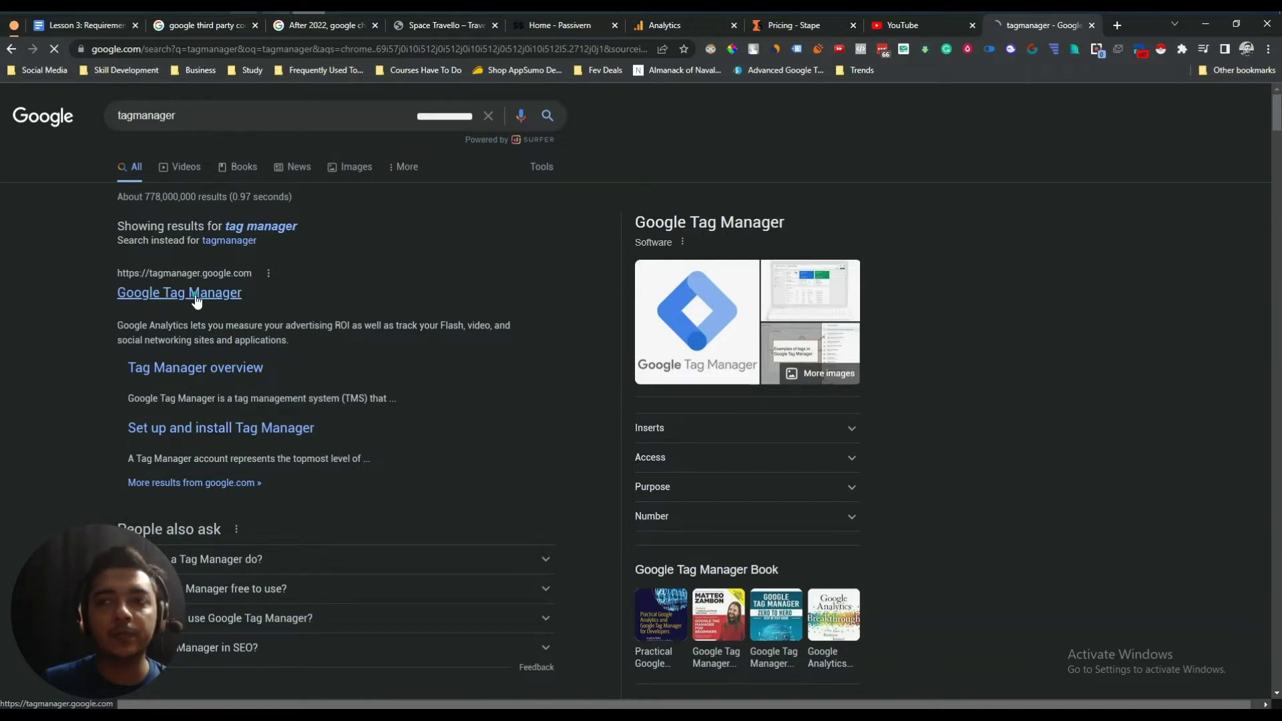
- Open Google Tag Manager from the search results and check the GTM Web Container requirement in the lesson document
{"action": "left_click", "coordinate": [197, 302]}
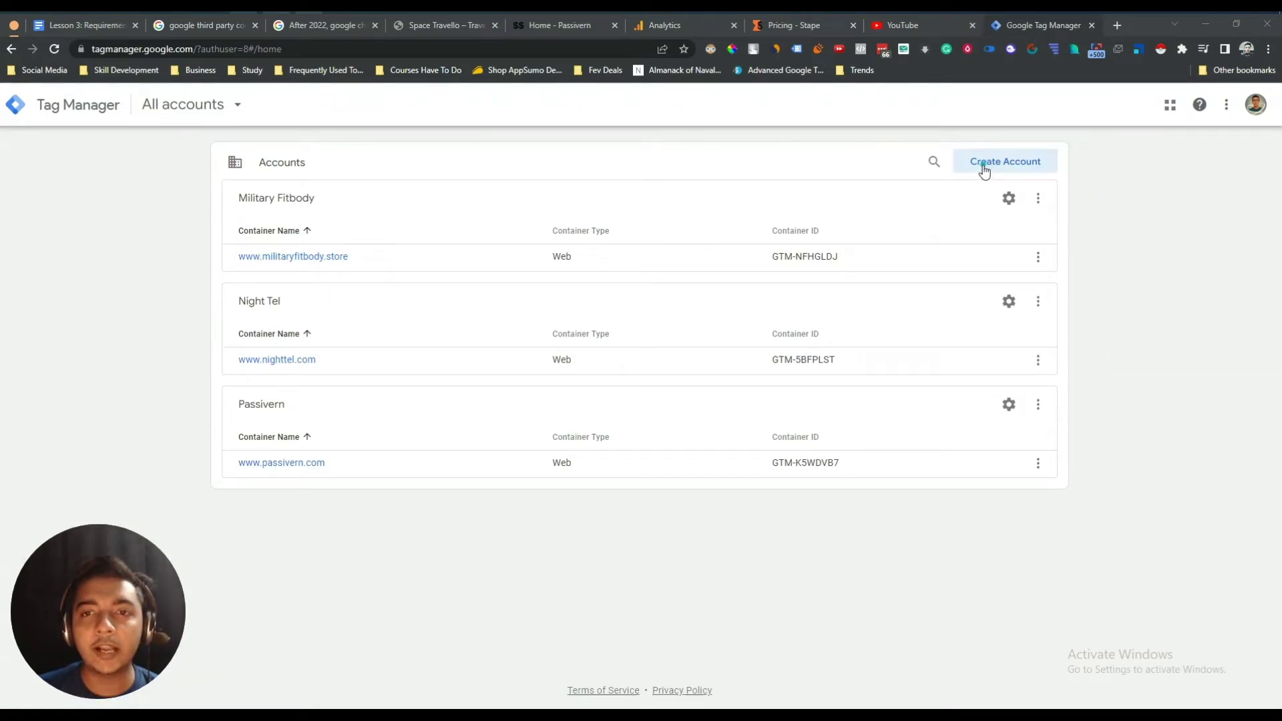
{"action": "left_click", "coordinate": [99, 28]}
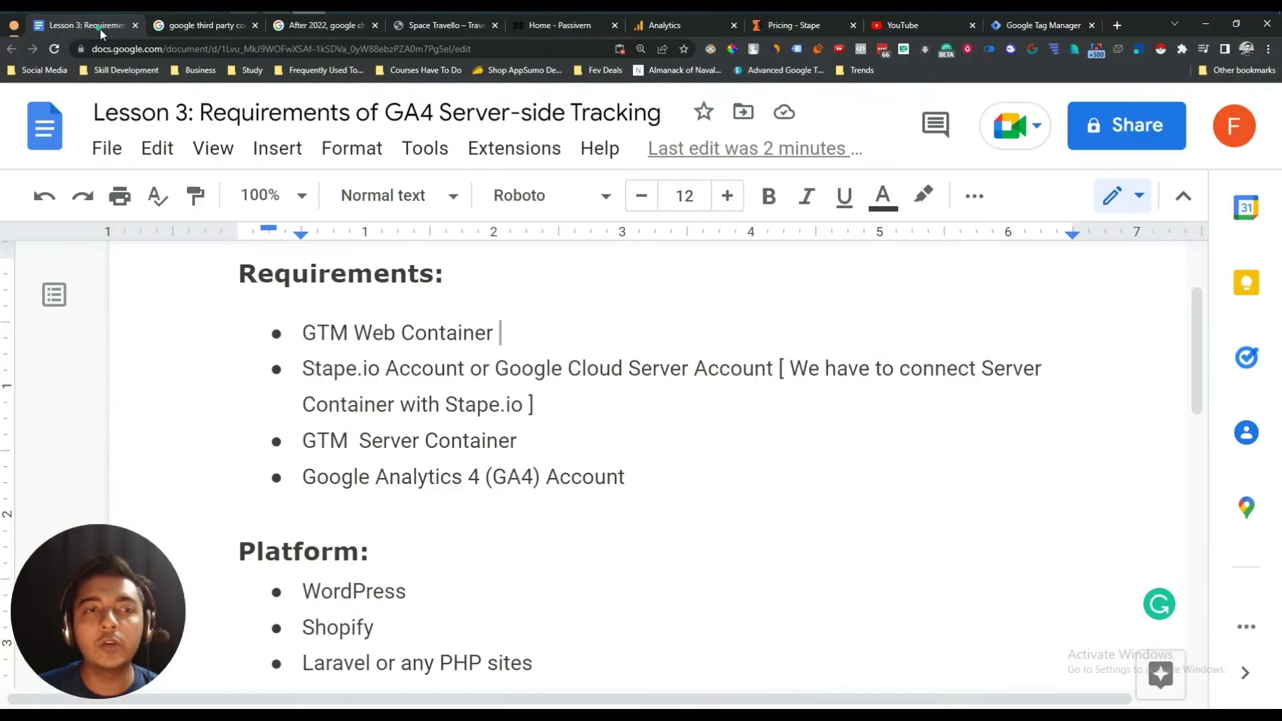
{"action": "left_click_drag", "start_coordinate": [304, 332], "coordinate": [544, 325]}
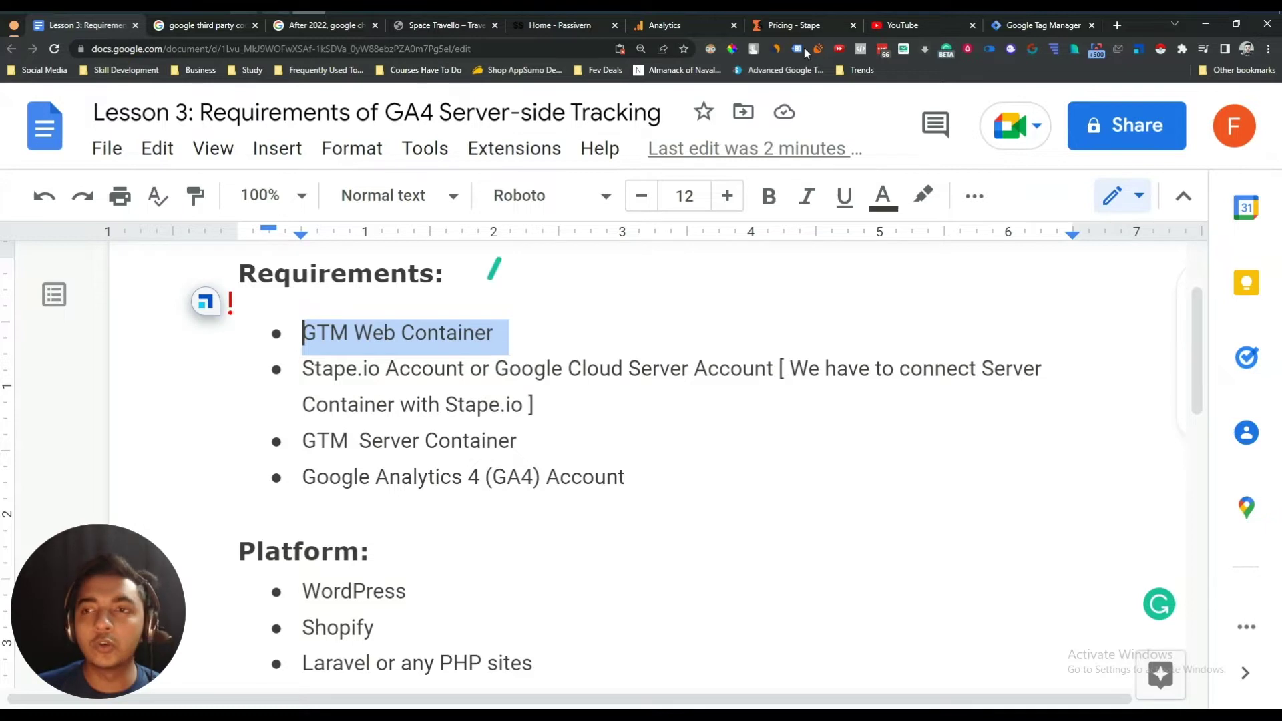
{"action": "left_click", "coordinate": [1032, 27]}
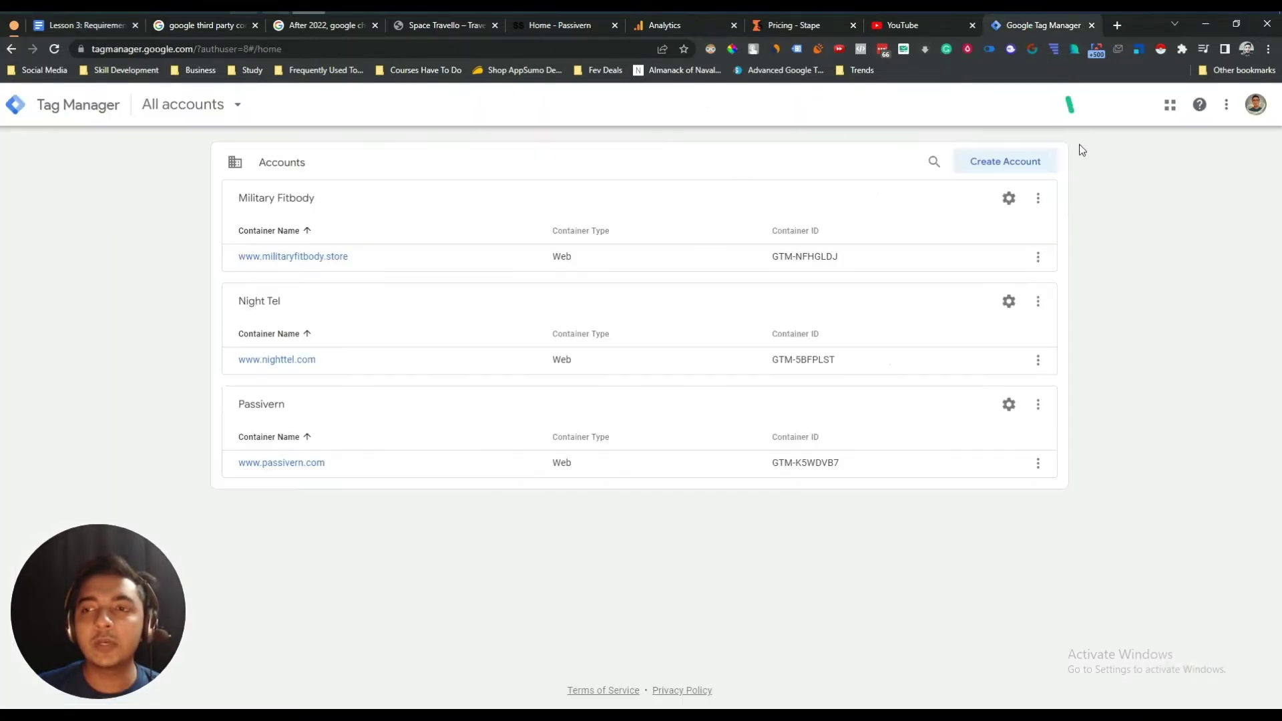
- Start creating a new Tag Manager account and name it Space Travello
{"action": "left_click", "coordinate": [1032, 163]}
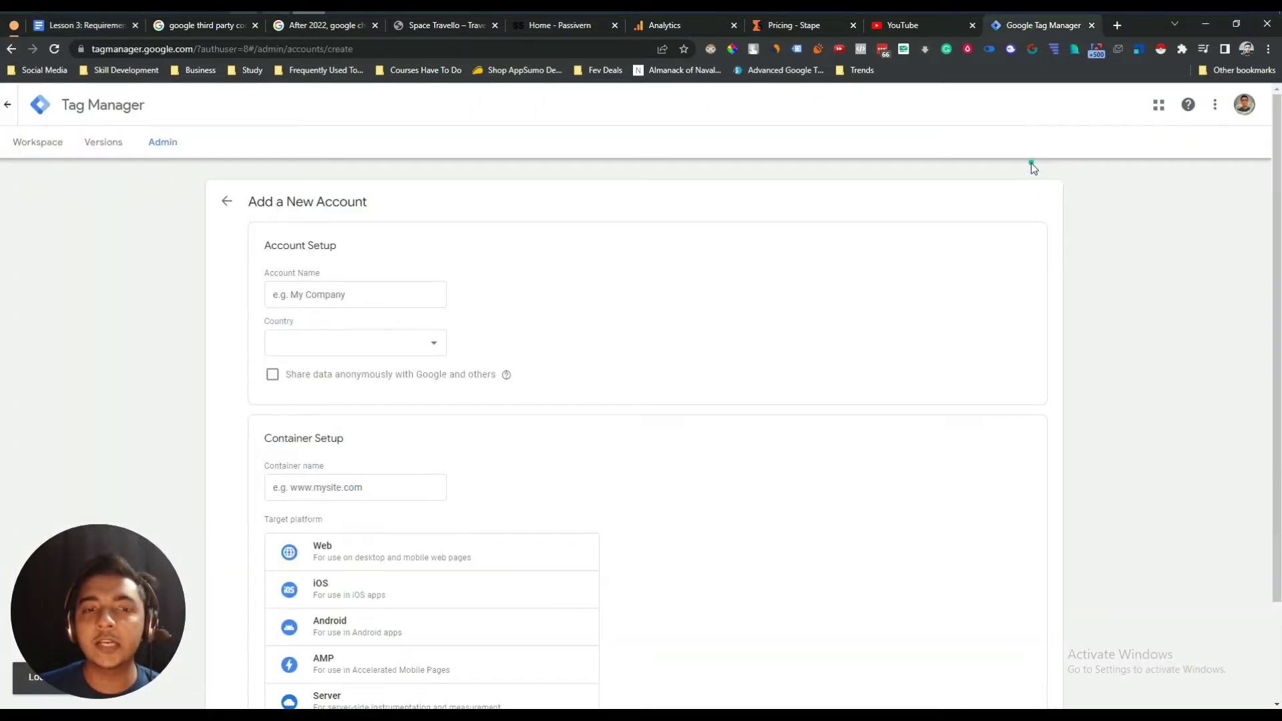
{"action": "left_click", "coordinate": [392, 292]}
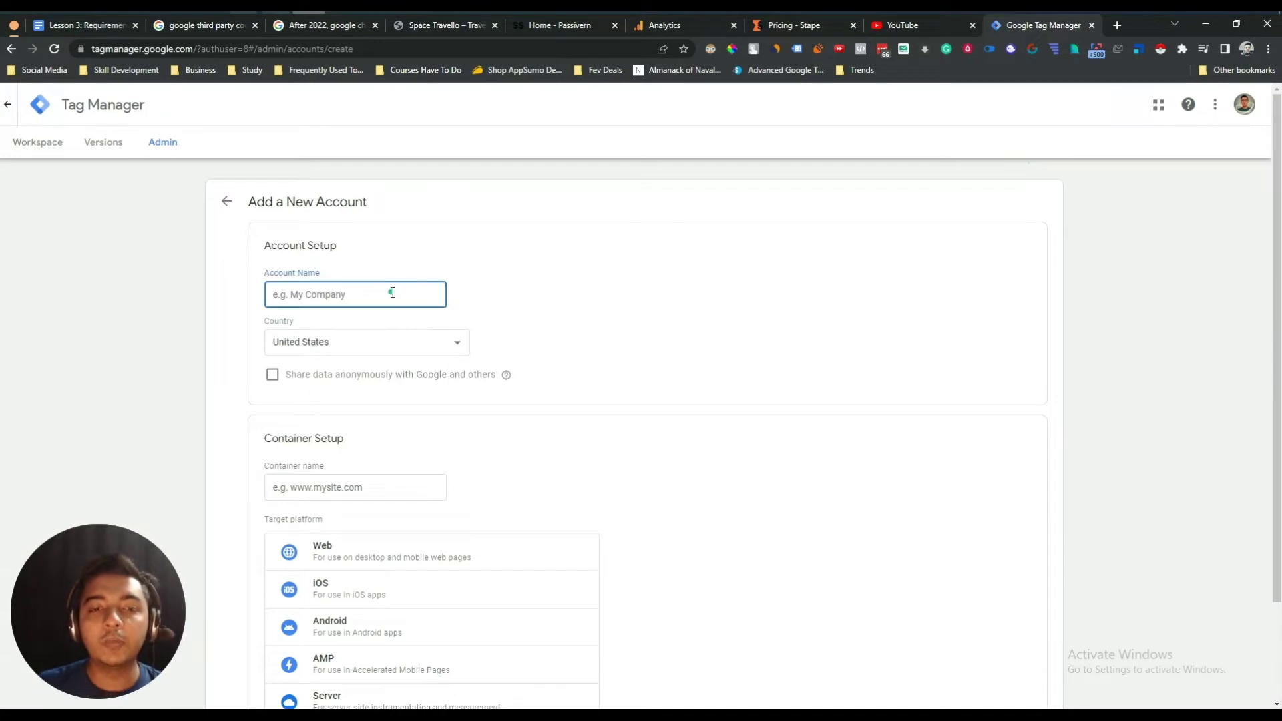
{"action": "type", "text": "Space"}
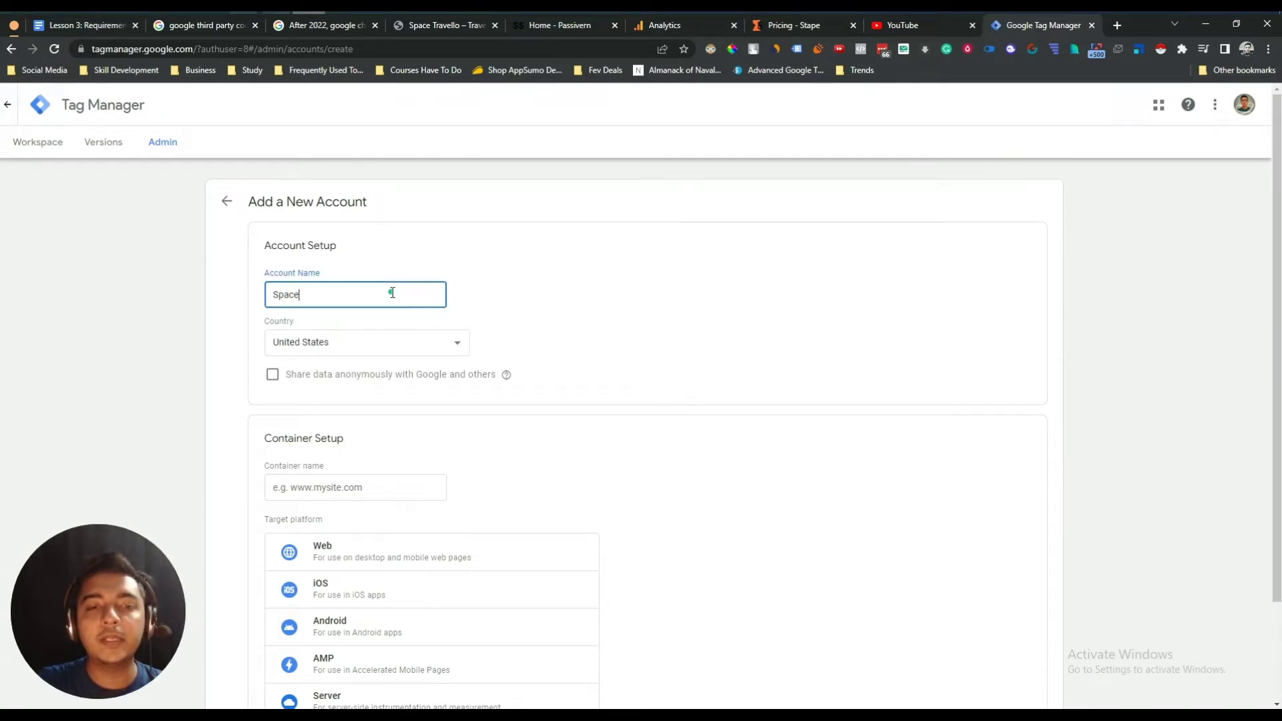
{"action": "type", "text": " Travello"}
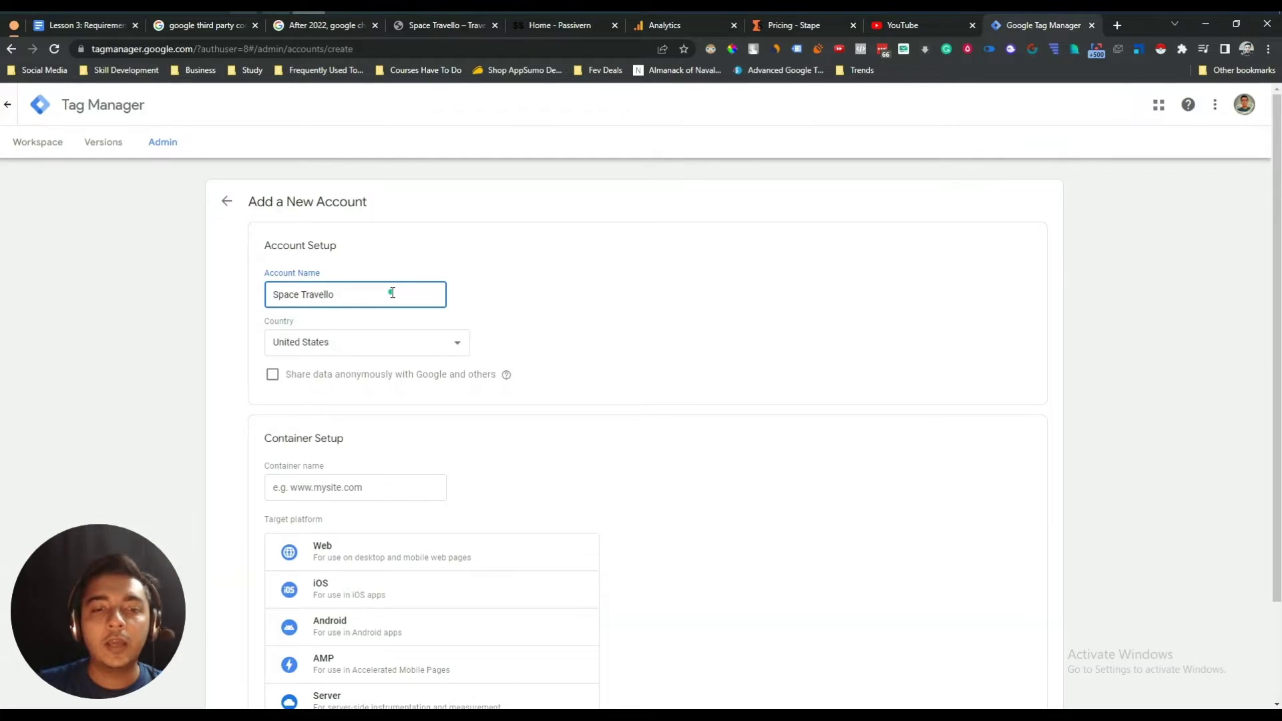
- Set the account's country to Bangladesh and enable sharing data anonymously with Google and others
{"action": "scroll", "coordinate": [384, 284], "scroll_direction": "down", "scroll_amount": 2}
{"action": "left_click", "coordinate": [354, 227]}
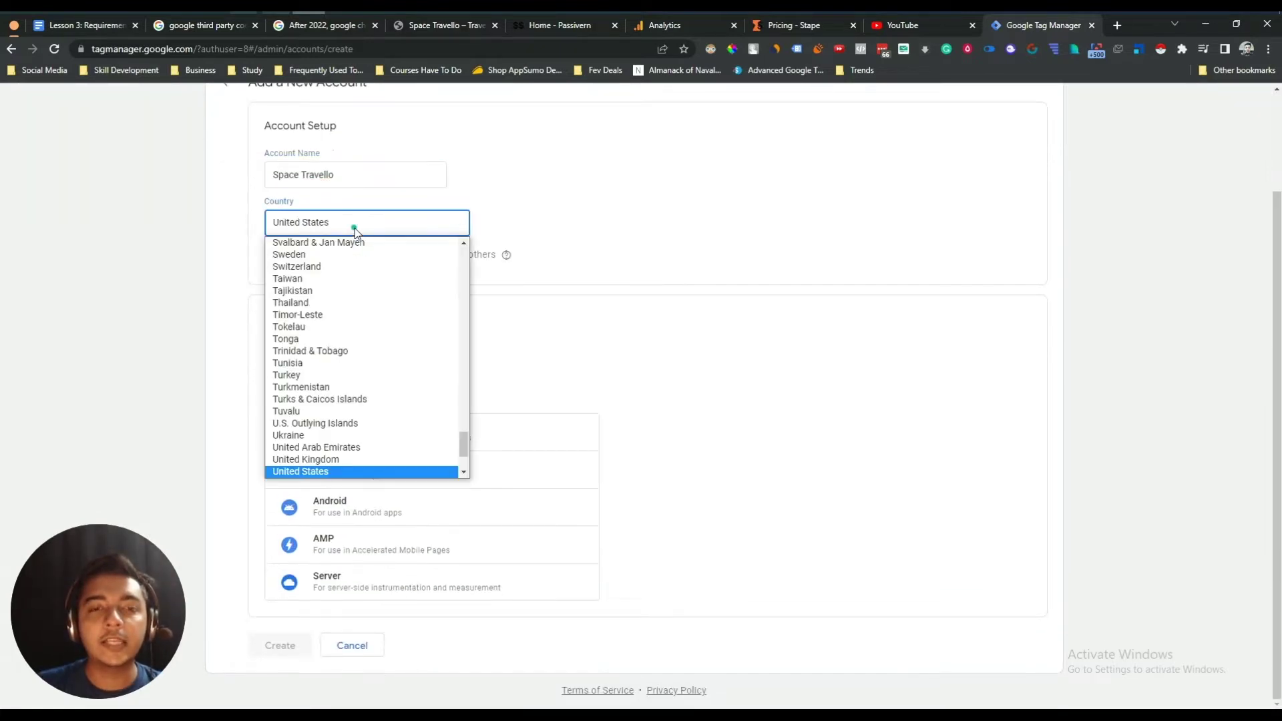
{"action": "scroll", "coordinate": [337, 314], "scroll_direction": "down", "scroll_amount": 1}
{"action": "scroll", "coordinate": [338, 318], "scroll_direction": "up", "scroll_amount": 20}
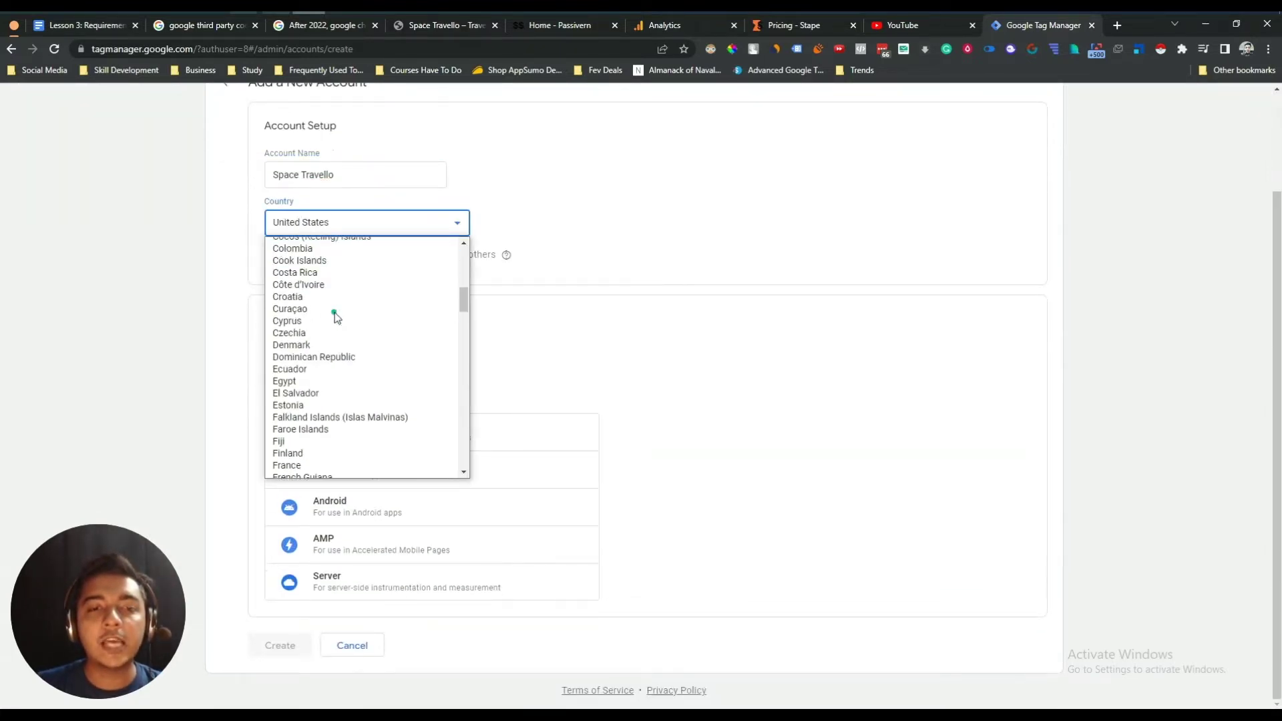
{"action": "left_click", "coordinate": [327, 387]}
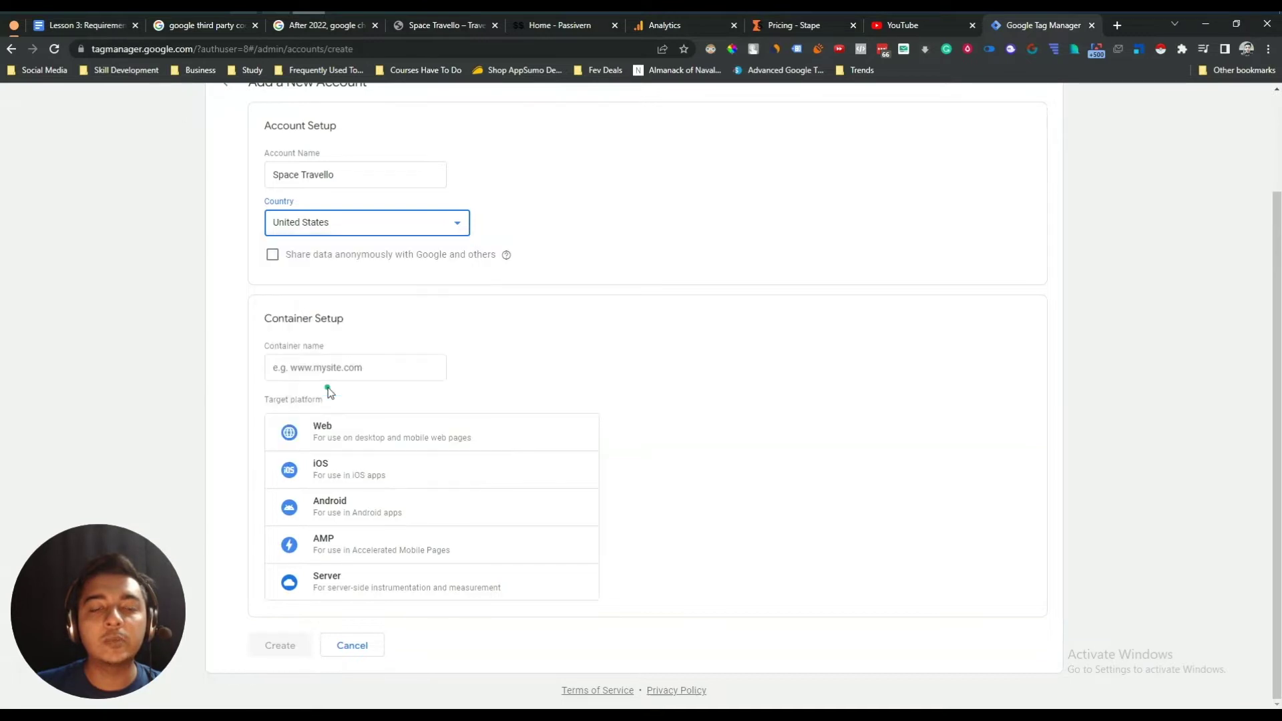
{"action": "left_click", "coordinate": [271, 255]}
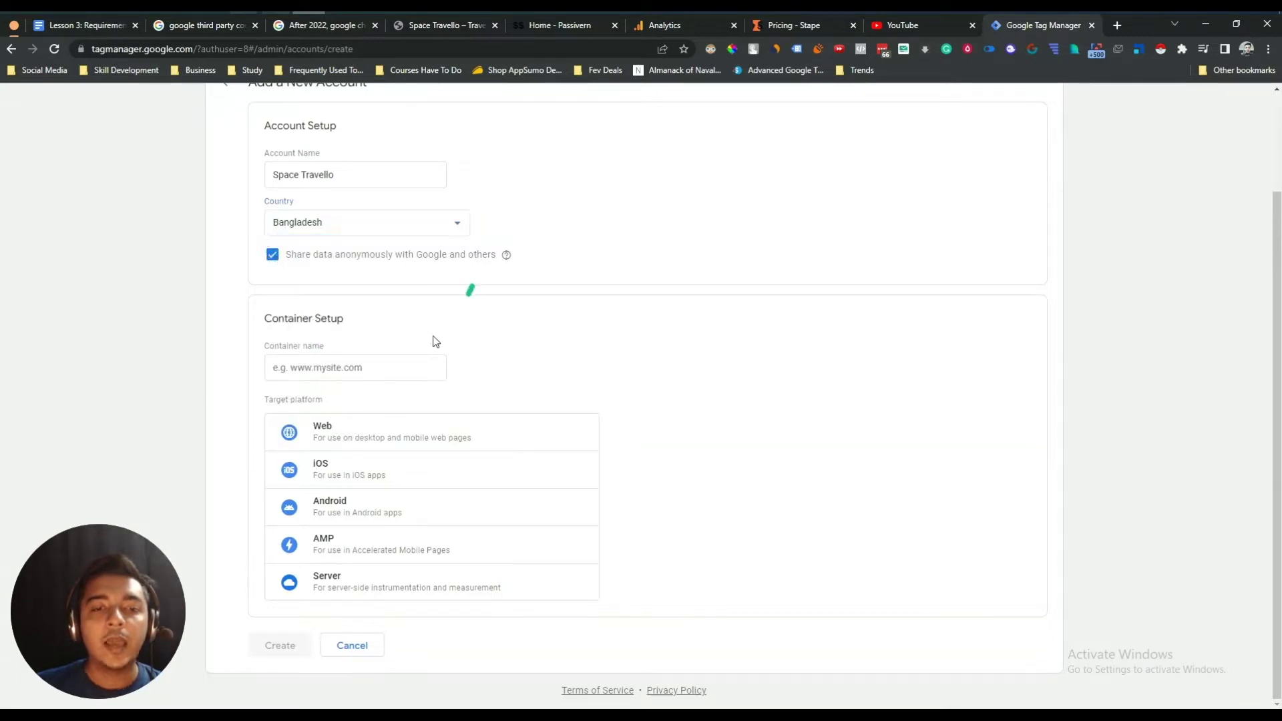
{"action": "left_click", "coordinate": [360, 364]}
{"action": "type", "text": "www.spacetravello.com"}
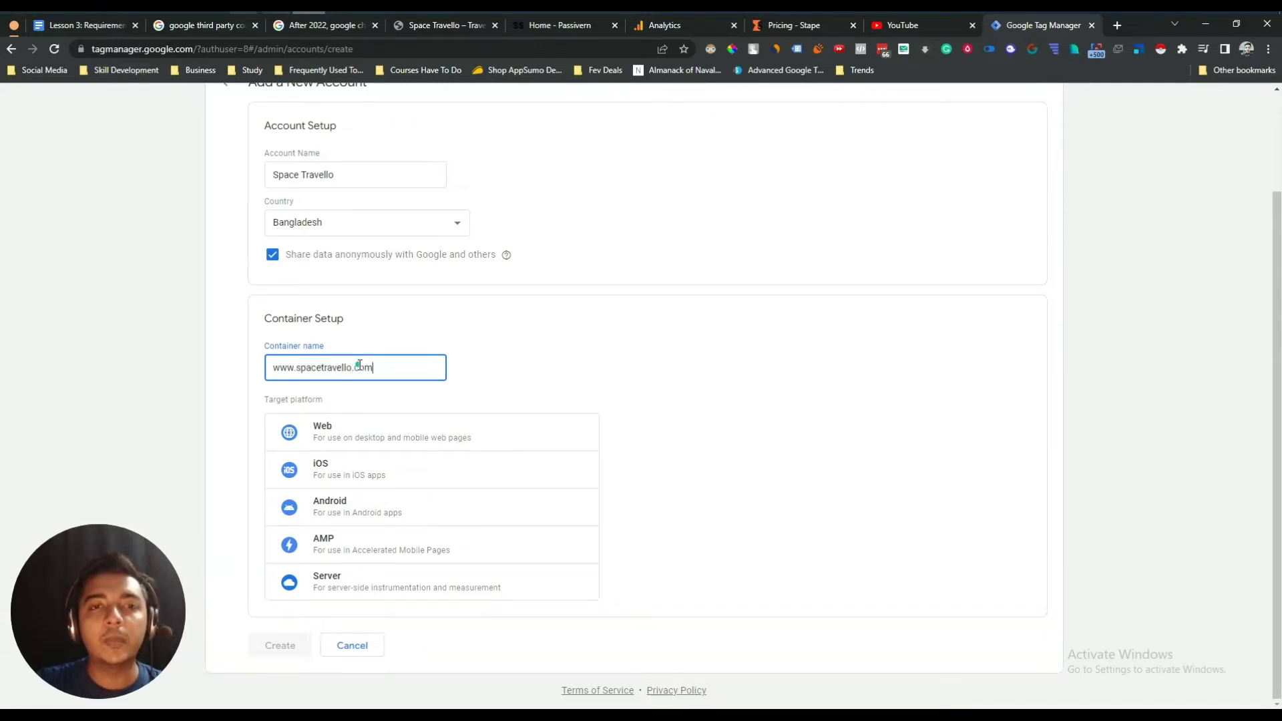
{"action": "left_click", "coordinate": [450, 26]}
{"action": "left_click", "coordinate": [155, 54]}
{"action": "key", "text": "ctrl+c"}
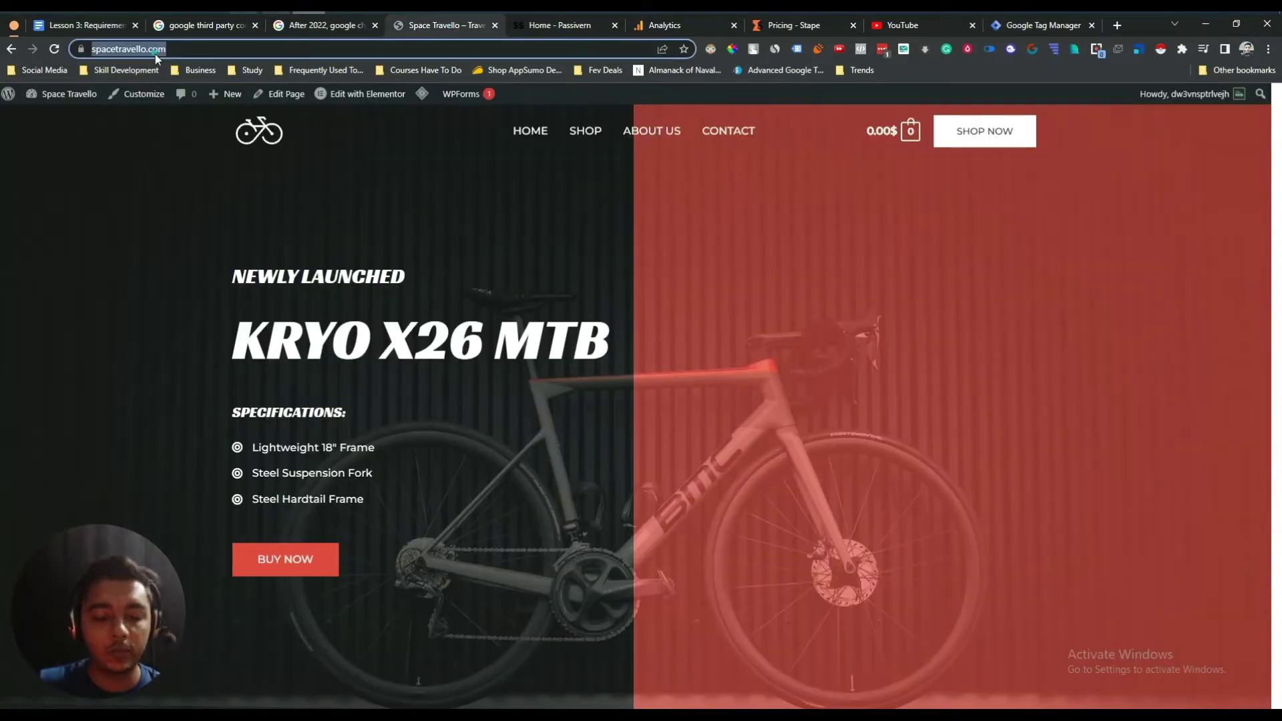
{"action": "left_click", "coordinate": [1040, 30]}
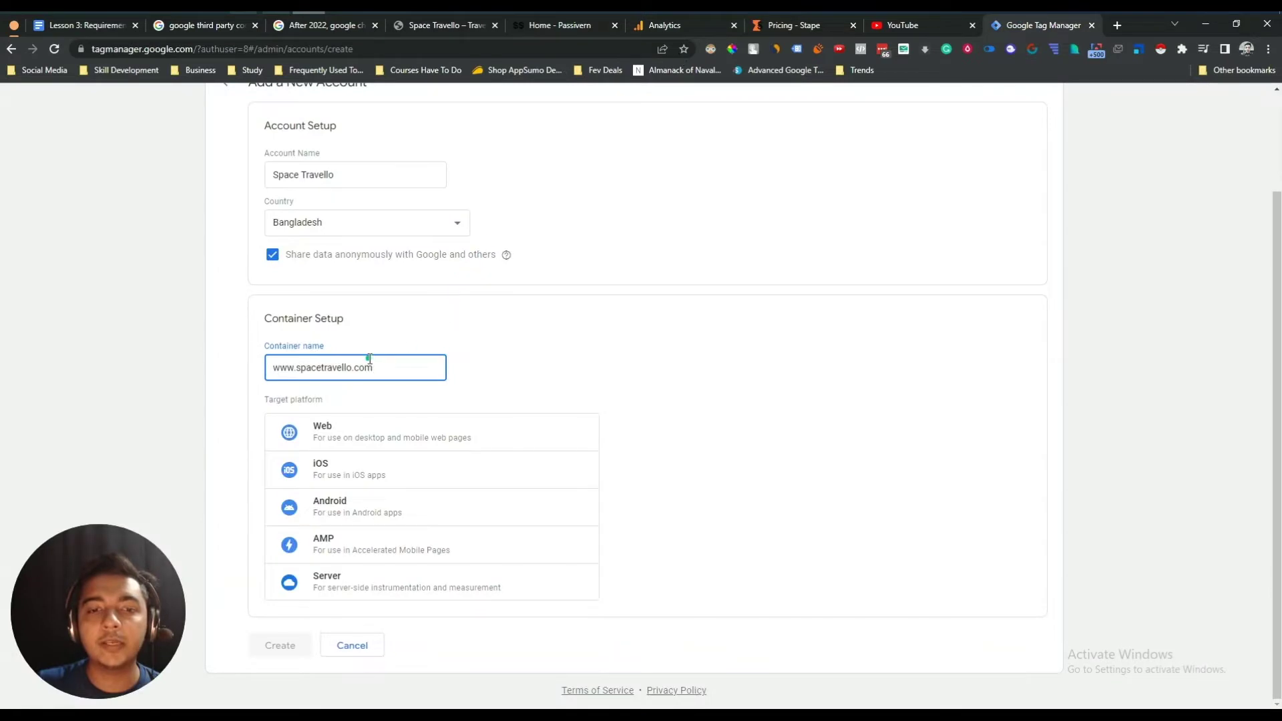
{"action": "key", "text": "ctrl+a"}
{"action": "key", "text": "ctrl+v"}
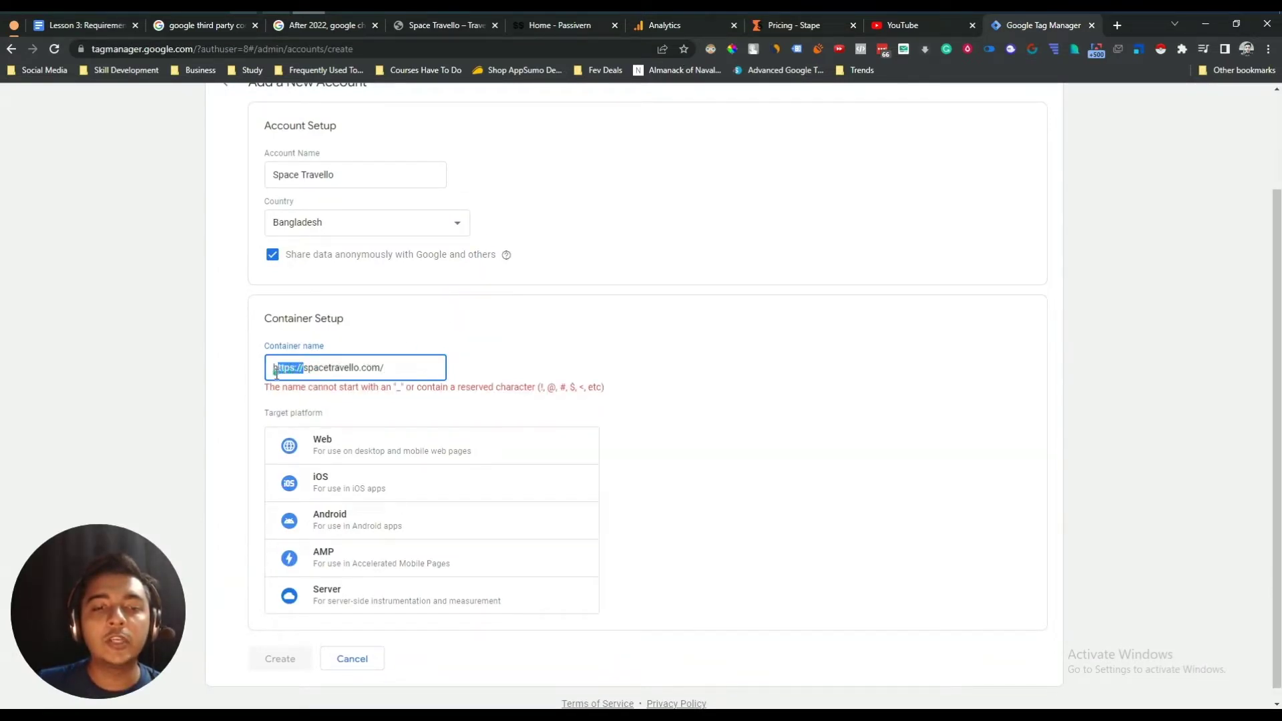
{"action": "left_click_drag", "start_coordinate": [275, 374], "coordinate": [271, 390]}
{"action": "key", "text": "BackSpace"}
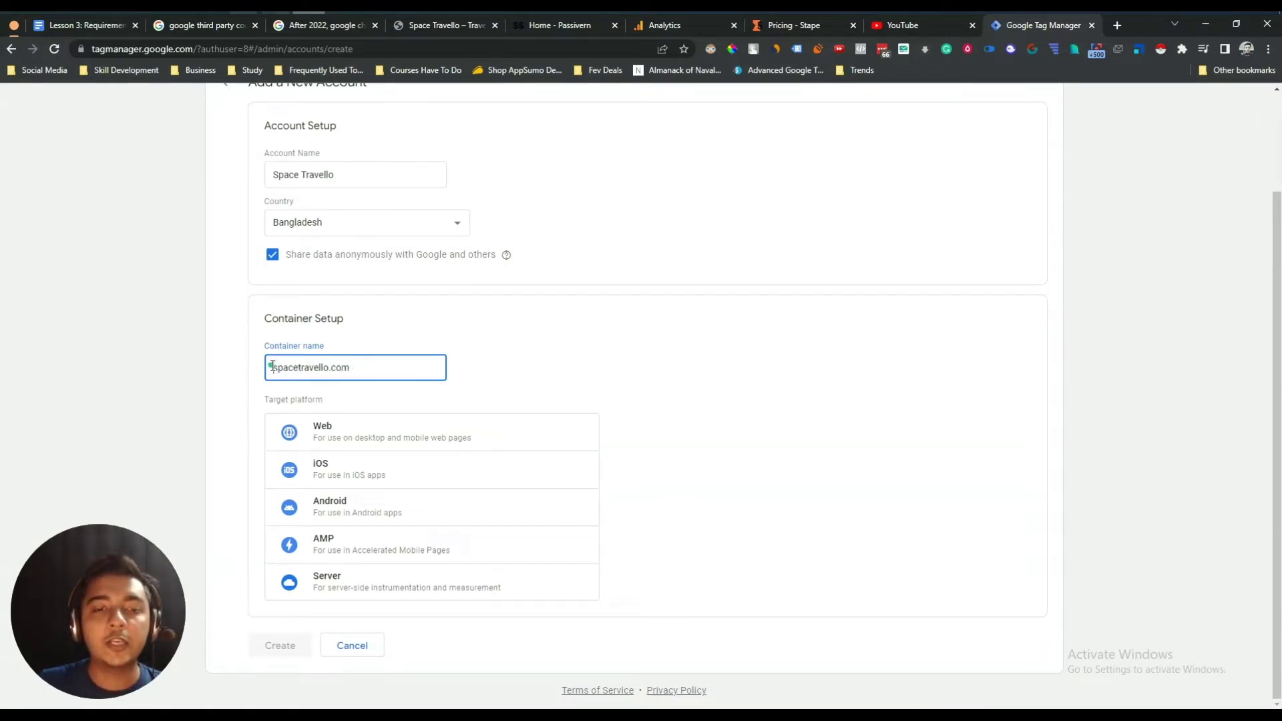
{"action": "type", "text": "www."}
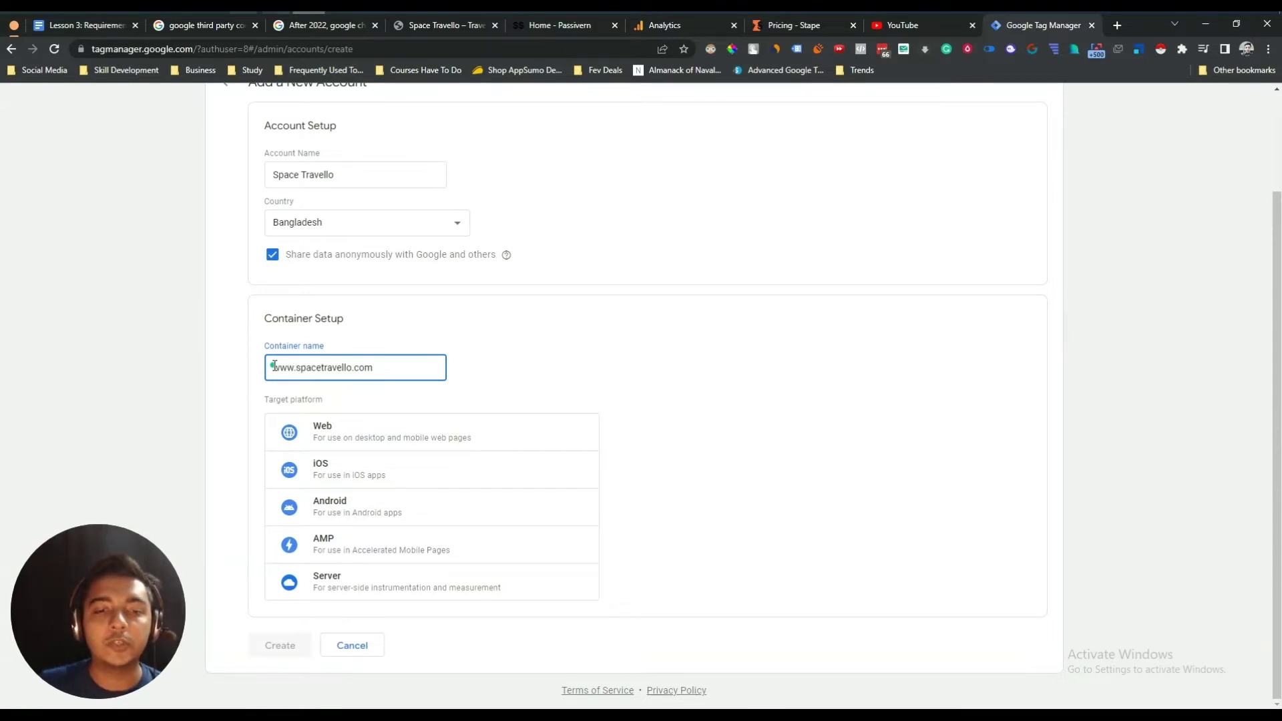
{"action": "left_click", "coordinate": [611, 335]}
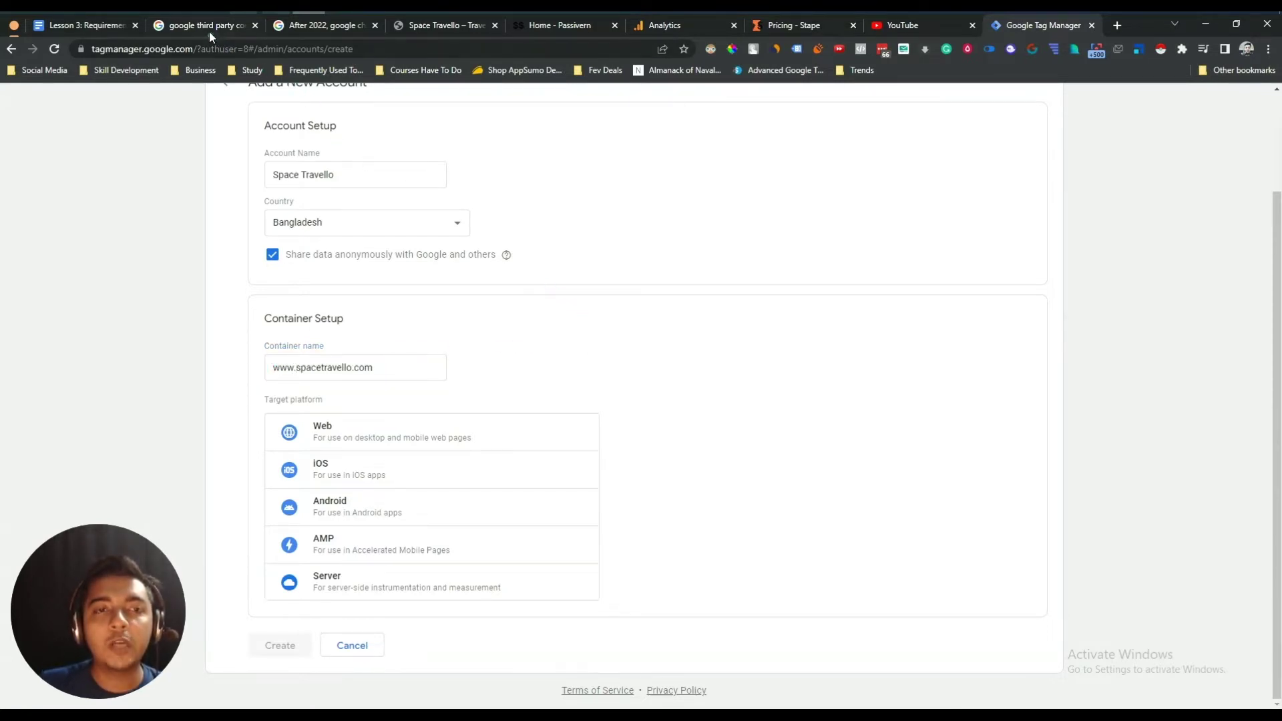
- Review which container type the lesson document's requirements list asks for first, and return to the account form
{"action": "left_click", "coordinate": [111, 26]}
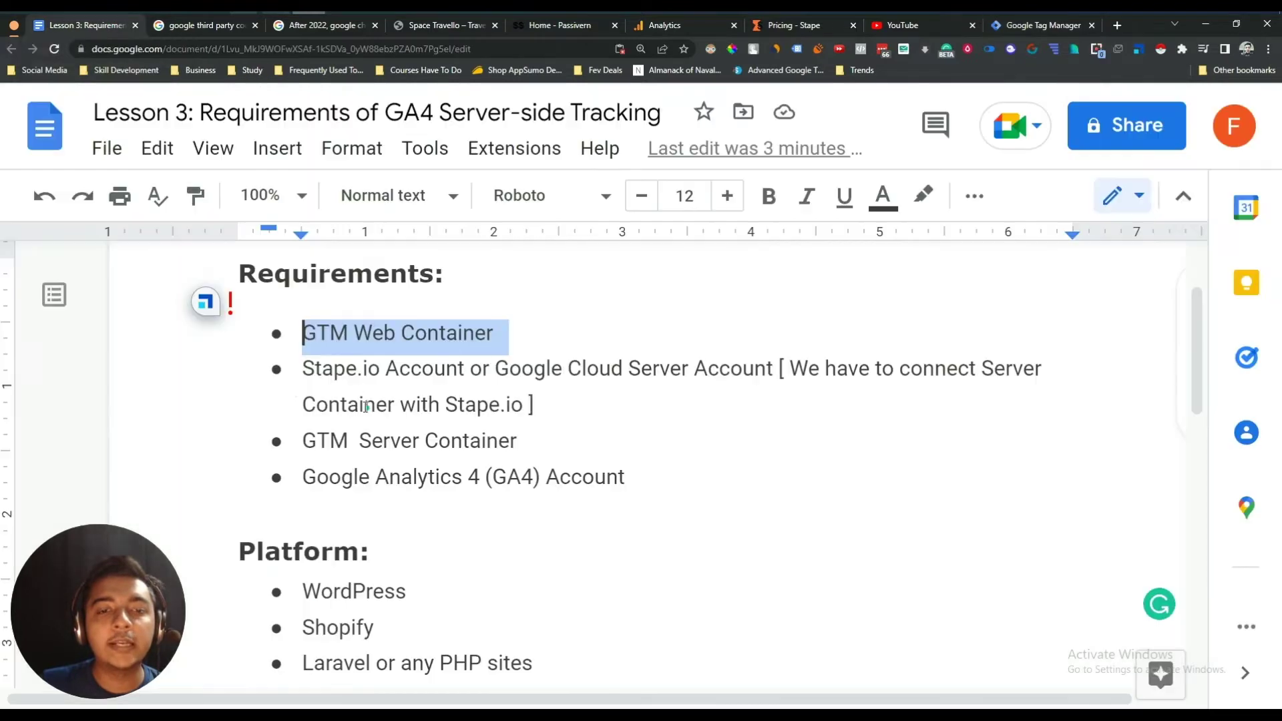
{"action": "left_click", "coordinate": [354, 333]}
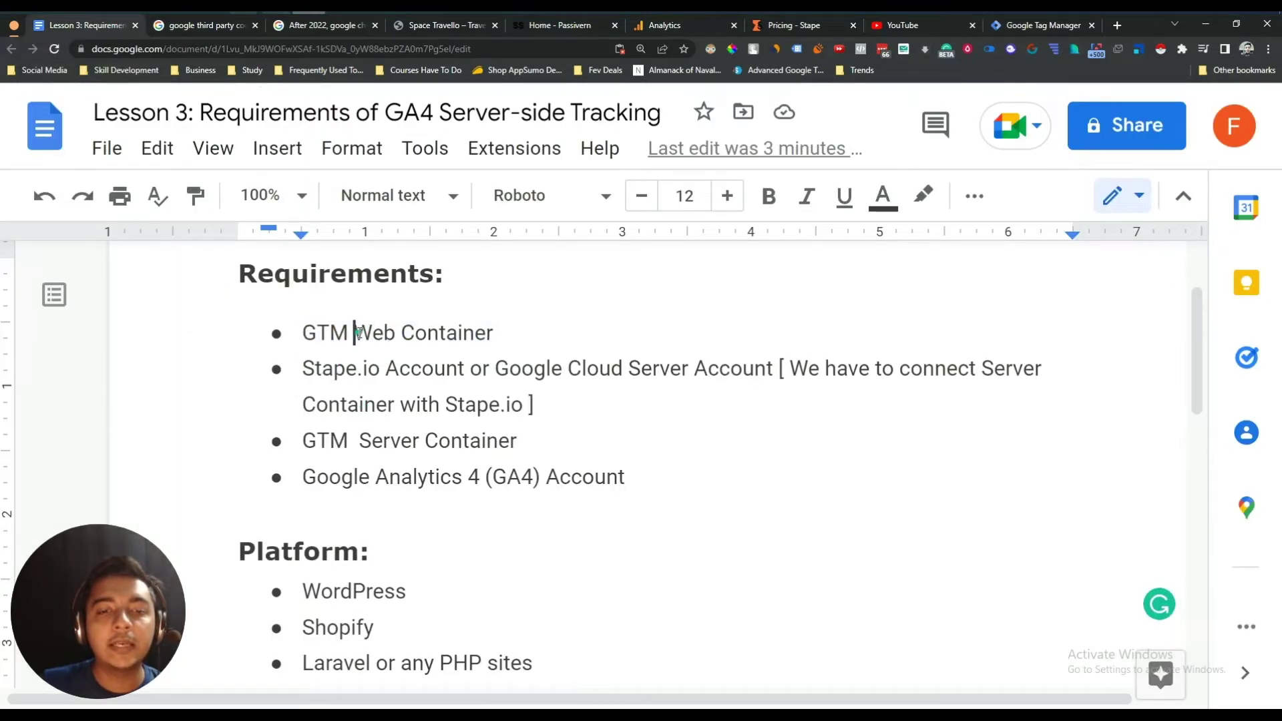
{"action": "left_click_drag", "start_coordinate": [358, 333], "coordinate": [394, 333]}
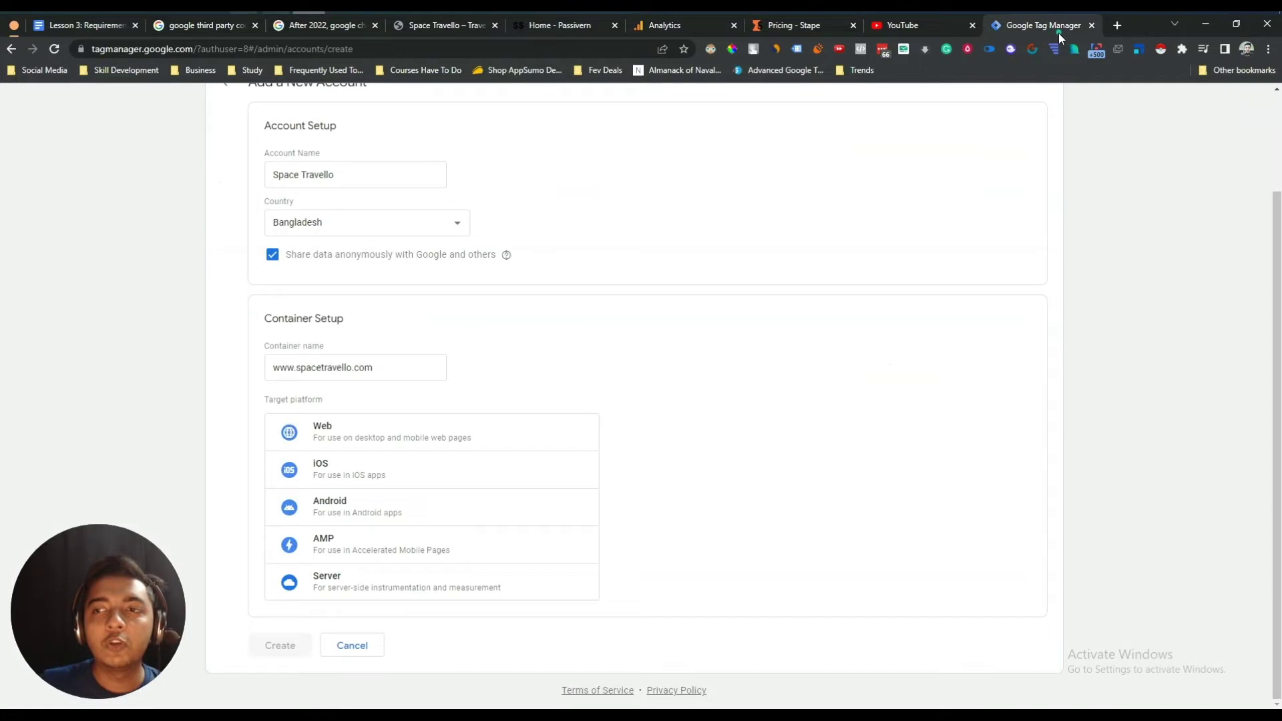
{"action": "left_click", "coordinate": [1042, 26]}
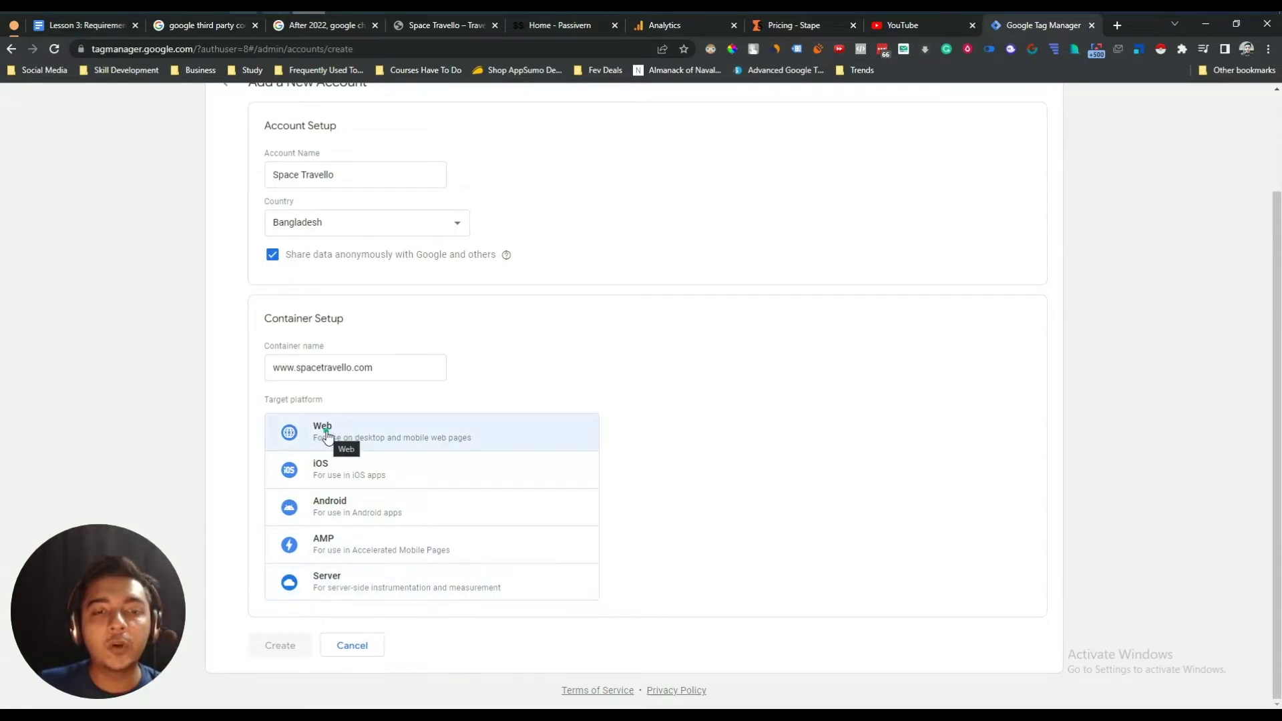
{"action": "triple_click", "coordinate": [391, 369]}
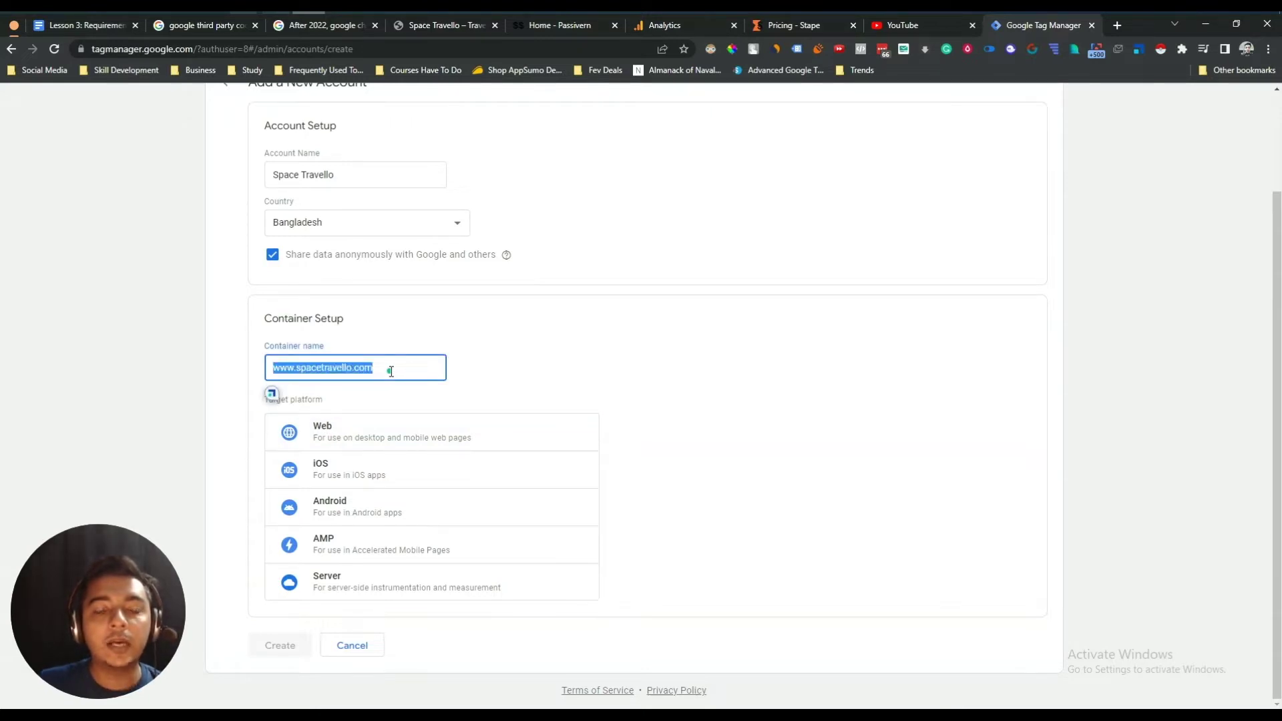
{"action": "left_click", "coordinate": [391, 371]}
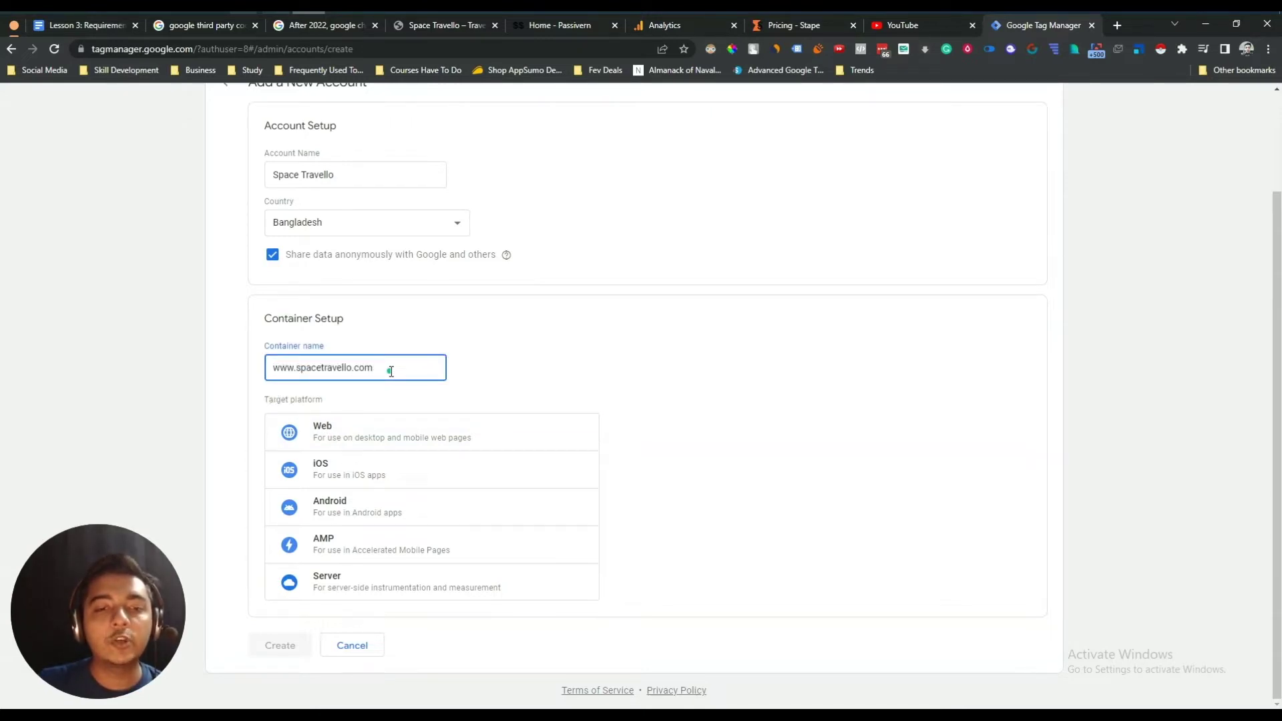
{"action": "type", "text": "-"}
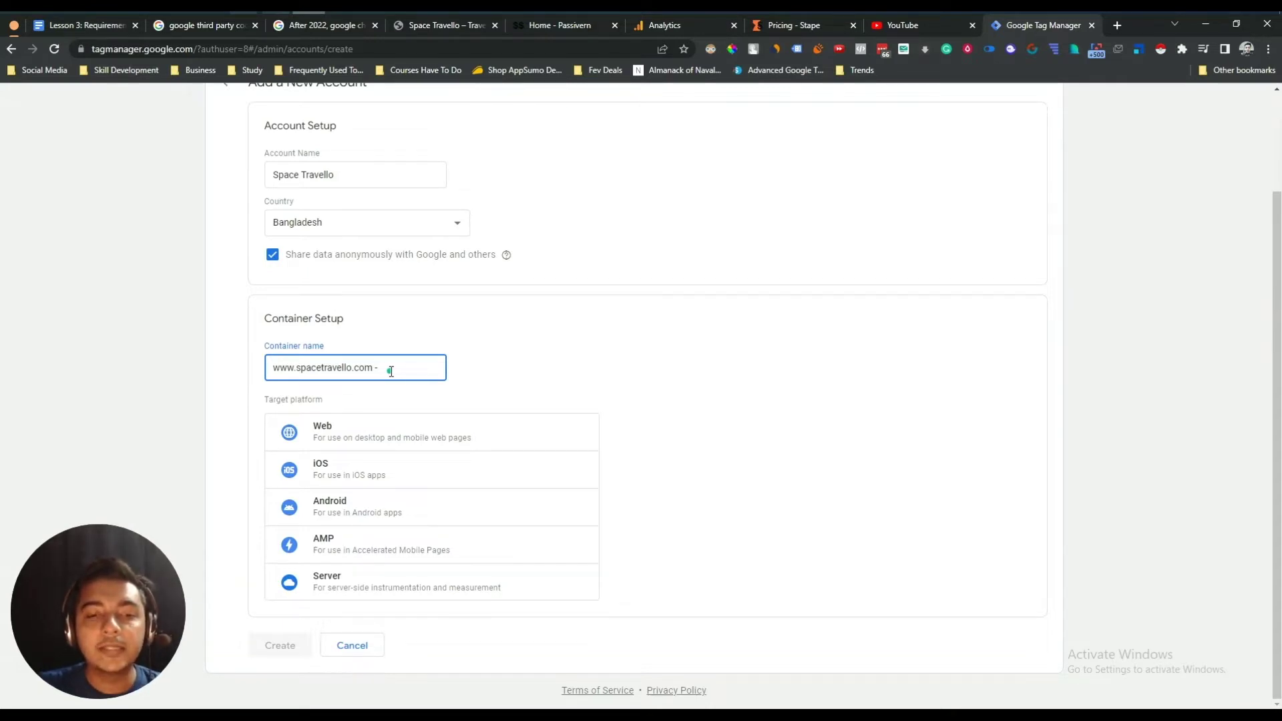
{"action": "type", "text": "Web Container"}
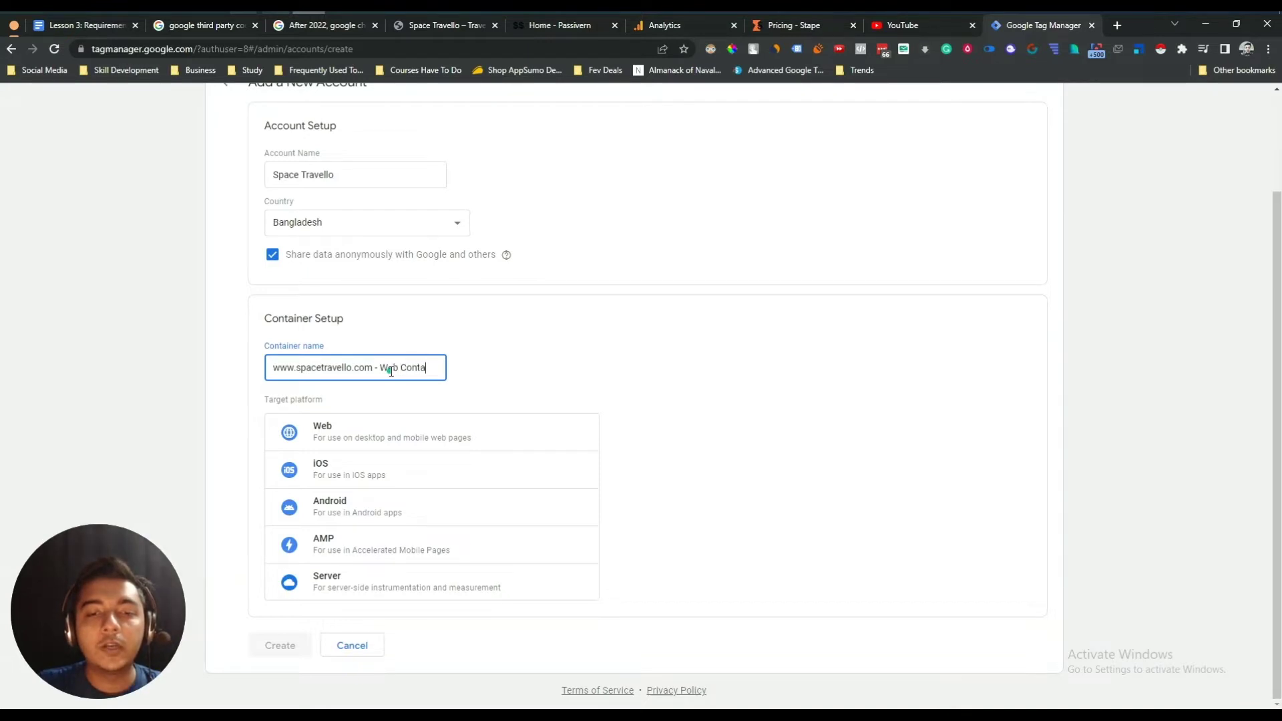
{"action": "left_click", "coordinate": [527, 383]}
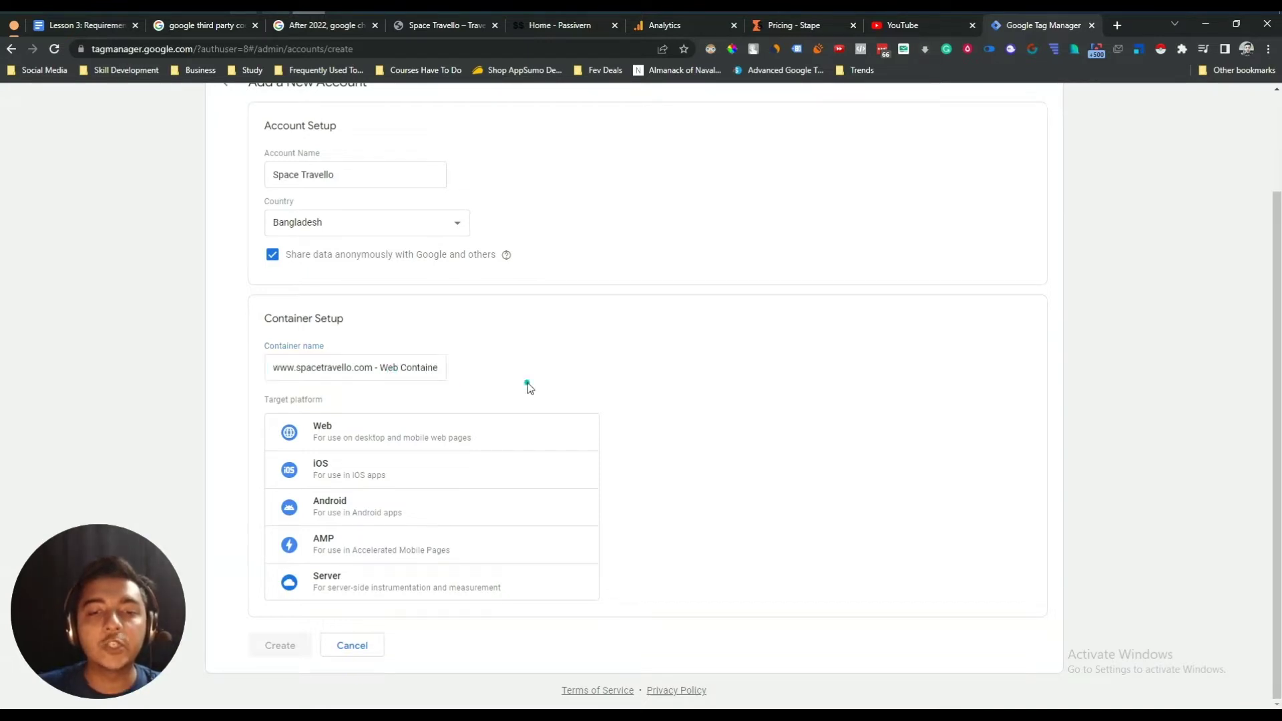
- Create the account with Web as target platform and accept the Terms of Service, including the GDPR Data Processing Terms
{"action": "left_click", "coordinate": [345, 446]}
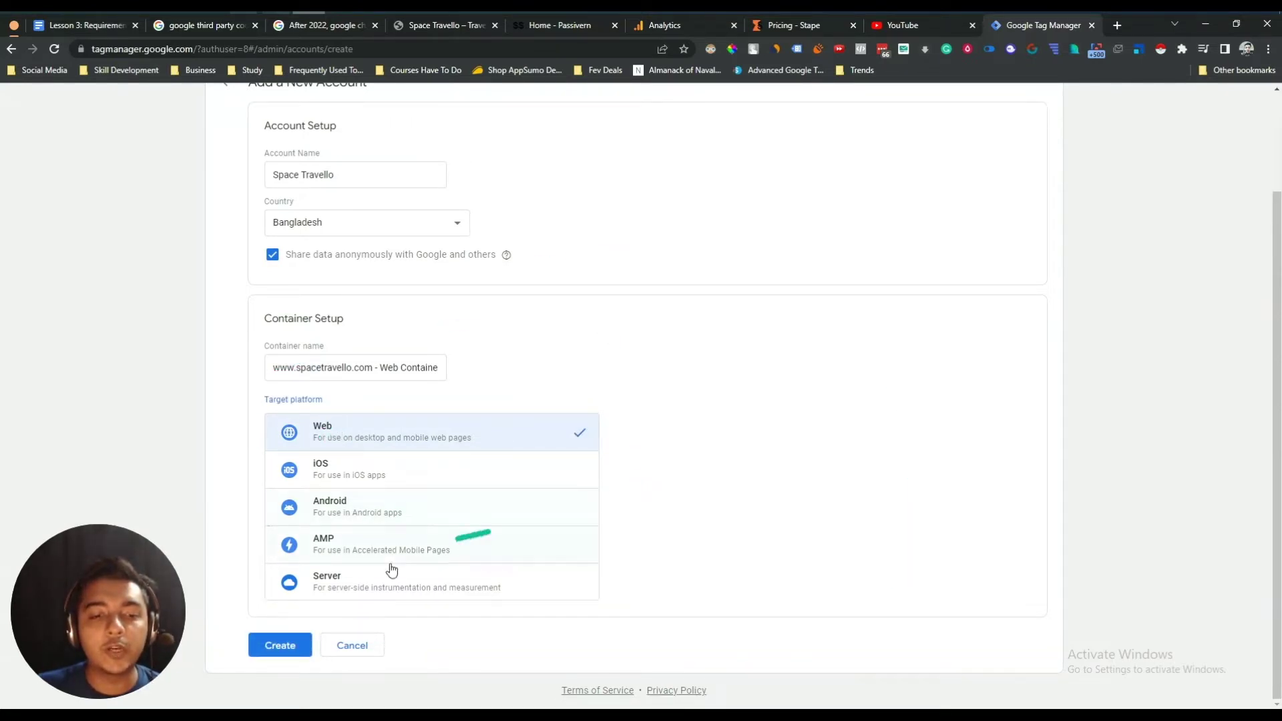
{"action": "left_click", "coordinate": [278, 643]}
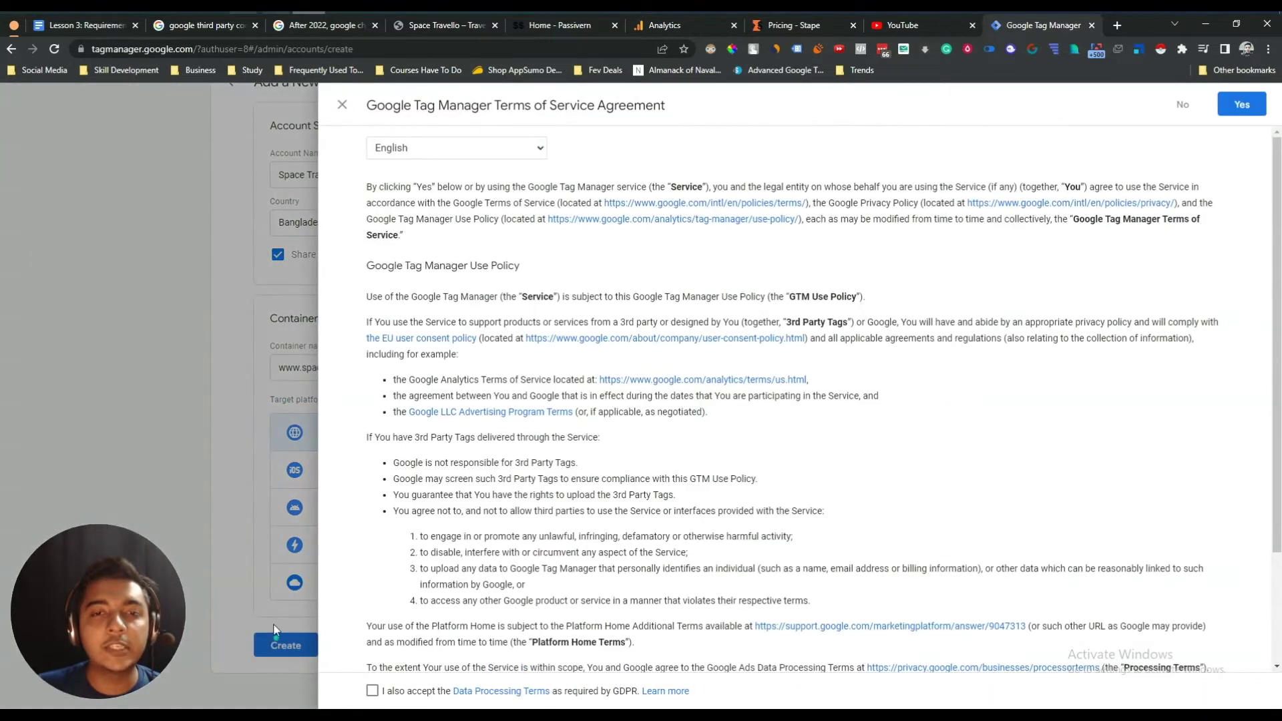
{"action": "scroll", "coordinate": [822, 287], "scroll_direction": "down", "scroll_amount": 3}
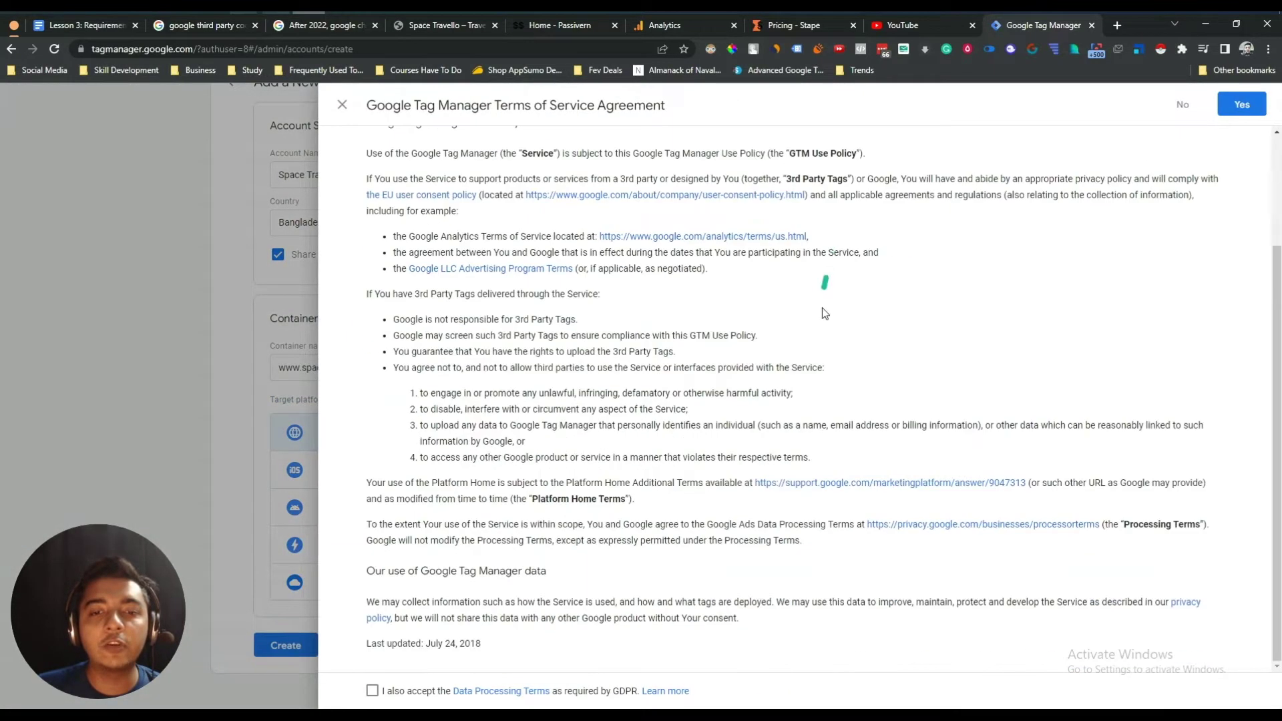
{"action": "left_click", "coordinate": [372, 690]}
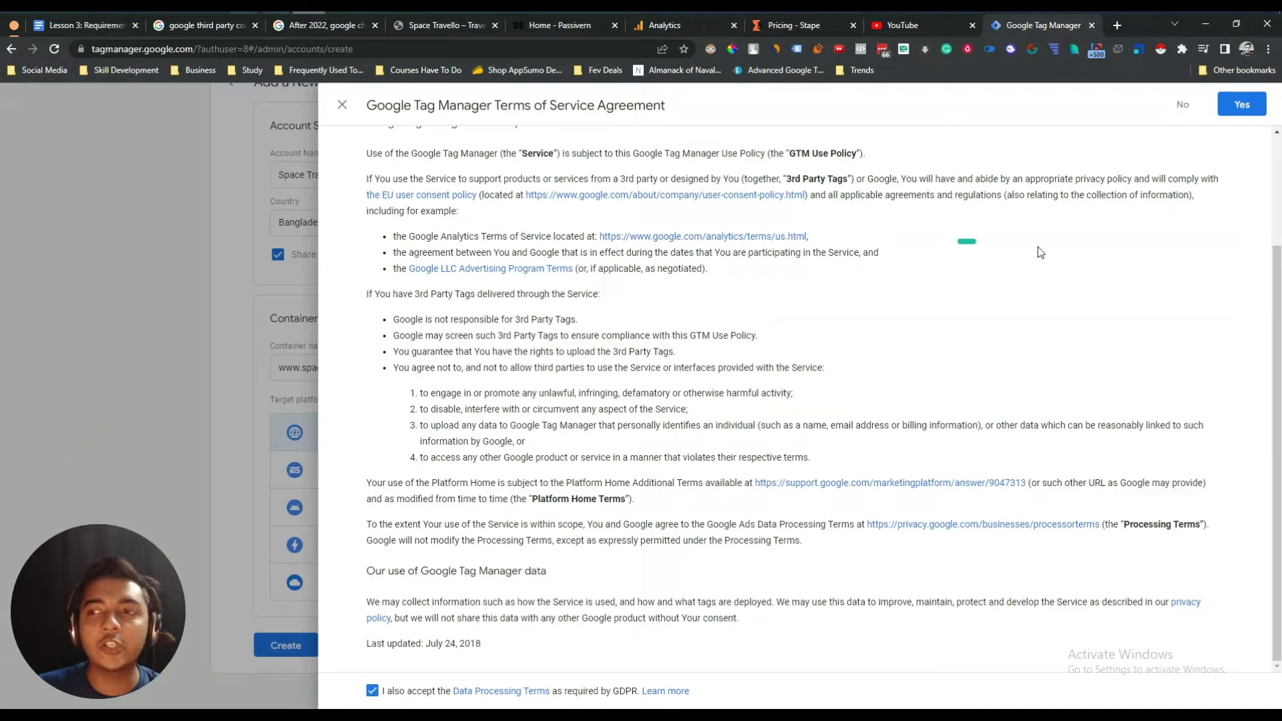
{"action": "left_click", "coordinate": [1231, 104]}
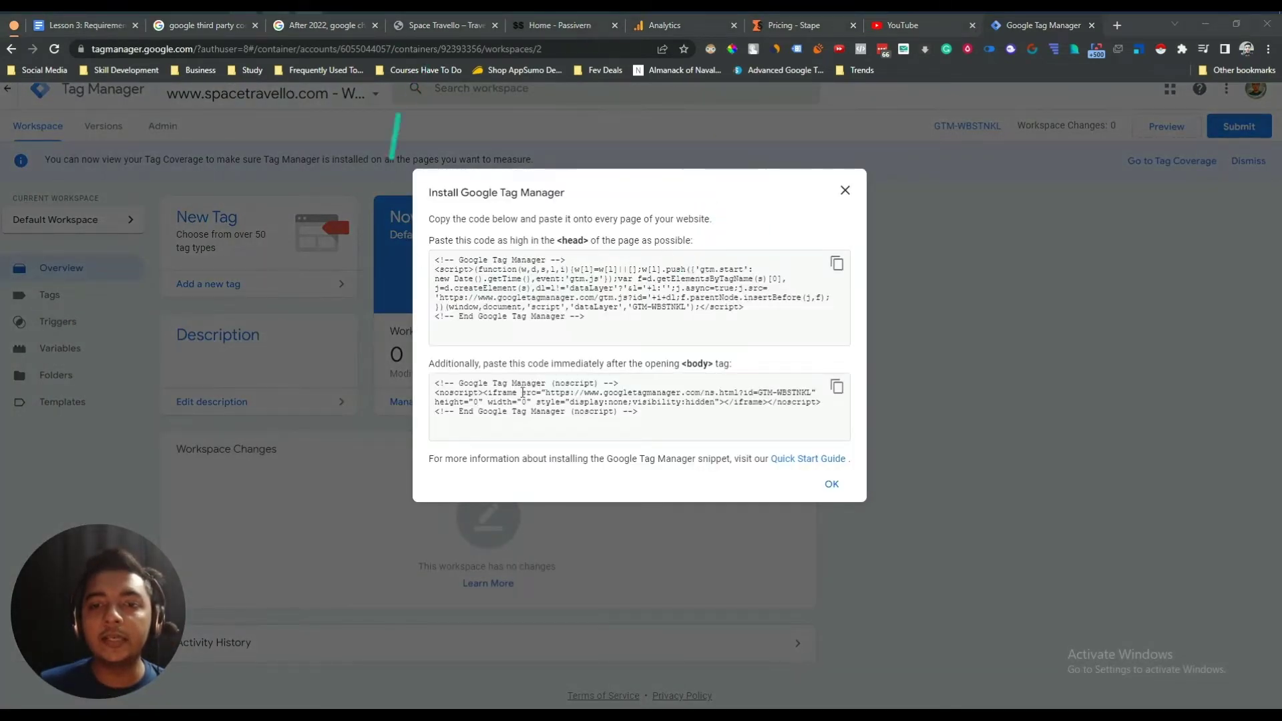
- Examine the Google Tag Manager installation code meant for the head of the page
{"action": "triple_click", "coordinate": [656, 321]}
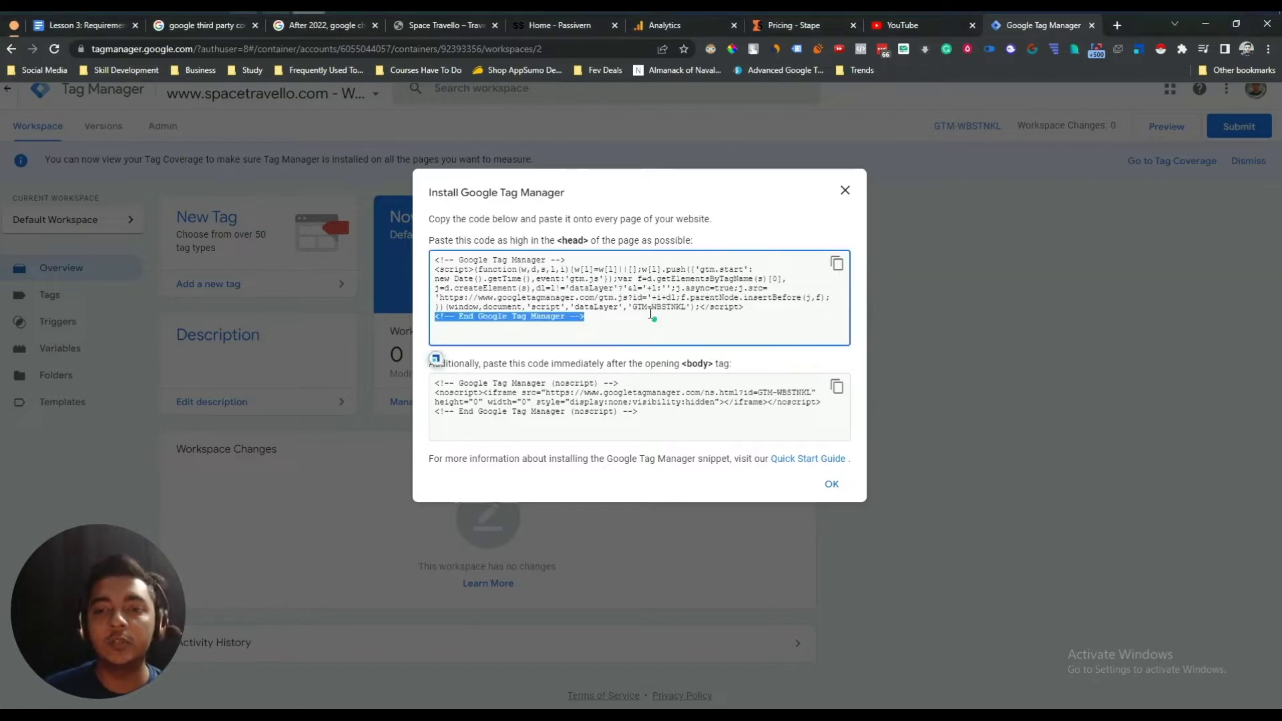
{"action": "double_click", "coordinate": [598, 288]}
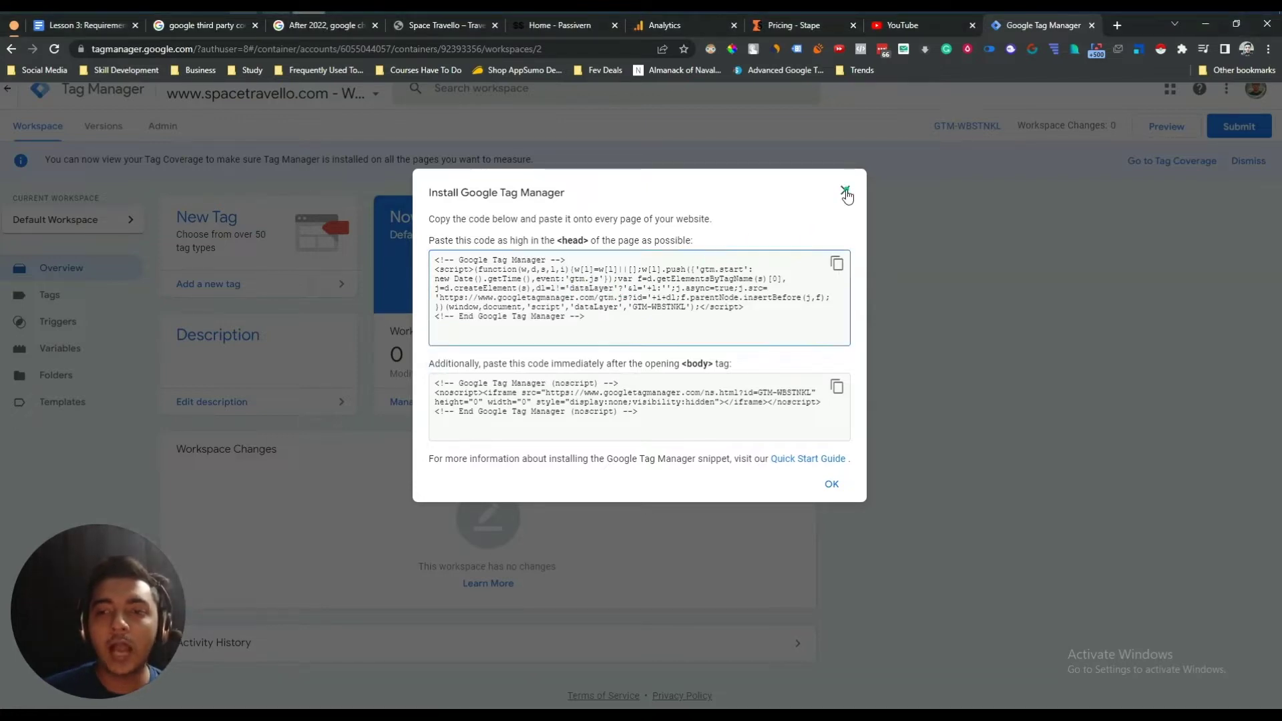
- Review how the installation code is reopened from the web container's ID, and return to the workspace overview
{"action": "left_click", "coordinate": [844, 192]}
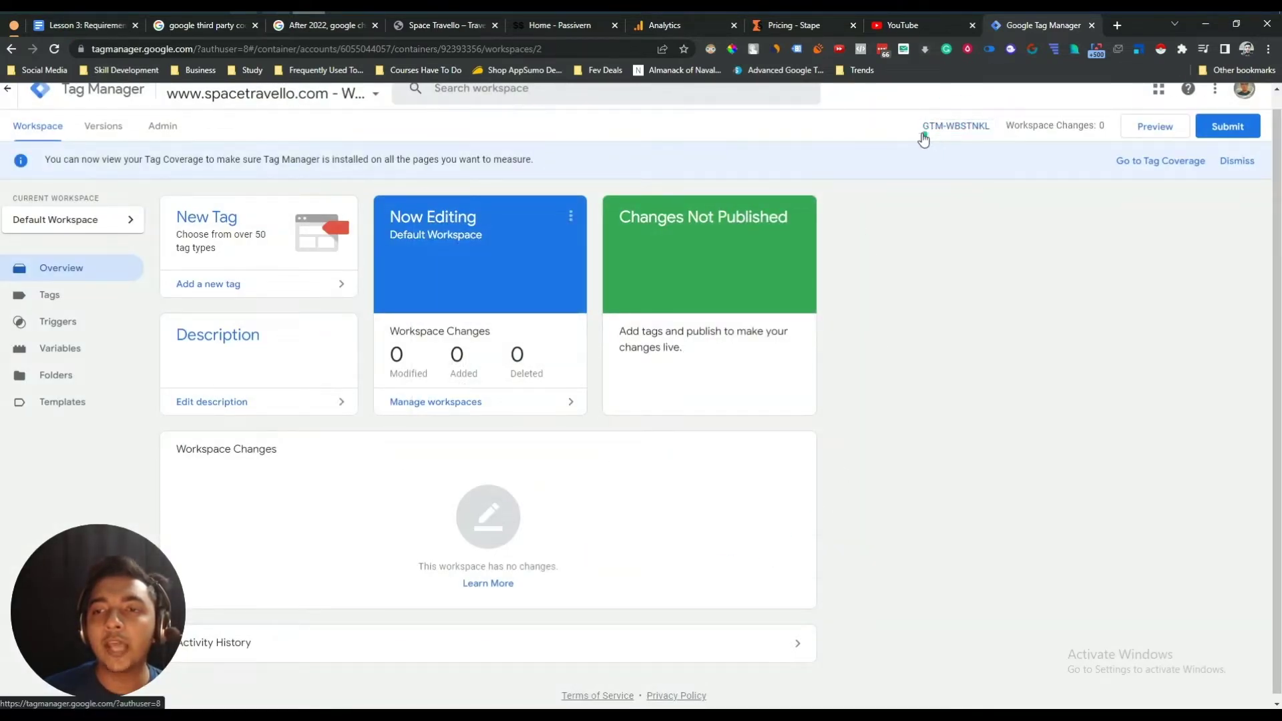
{"action": "left_click", "coordinate": [964, 127]}
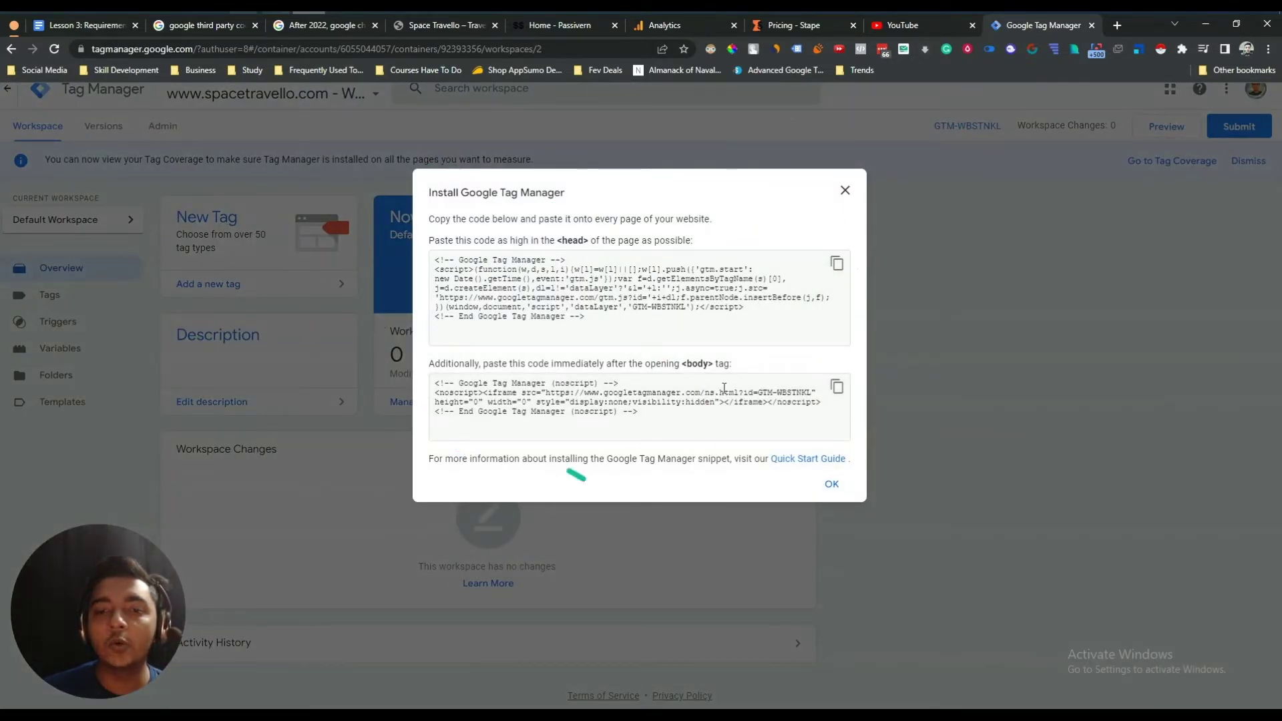
{"action": "left_click", "coordinate": [847, 192]}
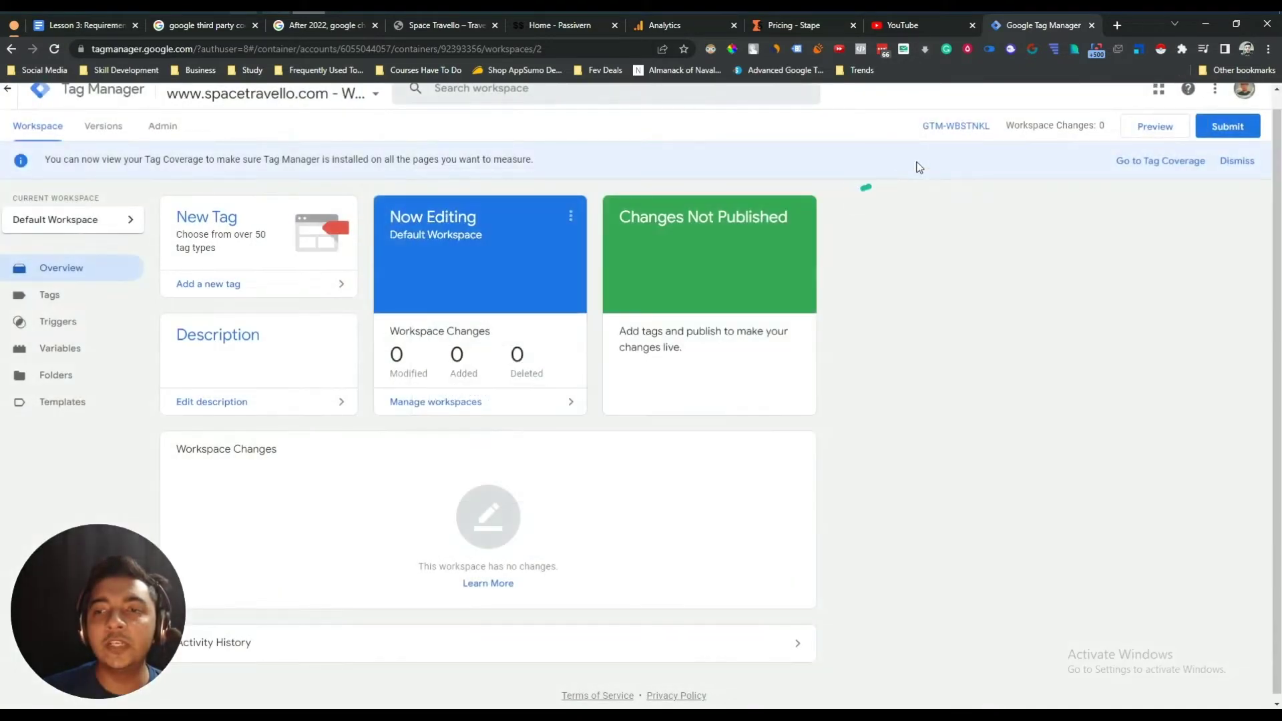
{"action": "left_click", "coordinate": [947, 127]}
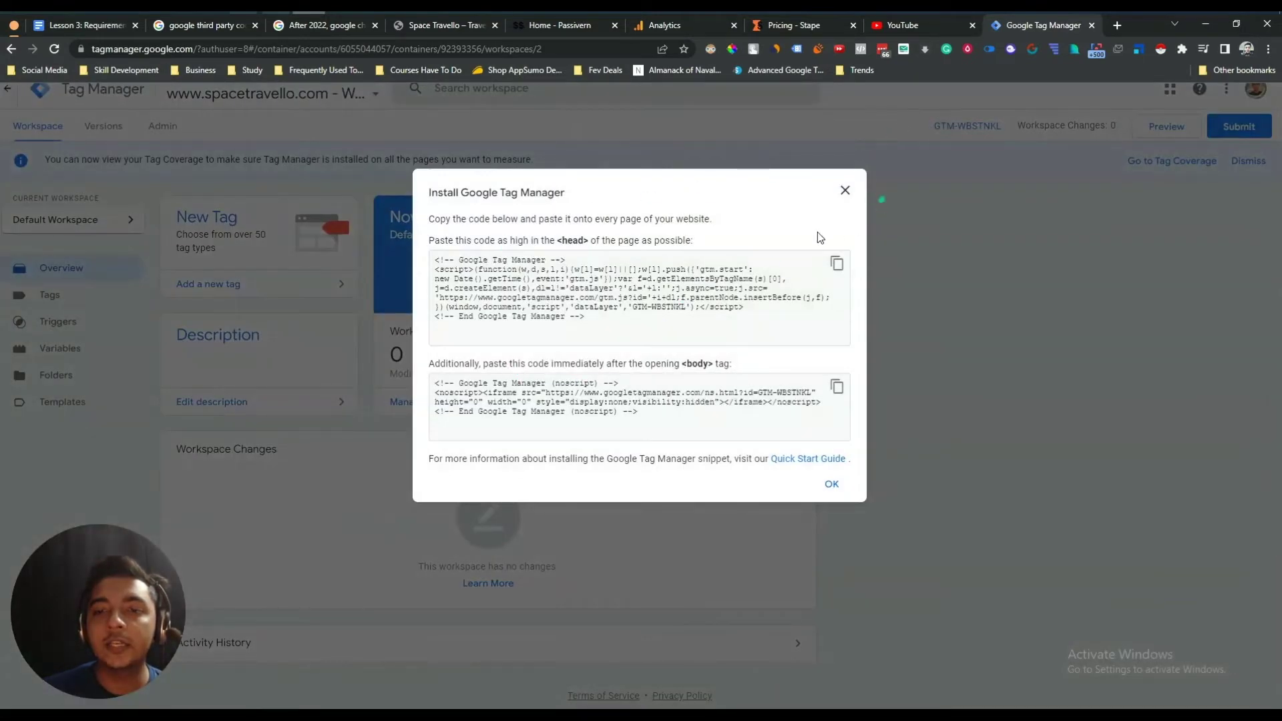
{"action": "left_click", "coordinate": [845, 192]}
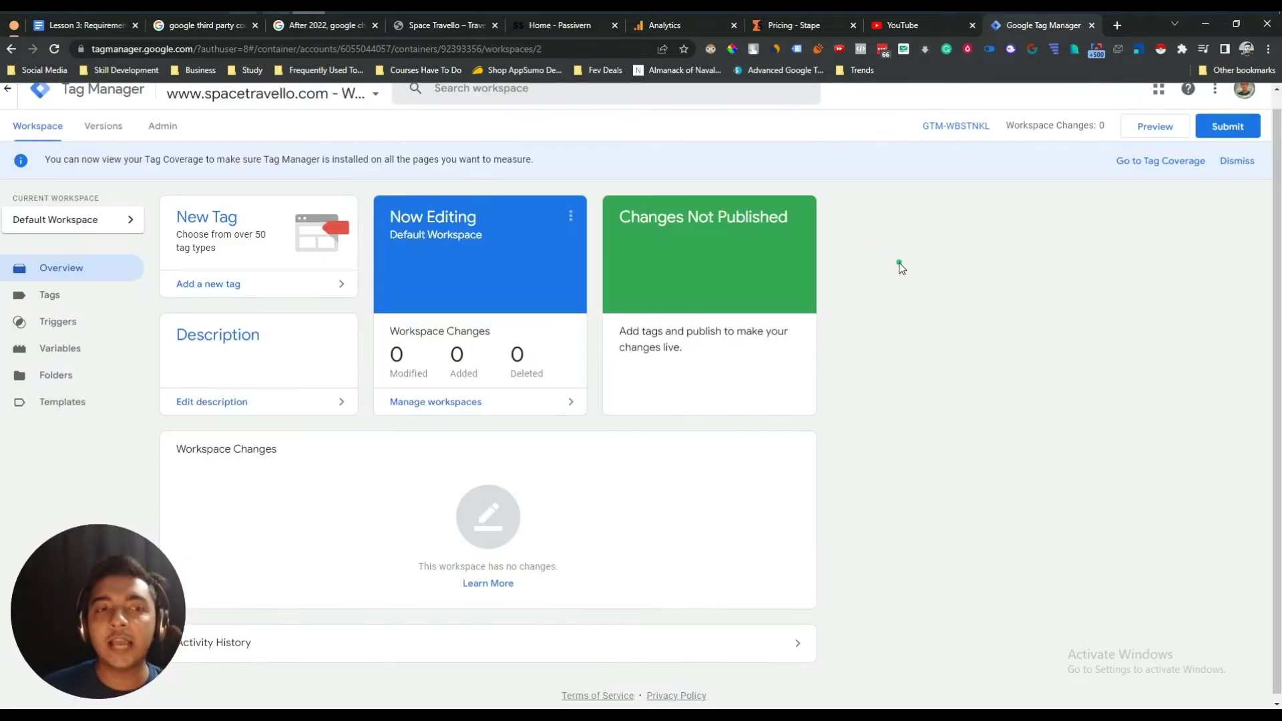
- Publish the web container as a version named "GTM Web Container Created" and return to the workspace
{"action": "scroll", "coordinate": [901, 268], "scroll_direction": "up", "scroll_amount": 1}
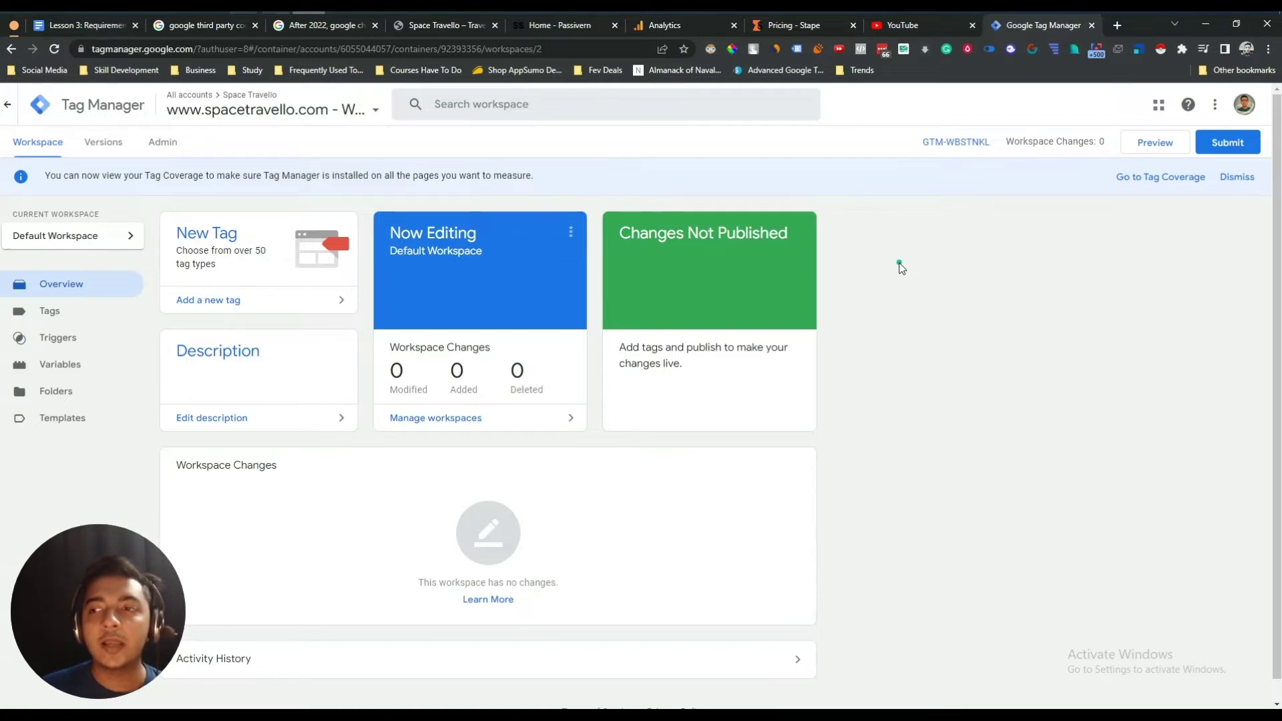
{"action": "left_click", "coordinate": [1230, 146]}
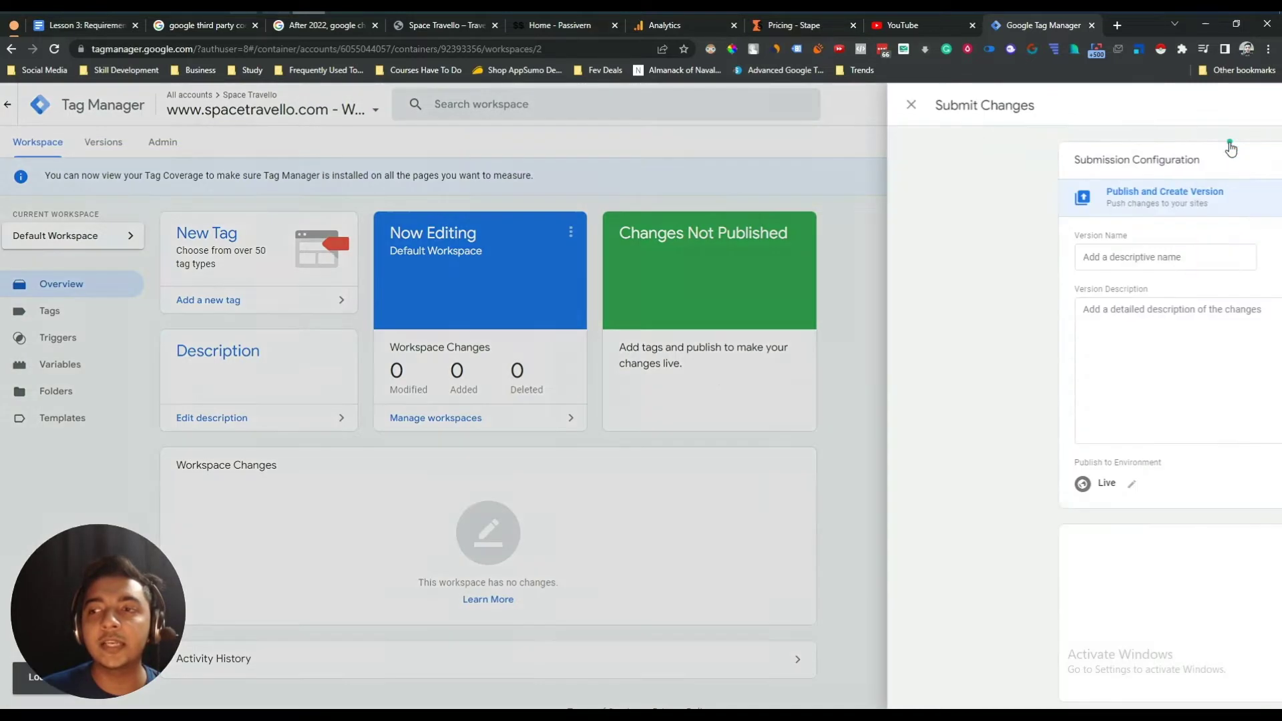
{"action": "left_click", "coordinate": [586, 259]}
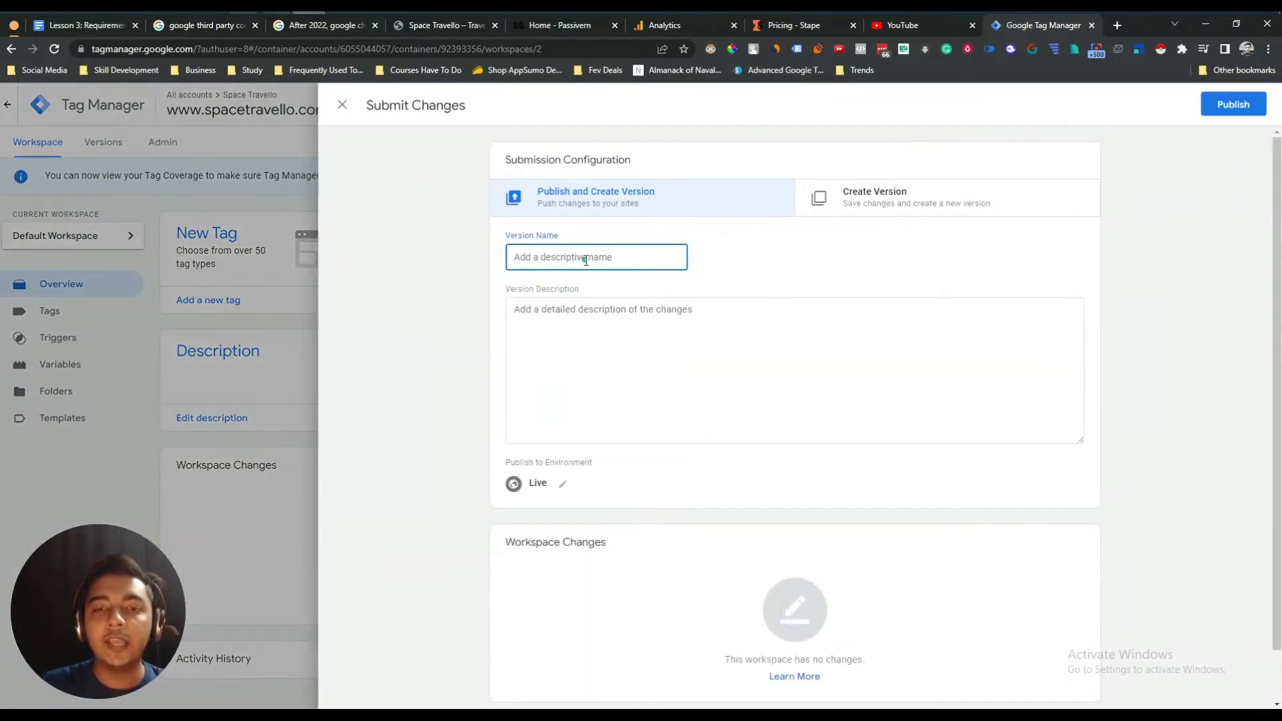
{"action": "type", "text": "GTM"}
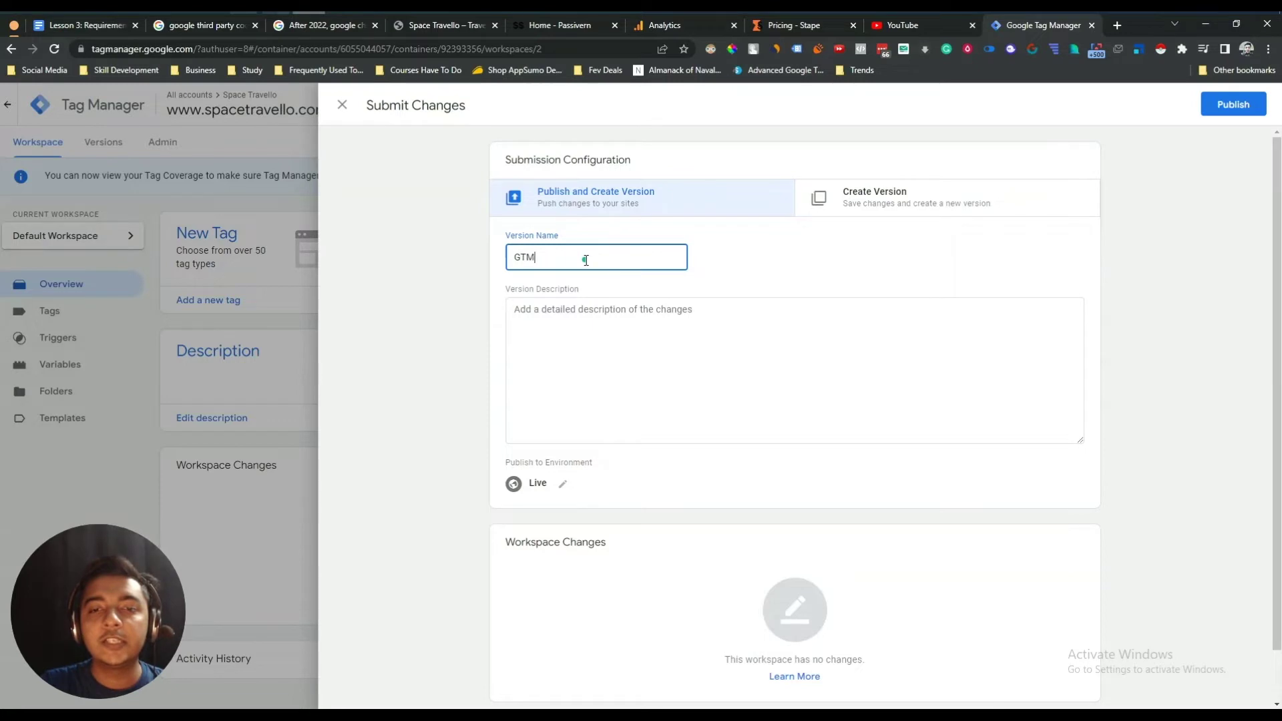
{"action": "type", "text": " Web Con"}
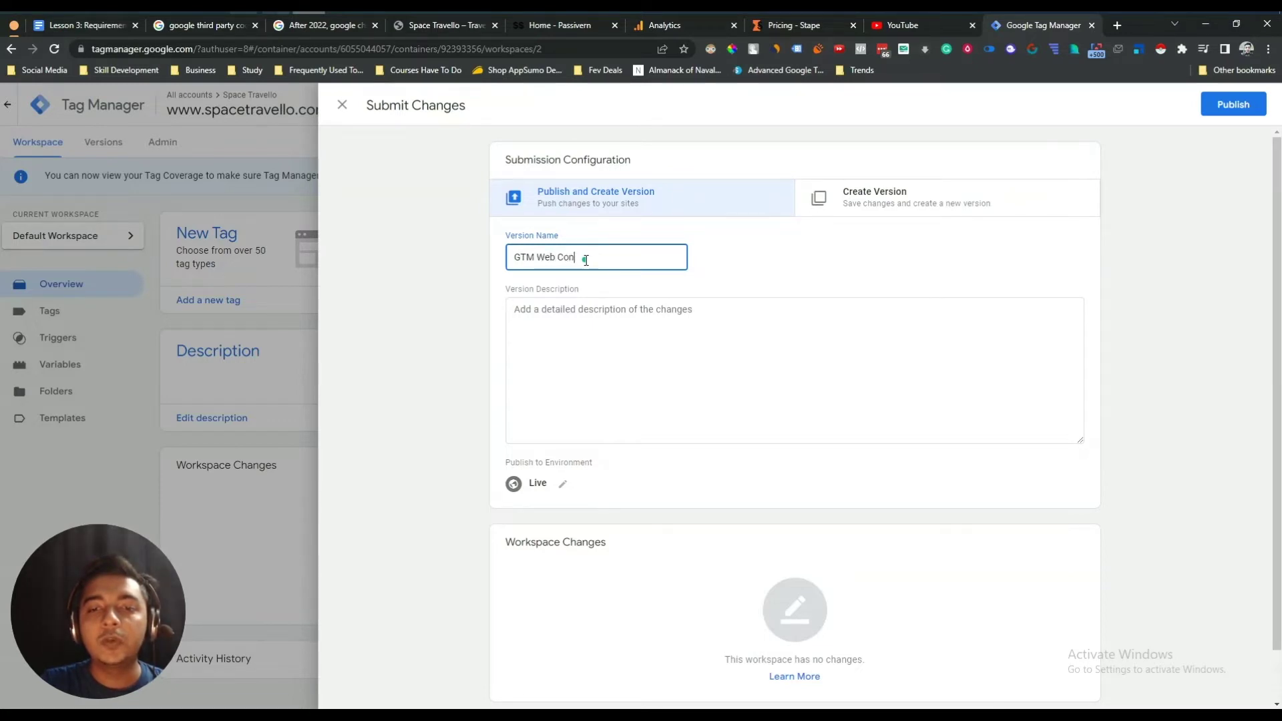
{"action": "type", "text": "tainer Created"}
{"action": "left_click", "coordinate": [1245, 110]}
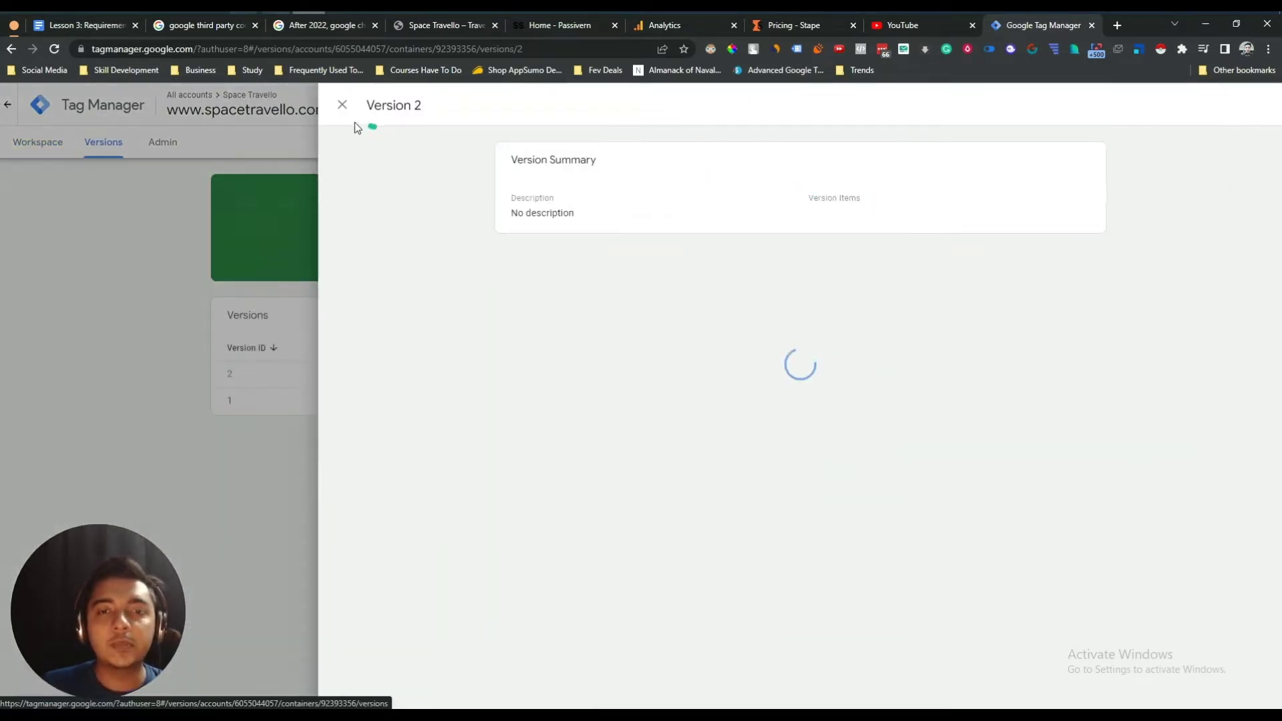
{"action": "left_click", "coordinate": [343, 105]}
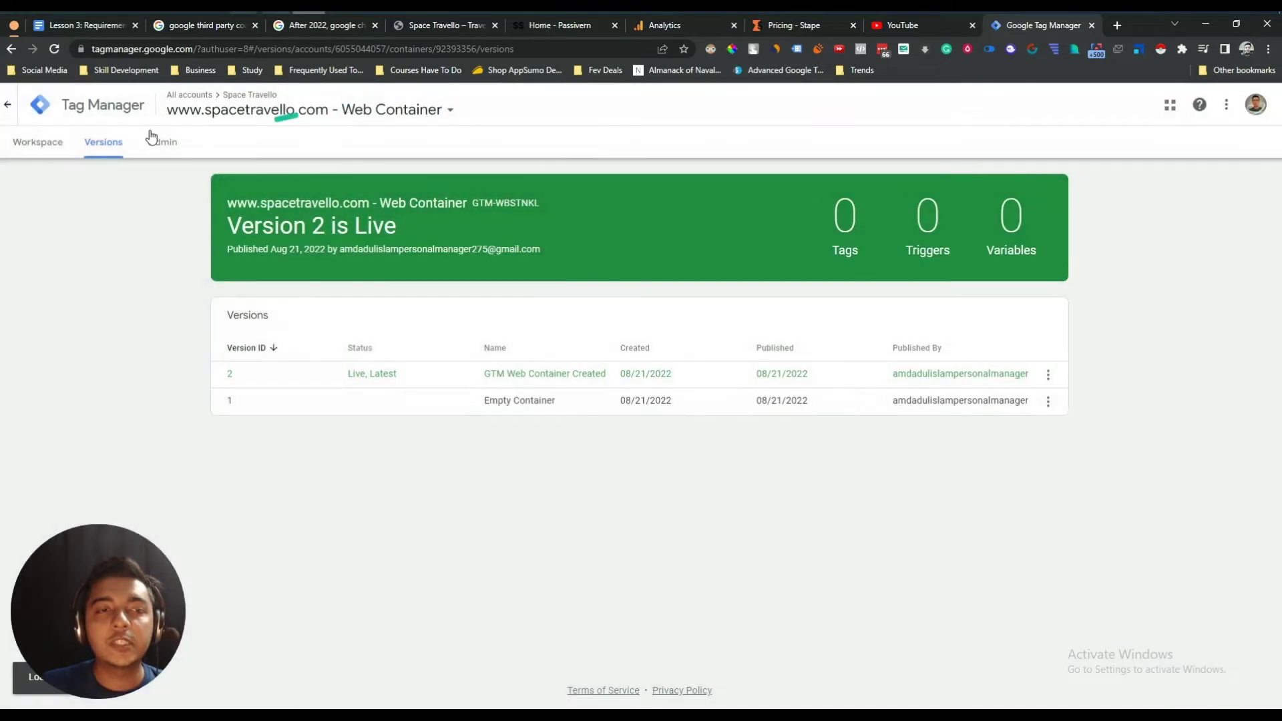
{"action": "left_click", "coordinate": [38, 148]}
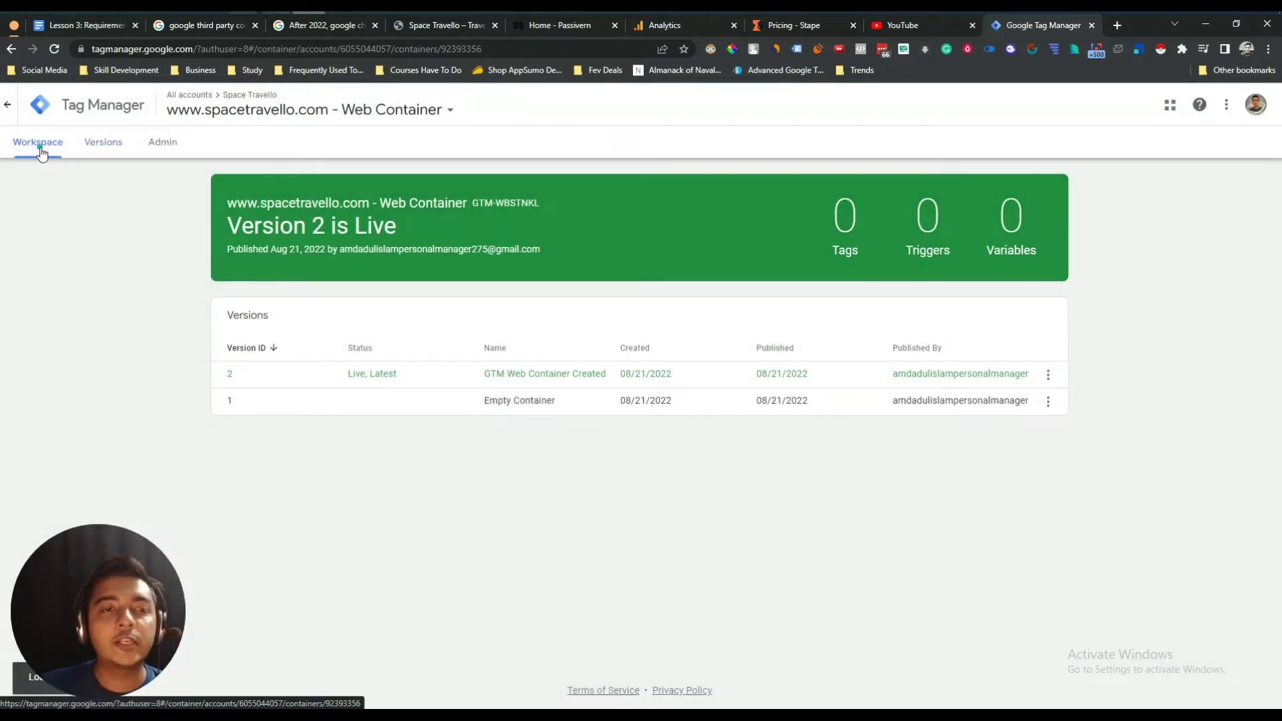
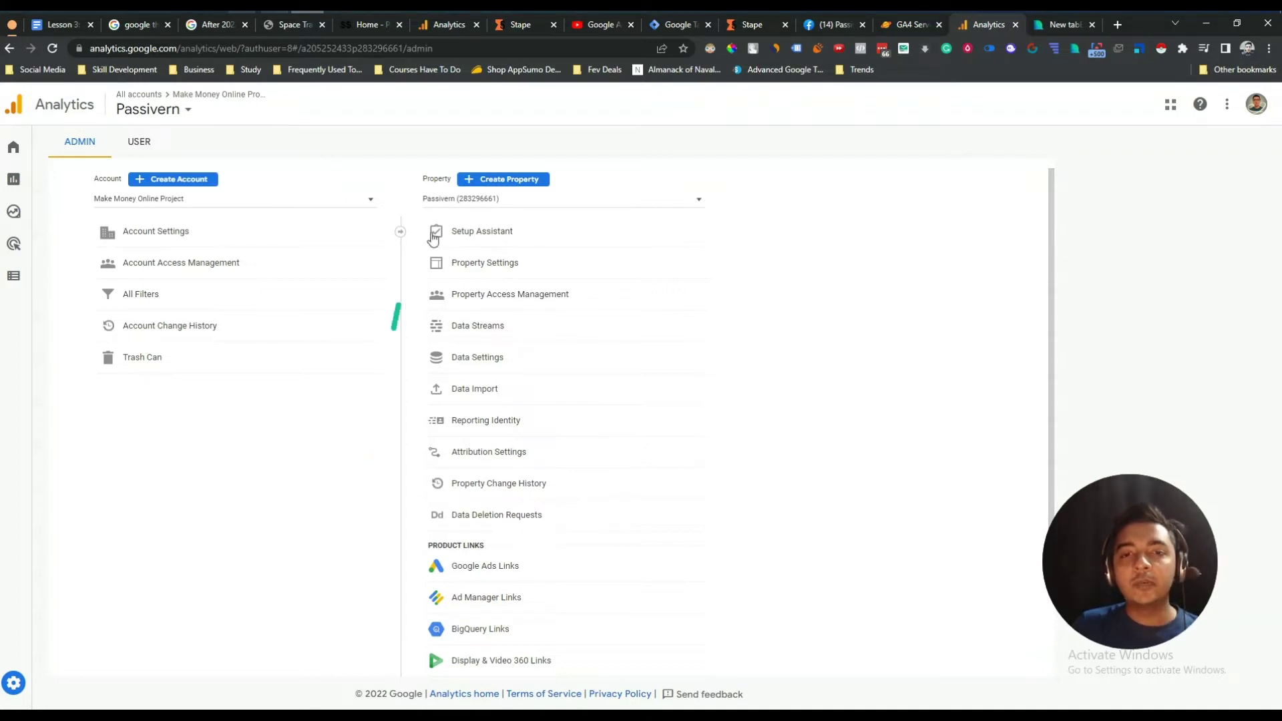
- In Google Analytics admin, compare the Universal Analytics property passivern.com with the GA4 property Passivern, finishing on the GA4 one
{"action": "left_click", "coordinate": [436, 200]}
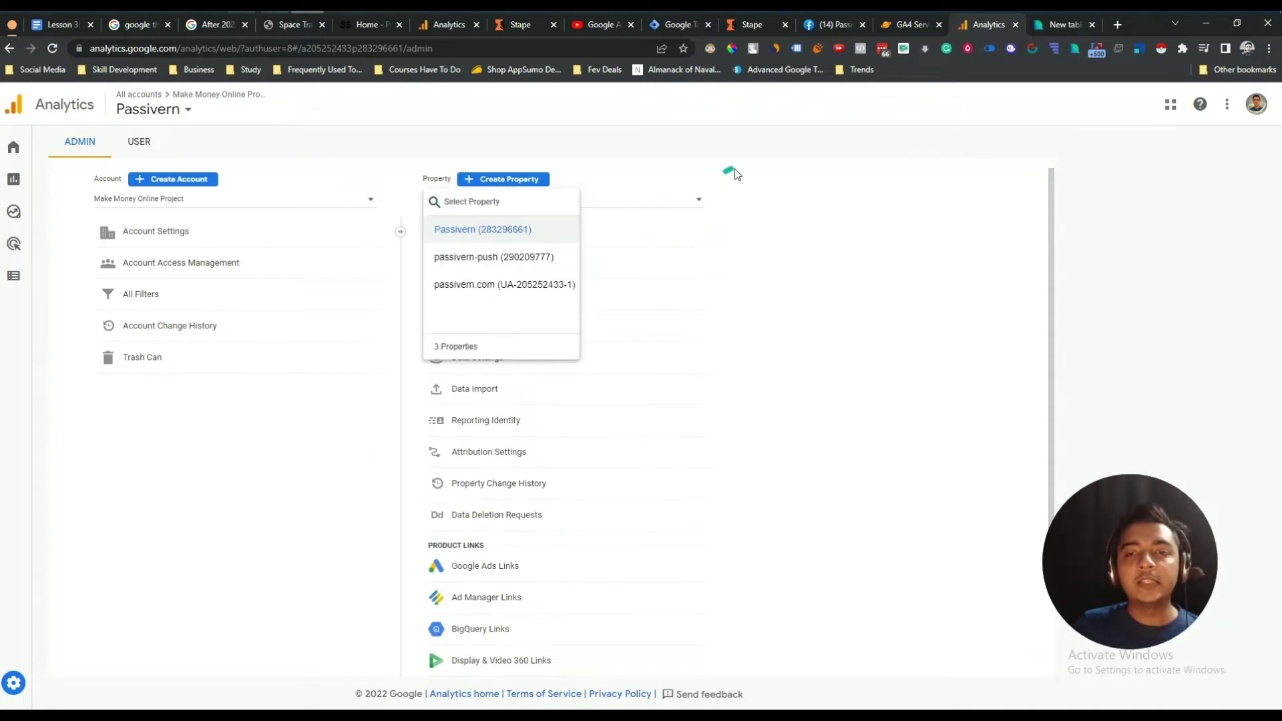
{"action": "left_click", "coordinate": [731, 171]}
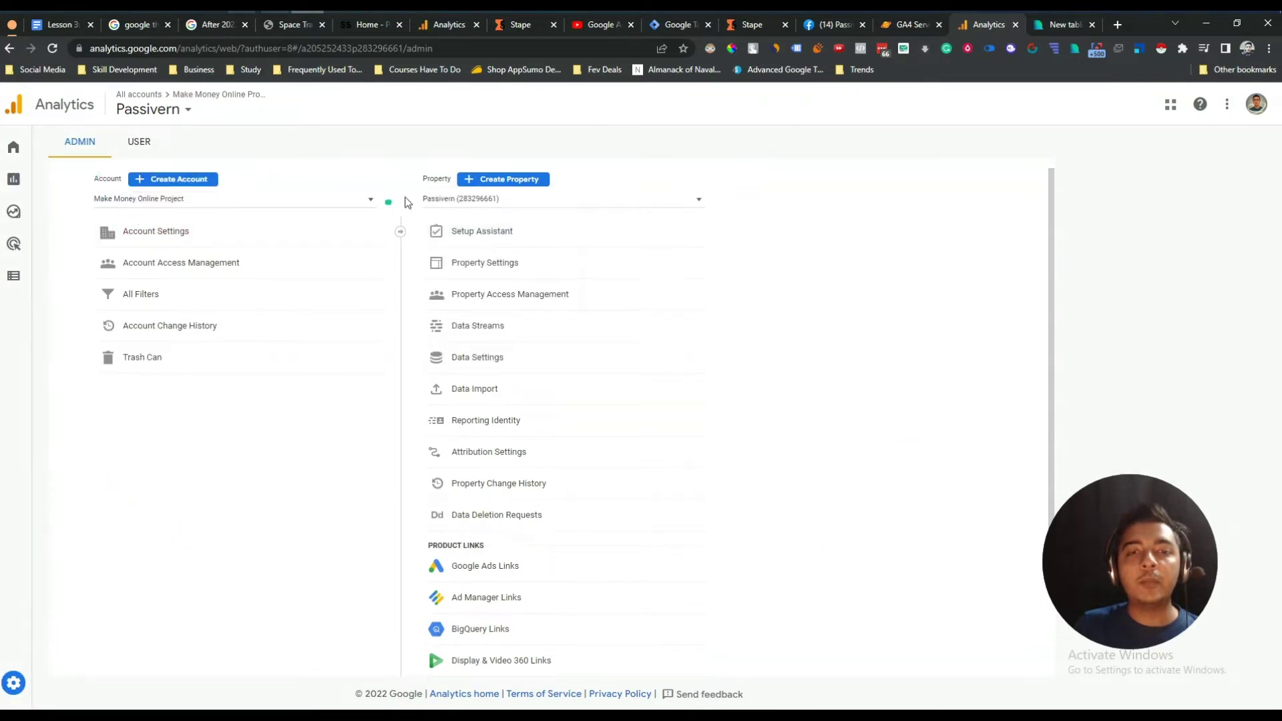
{"action": "left_click", "coordinate": [524, 206]}
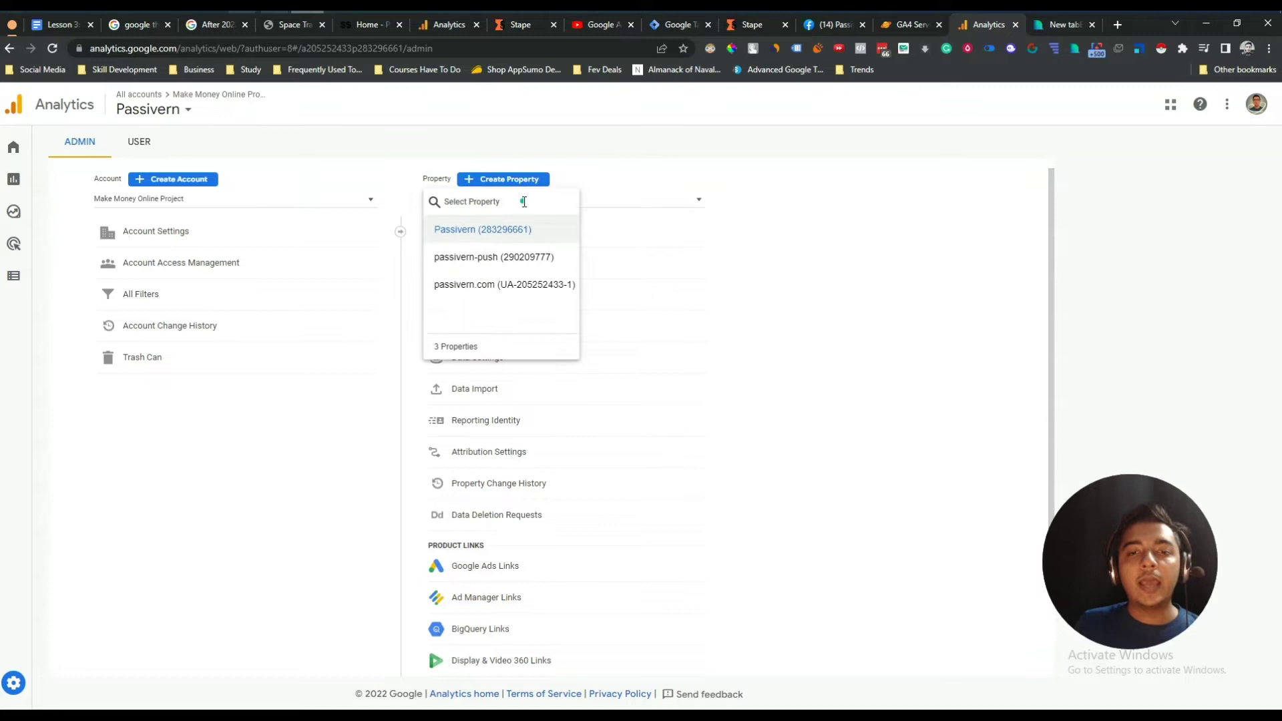
{"action": "left_click", "coordinate": [489, 288]}
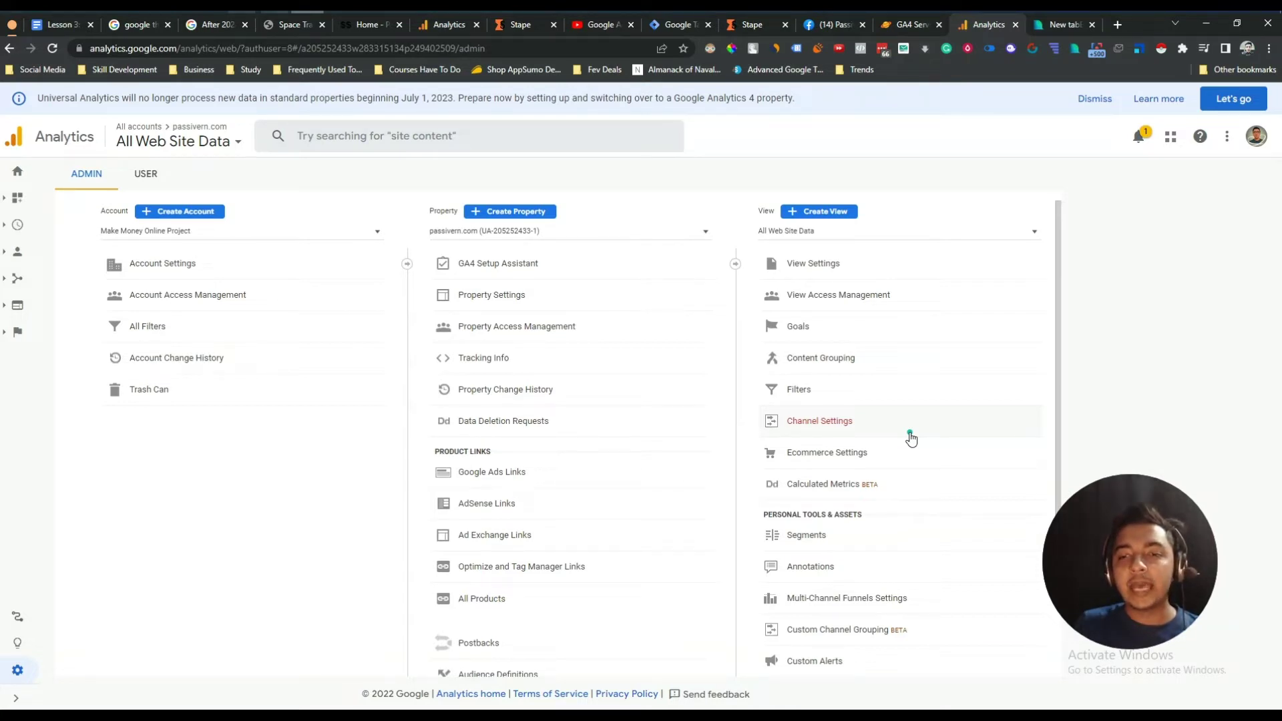
{"action": "left_click", "coordinate": [626, 235]}
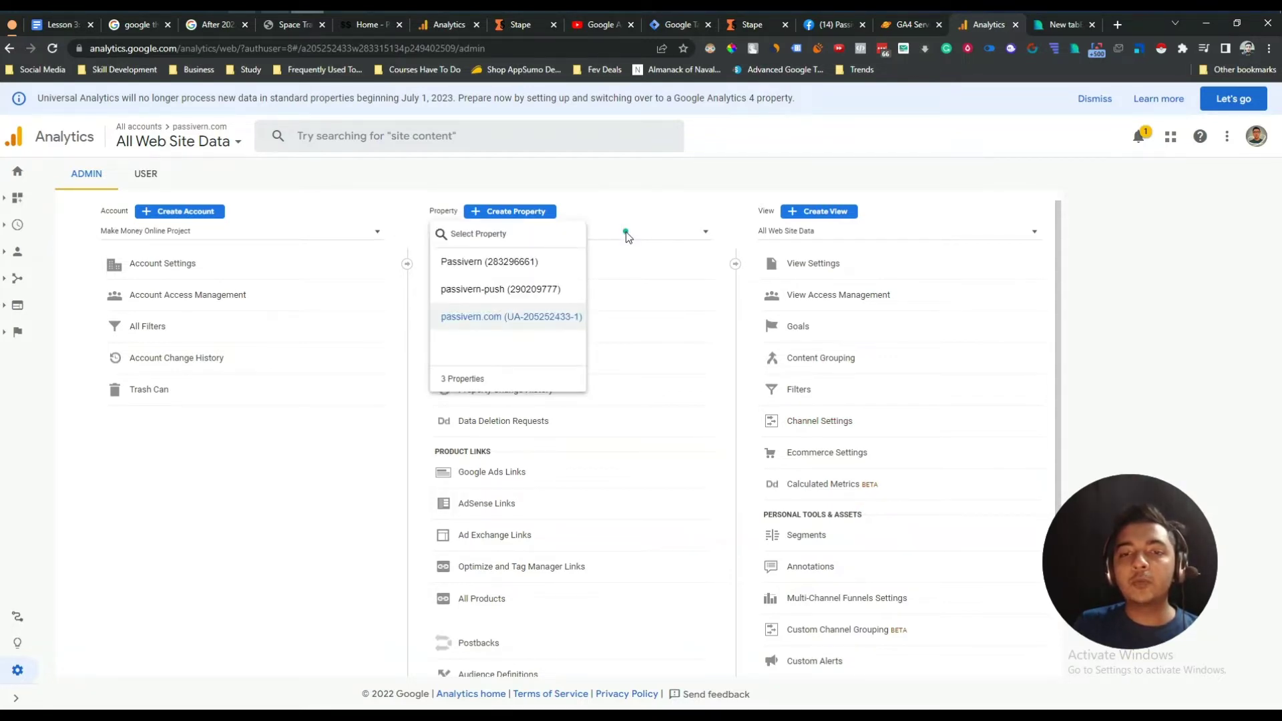
{"action": "left_click", "coordinate": [473, 265]}
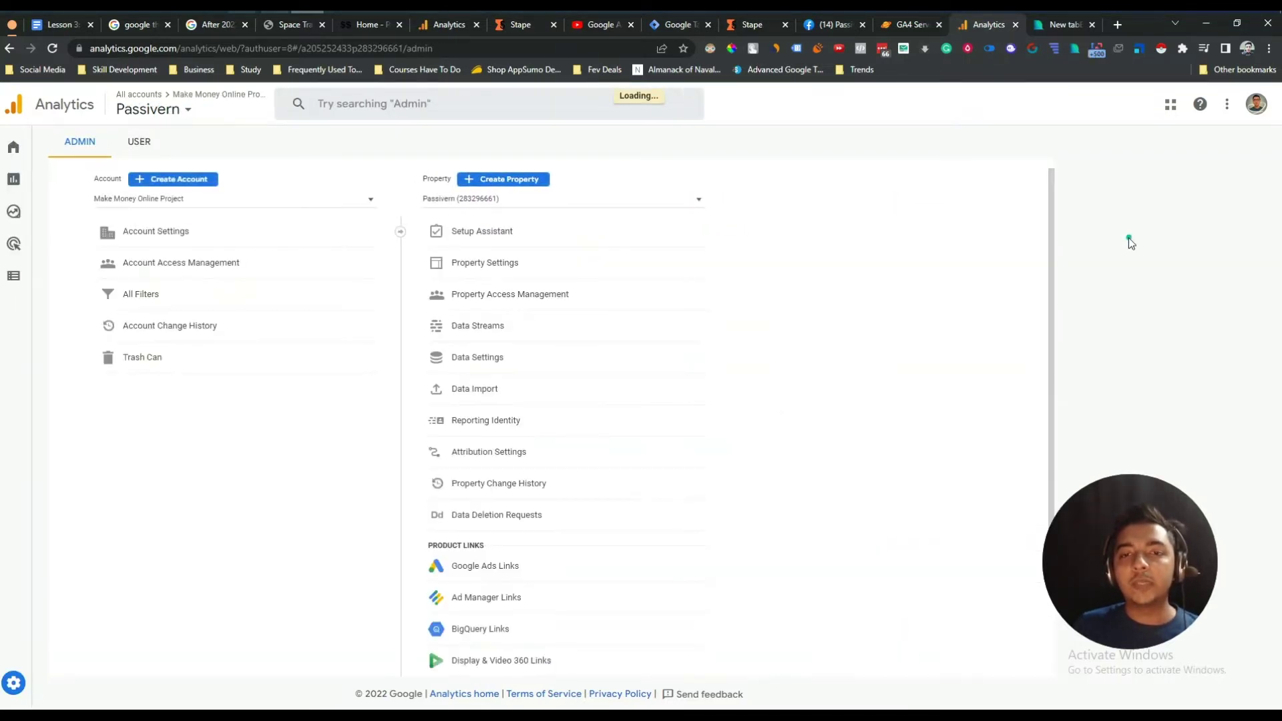
{"action": "left_click", "coordinate": [635, 200]}
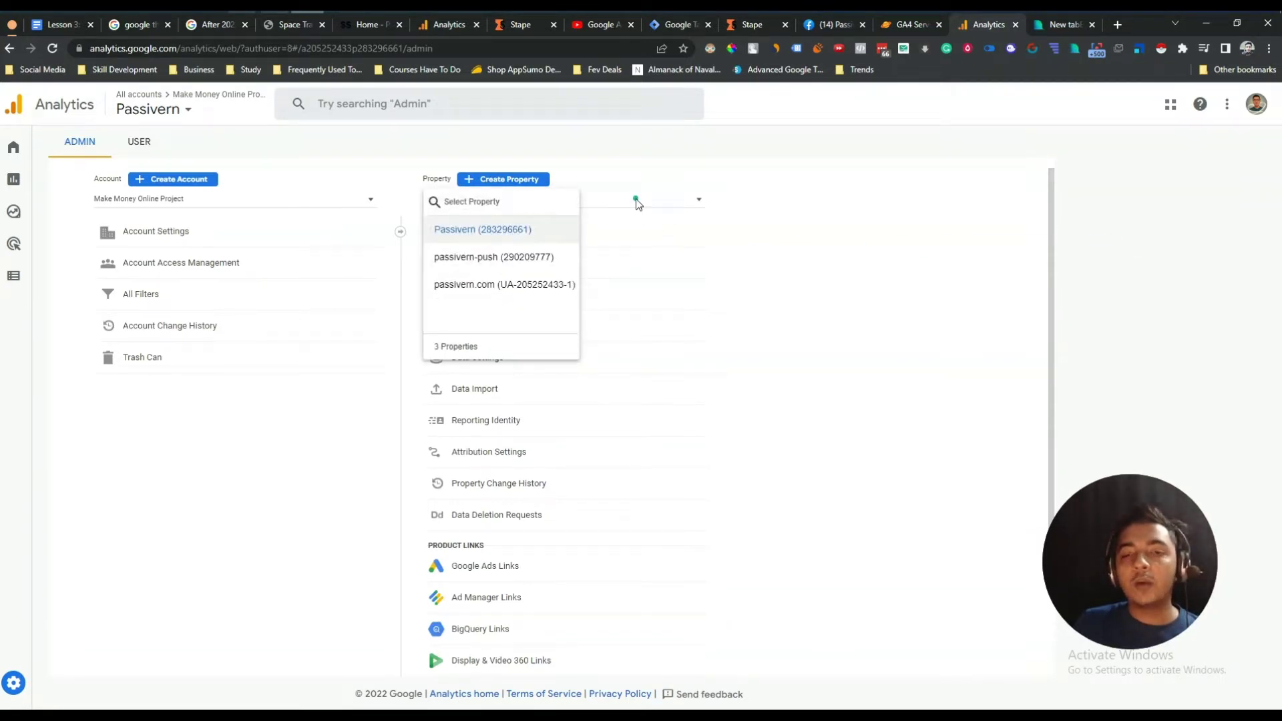
{"action": "left_click", "coordinate": [468, 284]}
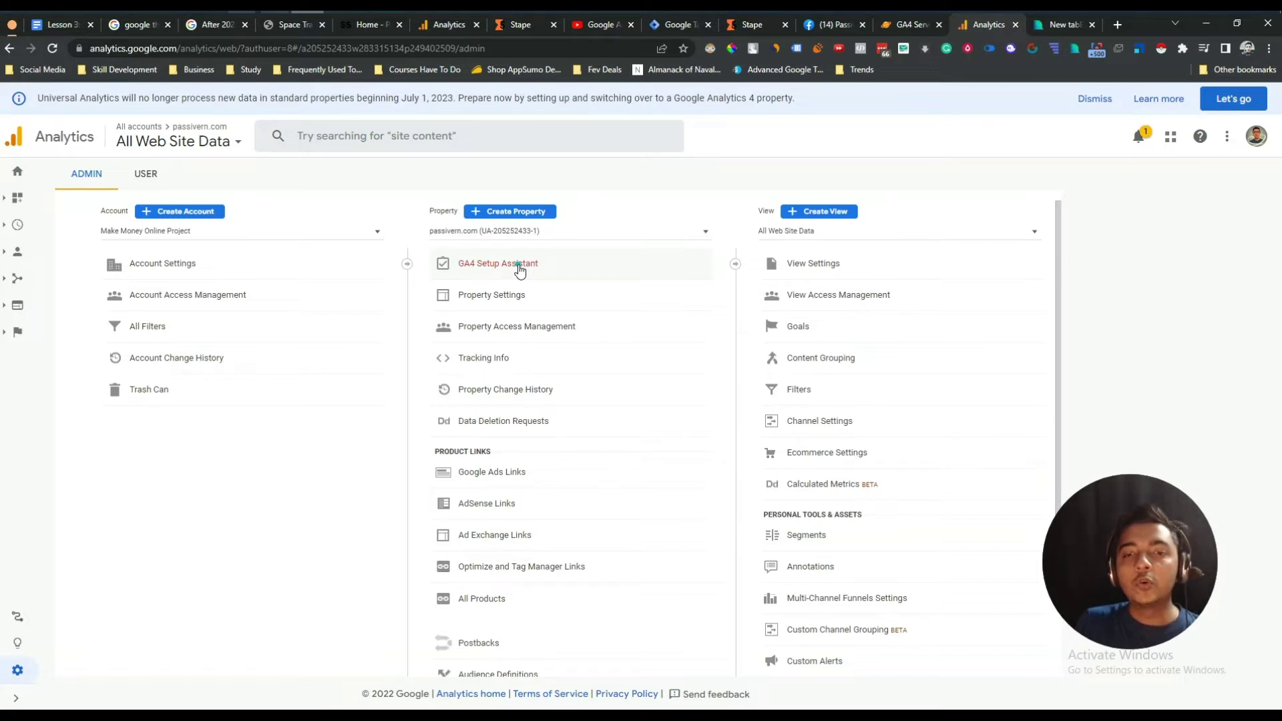
{"action": "left_click", "coordinate": [552, 234]}
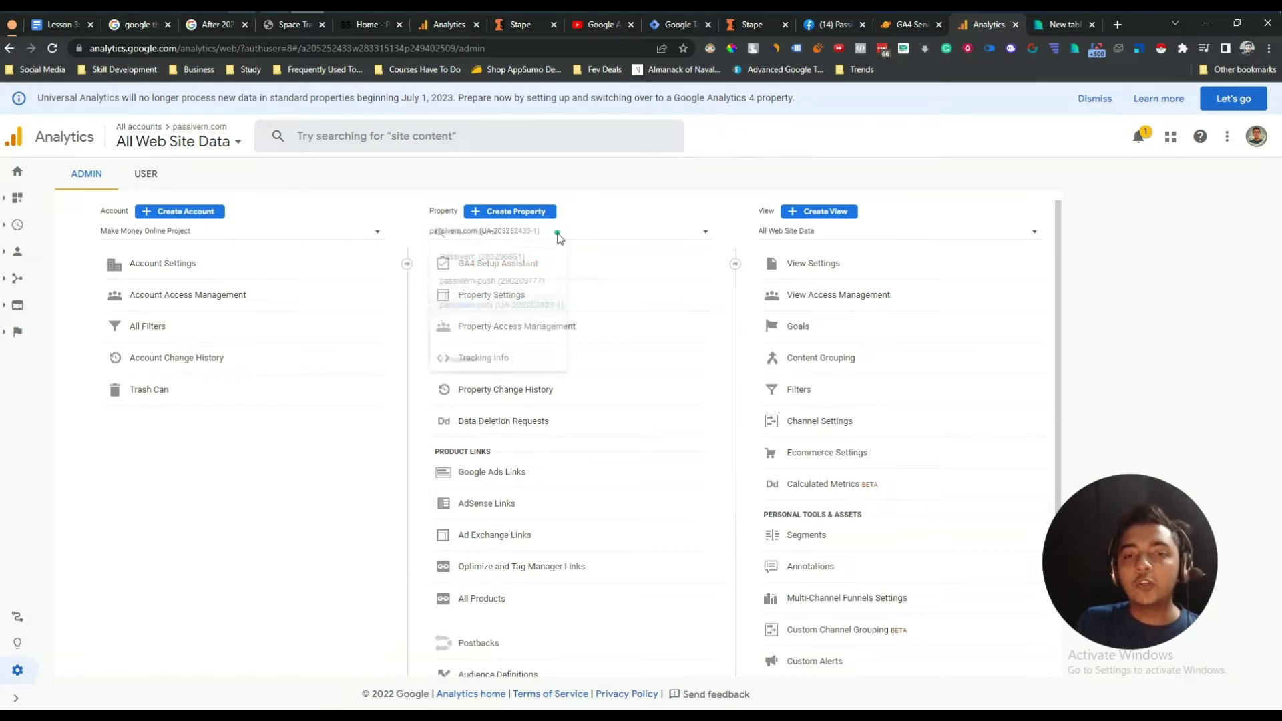
{"action": "left_click", "coordinate": [488, 263]}
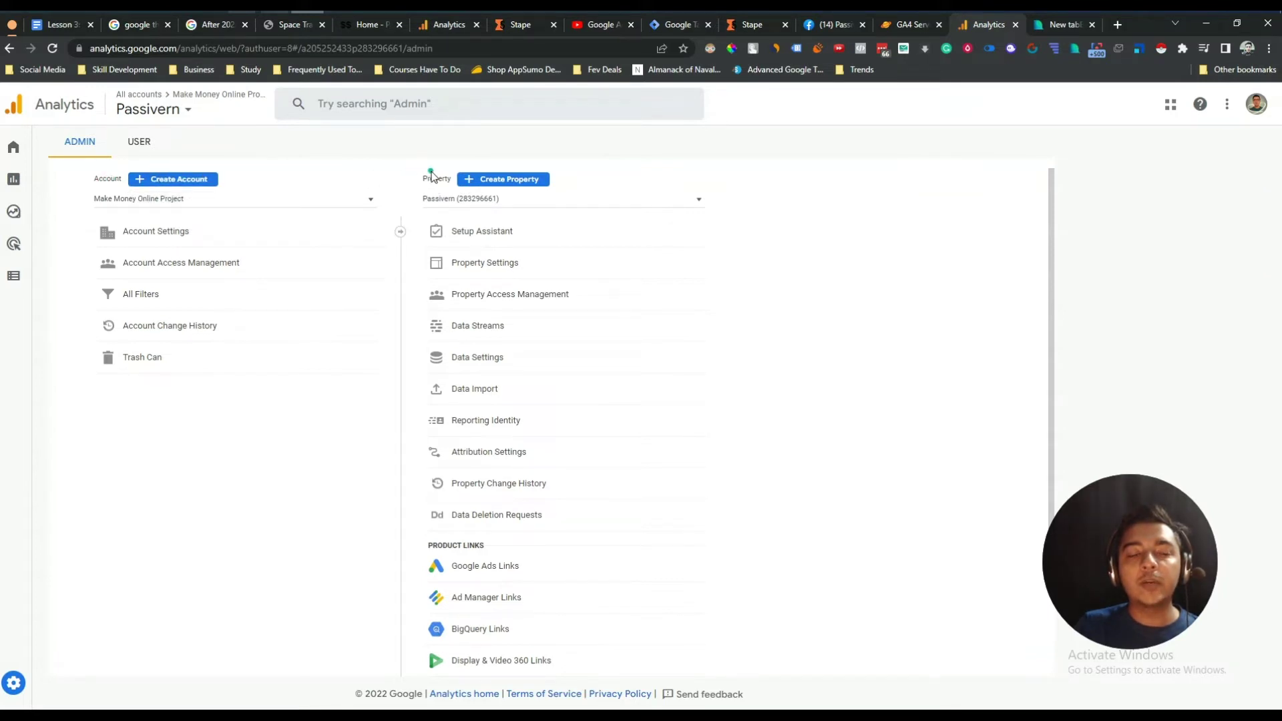
- Start a new Analytics account named "Space Travello" with Google products & services data sharing enabled, and proceed to property setup
{"action": "left_click", "coordinate": [176, 181]}
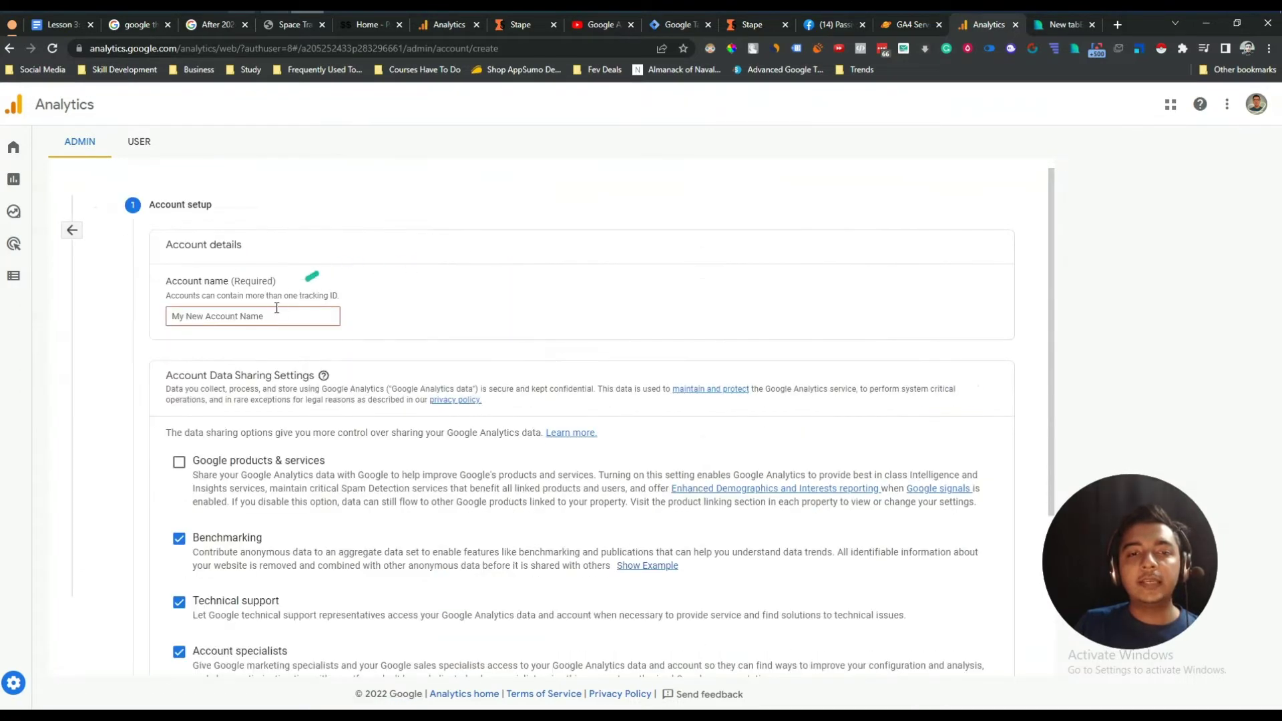
{"action": "left_click", "coordinate": [280, 323]}
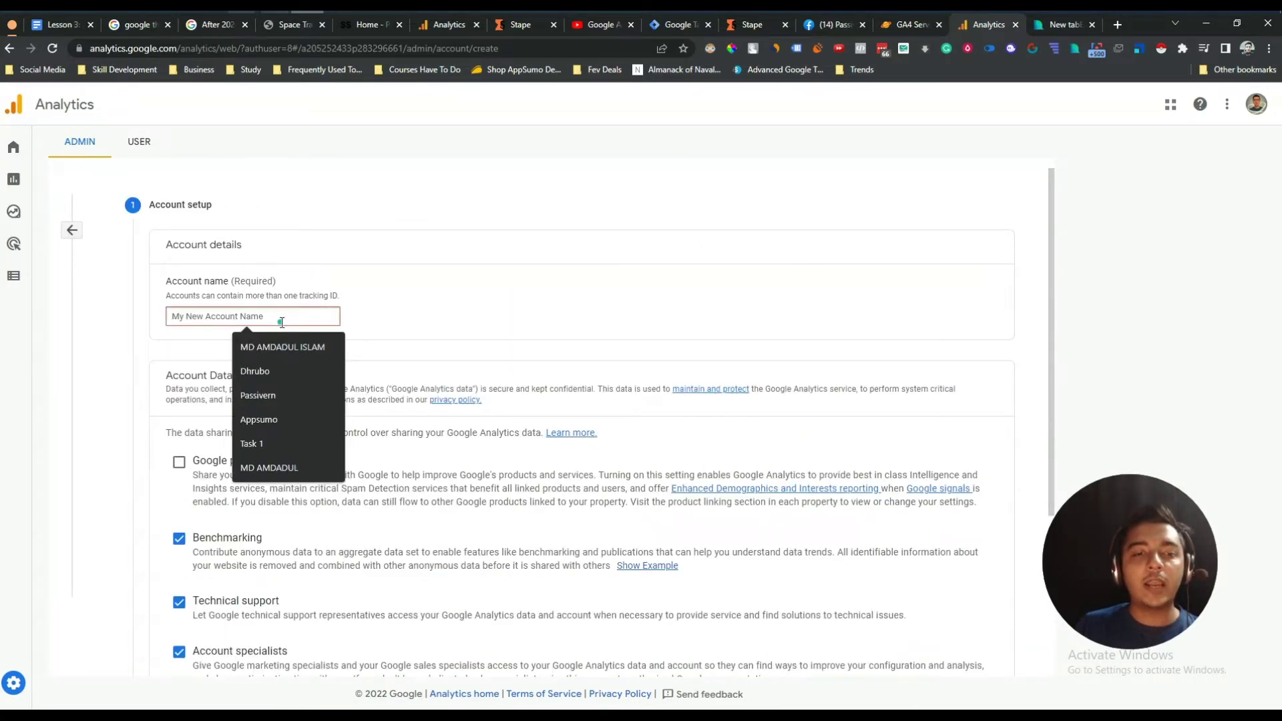
{"action": "type", "text": "Spa"}
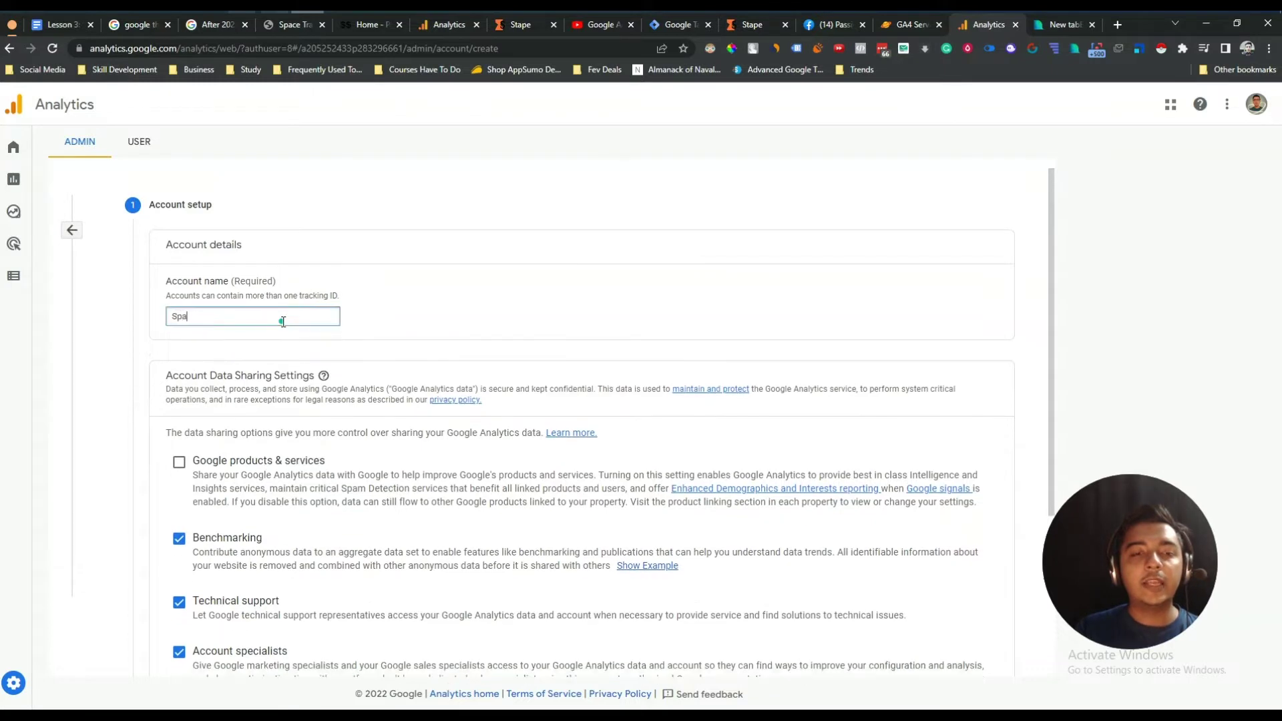
{"action": "type", "text": "ce Travello"}
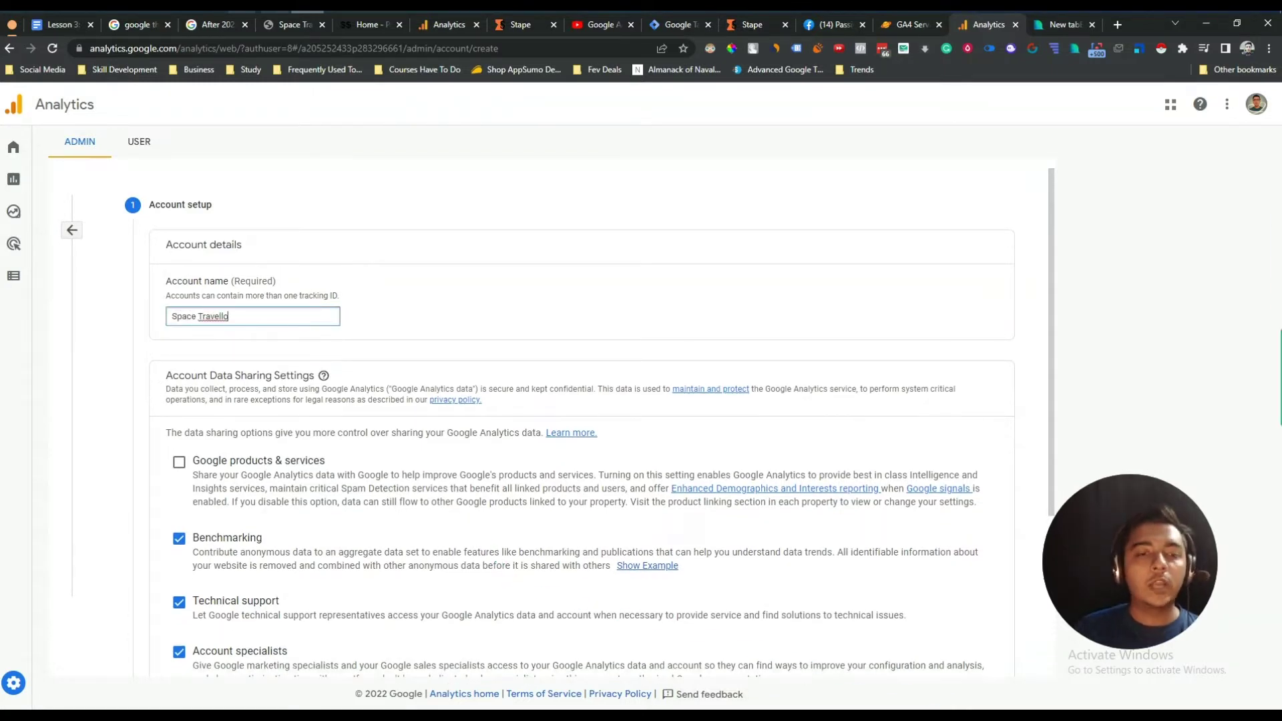
{"action": "left_click", "coordinate": [179, 463]}
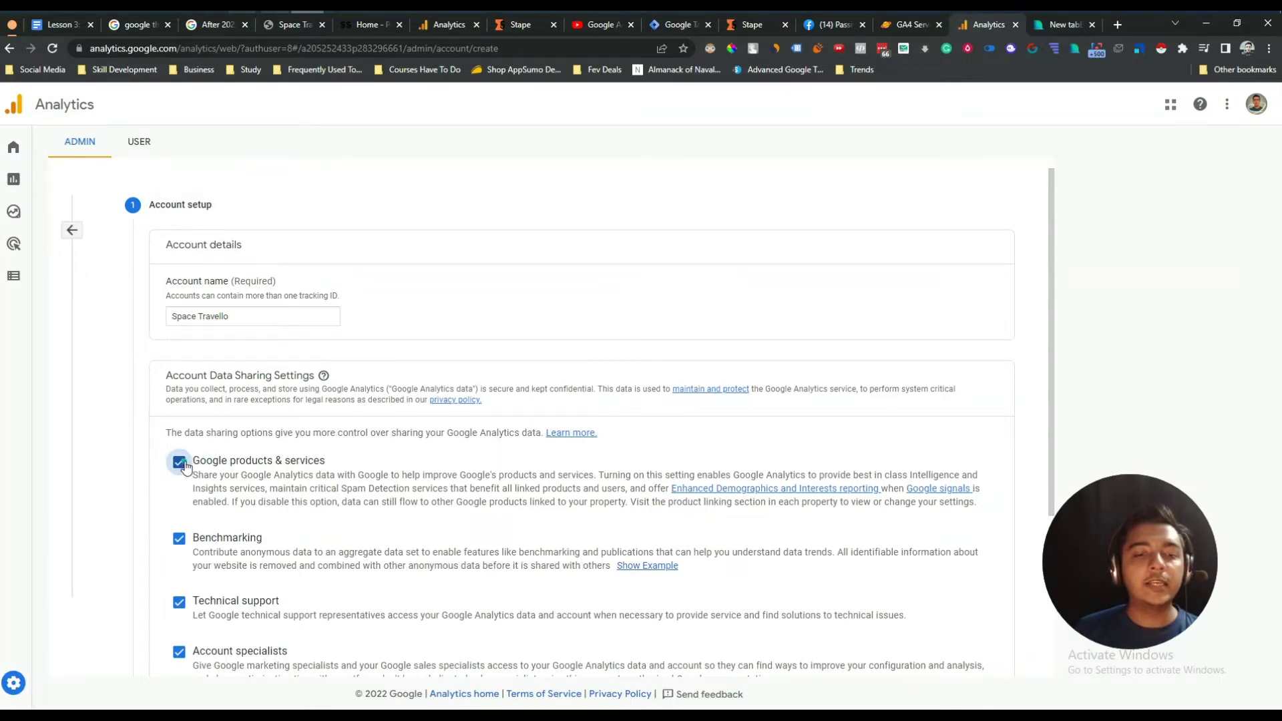
{"action": "scroll", "coordinate": [182, 468], "scroll_direction": "down", "scroll_amount": 3}
{"action": "left_click", "coordinate": [171, 554]}
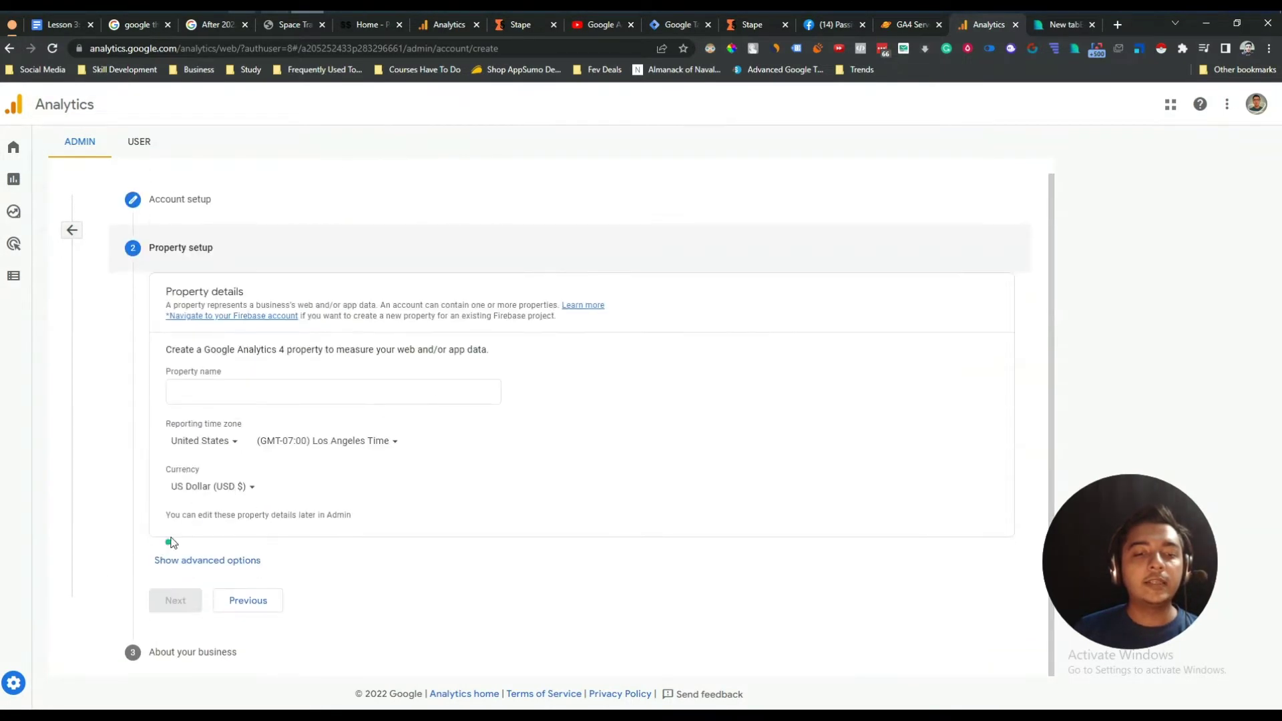
- Name the new Google Analytics 4 property "Space Travelo - GA4"
{"action": "left_click", "coordinate": [216, 389]}
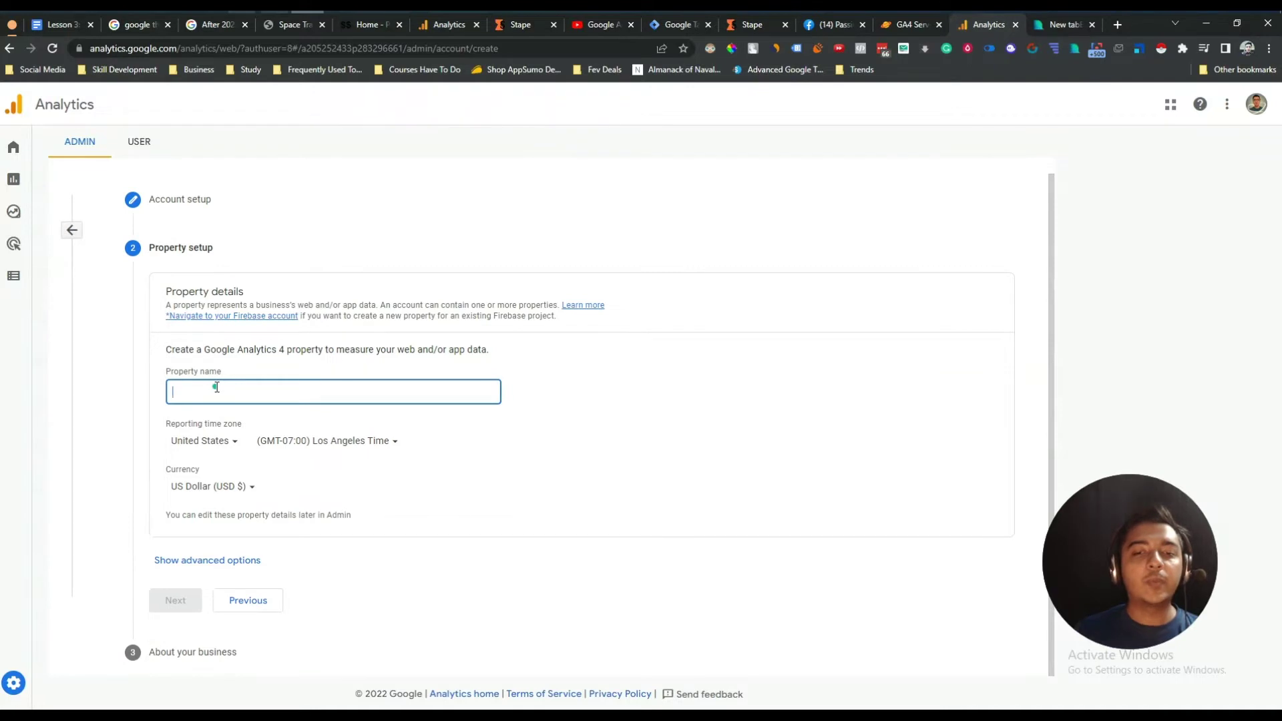
{"action": "type", "text": "Space "}
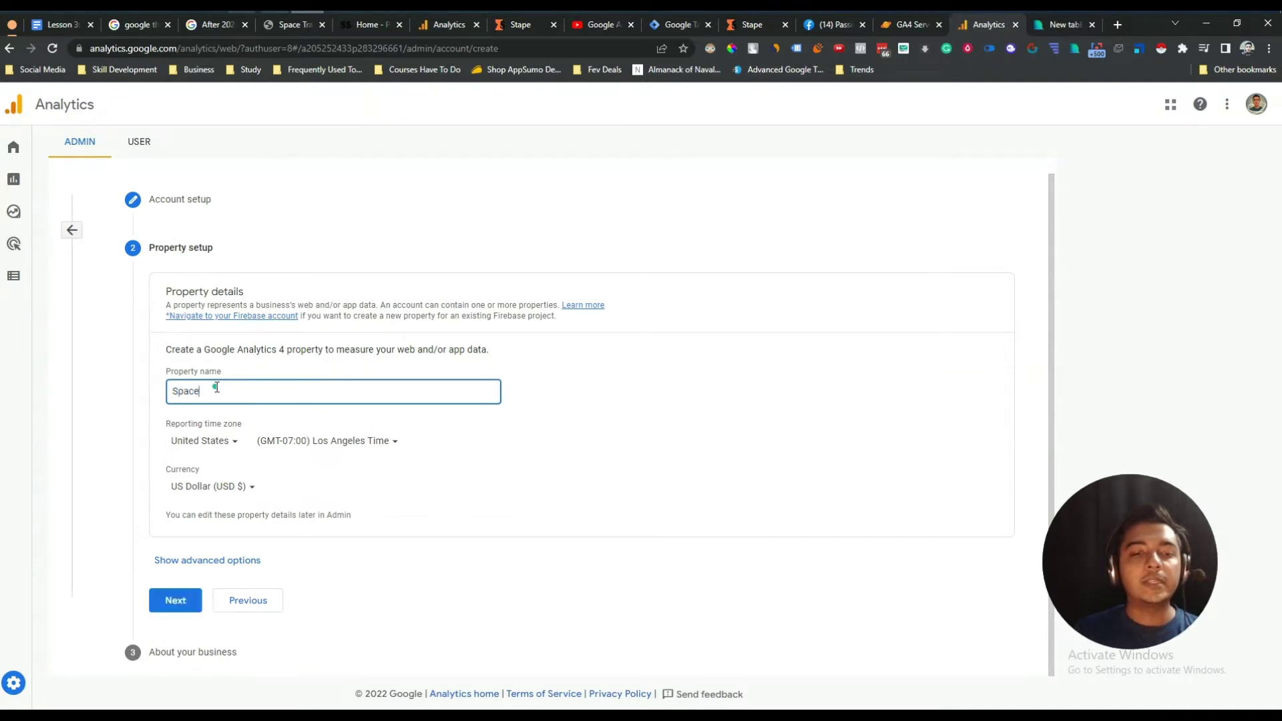
{"action": "type", "text": "Travel"}
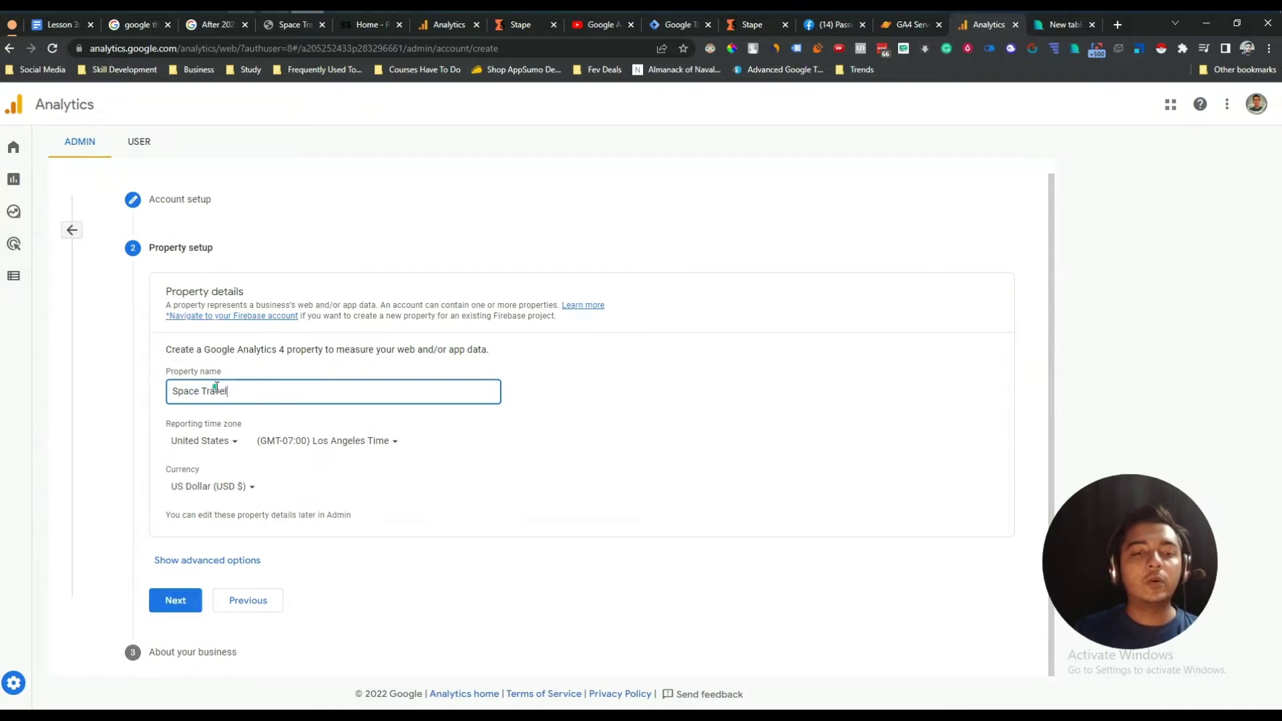
{"action": "type", "text": "o - G"}
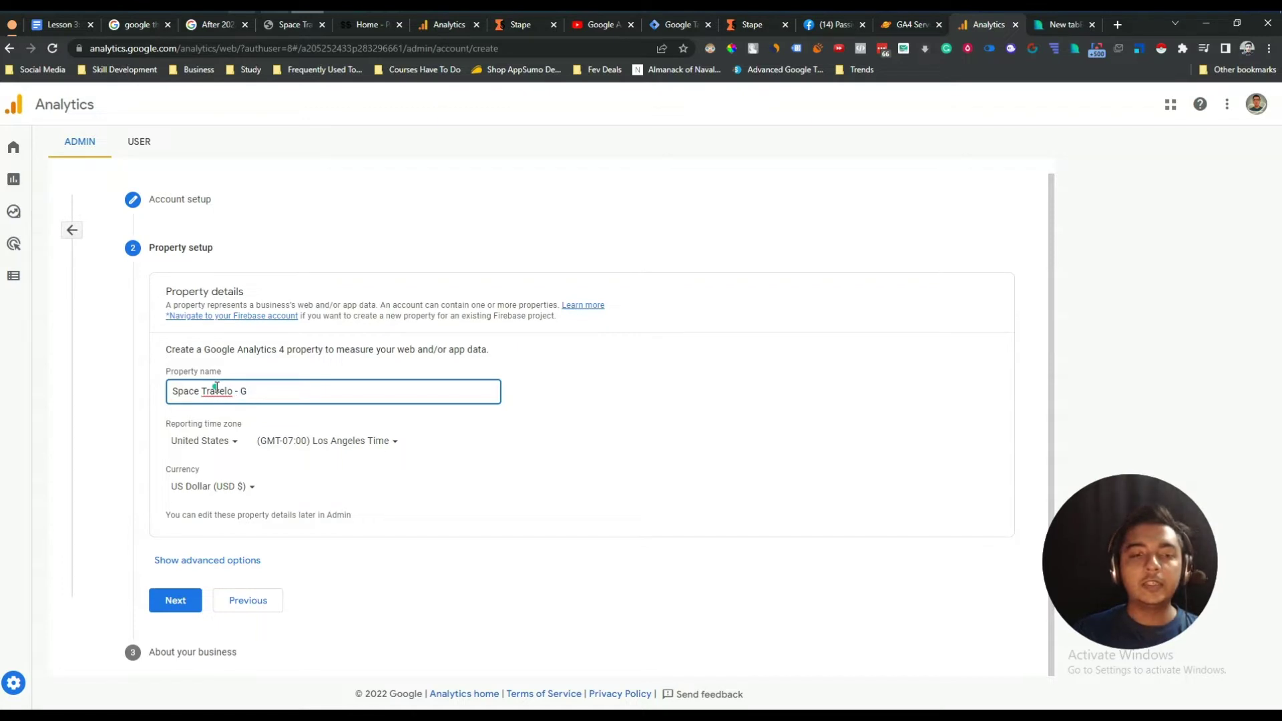
{"action": "type", "text": "A4"}
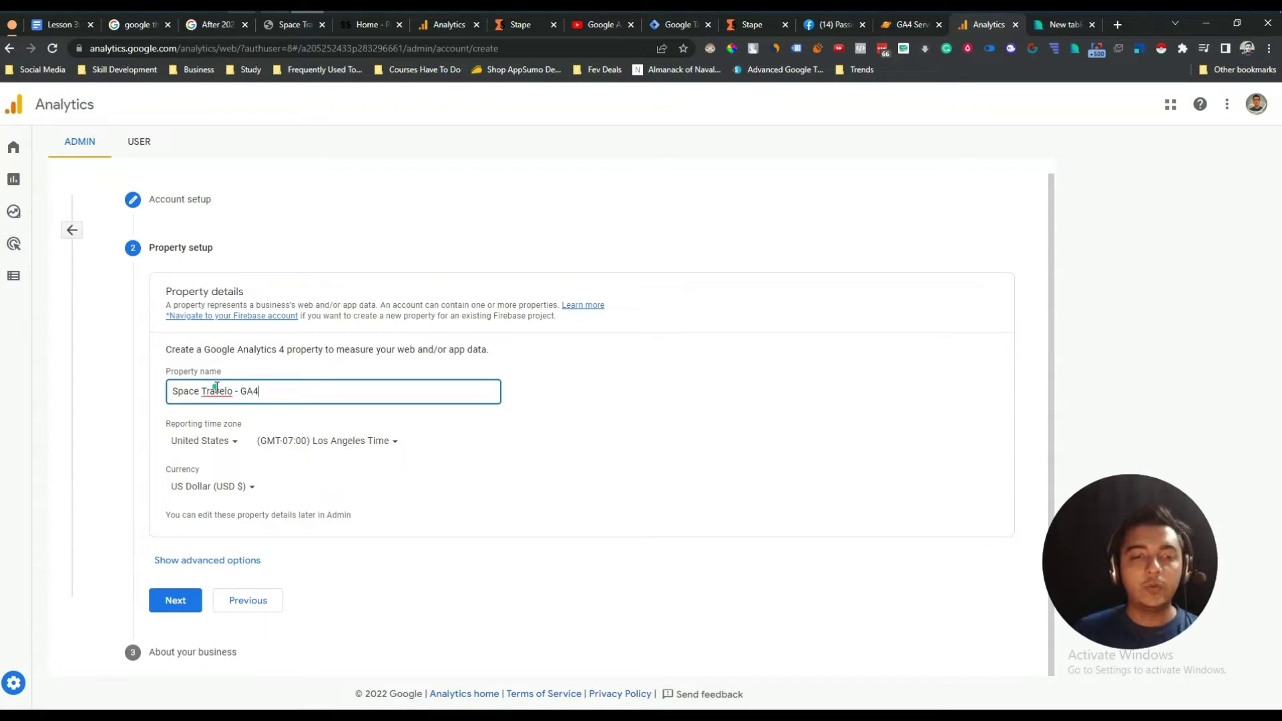
- Set the property's reporting time zone to Bangladesh, keep US Dollar as currency, and proceed to the business information
{"action": "left_click", "coordinate": [227, 443]}
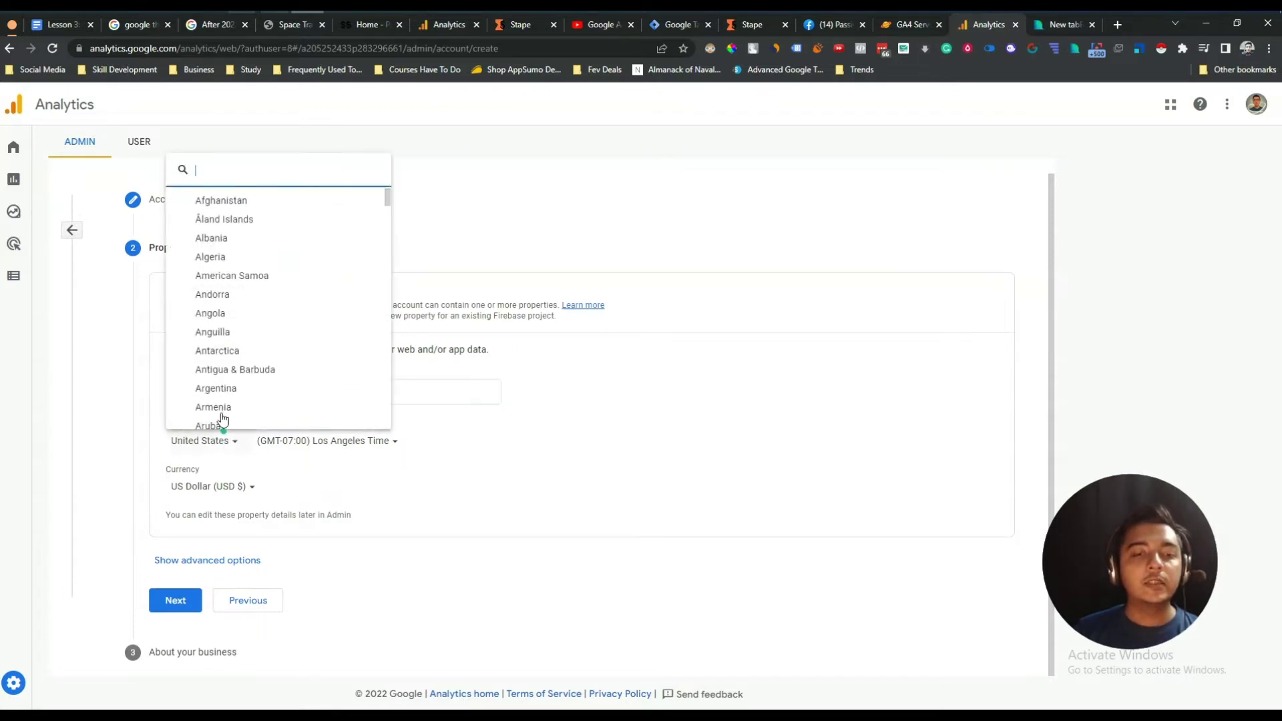
{"action": "scroll", "coordinate": [222, 369], "scroll_direction": "down", "scroll_amount": 1}
{"action": "scroll", "coordinate": [223, 372], "scroll_direction": "down", "scroll_amount": 2}
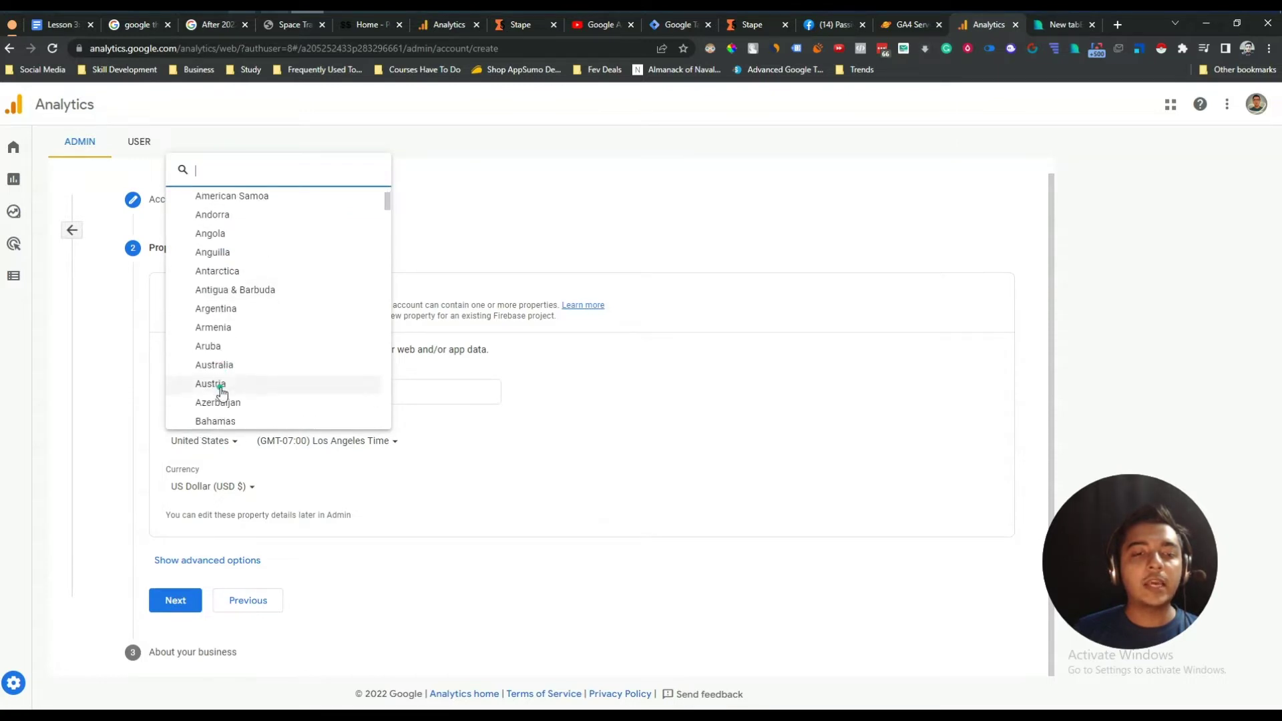
{"action": "left_click", "coordinate": [221, 338]}
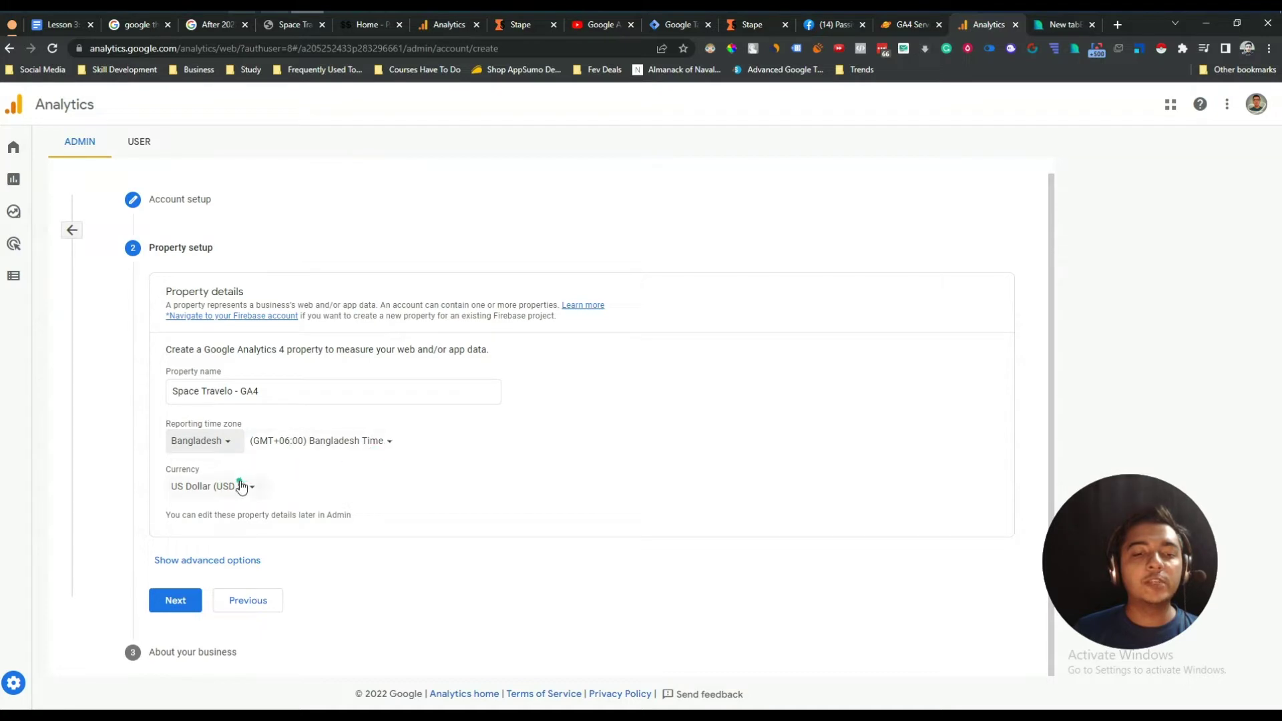
{"action": "left_click", "coordinate": [196, 601]}
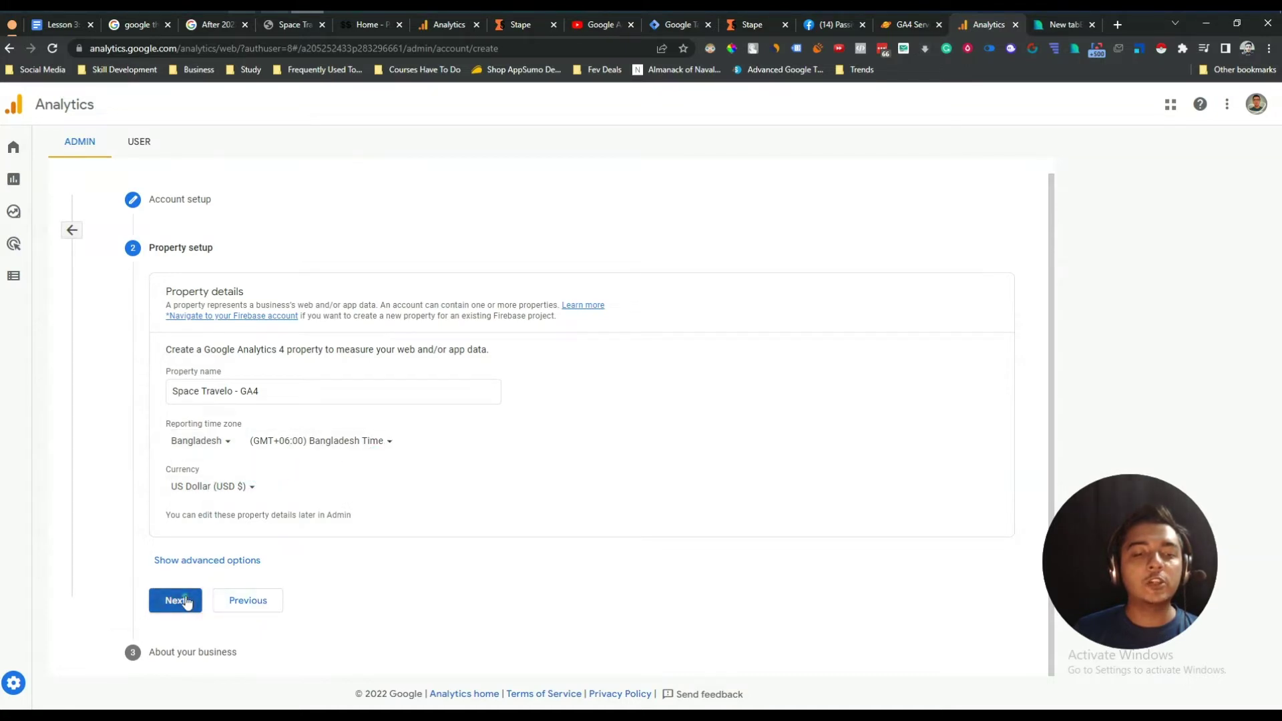
- Describe the business as Medium, measuring data across multiple devices or platforms, content monetization and online sales, and submit the account for creation
{"action": "left_click", "coordinate": [172, 487]}
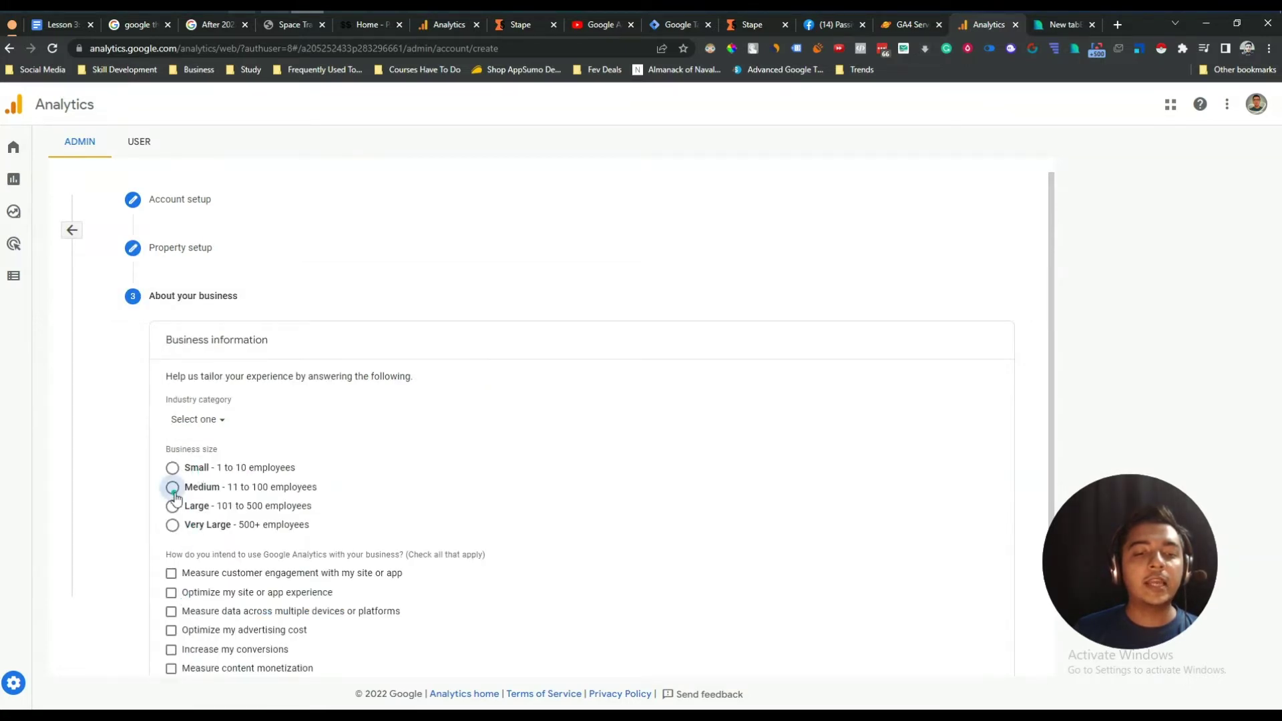
{"action": "scroll", "coordinate": [220, 492], "scroll_direction": "down", "scroll_amount": 2}
{"action": "left_click", "coordinate": [171, 464]}
{"action": "left_click", "coordinate": [171, 521]}
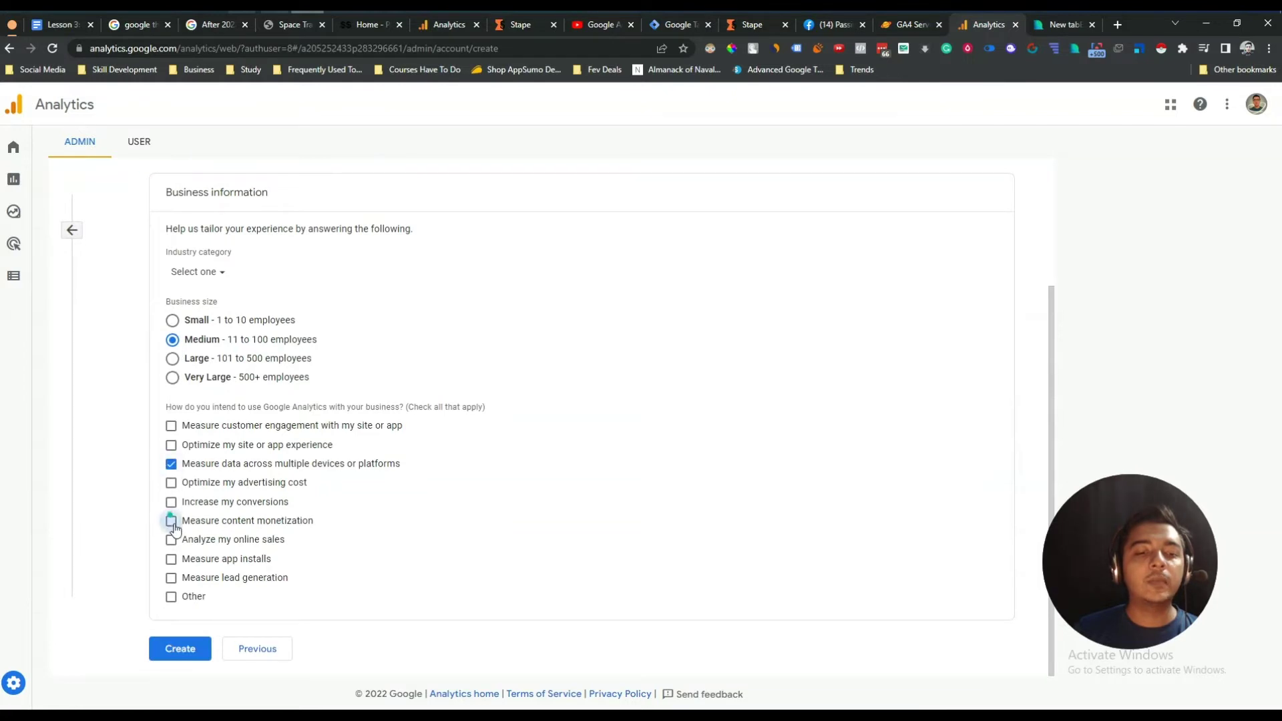
{"action": "left_click", "coordinate": [171, 540]}
{"action": "left_click", "coordinate": [181, 658]}
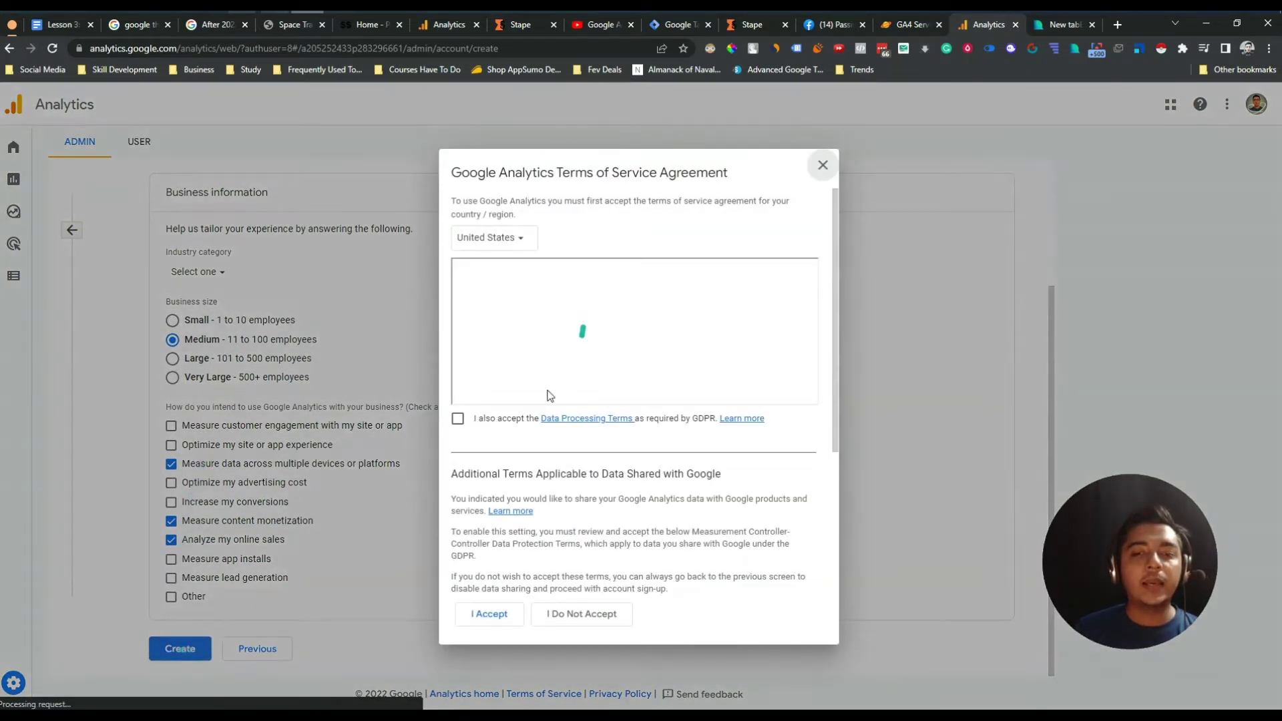
- Accept the Data Processing Terms required by GDPR and try to accept the Google Analytics terms of service
{"action": "left_click", "coordinate": [457, 419]}
{"action": "scroll", "coordinate": [607, 338], "scroll_direction": "down", "scroll_amount": 10}
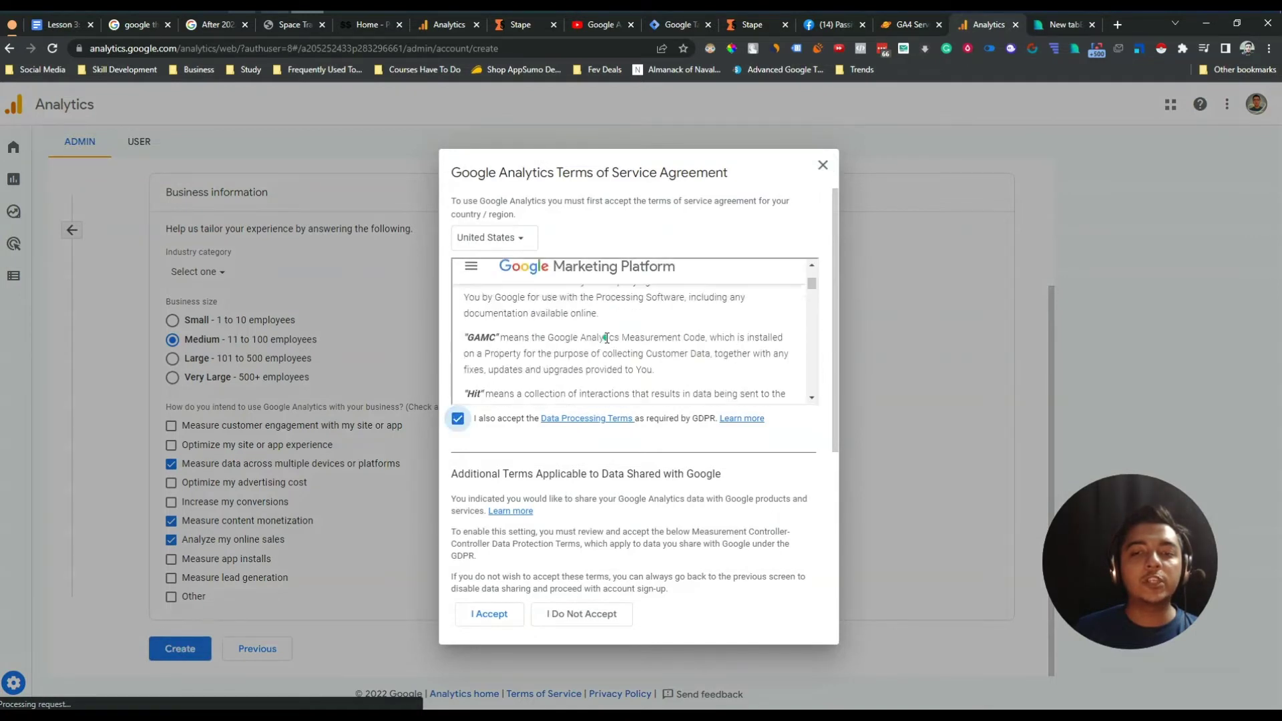
{"action": "left_click", "coordinate": [482, 613]}
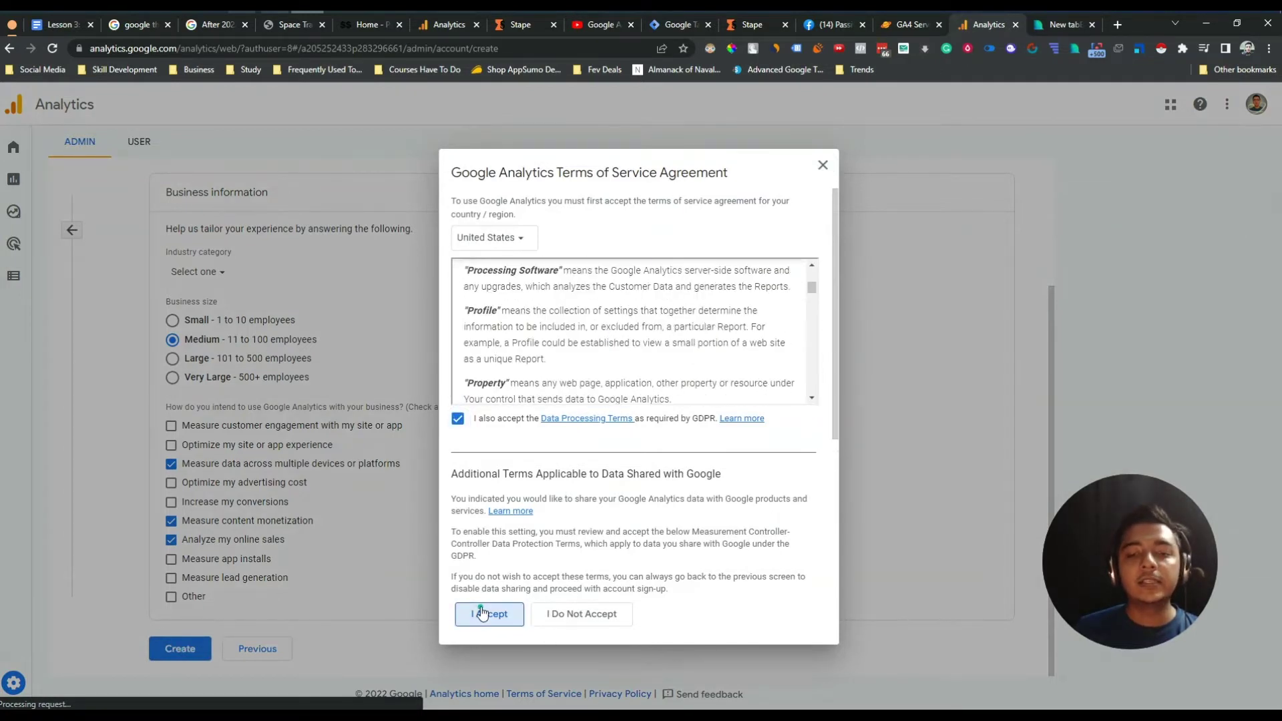
{"action": "left_click", "coordinate": [490, 617]}
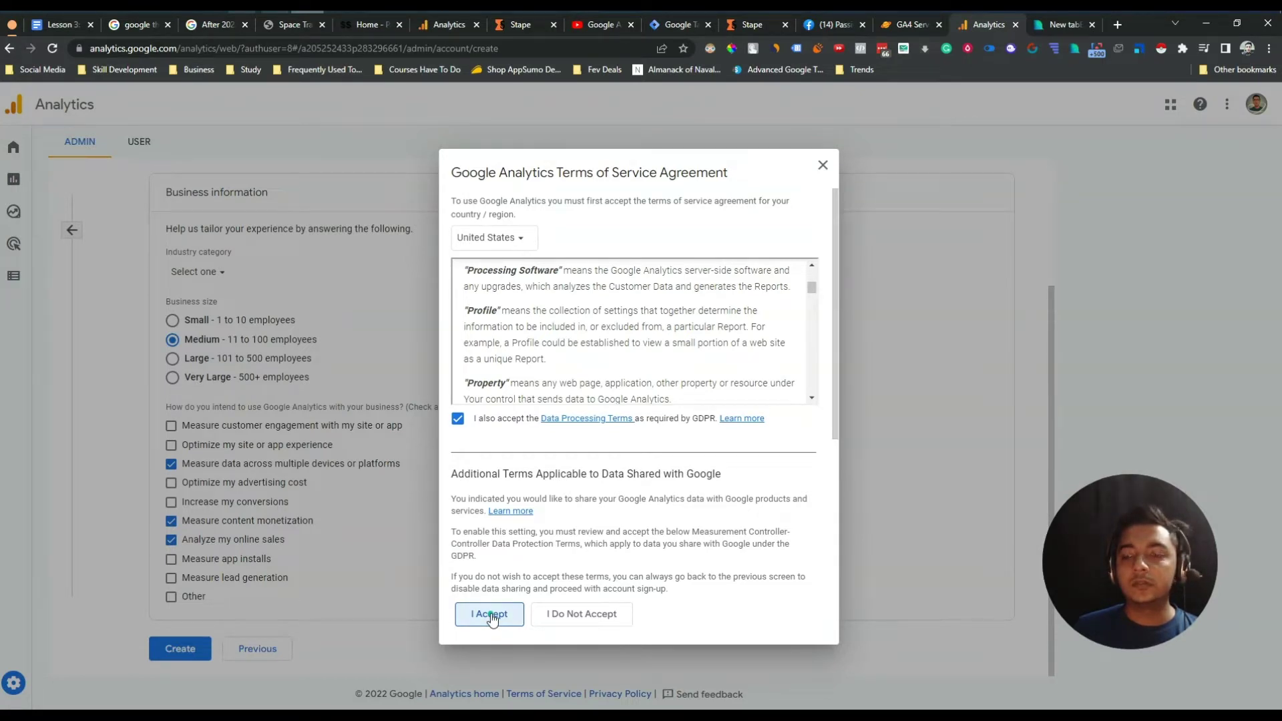
{"action": "left_click", "coordinate": [492, 618]}
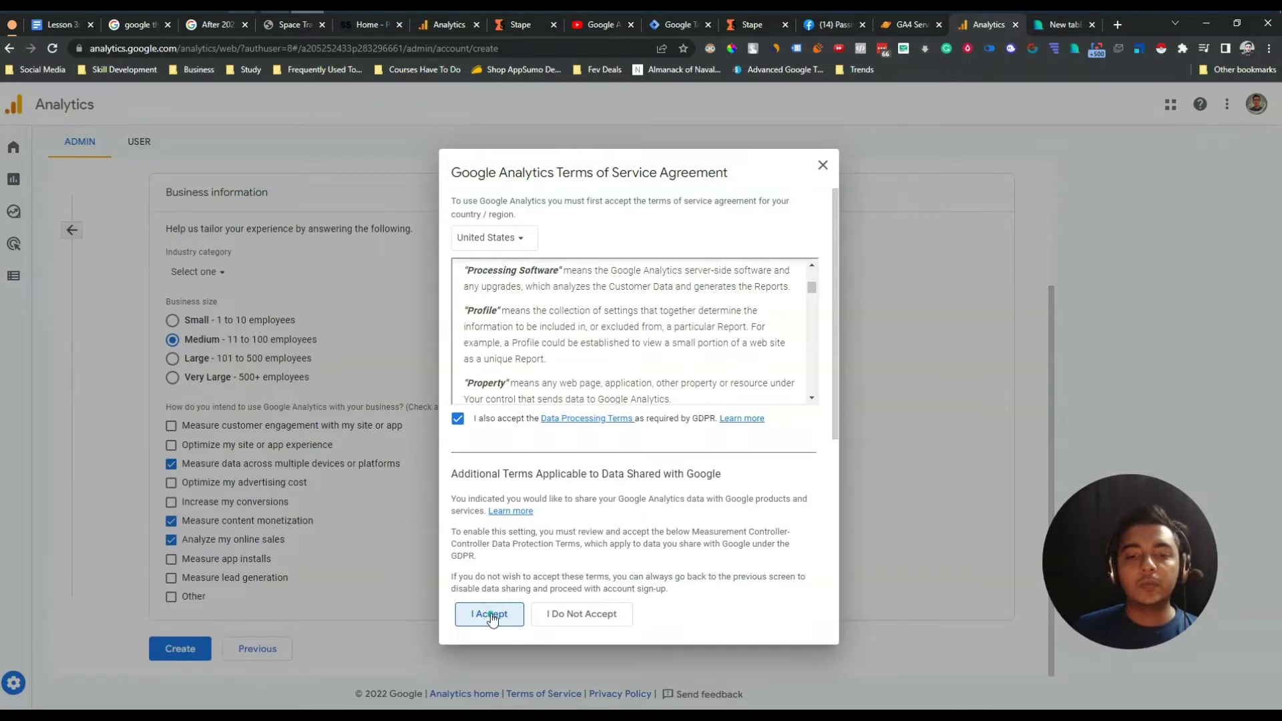
- Accept the Measurement Controller-Controller Data Protection Terms and the full Terms of Service Agreement to create the account and property
{"action": "scroll", "coordinate": [598, 325], "scroll_direction": "down", "scroll_amount": 8}
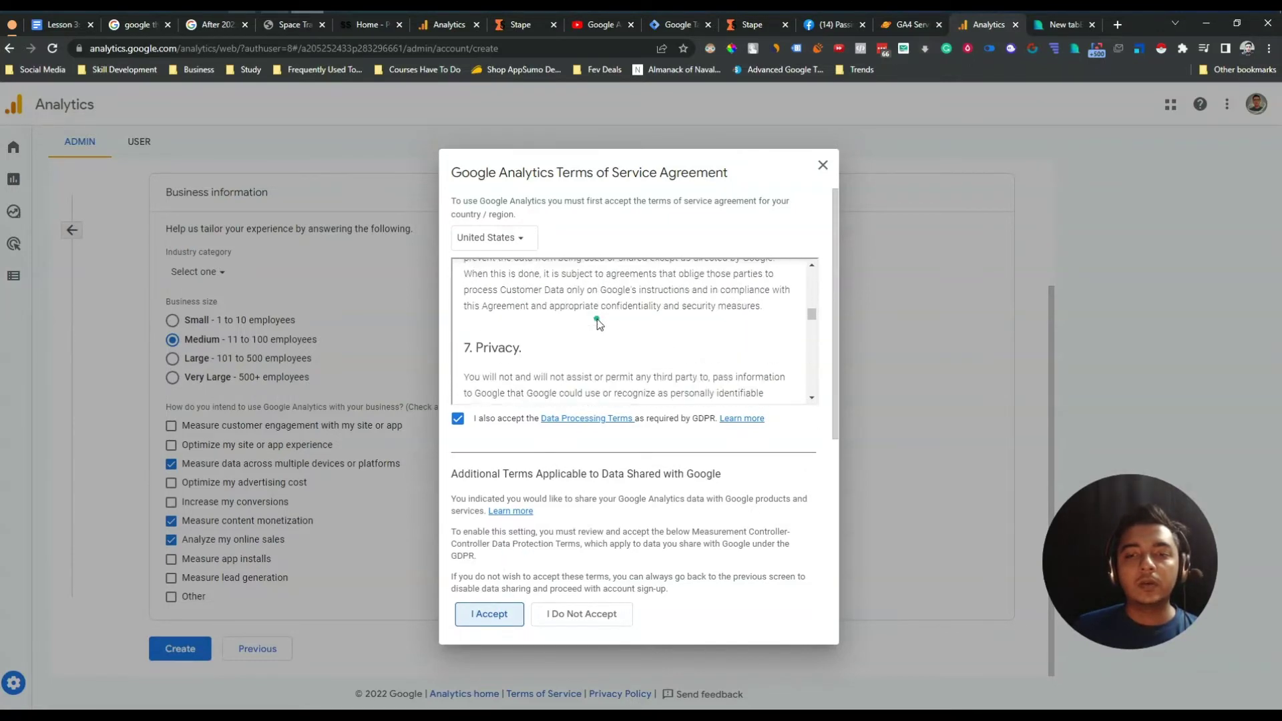
{"action": "scroll", "coordinate": [599, 325], "scroll_direction": "down", "scroll_amount": 3}
{"action": "left_click_drag", "start_coordinate": [812, 319], "coordinate": [812, 401]}
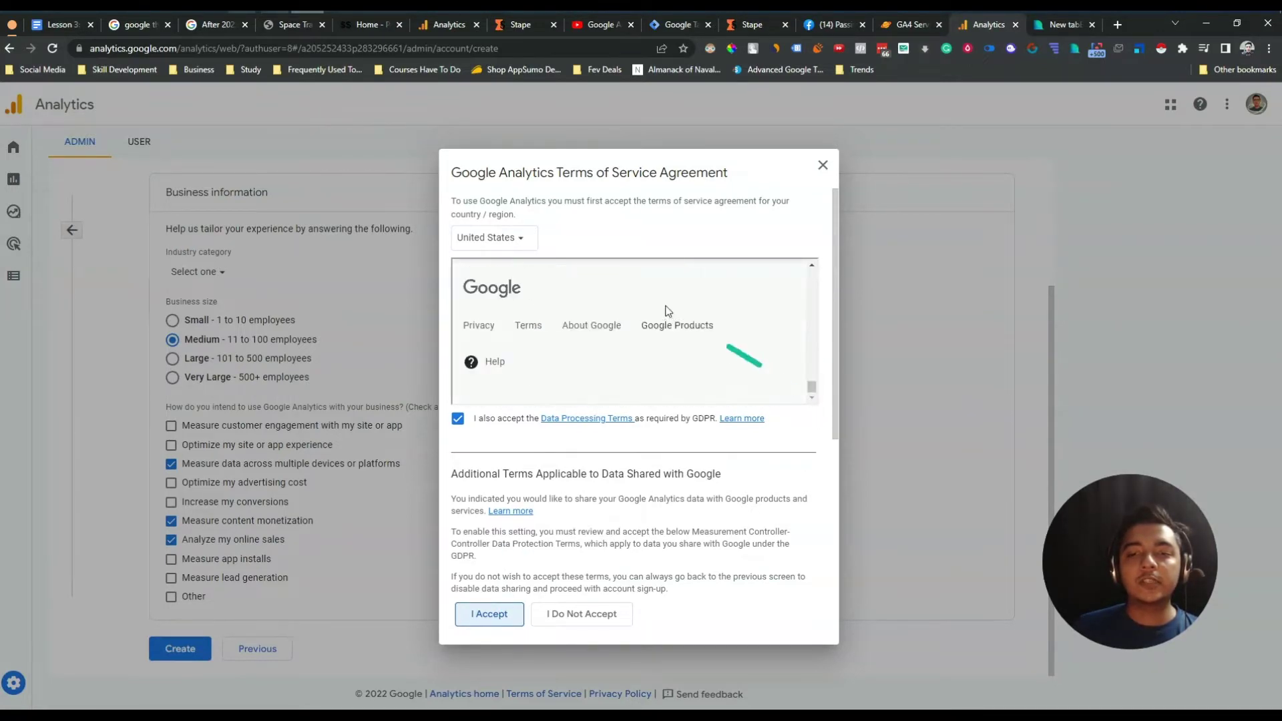
{"action": "scroll", "coordinate": [668, 310], "scroll_direction": "down", "scroll_amount": 4}
{"action": "scroll", "coordinate": [585, 382], "scroll_direction": "down", "scroll_amount": 5}
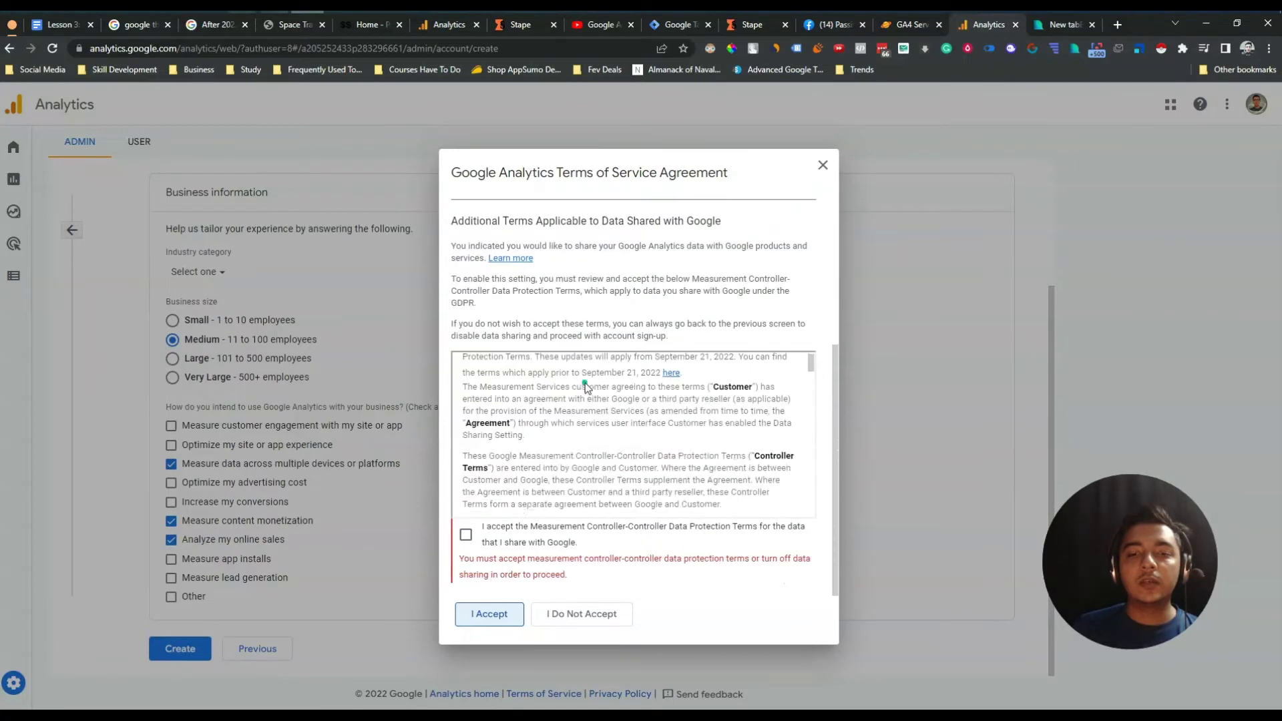
{"action": "left_click", "coordinate": [467, 536]}
{"action": "scroll", "coordinate": [535, 524], "scroll_direction": "down", "scroll_amount": 6}
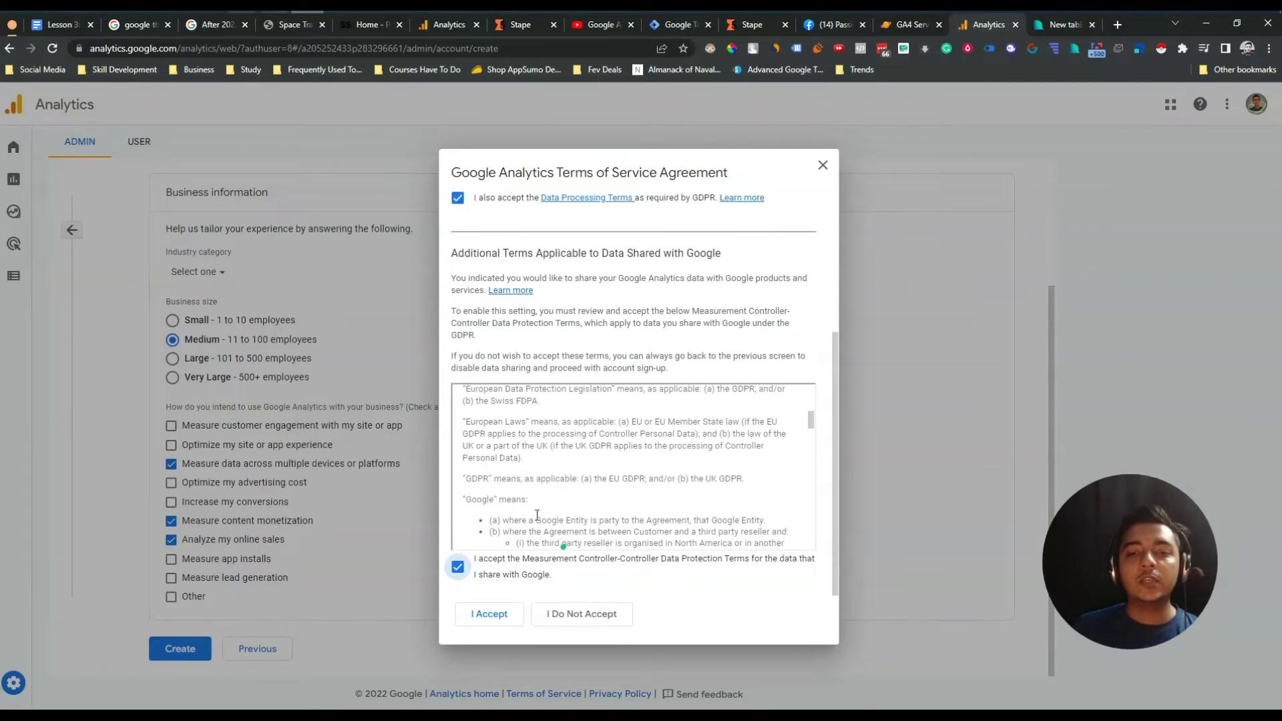
{"action": "scroll", "coordinate": [487, 242], "scroll_direction": "up", "scroll_amount": 3}
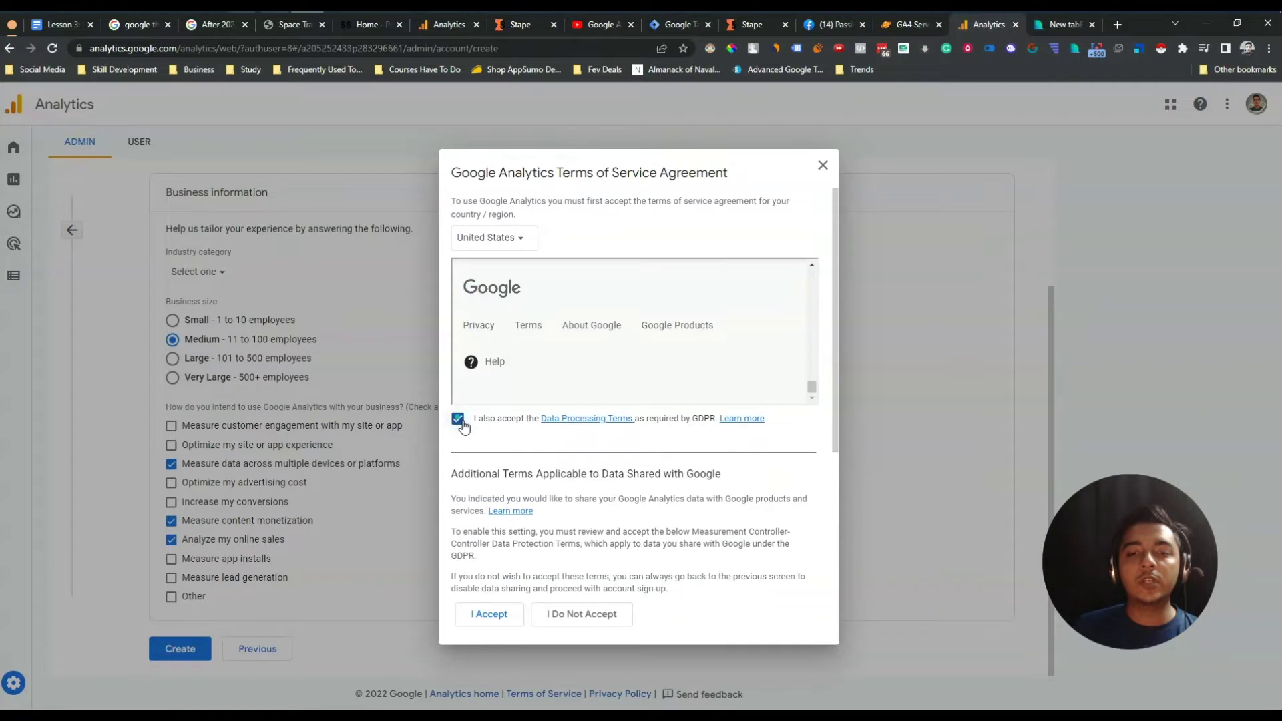
{"action": "scroll", "coordinate": [735, 491], "scroll_direction": "down", "scroll_amount": 4}
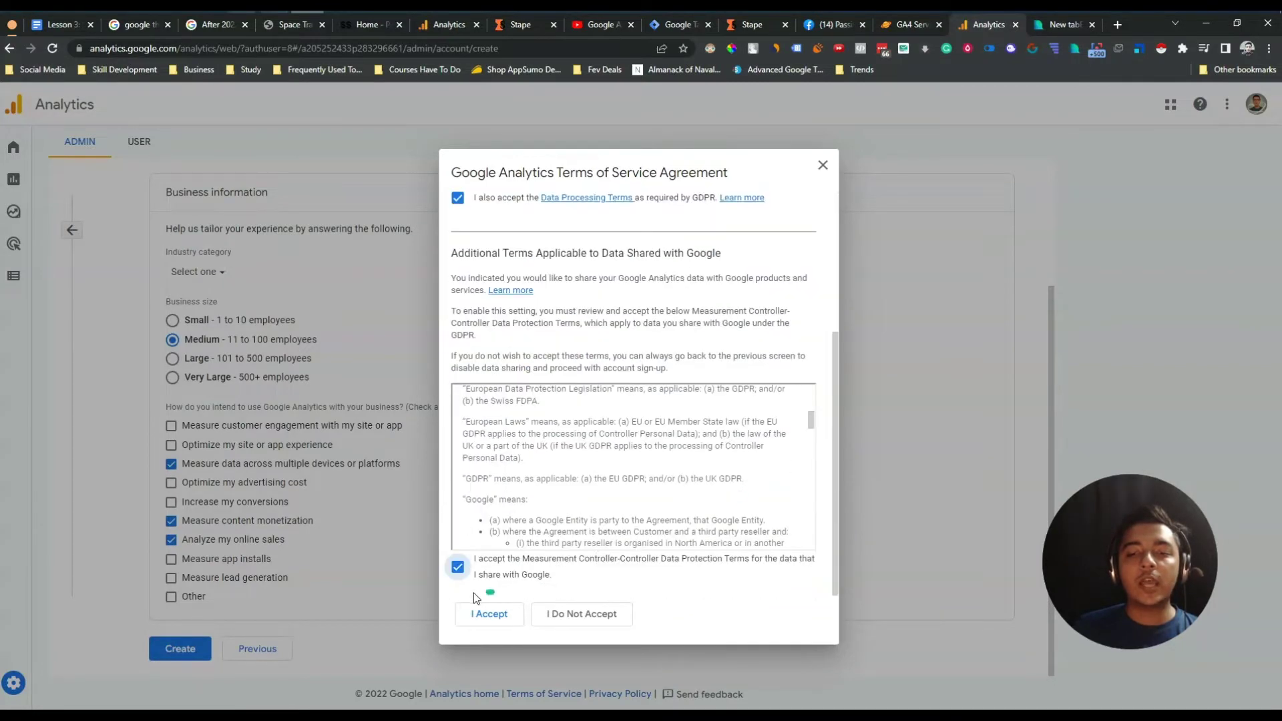
{"action": "left_click", "coordinate": [497, 618]}
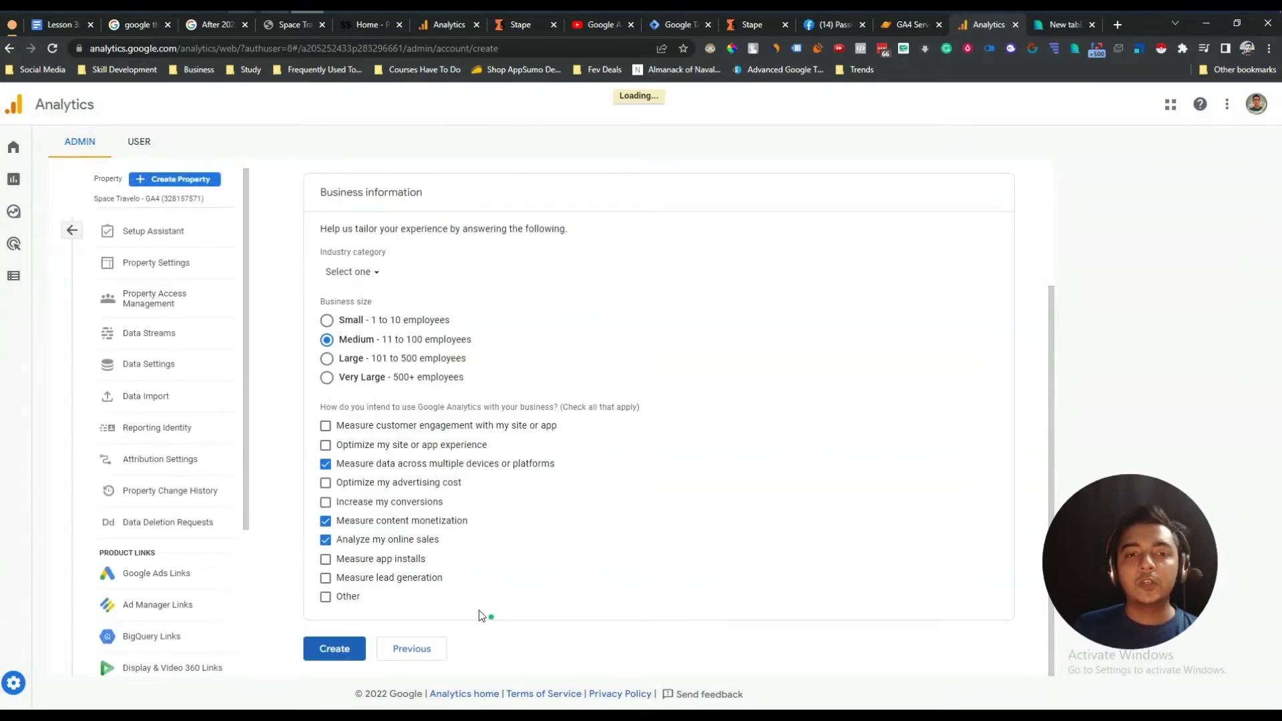
{"action": "left_click", "coordinate": [333, 648]}
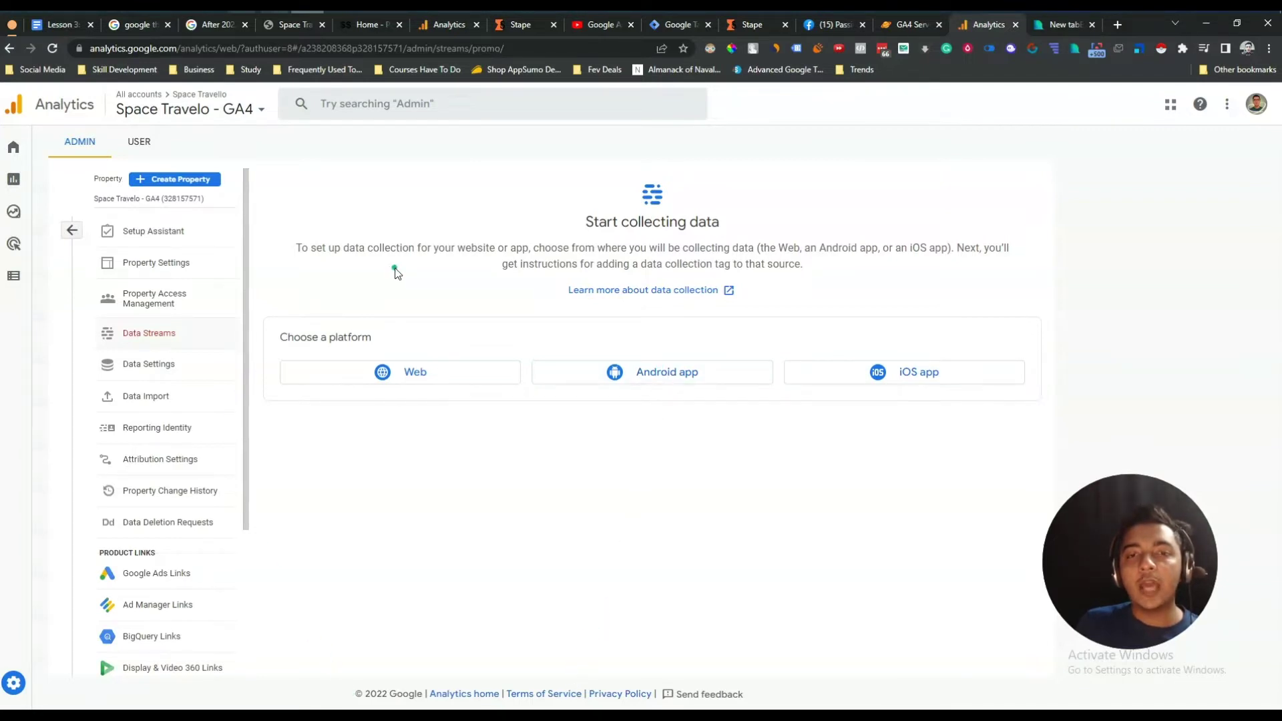
{"action": "left_click", "coordinate": [289, 30]}
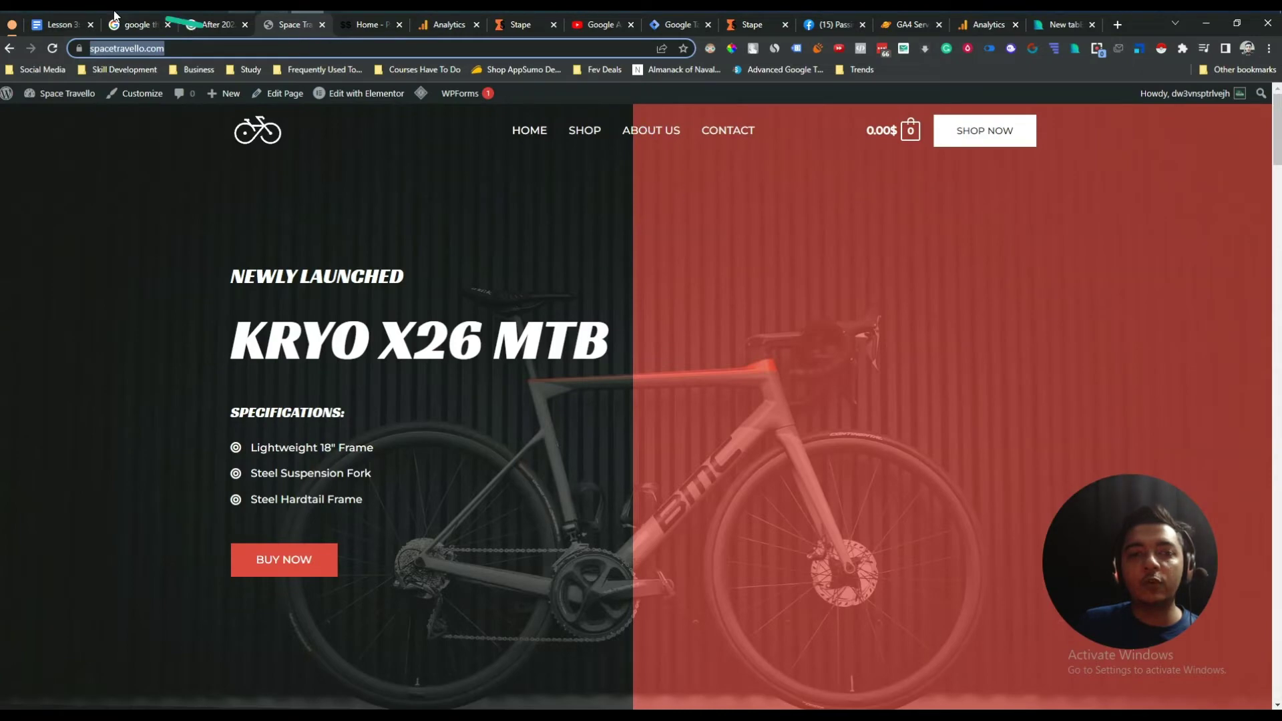
{"action": "left_click", "coordinate": [987, 26]}
{"action": "left_click", "coordinate": [422, 372]}
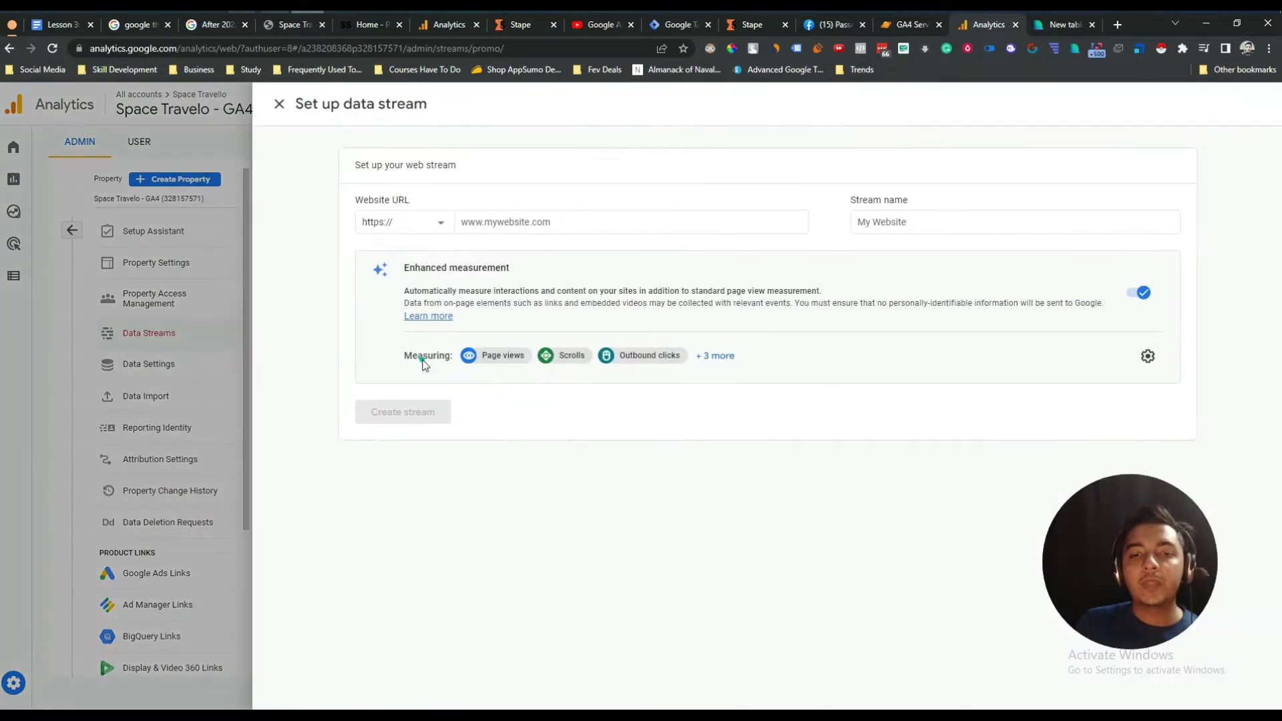
{"action": "left_click", "coordinate": [523, 220]}
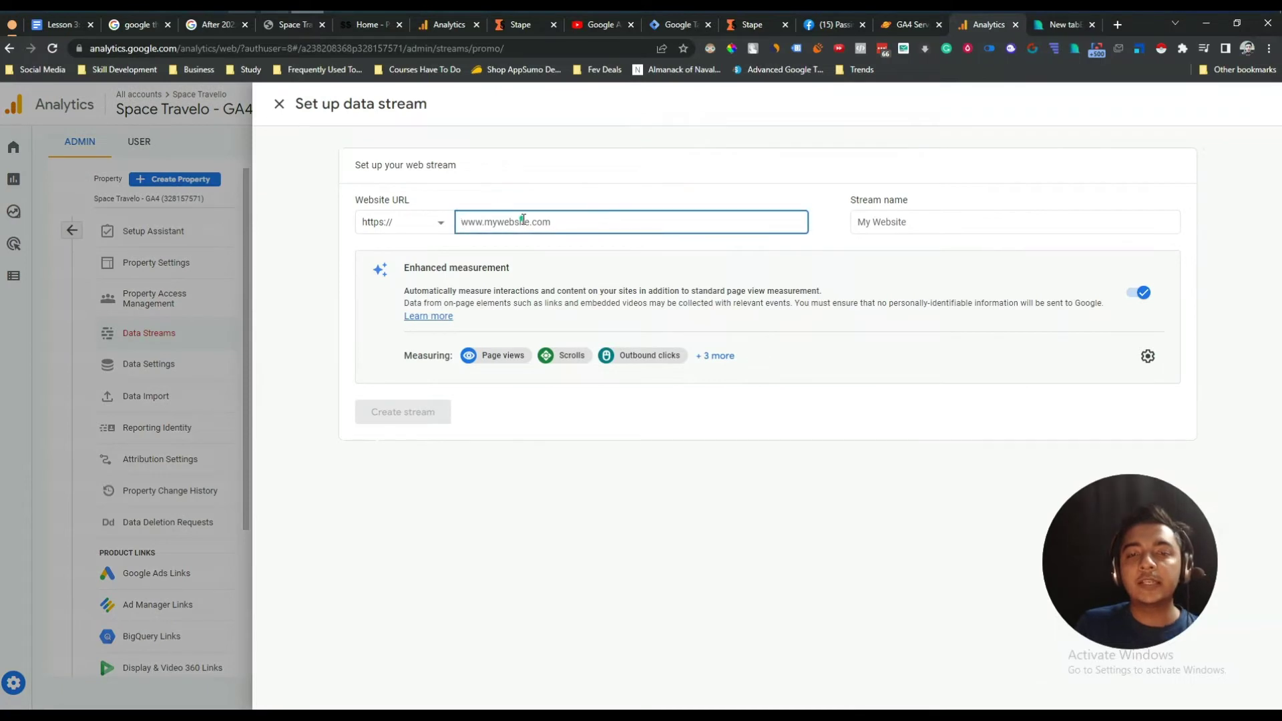
{"action": "type", "text": "WW"}
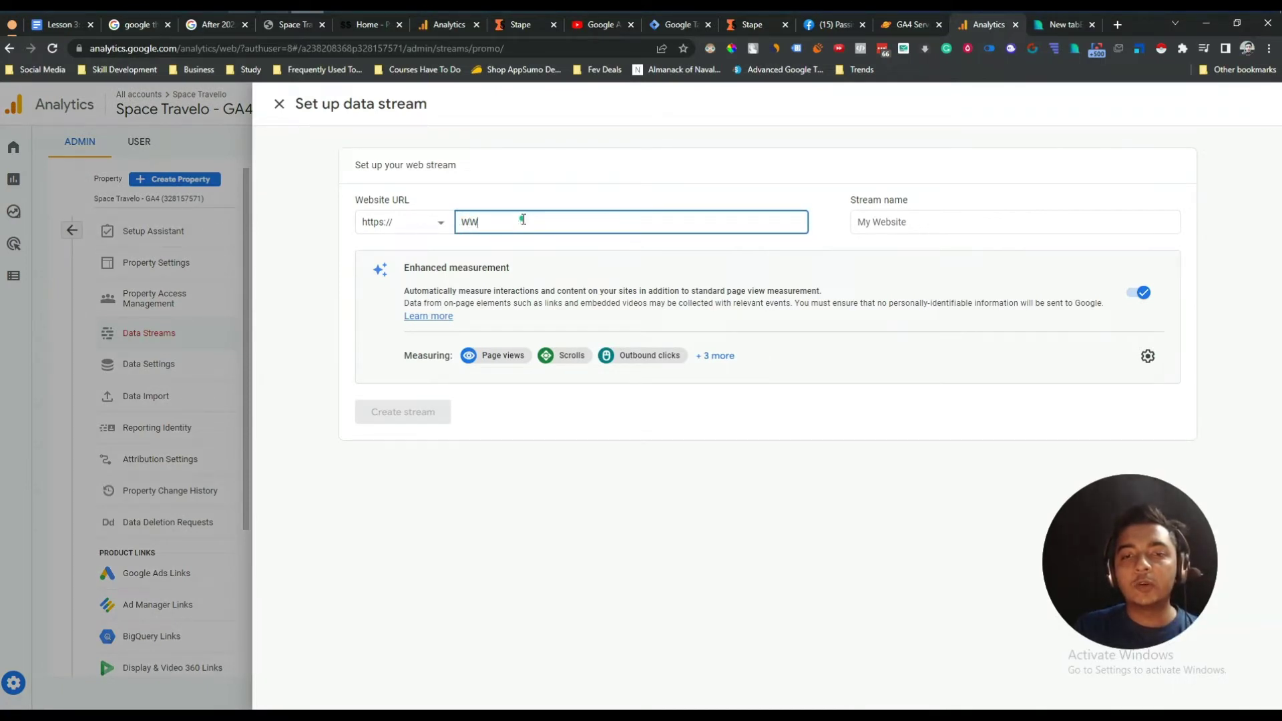
{"action": "key", "text": "BackSpace"}
{"action": "key", "text": "BackSpace"}
{"action": "type", "text": "ww."}
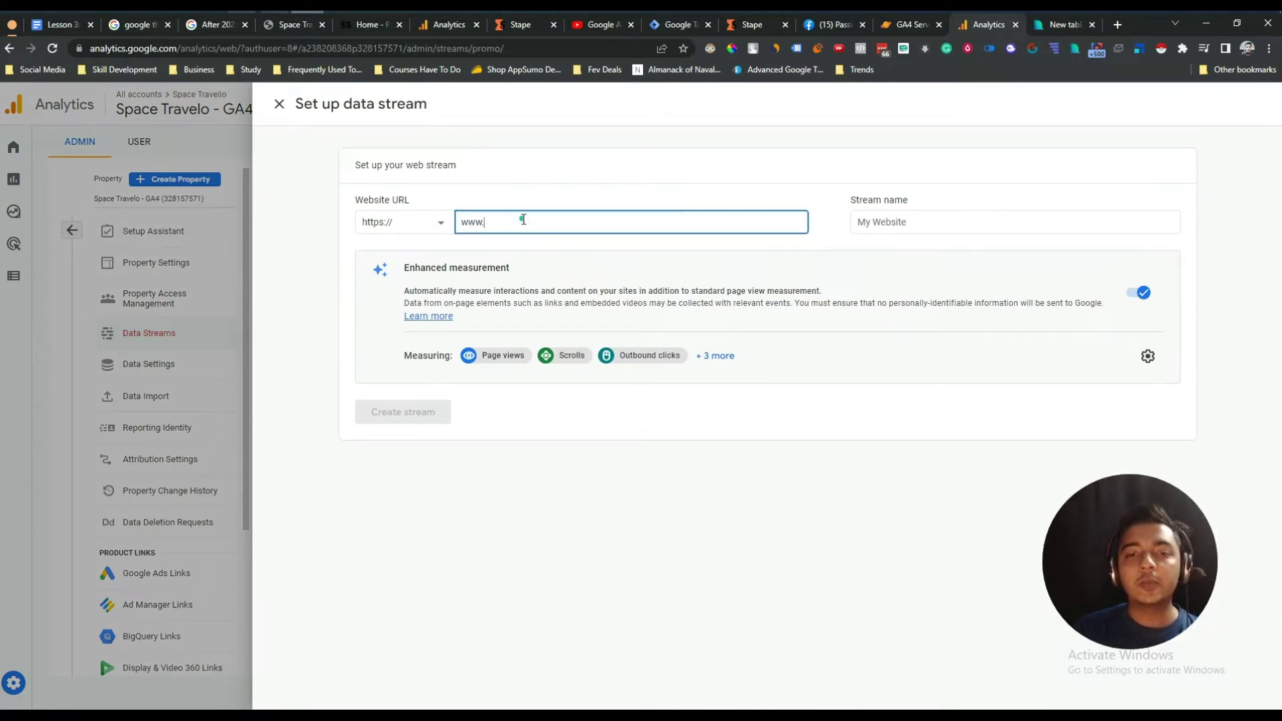
{"action": "type", "text": "w.sp"}
{"action": "key", "text": "BackSpace"}
{"action": "type", "text": "spacetravello"}
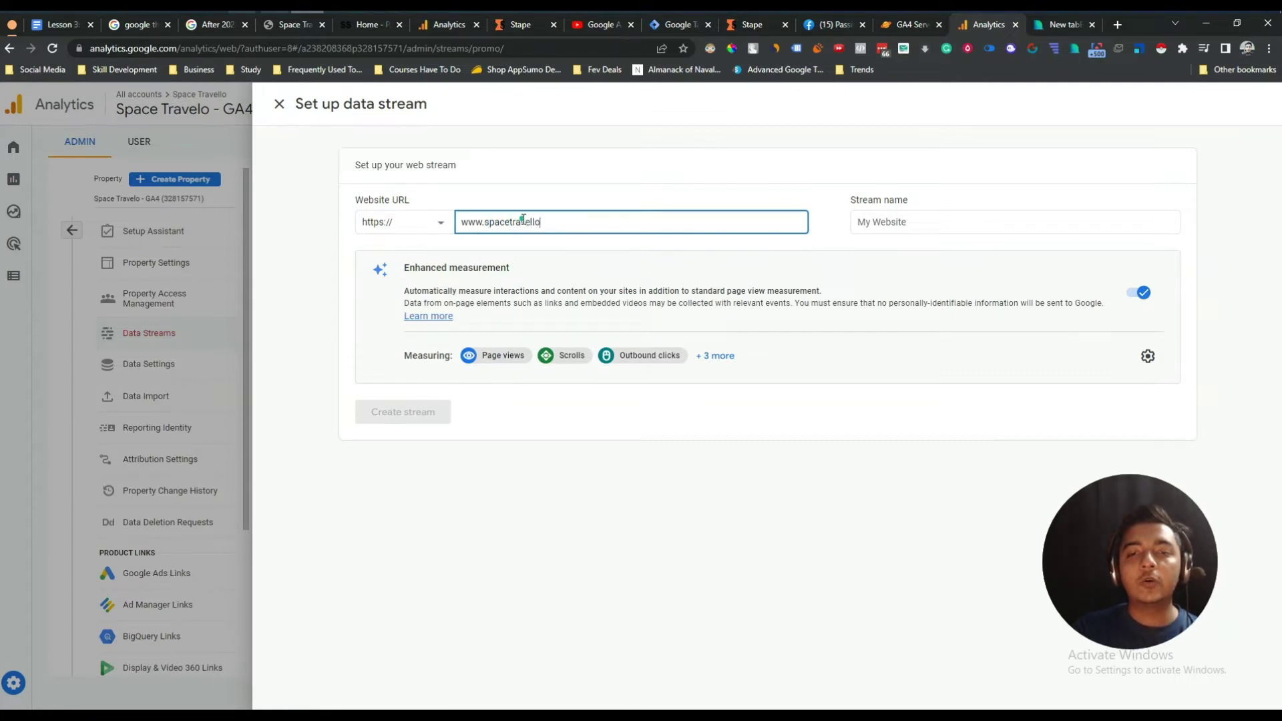
{"action": "type", "text": ".com"}
- Create the web stream under the name "Space Travelo - Stream" and highlight its measurement ID
{"action": "left_click", "coordinate": [962, 224]}
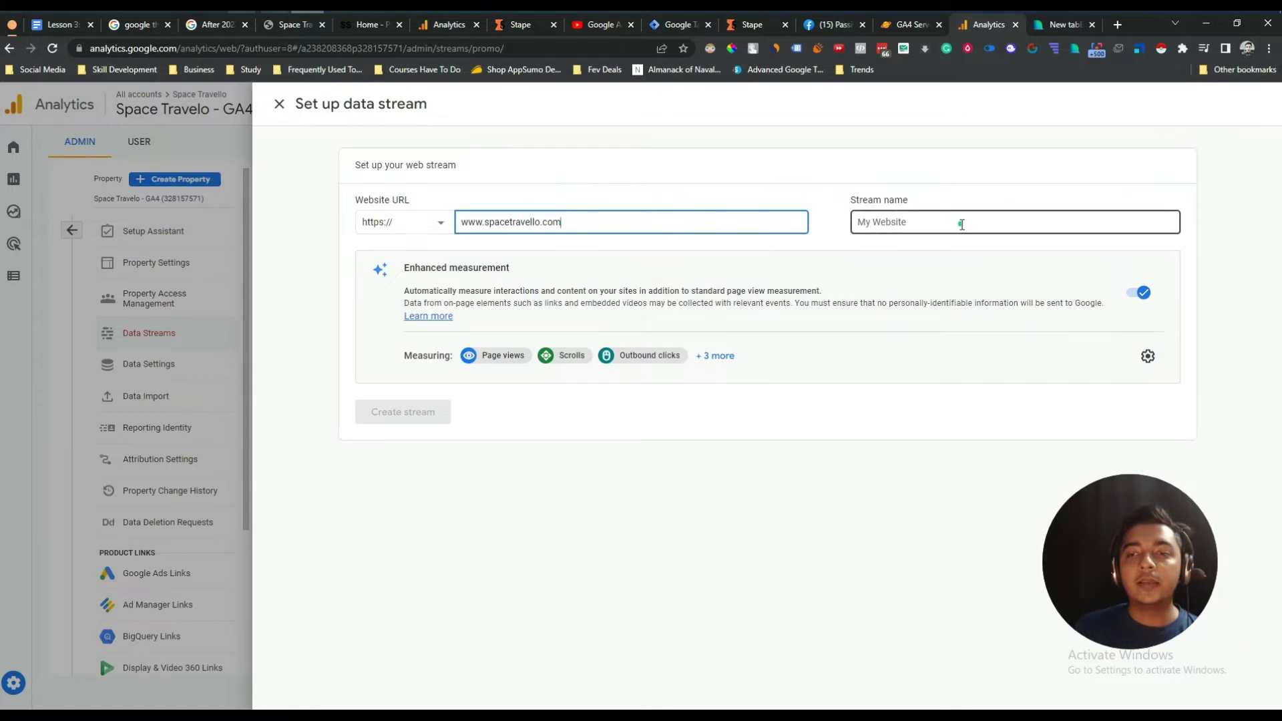
{"action": "type", "text": "S"}
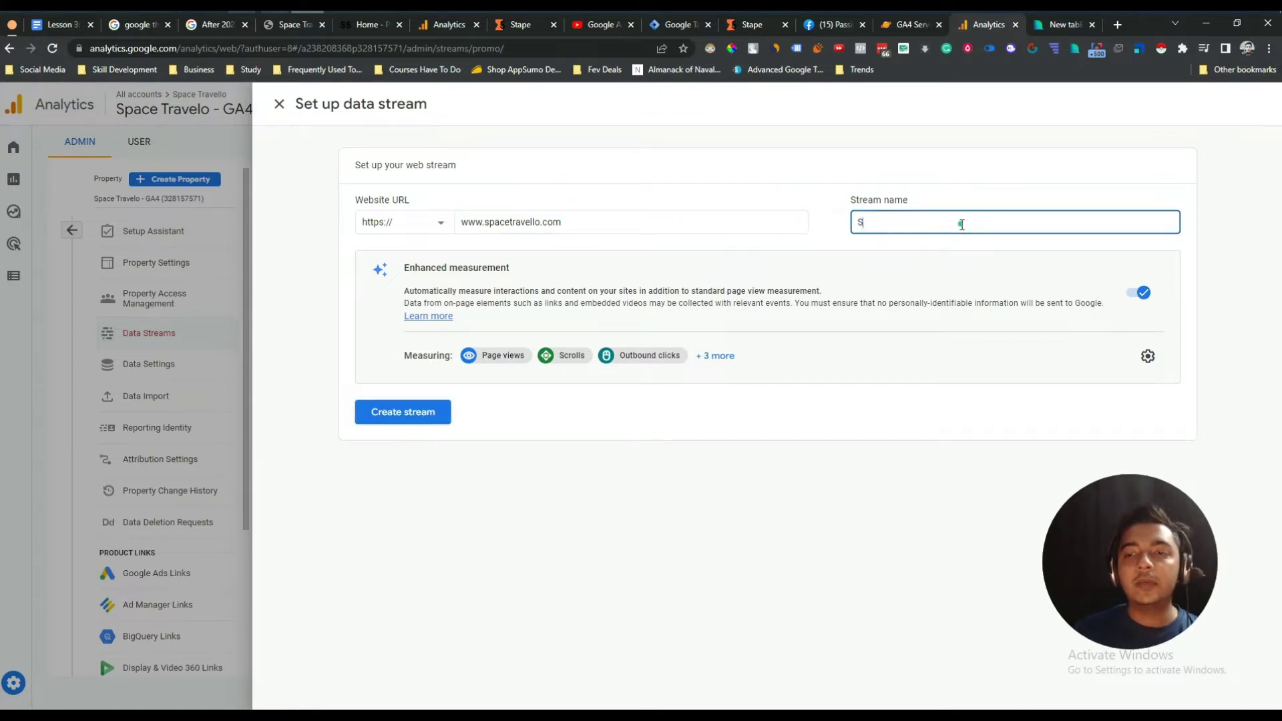
{"action": "type", "text": "pace Trav"}
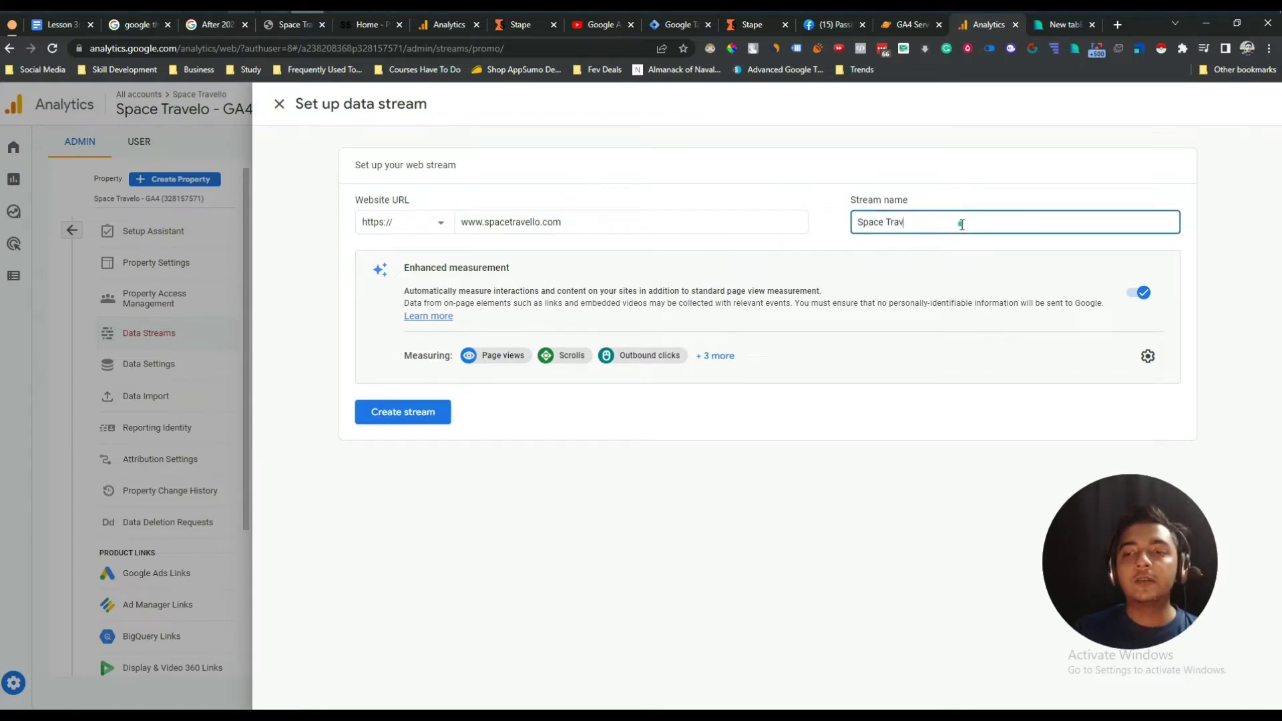
{"action": "type", "text": "elo - St"}
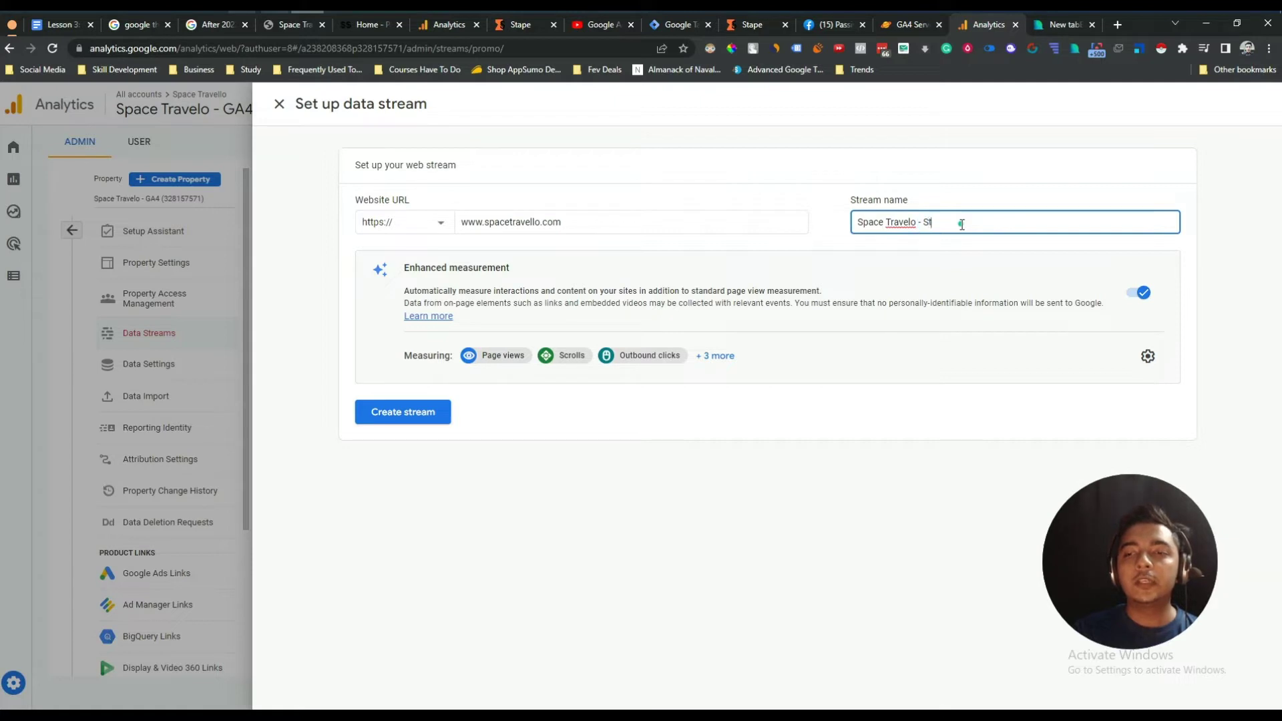
{"action": "type", "text": "ream"}
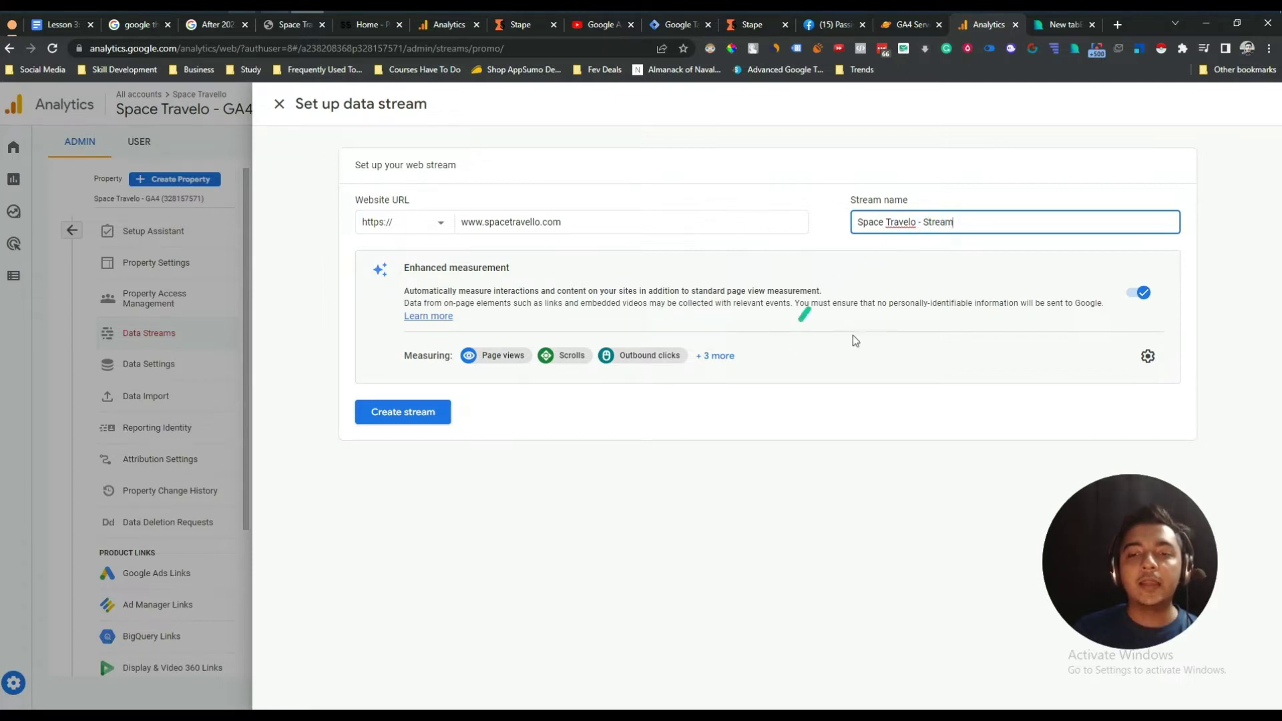
{"action": "left_click", "coordinate": [401, 415]}
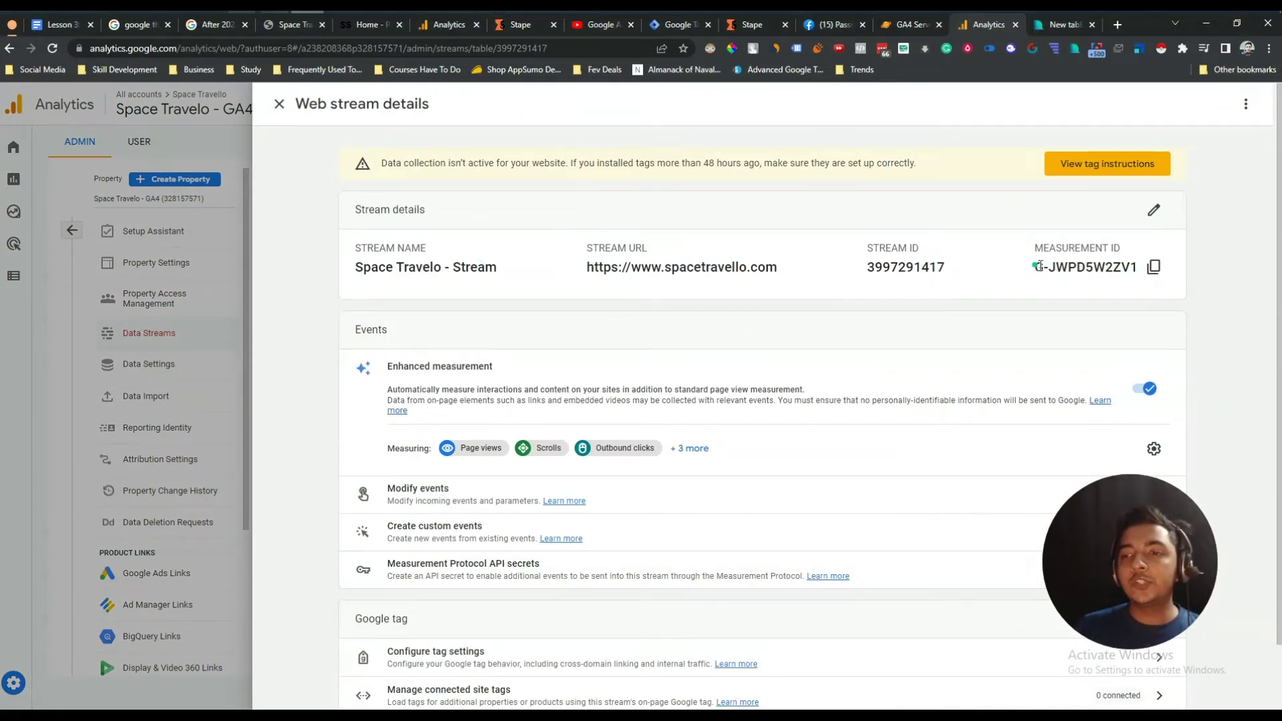
{"action": "left_click_drag", "start_coordinate": [1032, 270], "coordinate": [1137, 271]}
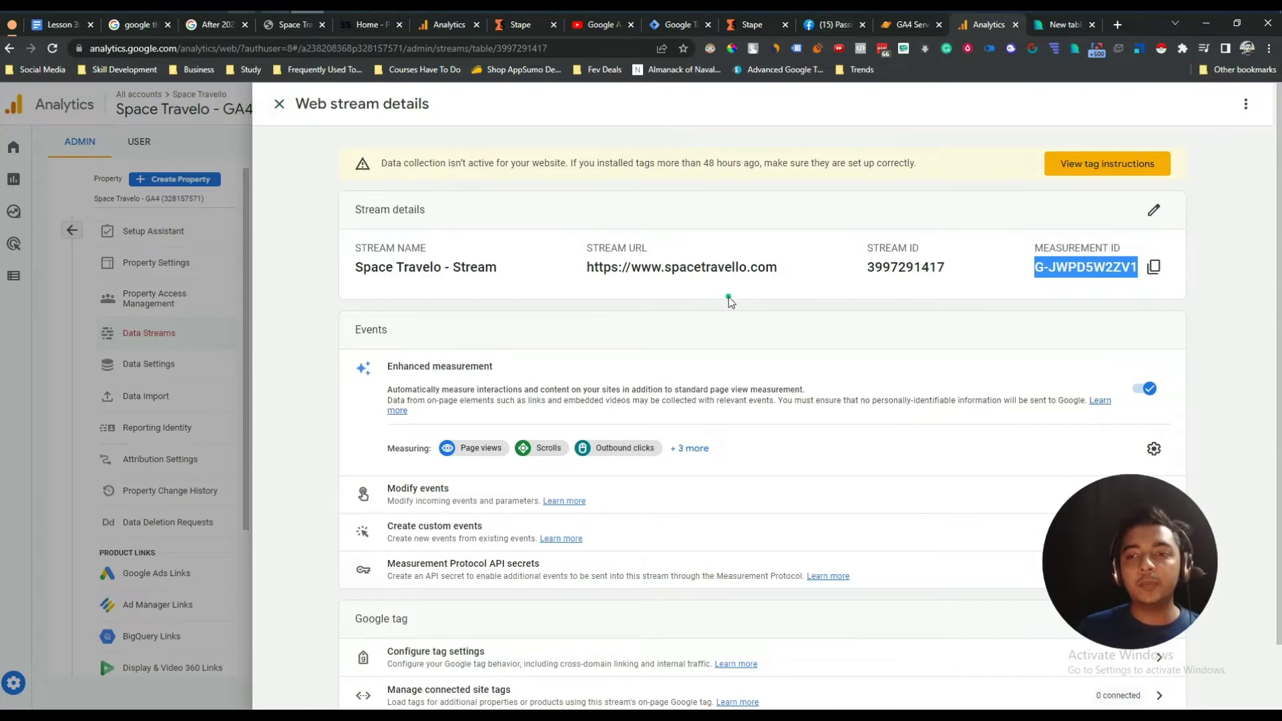
{"action": "triple_click", "coordinate": [1053, 269]}
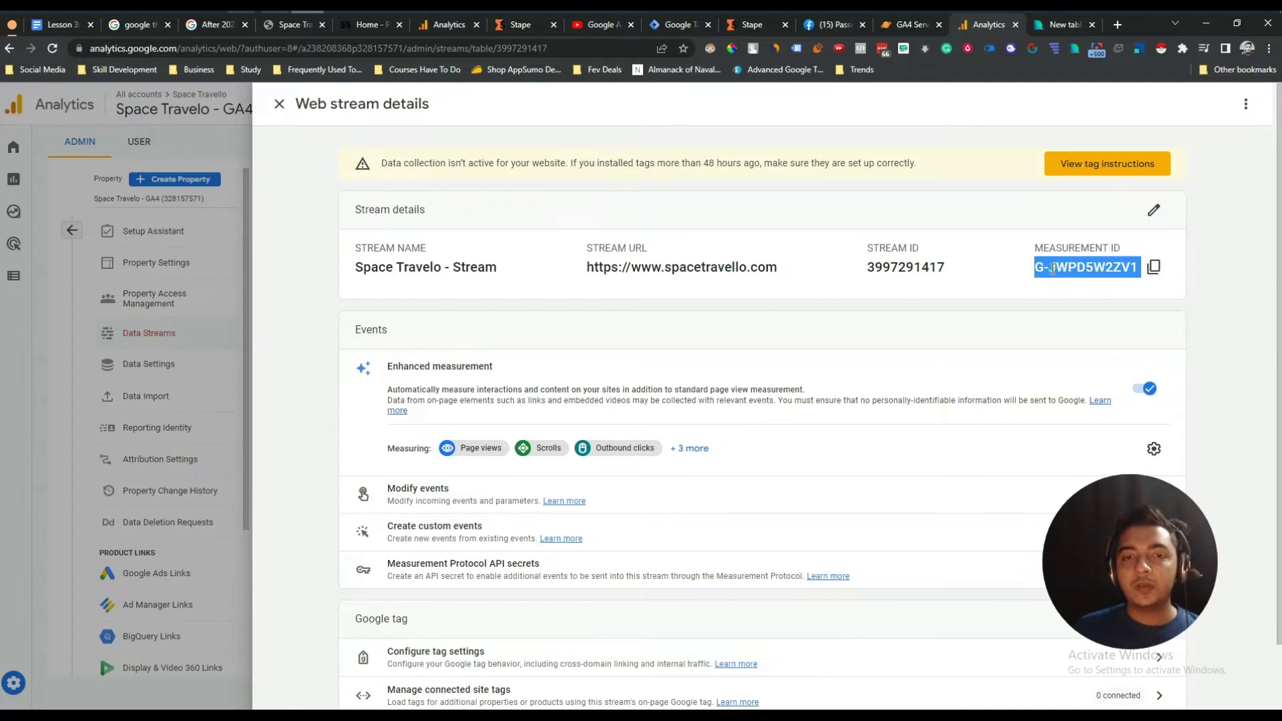
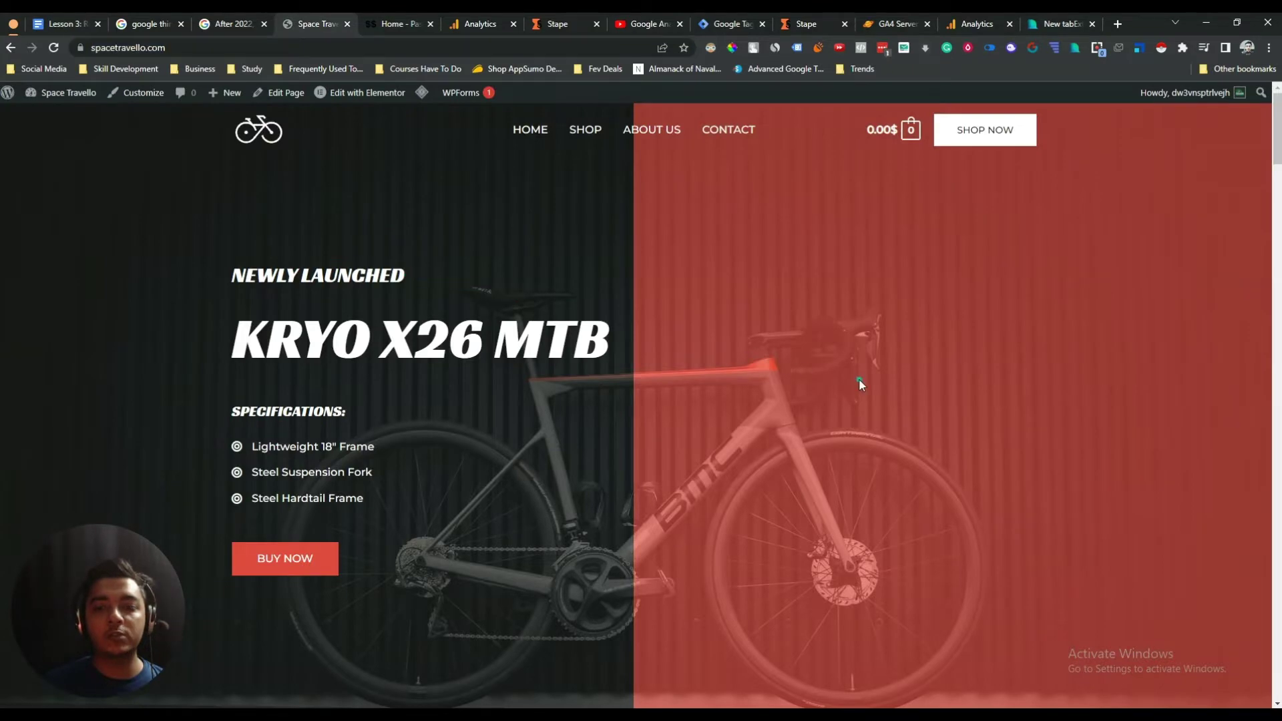
- Look over the live site's homepage and check the platform list in the Lesson 3 requirements document
{"action": "scroll", "coordinate": [858, 379], "scroll_direction": "down", "scroll_amount": 9}
{"action": "scroll", "coordinate": [859, 383], "scroll_direction": "down", "scroll_amount": 5}
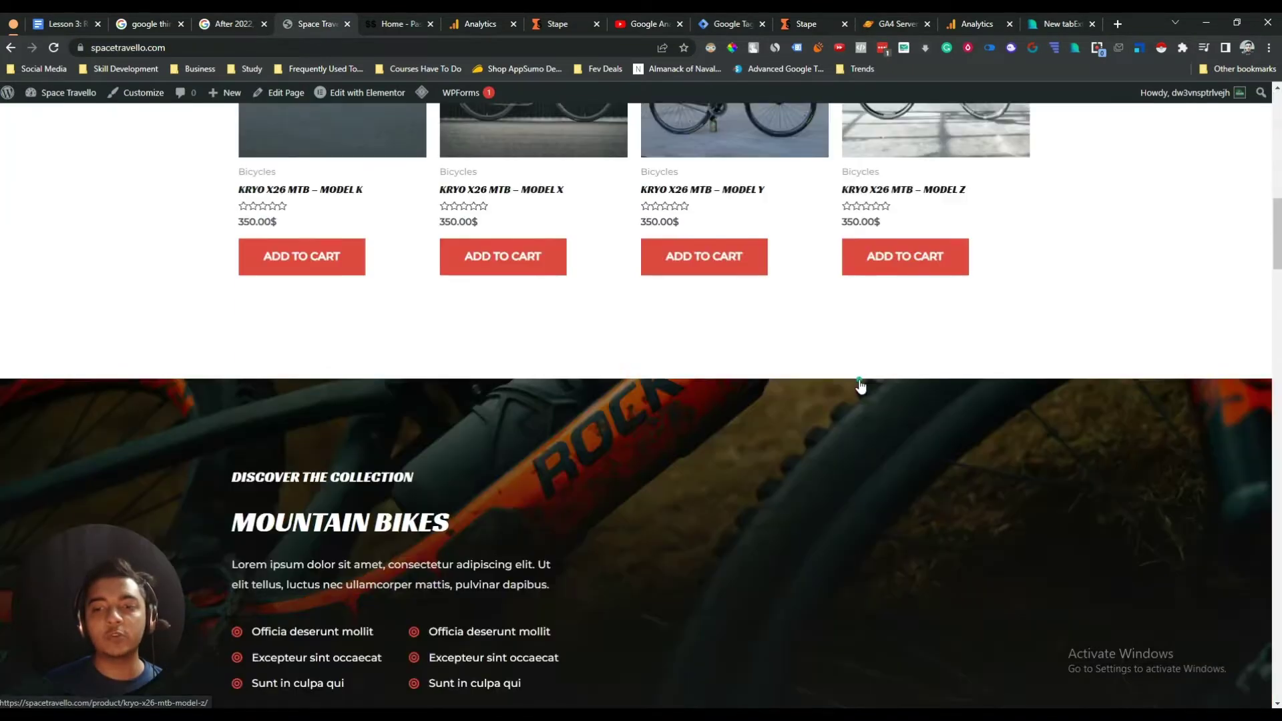
{"action": "scroll", "coordinate": [859, 382], "scroll_direction": "up", "scroll_amount": 10}
{"action": "scroll", "coordinate": [860, 386], "scroll_direction": "up", "scroll_amount": 5}
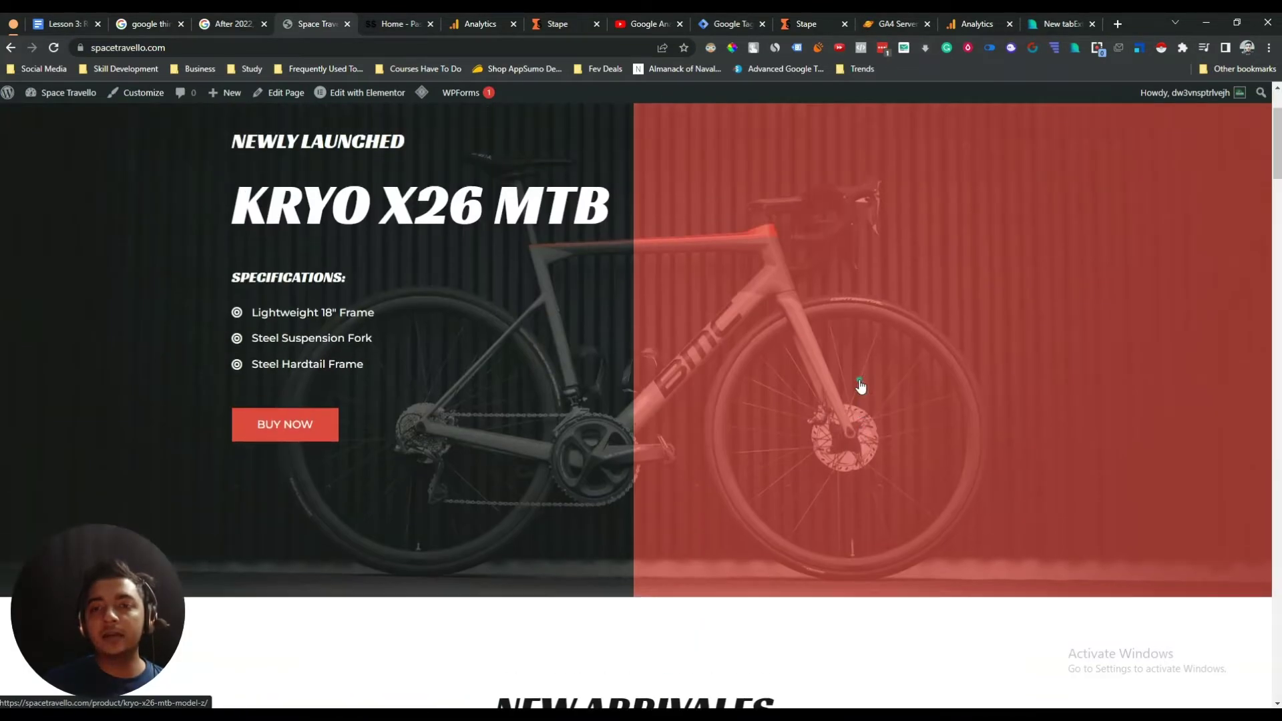
{"action": "scroll", "coordinate": [859, 379], "scroll_direction": "down", "scroll_amount": 20}
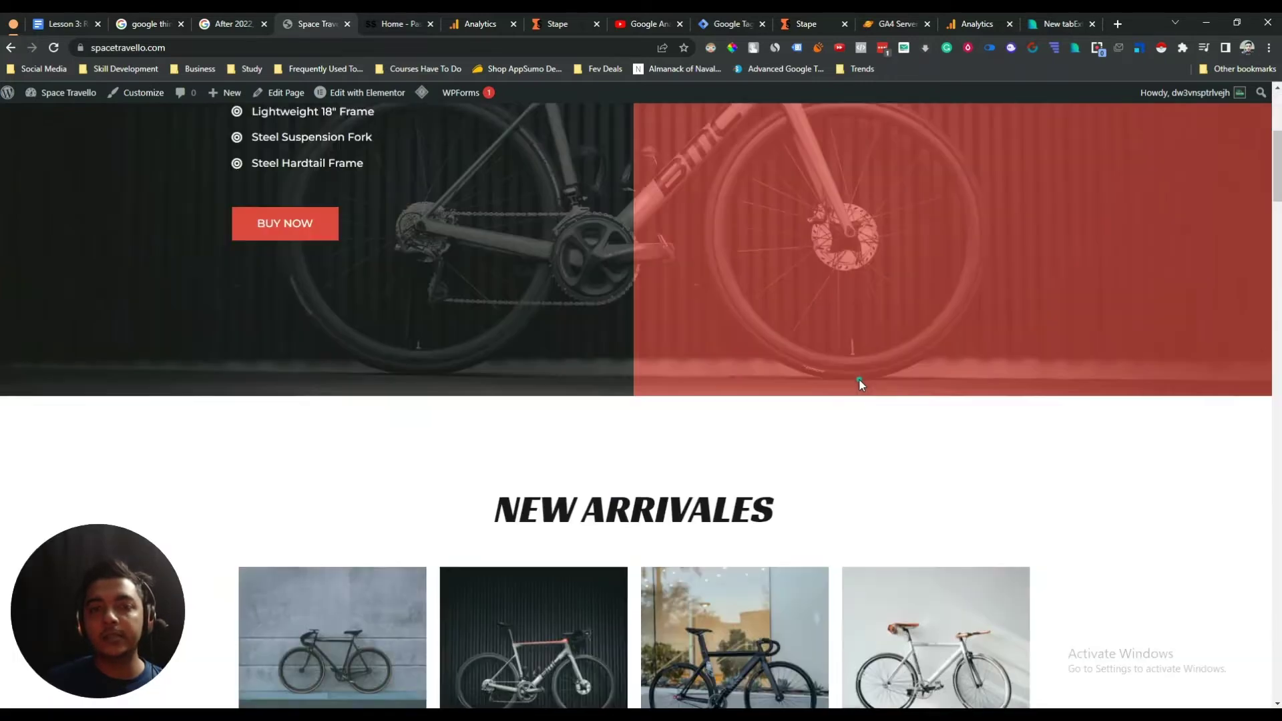
{"action": "scroll", "coordinate": [859, 379], "scroll_direction": "up", "scroll_amount": 20}
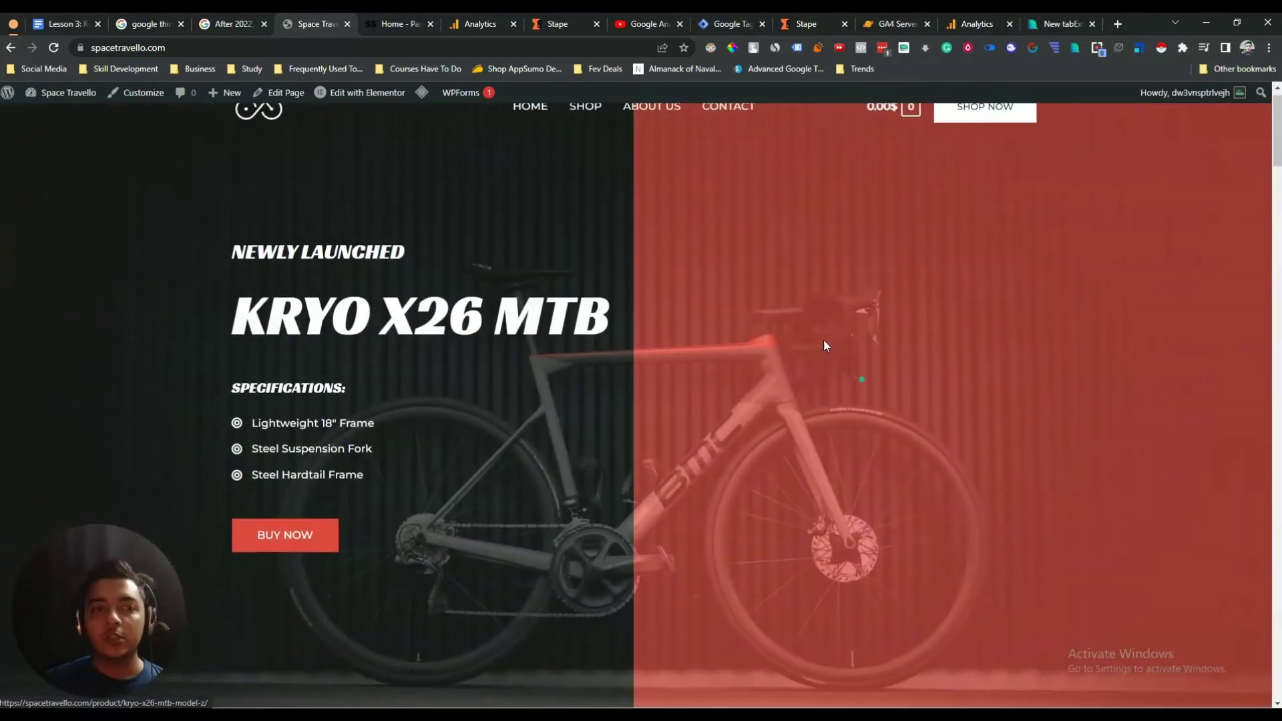
{"action": "left_click", "coordinate": [46, 30]}
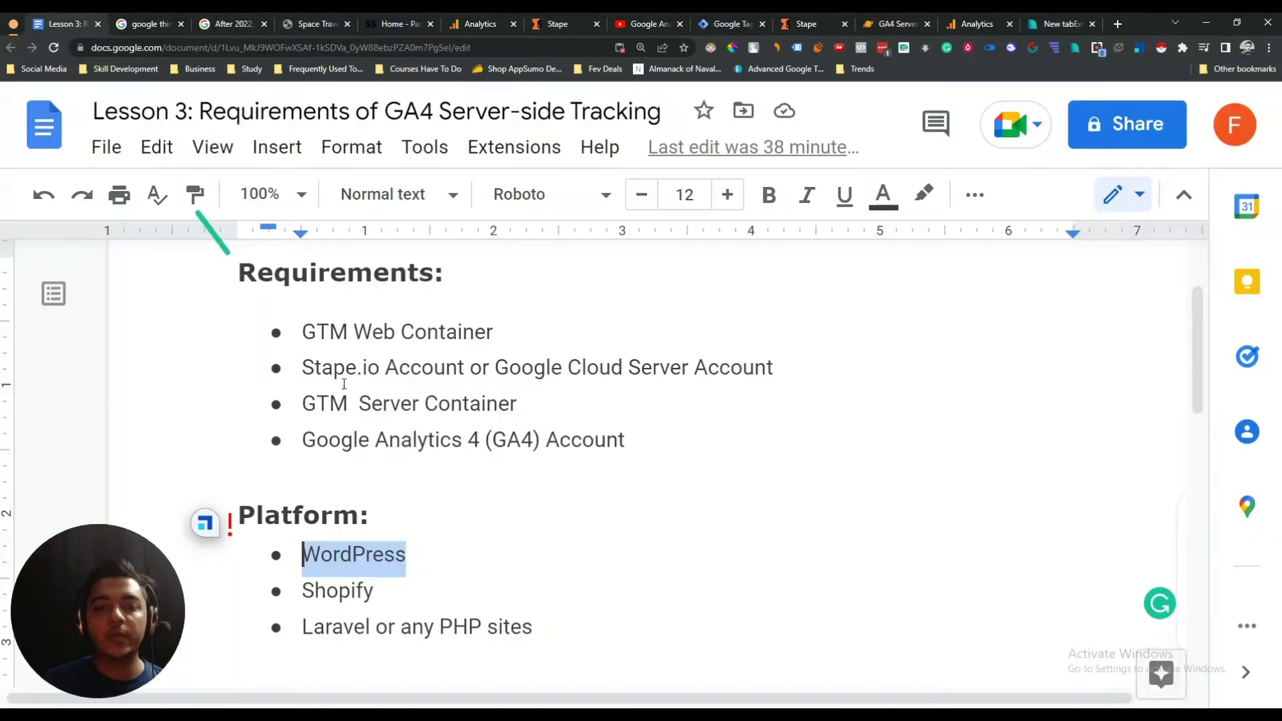
{"action": "left_click", "coordinate": [422, 519]}
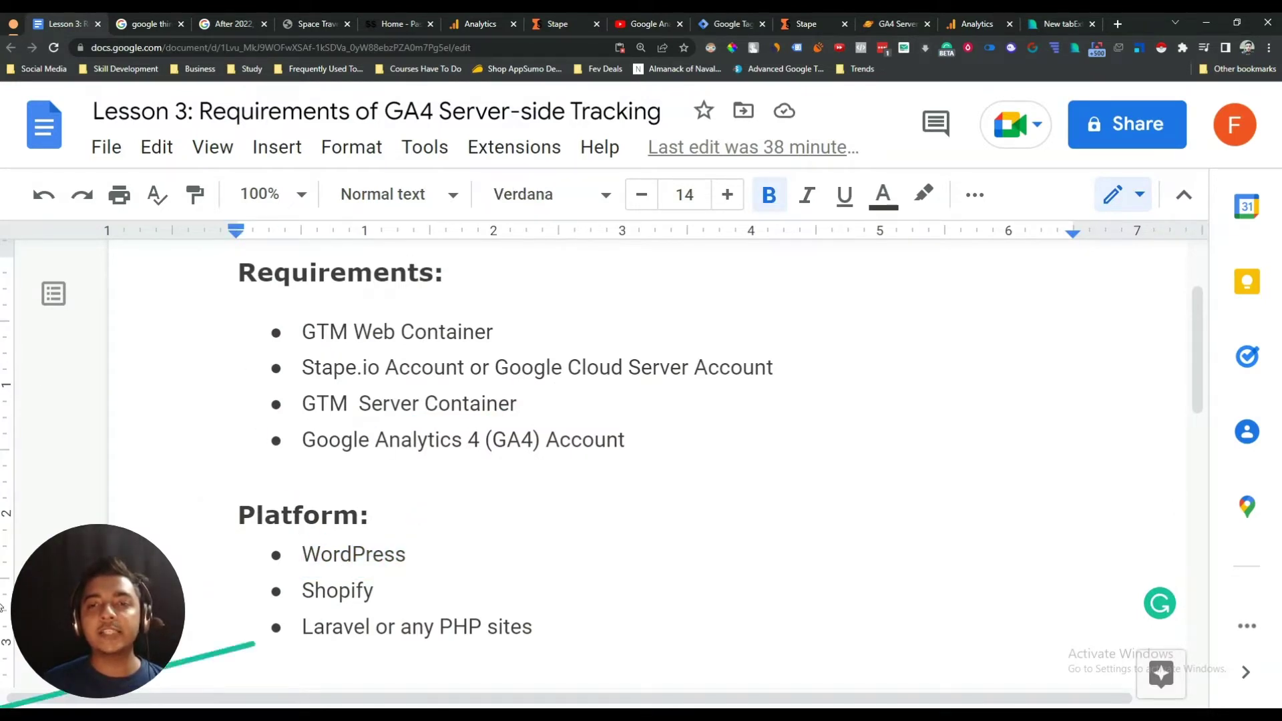
- Switch to the Notion page of GA4 server-side tracking steps and add an empty to-do below "Connect Cloud Server + GA4"
{"action": "left_click", "coordinate": [895, 25]}
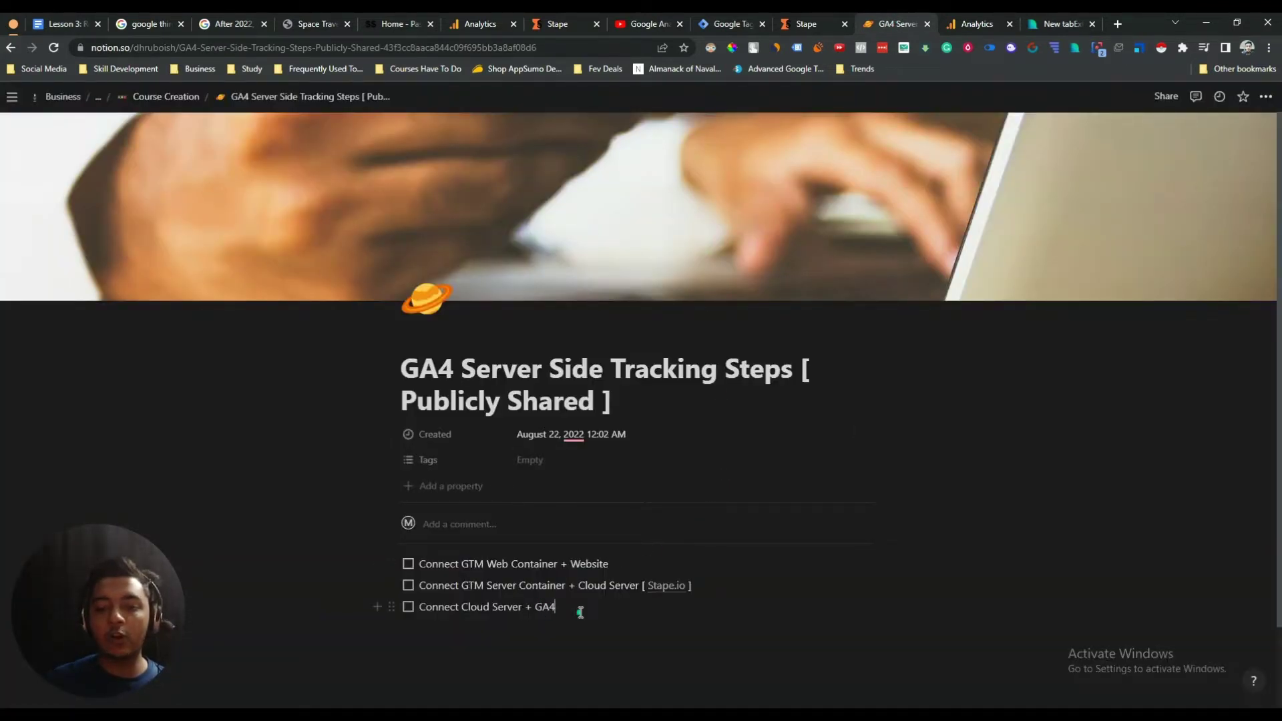
{"action": "key", "text": "Return"}
{"action": "scroll", "coordinate": [581, 612], "scroll_direction": "down", "scroll_amount": 2}
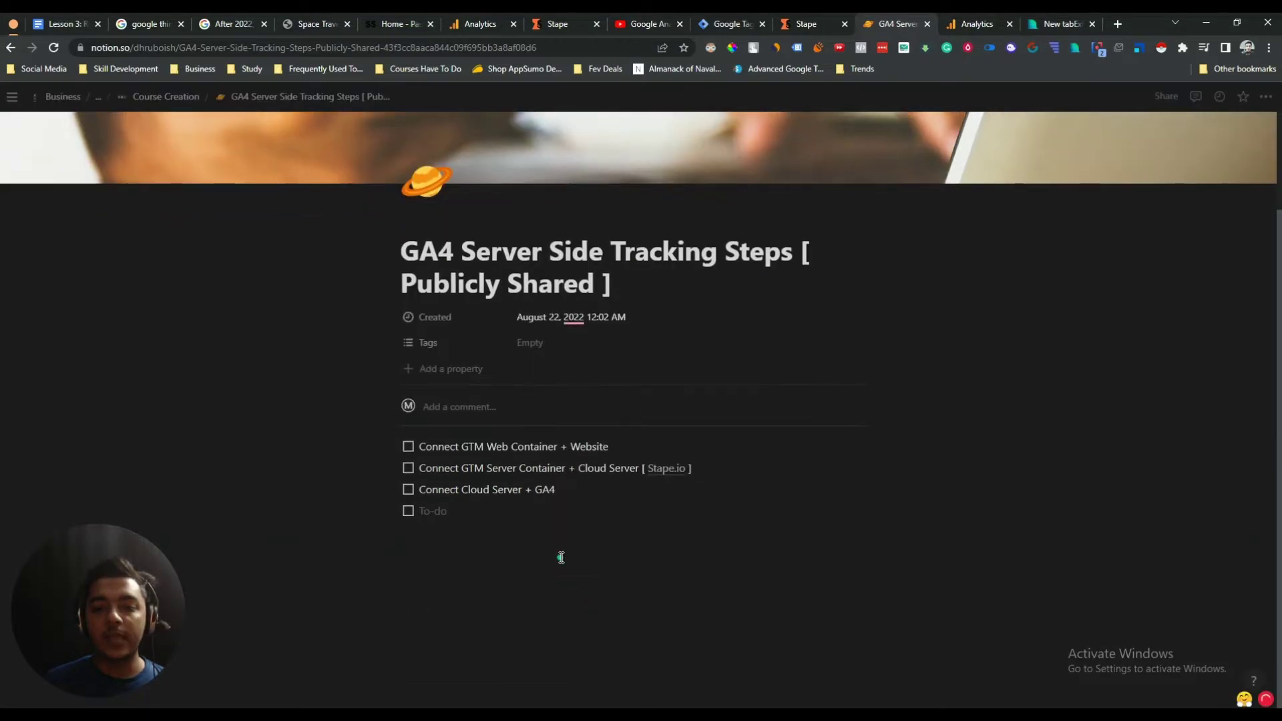
{"action": "scroll", "coordinate": [561, 558], "scroll_direction": "up", "scroll_amount": 2}
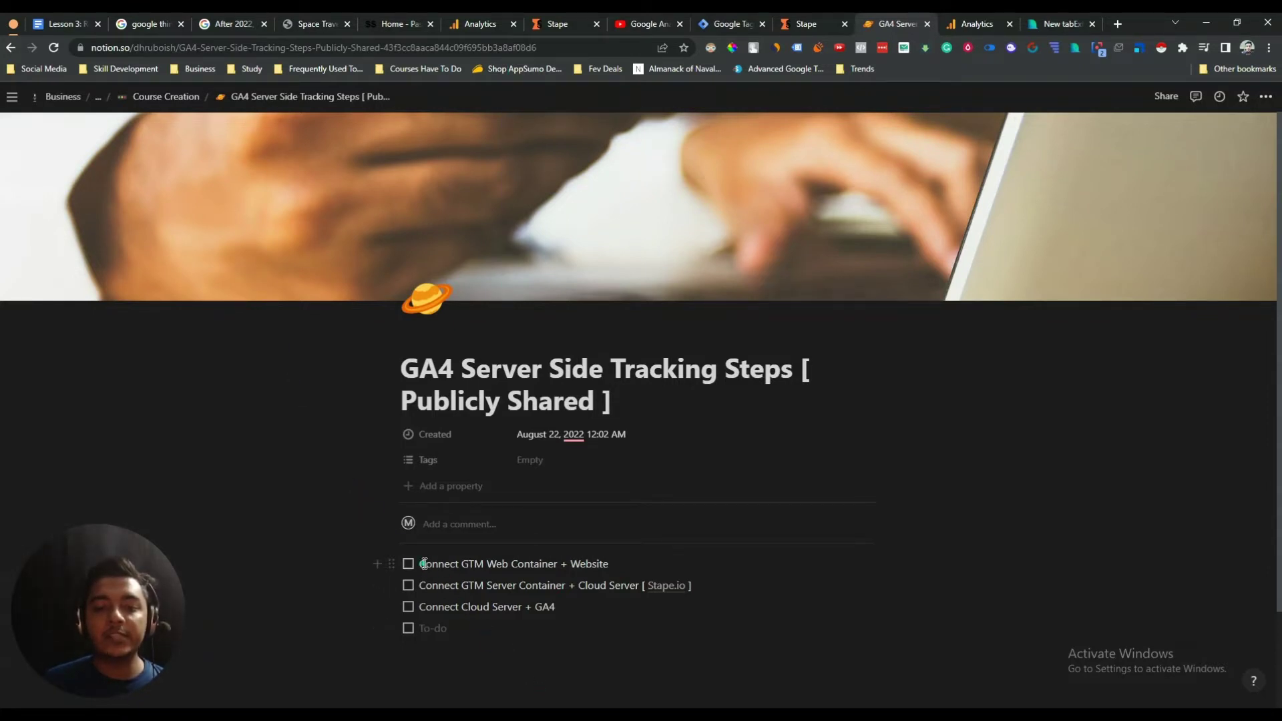
- Review the checklist item "Connect GTM Web Container + Website", highlighting its parts and checking the Tag Manager containers
{"action": "left_click_drag", "start_coordinate": [424, 565], "coordinate": [609, 560]}
{"action": "left_click", "coordinate": [609, 560]}
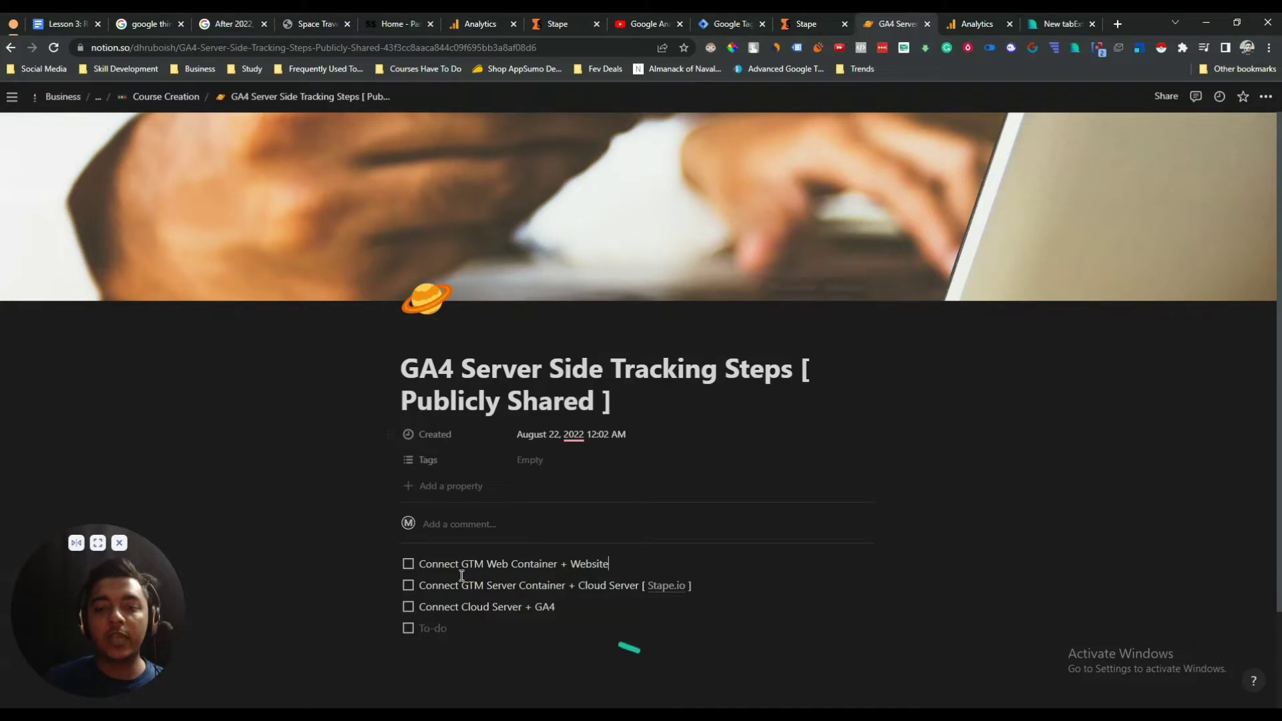
{"action": "left_click_drag", "start_coordinate": [464, 566], "coordinate": [603, 566]}
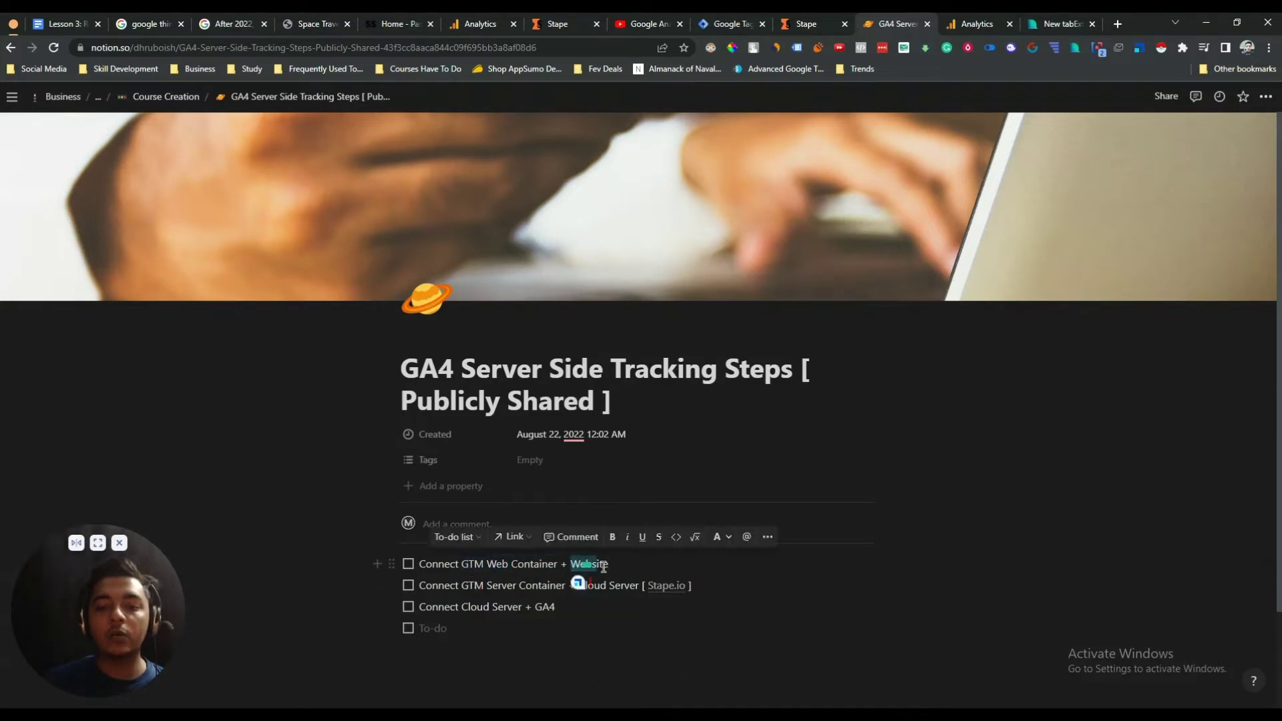
{"action": "left_click", "coordinate": [605, 566]}
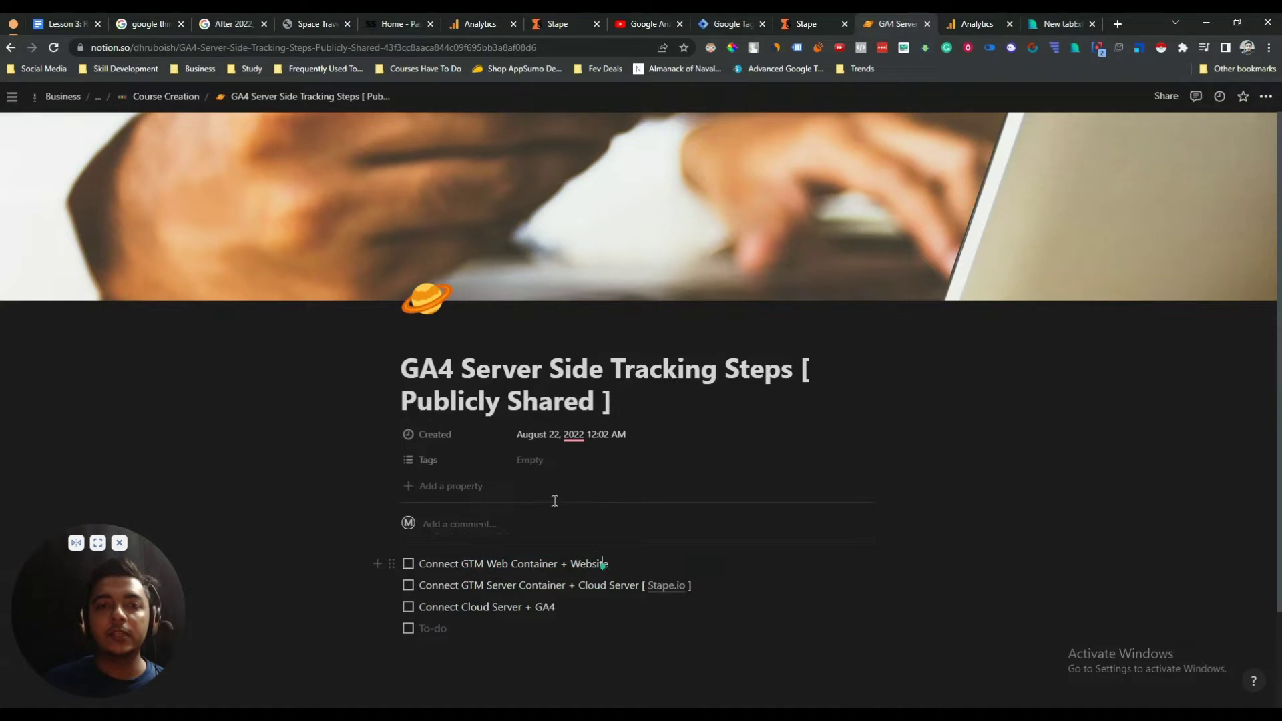
{"action": "left_click", "coordinate": [725, 30]}
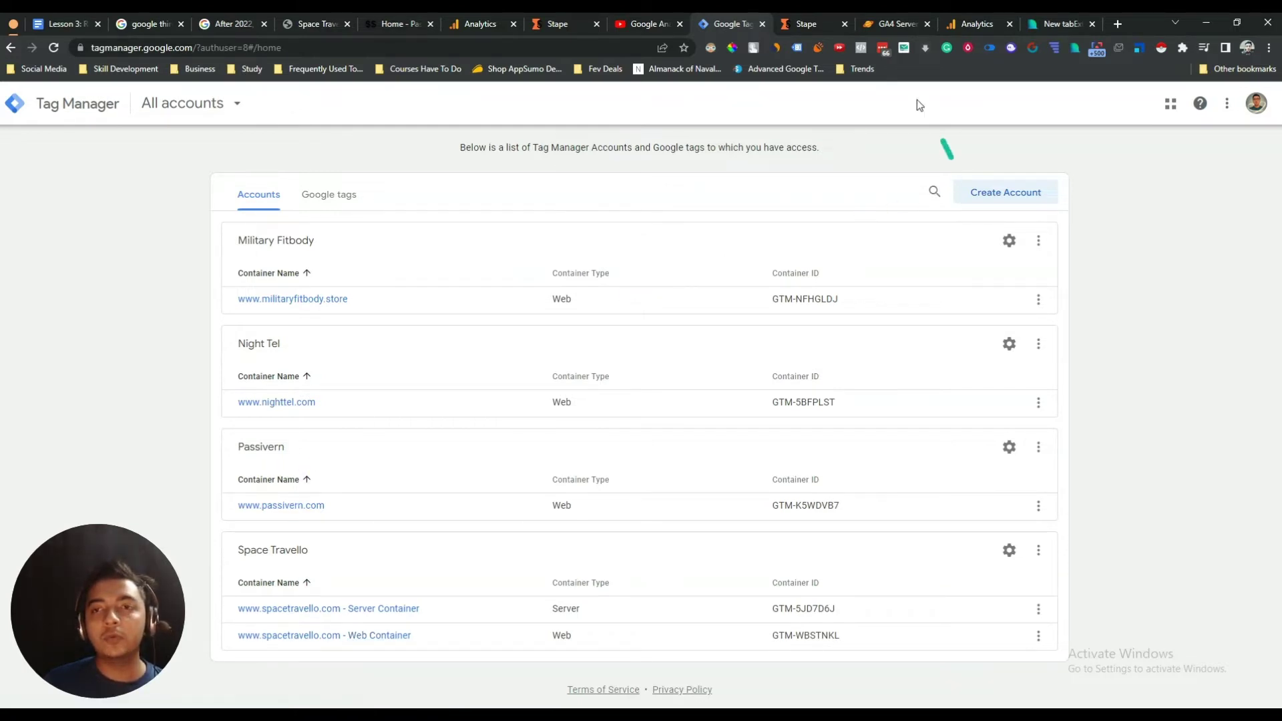
{"action": "left_click", "coordinate": [867, 29]}
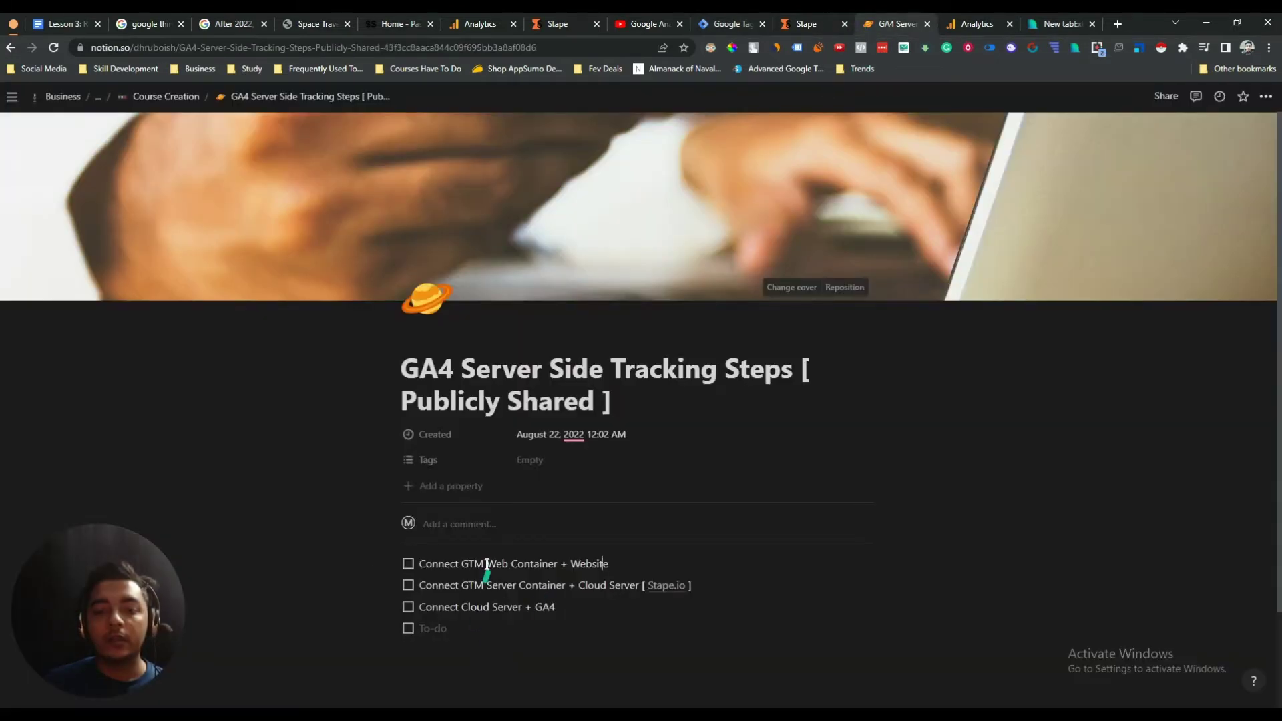
{"action": "left_click_drag", "start_coordinate": [492, 564], "coordinate": [577, 566]}
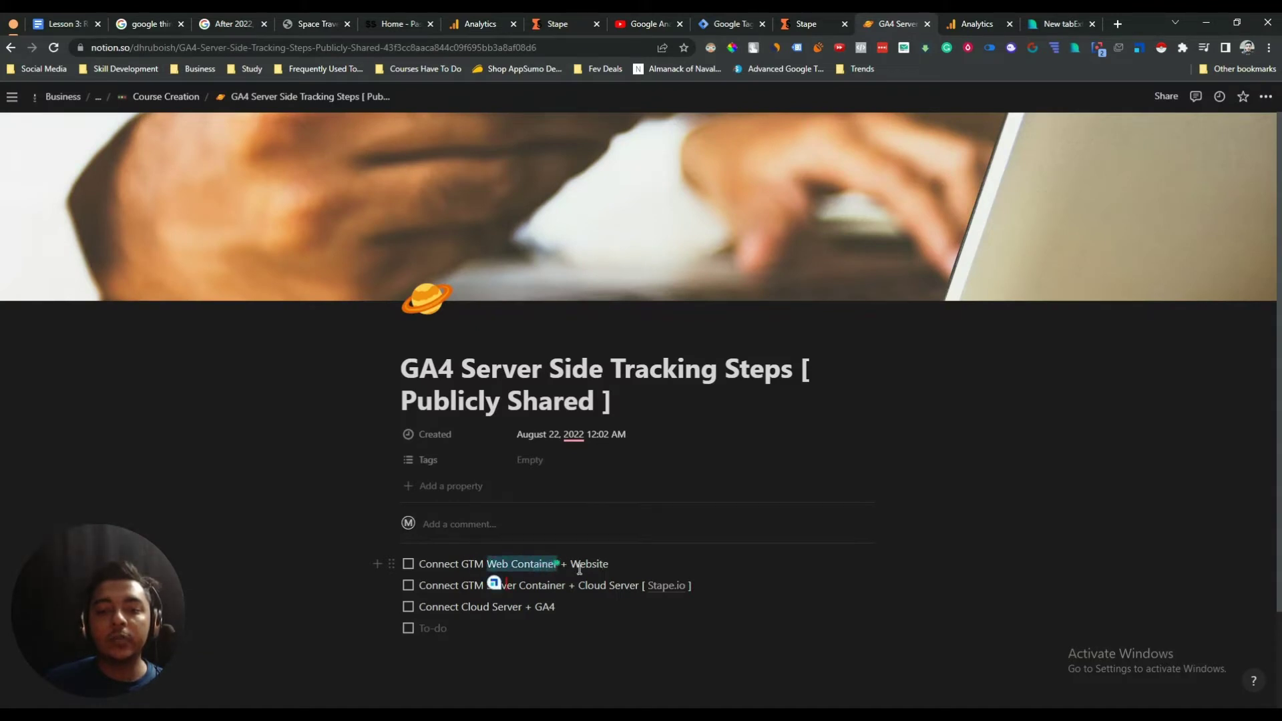
{"action": "double_click", "coordinate": [588, 564]}
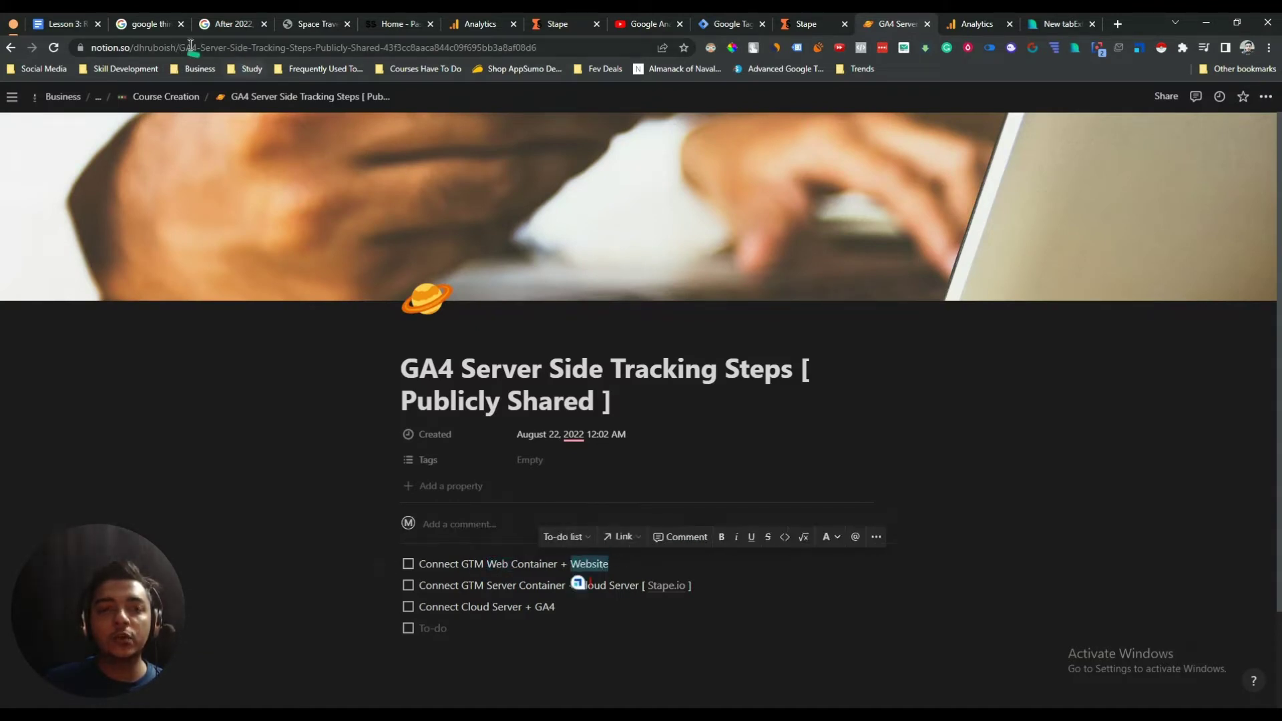
{"action": "left_click", "coordinate": [720, 27]}
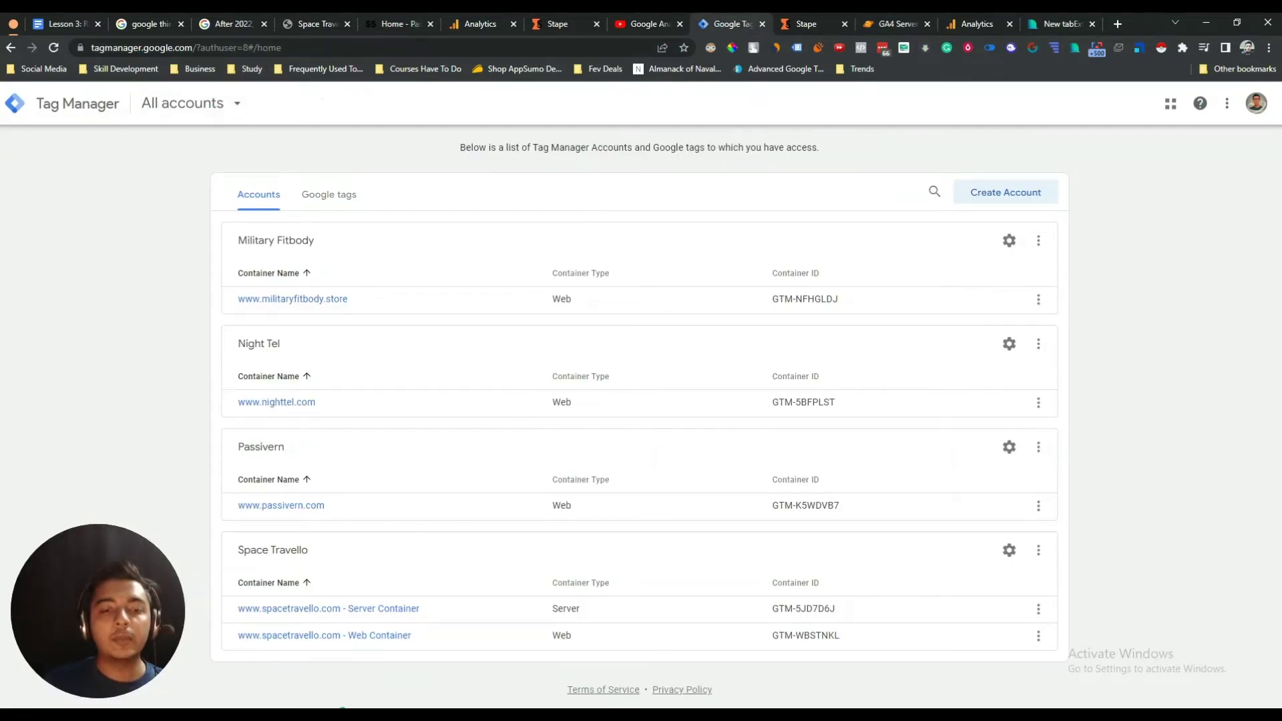
{"action": "left_click", "coordinate": [339, 640]}
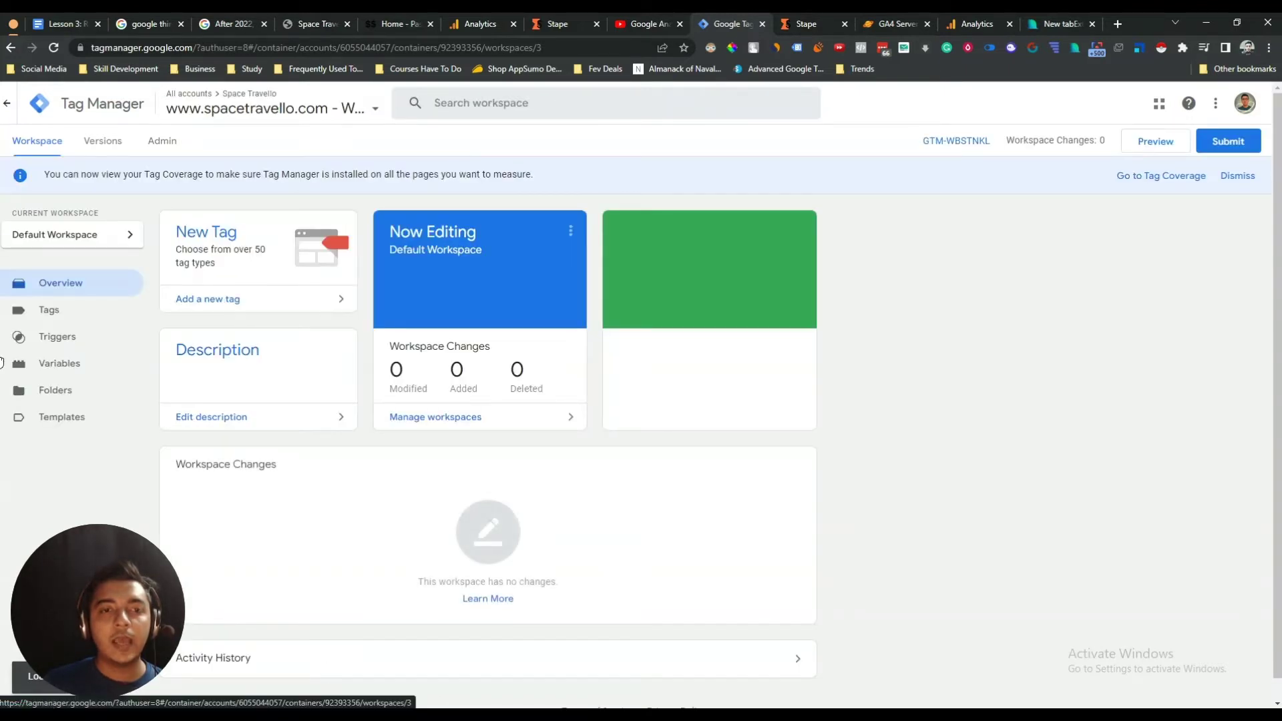
{"action": "left_click", "coordinate": [349, 108]}
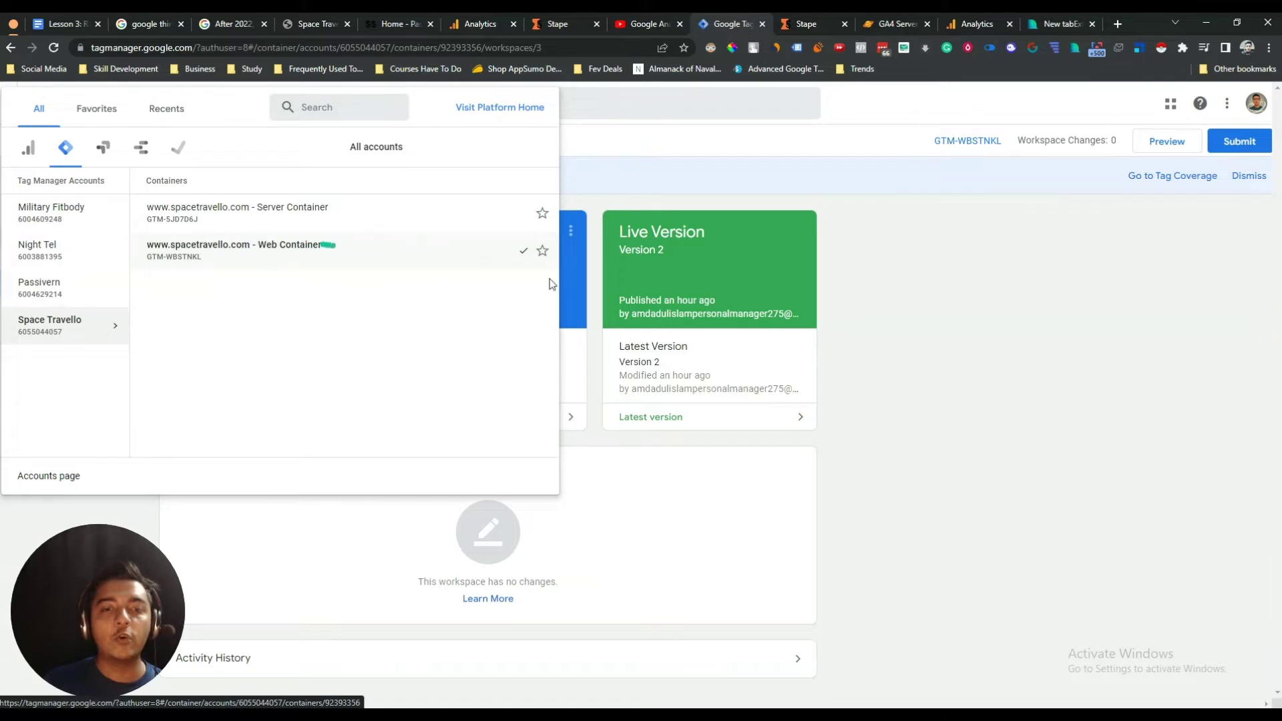
{"action": "left_click", "coordinate": [1035, 311]}
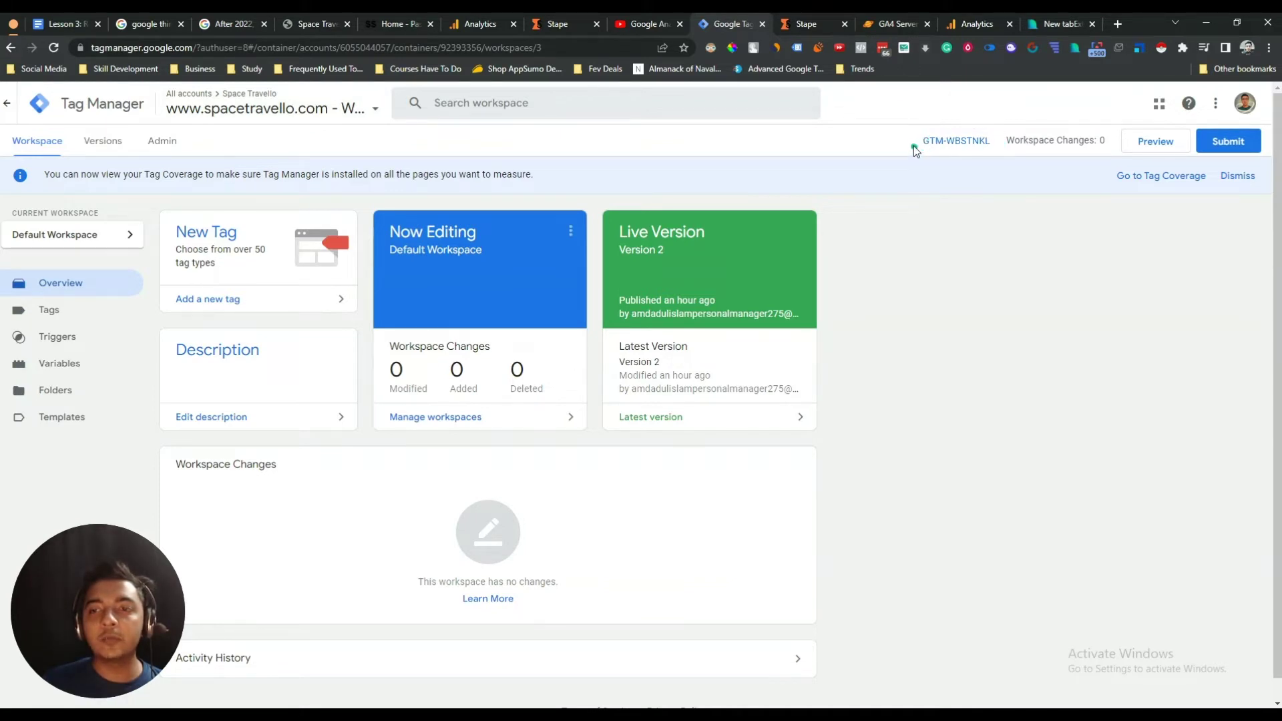
- Copy the web container's GTM container ID from its workspace
{"action": "left_click_drag", "start_coordinate": [914, 146], "coordinate": [974, 177]}
{"action": "left_click", "coordinate": [966, 210]}
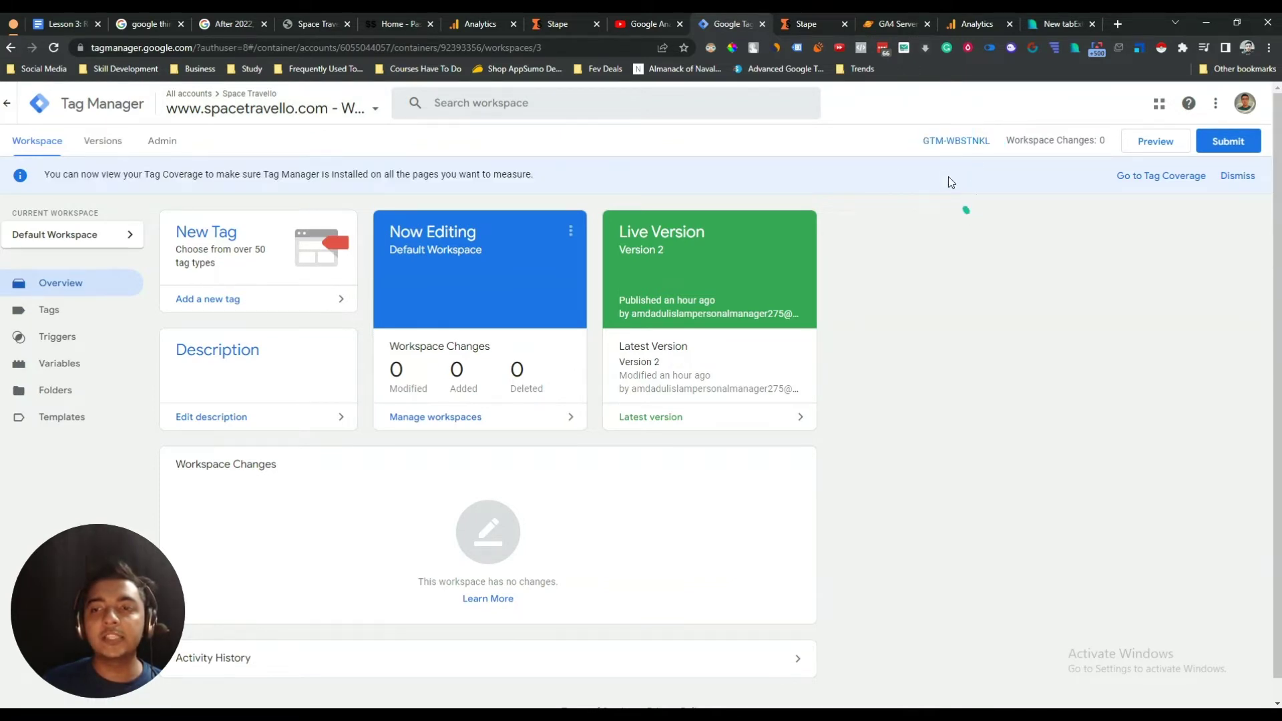
{"action": "left_click_drag", "start_coordinate": [920, 142], "coordinate": [990, 145]}
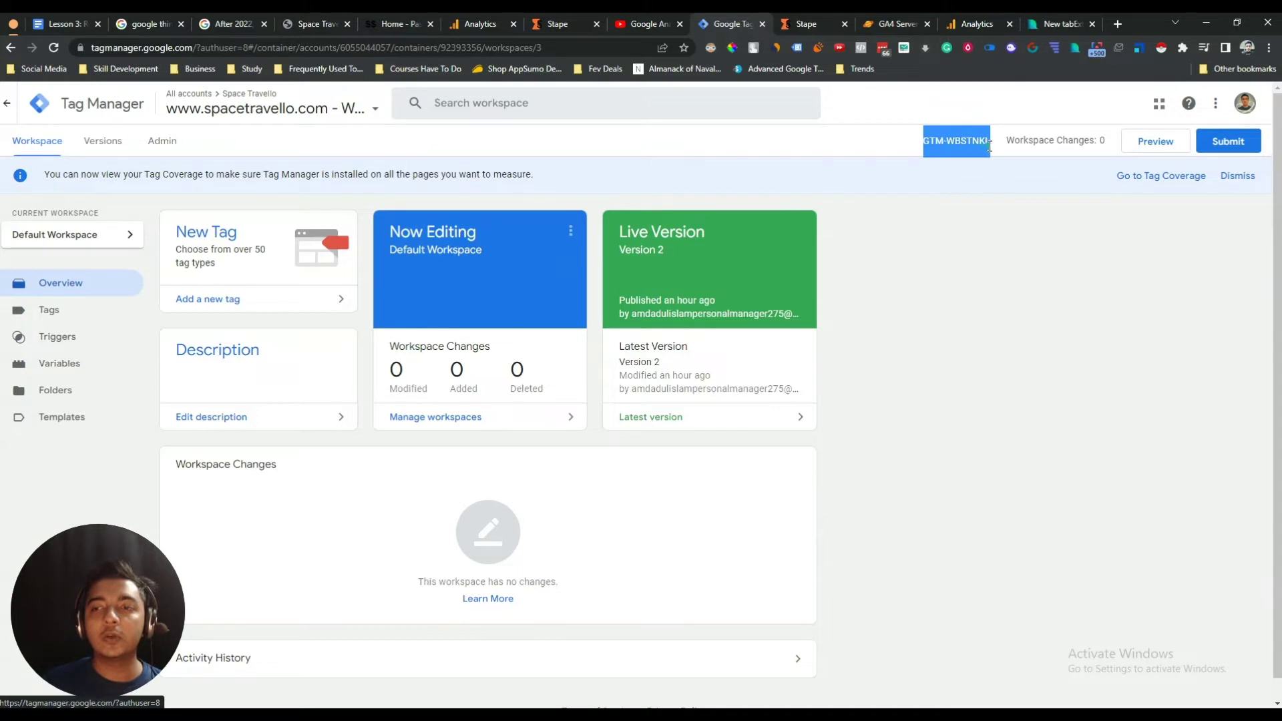
{"action": "right_click", "coordinate": [980, 146]}
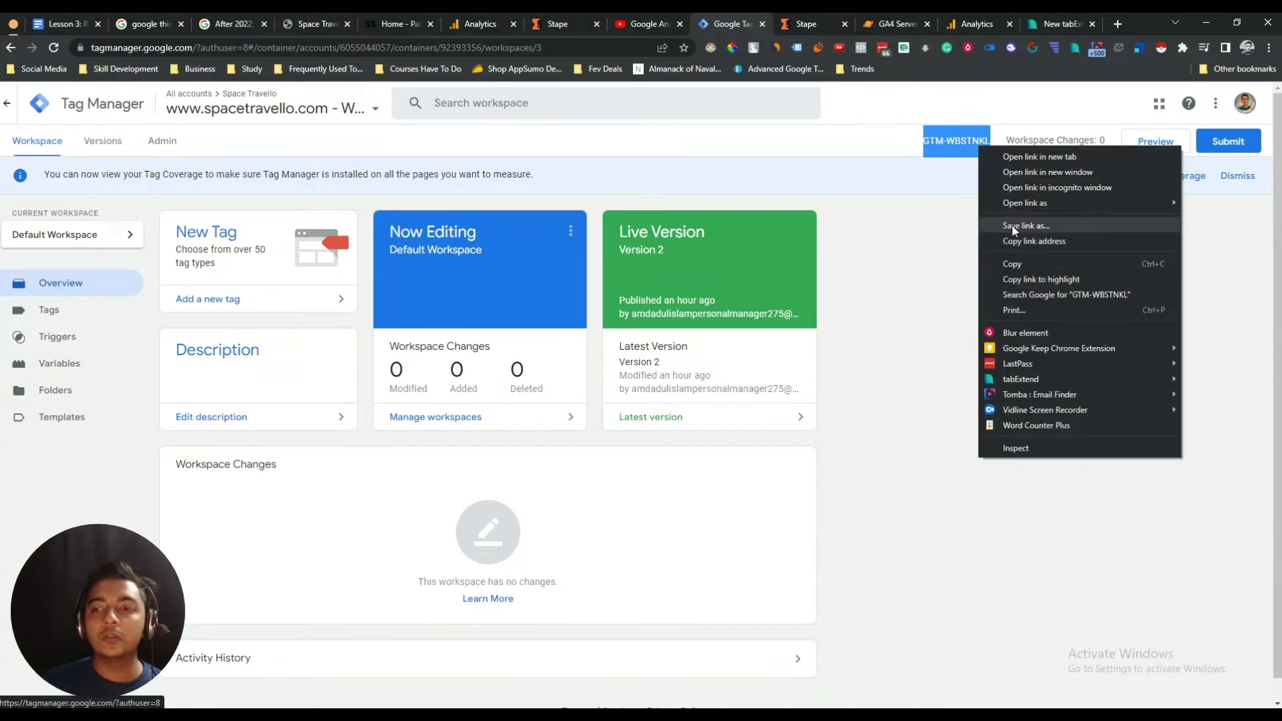
{"action": "left_click", "coordinate": [1013, 266]}
{"action": "left_click", "coordinate": [936, 243]}
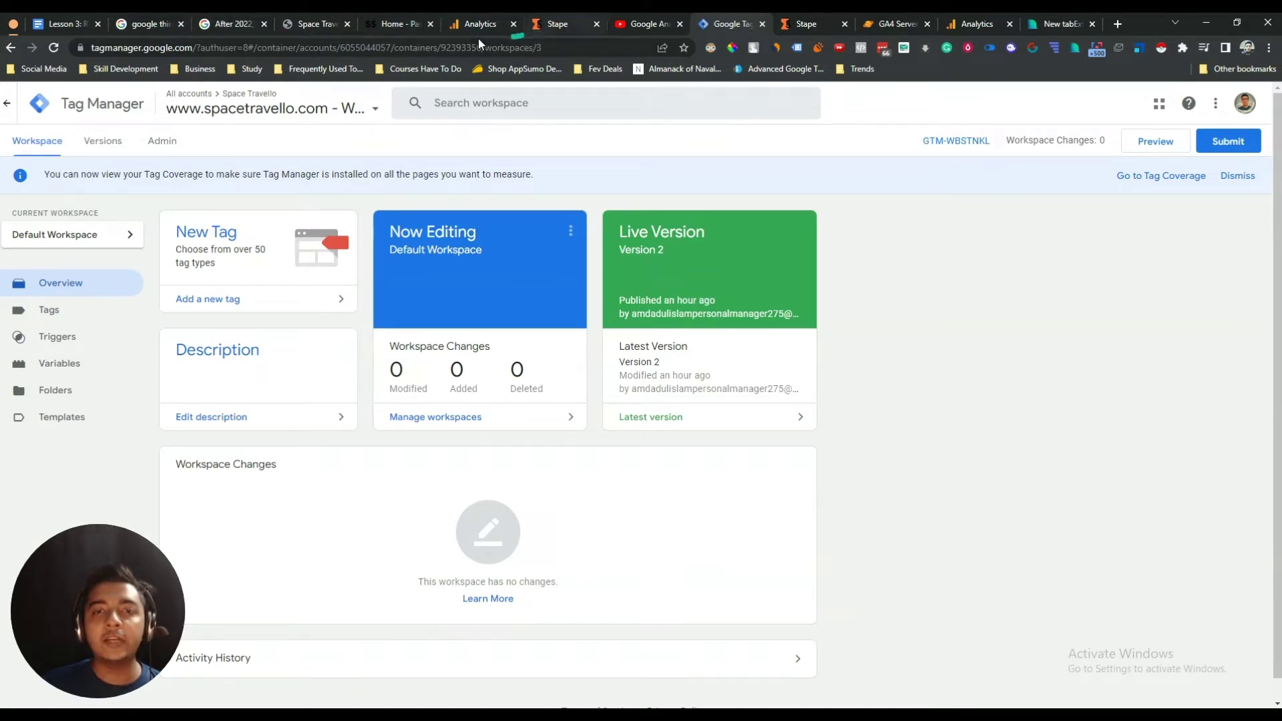
- Open the WordPress dashboard of the Space Travello site in a separate browser tab
{"action": "left_click", "coordinate": [316, 24]}
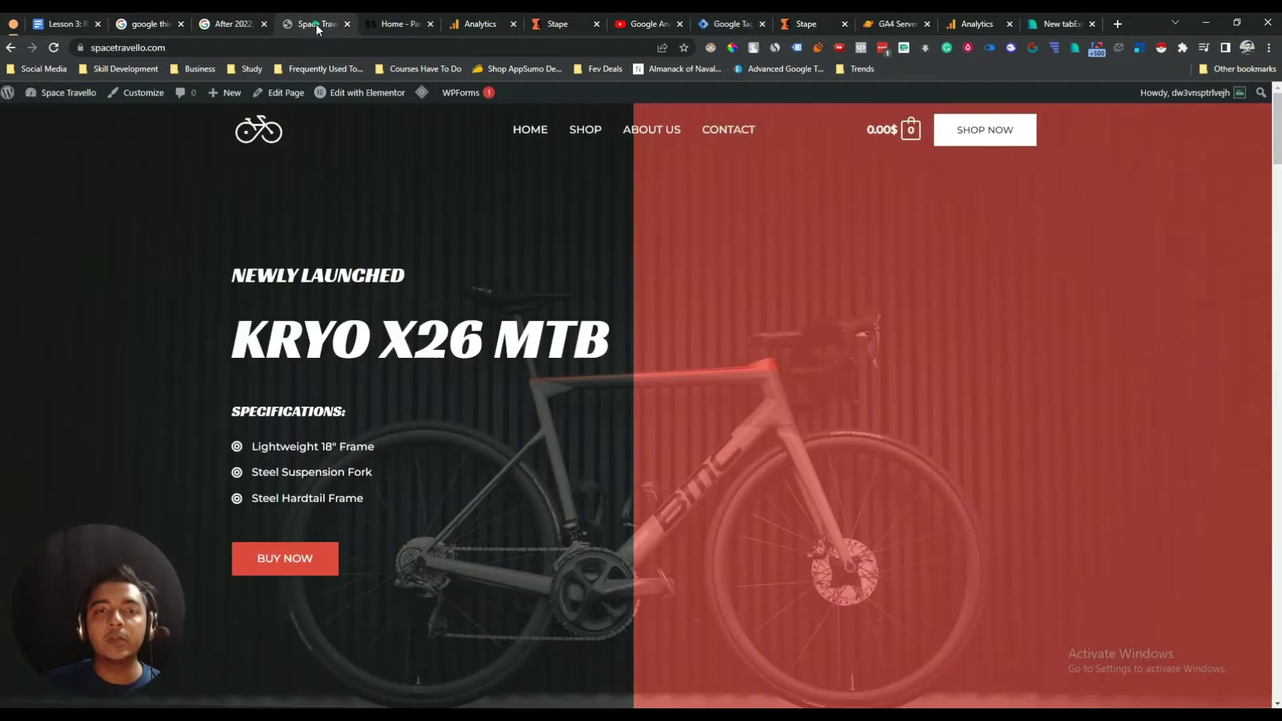
{"action": "mouse_move", "coordinate": [60, 93]}
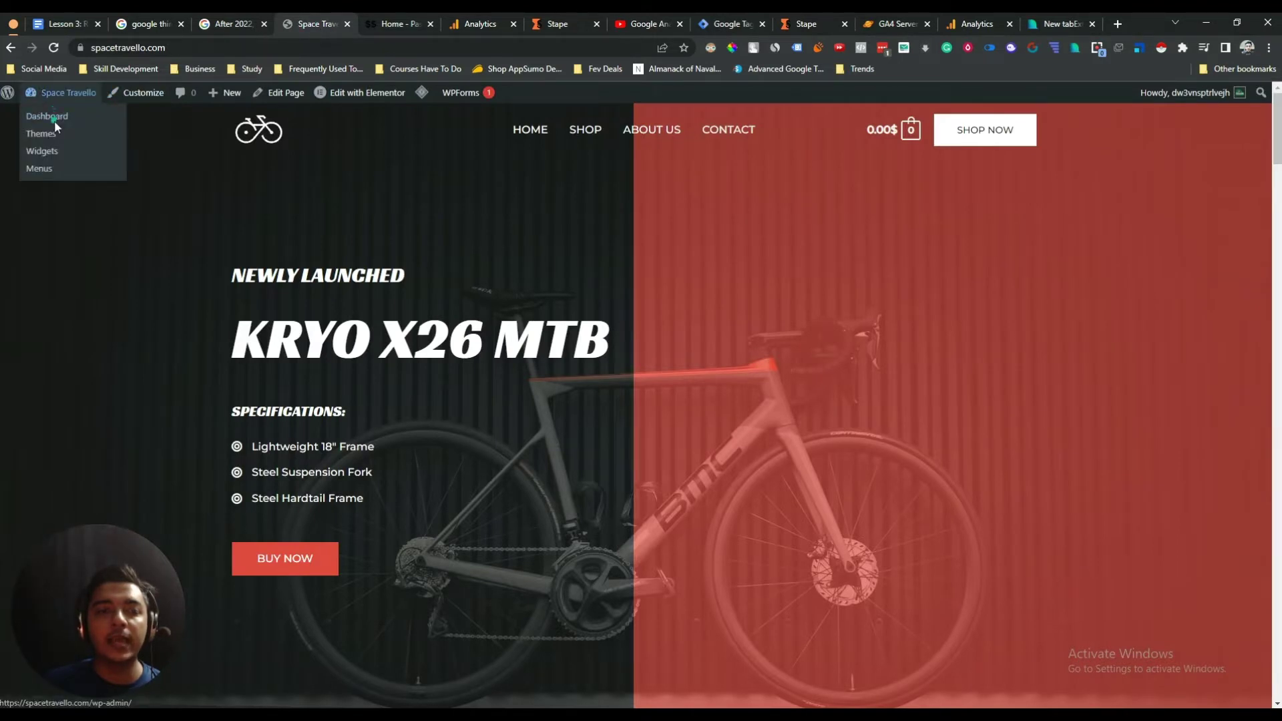
{"action": "left_click", "coordinate": [53, 117], "text": "ctrl"}
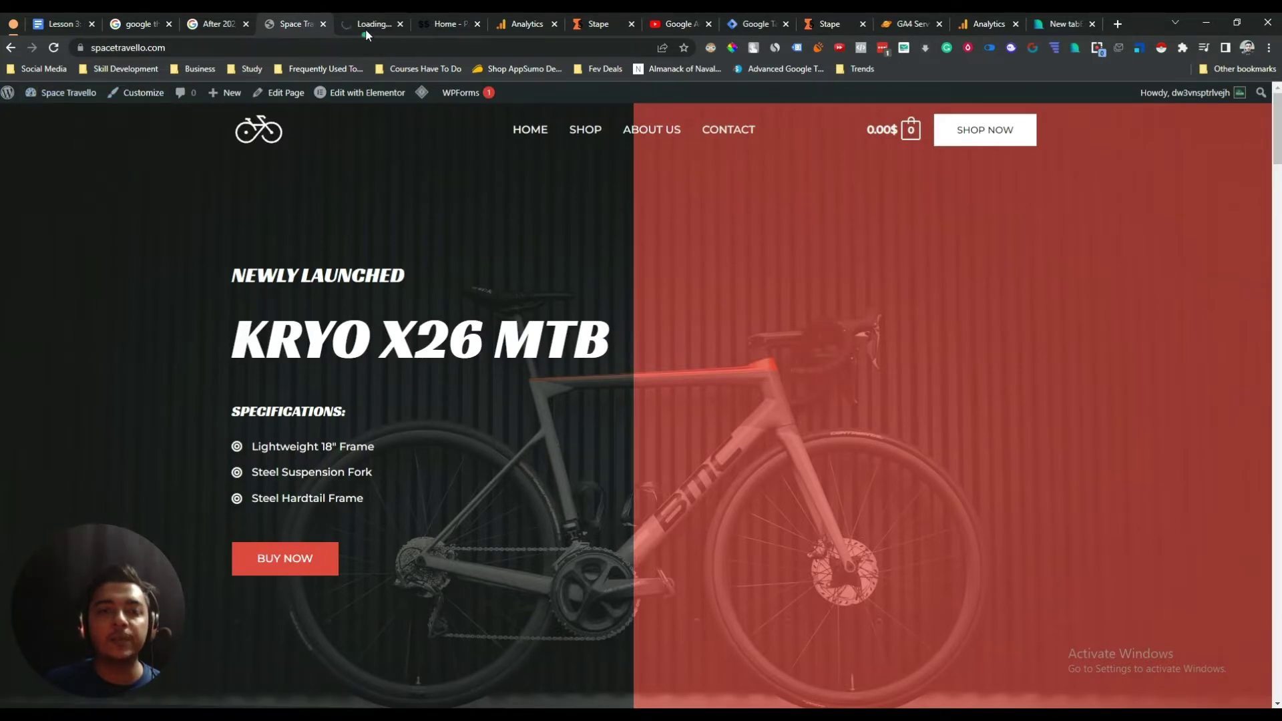
{"action": "left_click", "coordinate": [366, 28]}
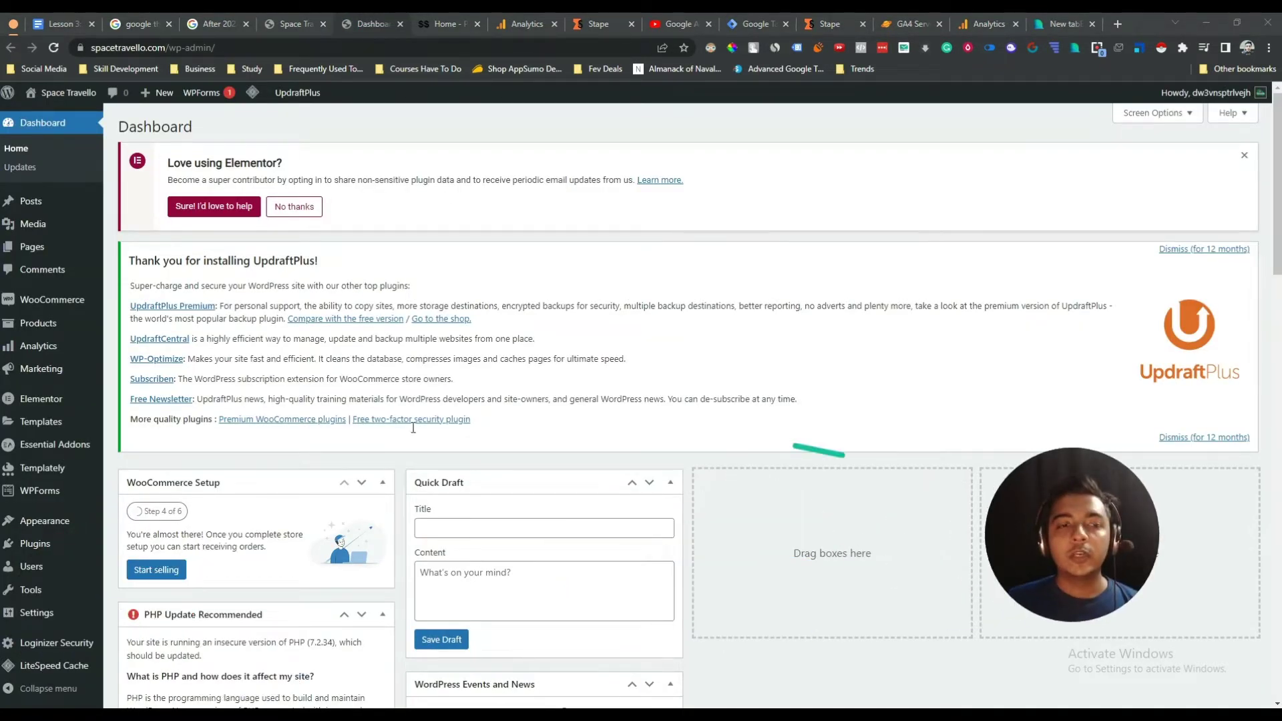
- Search the WordPress plugin directory for GTM4WP
{"action": "scroll", "coordinate": [27, 534], "scroll_direction": "down", "scroll_amount": 2}
{"action": "left_click", "coordinate": [36, 545]}
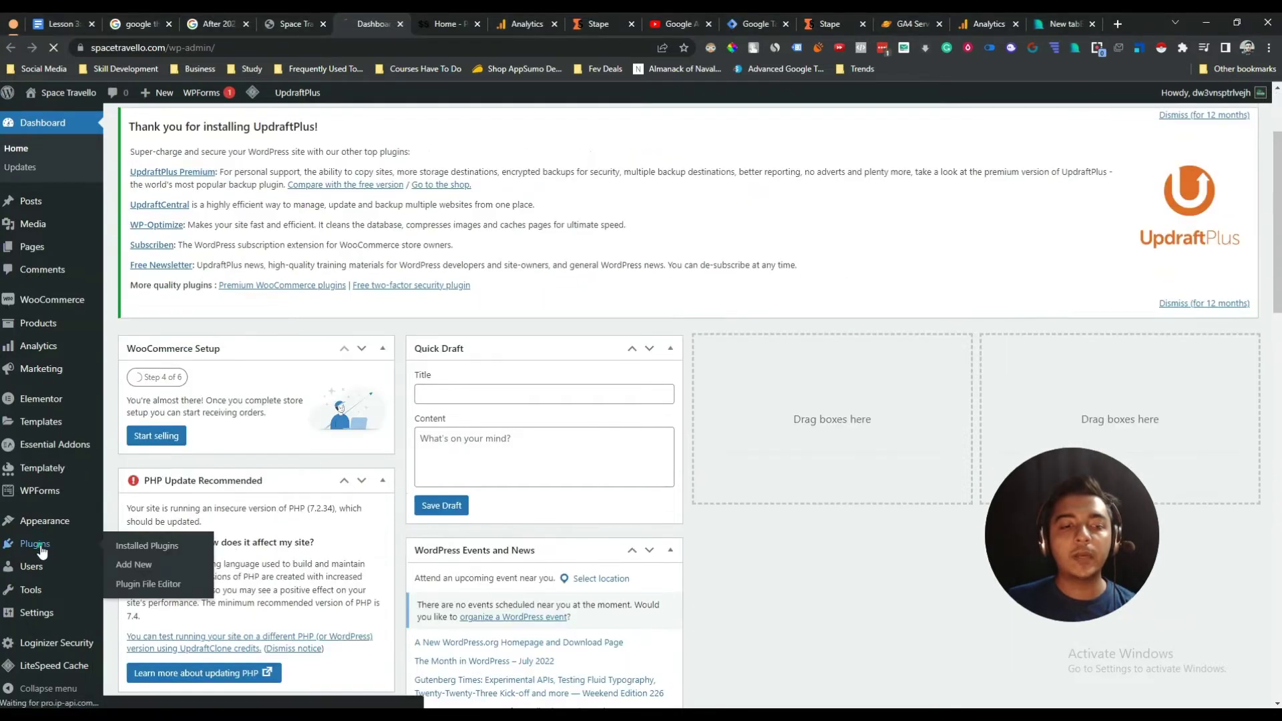
{"action": "left_click", "coordinate": [133, 564]}
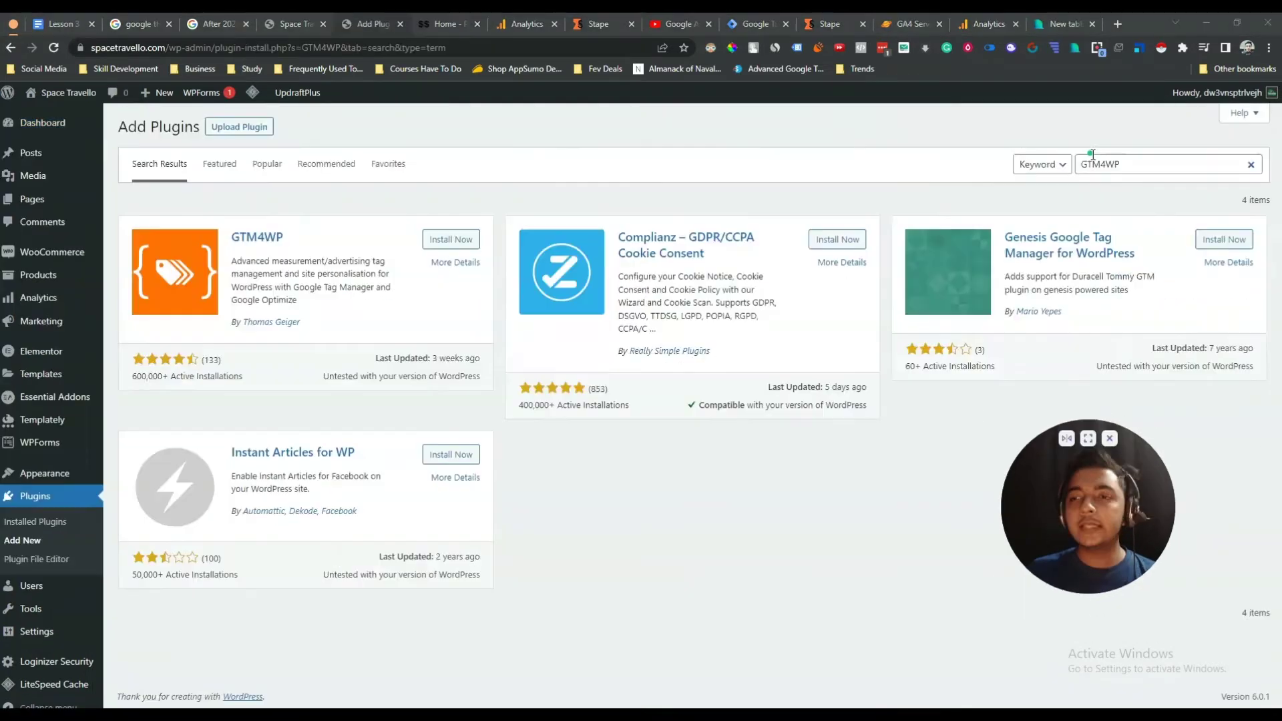
{"action": "left_click_drag", "start_coordinate": [1080, 165], "coordinate": [1138, 164]}
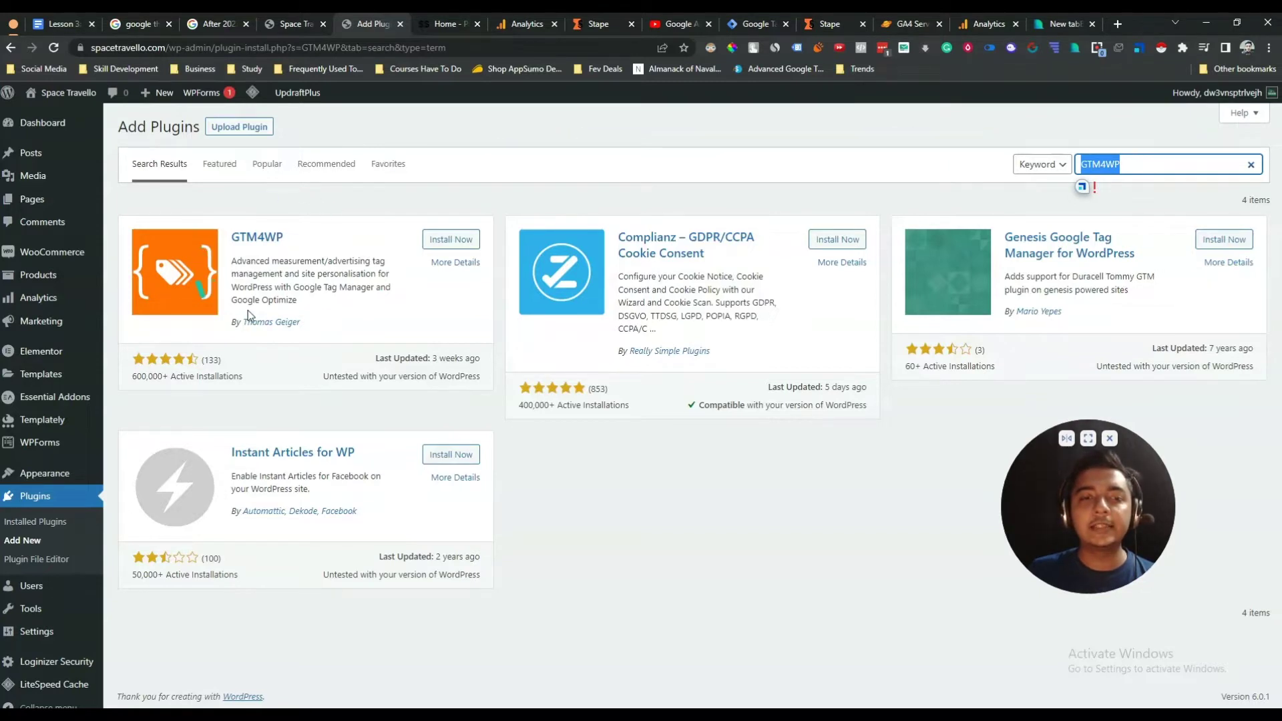
- Install and activate the GTM4WP plugin, and locate it among the installed plugins
{"action": "left_click", "coordinate": [455, 240]}
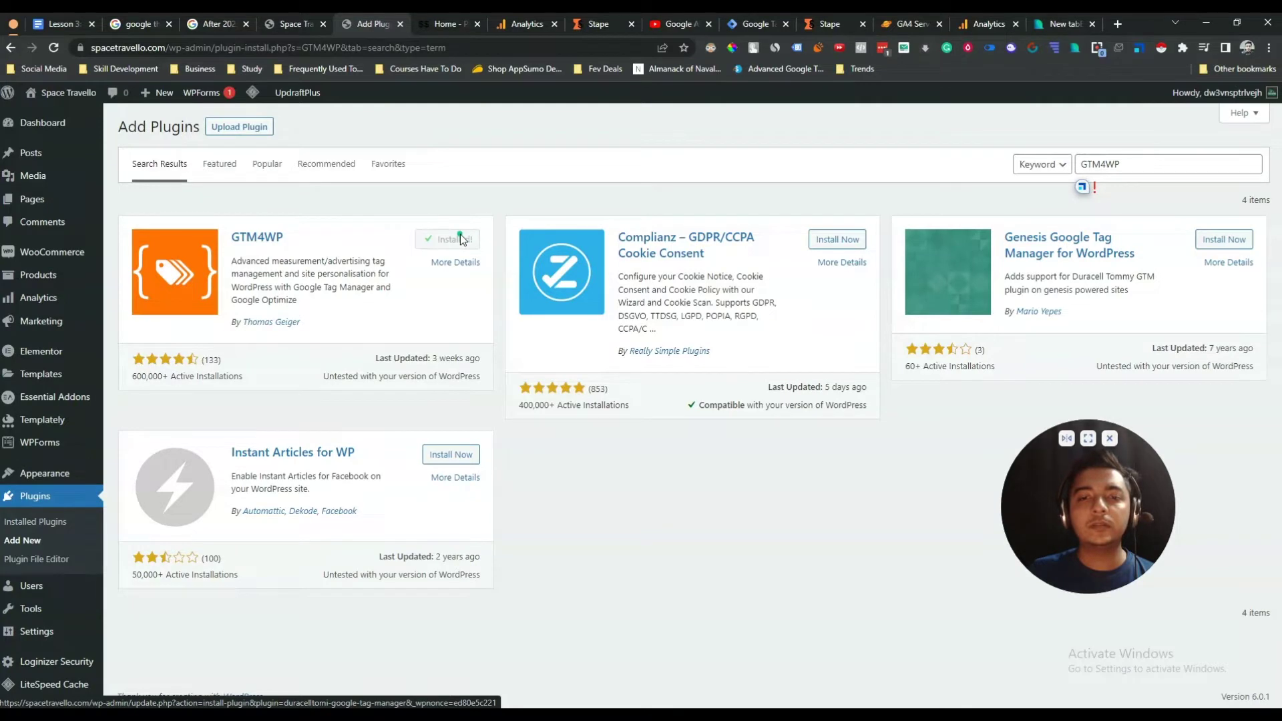
{"action": "left_click", "coordinate": [458, 241]}
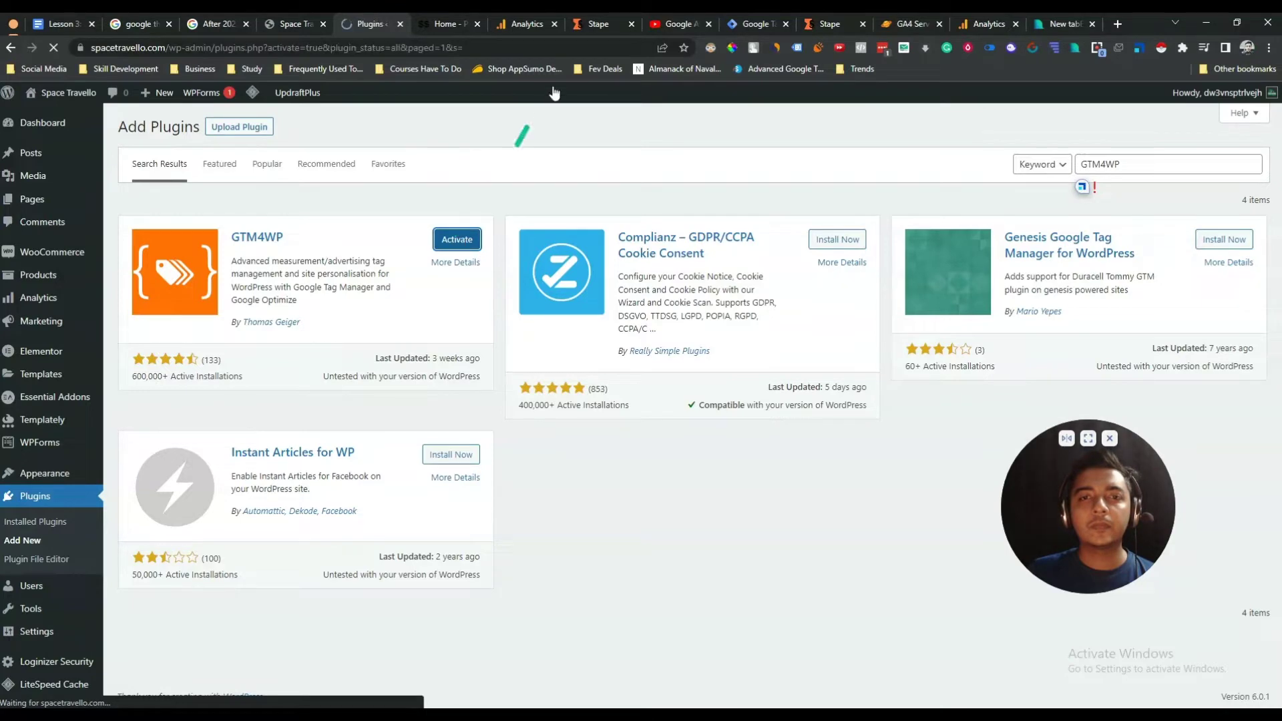
{"action": "scroll", "coordinate": [174, 578], "scroll_direction": "down", "scroll_amount": 2}
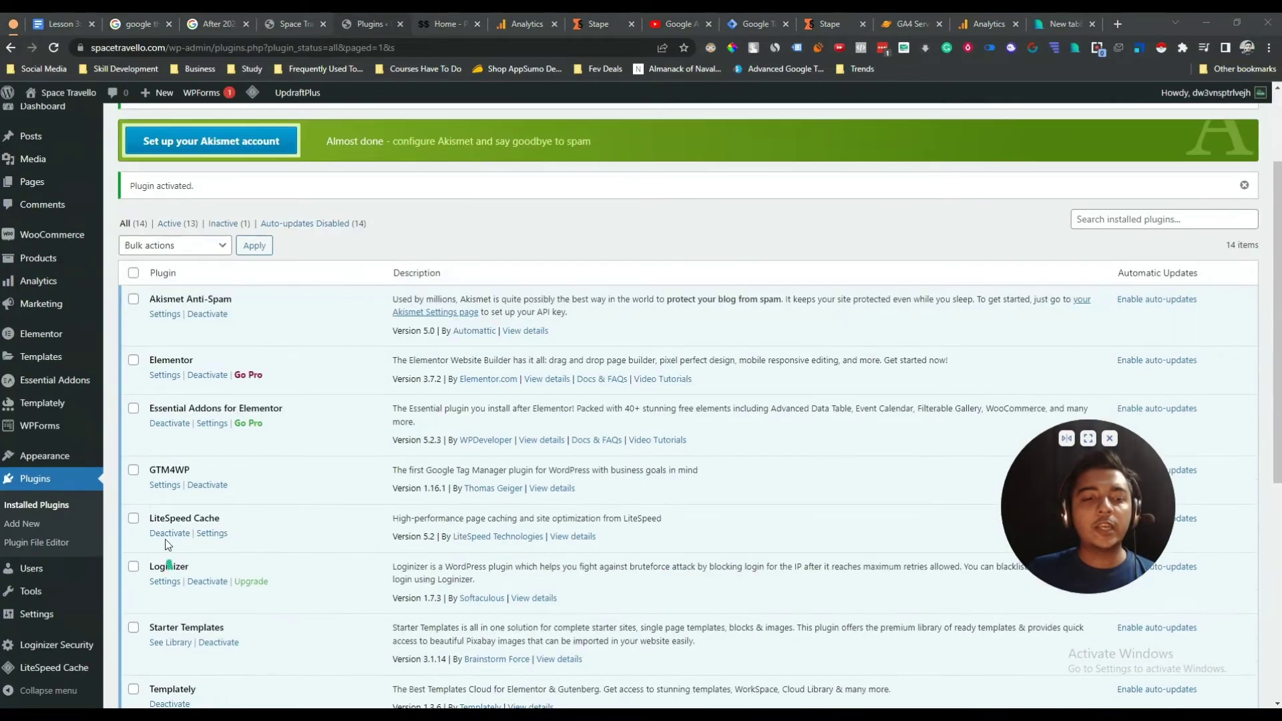
{"action": "left_click_drag", "start_coordinate": [148, 469], "coordinate": [189, 469]}
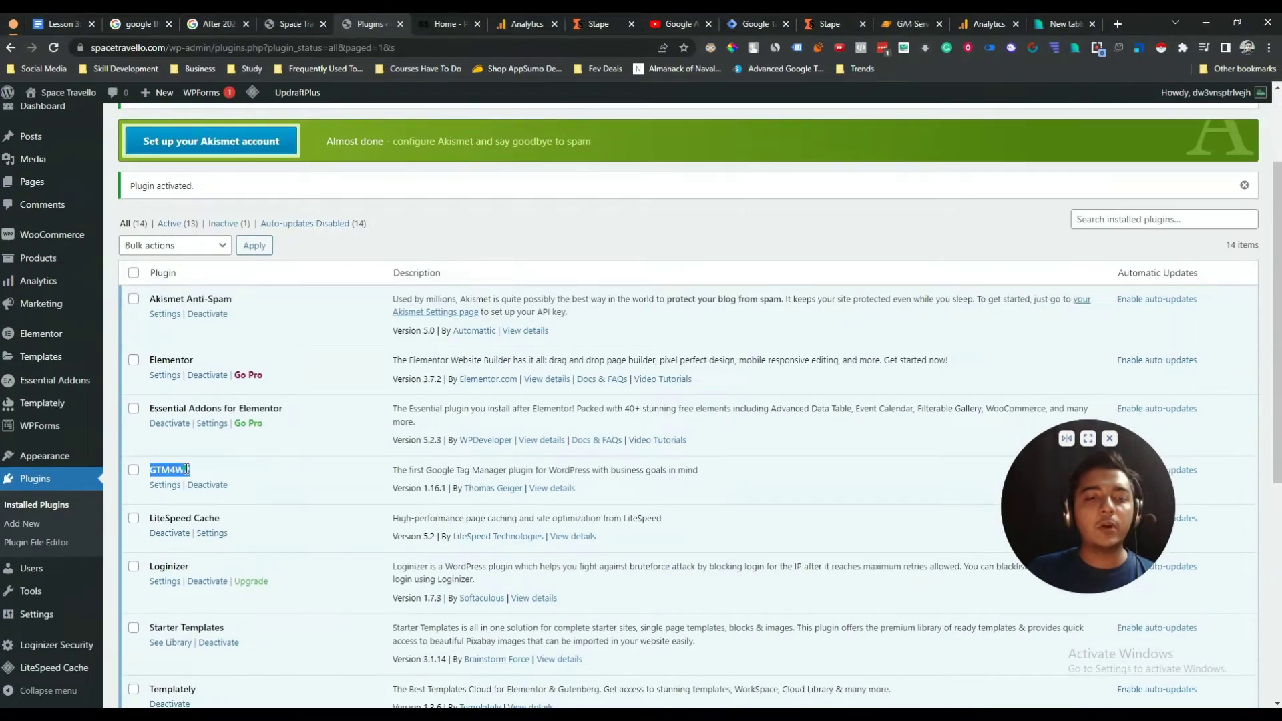
- Open the GTM4WP plugin's settings and copy the web container's ID from the Tag Manager workspace
{"action": "left_click", "coordinate": [171, 487]}
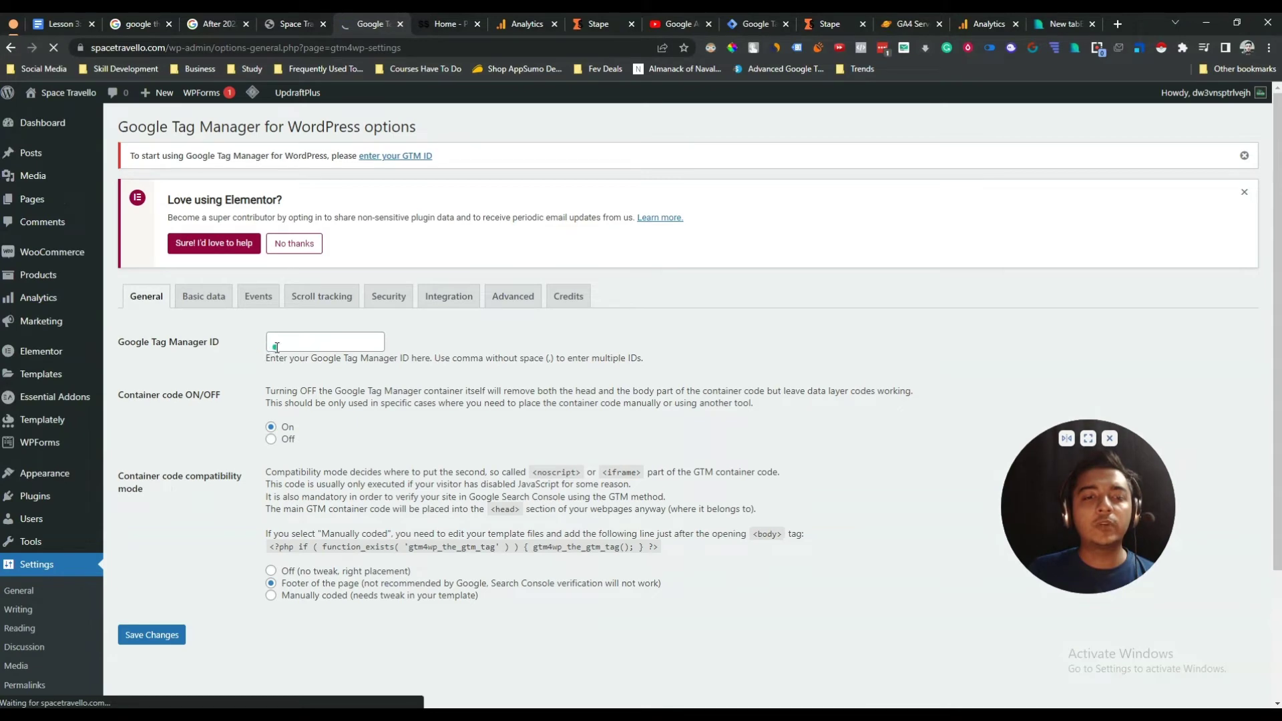
{"action": "left_click", "coordinate": [276, 347]}
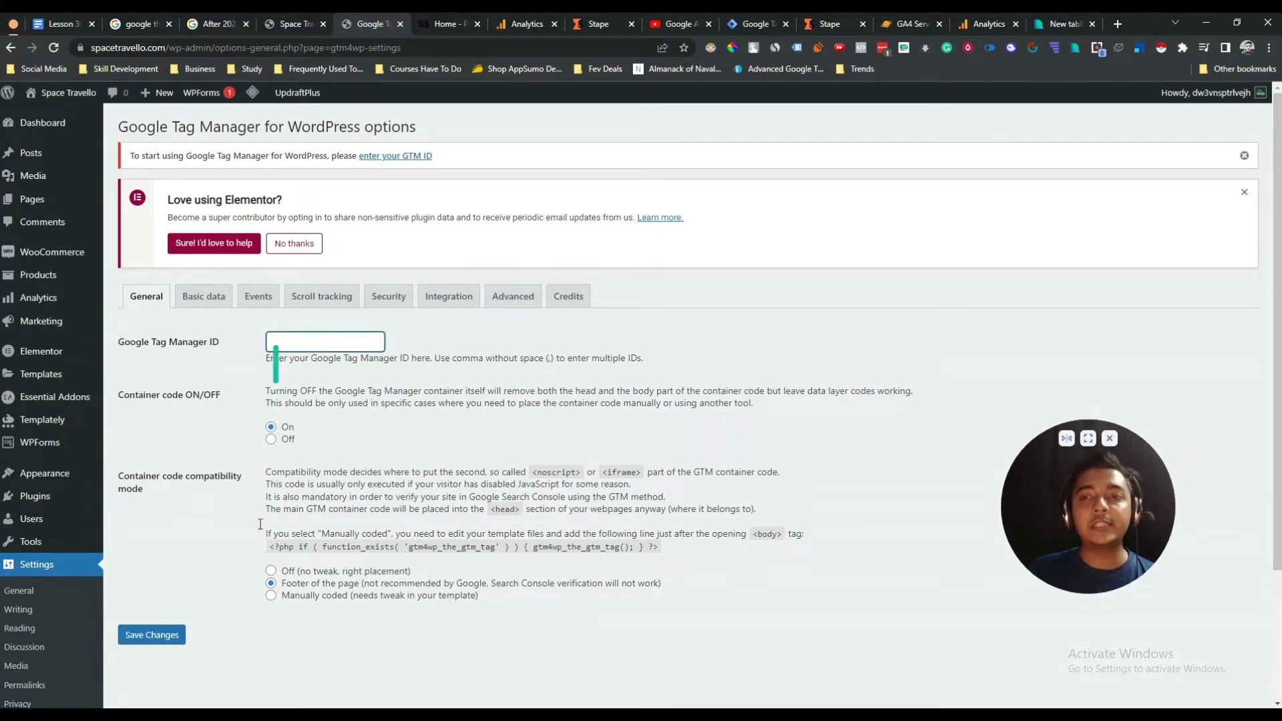
{"action": "left_click", "coordinate": [762, 28]}
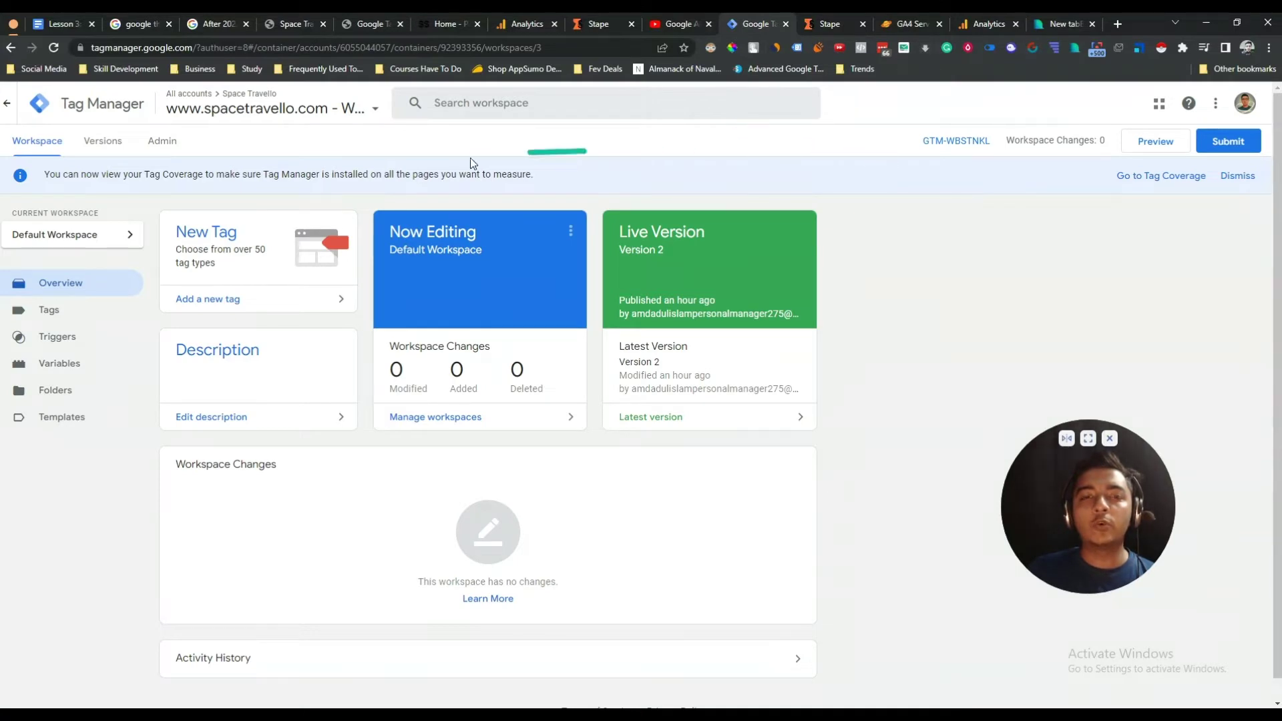
{"action": "left_click_drag", "start_coordinate": [908, 137], "coordinate": [960, 189]}
{"action": "left_click_drag", "start_coordinate": [930, 141], "coordinate": [973, 185]}
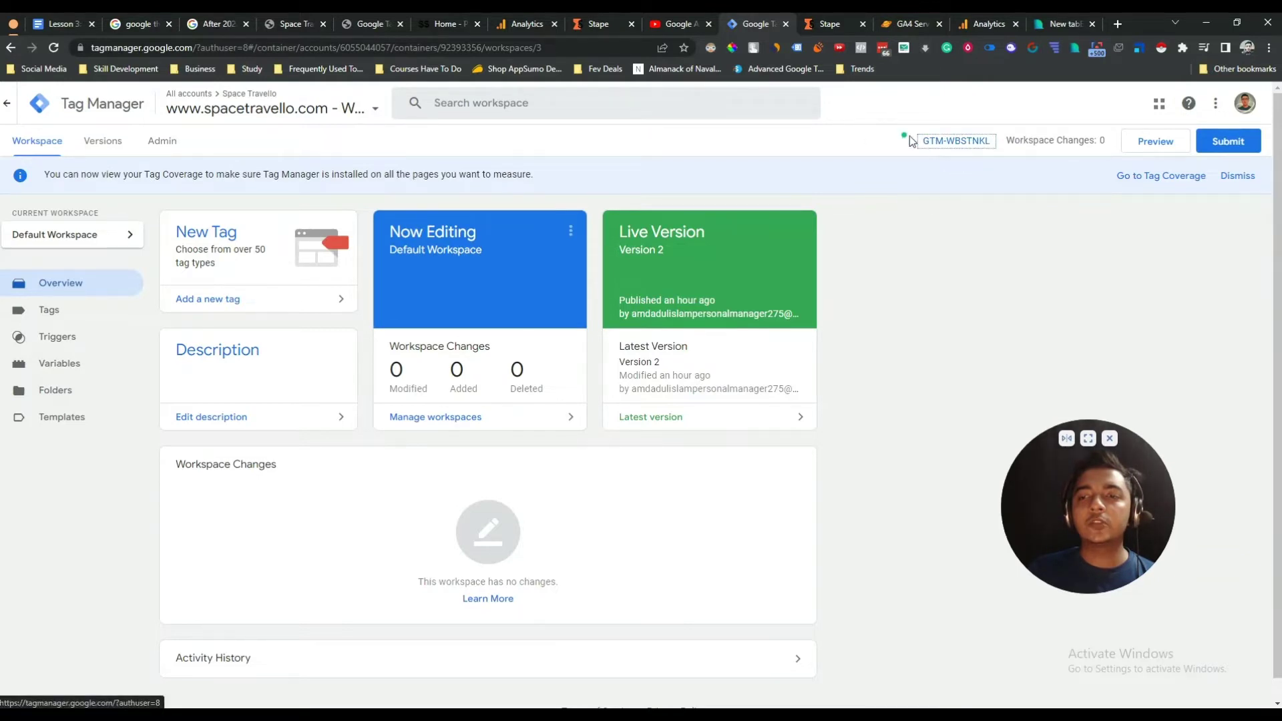
{"action": "left_click_drag", "start_coordinate": [910, 135], "coordinate": [960, 171]}
{"action": "left_click", "coordinate": [960, 171]}
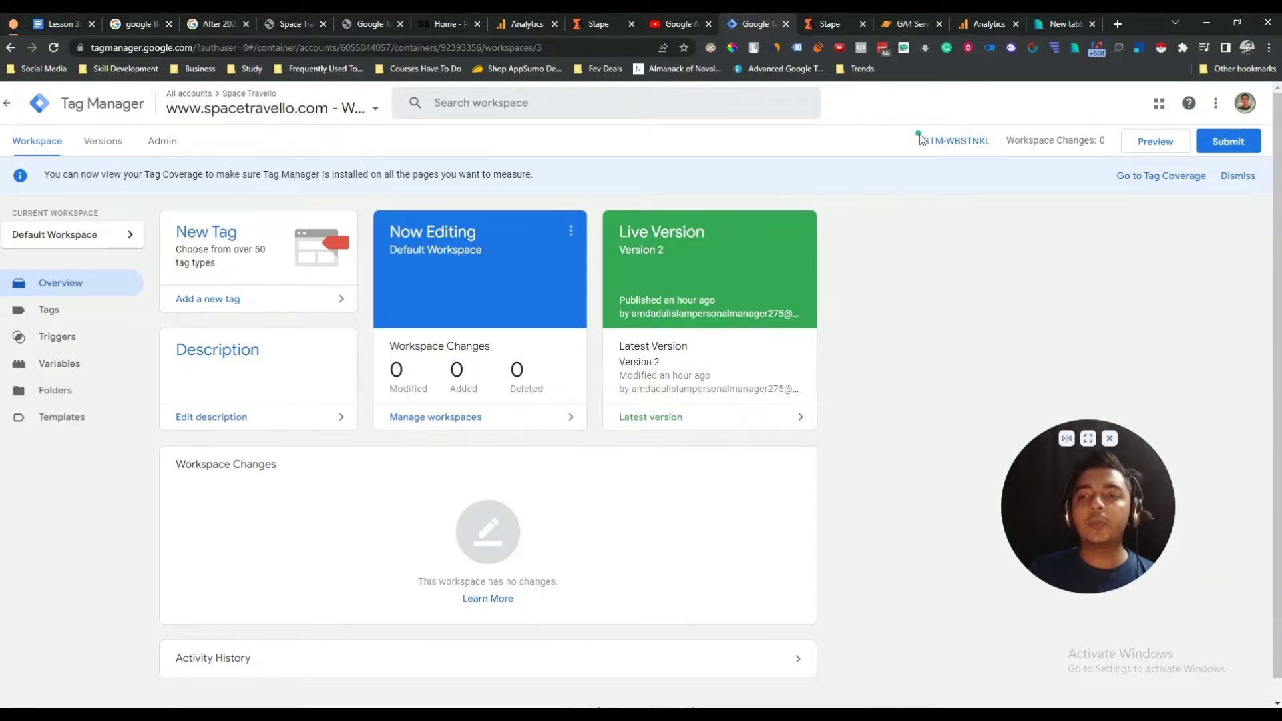
{"action": "left_click_drag", "start_coordinate": [920, 134], "coordinate": [973, 145]}
{"action": "key", "text": "ctrl+c"}
{"action": "right_click", "coordinate": [974, 146]}
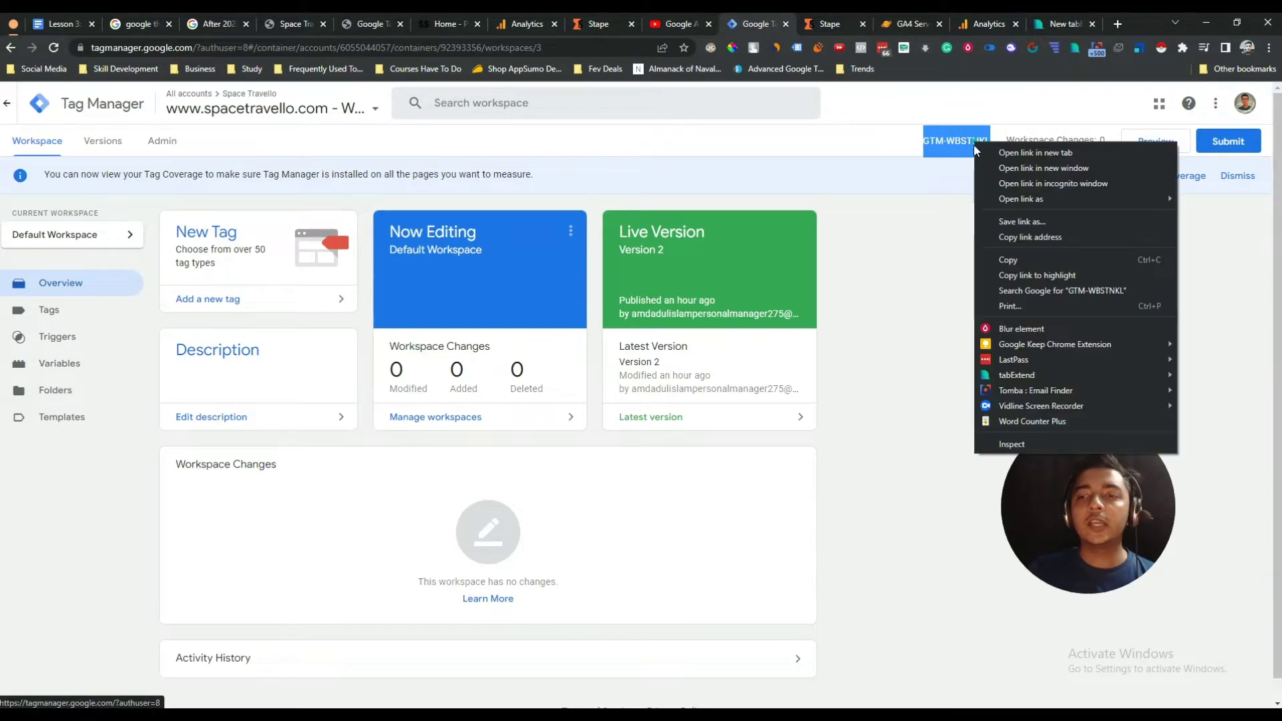
{"action": "left_click", "coordinate": [1001, 259]}
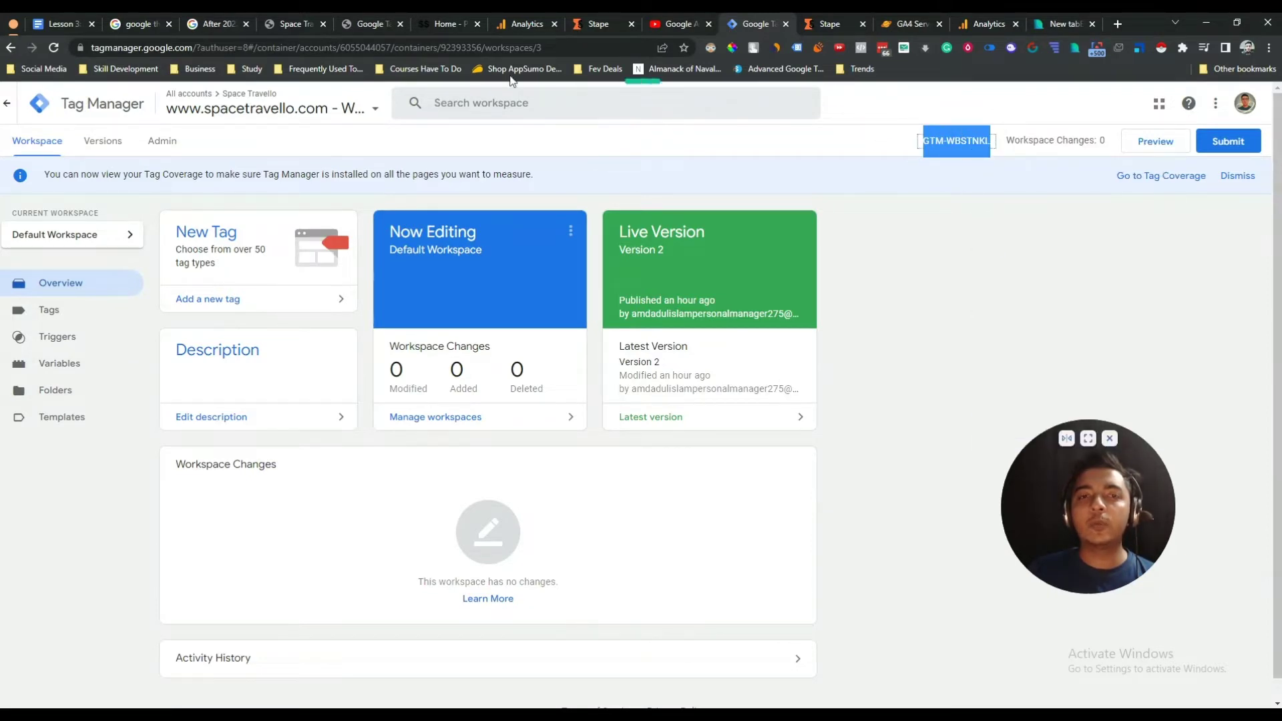
- Enter GTM-WBSTNKL as the Google Tag Manager ID in the GTM4WP options and save the changes
{"action": "left_click", "coordinate": [365, 23]}
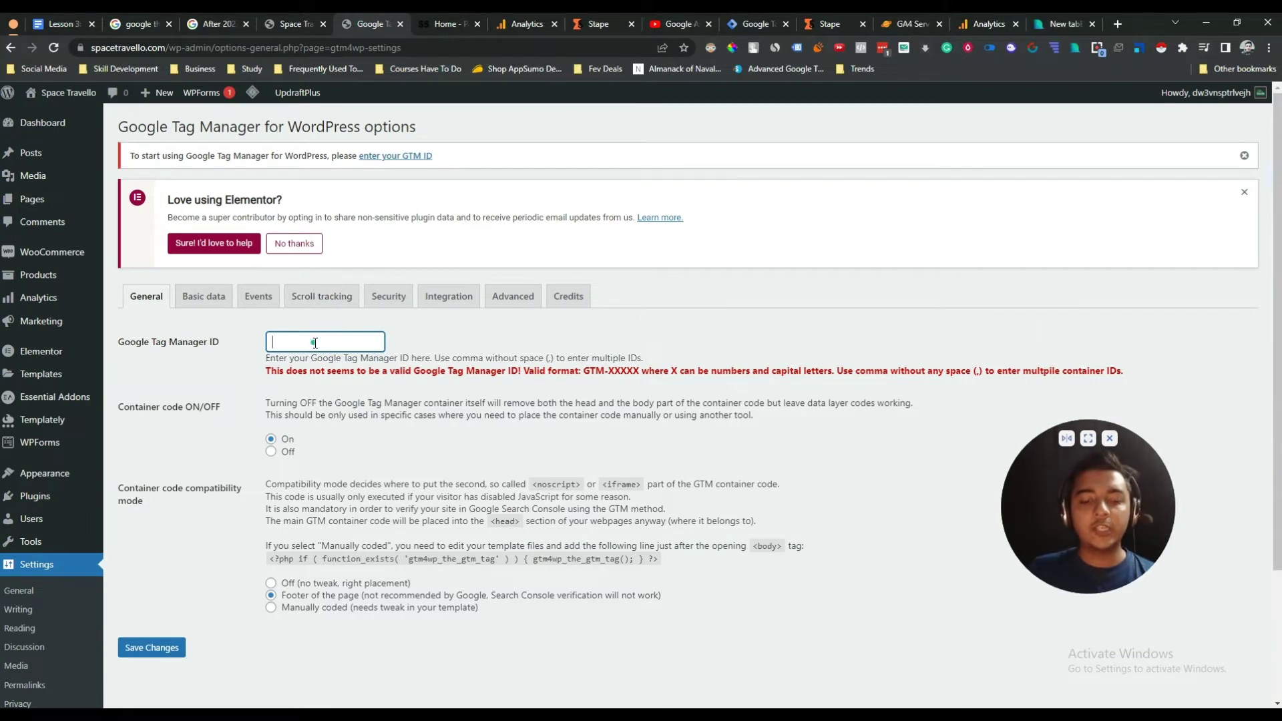
{"action": "key", "text": "ctrl+v"}
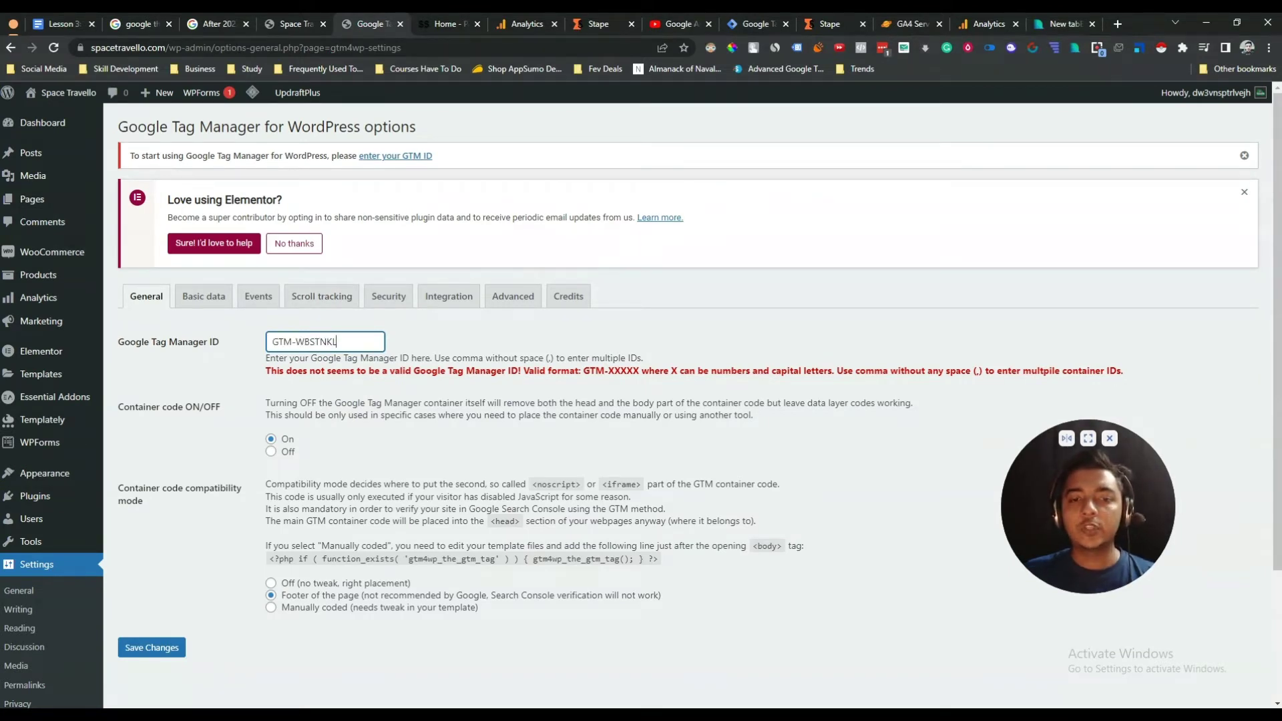
{"action": "left_click_drag", "start_coordinate": [132, 408], "coordinate": [191, 410]}
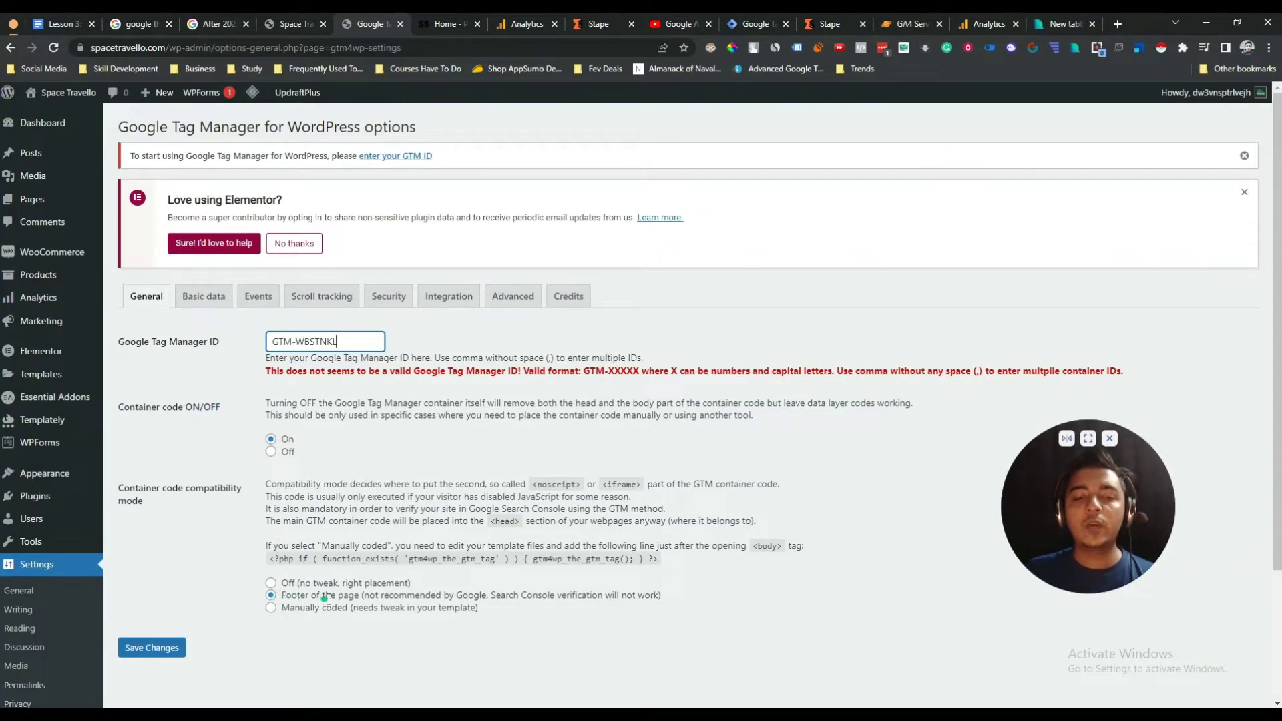
{"action": "left_click", "coordinate": [151, 648]}
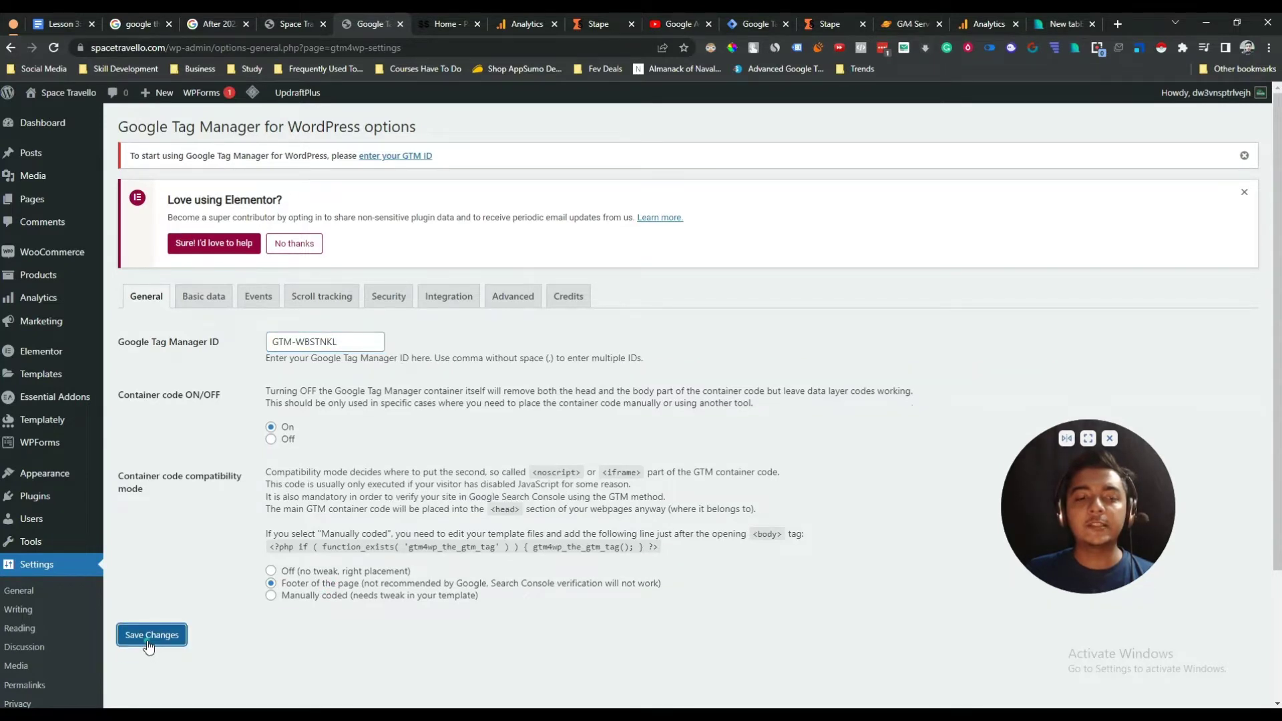
{"action": "left_click", "coordinate": [148, 646]}
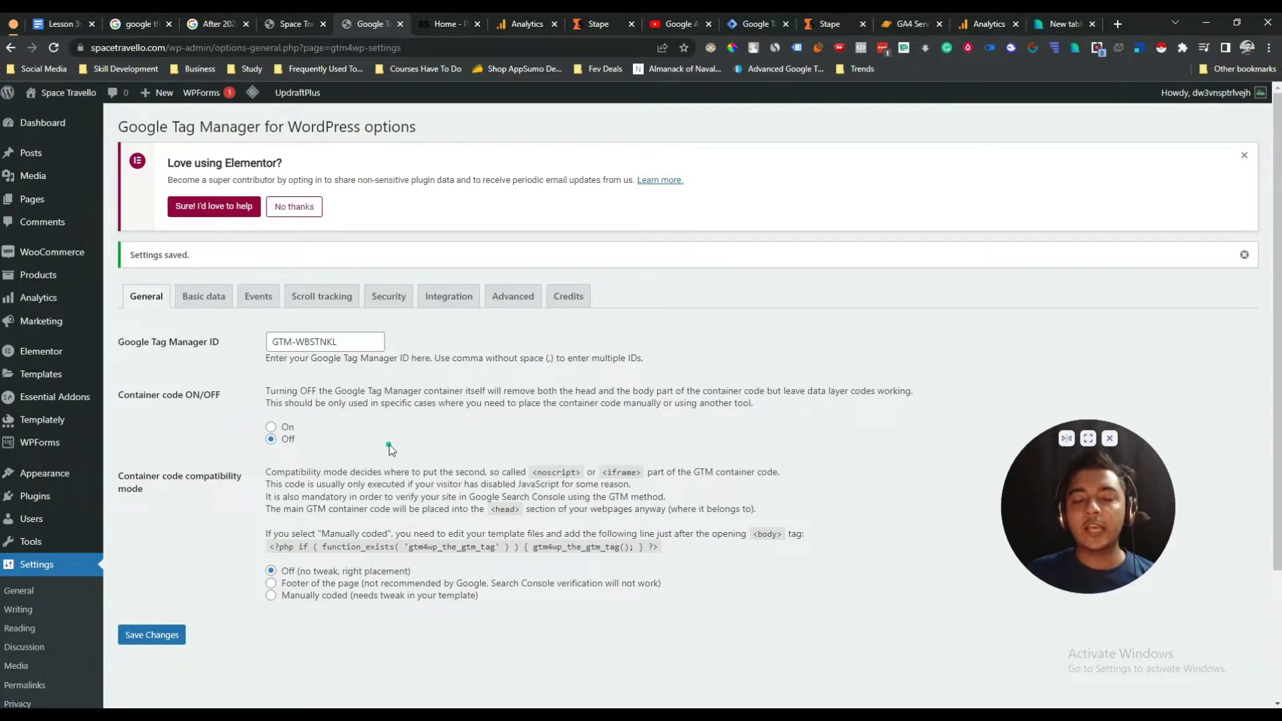
- Reload the Space Travello homepage and enable Tag Assistant Legacy for that browser tab
{"action": "left_click", "coordinate": [304, 23]}
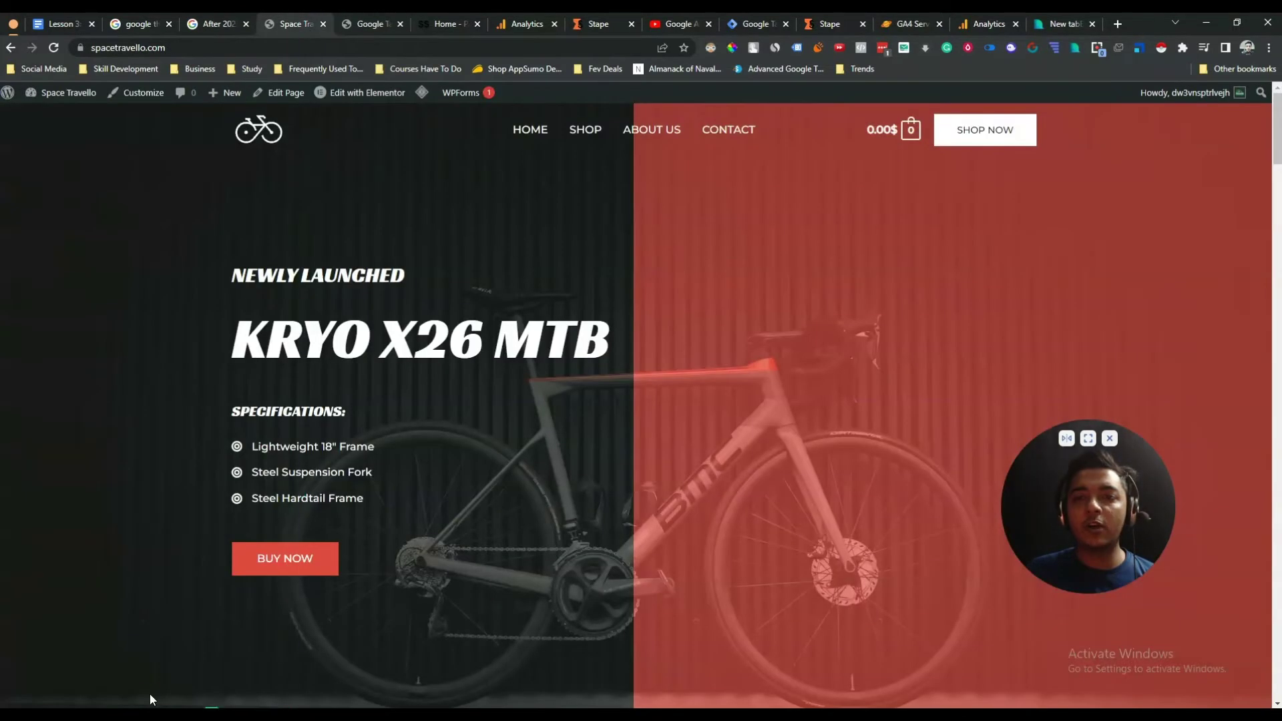
{"action": "left_click", "coordinate": [53, 47]}
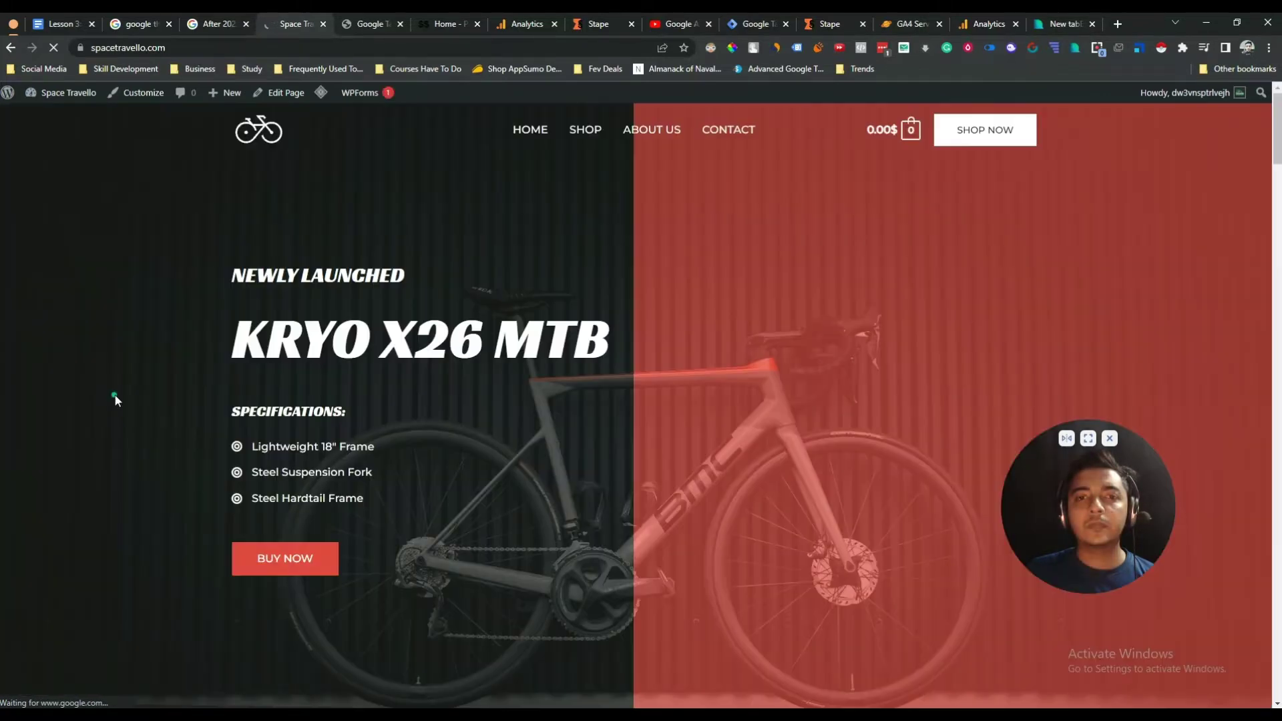
{"action": "left_click", "coordinate": [797, 48]}
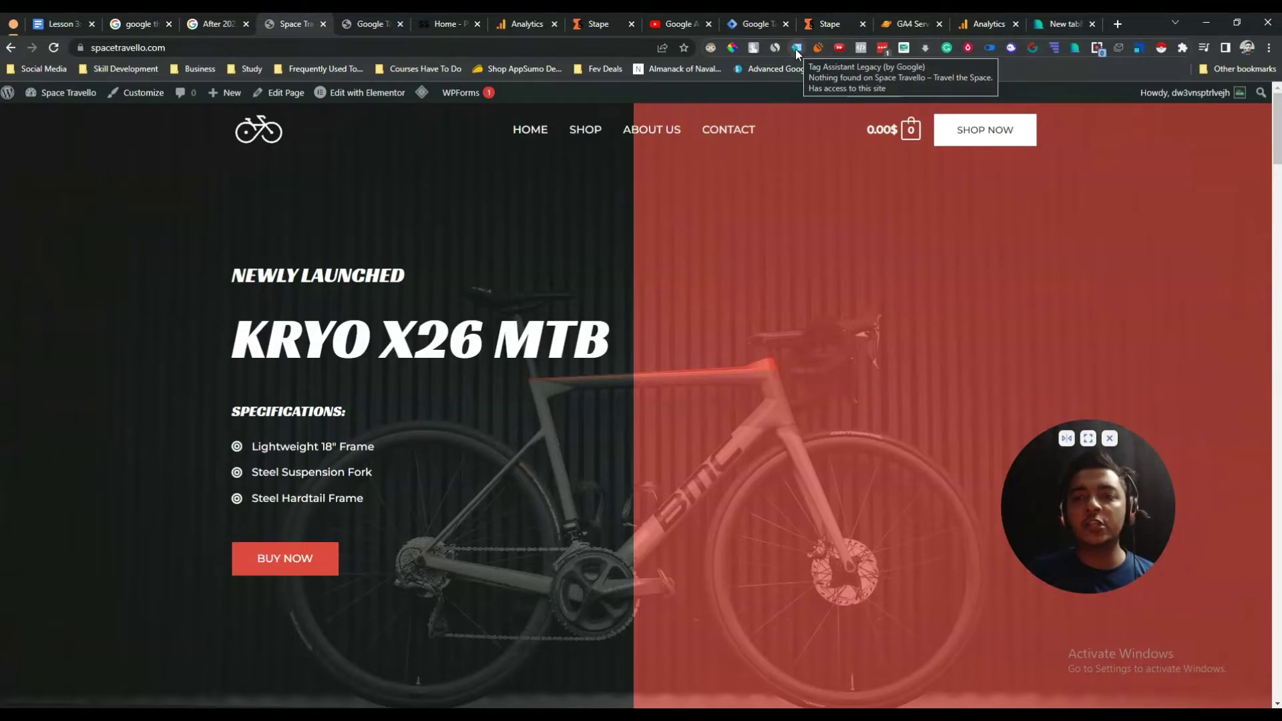
{"action": "left_click", "coordinate": [795, 50]}
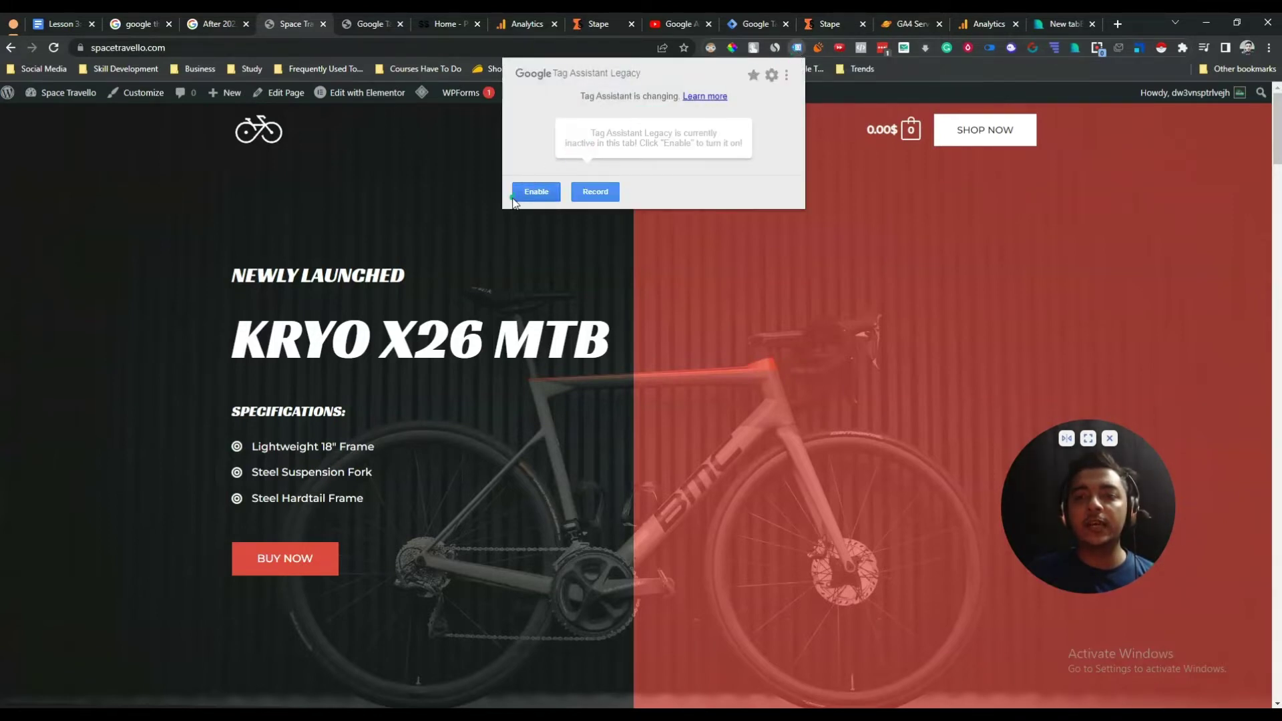
{"action": "left_click", "coordinate": [537, 192]}
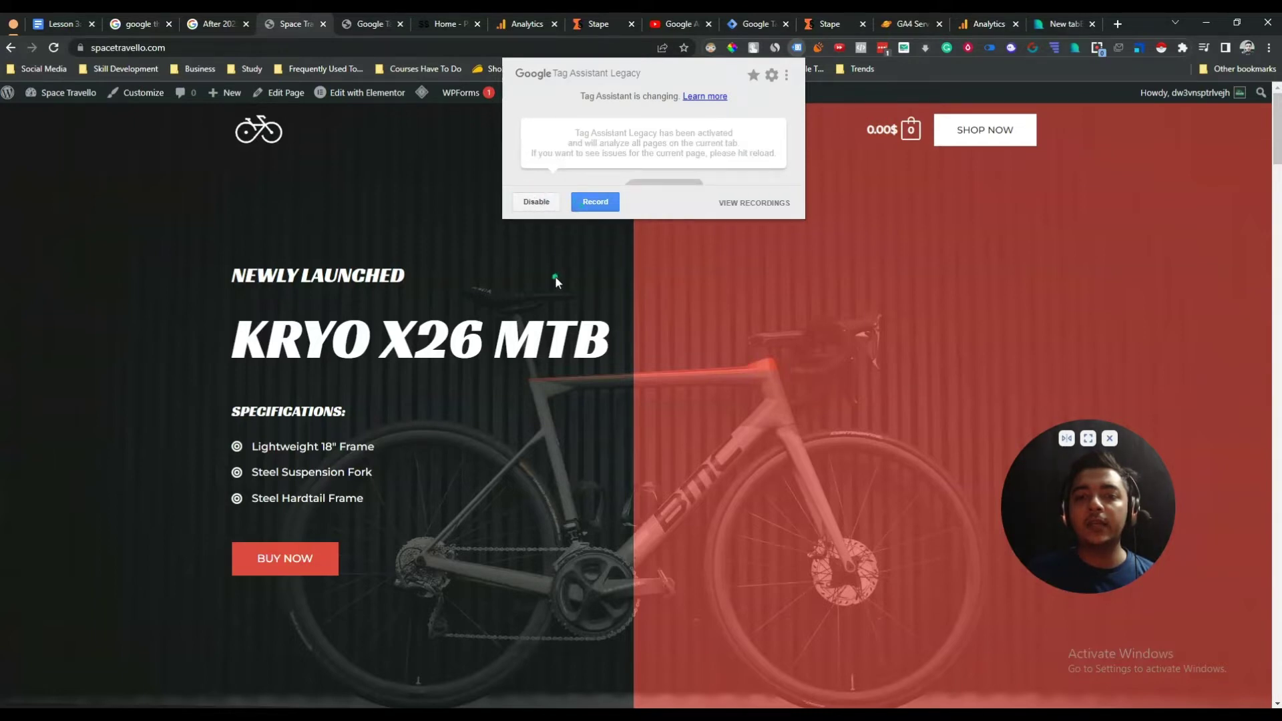
{"action": "left_click", "coordinate": [555, 276]}
- Reload the homepage and check the result of the Tag Assistant Legacy tag analysis
{"action": "left_click", "coordinate": [51, 50]}
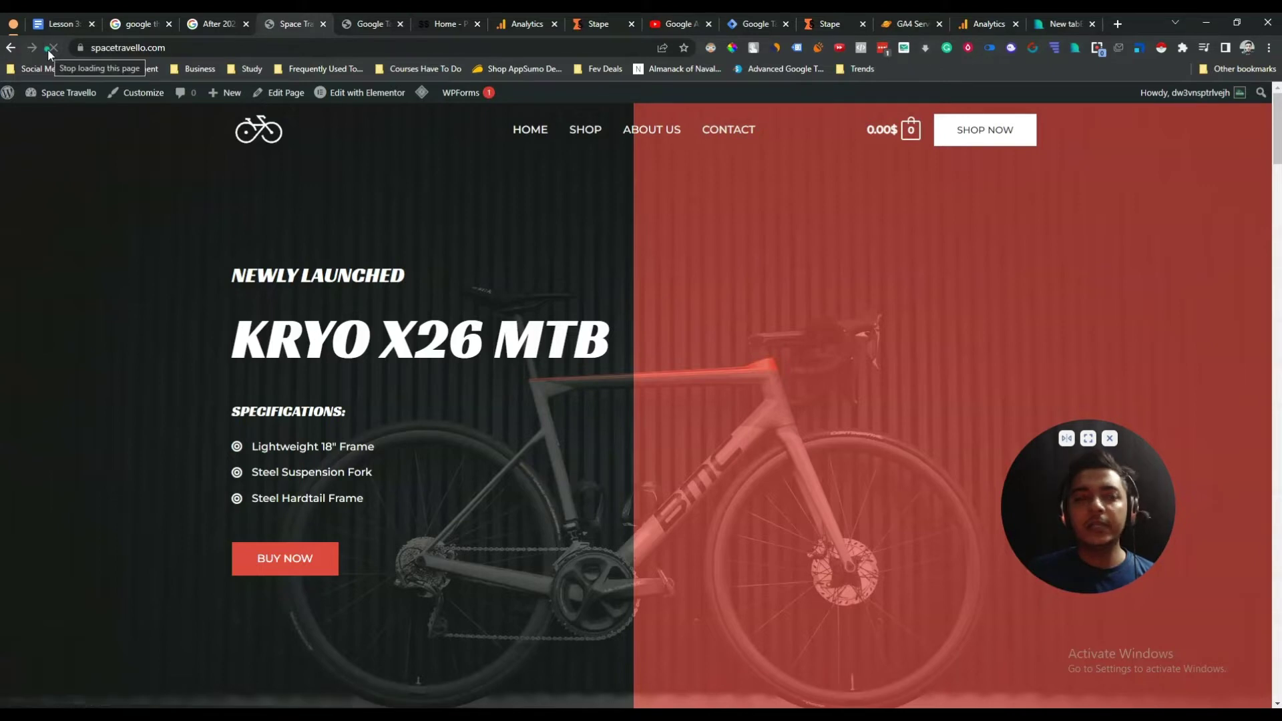
{"action": "left_click", "coordinate": [47, 49]}
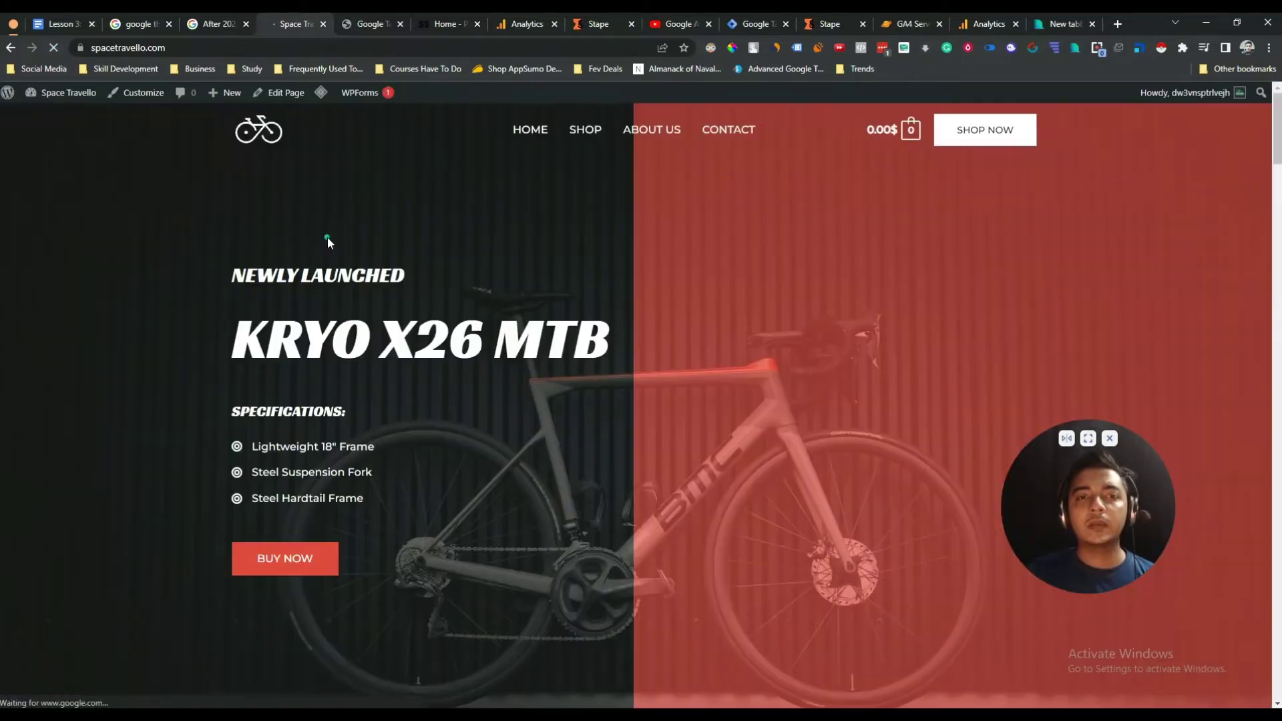
{"action": "left_click", "coordinate": [799, 46]}
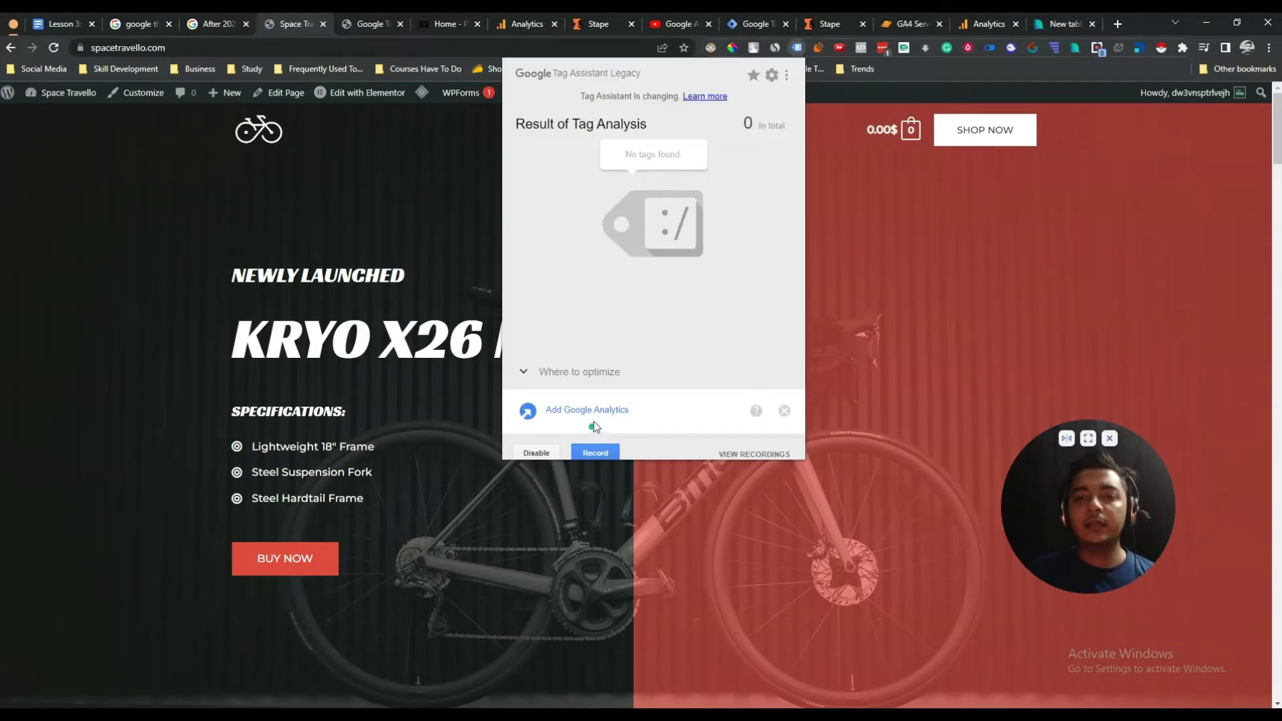
{"action": "left_click_drag", "start_coordinate": [627, 158], "coordinate": [688, 161]}
{"action": "left_click", "coordinate": [686, 163]}
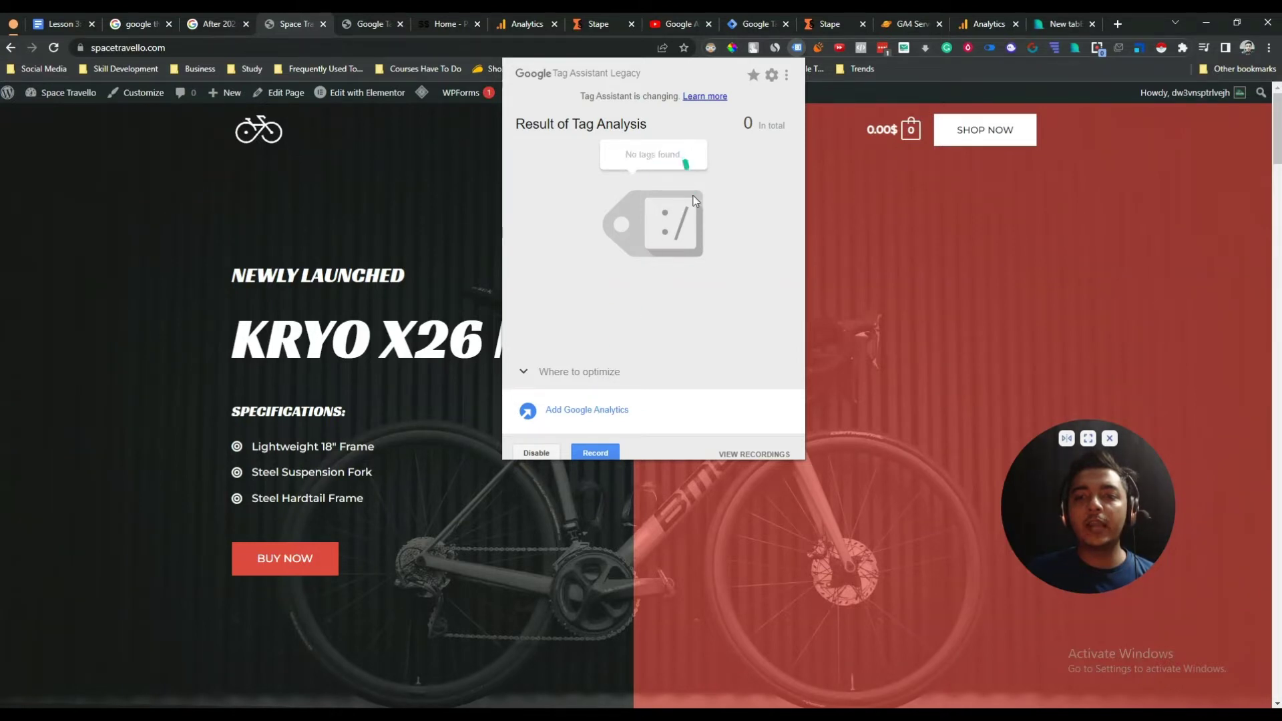
- Save the GTM4WP options again and recheck the homepage's tag analysis in Tag Assistant Legacy
{"action": "left_click", "coordinate": [363, 31]}
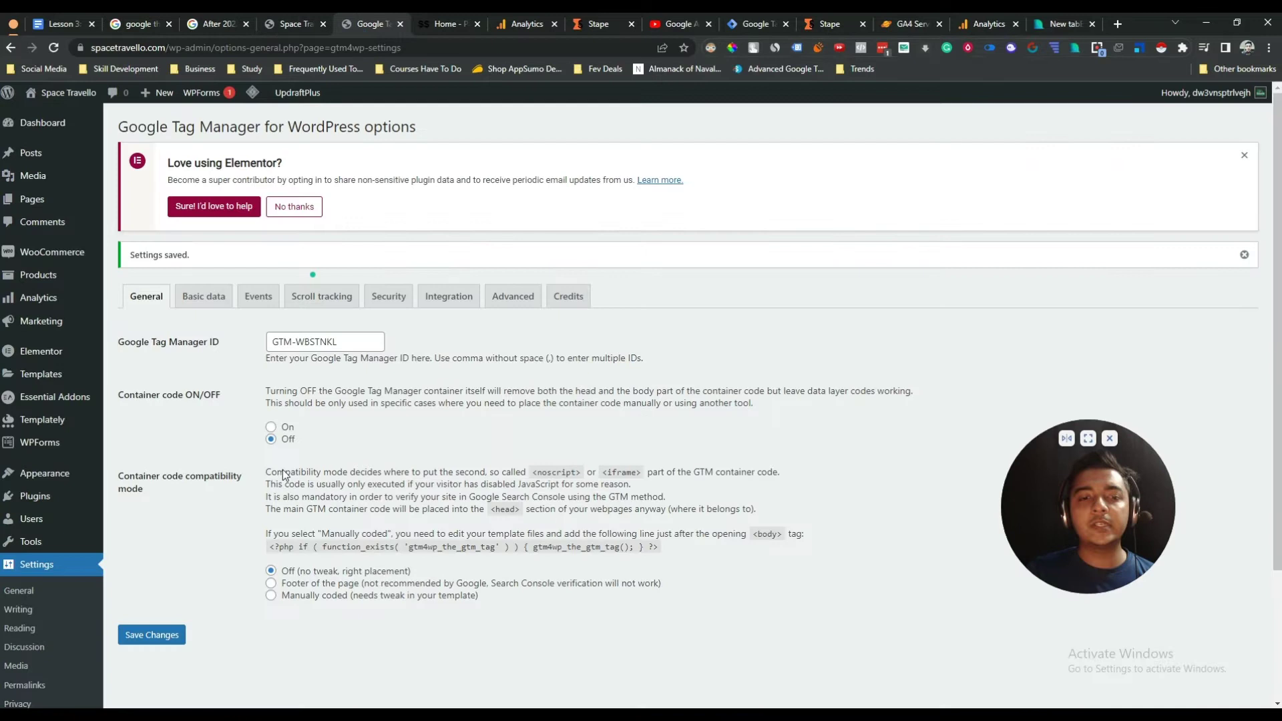
{"action": "left_click", "coordinate": [140, 645]}
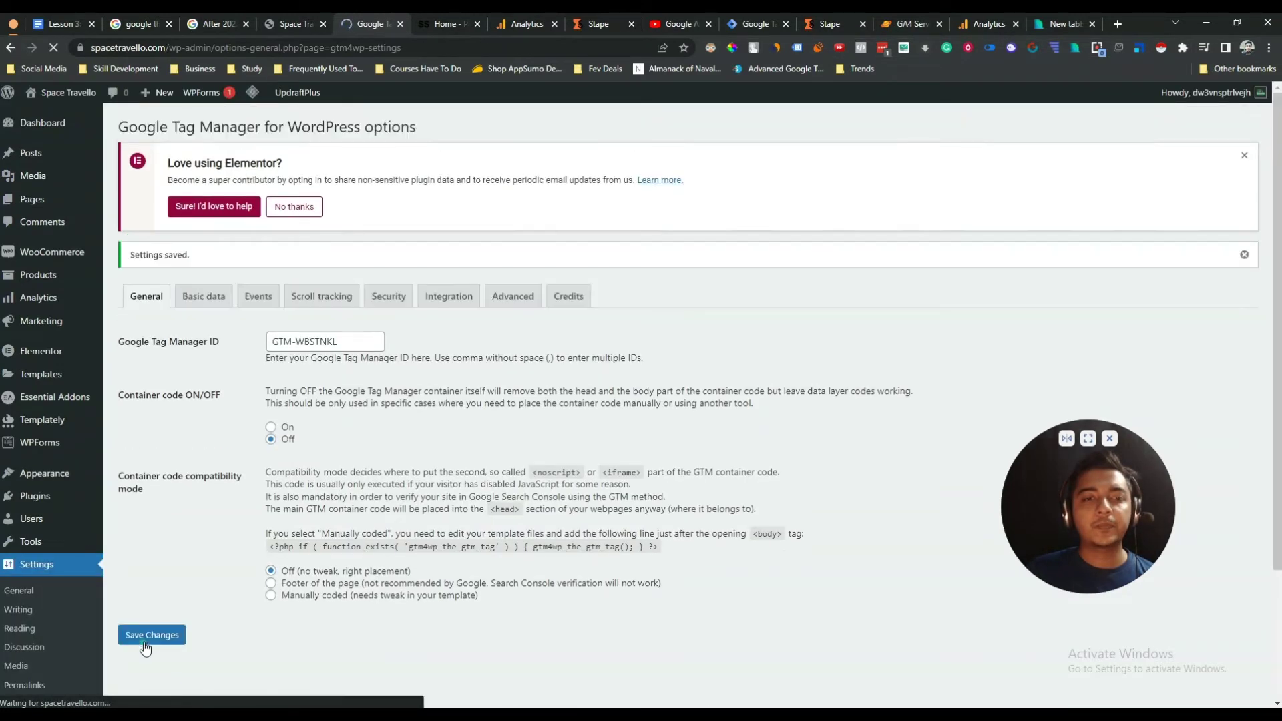
{"action": "left_click", "coordinate": [294, 29]}
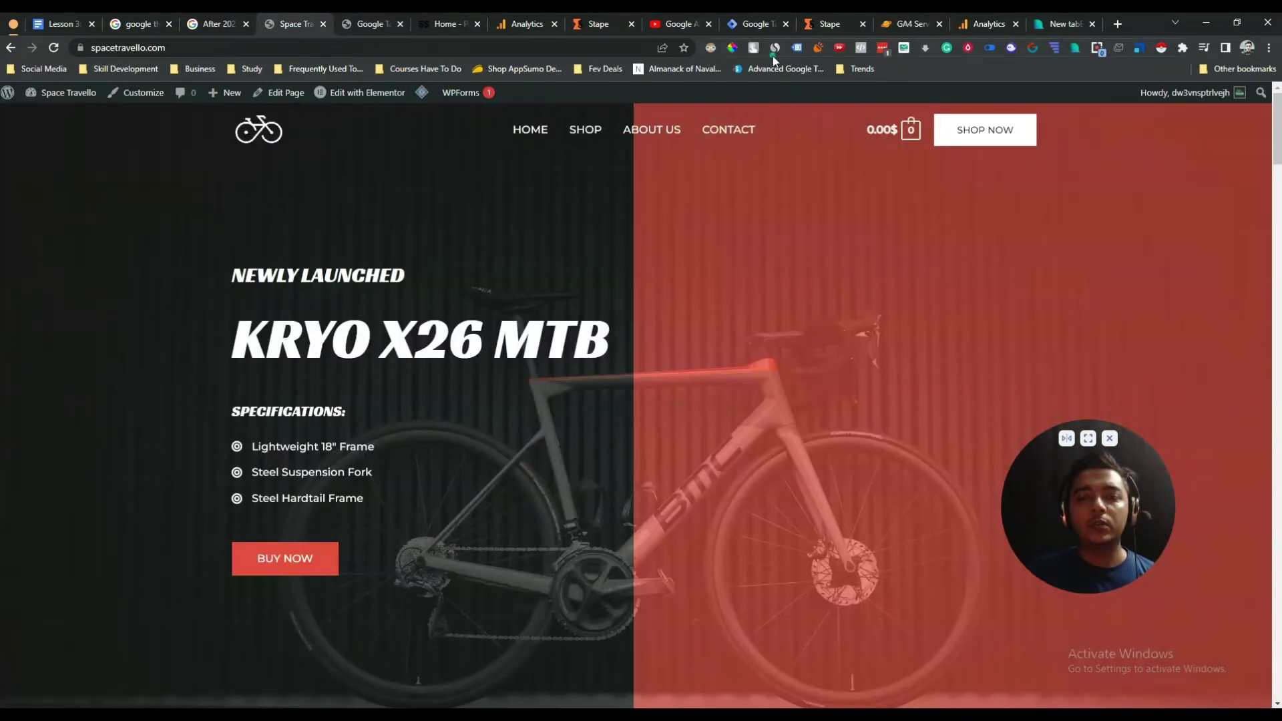
{"action": "left_click", "coordinate": [799, 50]}
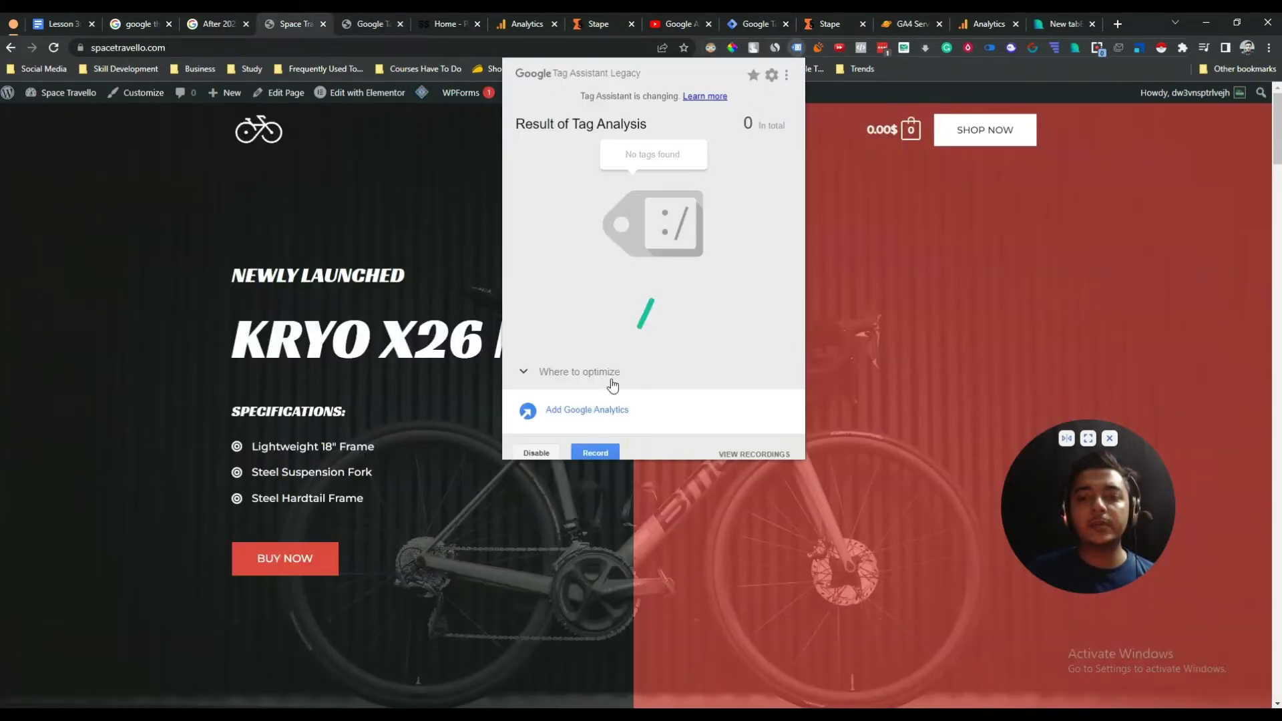
- Record the homepage's tags with Tag Assistant Legacy, following recording links across tabs, reload the page and check the analysis
{"action": "left_click", "coordinate": [595, 451]}
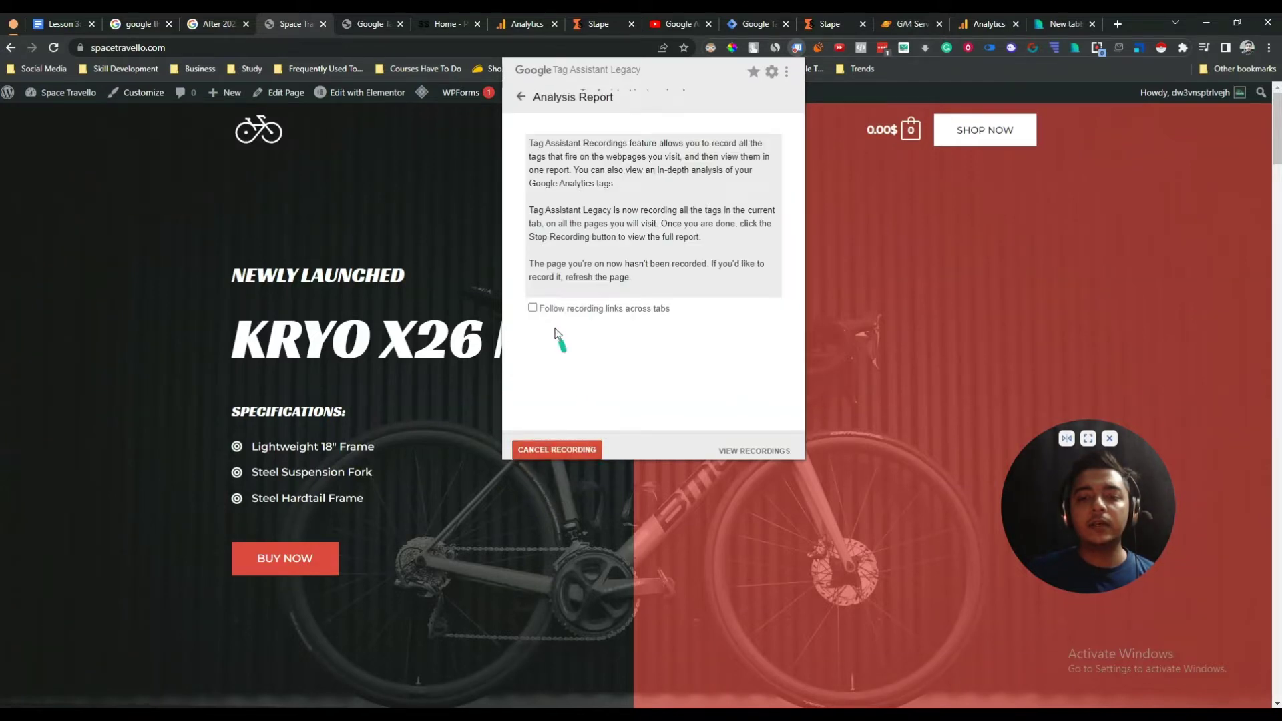
{"action": "left_click", "coordinate": [573, 448]}
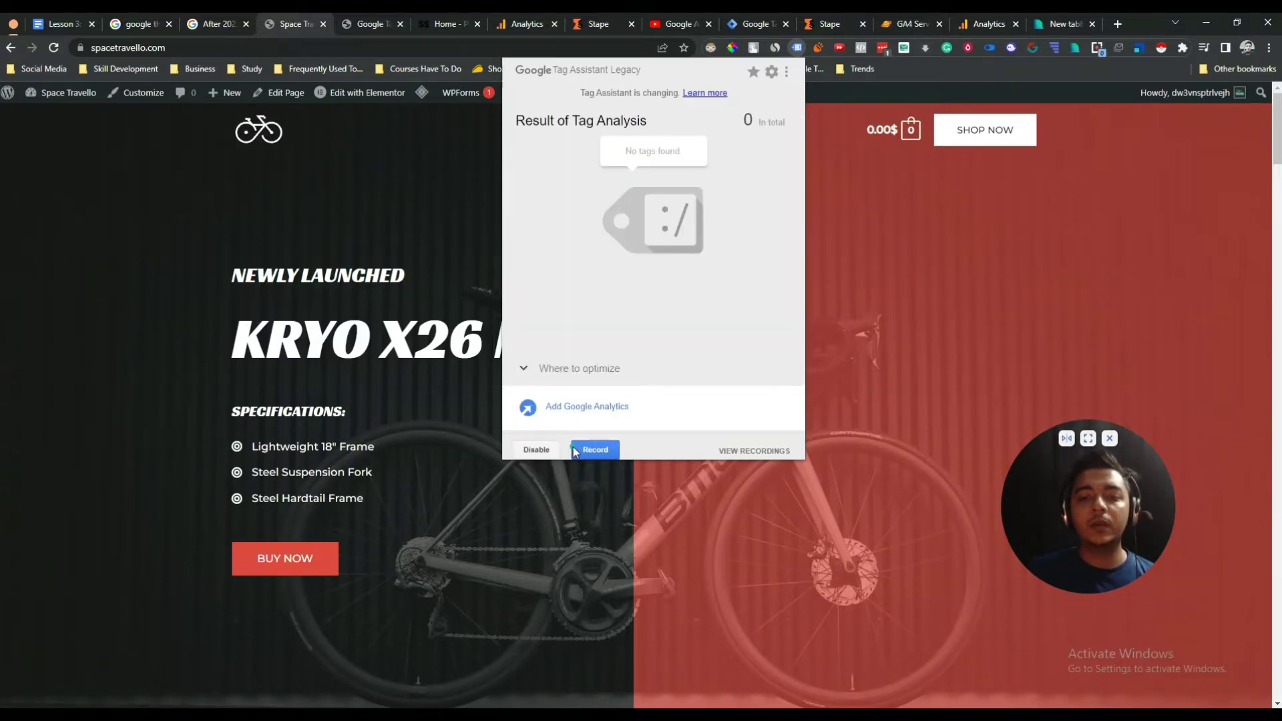
{"action": "left_click", "coordinate": [584, 452]}
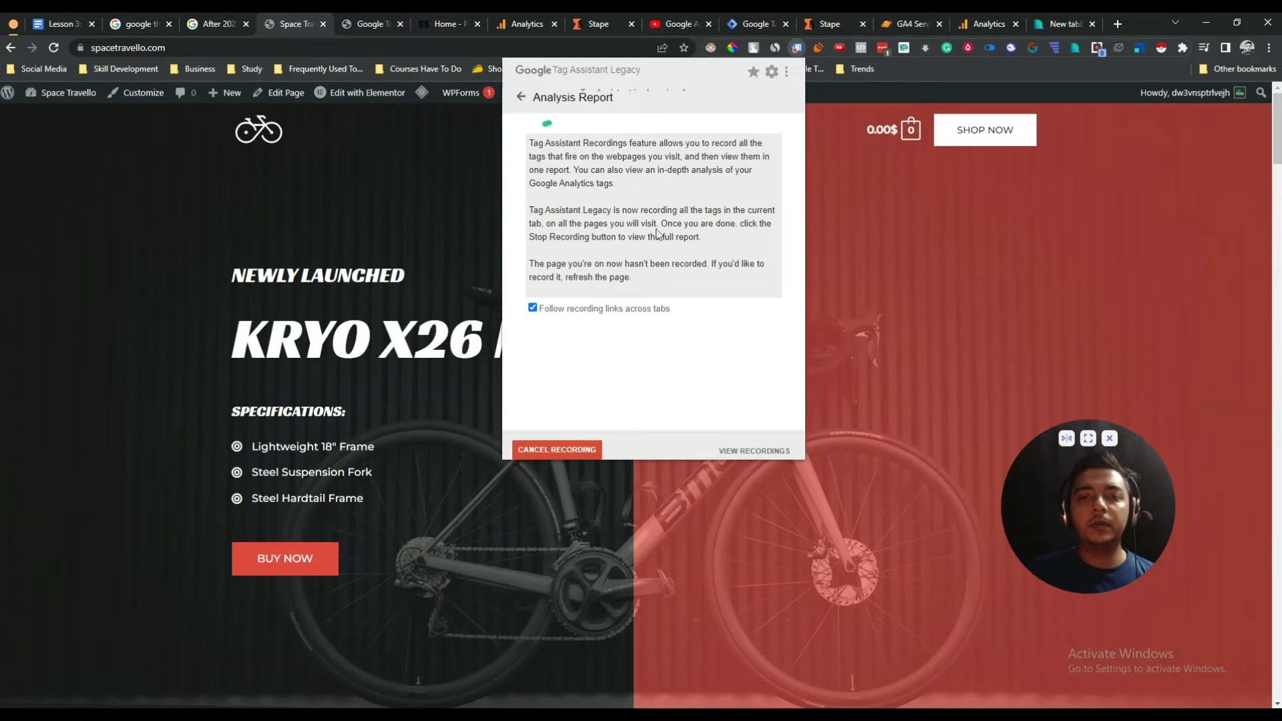
{"action": "left_click", "coordinate": [838, 205]}
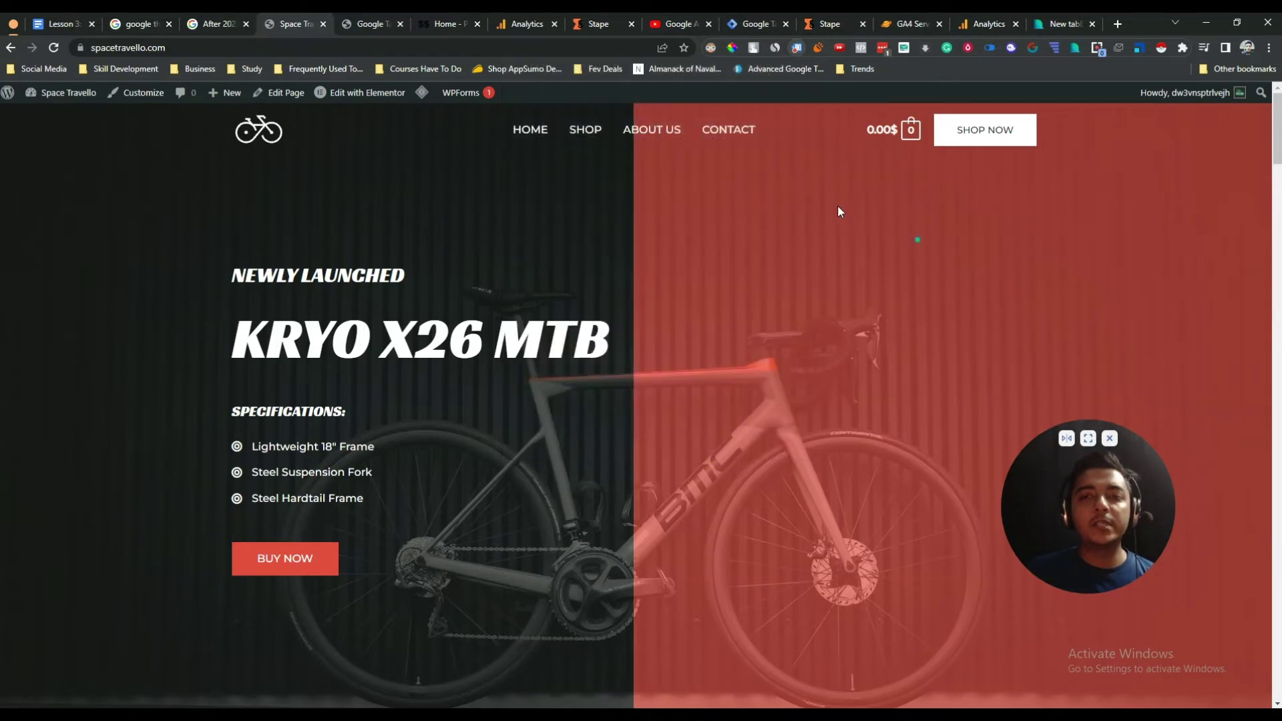
{"action": "left_click", "coordinate": [57, 54]}
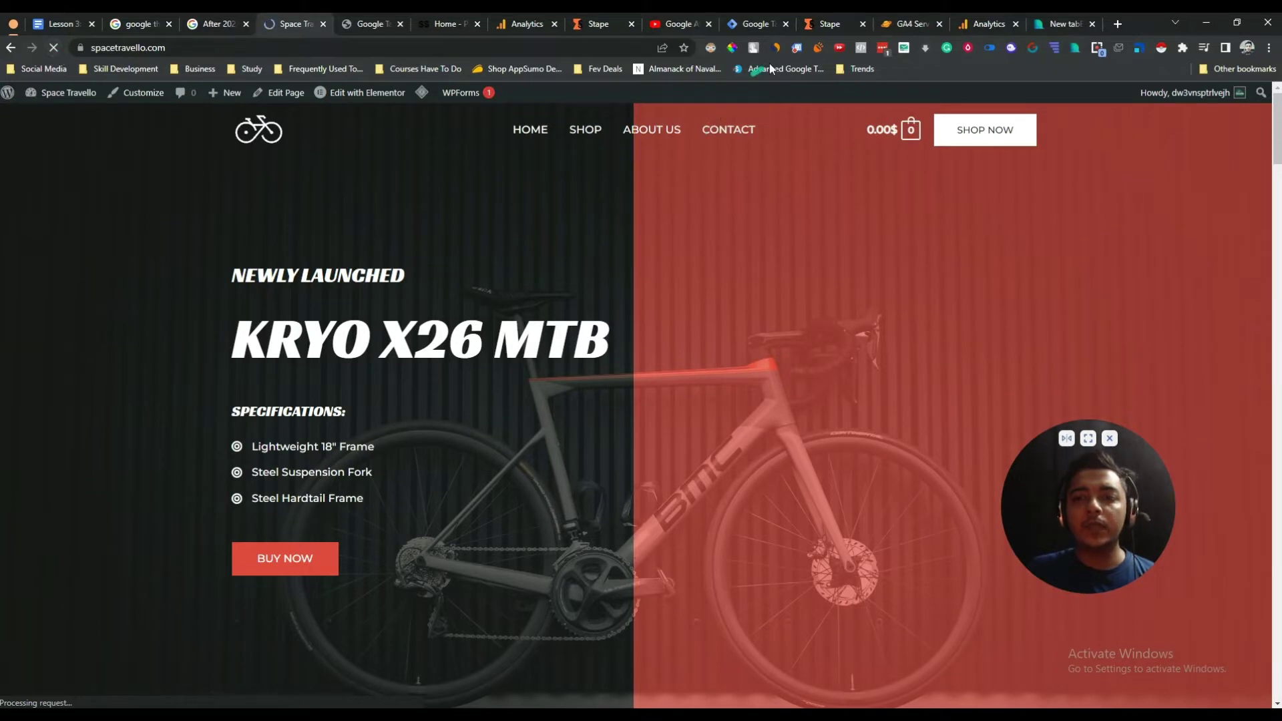
{"action": "left_click", "coordinate": [799, 50]}
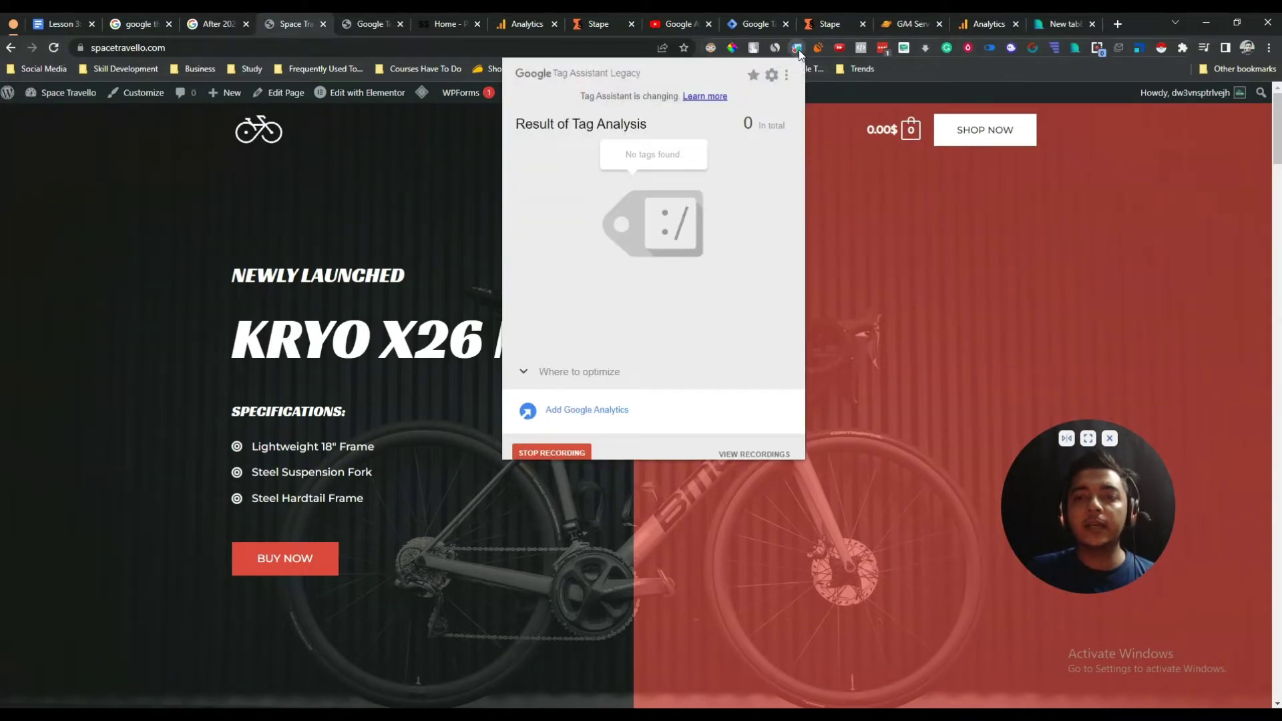
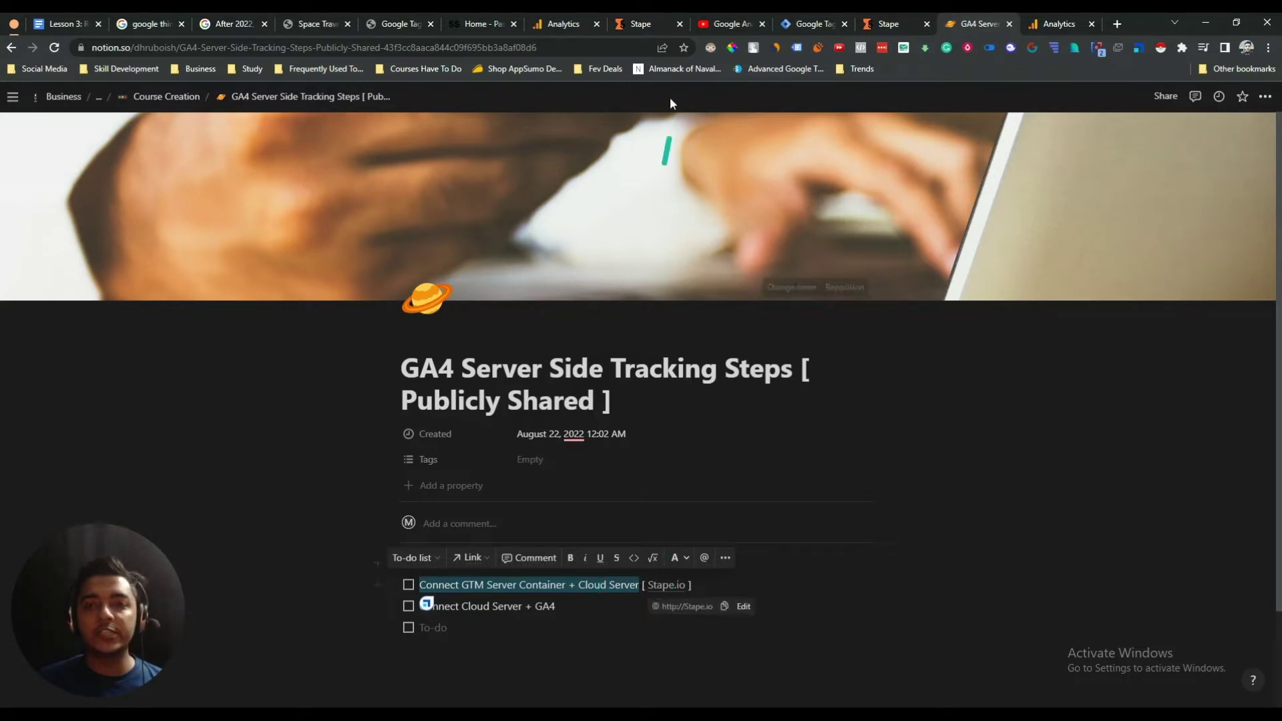
{"action": "left_click", "coordinate": [628, 13]}
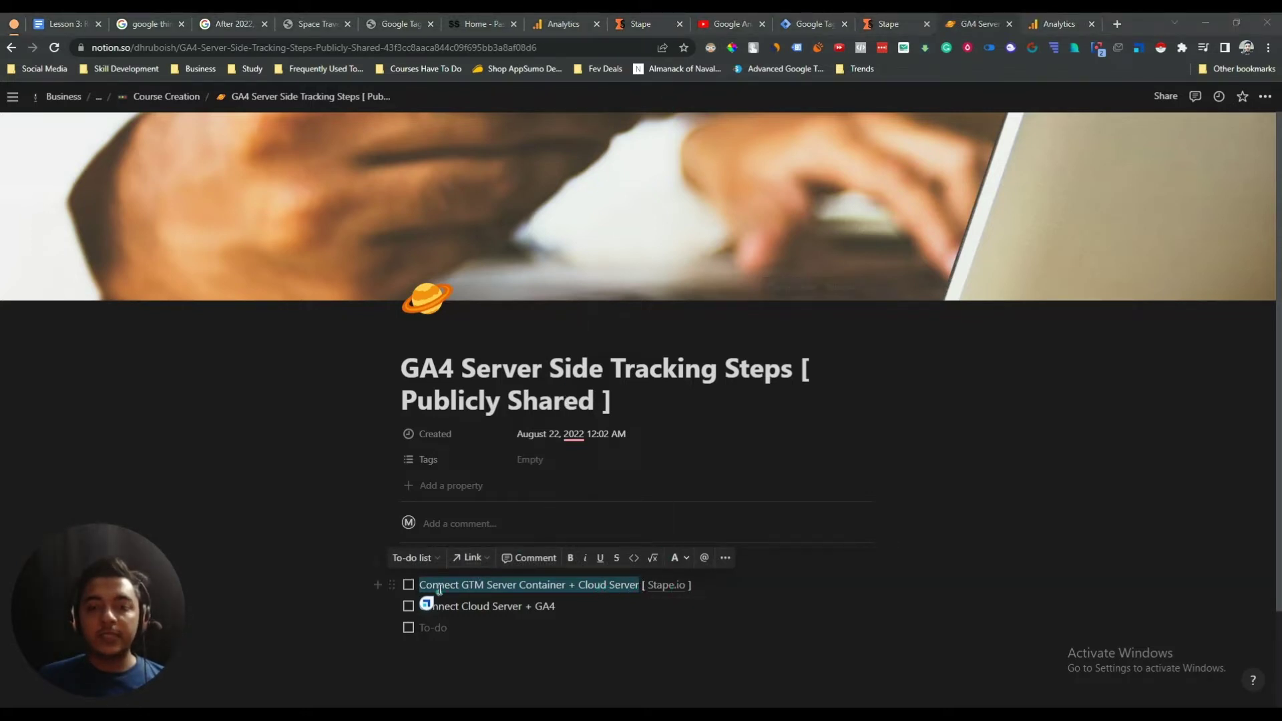
{"action": "left_click", "coordinate": [464, 585]}
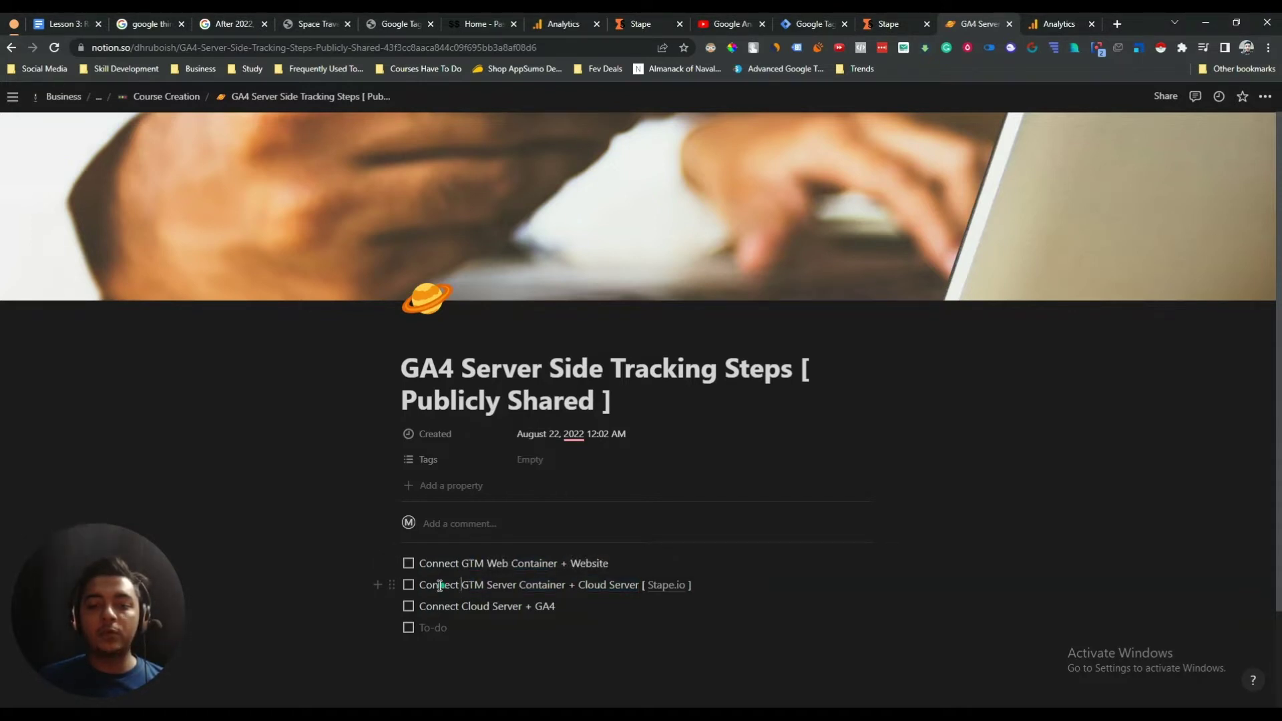
{"action": "double_click", "coordinate": [490, 586]}
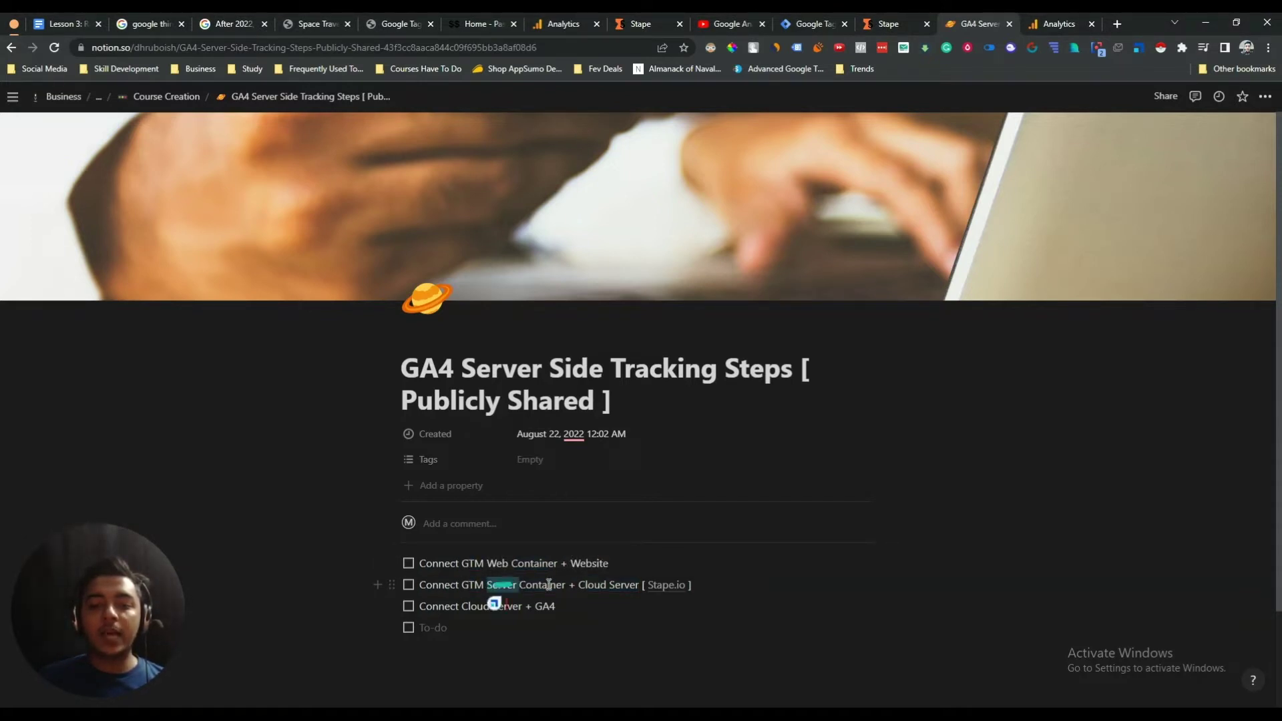
- Mark the "Connect GTM Web Container + Website" to-do as done in the tracking steps checklist
{"action": "key", "text": "ctrl+shift+Right"}
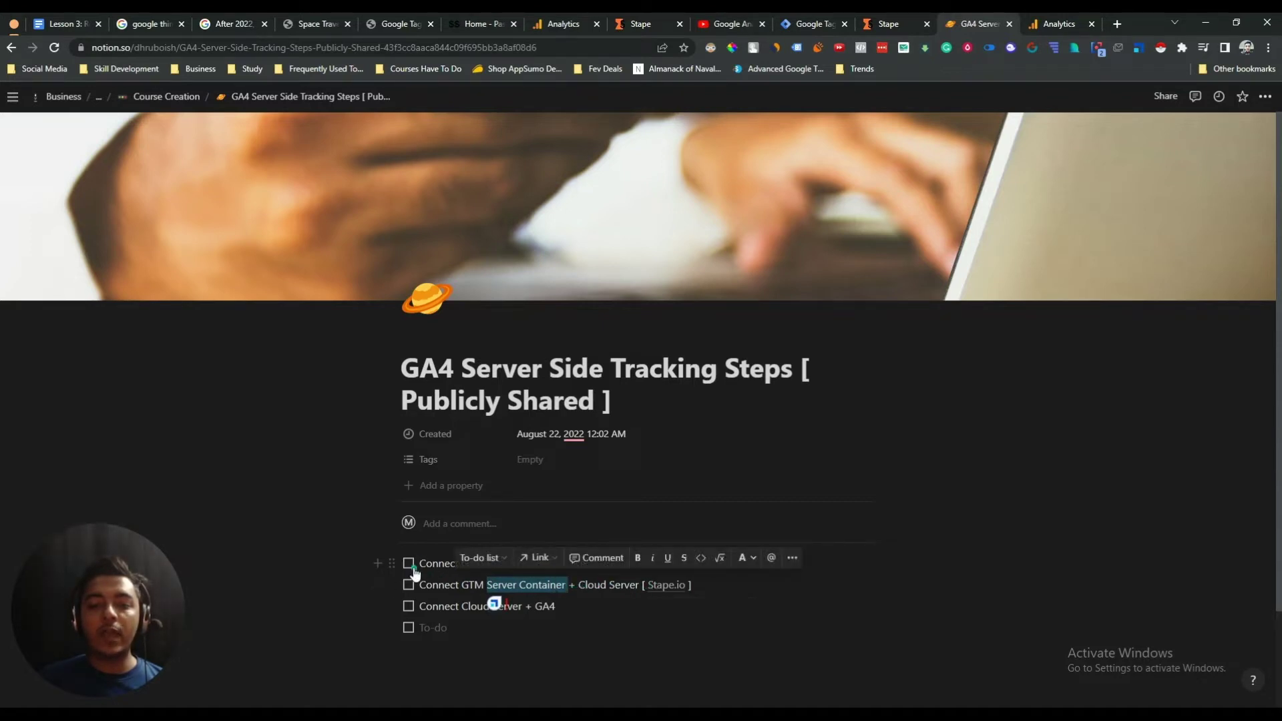
{"action": "left_click", "coordinate": [440, 582]}
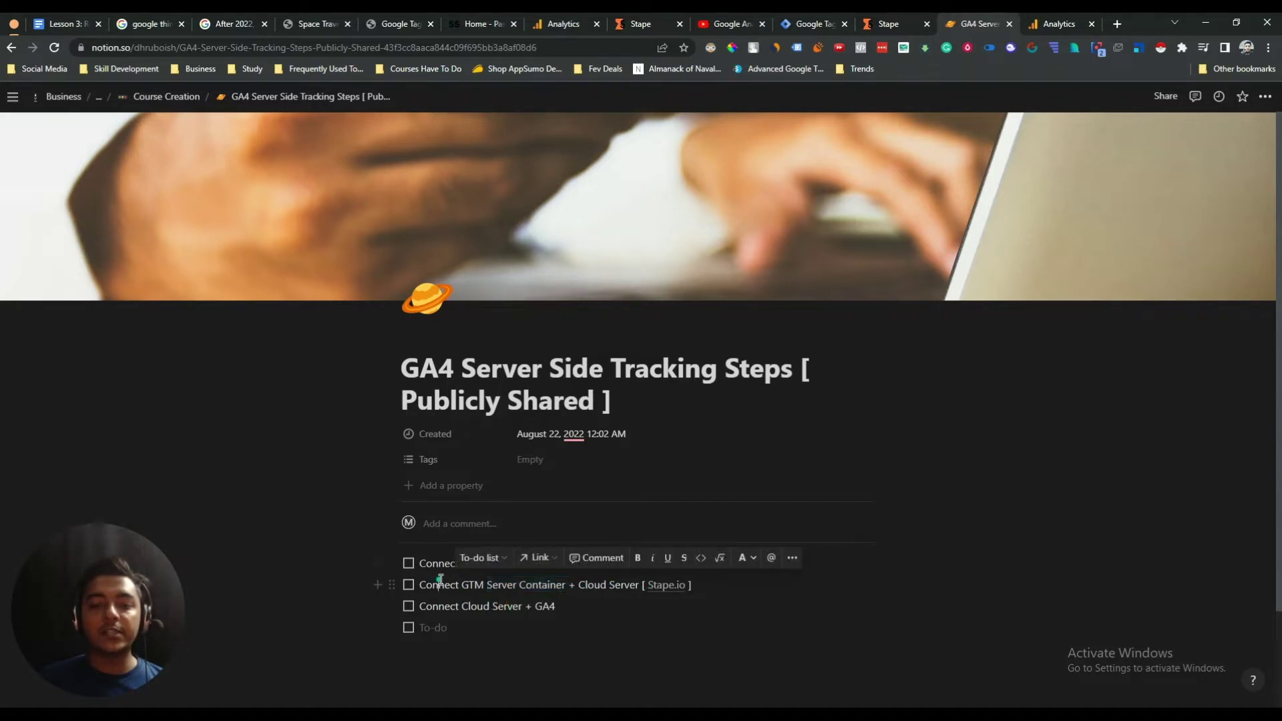
{"action": "left_click", "coordinate": [410, 565]}
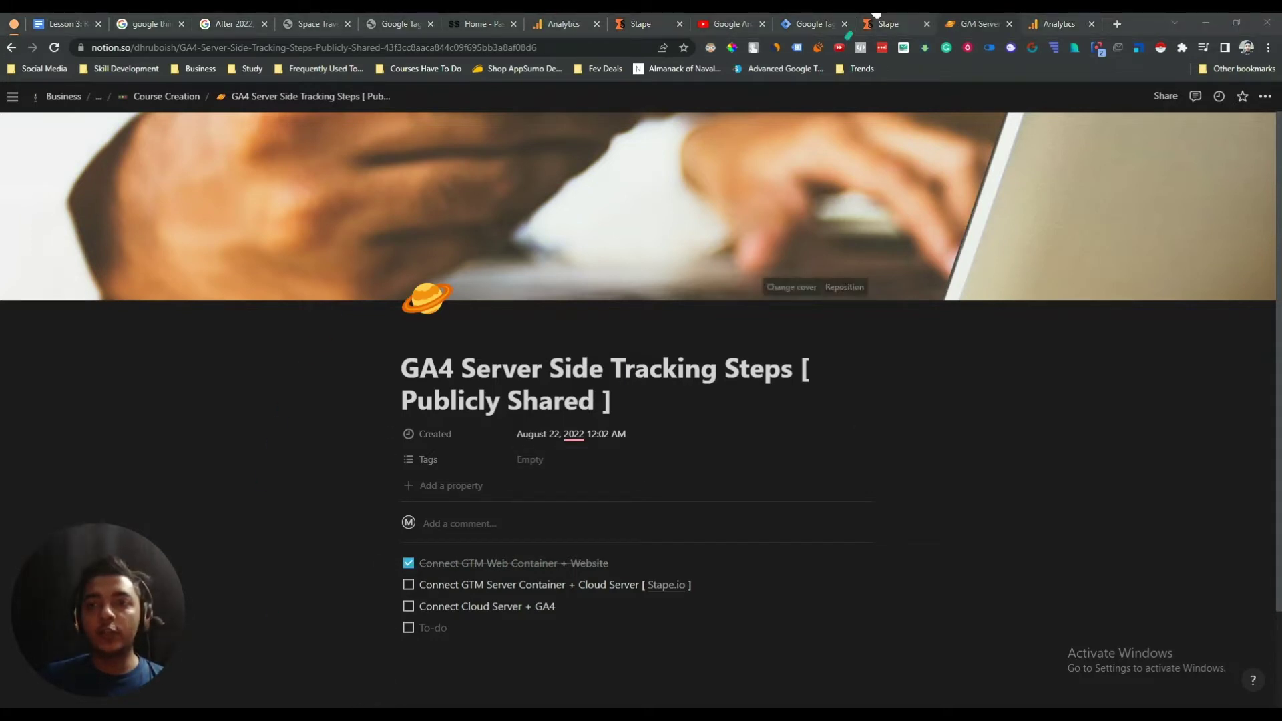
- Switch to Stape and start a new sGTM container named Space Travello
{"action": "left_click", "coordinate": [888, 26]}
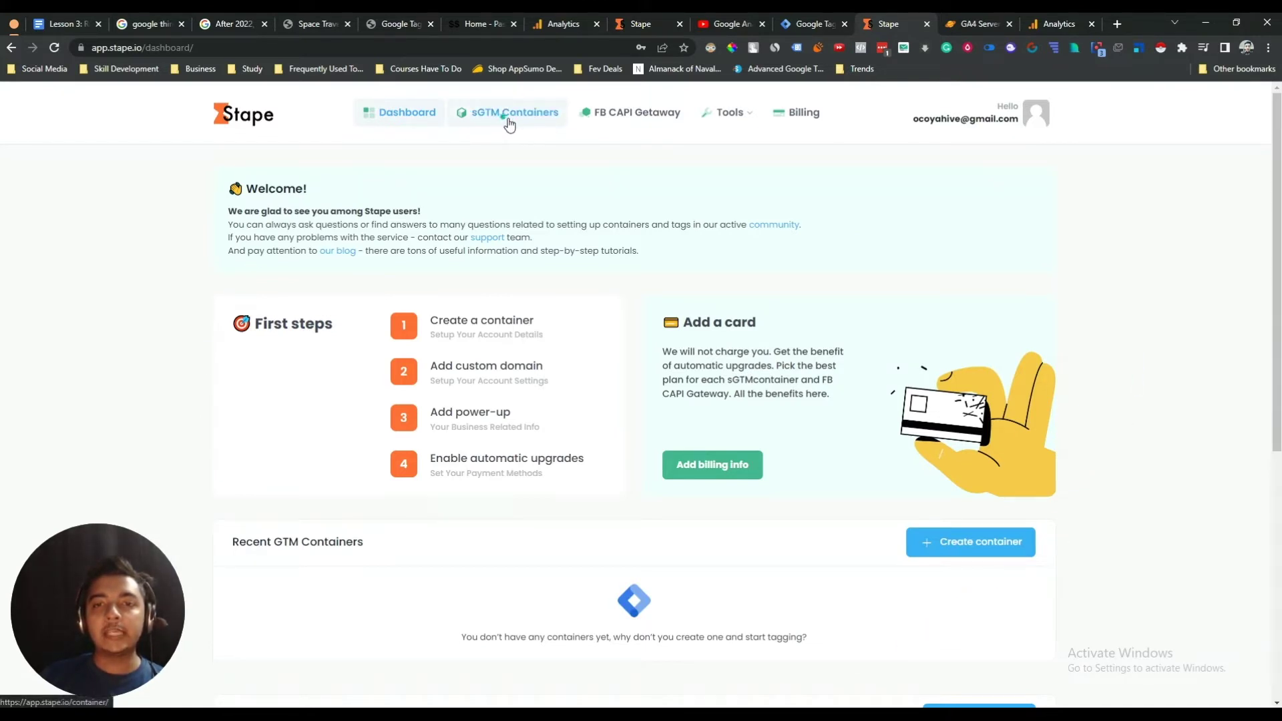
{"action": "left_click", "coordinate": [532, 122]}
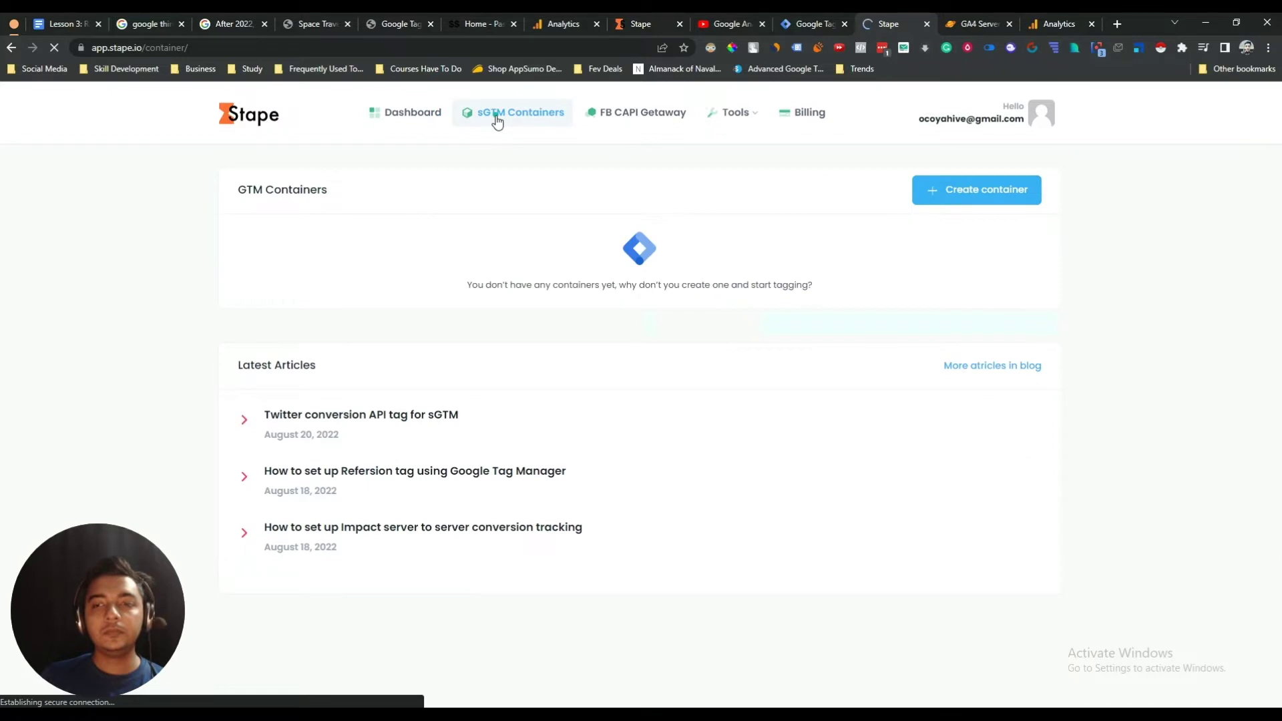
{"action": "left_click", "coordinate": [979, 193]}
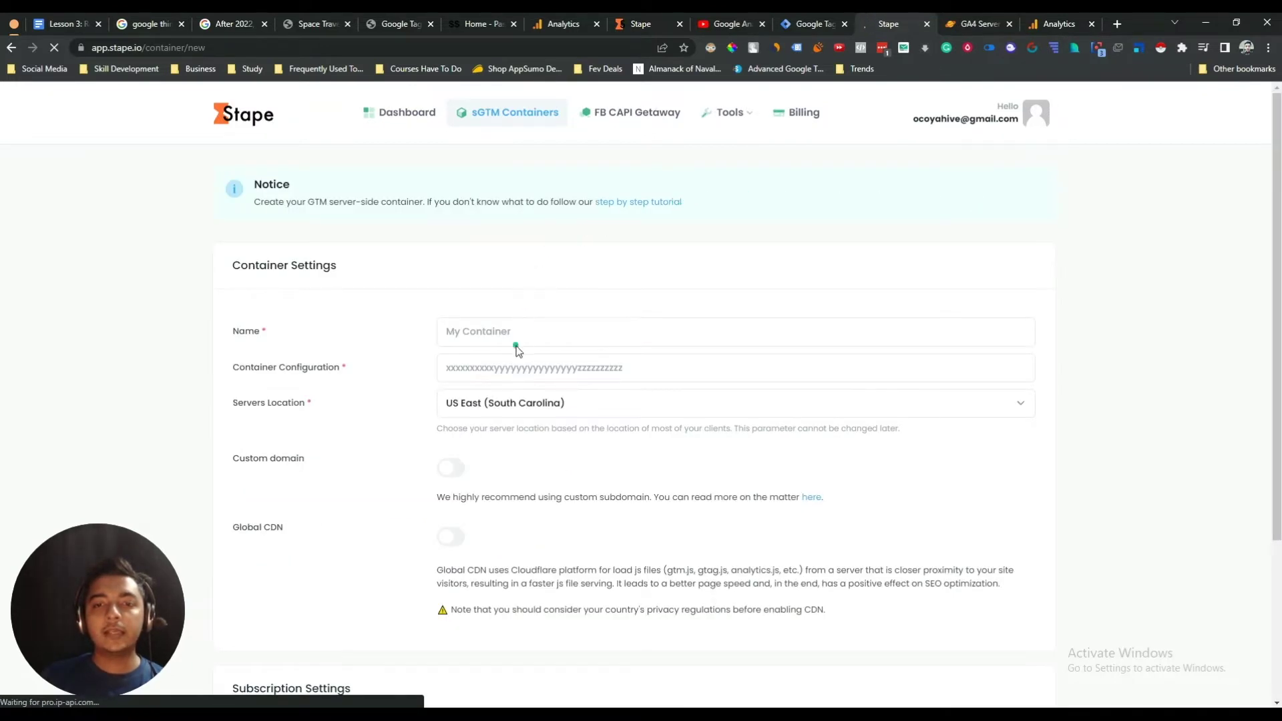
{"action": "left_click", "coordinate": [518, 337]}
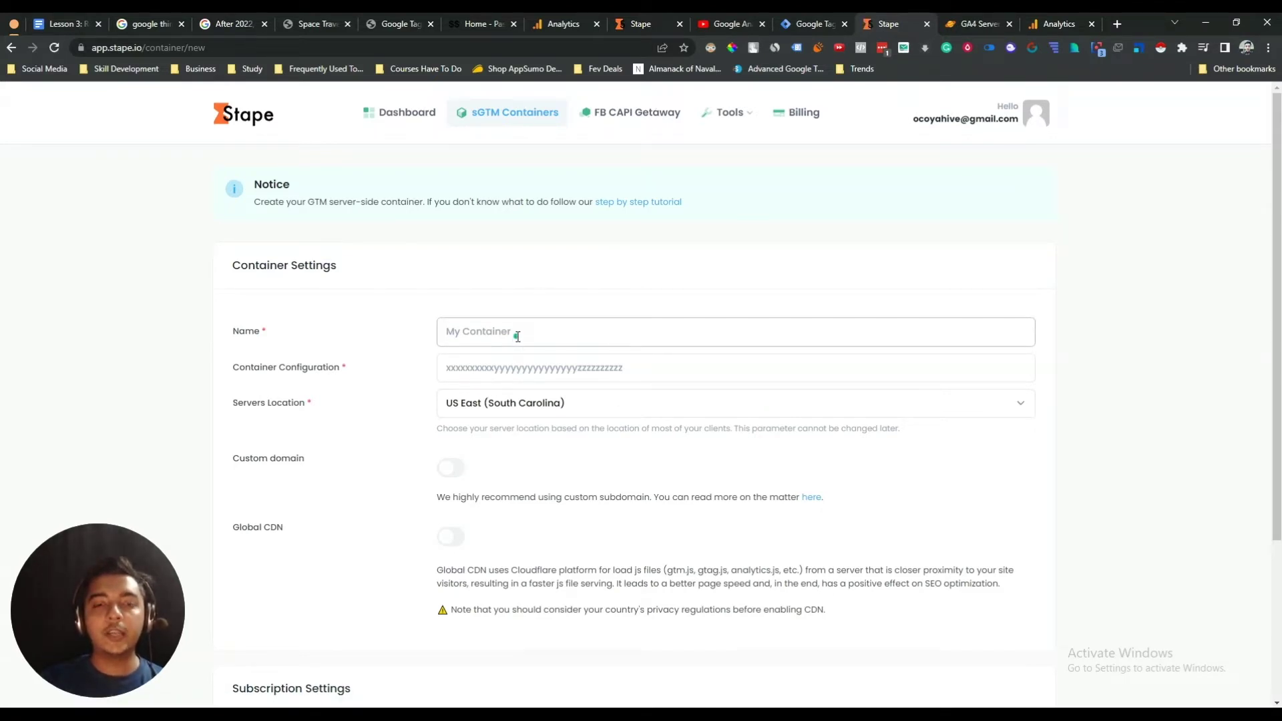
{"action": "type", "text": "Space Travello"}
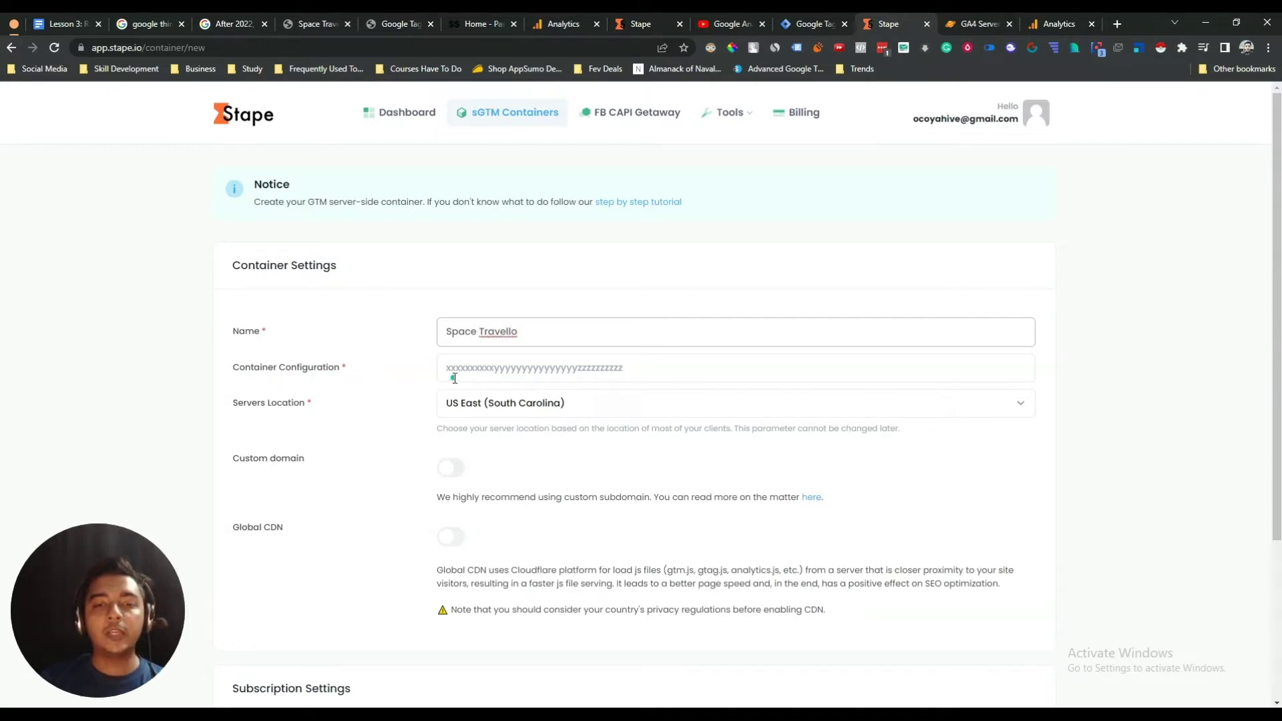
- Copy the container configuration string from the Notepad note and paste it into the new container's Container Configuration field
{"action": "left_click", "coordinate": [505, 380]}
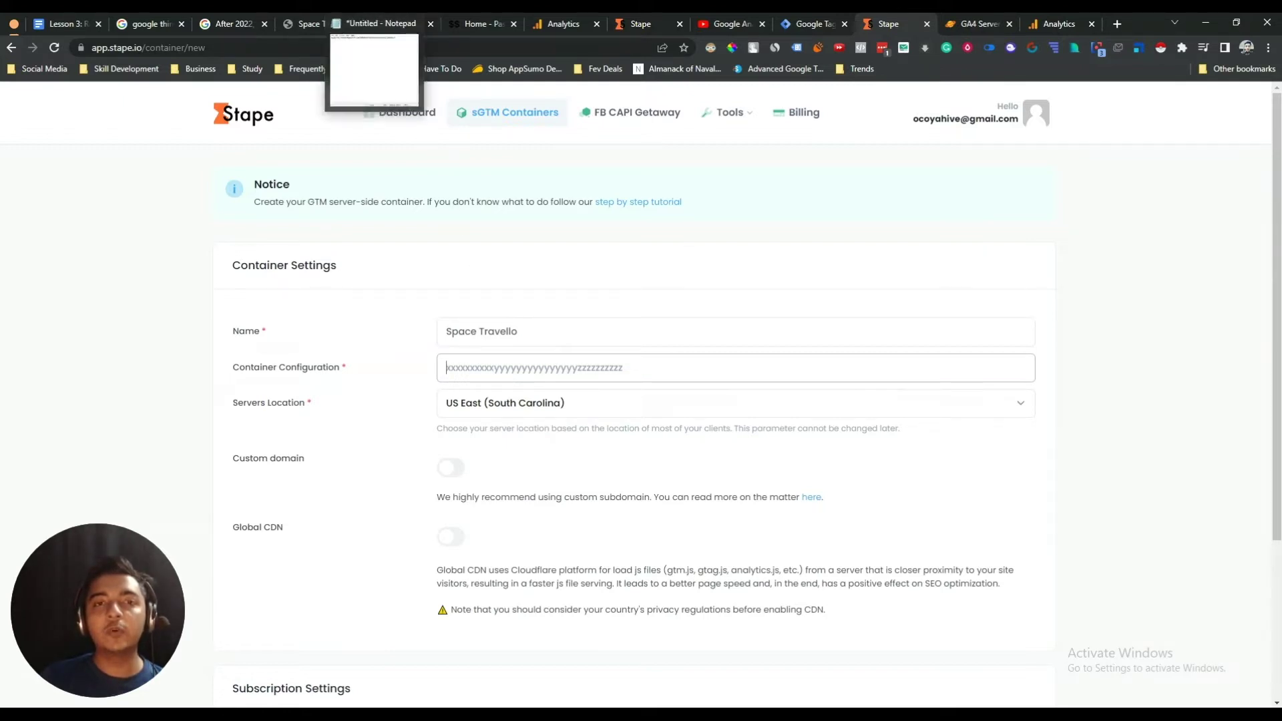
{"action": "key", "text": "alt+Tab"}
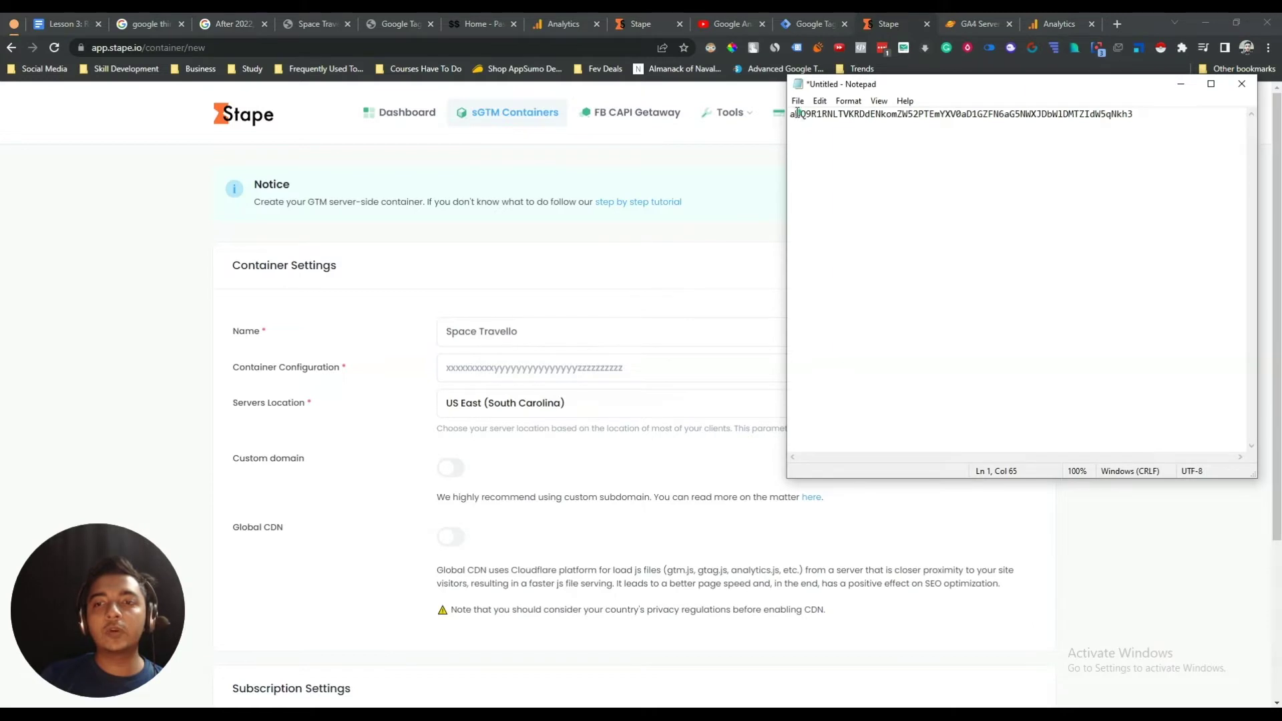
{"action": "left_click_drag", "start_coordinate": [793, 113], "coordinate": [1144, 112]}
{"action": "right_click", "coordinate": [933, 115]}
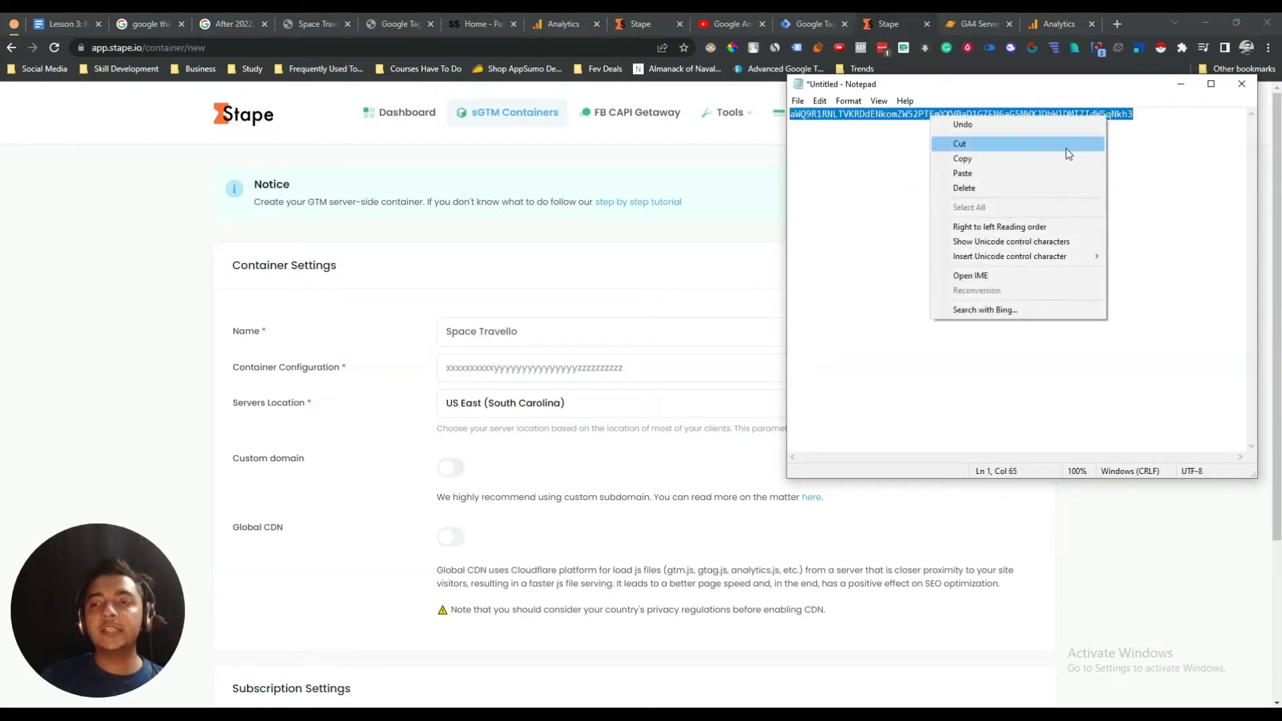
{"action": "left_click", "coordinate": [1024, 161]}
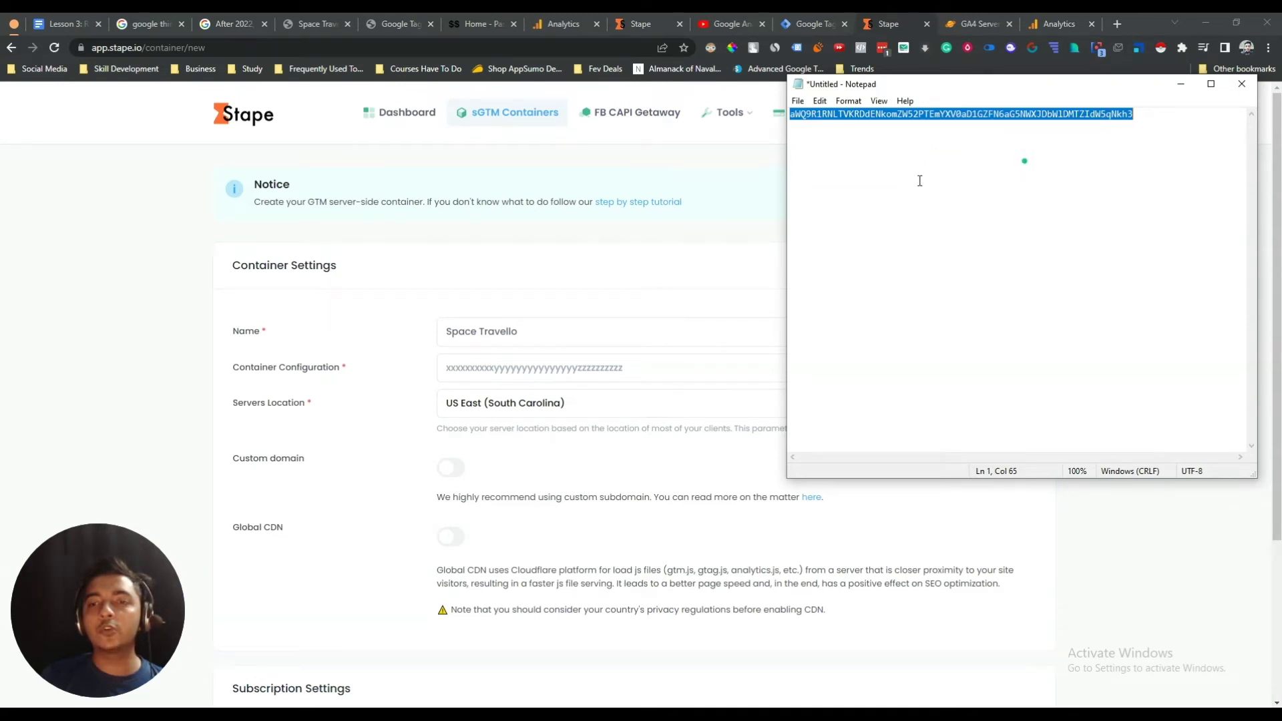
{"action": "left_click", "coordinate": [526, 369]}
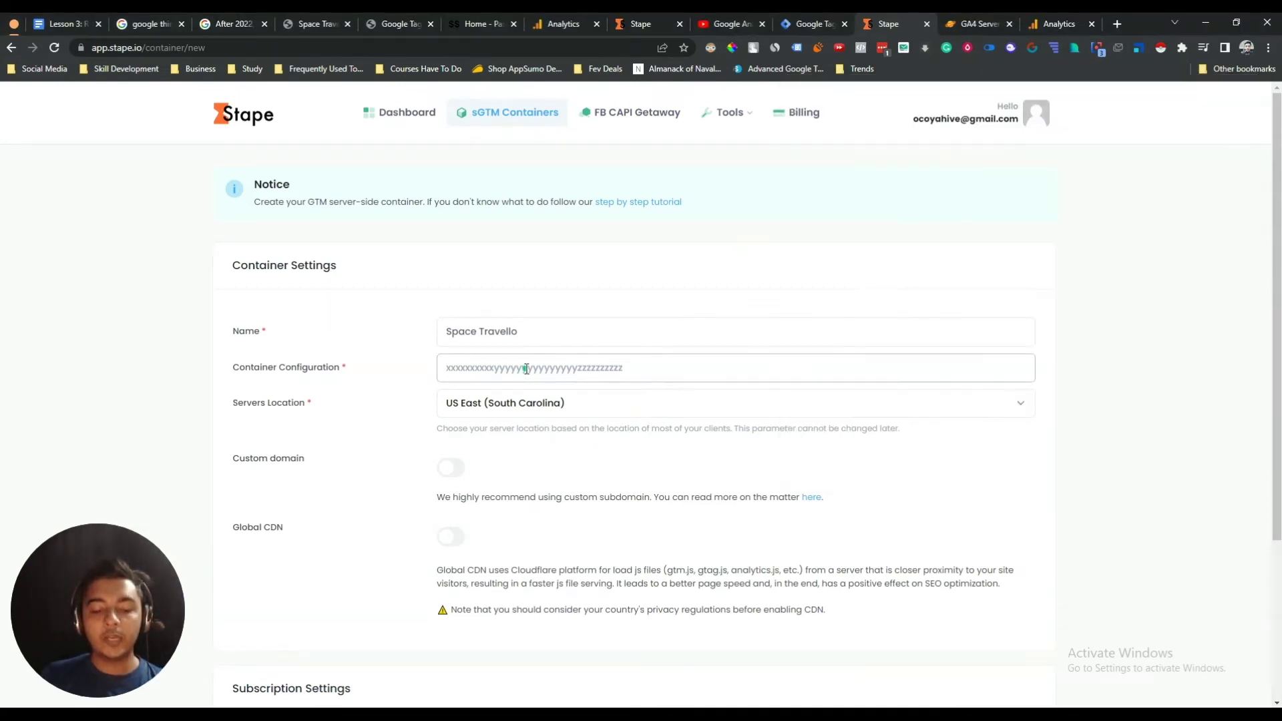
{"action": "key", "text": "ctrl+v"}
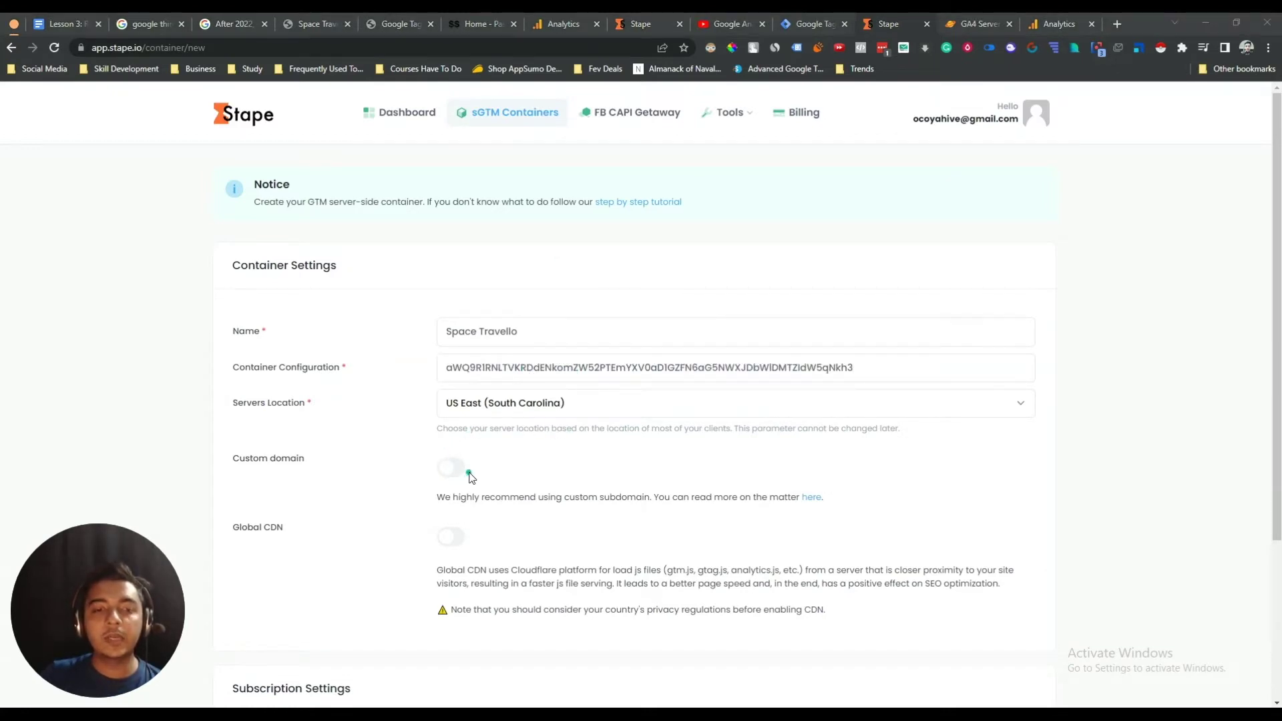
- Create the Space Travello container with the Free subscription plan
{"action": "scroll", "coordinate": [470, 475], "scroll_direction": "down", "scroll_amount": 3}
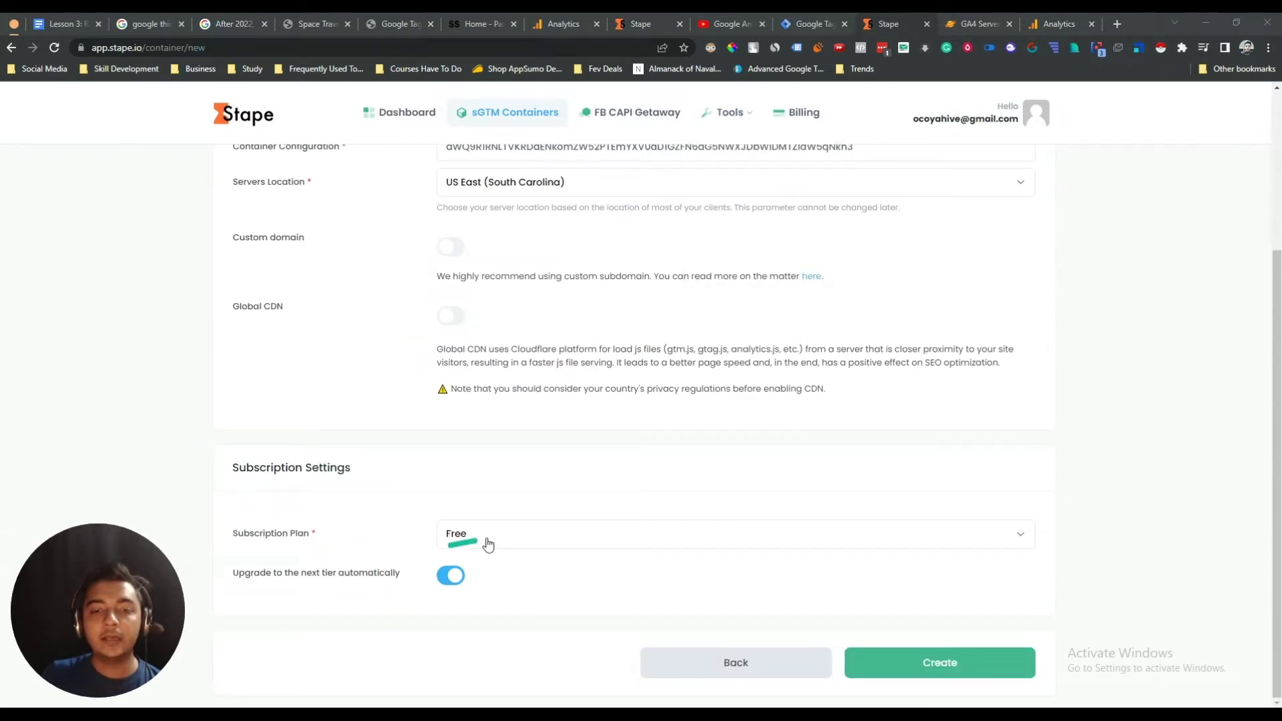
{"action": "left_click", "coordinate": [494, 538]}
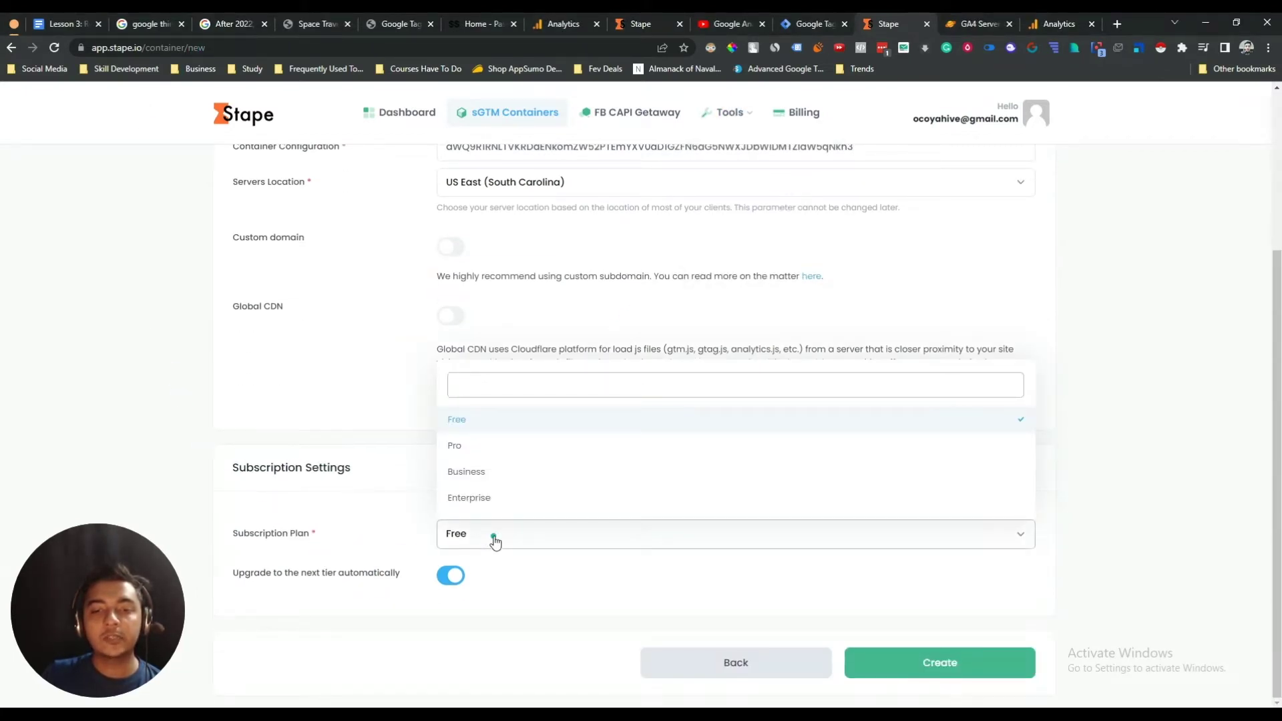
{"action": "left_click", "coordinate": [973, 666]}
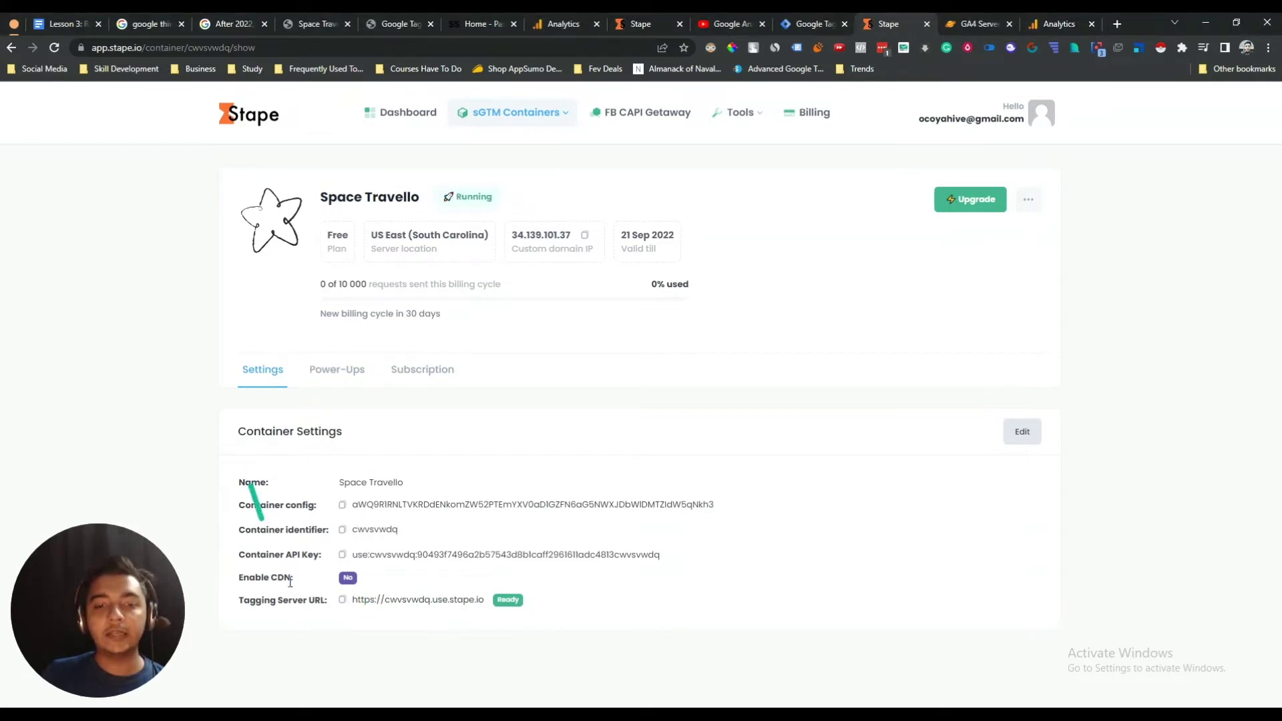
- Copy the tagging server URL from the Space Travello container settings
{"action": "left_click", "coordinate": [342, 600]}
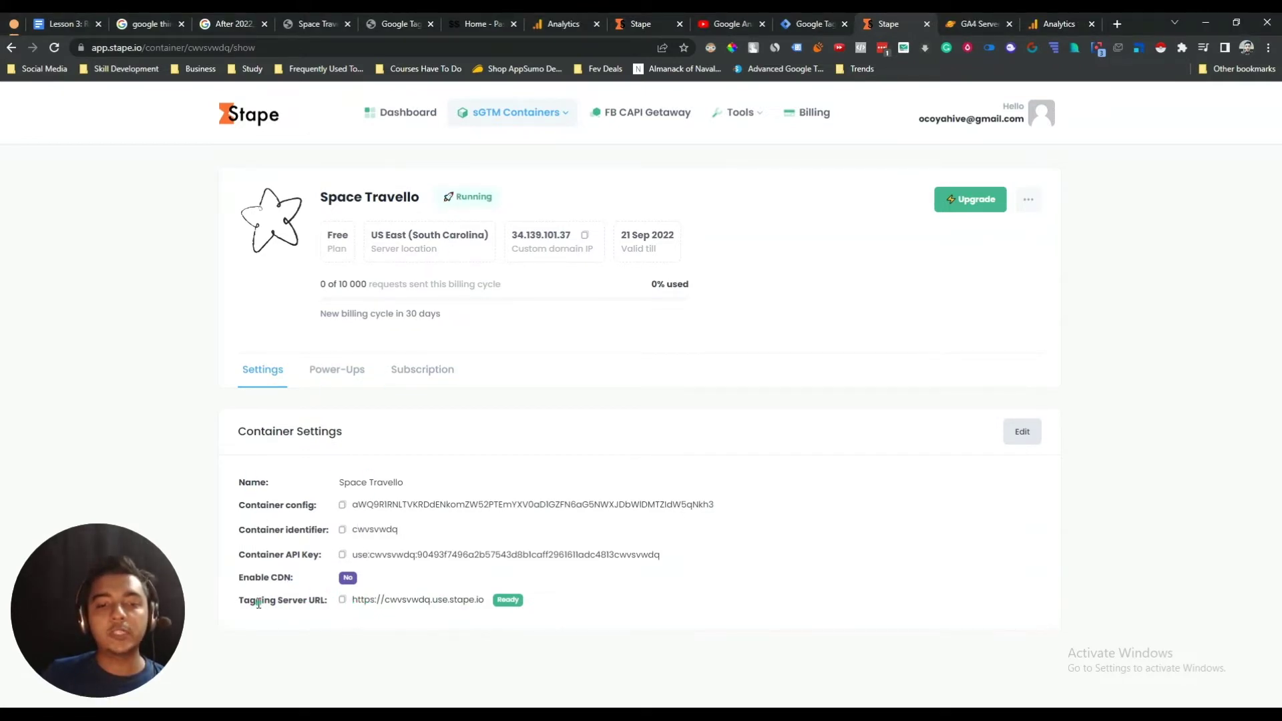
{"action": "left_click_drag", "start_coordinate": [246, 603], "coordinate": [453, 602]}
{"action": "left_click", "coordinate": [454, 600]}
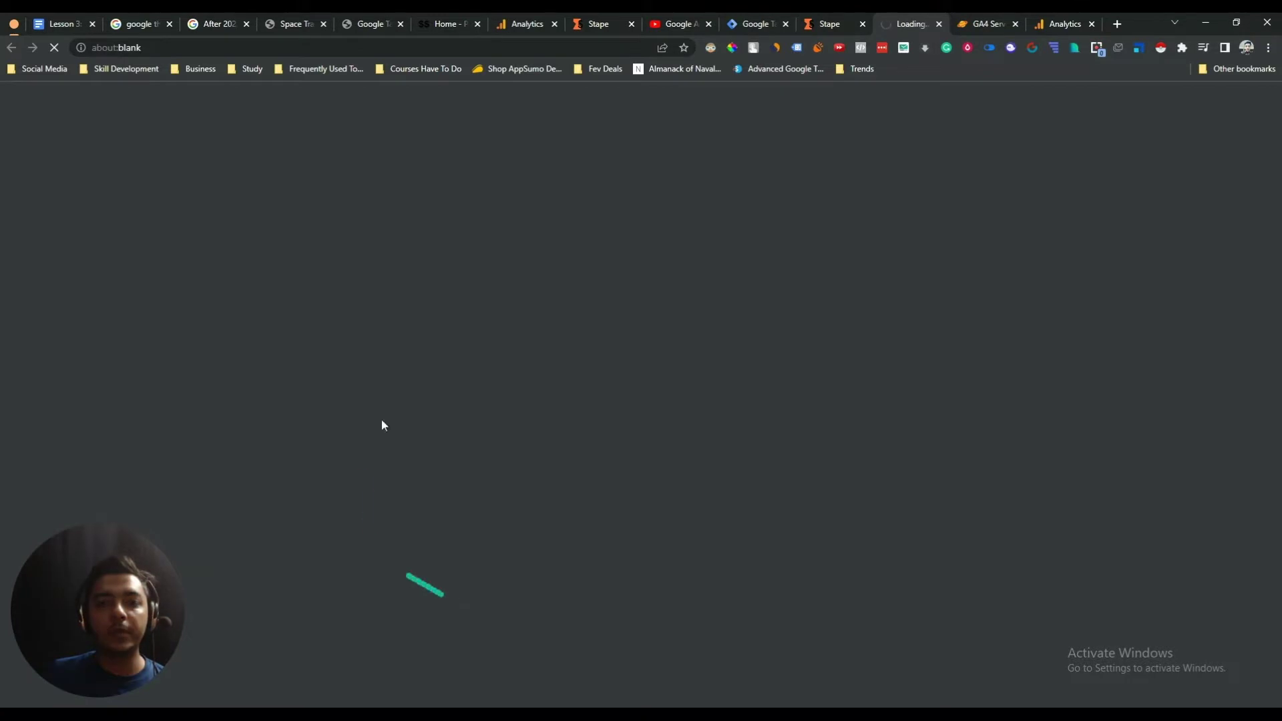
{"action": "key", "text": "ctrl+w"}
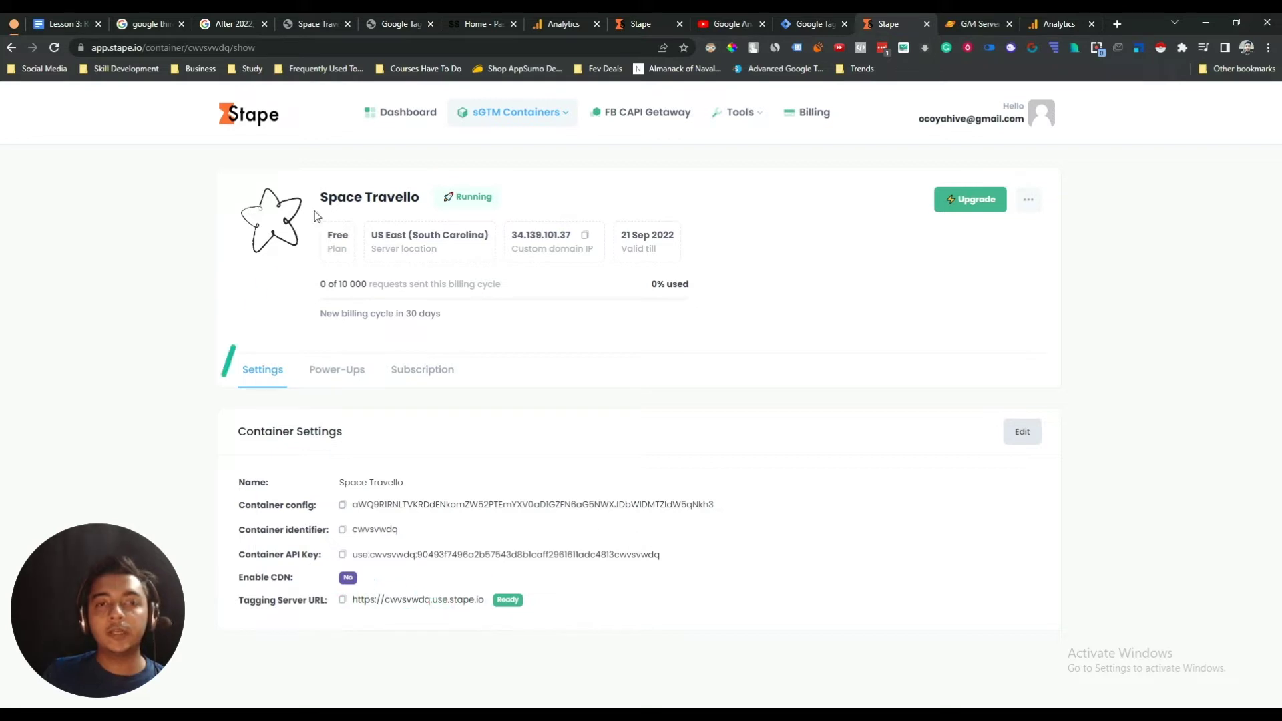
{"action": "left_click", "coordinate": [801, 31]}
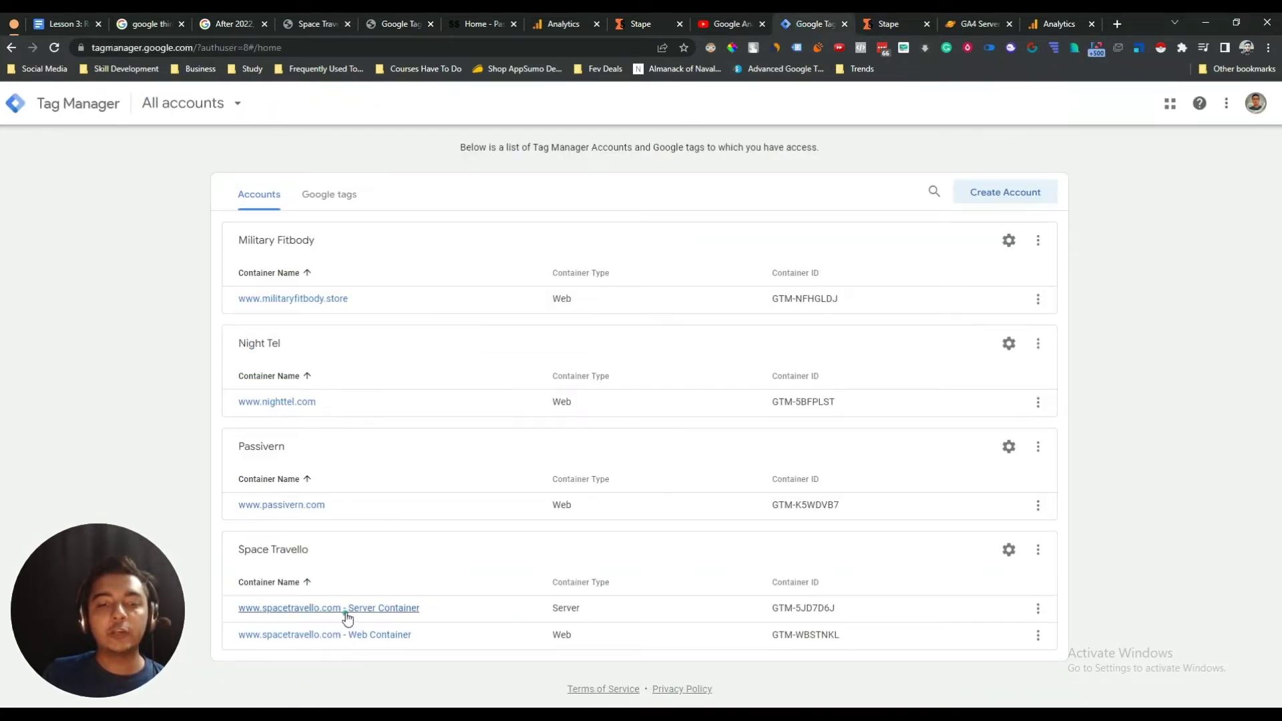
{"action": "left_click", "coordinate": [379, 609]}
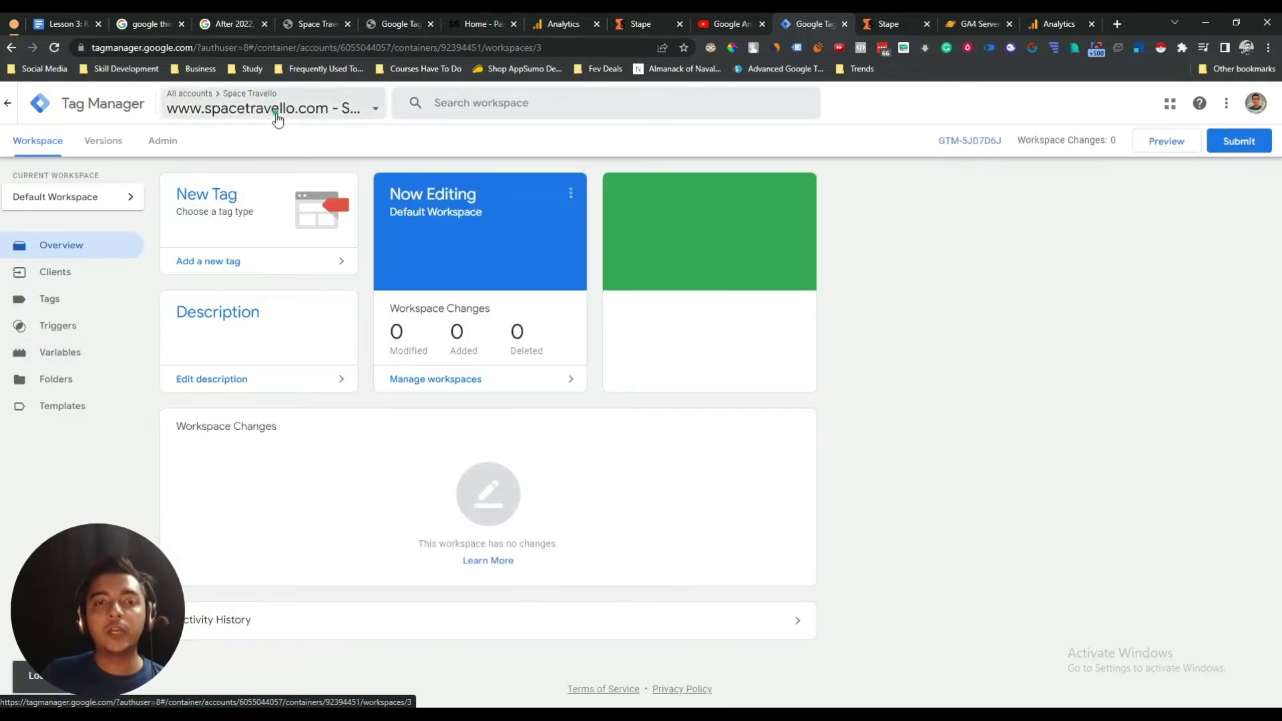
{"action": "left_click", "coordinate": [278, 112]}
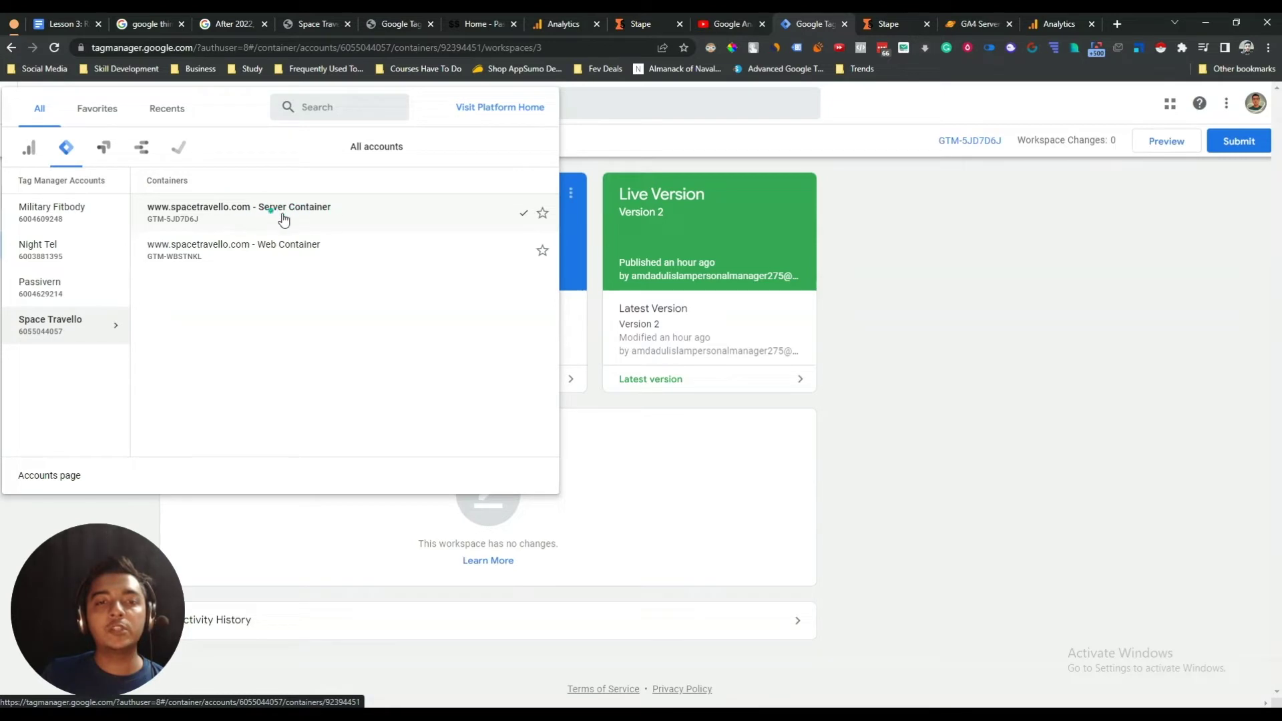
{"action": "left_click", "coordinate": [1027, 319]}
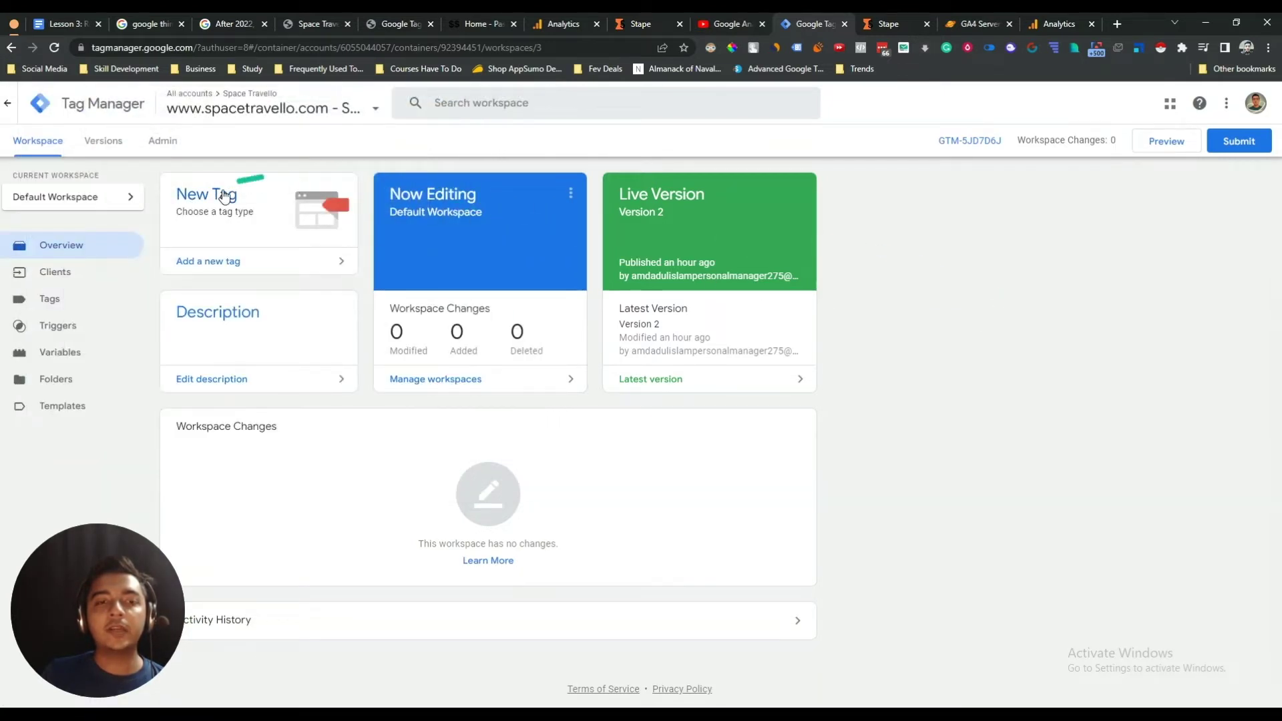
{"action": "left_click", "coordinate": [170, 149]}
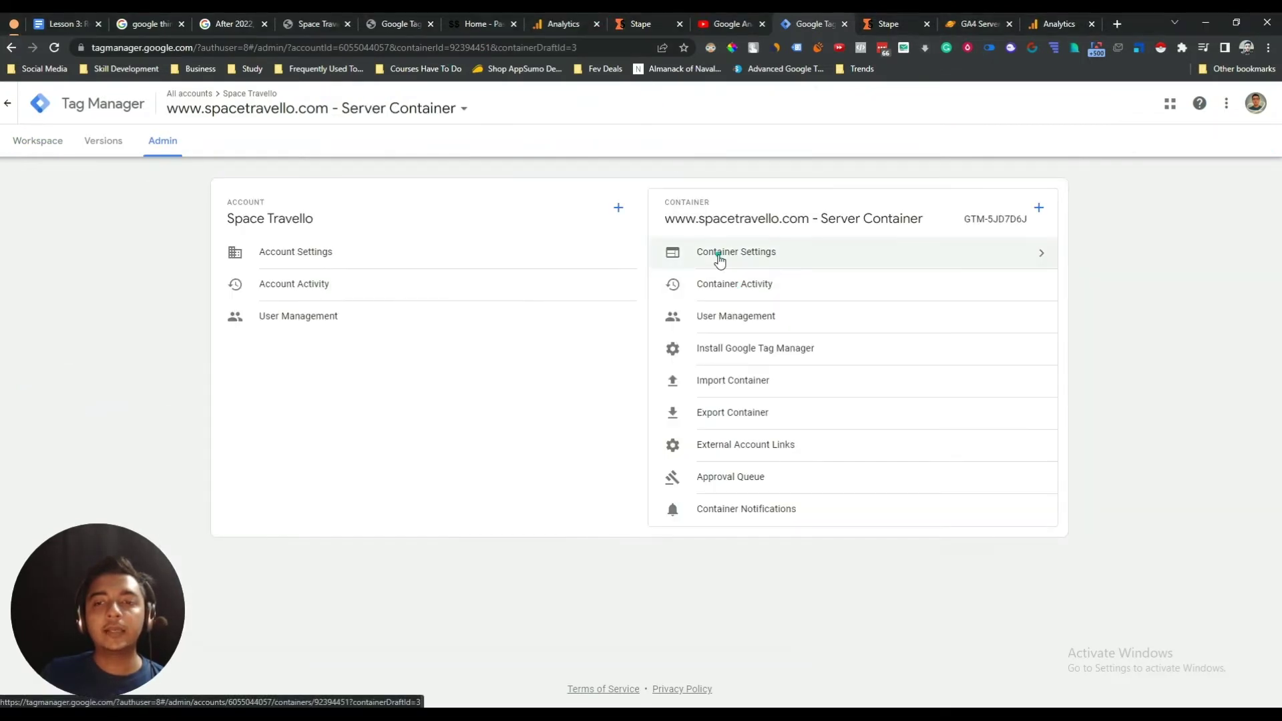
{"action": "left_click", "coordinate": [720, 259]}
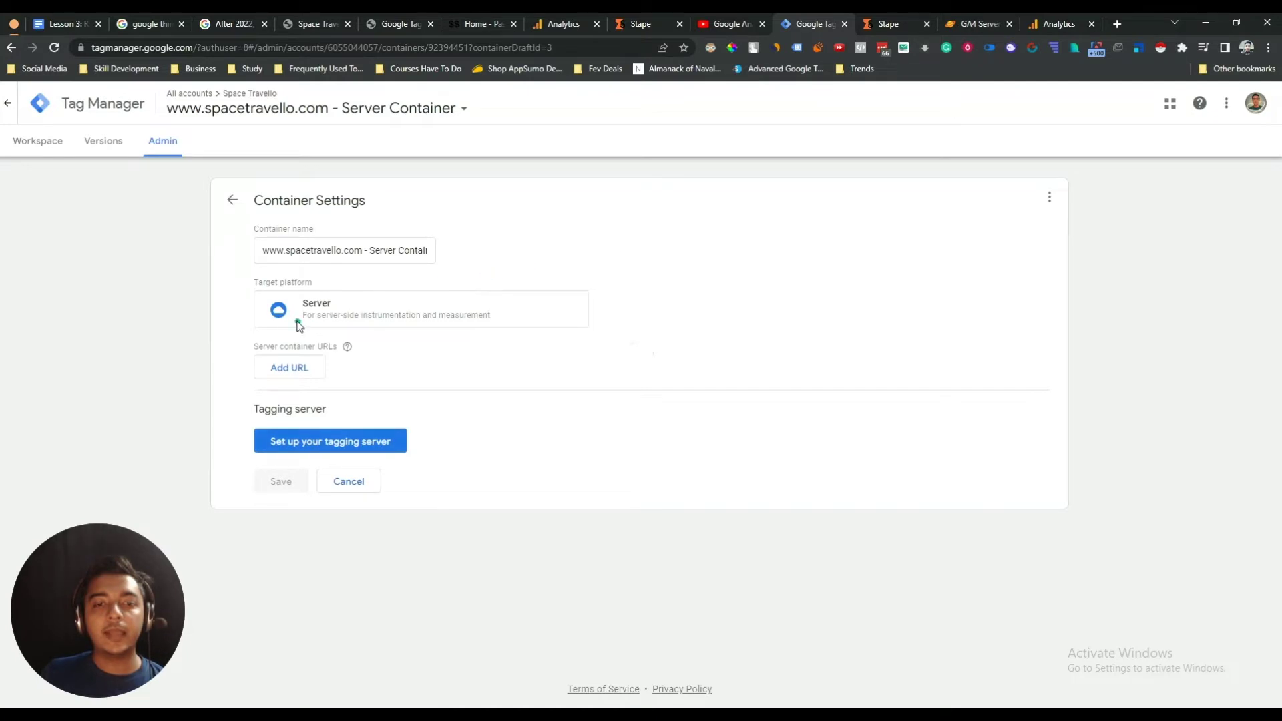
{"action": "left_click", "coordinate": [289, 368]}
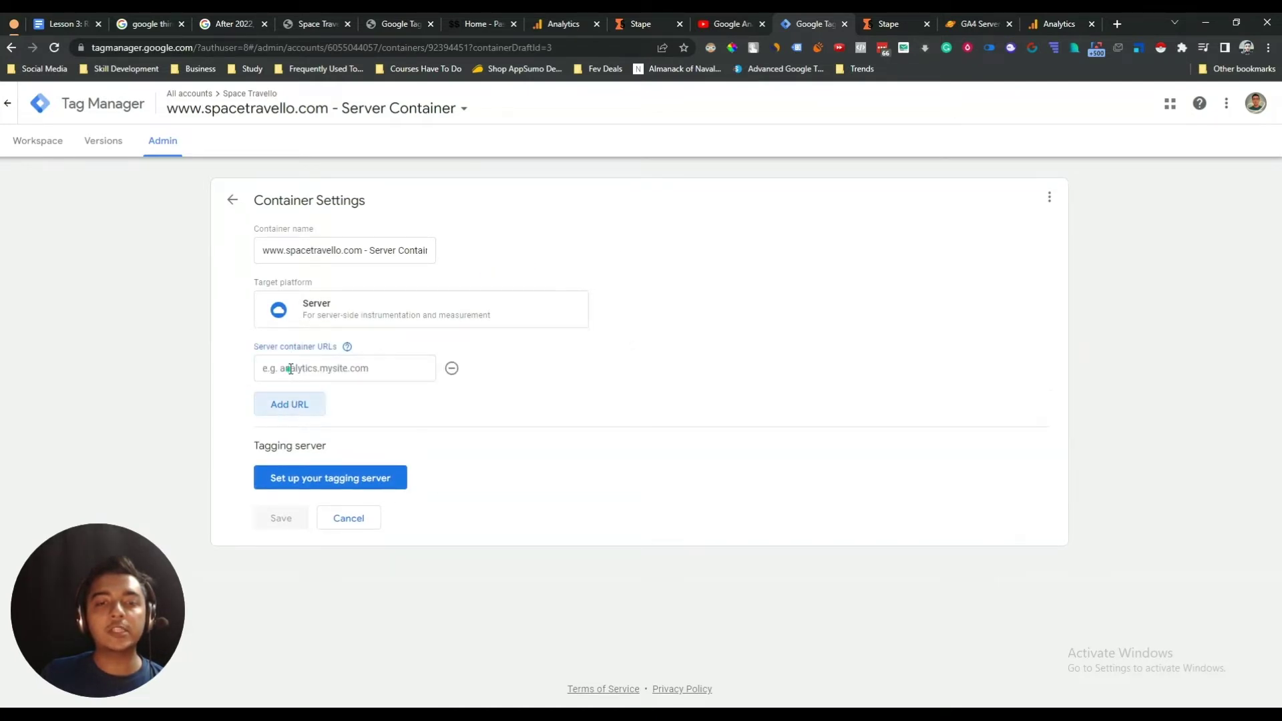
{"action": "left_click", "coordinate": [290, 369]}
{"action": "key", "text": "ctrl+v"}
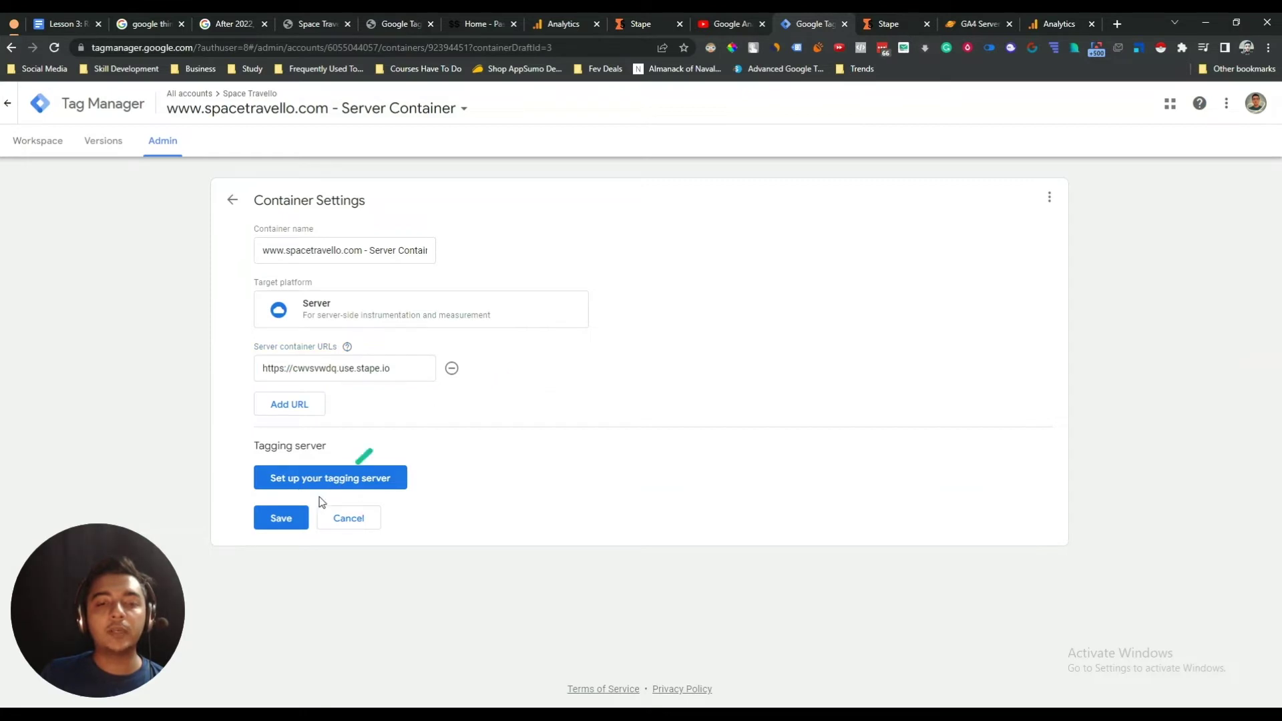
{"action": "left_click", "coordinate": [302, 520]}
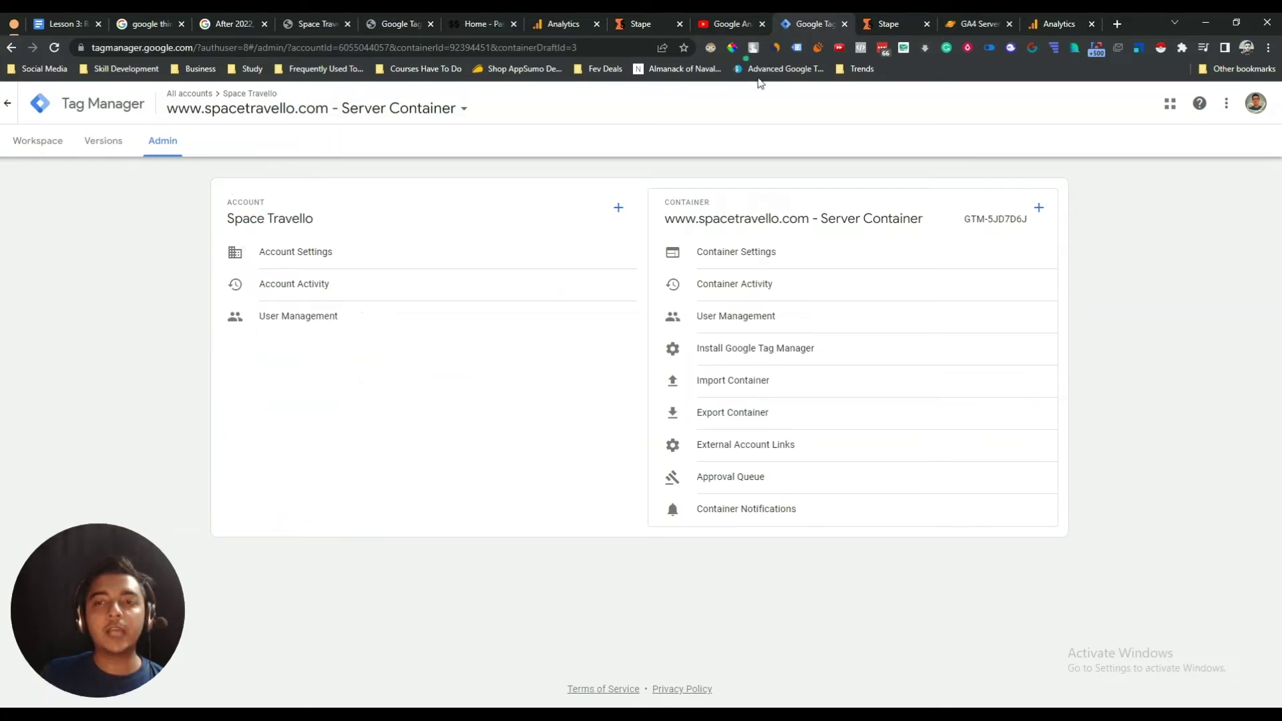
- Return to Stape, reload the Space Travello container page and check the container's status in the container list
{"action": "left_click", "coordinate": [892, 27]}
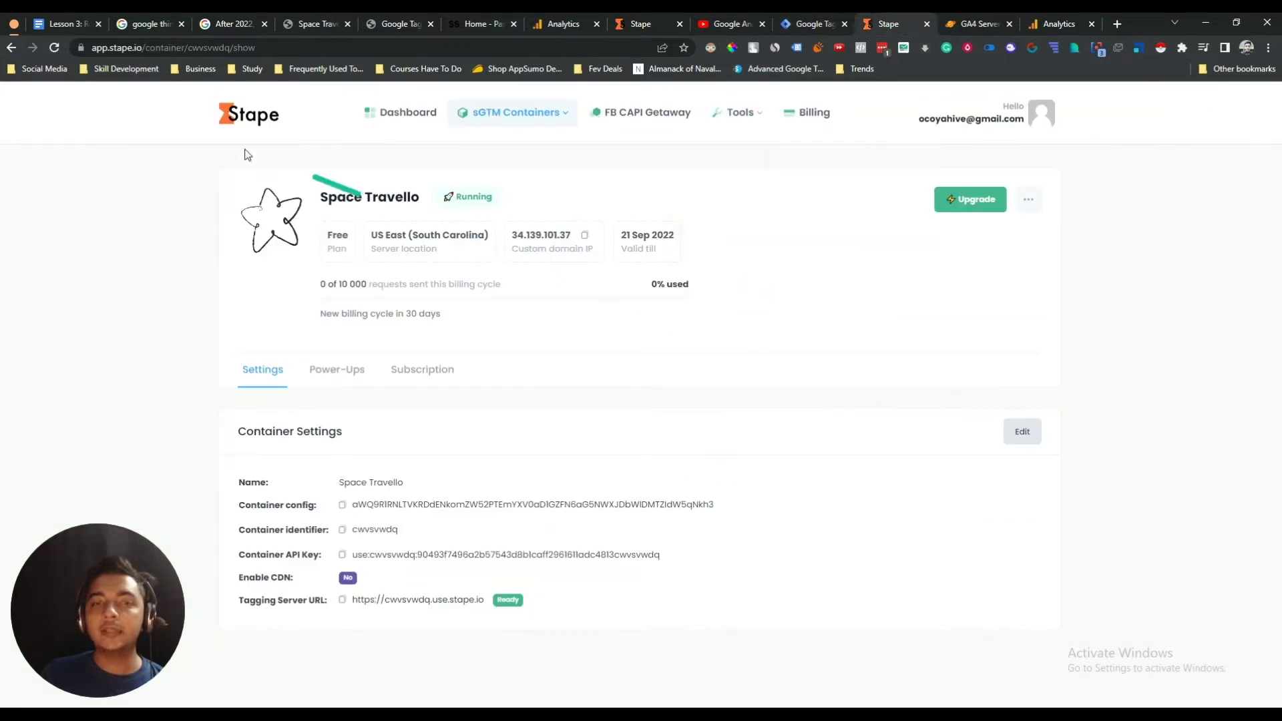
{"action": "left_click", "coordinate": [55, 48]}
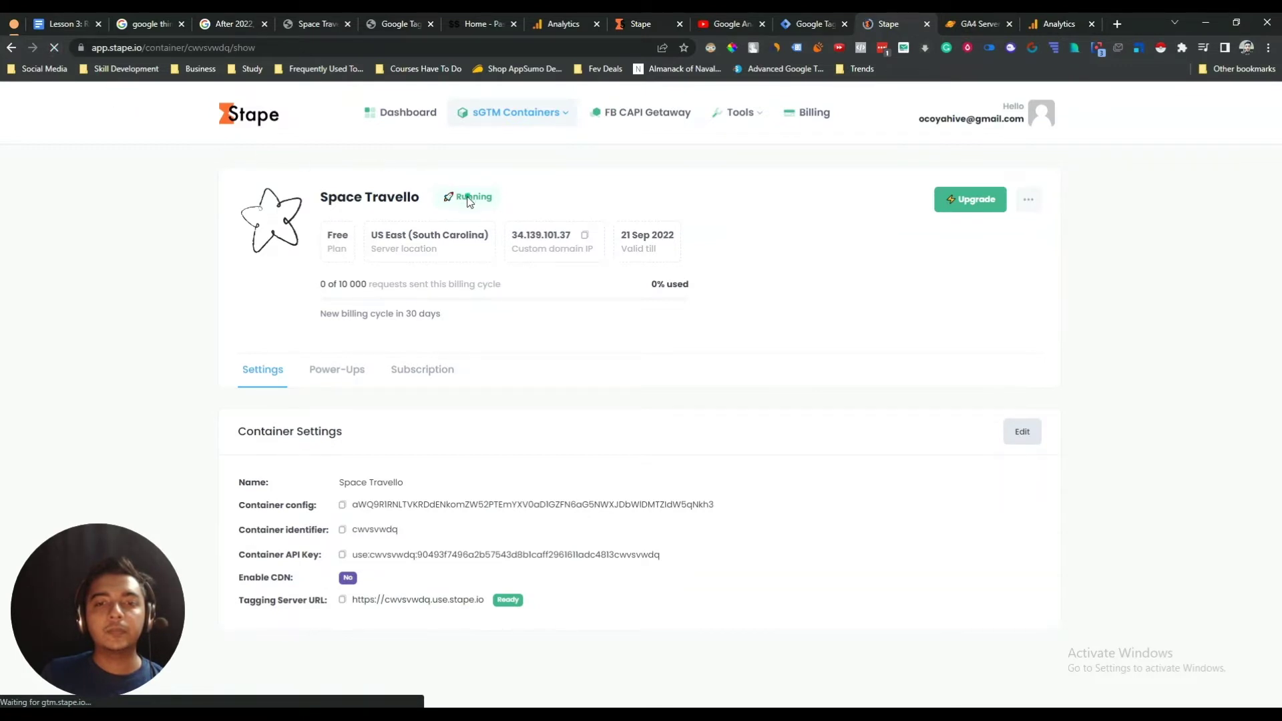
{"action": "mouse_move", "coordinate": [476, 167]}
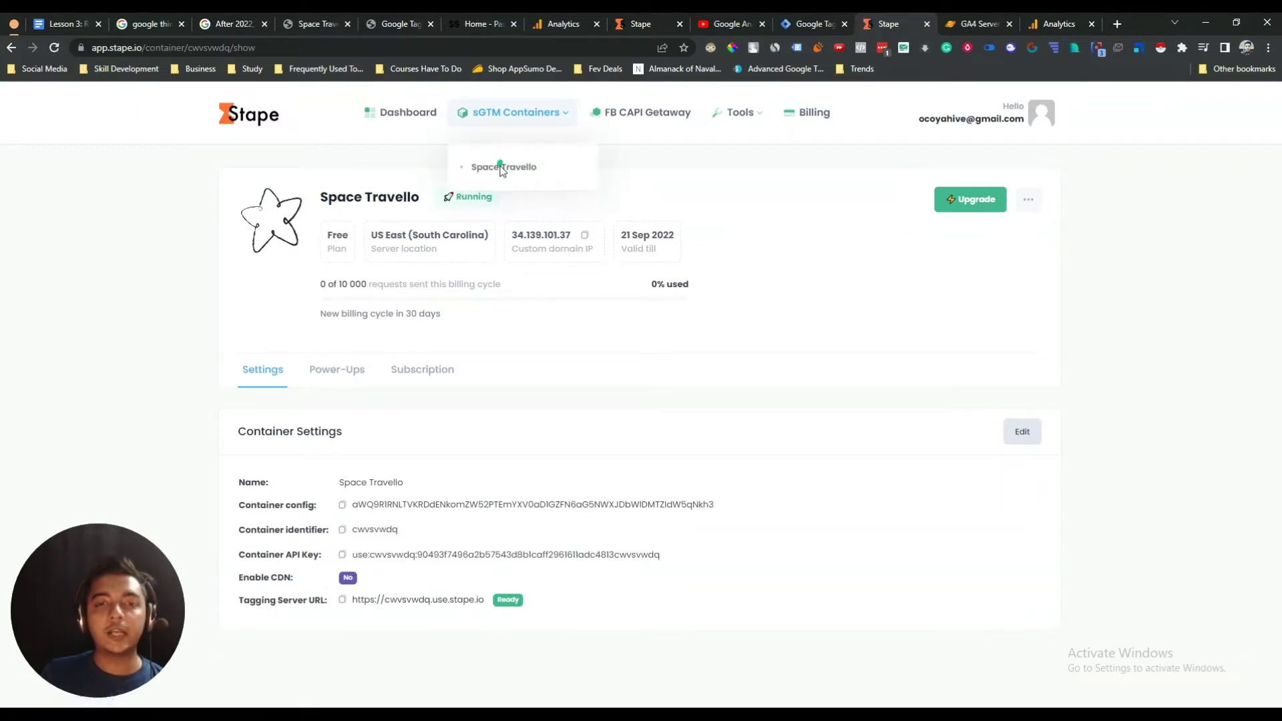
{"action": "left_click", "coordinate": [497, 114]}
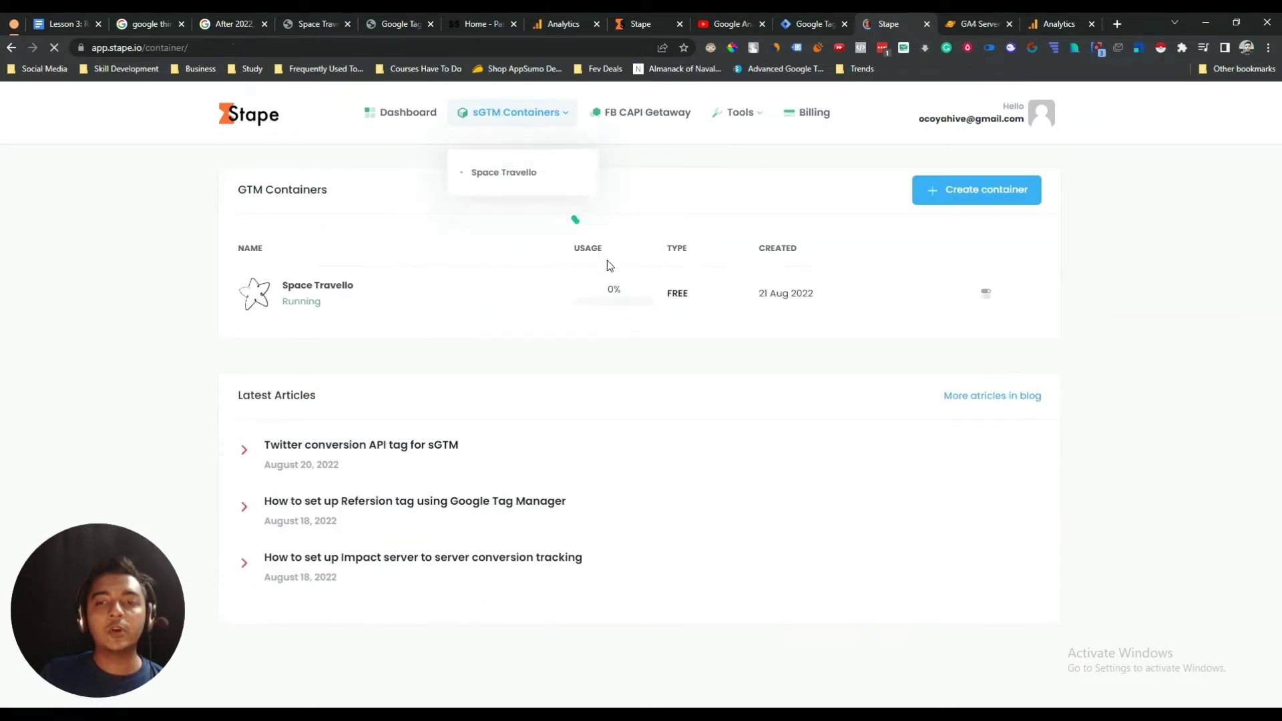
- Close the spare Stape browser tab and return to Google Tag Manager
{"action": "left_click", "coordinate": [680, 24]}
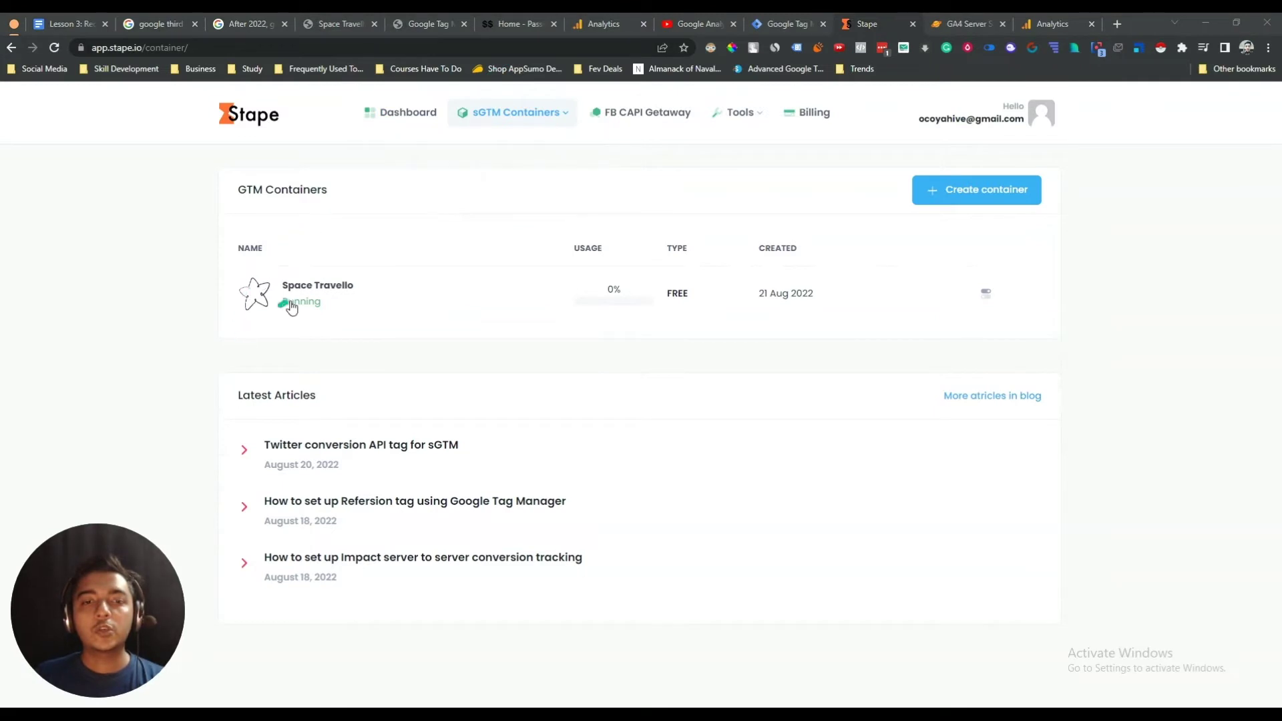
{"action": "left_click", "coordinate": [787, 25]}
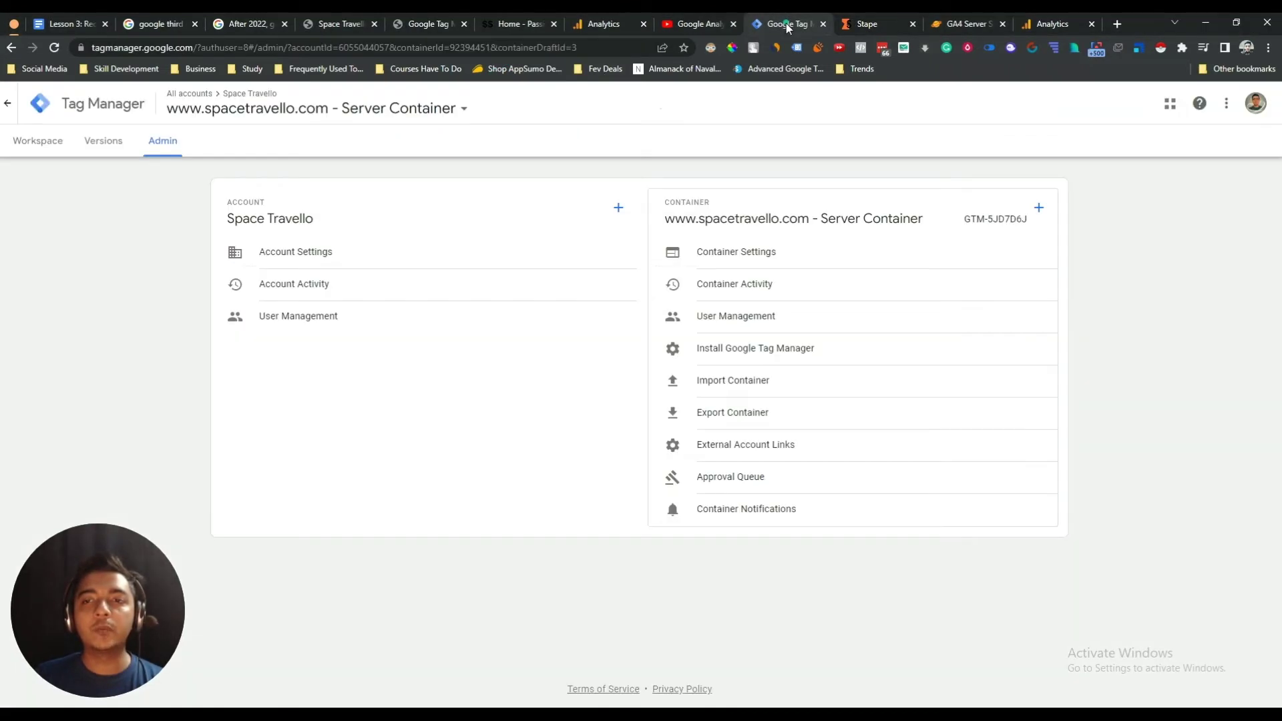
- Open the server container's settings and examine the tagging server's container configuration string
{"action": "left_click", "coordinate": [733, 260]}
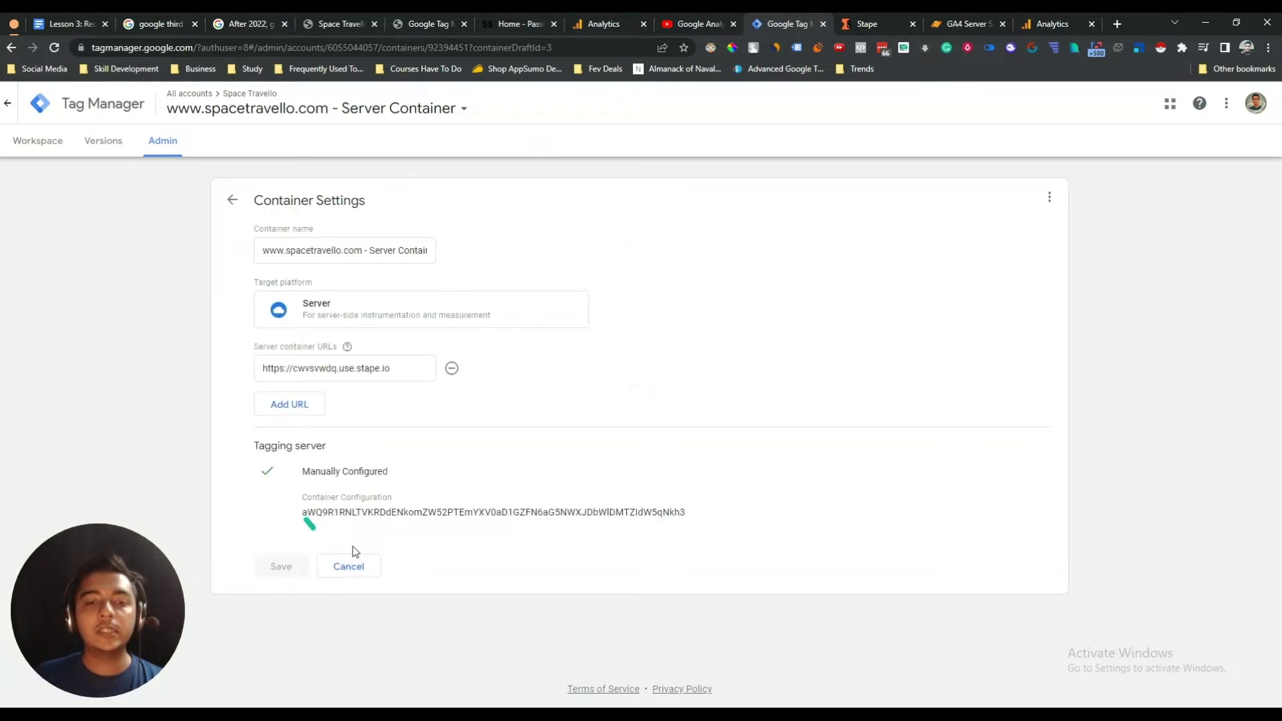
{"action": "left_click_drag", "start_coordinate": [306, 514], "coordinate": [354, 516]}
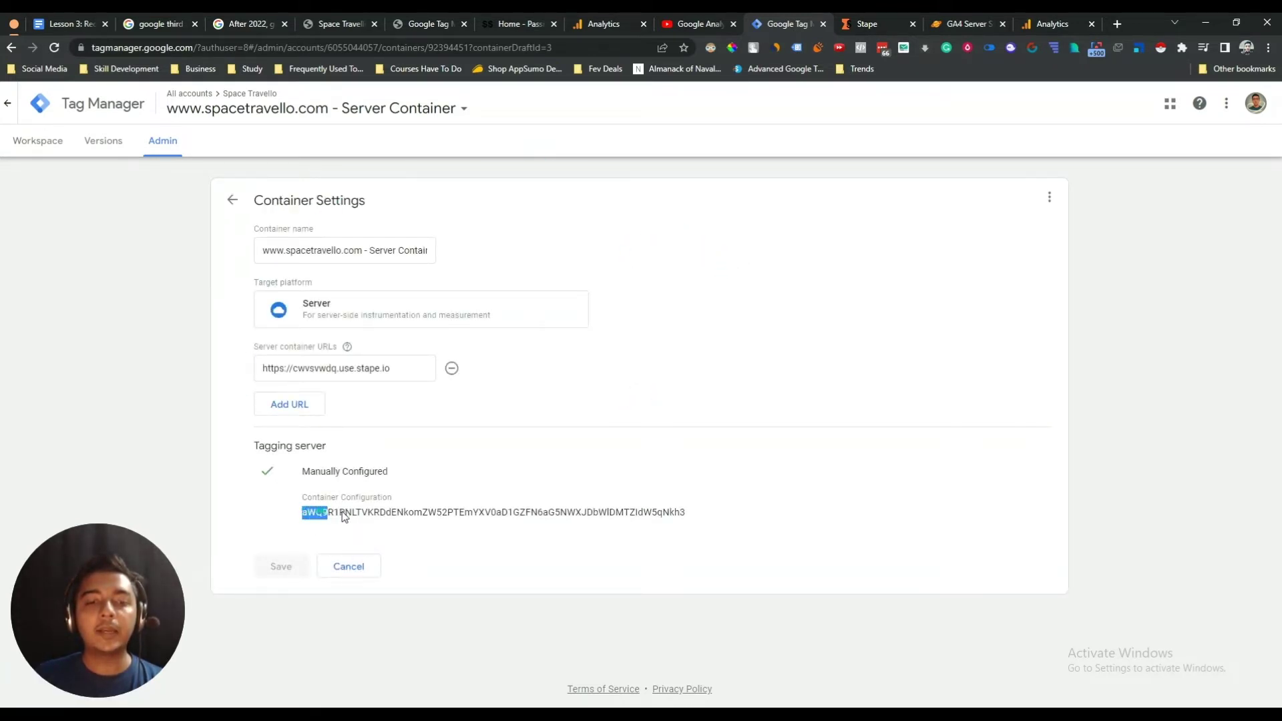
{"action": "double_click", "coordinate": [694, 513]}
{"action": "left_click", "coordinate": [710, 510]}
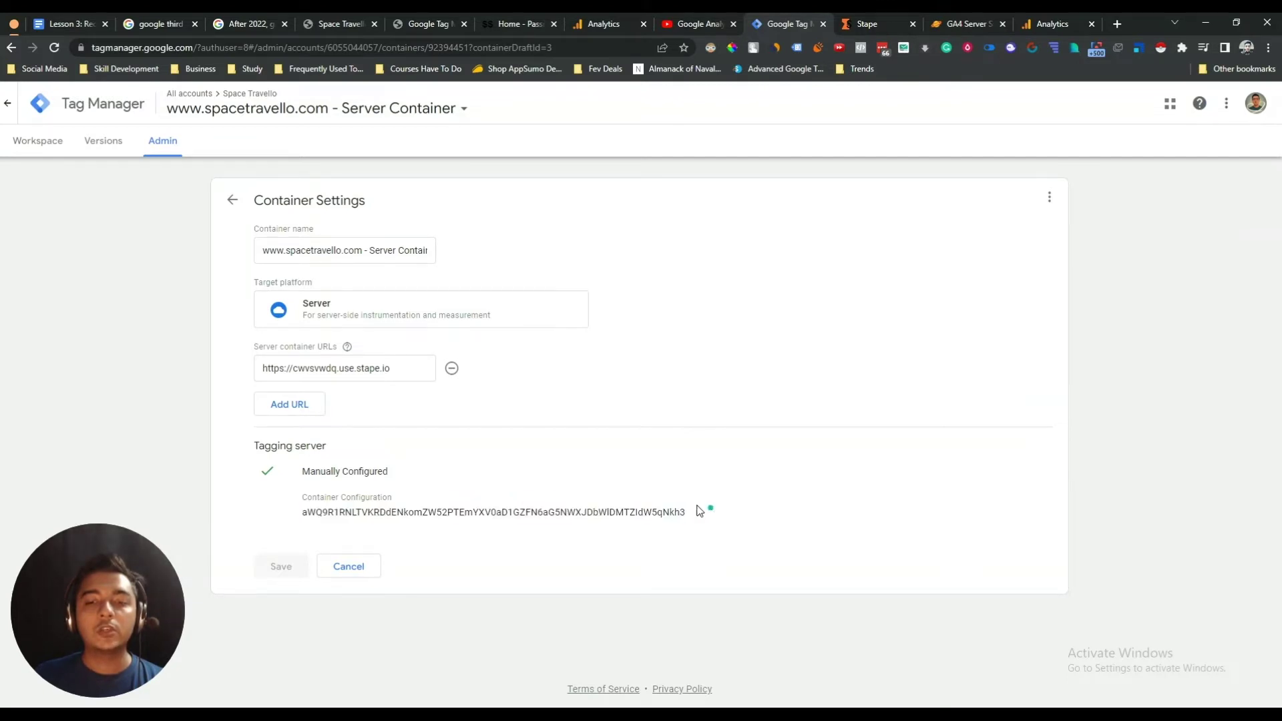
{"action": "double_click", "coordinate": [426, 513]}
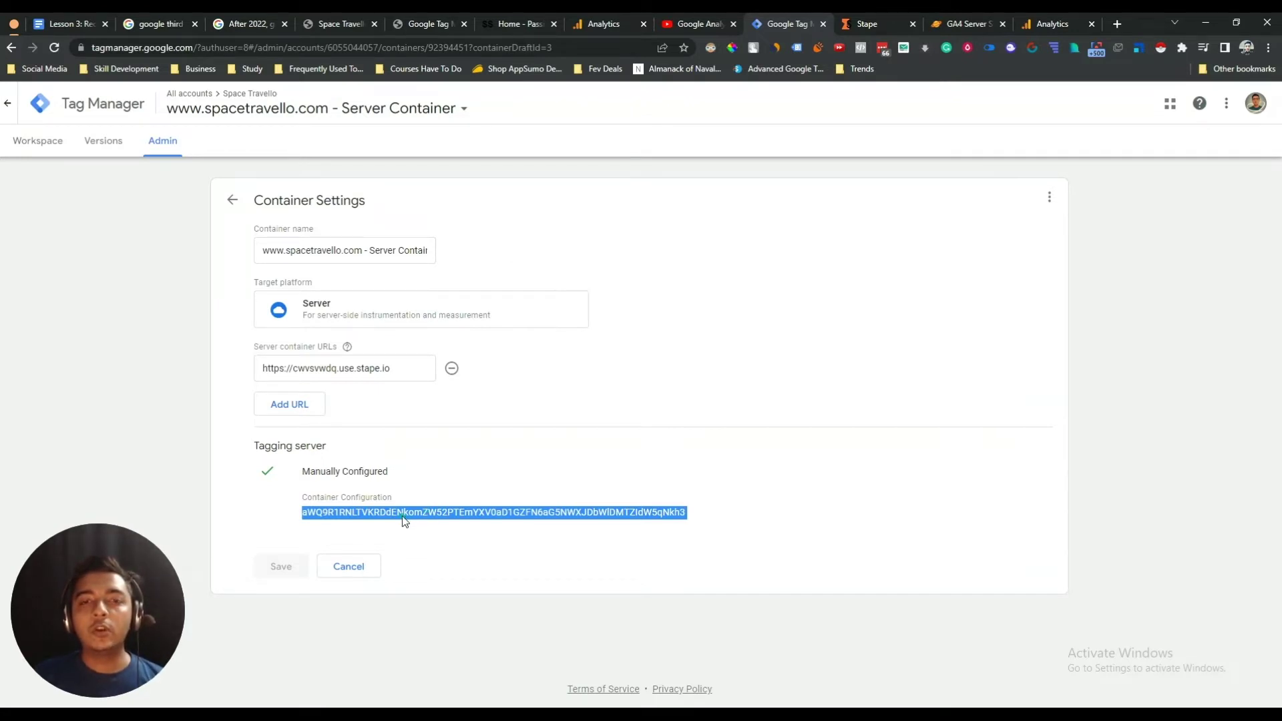
- Switch to the Notion checklist and mark "Connect GTM Server Container + Cloud Server [ Stape.io ]" as done
{"action": "left_click", "coordinate": [948, 24]}
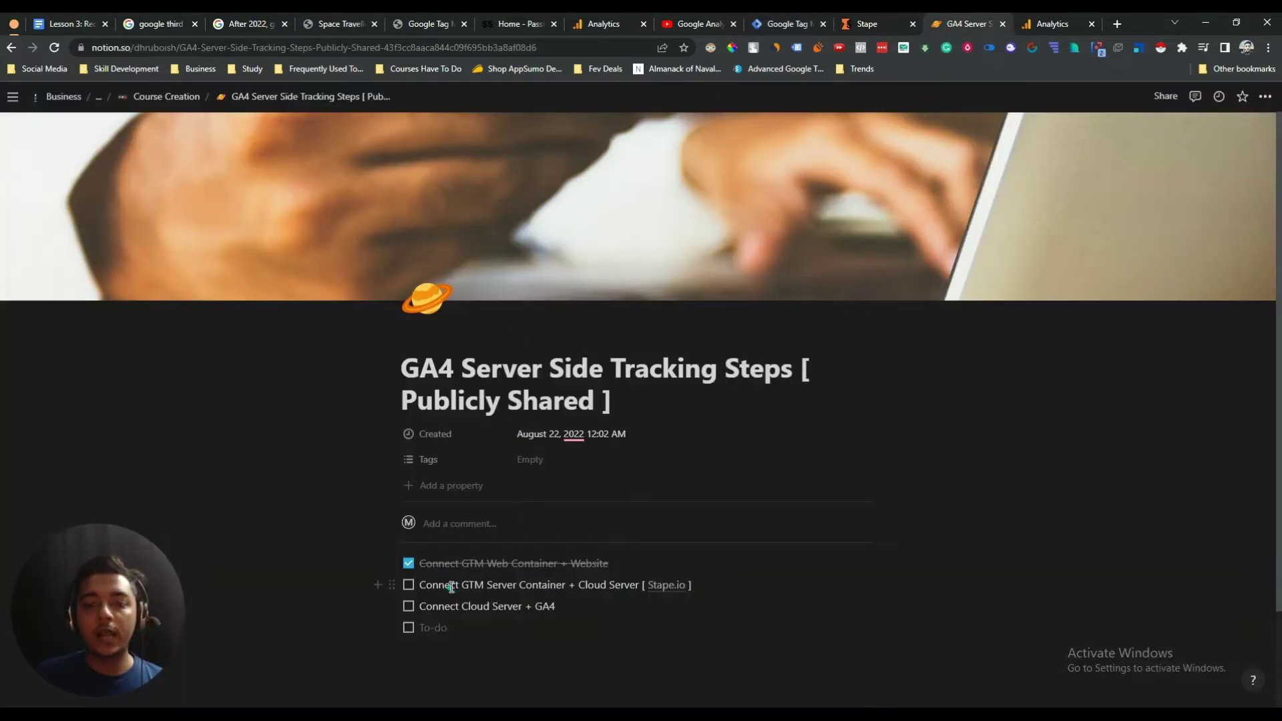
{"action": "left_click_drag", "start_coordinate": [462, 585], "coordinate": [617, 586]}
{"action": "left_click", "coordinate": [615, 587]}
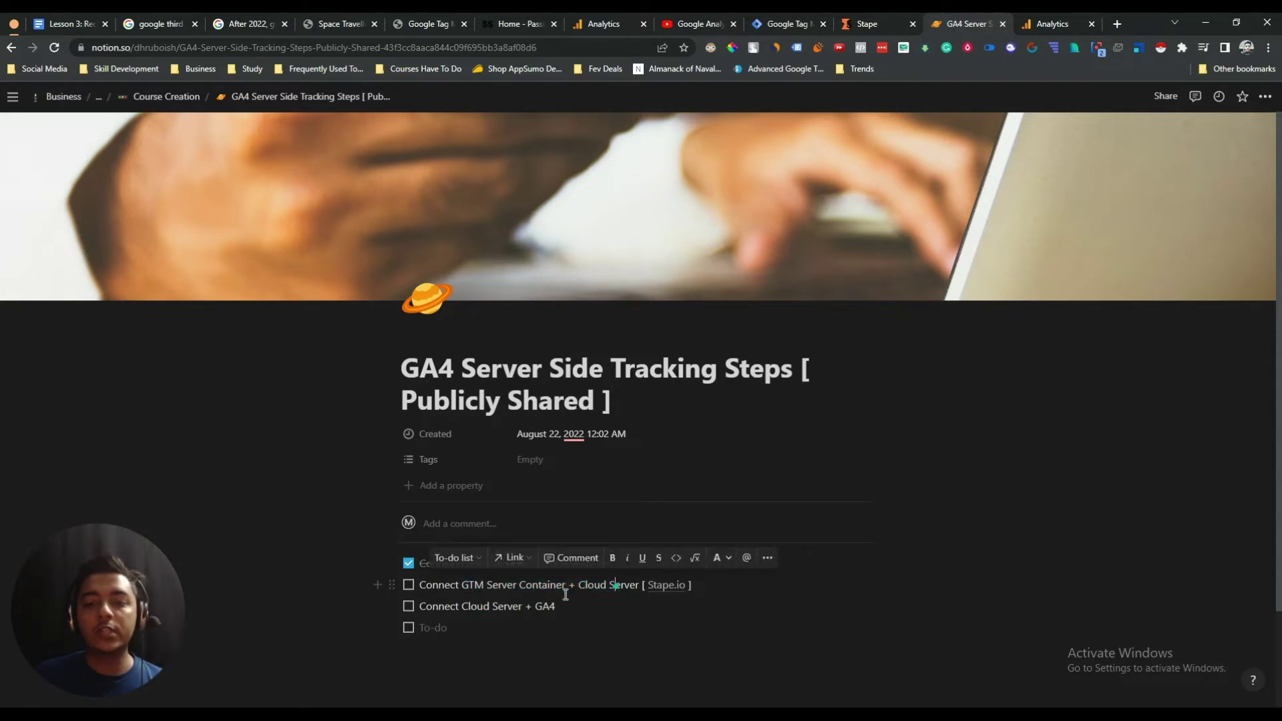
{"action": "left_click", "coordinate": [409, 586]}
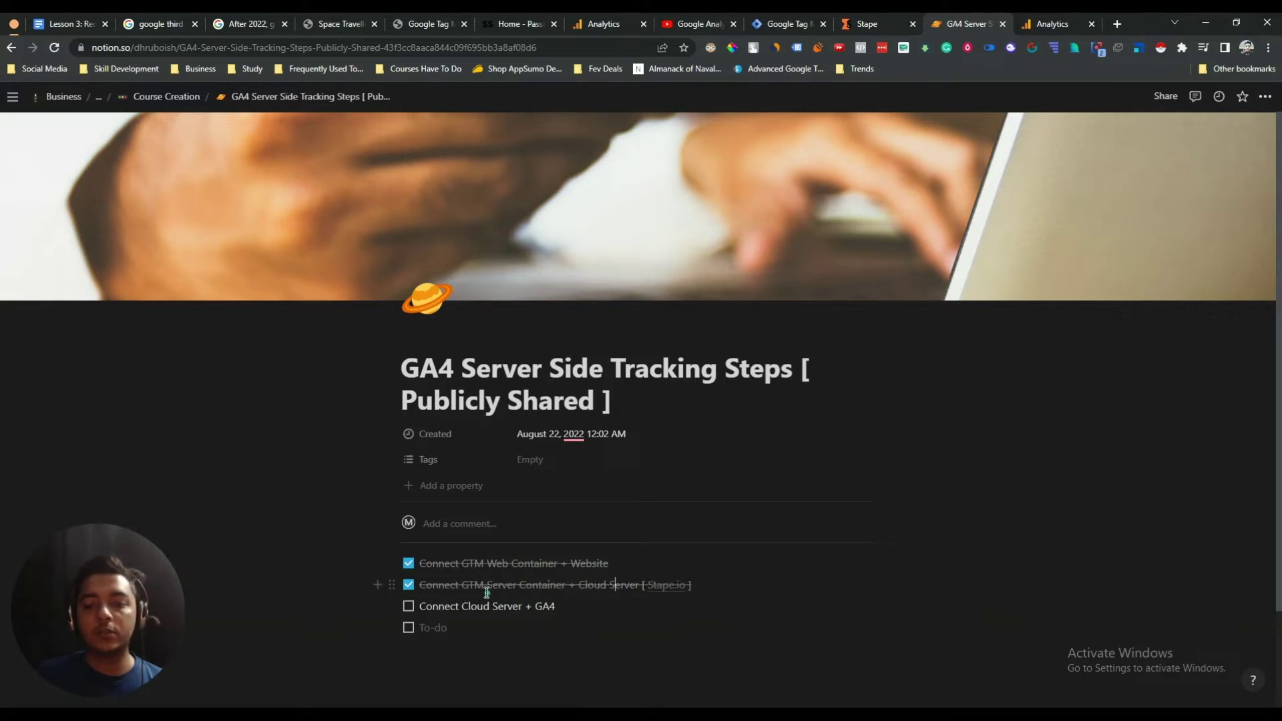
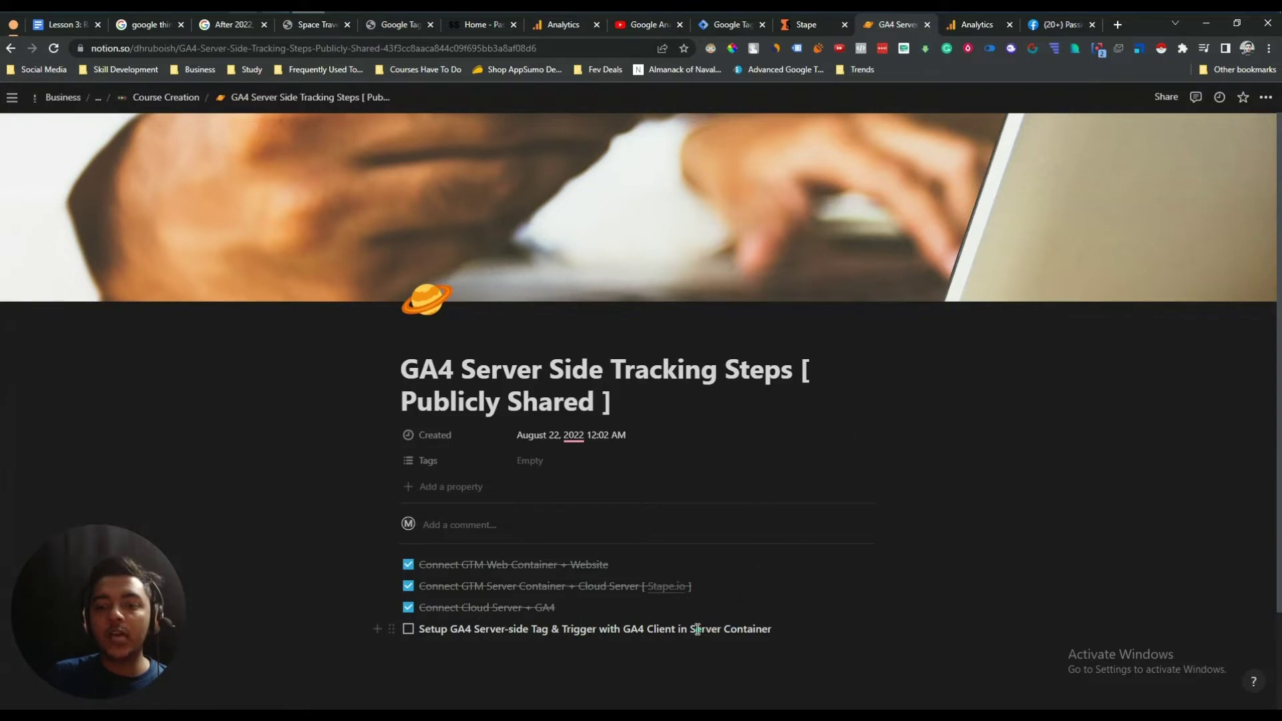
{"action": "left_click_drag", "start_coordinate": [693, 628], "coordinate": [778, 629]}
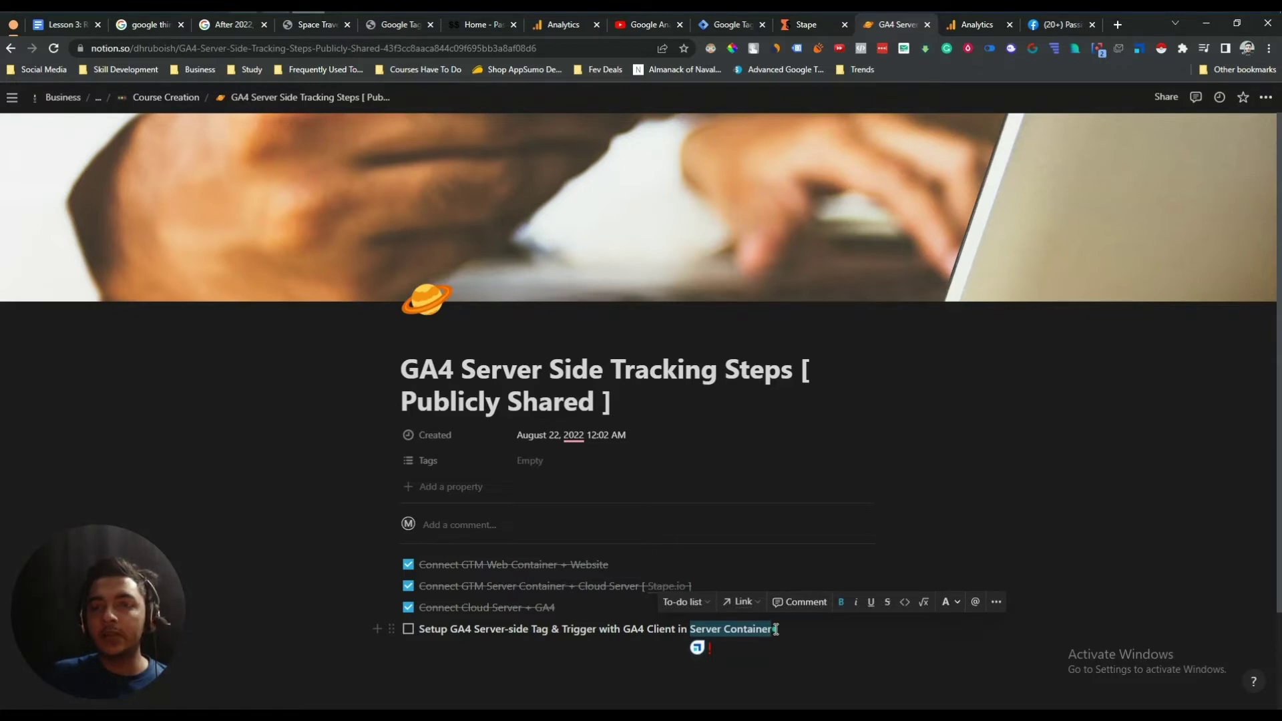
{"action": "left_click", "coordinate": [723, 25]}
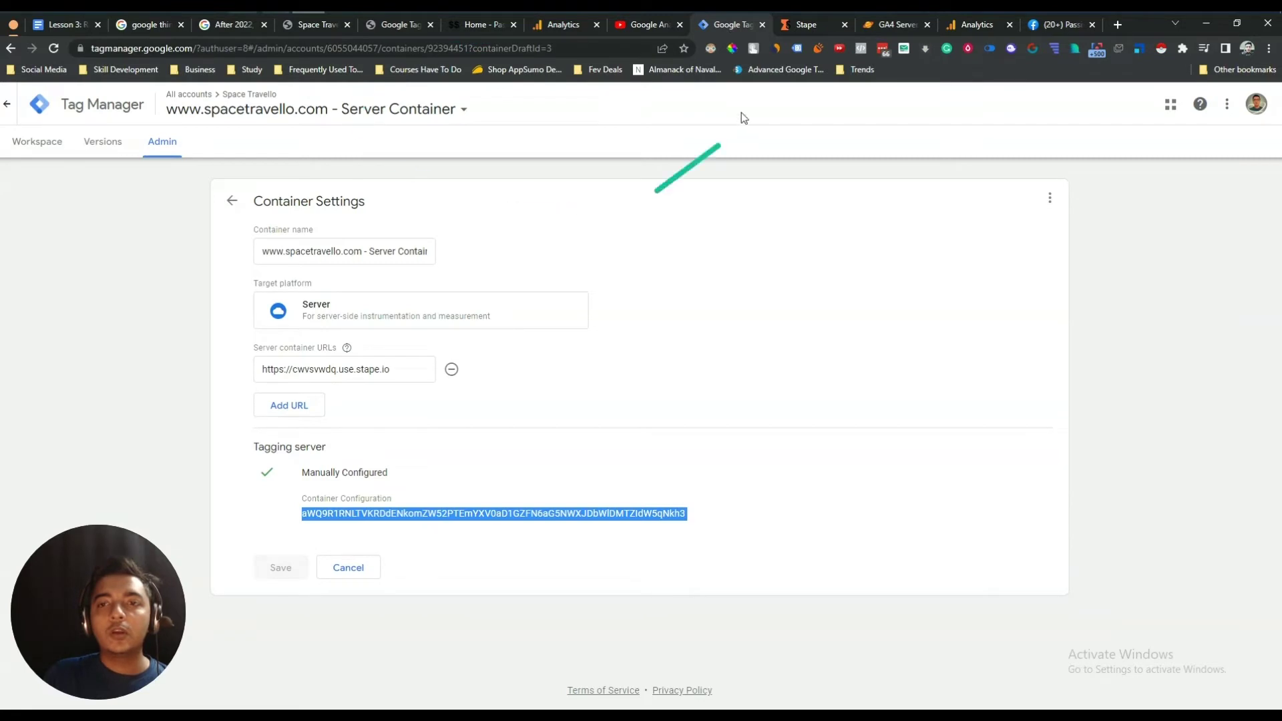
{"action": "left_click", "coordinate": [13, 104]}
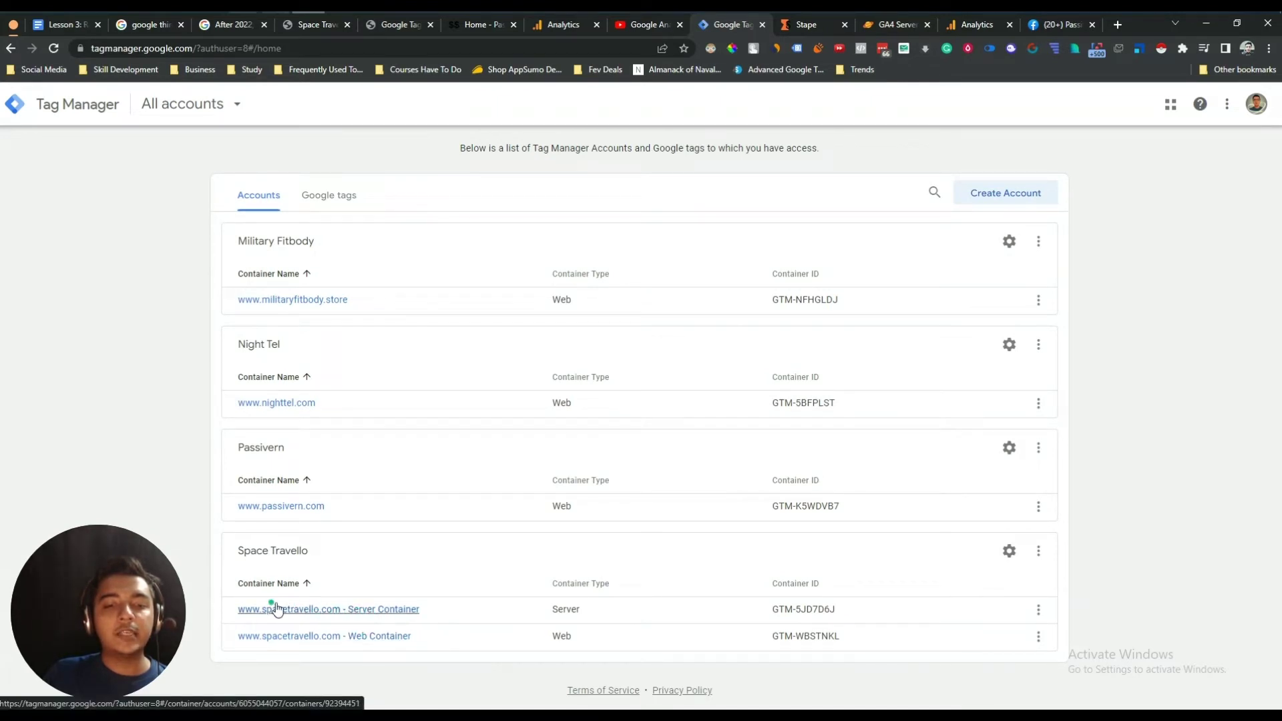
{"action": "left_click", "coordinate": [366, 613]}
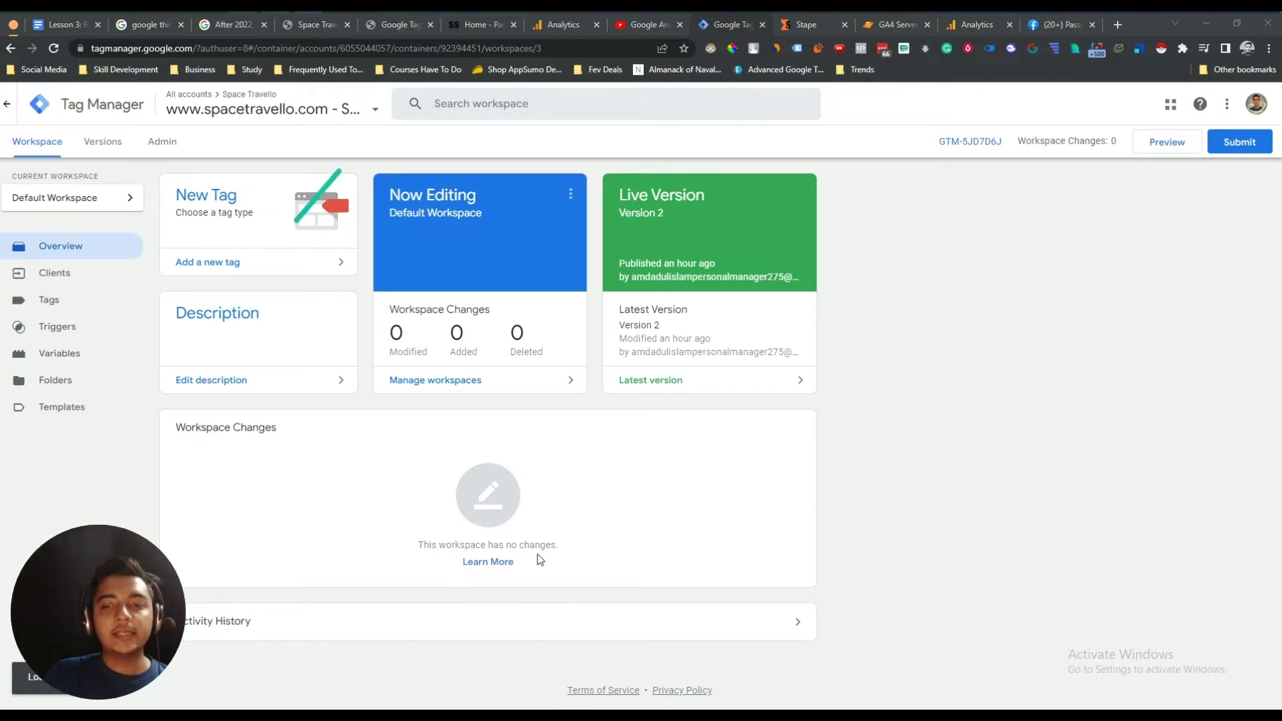
{"action": "left_click_drag", "start_coordinate": [161, 608], "coordinate": [1165, 530]}
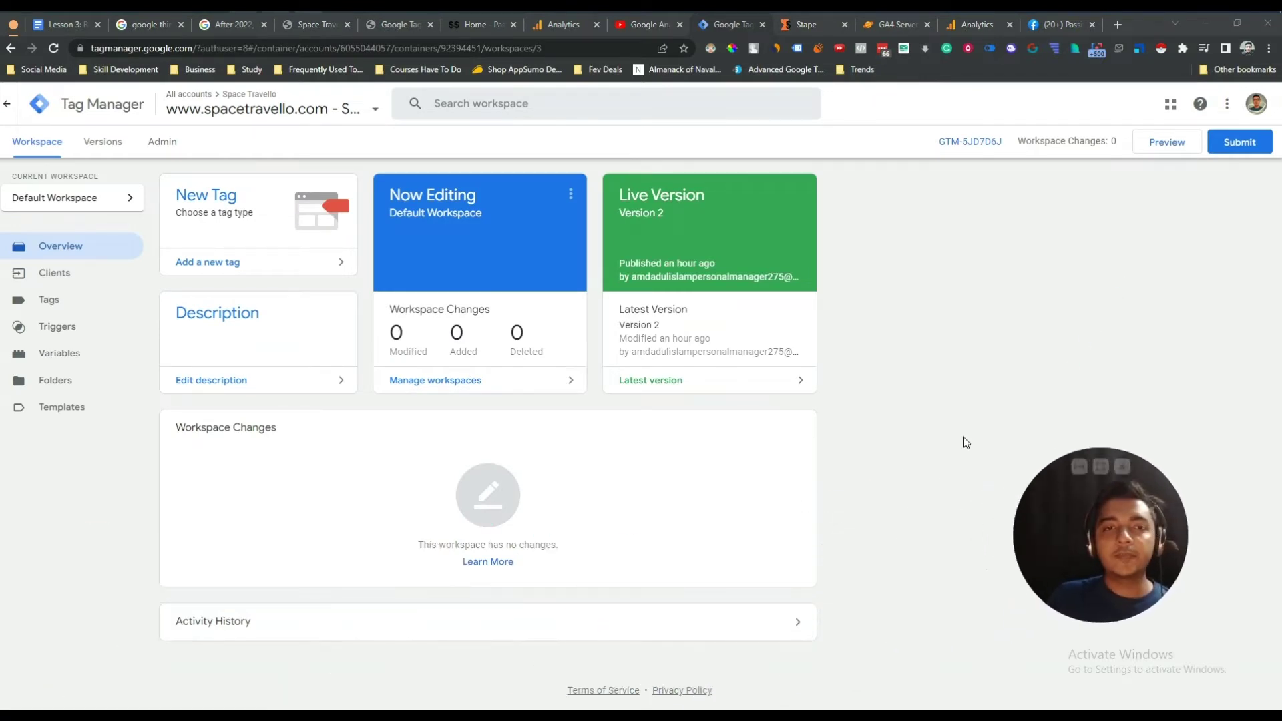
- Check the server container's clients and enable the Client Name built-in variable
{"action": "left_click", "coordinate": [58, 280]}
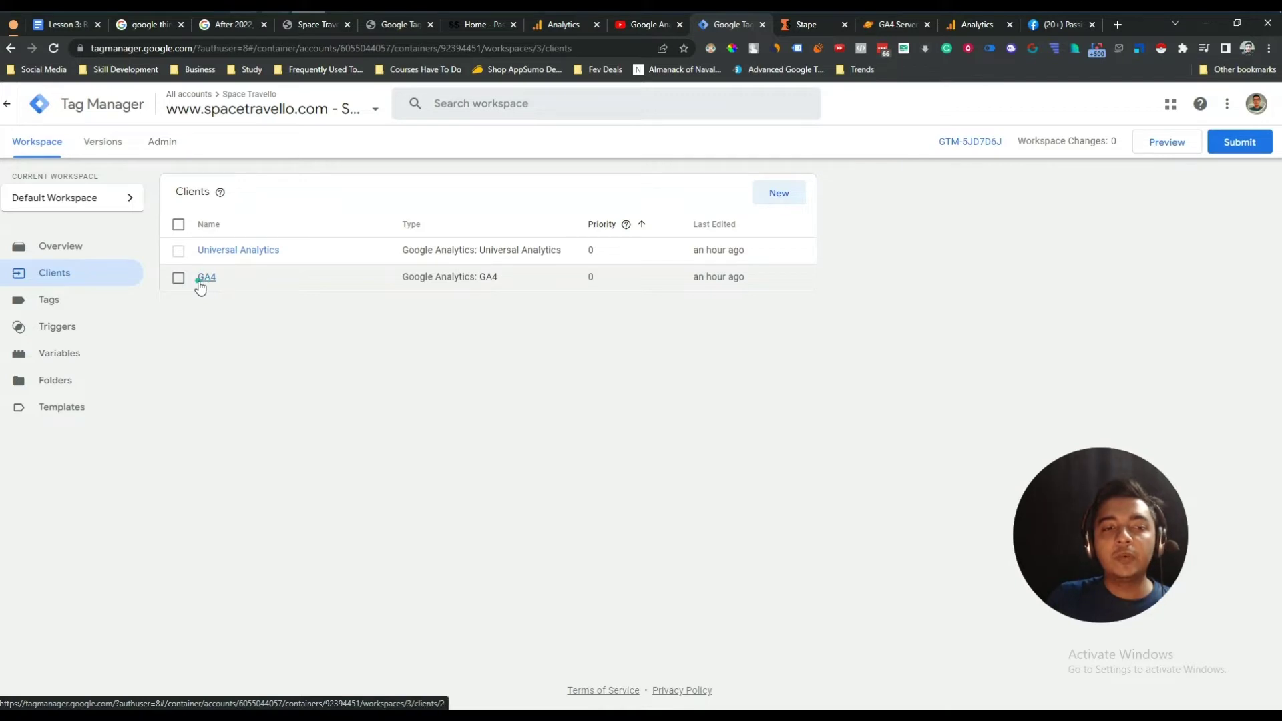
{"action": "left_click", "coordinate": [68, 359]}
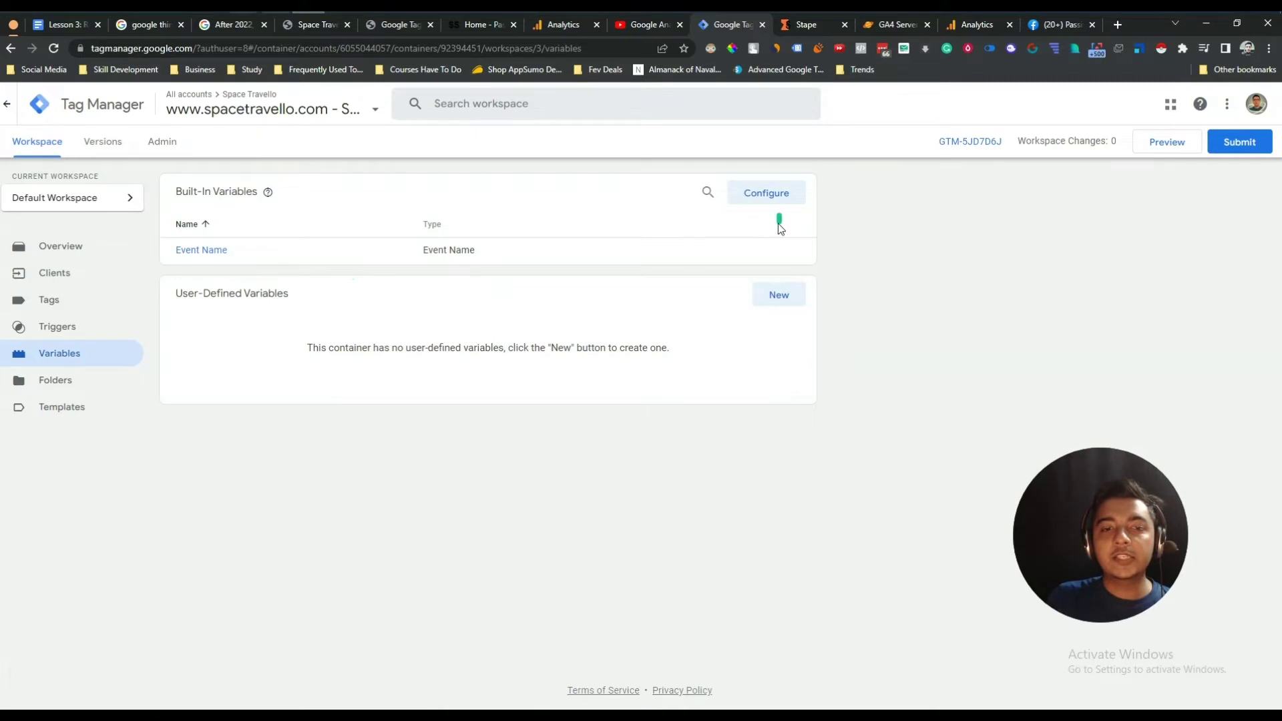
{"action": "left_click", "coordinate": [778, 201]}
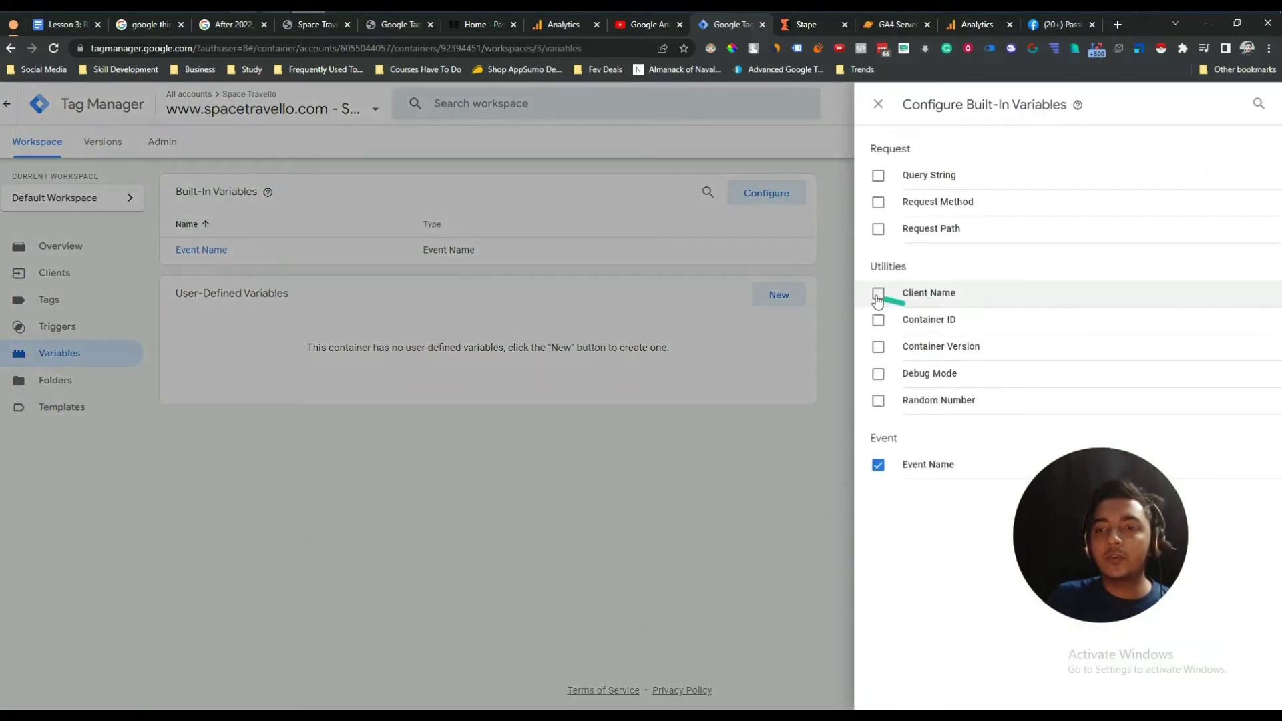
{"action": "left_click", "coordinate": [877, 294]}
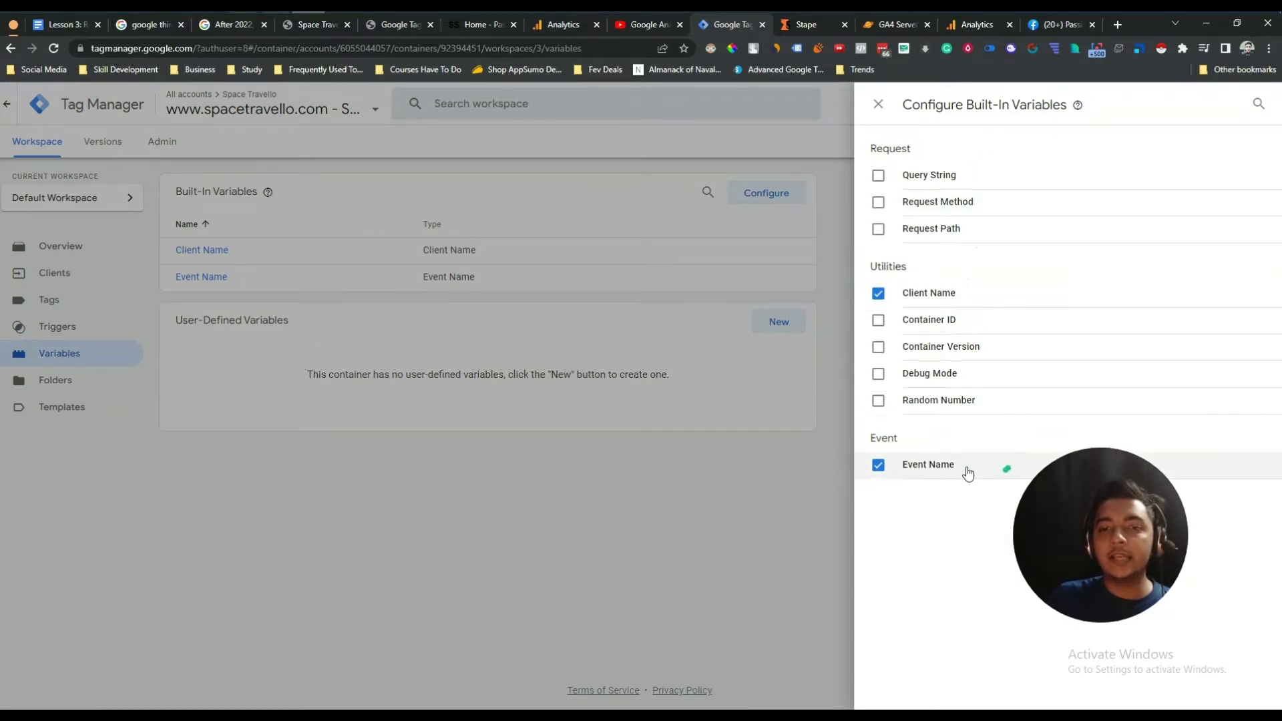
{"action": "left_click", "coordinate": [655, 460]}
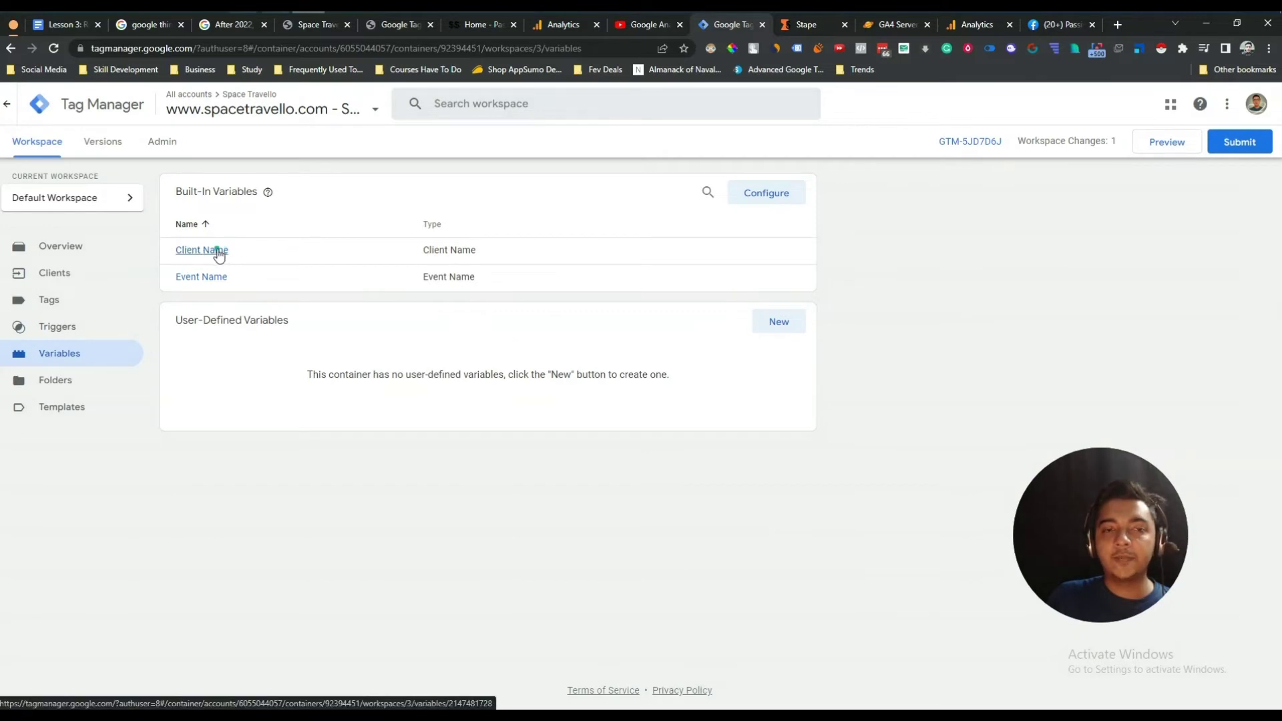
- Create a new trigger of type Custom that fires on Some Events
{"action": "left_click", "coordinate": [66, 332]}
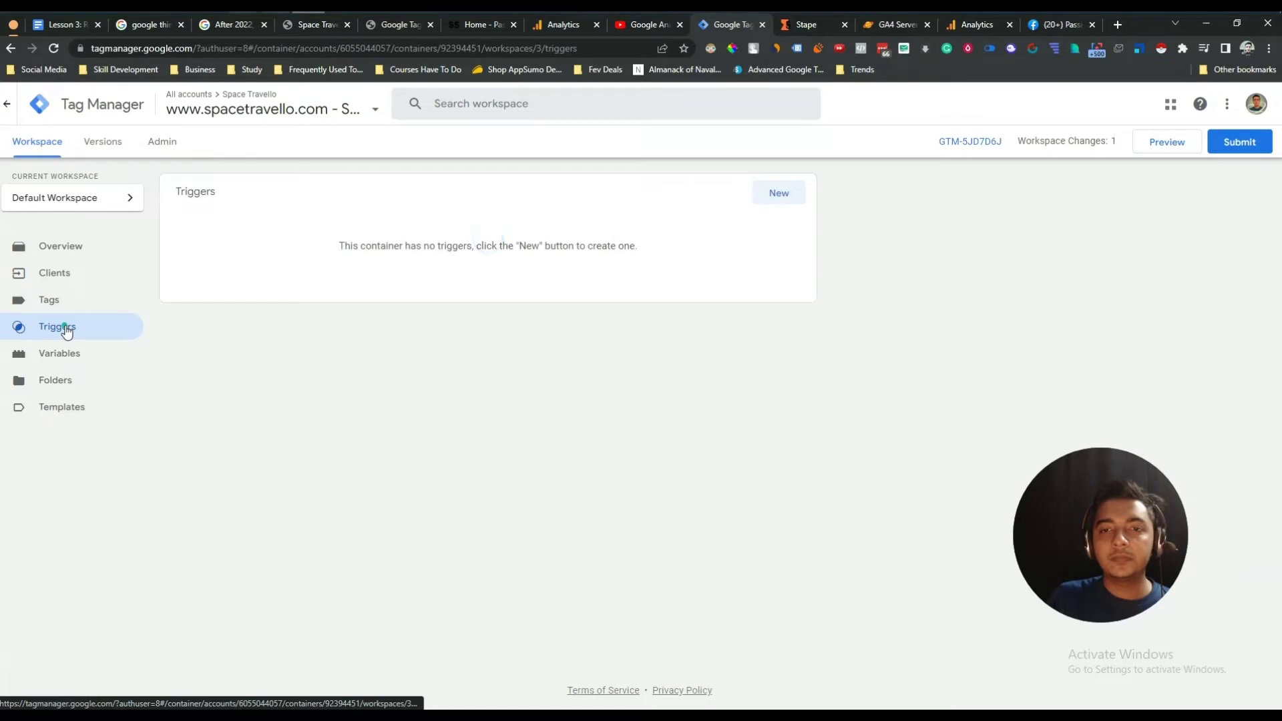
{"action": "left_click", "coordinate": [768, 195]}
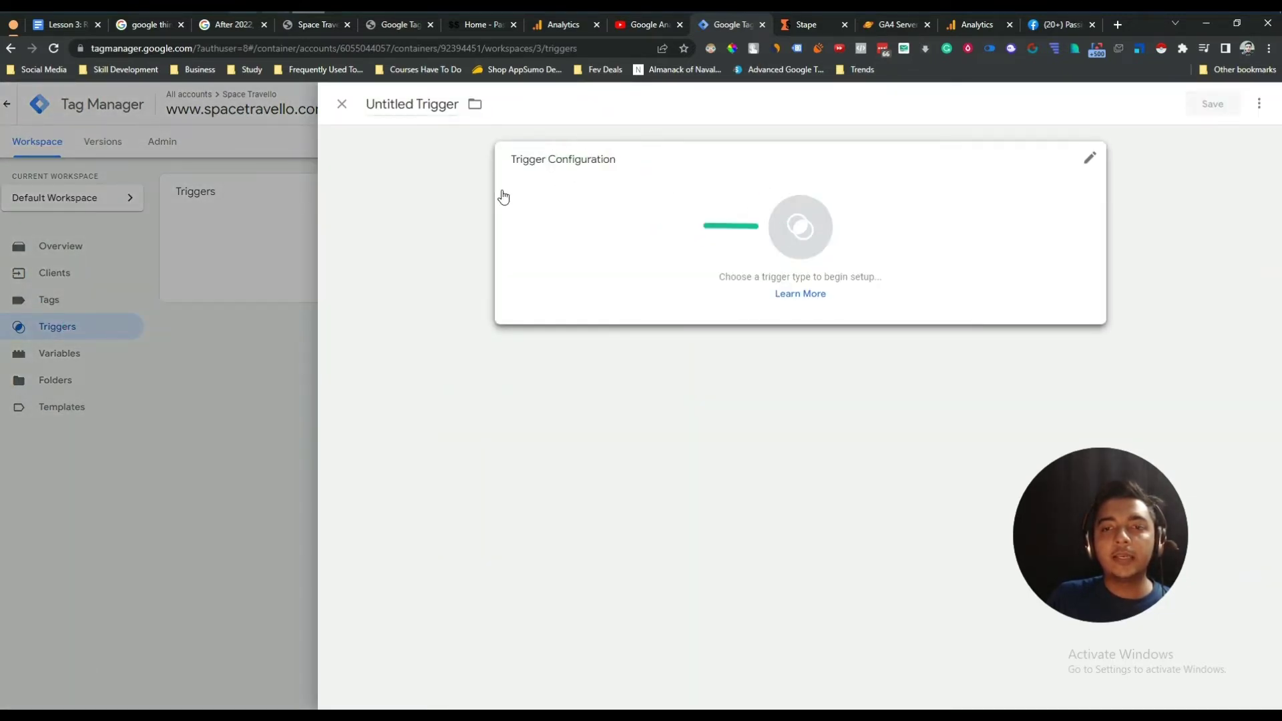
{"action": "left_click", "coordinate": [765, 212]}
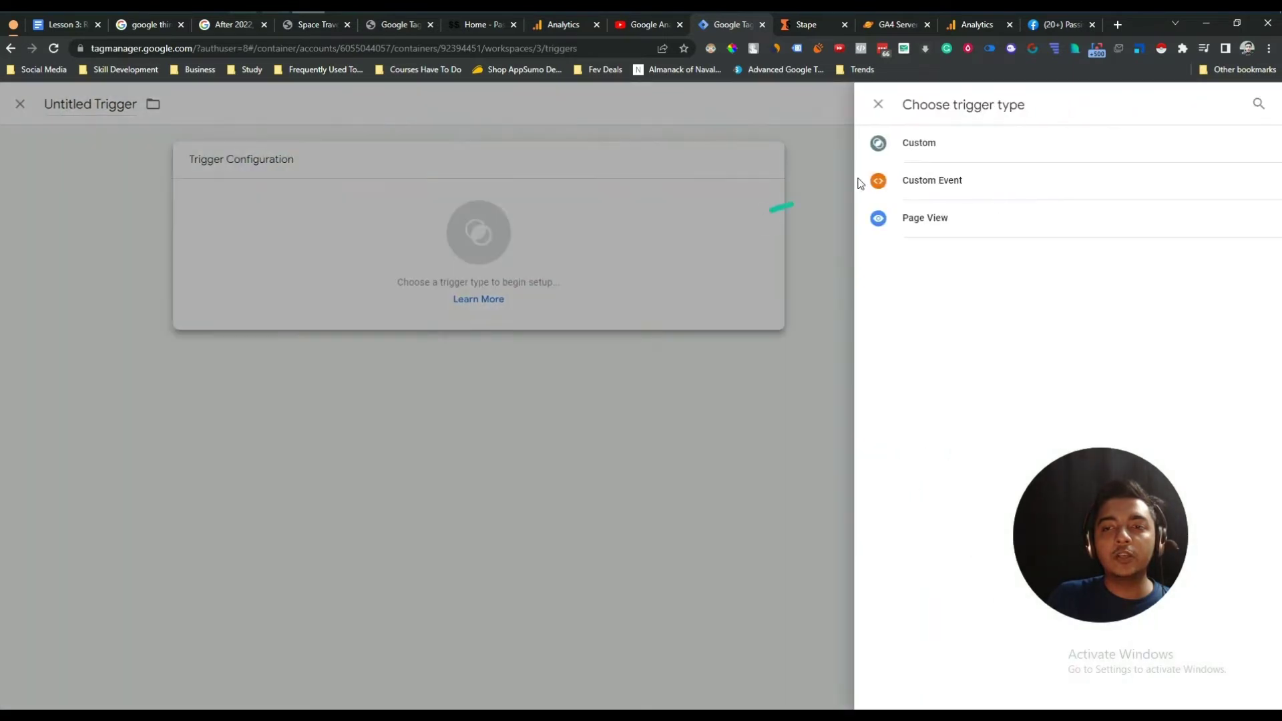
{"action": "left_click", "coordinate": [911, 147]}
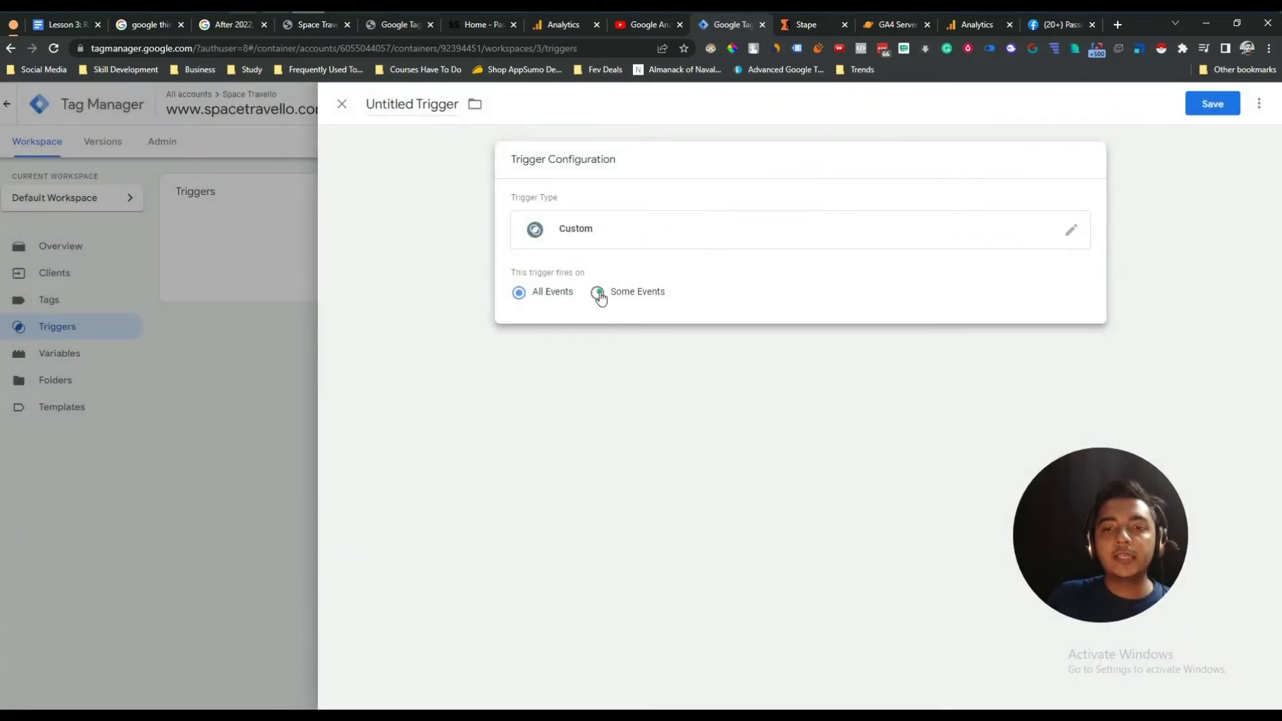
{"action": "left_click", "coordinate": [597, 293]}
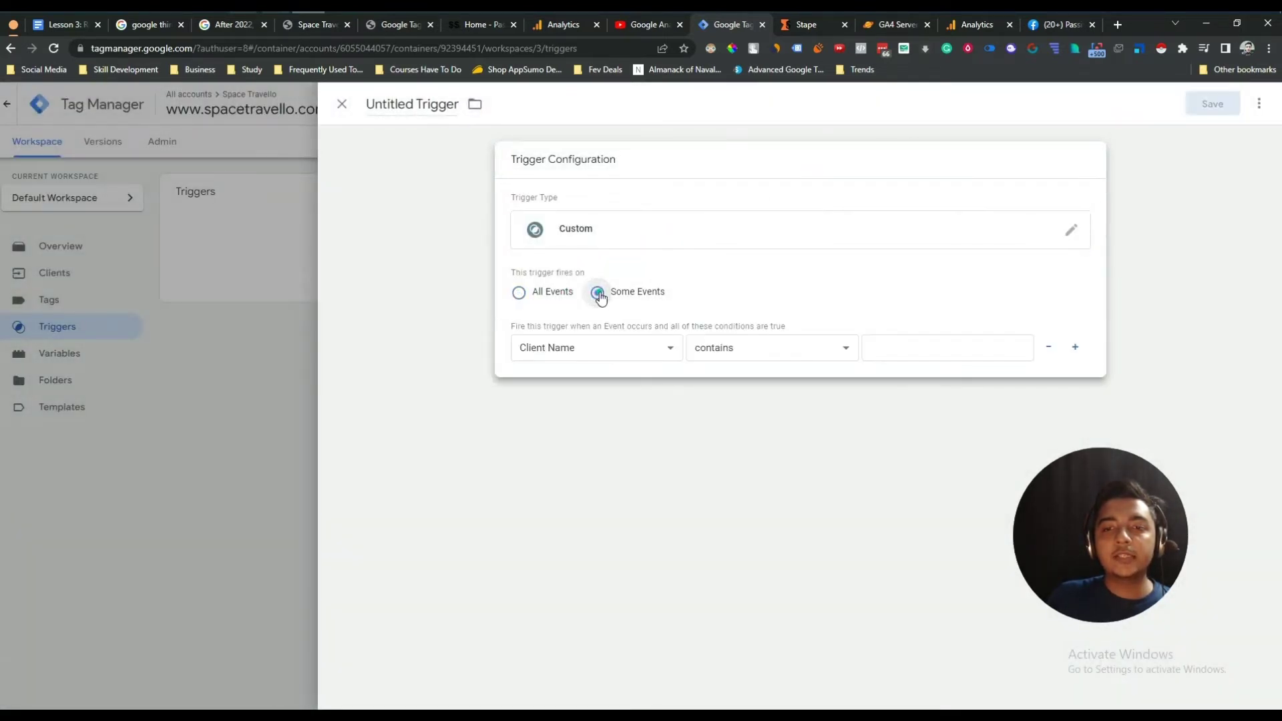
- Set the trigger's firing condition to Client Name equals GA4
{"action": "left_click", "coordinate": [590, 356]}
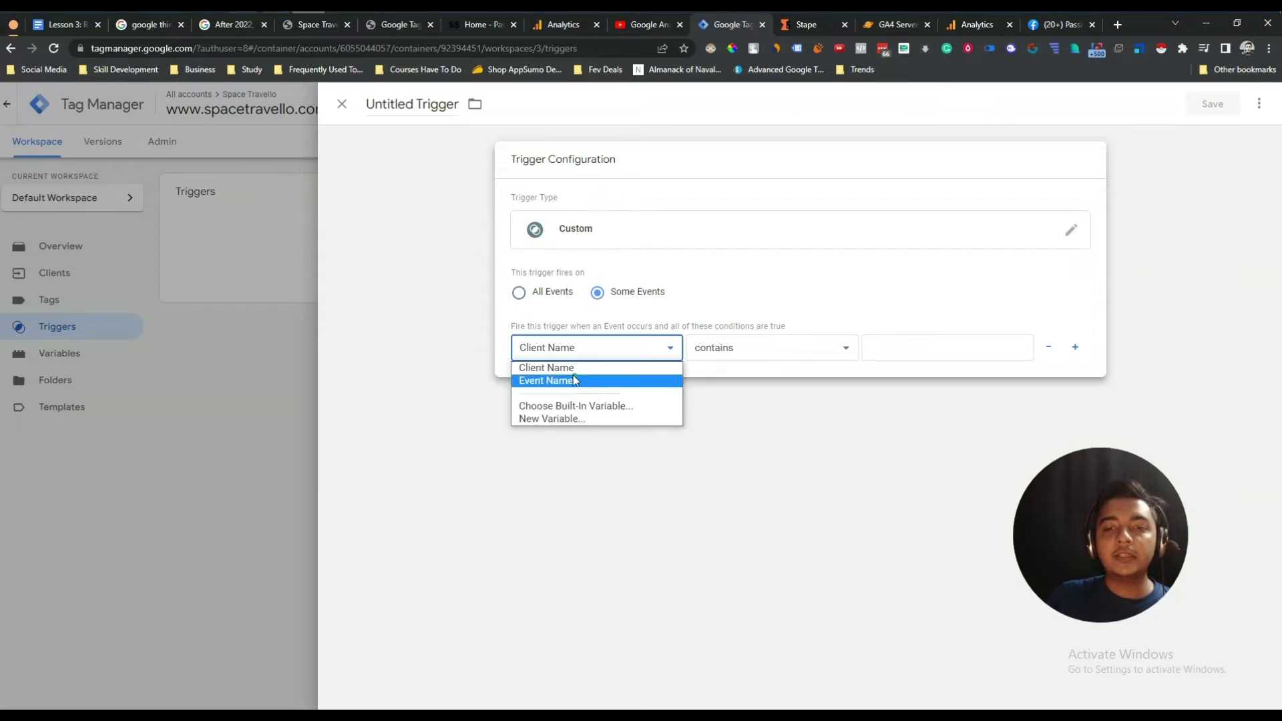
{"action": "left_click", "coordinate": [571, 369]}
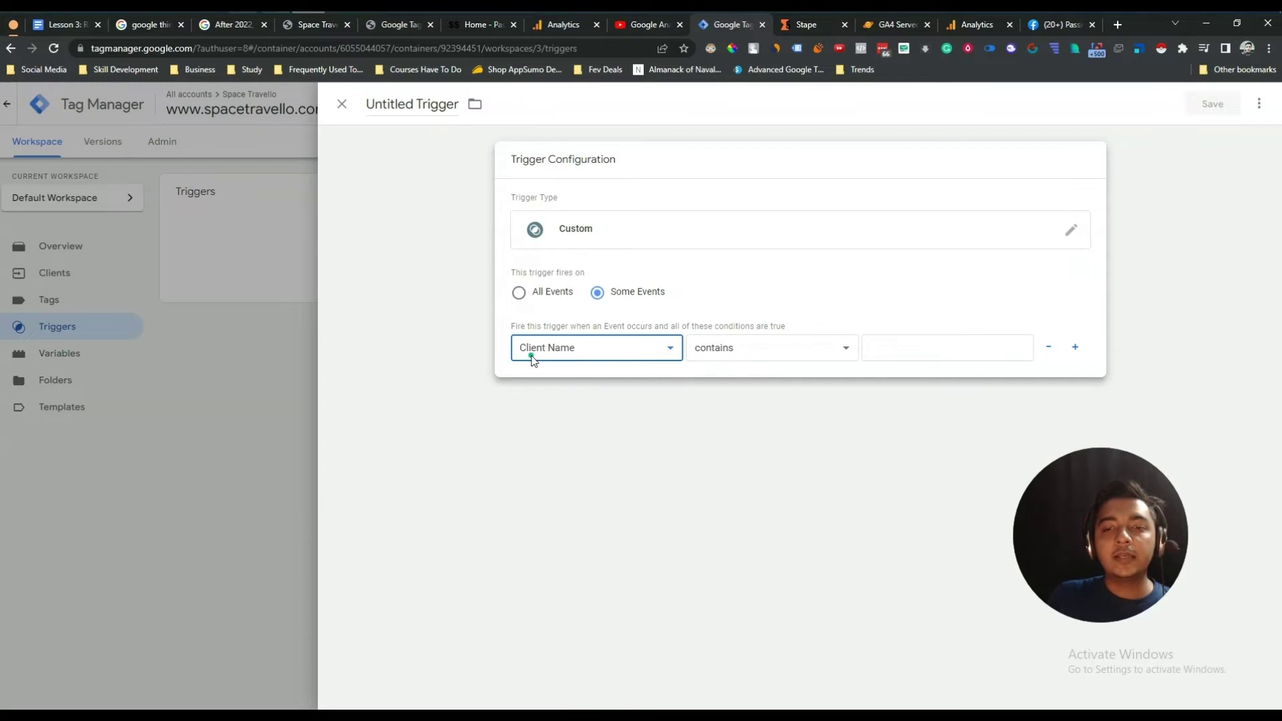
{"action": "left_click_drag", "start_coordinate": [732, 330], "coordinate": [737, 341]}
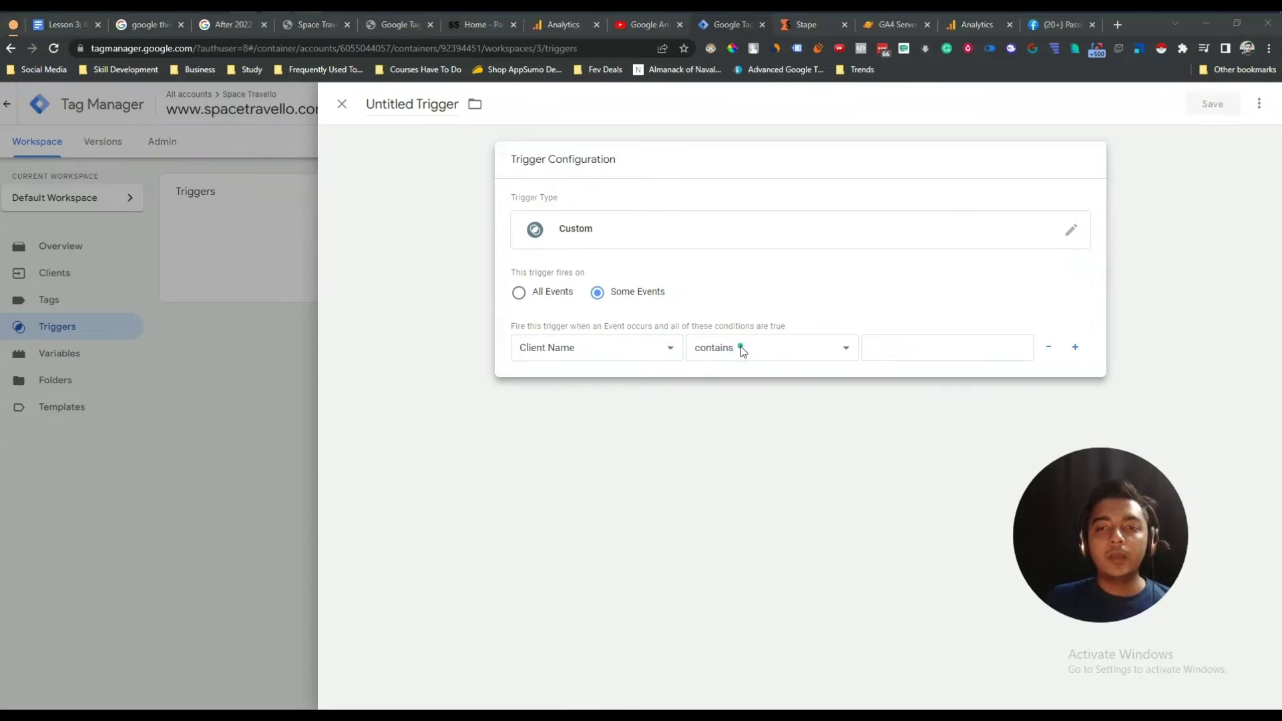
{"action": "left_click", "coordinate": [743, 352]}
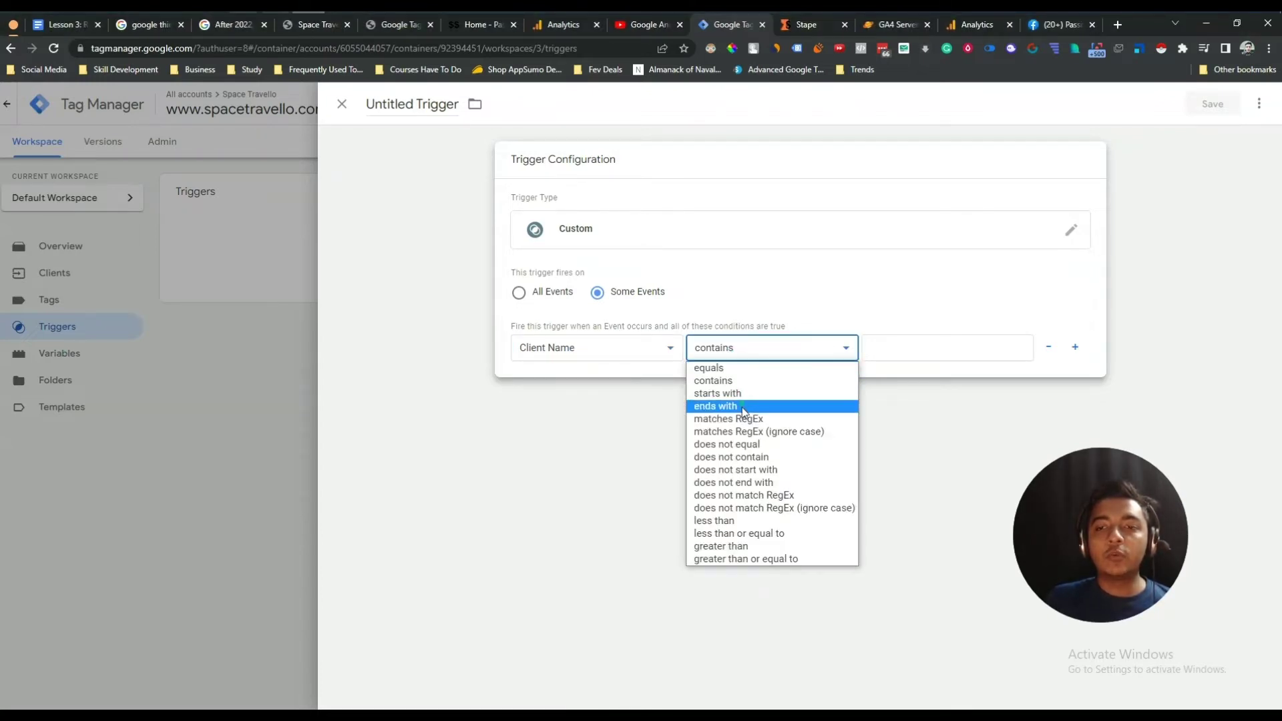
{"action": "left_click", "coordinate": [728, 372]}
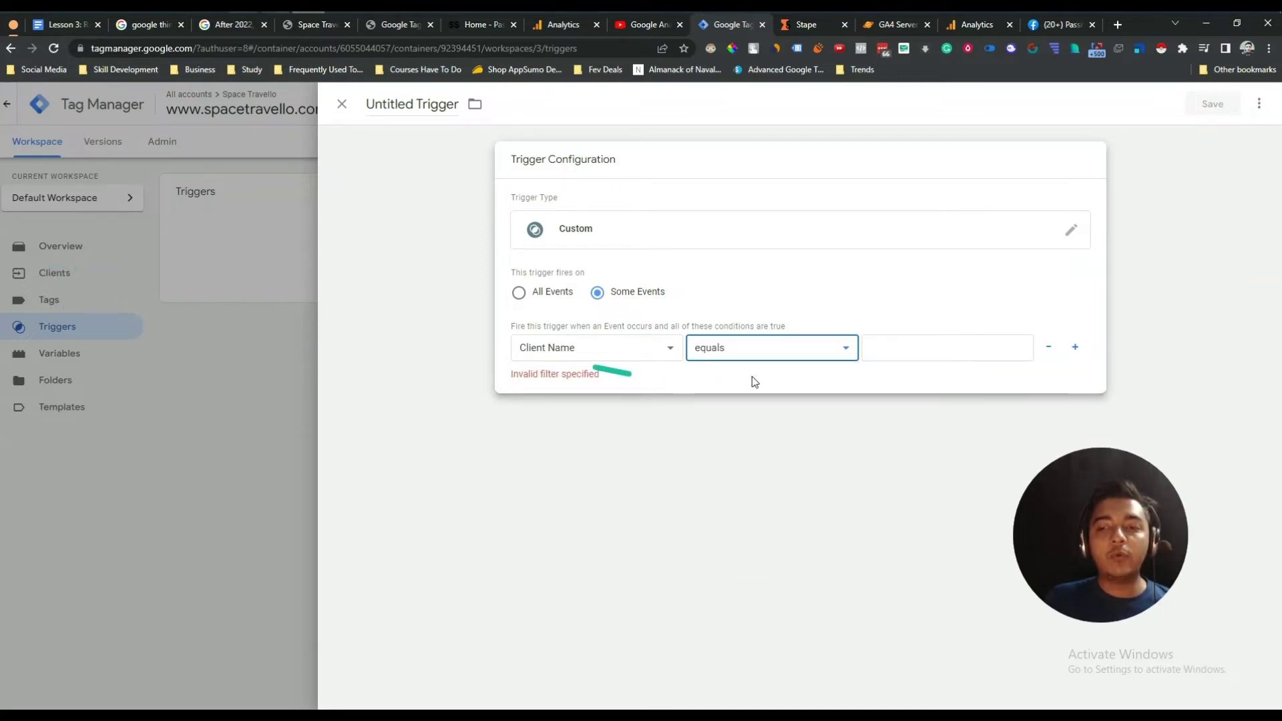
{"action": "left_click", "coordinate": [925, 355]}
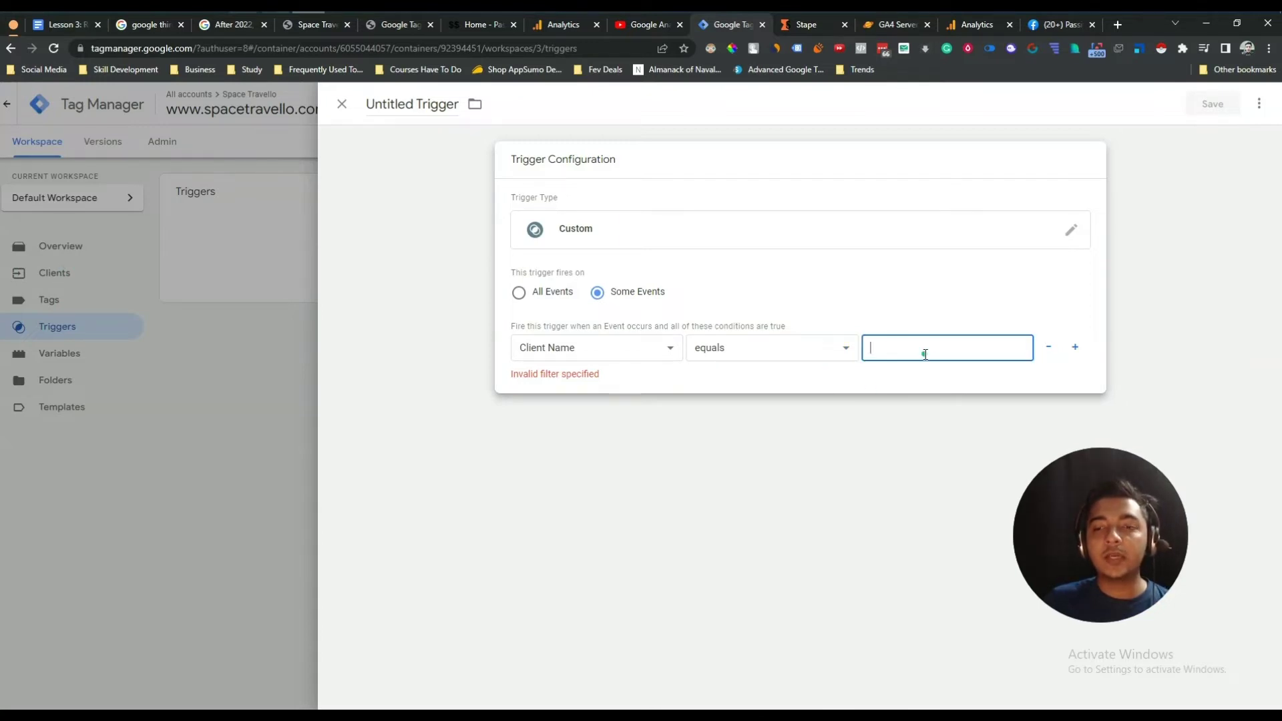
{"action": "type", "text": "GA4"}
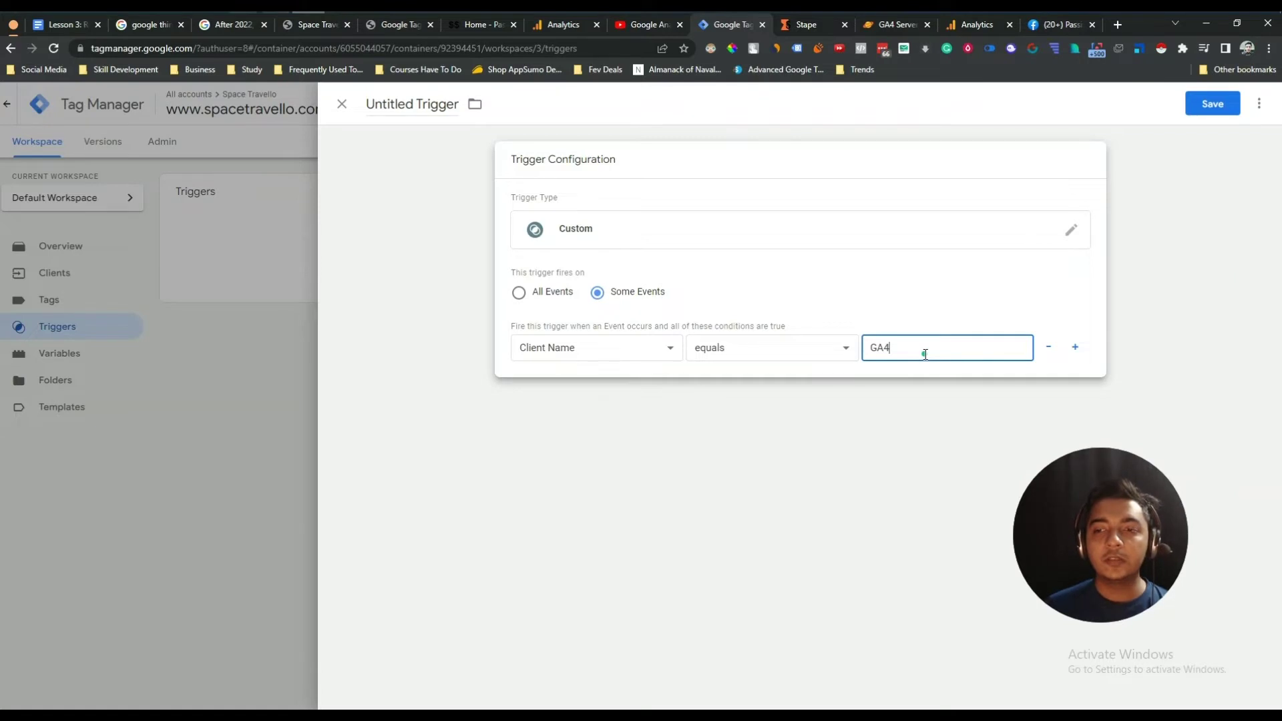
{"action": "left_click", "coordinate": [912, 306]}
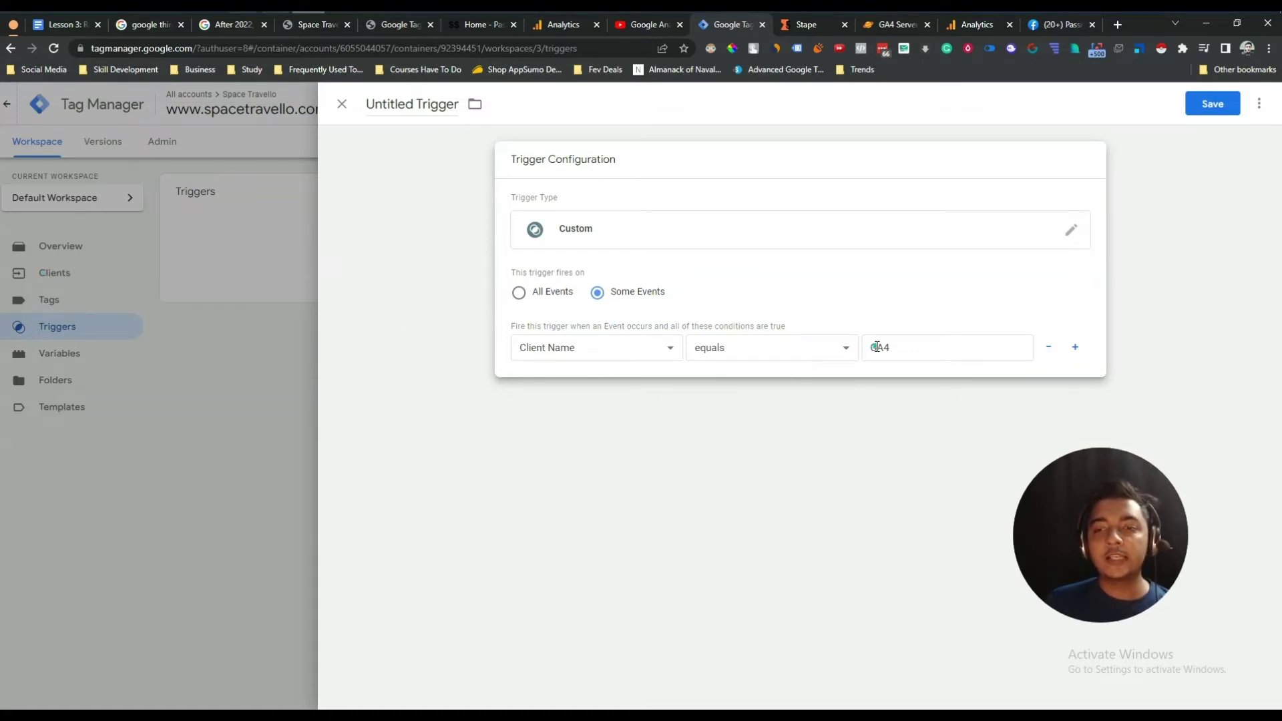
- Name the new trigger "Client Name - Ga4" and save it
{"action": "left_click", "coordinate": [1210, 105]}
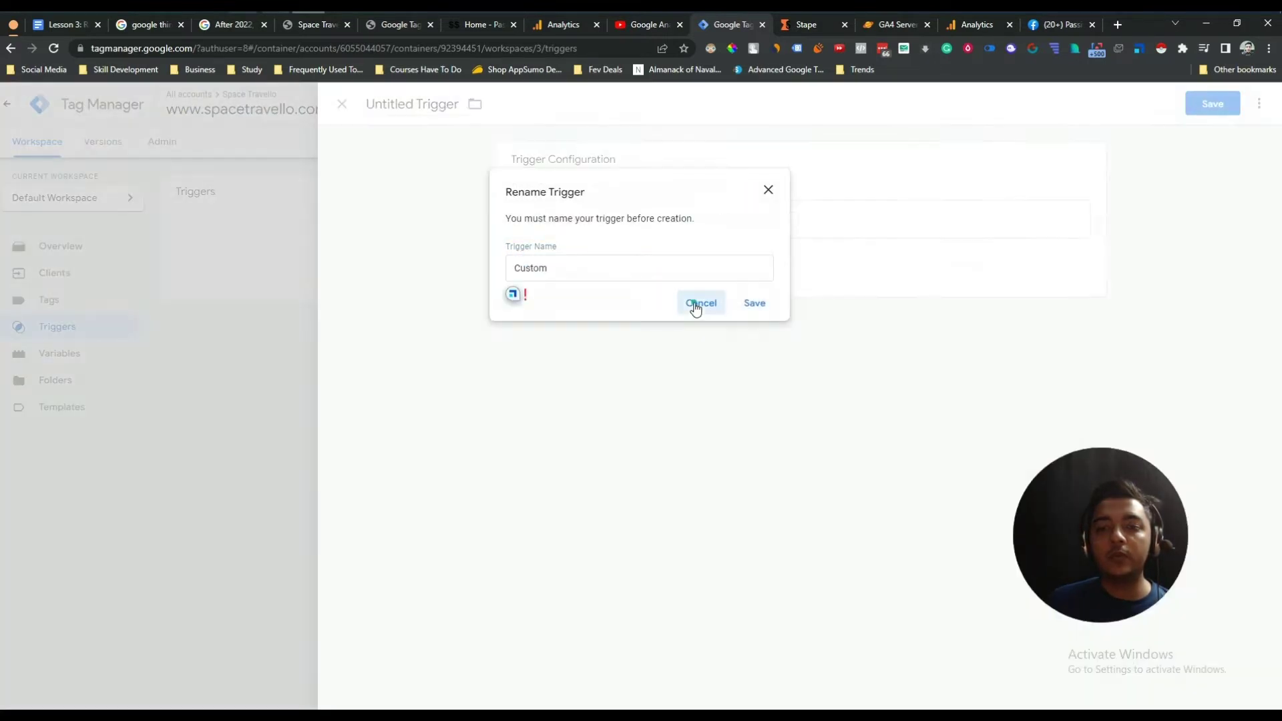
{"action": "left_click", "coordinate": [698, 304]}
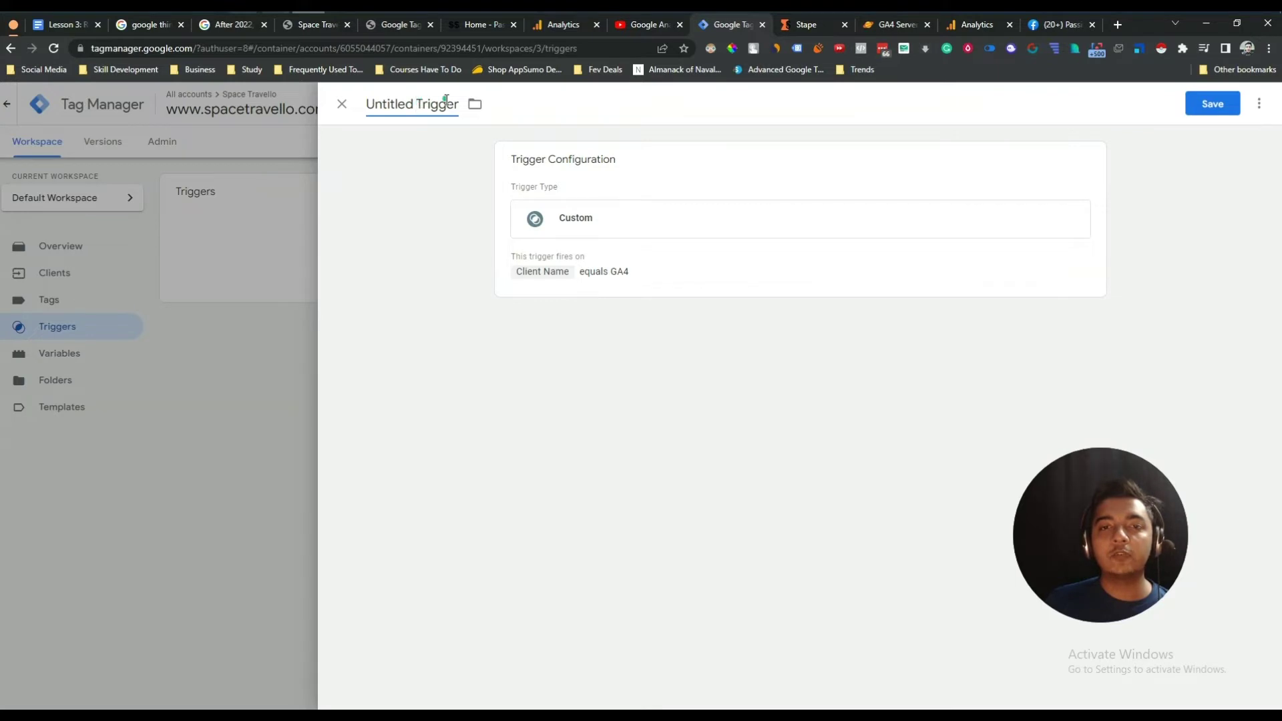
{"action": "triple_click", "coordinate": [391, 99]}
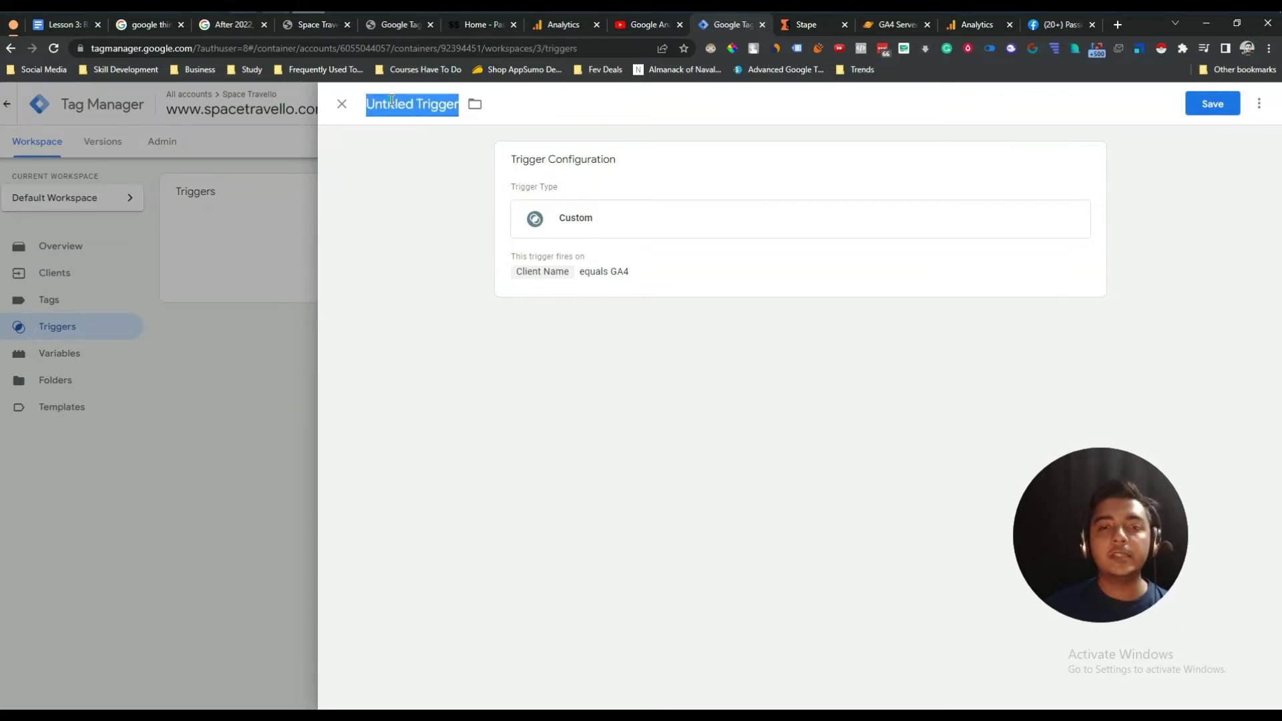
{"action": "type", "text": "Client Name - Ga4"}
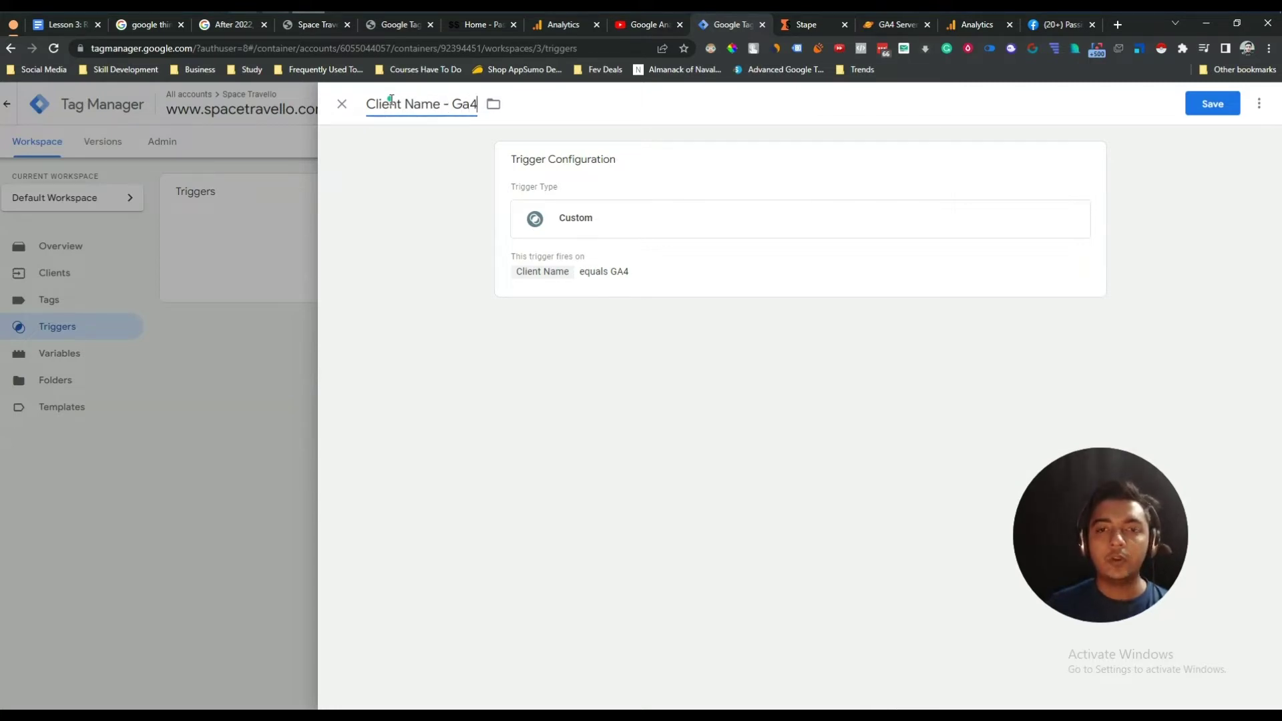
{"action": "left_click", "coordinate": [1211, 113]}
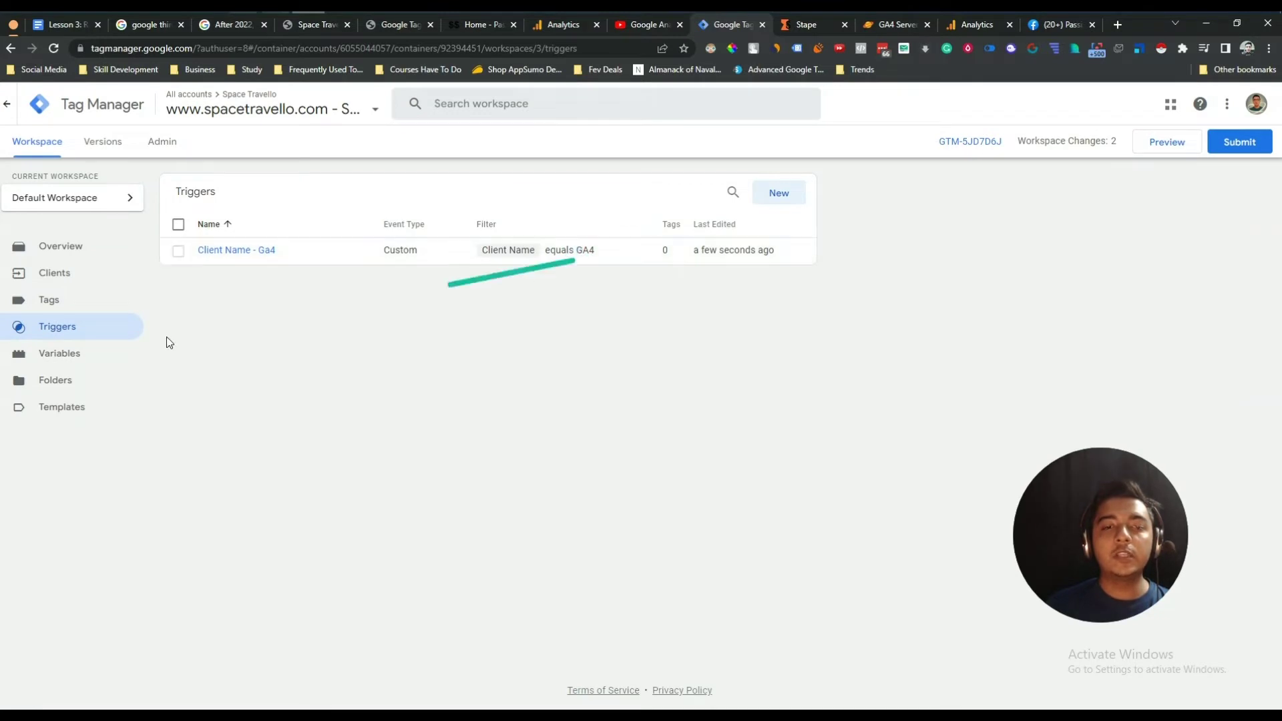
- Review the container's clients and triggers, and create a new tag of type Google Analytics: GA4
{"action": "left_click", "coordinate": [72, 274]}
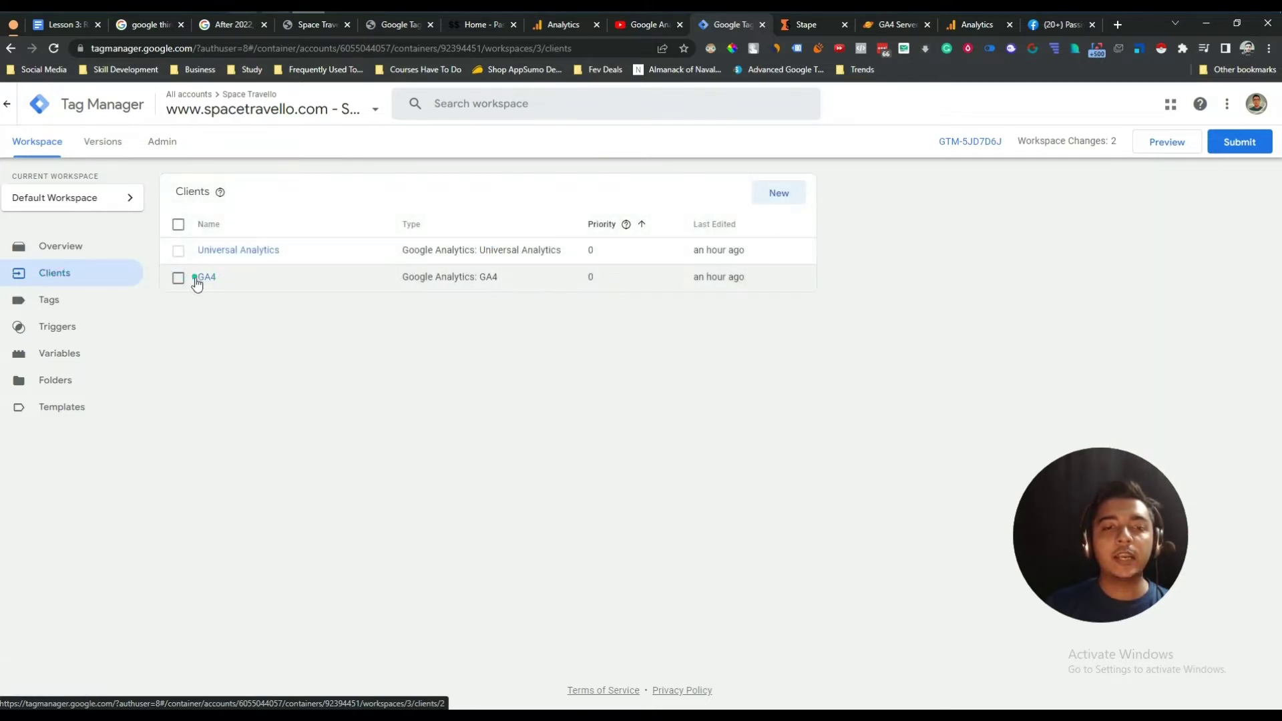
{"action": "left_click", "coordinate": [59, 329]}
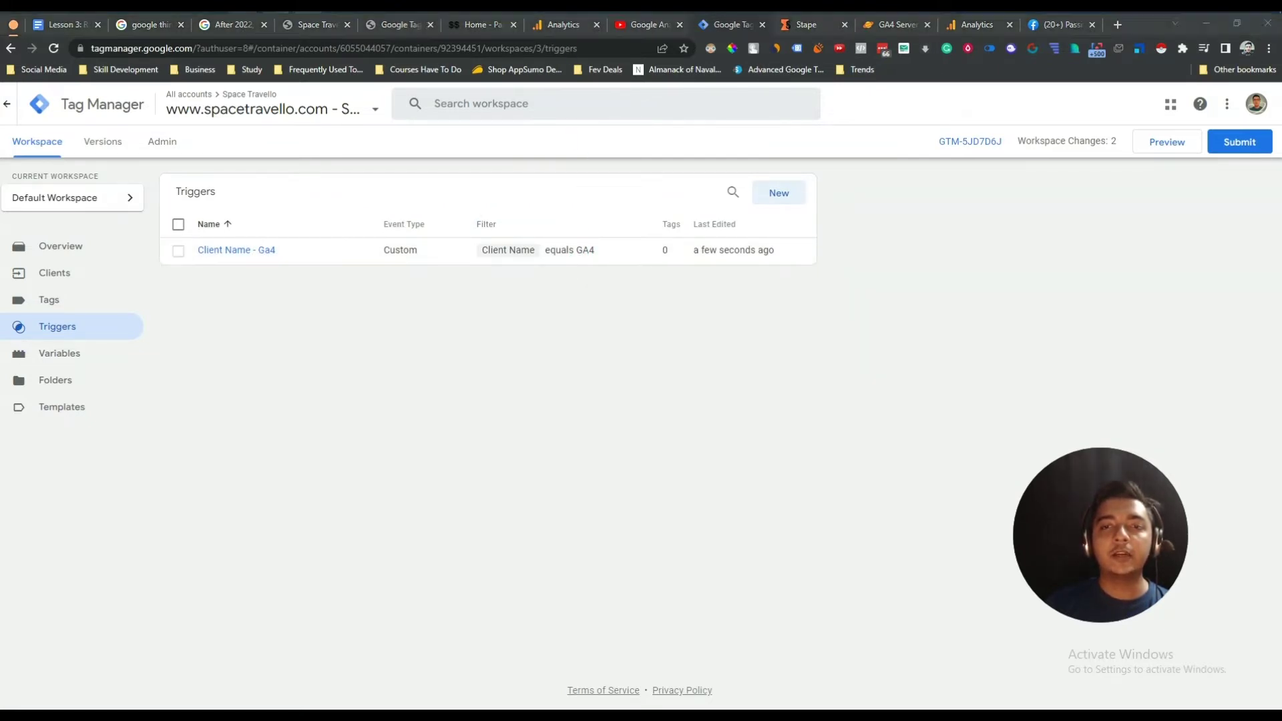
{"action": "left_click", "coordinate": [72, 304]}
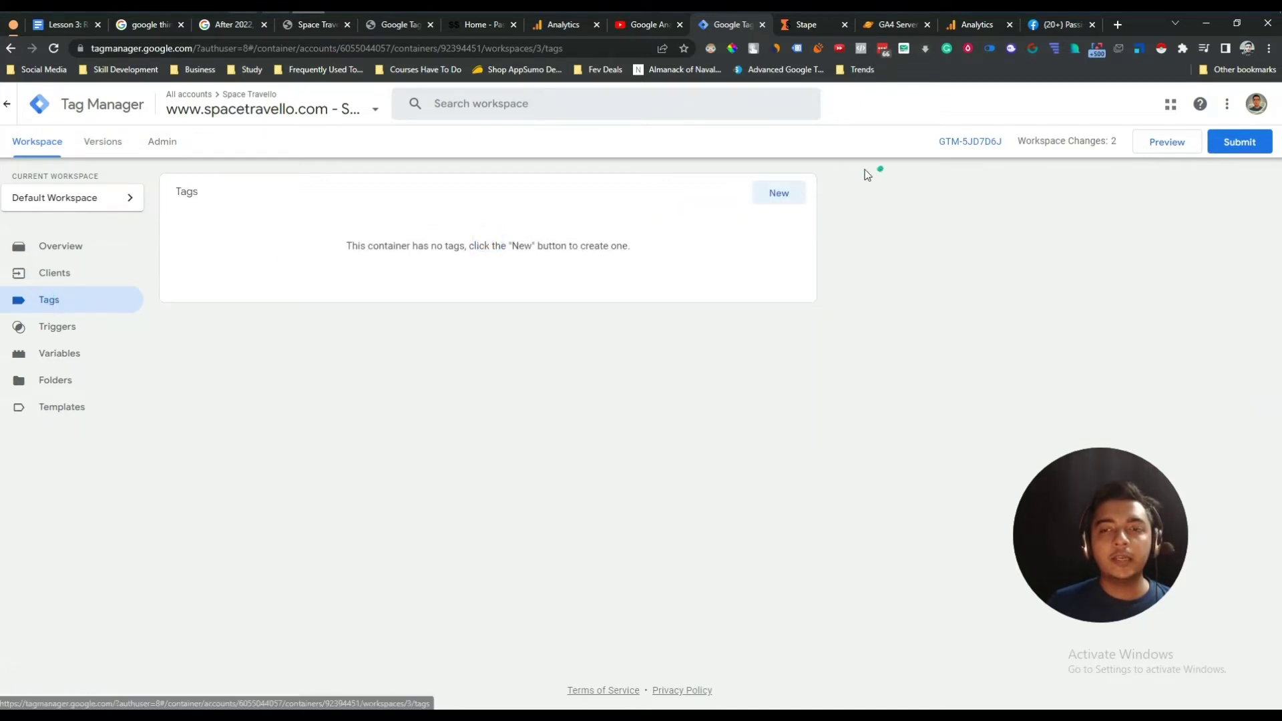
{"action": "left_click", "coordinate": [787, 195]}
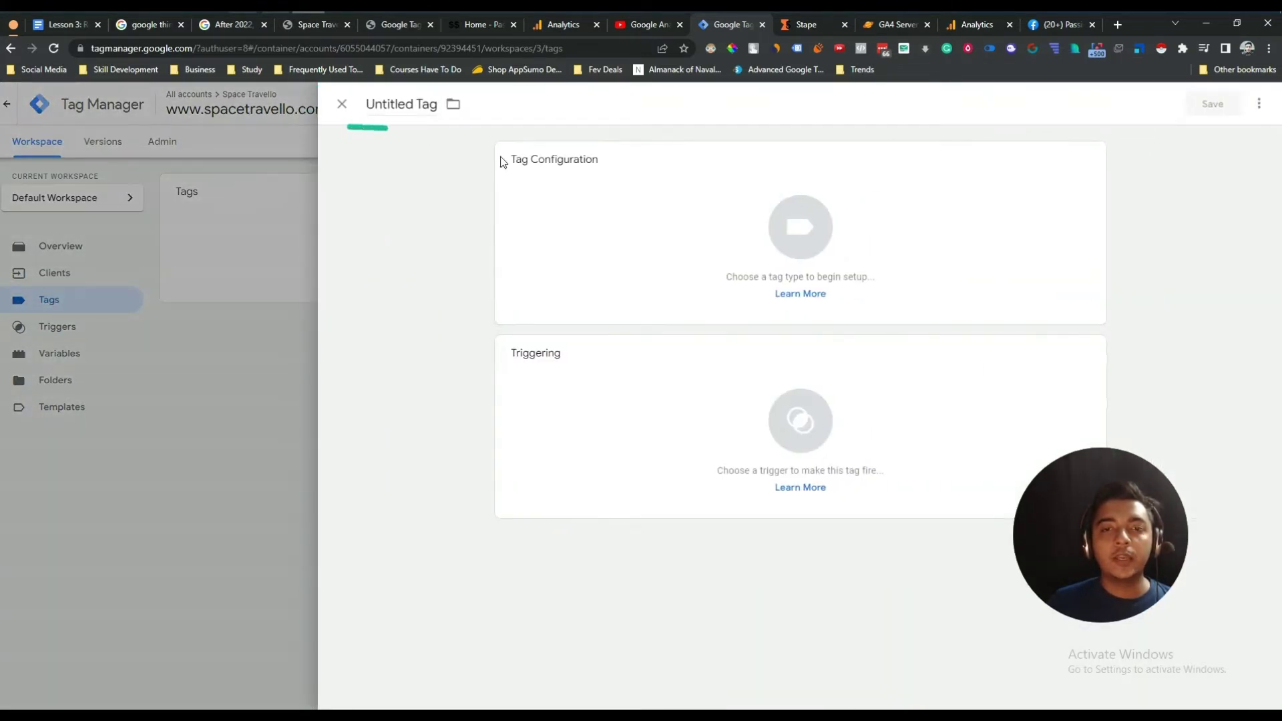
{"action": "left_click", "coordinate": [795, 226]}
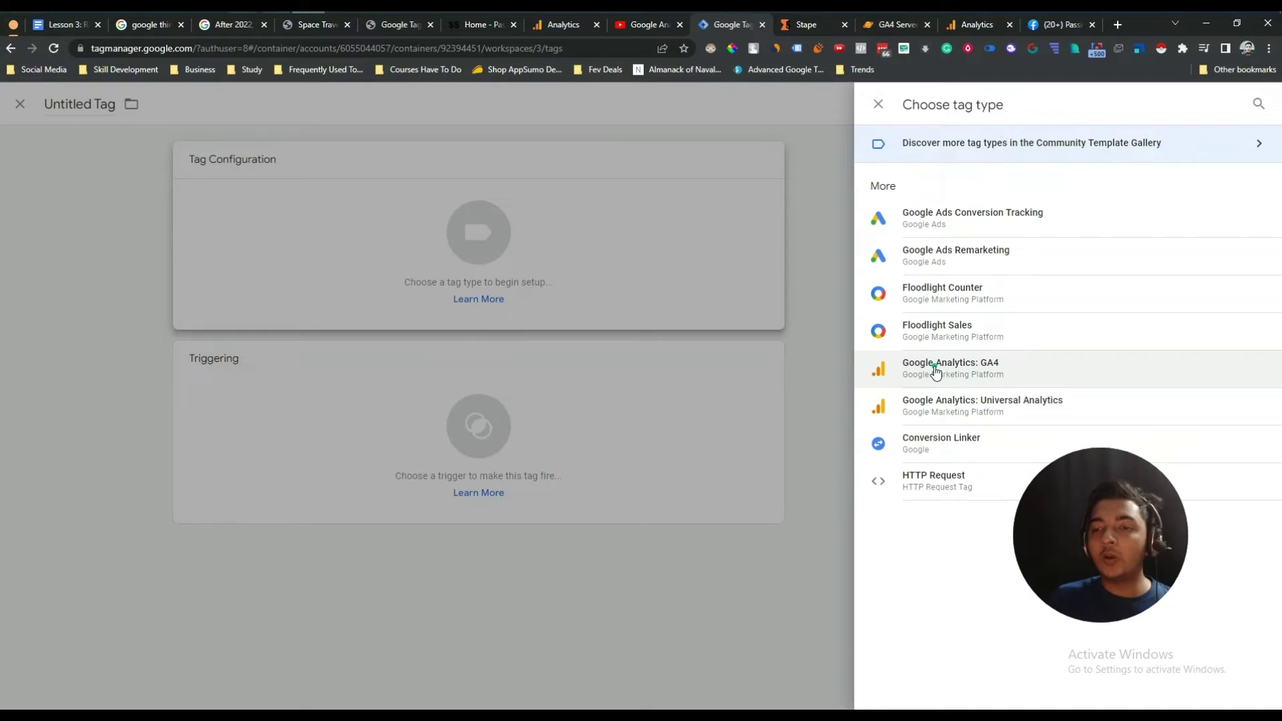
{"action": "left_click", "coordinate": [990, 371]}
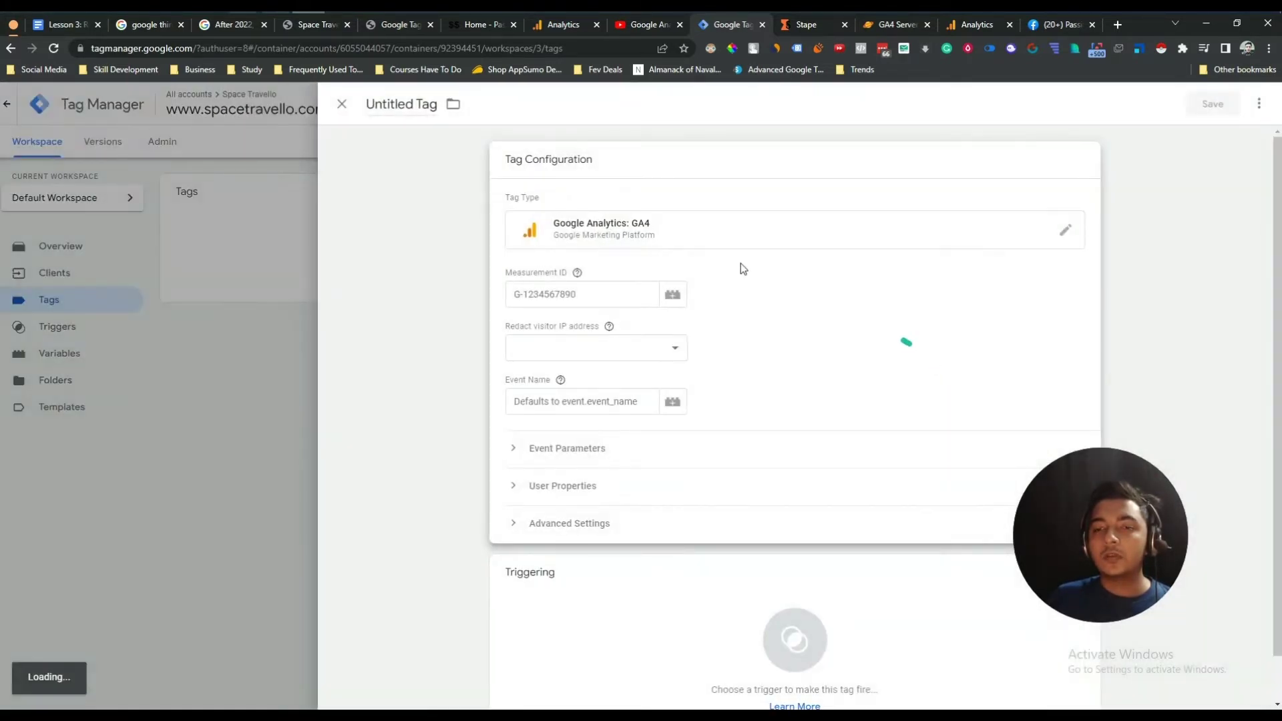
- Switch to Google Analytics and copy the measurement ID of the Space Travelo - Stream web stream
{"action": "left_click_drag", "start_coordinate": [507, 273], "coordinate": [513, 274]}
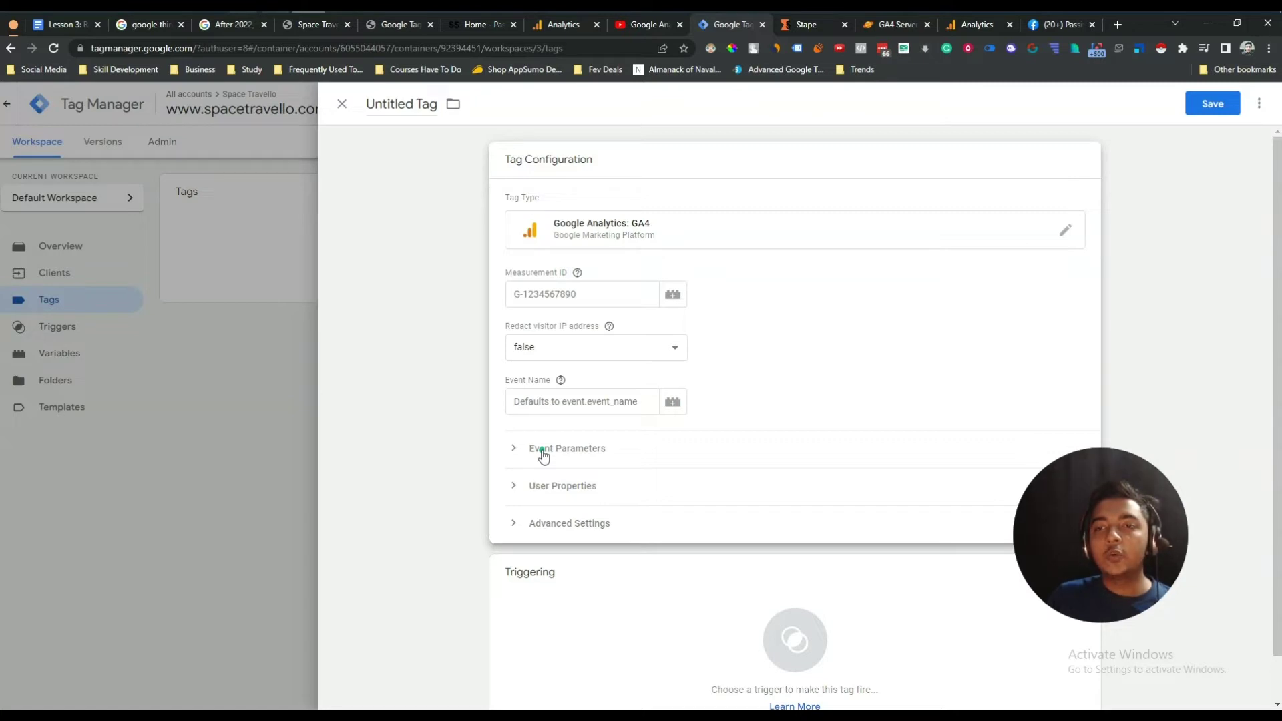
{"action": "left_click", "coordinate": [560, 380]}
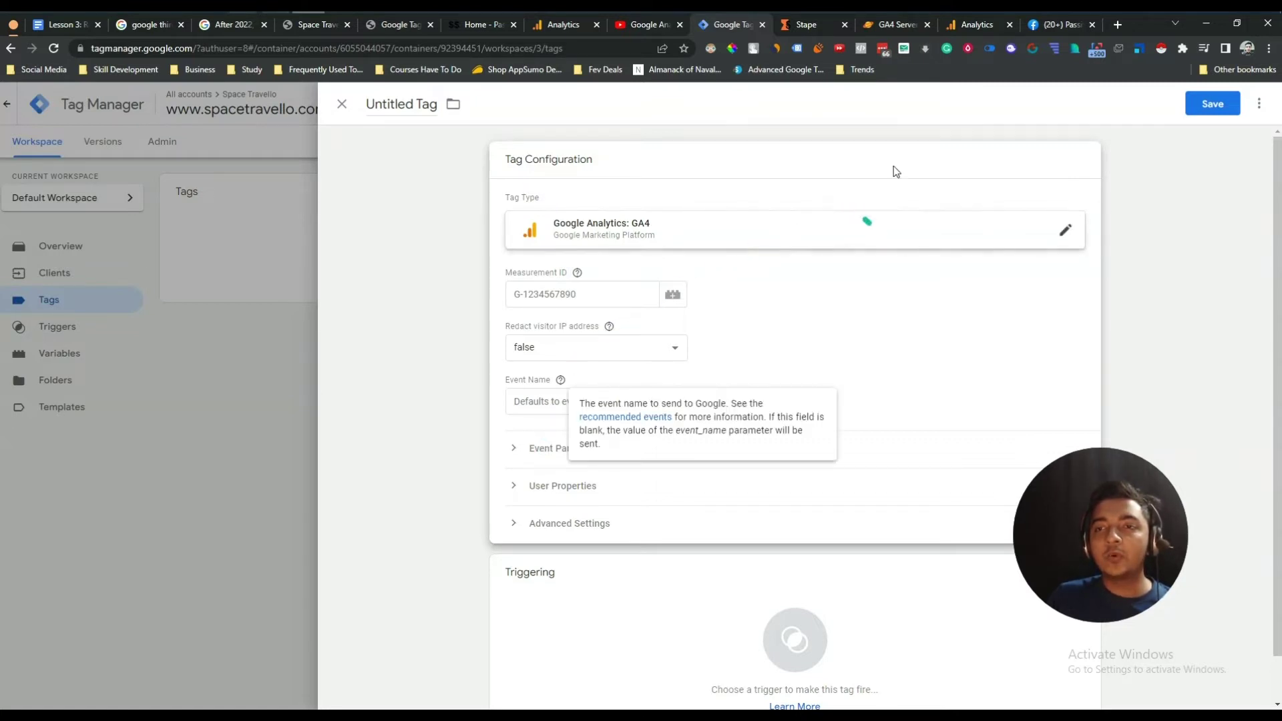
{"action": "left_click", "coordinate": [973, 25]}
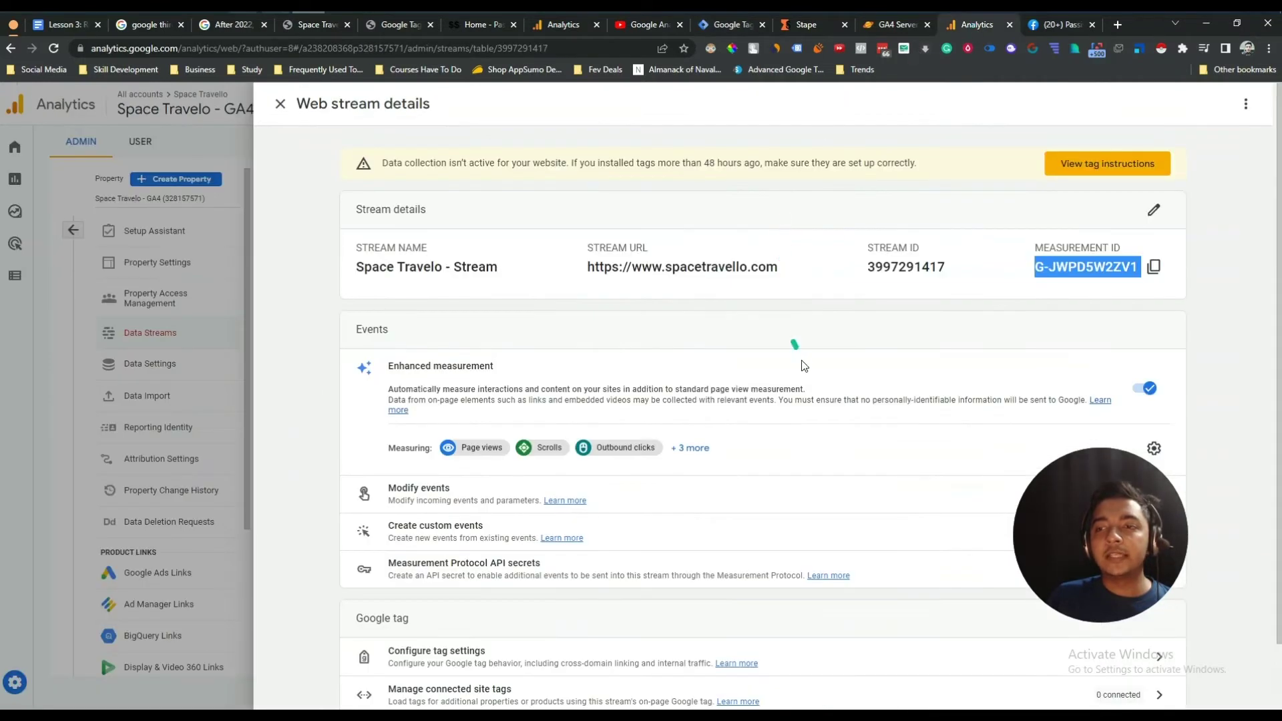
{"action": "left_click", "coordinate": [1053, 267]}
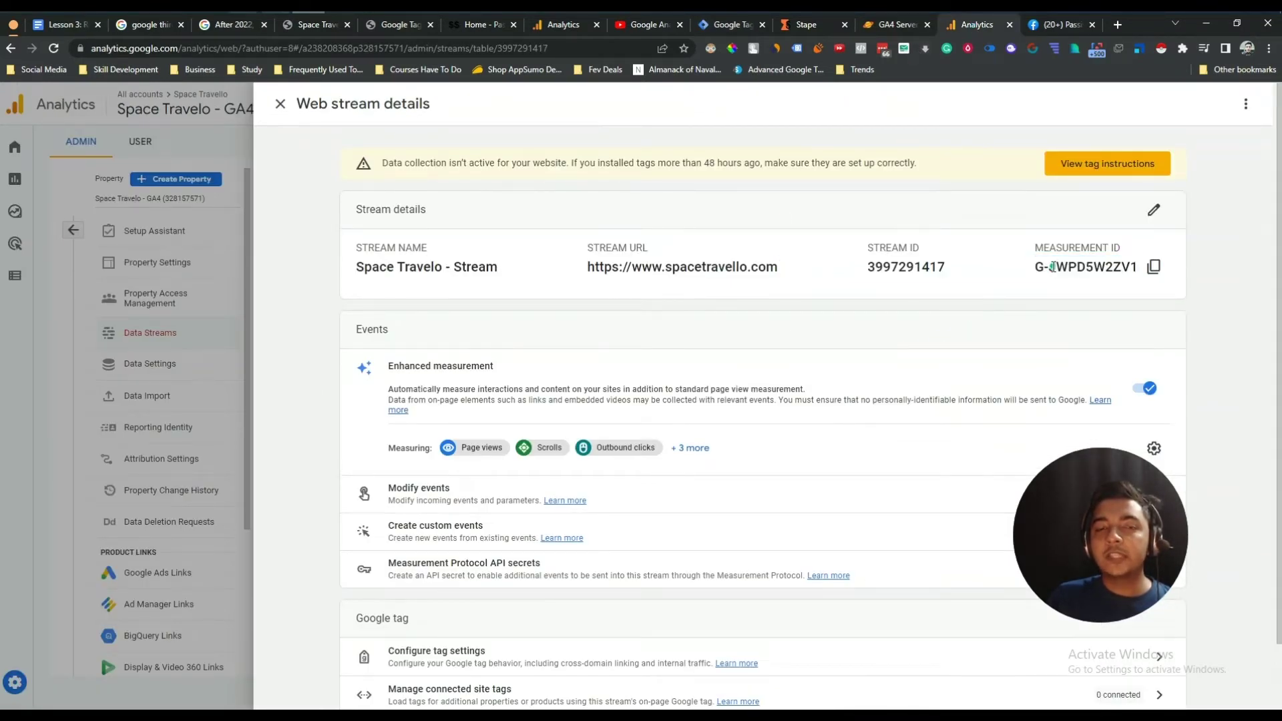
{"action": "triple_click", "coordinate": [1053, 267]}
{"action": "right_click", "coordinate": [1053, 265]}
{"action": "left_click", "coordinate": [1068, 273]}
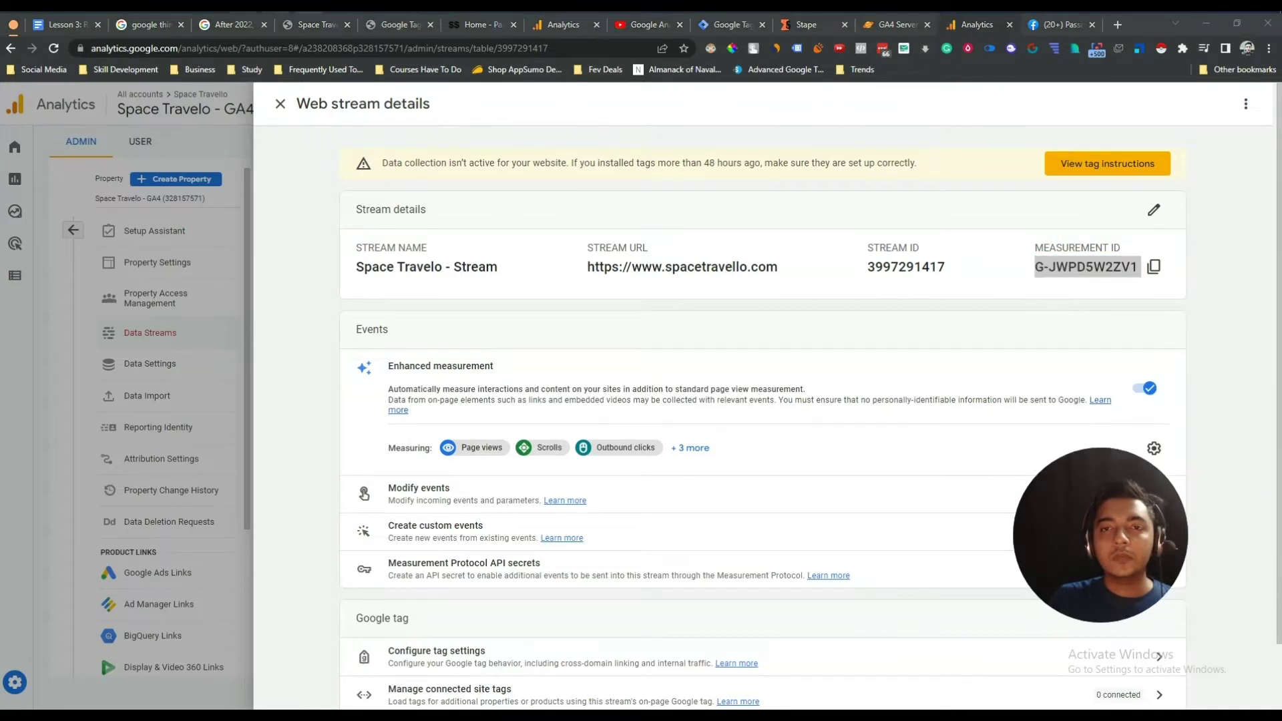
{"action": "double_click", "coordinate": [1096, 265]}
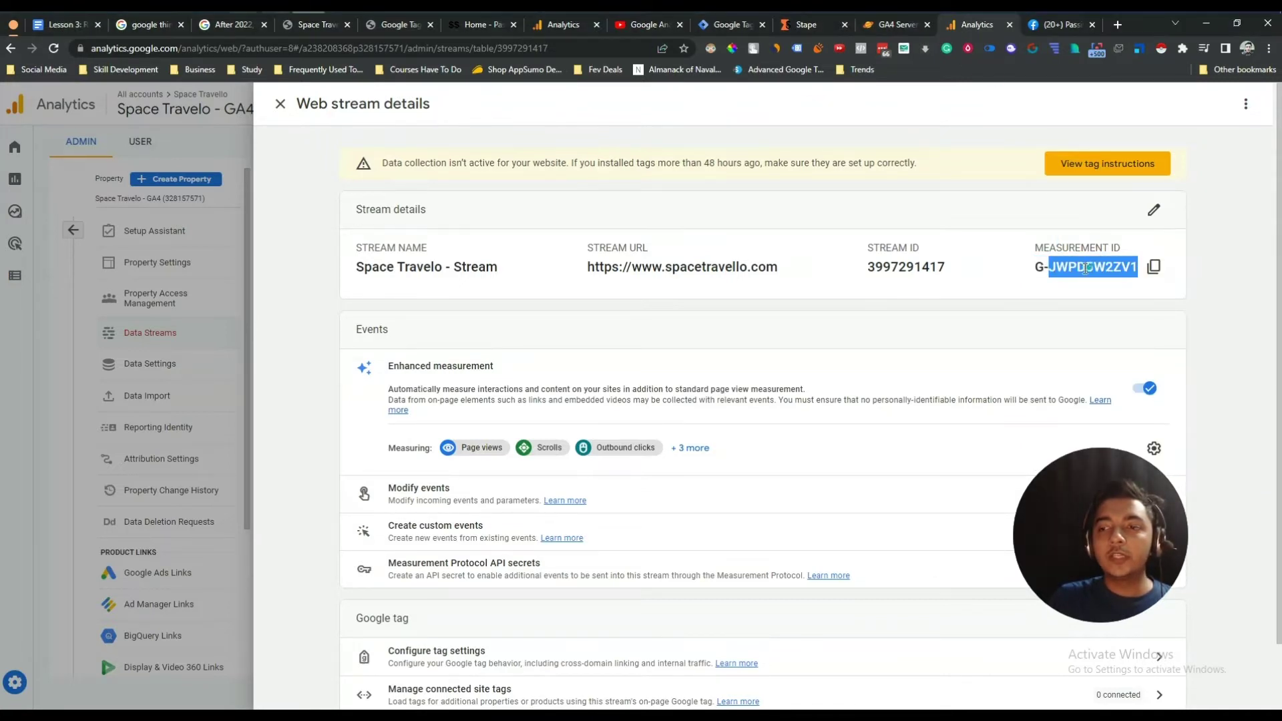
{"action": "left_click", "coordinate": [1053, 269]}
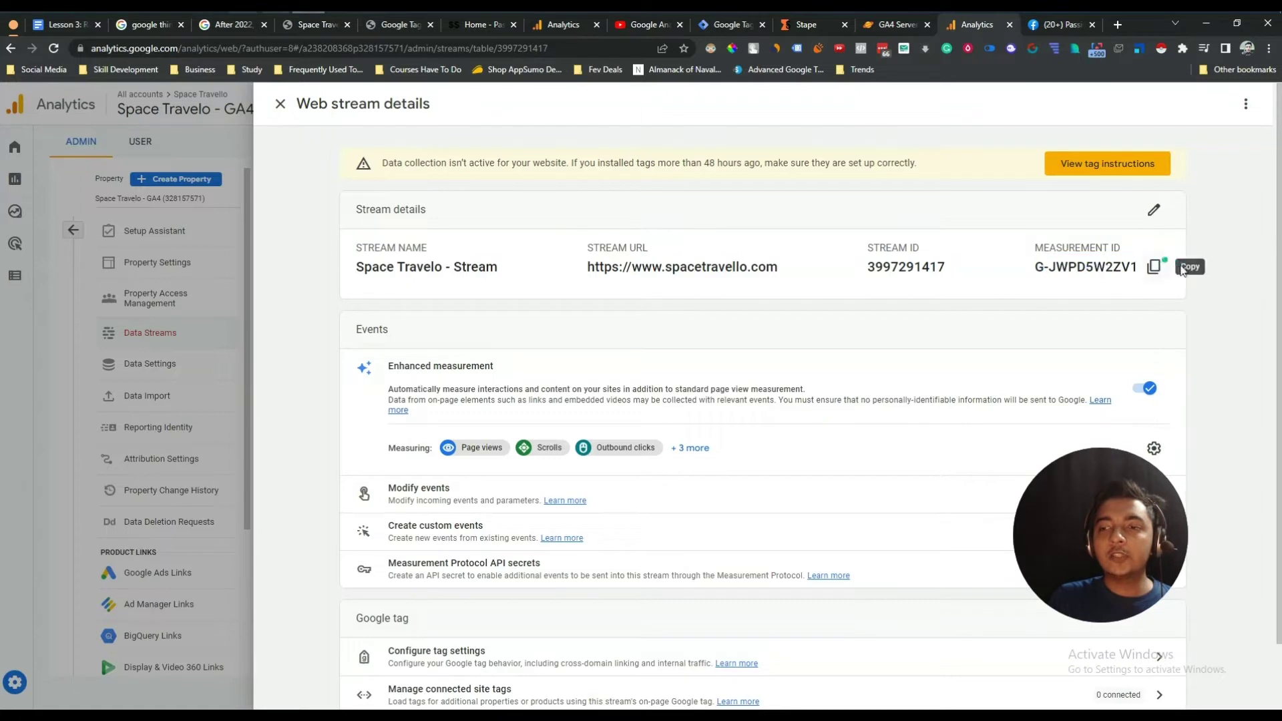
{"action": "left_click", "coordinate": [1155, 268]}
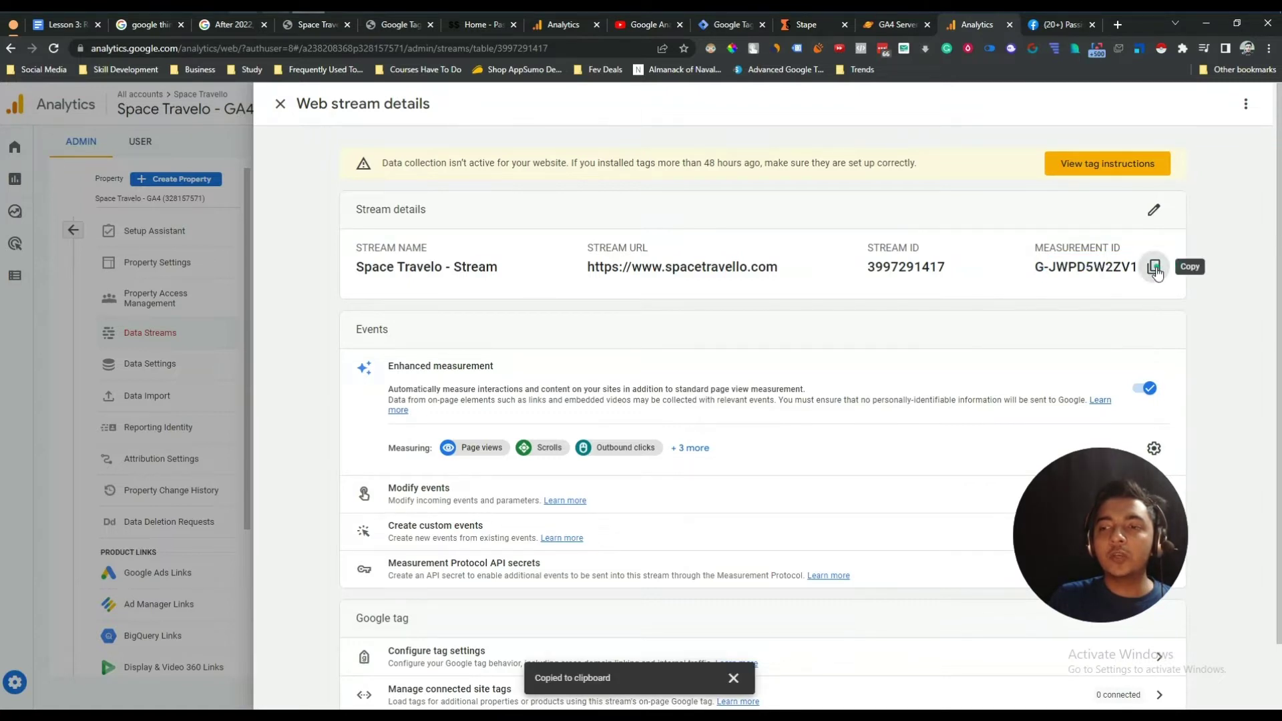
- Return to Google Tag Manager and paste the copied stream ID as the GA4 tag's Measurement ID
{"action": "left_click", "coordinate": [733, 25]}
{"action": "left_click", "coordinate": [547, 302]}
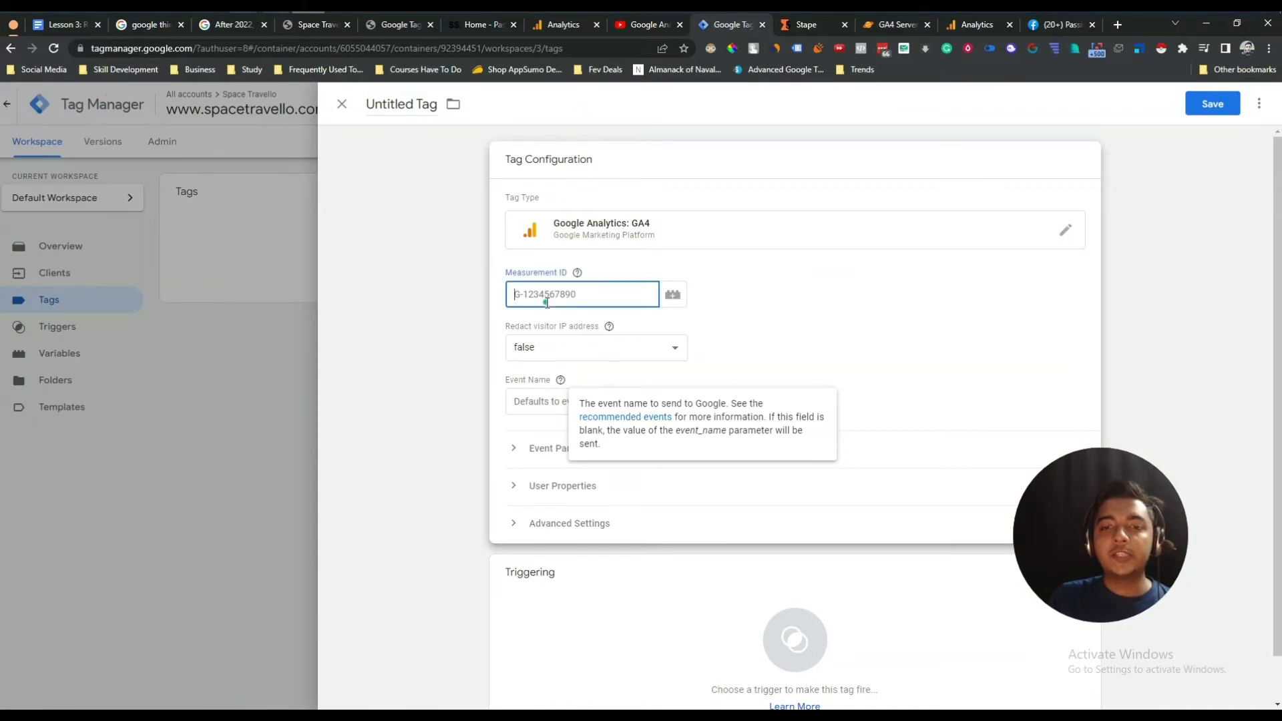
{"action": "key", "text": "ctrl+v"}
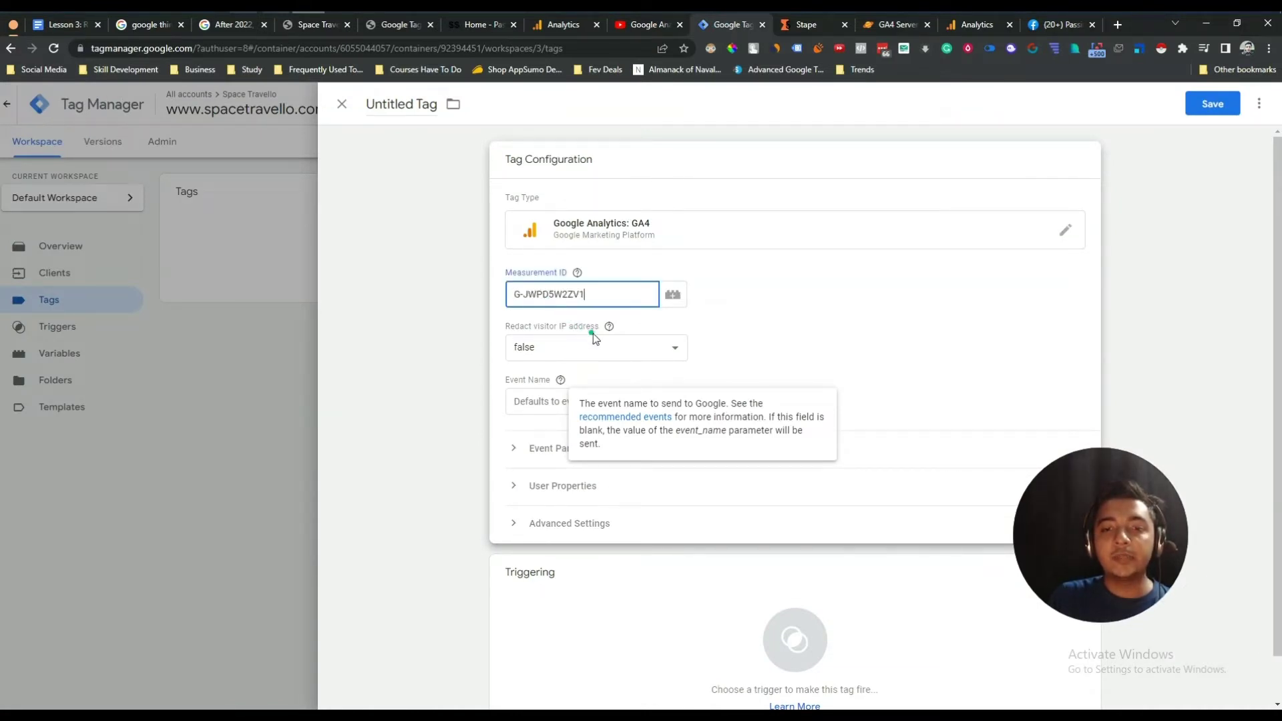
{"action": "left_click", "coordinate": [798, 309]}
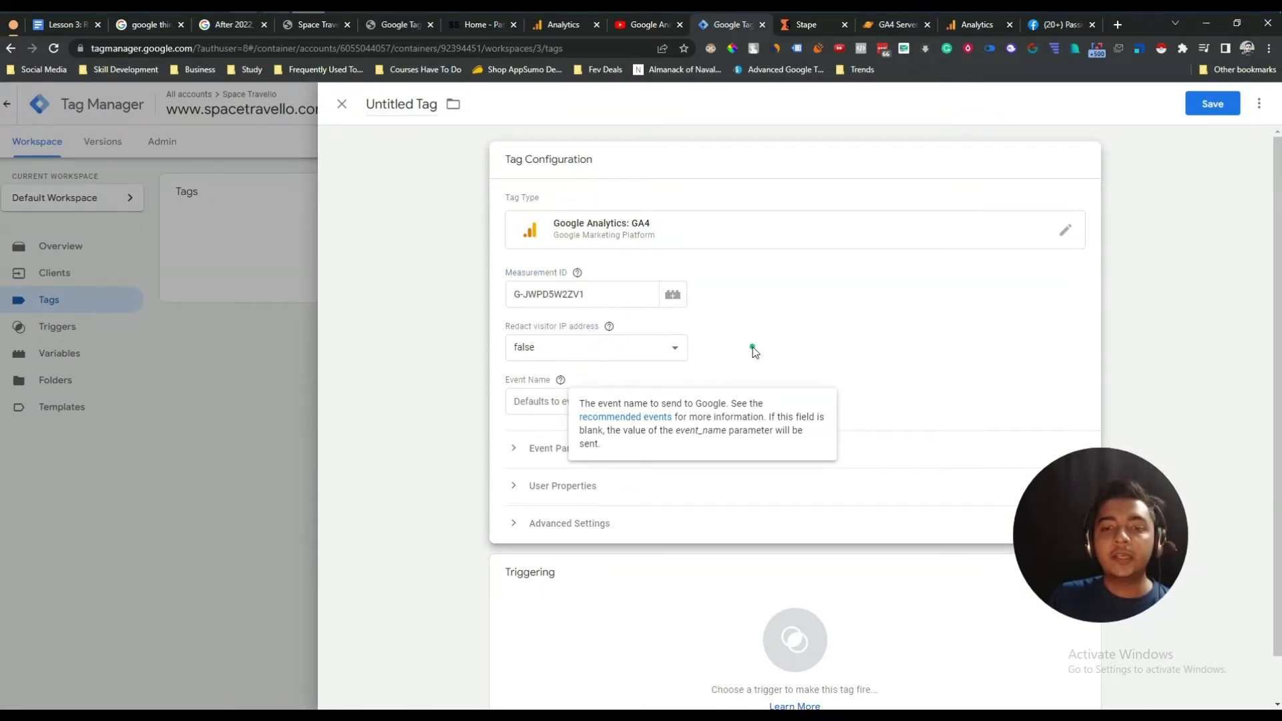
- Set the tag's event name to the {{Event Name}} variable and assign Client Name - Ga4 as its firing trigger
{"action": "left_click", "coordinate": [543, 400]}
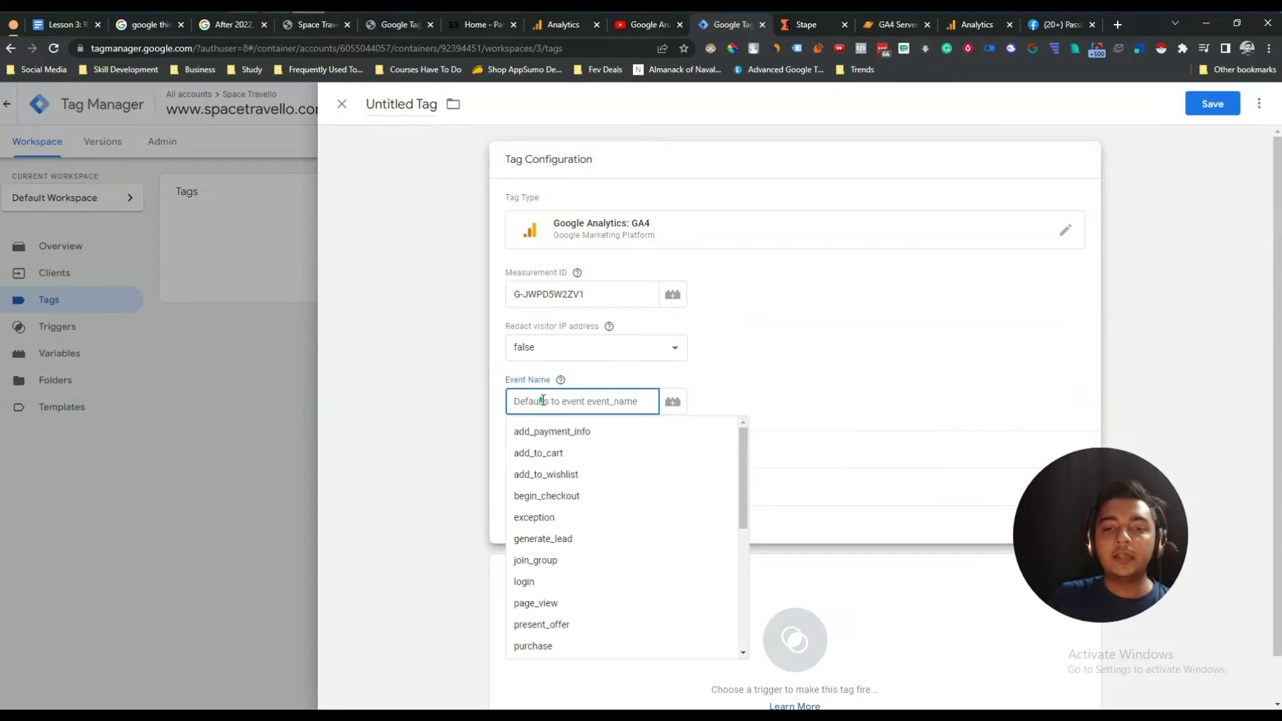
{"action": "scroll", "coordinate": [561, 531], "scroll_direction": "down", "scroll_amount": 5}
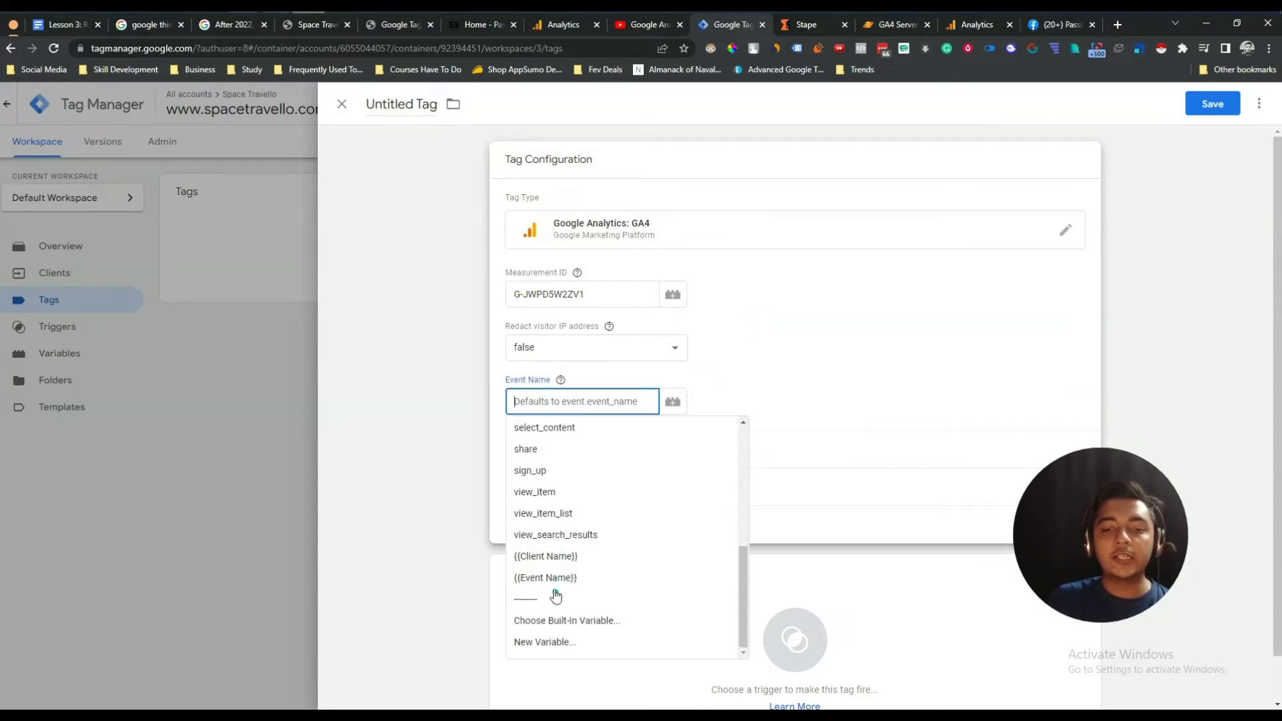
{"action": "left_click", "coordinate": [546, 578]}
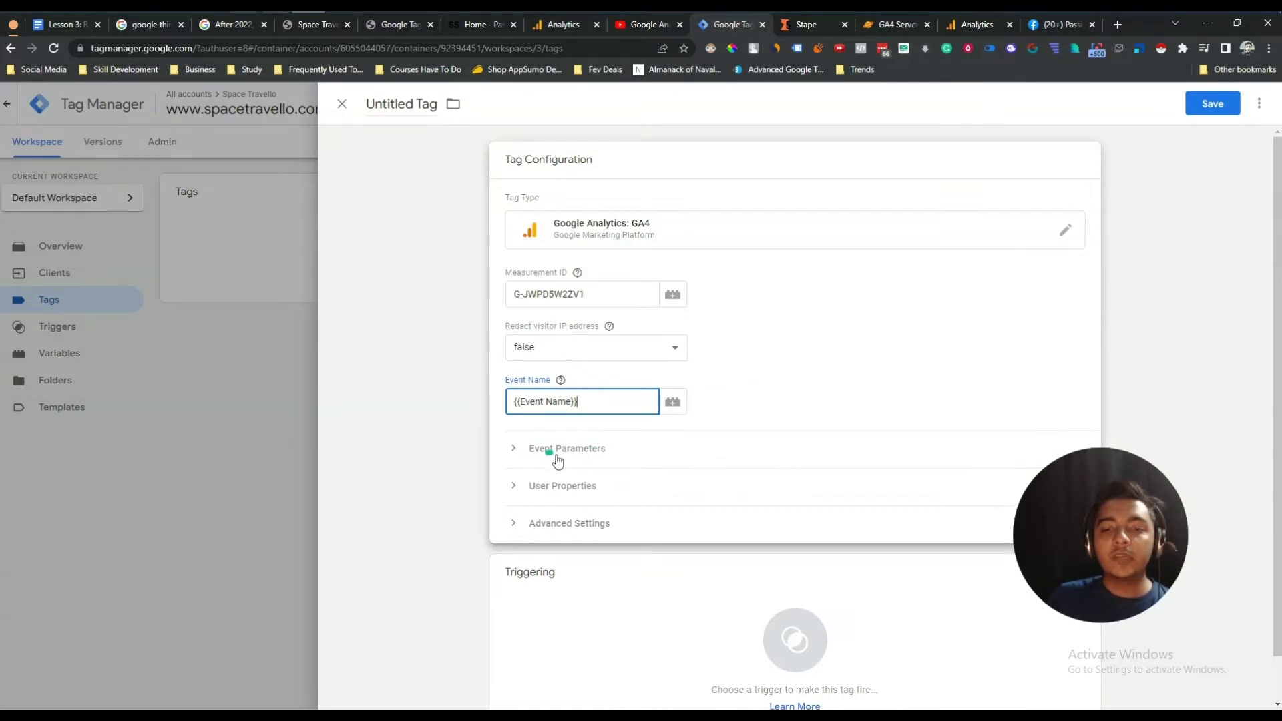
{"action": "scroll", "coordinate": [576, 505], "scroll_direction": "down", "scroll_amount": 1}
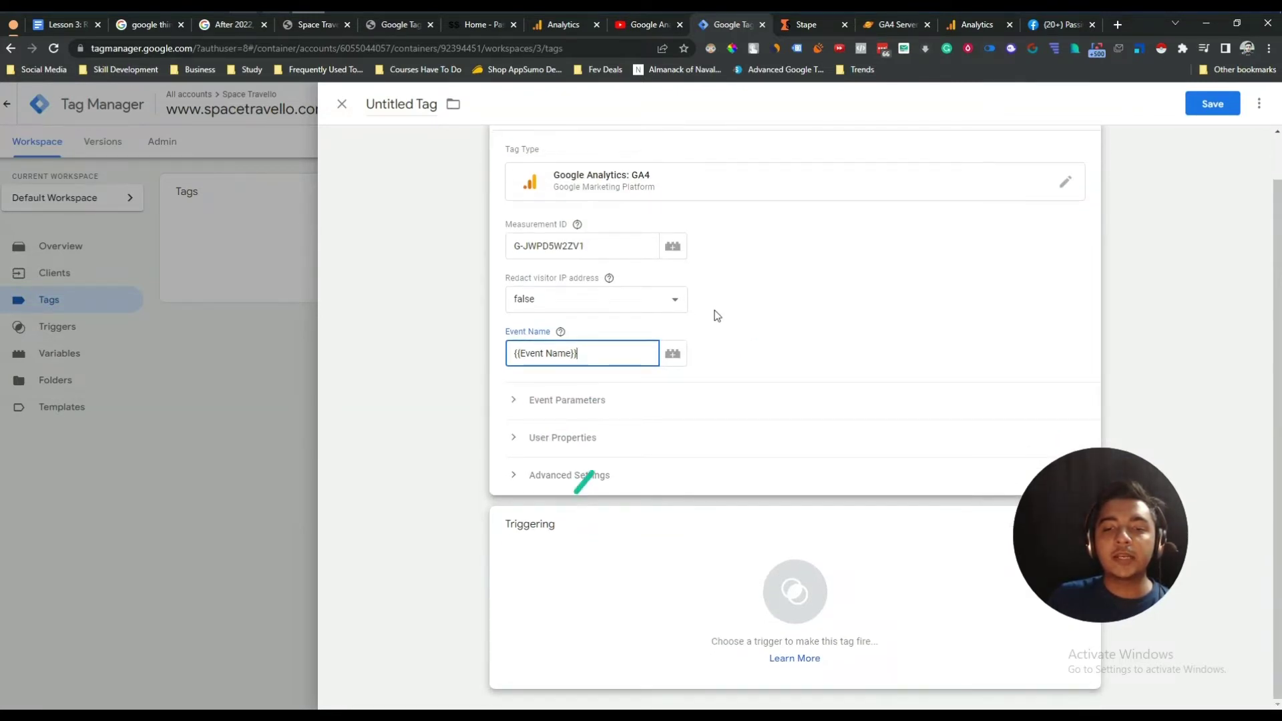
{"action": "left_click", "coordinate": [806, 611]}
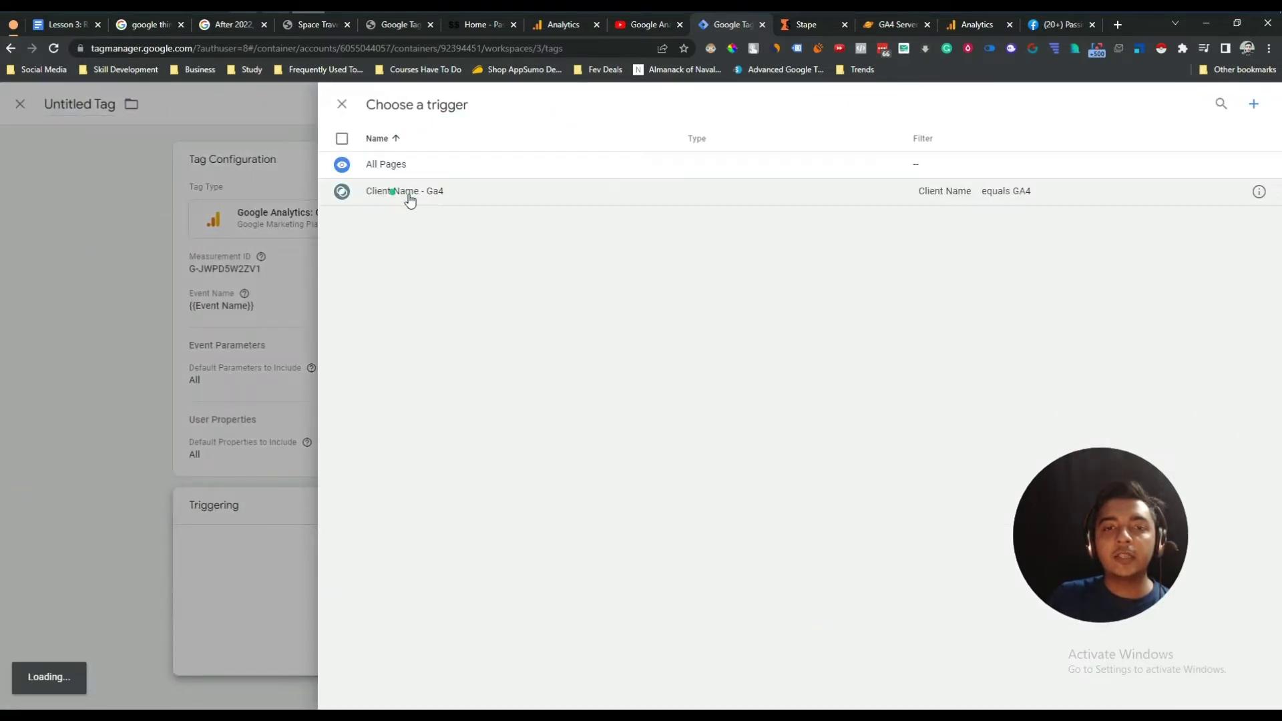
{"action": "left_click", "coordinate": [452, 191]}
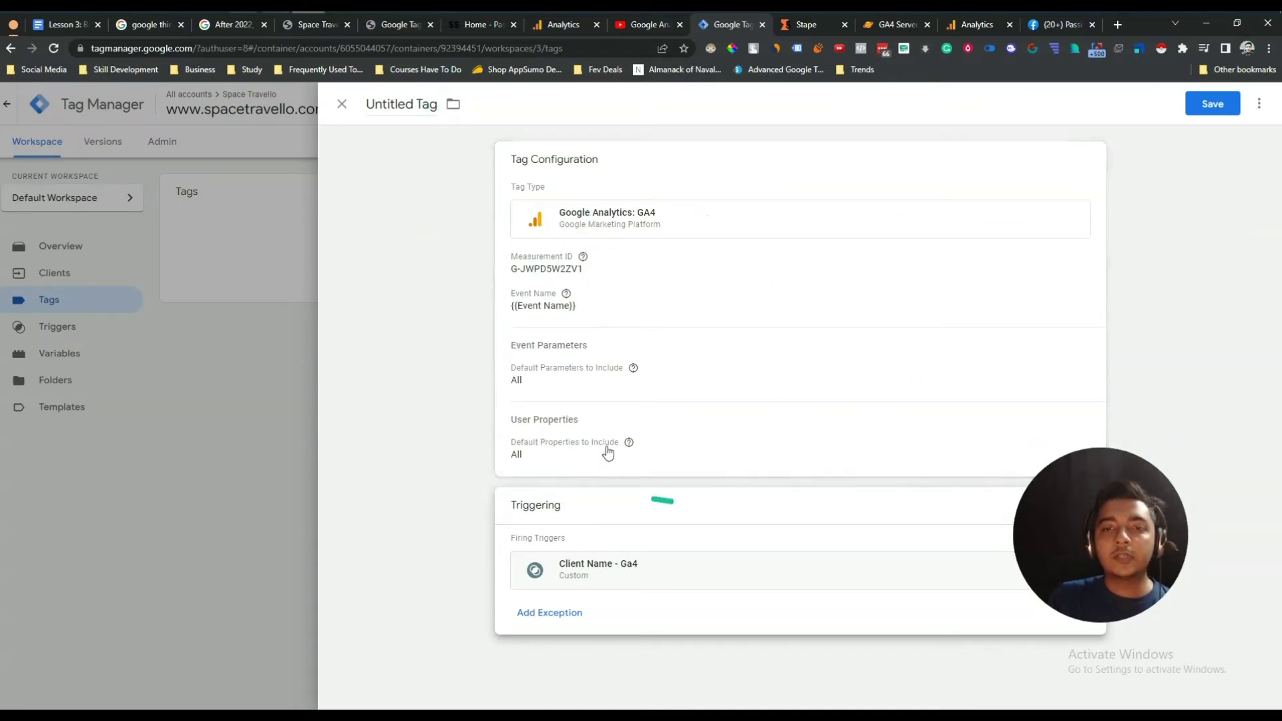
- Name the tag "Server Side - GA4 - Configuration" and save it
{"action": "left_click", "coordinate": [414, 105]}
{"action": "triple_click", "coordinate": [413, 104]}
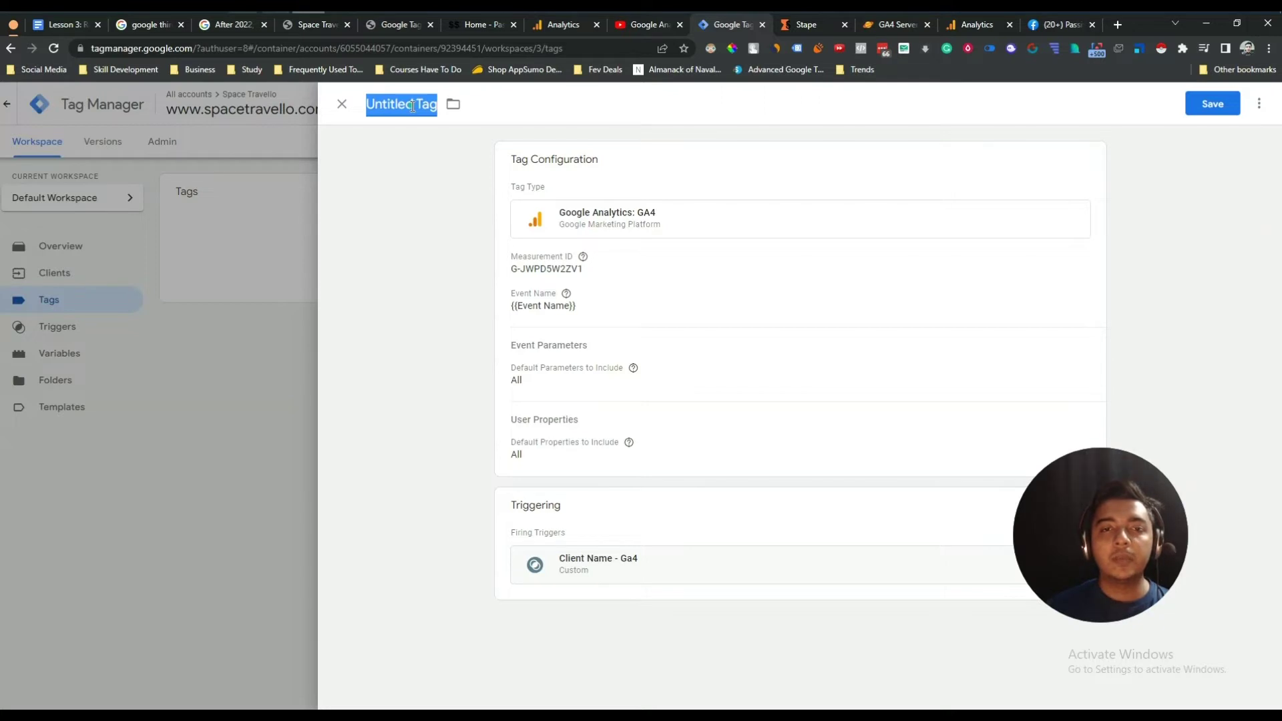
{"action": "type", "text": "Se"}
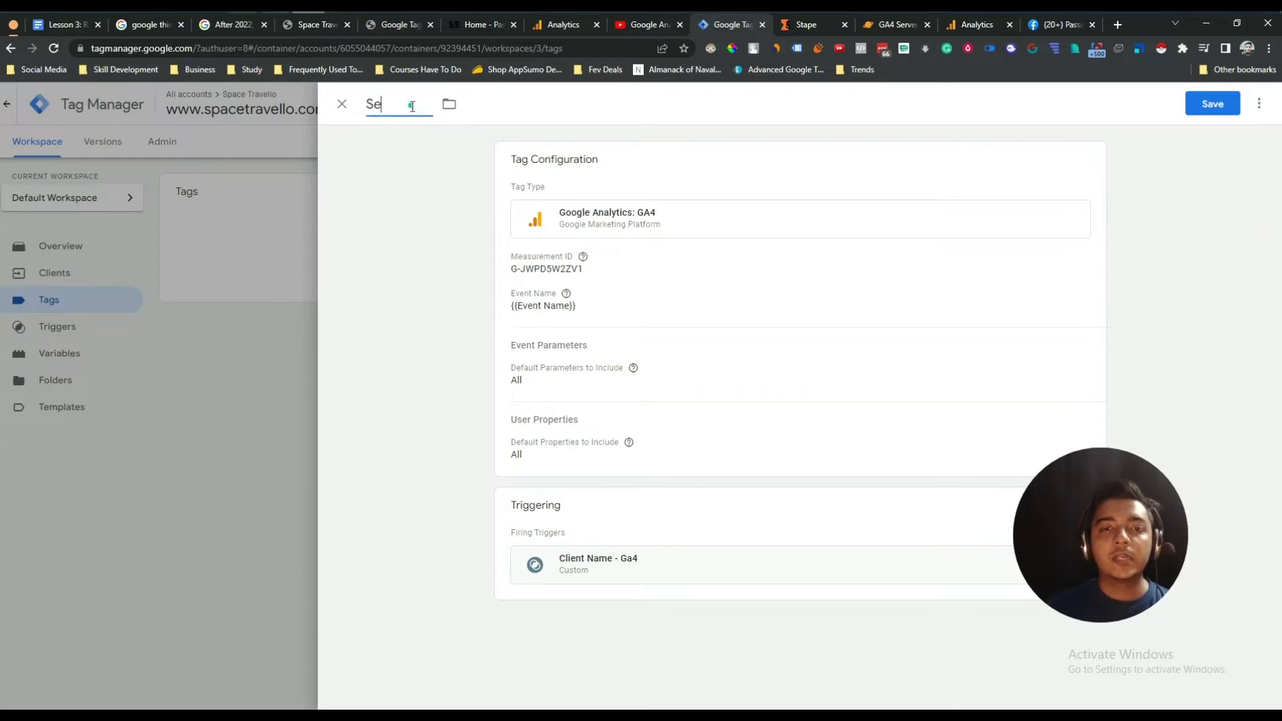
{"action": "type", "text": "rver Side - G"}
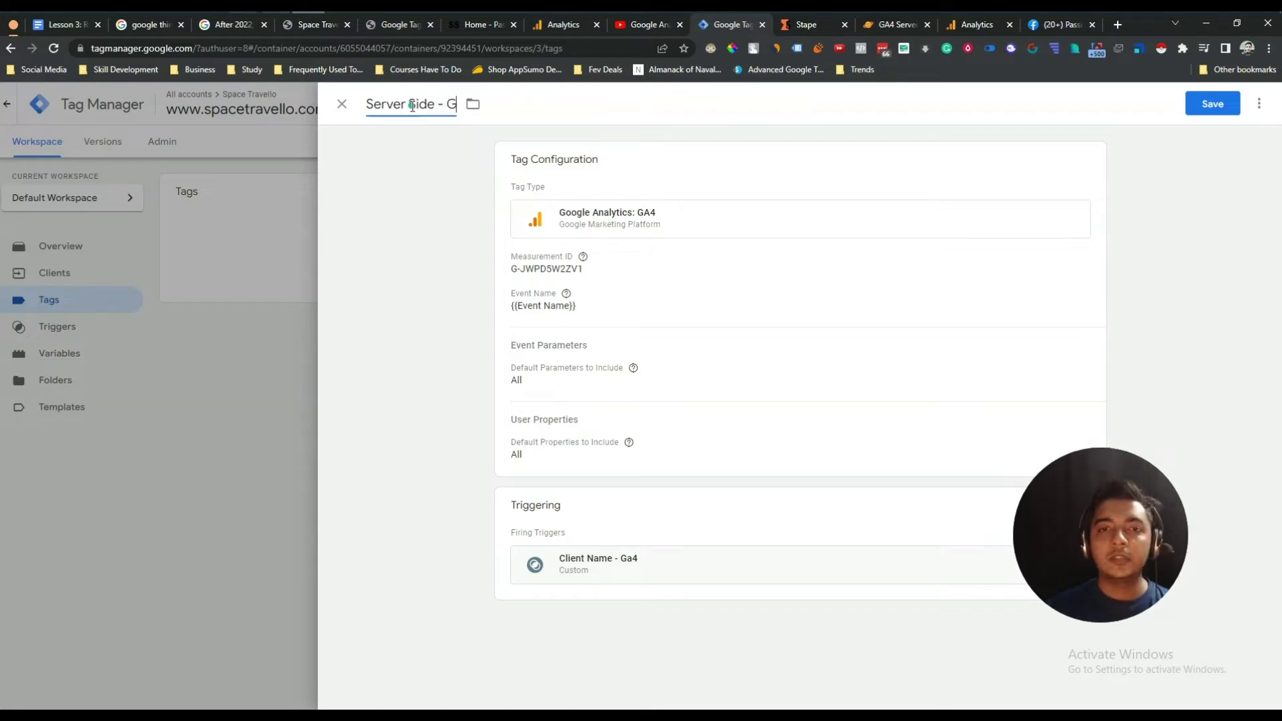
{"action": "type", "text": "A4 - Configuration"}
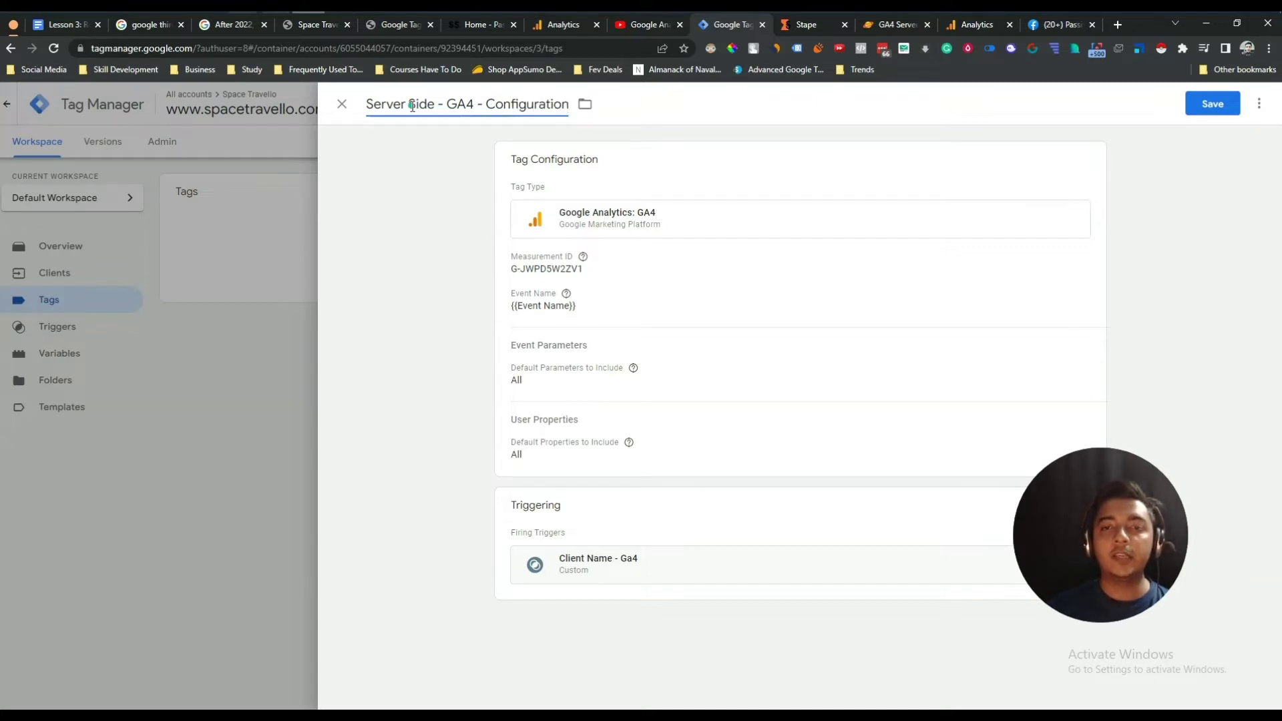
{"action": "left_click", "coordinate": [1201, 109]}
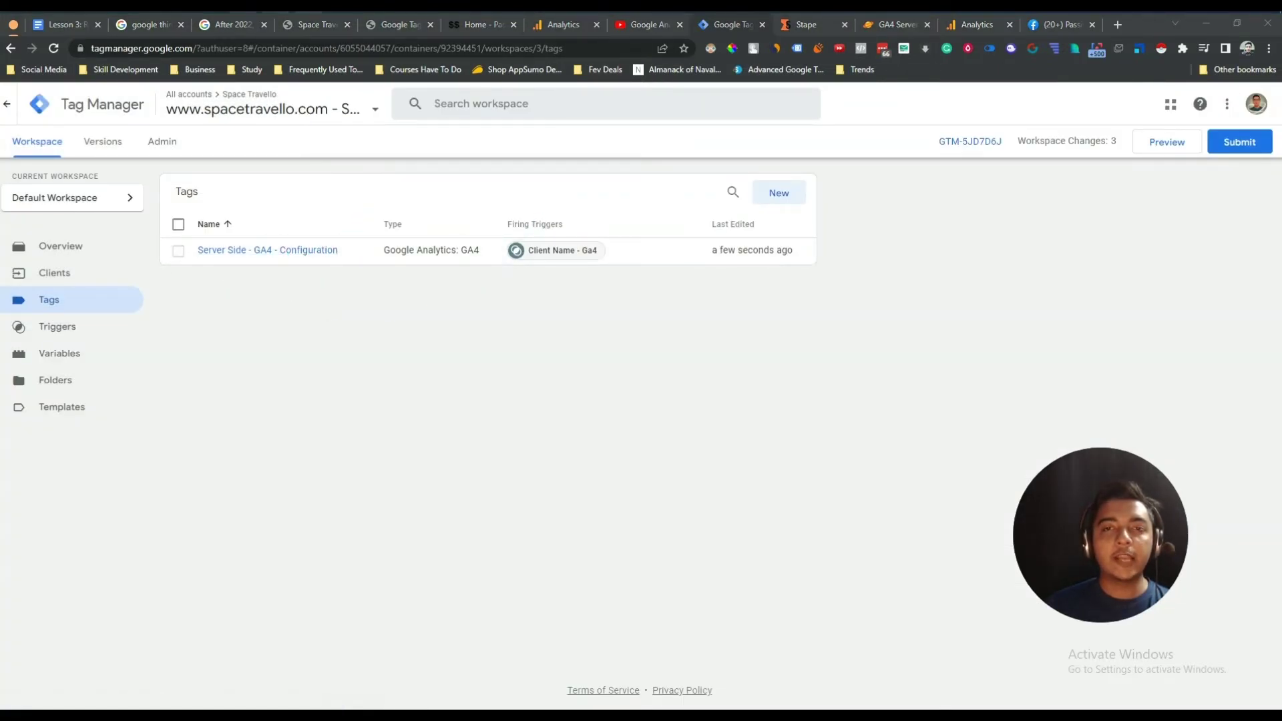
- Publish the server container changes as a version named "GA4 - SS - Configuration" and return to the workspace overview
{"action": "left_click", "coordinate": [1240, 144]}
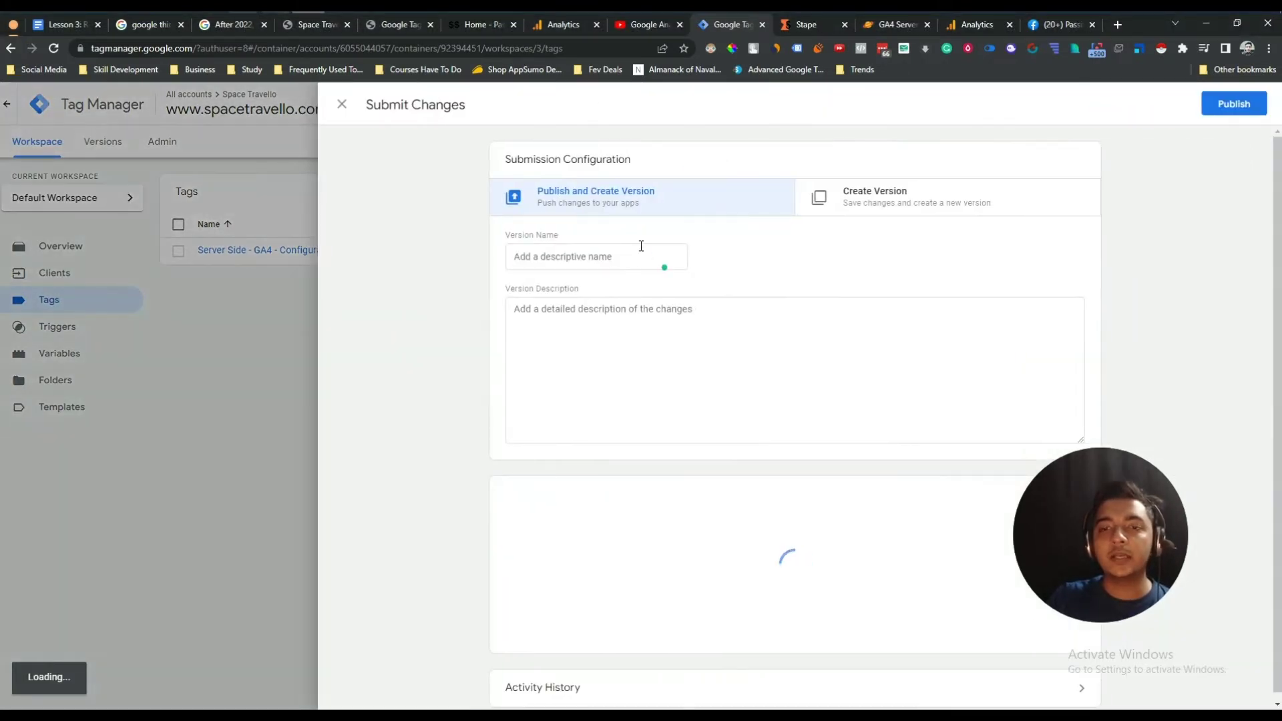
{"action": "left_click", "coordinate": [629, 255]}
{"action": "type", "text": "GA3"}
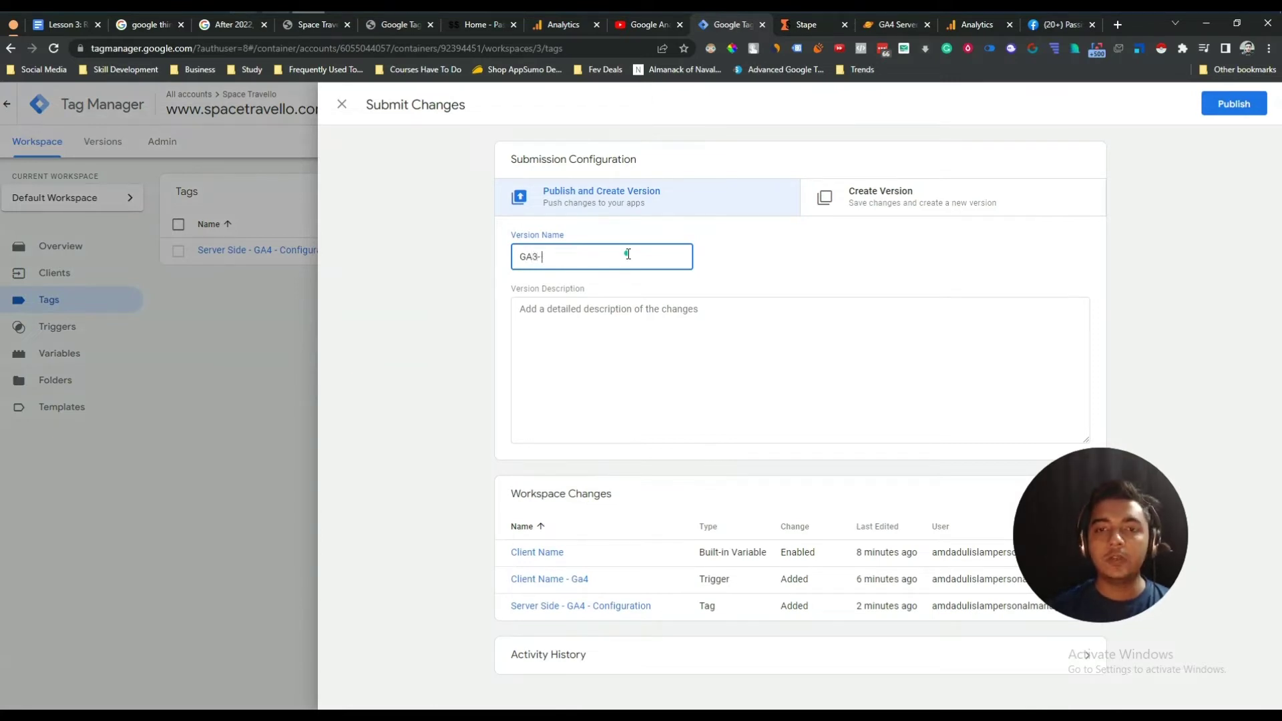
{"action": "key", "text": "BackSpace"}
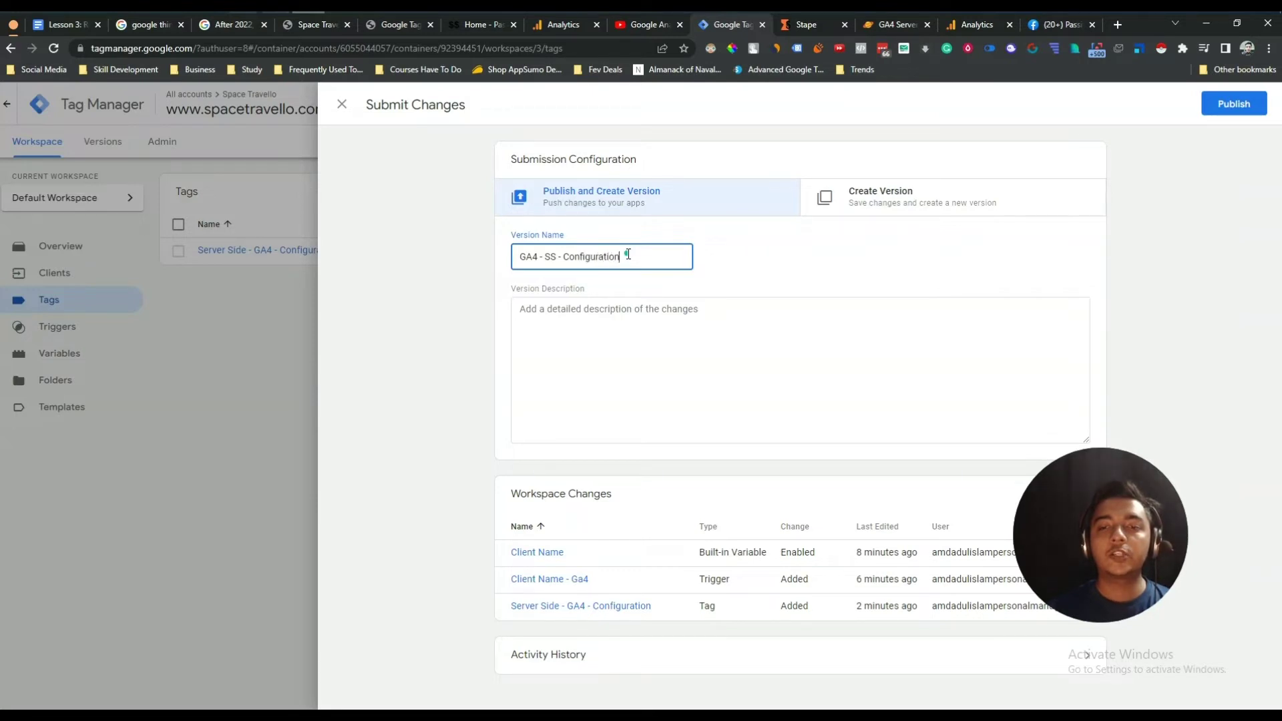
{"action": "left_click", "coordinate": [1228, 105]}
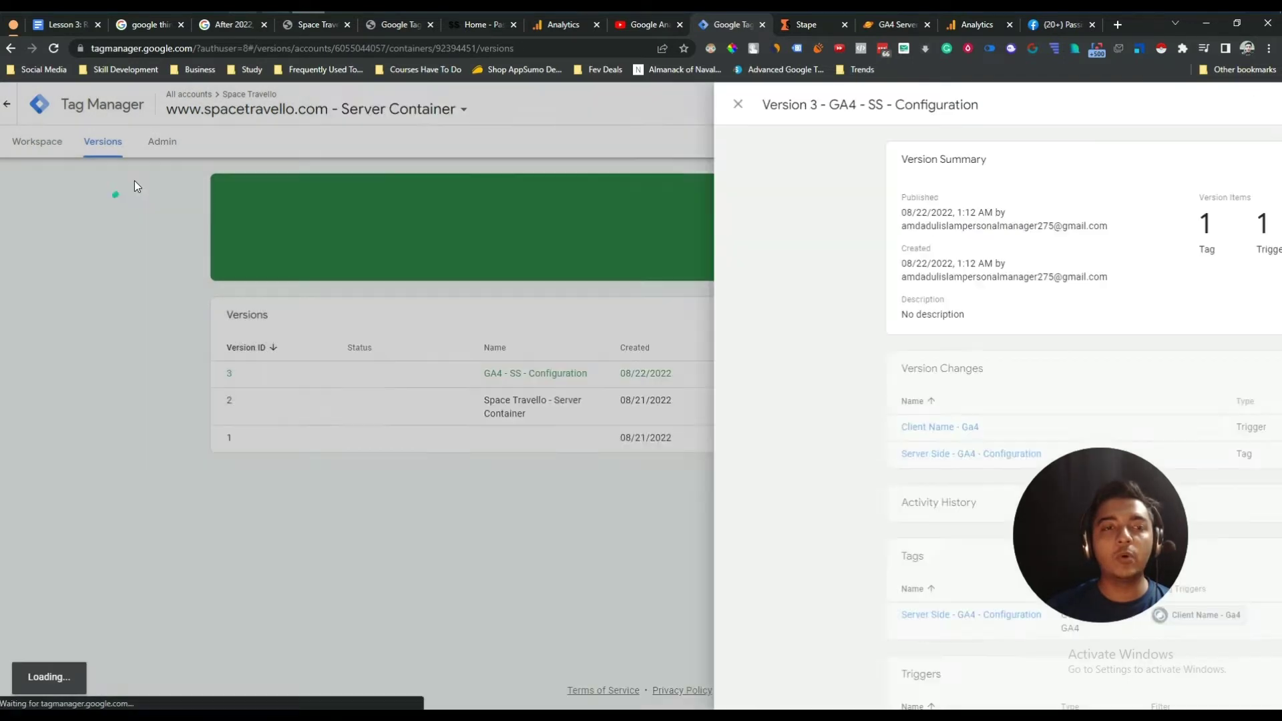
{"action": "left_click", "coordinate": [134, 185]}
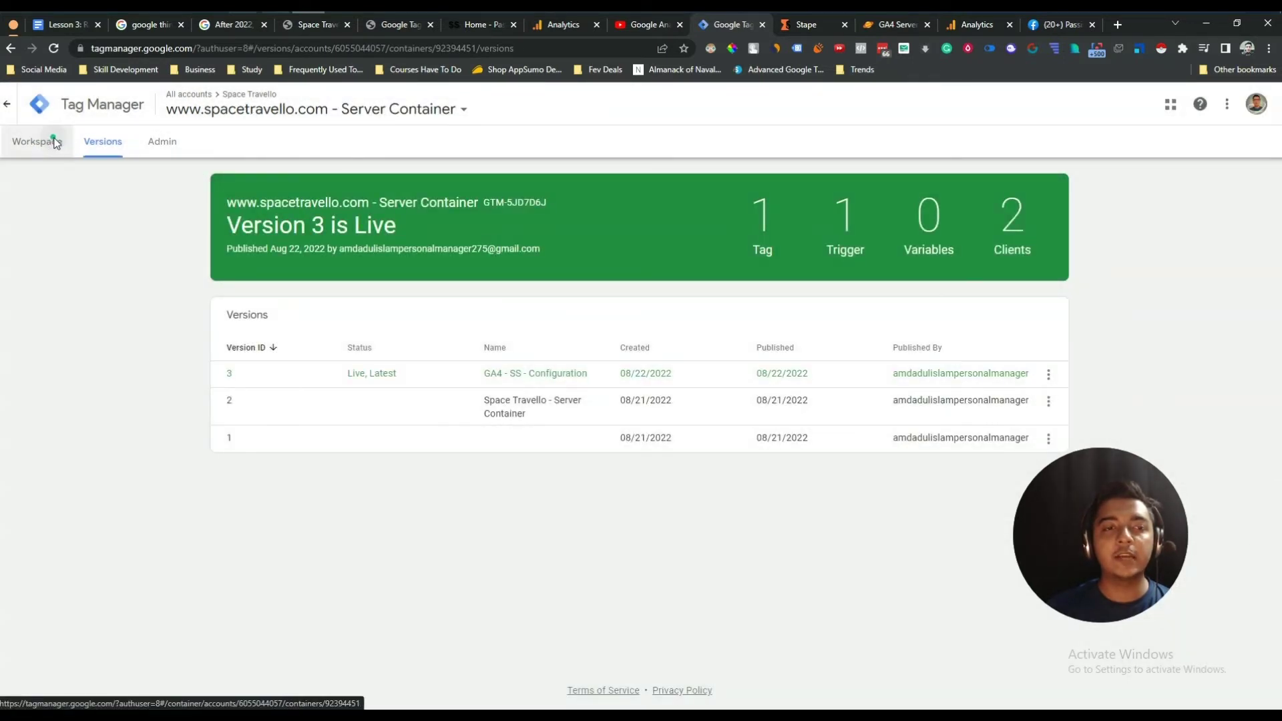
{"action": "left_click", "coordinate": [22, 128]}
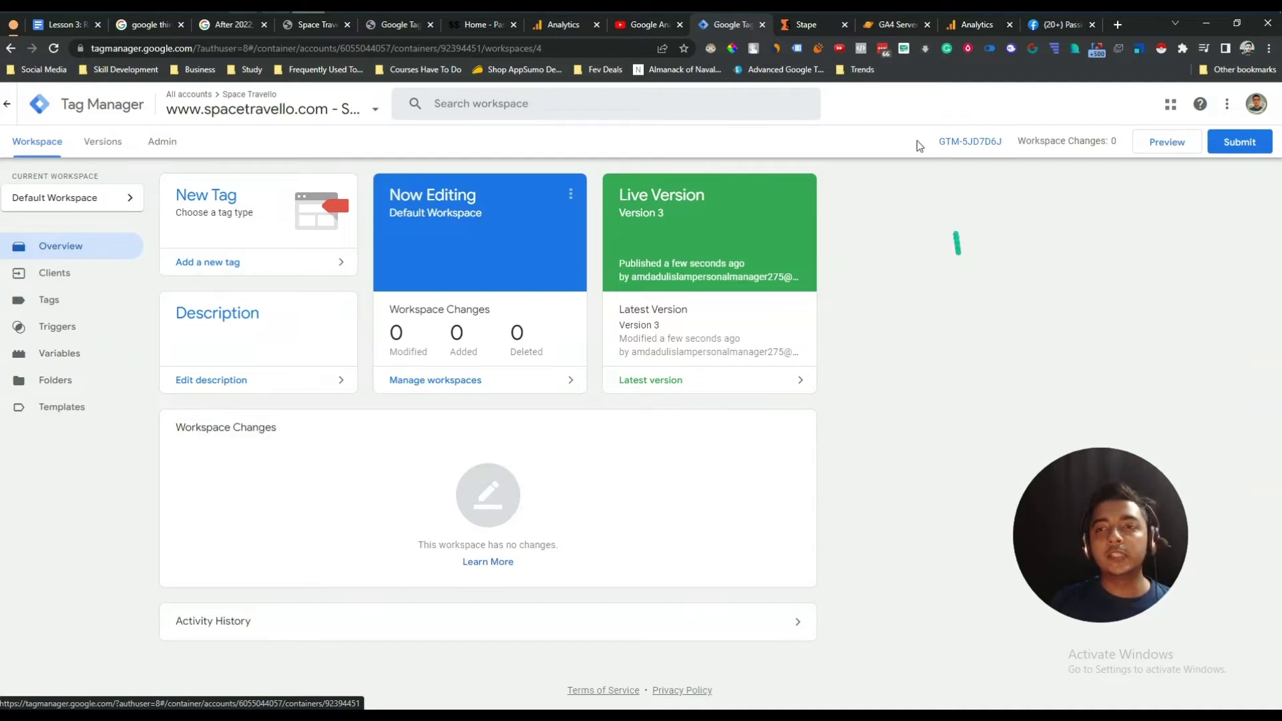
- Switch to the Notion steps page and mark "Setup GA4 Server-side Tag & Trigger with GA4 Client in Server Container" as done
{"action": "left_click", "coordinate": [898, 25]}
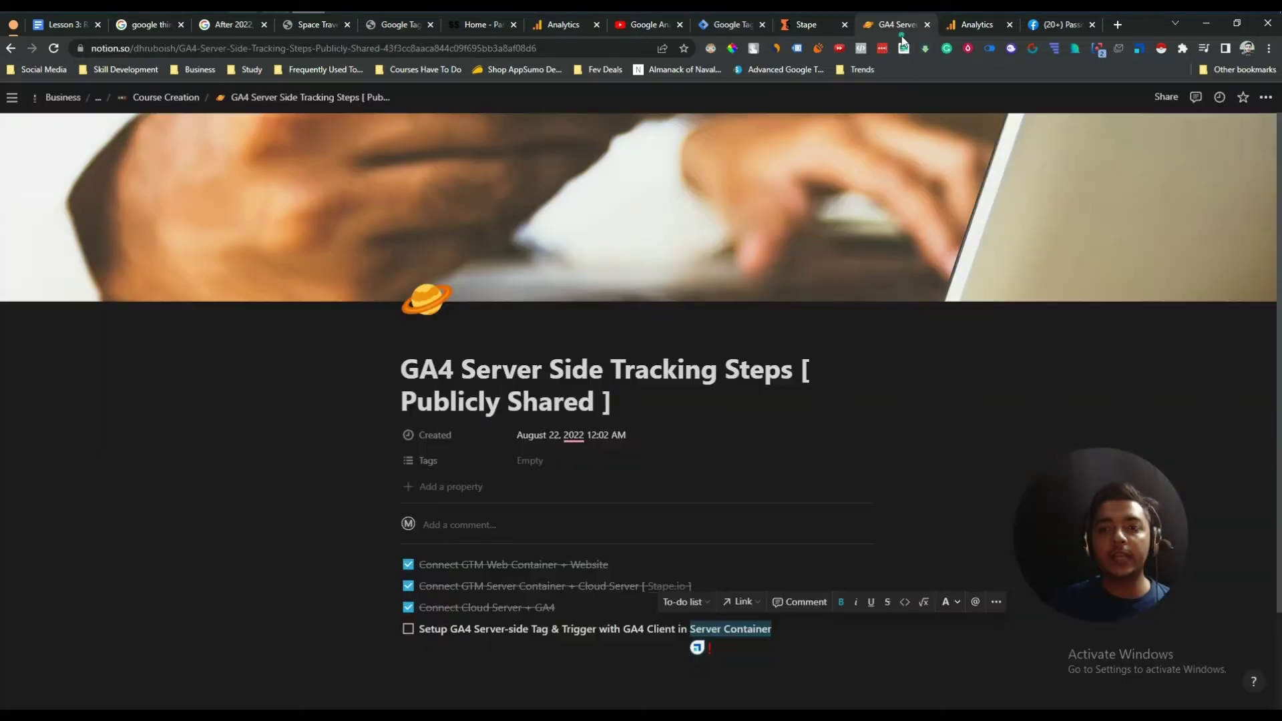
{"action": "left_click", "coordinate": [457, 633]}
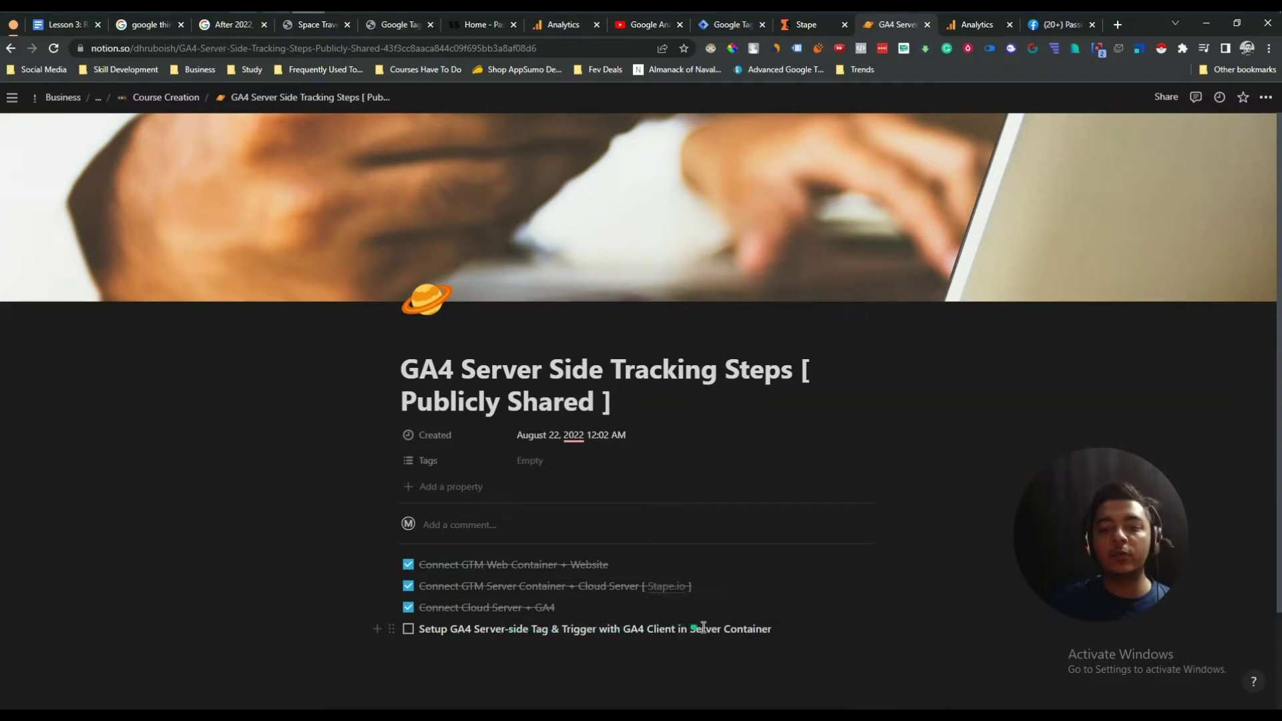
{"action": "left_click", "coordinate": [409, 629]}
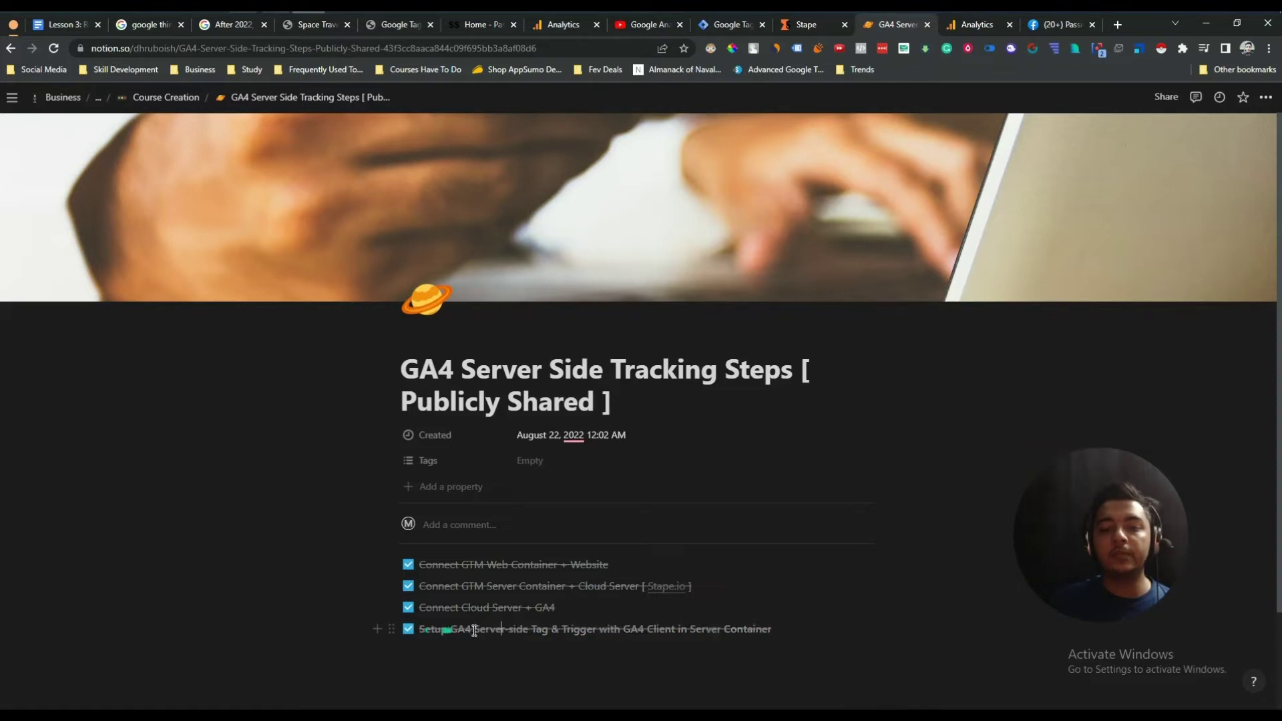
{"action": "left_click", "coordinate": [804, 627]}
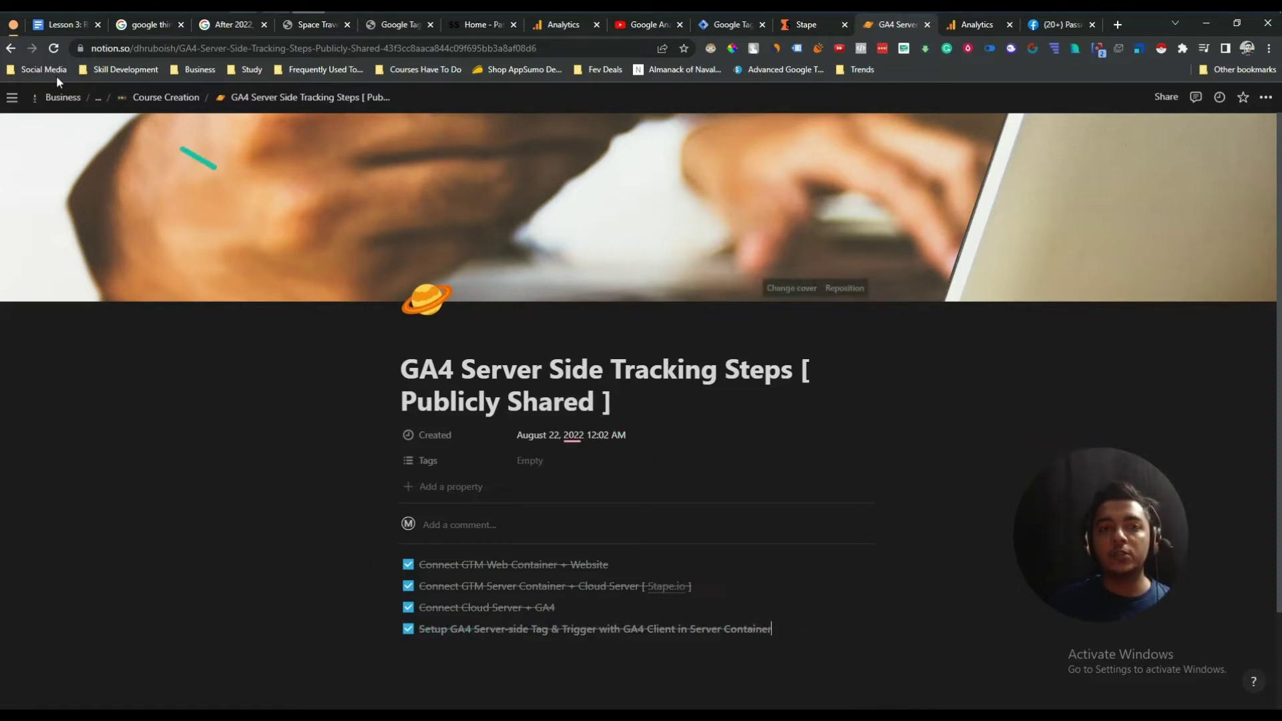
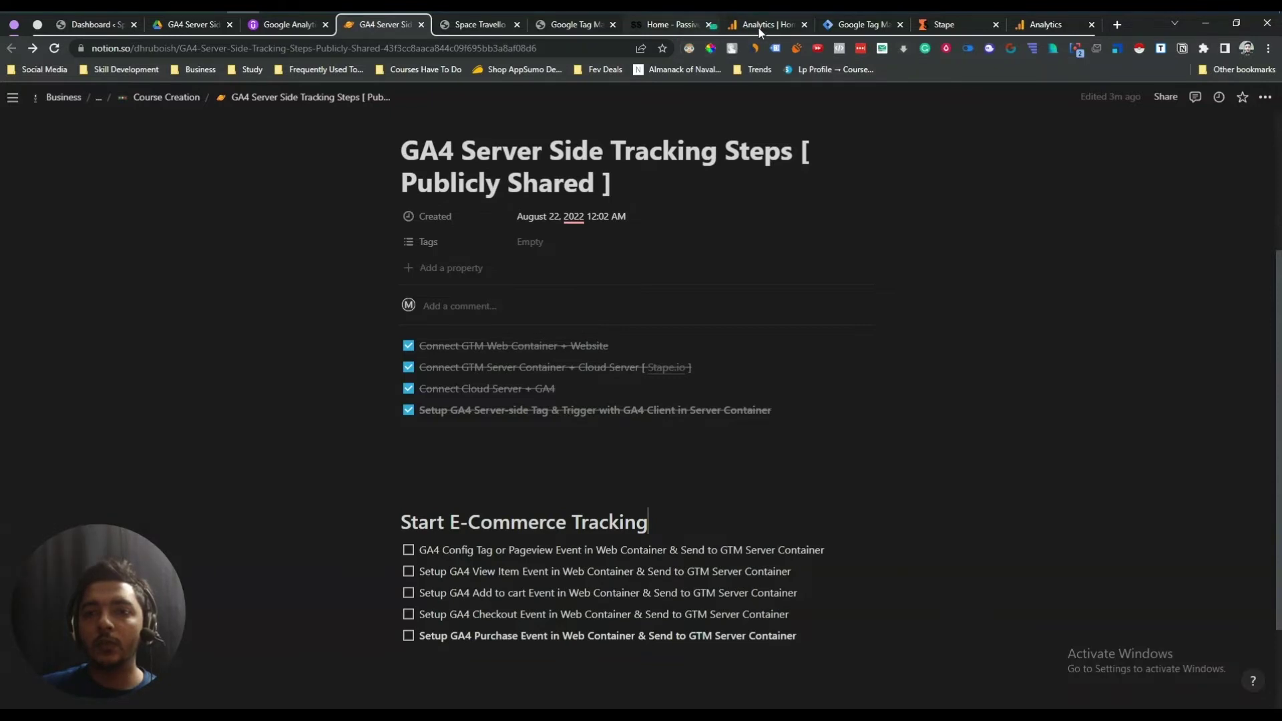
- Look over the spacetravello.com homepage and check the Space Travelo - GA4 home overview in Google Analytics for received data
{"action": "left_click", "coordinate": [762, 25]}
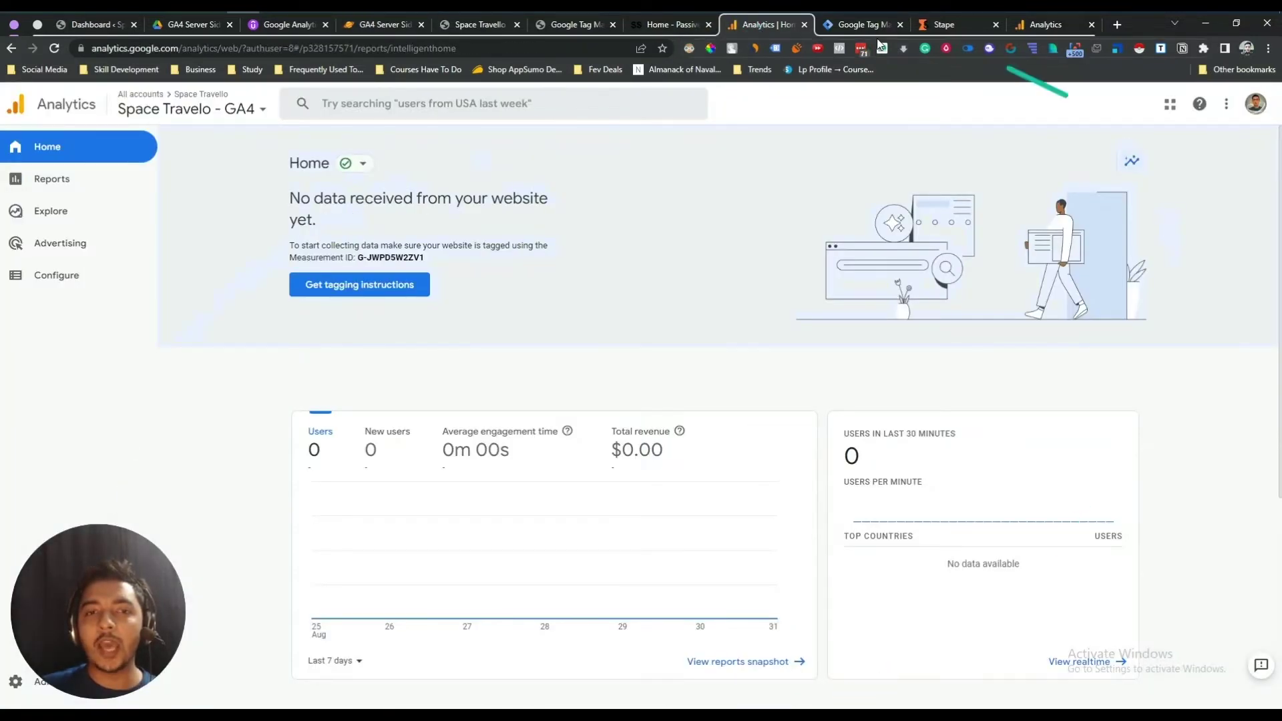
{"action": "left_click", "coordinate": [483, 25]}
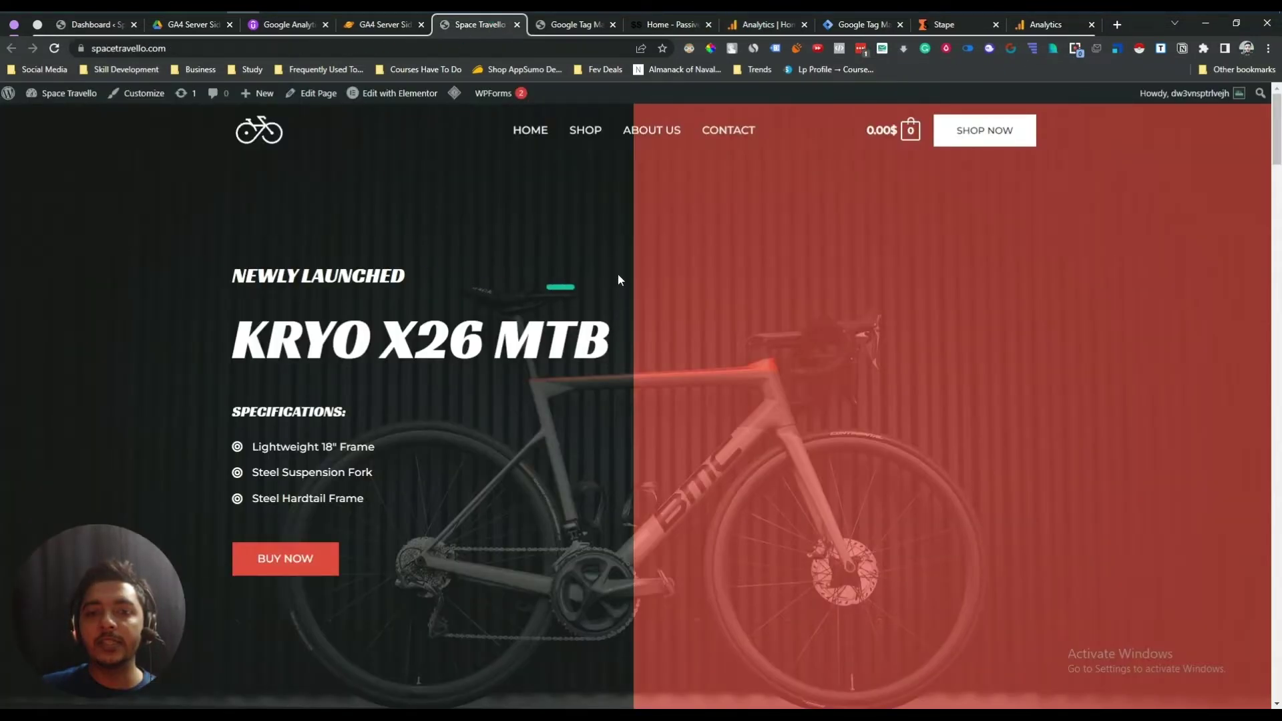
{"action": "scroll", "coordinate": [584, 242], "scroll_direction": "down", "scroll_amount": 4}
{"action": "scroll", "coordinate": [584, 249], "scroll_direction": "down", "scroll_amount": 20}
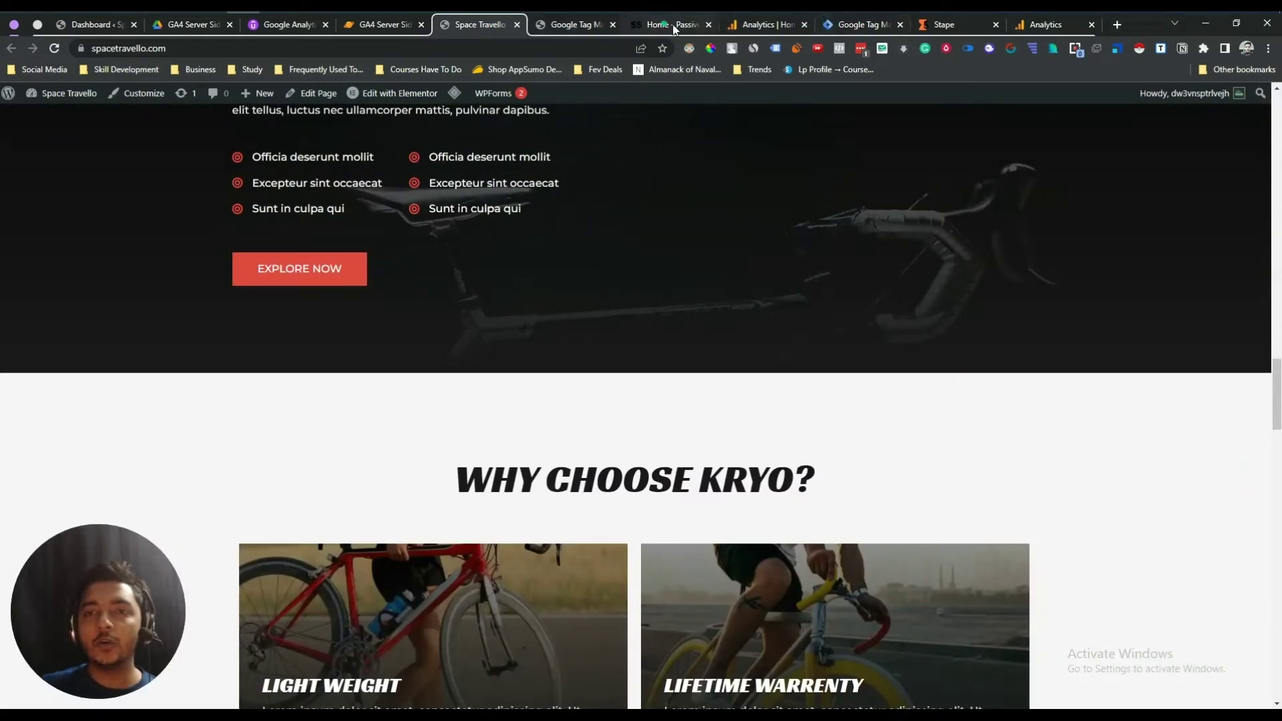
{"action": "left_click", "coordinate": [759, 25]}
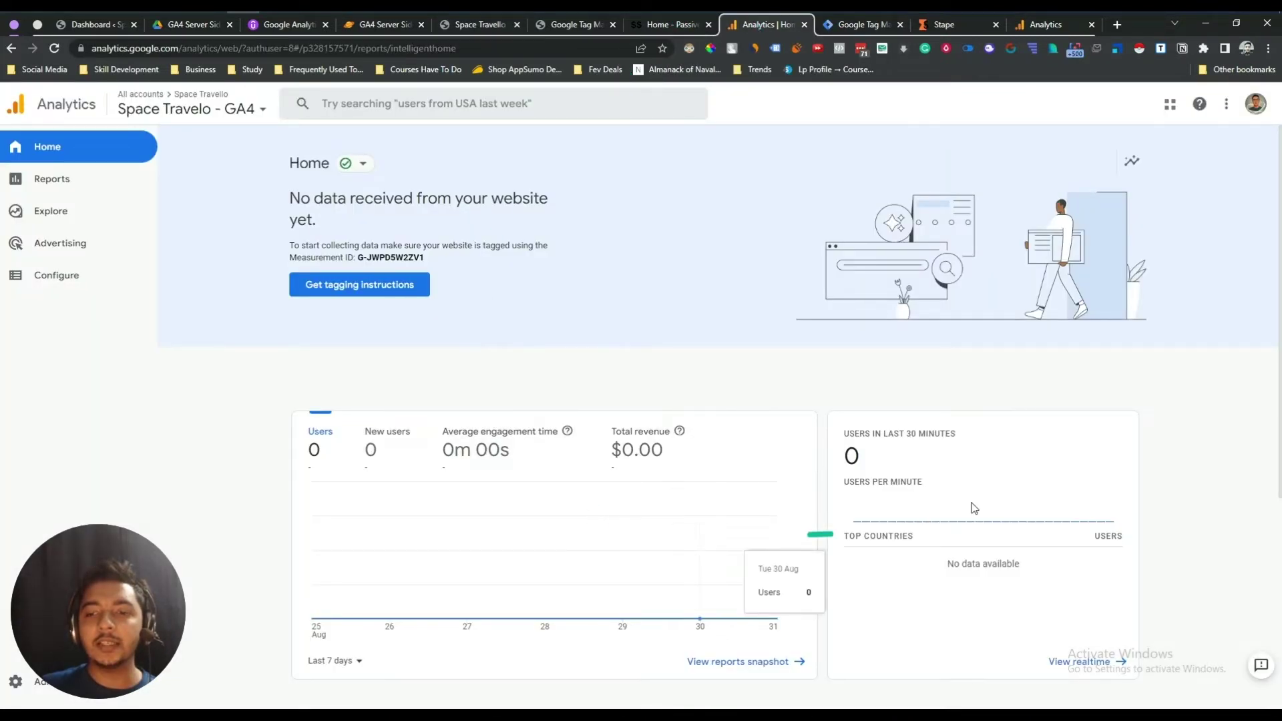
- Open the Passivern property of the Make Money Online Project account and examine its home overview for comparison
{"action": "left_click", "coordinate": [177, 94]}
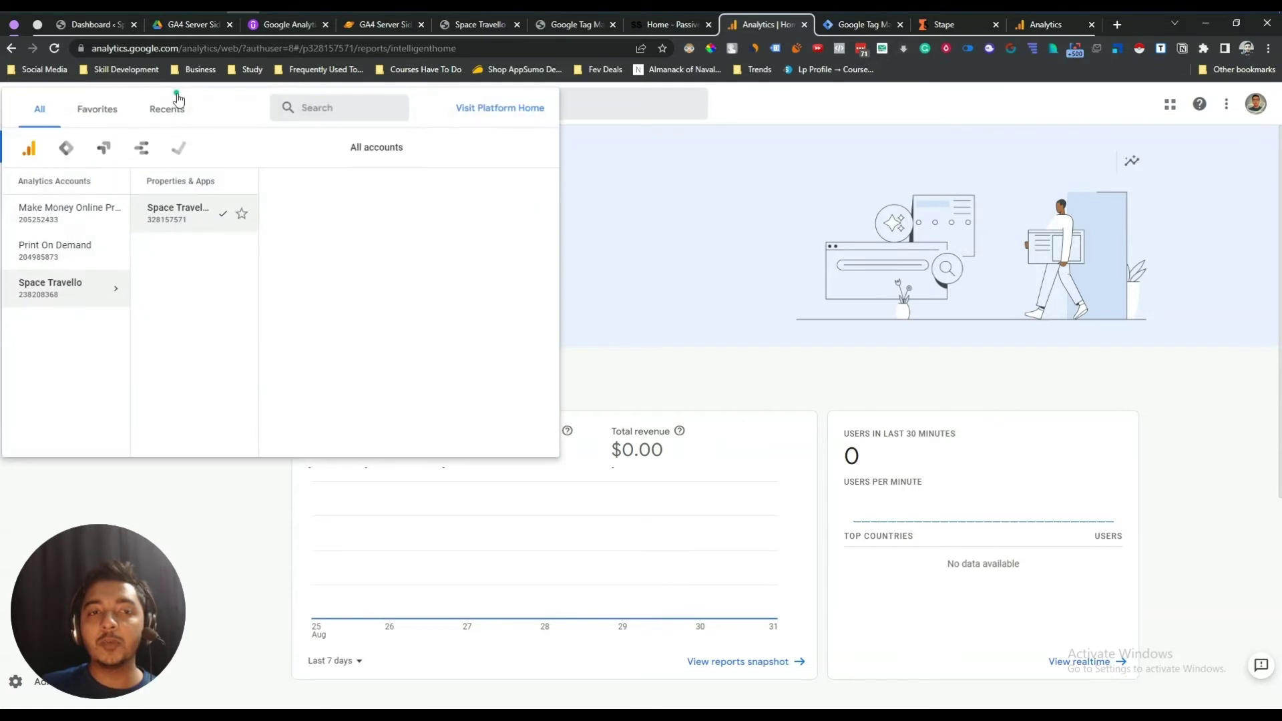
{"action": "left_click", "coordinate": [75, 216]}
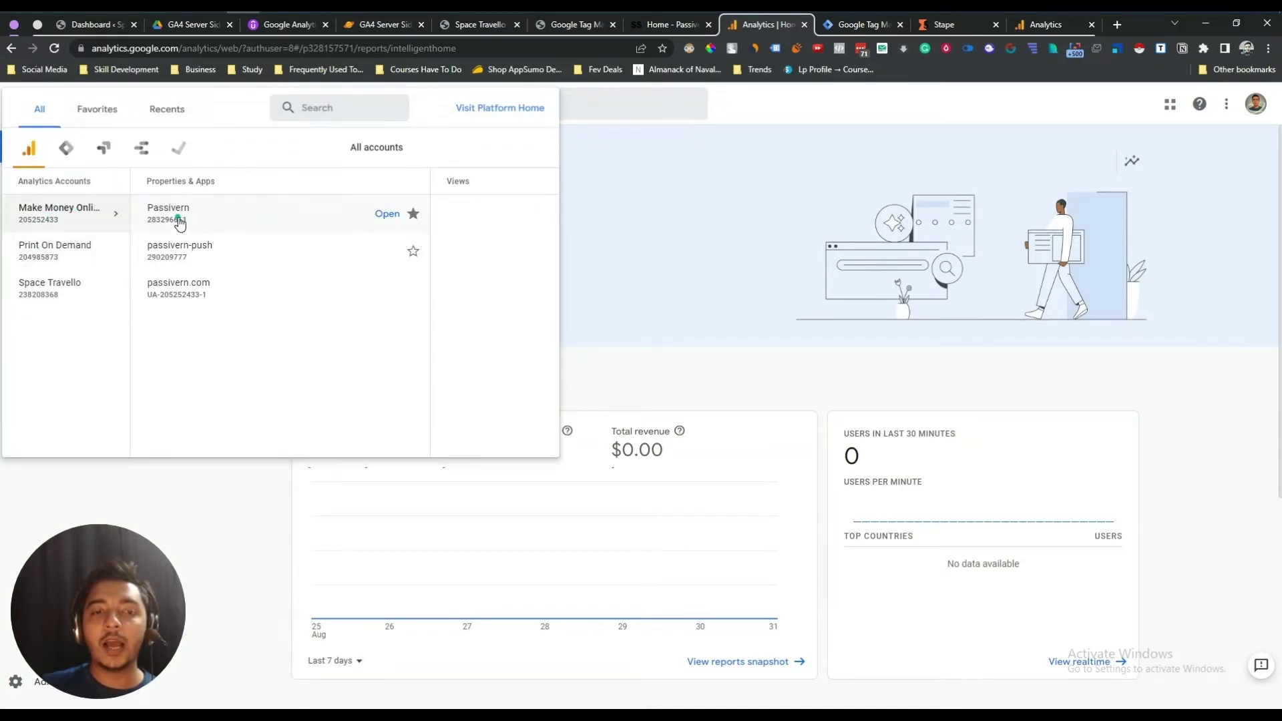
{"action": "left_click", "coordinate": [179, 221]}
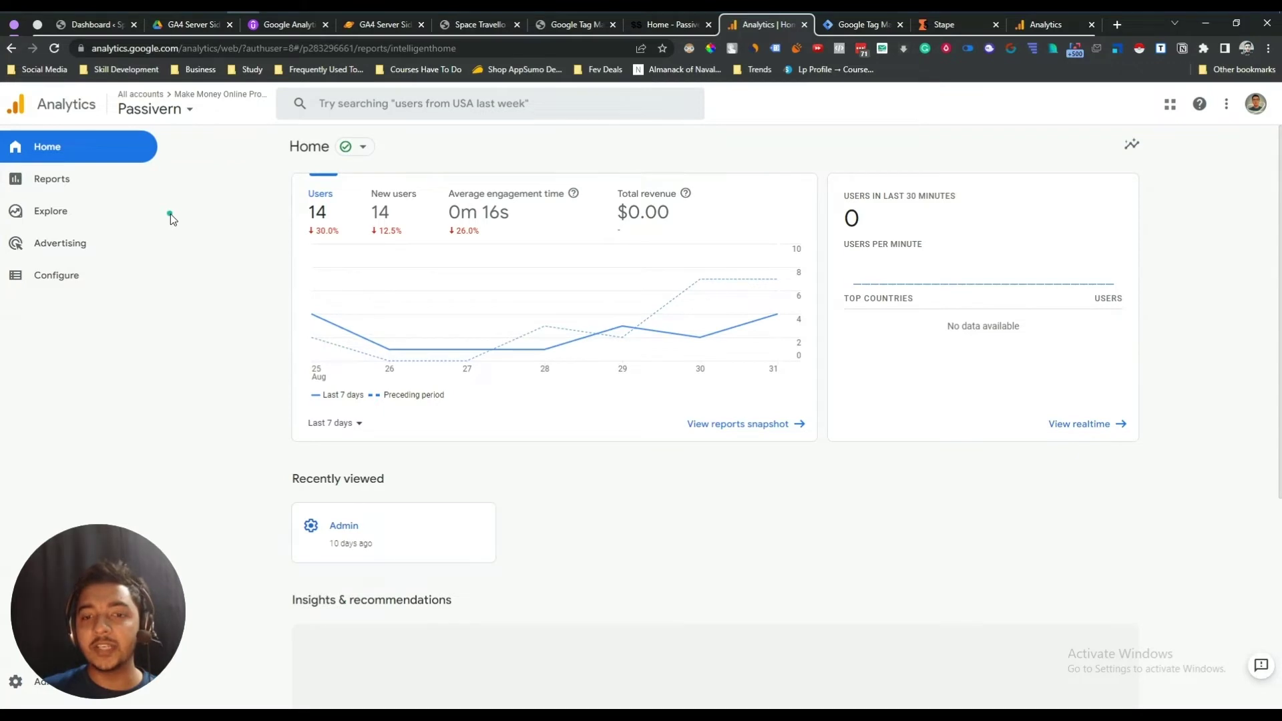
{"action": "scroll", "coordinate": [602, 391], "scroll_direction": "down", "scroll_amount": 5}
{"action": "scroll", "coordinate": [711, 388], "scroll_direction": "up", "scroll_amount": 5}
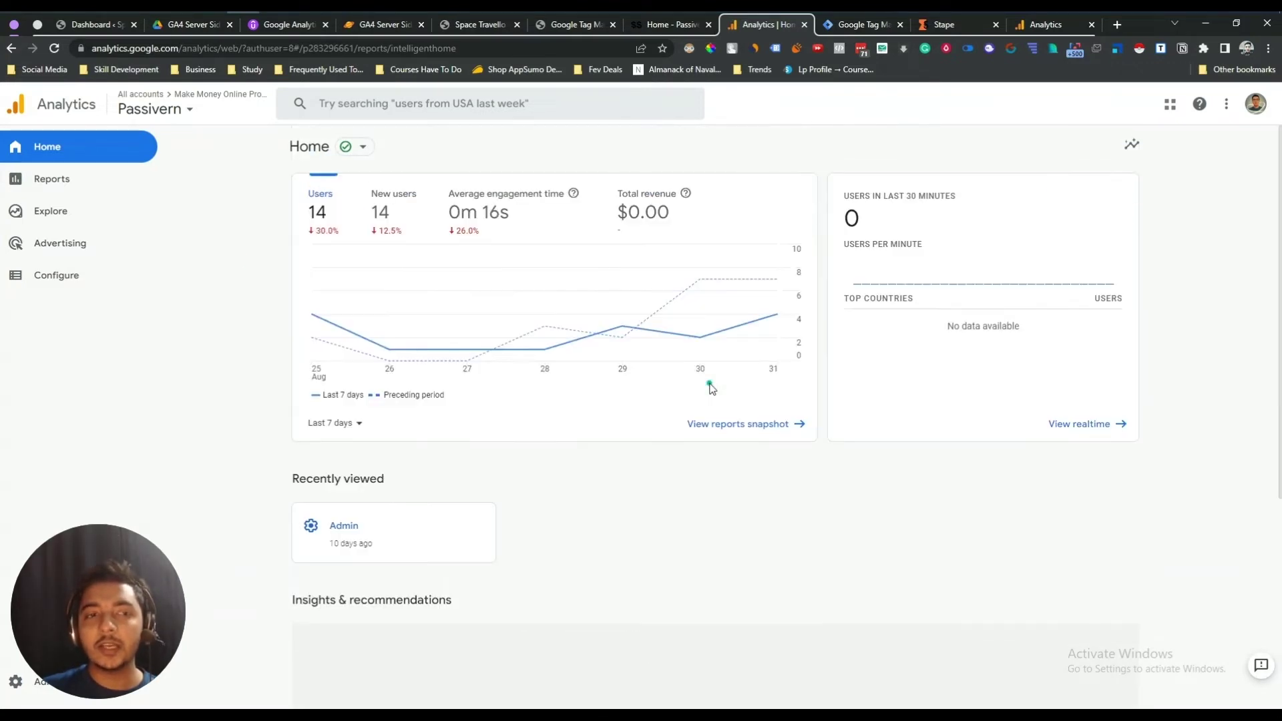
- Return to the Space Travelo - GA4 property and read the data collection notice on its home overview
{"action": "left_click", "coordinate": [201, 106]}
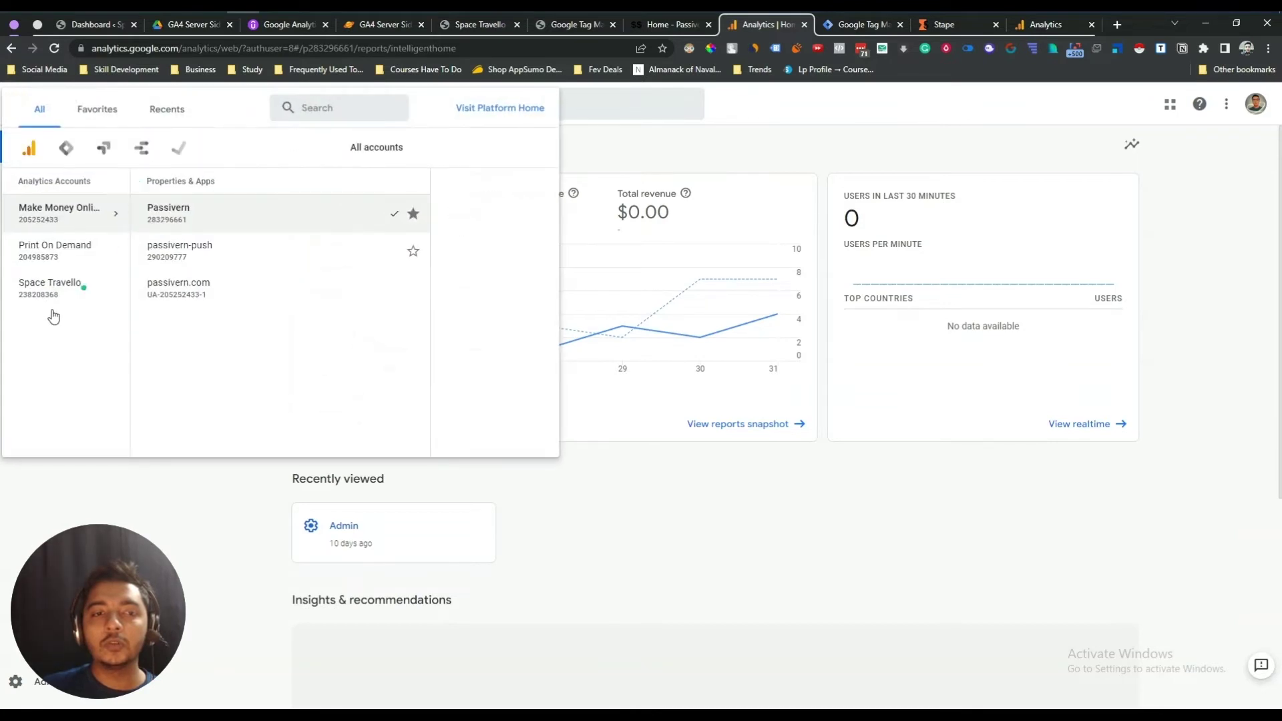
{"action": "left_click", "coordinate": [40, 290]}
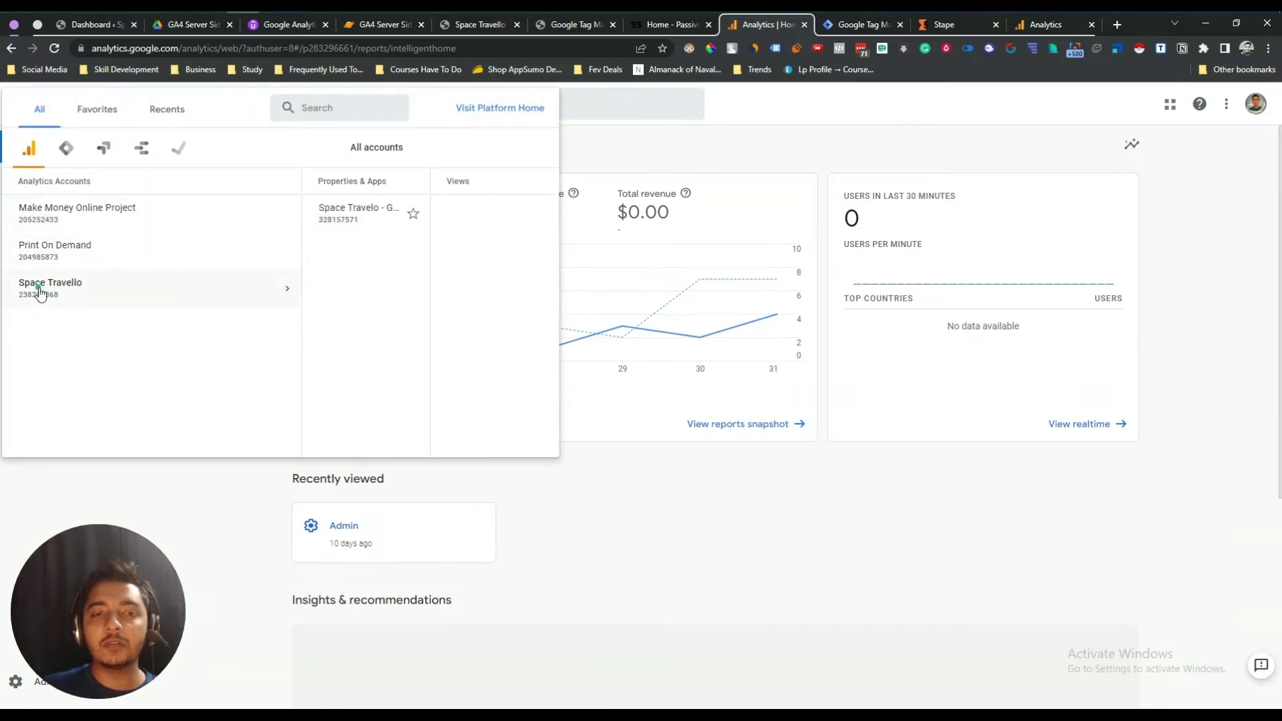
{"action": "left_click", "coordinate": [332, 212]}
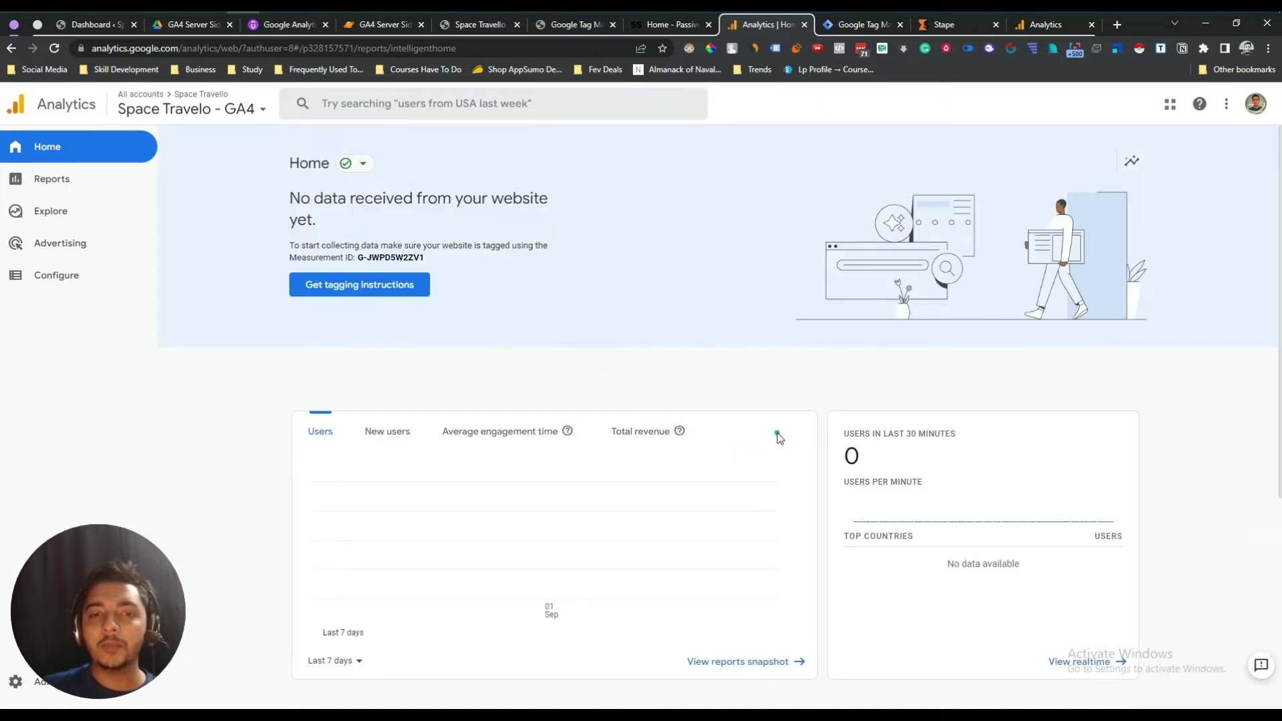
{"action": "left_click_drag", "start_coordinate": [292, 196], "coordinate": [399, 218]}
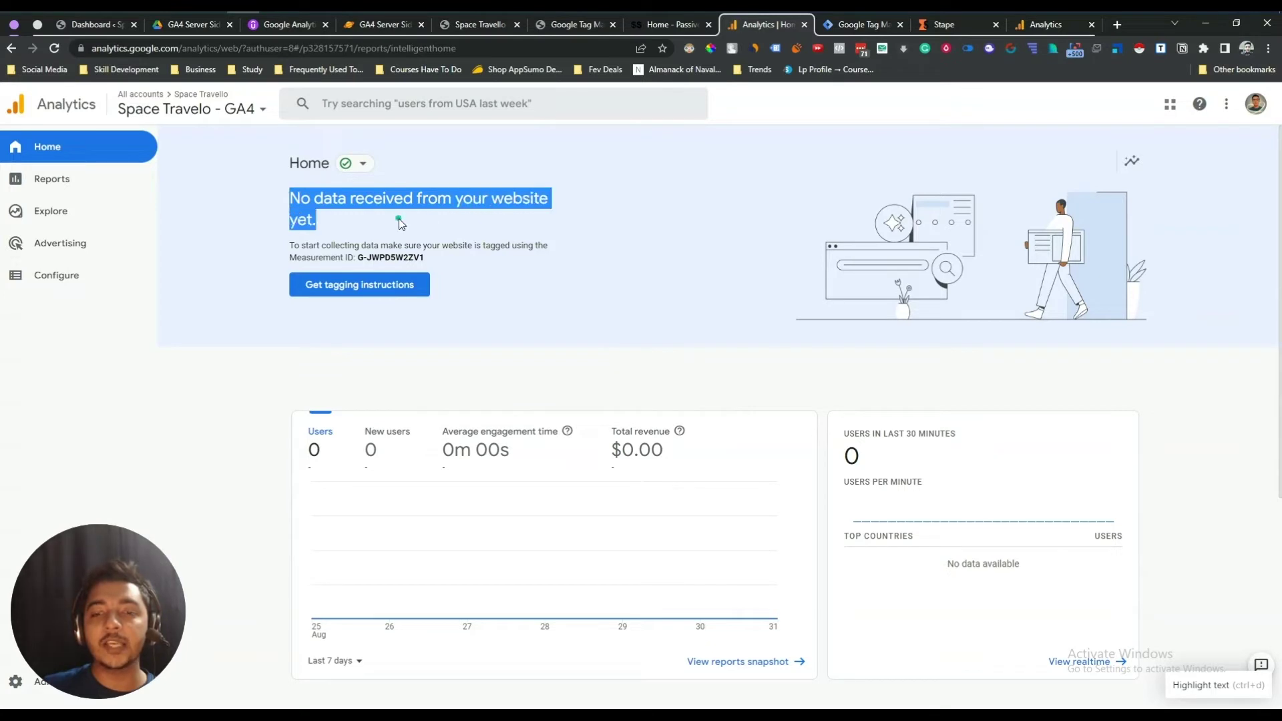
{"action": "left_click", "coordinate": [399, 219]}
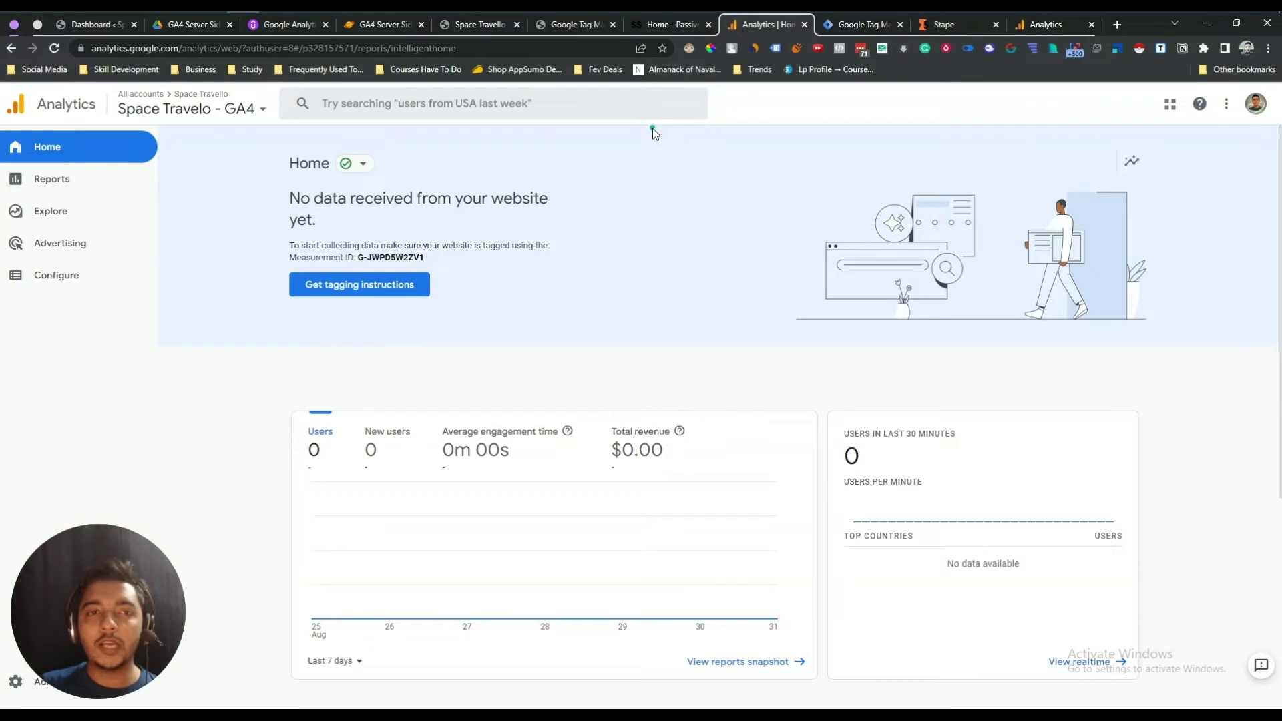
- Switch to the Notion steps page and review the GA4 config tag or pageview event item under Start E-Commerce Tracking
{"action": "left_click", "coordinate": [382, 27]}
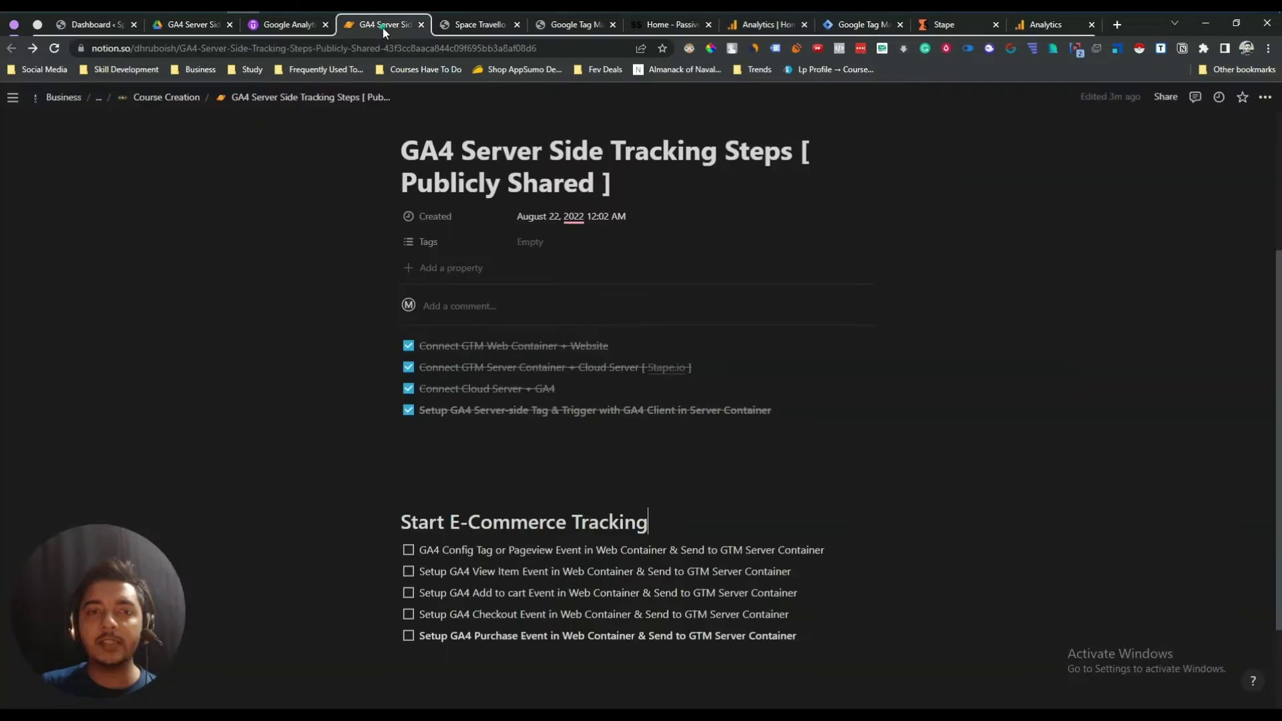
{"action": "left_click", "coordinate": [326, 24]}
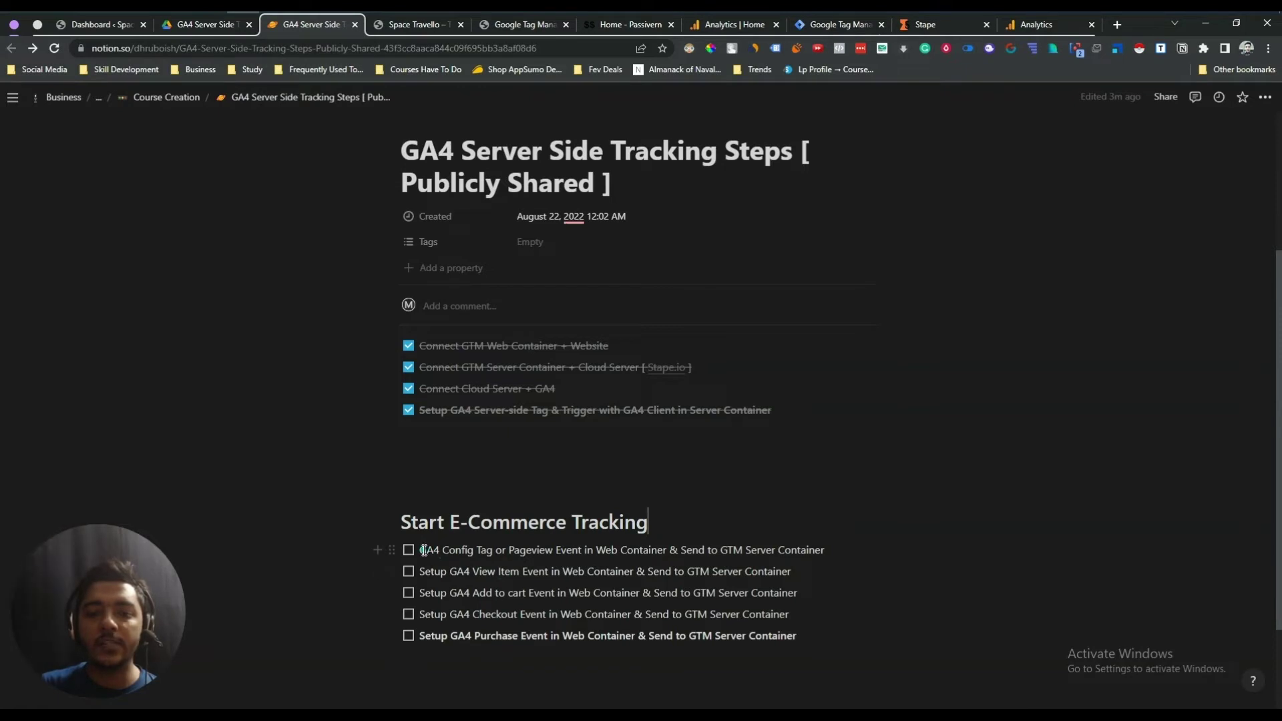
{"action": "left_click_drag", "start_coordinate": [423, 550], "coordinate": [827, 549]}
{"action": "left_click", "coordinate": [826, 550]}
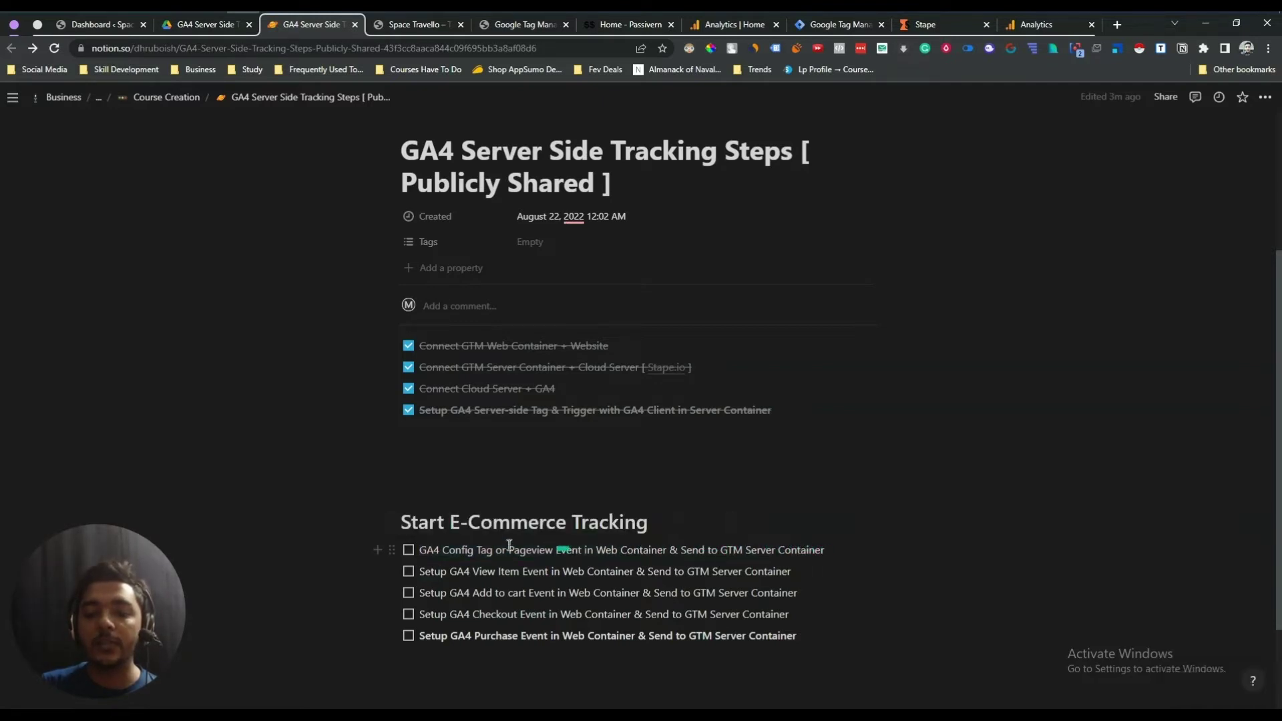
{"action": "left_click_drag", "start_coordinate": [442, 550], "coordinate": [593, 553]}
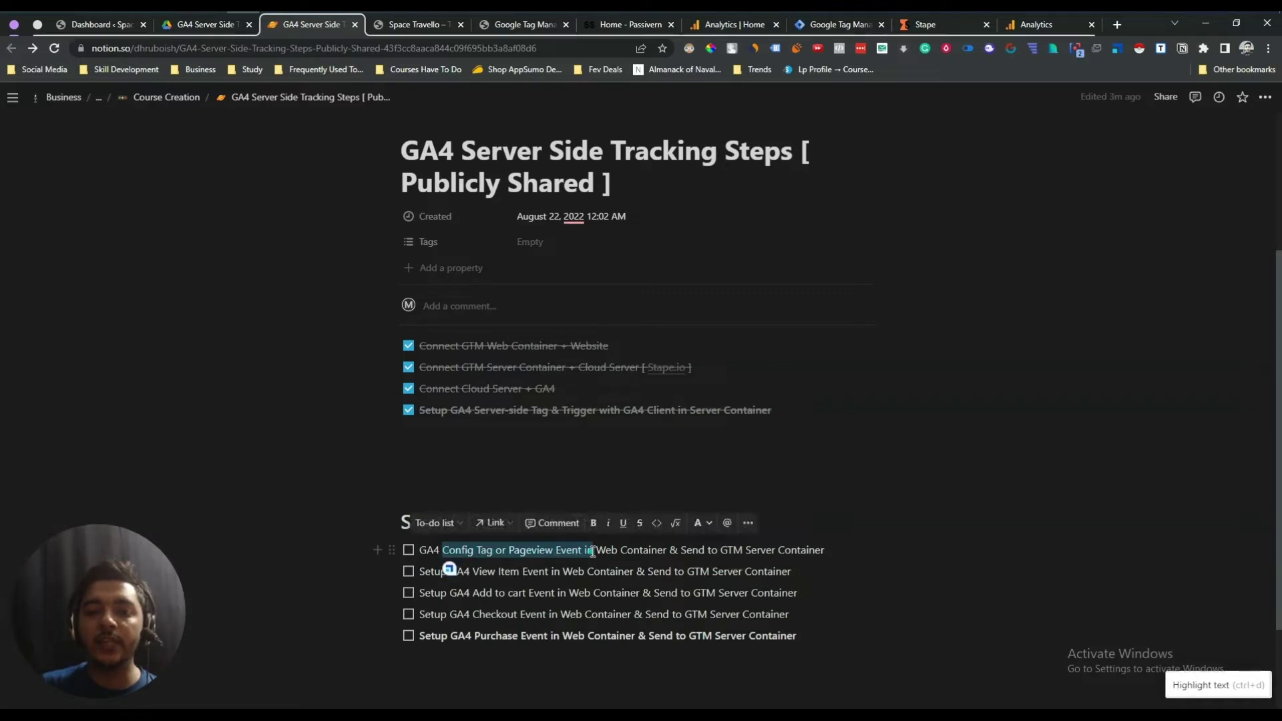
{"action": "left_click", "coordinate": [519, 551]}
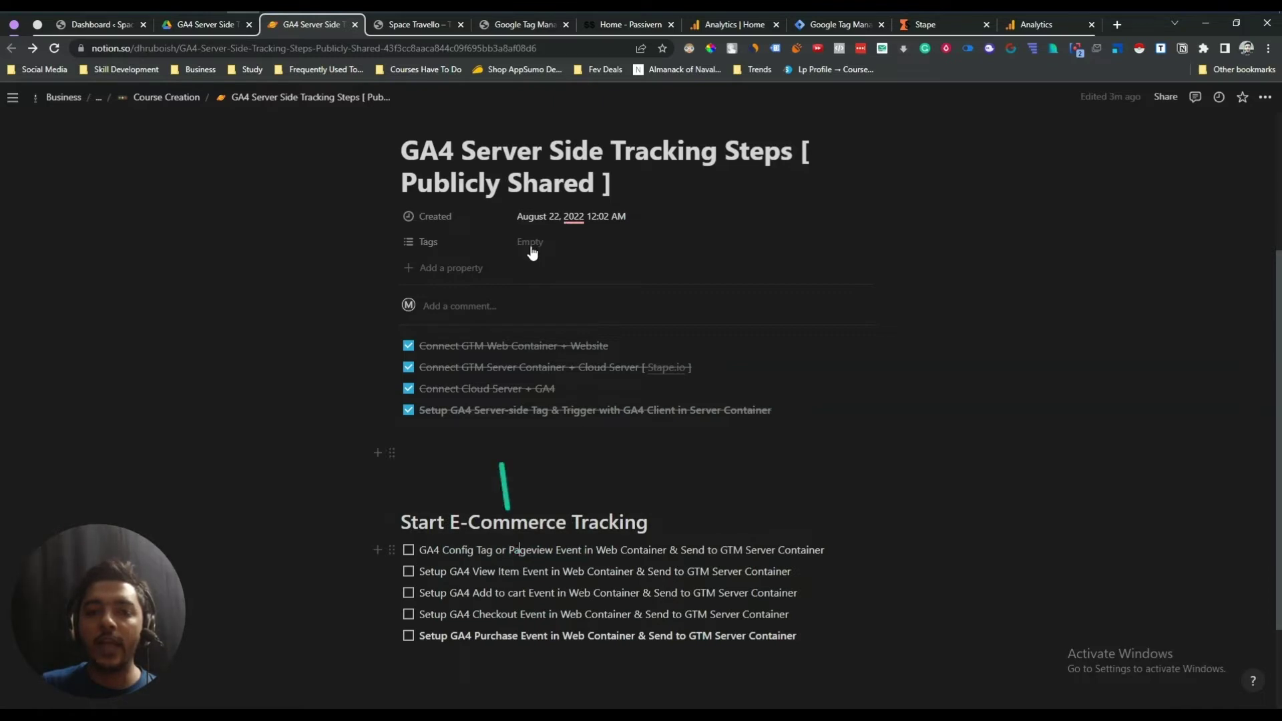
{"action": "left_click", "coordinate": [821, 26]}
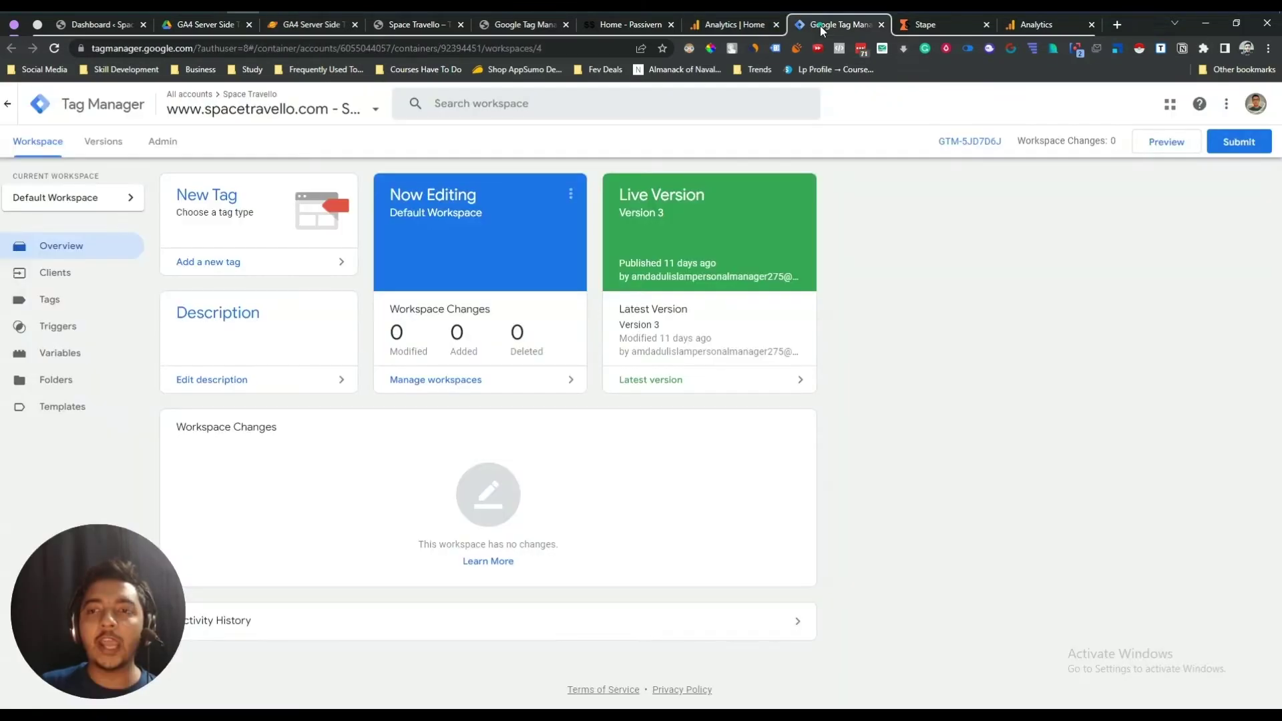
{"action": "left_click", "coordinate": [234, 109]}
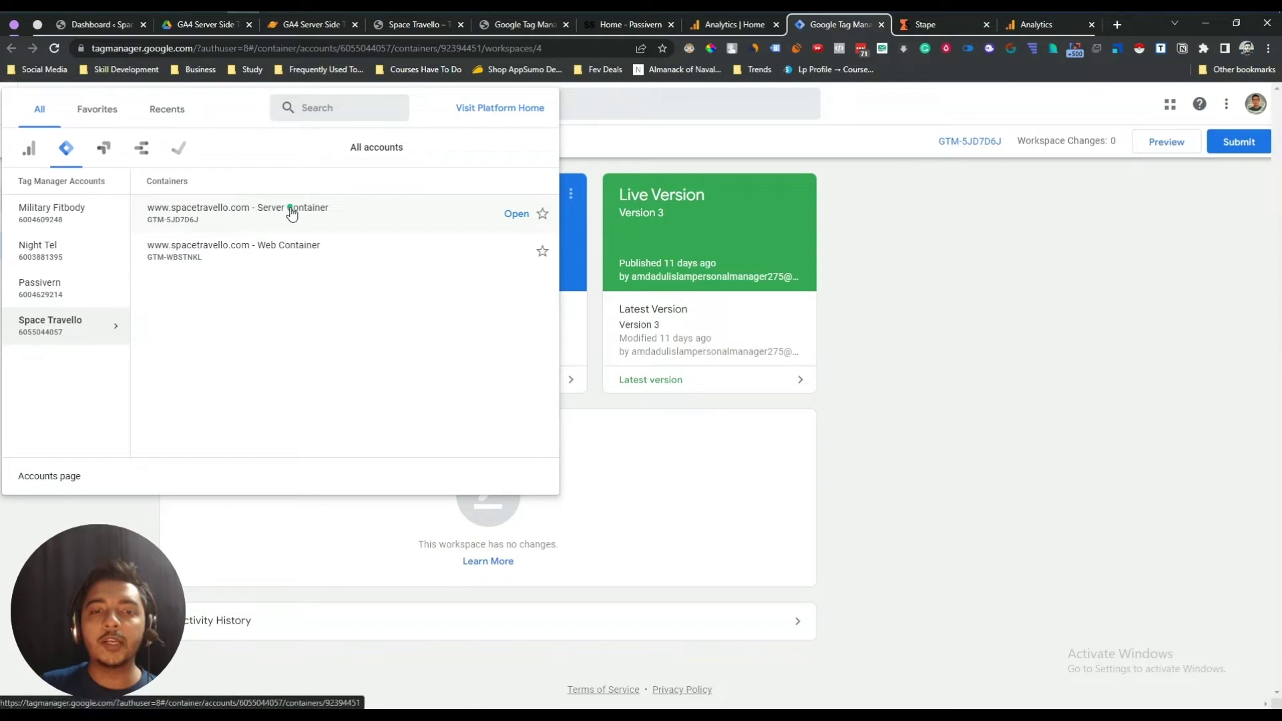
{"action": "left_click", "coordinate": [279, 255]}
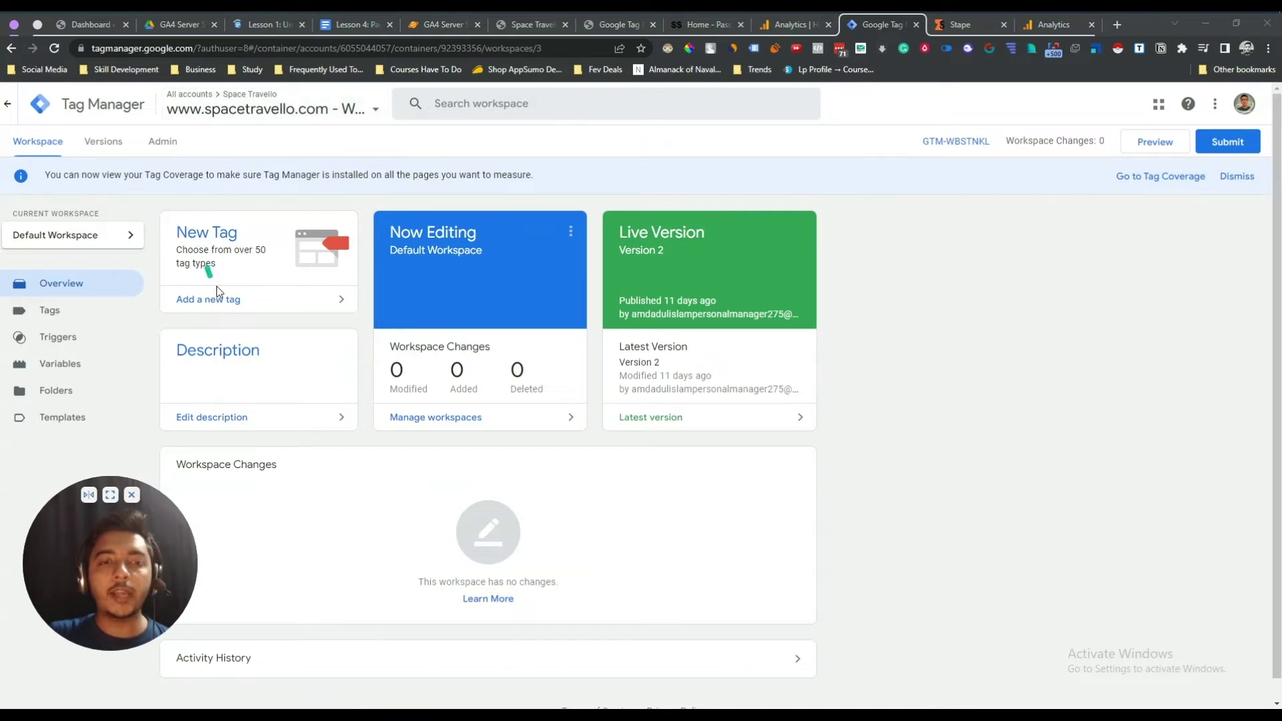
- Create a new tag in the web container and name it GA4 - SS - PAGE VIEW
{"action": "left_click", "coordinate": [232, 302]}
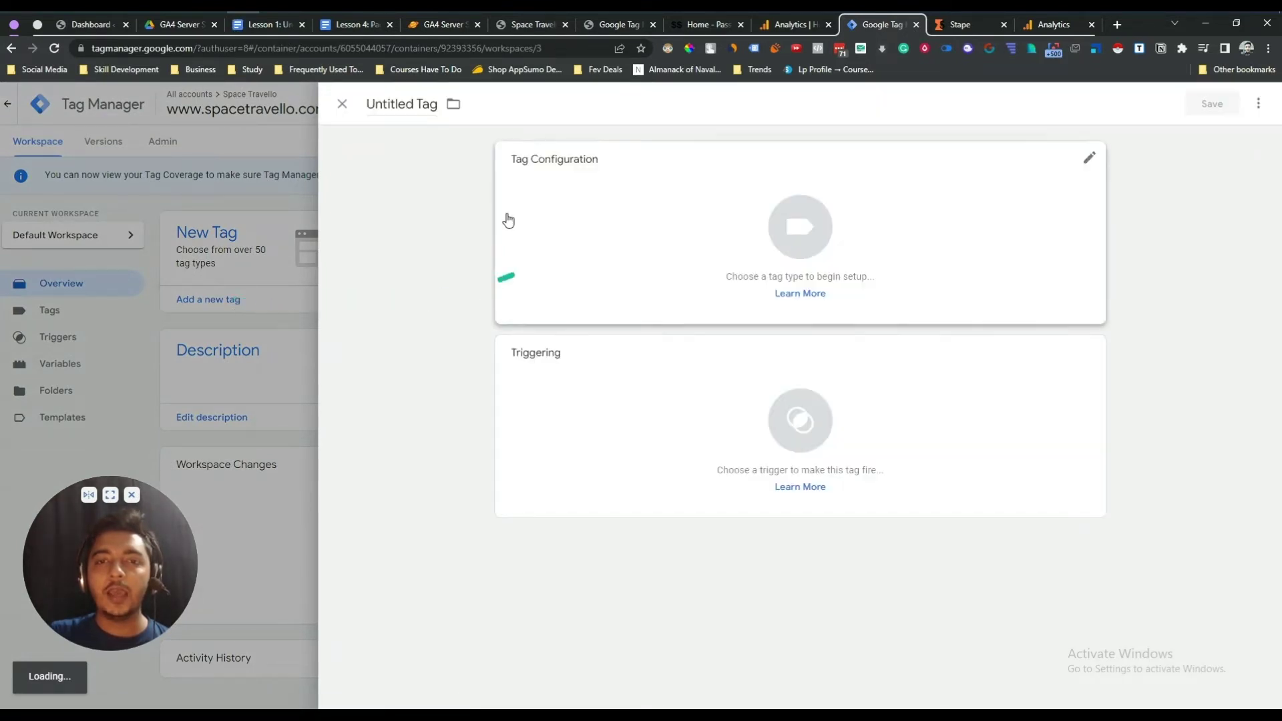
{"action": "left_click", "coordinate": [418, 109]}
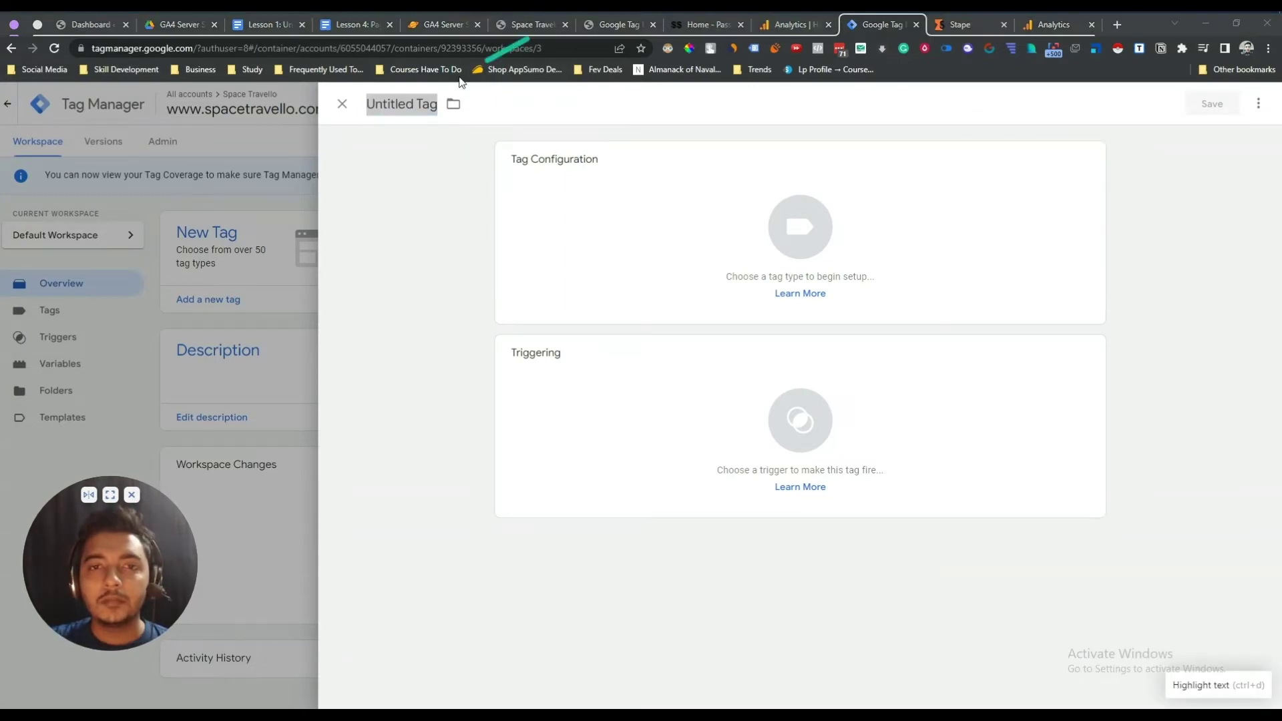
{"action": "type", "text": "GA4 SS"}
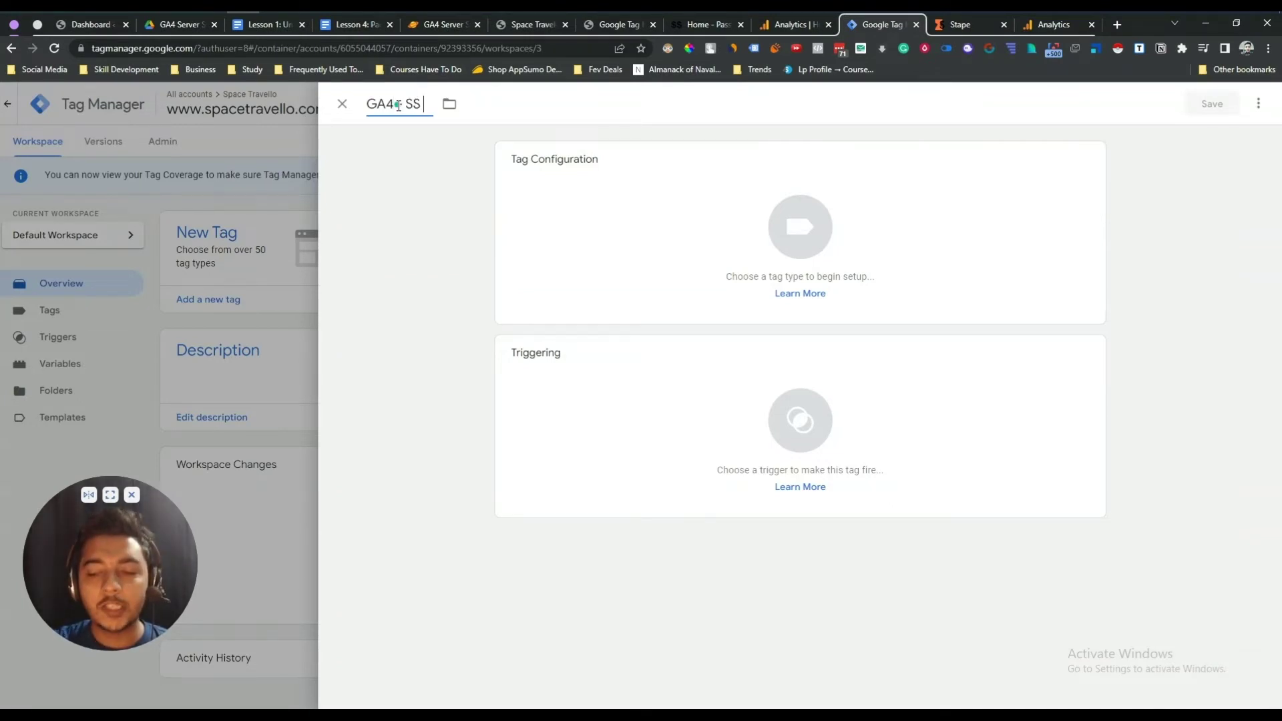
{"action": "type", "text": "- PAGE"}
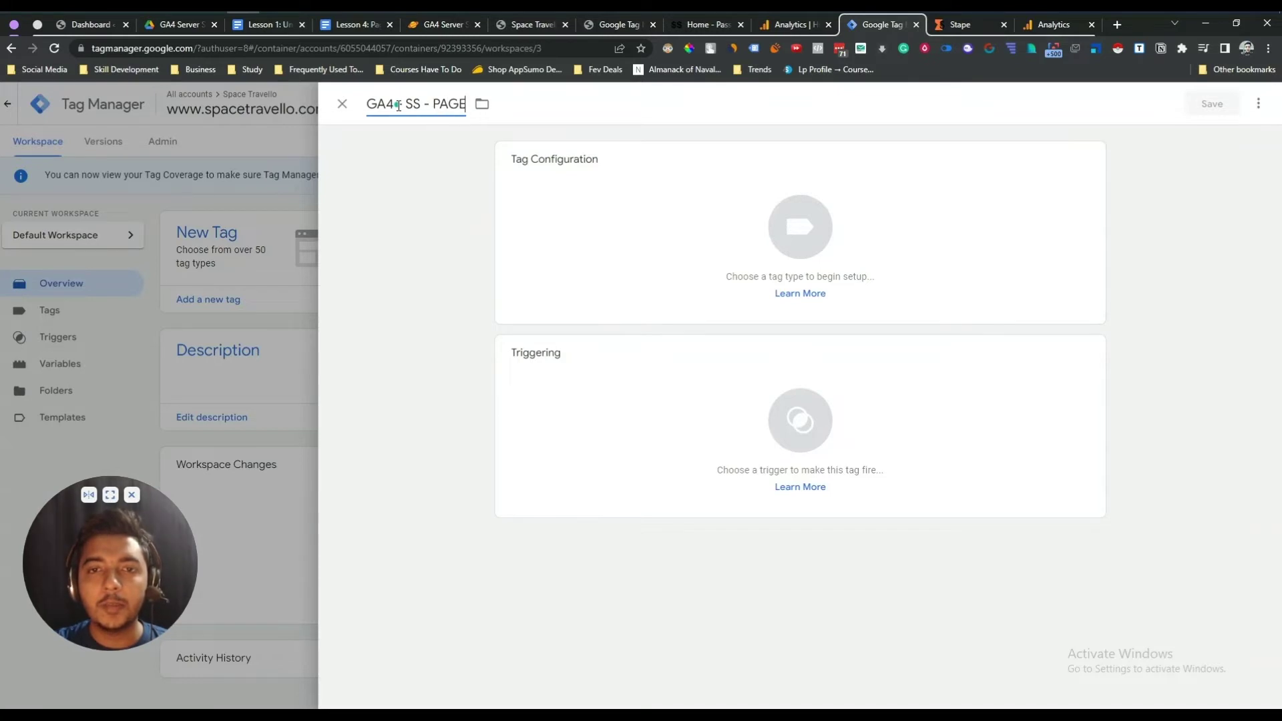
{"action": "type", "text": " VIEW"}
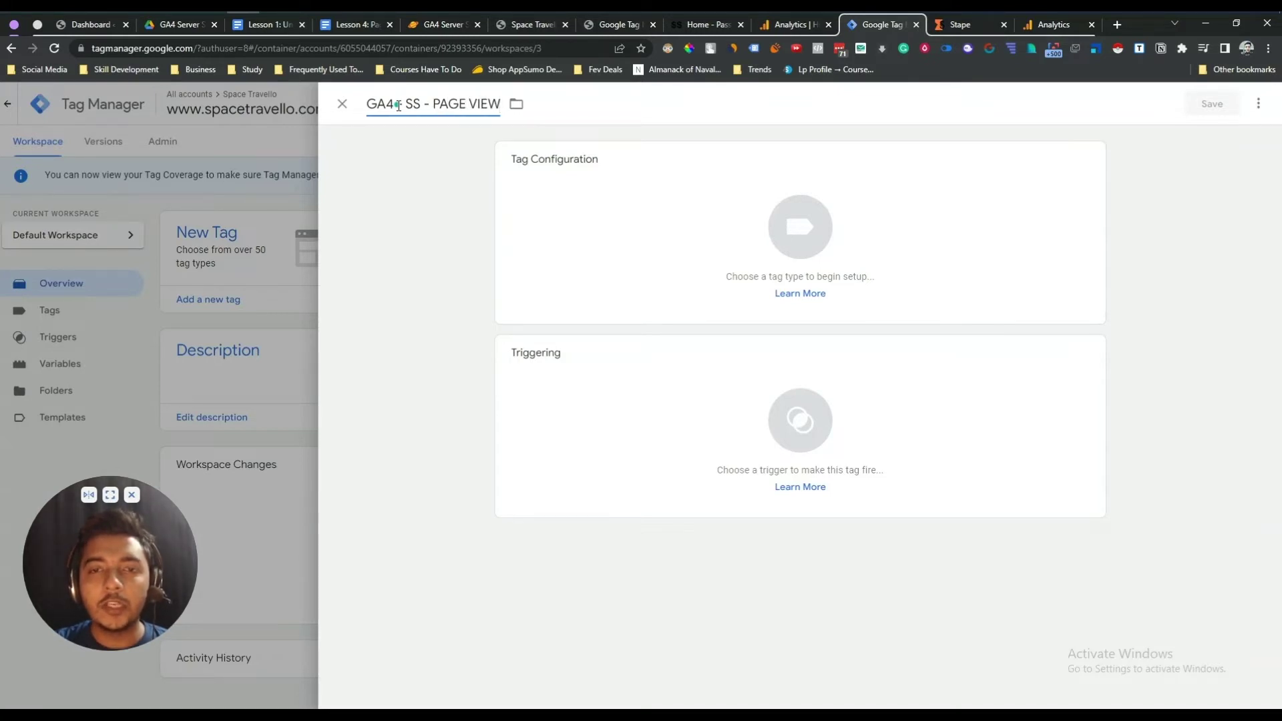
{"action": "left_click", "coordinate": [421, 279]}
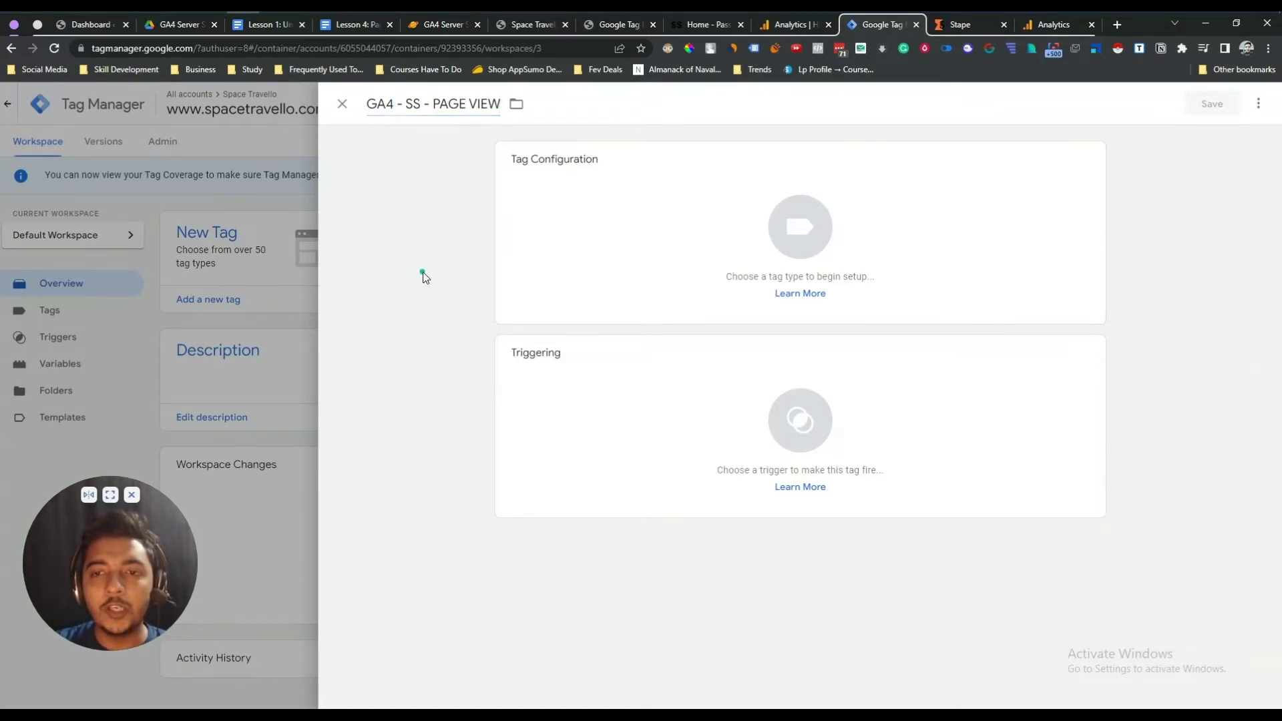
- Set the tag type to Google Analytics: GA4 Configuration and locate its measurement ID setting
{"action": "left_click", "coordinate": [773, 237]}
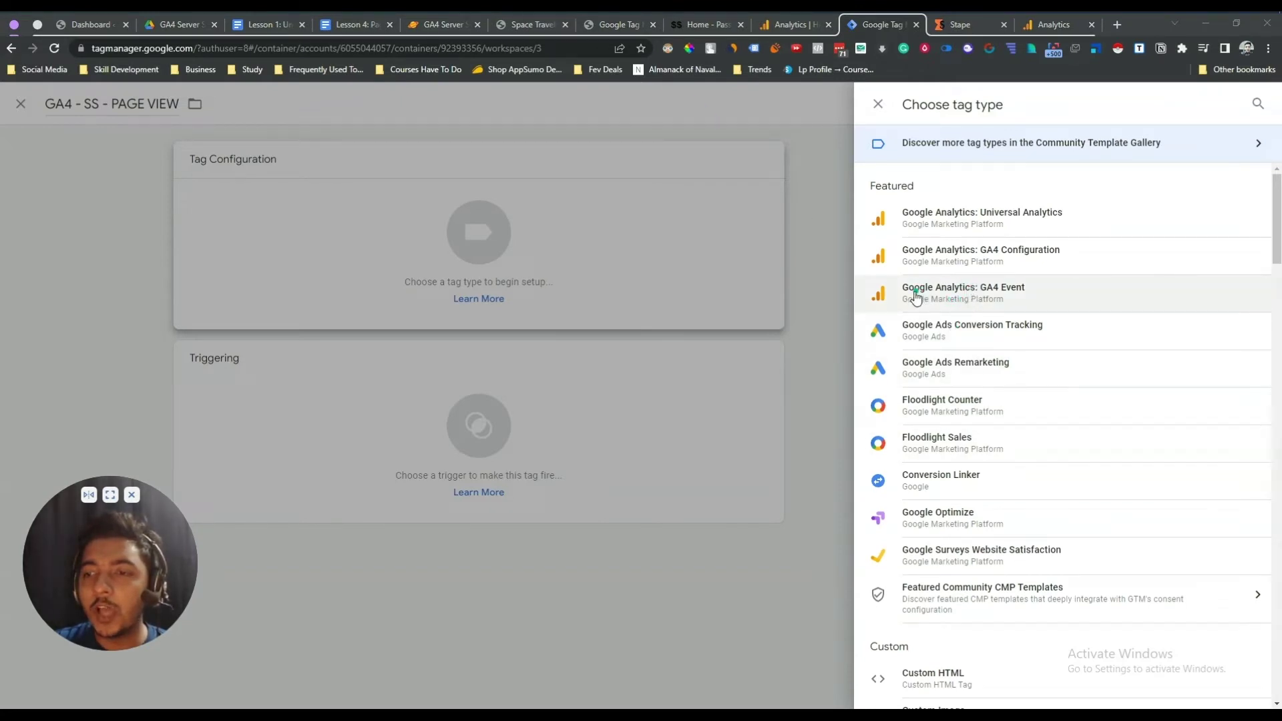
{"action": "left_click", "coordinate": [968, 263]}
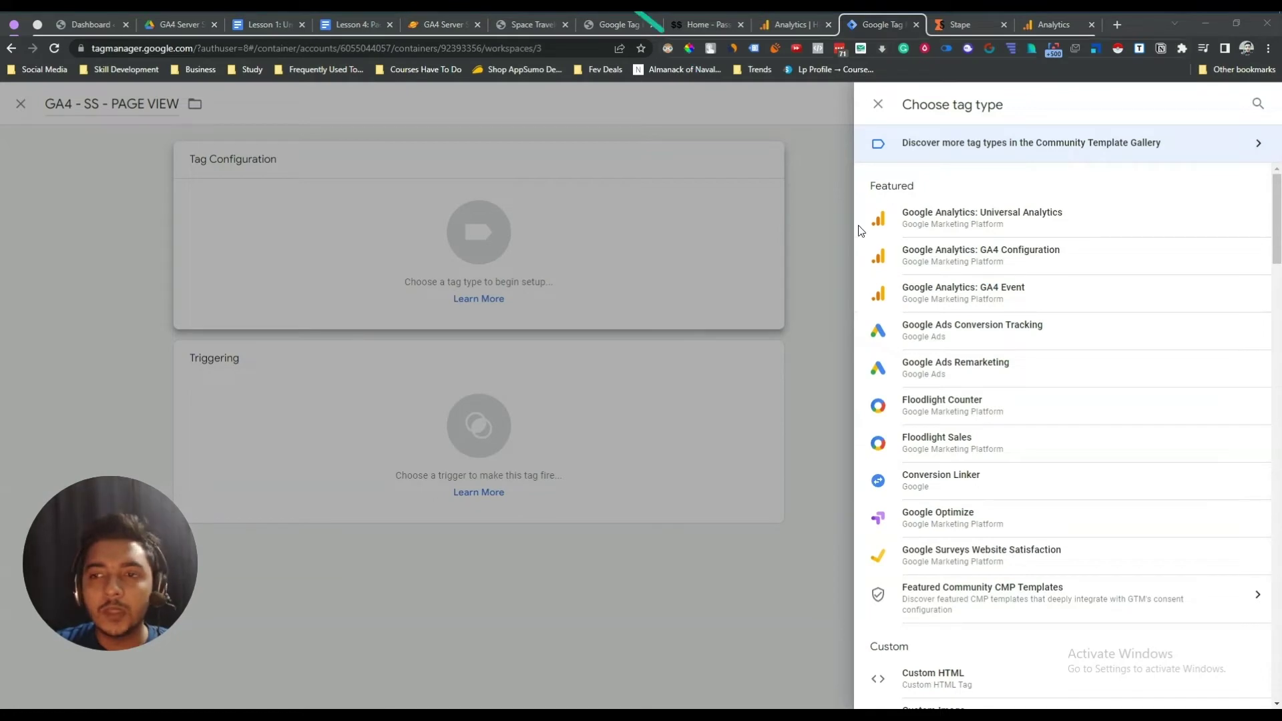
{"action": "left_click", "coordinate": [1033, 260]}
{"action": "left_click", "coordinate": [519, 299]}
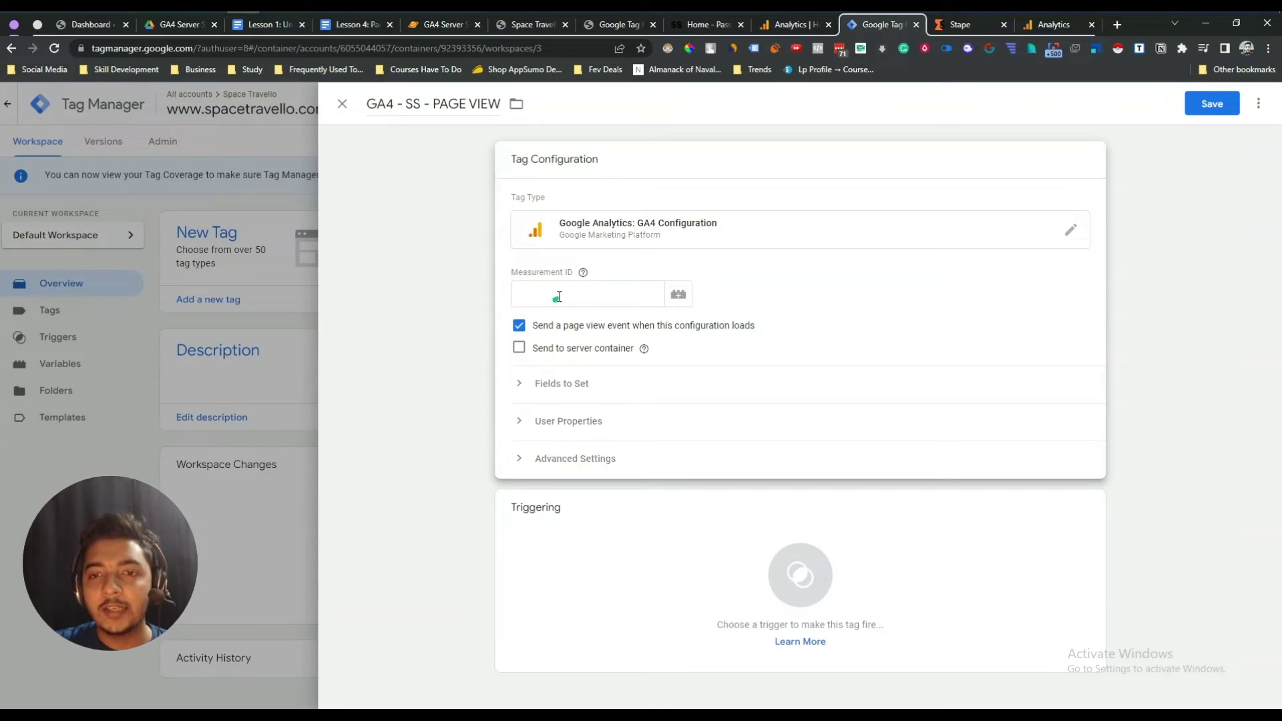
{"action": "left_click_drag", "start_coordinate": [512, 273], "coordinate": [568, 274]}
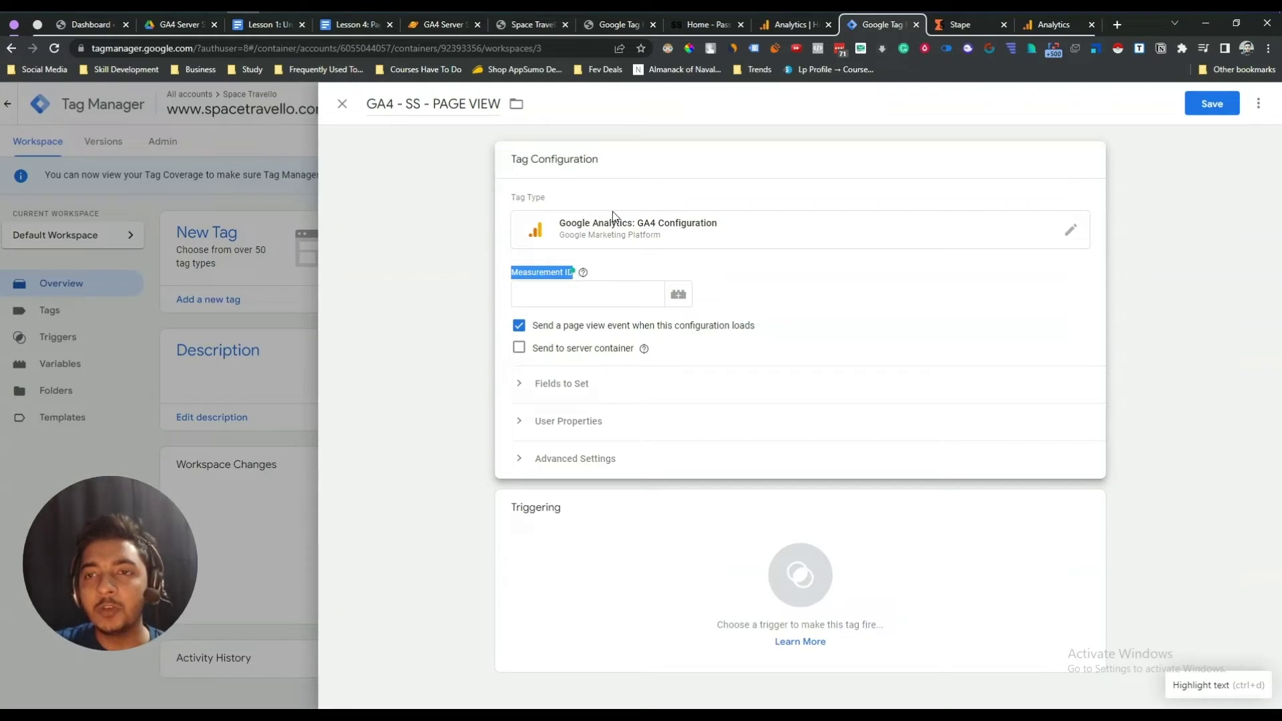
- Switch to Google Analytics and copy the measurement ID from the Space Travelo - Stream web stream details
{"action": "left_click", "coordinate": [780, 26]}
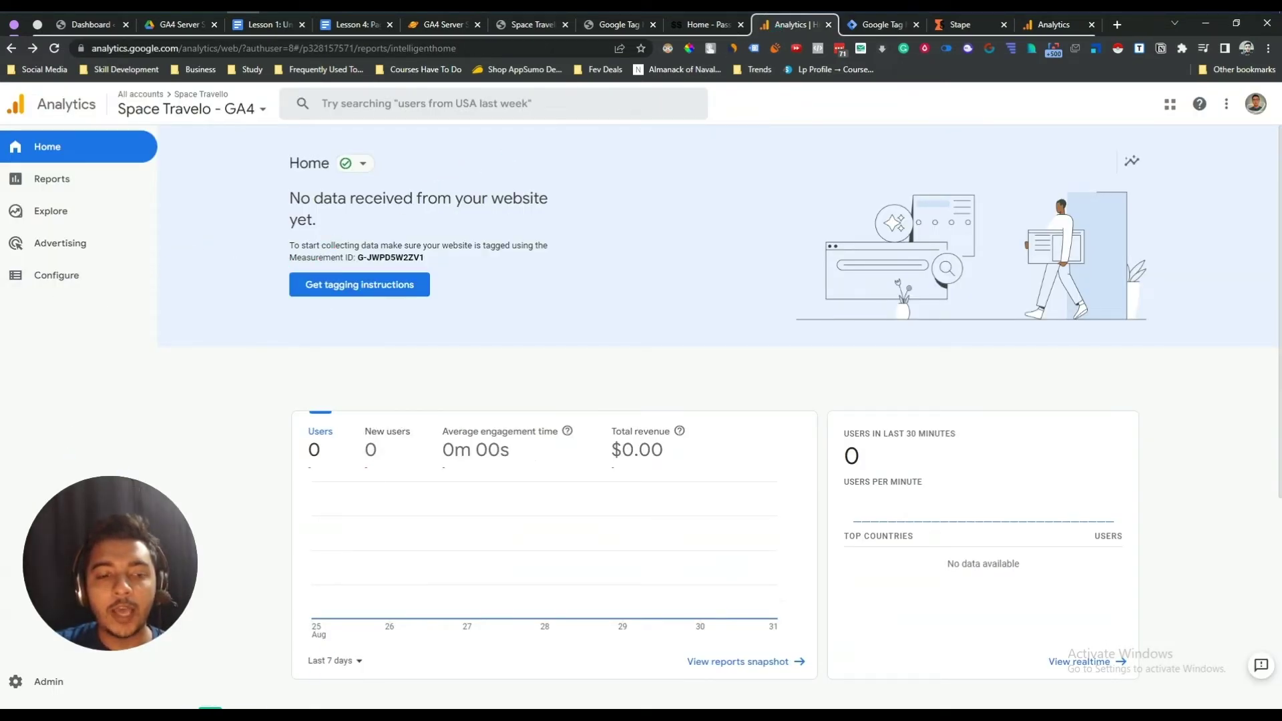
{"action": "left_click", "coordinate": [29, 687]}
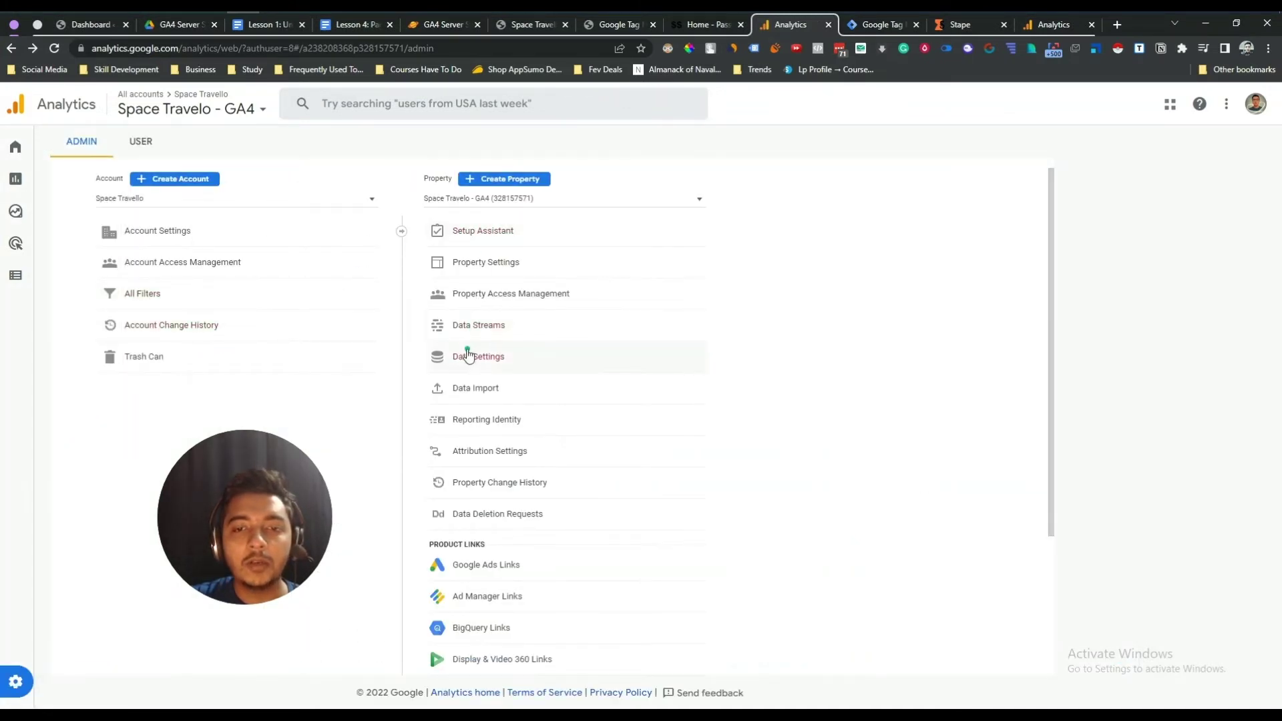
{"action": "left_click", "coordinate": [482, 337]}
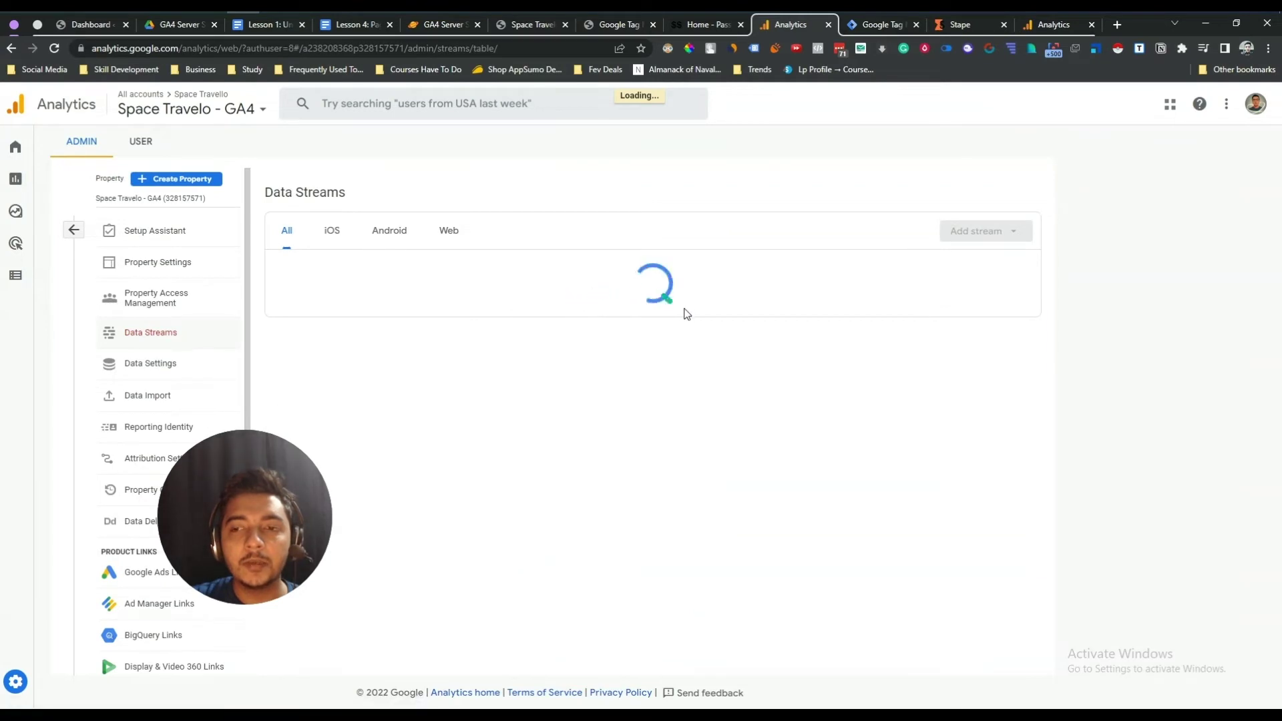
{"action": "left_click", "coordinate": [532, 272]}
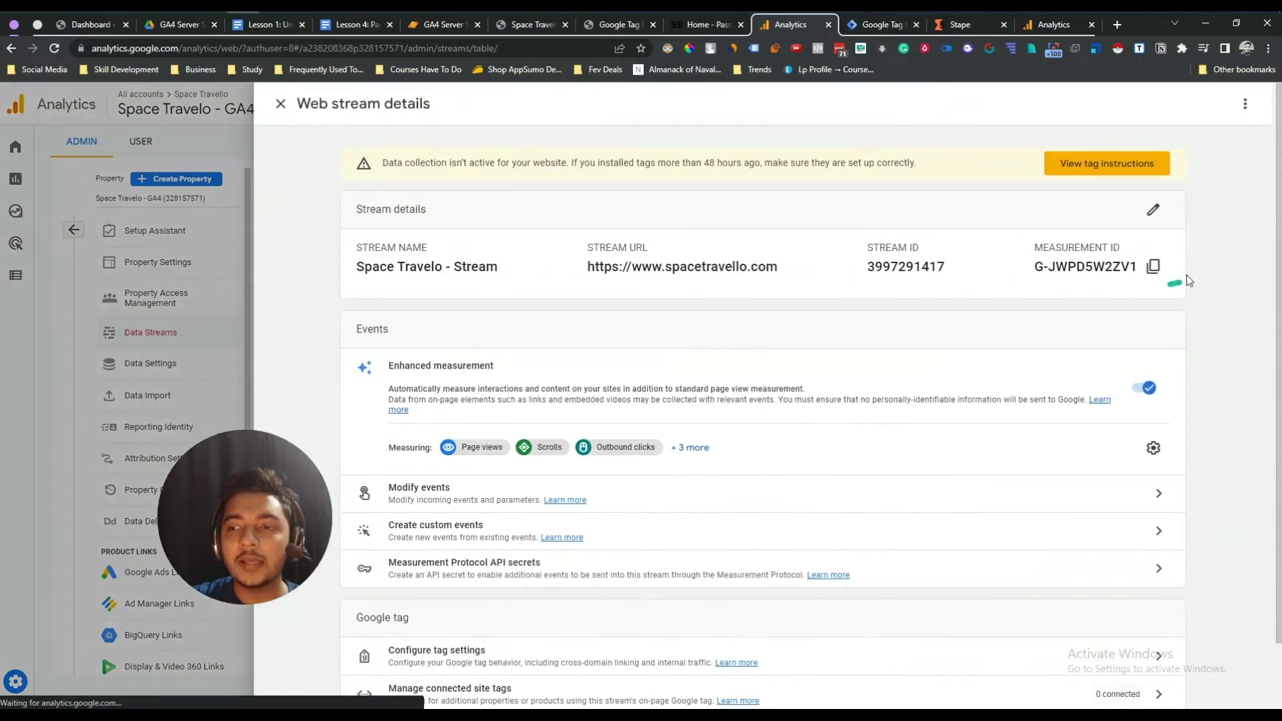
{"action": "left_click_drag", "start_coordinate": [1035, 266], "coordinate": [1136, 265]}
{"action": "left_click", "coordinate": [1153, 266]}
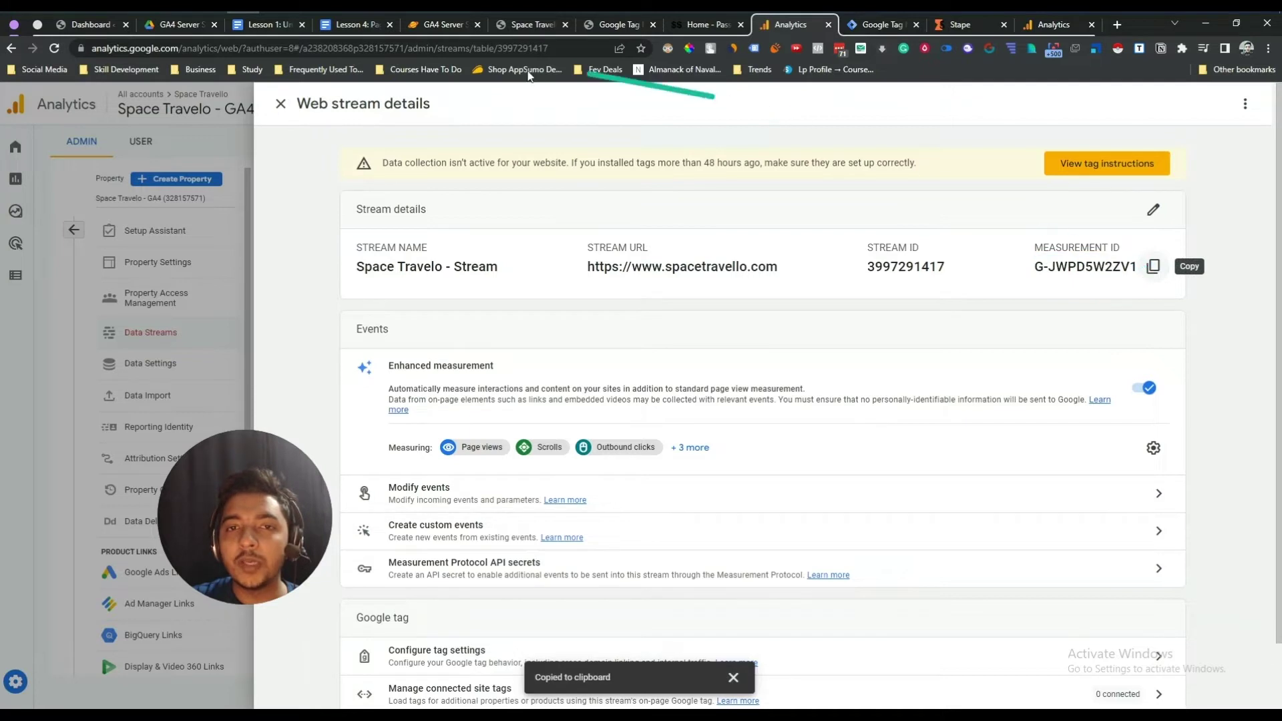
- Switch to Google Tag Manager and enter the copied measurement ID G-JWPD5W2ZV1 in the GA4 configuration tag
{"action": "left_click", "coordinate": [867, 29]}
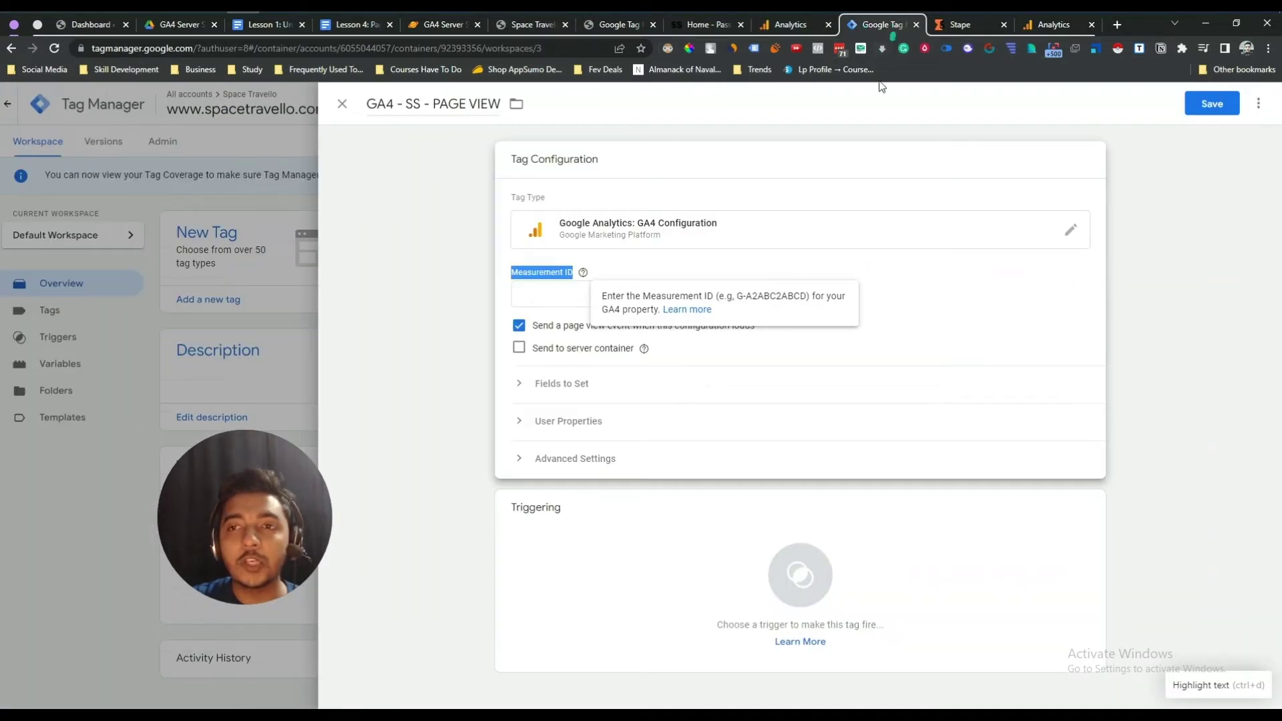
{"action": "left_click", "coordinate": [542, 294]}
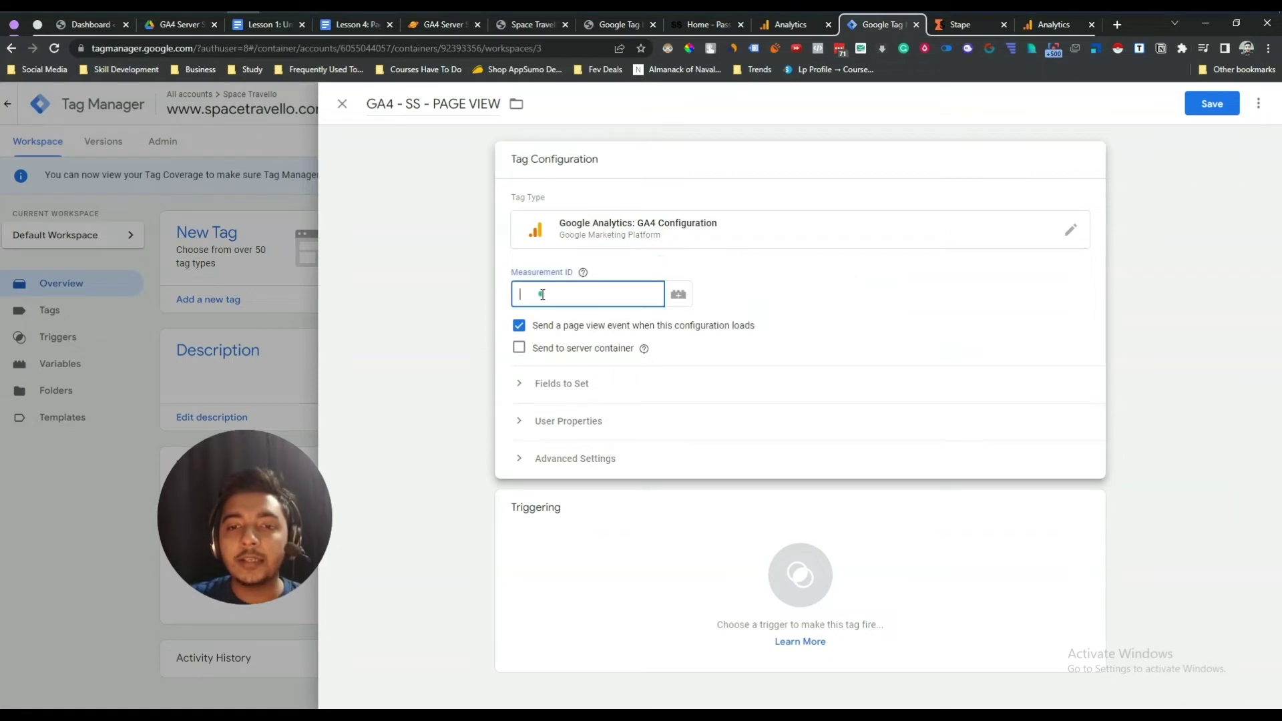
{"action": "key", "text": "ctrl+v"}
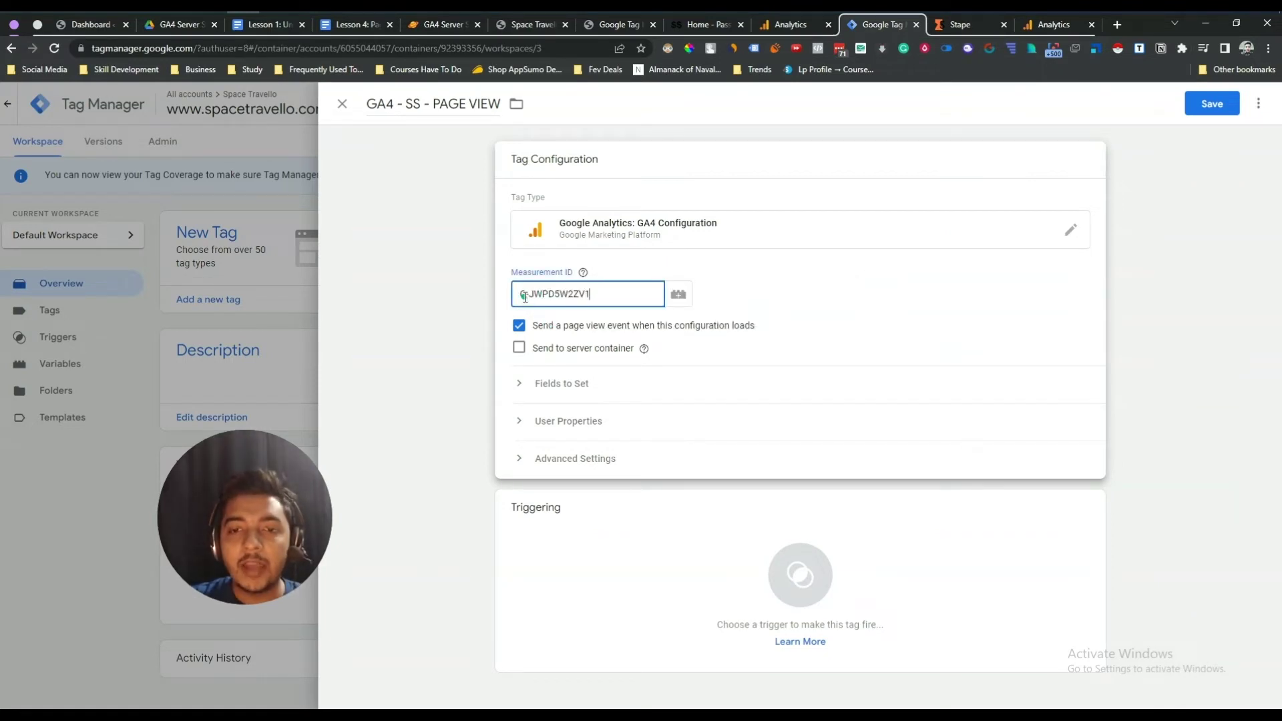
{"action": "left_click_drag", "start_coordinate": [531, 295], "coordinate": [589, 293]}
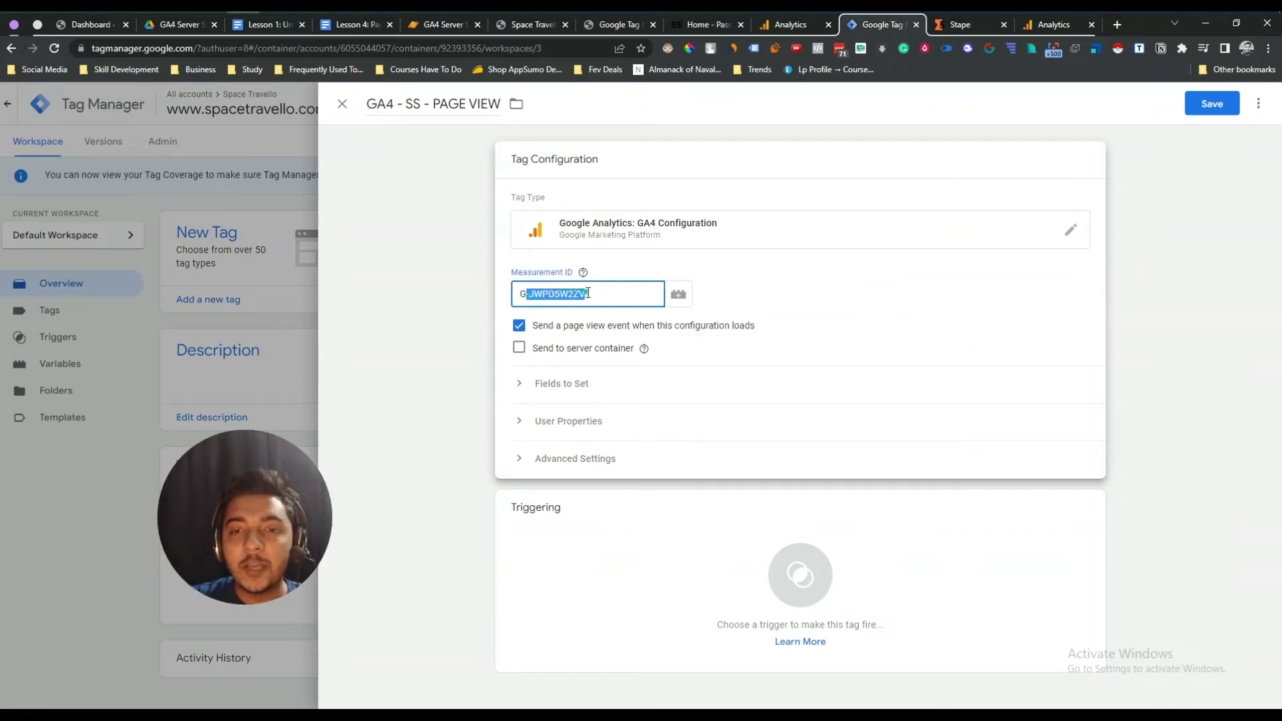
{"action": "left_click", "coordinate": [588, 293]}
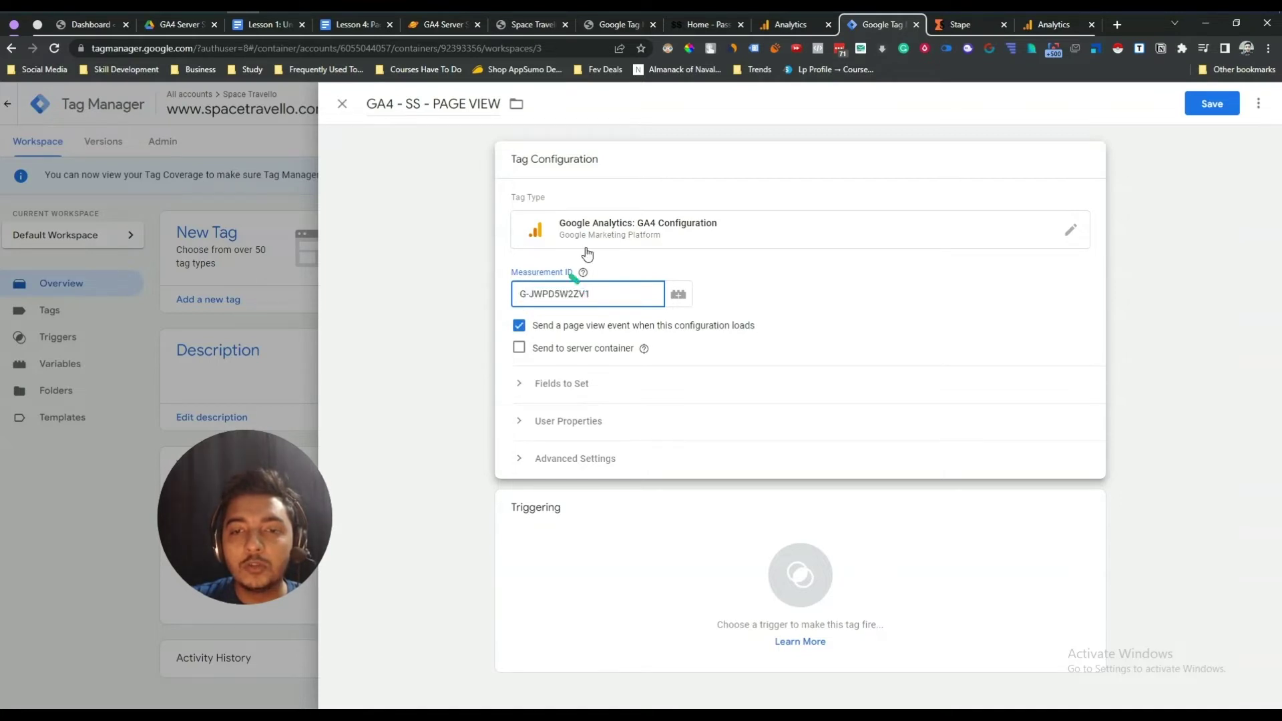
{"action": "left_click", "coordinate": [624, 304]}
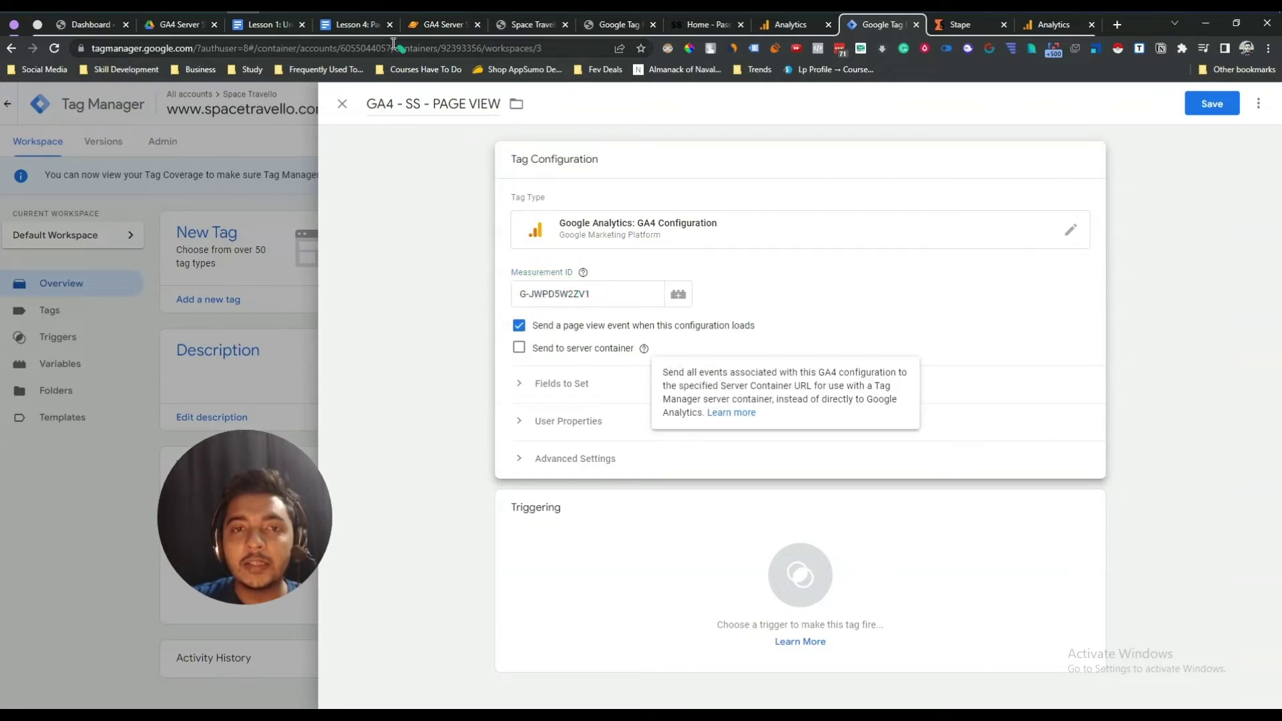
- Switch to the Lesson 1 document in Google Docs, review the server-side tracking diagram, and return to Google Tag Manager
{"action": "left_click", "coordinate": [267, 26]}
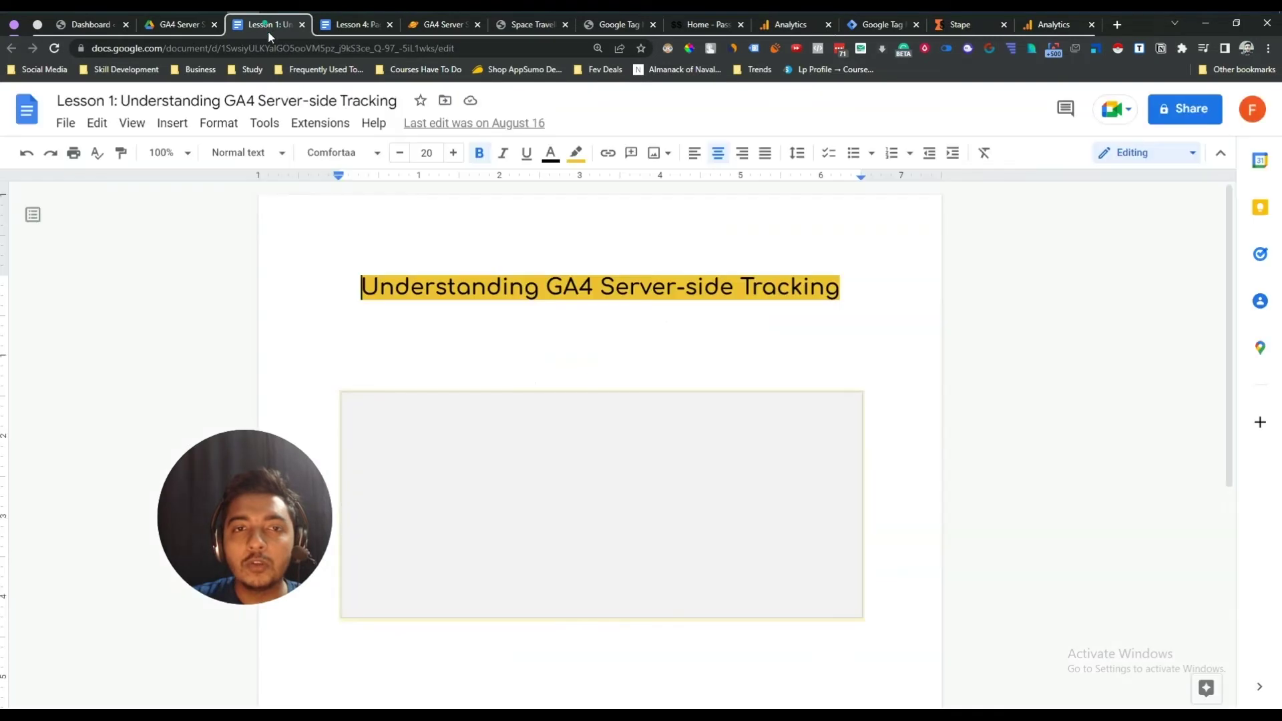
{"action": "scroll", "coordinate": [695, 354], "scroll_direction": "down", "scroll_amount": 1}
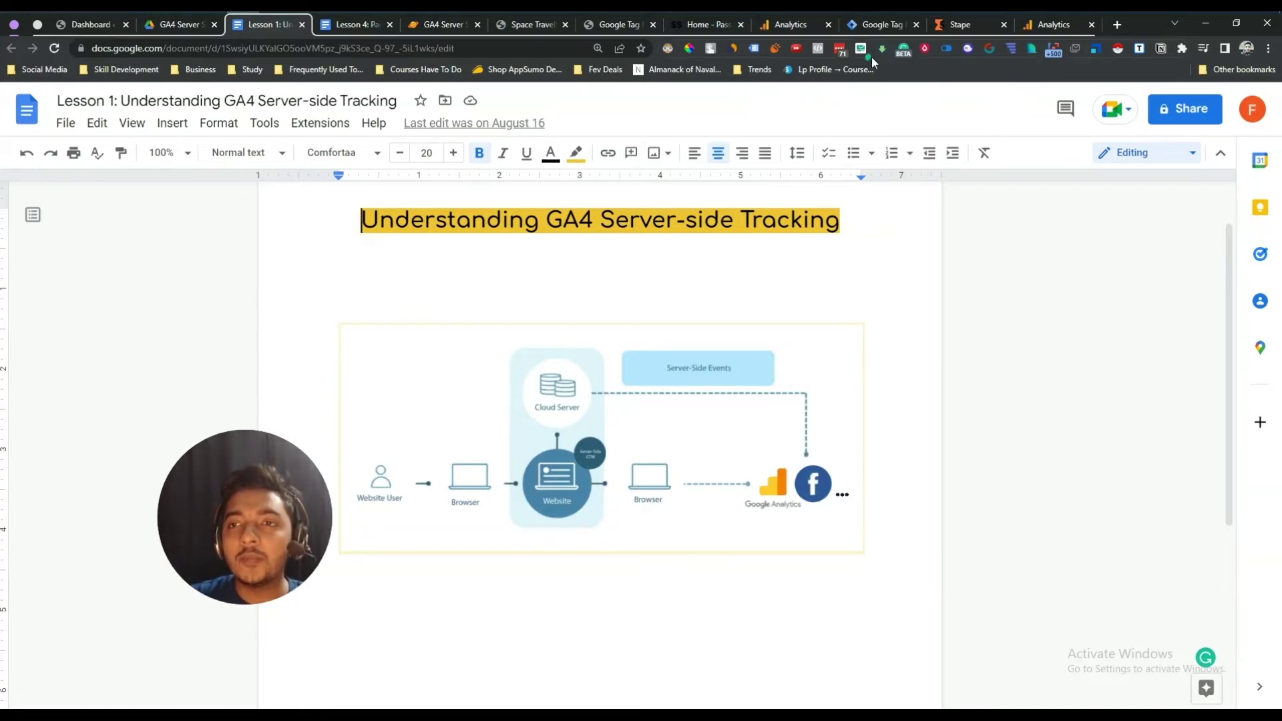
{"action": "left_click", "coordinate": [879, 29]}
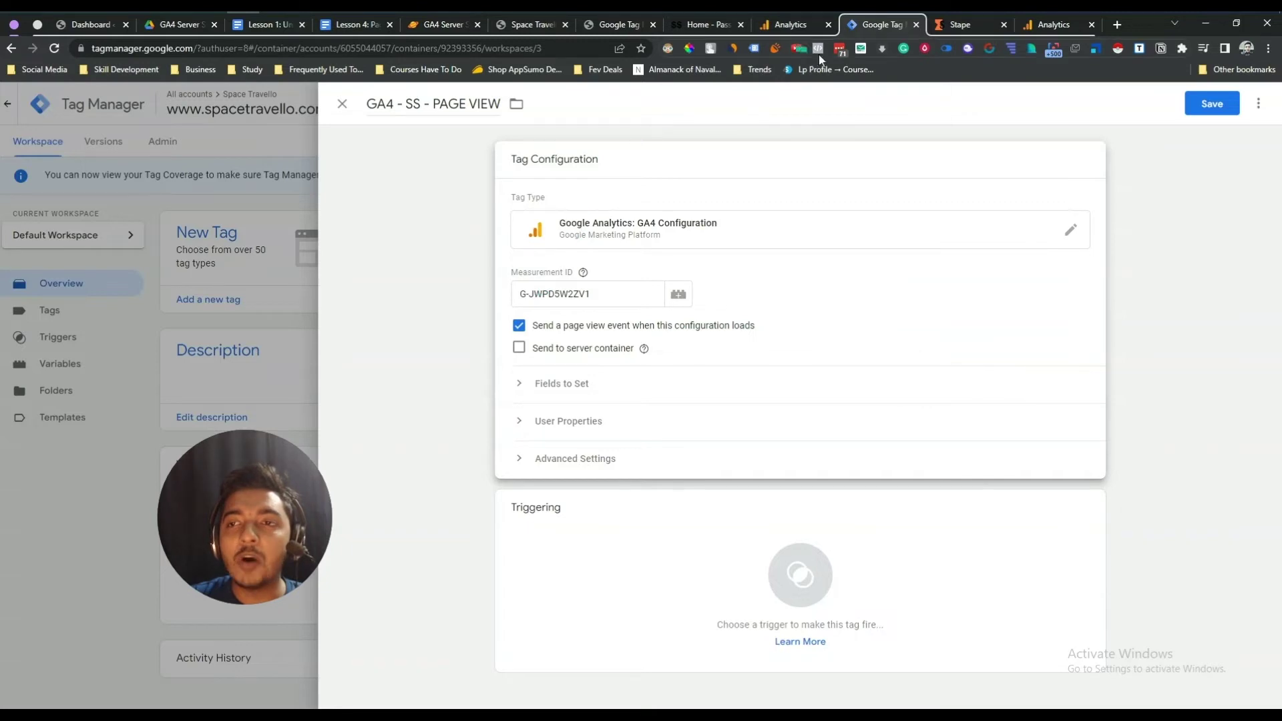
- Switch to Google Analytics to check the web stream's measurement ID, and return to the tag in Google Tag Manager
{"action": "mouse_move", "coordinate": [791, 35]}
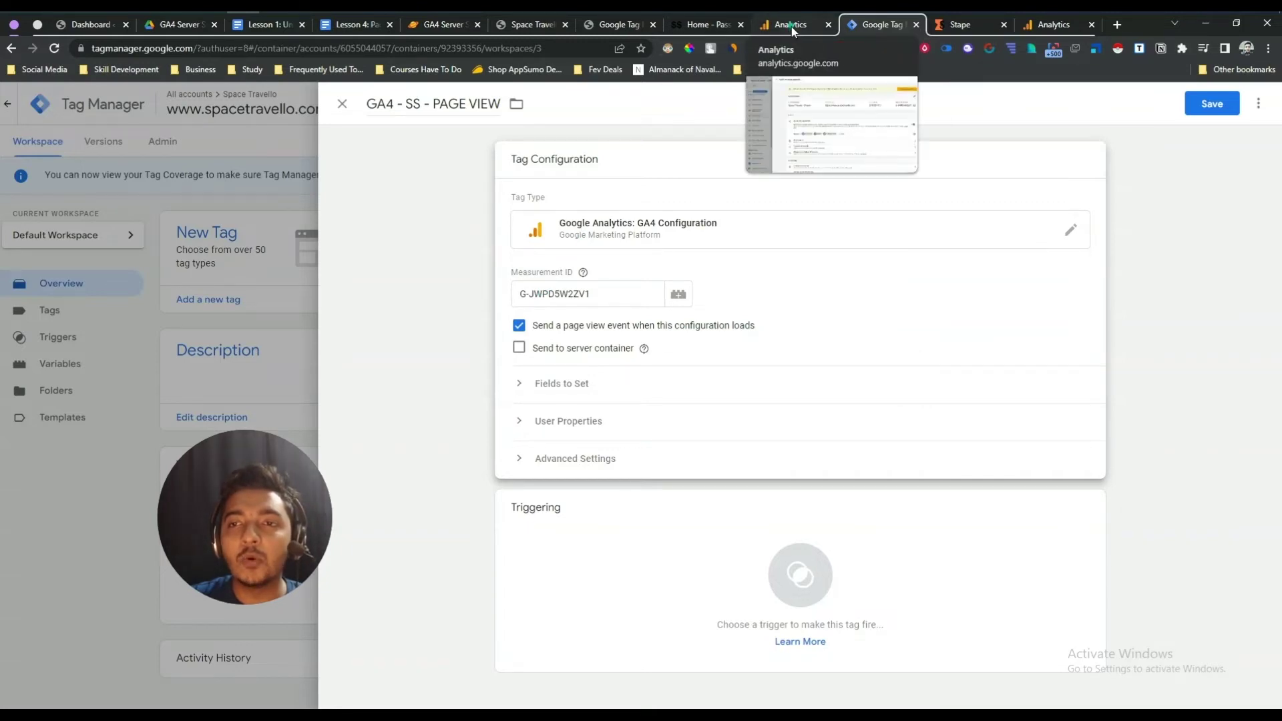
{"action": "left_click", "coordinate": [793, 26]}
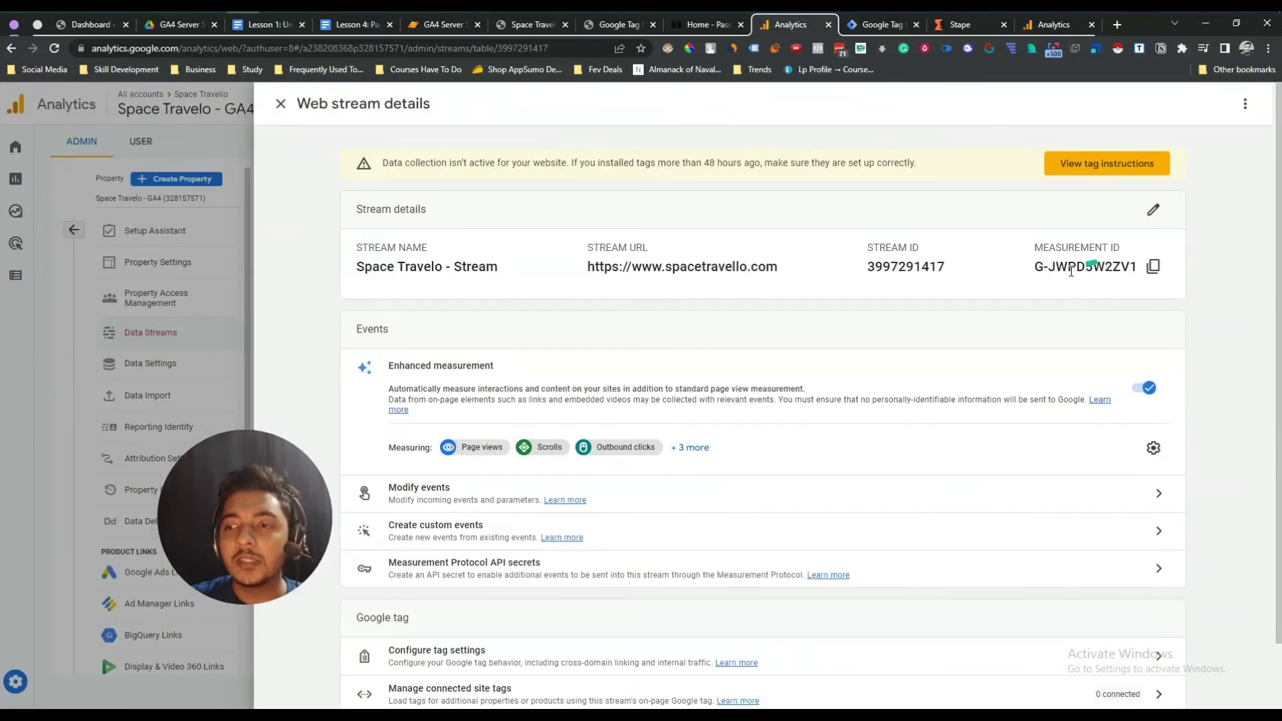
{"action": "left_click_drag", "start_coordinate": [1059, 270], "coordinate": [1113, 265]}
{"action": "left_click", "coordinate": [1113, 266]}
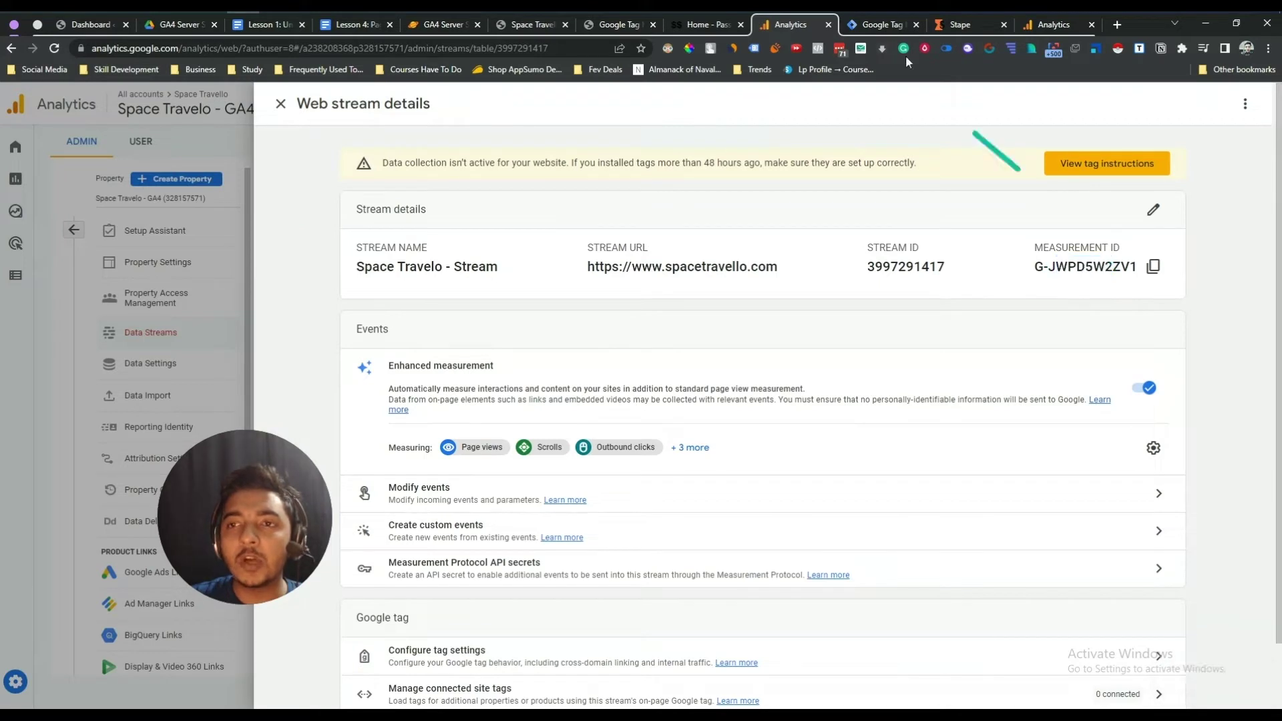
{"action": "left_click", "coordinate": [885, 27]}
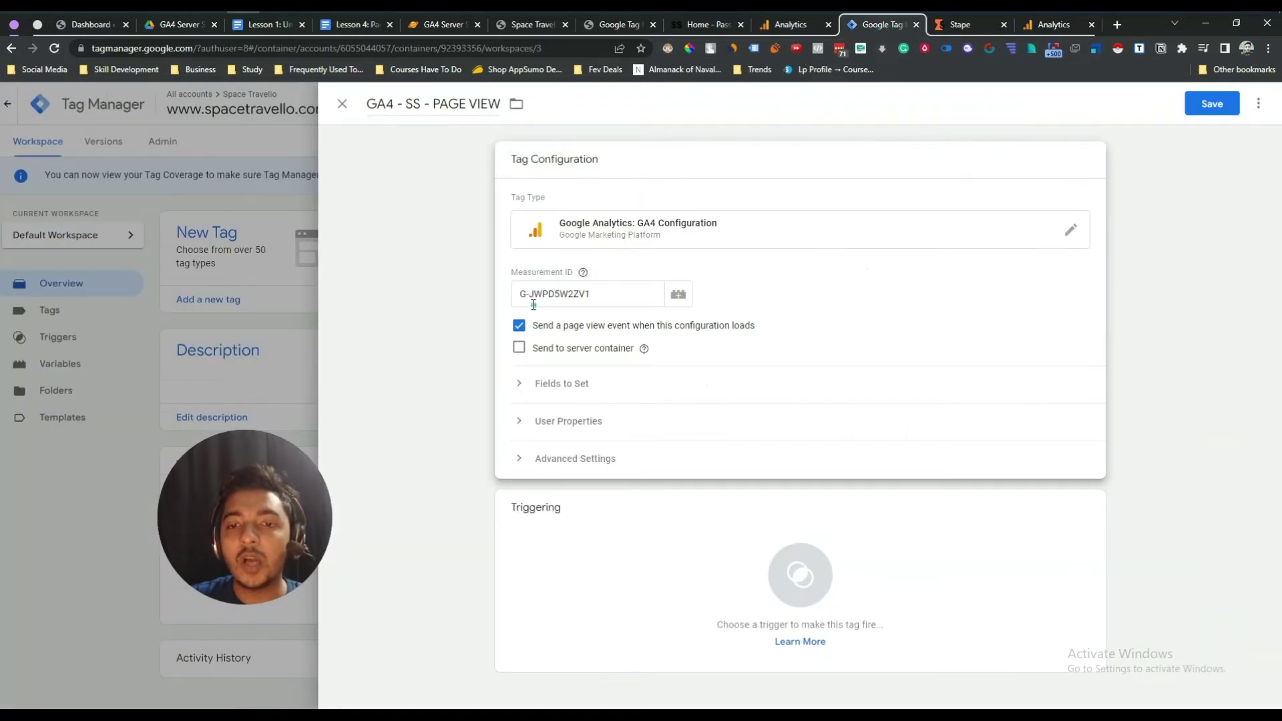
- Replace part of the tag's measurement ID with arbitrary characters so it reads G-JHSJEIUIZV1
{"action": "left_click_drag", "start_coordinate": [535, 298], "coordinate": [575, 294]}
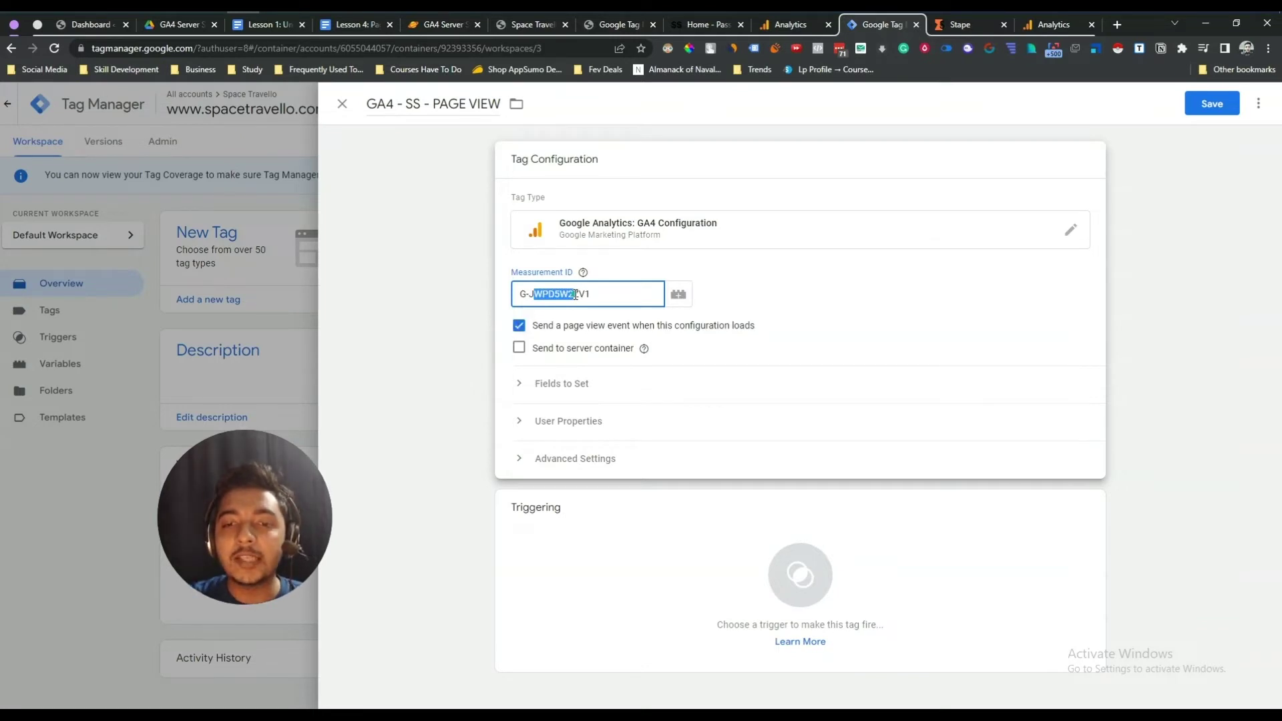
{"action": "type", "text": "w"}
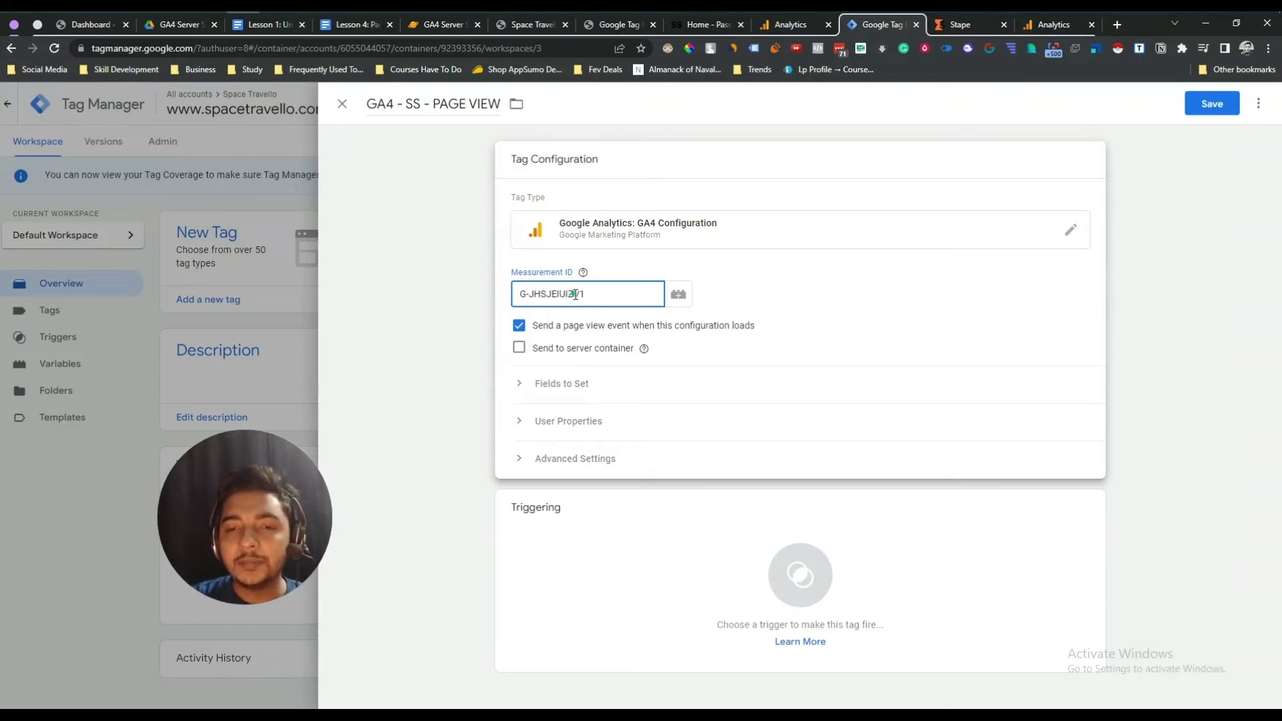
{"action": "left_click_drag", "start_coordinate": [551, 292], "coordinate": [631, 292]}
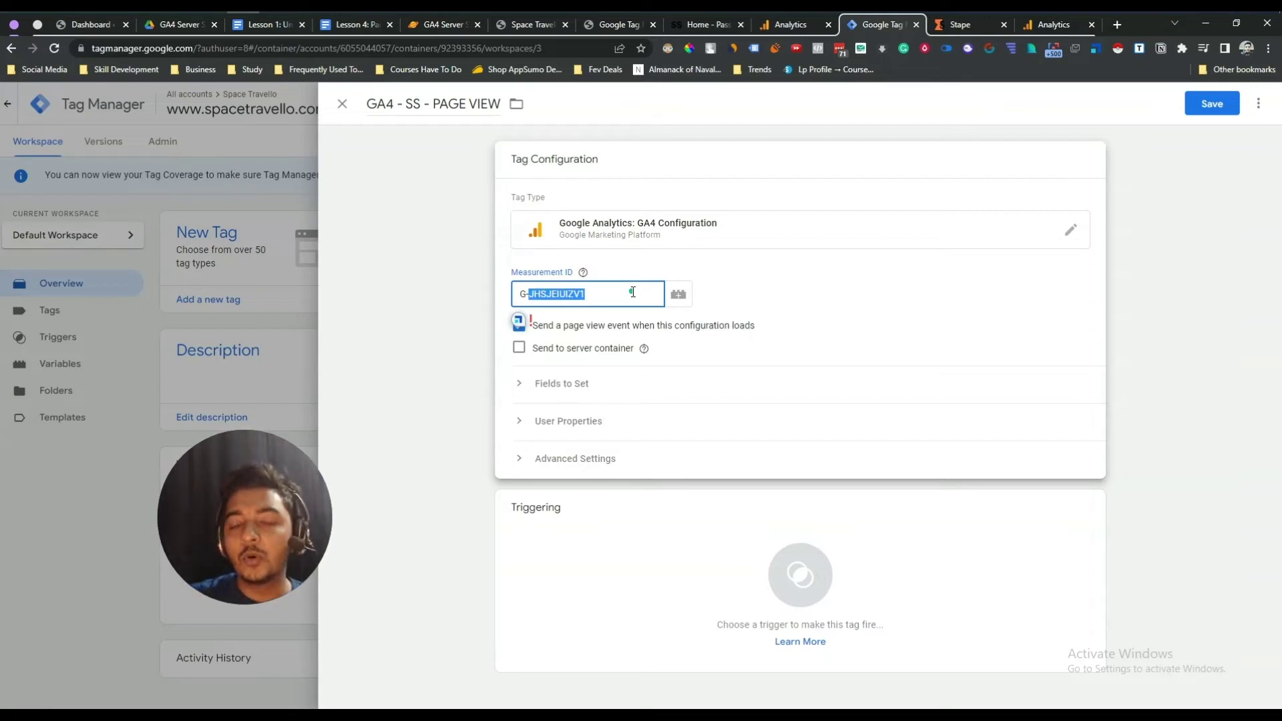
{"action": "left_click", "coordinate": [633, 292]}
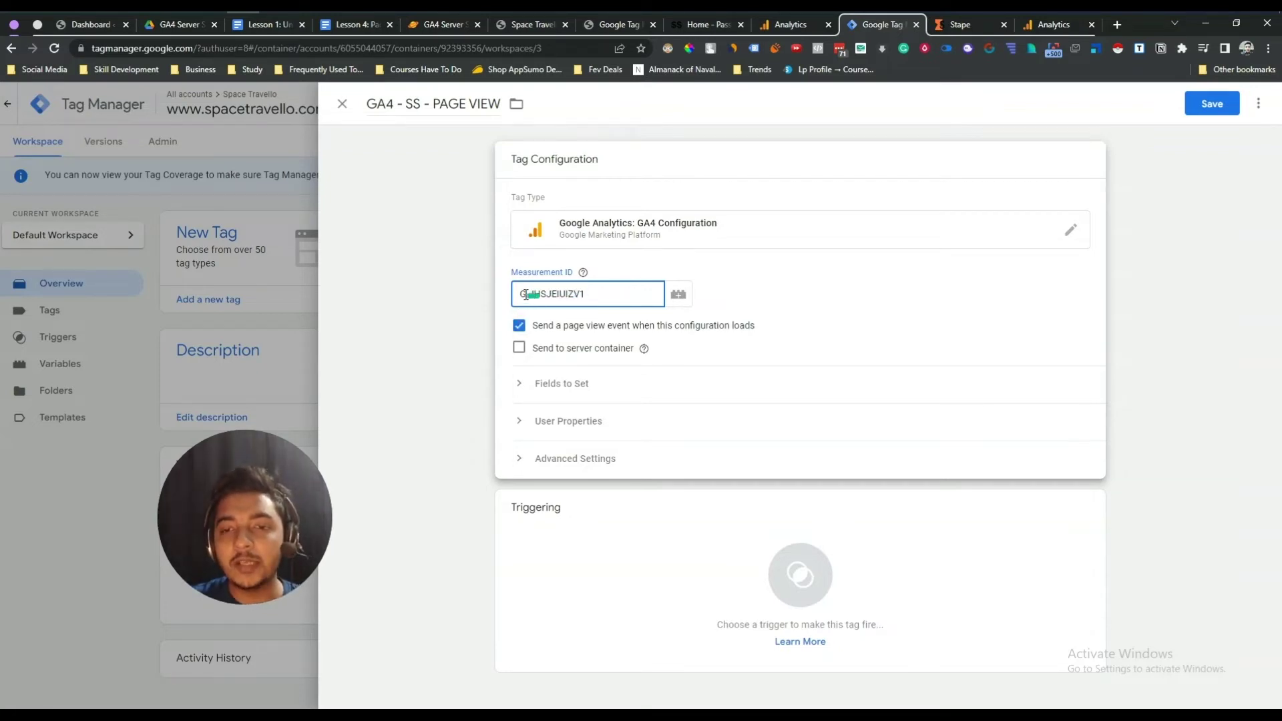
- Set the tag's measurement ID to the placeholder G-111111111
{"action": "left_click_drag", "start_coordinate": [531, 294], "coordinate": [631, 280]}
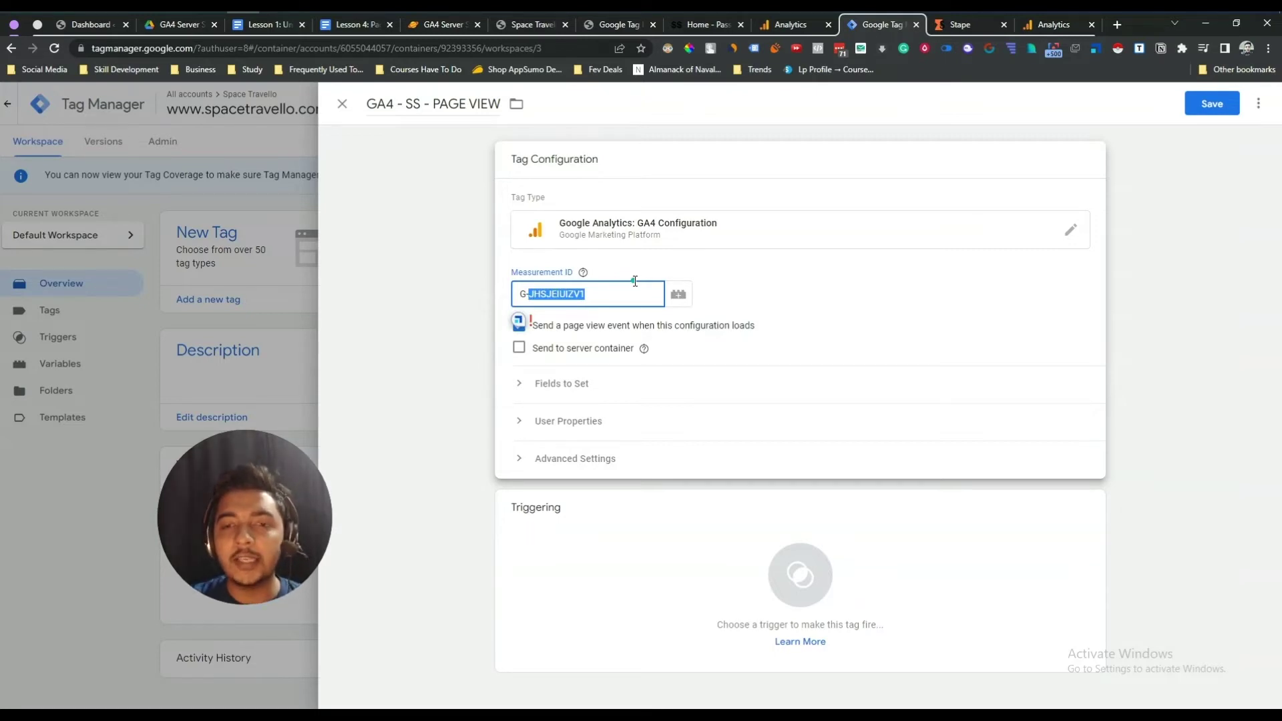
{"action": "type", "text": "111111111"}
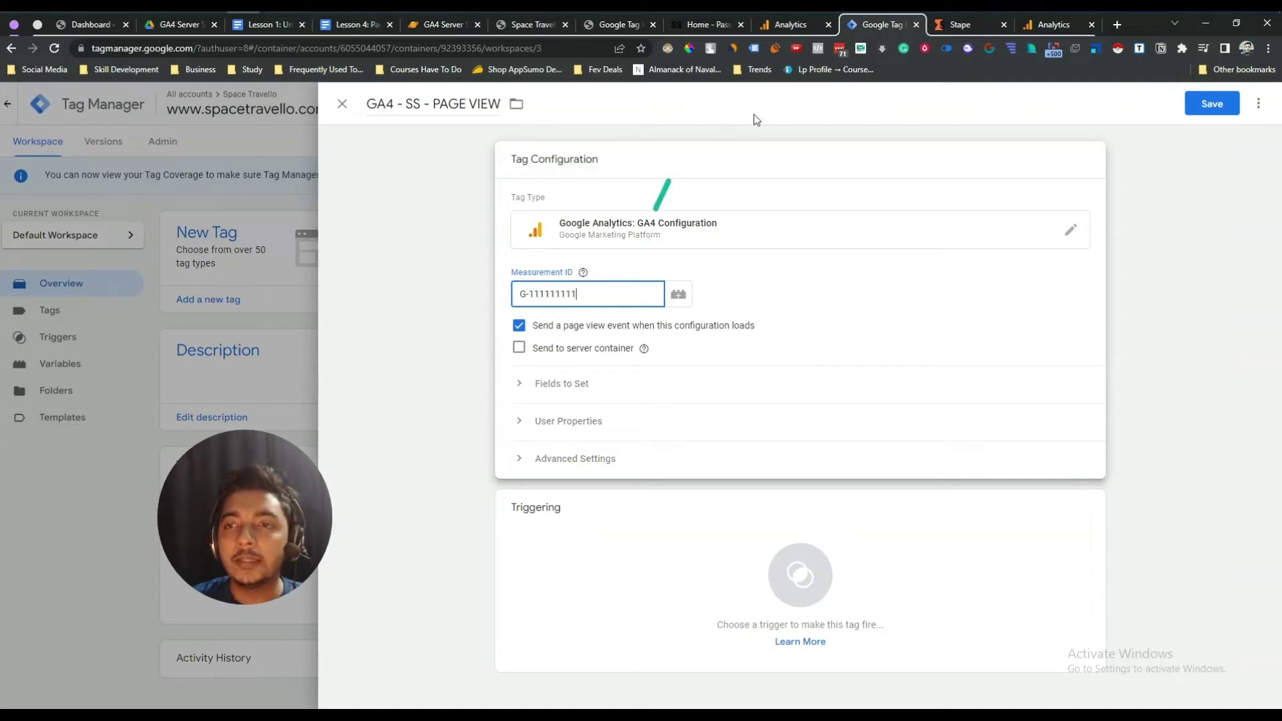
{"action": "left_click", "coordinate": [768, 308]}
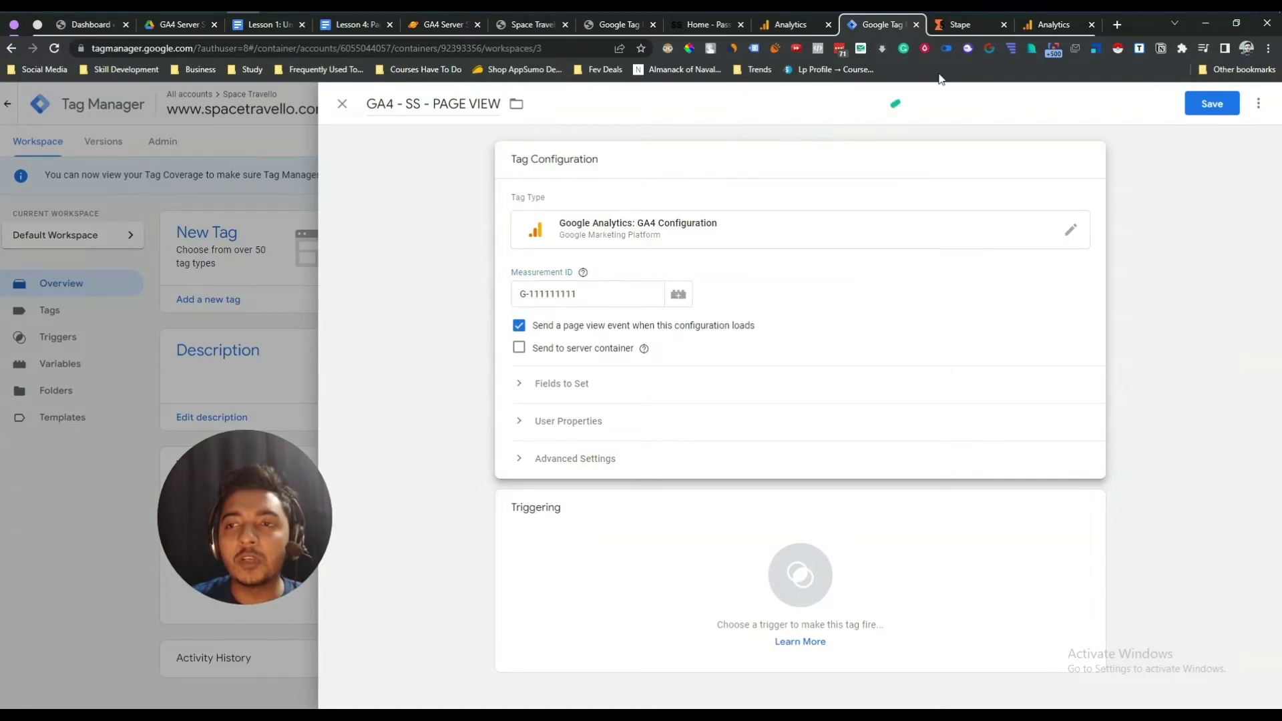
- Switch to Google Analytics, highlight the characters after G- in the web stream's measurement ID, and return to the tag in Google Tag Manager
{"action": "left_click", "coordinate": [790, 26]}
{"action": "left_click_drag", "start_coordinate": [1052, 269], "coordinate": [1105, 270]}
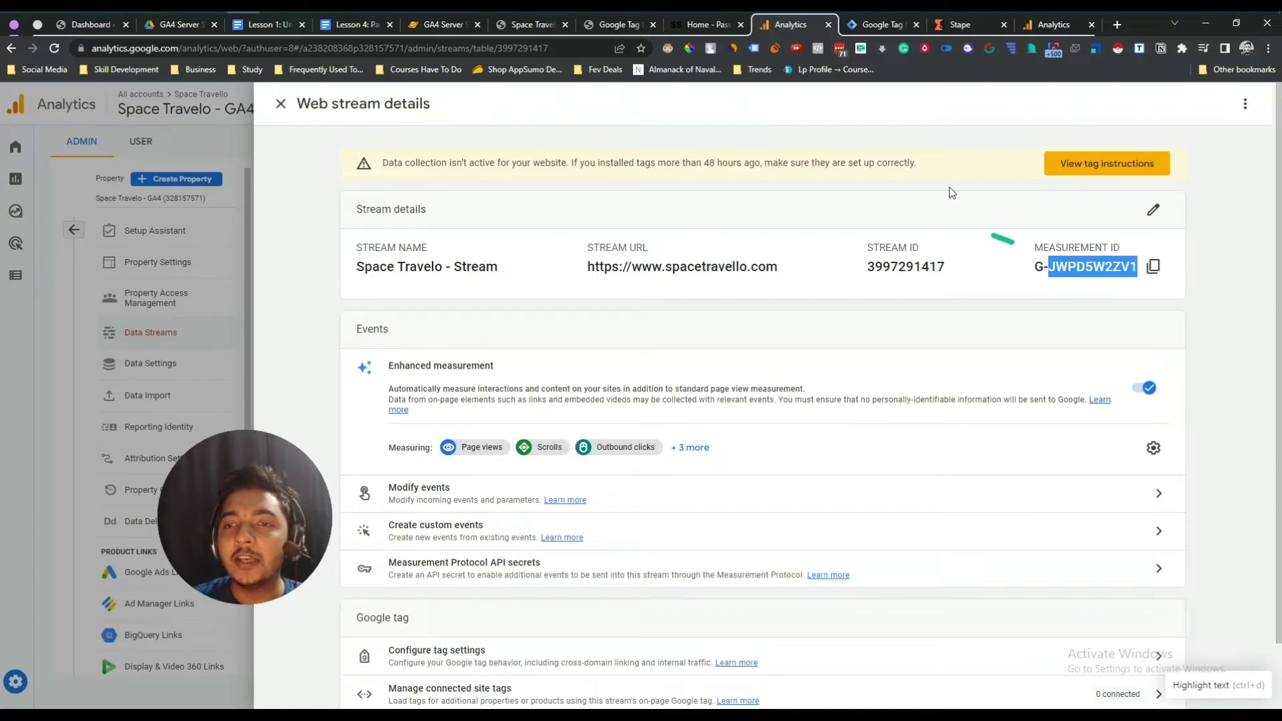
{"action": "left_click", "coordinate": [709, 30]}
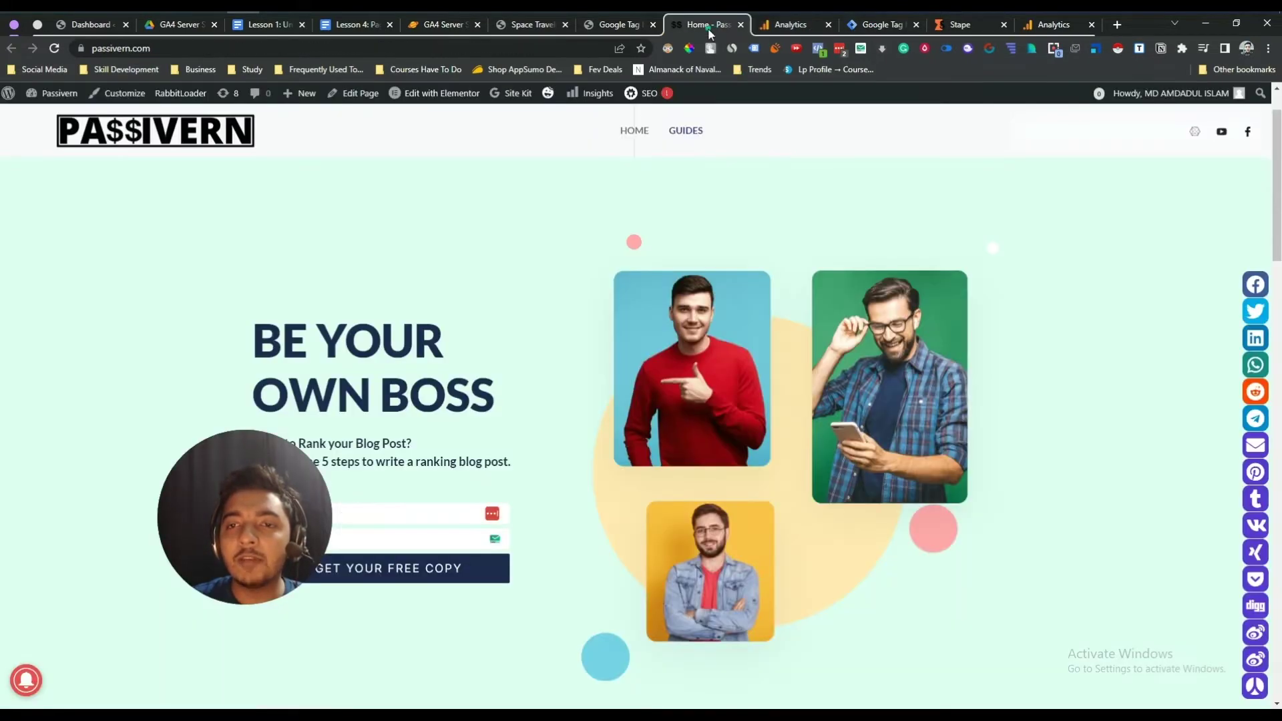
{"action": "left_click", "coordinate": [776, 26]}
{"action": "left_click", "coordinate": [872, 27]}
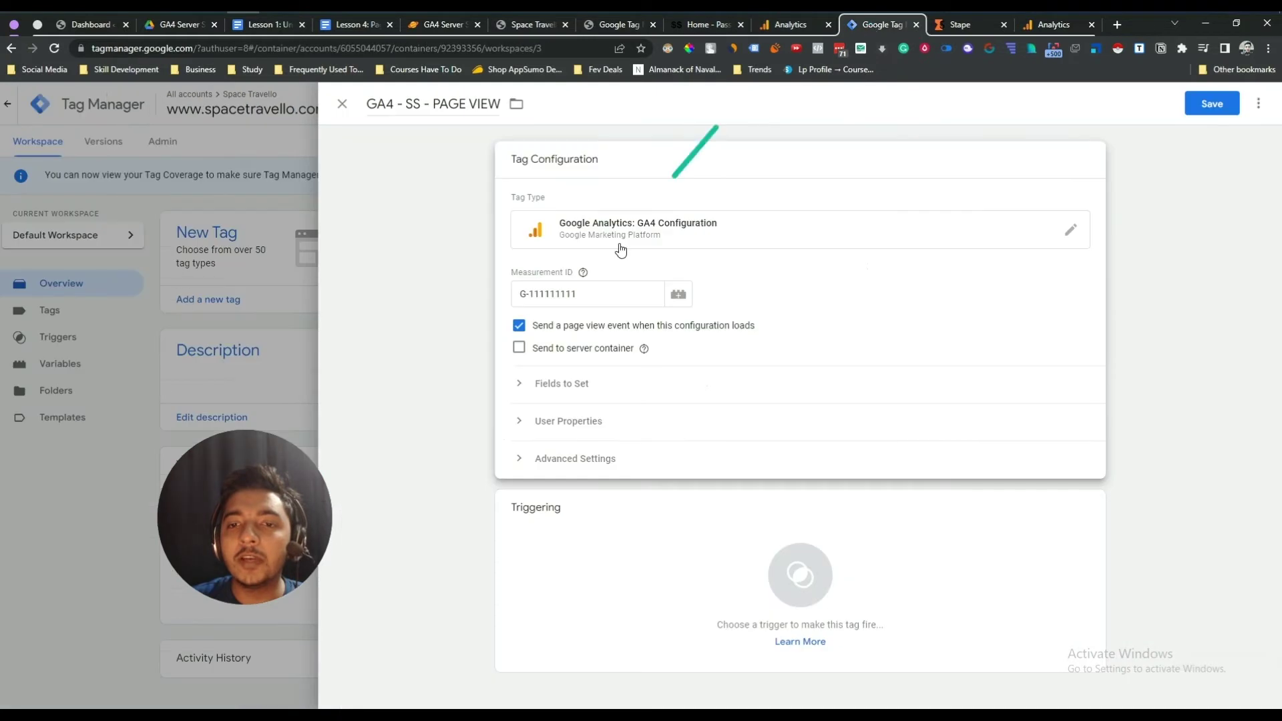
{"action": "left_click_drag", "start_coordinate": [531, 291], "coordinate": [535, 292]}
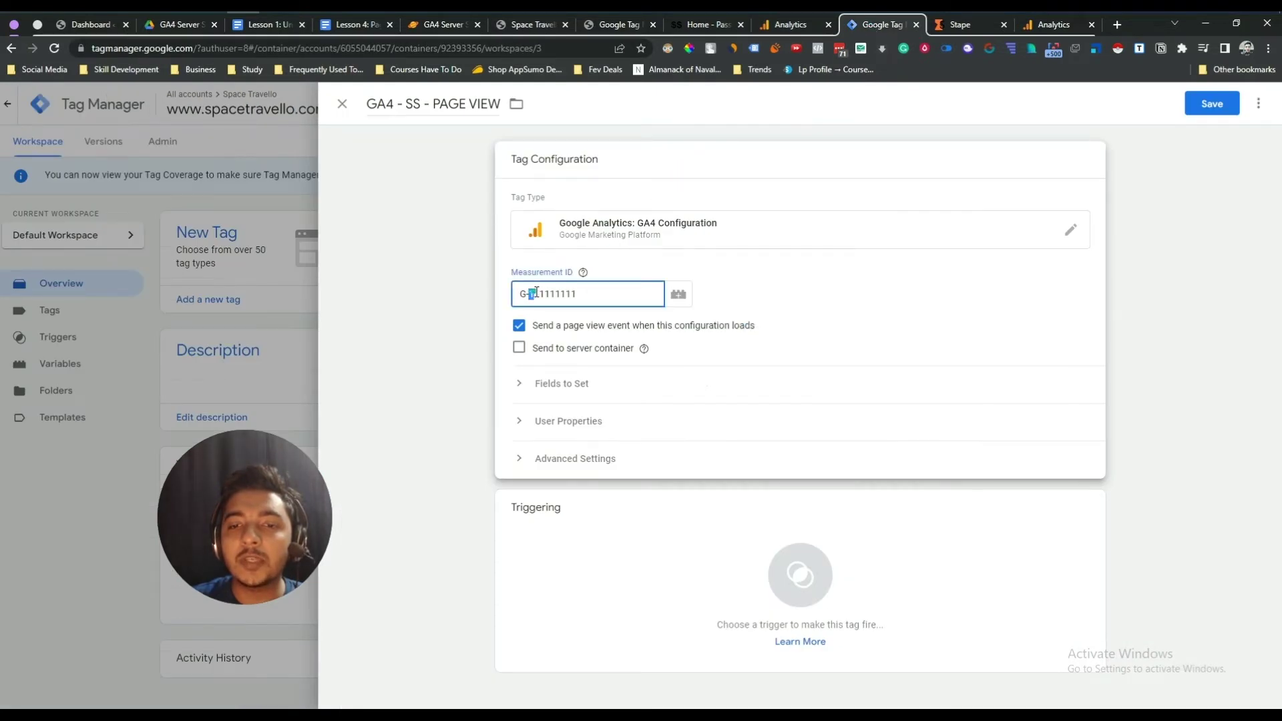
{"action": "left_click", "coordinate": [576, 295]}
{"action": "type", "text": "1"}
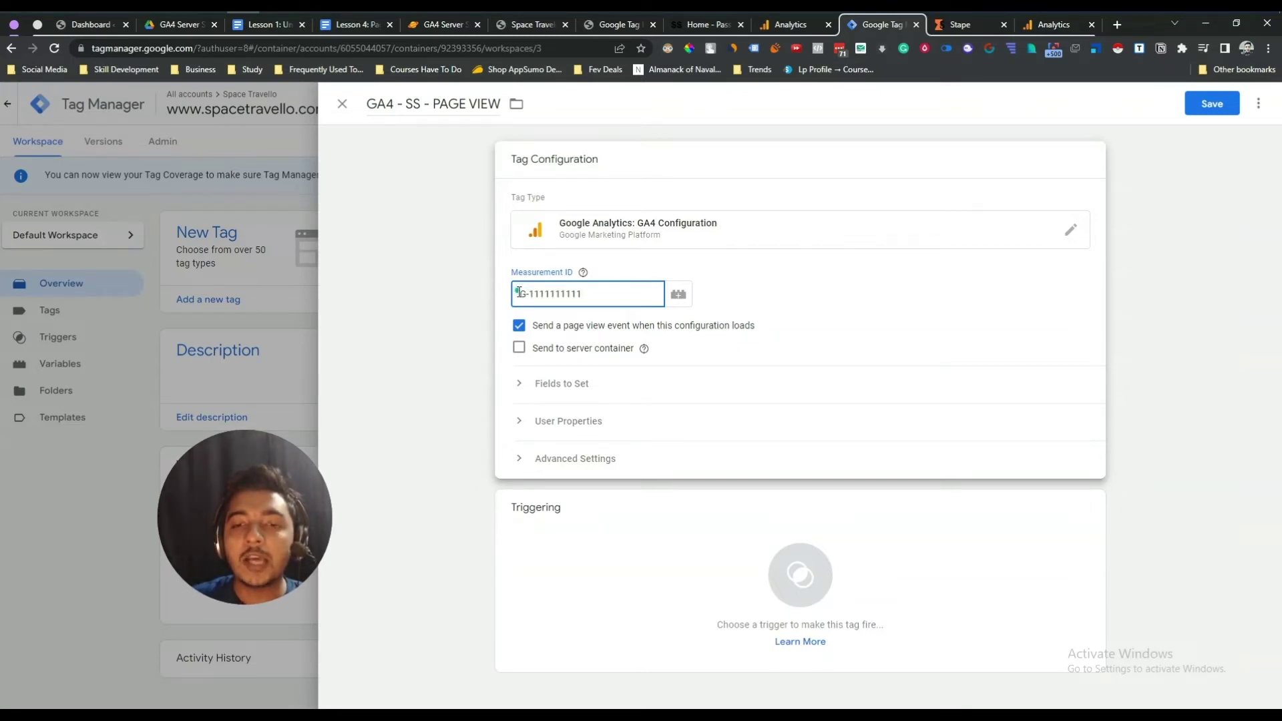
{"action": "left_click_drag", "start_coordinate": [520, 292], "coordinate": [588, 293]}
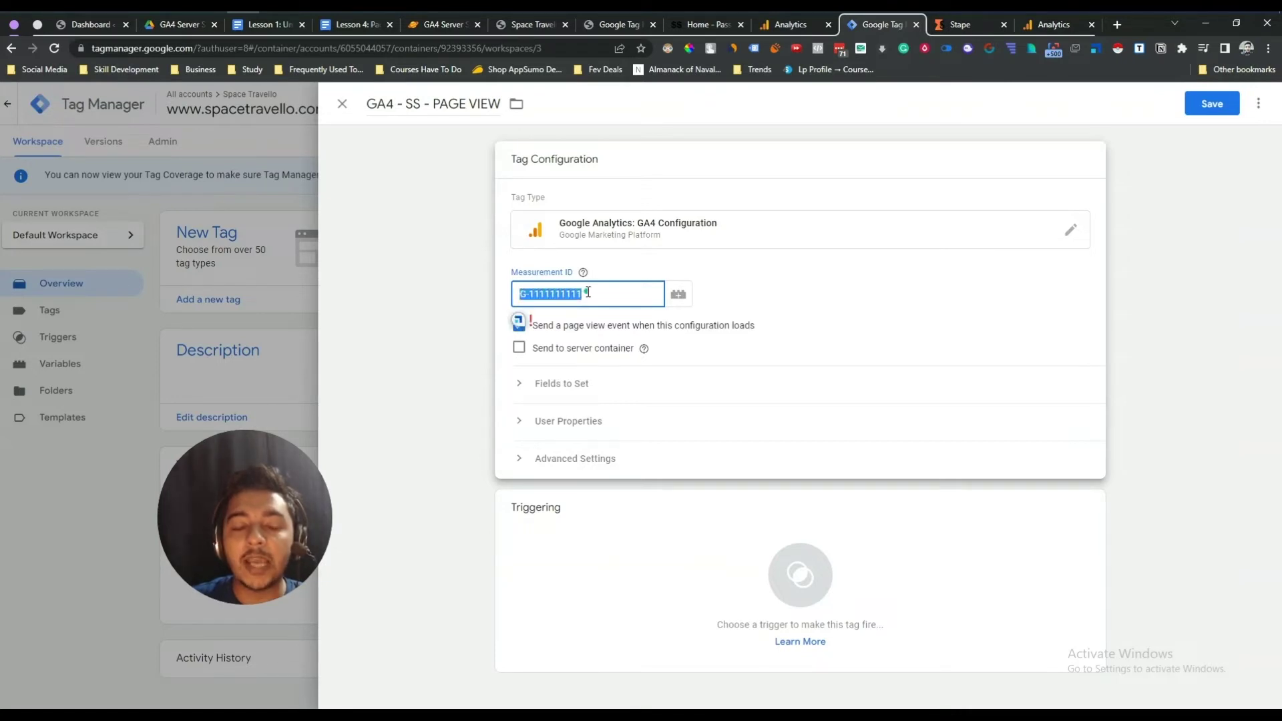
{"action": "left_click", "coordinate": [588, 293]}
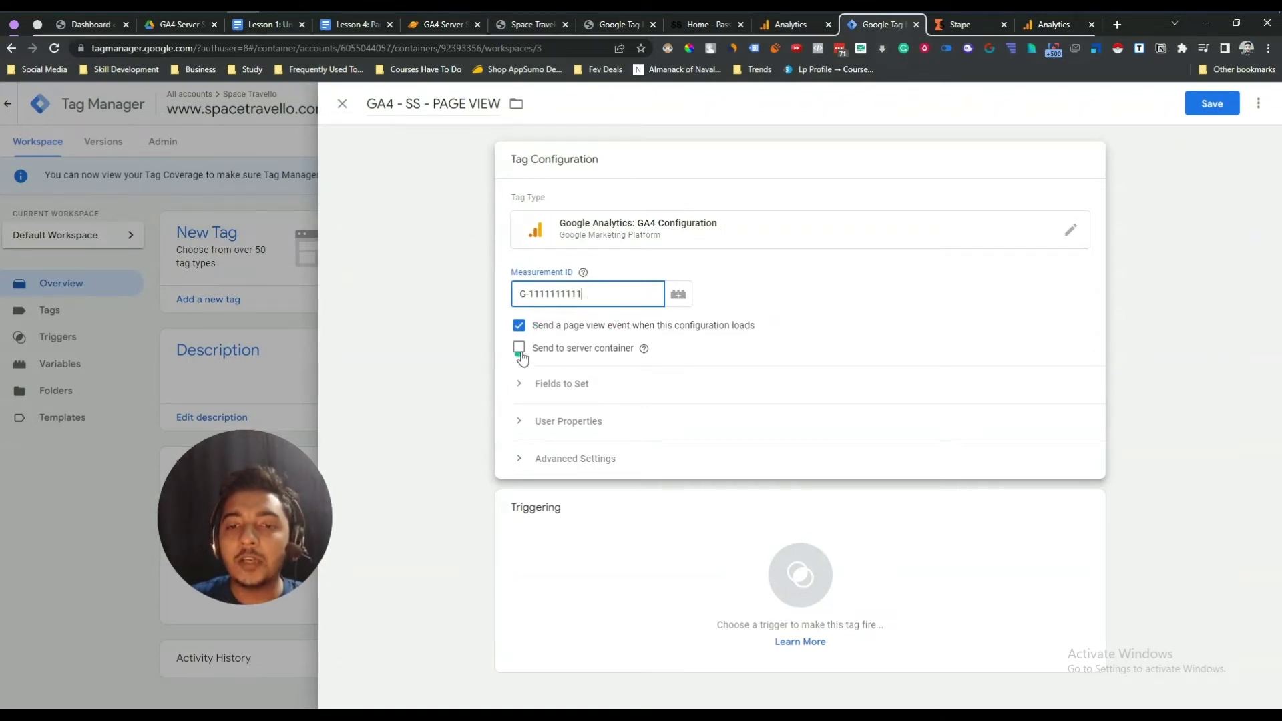
- Review the tracking diagram in the Lesson 1 document, return to Google Tag Manager, and enable sending to the server container in the tag
{"action": "left_click", "coordinate": [266, 26]}
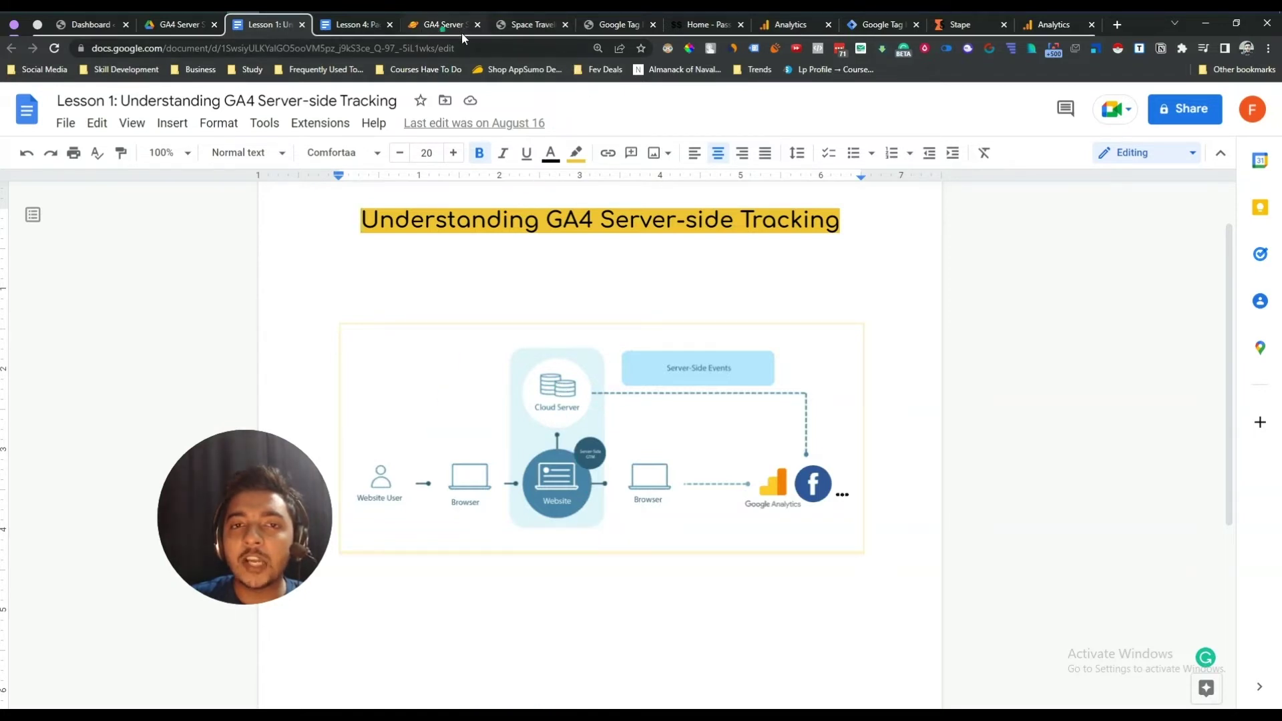
{"action": "left_click", "coordinate": [867, 26]}
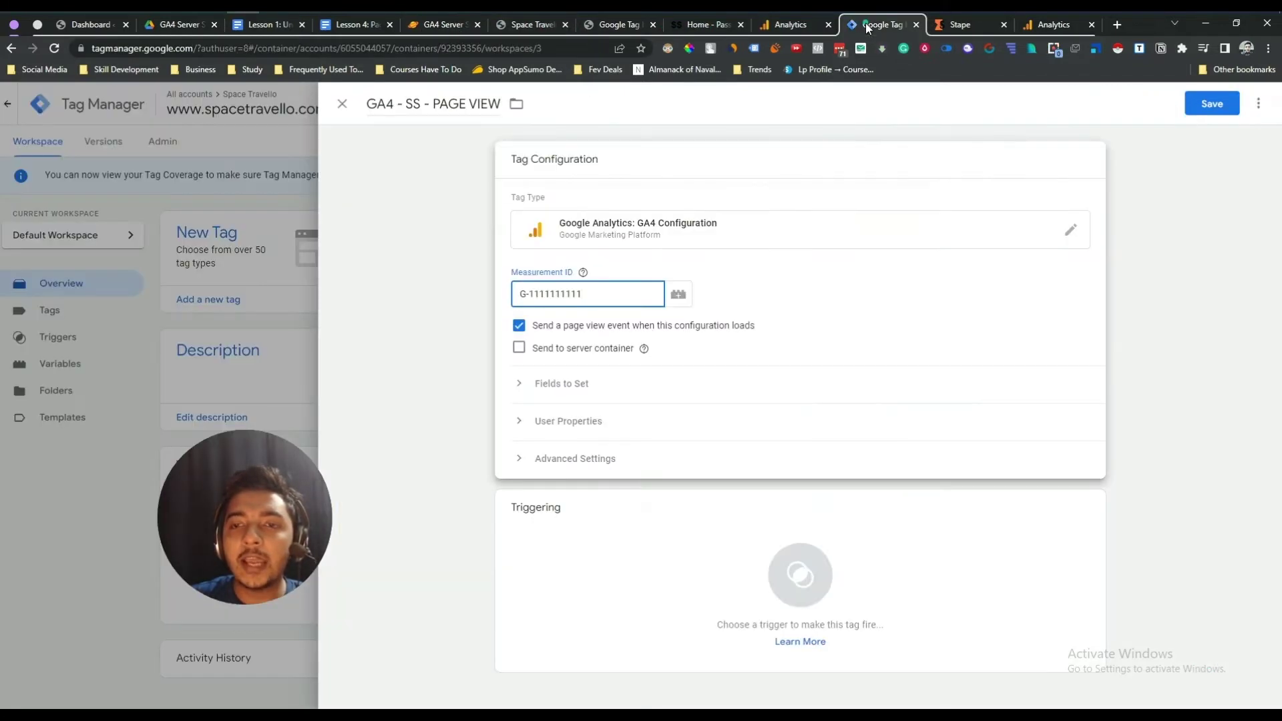
{"action": "left_click", "coordinate": [519, 348]}
{"action": "left_click", "coordinate": [541, 388]}
{"action": "left_click", "coordinate": [546, 392]}
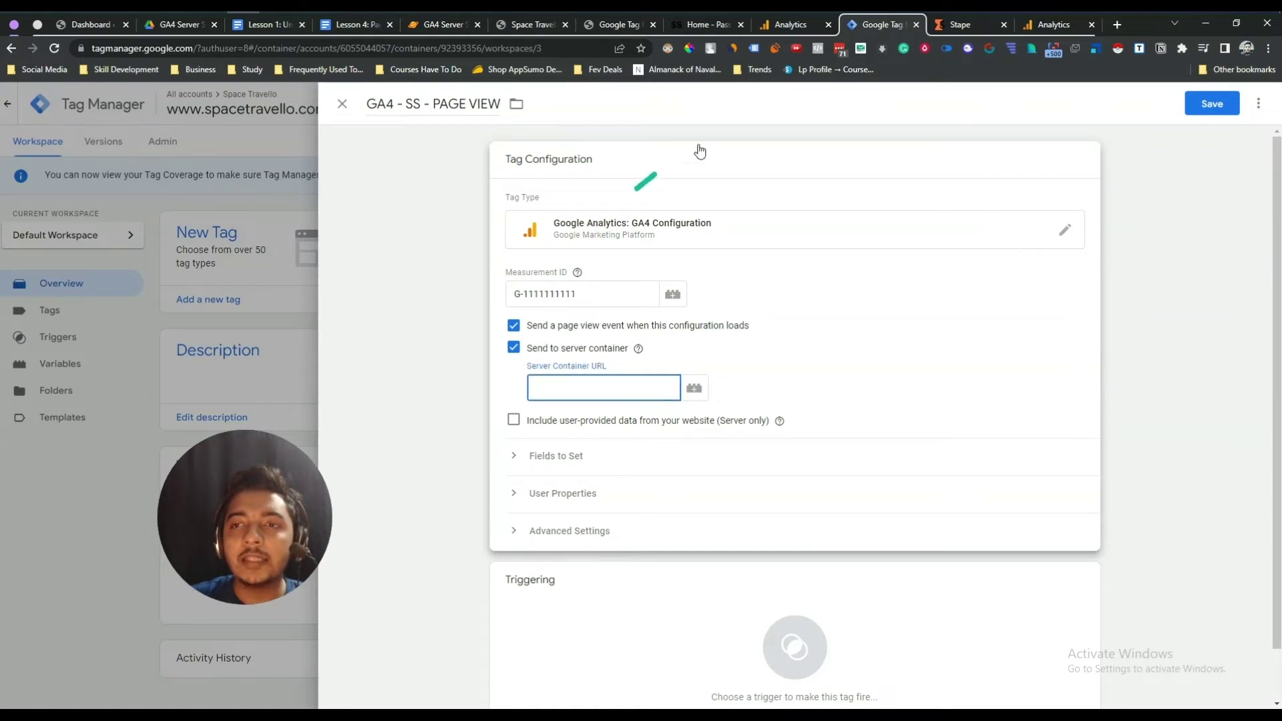
{"action": "left_click", "coordinate": [978, 27]}
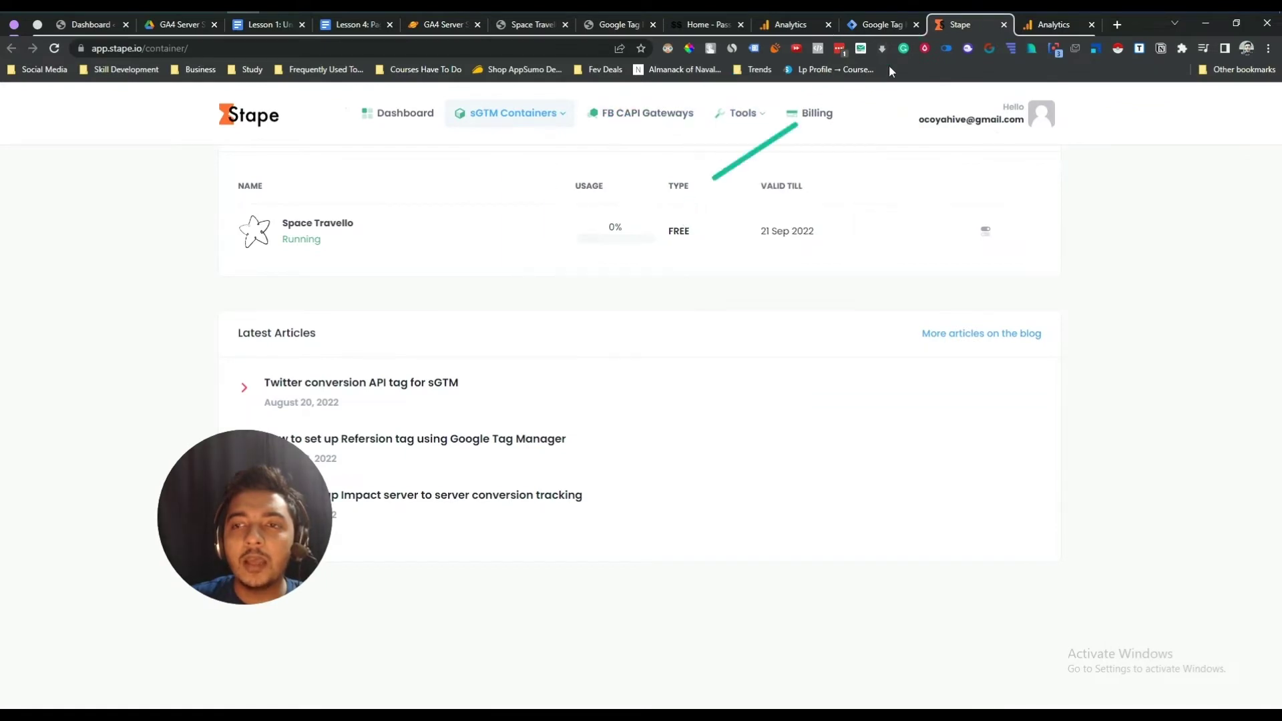
{"action": "mouse_move", "coordinate": [543, 126]}
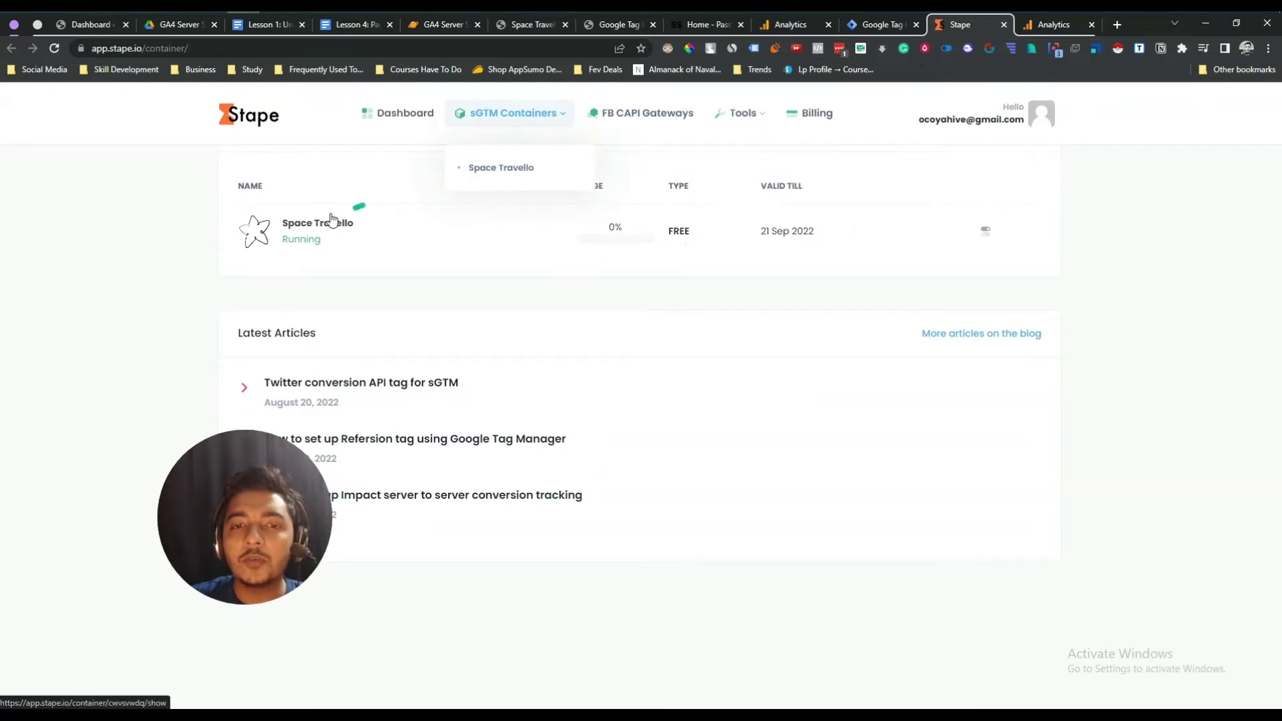
{"action": "left_click", "coordinate": [314, 227]}
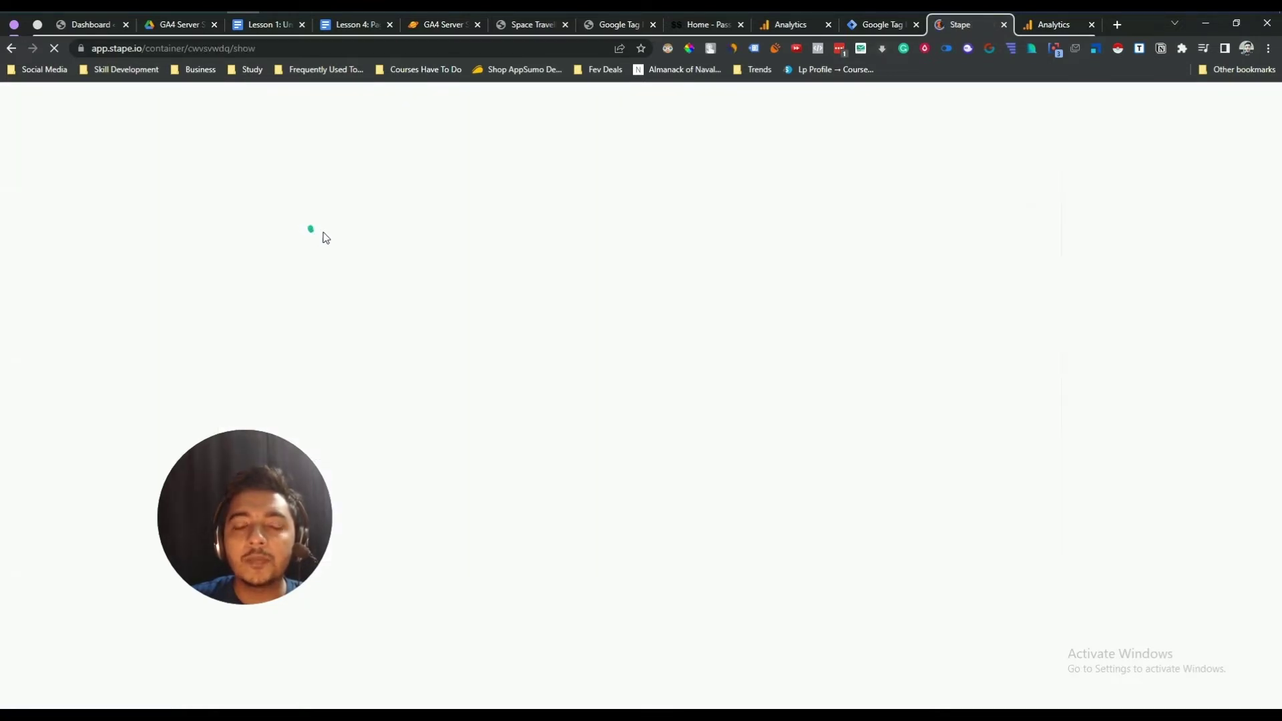
{"action": "left_click_drag", "start_coordinate": [276, 560], "coordinate": [218, 445]}
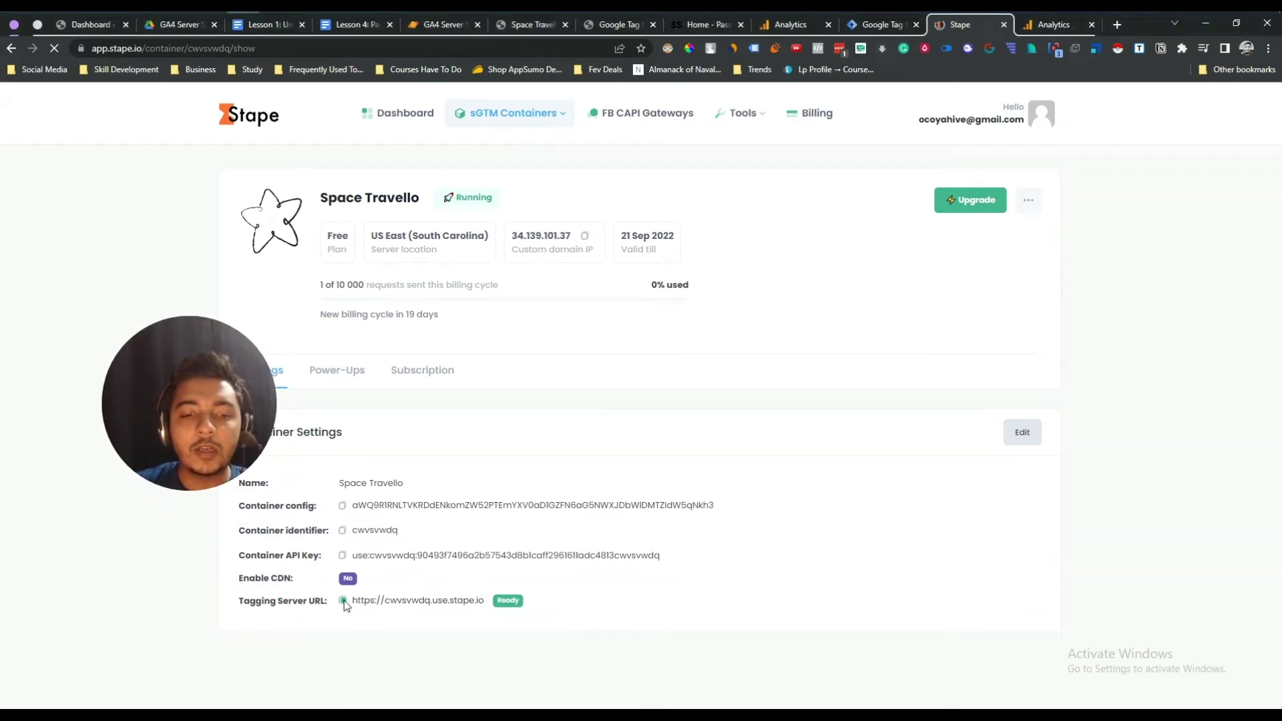
{"action": "left_click_drag", "start_coordinate": [233, 464], "coordinate": [217, 608]}
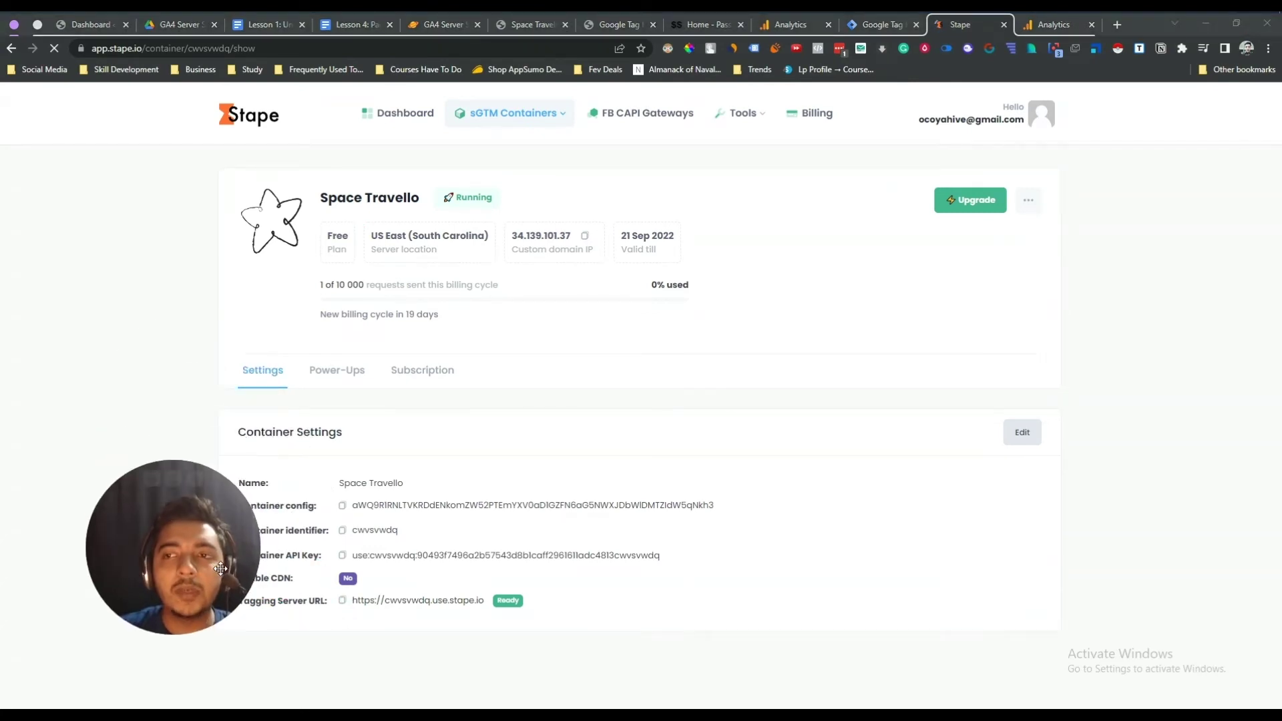
{"action": "left_click", "coordinate": [874, 25]}
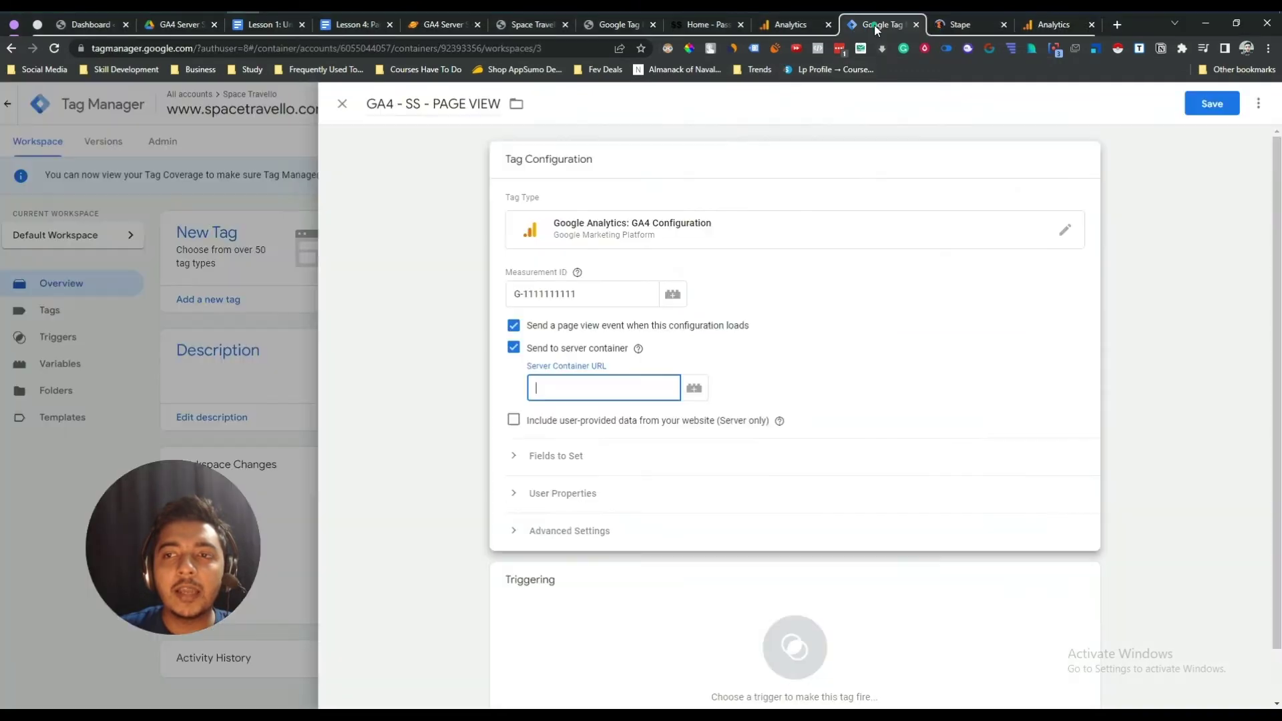
{"action": "type", "text": "https://cwvsvwdq.use.stape.io"}
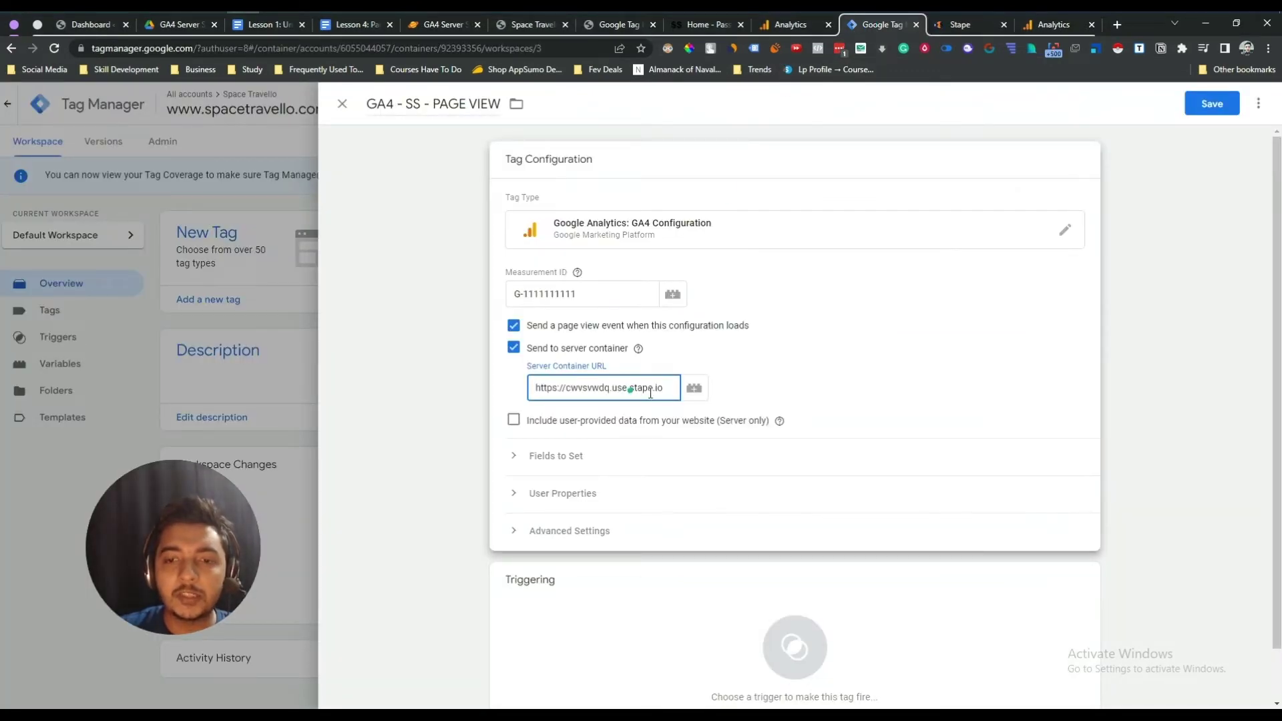
{"action": "left_click", "coordinate": [647, 354]}
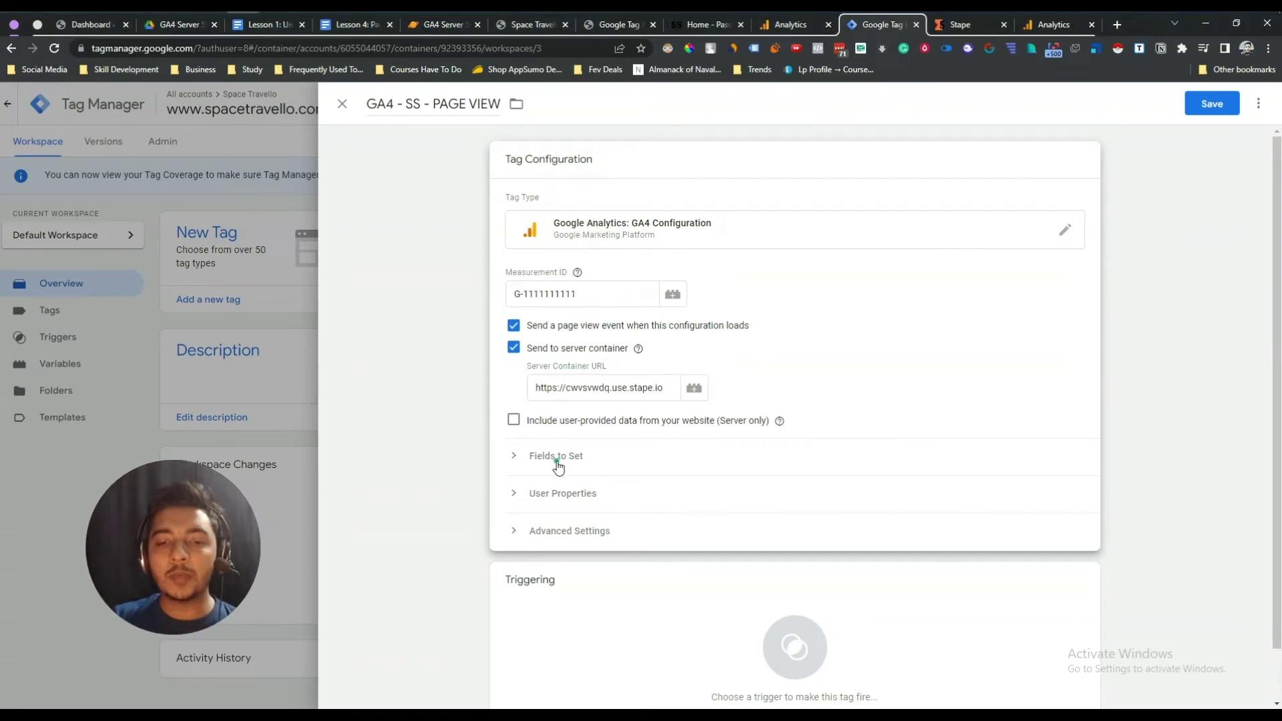
- Add a row to the tag's fields to set, with the field name first_party_collection copied from the Lesson 4 document
{"action": "left_click_drag", "start_coordinate": [555, 461], "coordinate": [545, 460]}
{"action": "left_click", "coordinate": [555, 507]}
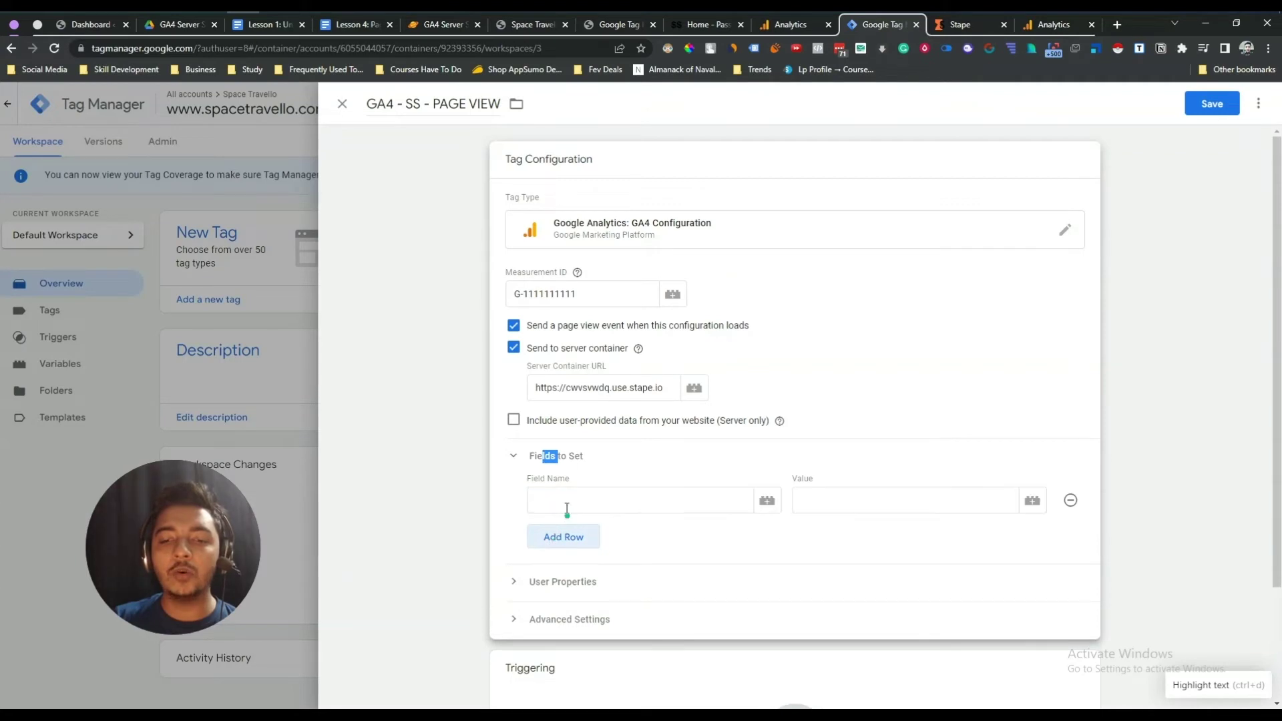
{"action": "left_click", "coordinate": [566, 505]}
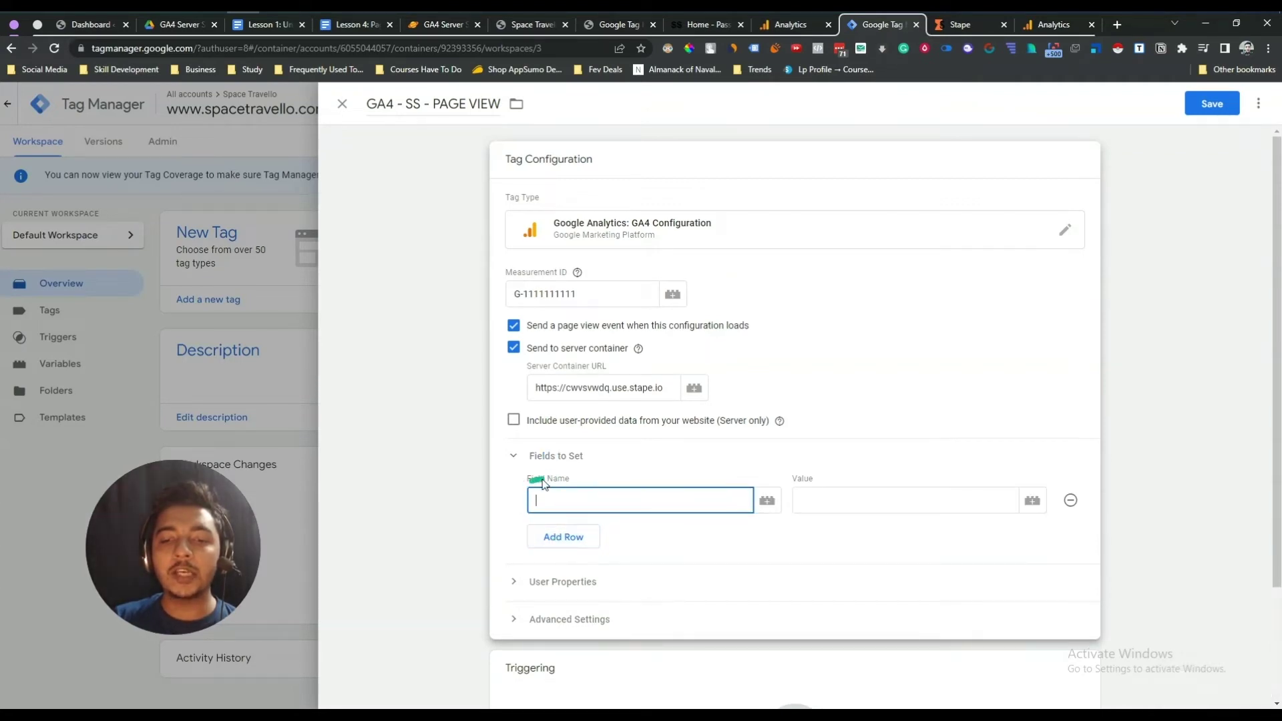
{"action": "left_click", "coordinate": [348, 35]}
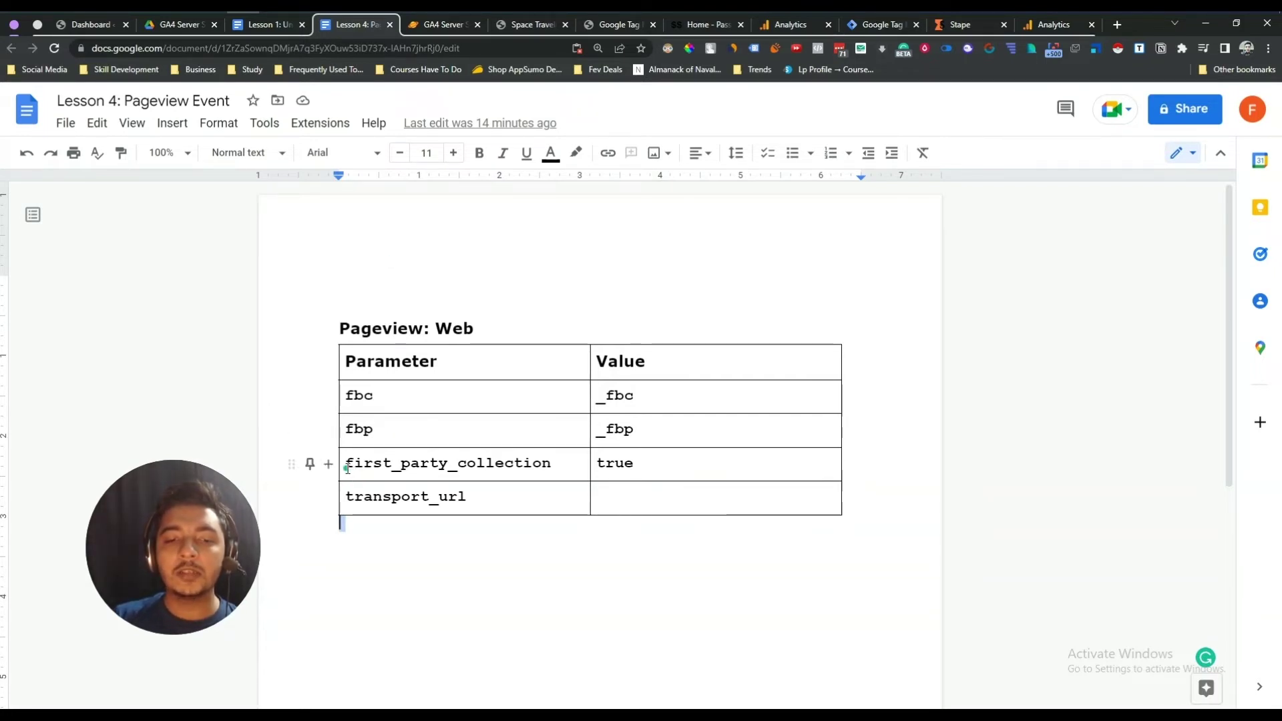
{"action": "left_click_drag", "start_coordinate": [348, 468], "coordinate": [552, 462]}
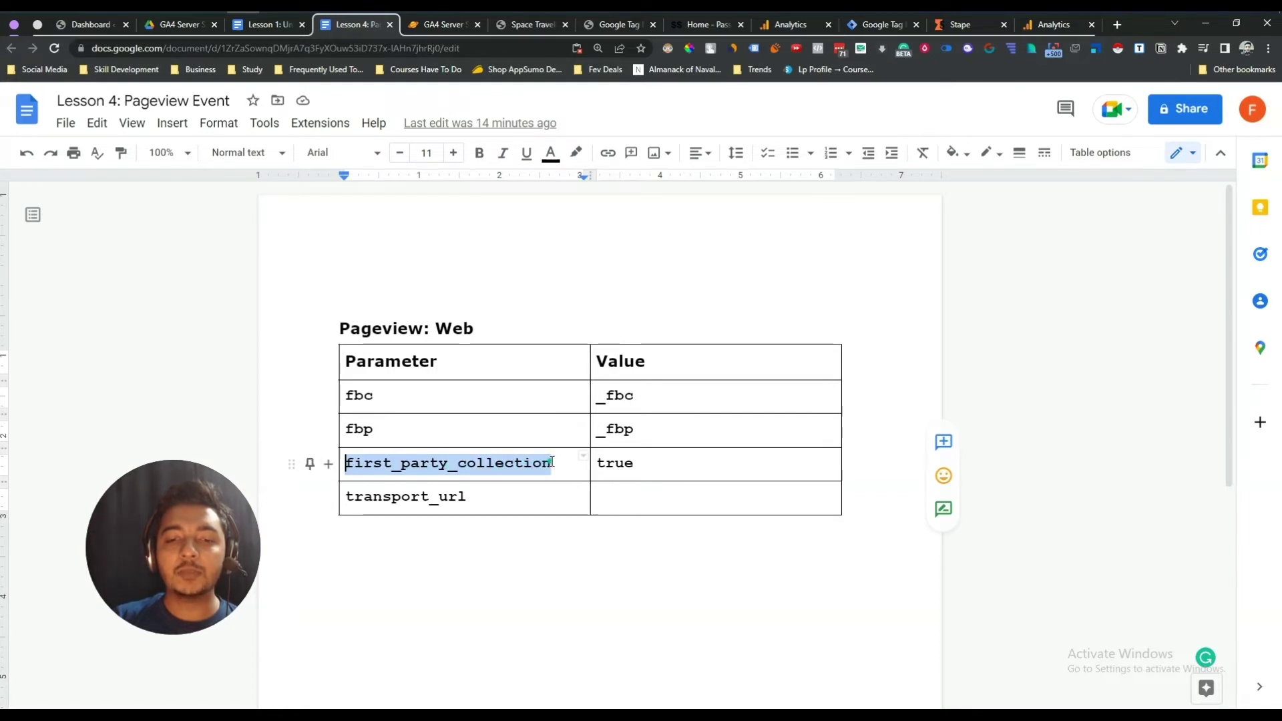
{"action": "right_click", "coordinate": [550, 462]}
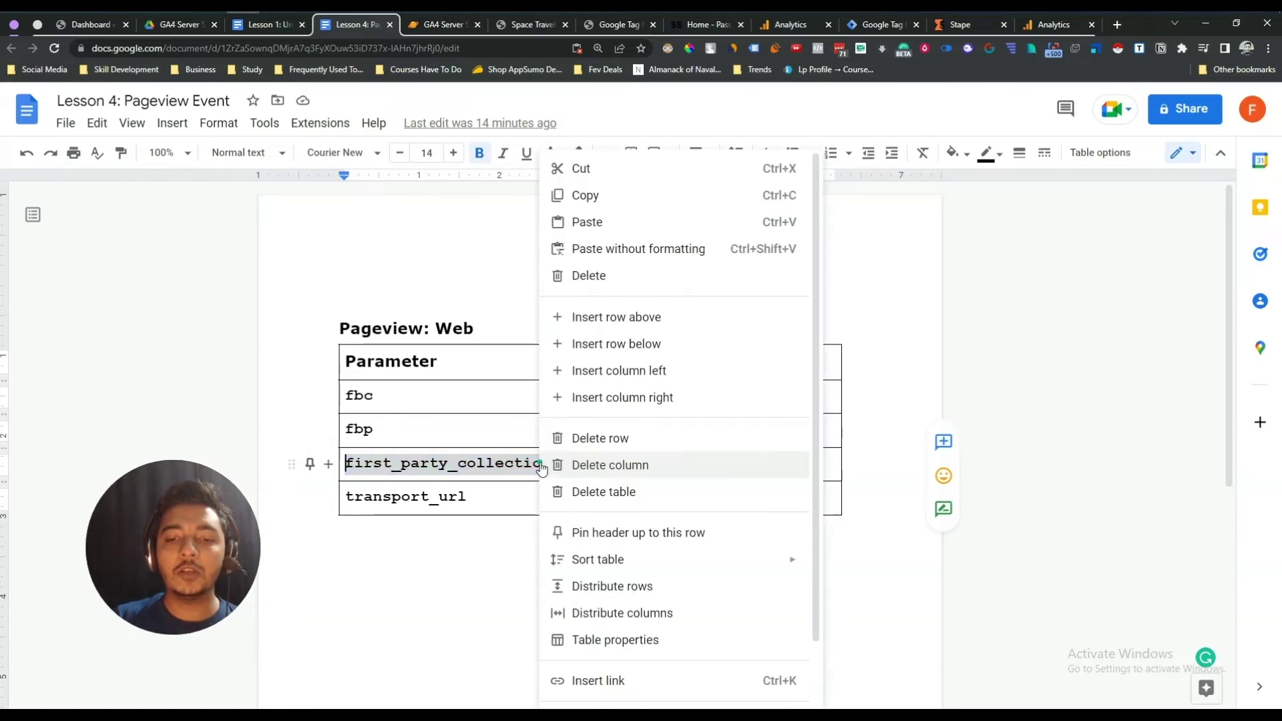
{"action": "left_click", "coordinate": [586, 195]}
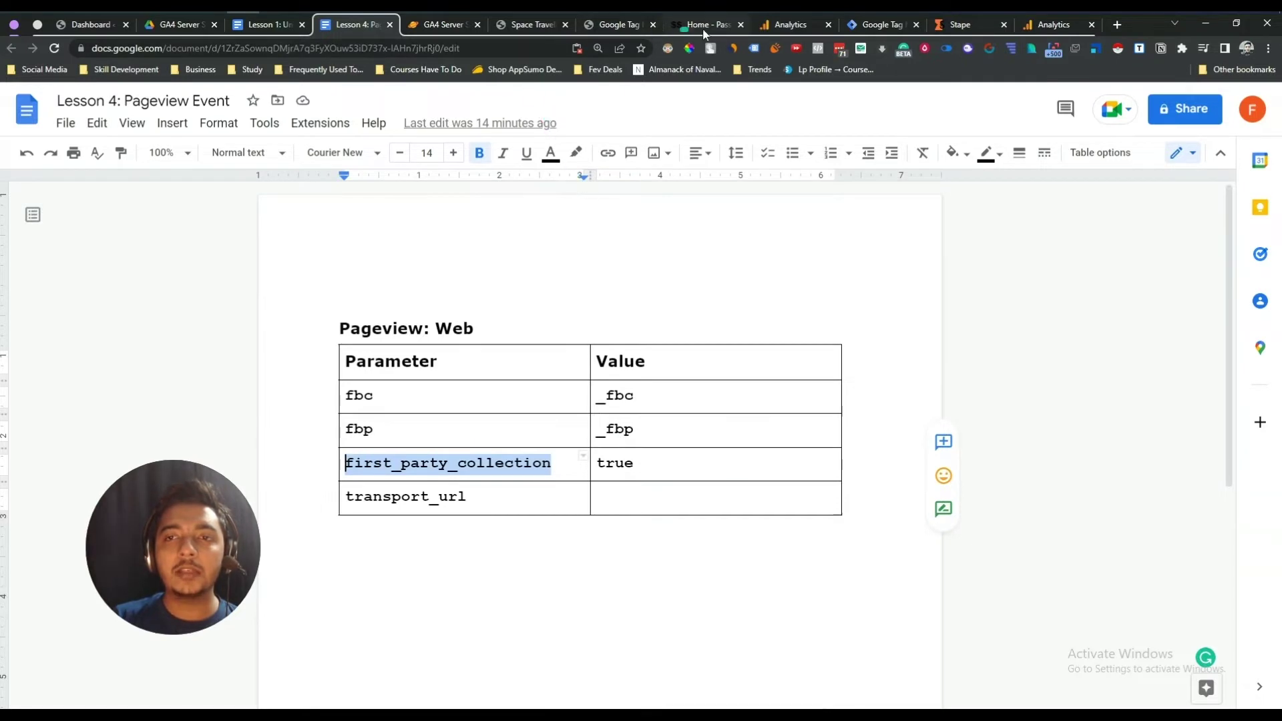
{"action": "left_click", "coordinate": [864, 33]}
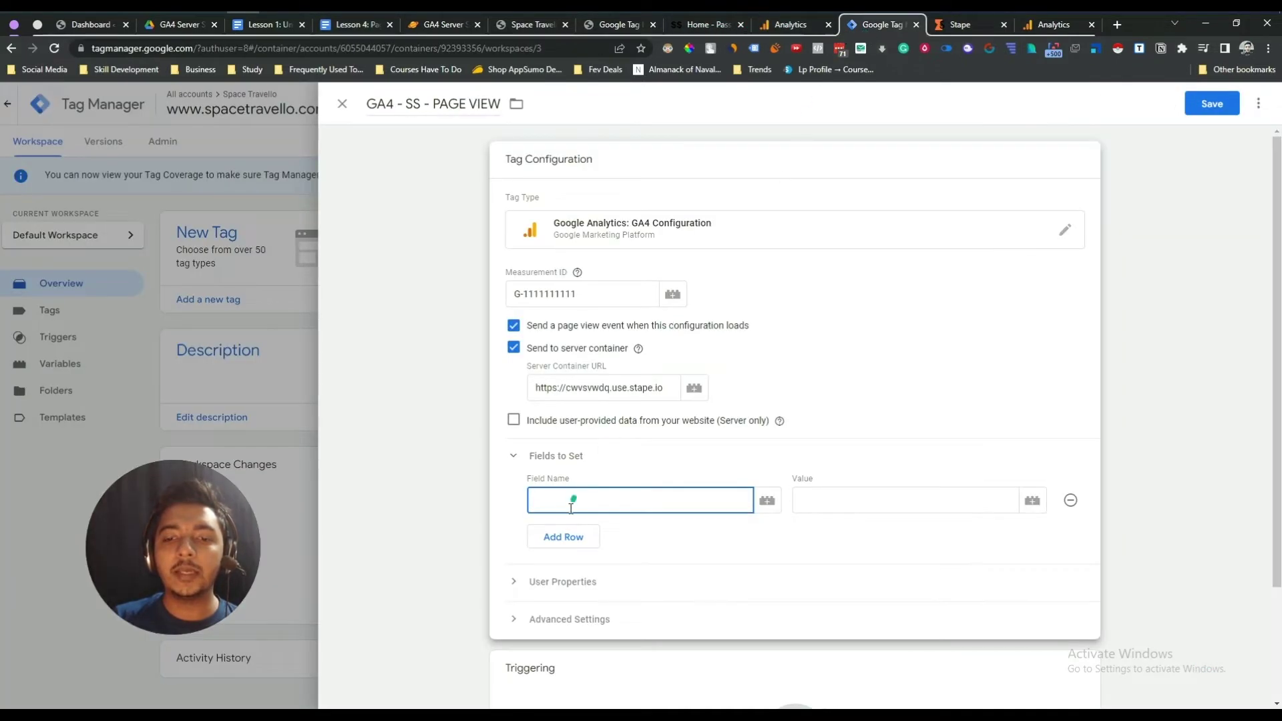
{"action": "key", "text": "ctrl+v"}
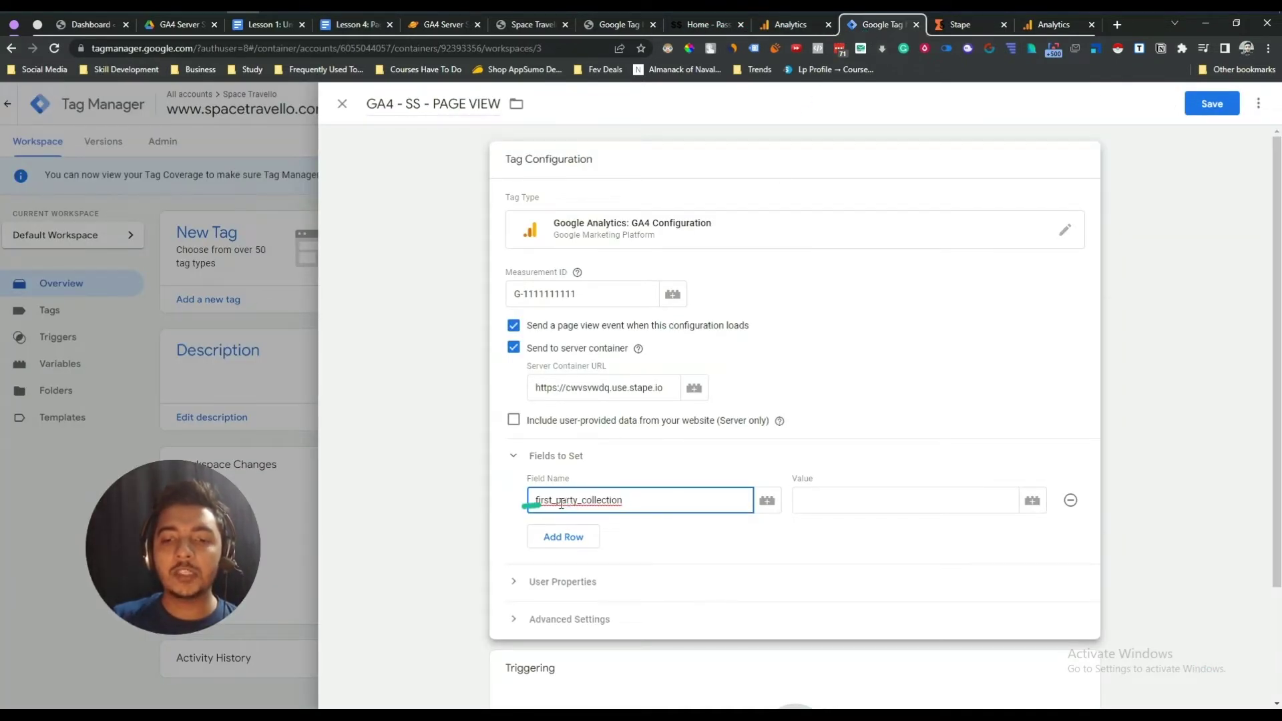
- Set the value of the first_party_collection field to true, copied from the Lesson 4 document's parameter table
{"action": "left_click", "coordinate": [820, 499]}
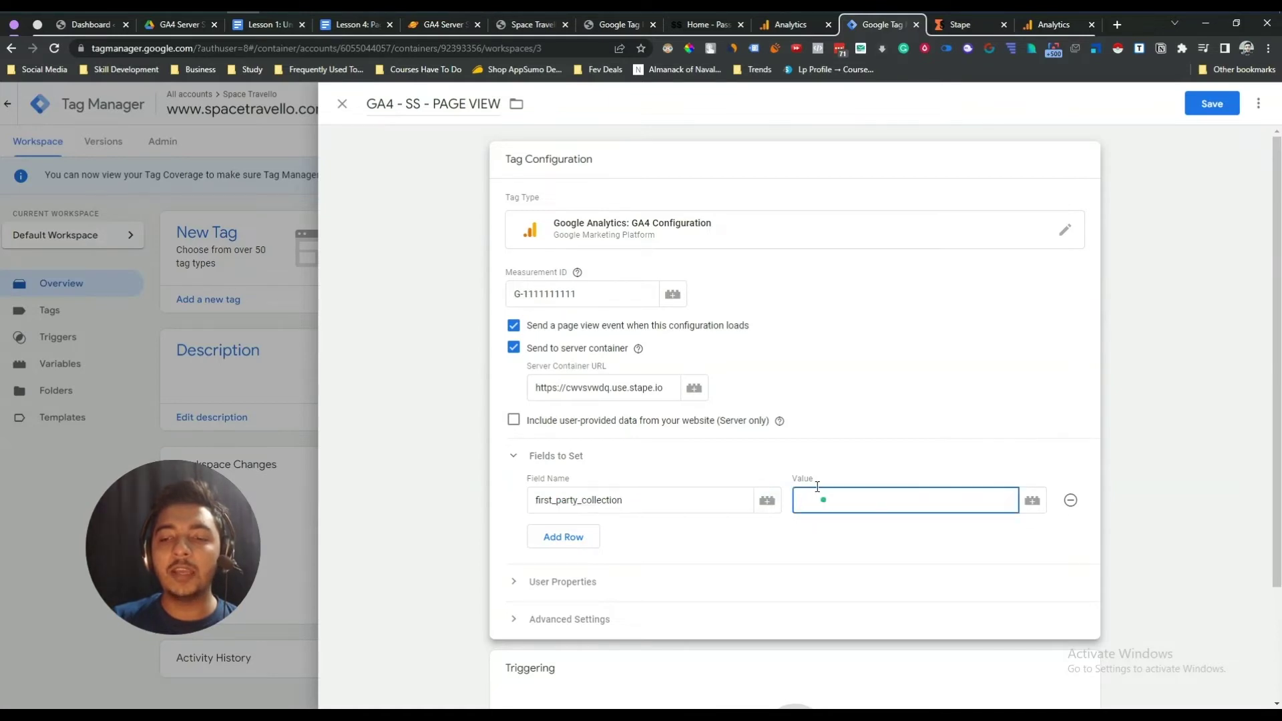
{"action": "left_click", "coordinate": [354, 24]}
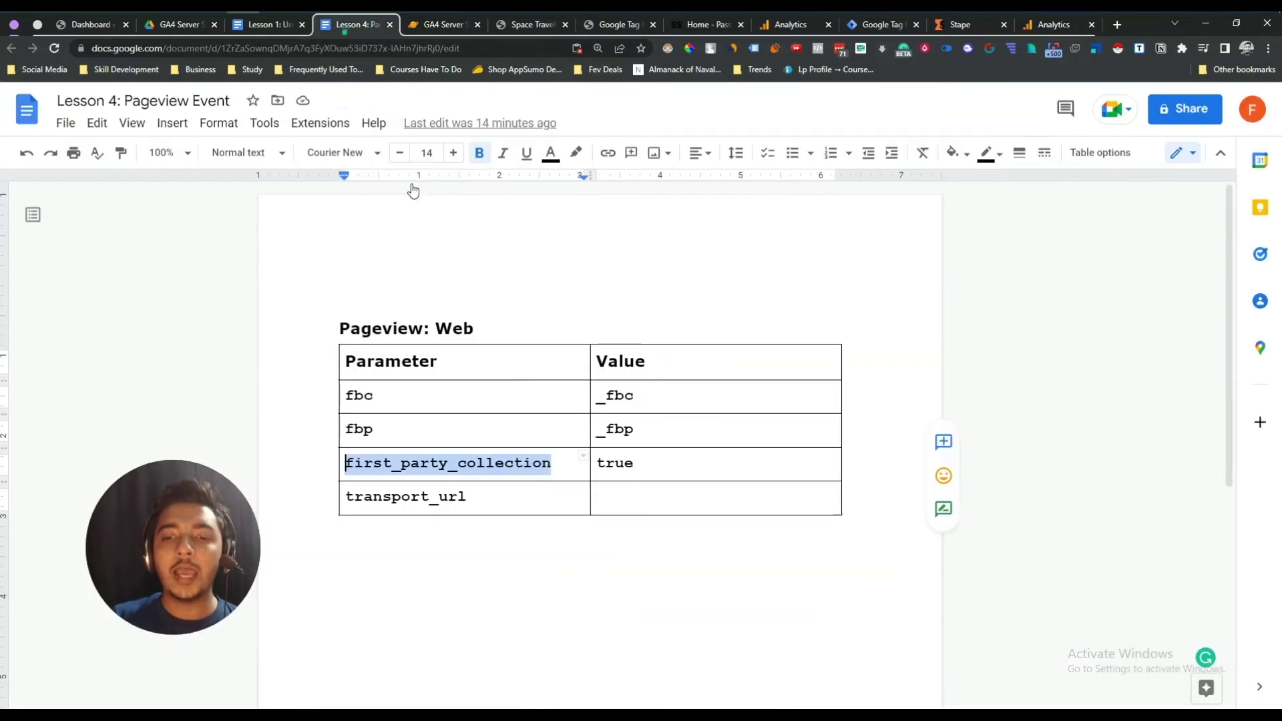
{"action": "double_click", "coordinate": [615, 461]}
{"action": "right_click", "coordinate": [615, 466]}
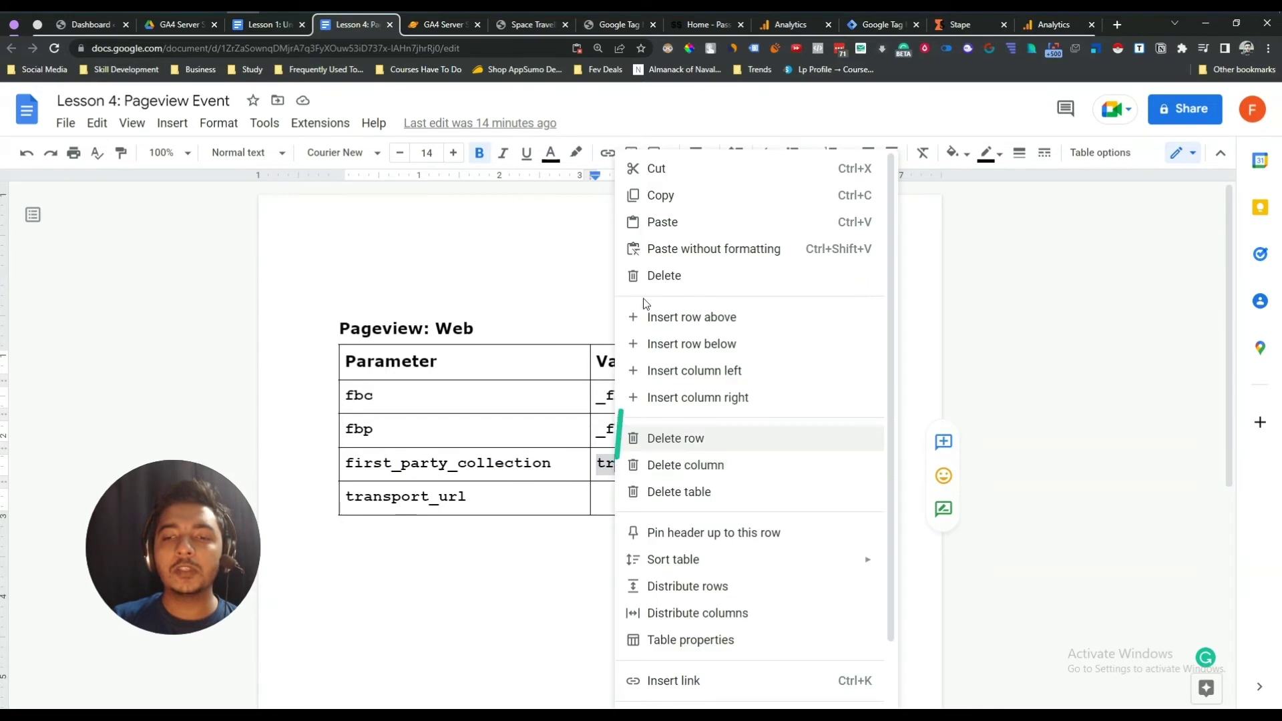
{"action": "left_click", "coordinate": [630, 194]}
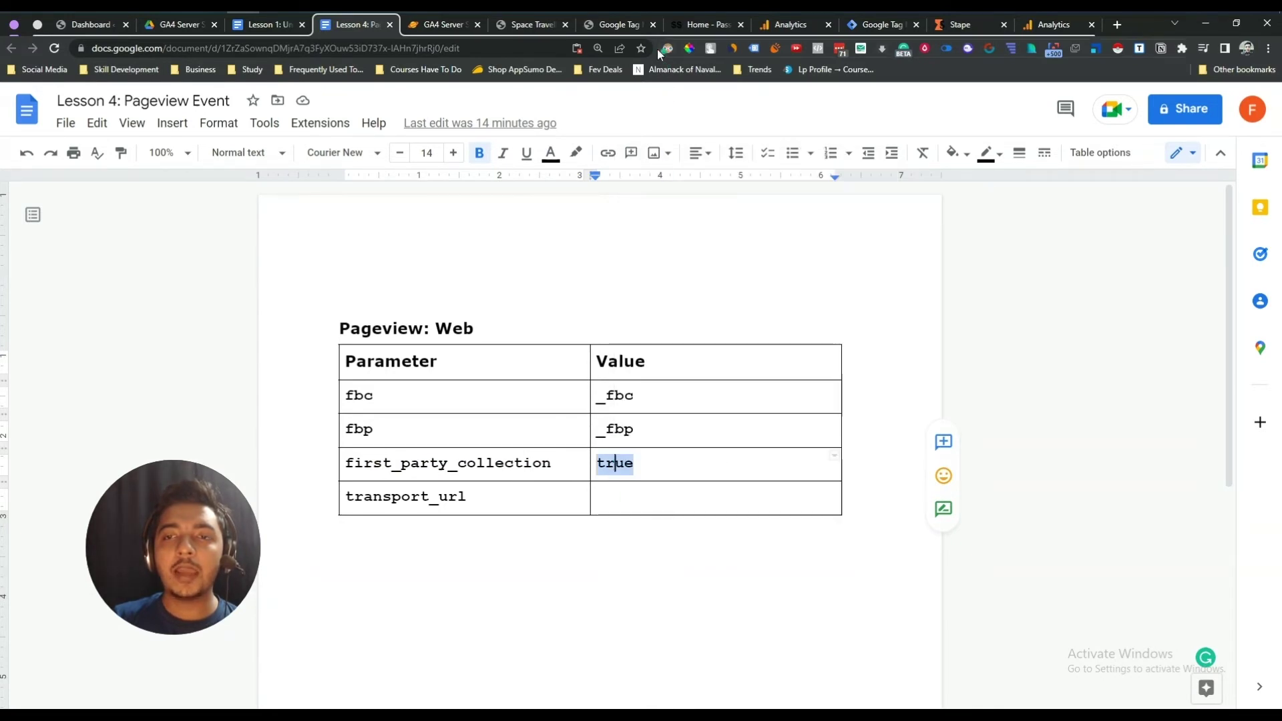
{"action": "left_click", "coordinate": [875, 24]}
{"action": "left_click", "coordinate": [839, 500]}
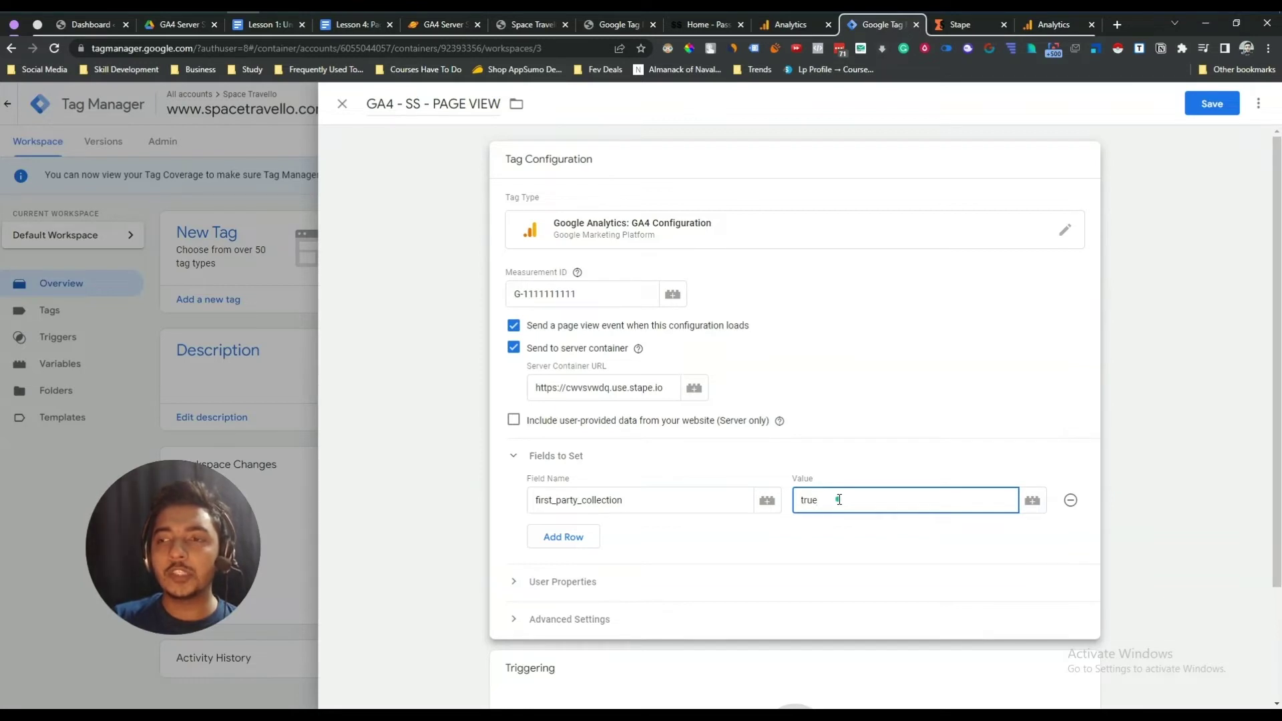
{"action": "left_click", "coordinate": [642, 574]}
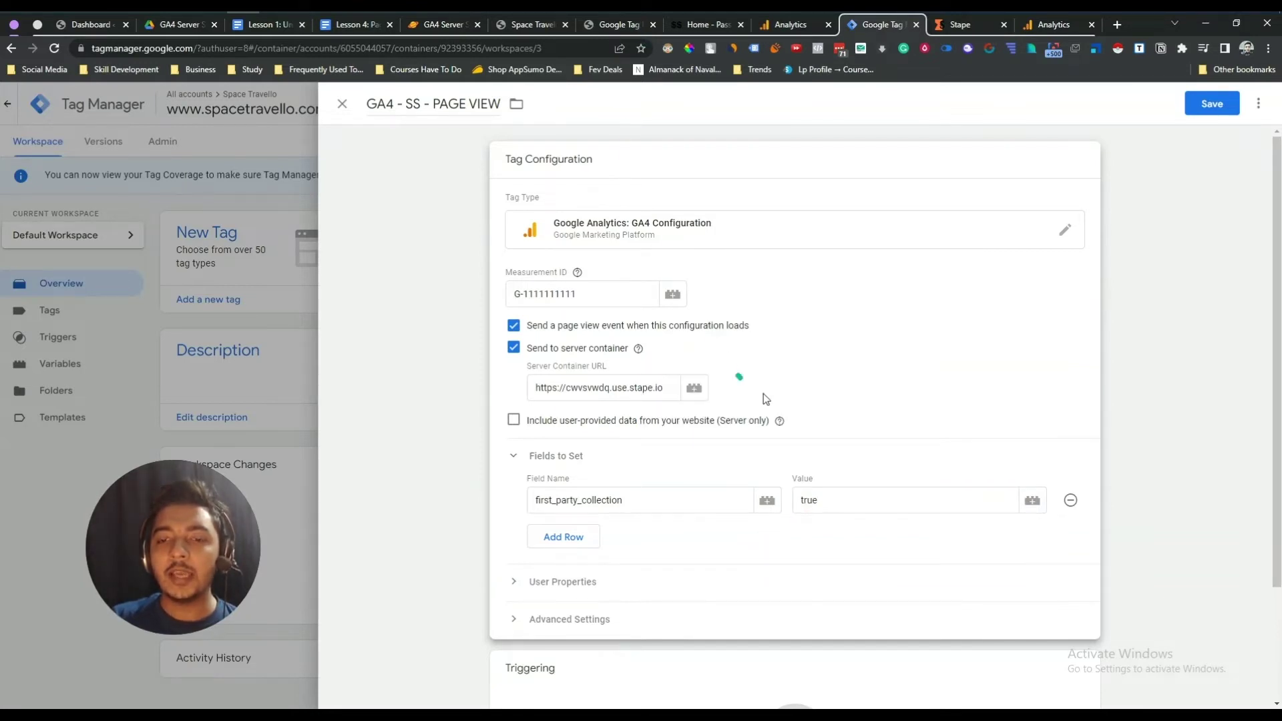
- Assign the All Pages page view trigger as the tag's firing trigger
{"action": "scroll", "coordinate": [844, 432], "scroll_direction": "down", "scroll_amount": 2}
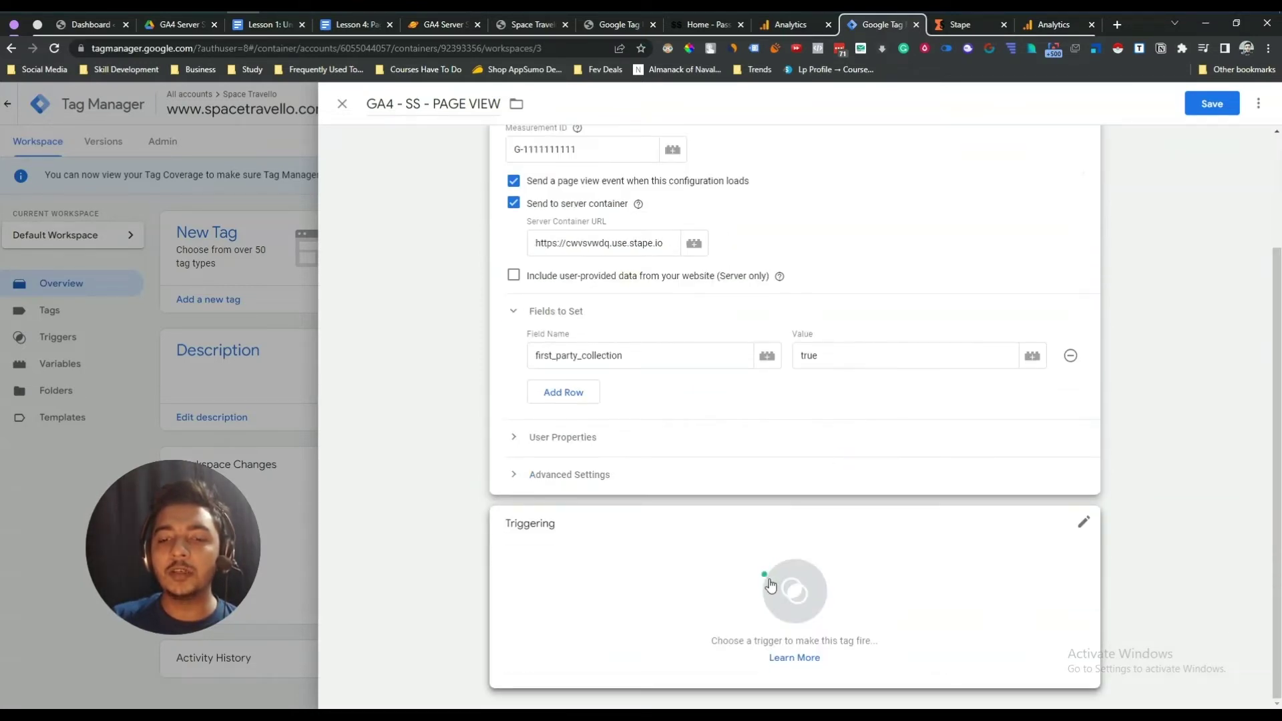
{"action": "left_click", "coordinate": [771, 586]}
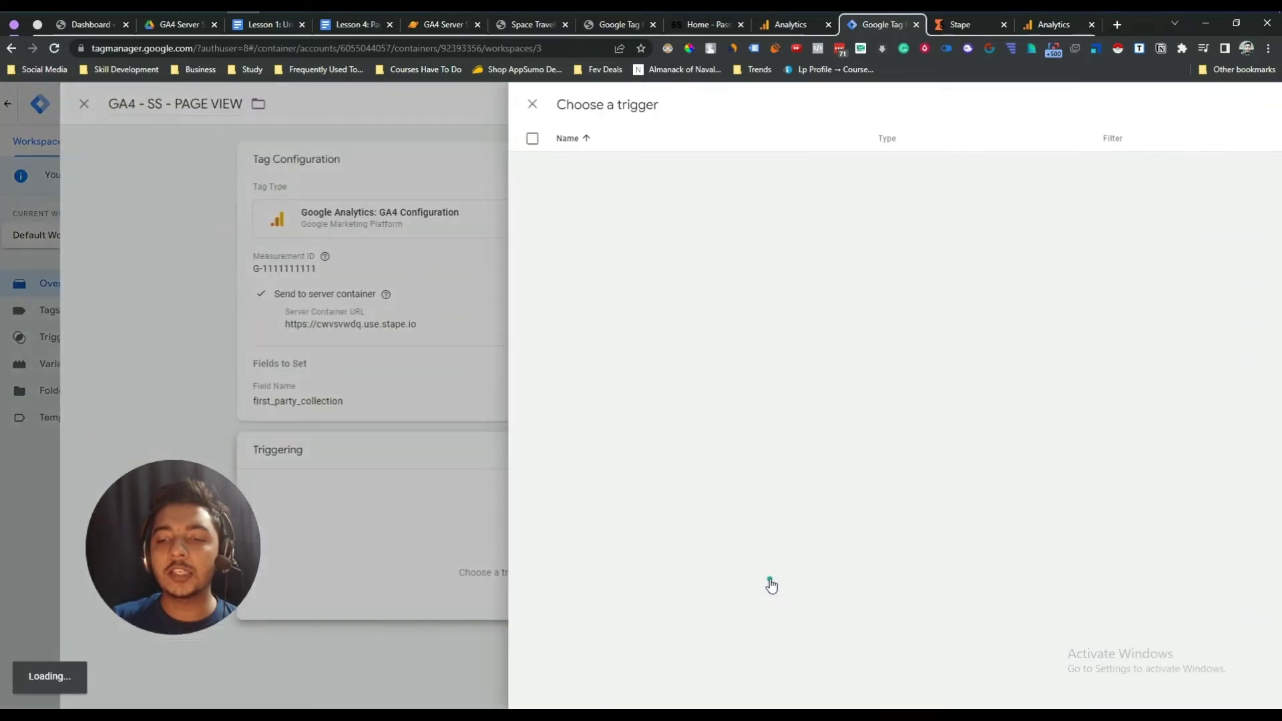
{"action": "left_click", "coordinate": [388, 171]}
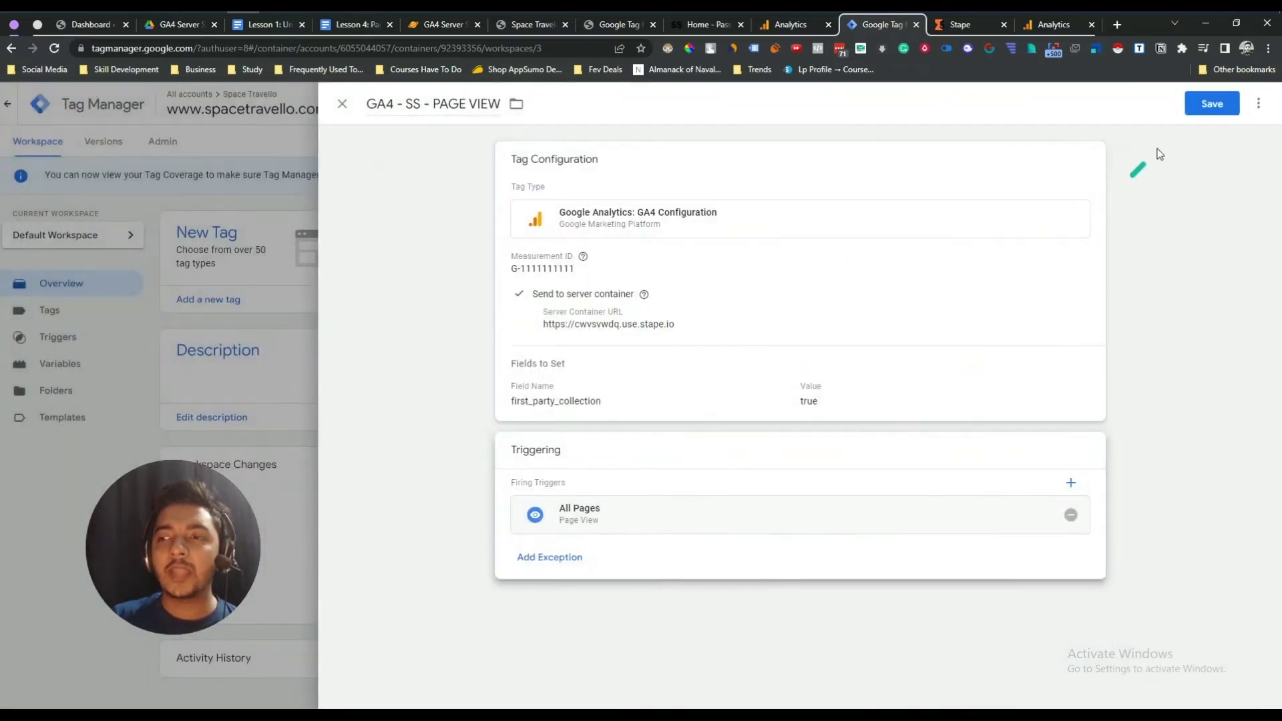
- Save the page view tag and publish the web container changes as a version named GA4 - SS - Page View Event
{"action": "left_click", "coordinate": [1212, 104]}
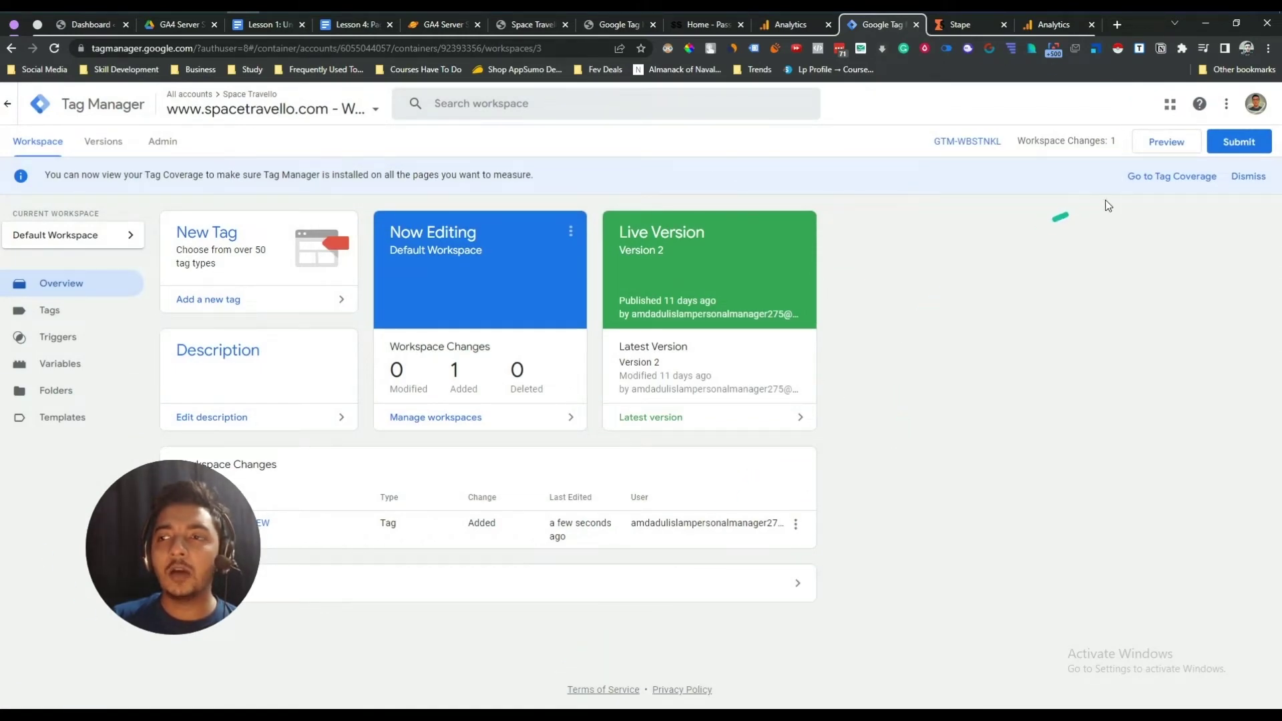
{"action": "left_click", "coordinate": [1239, 142]}
{"action": "left_click", "coordinate": [580, 254]}
{"action": "type", "text": "ga"}
{"action": "key", "text": "BackSpace"}
{"action": "key", "text": "BackSpace"}
{"action": "type", "text": "GA4 - SS"}
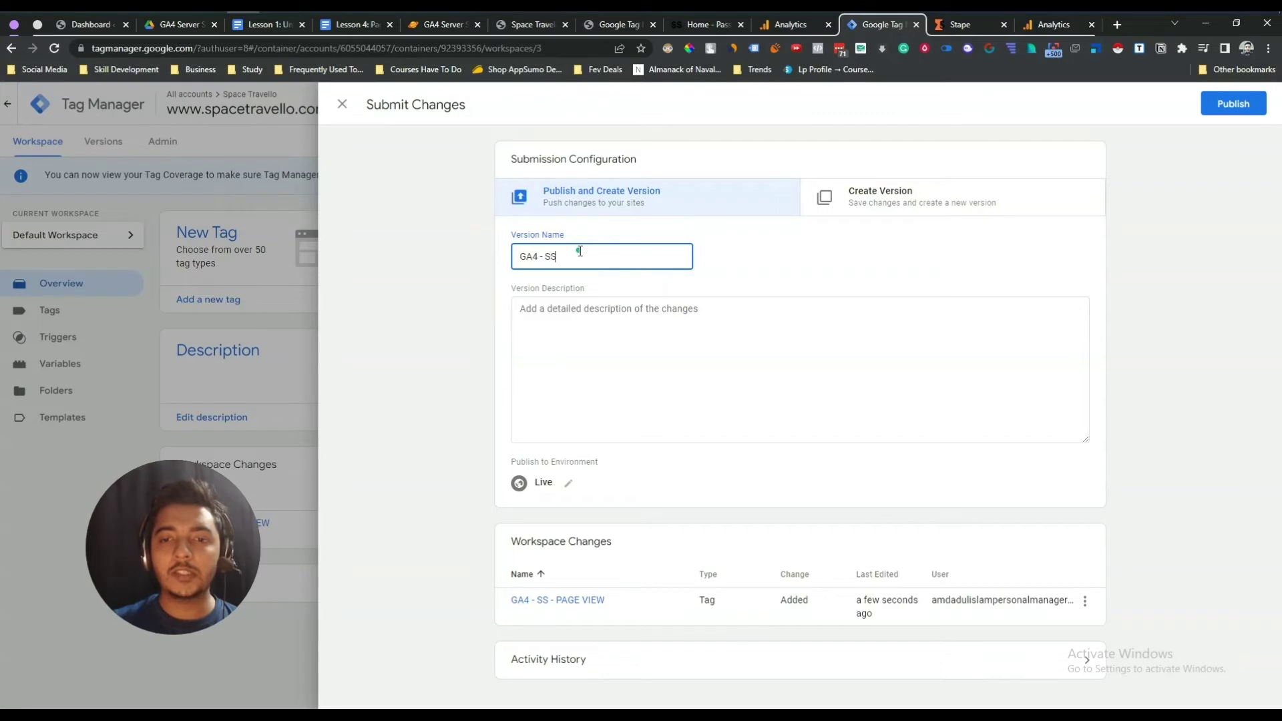
{"action": "type", "text": " - Page View Event"}
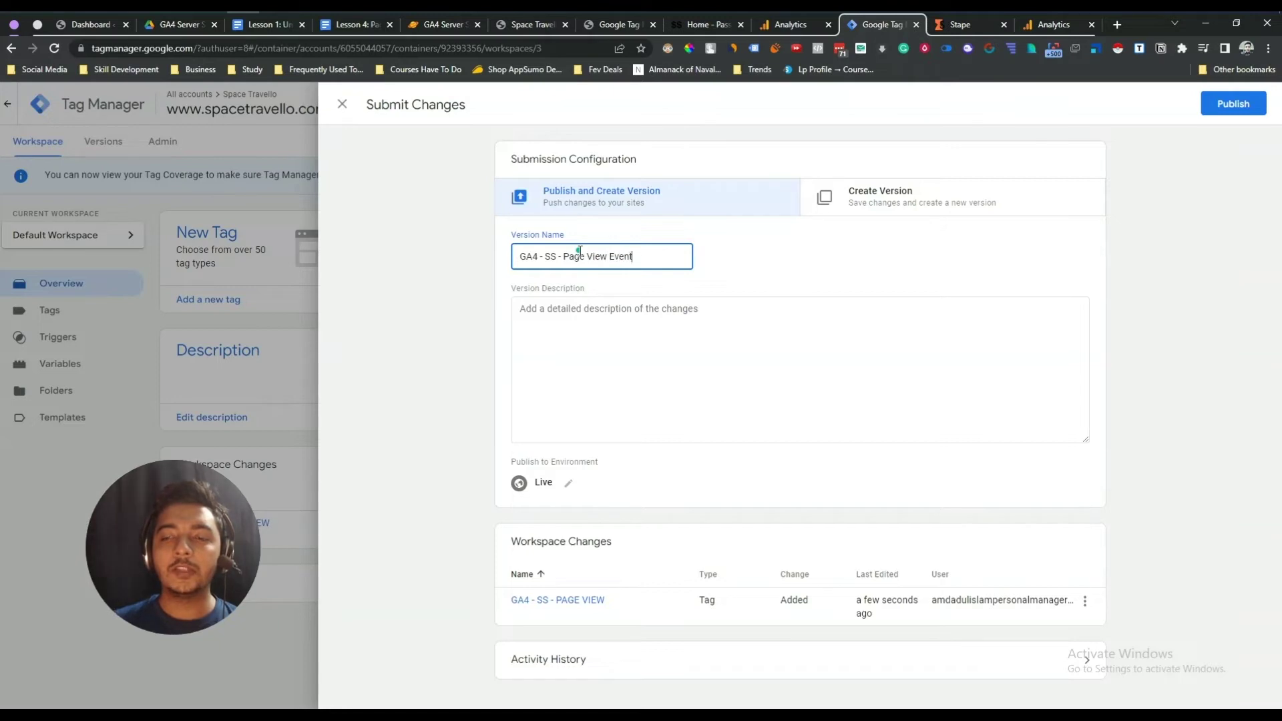
{"action": "left_click", "coordinate": [1251, 107]}
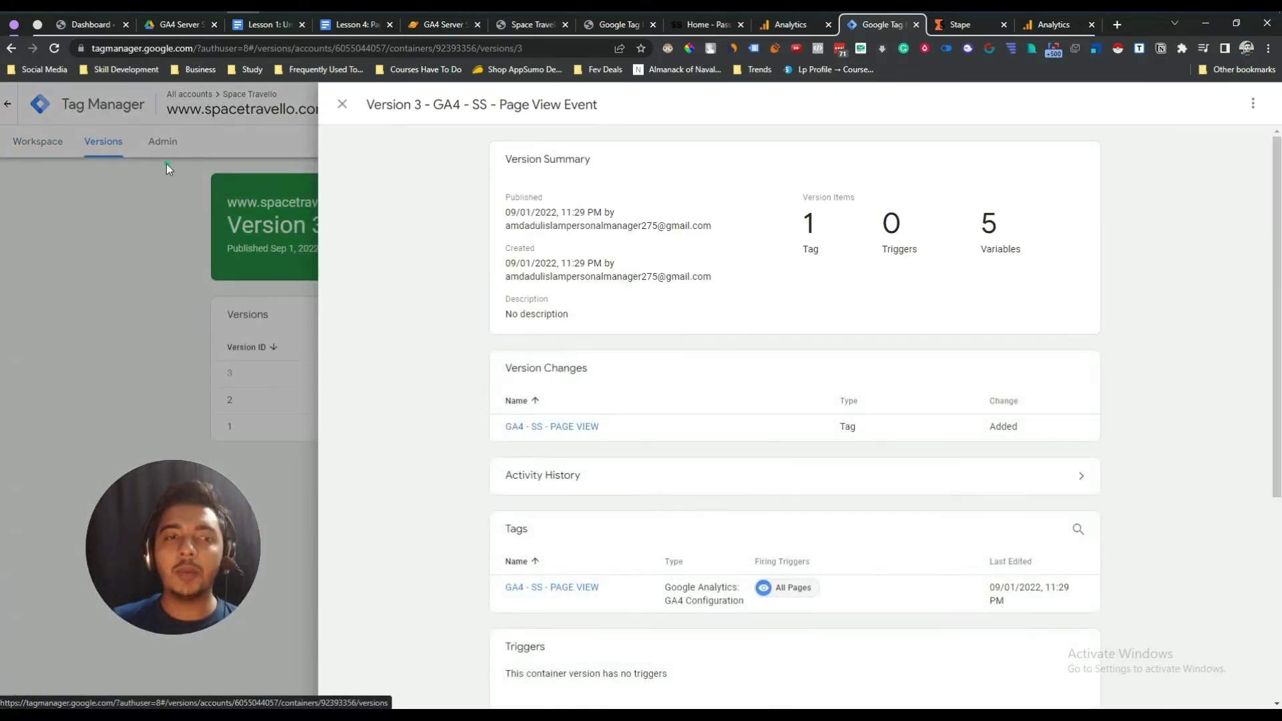
{"action": "left_click", "coordinate": [167, 165]}
{"action": "left_click", "coordinate": [31, 141]}
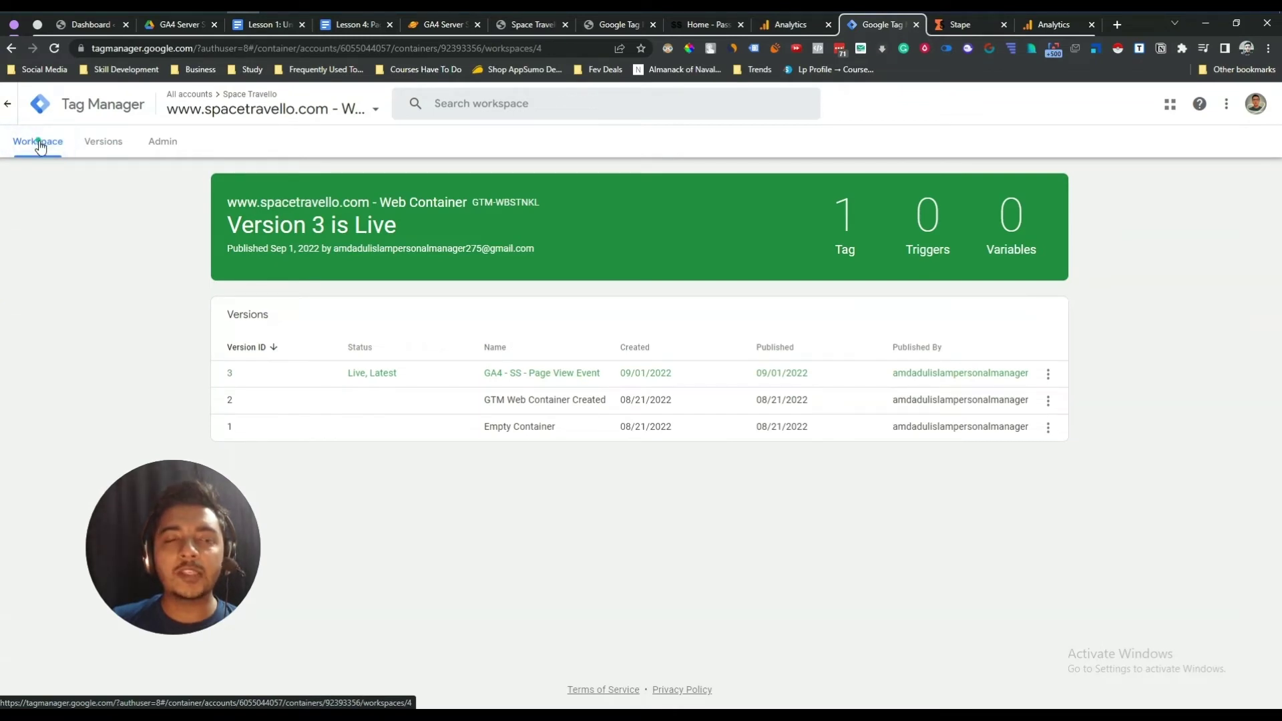
{"action": "left_click", "coordinate": [13, 107]}
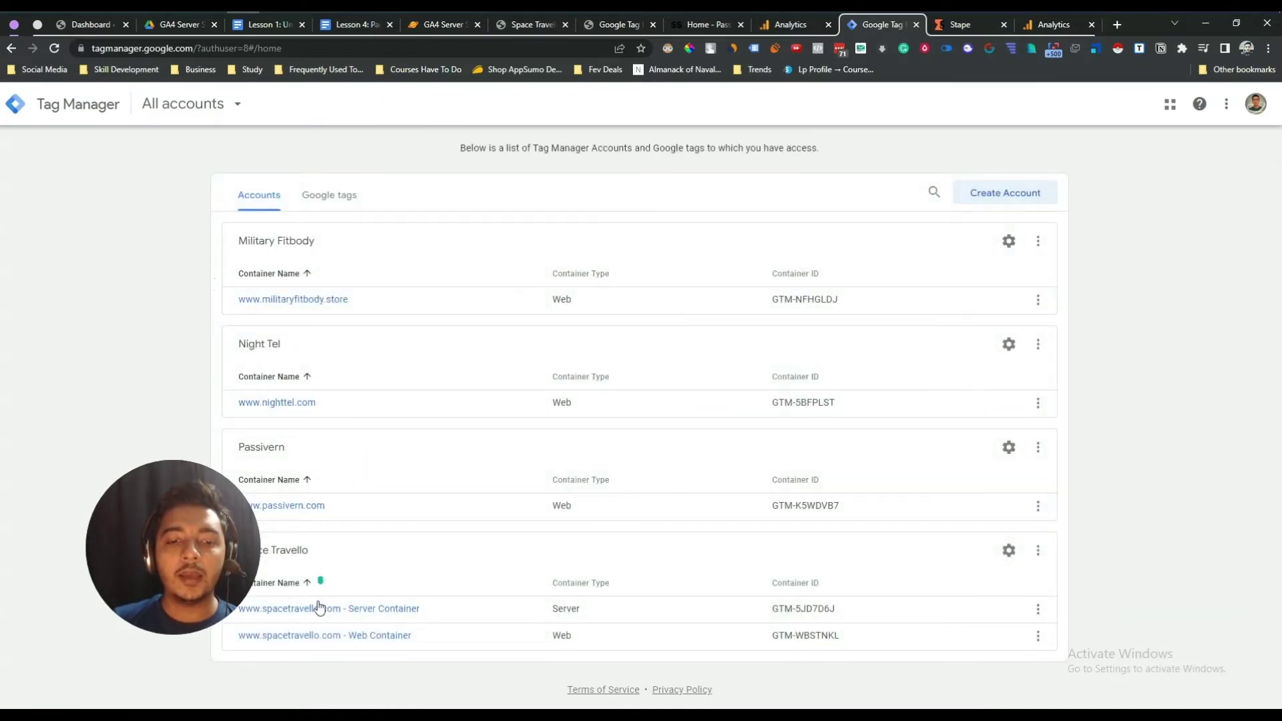
{"action": "left_click", "coordinate": [372, 637]}
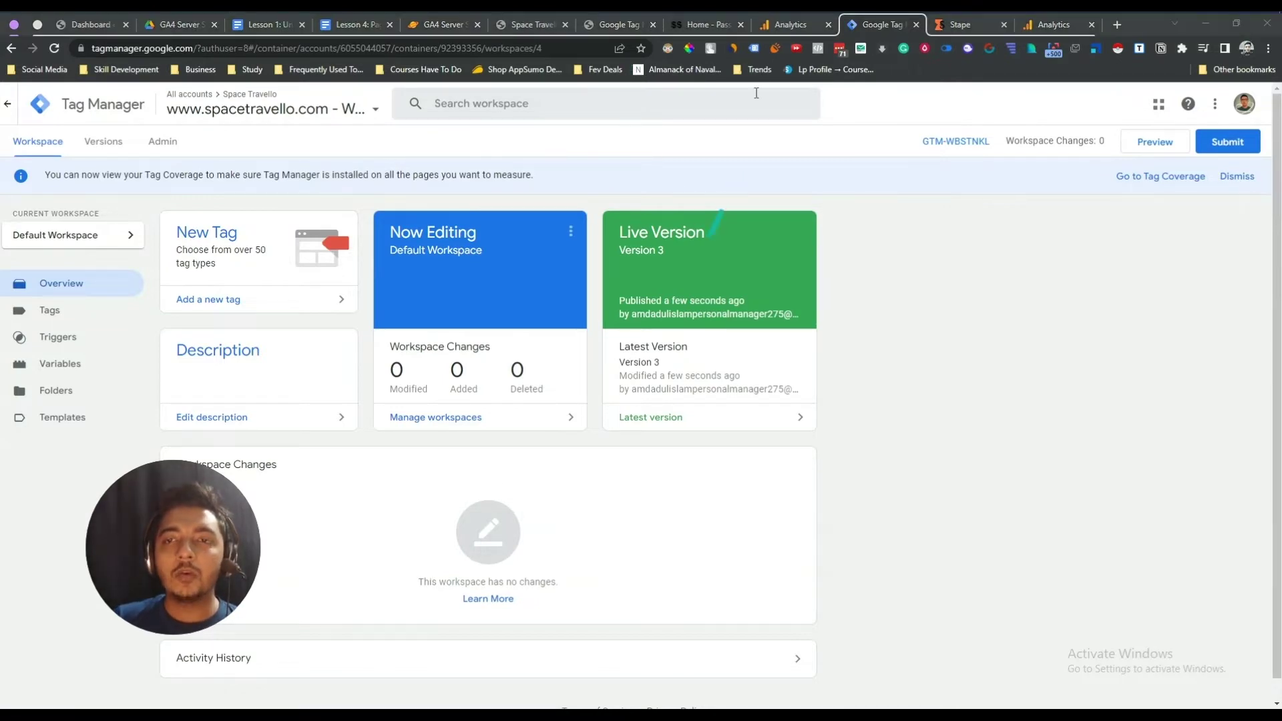
- Switch to Google Analytics, close the web stream details, and open the Space Travelo - GA4 property's home overview
{"action": "left_click", "coordinate": [787, 27]}
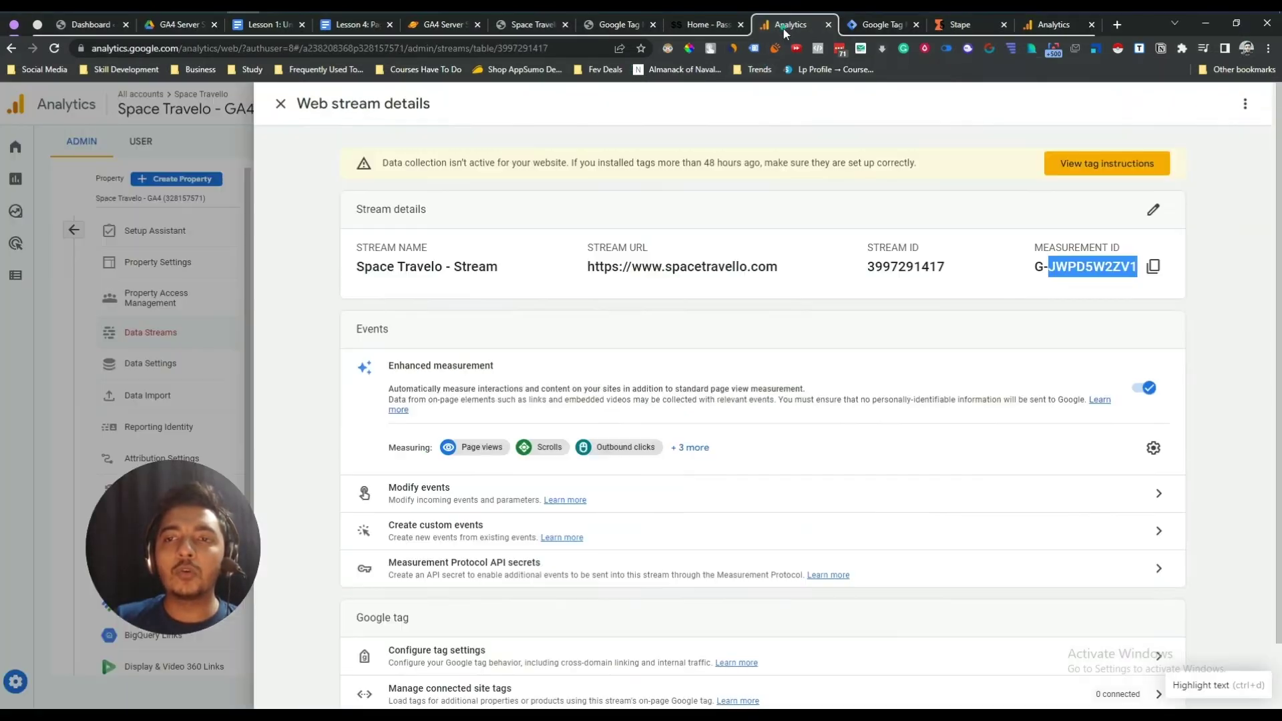
{"action": "left_click", "coordinate": [283, 104]}
{"action": "mouse_move", "coordinate": [26, 200]}
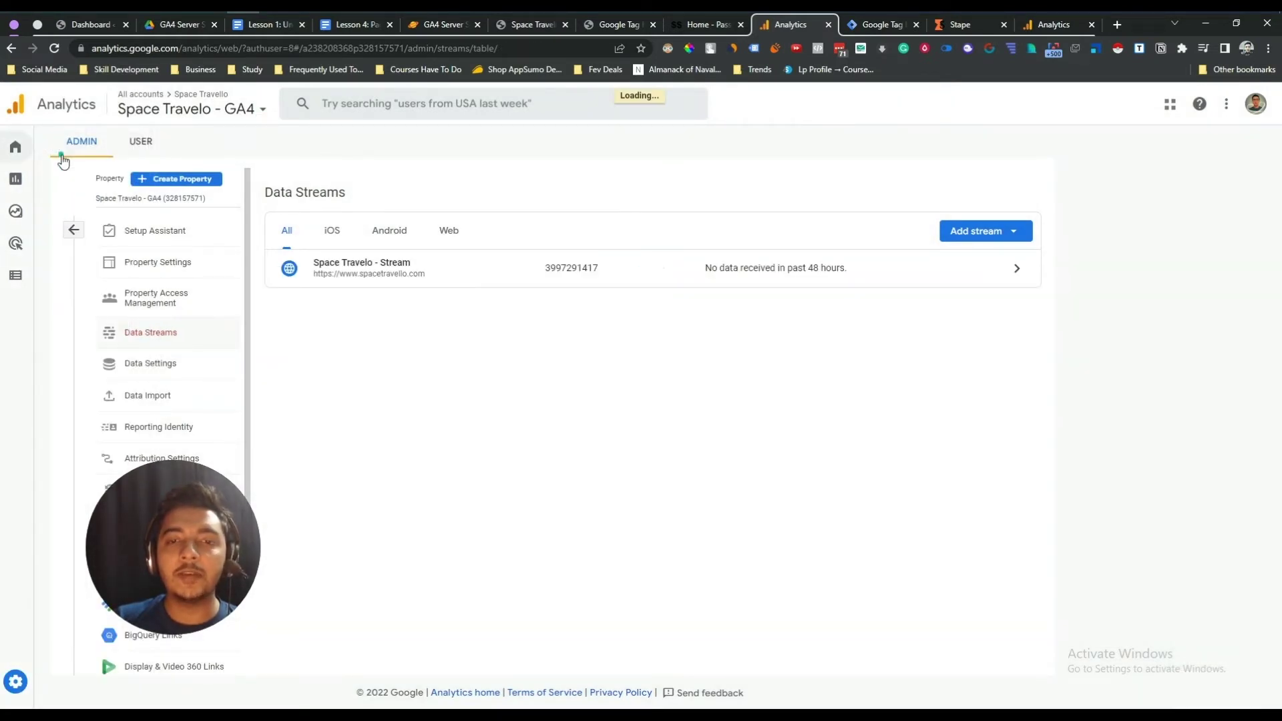
{"action": "mouse_move", "coordinate": [19, 148]}
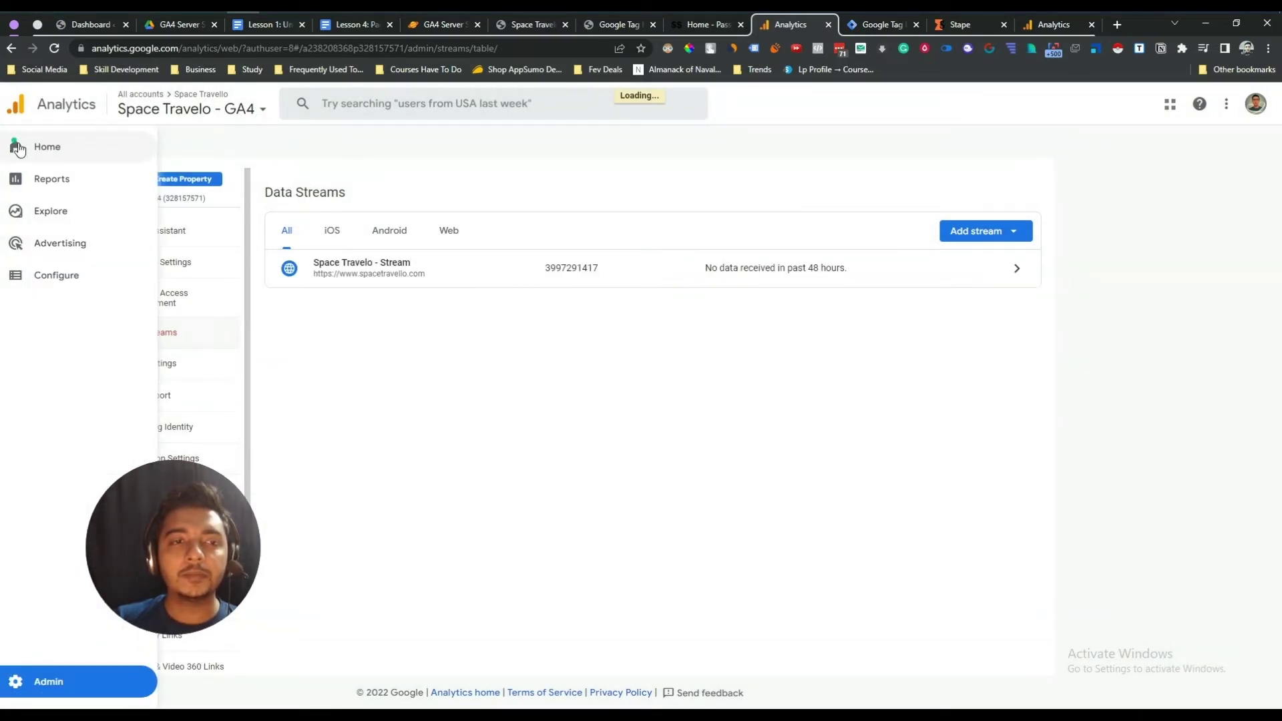
{"action": "left_click", "coordinate": [39, 148]}
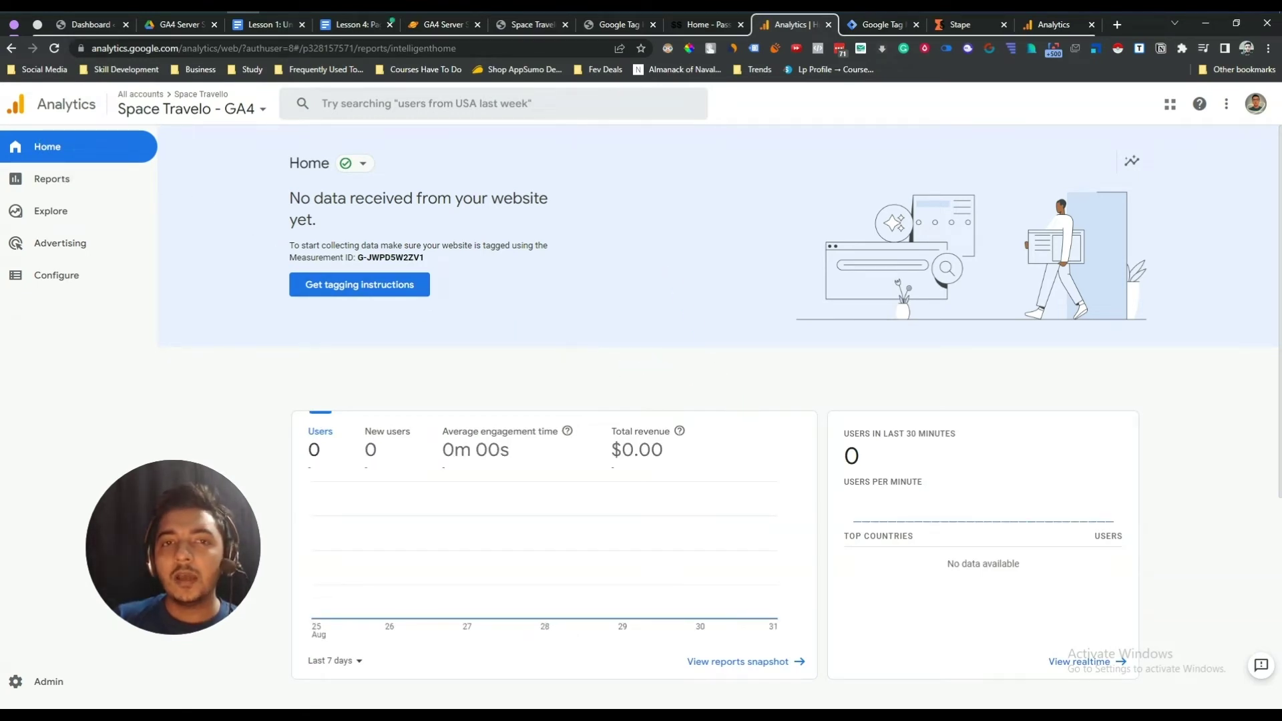
- Switch to the Space Travello website and browse its home page, following an Explore Now link
{"action": "left_click", "coordinate": [443, 25]}
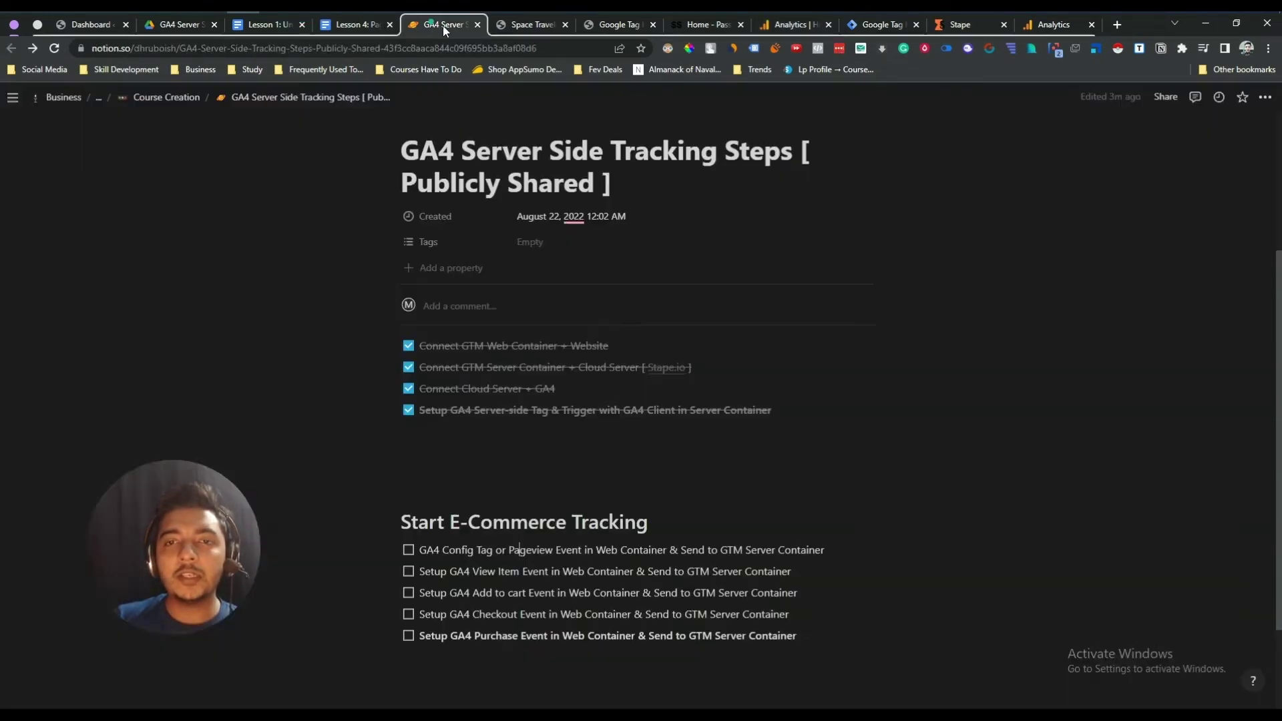
{"action": "left_click", "coordinate": [611, 26]}
{"action": "left_click", "coordinate": [532, 25]}
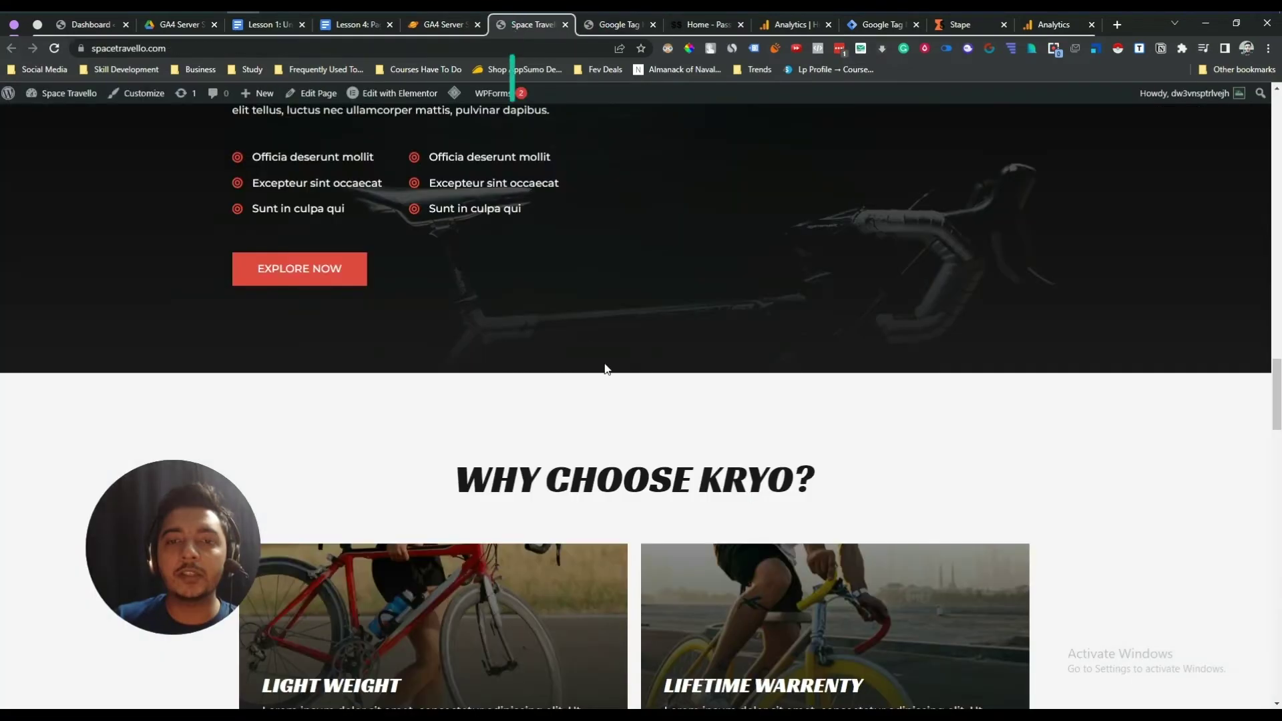
{"action": "scroll", "coordinate": [606, 367], "scroll_direction": "down", "scroll_amount": 4}
{"action": "scroll", "coordinate": [450, 305], "scroll_direction": "up", "scroll_amount": 10}
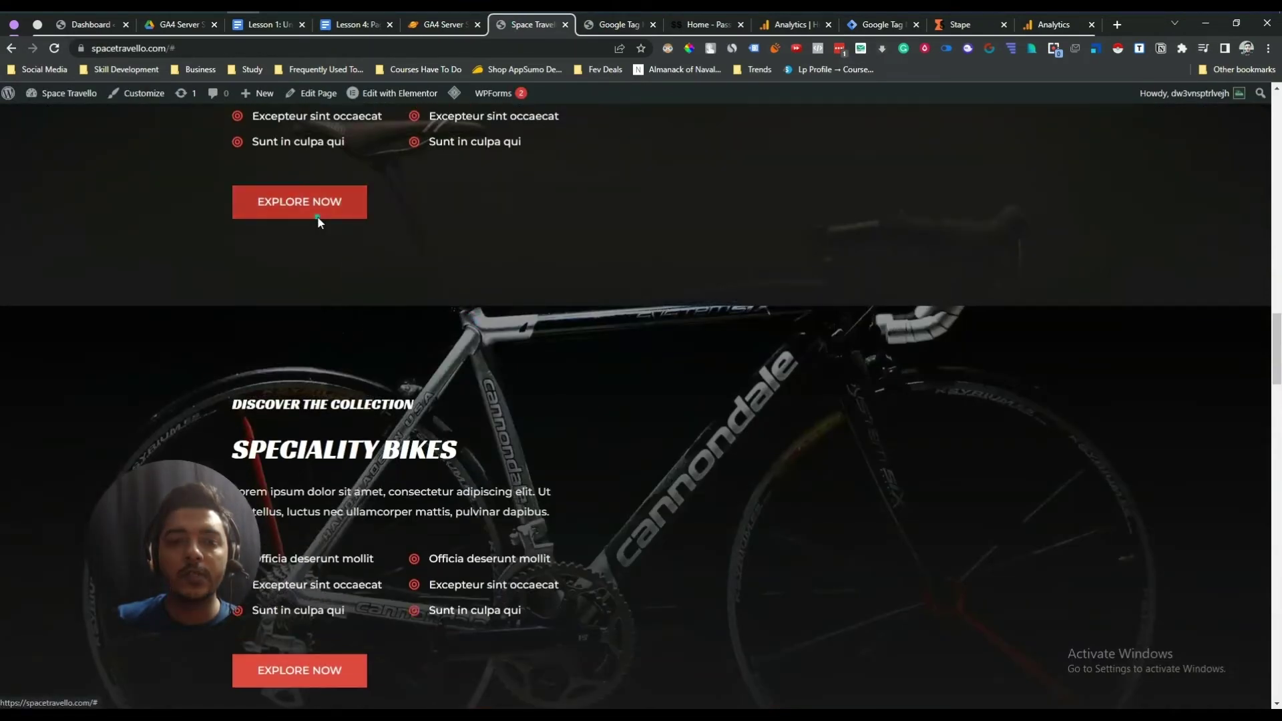
{"action": "left_click", "coordinate": [318, 215]}
- Open the Kryo X26 MTB – Model X product page on the website and look through it
{"action": "scroll", "coordinate": [409, 441], "scroll_direction": "down", "scroll_amount": 8}
{"action": "scroll", "coordinate": [412, 439], "scroll_direction": "down", "scroll_amount": 1}
{"action": "left_click", "coordinate": [498, 259]}
{"action": "left_click", "coordinate": [503, 190]}
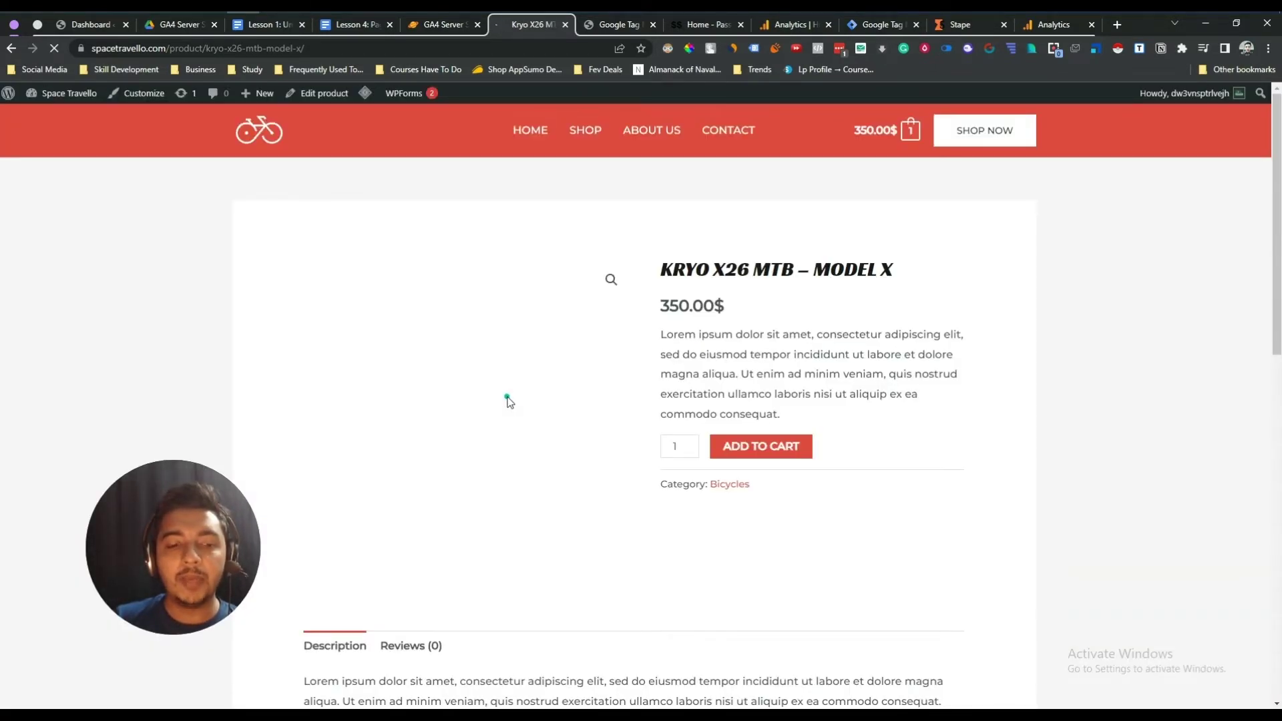
{"action": "scroll", "coordinate": [507, 401], "scroll_direction": "down", "scroll_amount": 12}
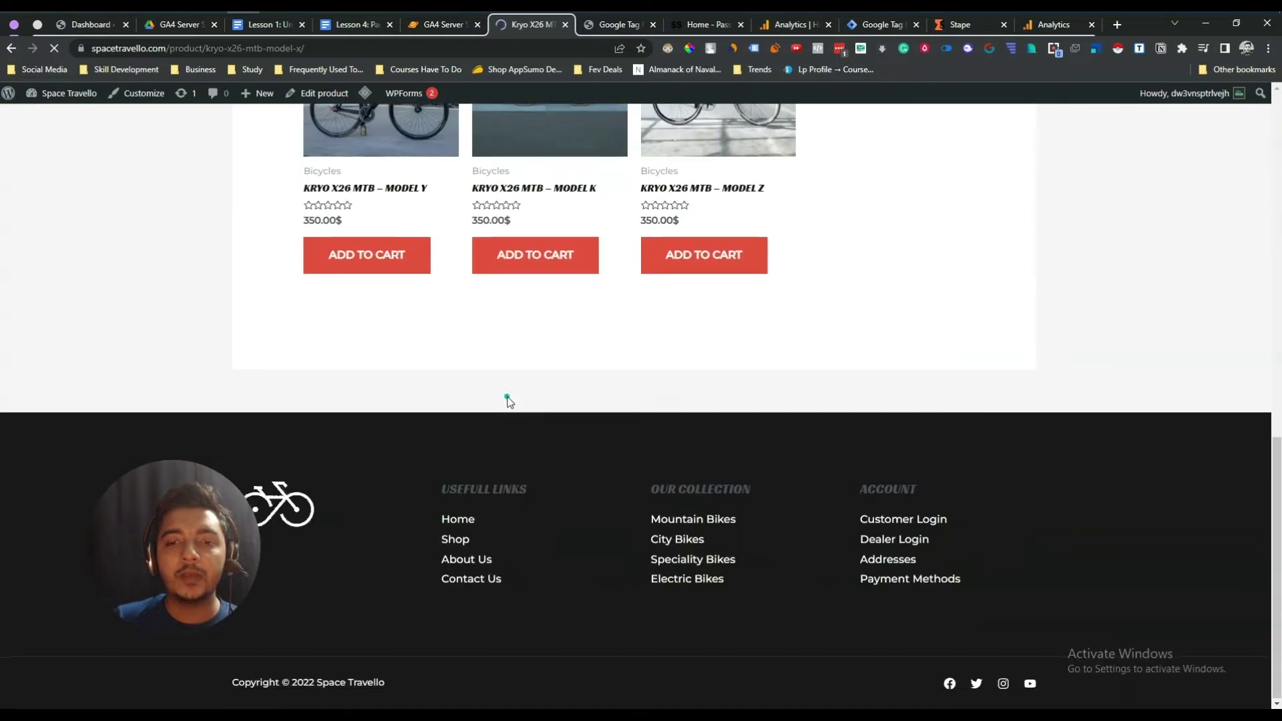
{"action": "scroll", "coordinate": [508, 401], "scroll_direction": "up", "scroll_amount": 8}
{"action": "scroll", "coordinate": [507, 398], "scroll_direction": "up", "scroll_amount": 4}
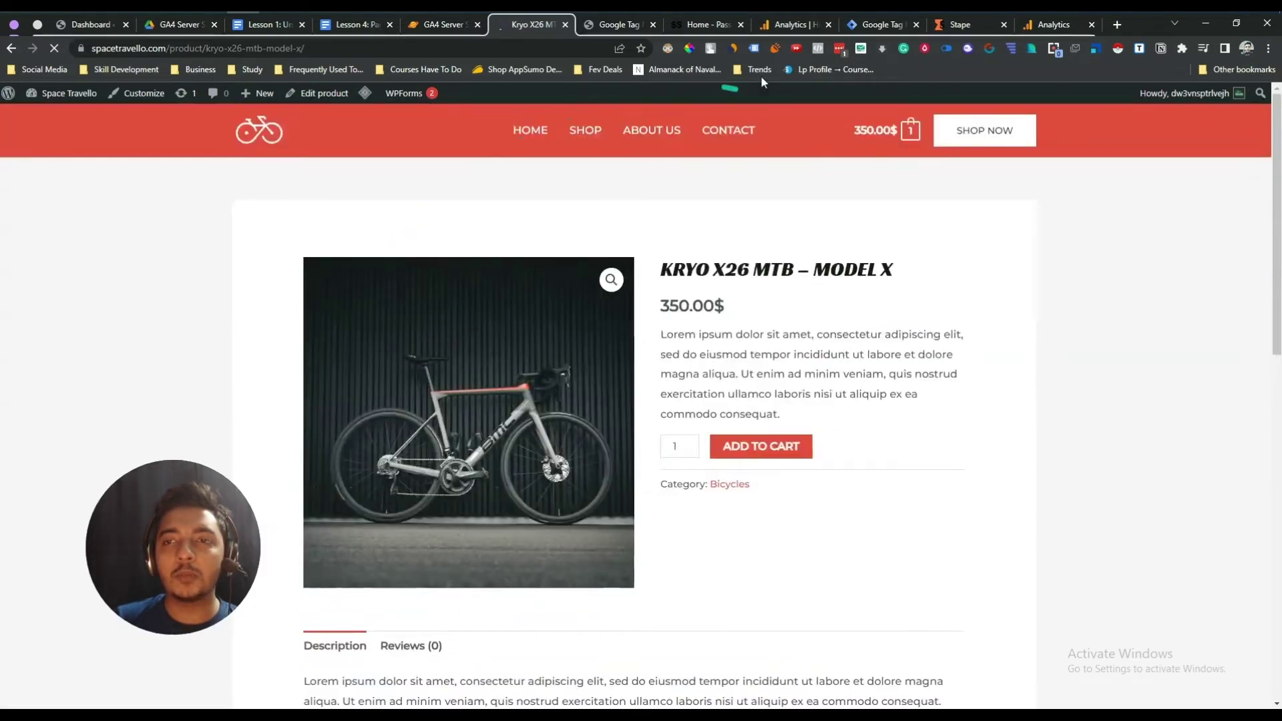
- Return to the Google Analytics home overview, check it for incoming visitor data, and reload the page
{"action": "left_click", "coordinate": [782, 27]}
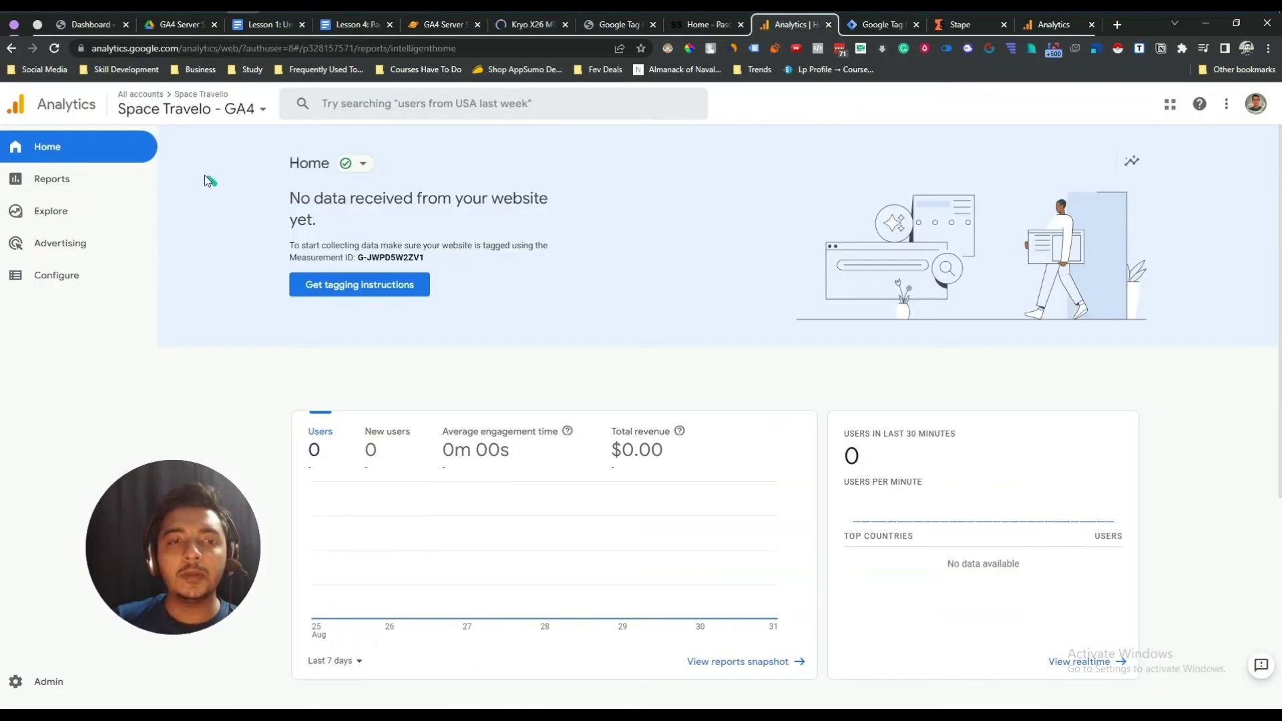
{"action": "scroll", "coordinate": [1048, 484], "scroll_direction": "down", "scroll_amount": 5}
{"action": "scroll", "coordinate": [1048, 483], "scroll_direction": "up", "scroll_amount": 5}
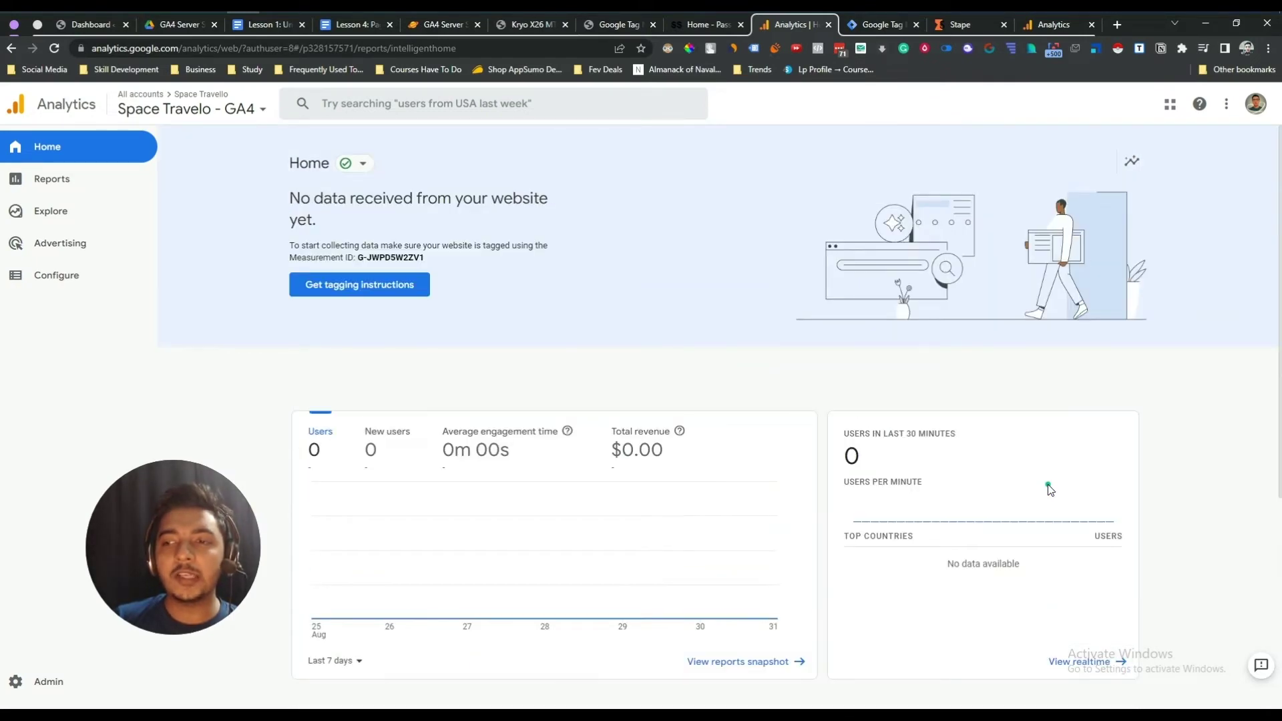
{"action": "left_click", "coordinate": [53, 51]}
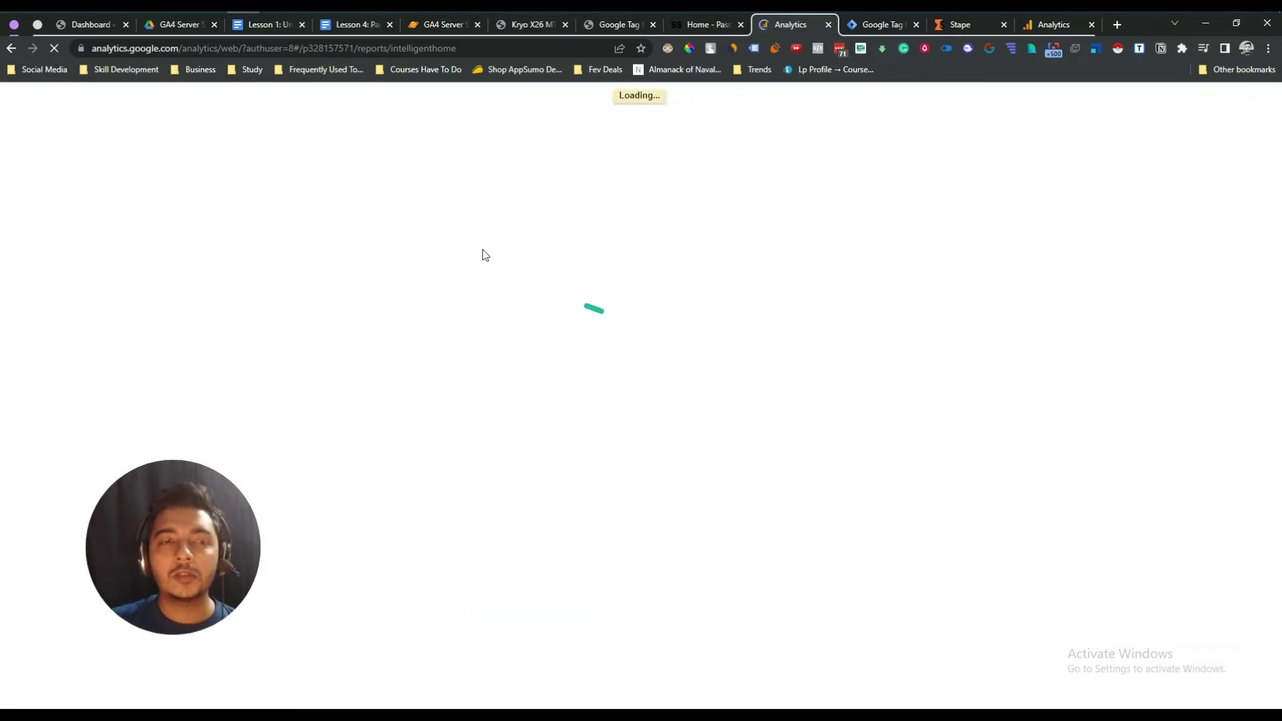
{"action": "left_click", "coordinate": [647, 385]}
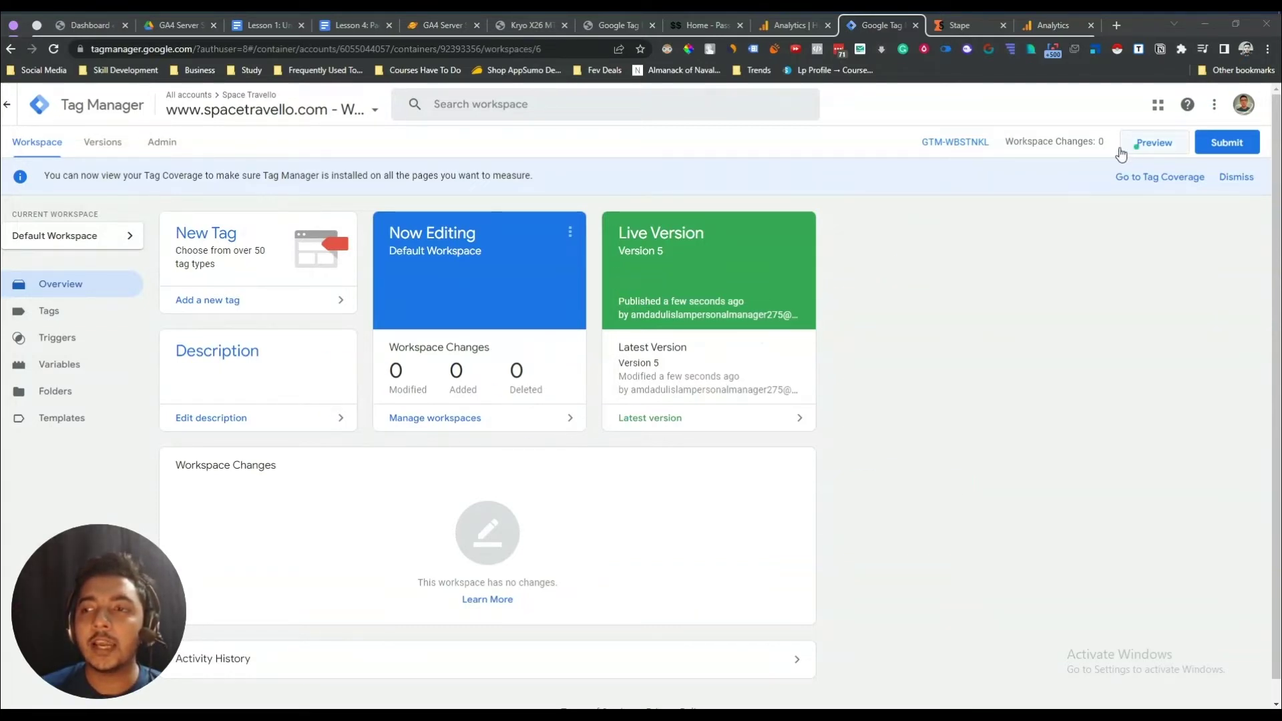
{"action": "left_click", "coordinate": [1158, 146]}
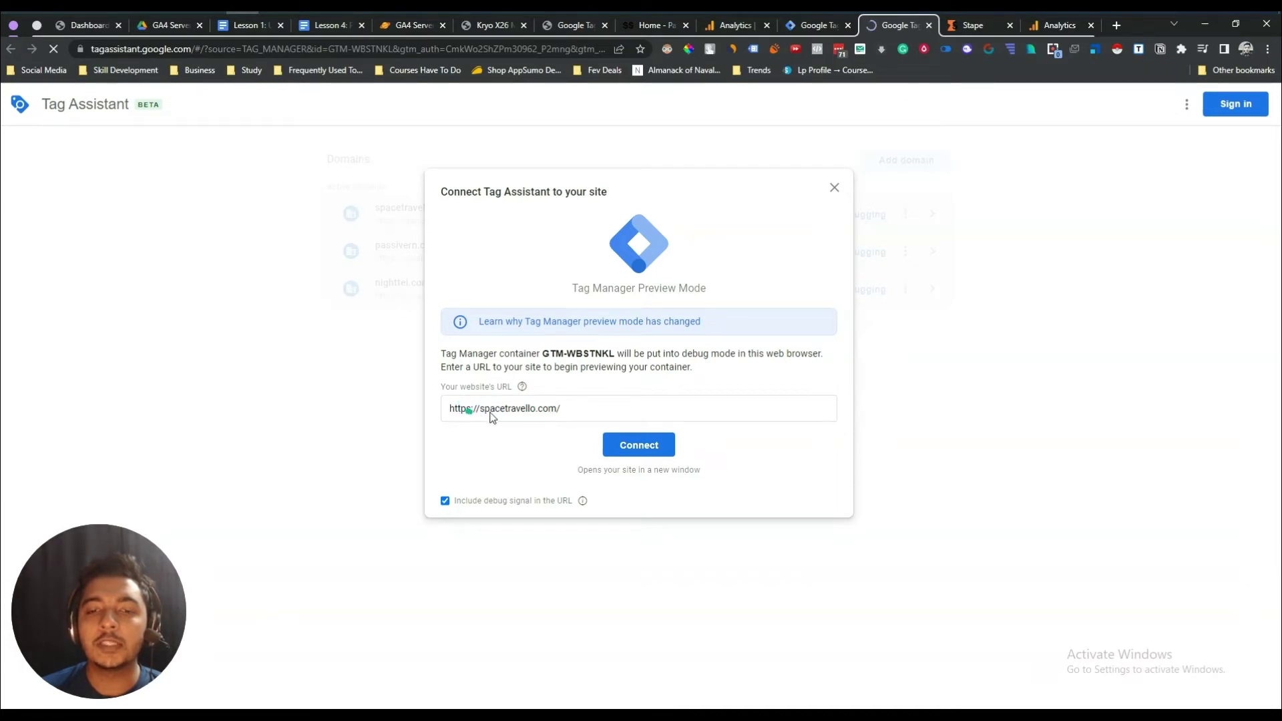
{"action": "left_click", "coordinate": [512, 412]}
{"action": "left_click", "coordinate": [525, 416]}
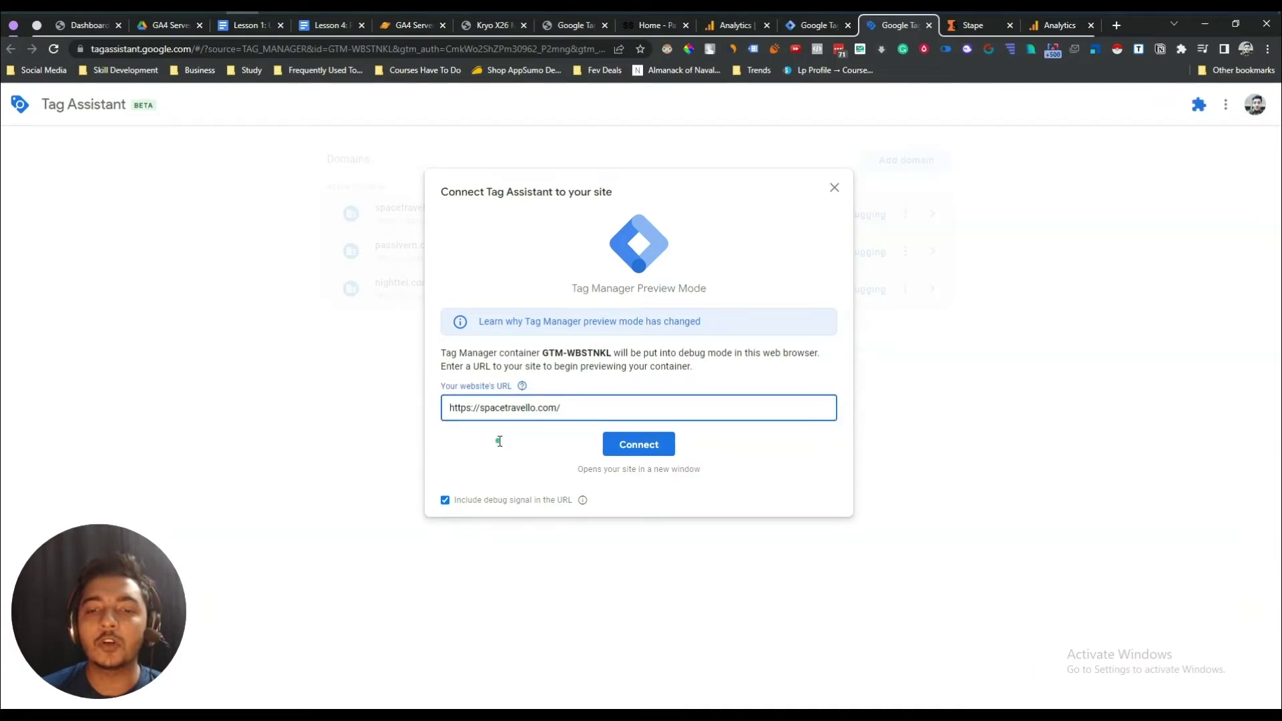
{"action": "left_click", "coordinate": [639, 451]}
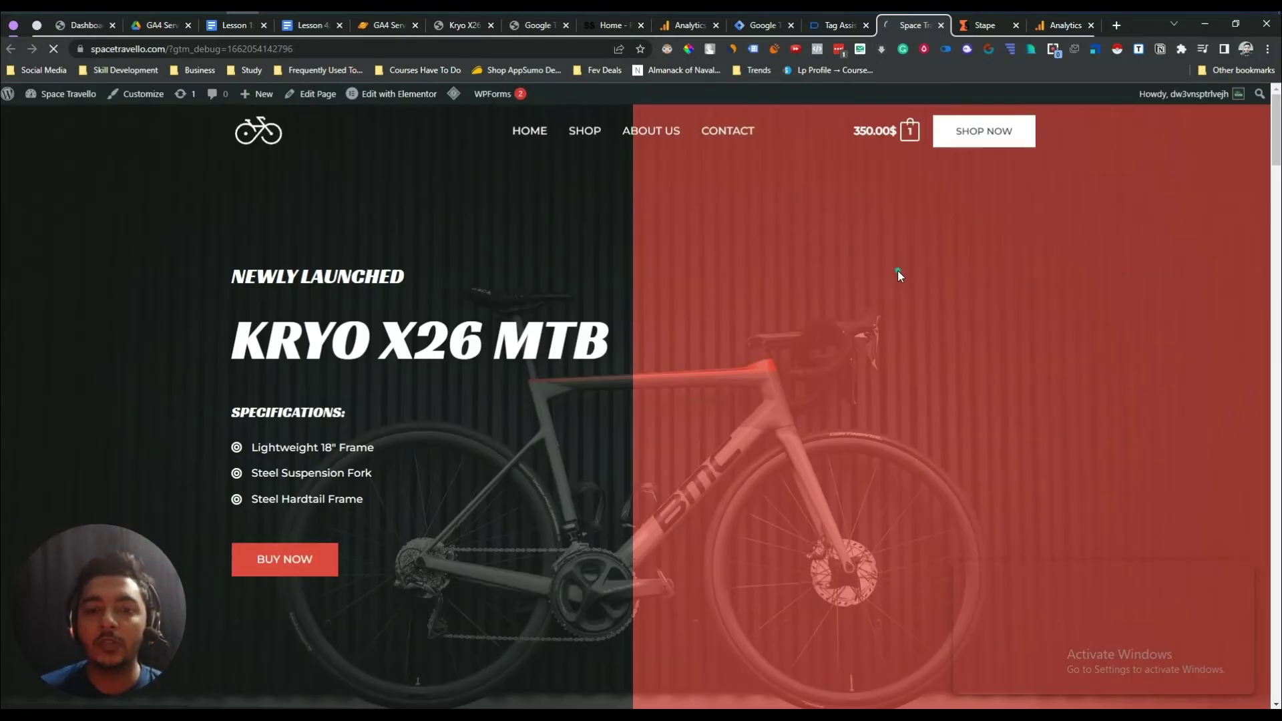
- Open the KRYO X26 MTB – Model Y product page from the New Arrivals section of the previewed site
{"action": "scroll", "coordinate": [898, 271], "scroll_direction": "down", "scroll_amount": 8}
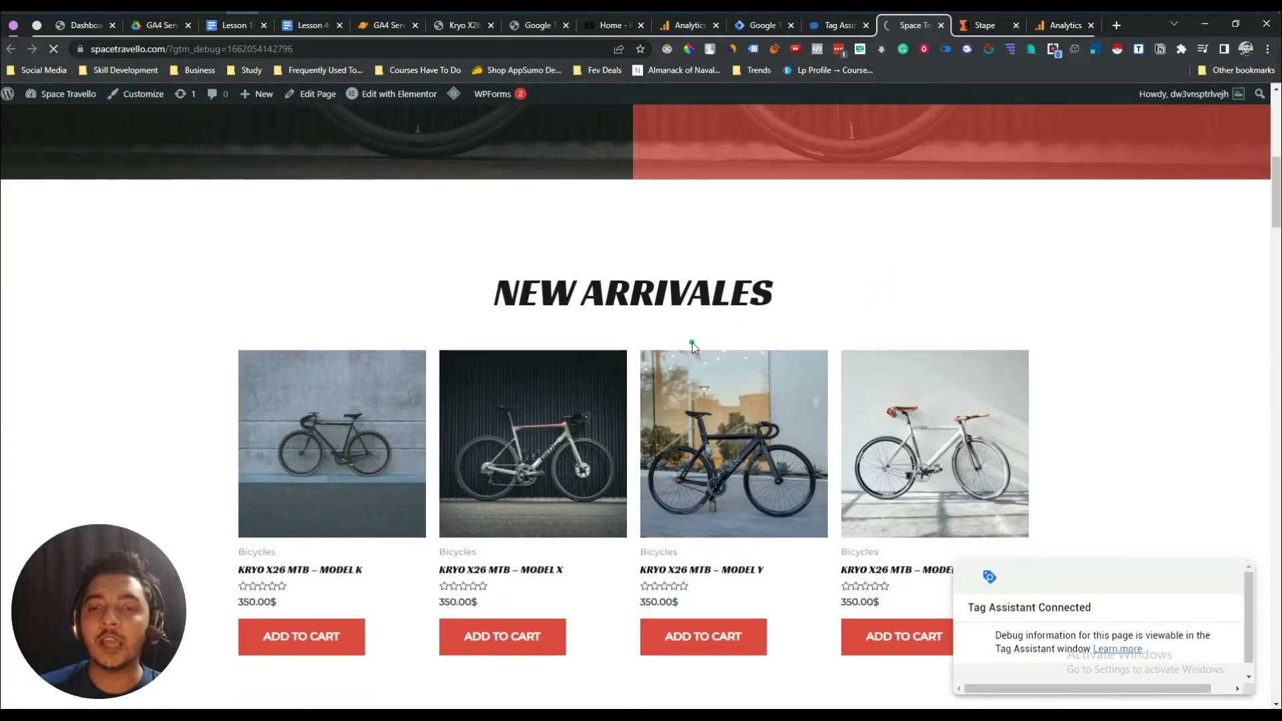
{"action": "scroll", "coordinate": [692, 343], "scroll_direction": "down", "scroll_amount": 10}
{"action": "scroll", "coordinate": [692, 342], "scroll_direction": "up", "scroll_amount": 10}
{"action": "scroll", "coordinate": [692, 342], "scroll_direction": "down", "scroll_amount": 5}
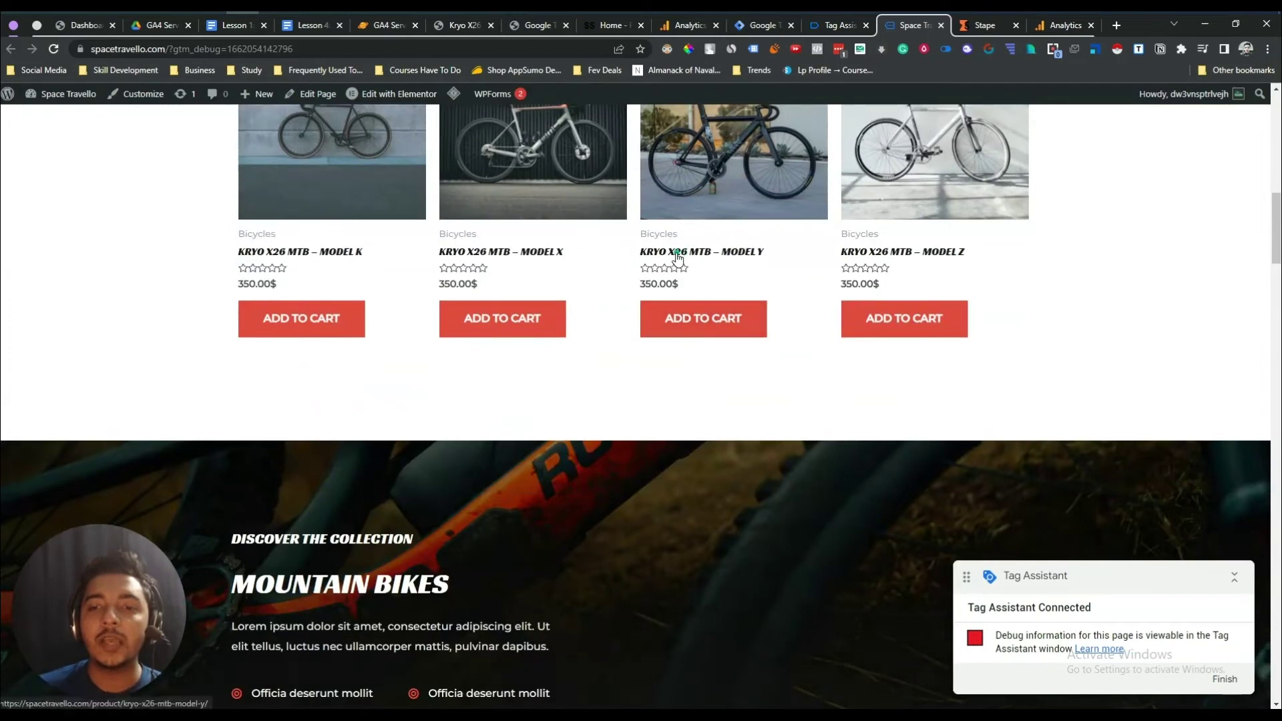
{"action": "left_click", "coordinate": [673, 258]}
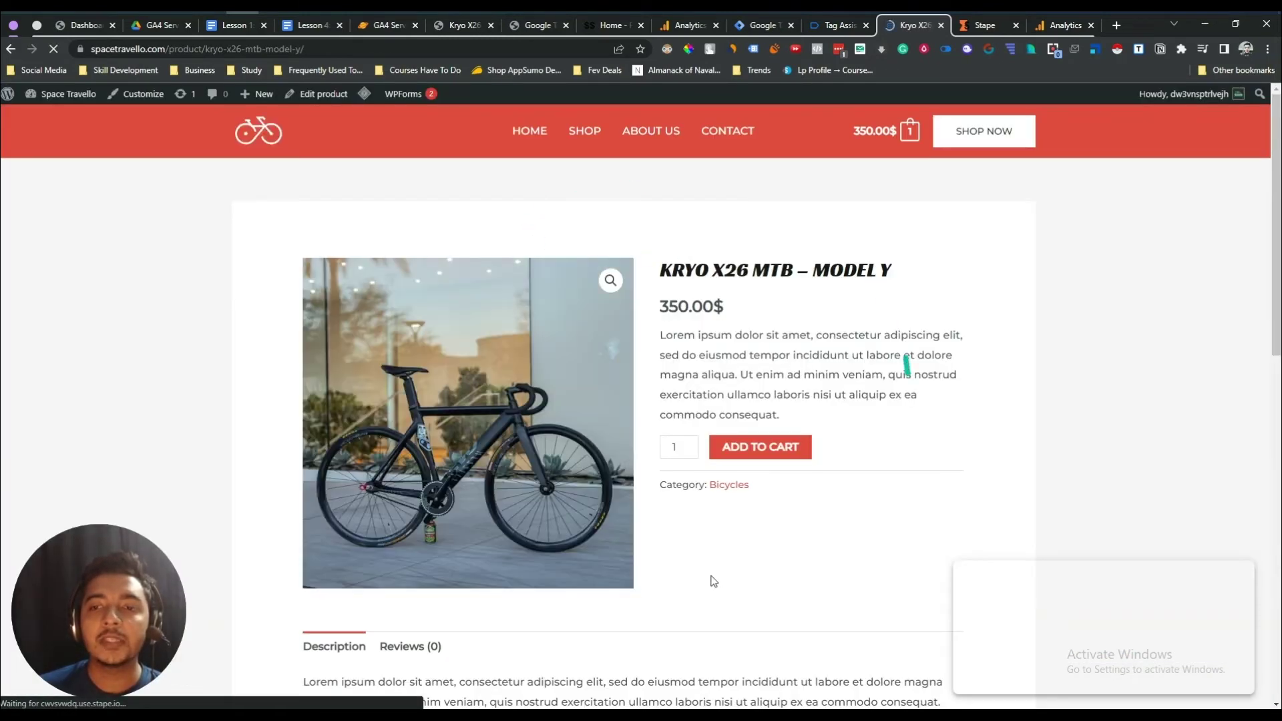
- Switch to Tag Assistant, dismiss the connection notice, and check the GTM-WBSTNKL summary for fired tags
{"action": "left_click", "coordinate": [822, 27]}
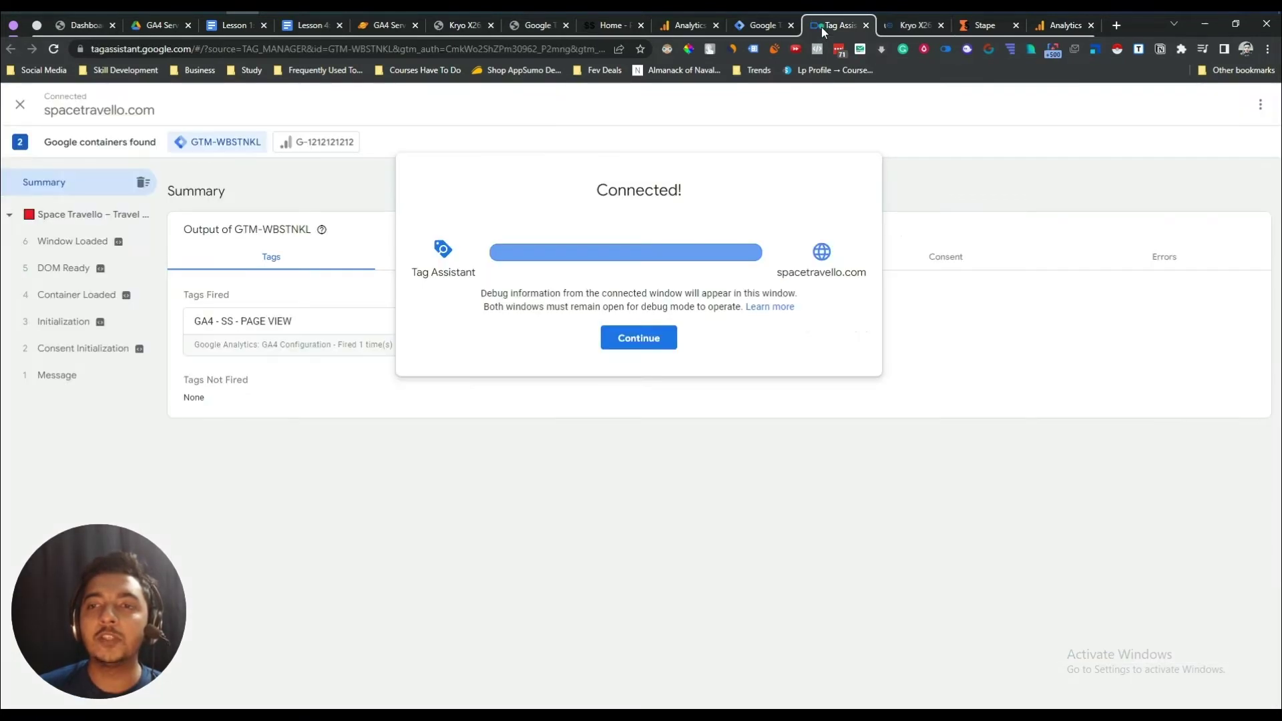
{"action": "left_click", "coordinate": [642, 339]}
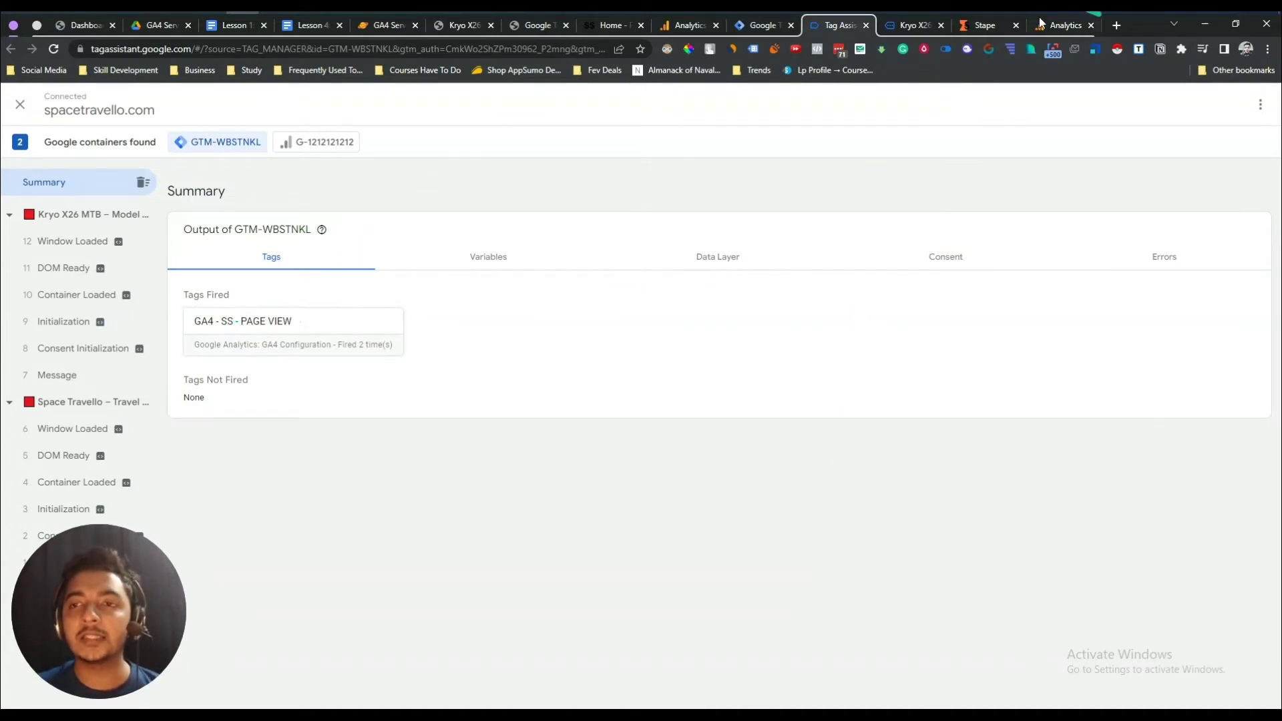
{"action": "left_click", "coordinate": [887, 29]}
{"action": "left_click", "coordinate": [756, 26]}
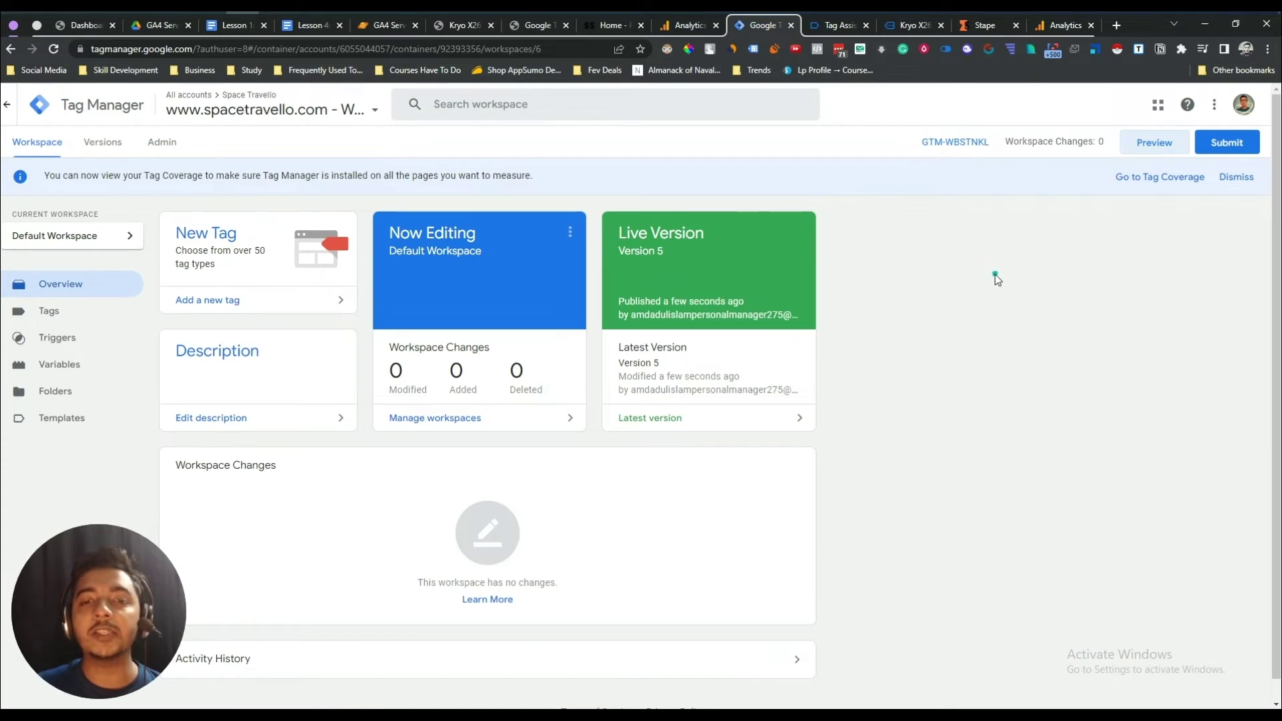
{"action": "left_click", "coordinate": [832, 30]}
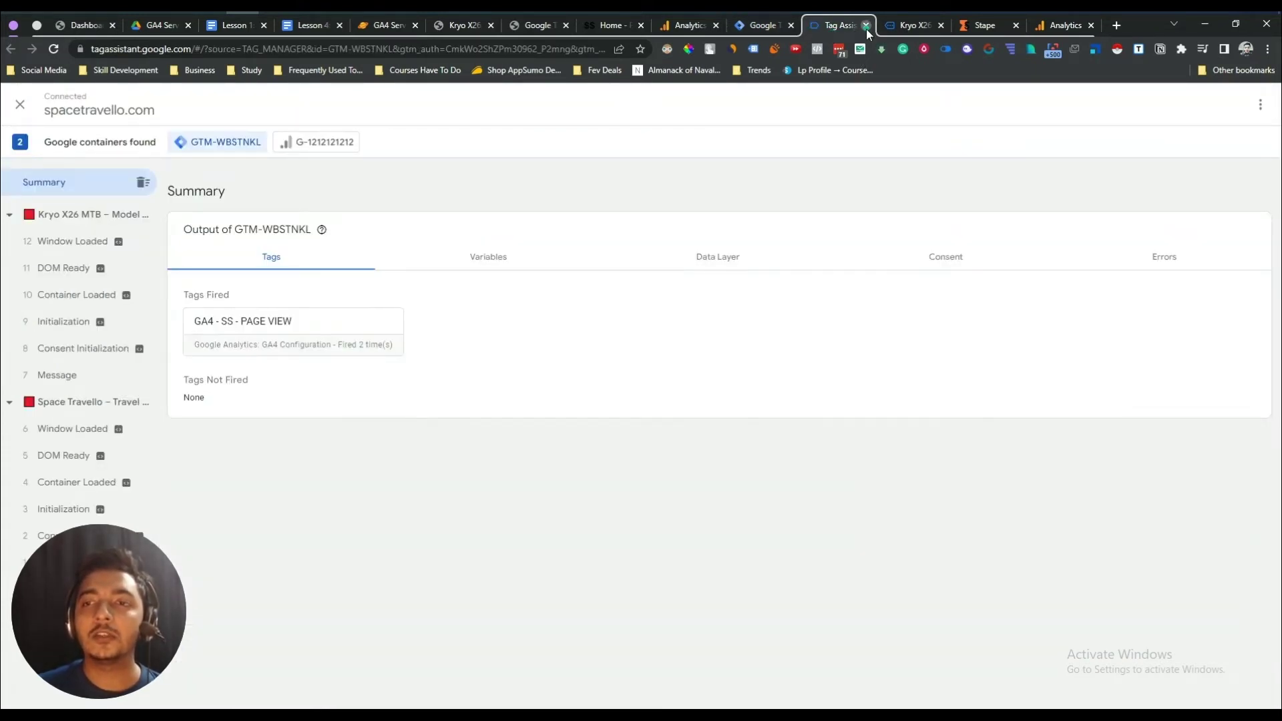
- Close the Tag Assistant page and the previewed product page
{"action": "left_click", "coordinate": [867, 30]}
{"action": "left_click", "coordinate": [867, 30]}
{"action": "left_click", "coordinate": [802, 29]}
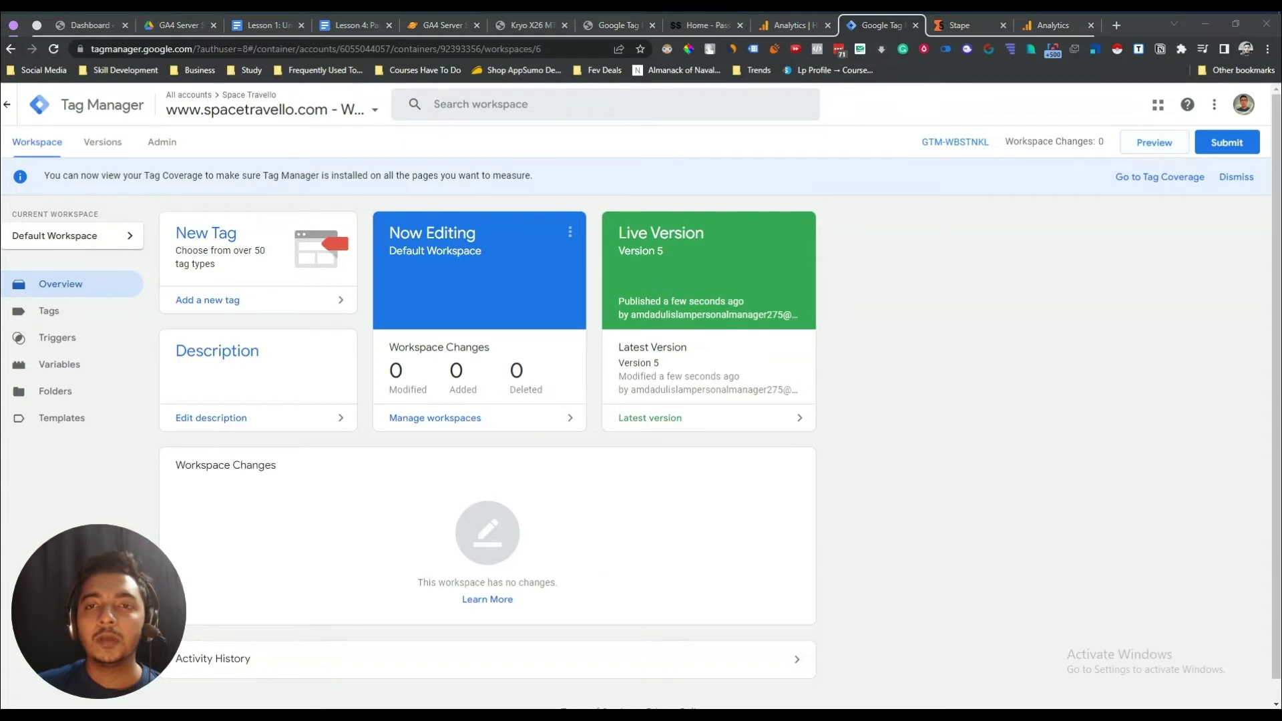
- Switch to Google Analytics, reload the GA4 property's home page, and examine the users-per-minute chart and the data collection notice
{"action": "left_click", "coordinate": [796, 27]}
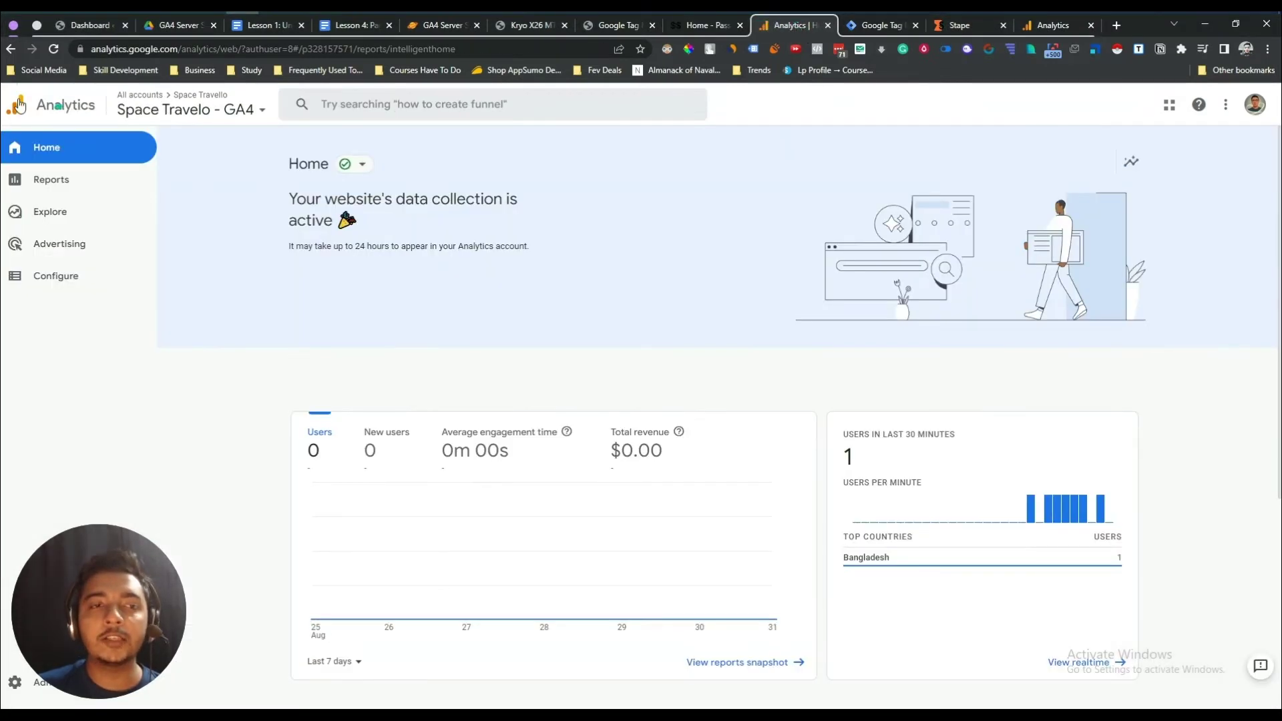
{"action": "left_click", "coordinate": [53, 49]}
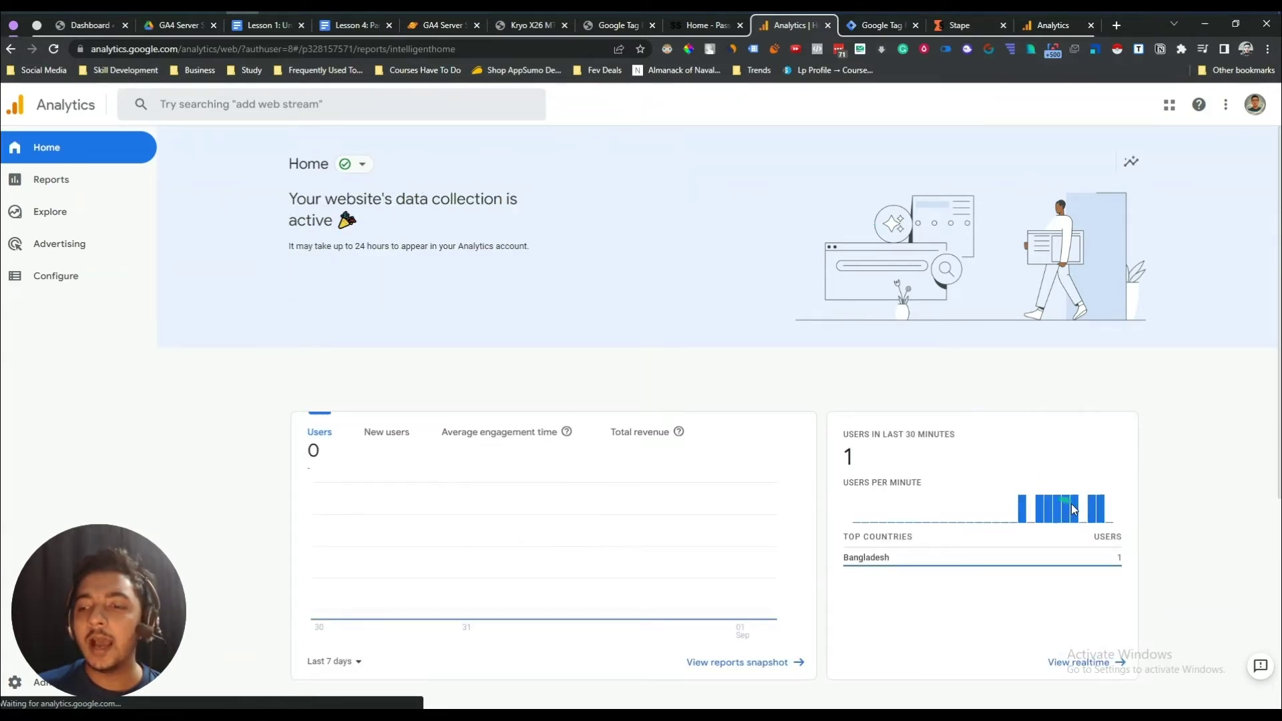
{"action": "mouse_move", "coordinate": [1050, 514]}
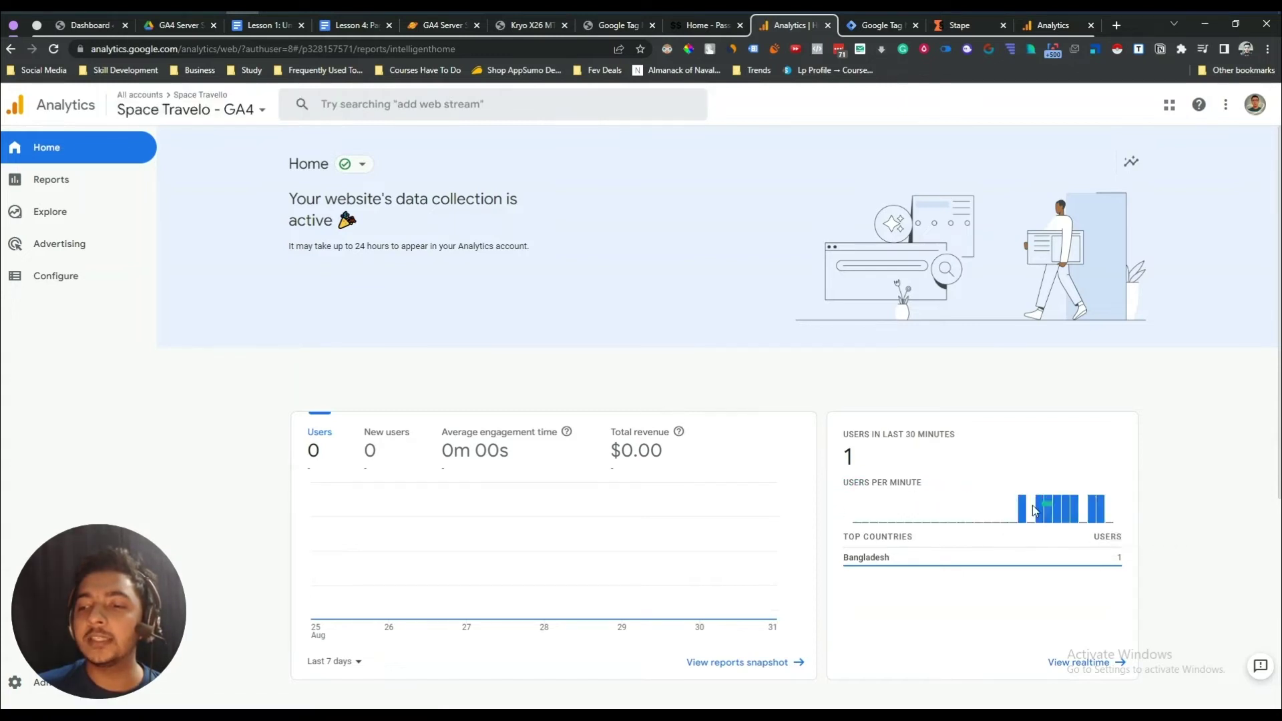
{"action": "mouse_move", "coordinate": [1090, 510]}
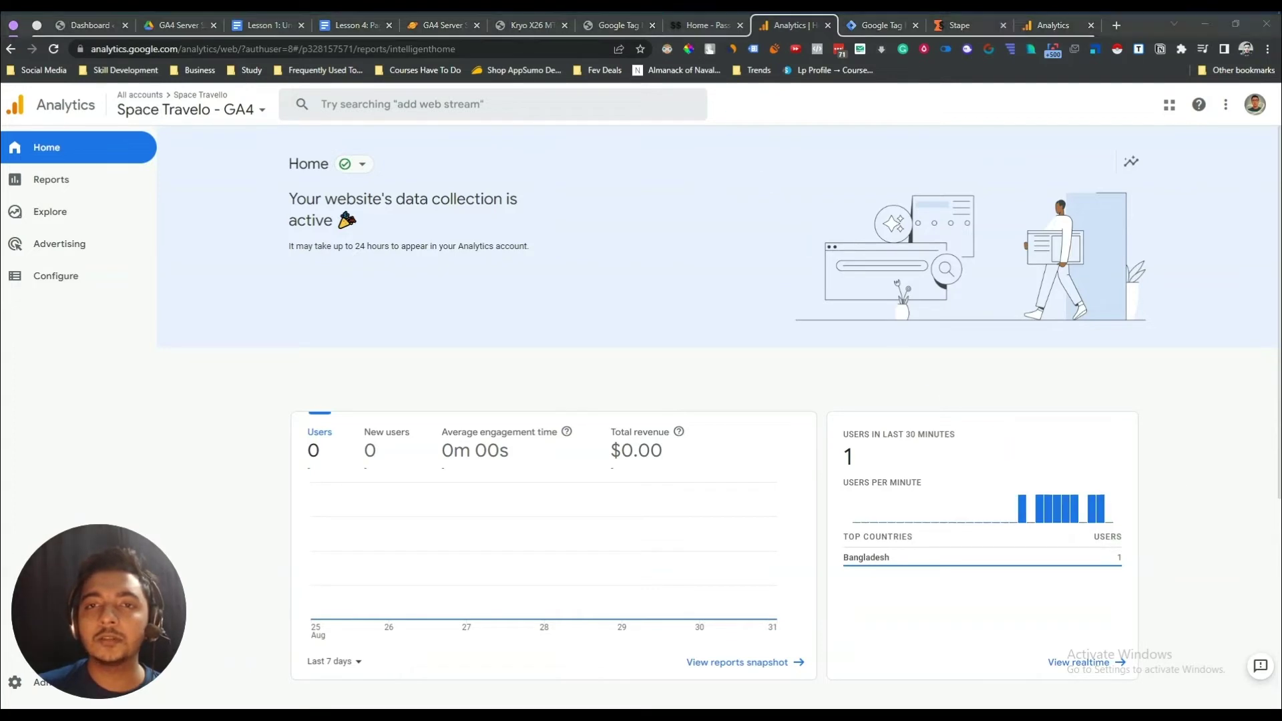
{"action": "mouse_move", "coordinate": [940, 503]}
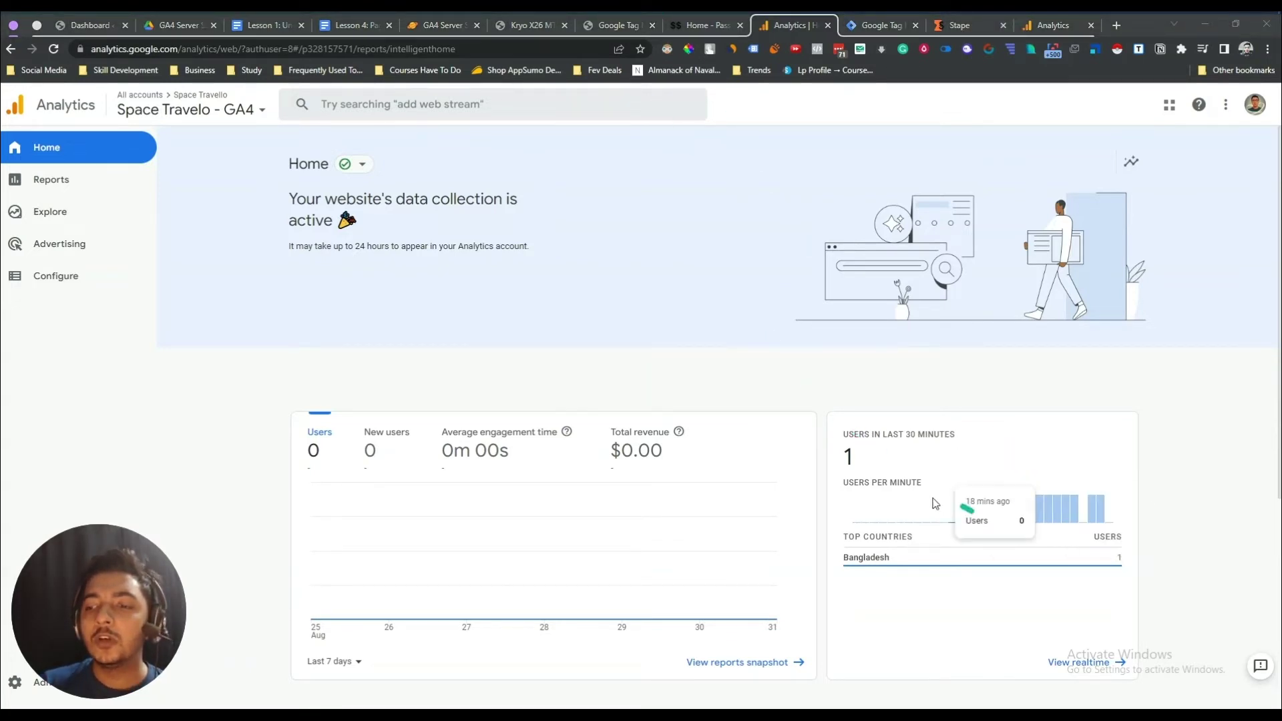
{"action": "scroll", "coordinate": [456, 394], "scroll_direction": "down", "scroll_amount": 5}
{"action": "scroll", "coordinate": [472, 472], "scroll_direction": "up", "scroll_amount": 5}
{"action": "left_click_drag", "start_coordinate": [289, 247], "coordinate": [578, 250]}
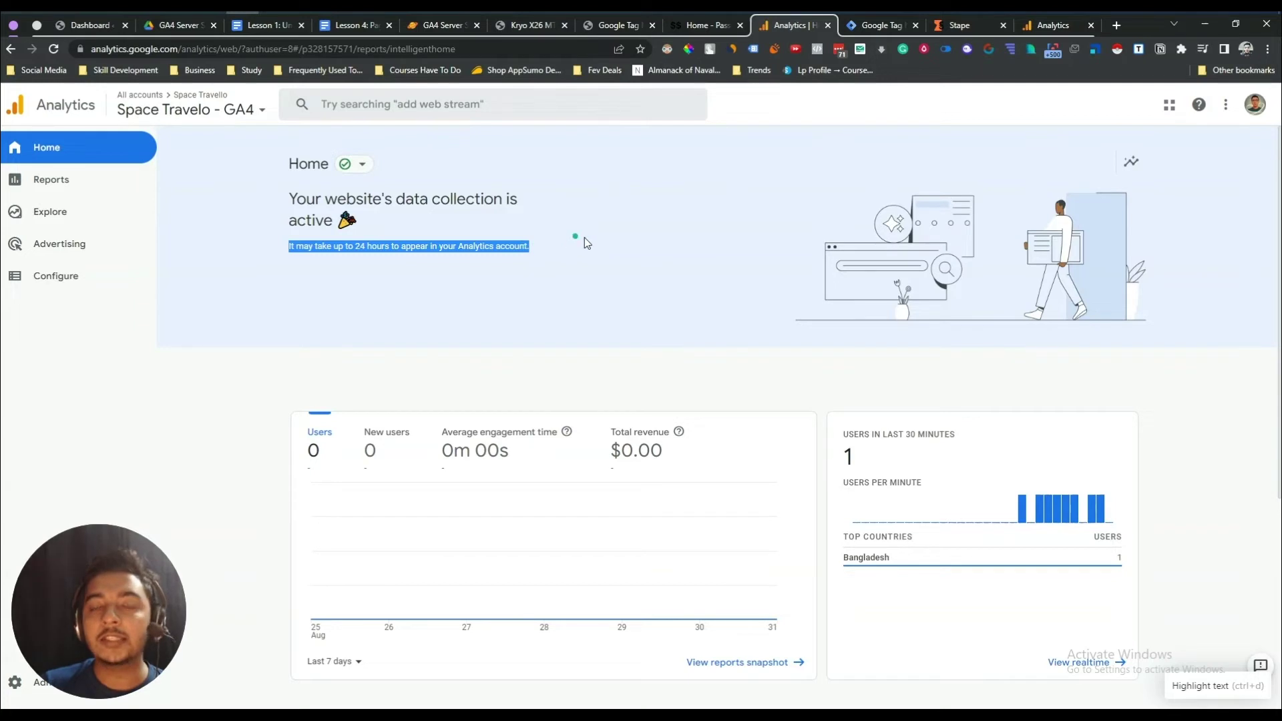
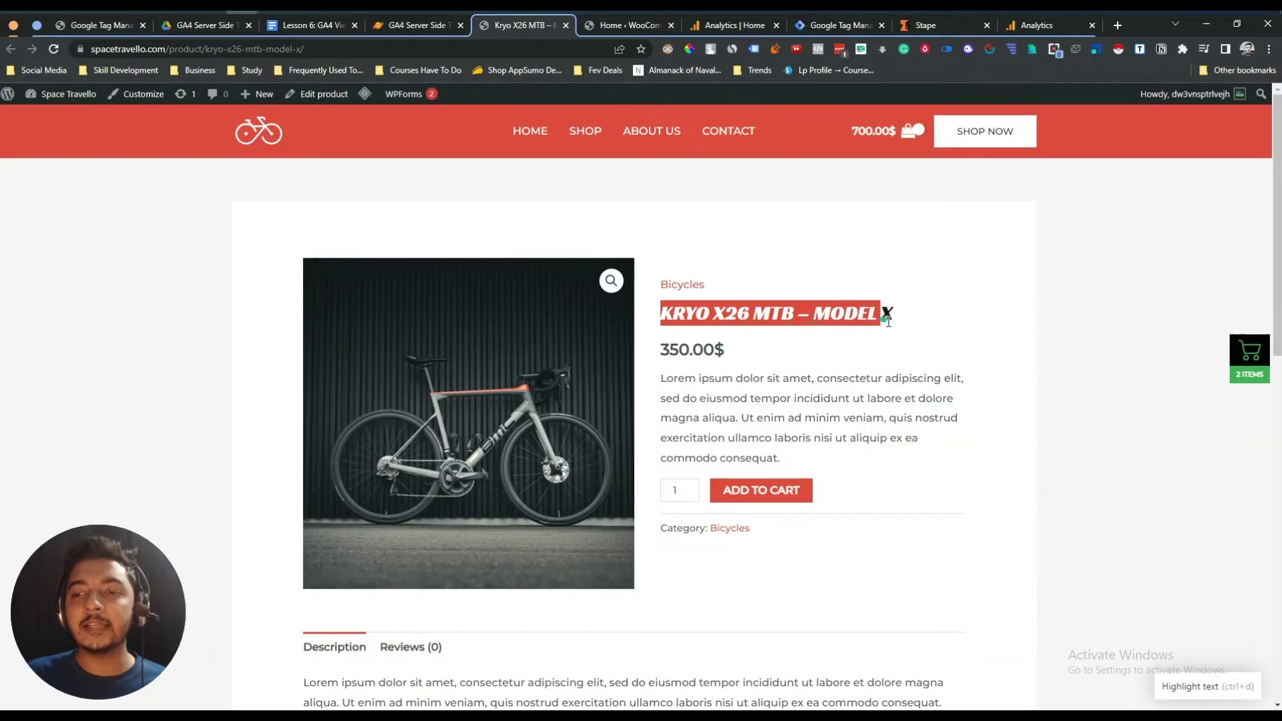
- Highlight the Model X product title, and open the KRYO X26 MTB – Model K page from the related products
{"action": "left_click", "coordinate": [680, 314]}
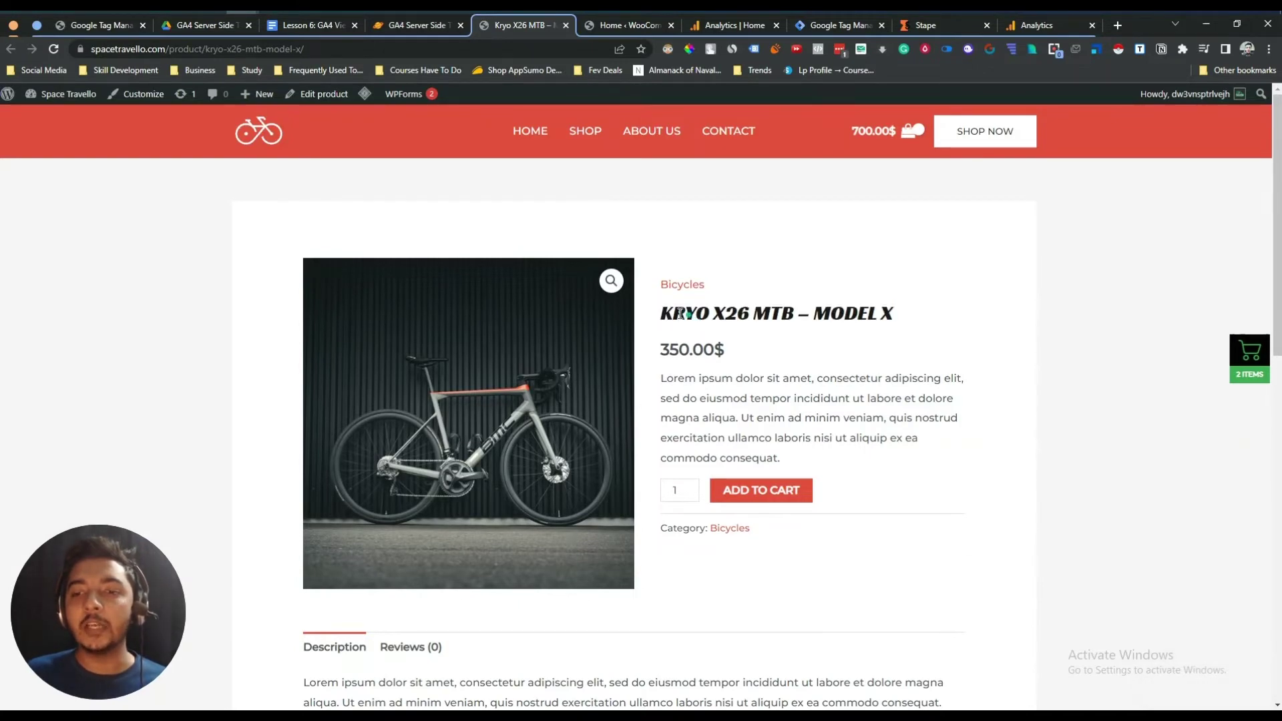
{"action": "left_click_drag", "start_coordinate": [666, 312], "coordinate": [939, 316]}
{"action": "scroll", "coordinate": [786, 336], "scroll_direction": "down", "scroll_amount": 8}
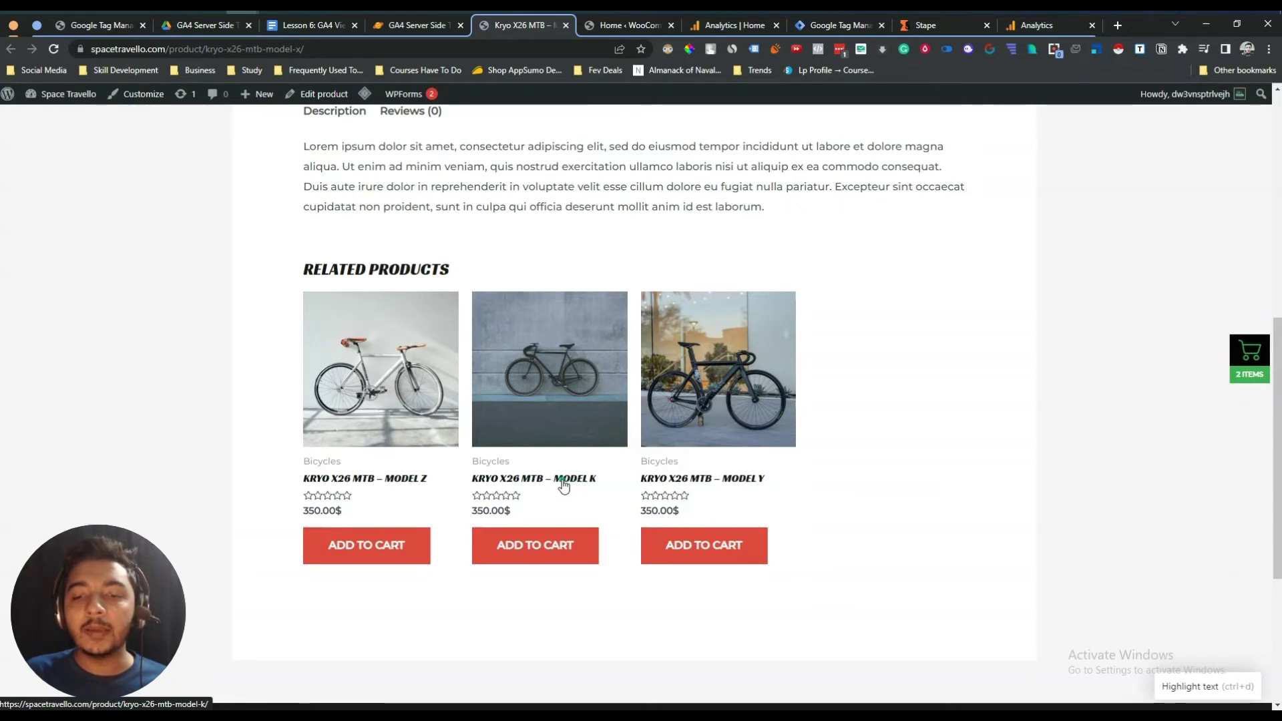
{"action": "left_click", "coordinate": [541, 479]}
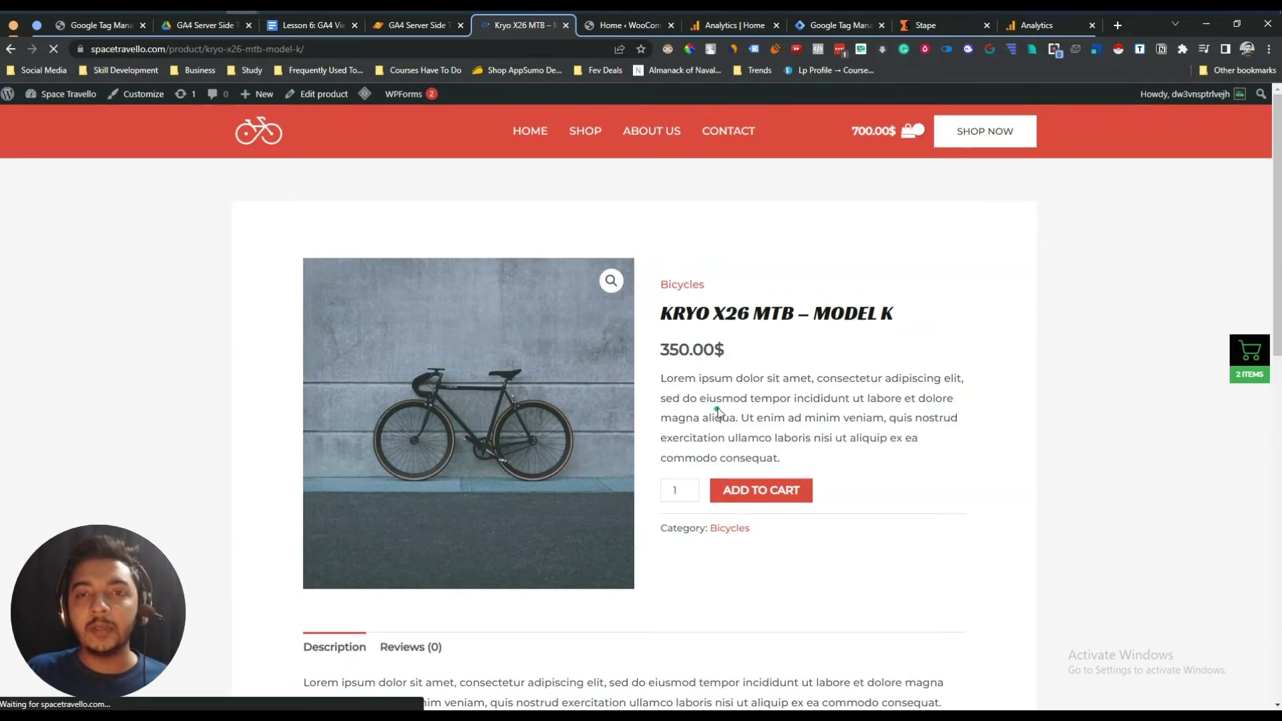
- Switch to the Notion checklist and review the task for setting up the GA4 View Item event in the web container
{"action": "left_click", "coordinate": [414, 30]}
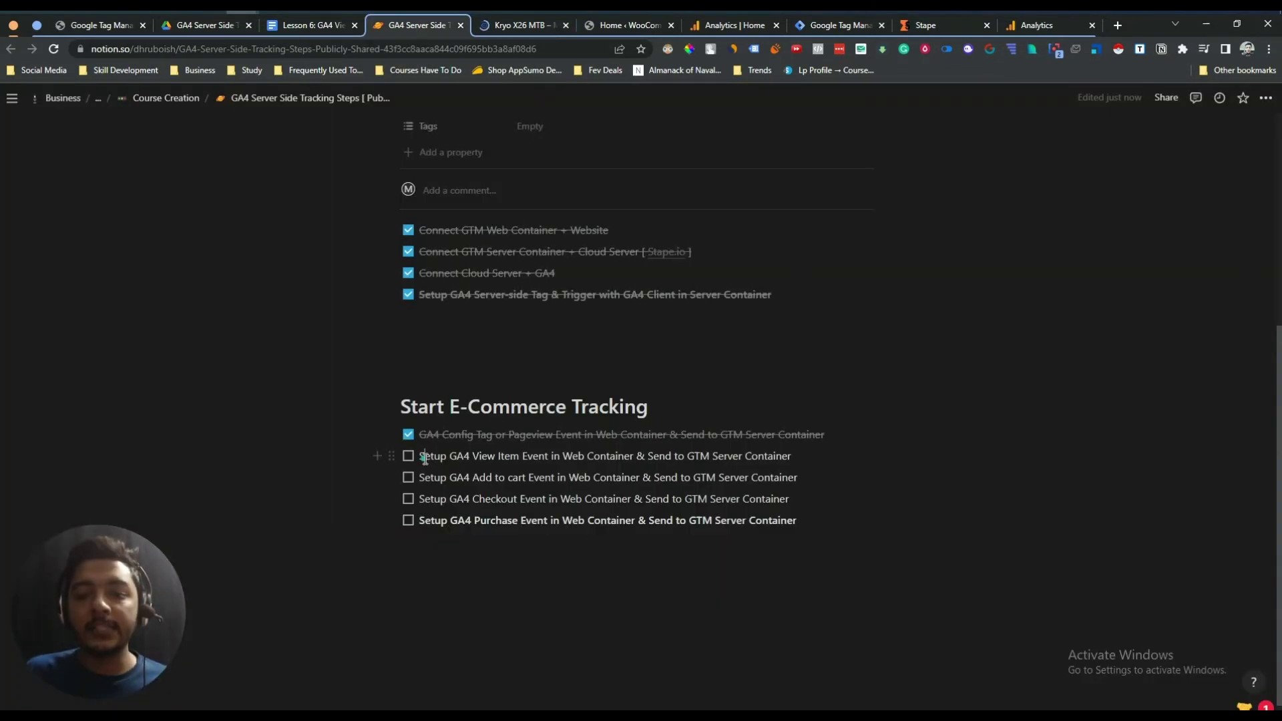
{"action": "left_click_drag", "start_coordinate": [435, 460], "coordinate": [788, 459]}
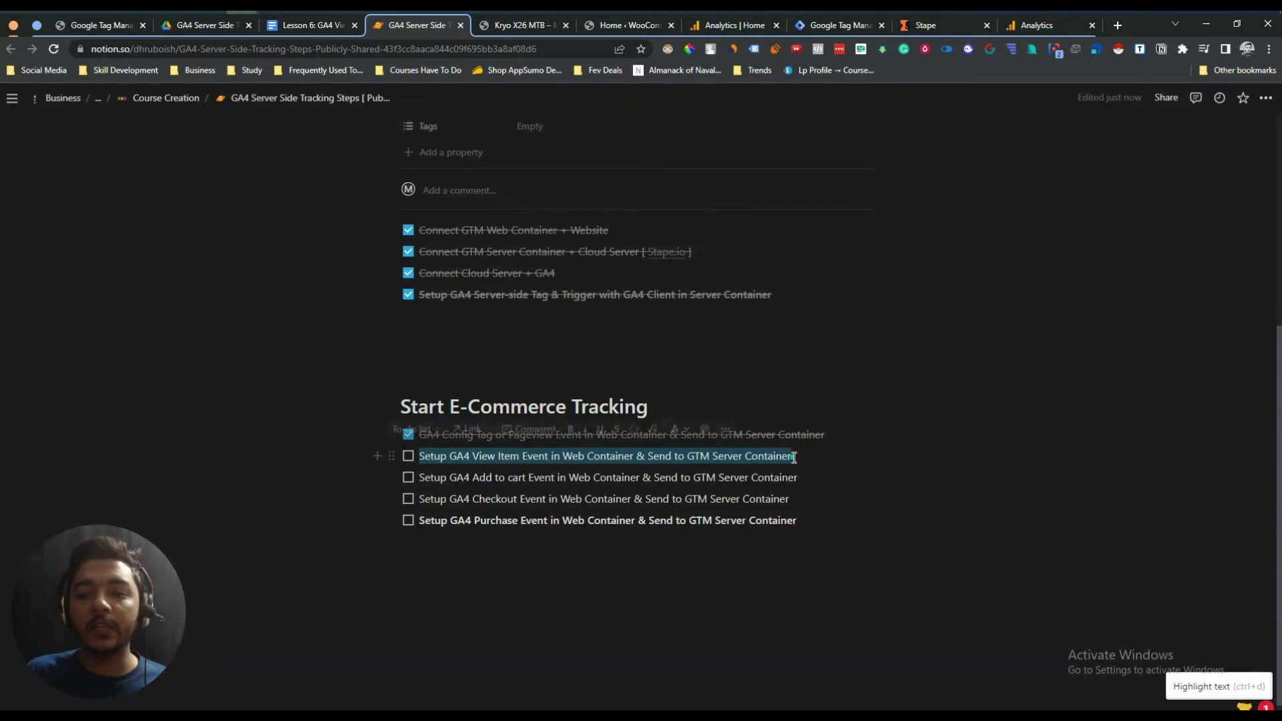
{"action": "left_click", "coordinate": [545, 459]}
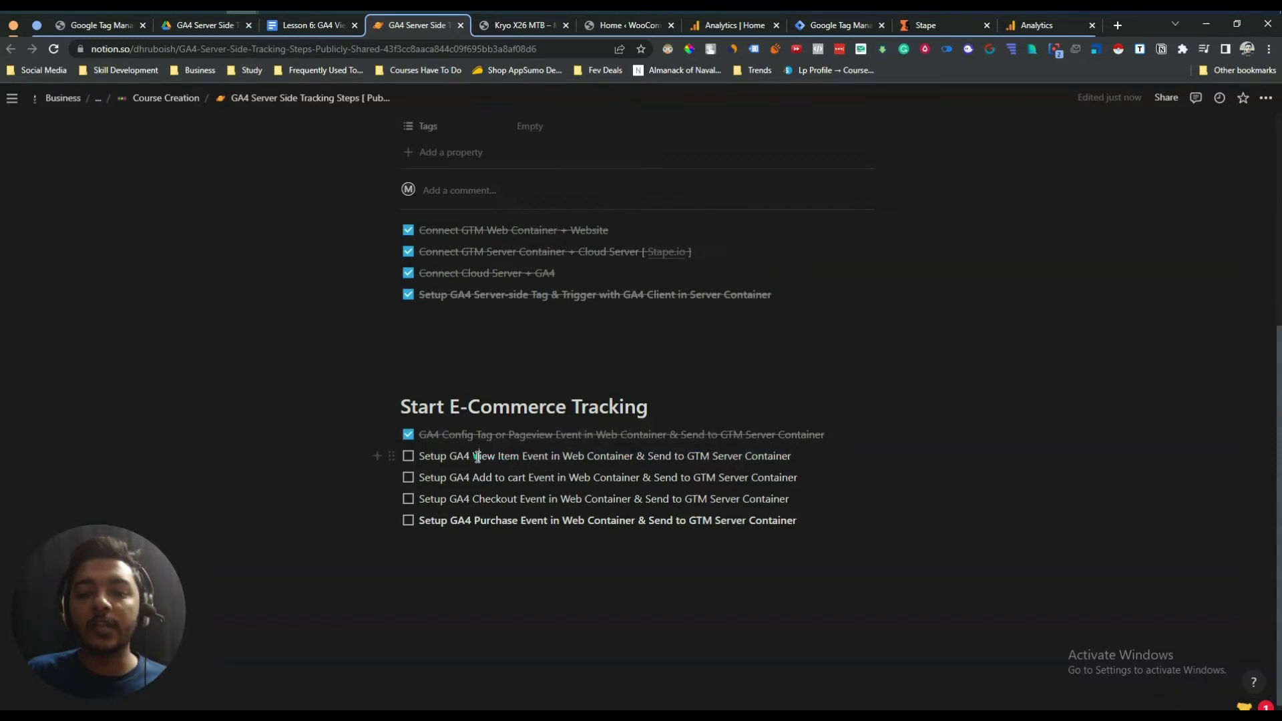
{"action": "left_click_drag", "start_coordinate": [477, 457], "coordinate": [542, 458]}
{"action": "left_click", "coordinate": [545, 458]}
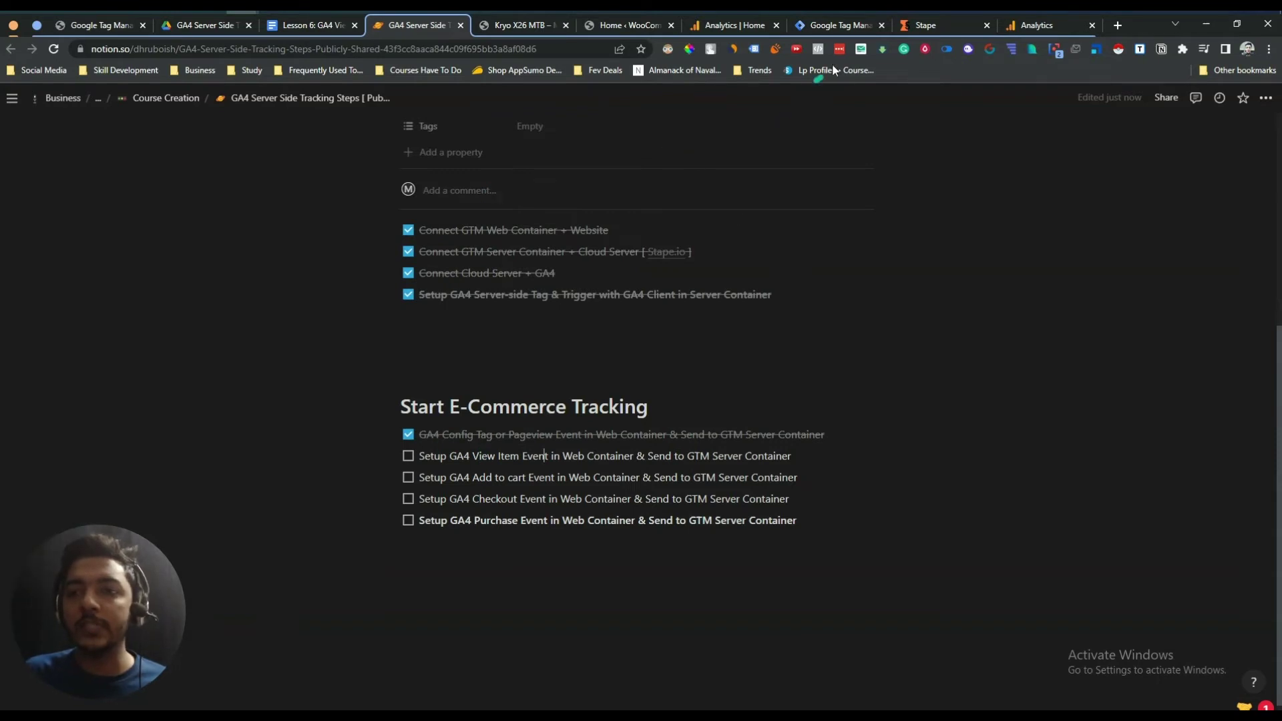
{"action": "left_click", "coordinate": [834, 27]}
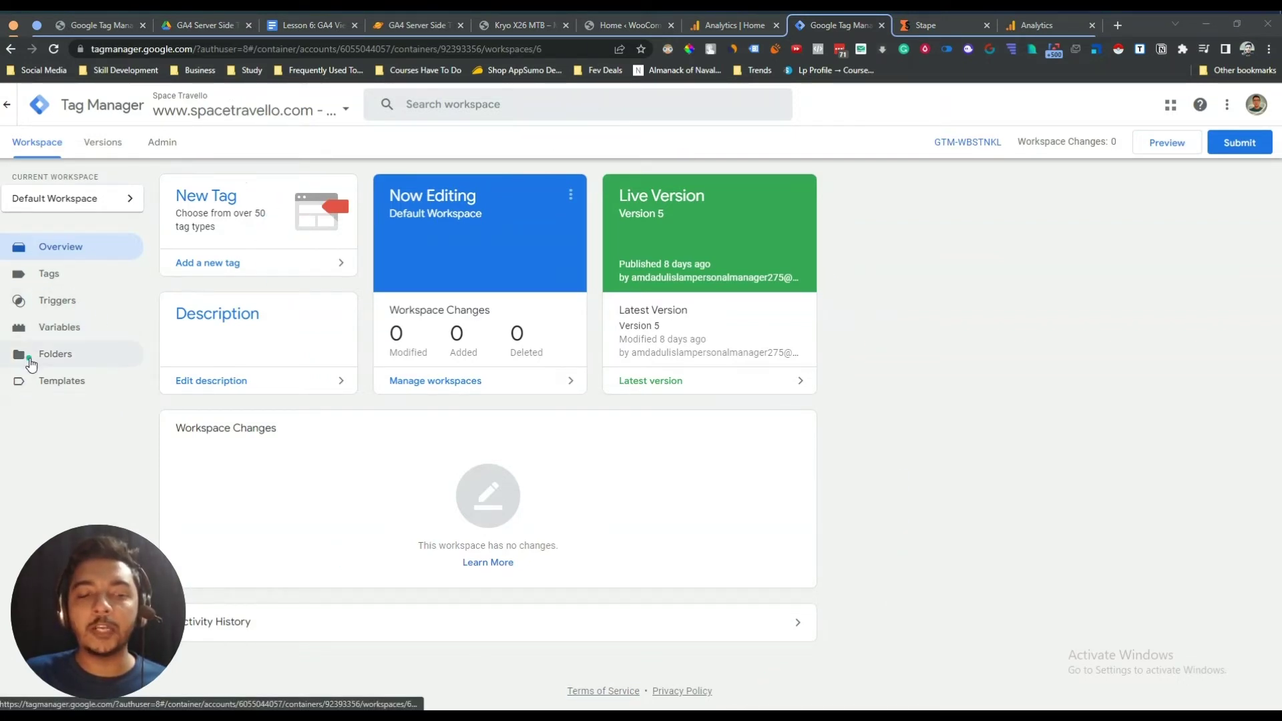
{"action": "left_click", "coordinate": [58, 306]}
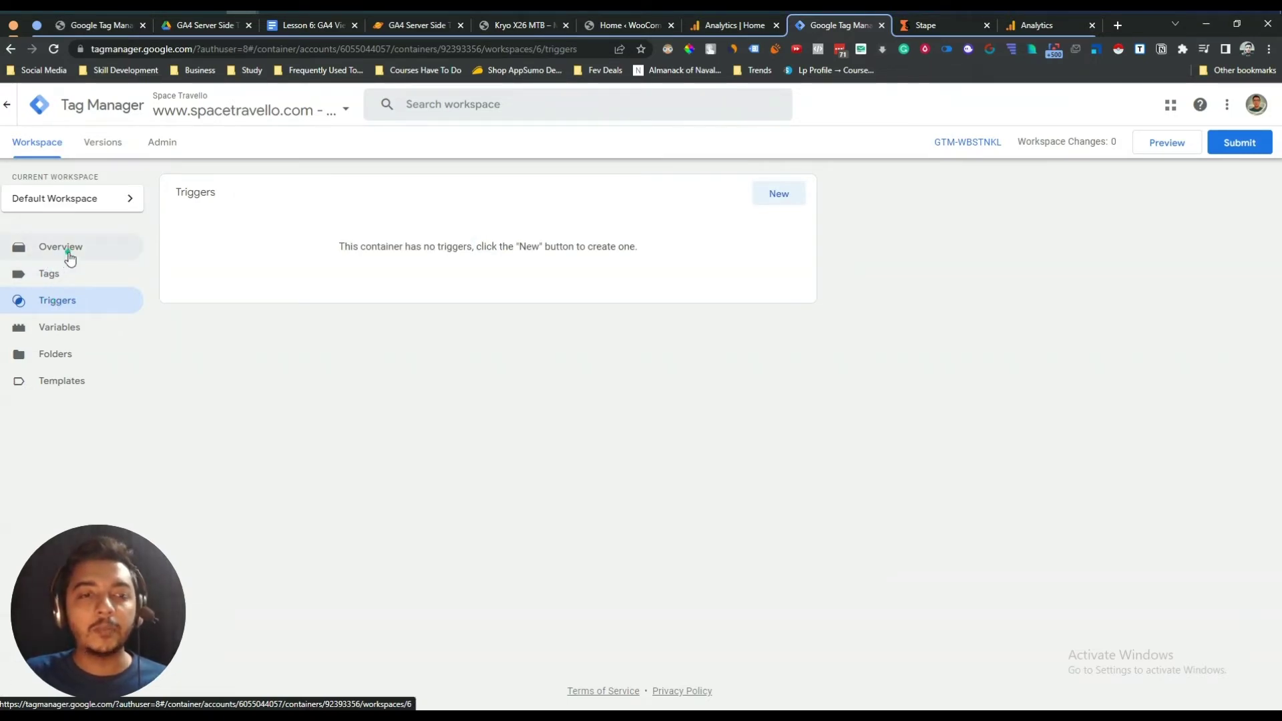
{"action": "left_click", "coordinate": [1159, 152]}
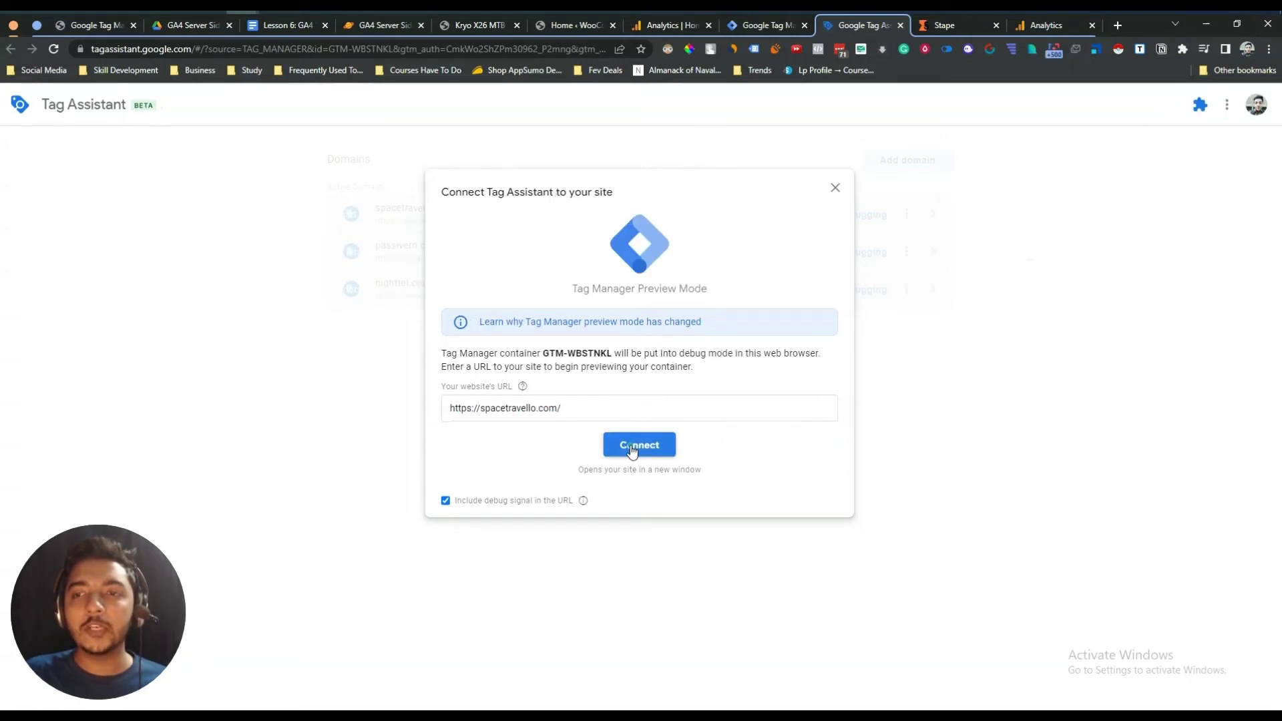
{"action": "left_click", "coordinate": [631, 448]}
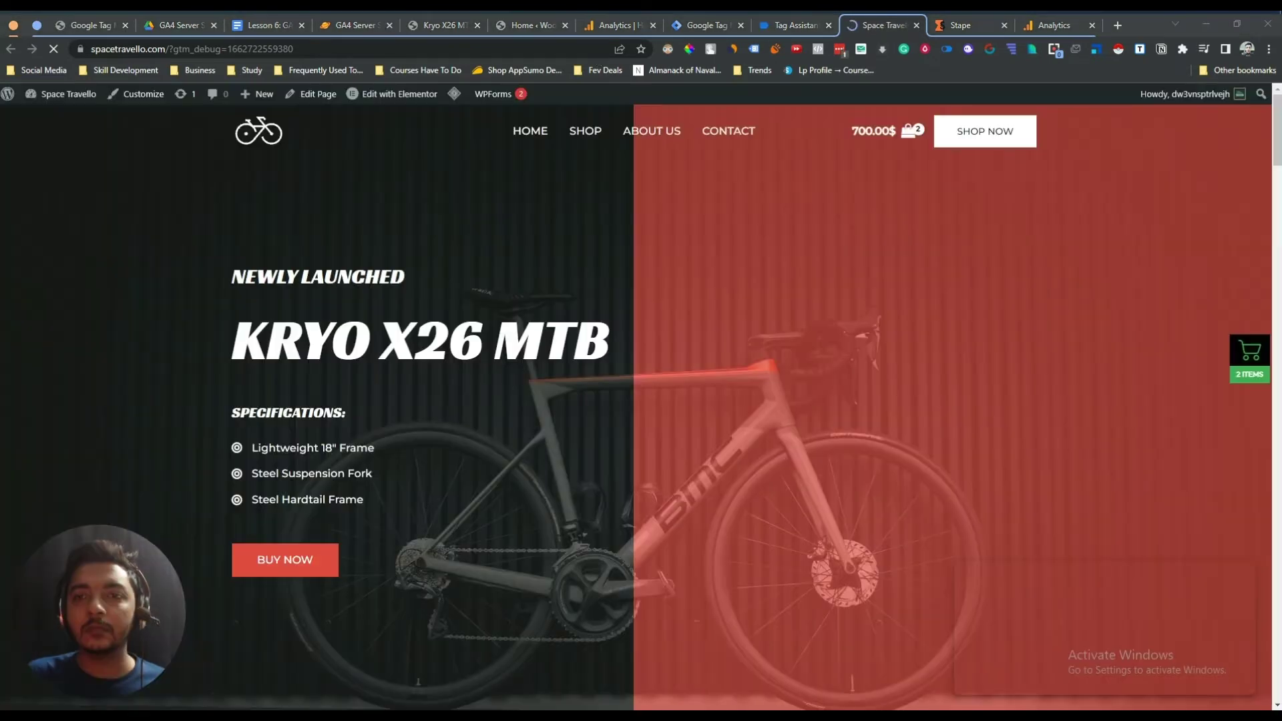
{"action": "left_click", "coordinate": [800, 25]}
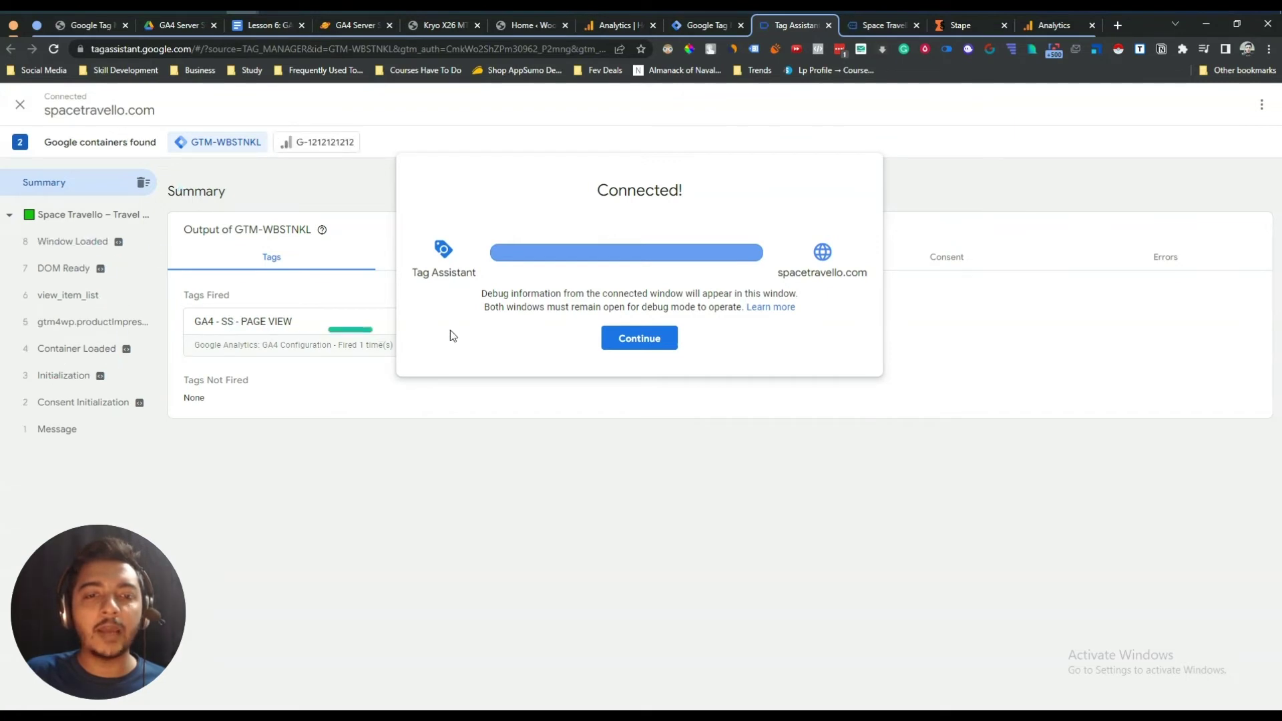
{"action": "left_click", "coordinate": [706, 527]}
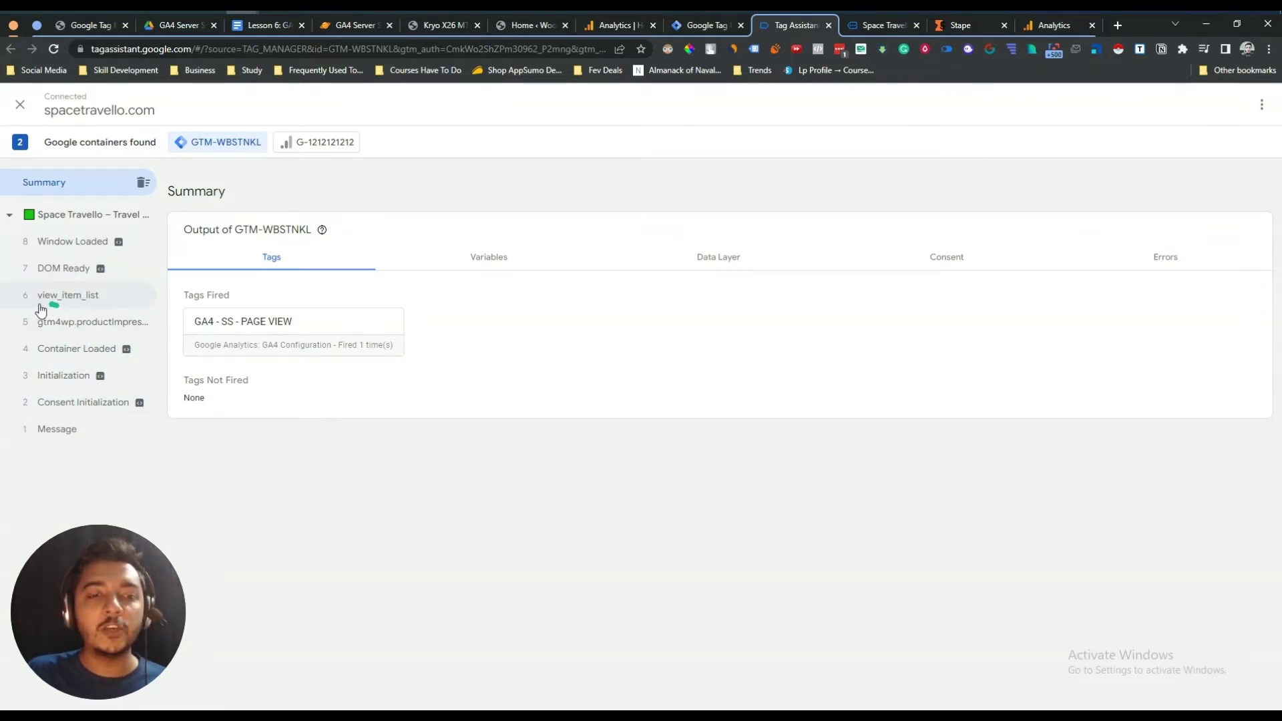
- Open the KRYO X26 MTB – Model X product page on the previewed site and return to Tag Assistant's event list
{"action": "left_click", "coordinate": [862, 29]}
{"action": "scroll", "coordinate": [812, 308], "scroll_direction": "down", "scroll_amount": 4}
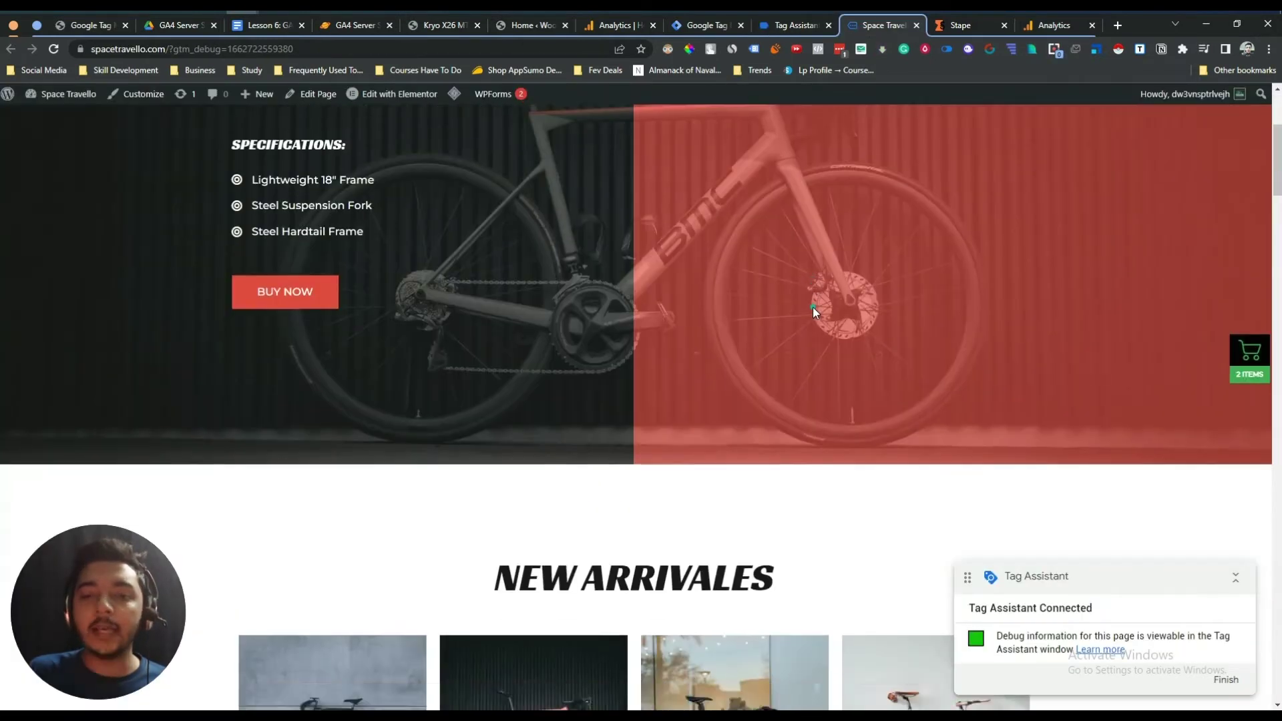
{"action": "scroll", "coordinate": [812, 307], "scroll_direction": "down", "scroll_amount": 7}
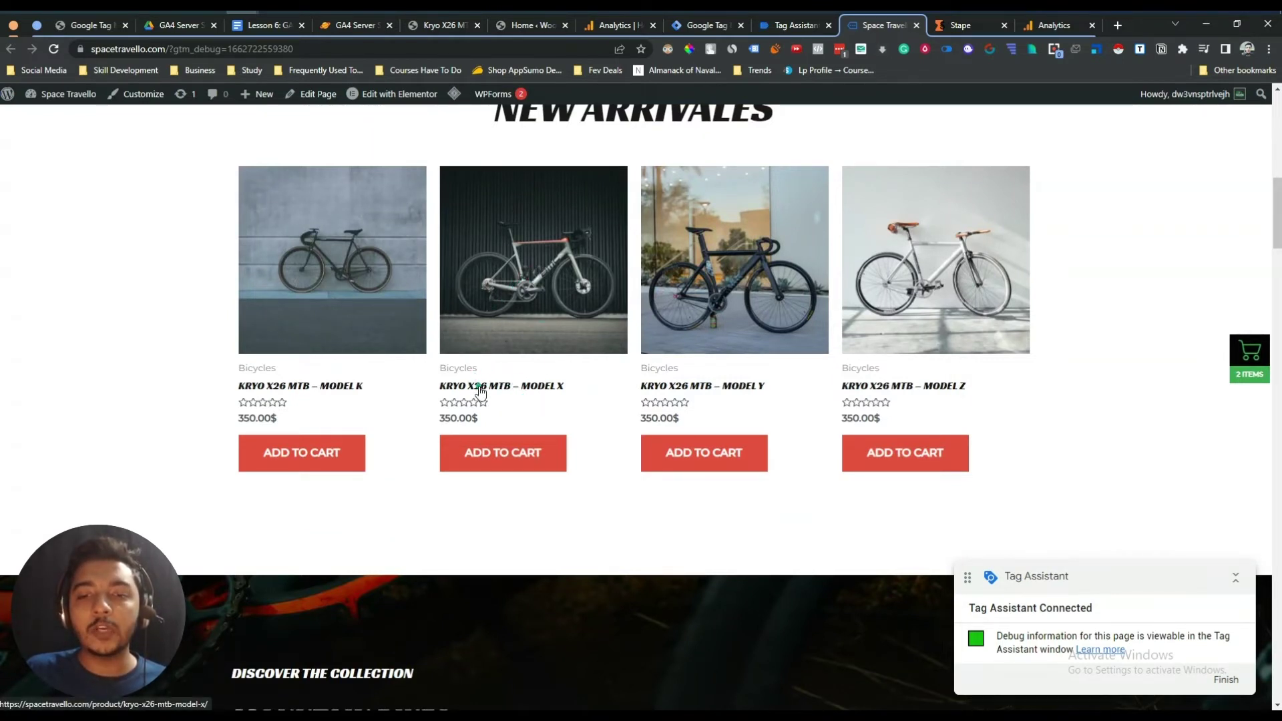
{"action": "left_click", "coordinate": [481, 388]}
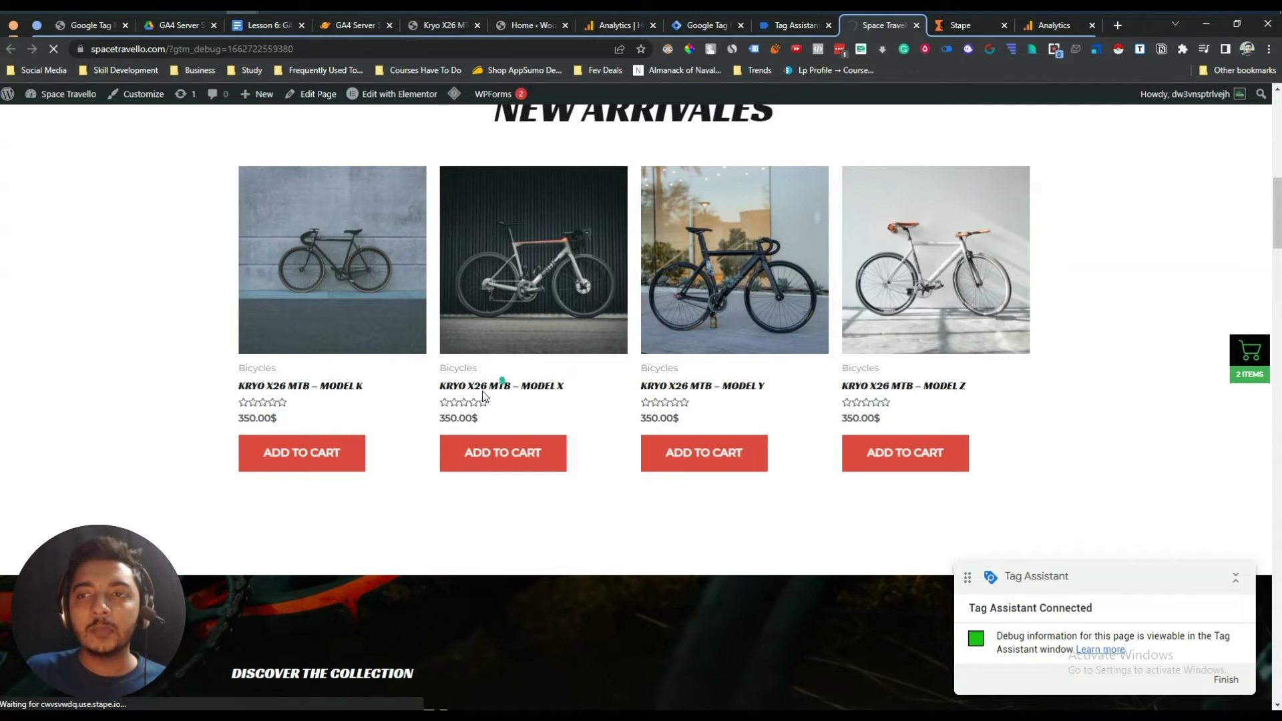
{"action": "left_click", "coordinate": [782, 30]}
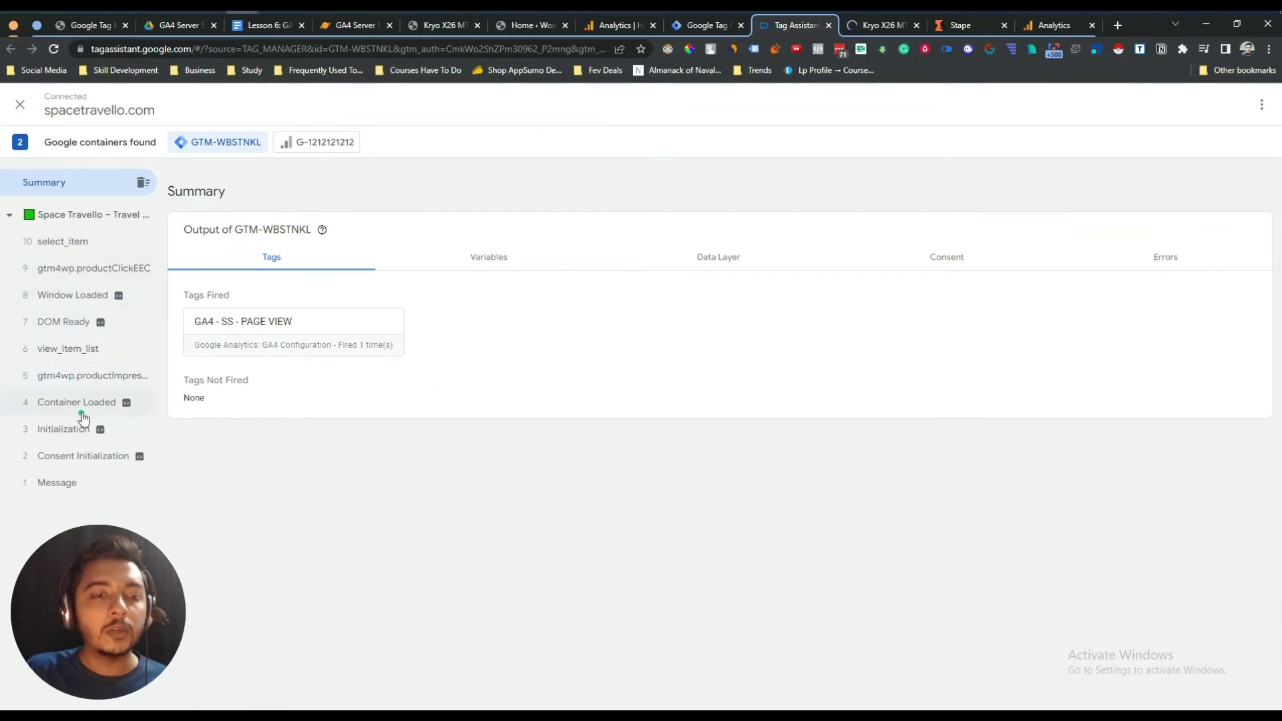
- Check the loading Model X product page and Tag Assistant's event list and connection status for the view_item event
{"action": "left_click", "coordinate": [875, 27]}
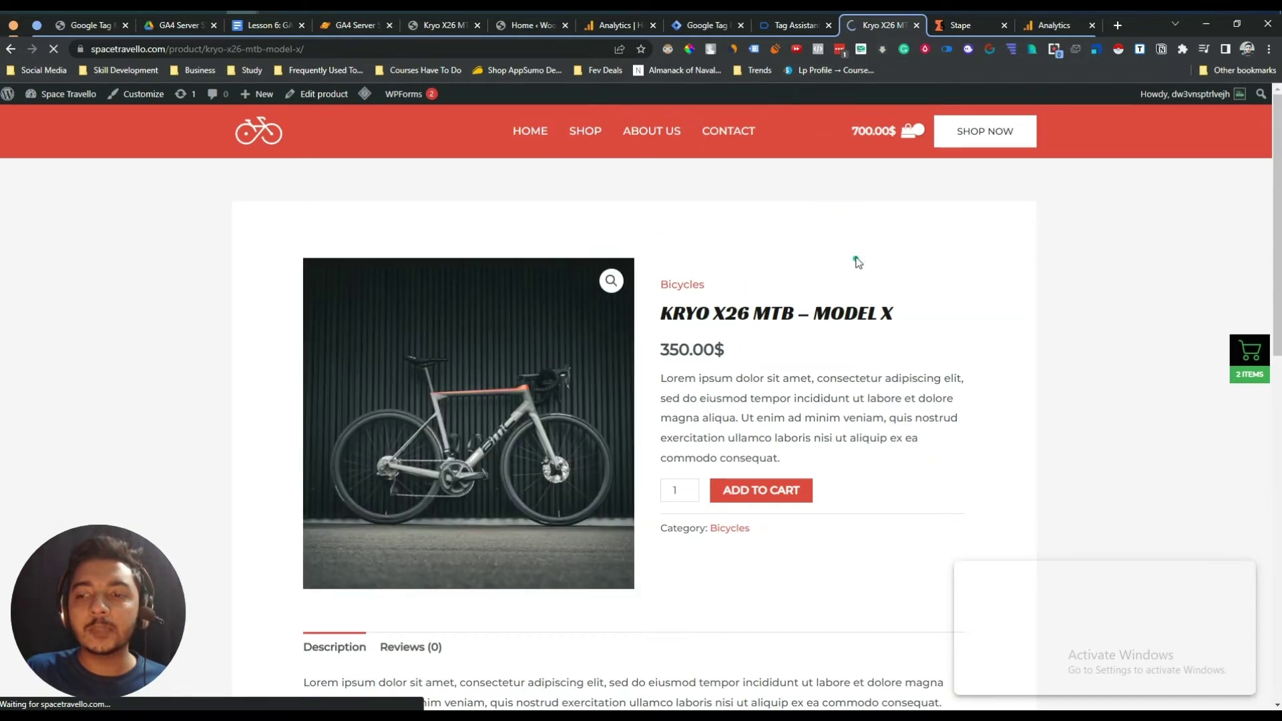
{"action": "left_click", "coordinate": [785, 25]}
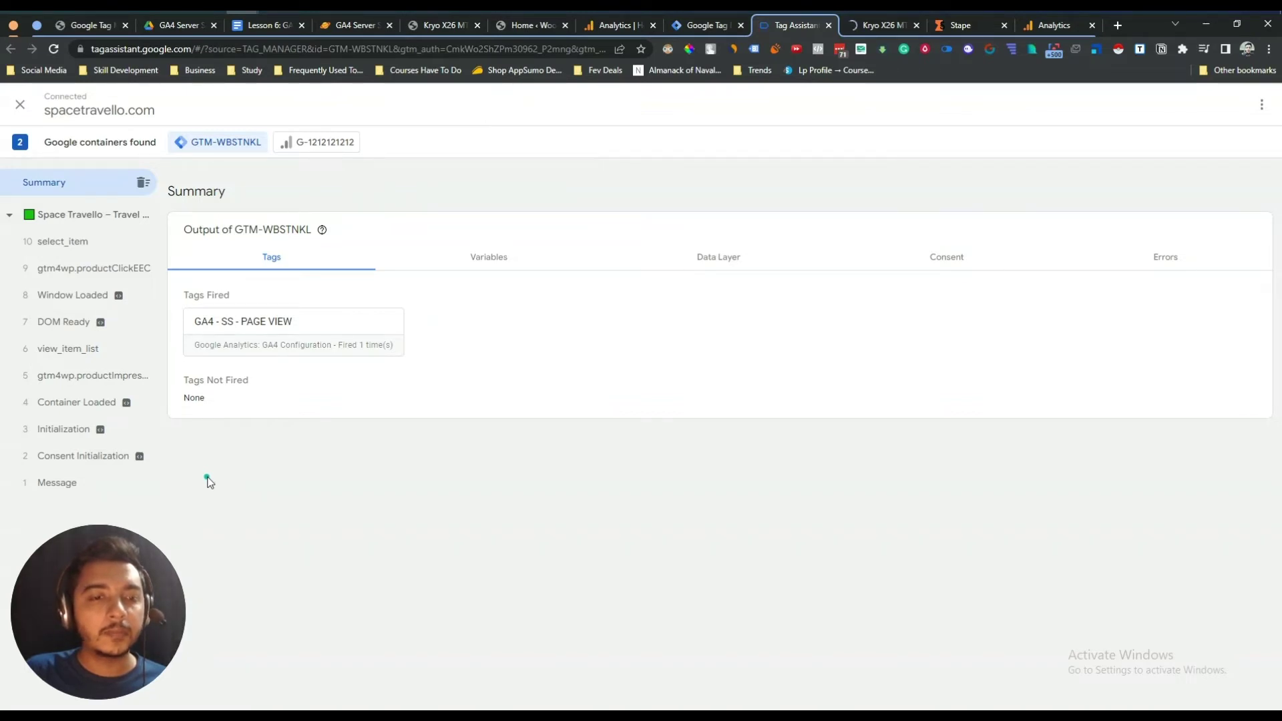
{"action": "left_click", "coordinate": [885, 24]}
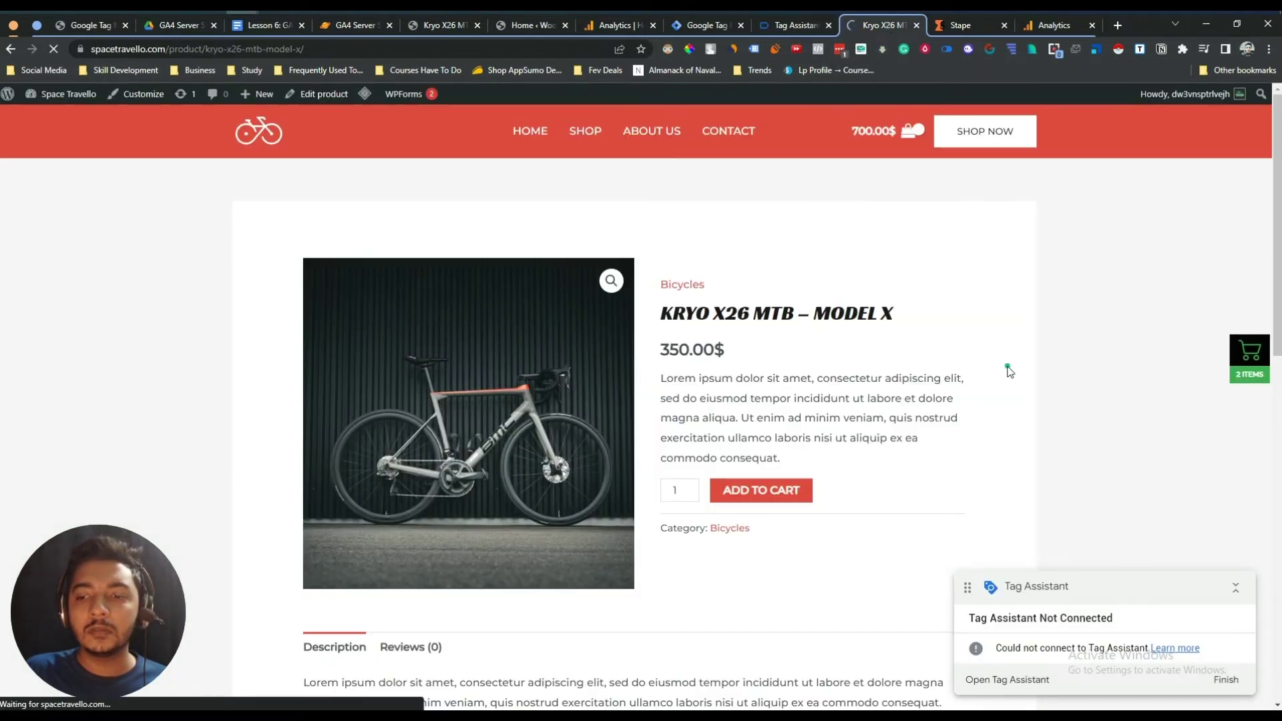
{"action": "scroll", "coordinate": [1009, 372], "scroll_direction": "down", "scroll_amount": 8}
{"action": "scroll", "coordinate": [1009, 371], "scroll_direction": "up", "scroll_amount": 6}
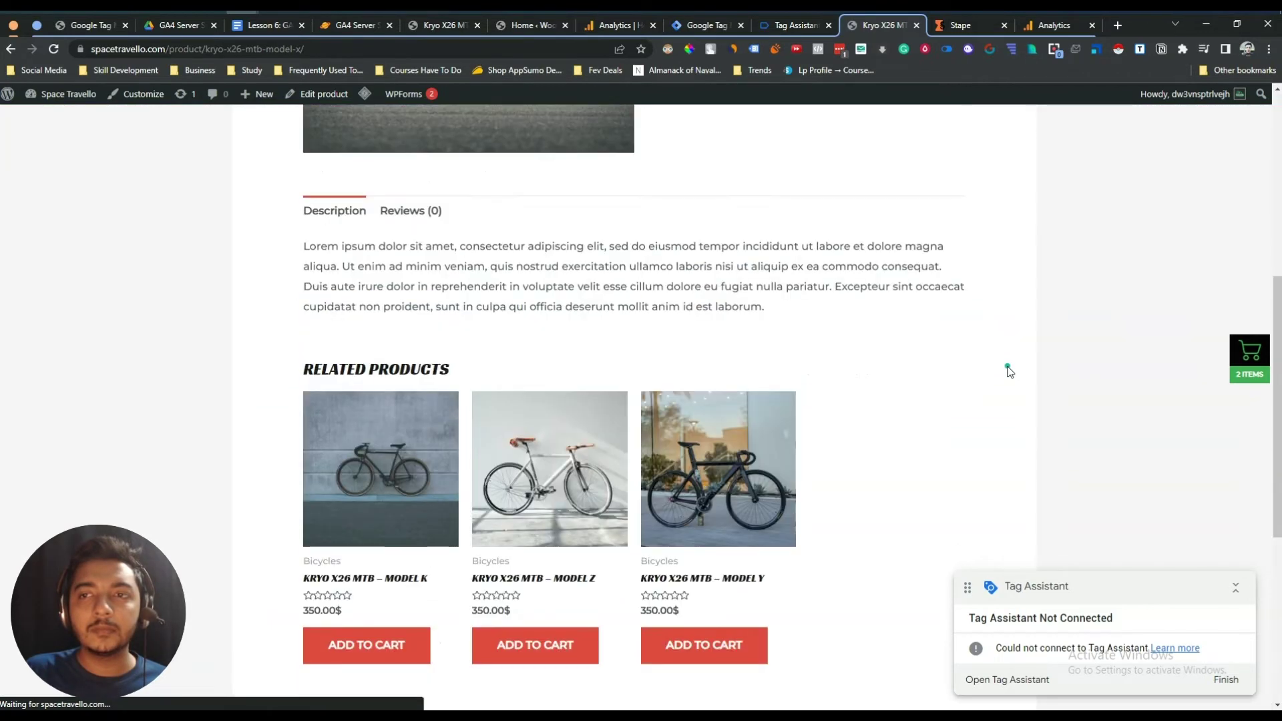
{"action": "left_click", "coordinate": [795, 26]}
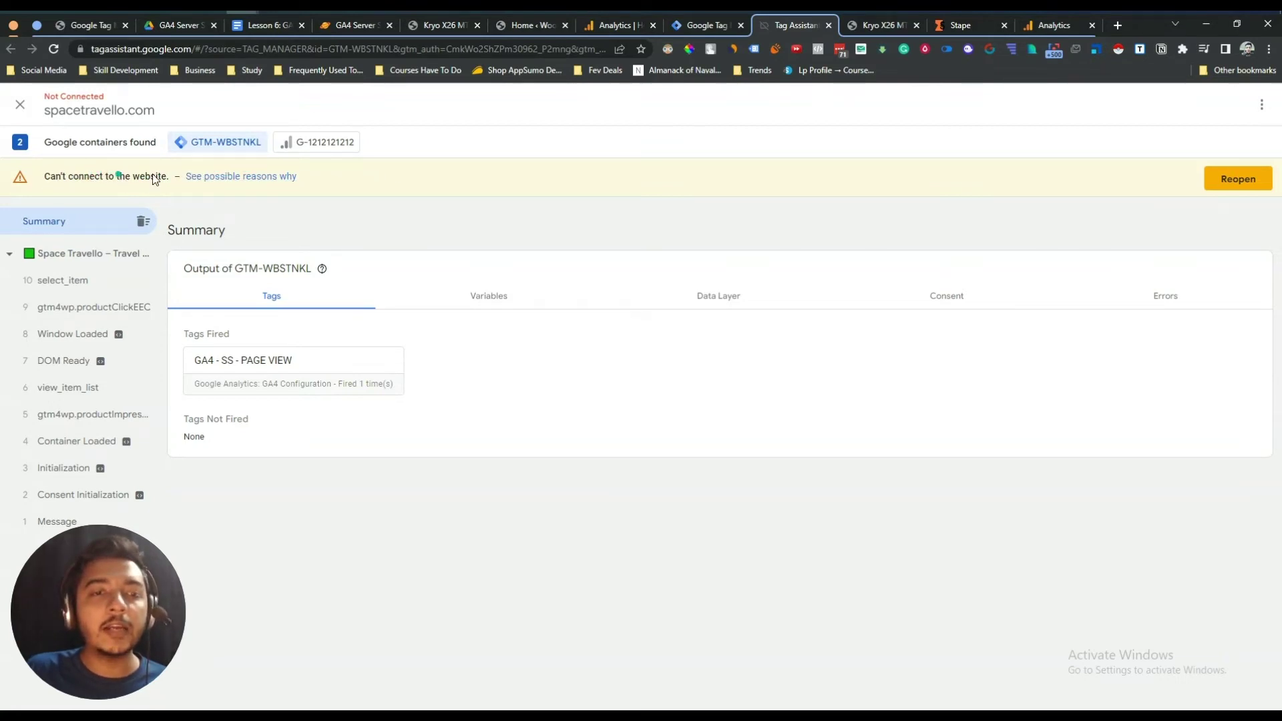
- Reopen the disconnected Tag Assistant preview of spacetravello.com and go to the reloaded home page
{"action": "left_click", "coordinate": [1239, 182]}
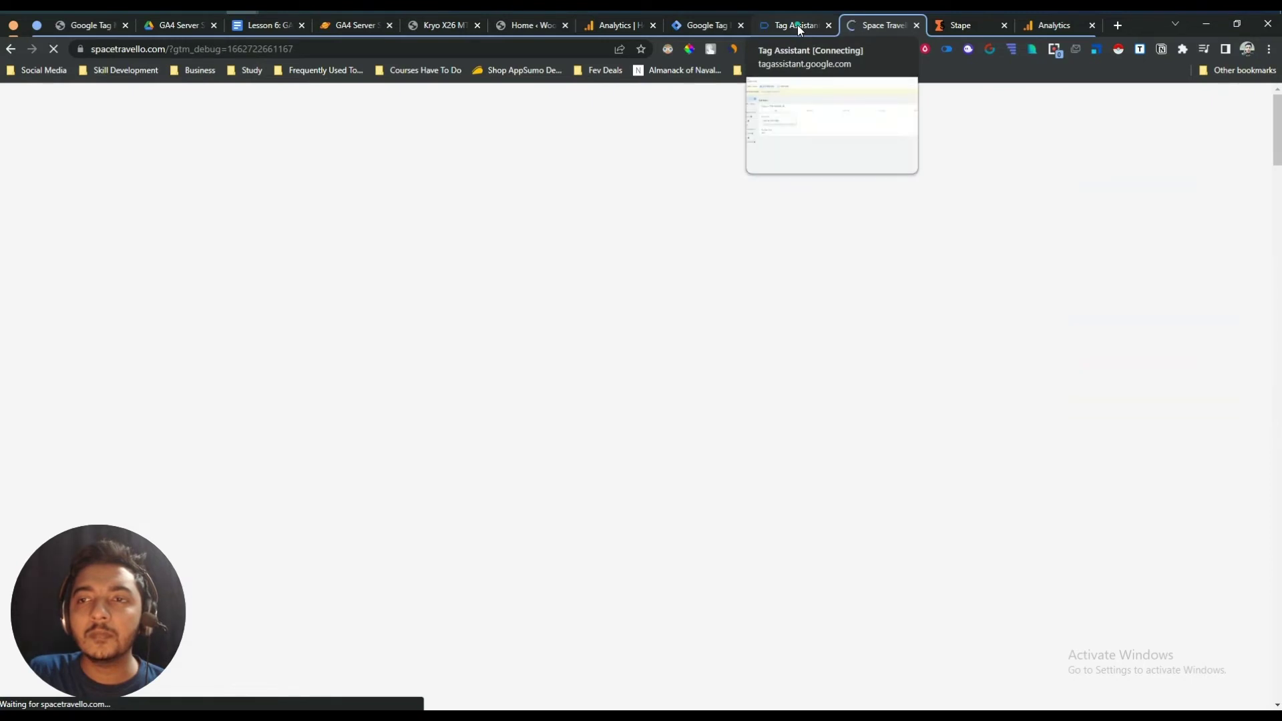
{"action": "left_click", "coordinate": [797, 25]}
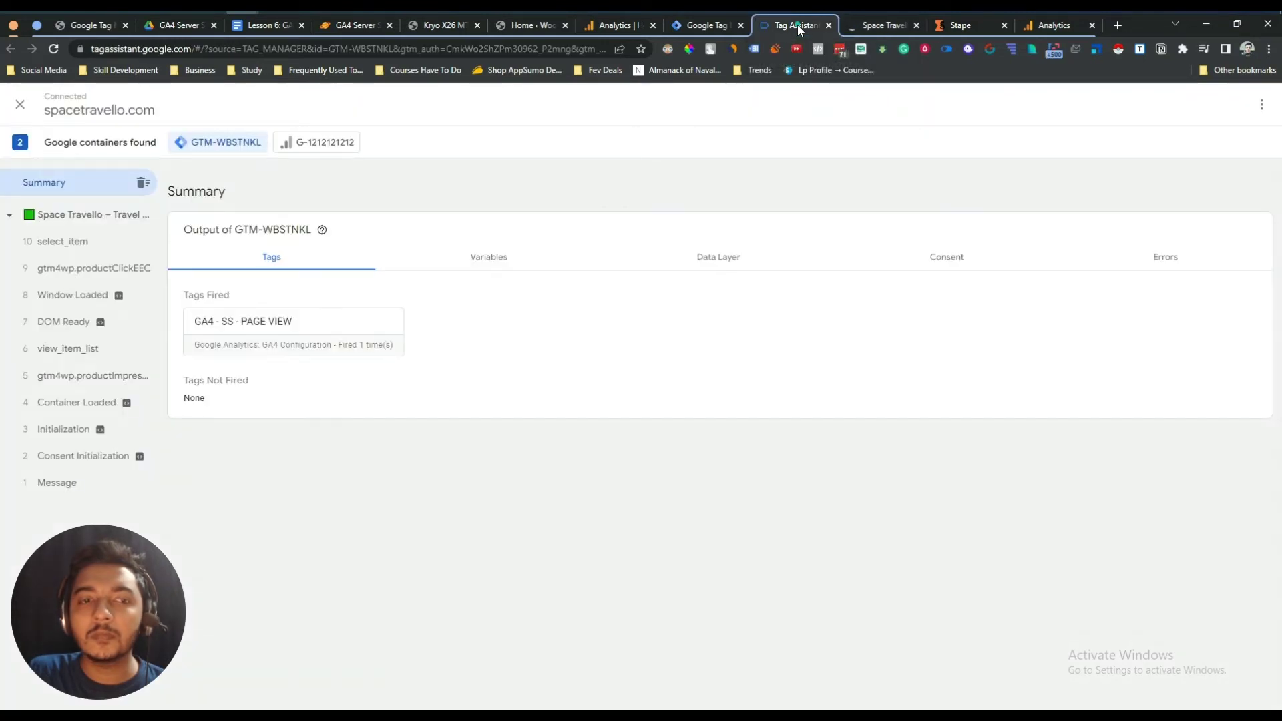
{"action": "left_click", "coordinate": [880, 30]}
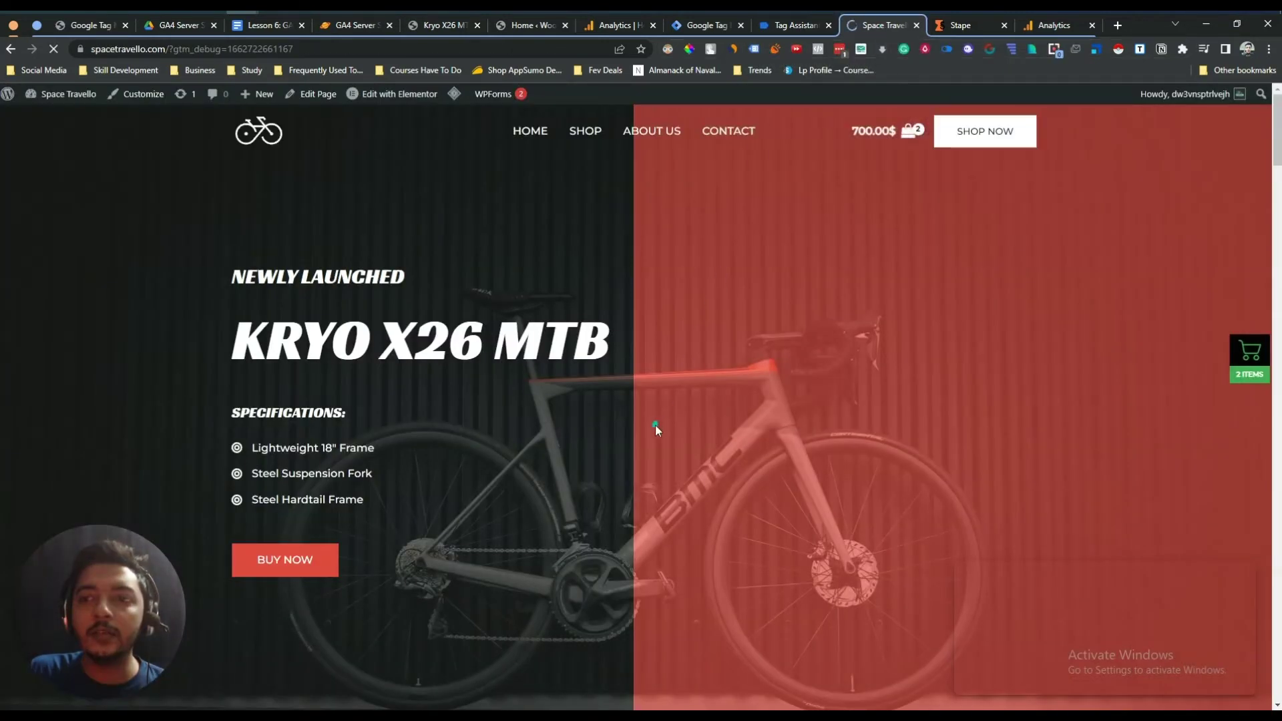
- Open the KRYO X26 MTB – Model Y product page from the home page's new arrivals section
{"action": "scroll", "coordinate": [719, 398], "scroll_direction": "down", "scroll_amount": 2}
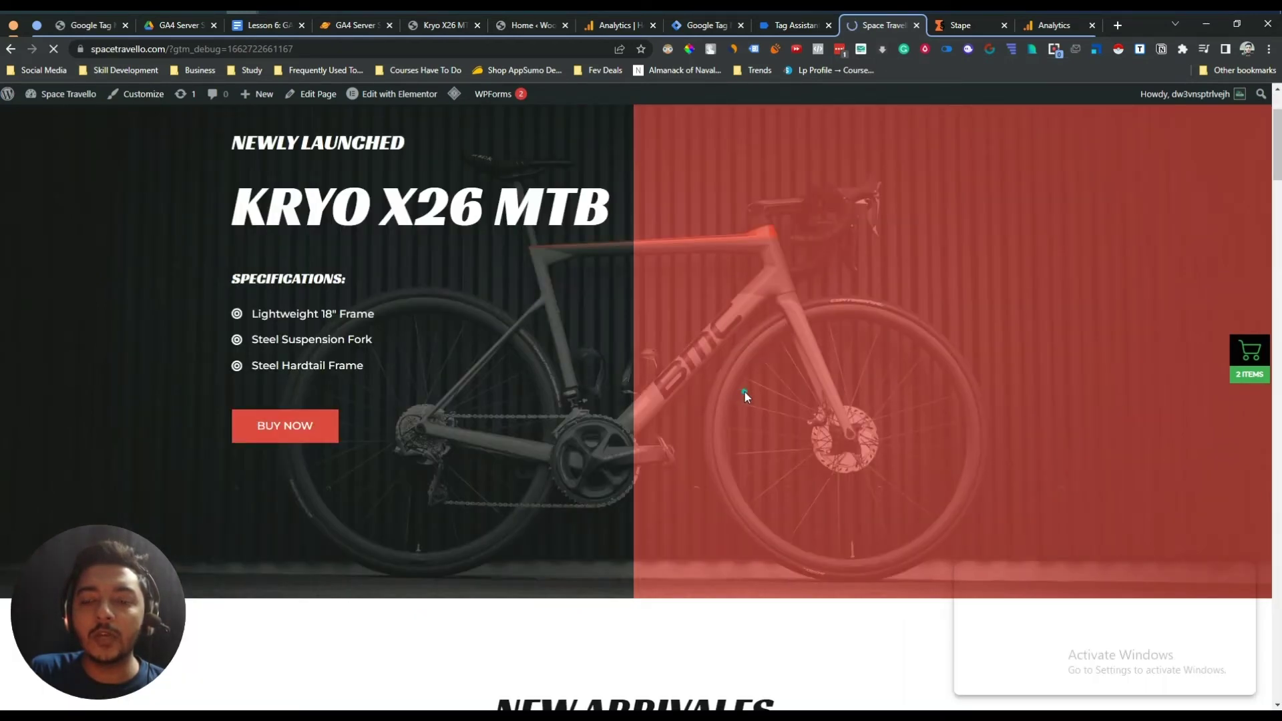
{"action": "scroll", "coordinate": [744, 392], "scroll_direction": "down", "scroll_amount": 10}
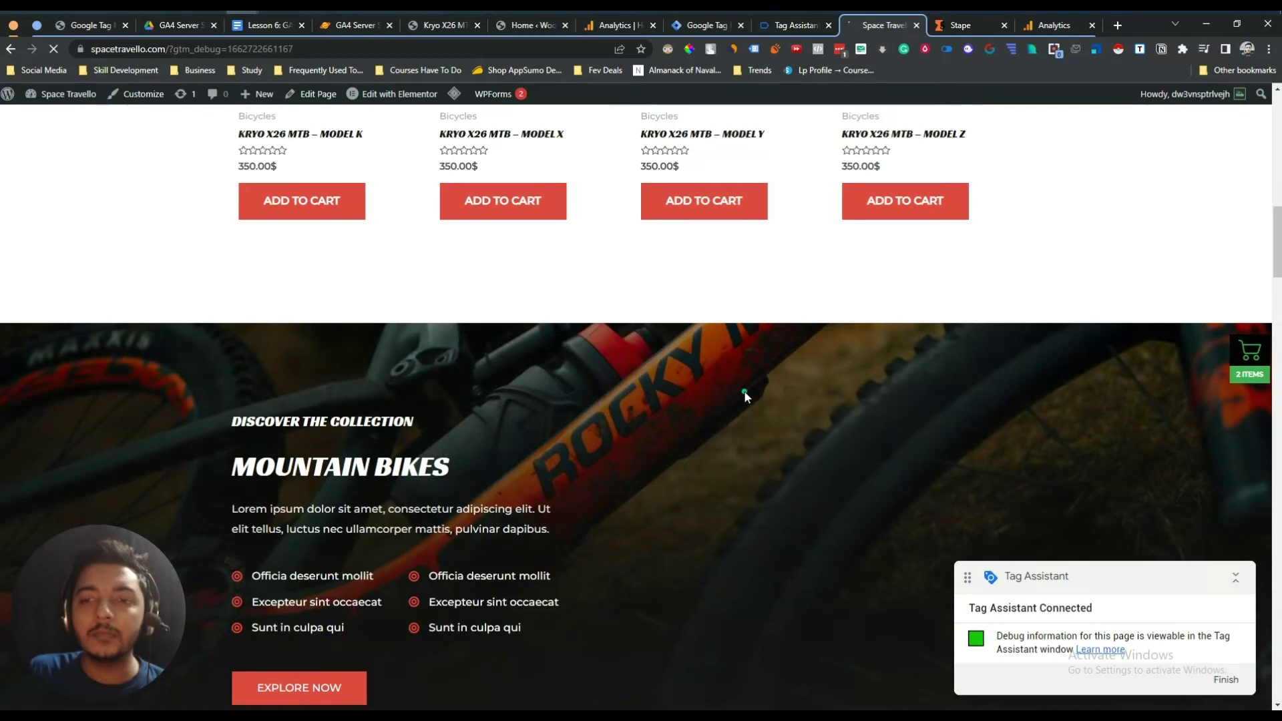
{"action": "scroll", "coordinate": [748, 396], "scroll_direction": "up", "scroll_amount": 7}
{"action": "scroll", "coordinate": [756, 410], "scroll_direction": "down", "scroll_amount": 2}
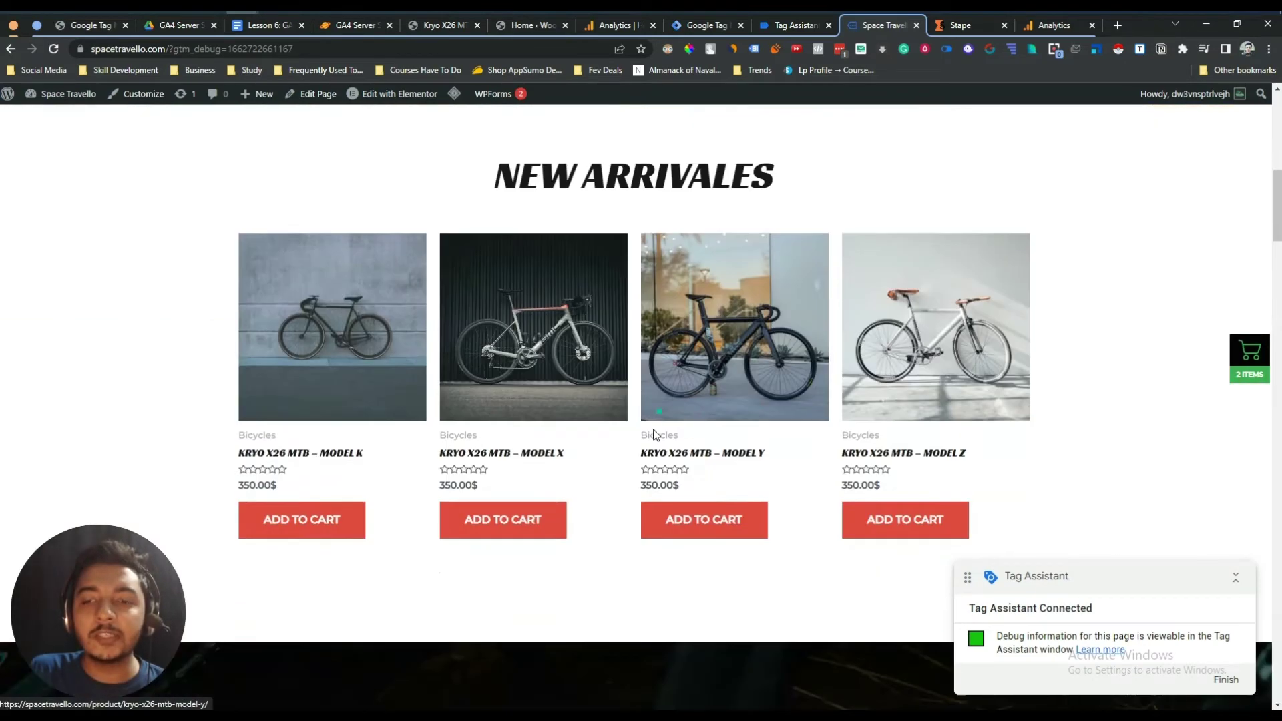
{"action": "left_click", "coordinate": [691, 457]}
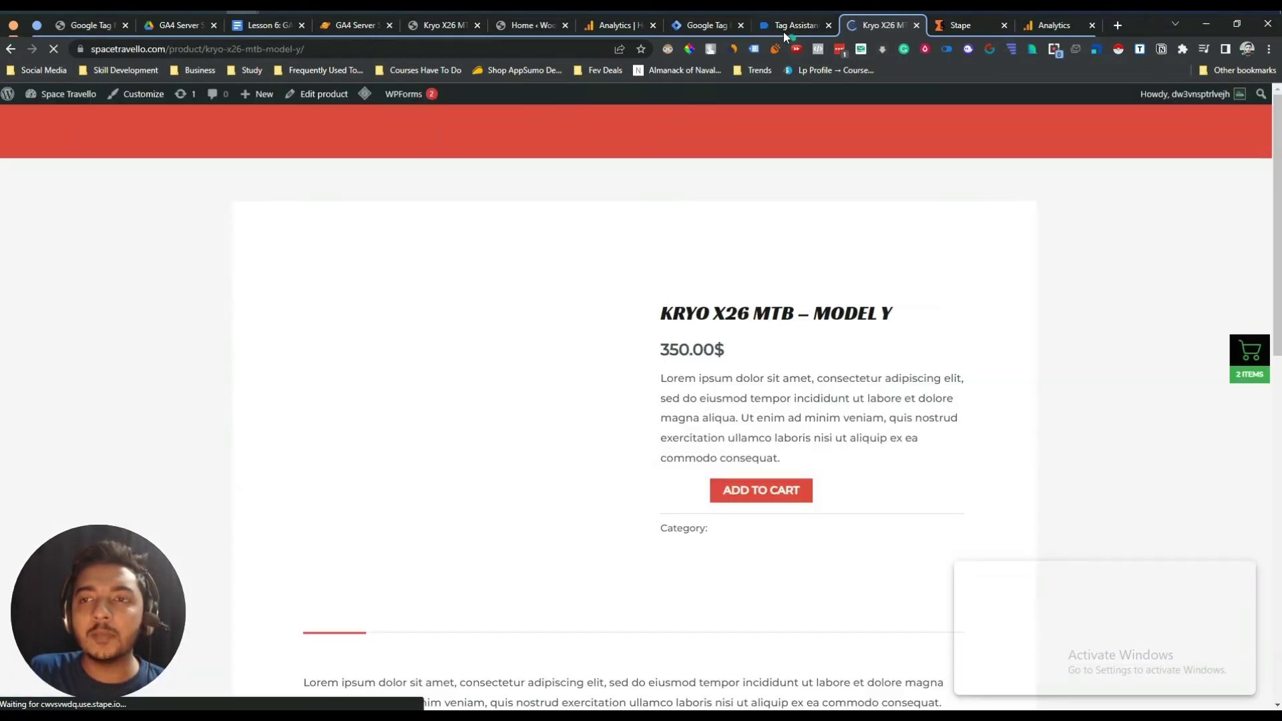
- Return to Tag Assistant and show the data layer values of the Model Y page's view_item event
{"action": "left_click", "coordinate": [783, 29]}
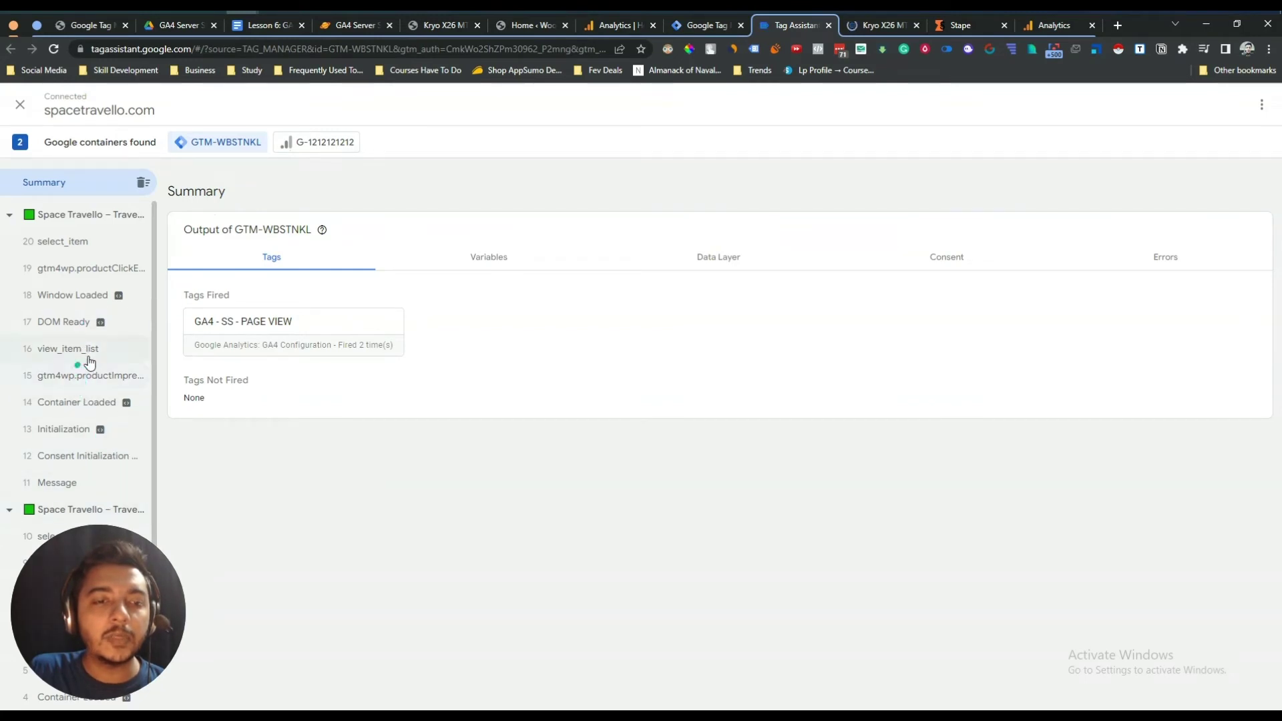
{"action": "left_click_drag", "start_coordinate": [117, 636], "coordinate": [553, 590]}
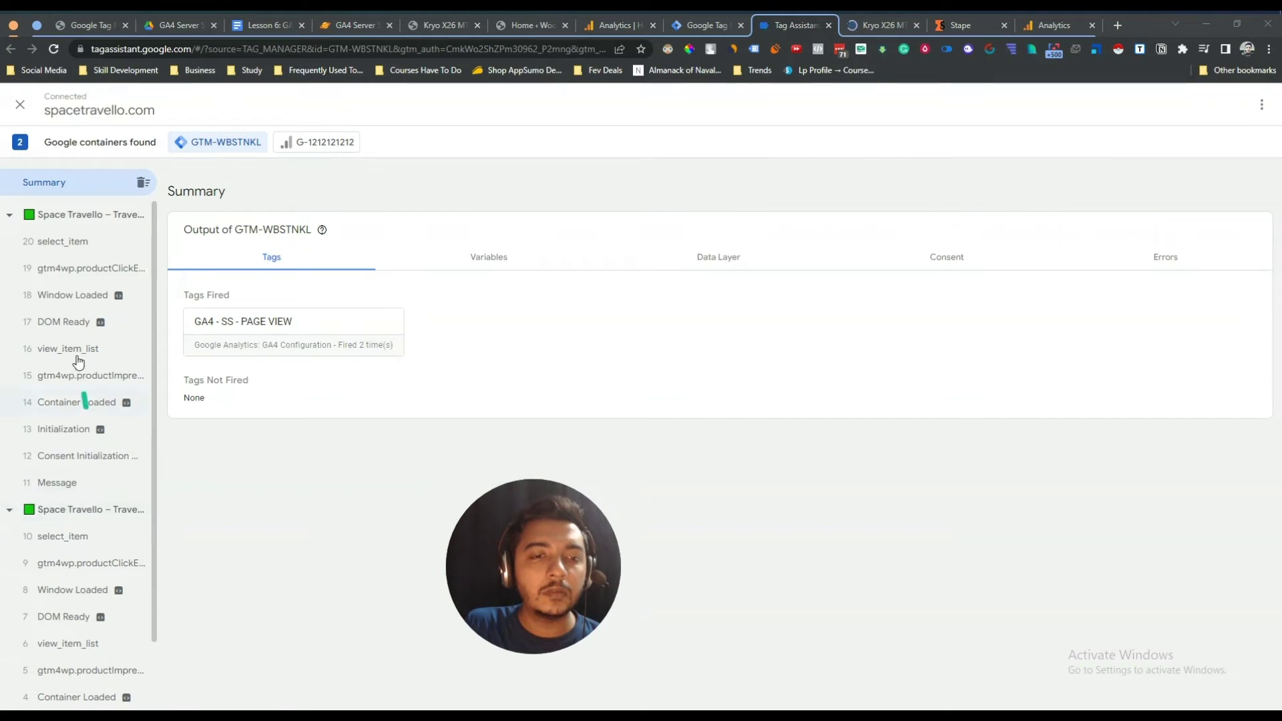
{"action": "scroll", "coordinate": [80, 374], "scroll_direction": "down", "scroll_amount": 1}
{"action": "scroll", "coordinate": [78, 362], "scroll_direction": "up", "scroll_amount": 1}
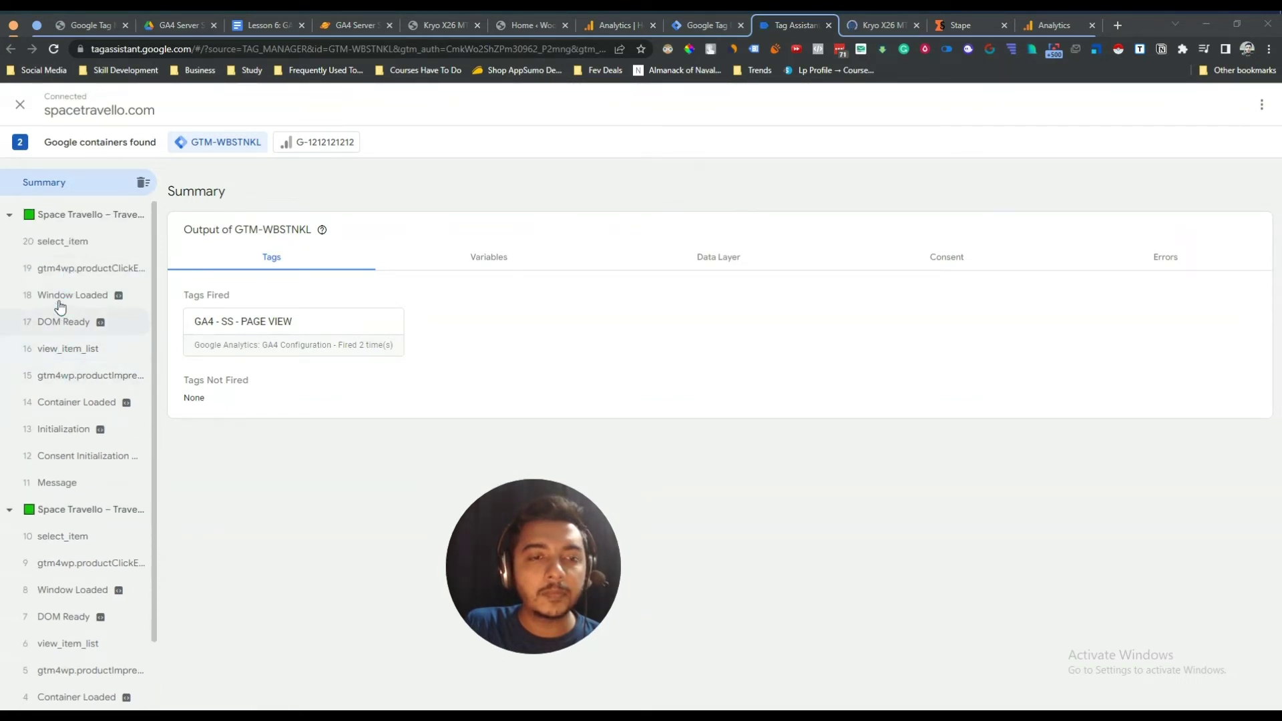
{"action": "key", "text": "ctrl+2"}
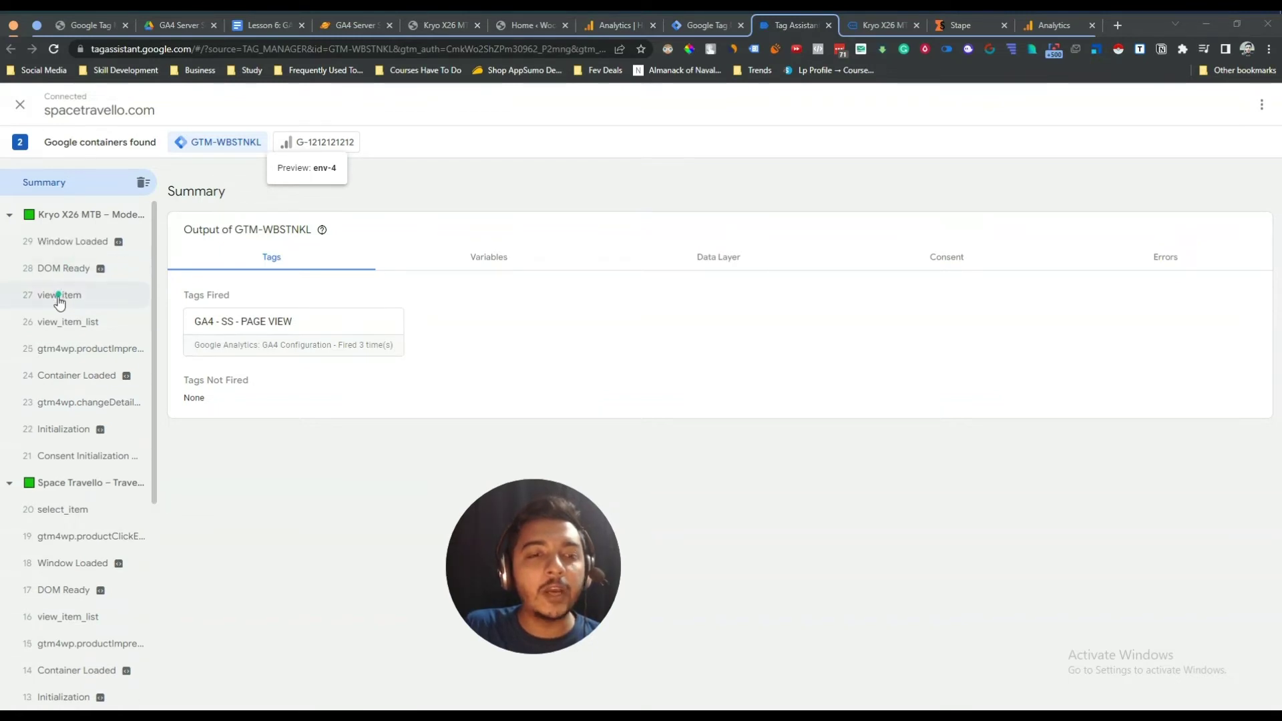
{"action": "left_click", "coordinate": [59, 298]}
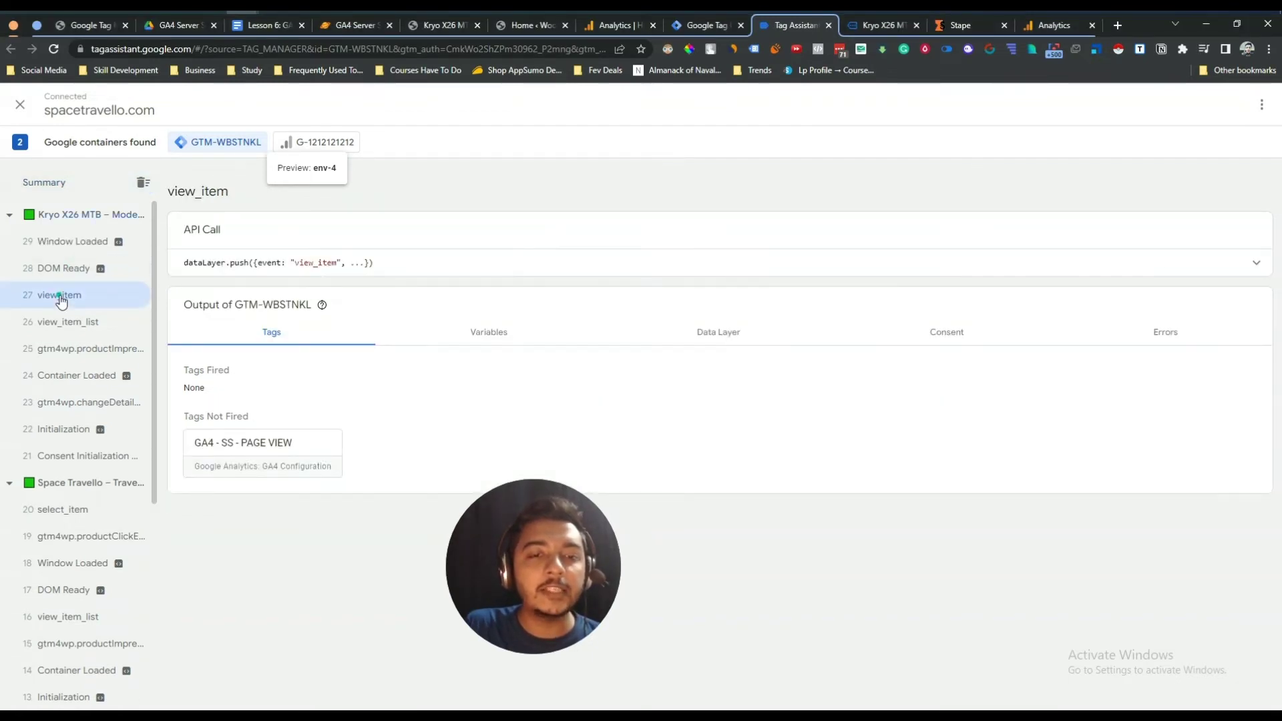
{"action": "left_click", "coordinate": [698, 332]}
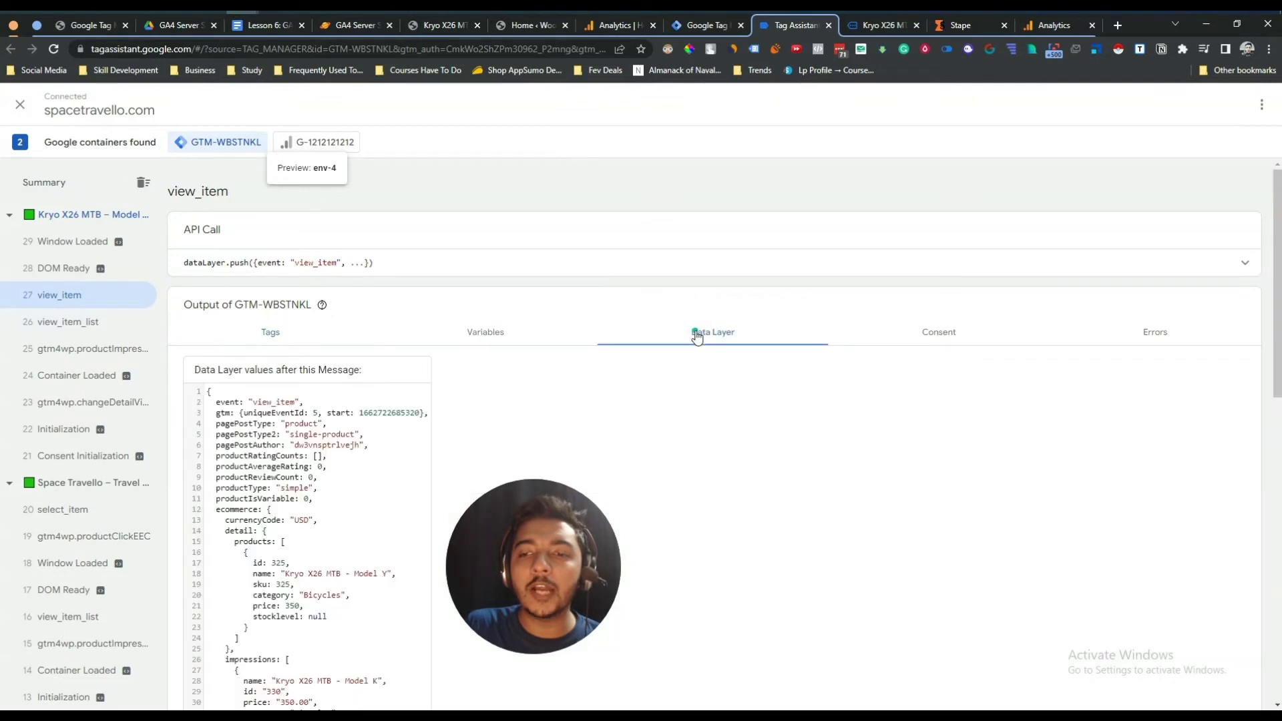
- Examine the product details, impressions and items in the view_item event's data layer
{"action": "left_click_drag", "start_coordinate": [608, 559], "coordinate": [1181, 425]}
{"action": "scroll", "coordinate": [684, 378], "scroll_direction": "down", "scroll_amount": 3}
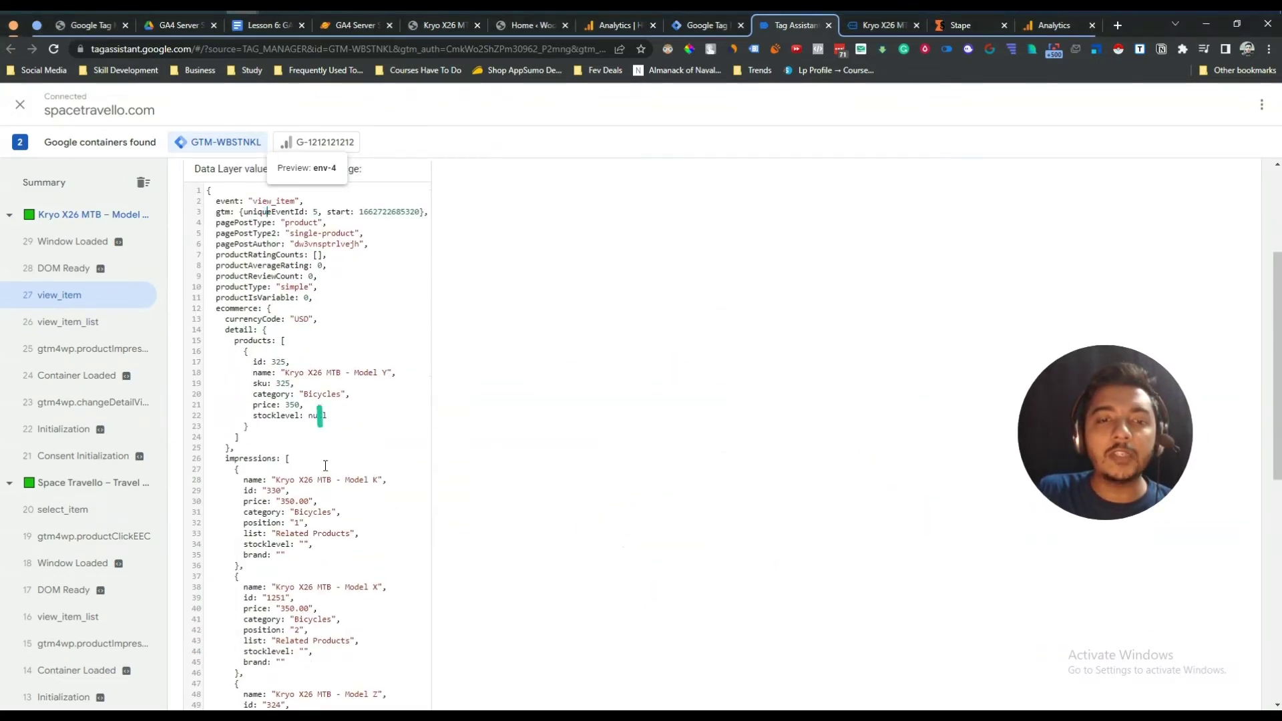
{"action": "left_click_drag", "start_coordinate": [266, 212], "coordinate": [245, 480]}
{"action": "left_click", "coordinate": [292, 352]}
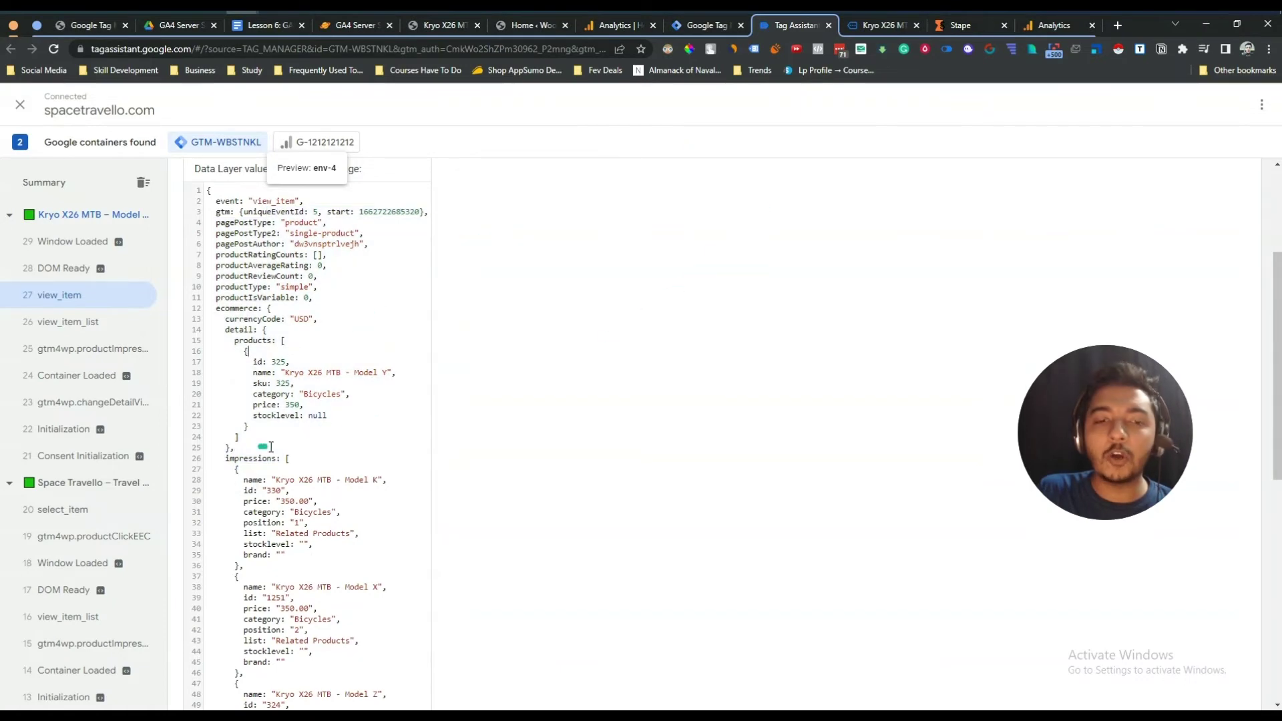
{"action": "scroll", "coordinate": [267, 446], "scroll_direction": "down", "scroll_amount": 7}
{"action": "scroll", "coordinate": [270, 447], "scroll_direction": "up", "scroll_amount": 10}
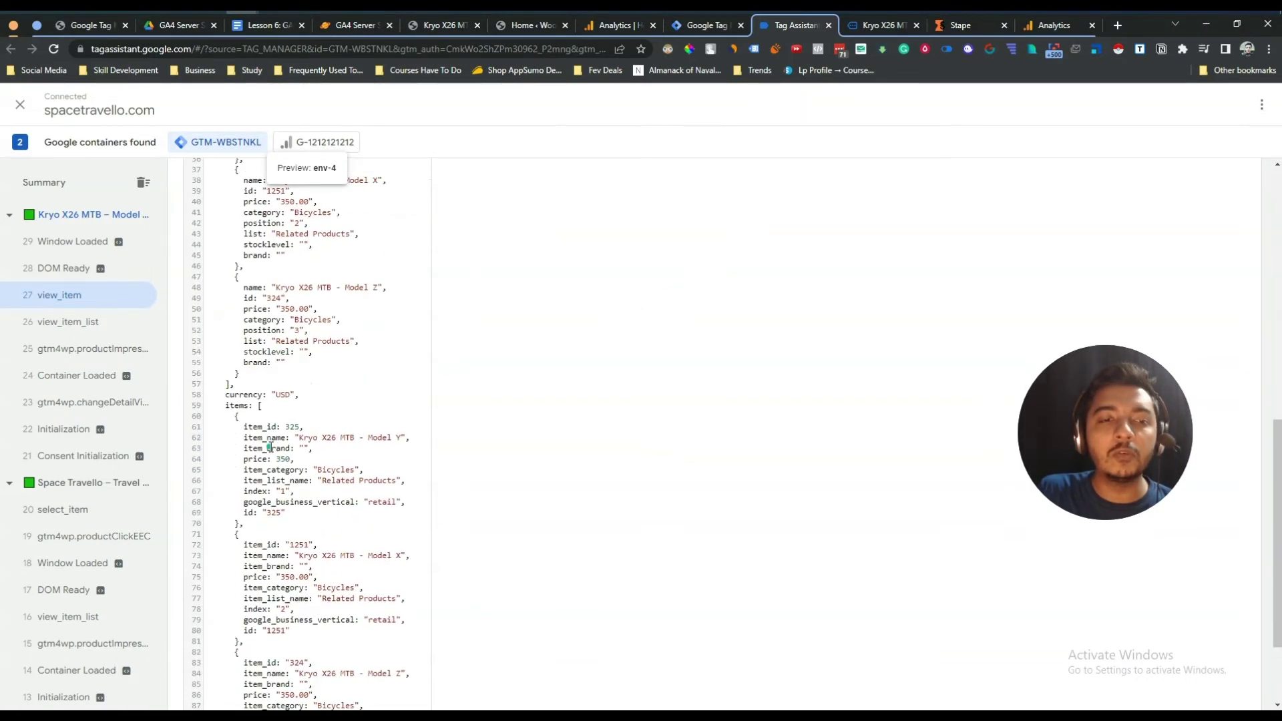
{"action": "left_click", "coordinate": [697, 27]}
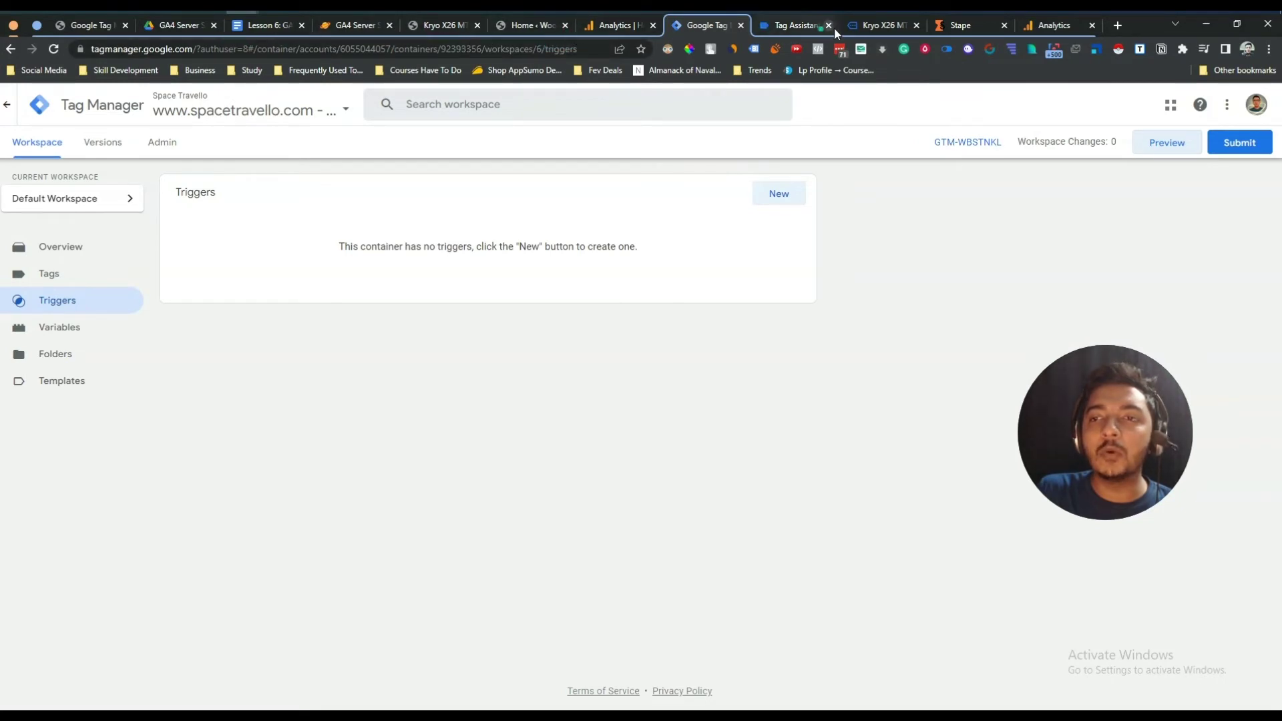
{"action": "left_click", "coordinate": [892, 25]}
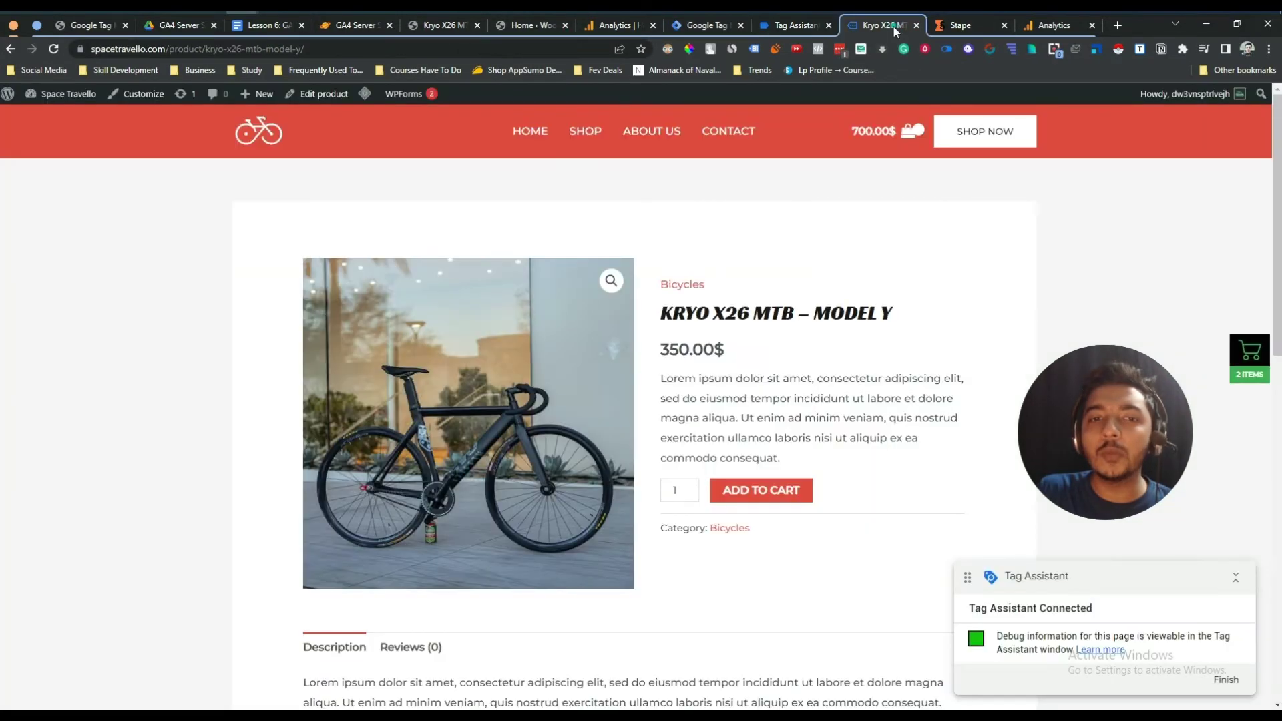
{"action": "left_click", "coordinate": [770, 29]}
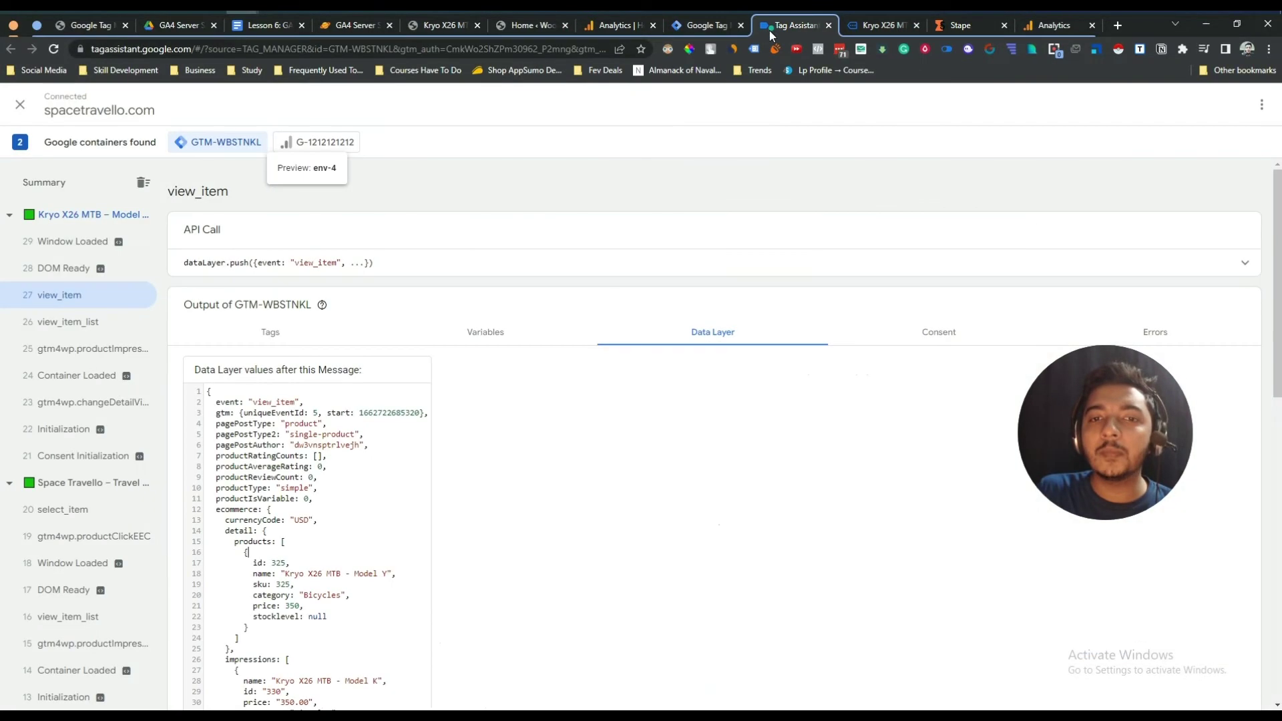
- Switch to Tag Manager and create a new trigger named GA4 - SS - View Item - Trigger
{"action": "left_click", "coordinate": [680, 29]}
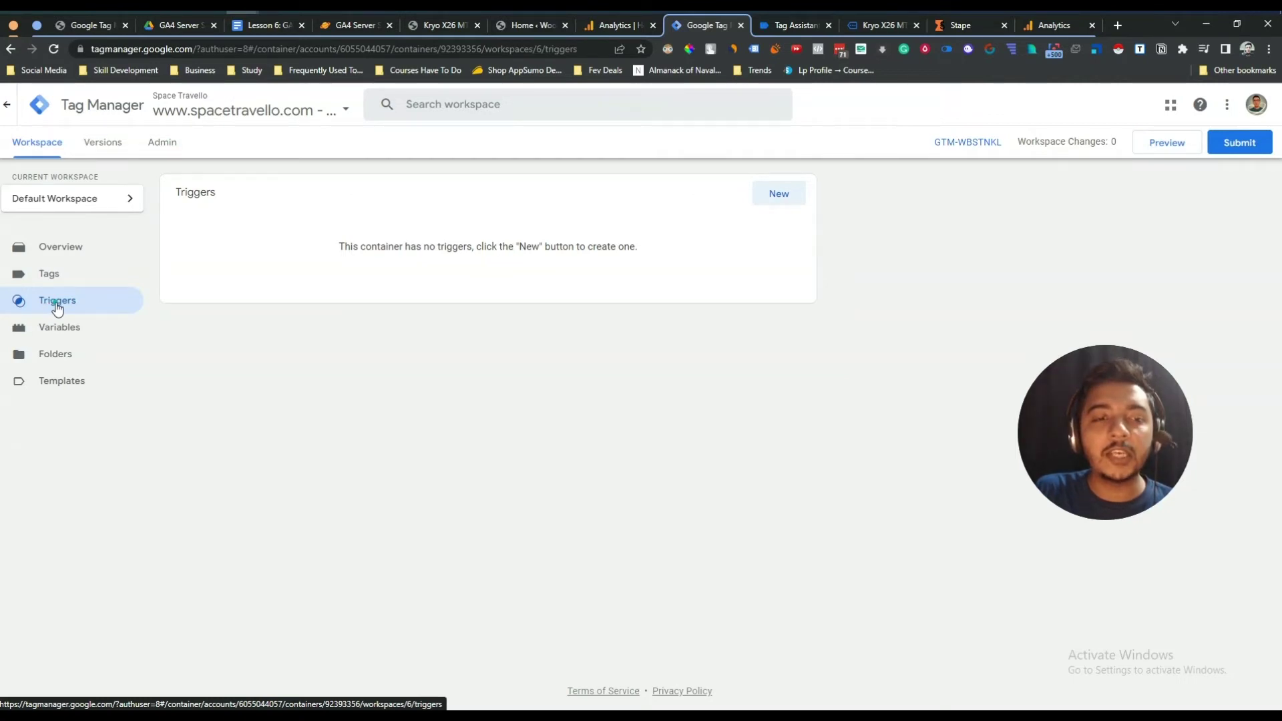
{"action": "left_click", "coordinate": [780, 196]}
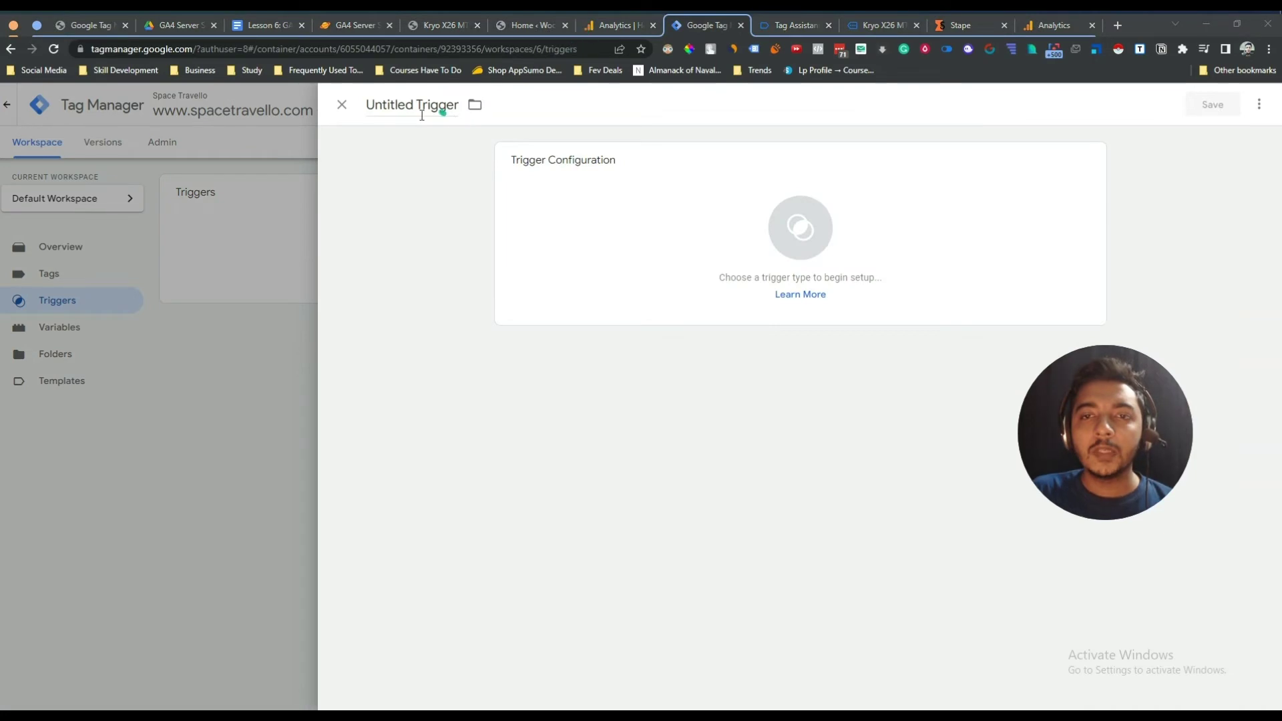
{"action": "triple_click", "coordinate": [418, 105]}
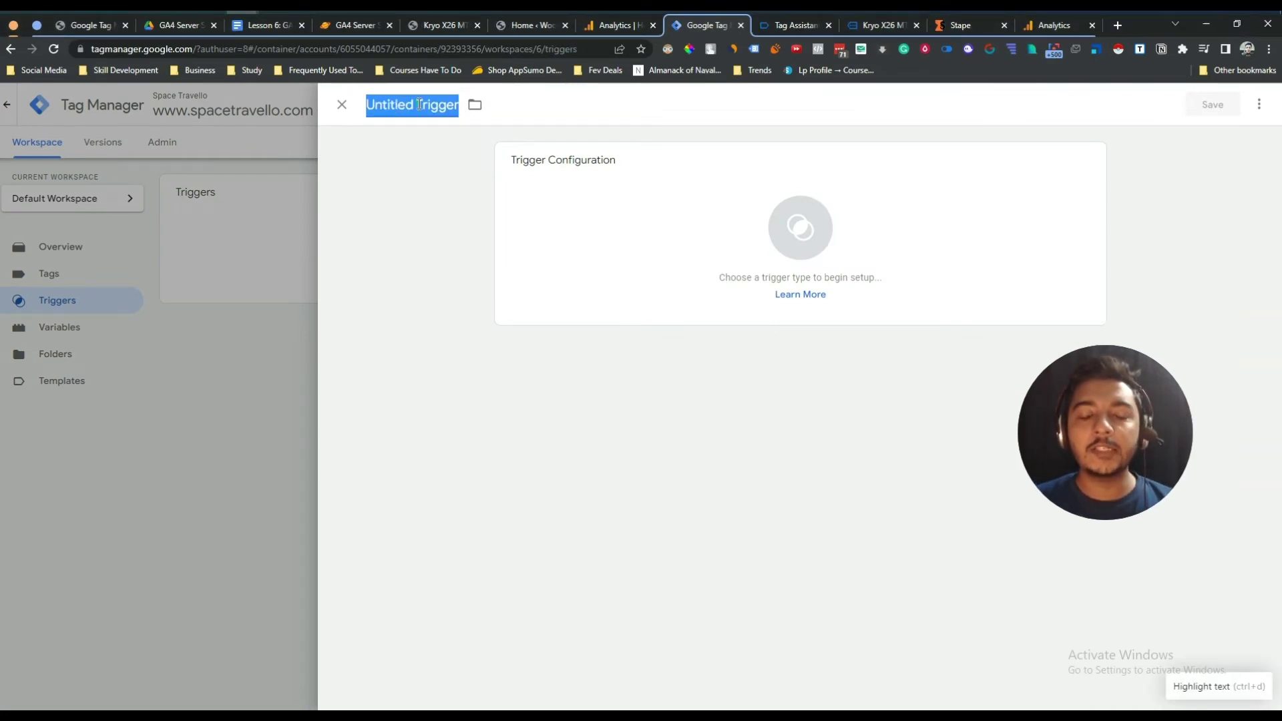
{"action": "type", "text": "ga"}
{"action": "key", "text": "BackSpace"}
{"action": "key", "text": "BackSpace"}
{"action": "type", "text": "GA4 - SS - View Item - T"}
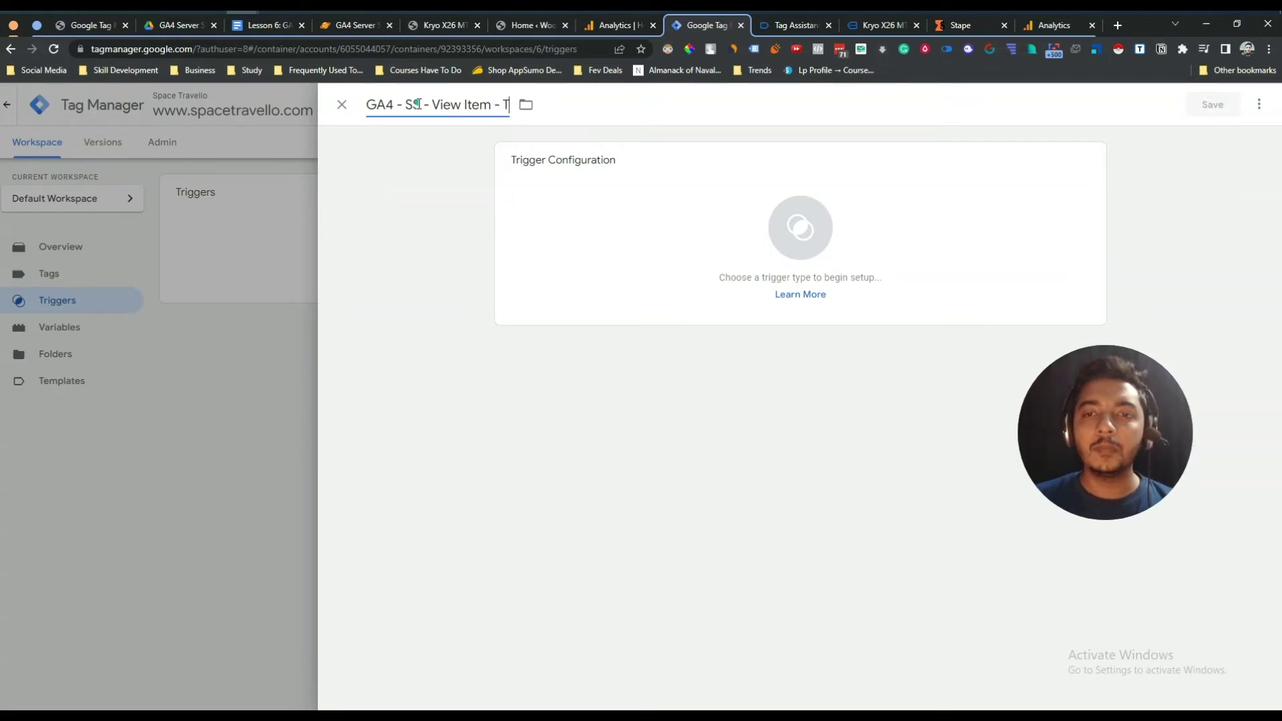
{"action": "type", "text": "rigger"}
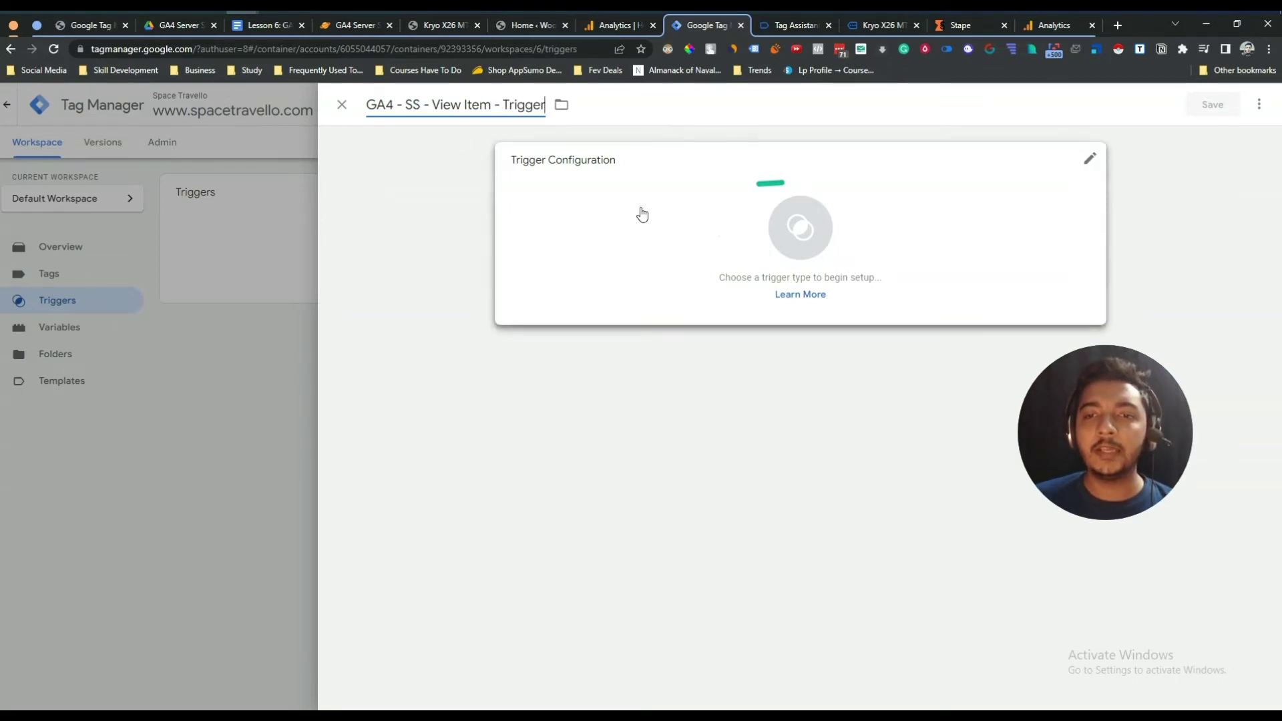
- Set the new trigger's type to Custom Event
{"action": "left_click", "coordinate": [780, 247]}
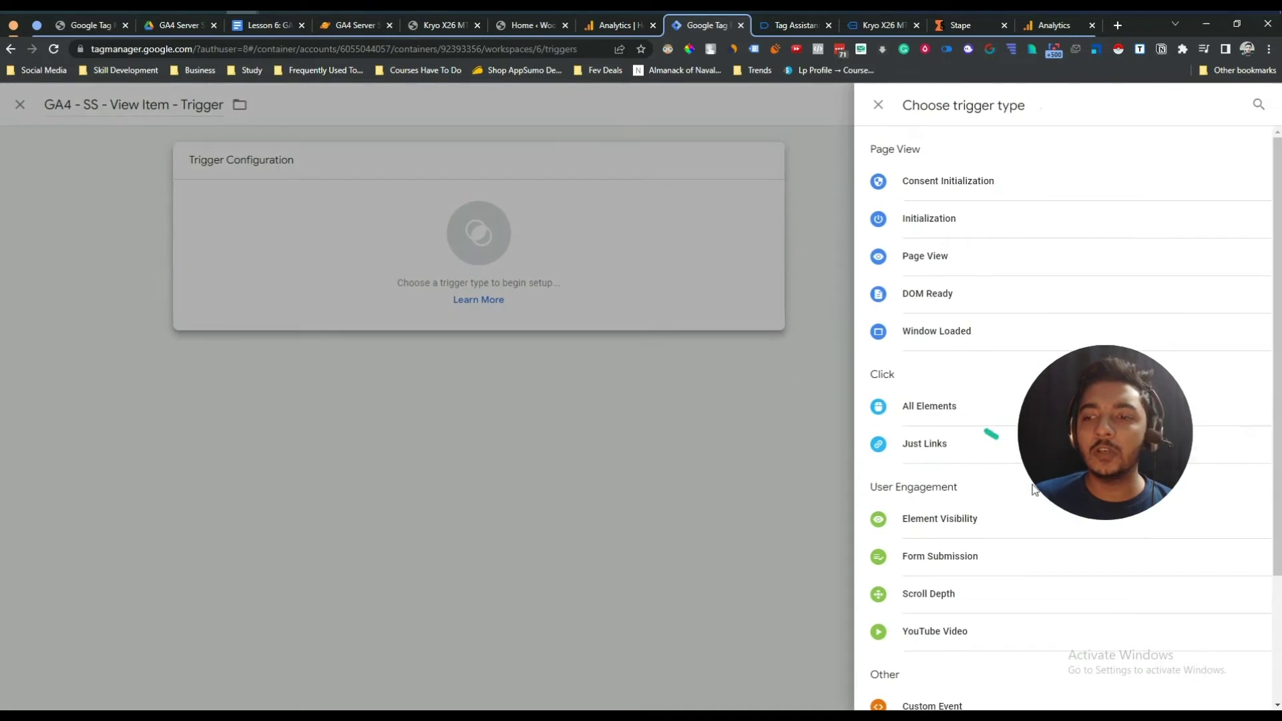
{"action": "scroll", "coordinate": [1017, 543], "scroll_direction": "down", "scroll_amount": 1}
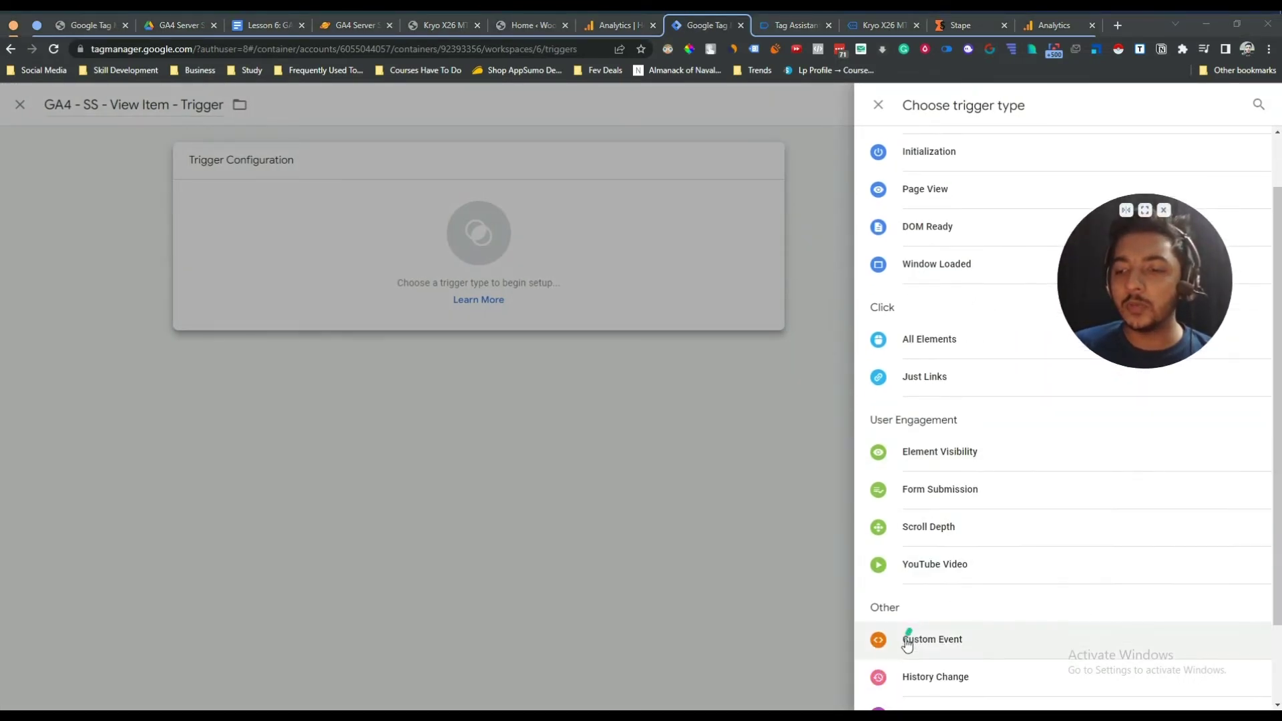
{"action": "left_click", "coordinate": [947, 647]}
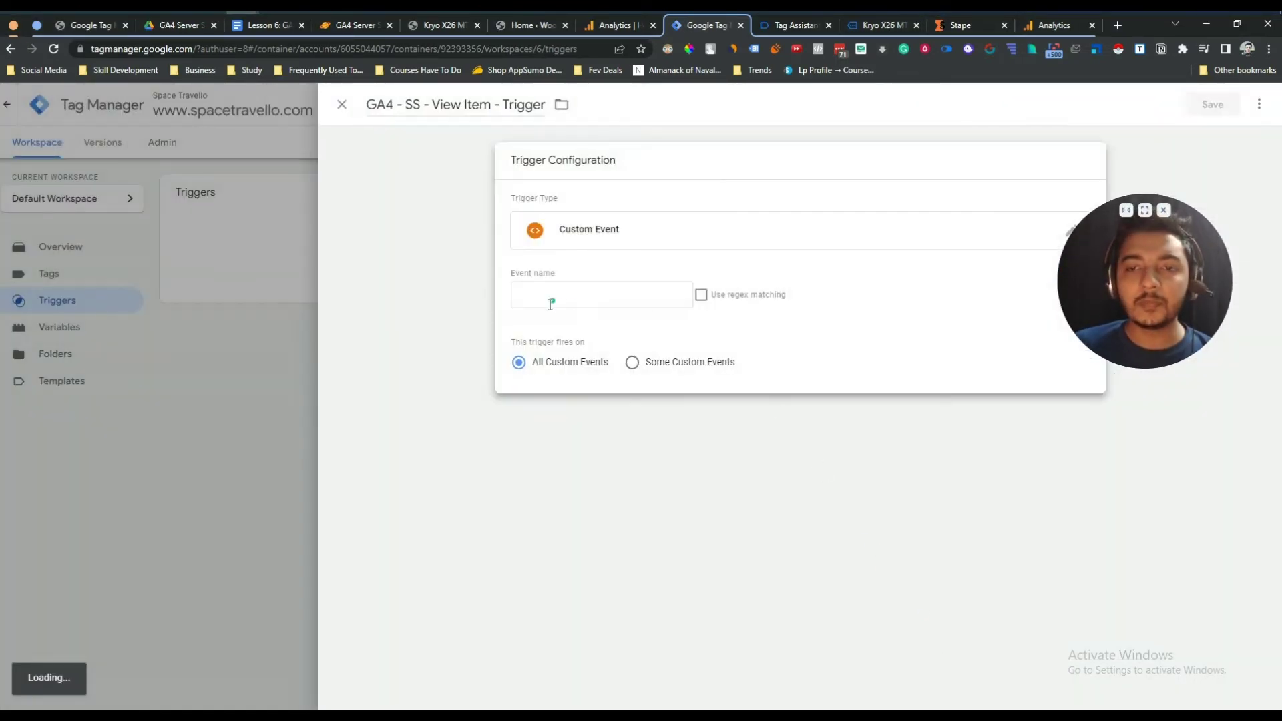
- Copy the event name view_item from the product page detail views section of the Lesson 6: GA4 View Item document
{"action": "left_click", "coordinate": [524, 296]}
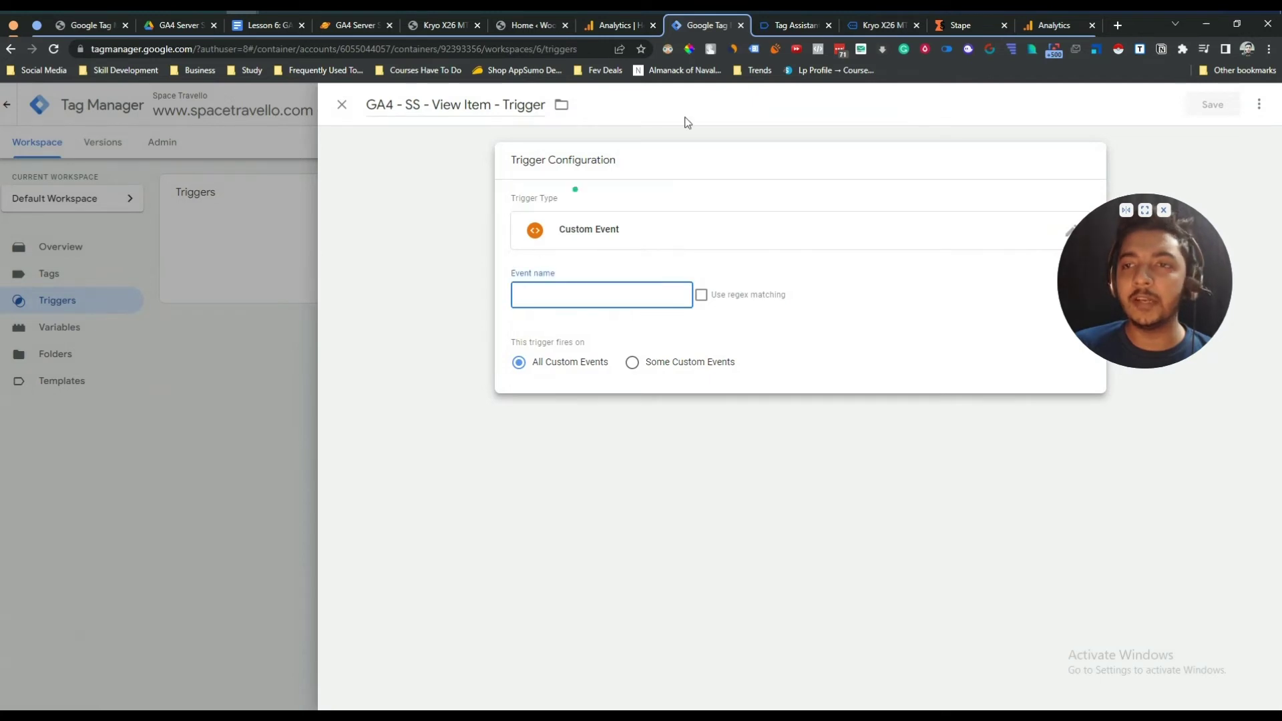
{"action": "left_click", "coordinate": [864, 27]}
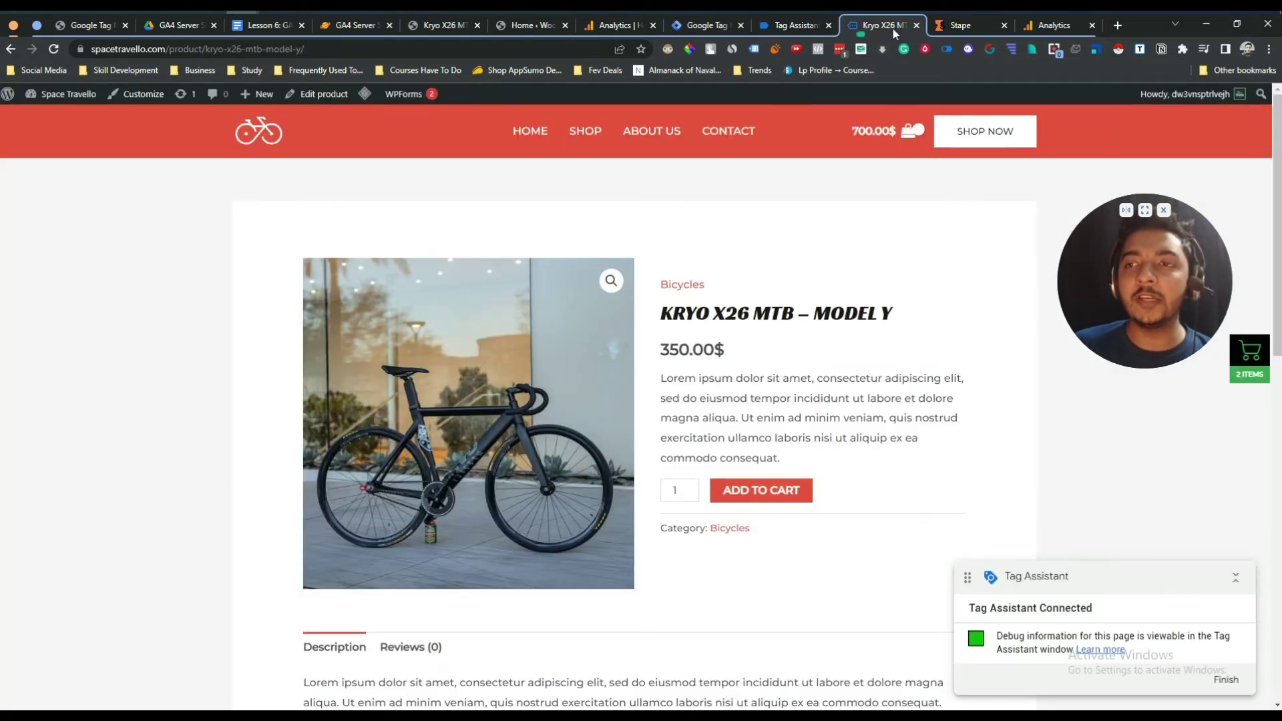
{"action": "left_click", "coordinate": [796, 30]}
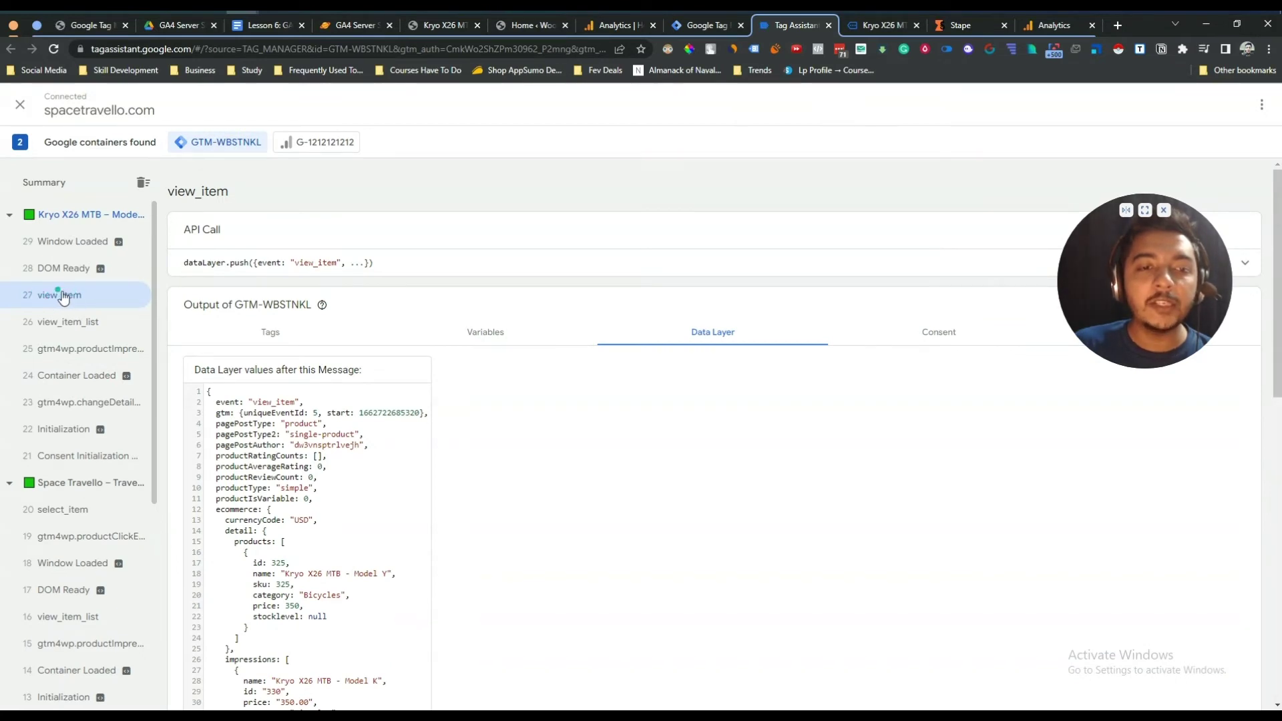
{"action": "left_click", "coordinate": [262, 25]}
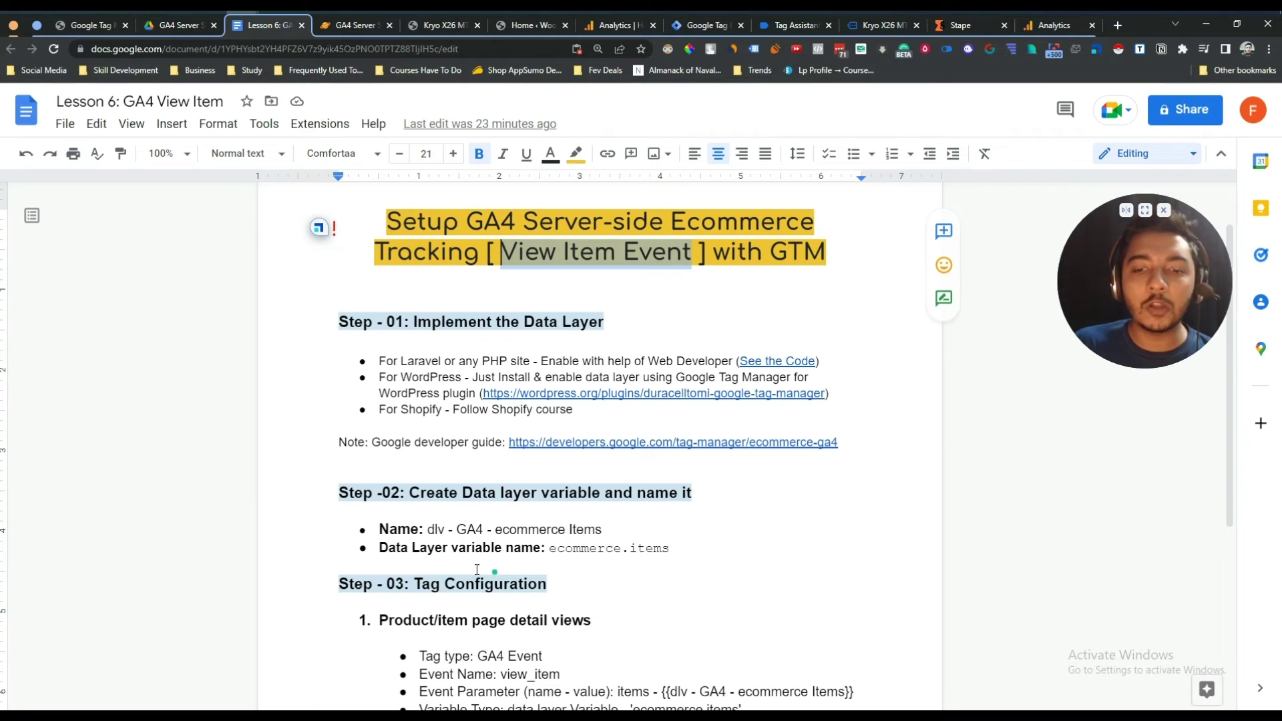
{"action": "scroll", "coordinate": [581, 548], "scroll_direction": "down", "scroll_amount": 2}
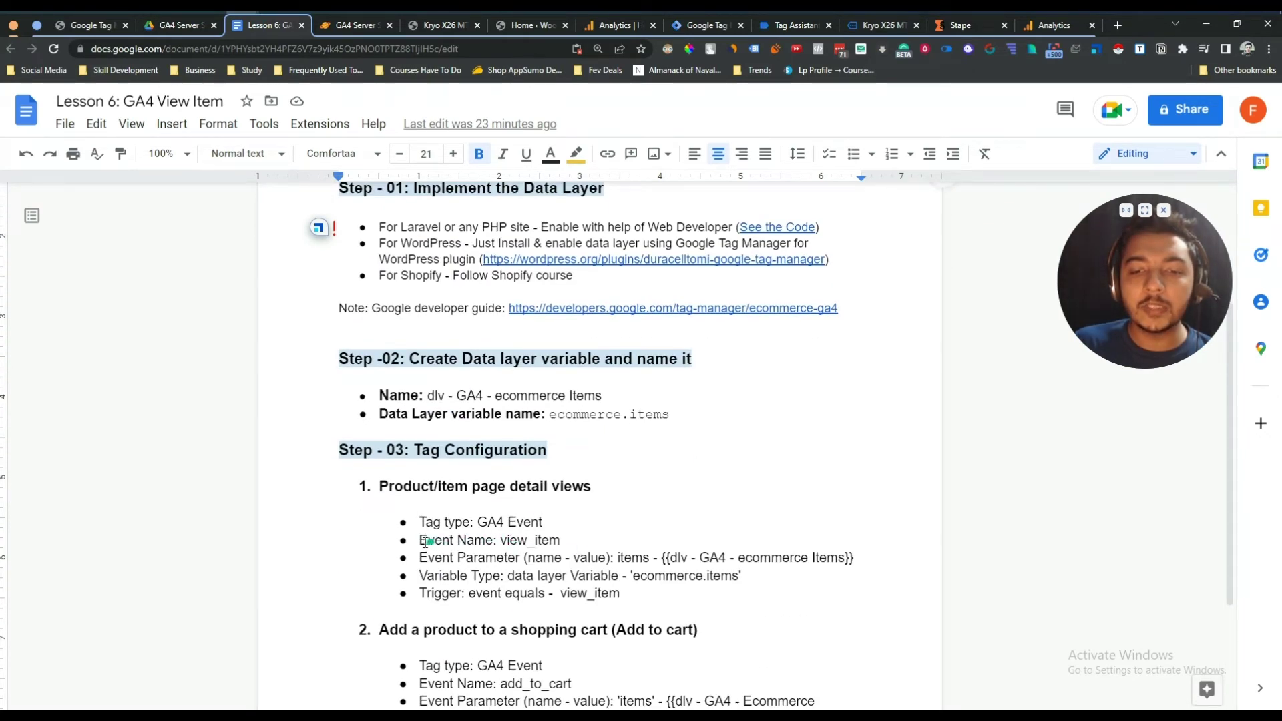
{"action": "left_click_drag", "start_coordinate": [423, 543], "coordinate": [506, 540]}
{"action": "left_click", "coordinate": [506, 540]}
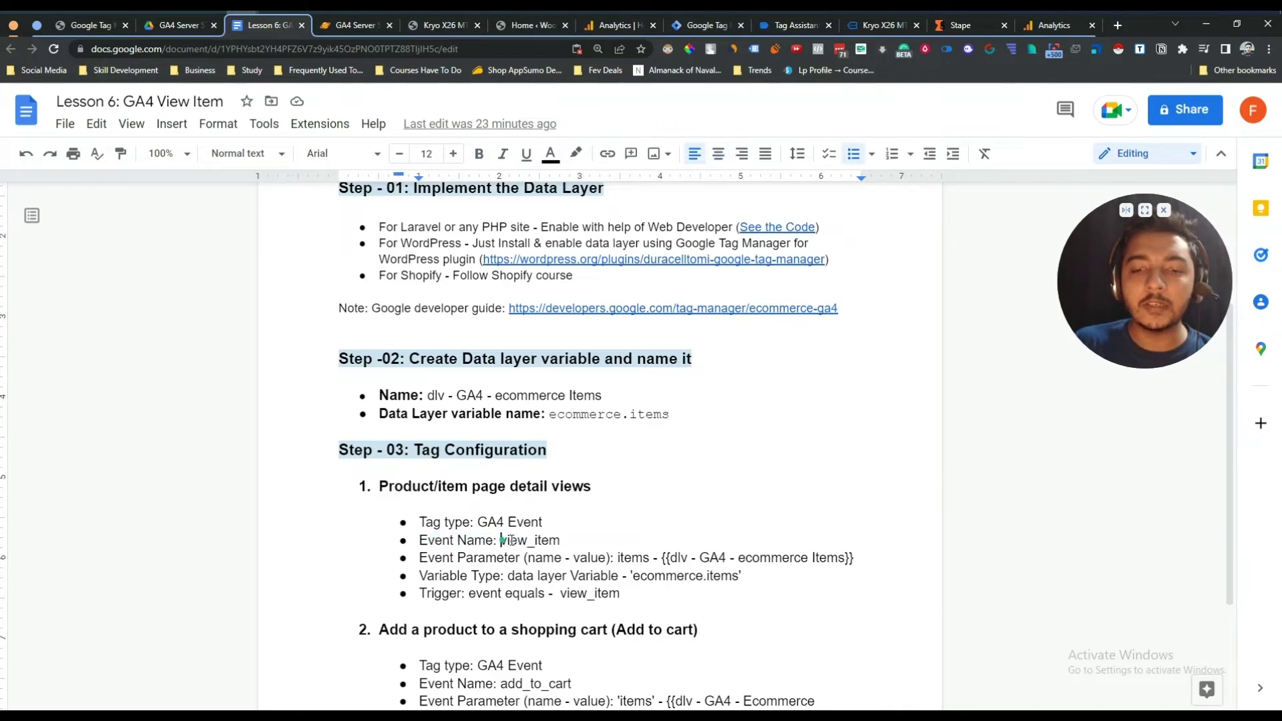
{"action": "left_click_drag", "start_coordinate": [510, 541], "coordinate": [553, 538]}
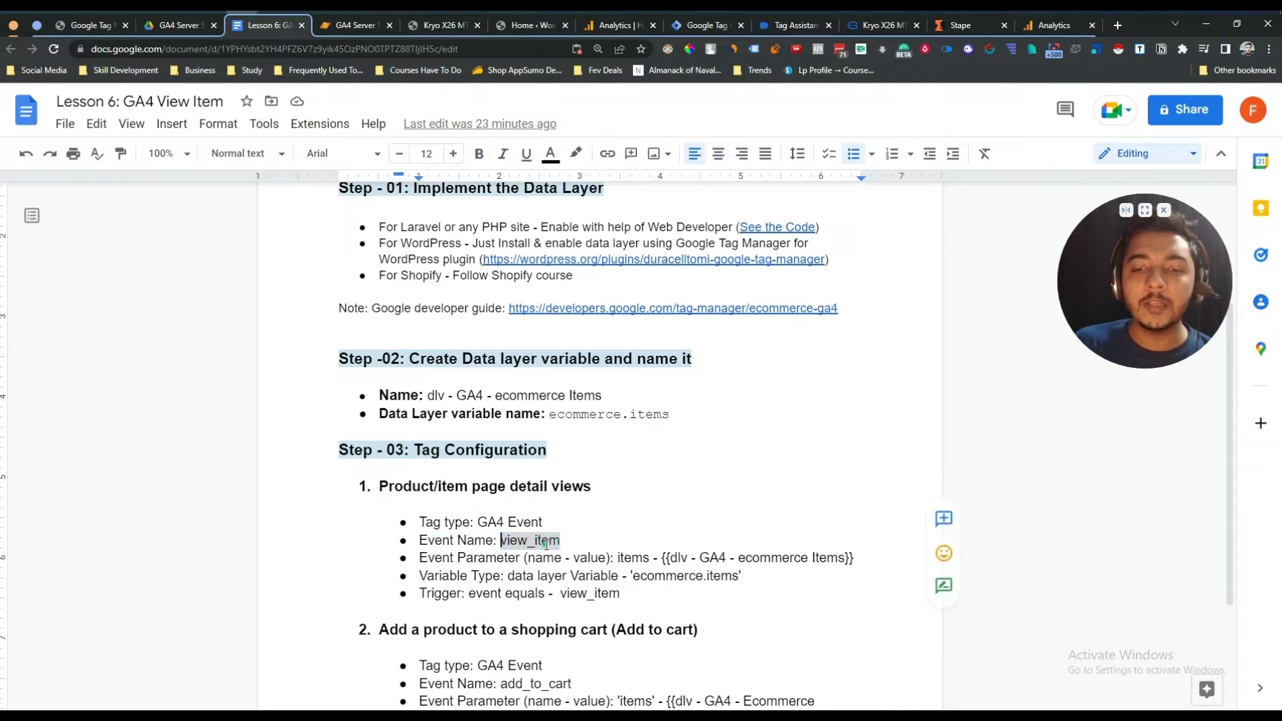
{"action": "right_click", "coordinate": [546, 542]}
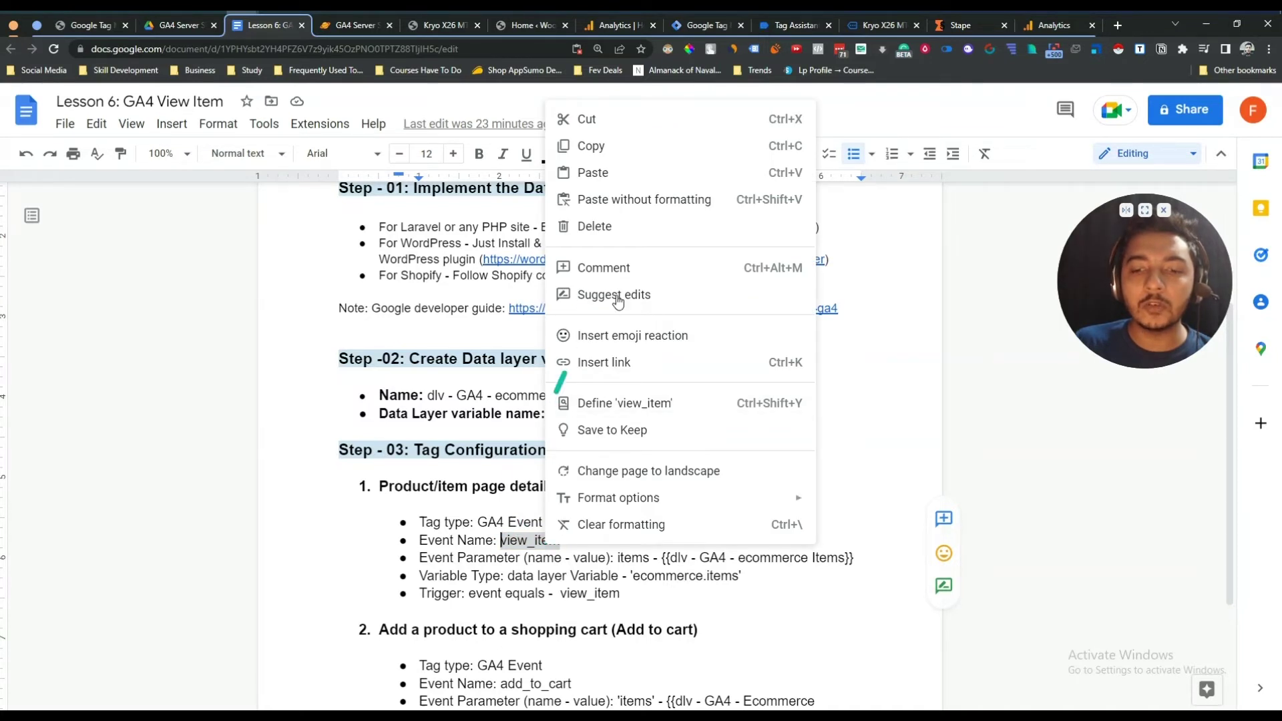
{"action": "left_click", "coordinate": [624, 154]}
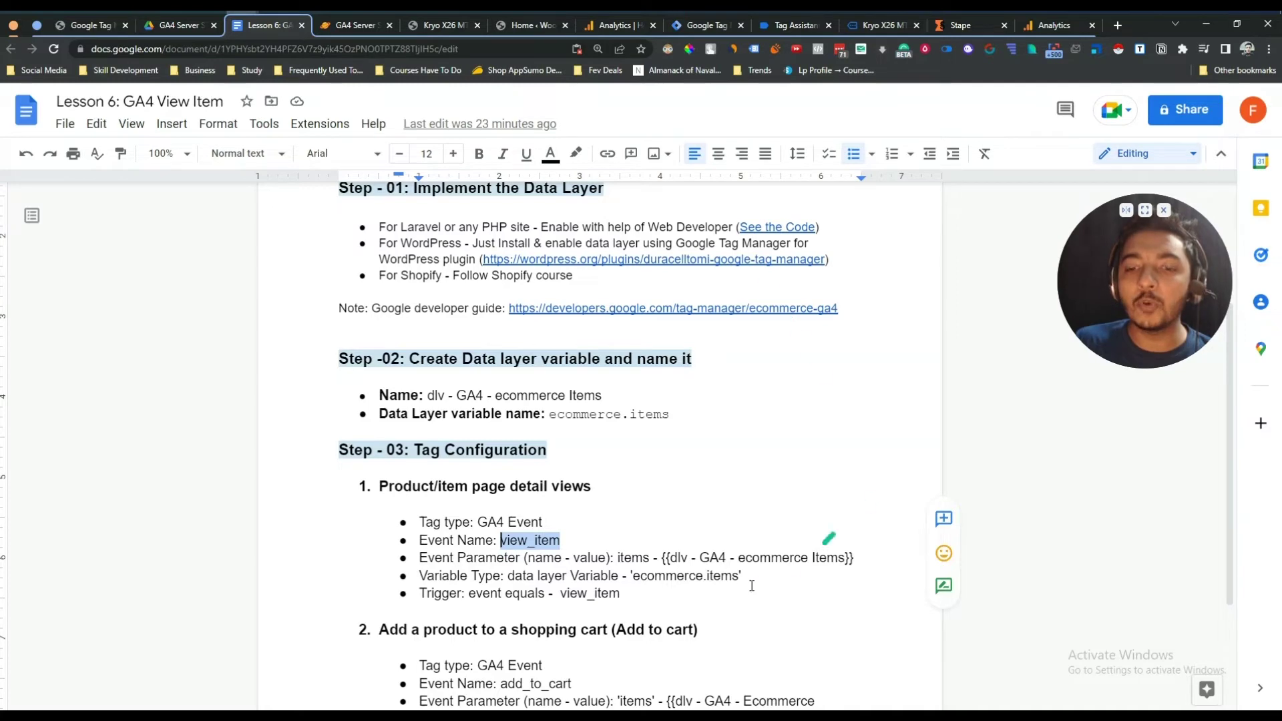
- Return to Tag Manager, set the trigger's event name to view_item and save the trigger
{"action": "left_click", "coordinate": [871, 25]}
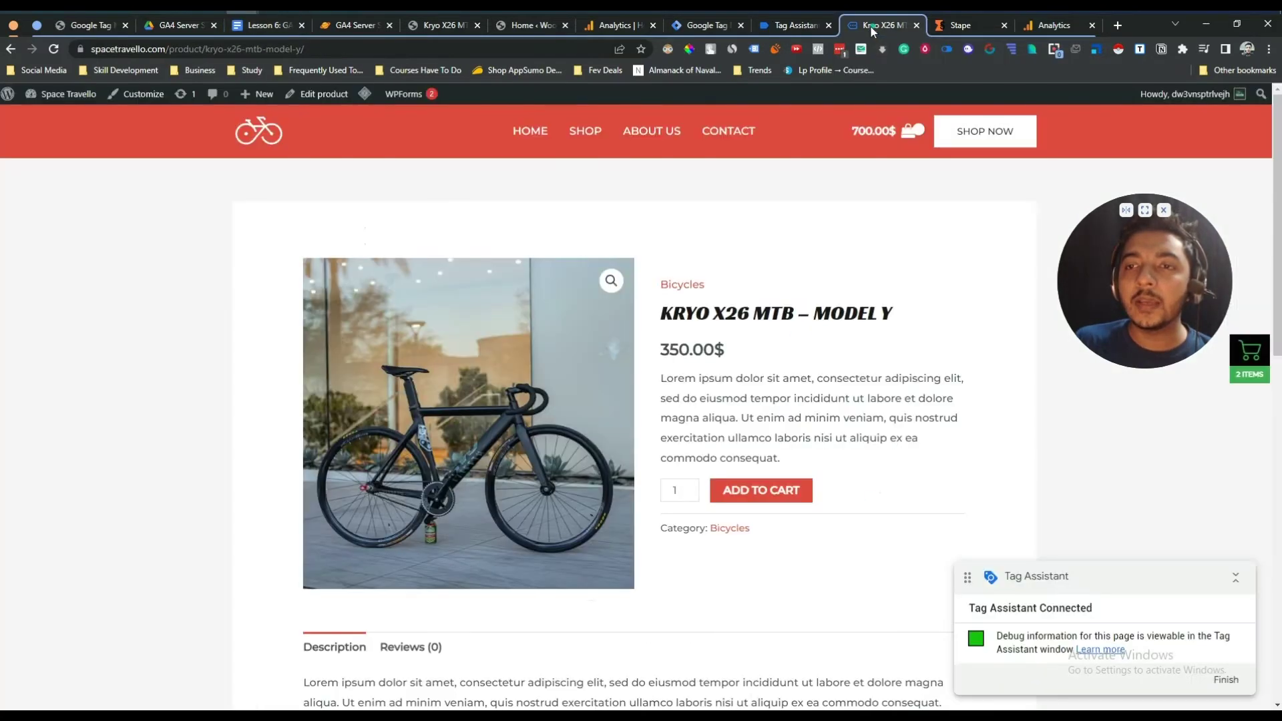
{"action": "left_click", "coordinate": [797, 27]}
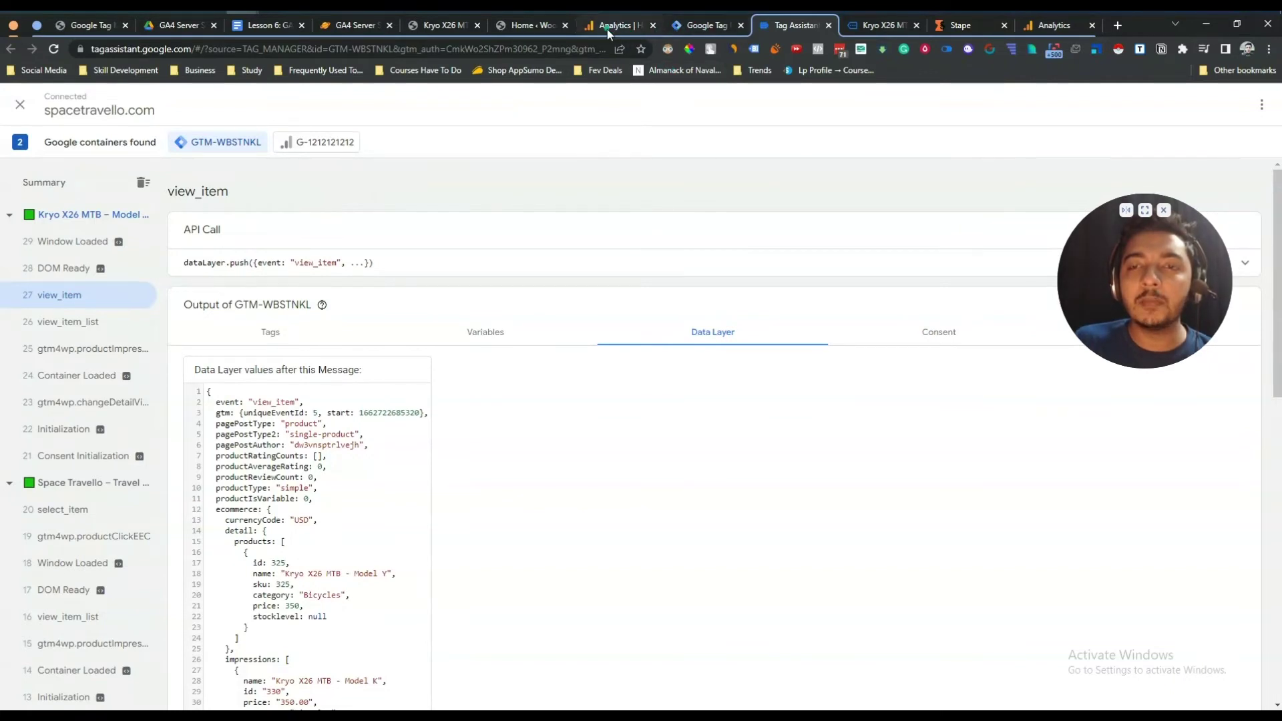
{"action": "left_click", "coordinate": [700, 26]}
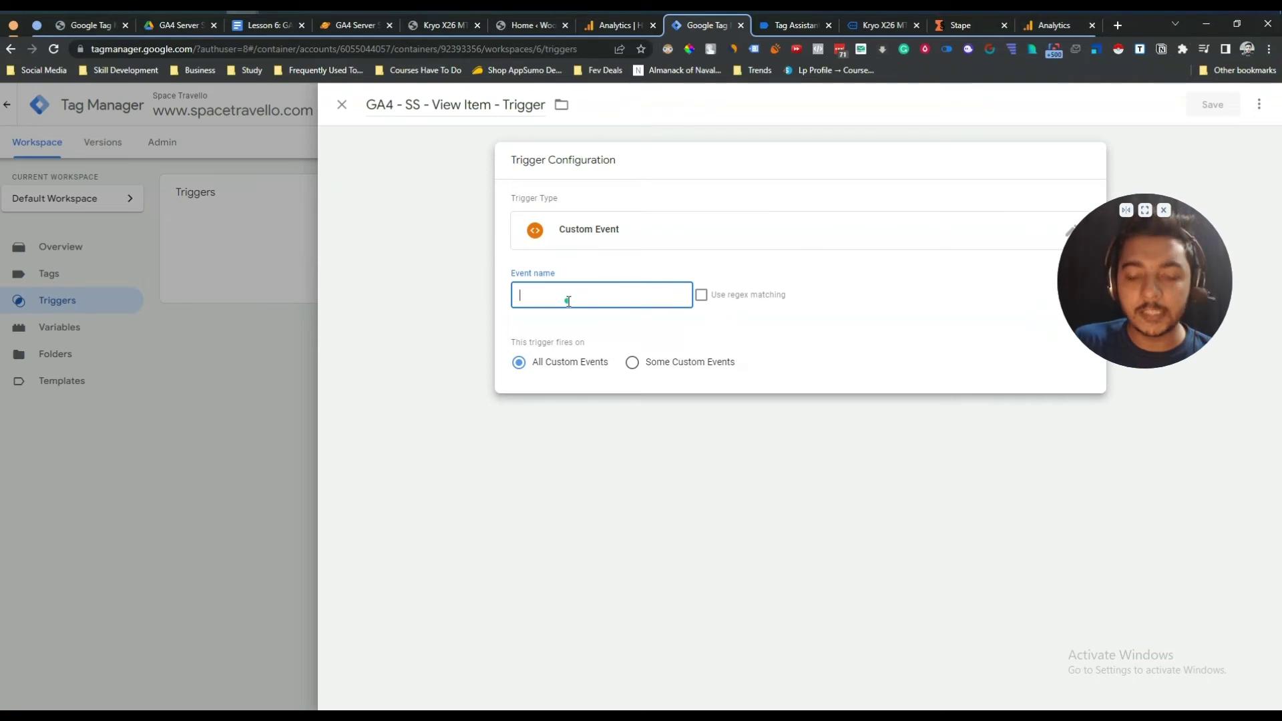
{"action": "key", "text": "ctrl+v"}
{"action": "left_click", "coordinate": [677, 477]}
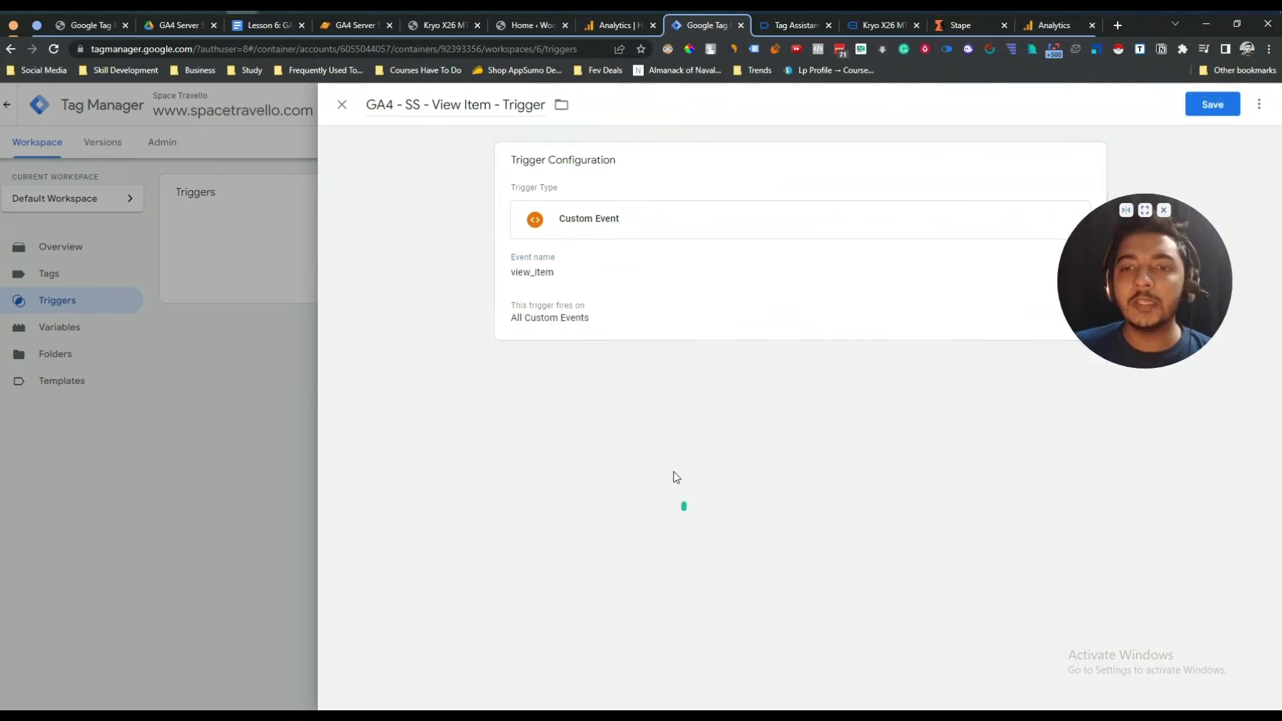
{"action": "left_click", "coordinate": [1214, 111]}
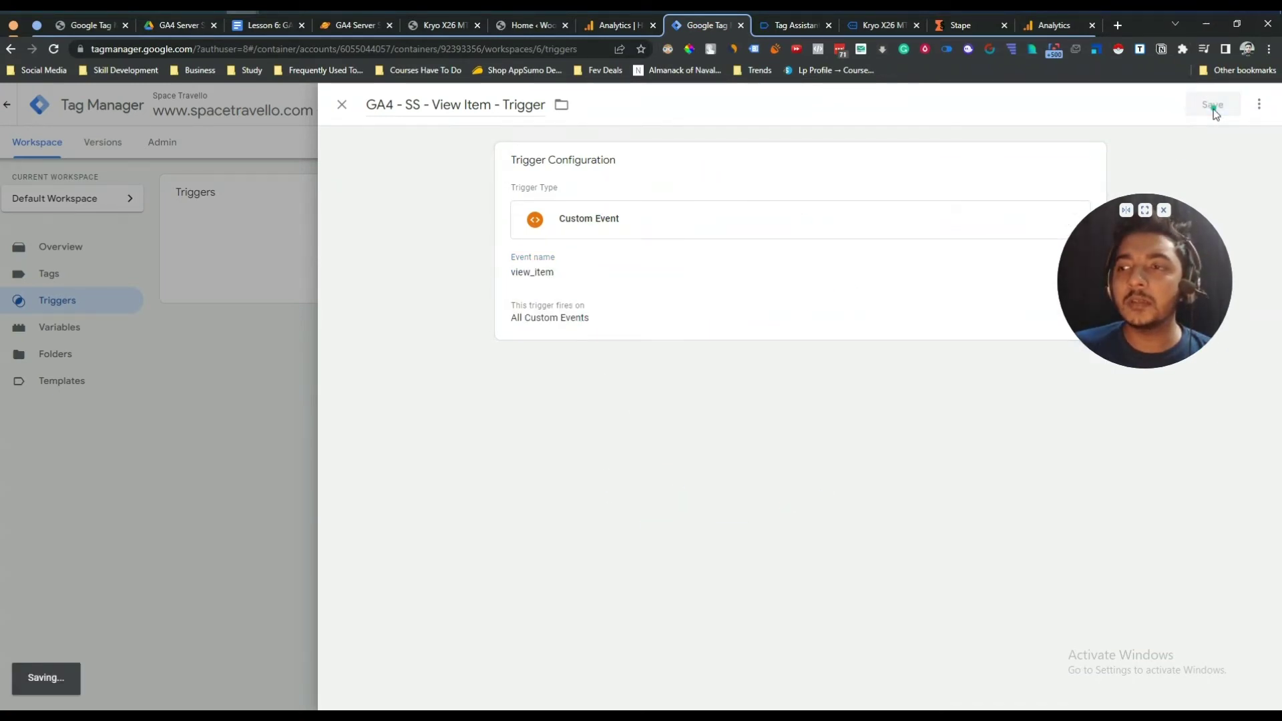
{"action": "left_click_drag", "start_coordinate": [1132, 336], "coordinate": [1161, 496]}
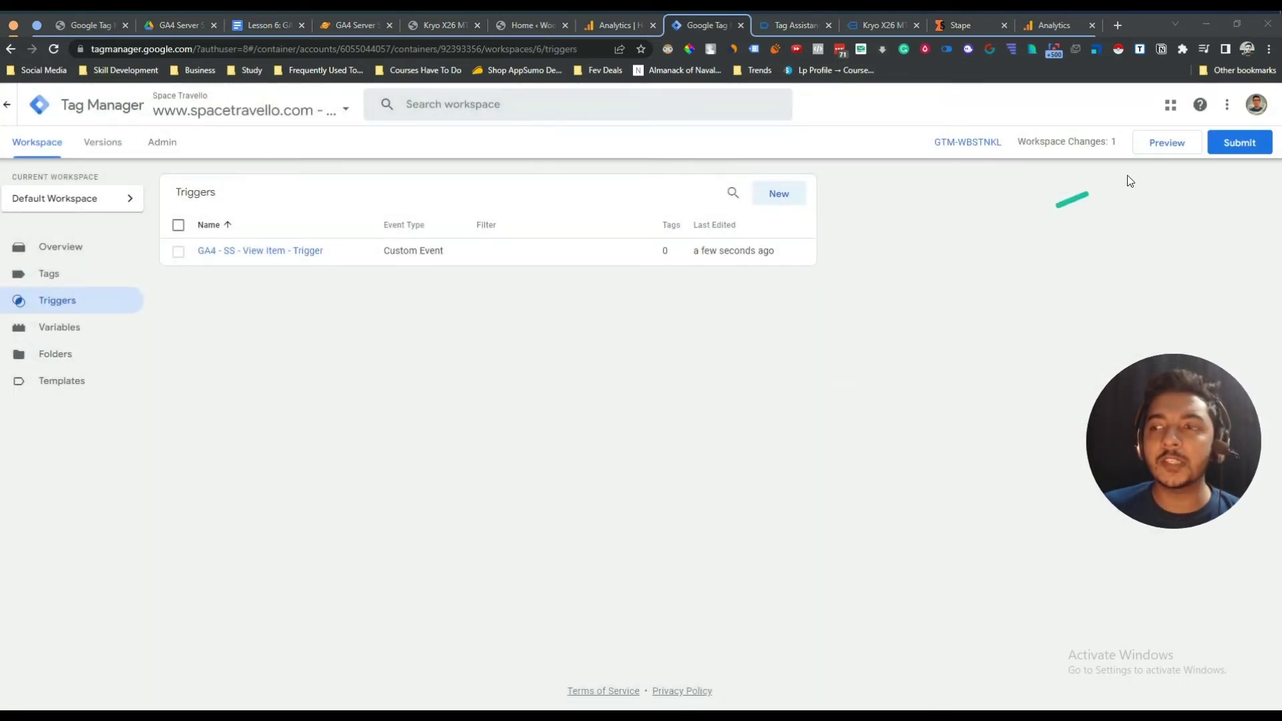
- Publish the workspace changes as a version named GA4 - SS- VIEW EVENT - TRIGGER
{"action": "left_click", "coordinate": [1235, 143]}
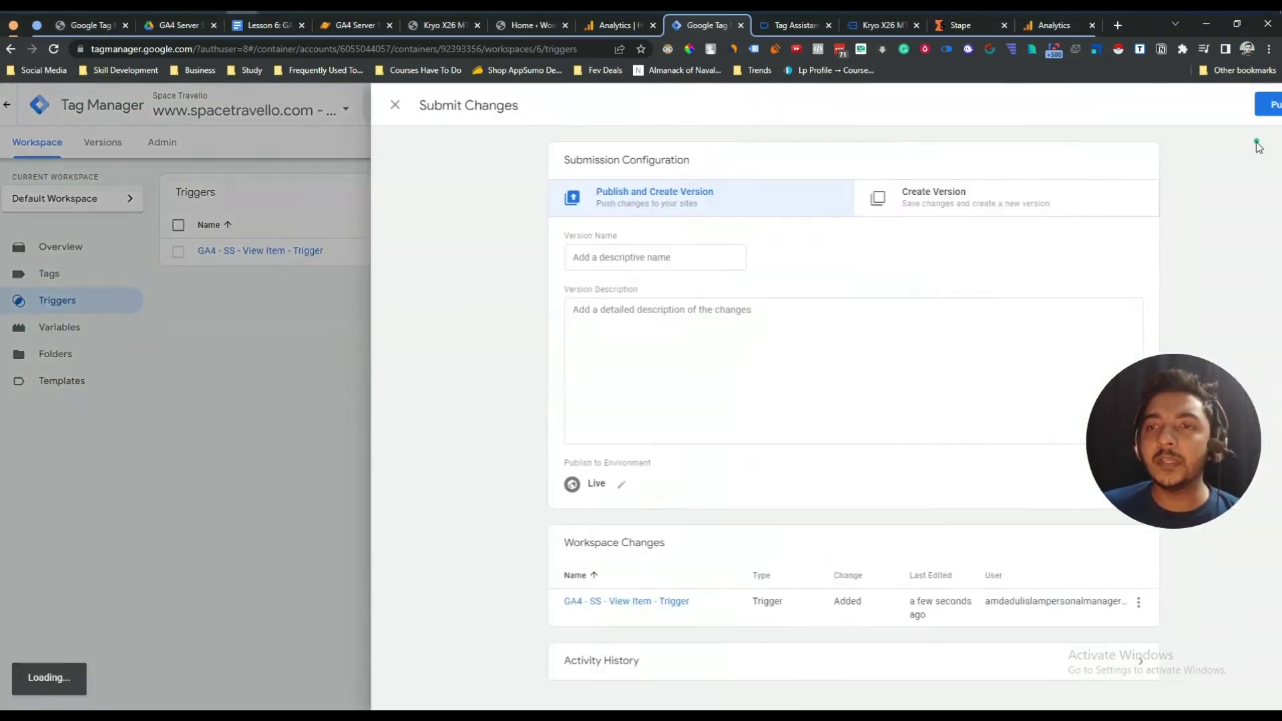
{"action": "left_click", "coordinate": [627, 269]}
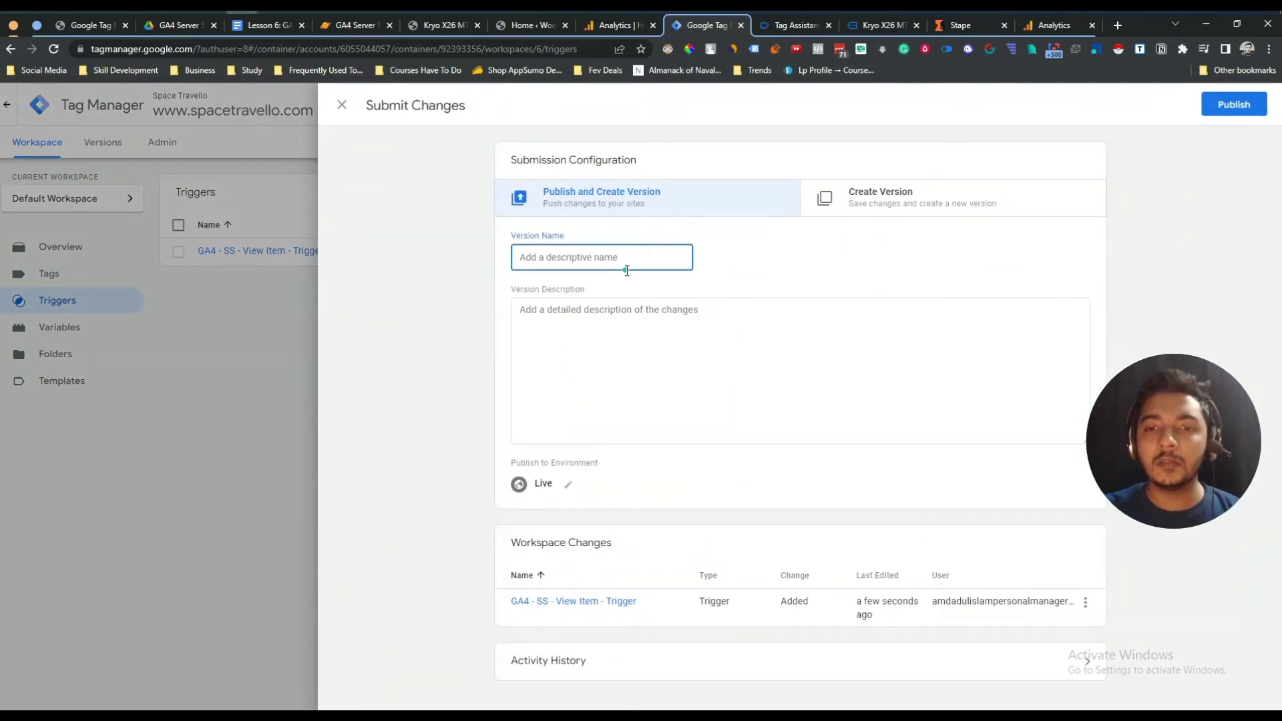
{"action": "type", "text": "GA4 - SS- VIEW EVENT - TRIGGER"}
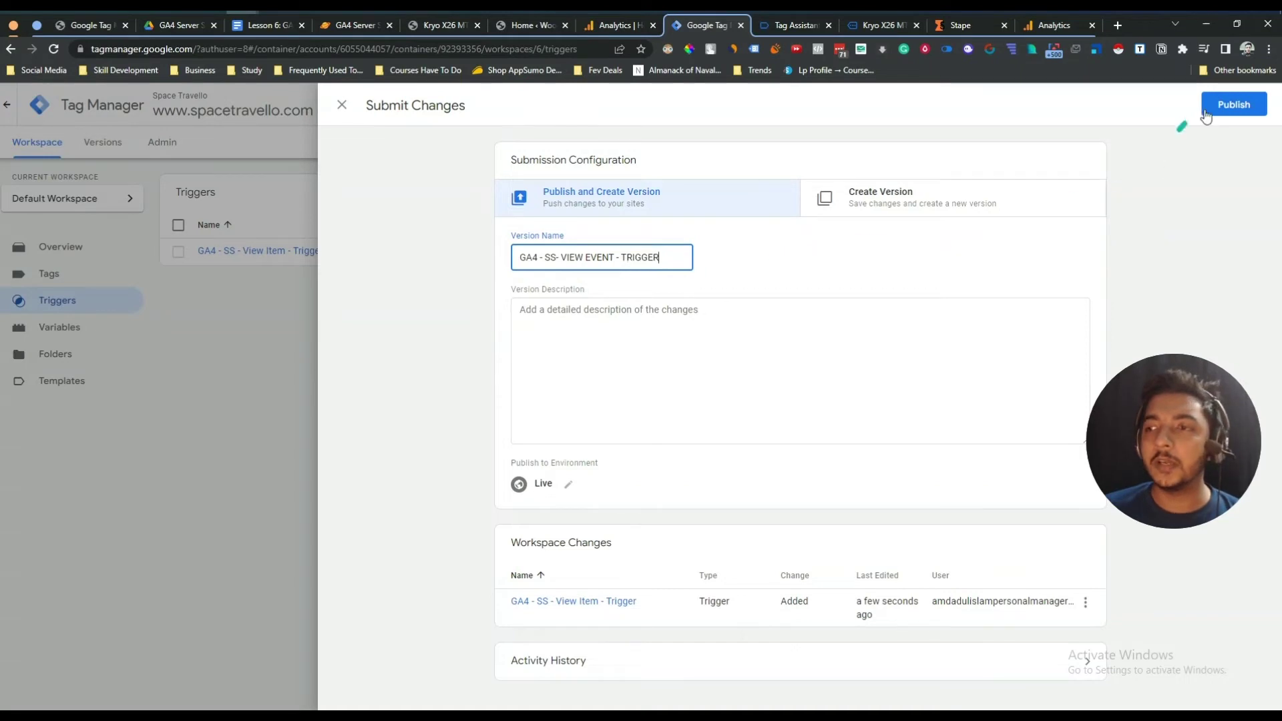
{"action": "left_click", "coordinate": [1231, 100]}
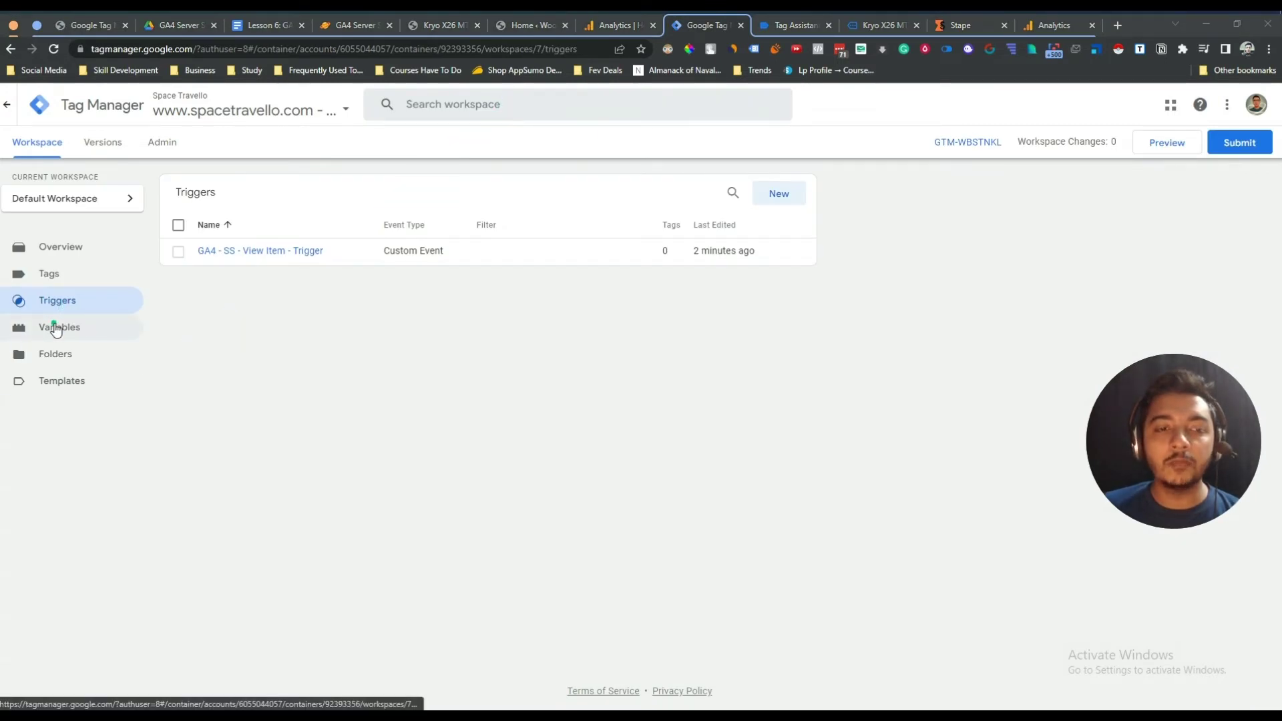
- Create a new user-defined variable and name it dlv - GA4 - ecommerce Items, copying the name from the lesson document
{"action": "left_click", "coordinate": [57, 328]}
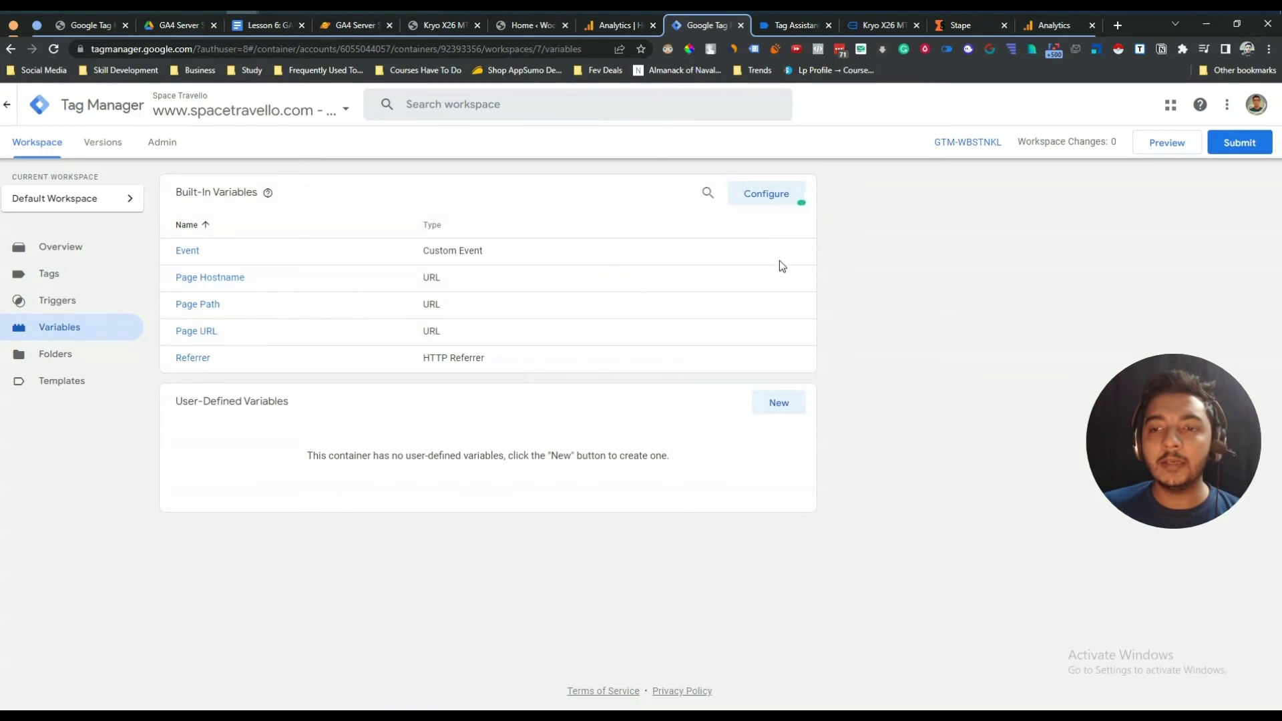
{"action": "left_click", "coordinate": [785, 405]}
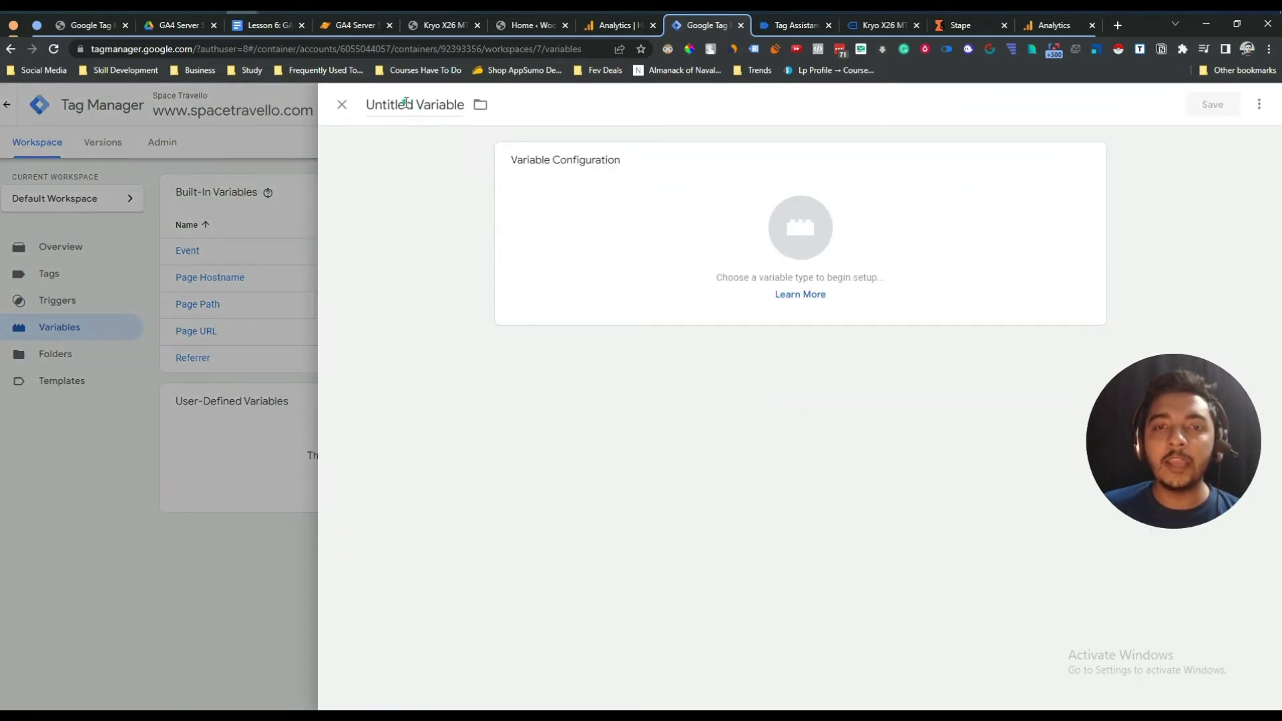
{"action": "left_click", "coordinate": [260, 30]}
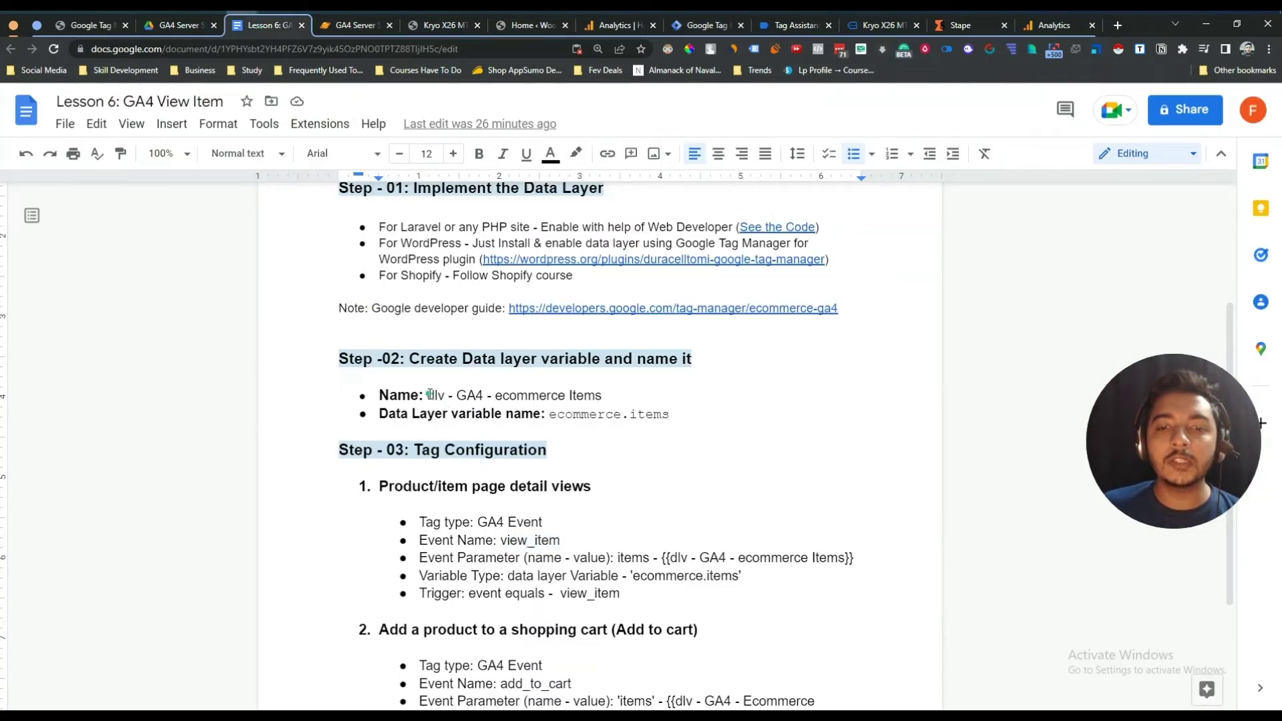
{"action": "left_click_drag", "start_coordinate": [429, 394], "coordinate": [587, 391]}
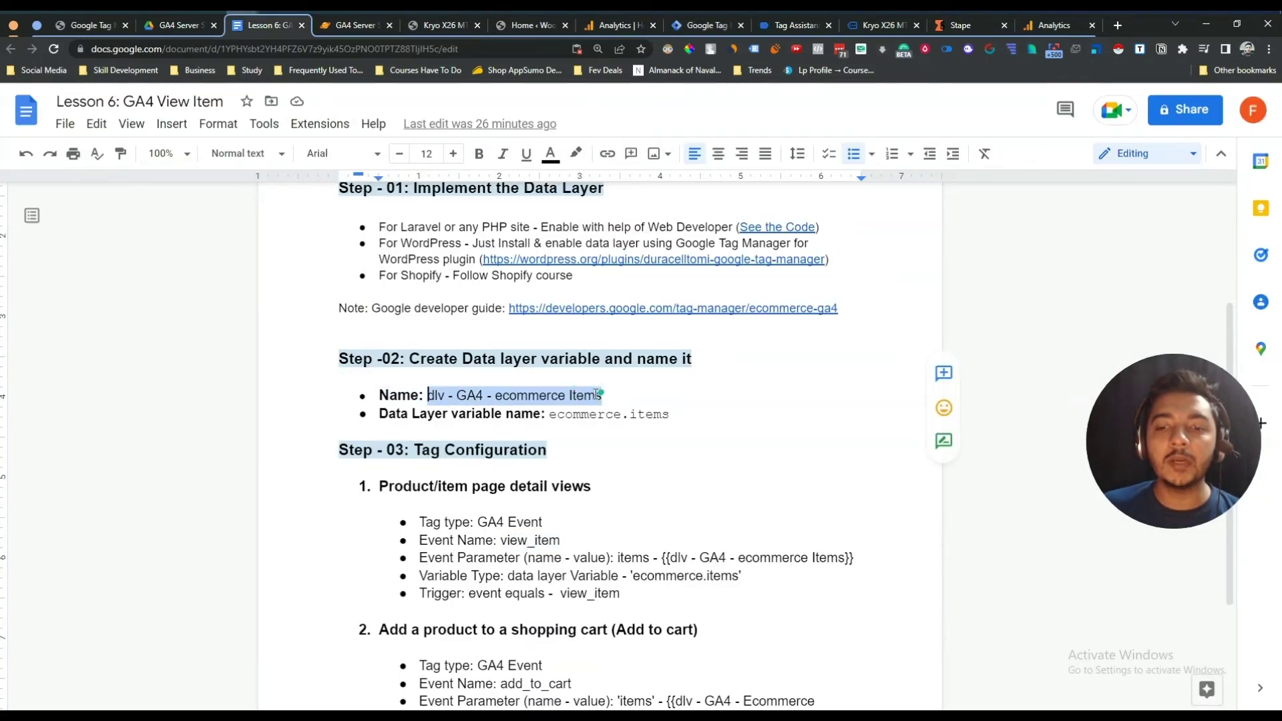
{"action": "right_click", "coordinate": [597, 394]}
{"action": "left_click", "coordinate": [637, 308]}
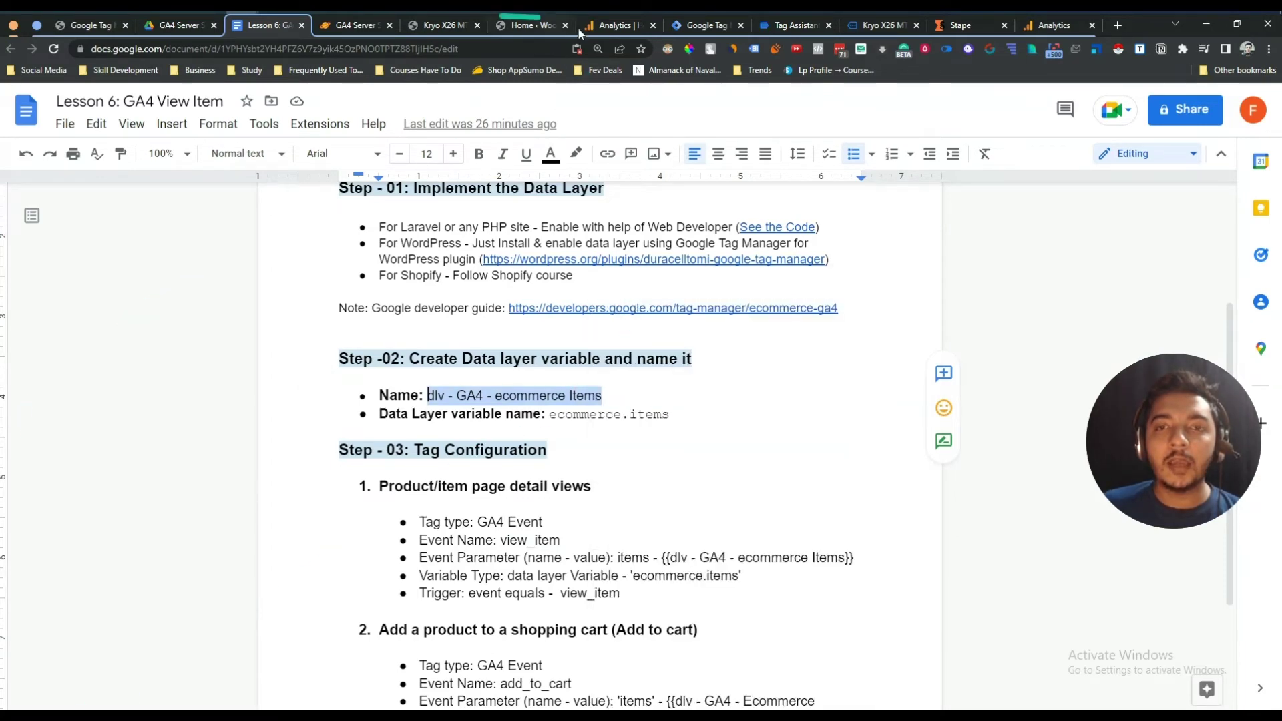
{"action": "left_click", "coordinate": [711, 26]}
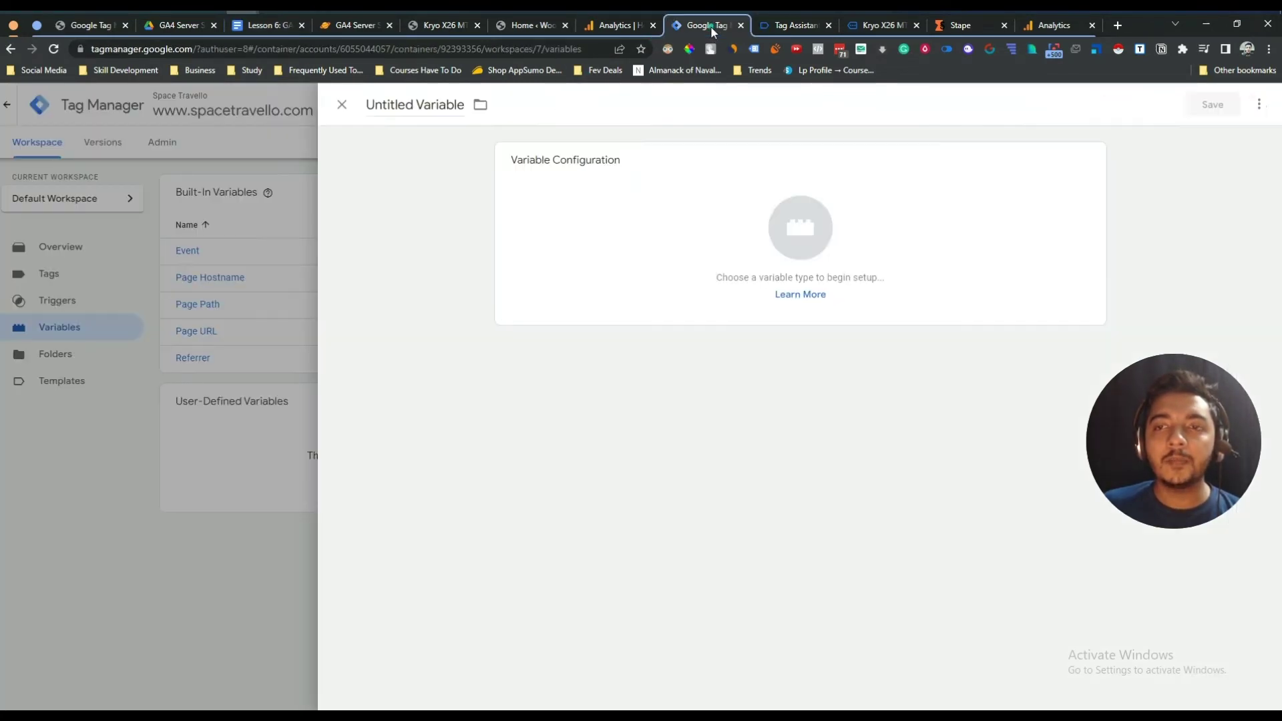
{"action": "left_click", "coordinate": [439, 99]}
{"action": "right_click", "coordinate": [439, 99]}
{"action": "left_click", "coordinate": [461, 162]}
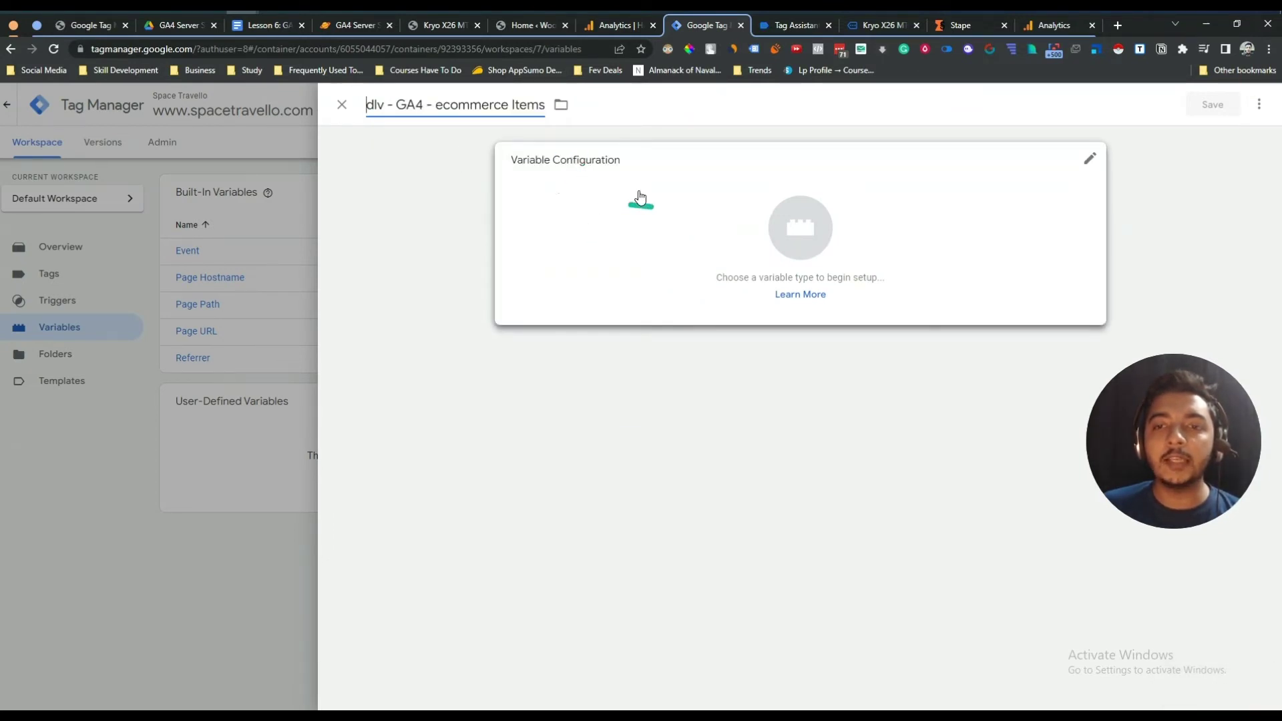
- Set the new variable's type to Data Layer Variable
{"action": "left_click", "coordinate": [763, 221]}
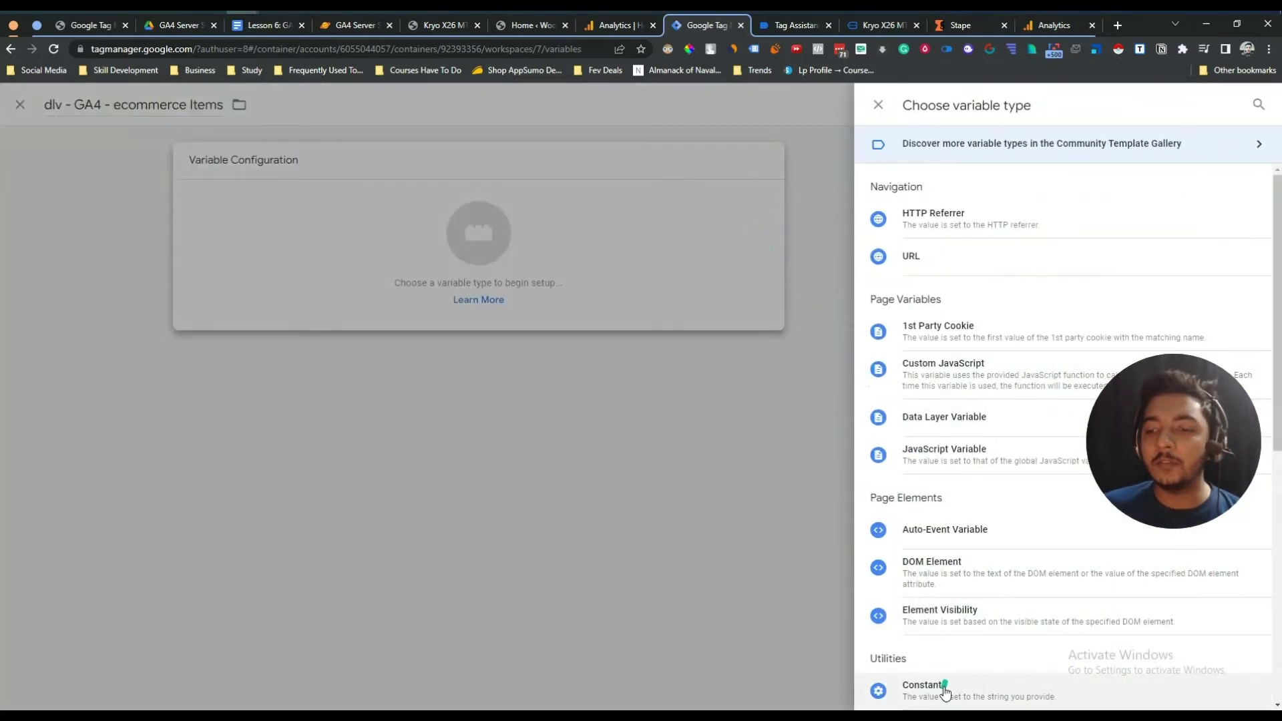
{"action": "scroll", "coordinate": [962, 658], "scroll_direction": "down", "scroll_amount": 3}
{"action": "scroll", "coordinate": [955, 651], "scroll_direction": "down", "scroll_amount": 3}
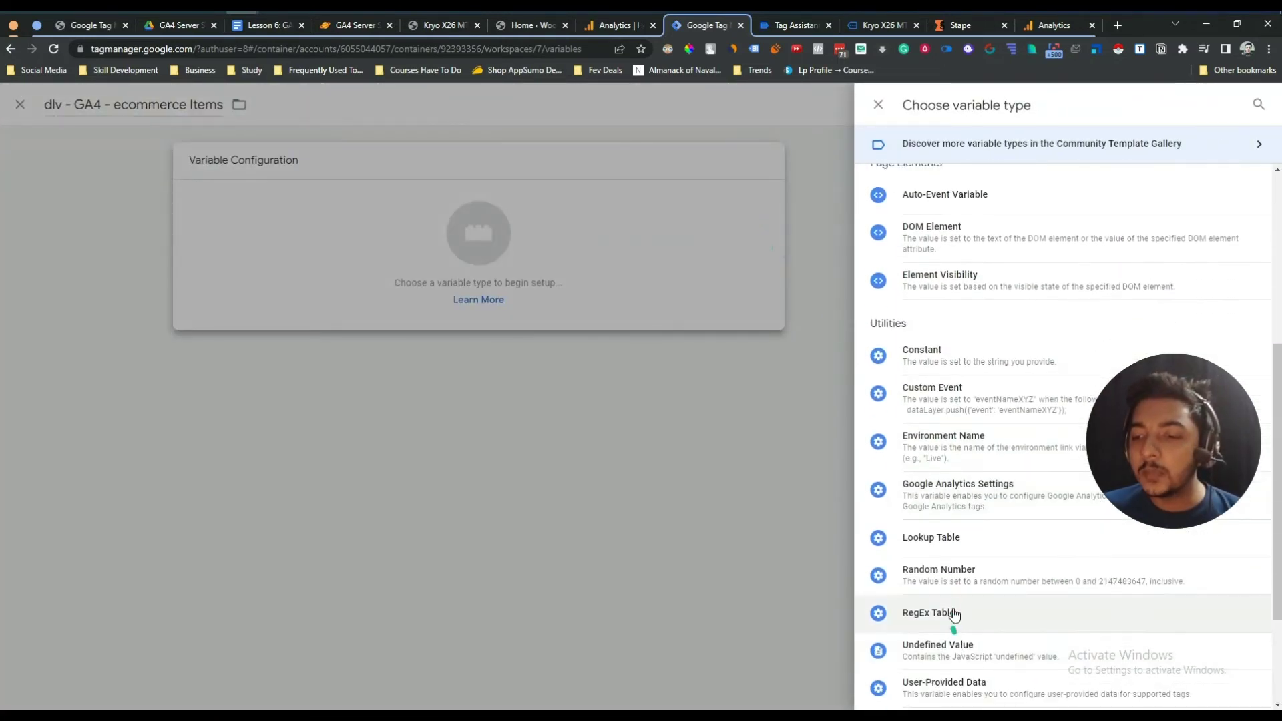
{"action": "scroll", "coordinate": [954, 608], "scroll_direction": "up", "scroll_amount": 4}
{"action": "scroll", "coordinate": [954, 576], "scroll_direction": "up", "scroll_amount": 1}
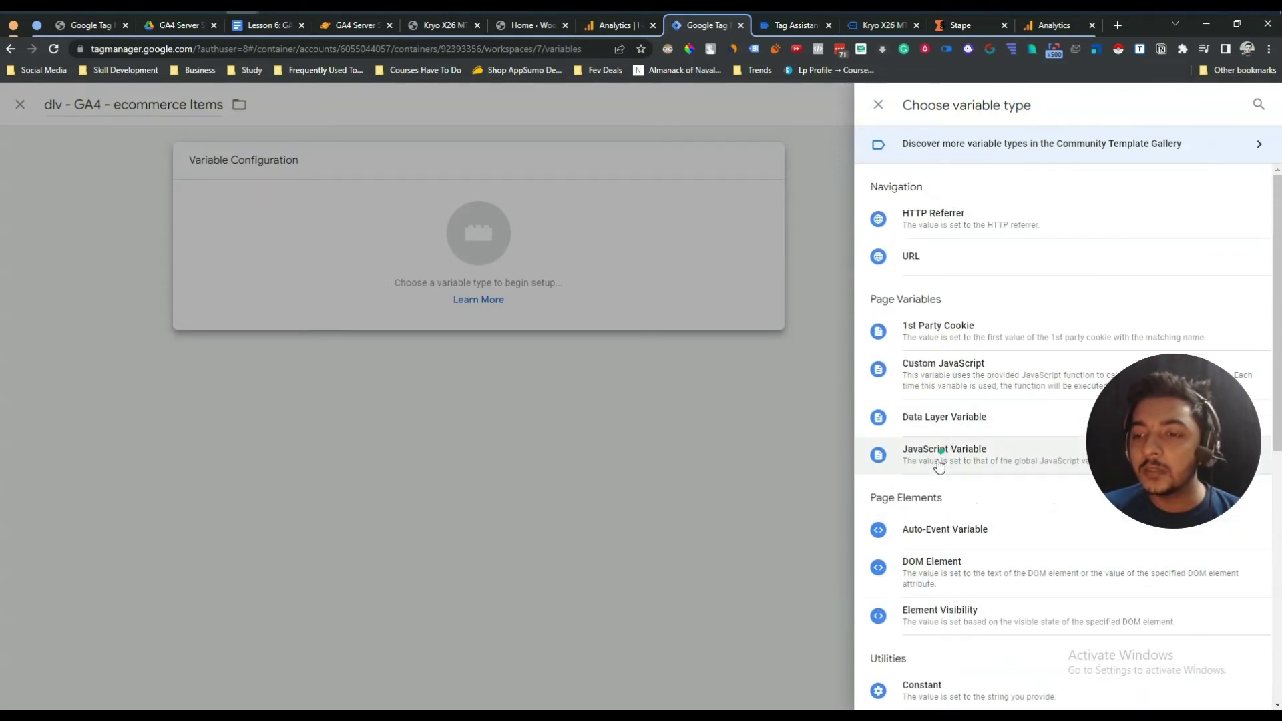
{"action": "left_click", "coordinate": [937, 422]}
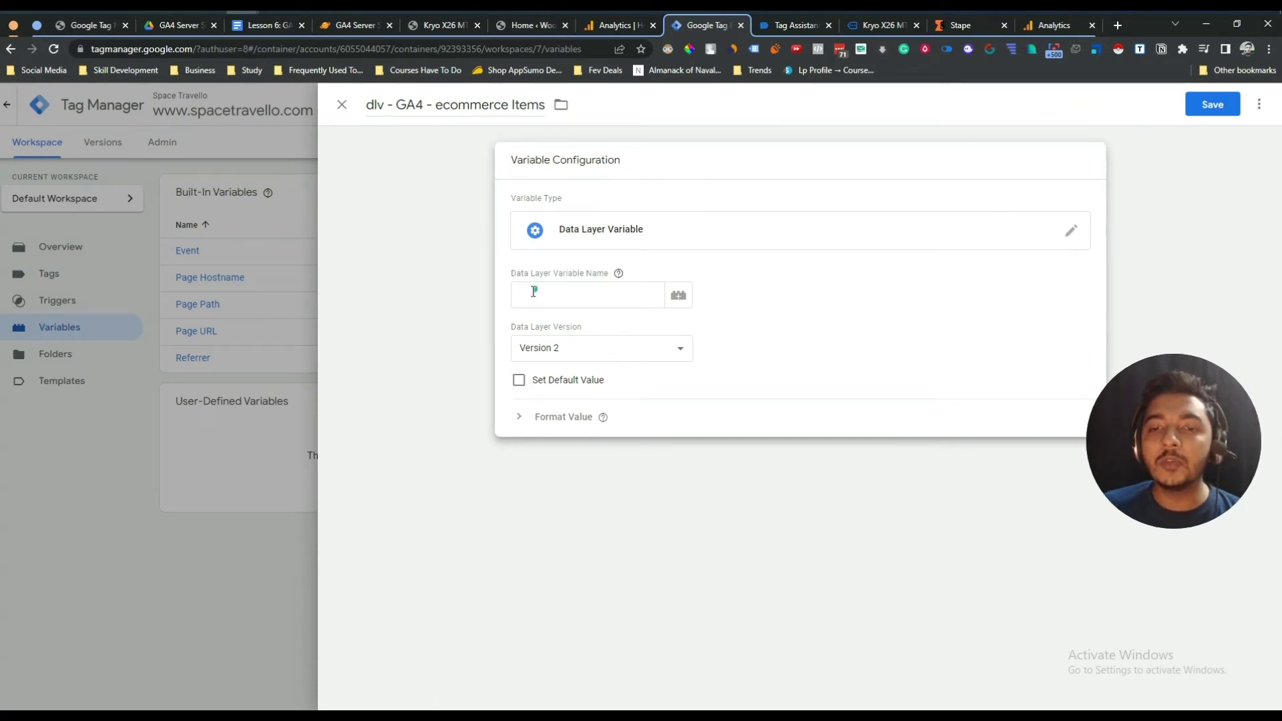
- Copy ecommerce.items from the lesson document and enter it as the data layer variable name in Tag Manager
{"action": "left_click", "coordinate": [253, 27]}
{"action": "left_click", "coordinate": [484, 395]}
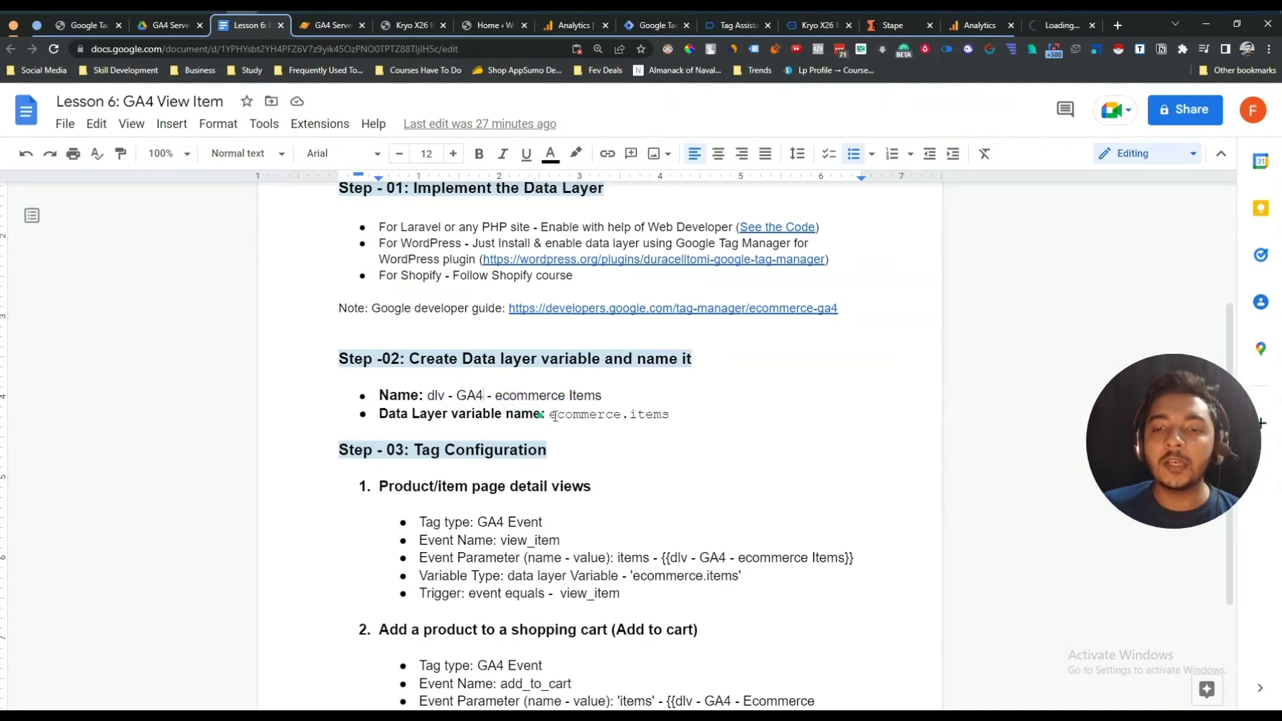
{"action": "left_click_drag", "start_coordinate": [551, 414], "coordinate": [667, 415]}
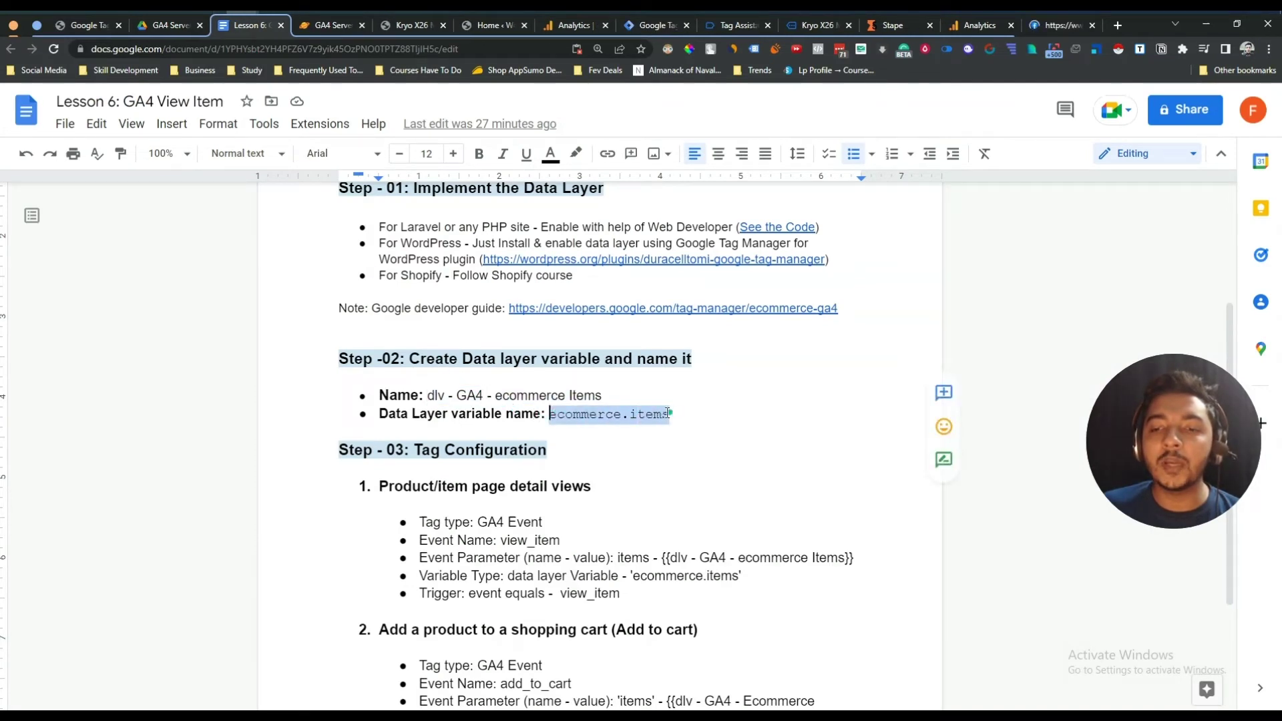
{"action": "right_click", "coordinate": [667, 415]}
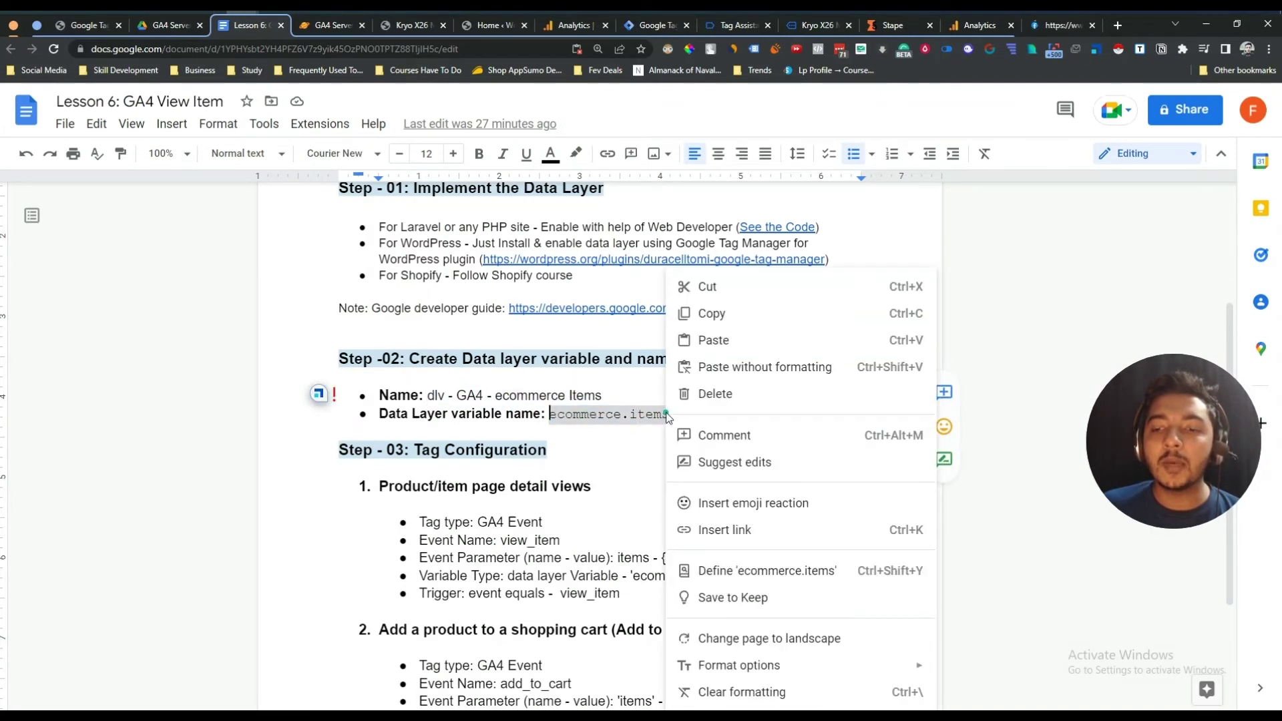
{"action": "left_click", "coordinate": [704, 313]}
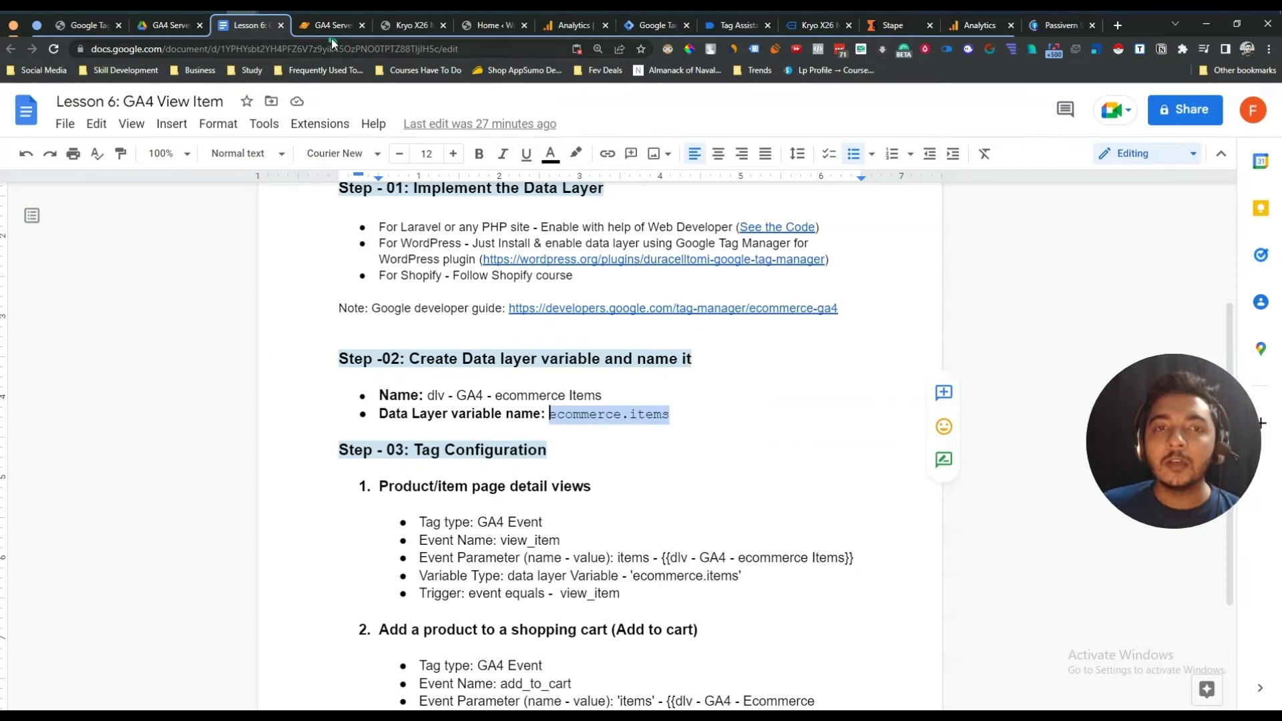
{"action": "left_click", "coordinate": [647, 24]}
{"action": "left_click", "coordinate": [582, 293]}
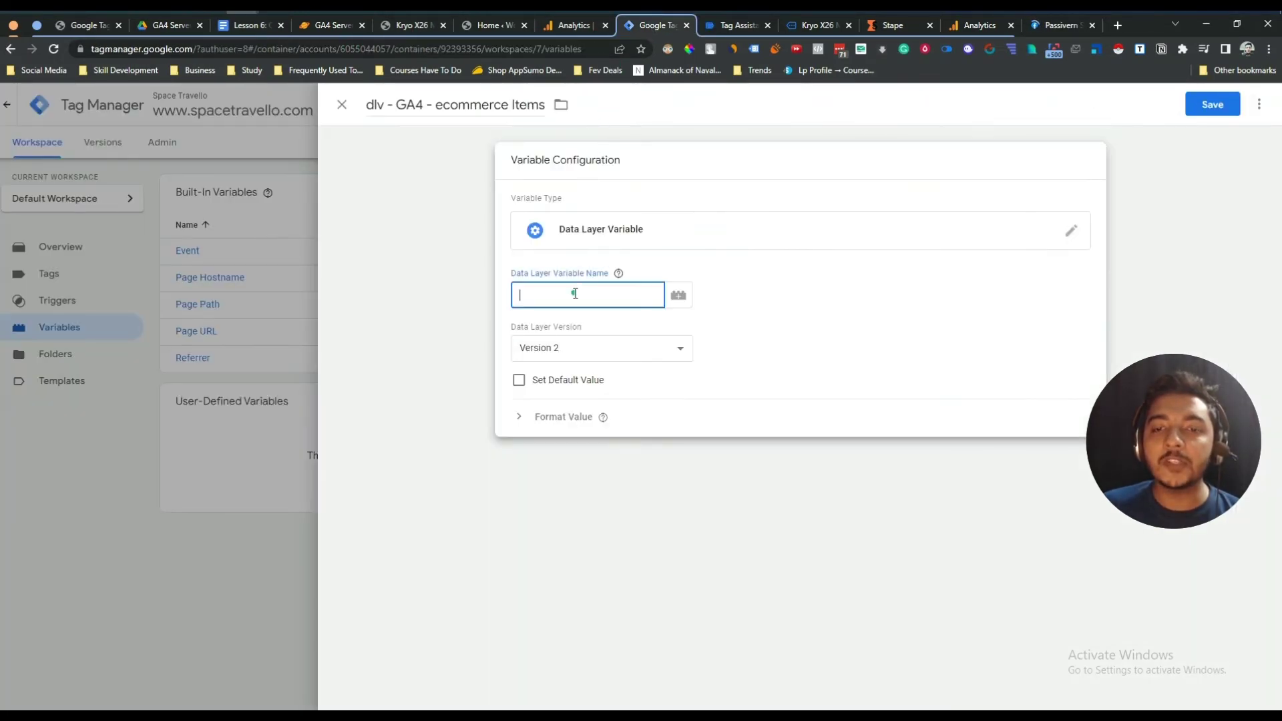
{"action": "key", "text": "ctrl+v"}
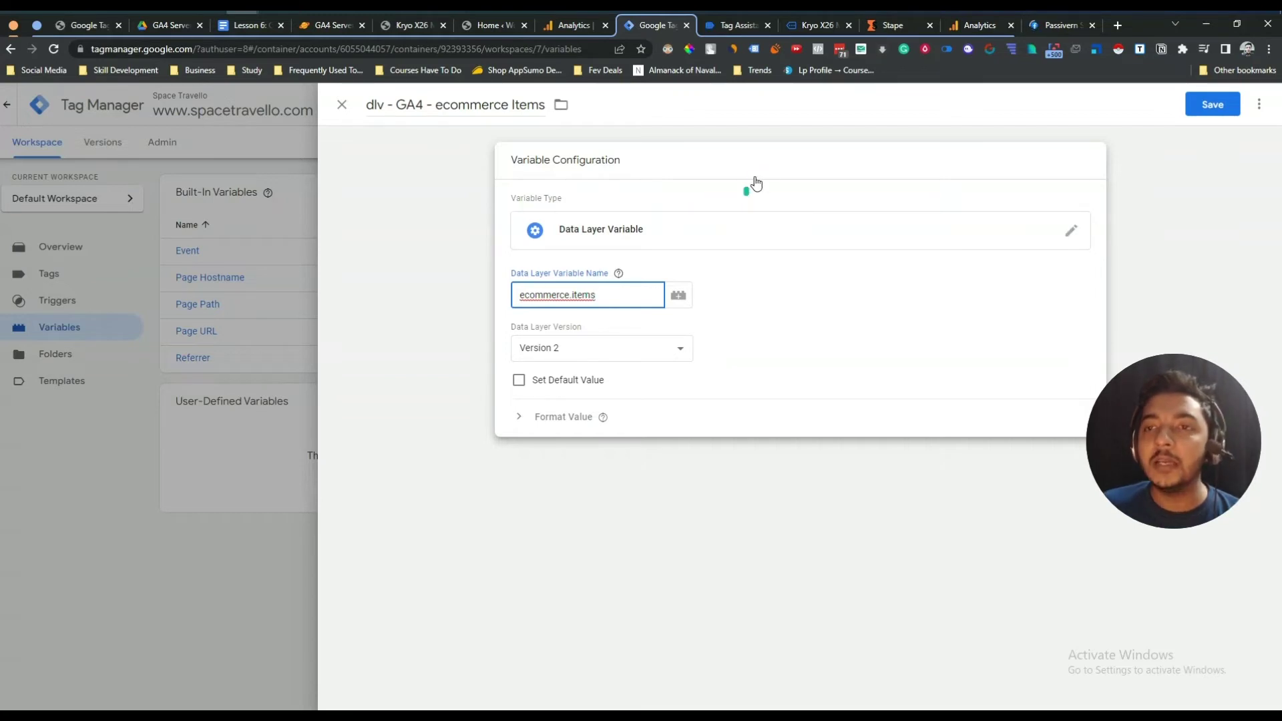
- Switch to Tag Assistant and examine how the items key is nested under ecommerce in the view_item event's data layer
{"action": "left_click", "coordinate": [816, 25]}
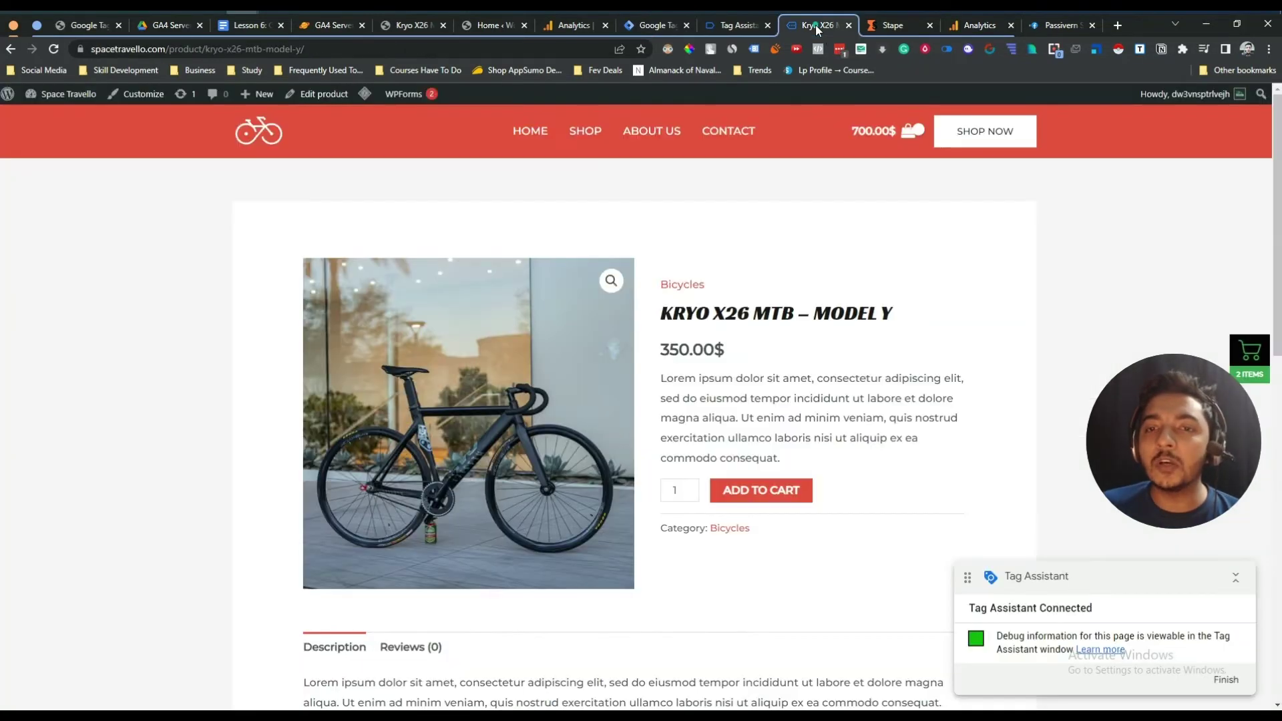
{"action": "left_click", "coordinate": [737, 28]}
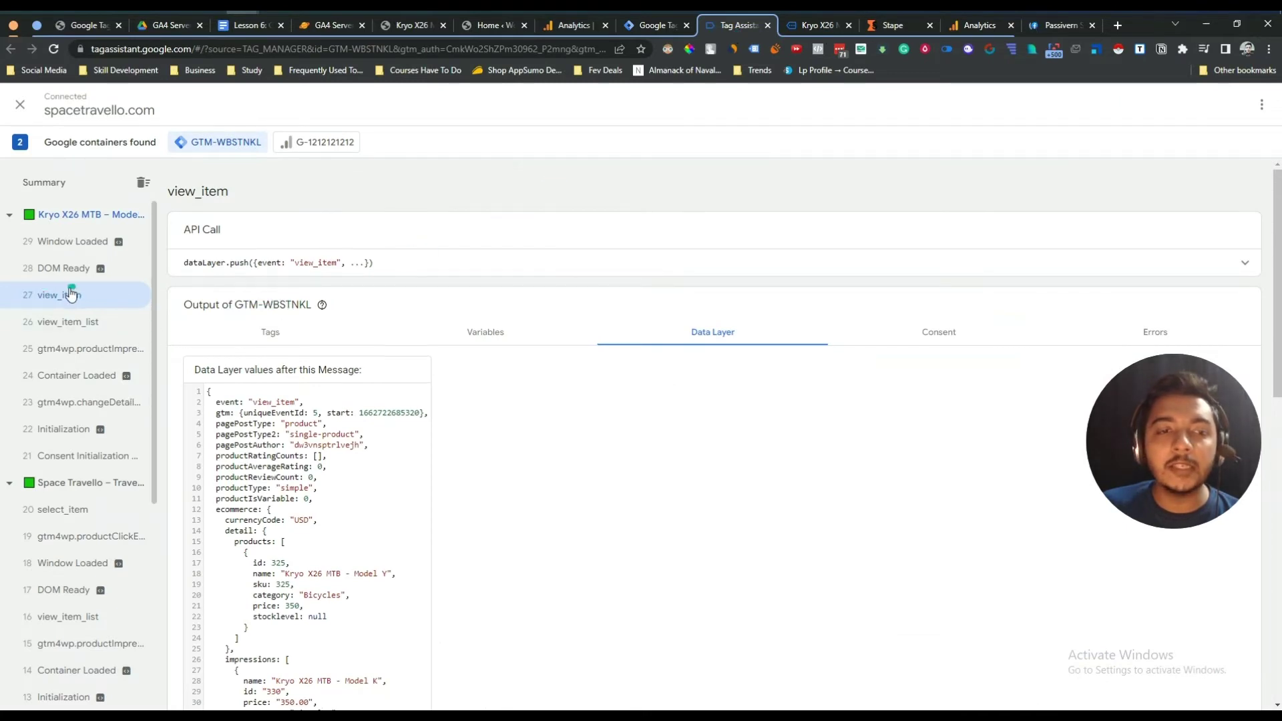
{"action": "scroll", "coordinate": [641, 374], "scroll_direction": "down", "scroll_amount": 4}
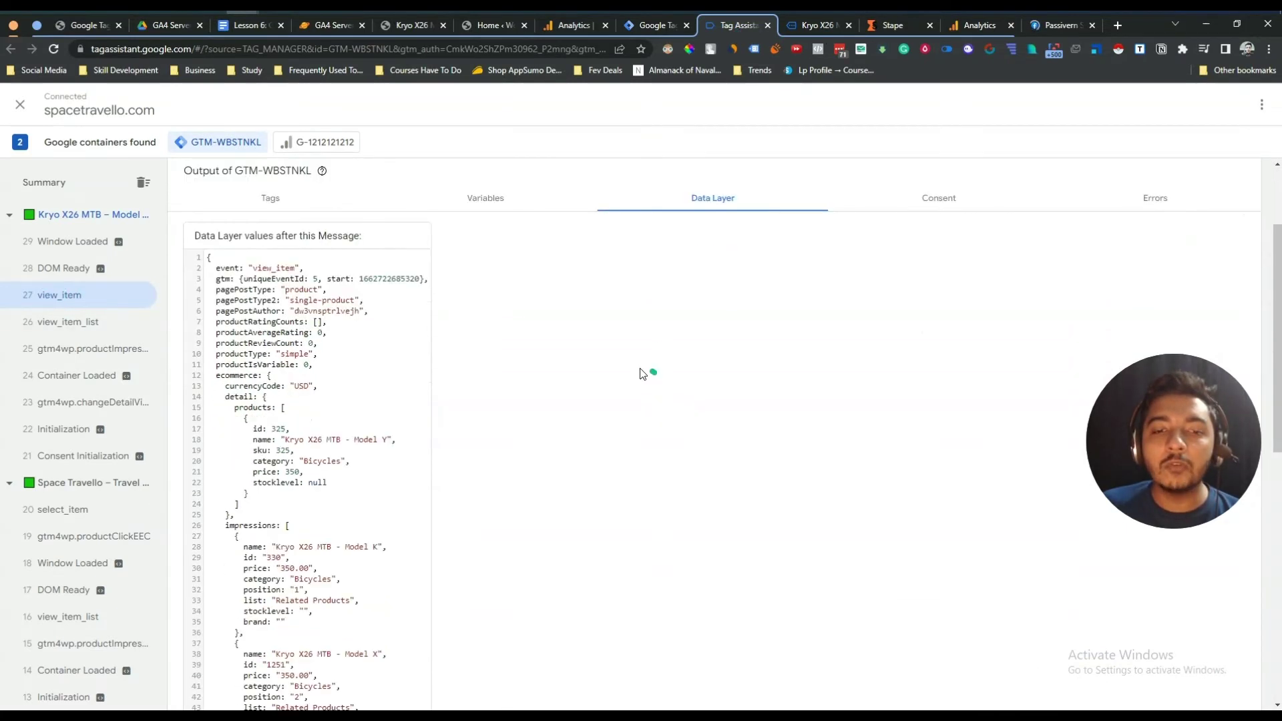
{"action": "scroll", "coordinate": [639, 371], "scroll_direction": "down", "scroll_amount": 8}
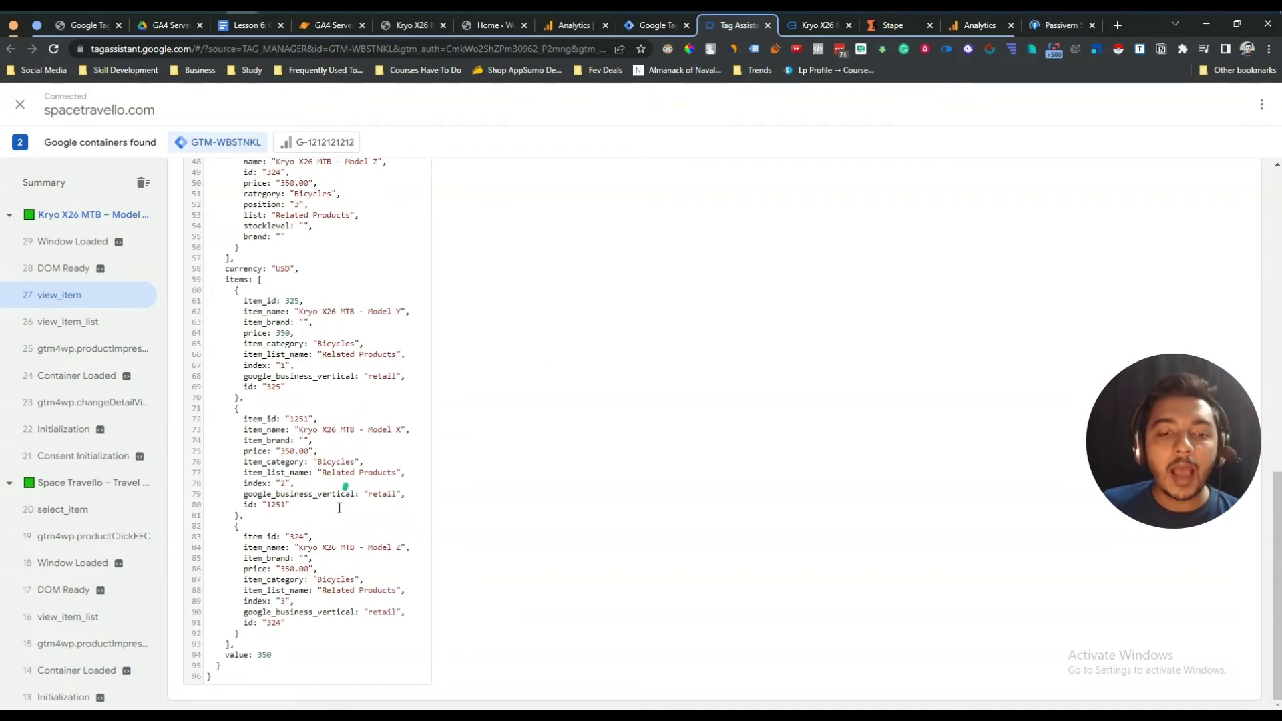
{"action": "left_click_drag", "start_coordinate": [226, 286], "coordinate": [239, 279]}
{"action": "left_click", "coordinate": [244, 281]}
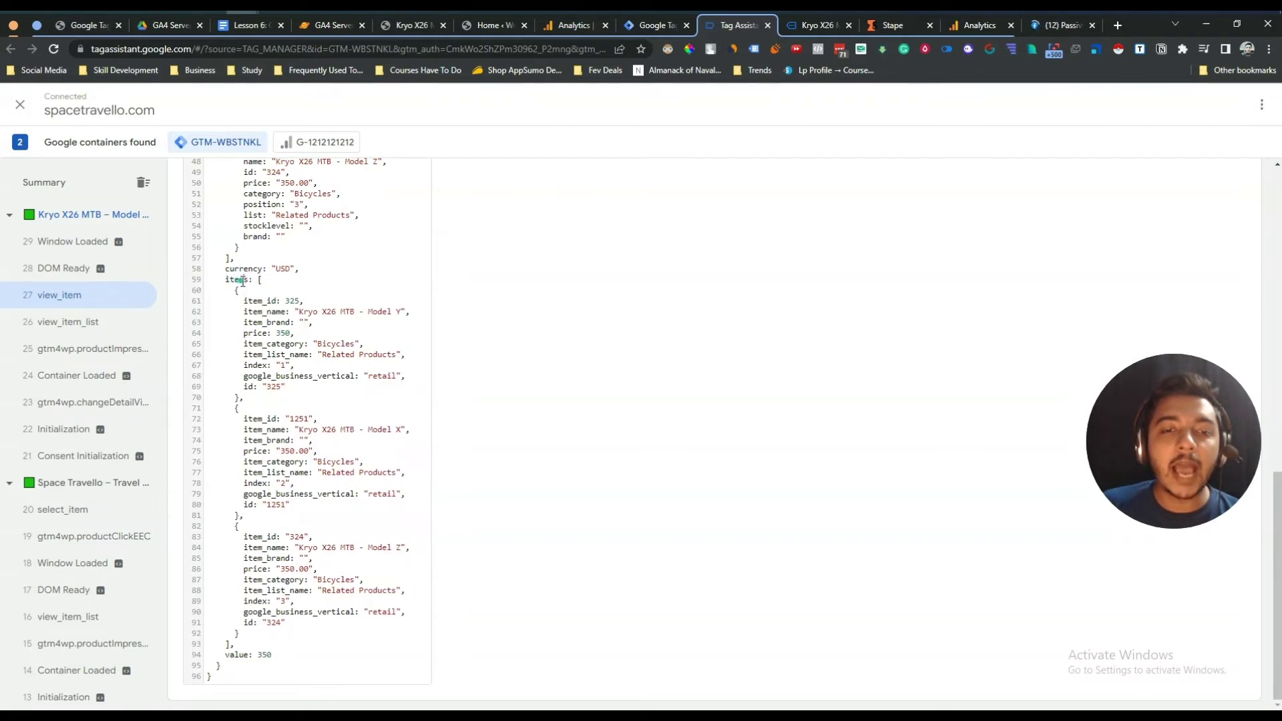
{"action": "scroll", "coordinate": [242, 282], "scroll_direction": "up", "scroll_amount": 5}
{"action": "scroll", "coordinate": [241, 282], "scroll_direction": "up", "scroll_amount": 3}
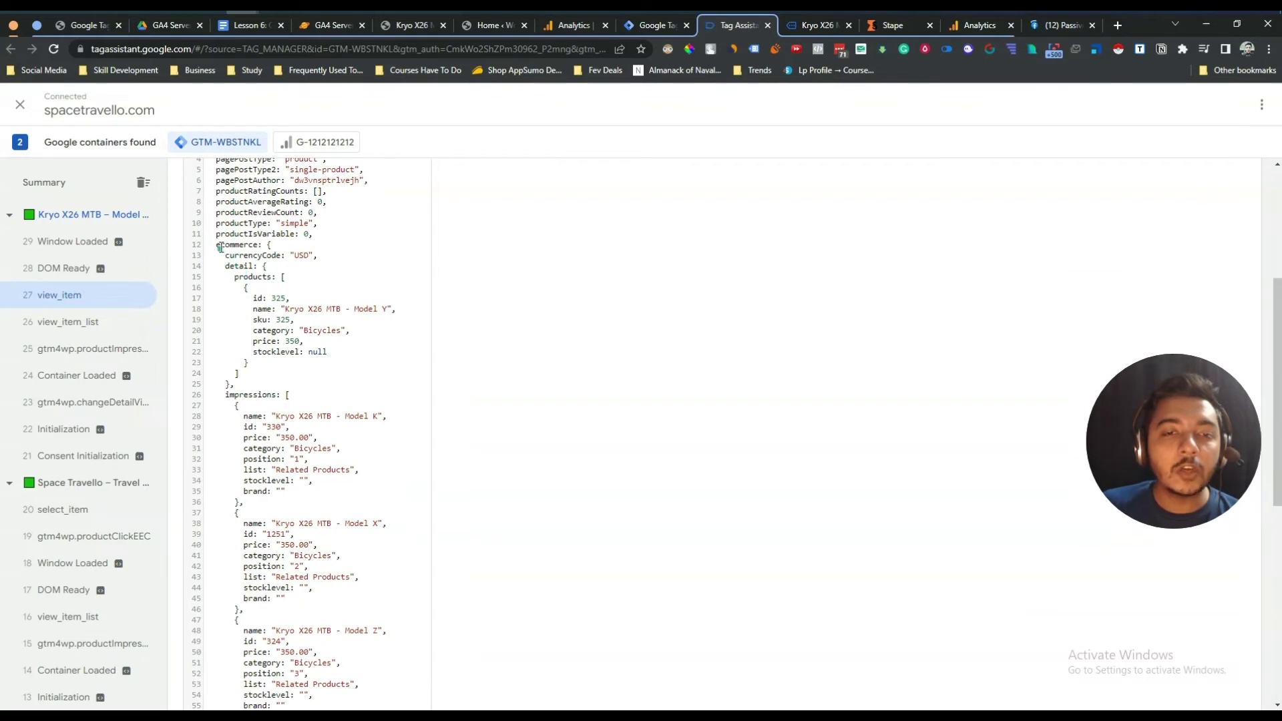
{"action": "left_click_drag", "start_coordinate": [217, 246], "coordinate": [259, 246]}
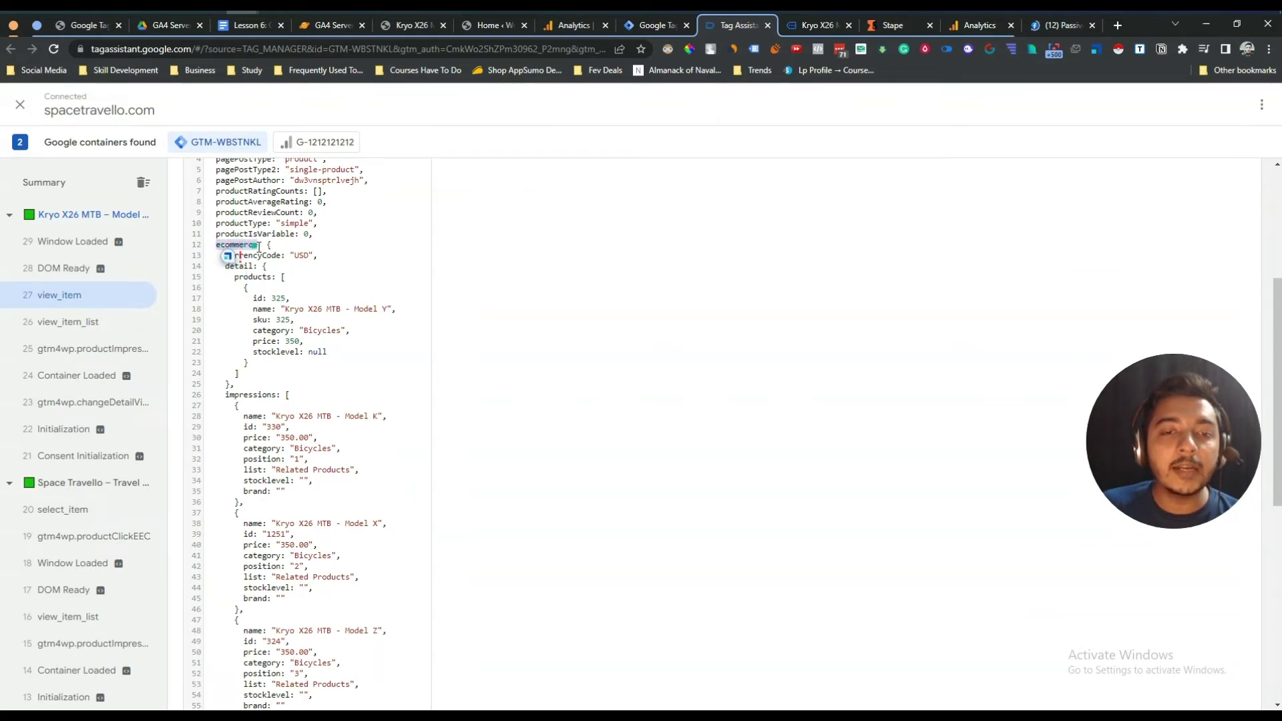
{"action": "scroll", "coordinate": [236, 457], "scroll_direction": "down", "scroll_amount": 5}
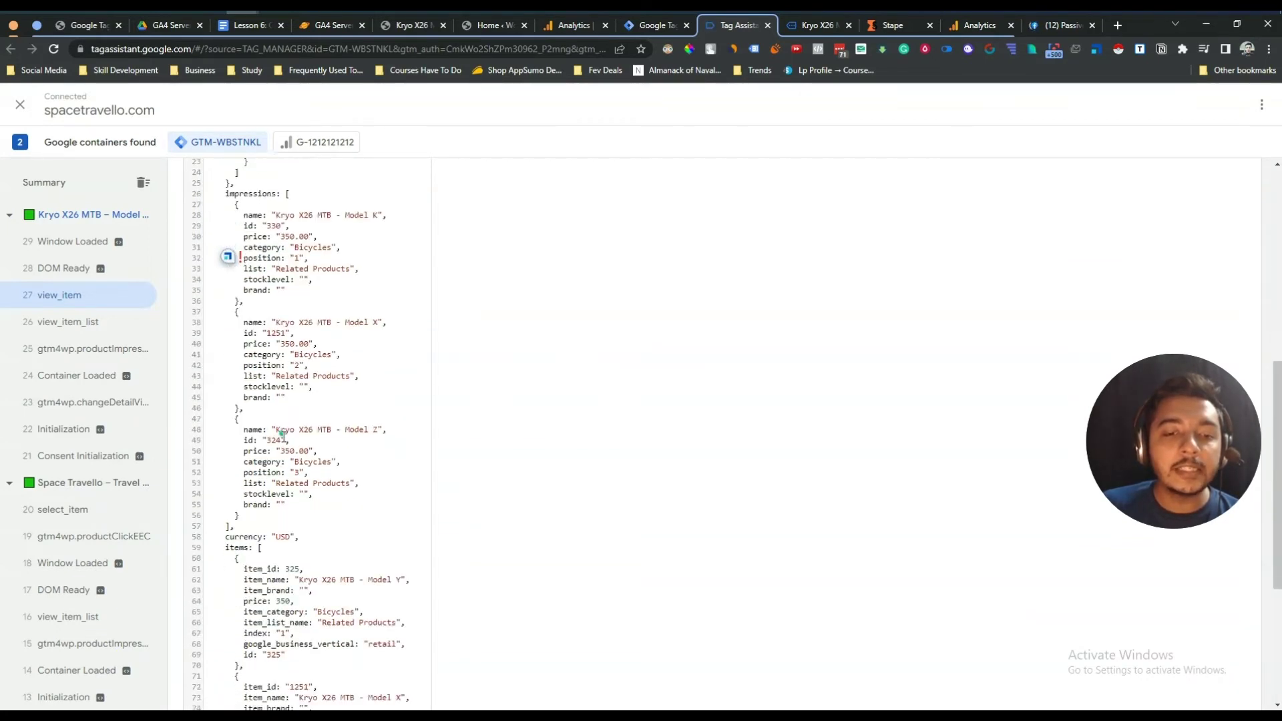
{"action": "scroll", "coordinate": [237, 457], "scroll_direction": "down", "scroll_amount": 1}
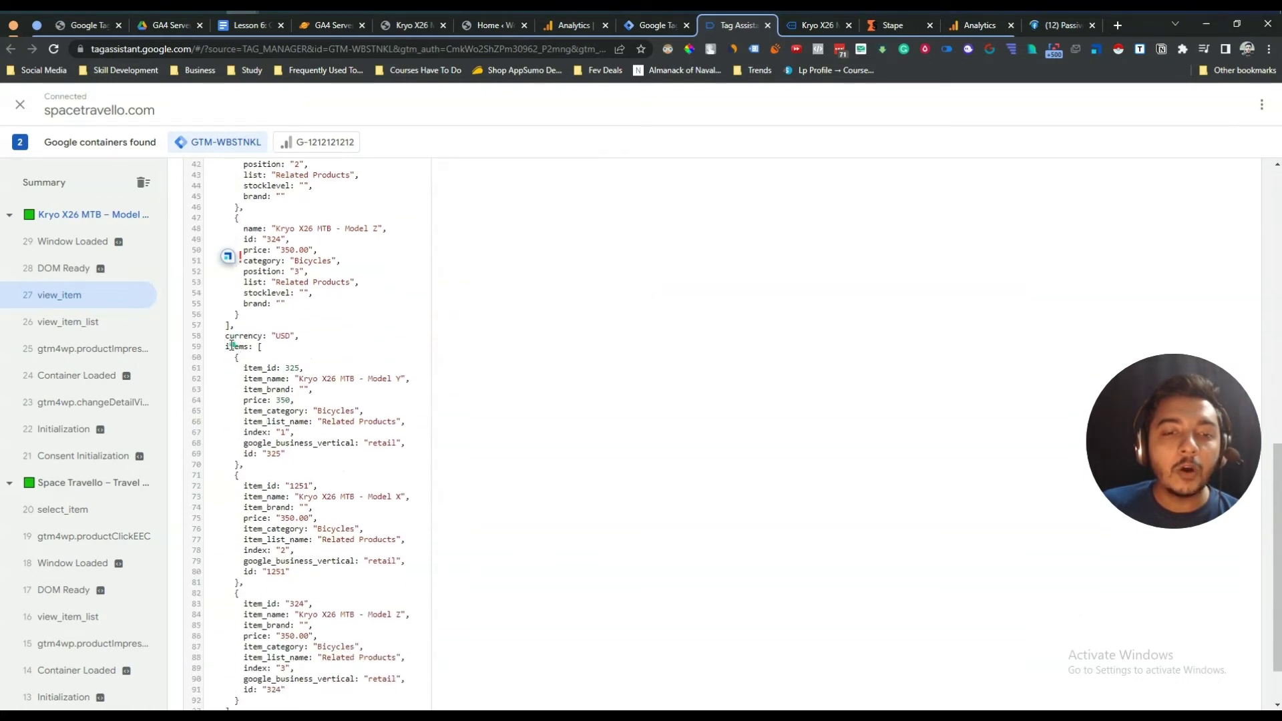
{"action": "left_click_drag", "start_coordinate": [226, 346], "coordinate": [251, 346]}
{"action": "left_click", "coordinate": [251, 346]}
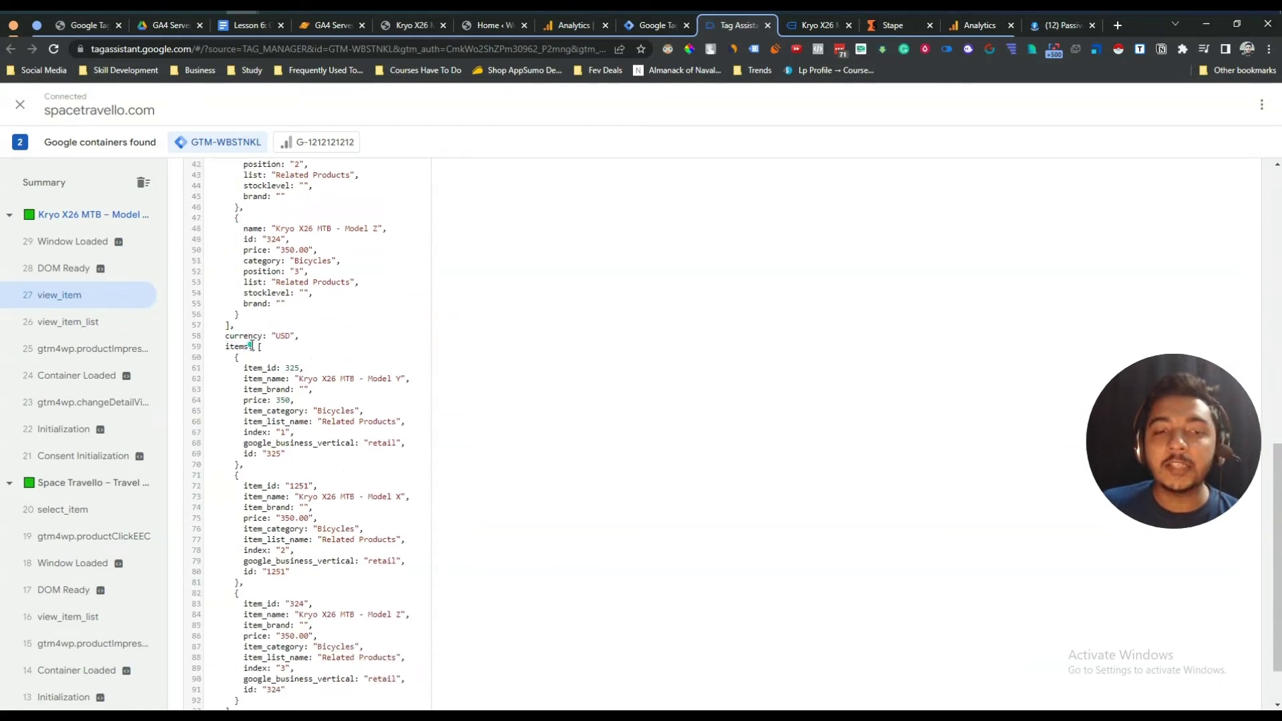
- View the help for the data layer variable name in Tag Manager, and compare the items key in Tag Assistant again
{"action": "left_click", "coordinate": [636, 24]}
{"action": "left_click", "coordinate": [619, 273]}
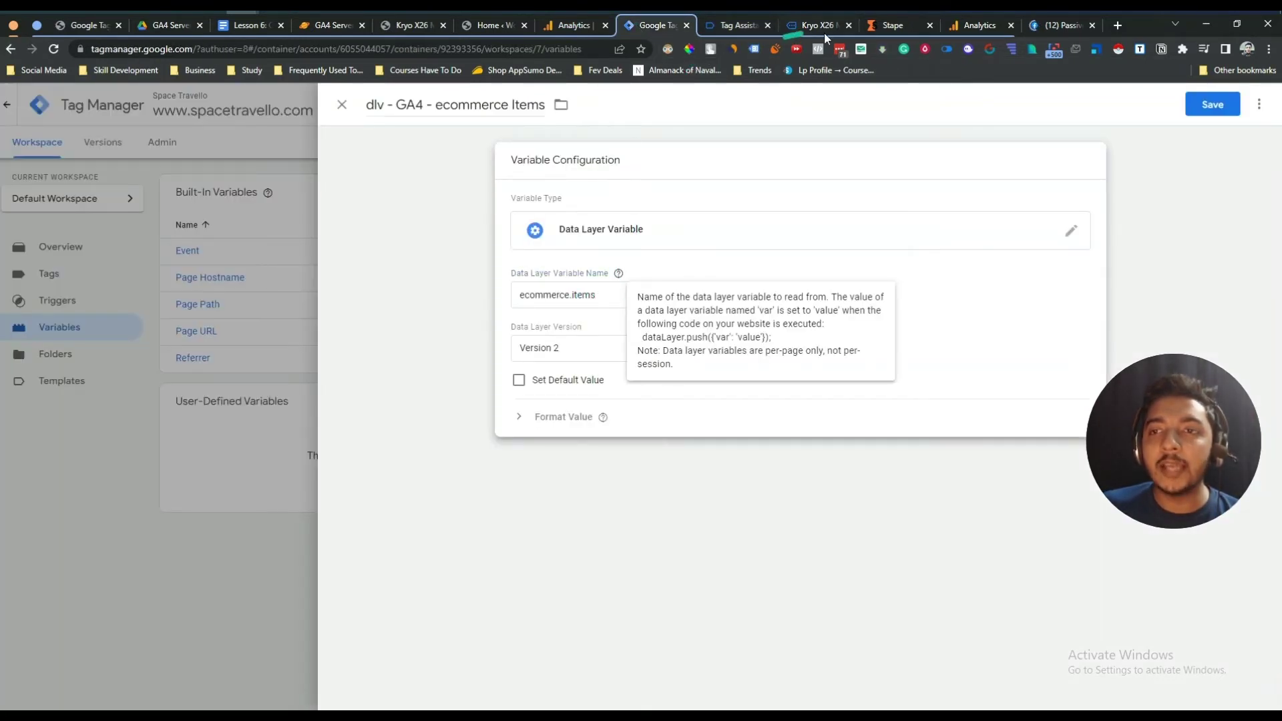
{"action": "left_click", "coordinate": [971, 24]}
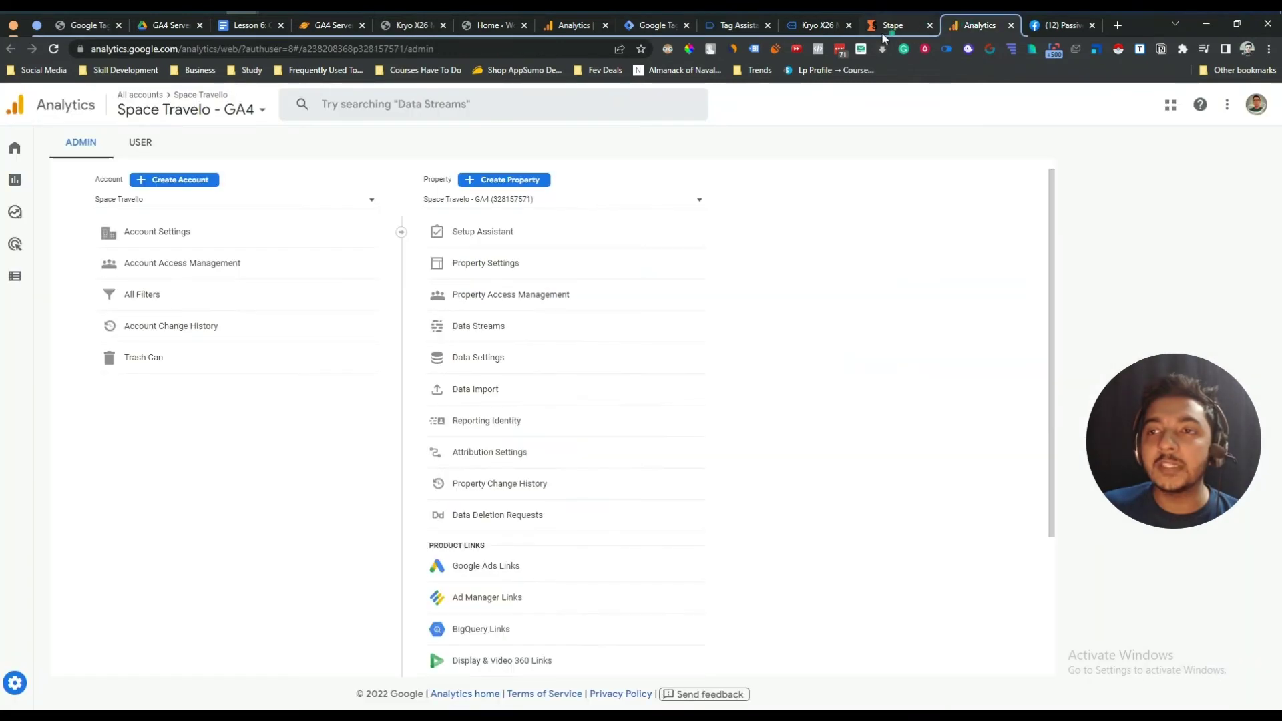
{"action": "left_click", "coordinate": [791, 29]}
{"action": "left_click", "coordinate": [751, 26]}
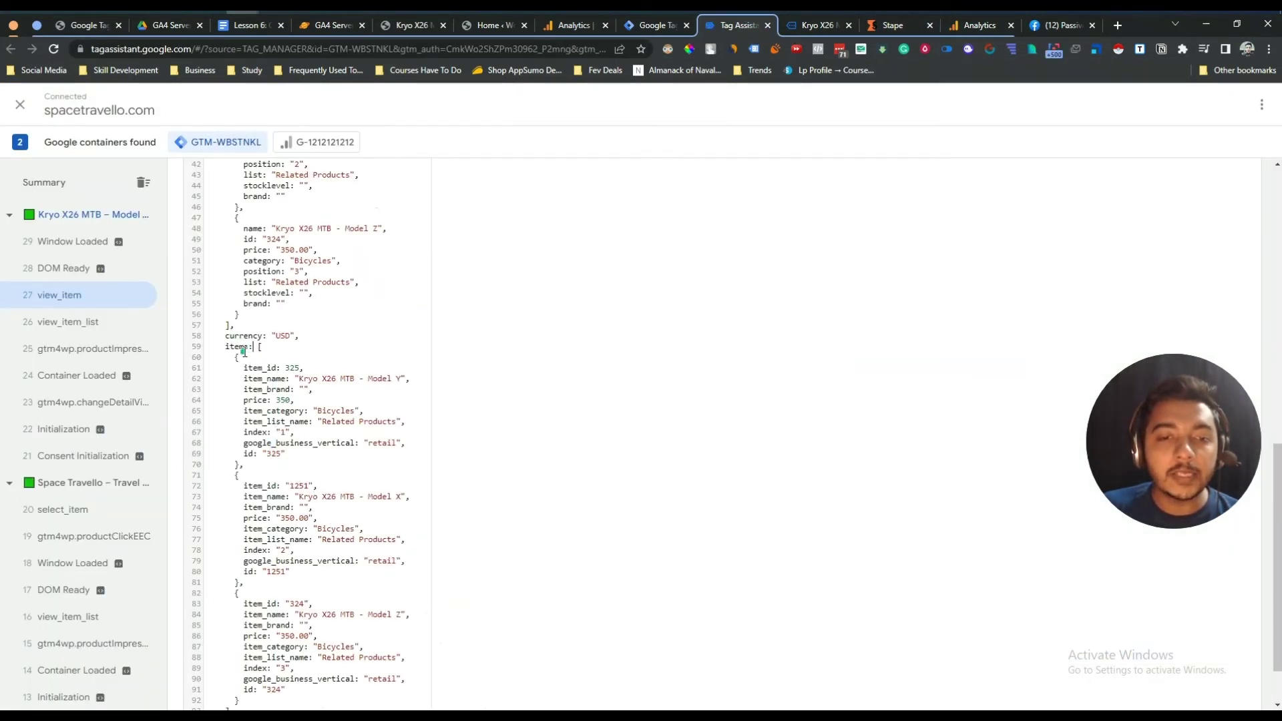
{"action": "double_click", "coordinate": [247, 348]}
{"action": "left_click", "coordinate": [225, 352]}
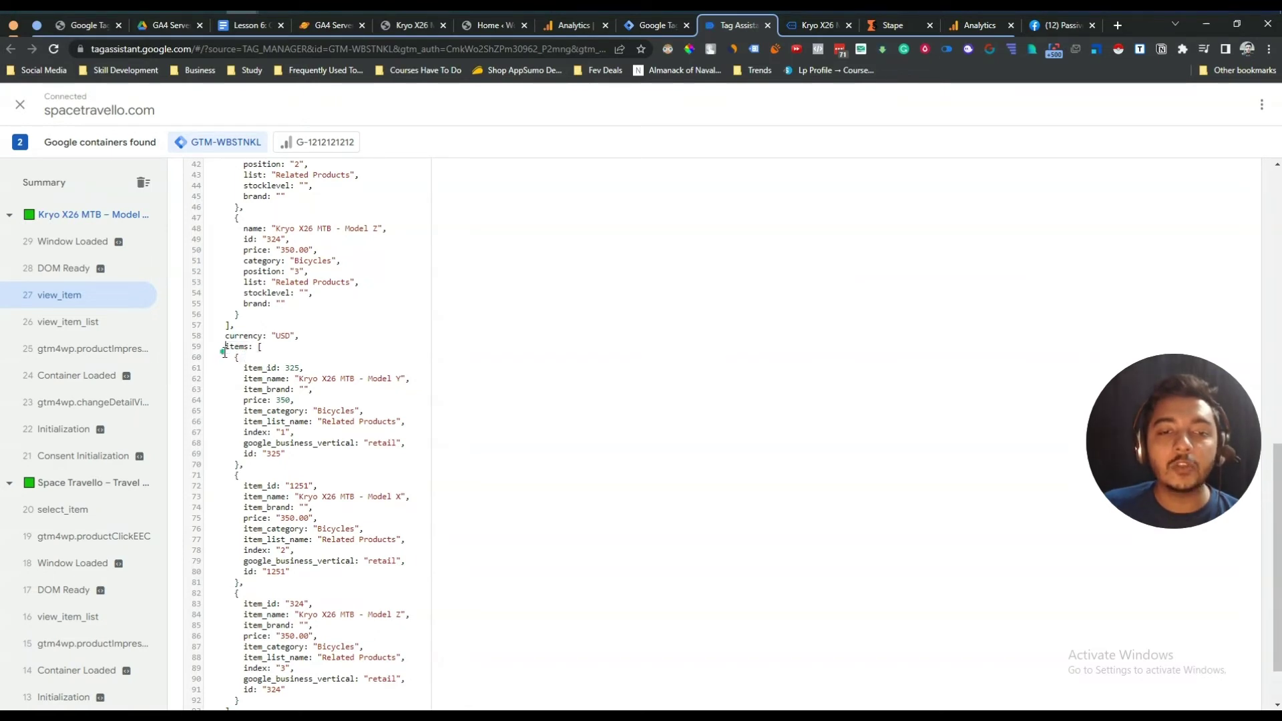
{"action": "left_click_drag", "start_coordinate": [225, 348], "coordinate": [245, 345]}
{"action": "left_click", "coordinate": [249, 355]}
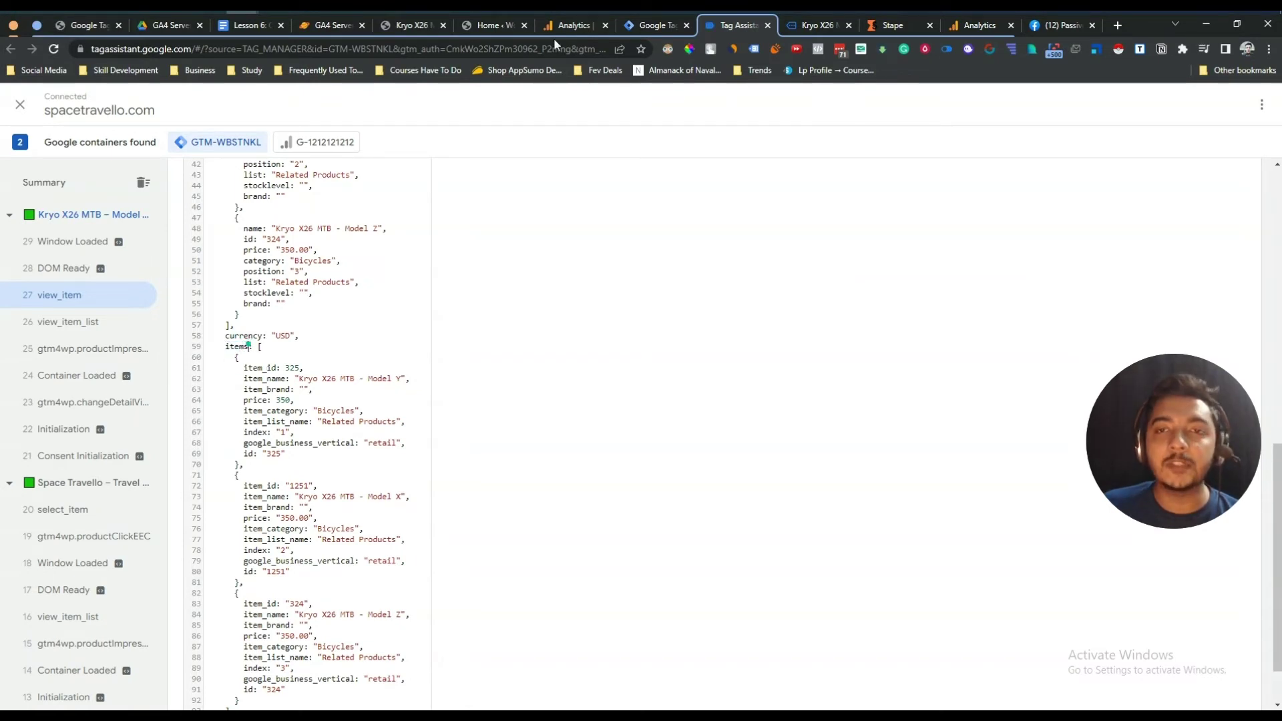
- Return to Tag Manager and save the dlv - GA4 - ecommerce Items variable
{"action": "left_click", "coordinate": [580, 27]}
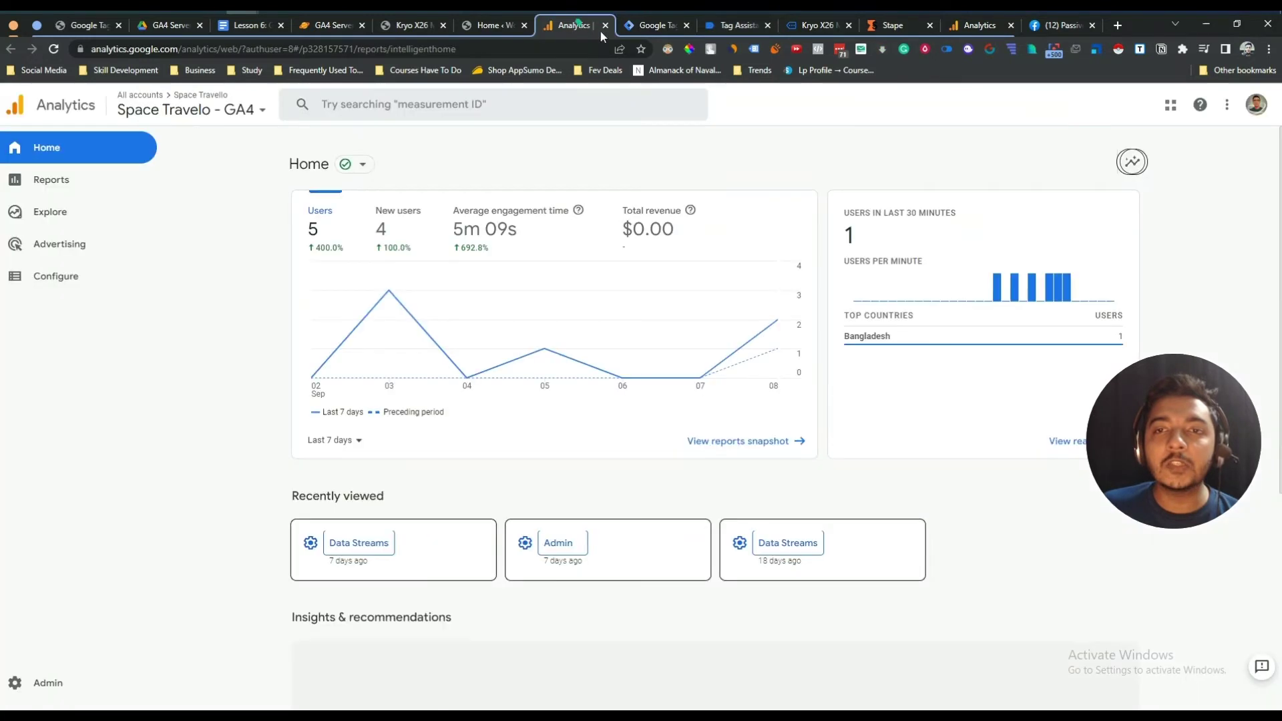
{"action": "left_click", "coordinate": [636, 27]}
{"action": "double_click", "coordinate": [557, 296]}
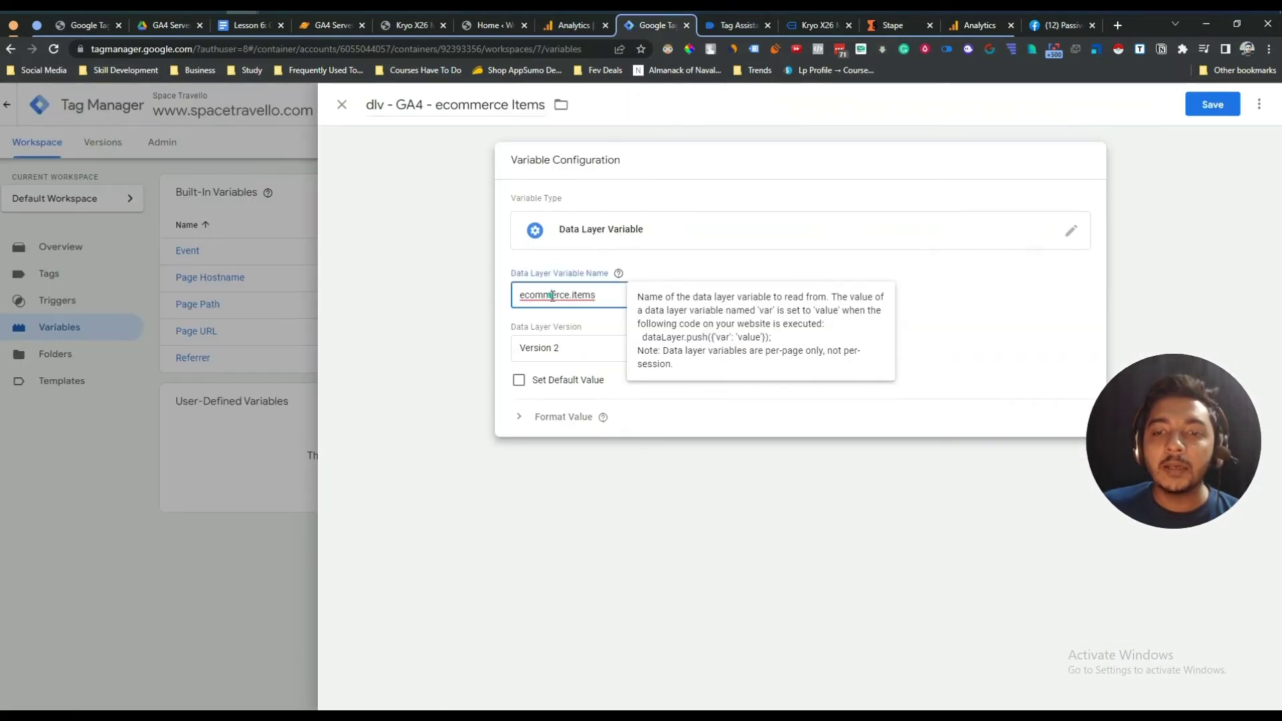
{"action": "left_click", "coordinate": [566, 278]}
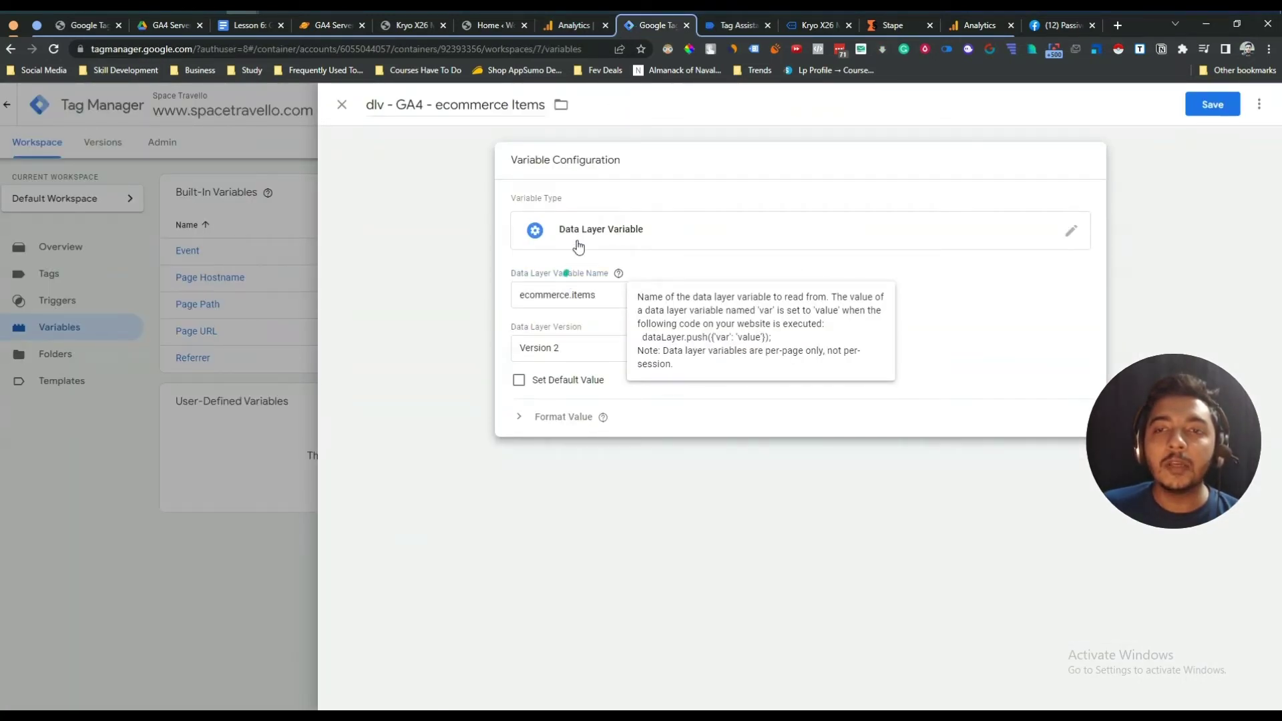
{"action": "left_click", "coordinate": [1213, 106]}
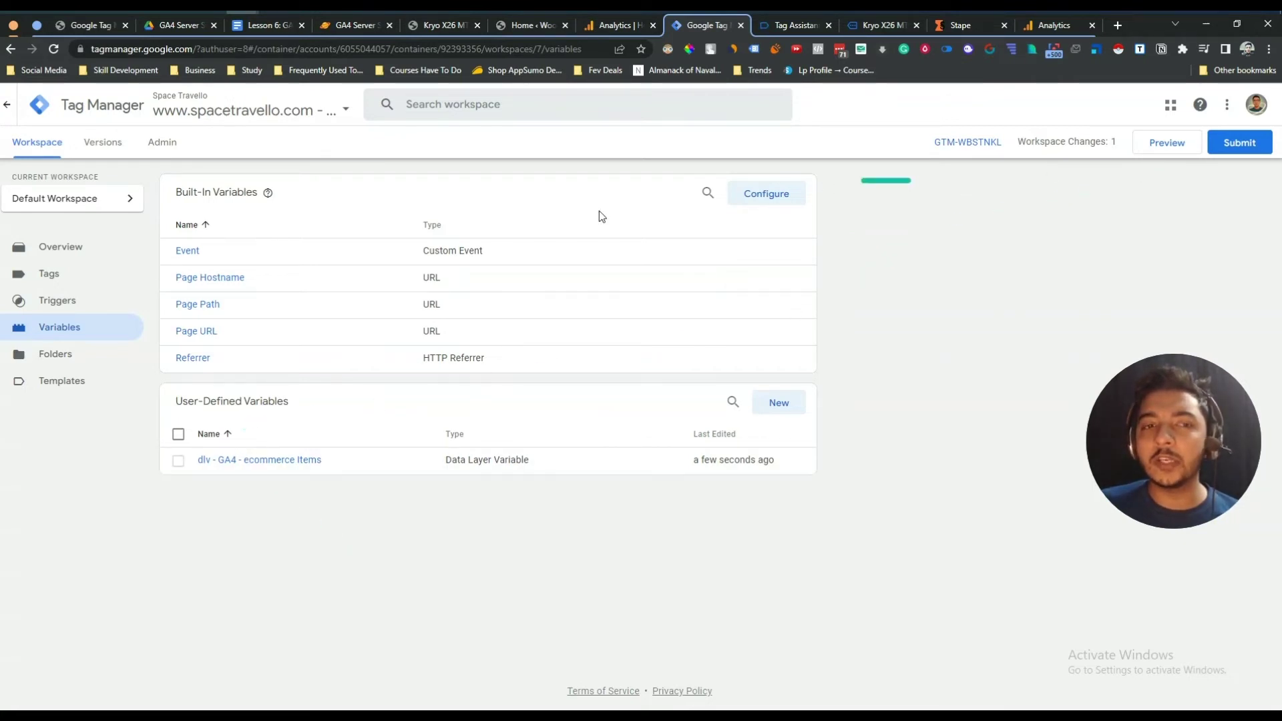
- Create another user-defined variable named dlv - GA4 - ecommerce Currency and set its type to Data Layer Variable
{"action": "left_click", "coordinate": [779, 403]}
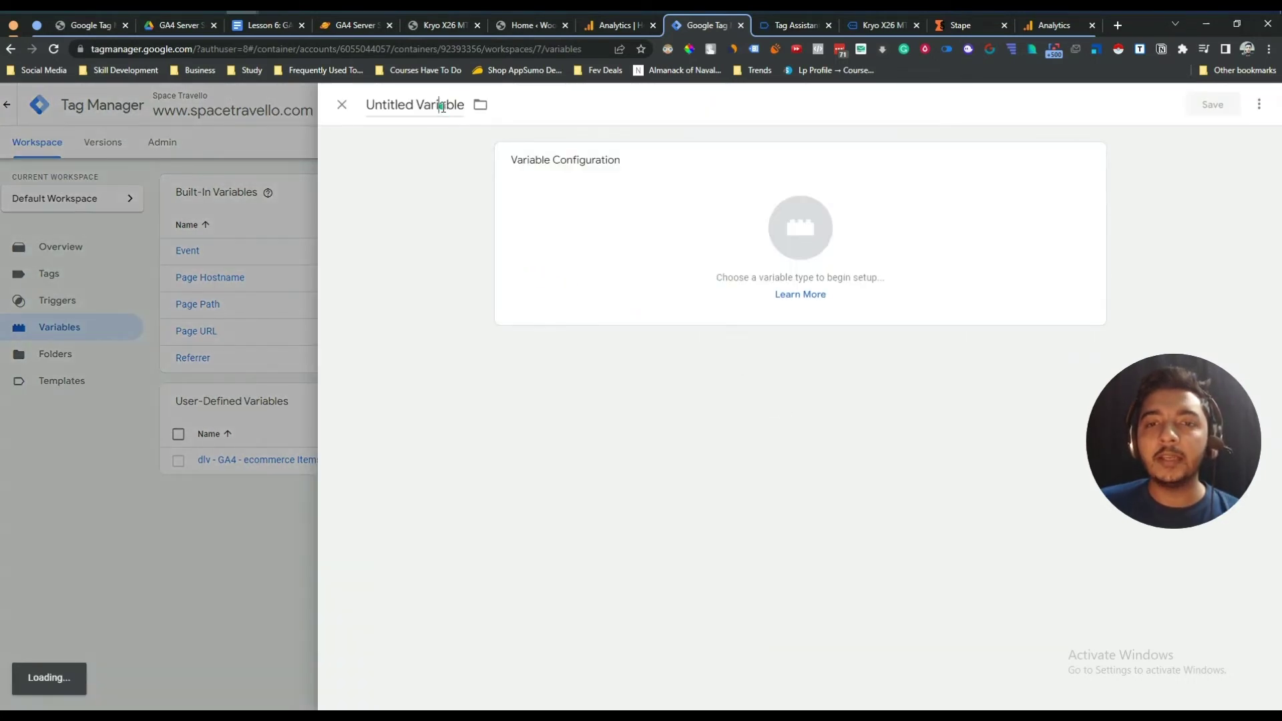
{"action": "left_click", "coordinate": [442, 107]}
{"action": "key", "text": "super+v"}
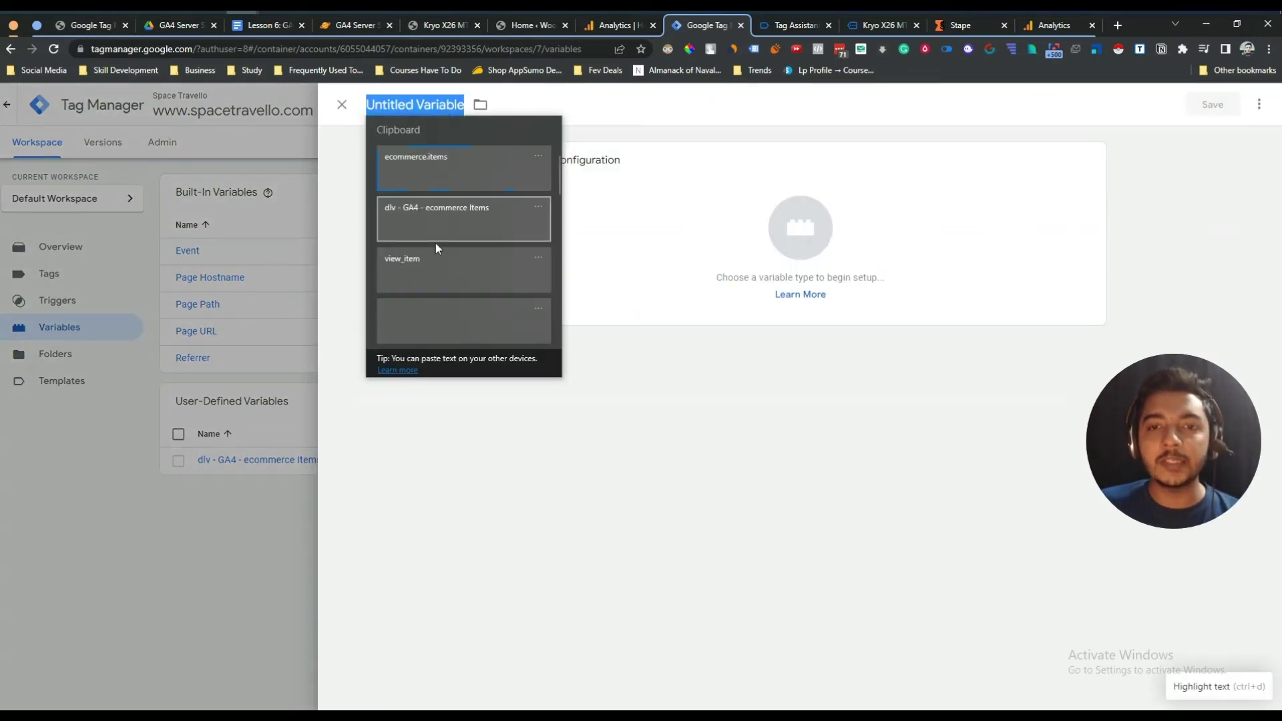
{"action": "left_click", "coordinate": [446, 217]}
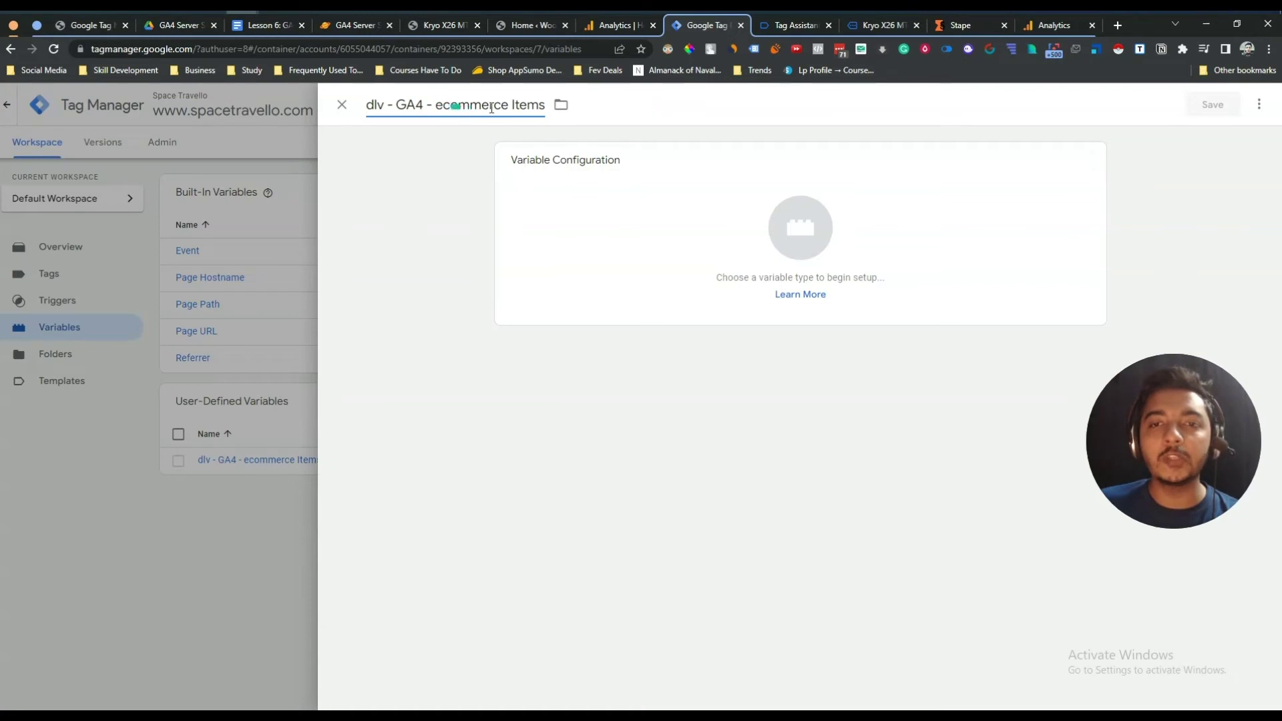
{"action": "double_click", "coordinate": [524, 104]}
{"action": "type", "text": "d"}
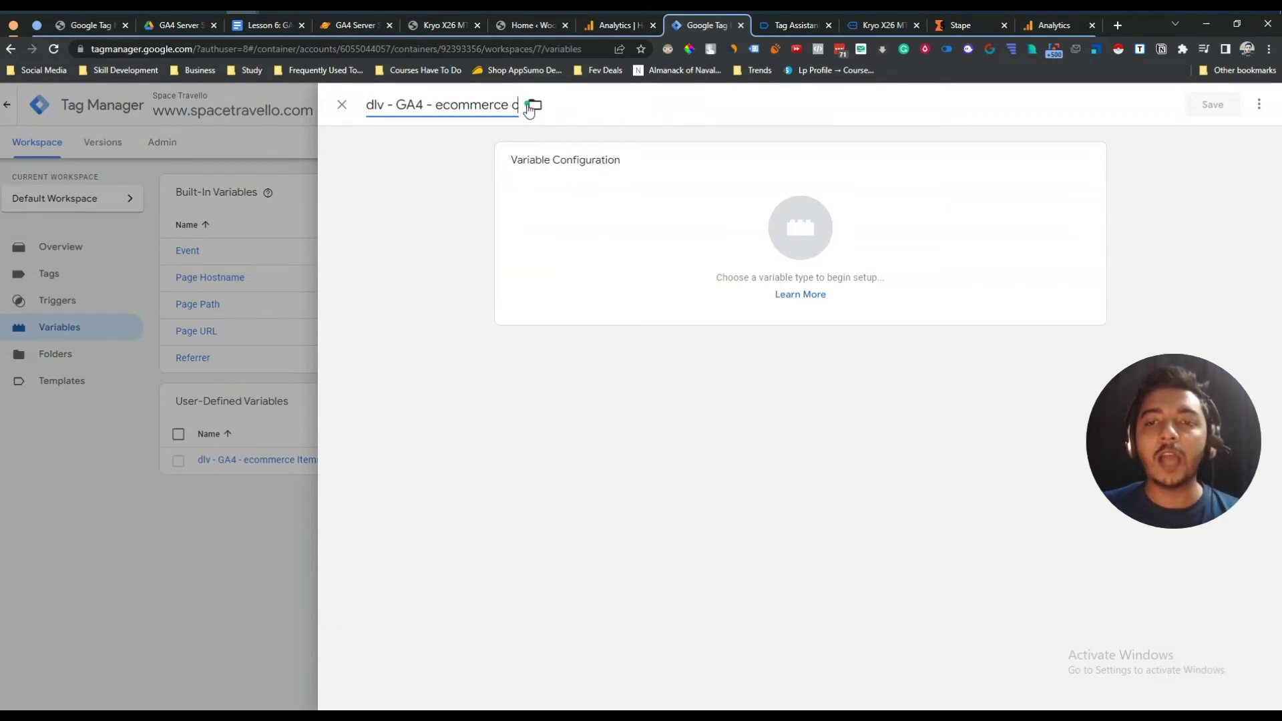
{"action": "key", "text": "BackSpace"}
{"action": "type", "text": "Cur"}
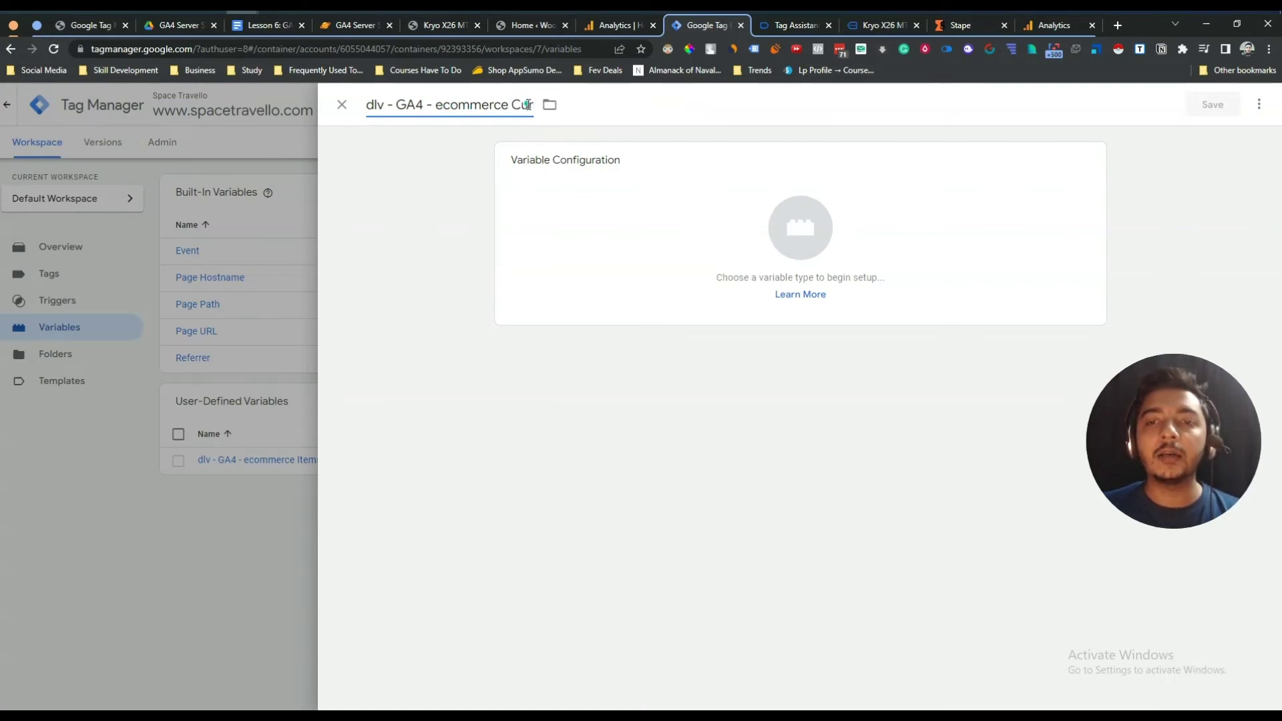
{"action": "type", "text": "rency"}
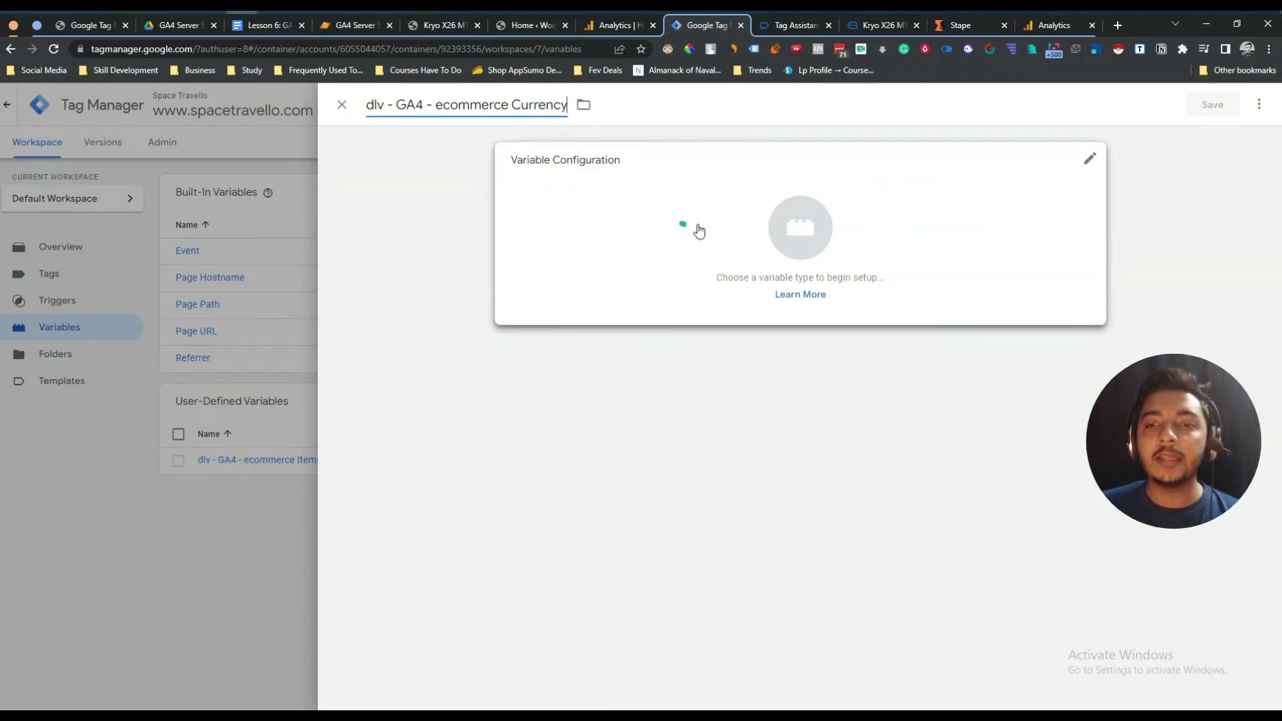
{"action": "left_click", "coordinate": [698, 231]}
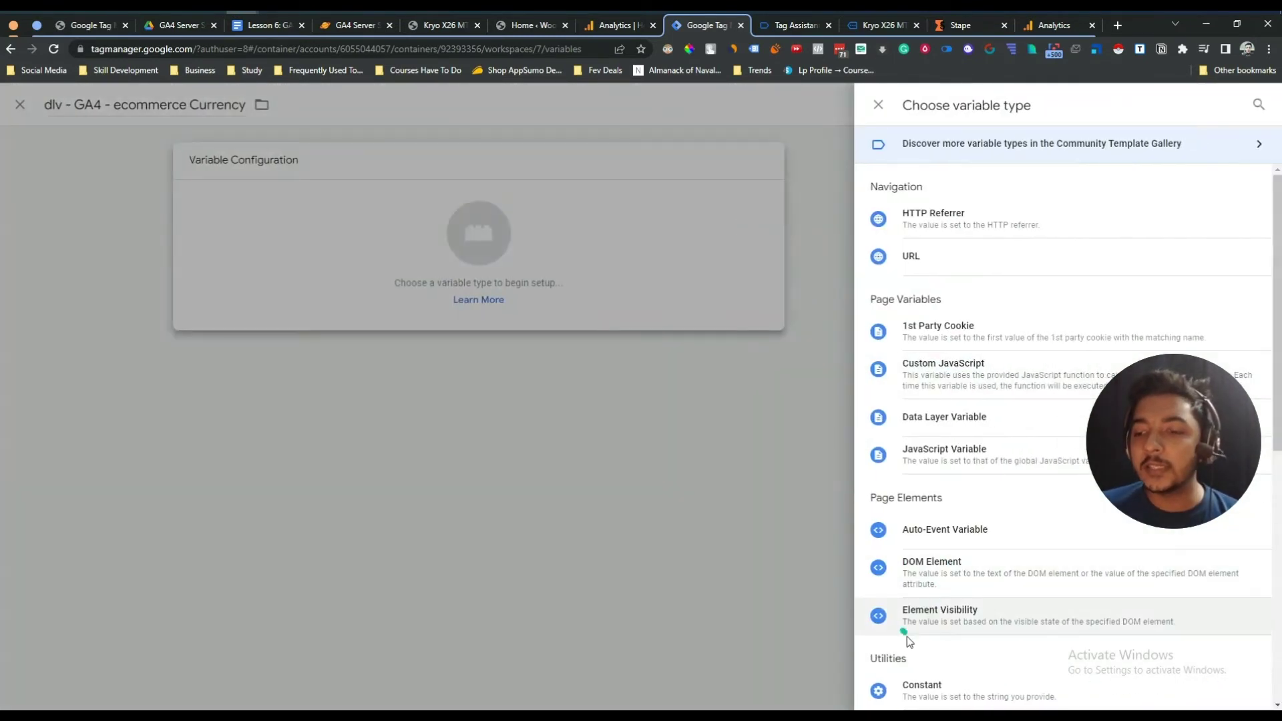
{"action": "left_click", "coordinate": [940, 419]}
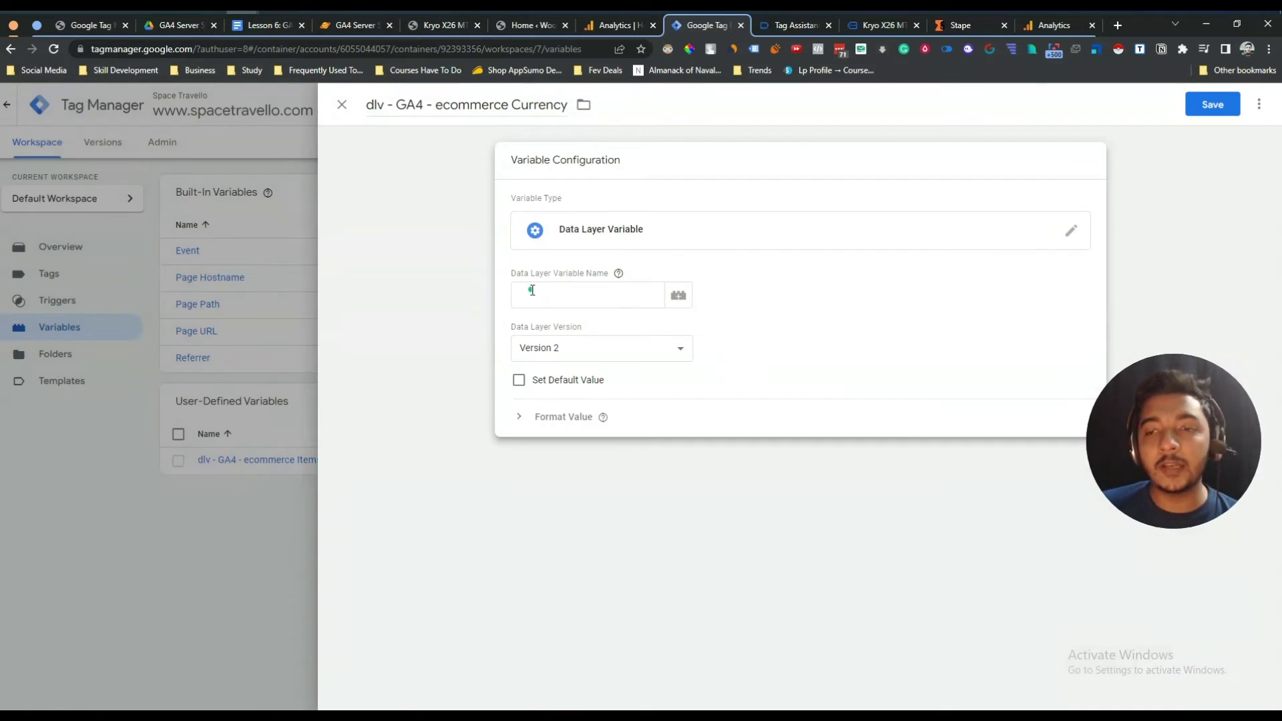
- Copy the ecommerce key from the view_item data layer in Tag Assistant and enter ecommerce. as the data layer variable name in Tag Manager
{"action": "left_click", "coordinate": [879, 27]}
{"action": "left_click", "coordinate": [791, 27]}
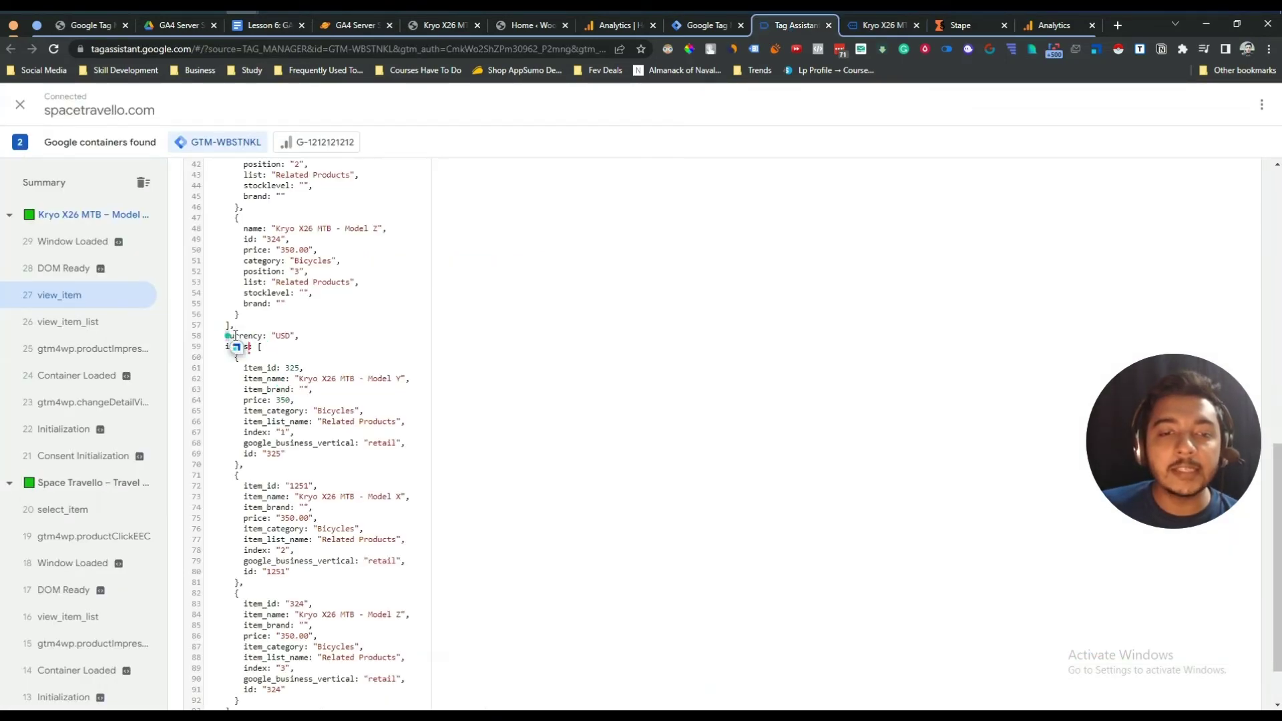
{"action": "left_click_drag", "start_coordinate": [225, 336], "coordinate": [260, 334]}
{"action": "scroll", "coordinate": [262, 334], "scroll_direction": "up", "scroll_amount": 5}
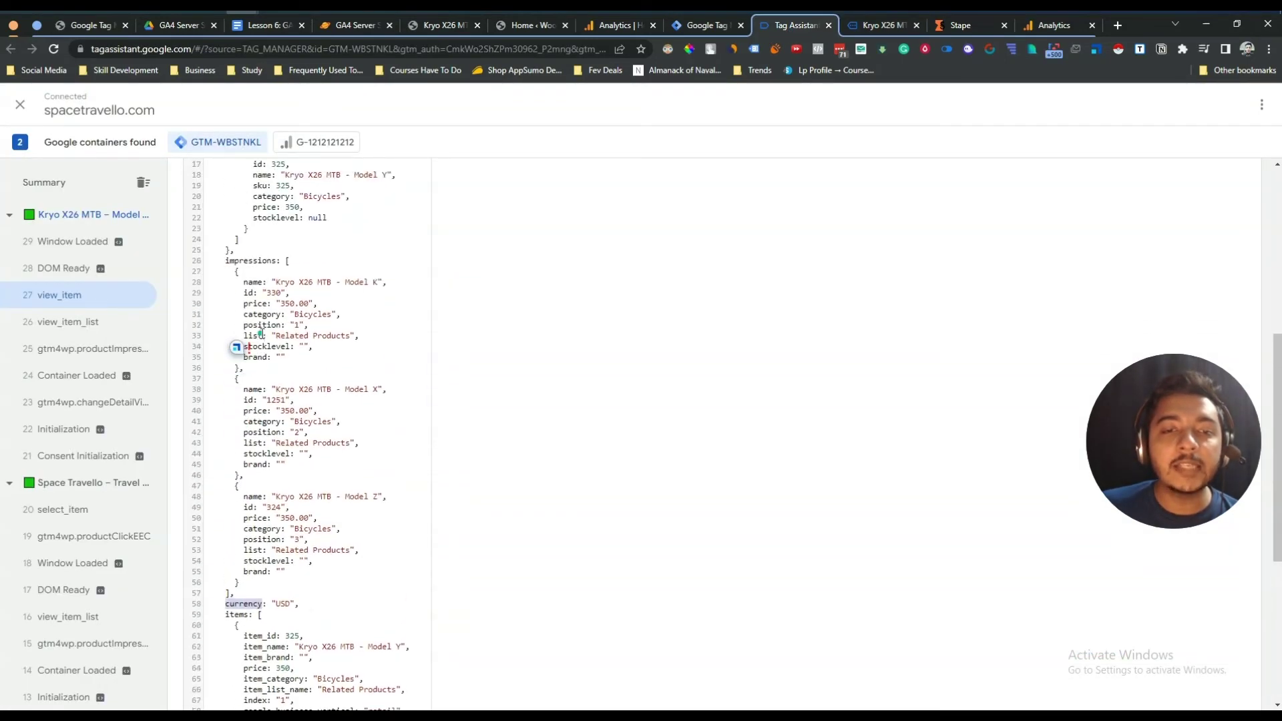
{"action": "scroll", "coordinate": [245, 349], "scroll_direction": "up", "scroll_amount": 1}
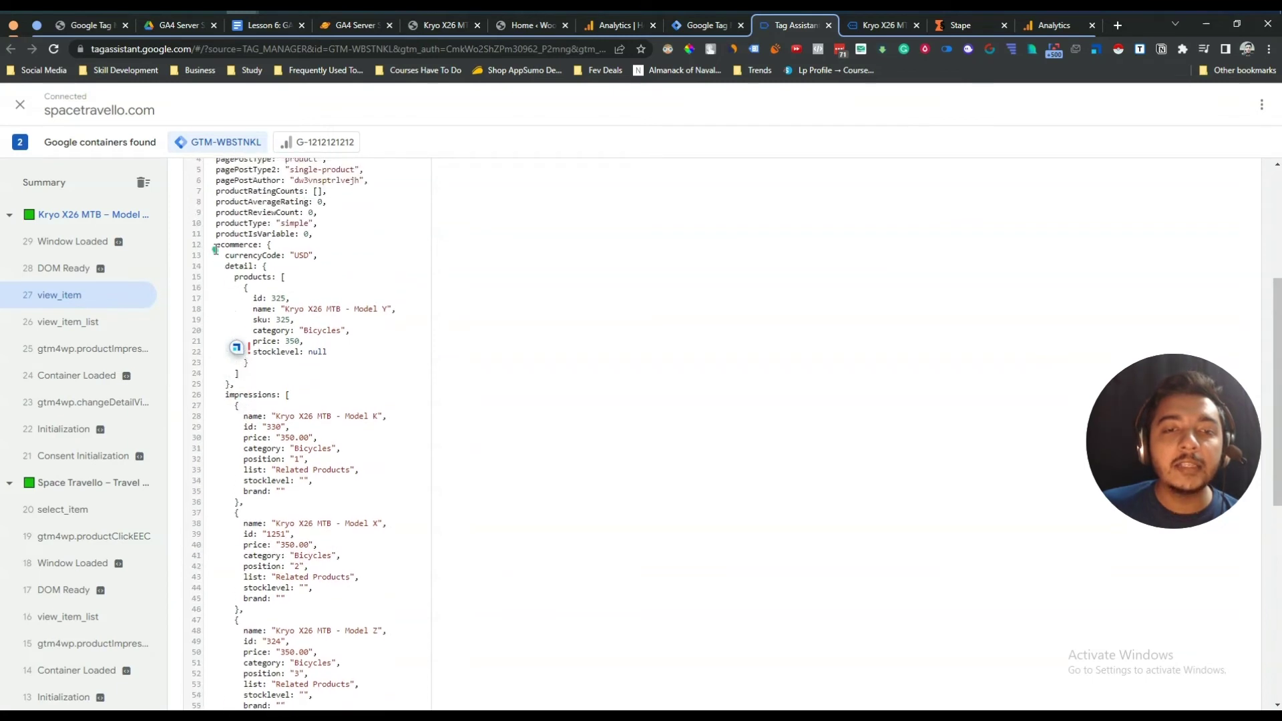
{"action": "left_click_drag", "start_coordinate": [215, 249], "coordinate": [252, 248]}
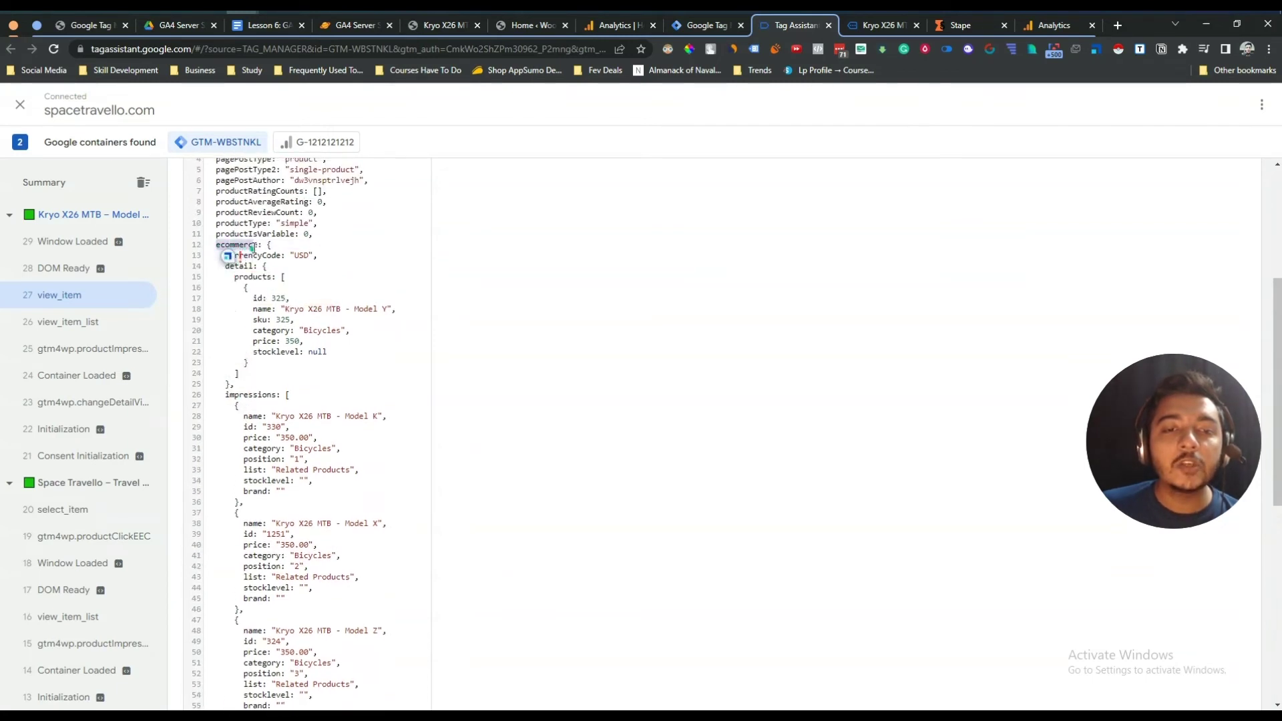
{"action": "right_click", "coordinate": [256, 247]}
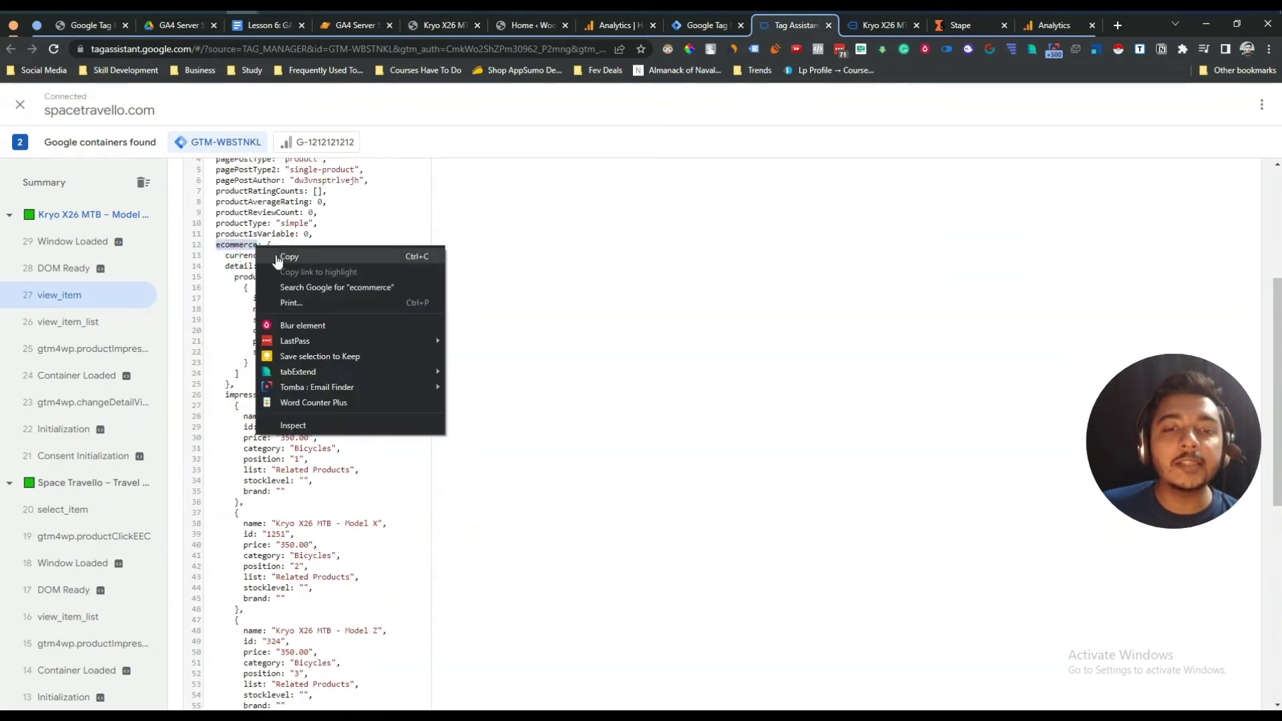
{"action": "left_click", "coordinate": [289, 257]}
{"action": "left_click", "coordinate": [707, 25]}
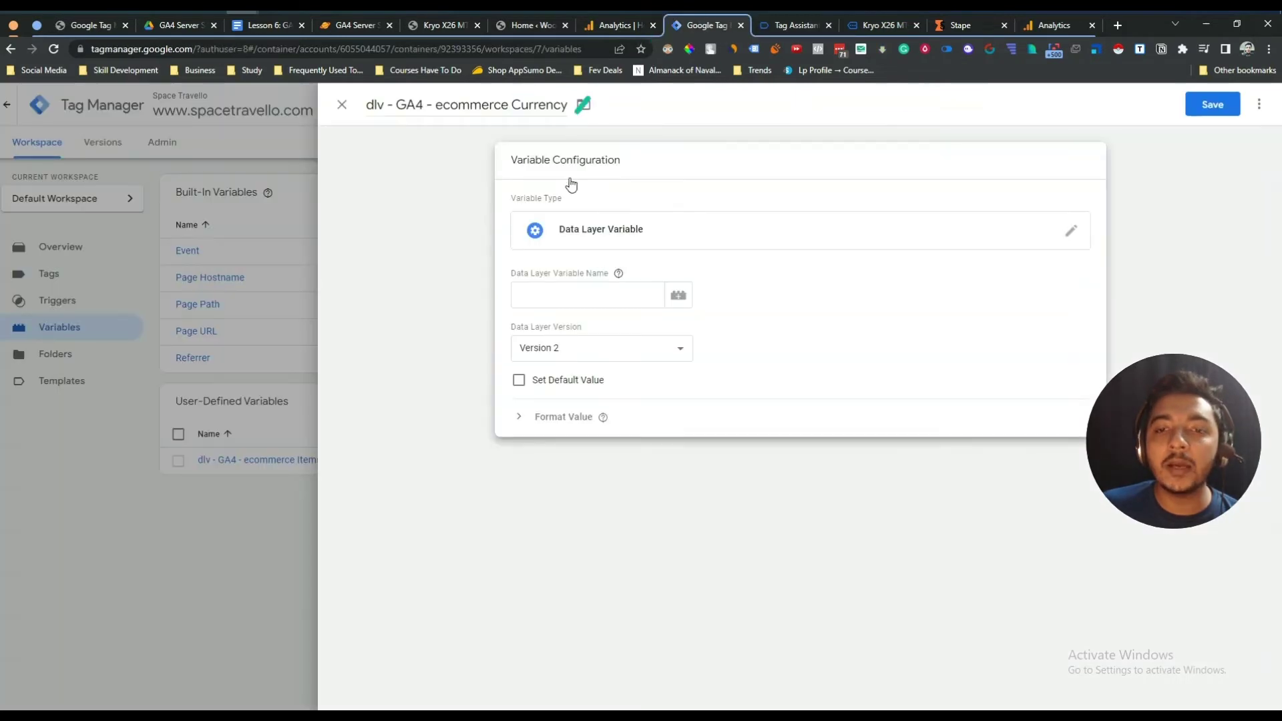
{"action": "left_click", "coordinate": [567, 294]}
{"action": "key", "text": "ctrl+v"}
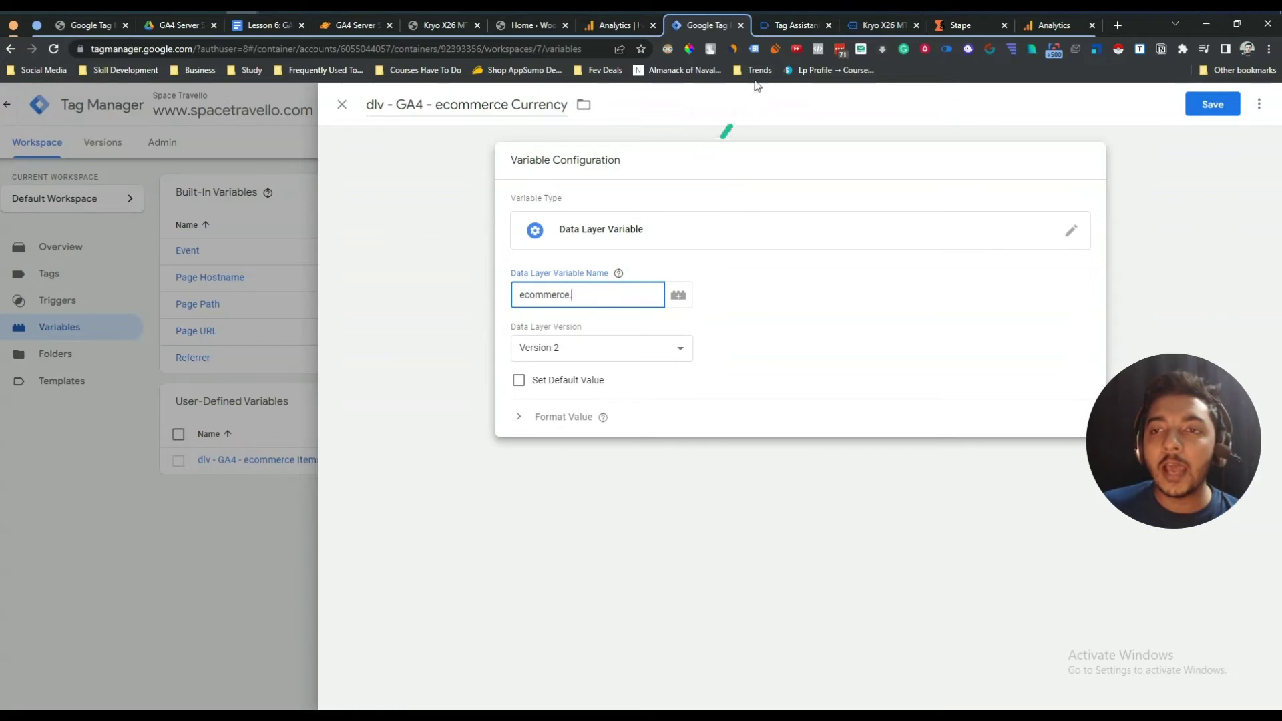
- Copy the currency key from Tag Assistant and append it in Tag Manager to make the data layer variable name ecommerce.currency
{"action": "left_click", "coordinate": [795, 24]}
{"action": "scroll", "coordinate": [372, 342], "scroll_direction": "down", "scroll_amount": 3}
{"action": "scroll", "coordinate": [373, 342], "scroll_direction": "down", "scroll_amount": 3}
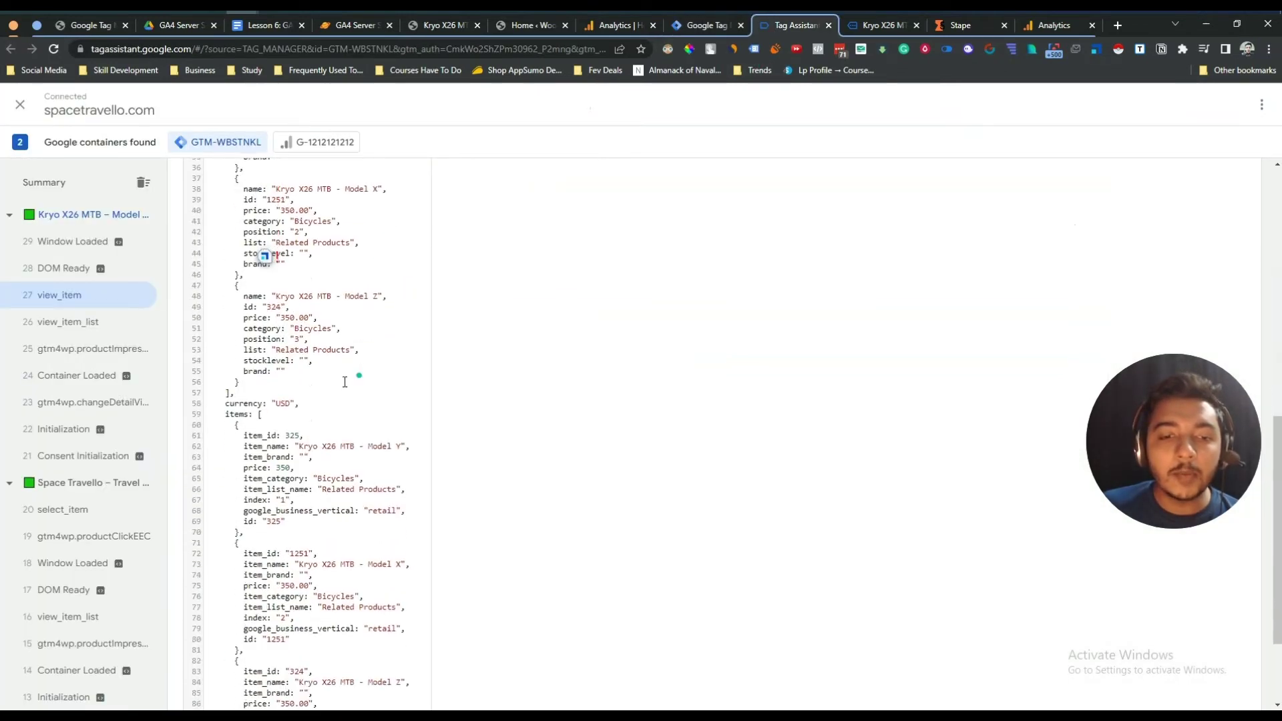
{"action": "left_click_drag", "start_coordinate": [261, 400], "coordinate": [226, 399]}
{"action": "right_click", "coordinate": [225, 401]}
{"action": "left_click", "coordinate": [253, 409]}
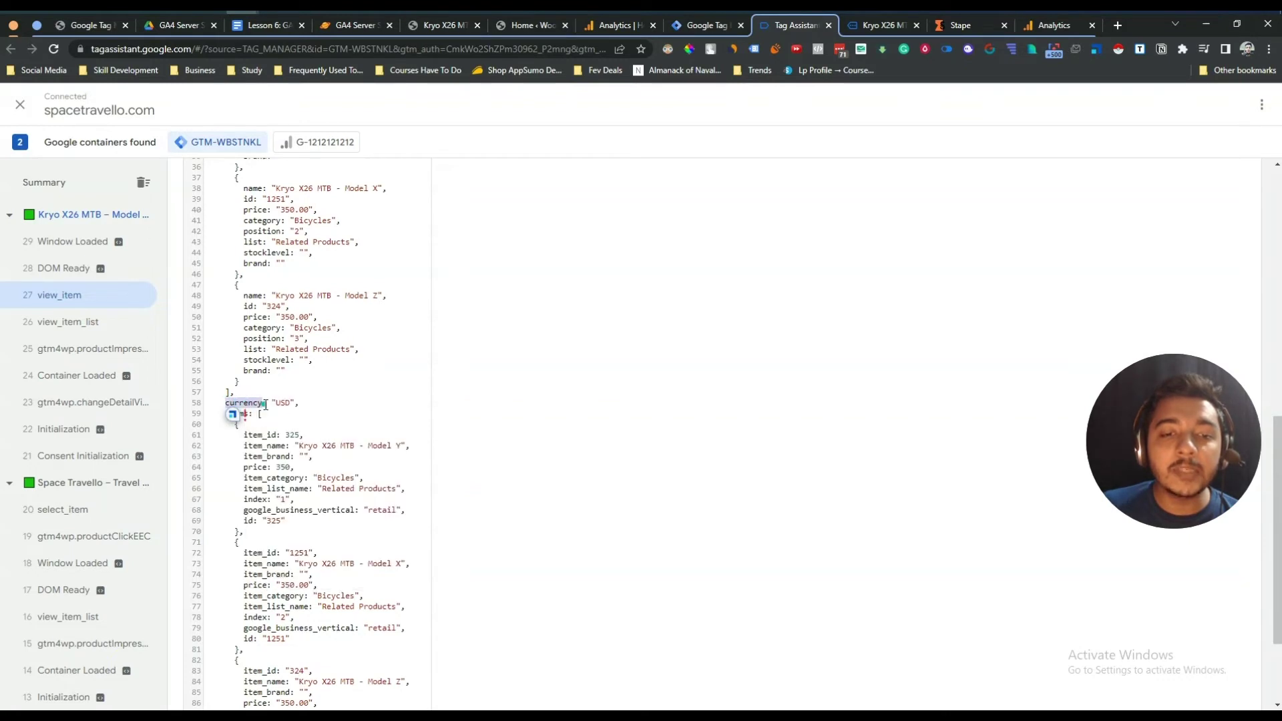
{"action": "left_click", "coordinate": [698, 25]}
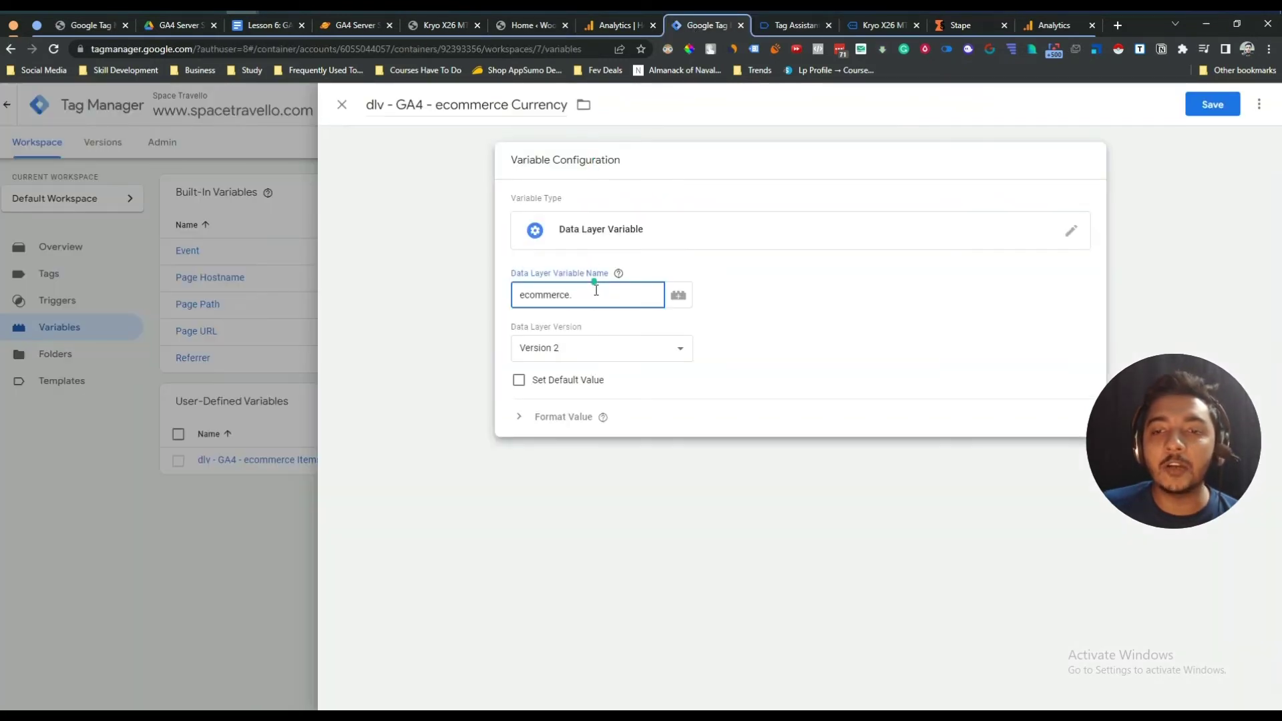
{"action": "key", "text": "ctrl+v"}
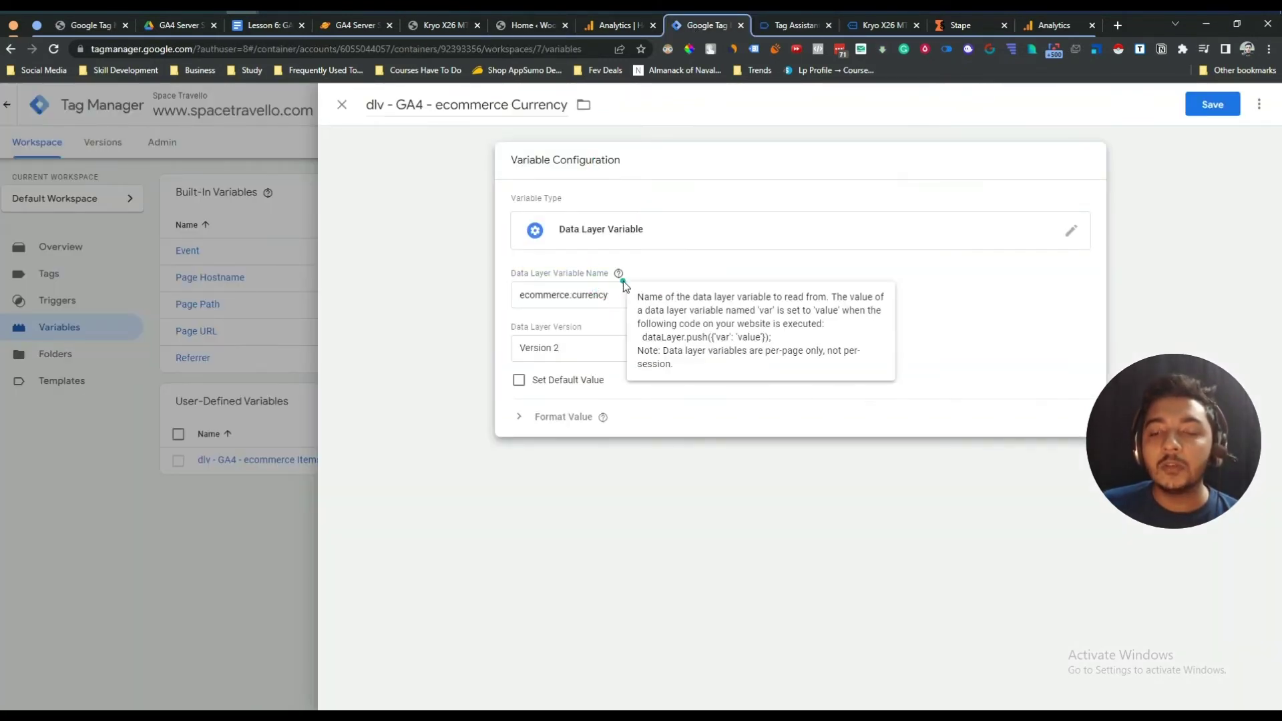
- Check the currency key's nesting under ecommerce in Tag Assistant, and save the dlv - GA4 - ecommerce Currency variable in Tag Manager
{"action": "left_click", "coordinate": [791, 27]}
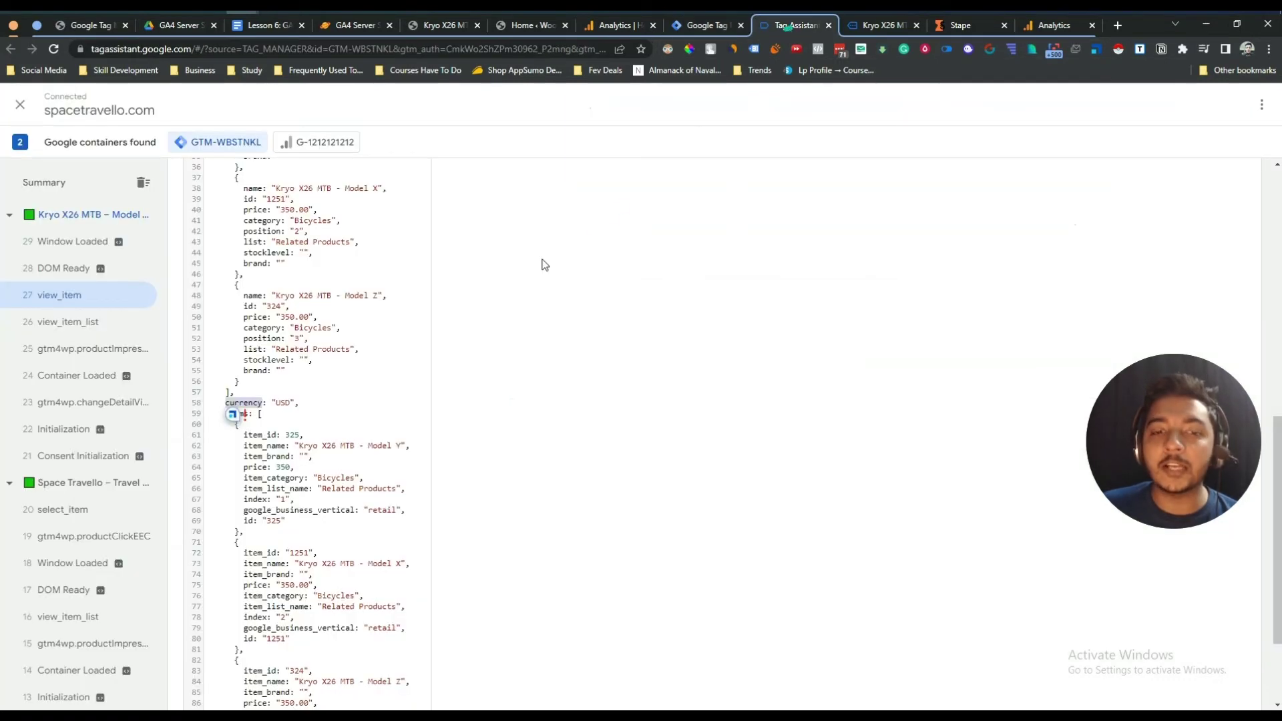
{"action": "scroll", "coordinate": [308, 344], "scroll_direction": "up", "scroll_amount": 3}
{"action": "scroll", "coordinate": [294, 341], "scroll_direction": "up", "scroll_amount": 1}
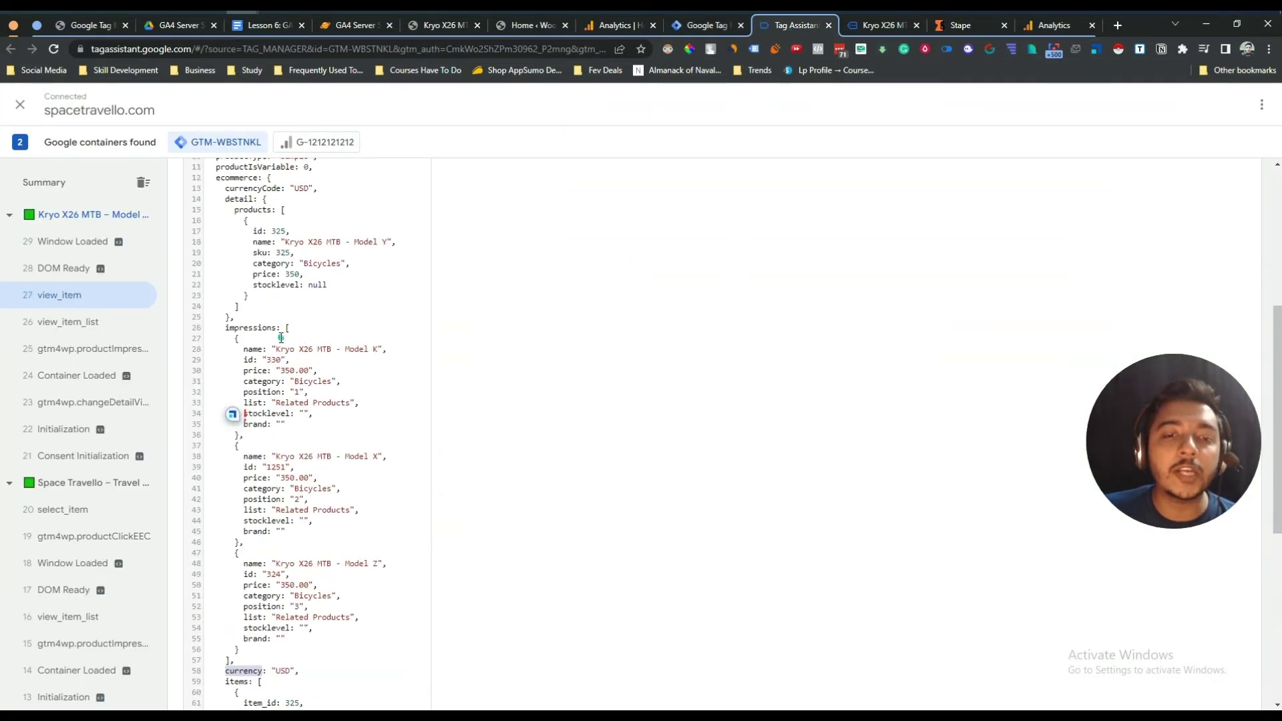
{"action": "scroll", "coordinate": [280, 339], "scroll_direction": "up", "scroll_amount": 2}
{"action": "scroll", "coordinate": [282, 367], "scroll_direction": "down", "scroll_amount": 8}
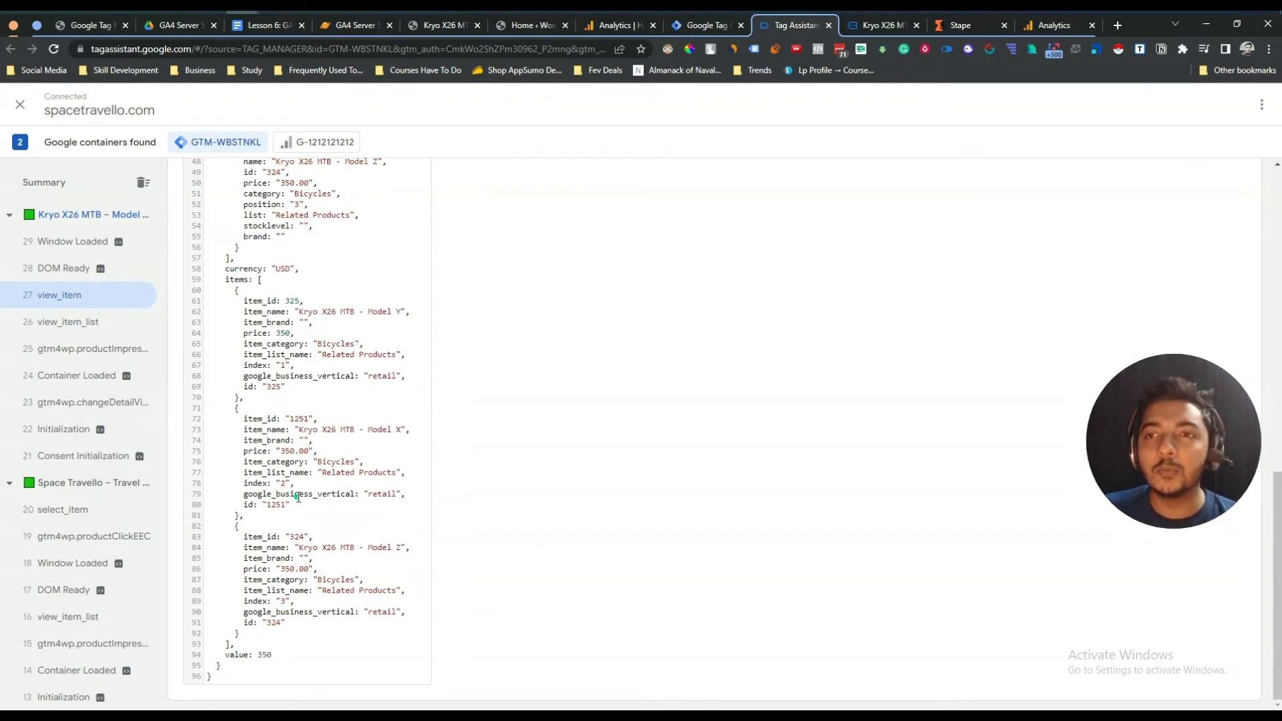
{"action": "left_click", "coordinate": [701, 24]}
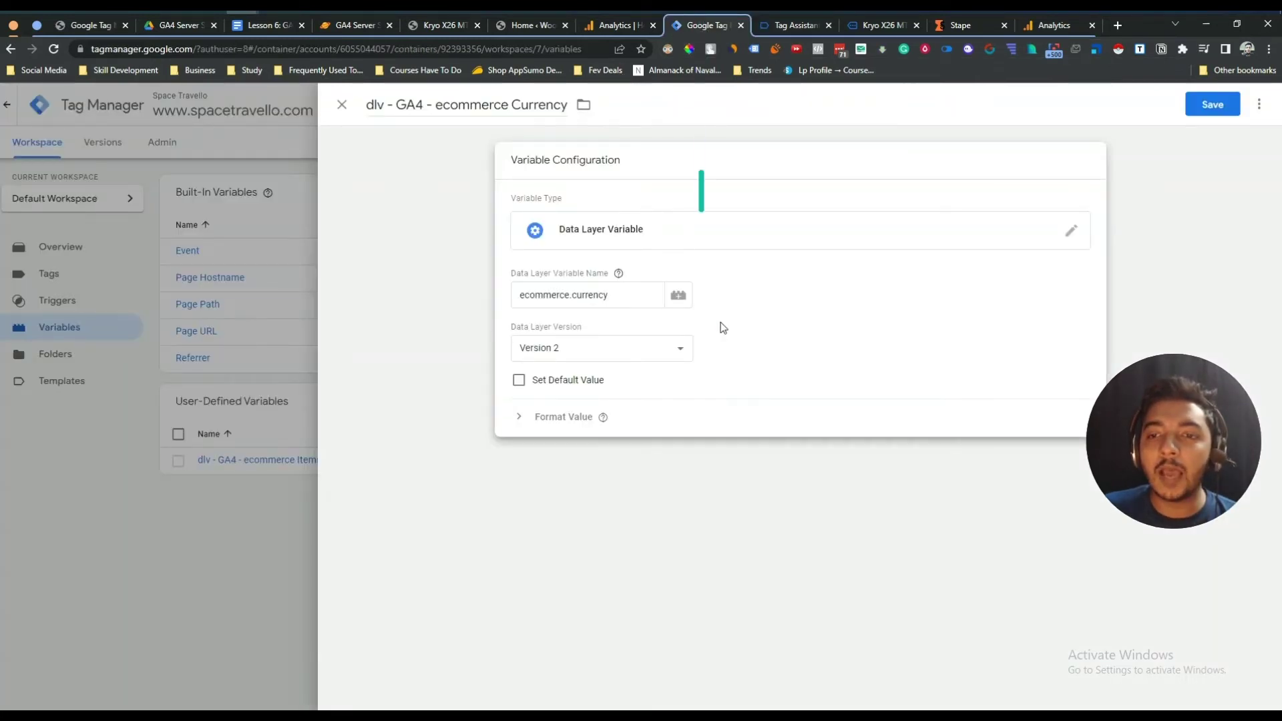
{"action": "left_click", "coordinate": [745, 521]}
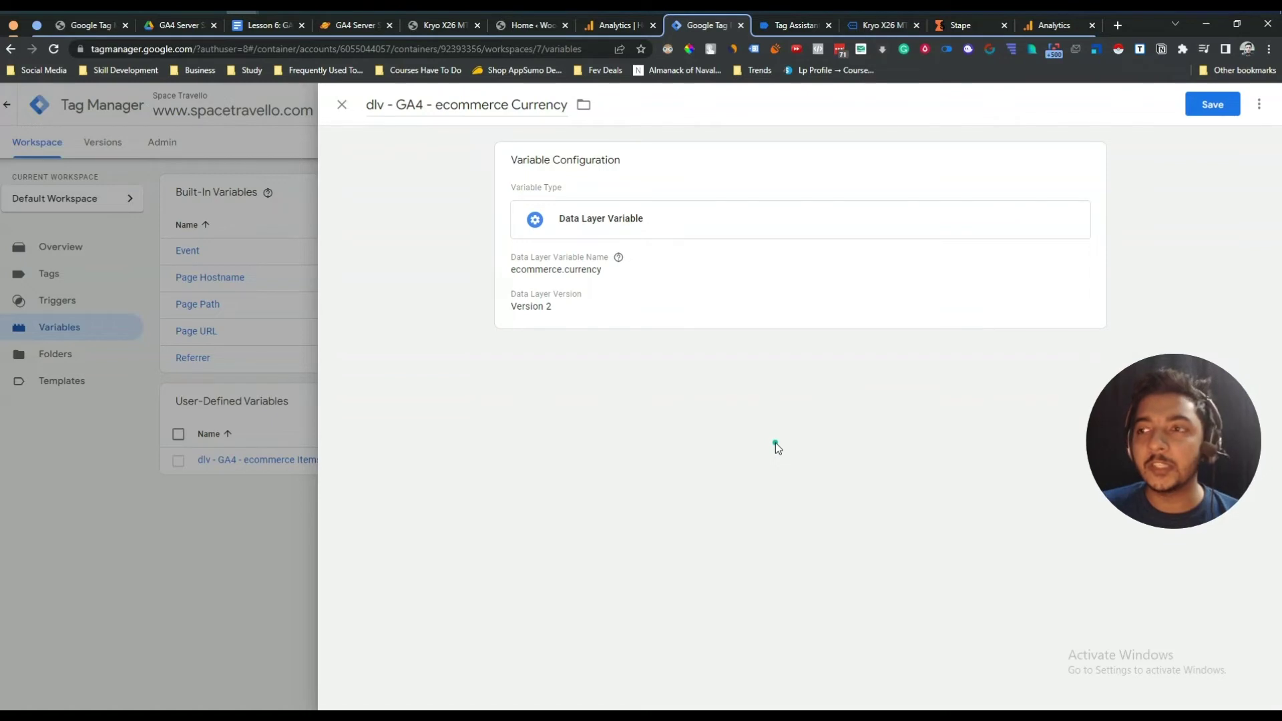
{"action": "left_click", "coordinate": [1235, 105]}
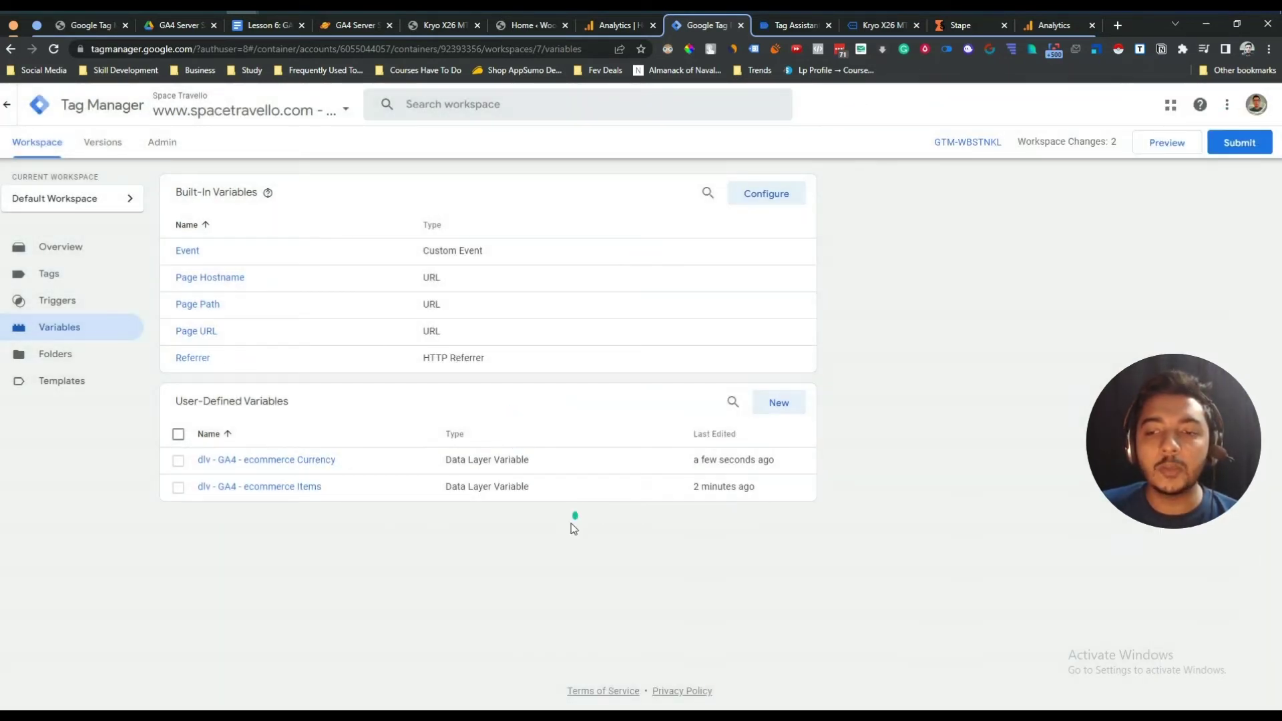
- Create a new tag in the web container with the type Google Analytics: GA4 Event
{"action": "left_click", "coordinate": [56, 282]}
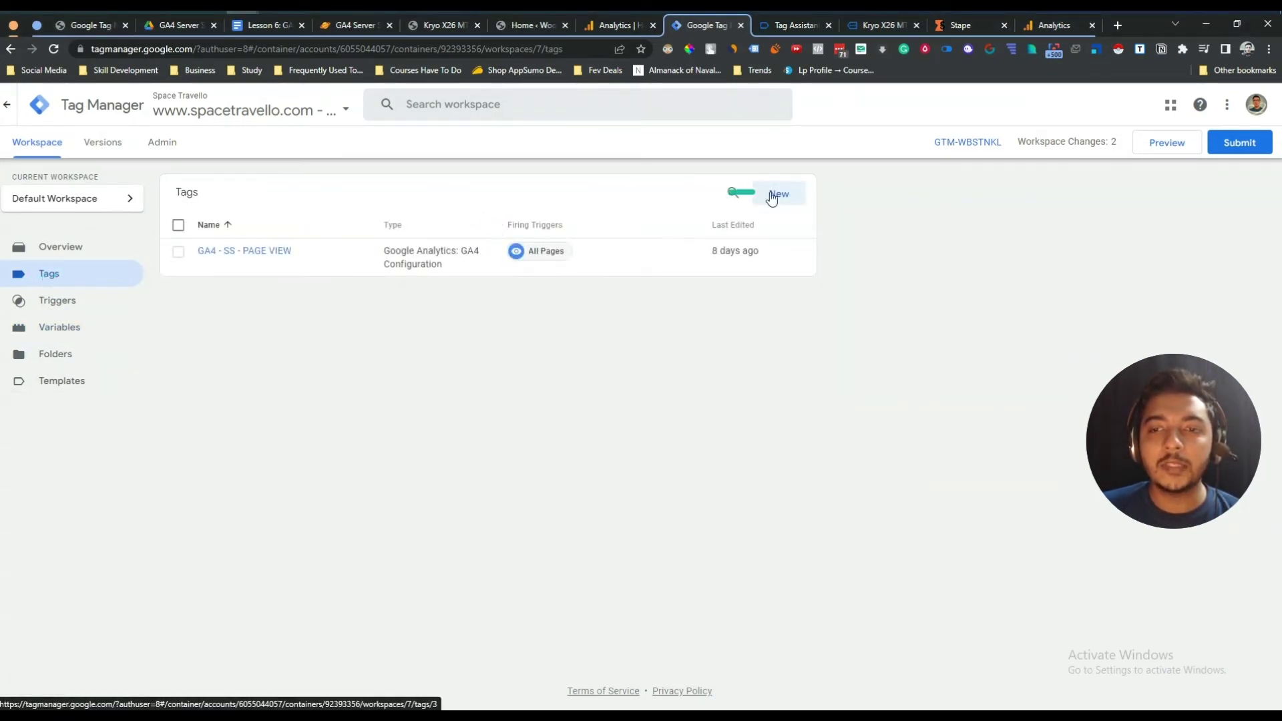
{"action": "left_click", "coordinate": [775, 195]}
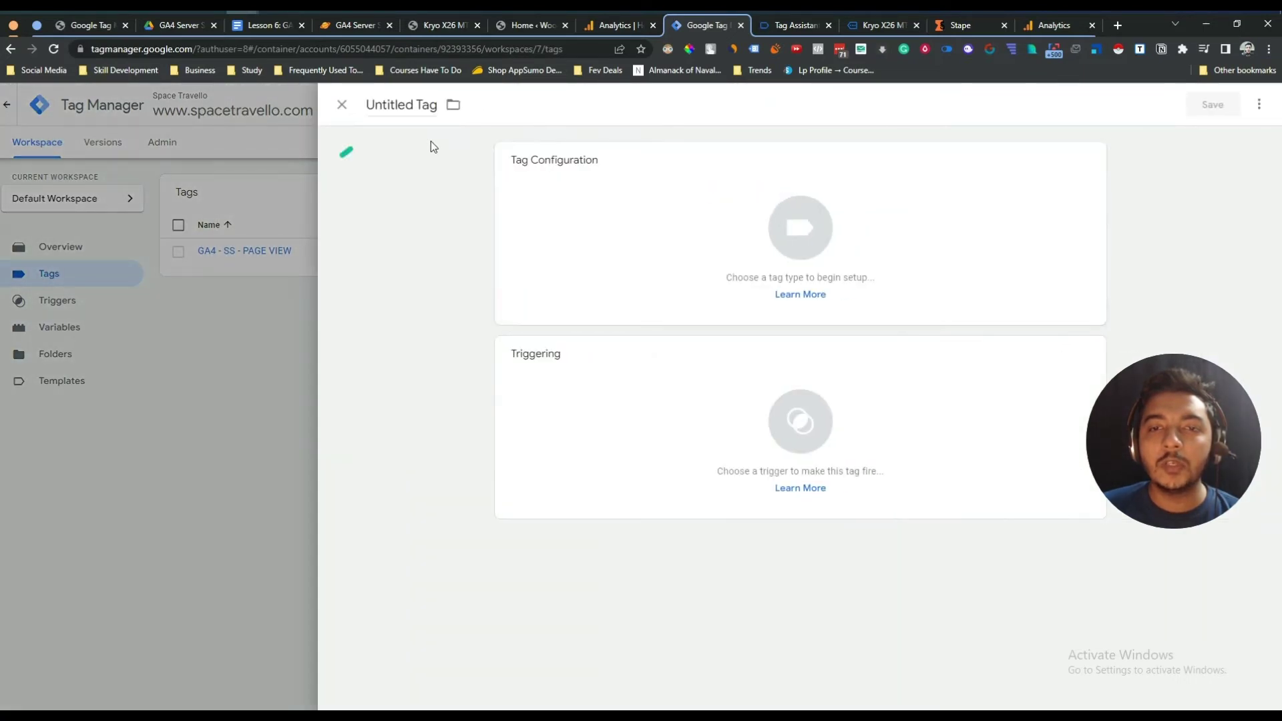
{"action": "left_click", "coordinate": [777, 233]}
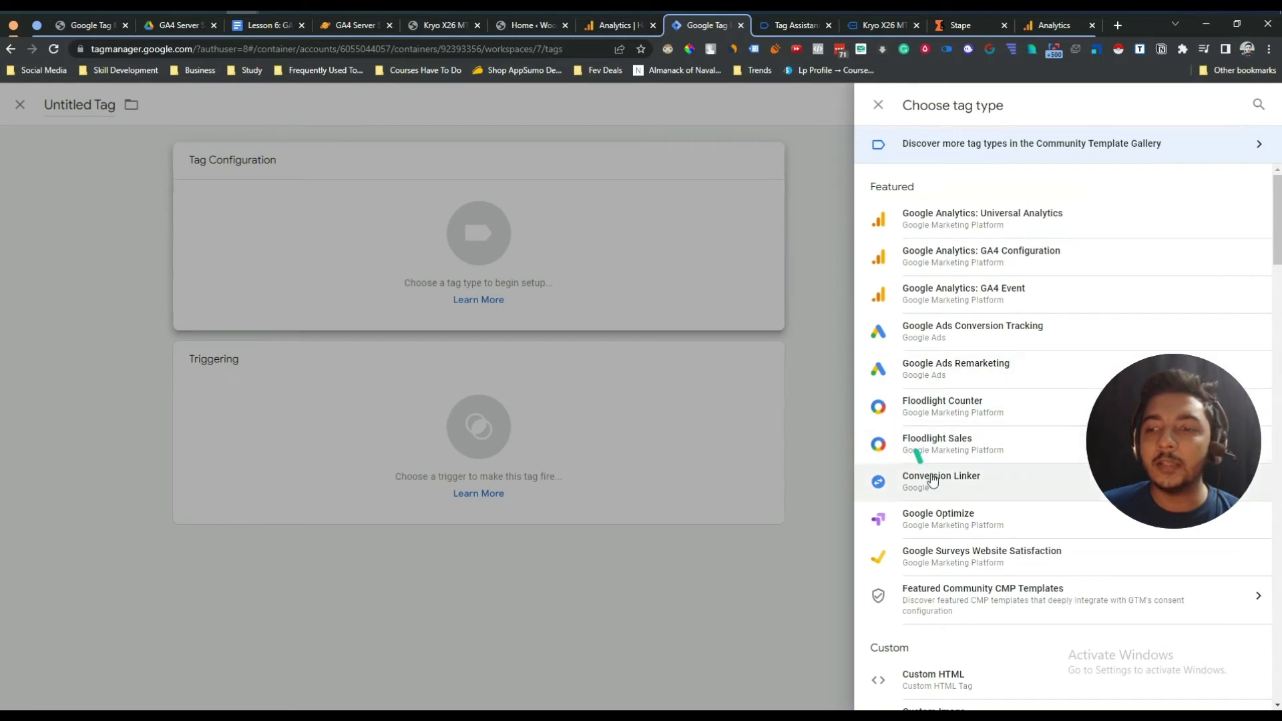
{"action": "left_click", "coordinate": [996, 294]}
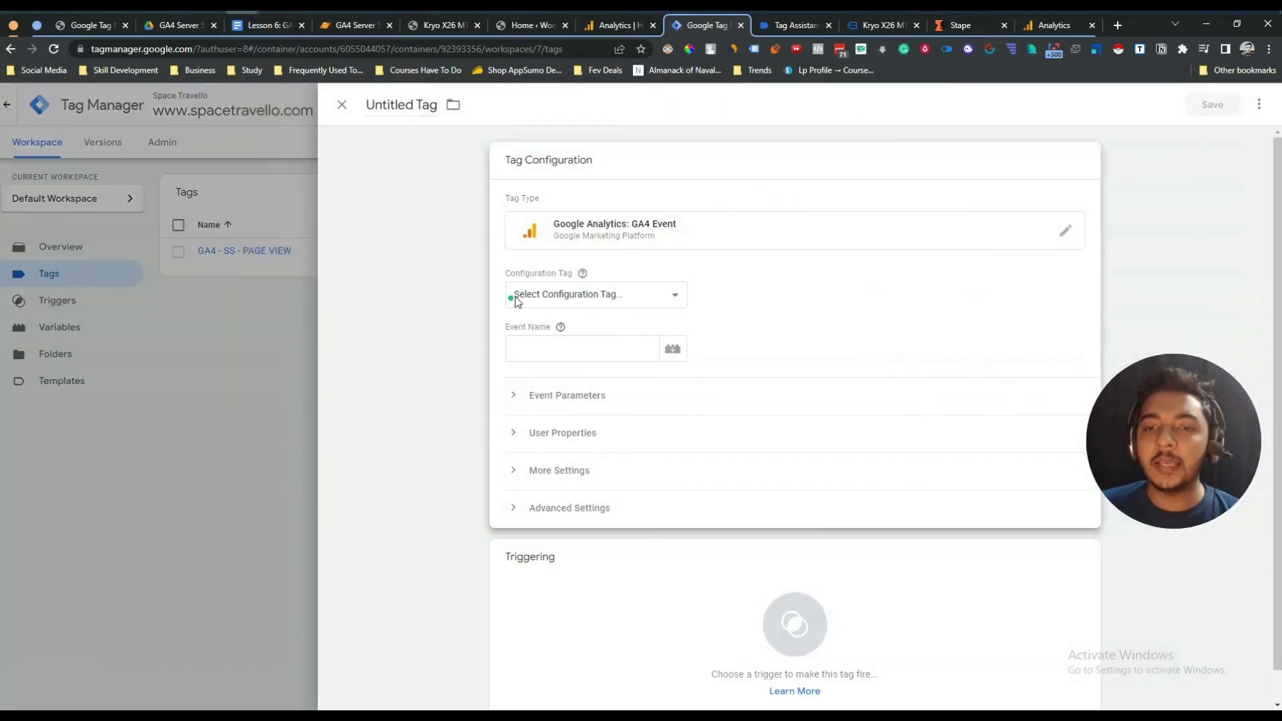
- Set the new event tag's configuration tag to GA4 - SS - PAGE VIEW
{"action": "left_click", "coordinate": [577, 299]}
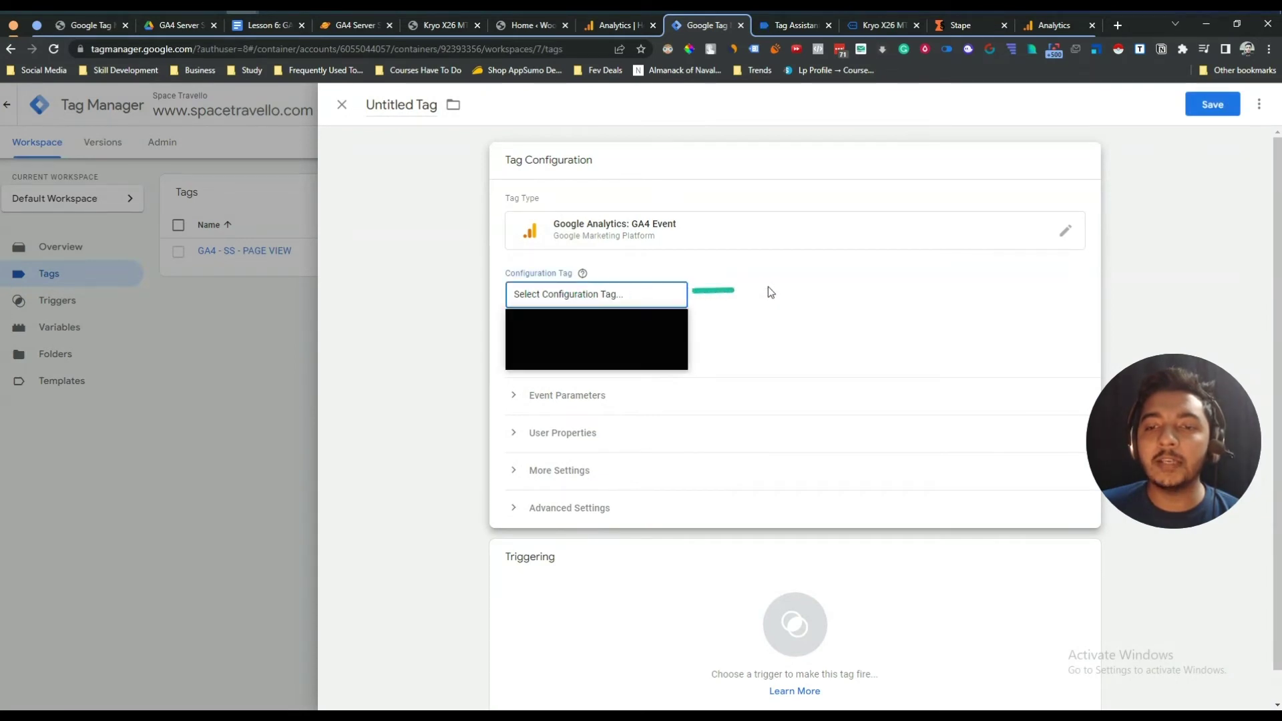
{"action": "left_click", "coordinate": [658, 298]}
{"action": "left_click", "coordinate": [652, 295]}
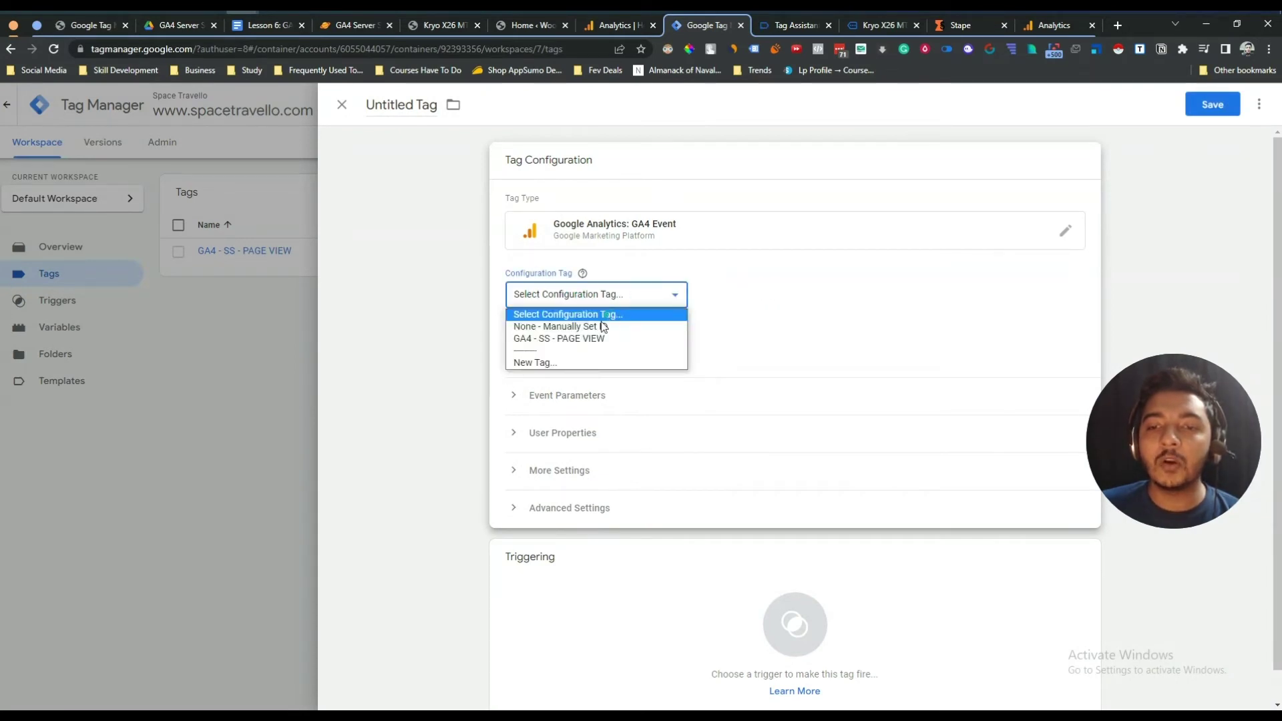
{"action": "left_click", "coordinate": [578, 295]}
{"action": "left_click", "coordinate": [579, 295]}
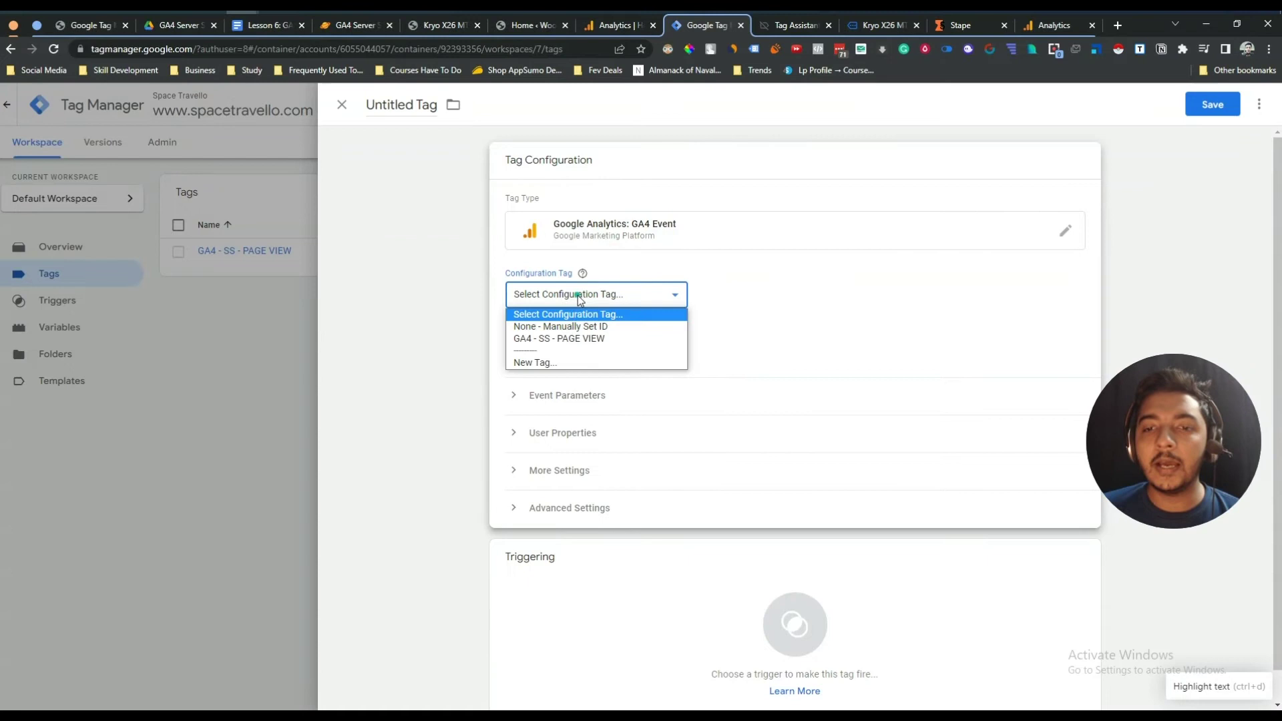
{"action": "left_click", "coordinate": [590, 341]}
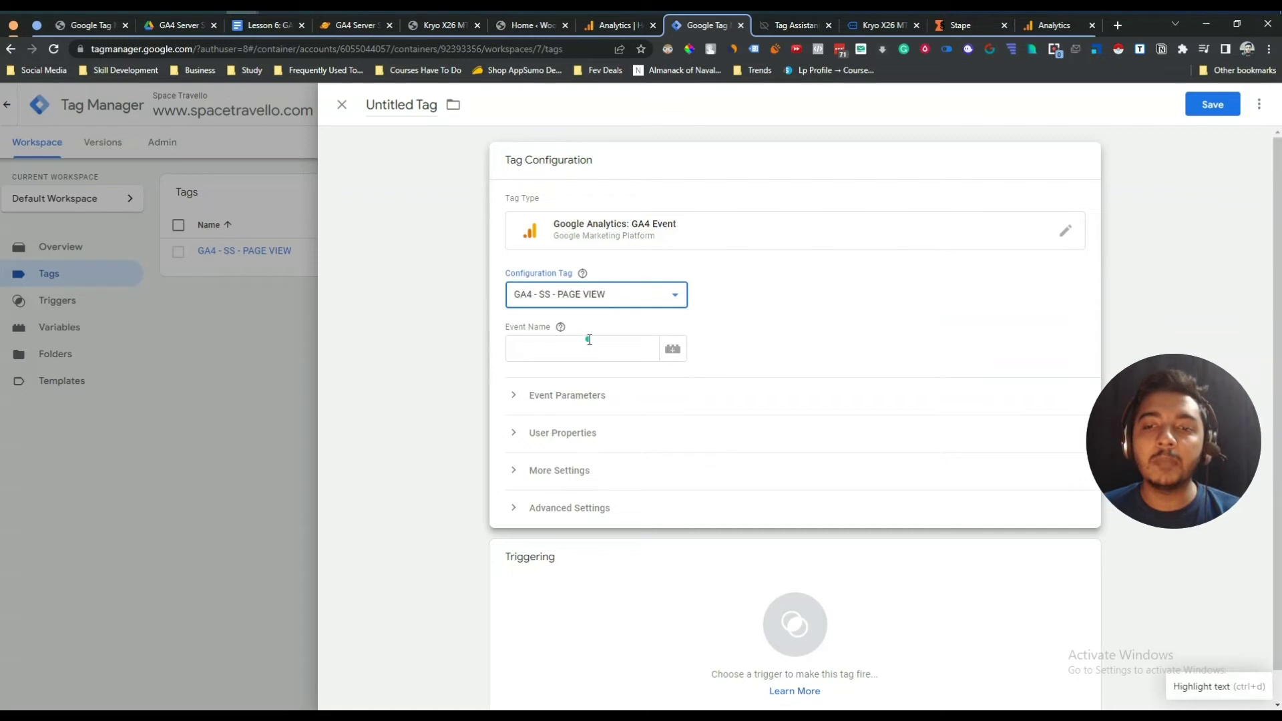
- Switch to the Lesson 6: GA4 View Item document and copy the event name view_item from the product detail views section
{"action": "left_click", "coordinate": [531, 359]}
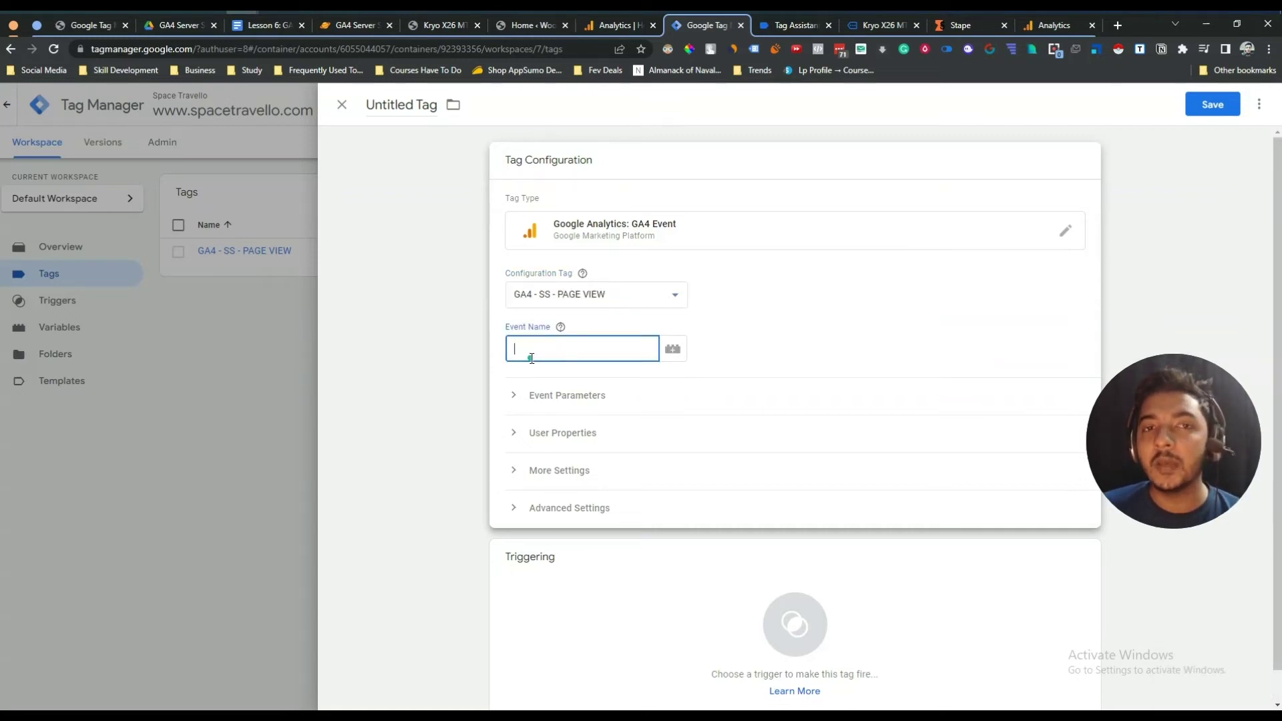
{"action": "left_click", "coordinate": [246, 32]}
{"action": "left_click", "coordinate": [452, 414]}
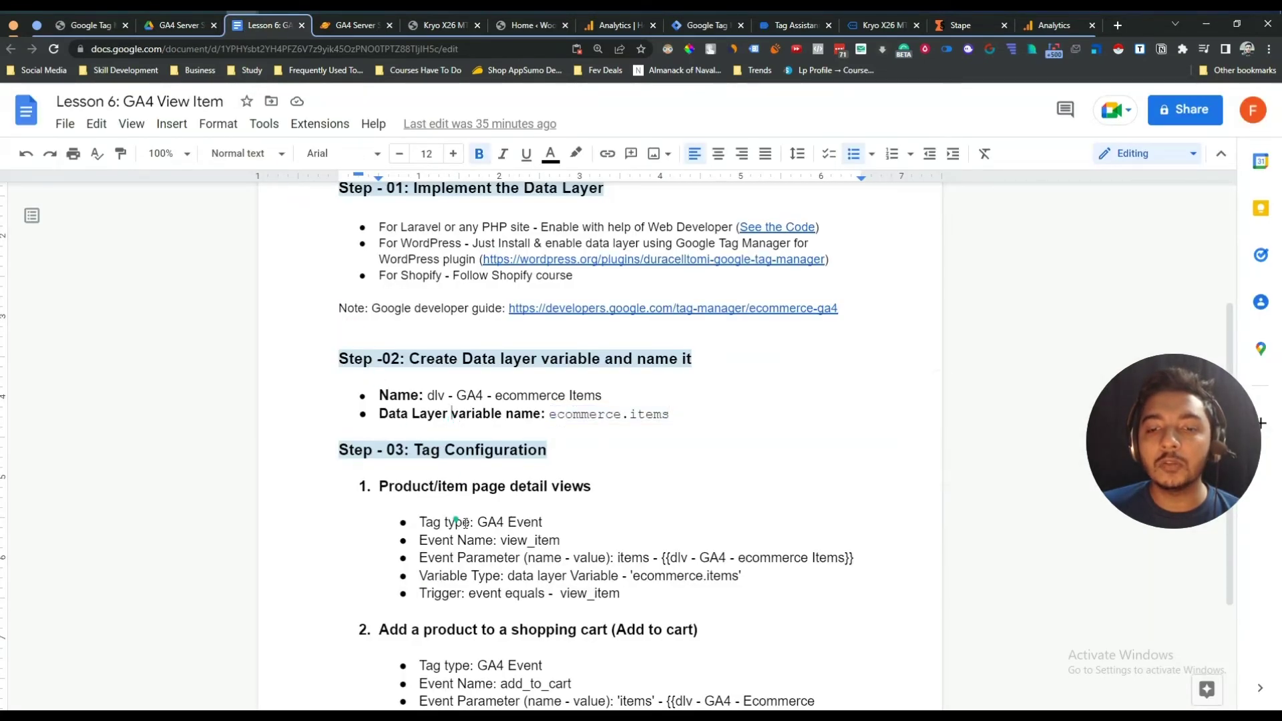
{"action": "left_click_drag", "start_coordinate": [501, 540], "coordinate": [560, 540]}
{"action": "key", "text": "ctrl+c"}
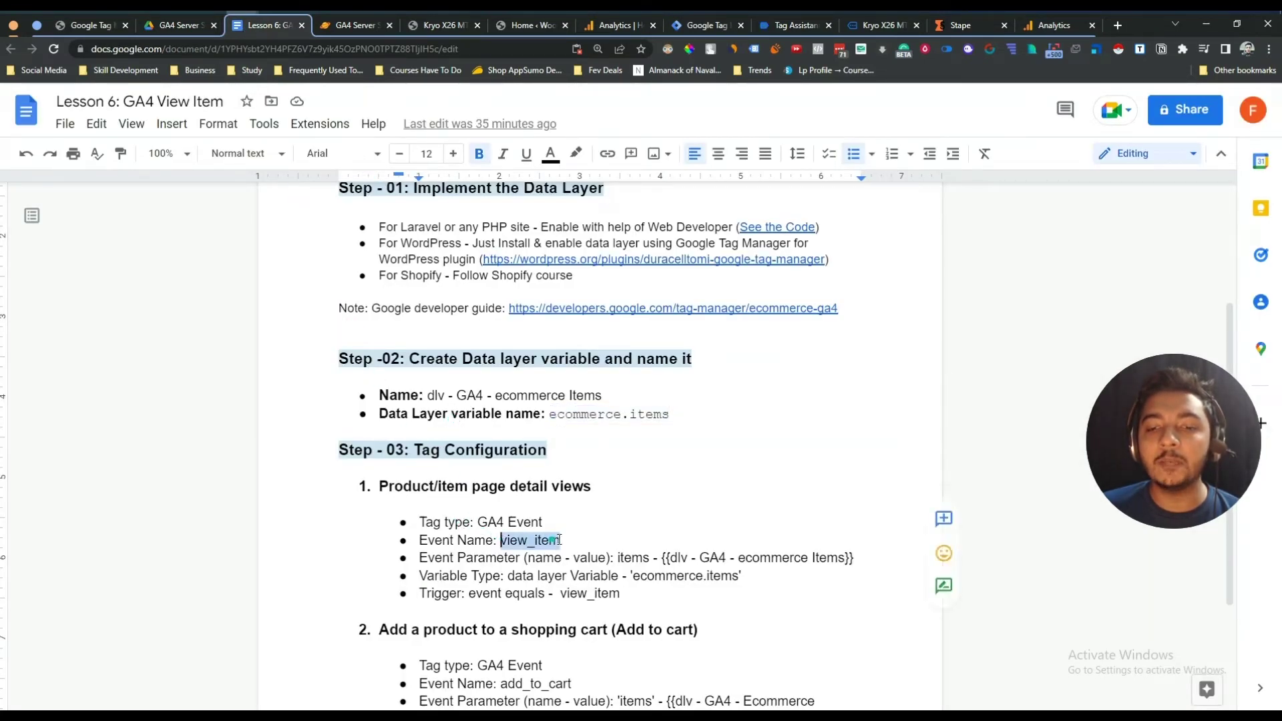
{"action": "right_click", "coordinate": [554, 541]}
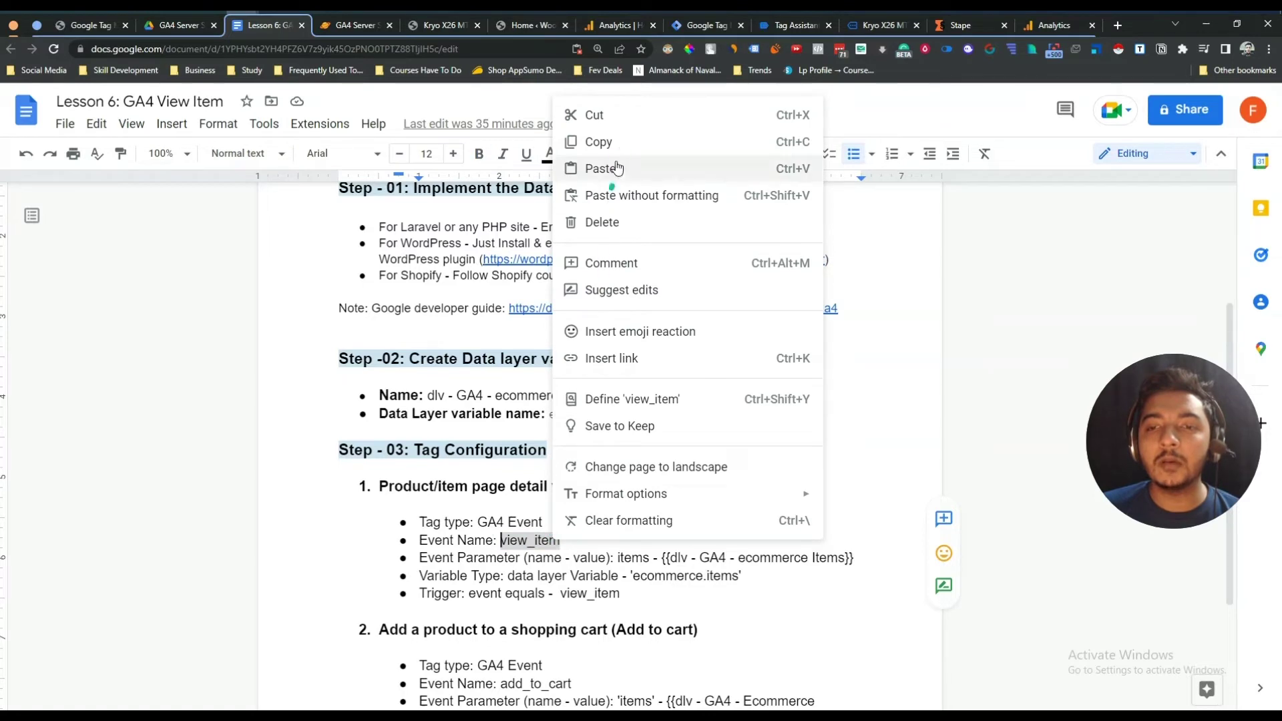
{"action": "left_click", "coordinate": [620, 144]}
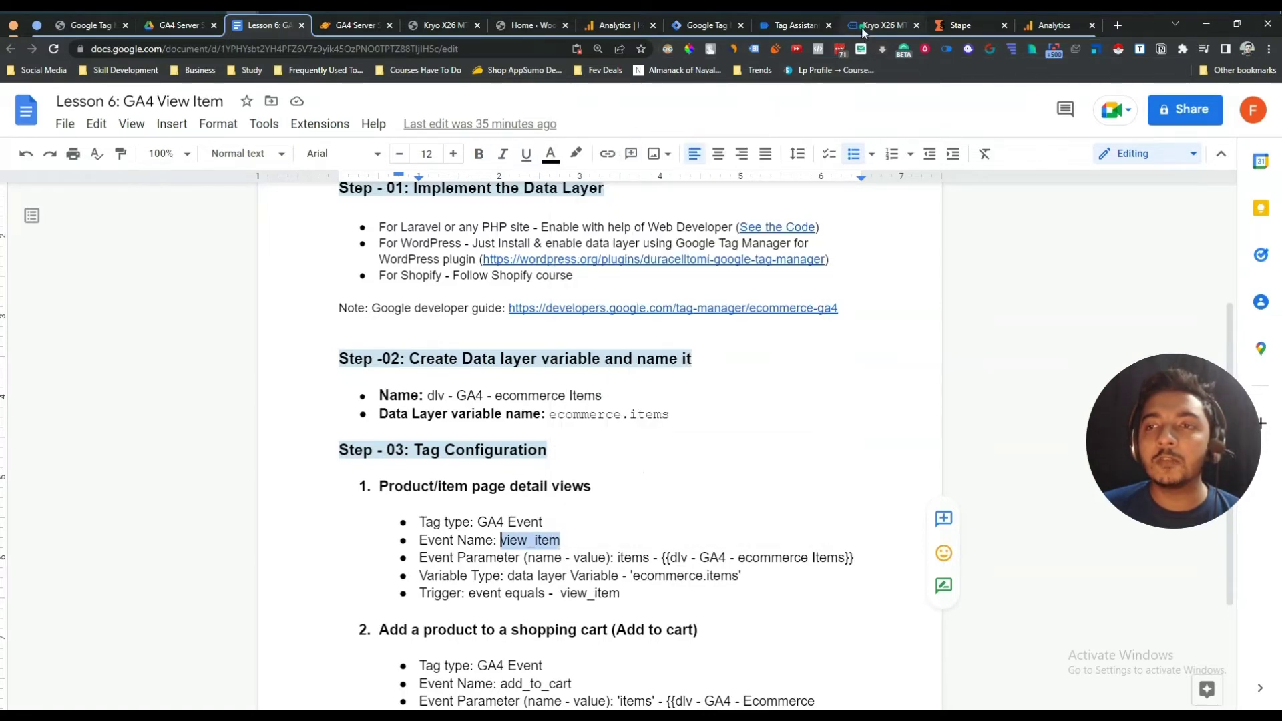
- Compare the view_item event in Tag Assistant, and enter view_item as the event name of the GA4 Event tag in Tag Manager
{"action": "left_click", "coordinate": [786, 31]}
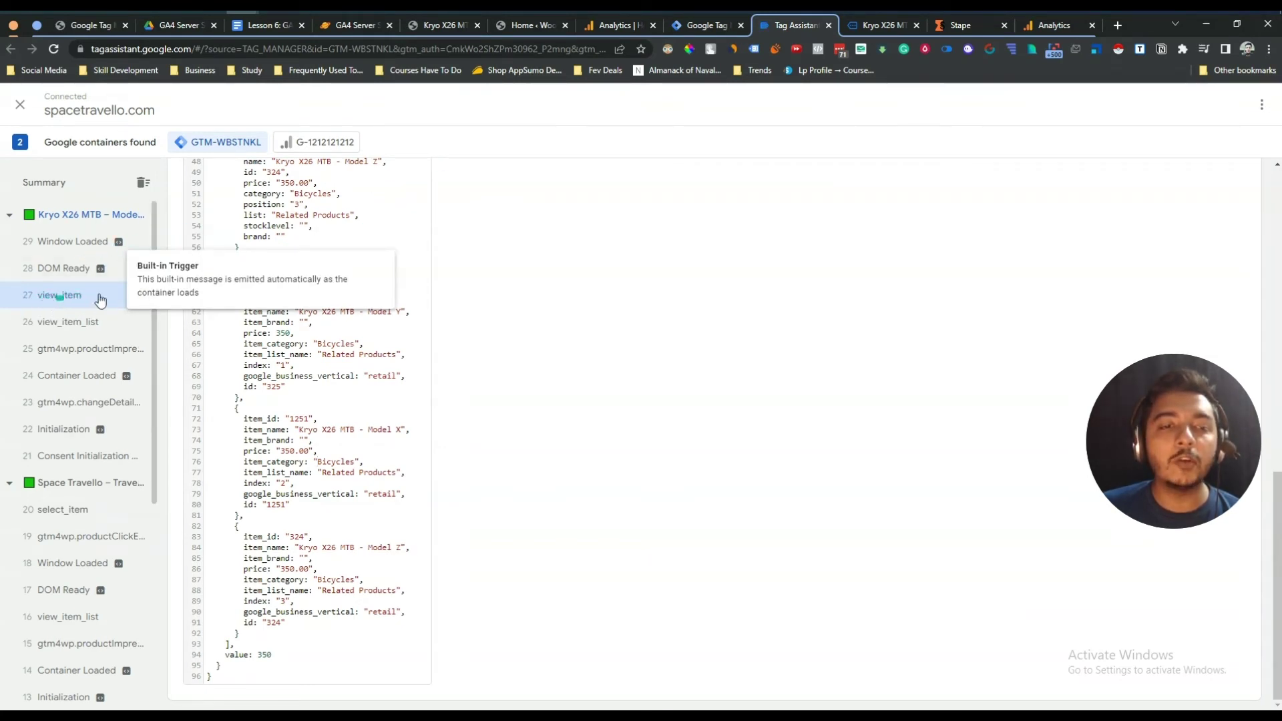
{"action": "left_click", "coordinate": [266, 25]}
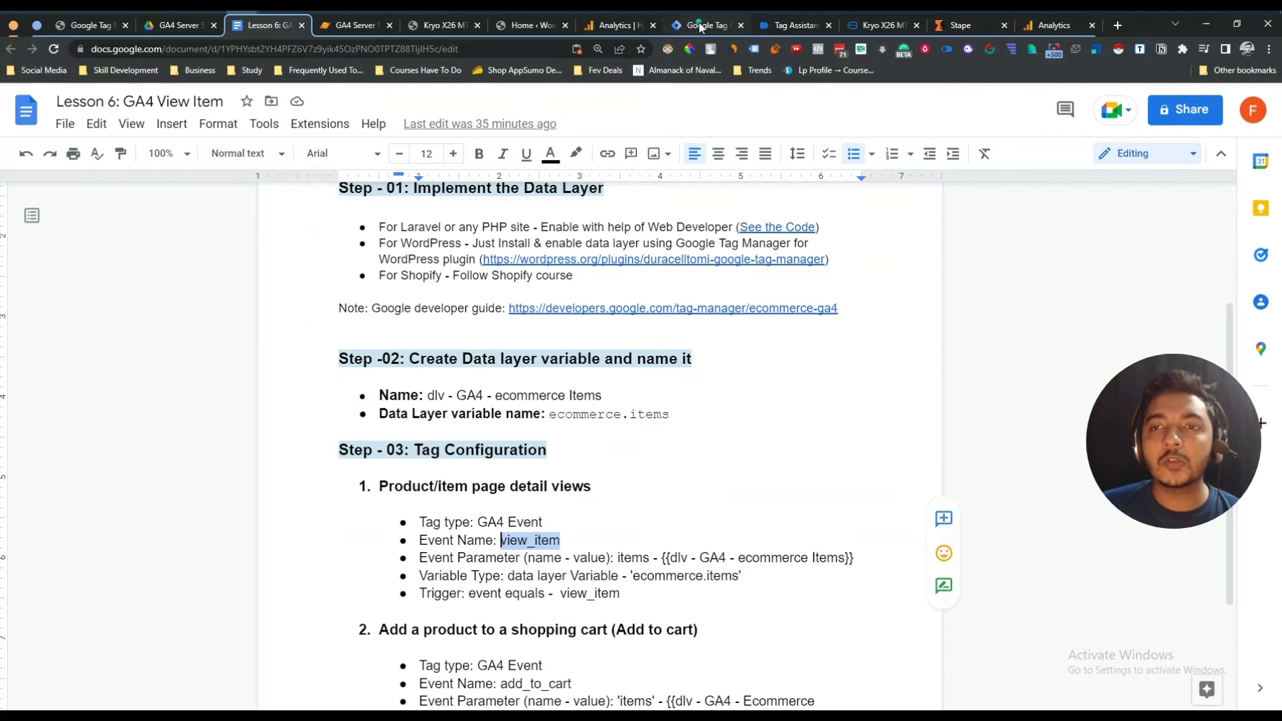
{"action": "left_click", "coordinate": [700, 27]}
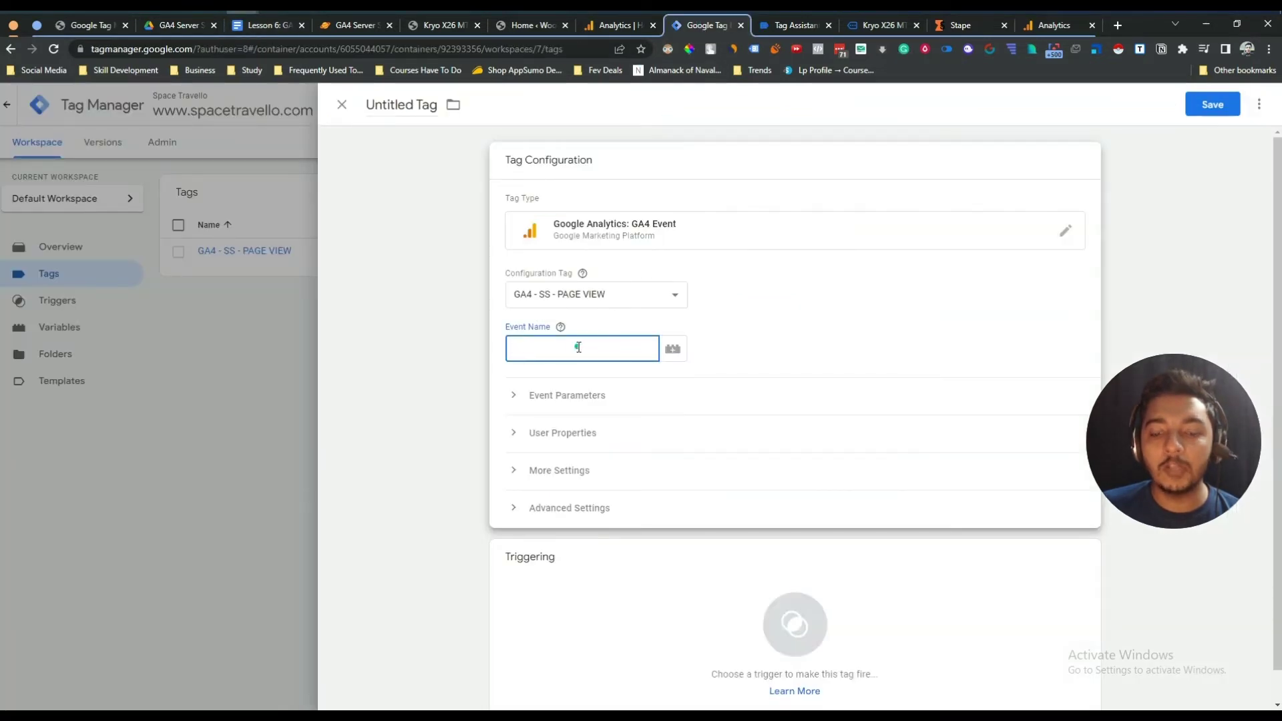
{"action": "key", "text": "ctrl+v"}
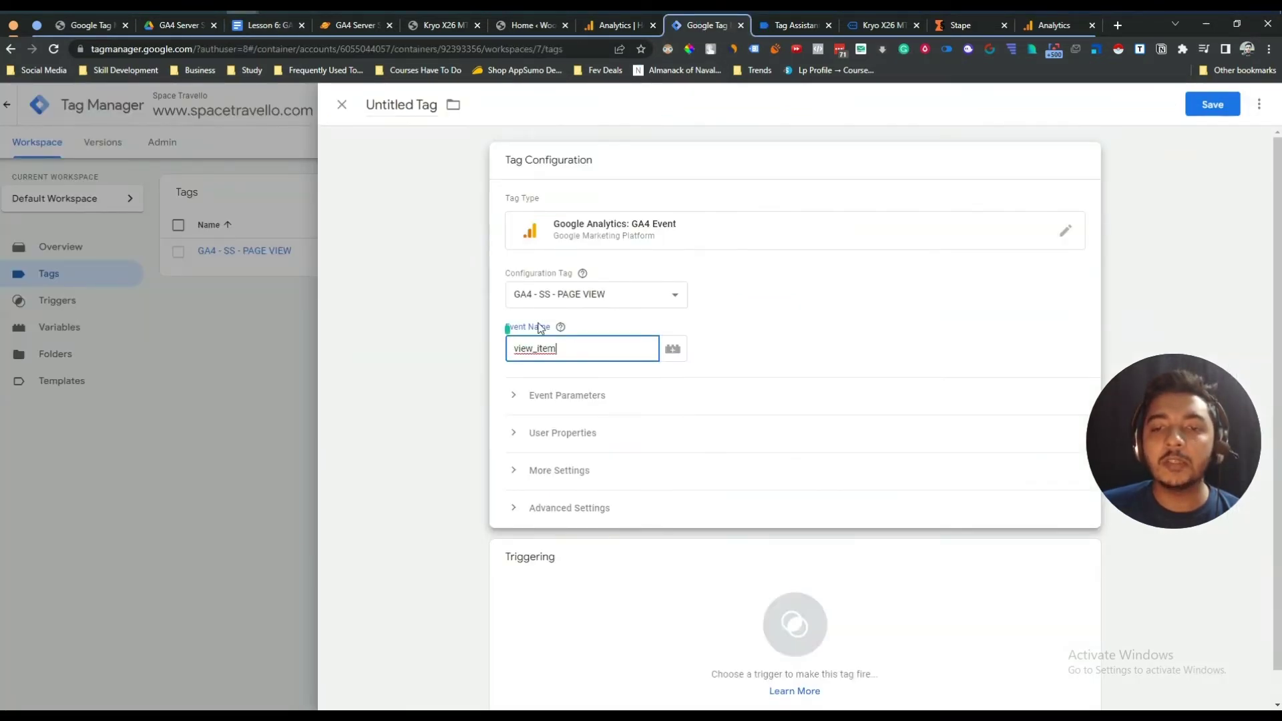
{"action": "left_click", "coordinate": [560, 327]}
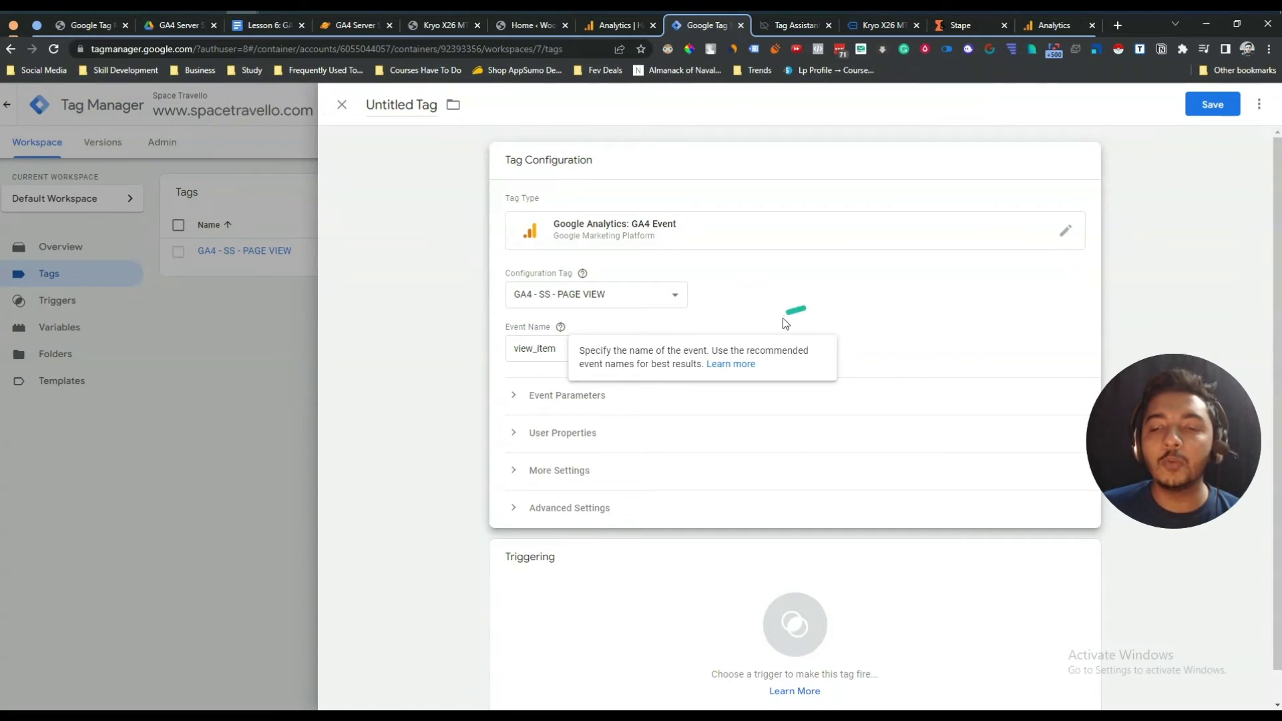
- Add two empty event parameter rows to the GA4 Event tag
{"action": "left_click", "coordinate": [535, 397]}
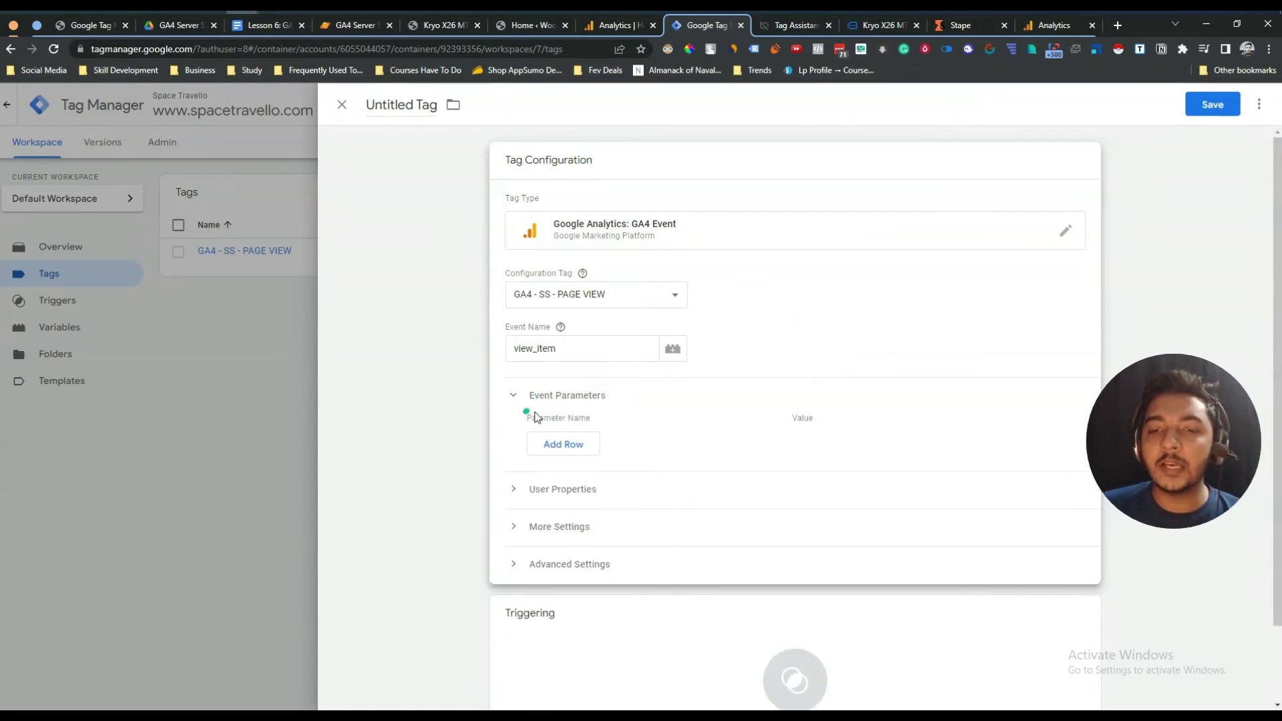
{"action": "left_click", "coordinate": [545, 445]}
{"action": "left_click", "coordinate": [555, 478]}
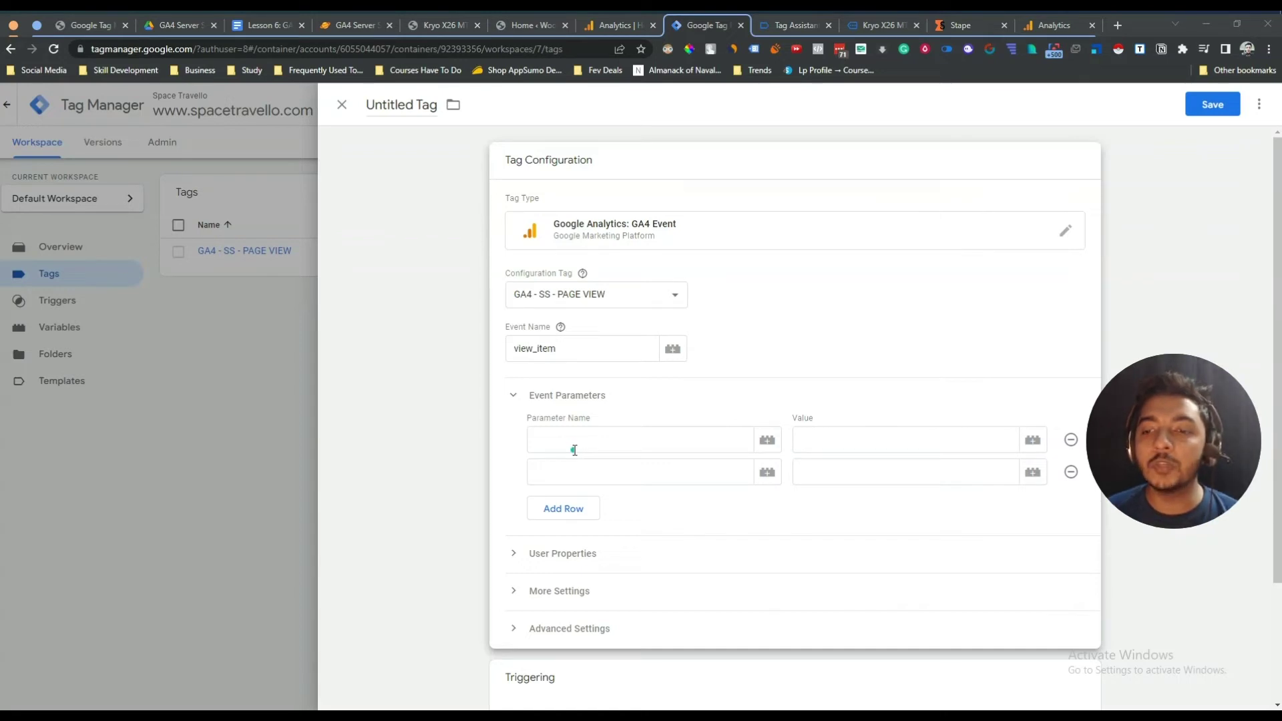
- Switch to the Lesson 6: GA4 View Item document and copy the event parameter name items from the product detail views section
{"action": "left_click", "coordinate": [261, 30]}
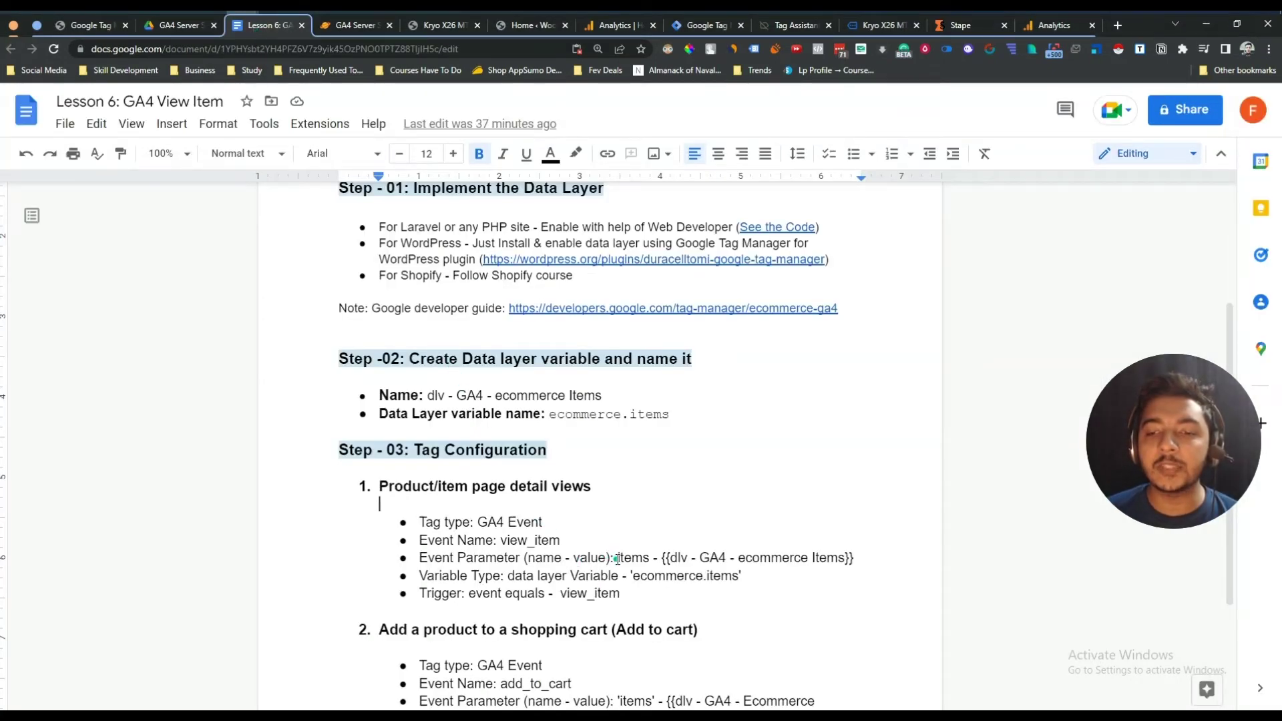
{"action": "left_click_drag", "start_coordinate": [617, 558], "coordinate": [650, 559]}
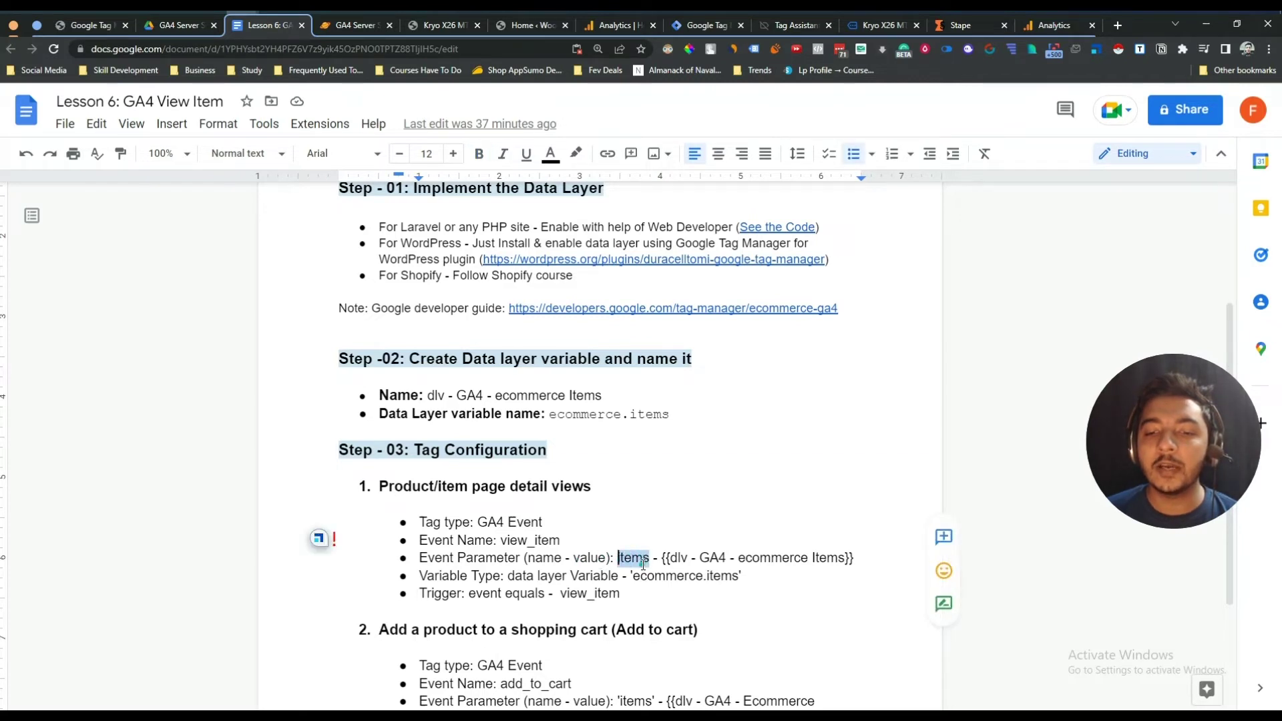
{"action": "right_click", "coordinate": [643, 565]}
{"action": "left_click", "coordinate": [705, 165]}
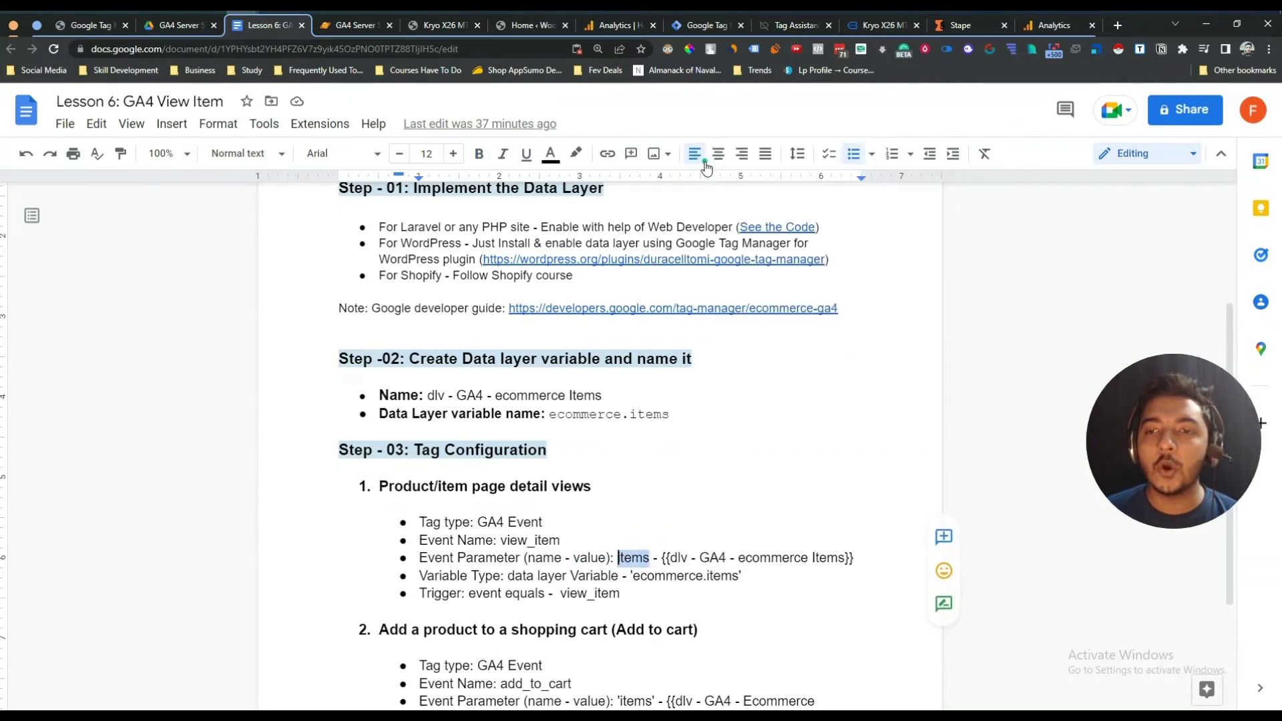
- Compare the items key of the view_item event in Tag Assistant, and enter items as the first event parameter name in Tag Manager
{"action": "left_click", "coordinate": [788, 25]}
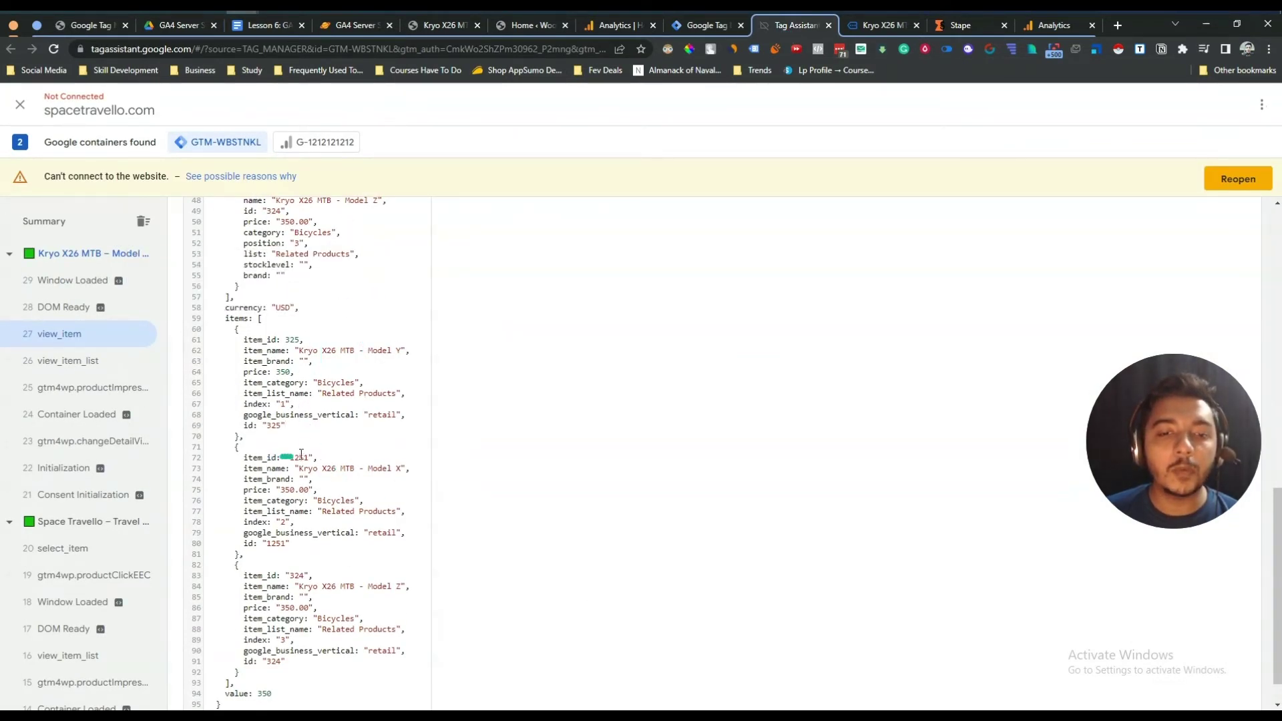
{"action": "left_click_drag", "start_coordinate": [225, 318], "coordinate": [249, 318]}
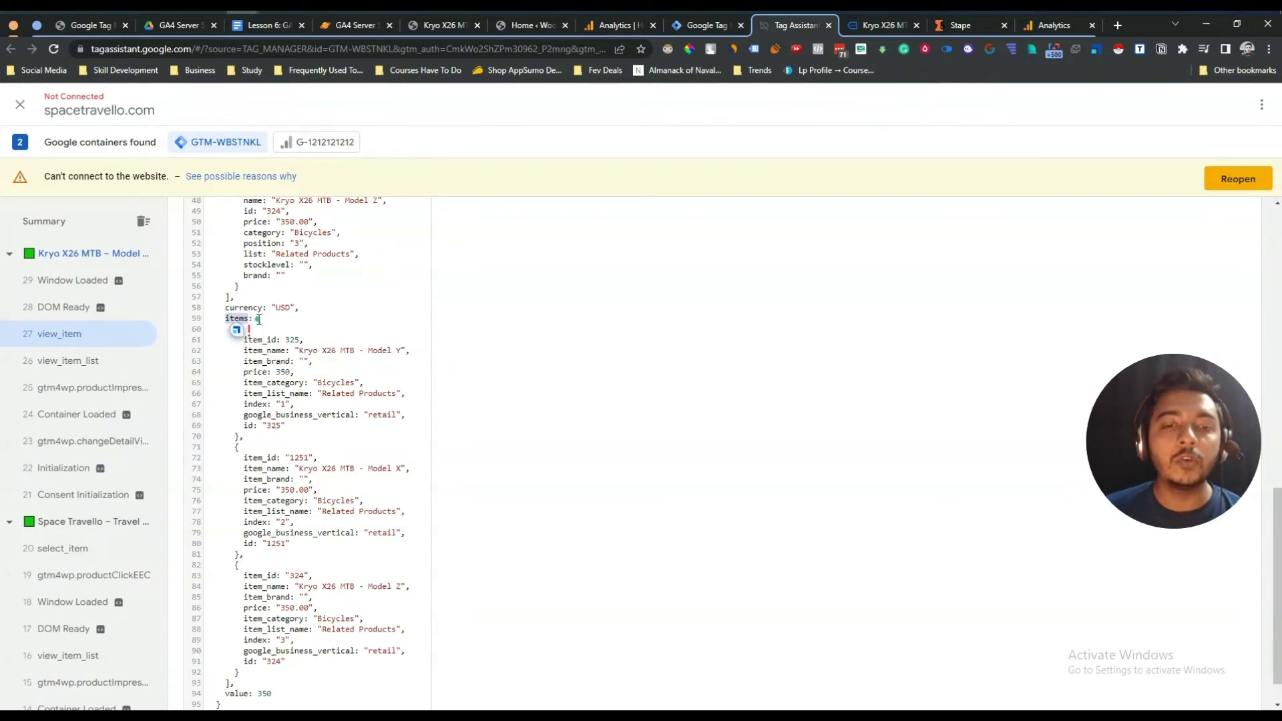
{"action": "left_click", "coordinate": [692, 27]}
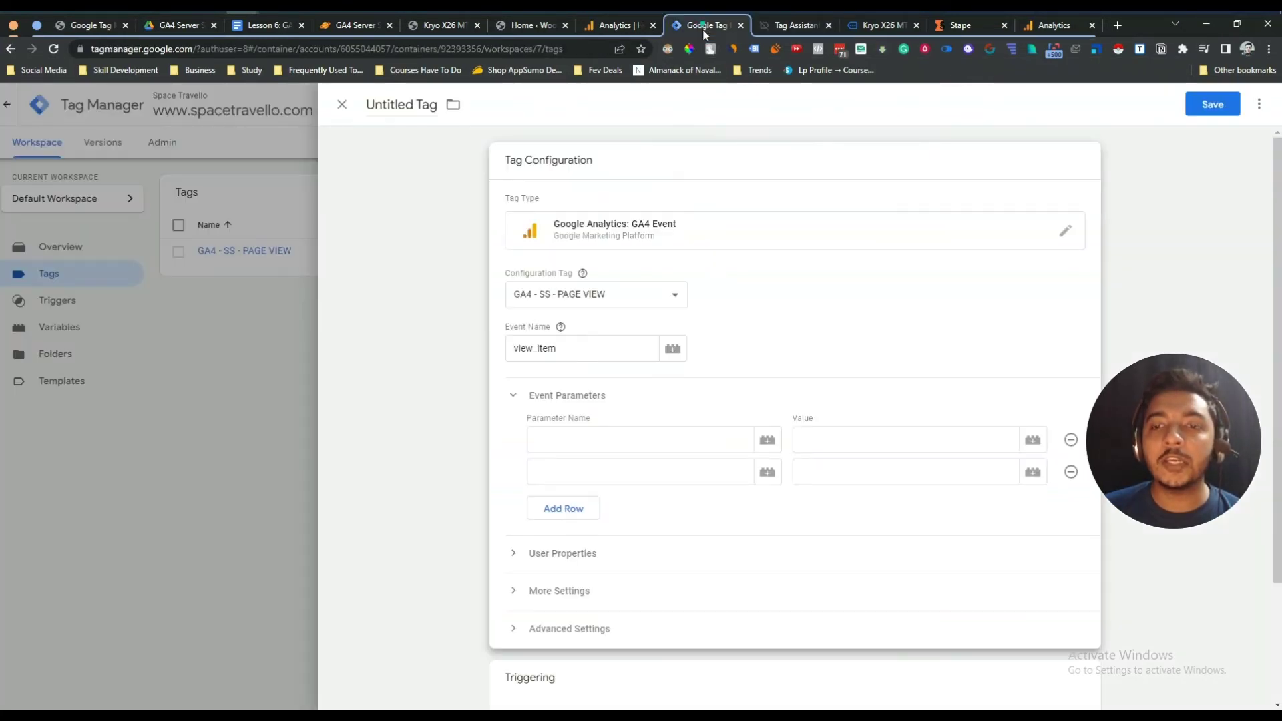
{"action": "left_click", "coordinate": [591, 440]}
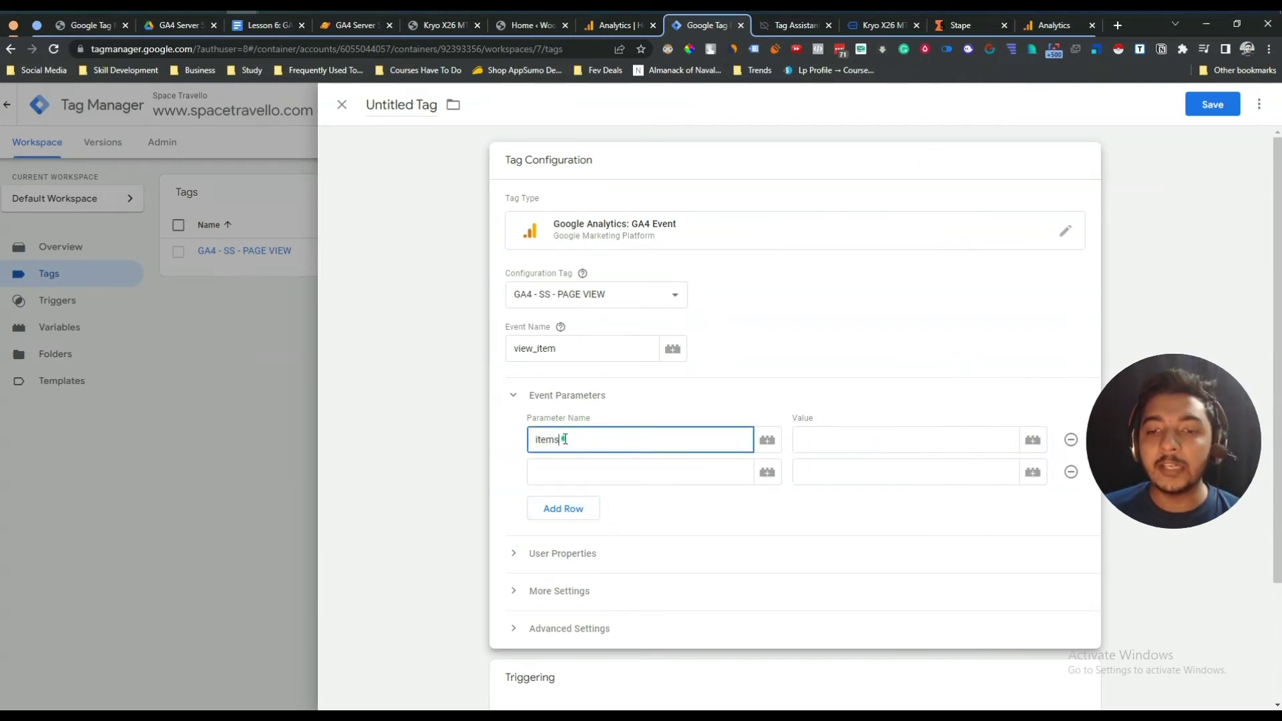
{"action": "left_click_drag", "start_coordinate": [565, 439], "coordinate": [549, 444]}
{"action": "left_click", "coordinate": [564, 442]}
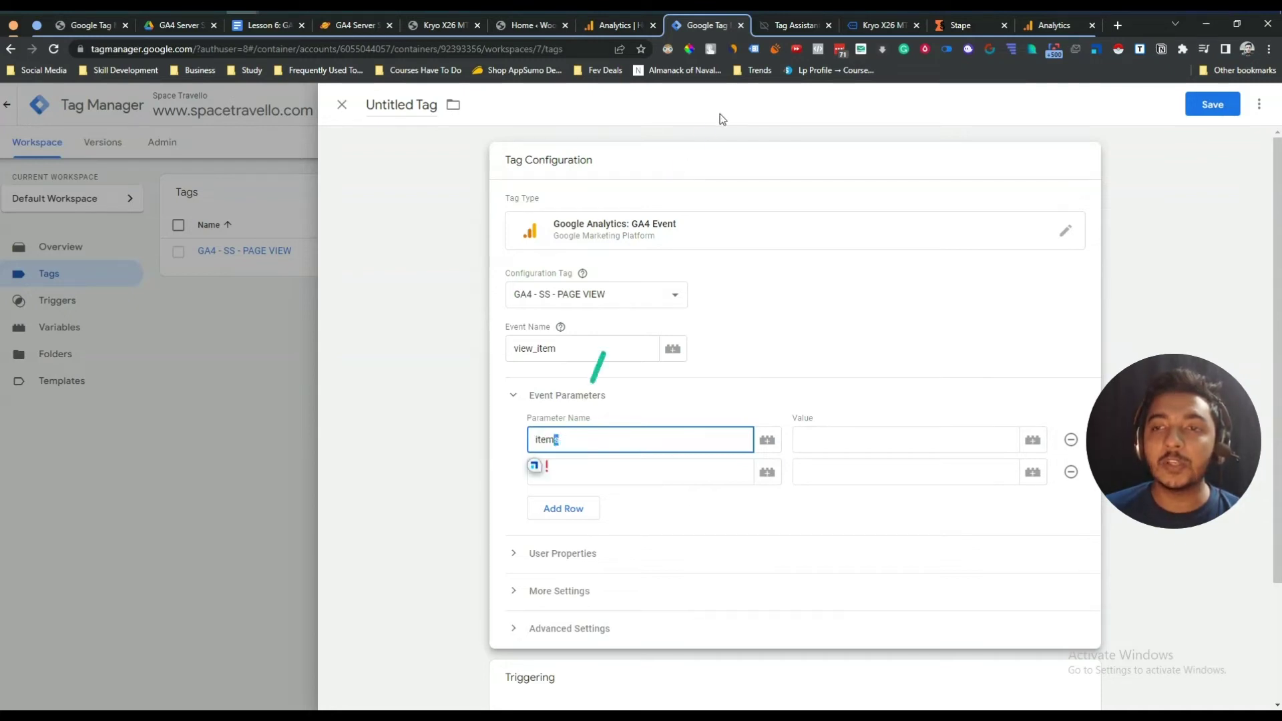
- Recheck the items key in Tag Assistant, and set the items parameter's value to the variable dlv - GA4 - ecommerce Items in Tag Manager
{"action": "left_click", "coordinate": [792, 28]}
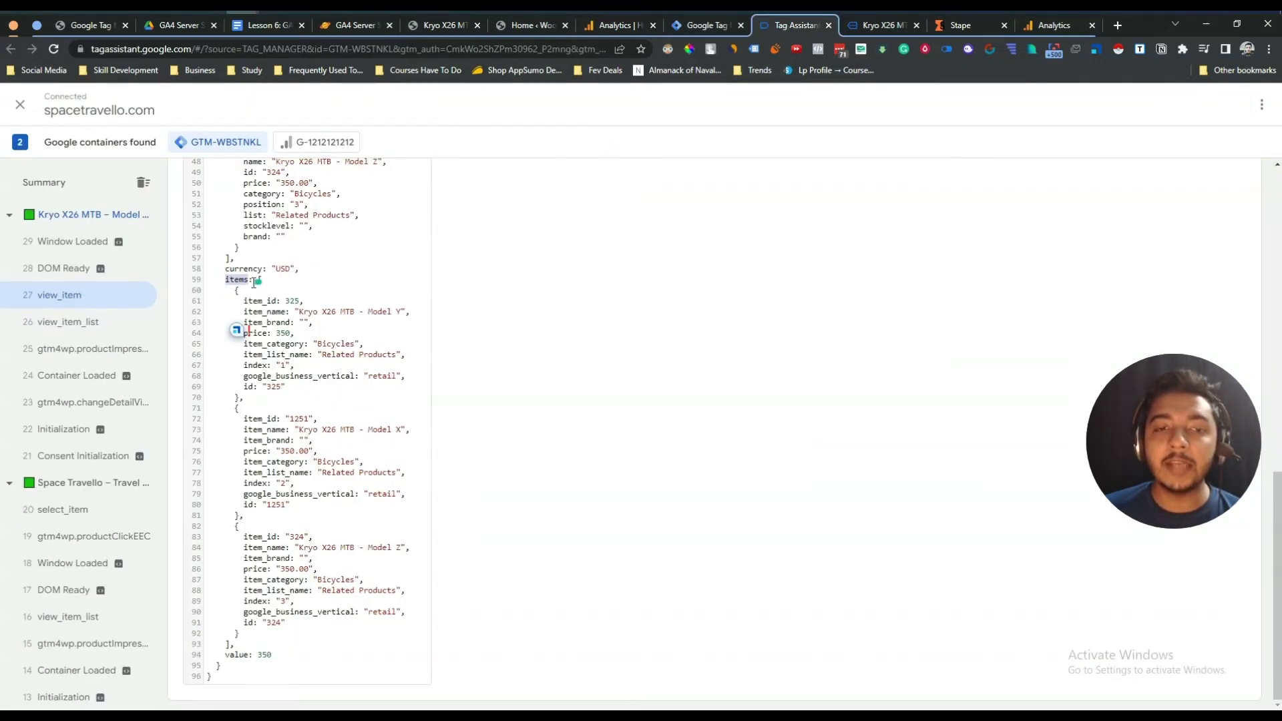
{"action": "left_click", "coordinate": [709, 28]}
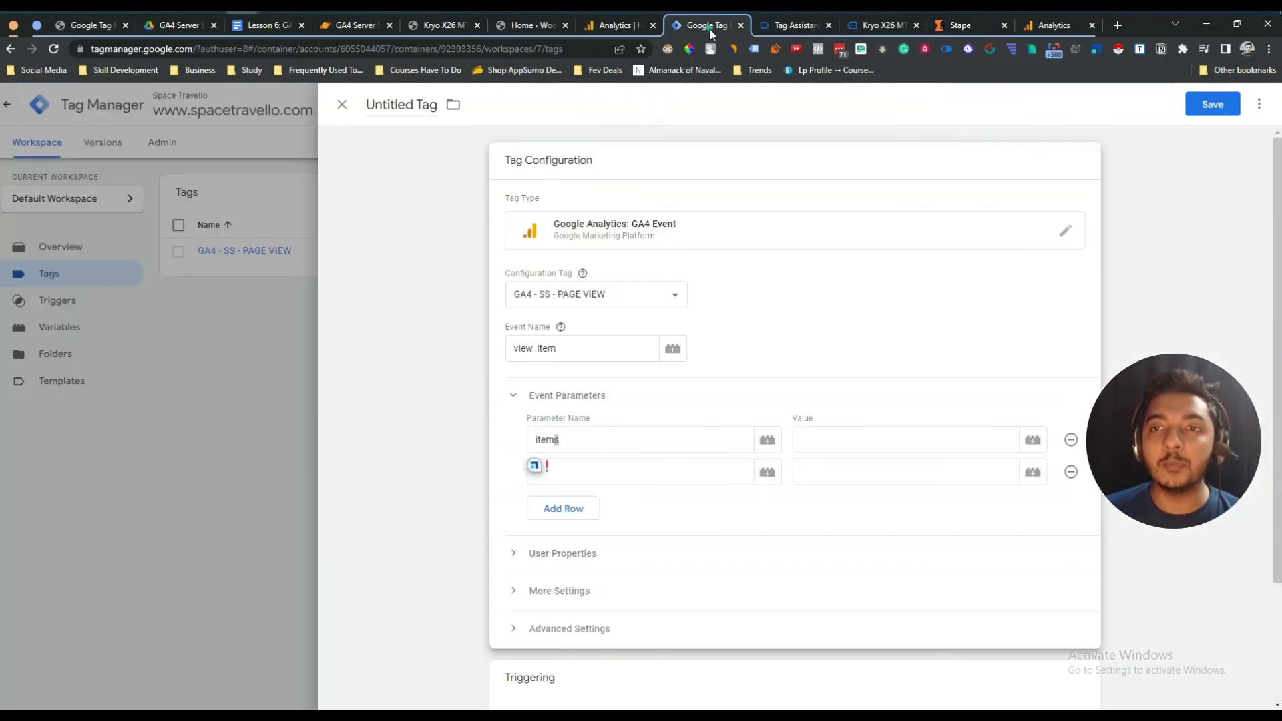
{"action": "left_click", "coordinate": [759, 394]}
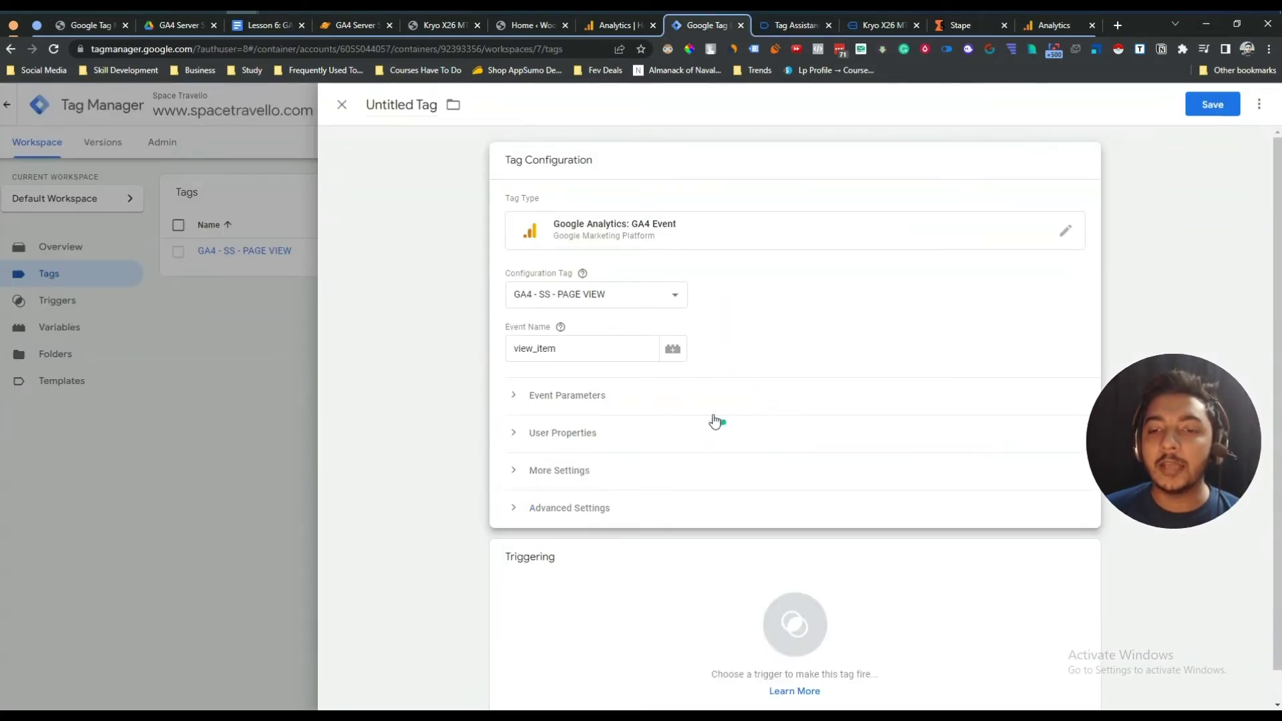
{"action": "left_click", "coordinate": [678, 405]}
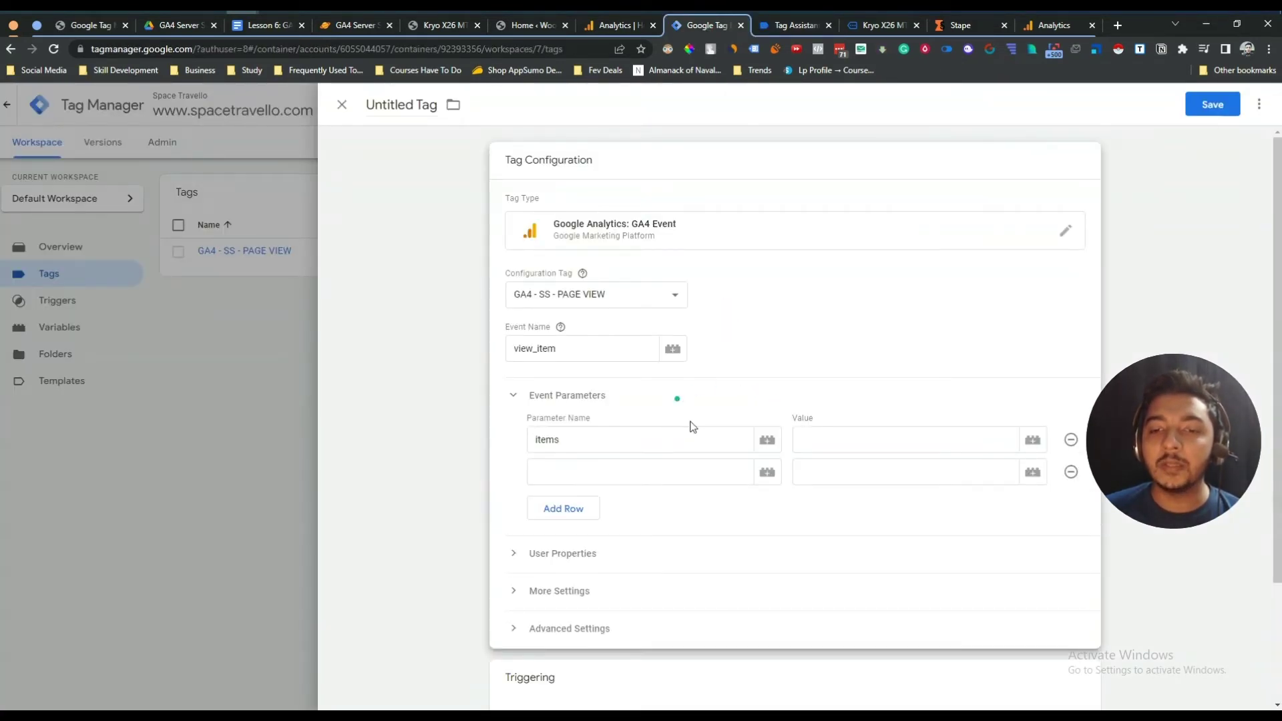
{"action": "left_click", "coordinate": [1033, 442]}
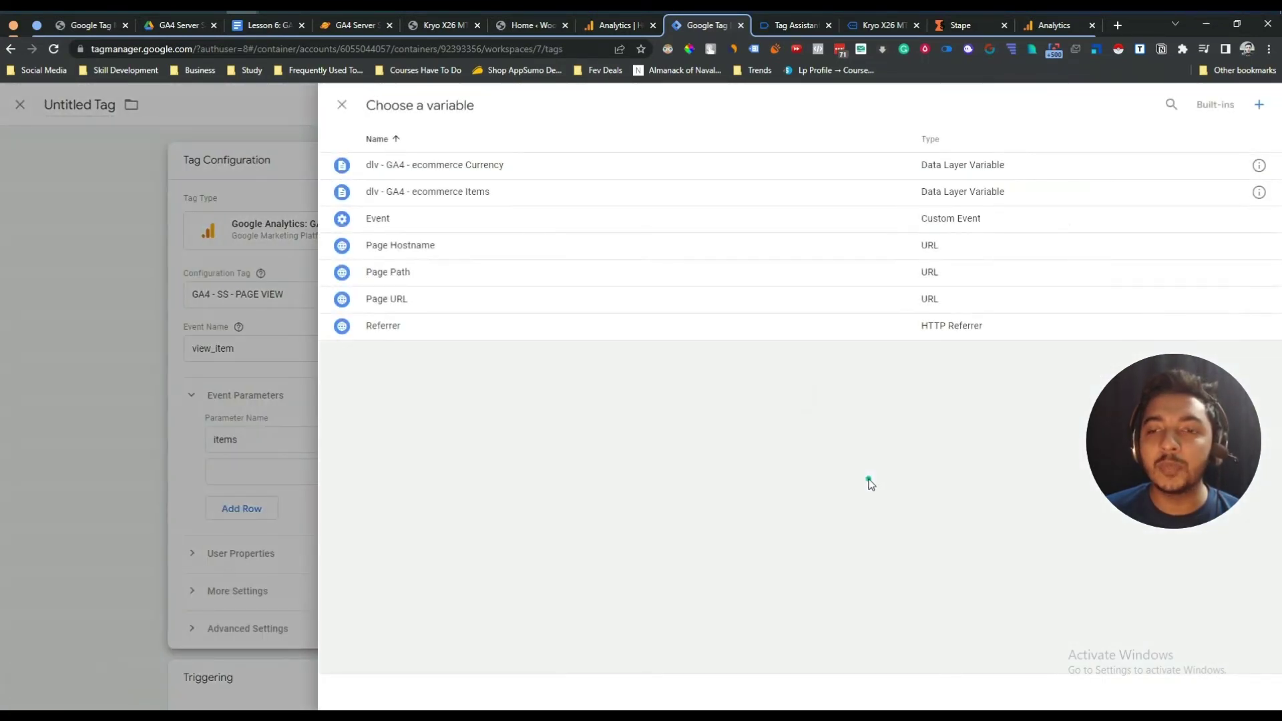
{"action": "left_click", "coordinate": [455, 194]}
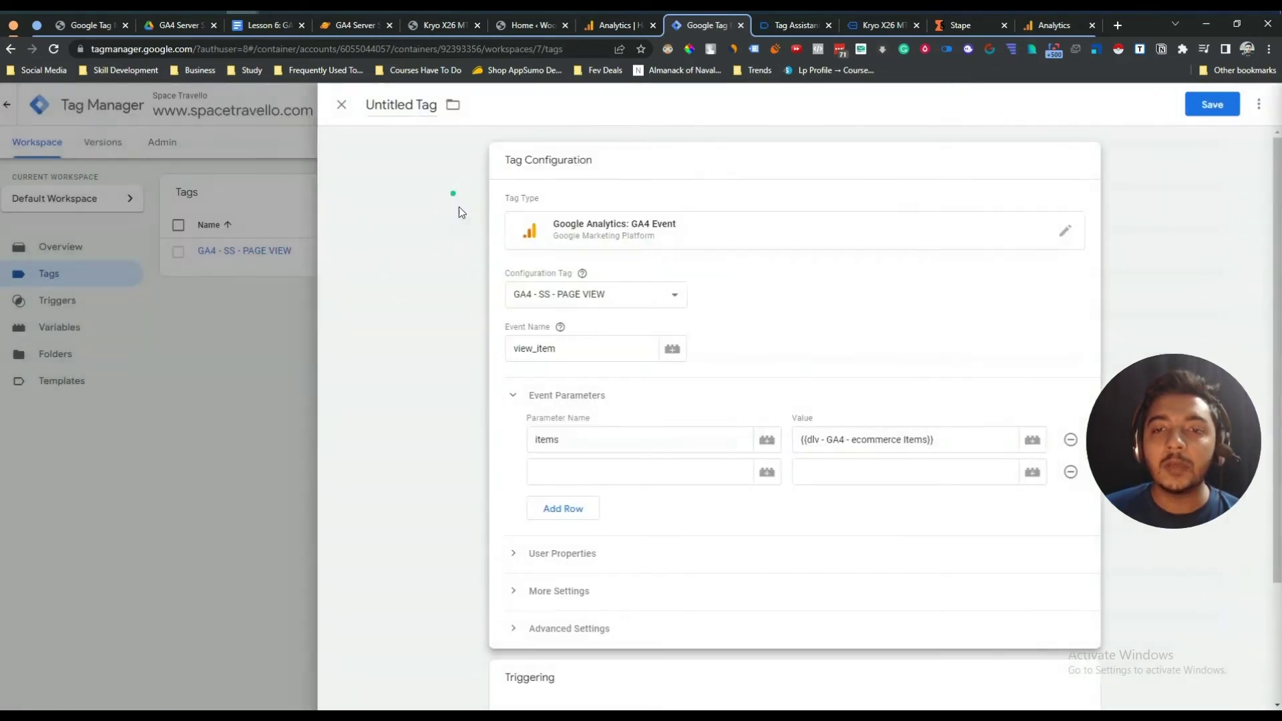
- Switch to Tag Assistant and copy the key name currency from the view_item event's ecommerce data
{"action": "left_click", "coordinate": [587, 468]}
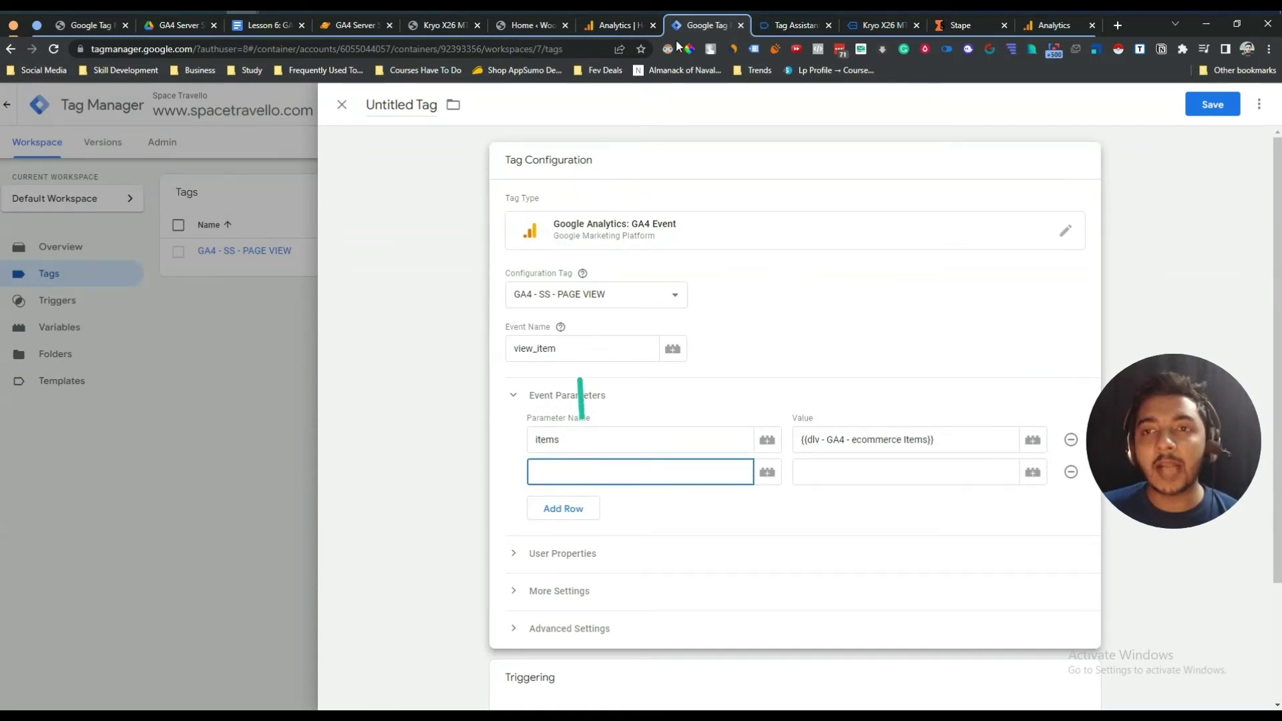
{"action": "left_click", "coordinate": [877, 25]}
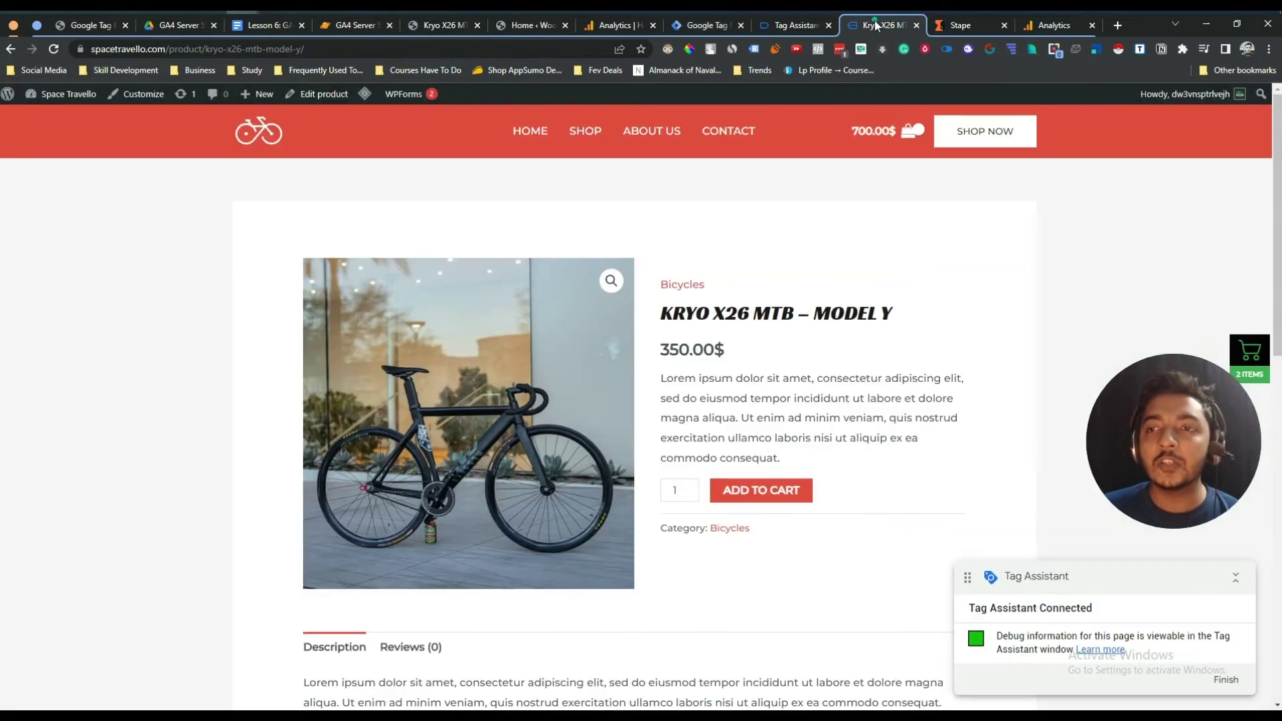
{"action": "left_click", "coordinate": [781, 27]}
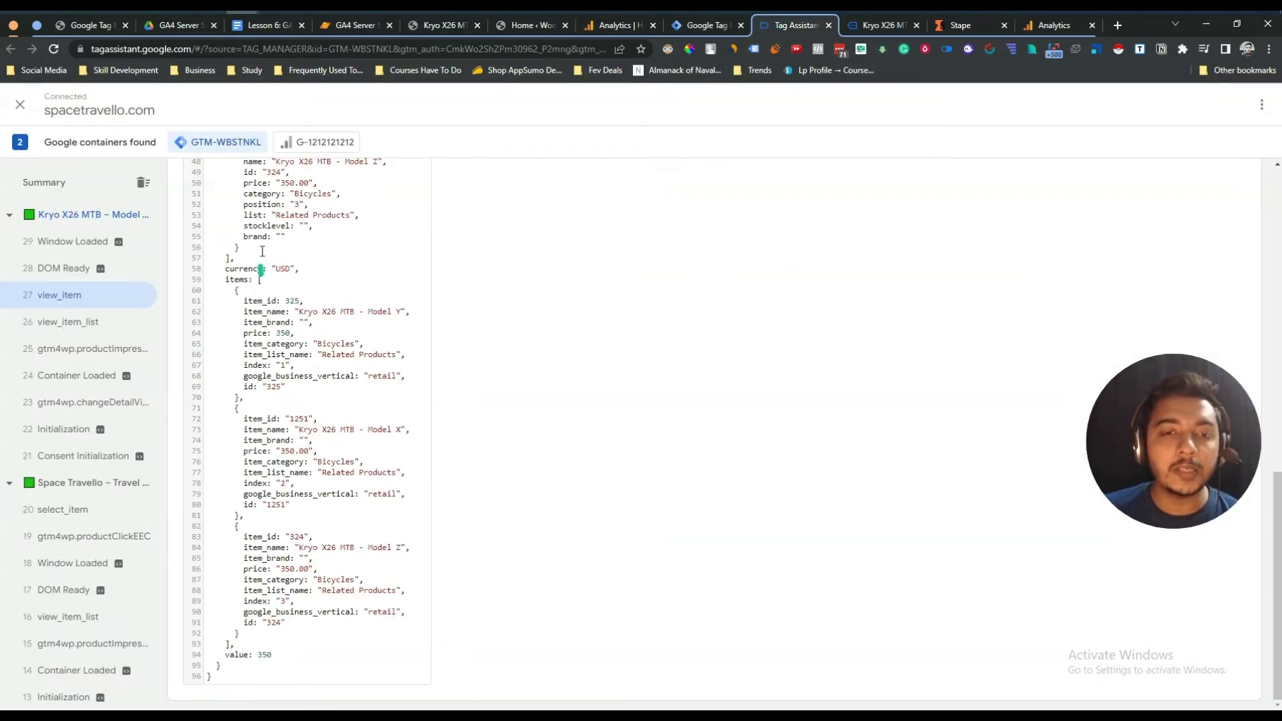
{"action": "double_click", "coordinate": [247, 270]}
{"action": "right_click", "coordinate": [247, 272]}
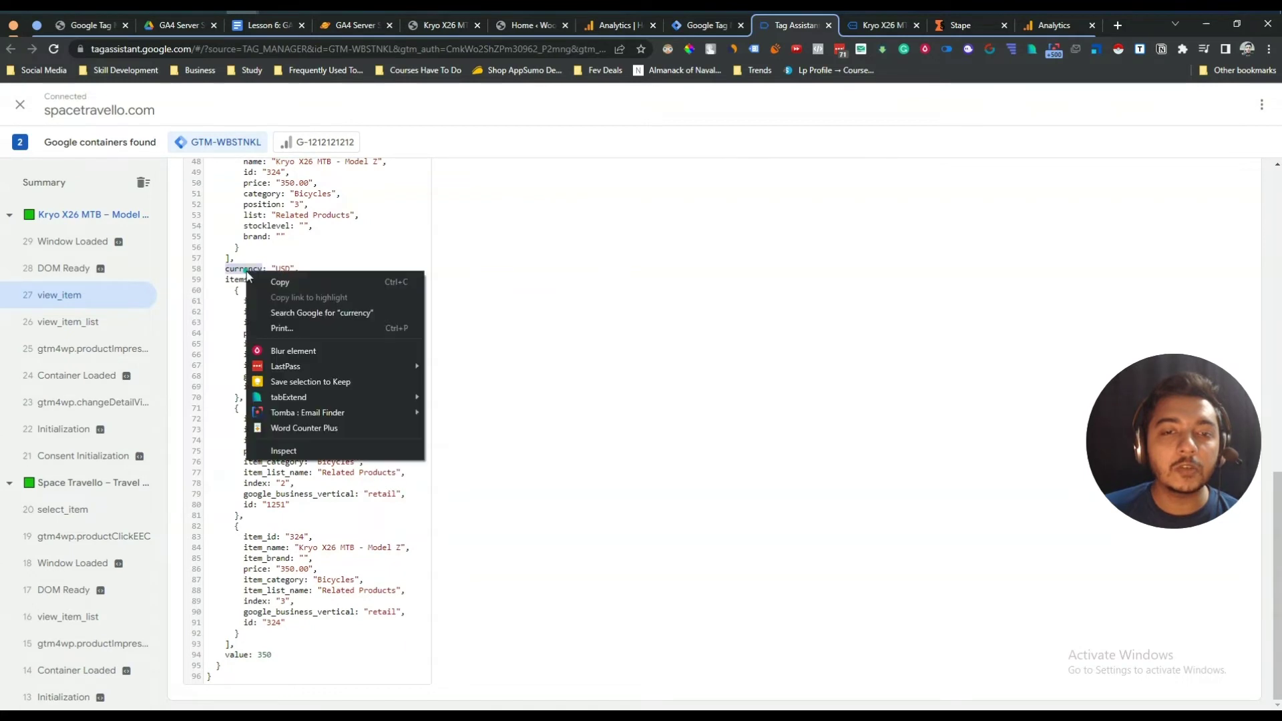
{"action": "left_click", "coordinate": [267, 279]}
- Back in Tag Manager, fill the second event parameter with the name currency and the variable dlv - GA4 - ecommerce Currency as its value
{"action": "left_click", "coordinate": [685, 27]}
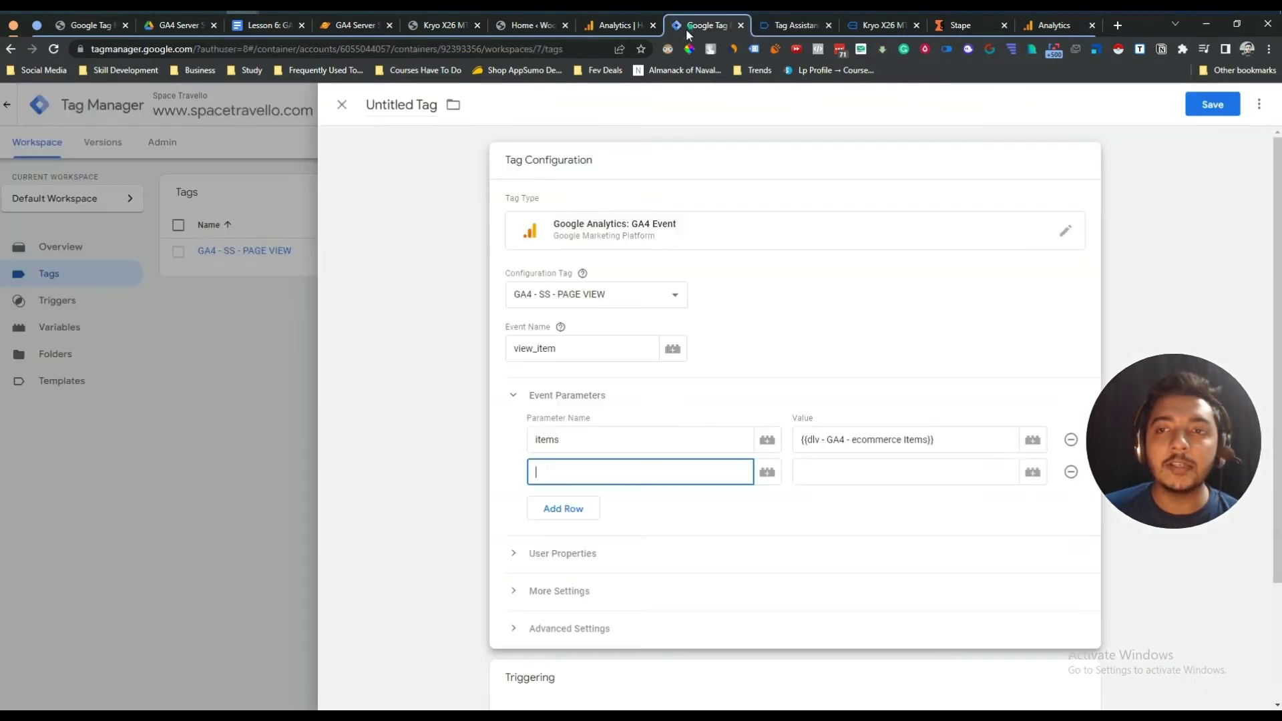
{"action": "key", "text": "ctrl+v"}
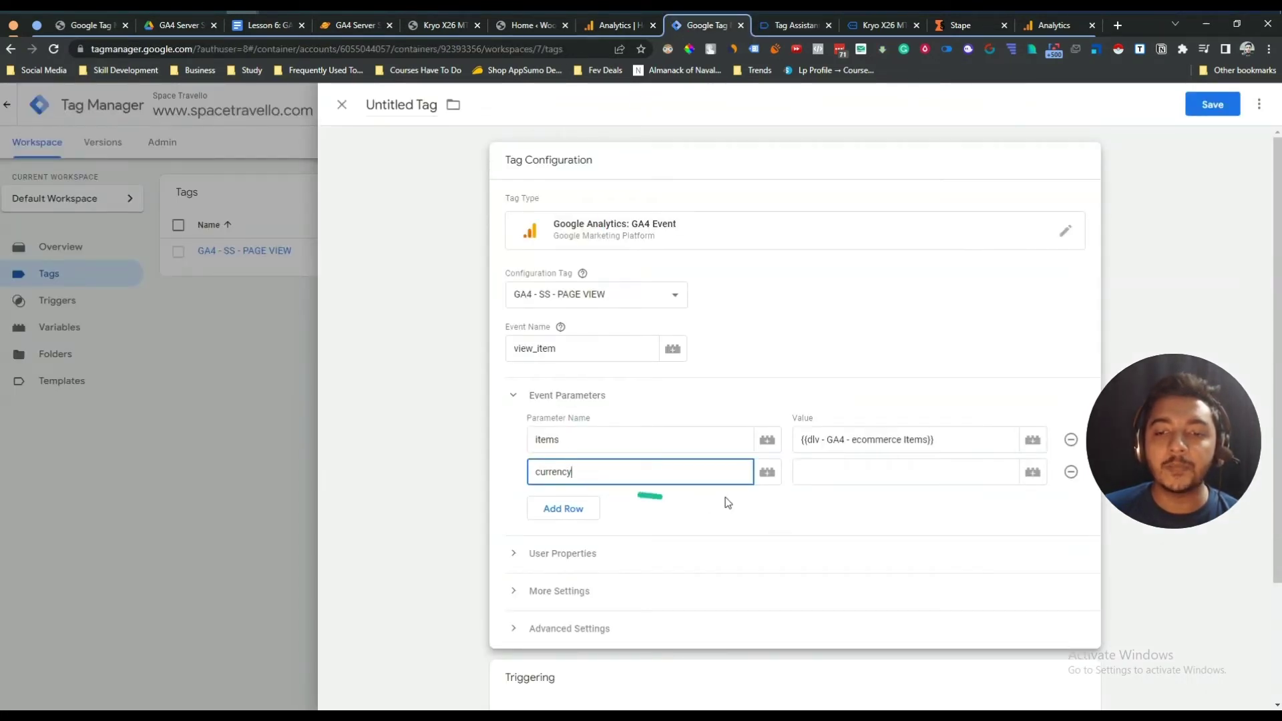
{"action": "left_click", "coordinate": [1033, 475]}
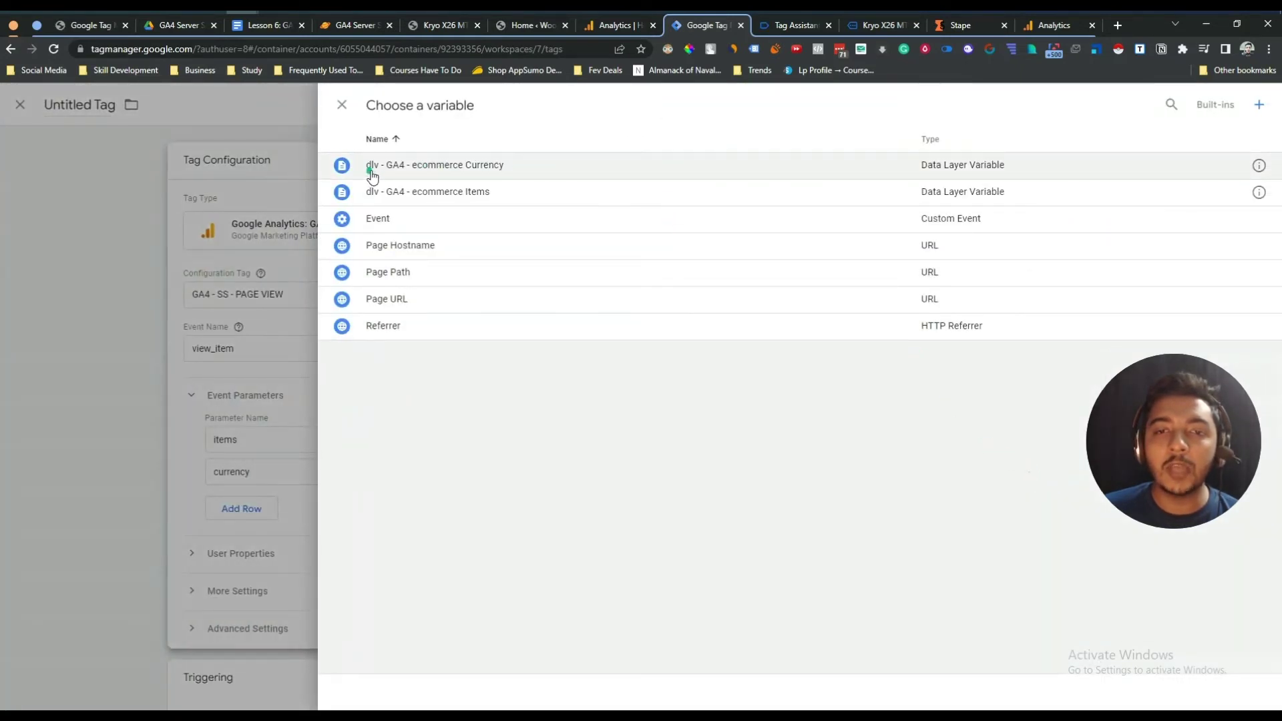
{"action": "left_click", "coordinate": [481, 170]}
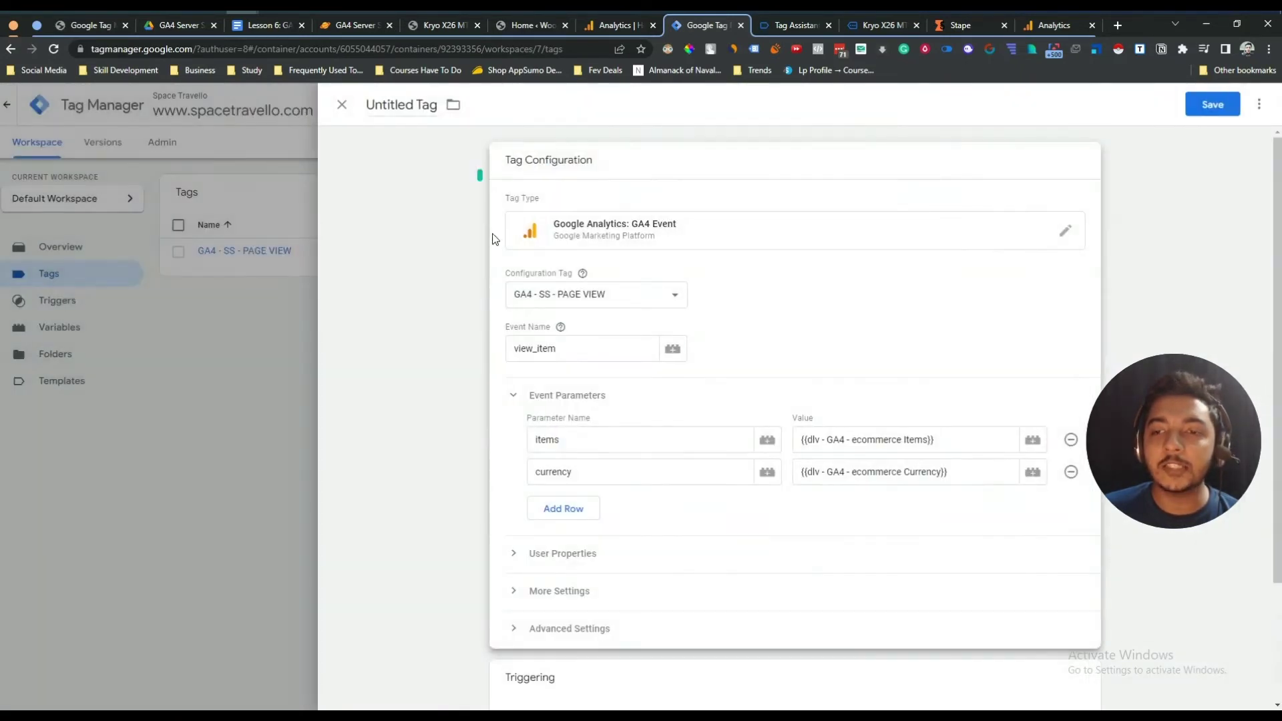
- Assign GA4 - SS - View Item - Trigger as the firing trigger of the GA4 Event tag
{"action": "scroll", "coordinate": [616, 506], "scroll_direction": "down", "scroll_amount": 2}
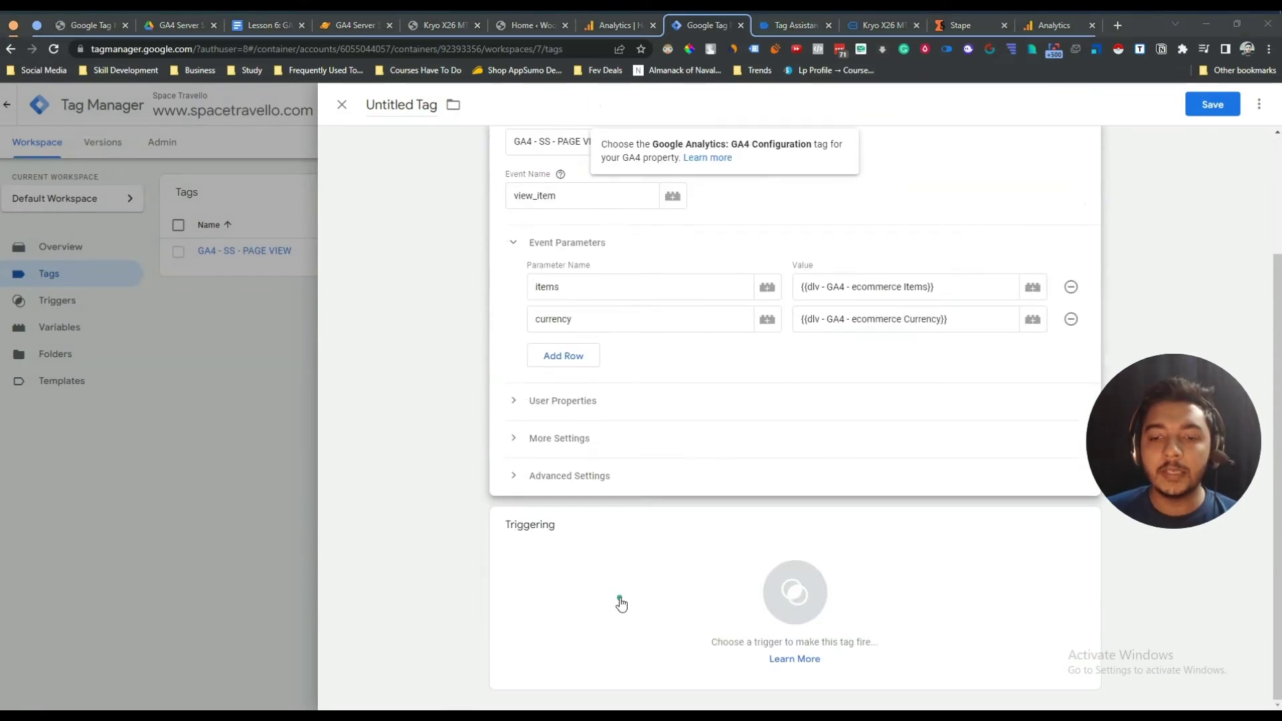
{"action": "left_click", "coordinate": [711, 584]}
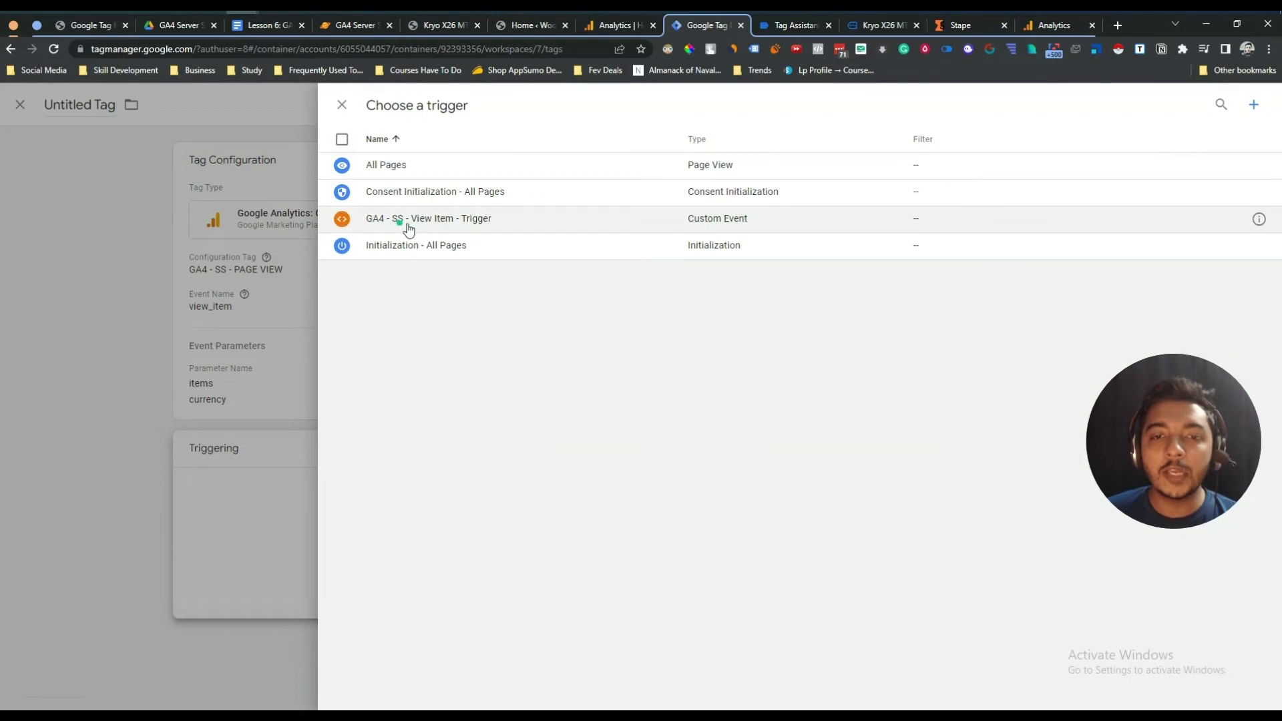
{"action": "left_click", "coordinate": [458, 219]}
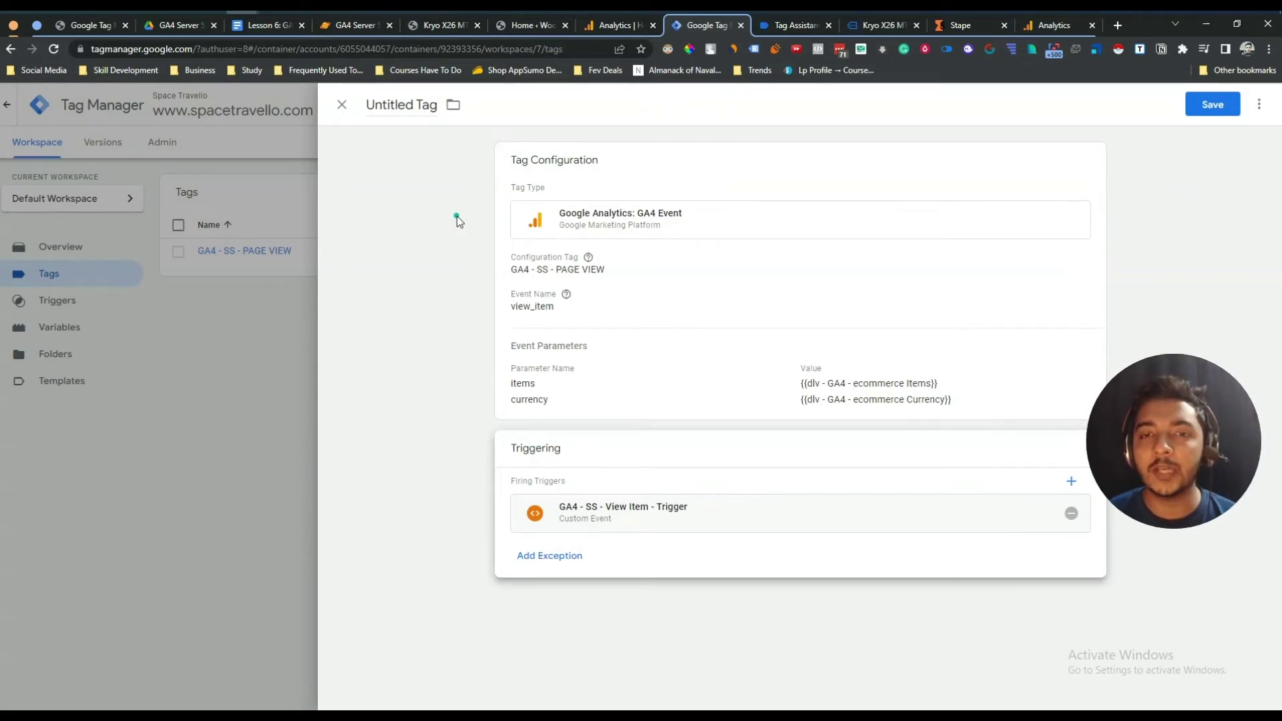
- Name the tag GA4 - SS - VIEW ITEM - TAG and save it
{"action": "double_click", "coordinate": [422, 105]}
{"action": "key", "text": "ctrl+a"}
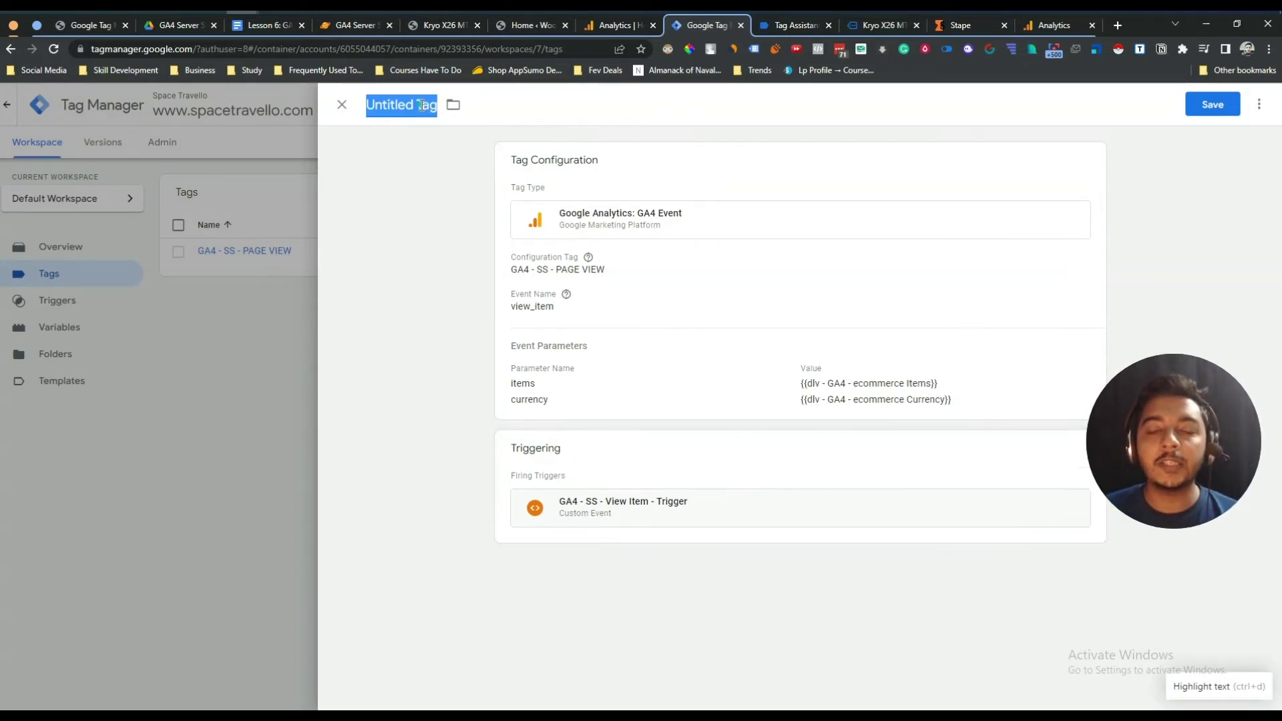
{"action": "type", "text": "GA4"}
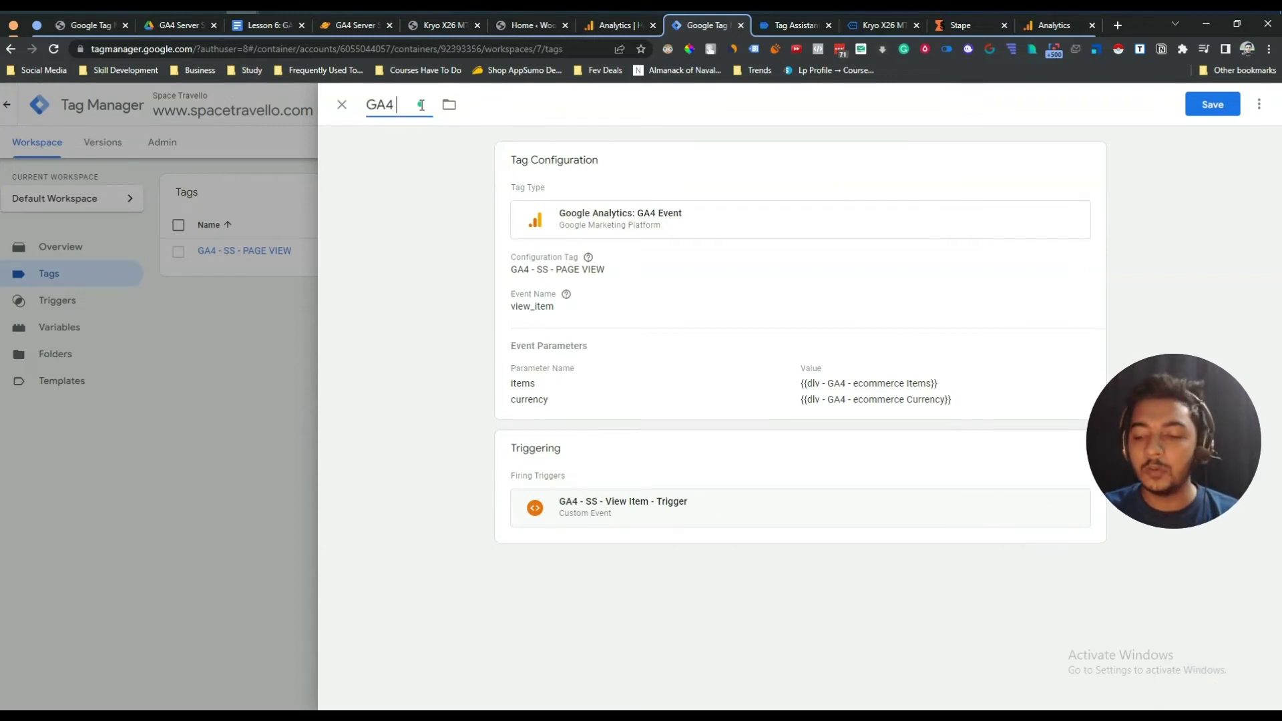
{"action": "type", "text": " - SS-"}
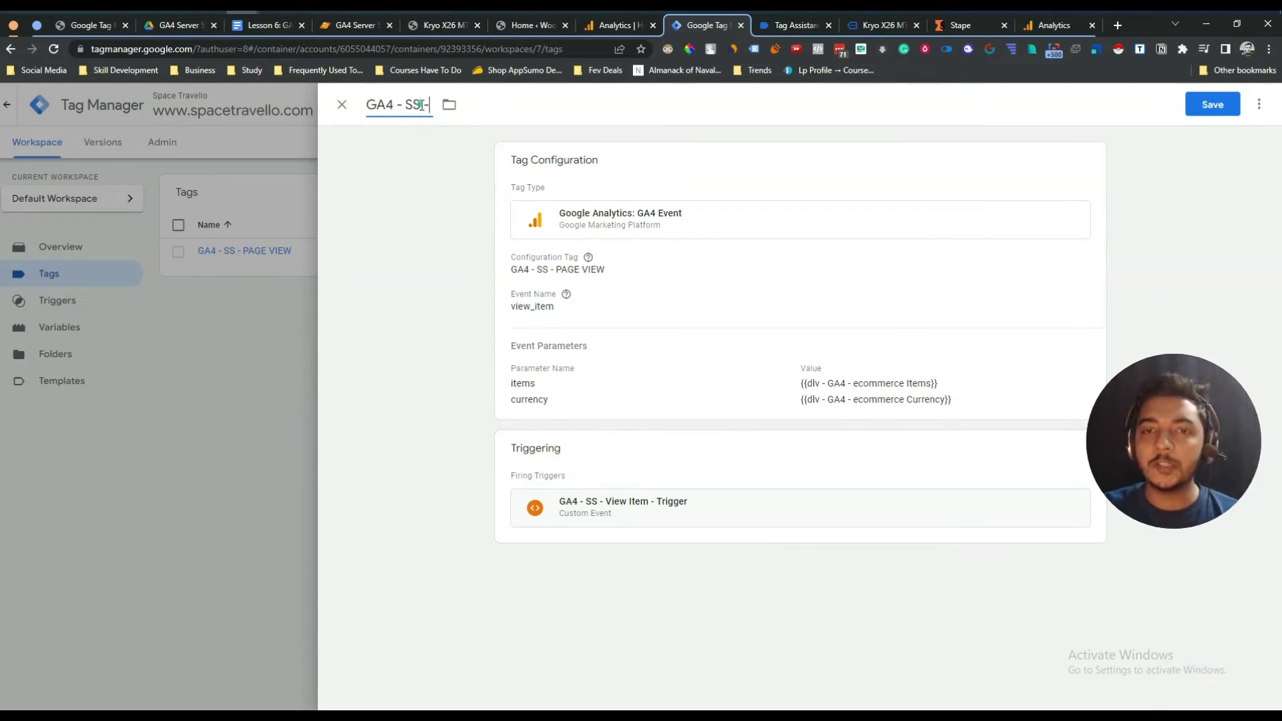
{"action": "type", "text": " VIEW"}
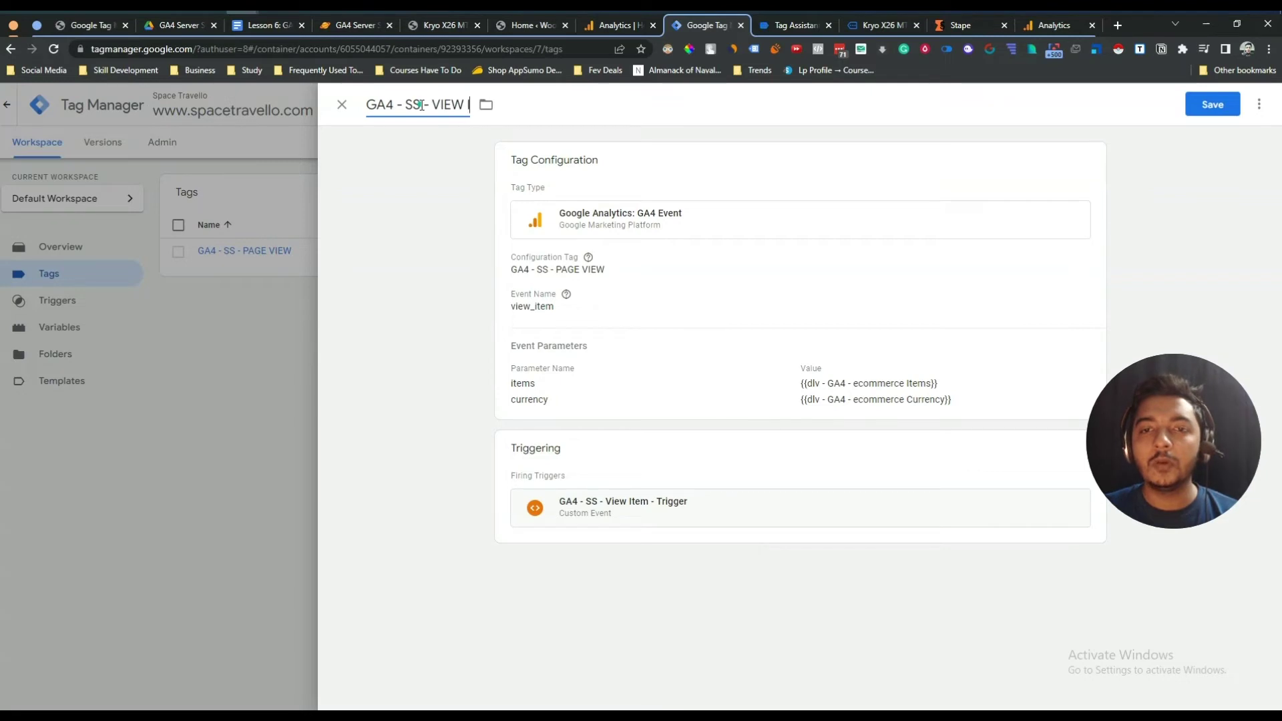
{"action": "type", "text": " ITEM - TAG"}
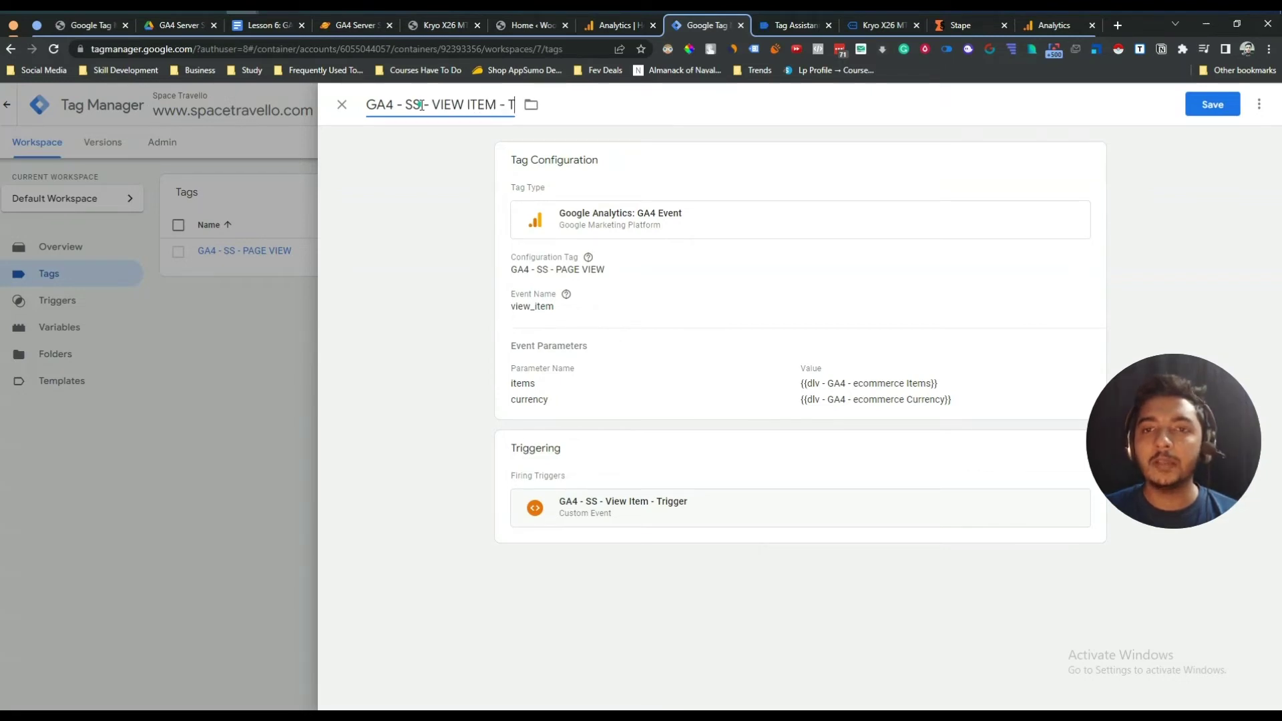
{"action": "left_click", "coordinate": [420, 105]}
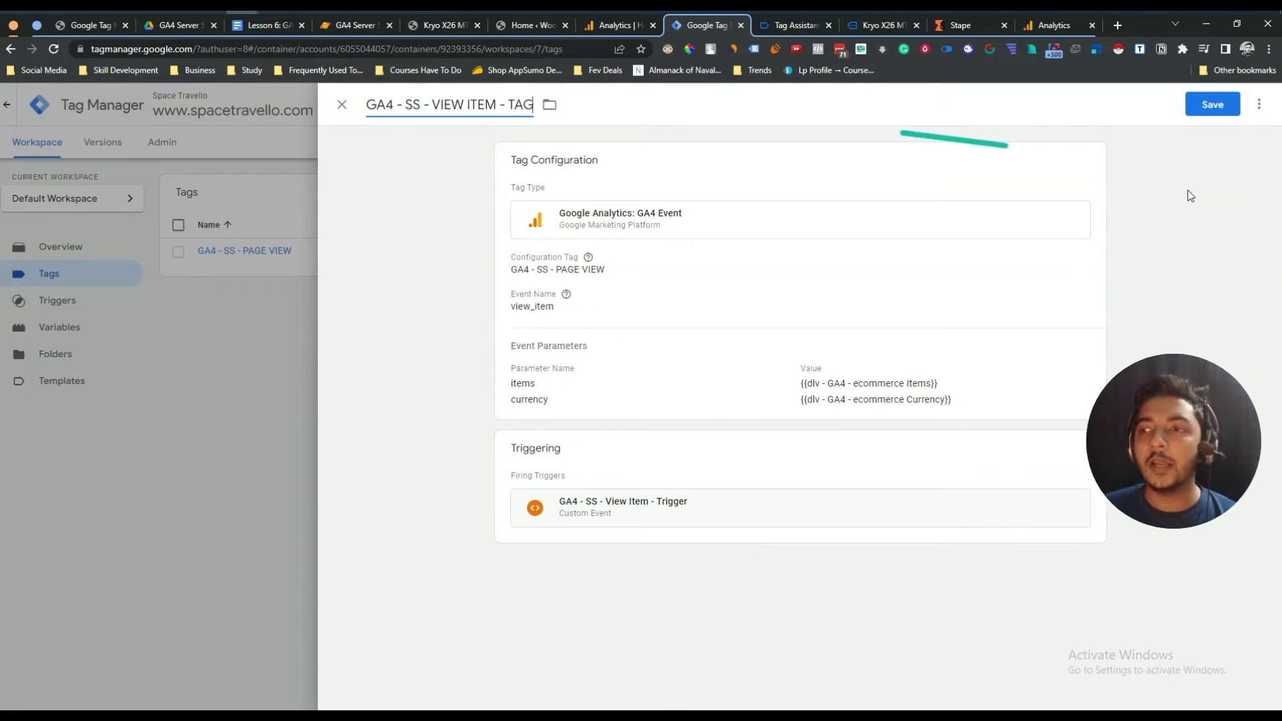
{"action": "left_click", "coordinate": [1214, 107]}
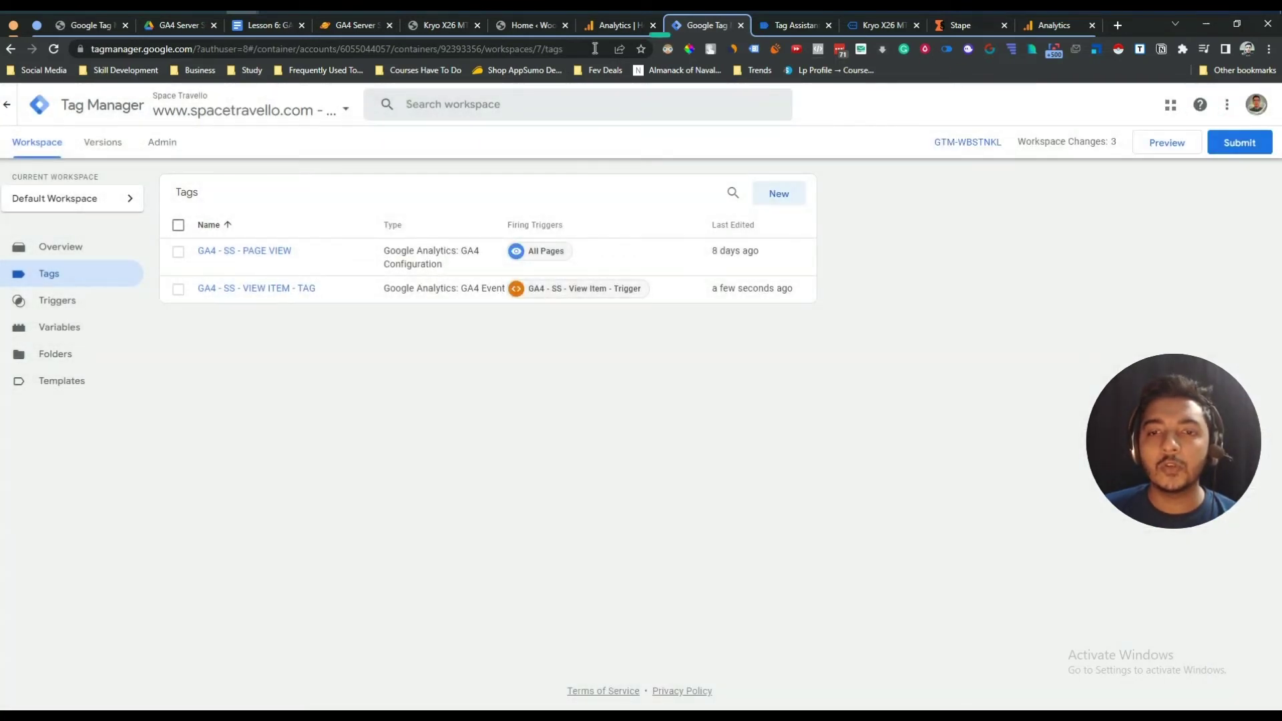
- Publish the workspace changes as a new version named GA4 SS VIEW ITEM EVENT
{"action": "left_click", "coordinate": [1251, 142]}
{"action": "left_click", "coordinate": [668, 256]}
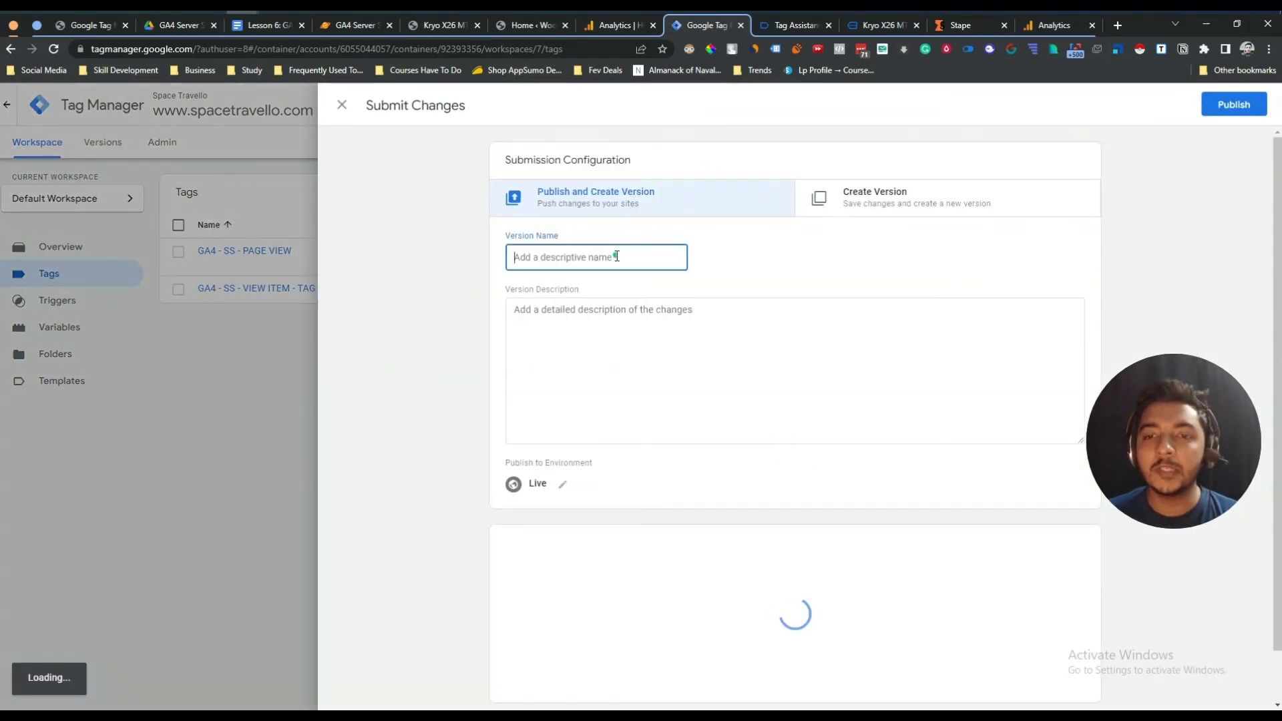
{"action": "type", "text": "ga"}
{"action": "key", "text": "BackSpace"}
{"action": "type", "text": "GA4 SS VIEW ITEM EVENT"}
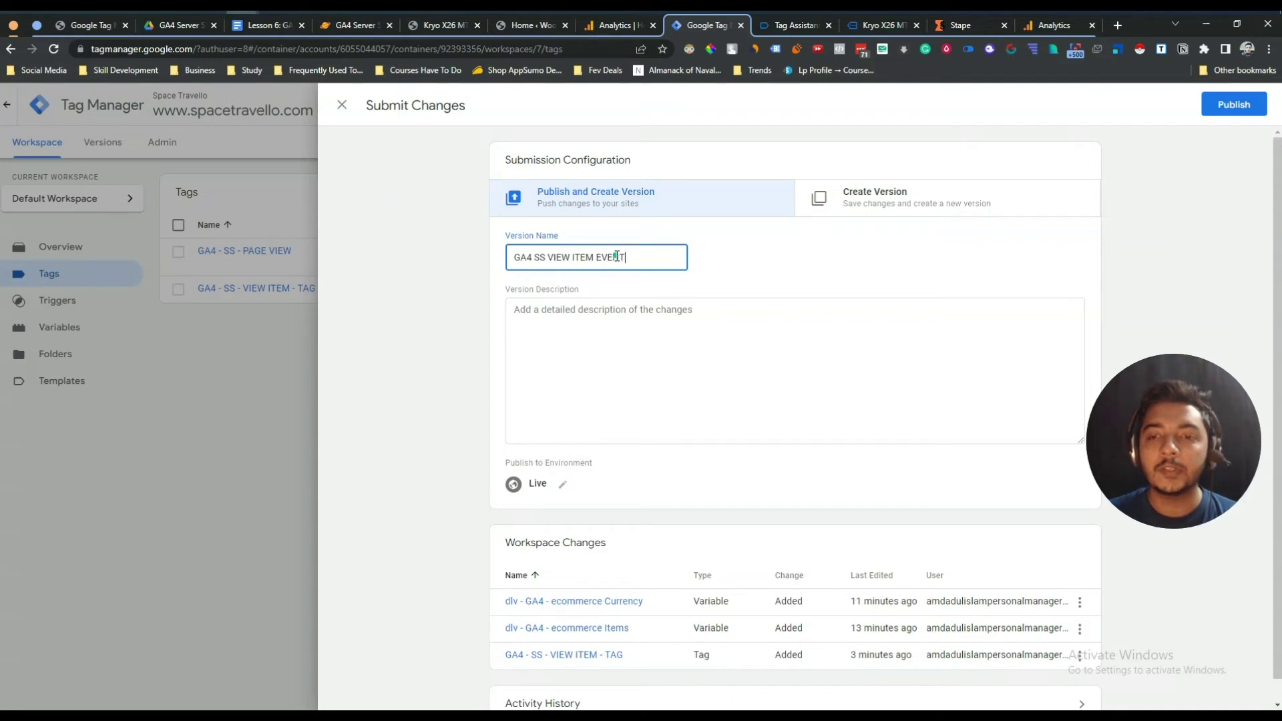
{"action": "left_click", "coordinate": [1234, 104]}
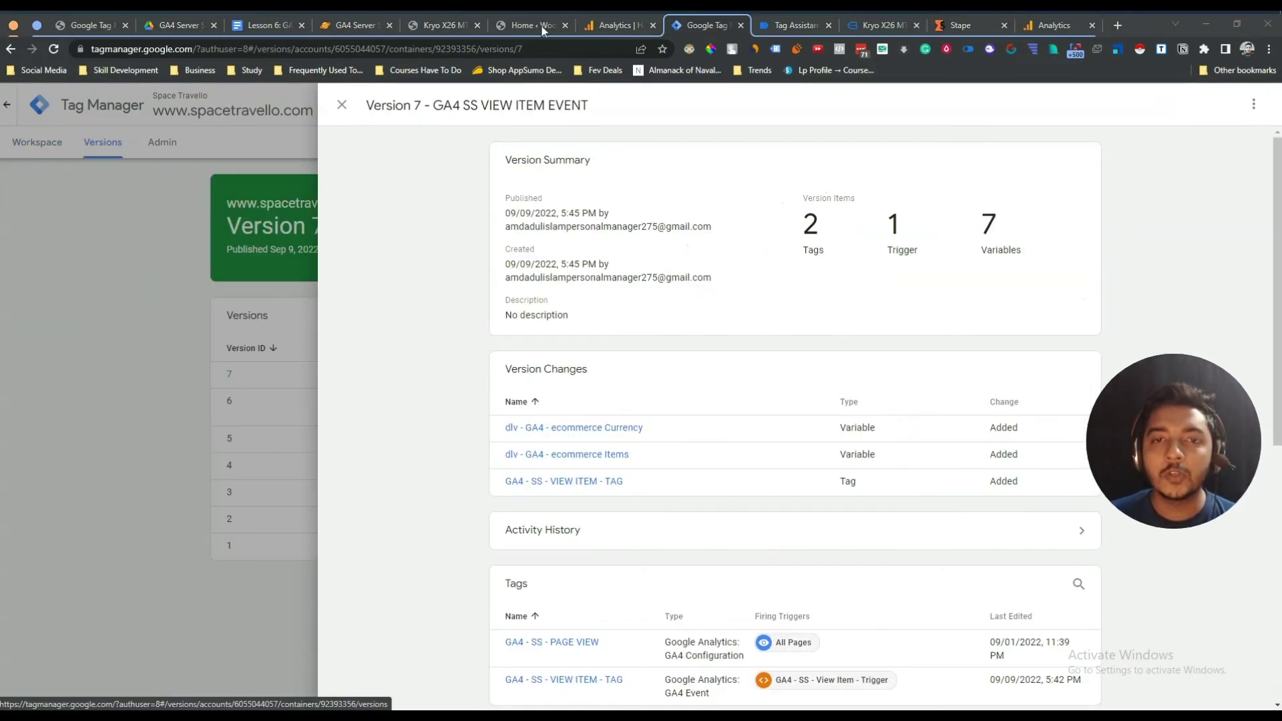
- Leave the version summary for the workspace overview, and close the old Tag Assistant and product page tabs
{"action": "left_click", "coordinate": [342, 105]}
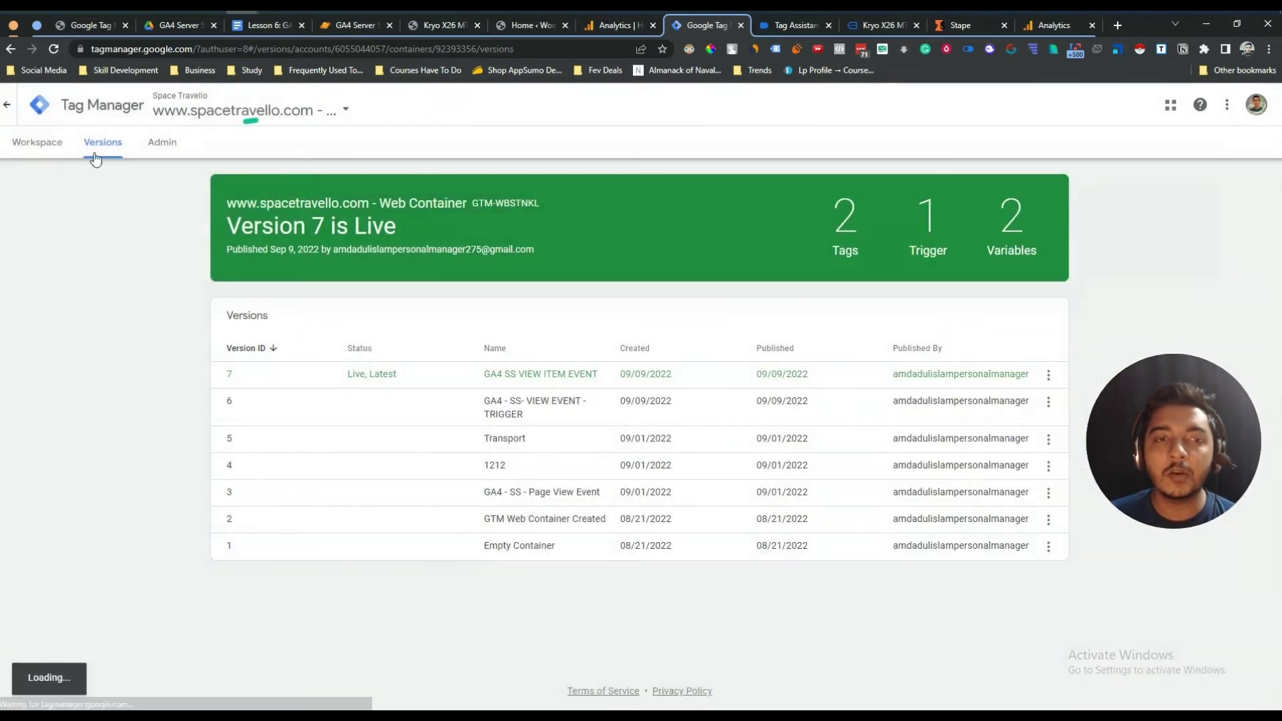
{"action": "left_click", "coordinate": [68, 154]}
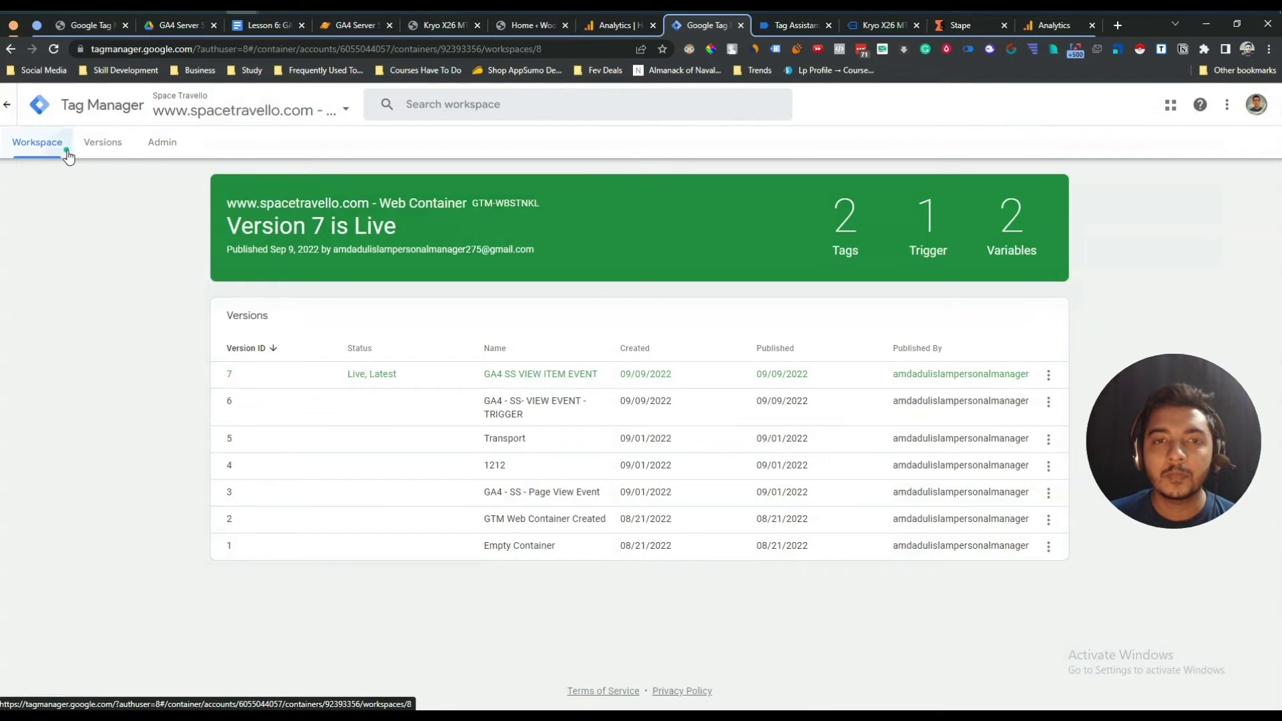
{"action": "left_click", "coordinate": [102, 143]}
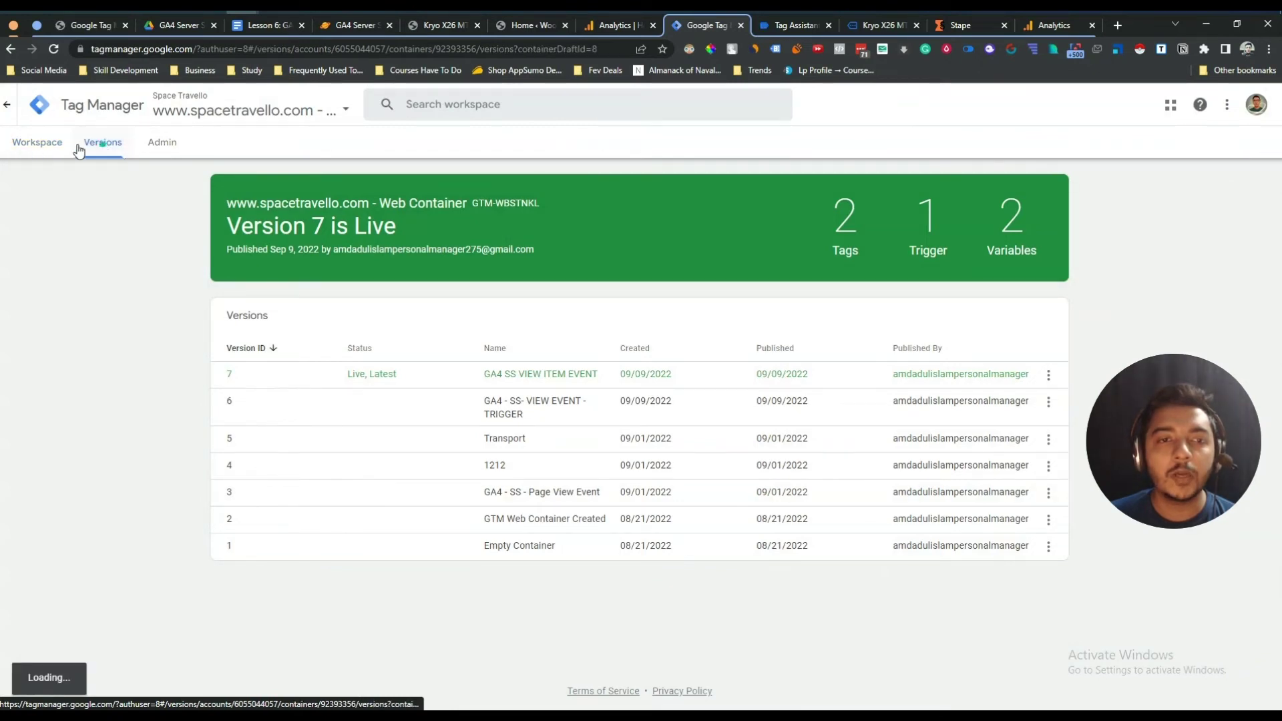
{"action": "left_click", "coordinate": [48, 150]}
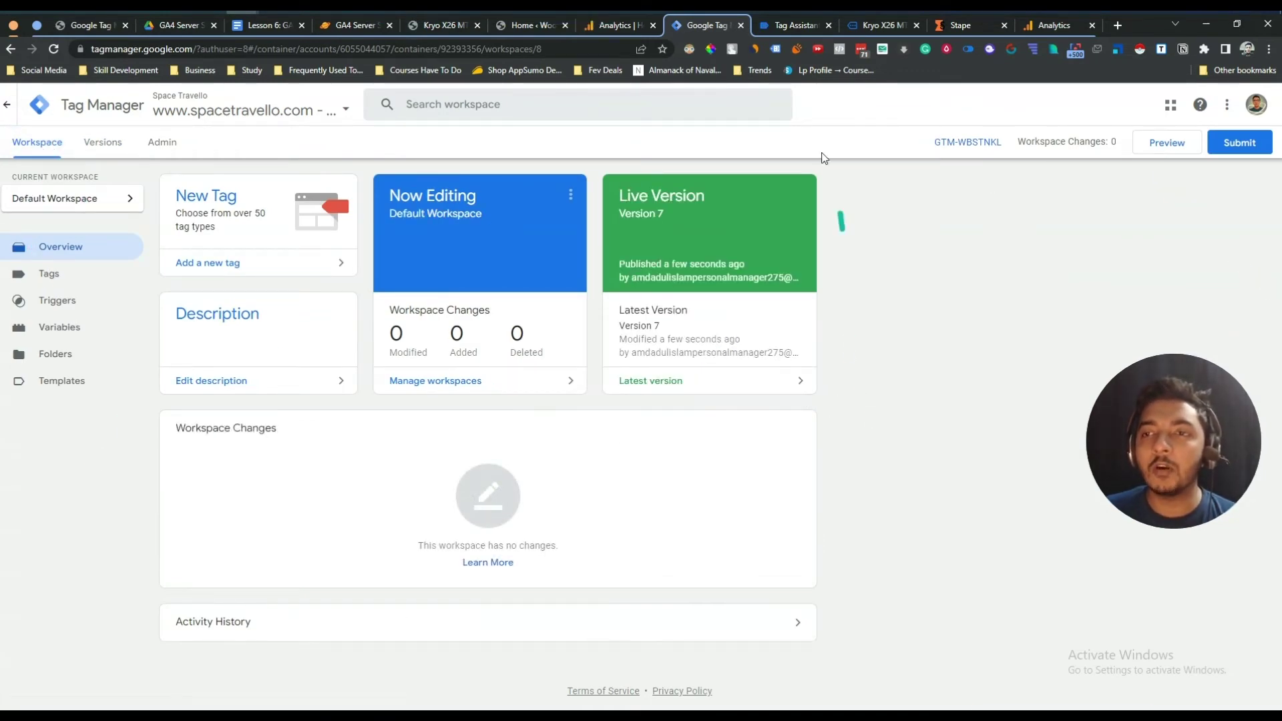
{"action": "left_click", "coordinate": [828, 26]}
{"action": "left_click", "coordinate": [827, 27]}
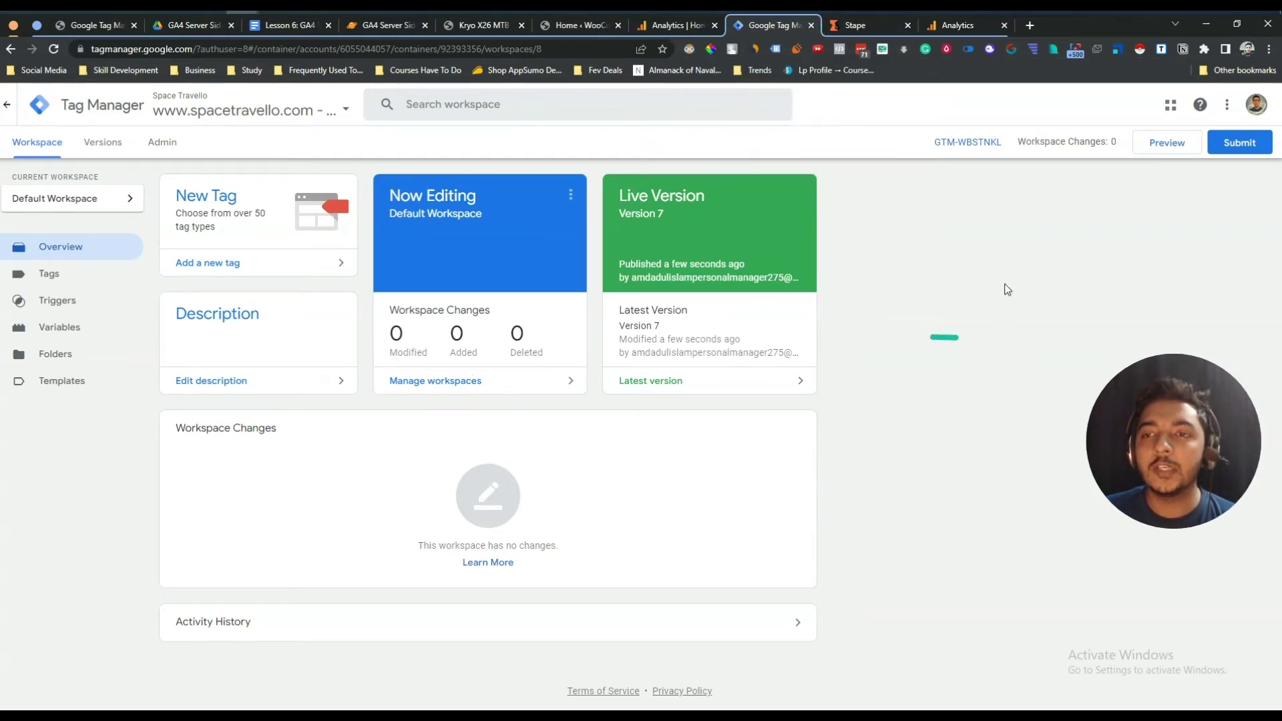
{"action": "left_click", "coordinate": [1176, 148]}
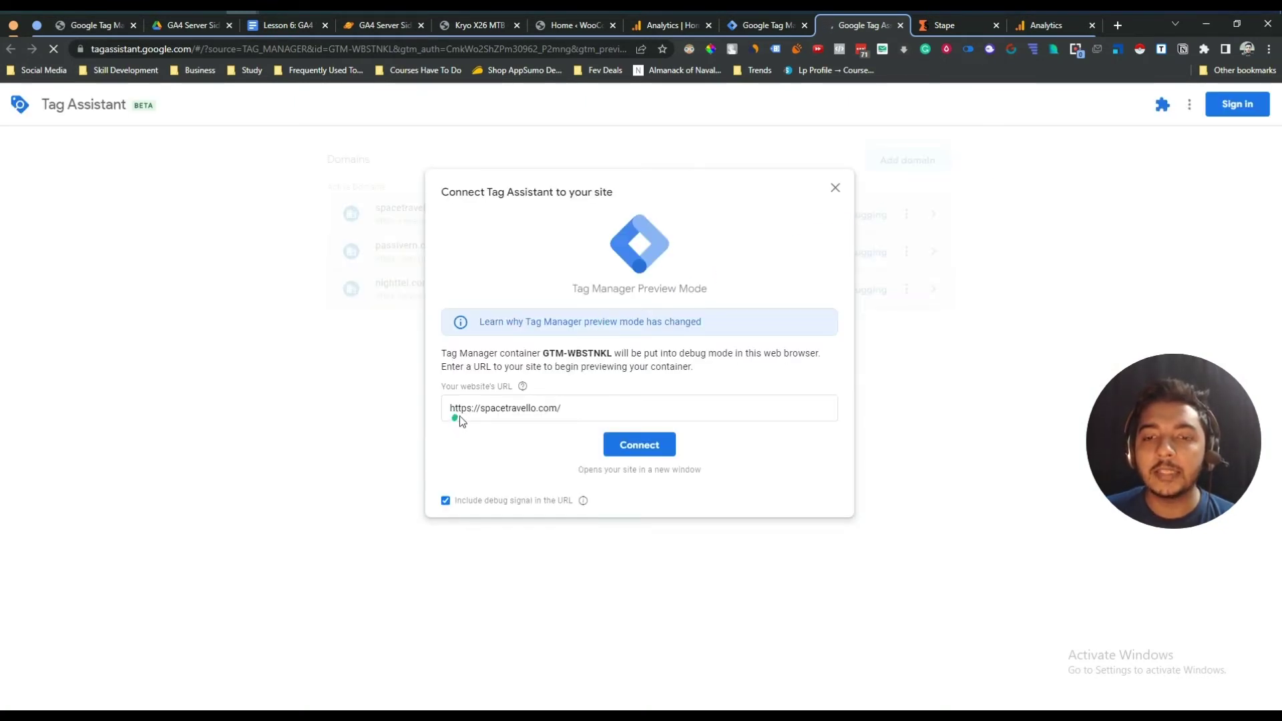
{"action": "left_click", "coordinate": [653, 446]}
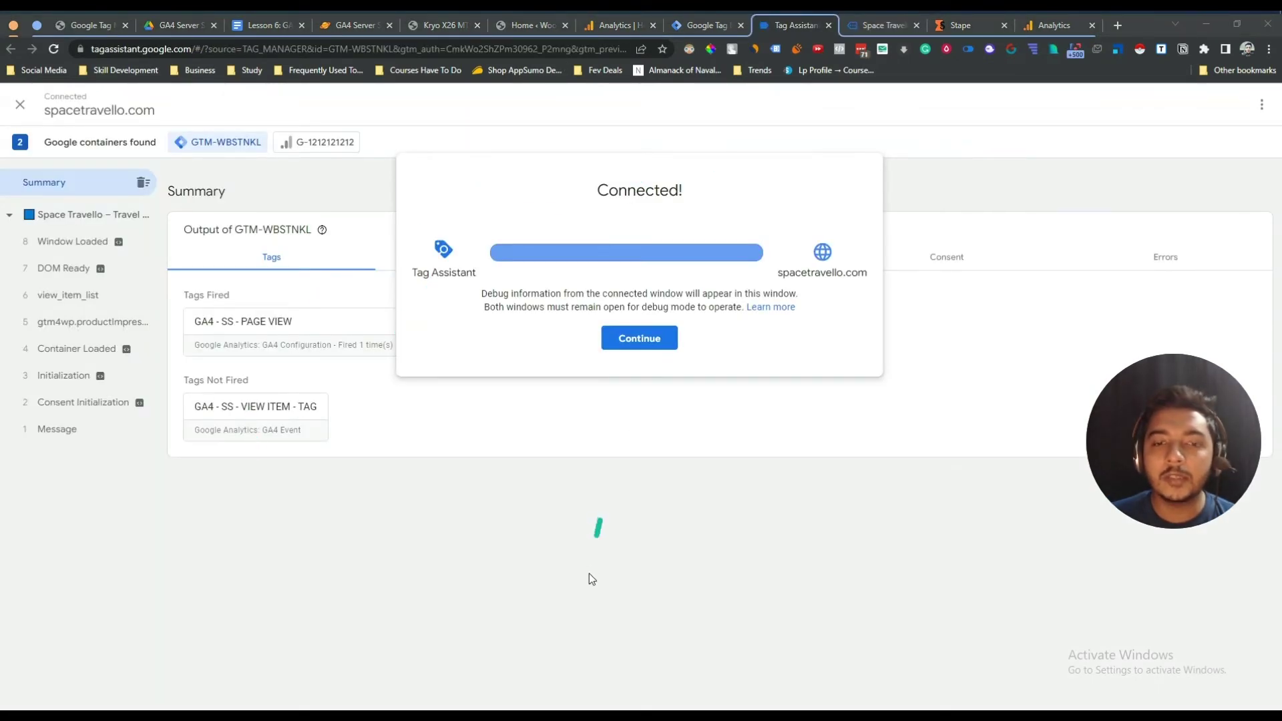
{"action": "left_click", "coordinate": [589, 578]}
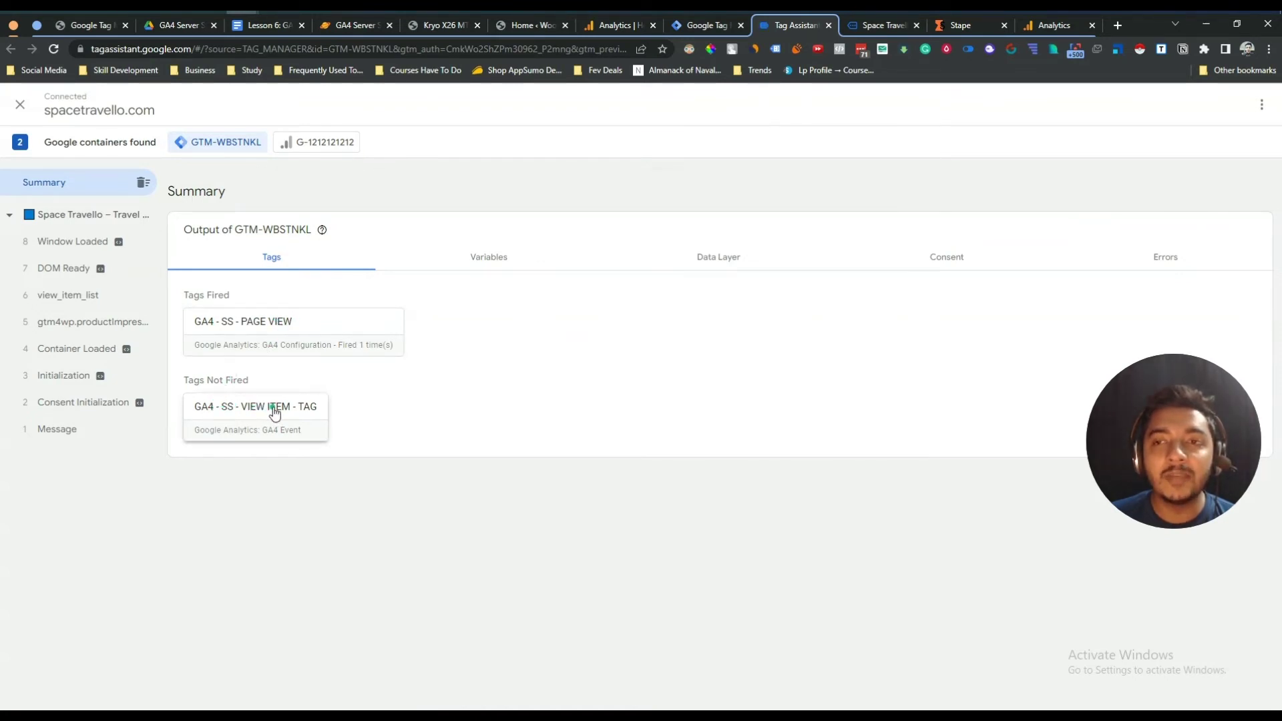
- View the Model X and Model Z product pages on the previewed site, then check in Tag Assistant whether the View Item tag fires
{"action": "left_click", "coordinate": [861, 26]}
{"action": "scroll", "coordinate": [740, 296], "scroll_direction": "down", "scroll_amount": 10}
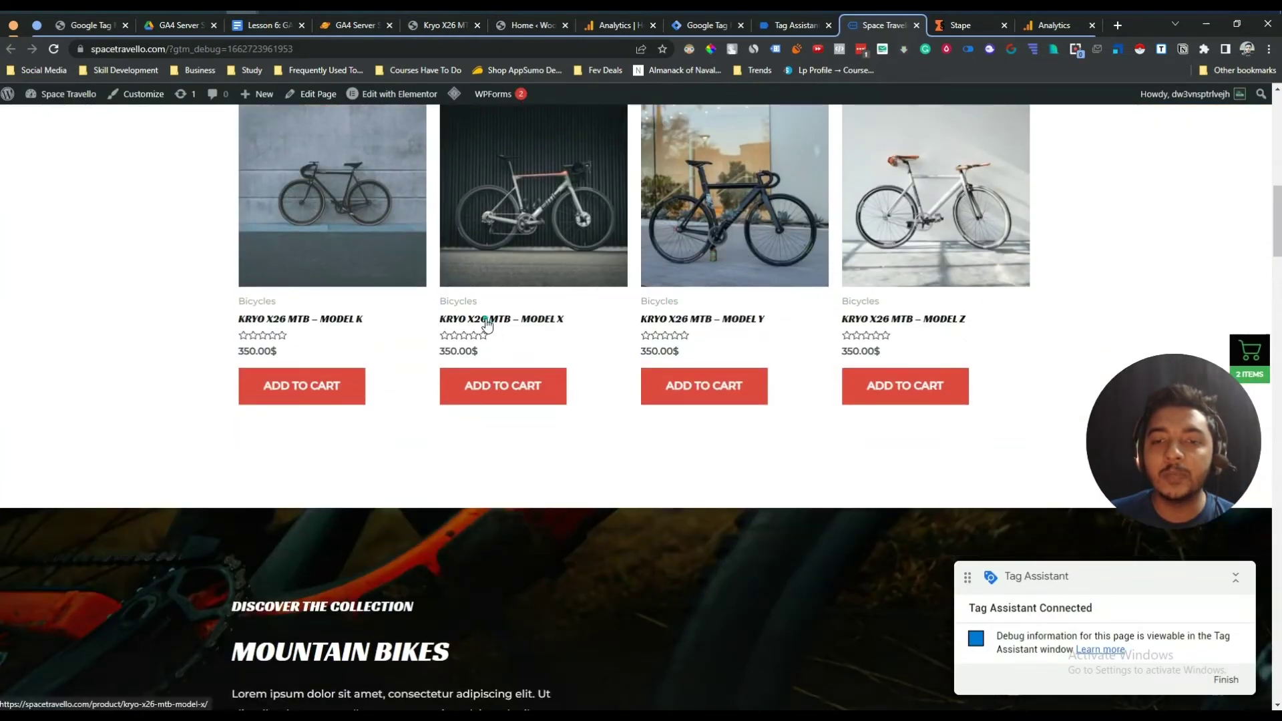
{"action": "left_click", "coordinate": [487, 323]}
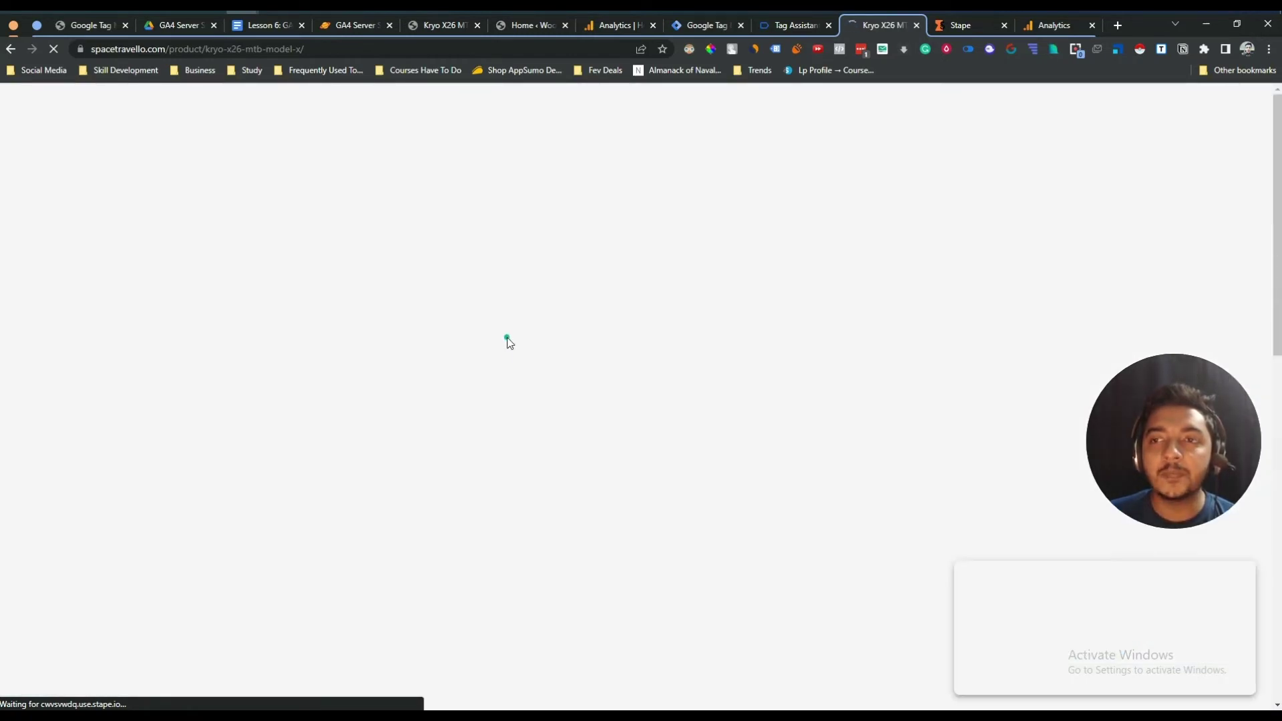
{"action": "scroll", "coordinate": [507, 338], "scroll_direction": "down", "scroll_amount": 3}
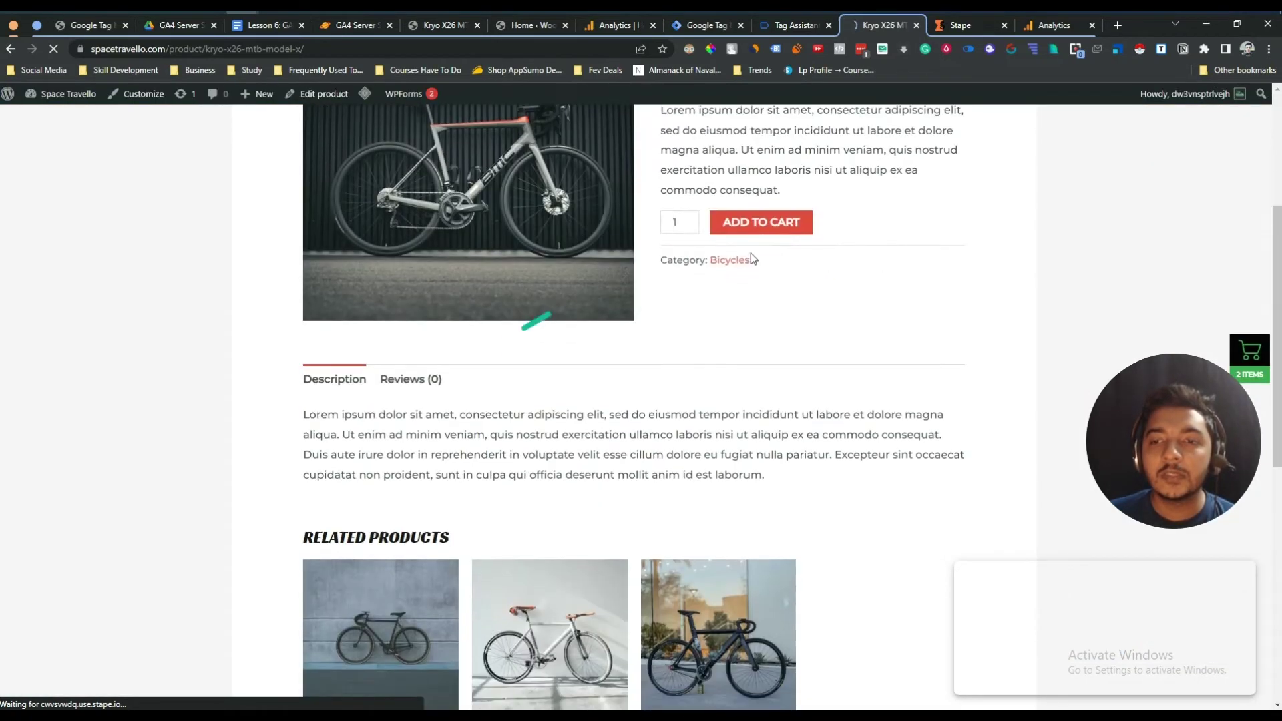
{"action": "scroll", "coordinate": [507, 338], "scroll_direction": "up", "scroll_amount": 3}
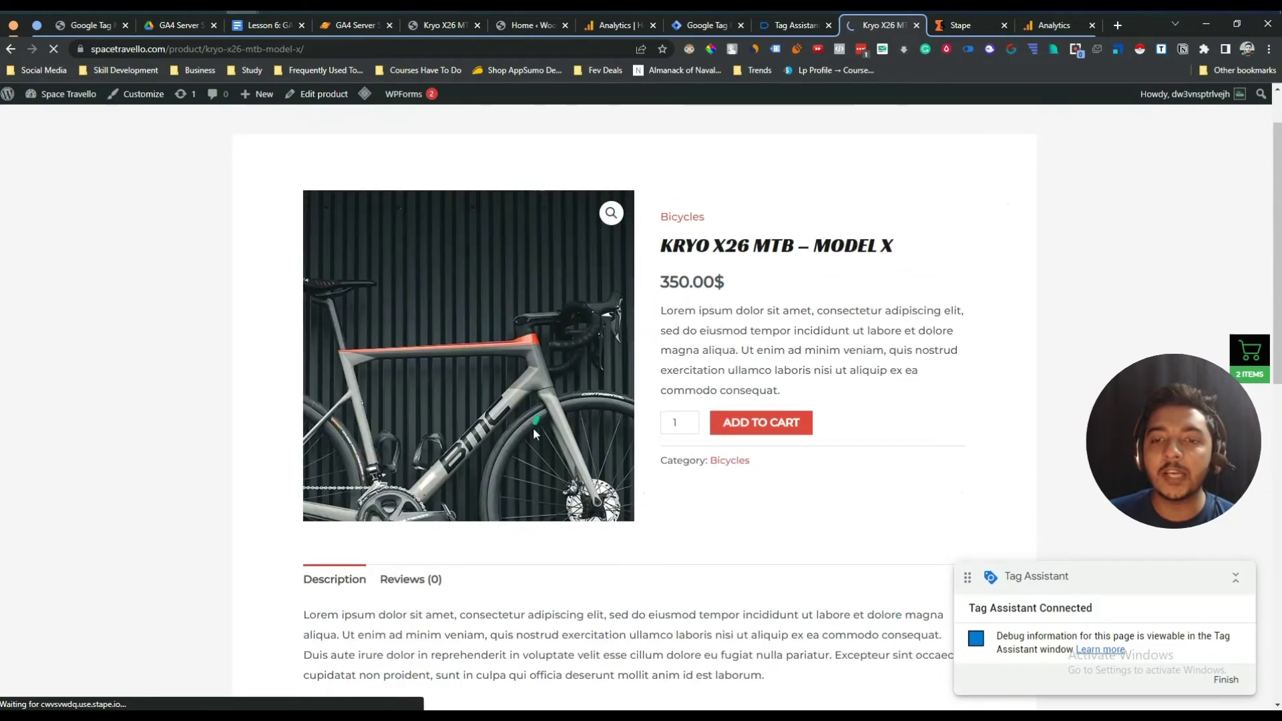
{"action": "scroll", "coordinate": [510, 412], "scroll_direction": "down", "scroll_amount": 7}
{"action": "left_click", "coordinate": [510, 412]}
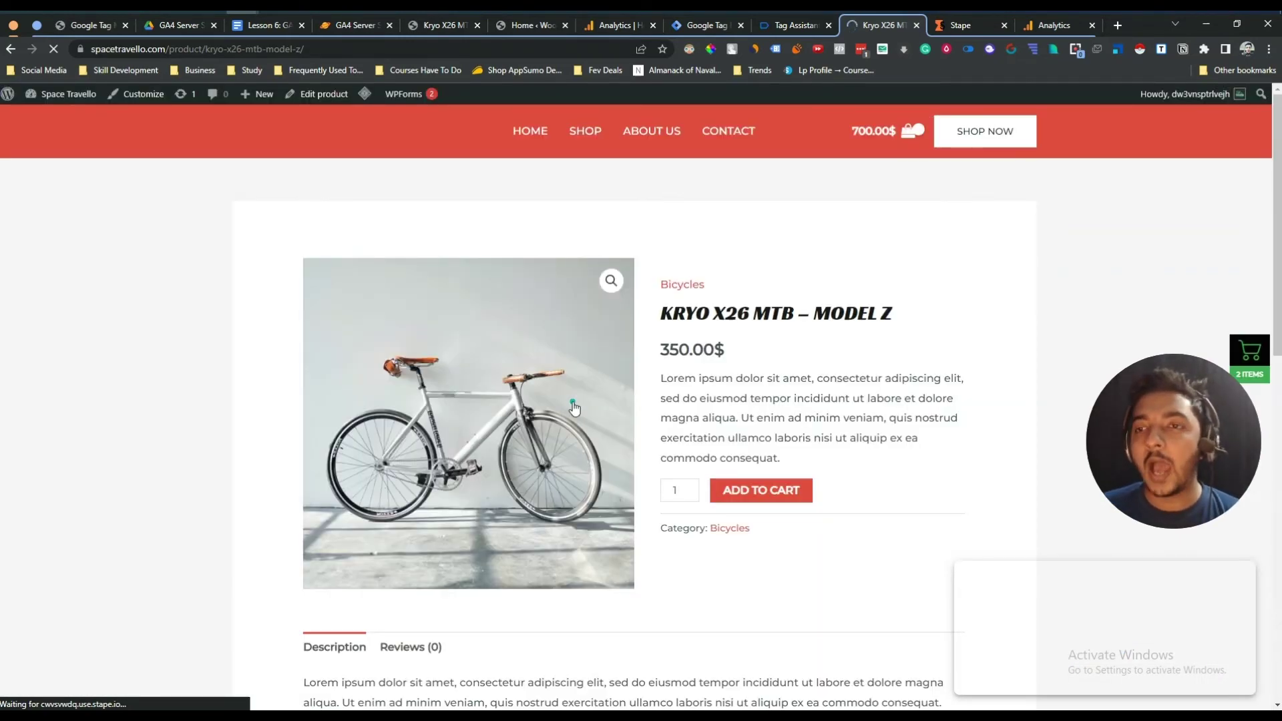
{"action": "left_click", "coordinate": [788, 30]}
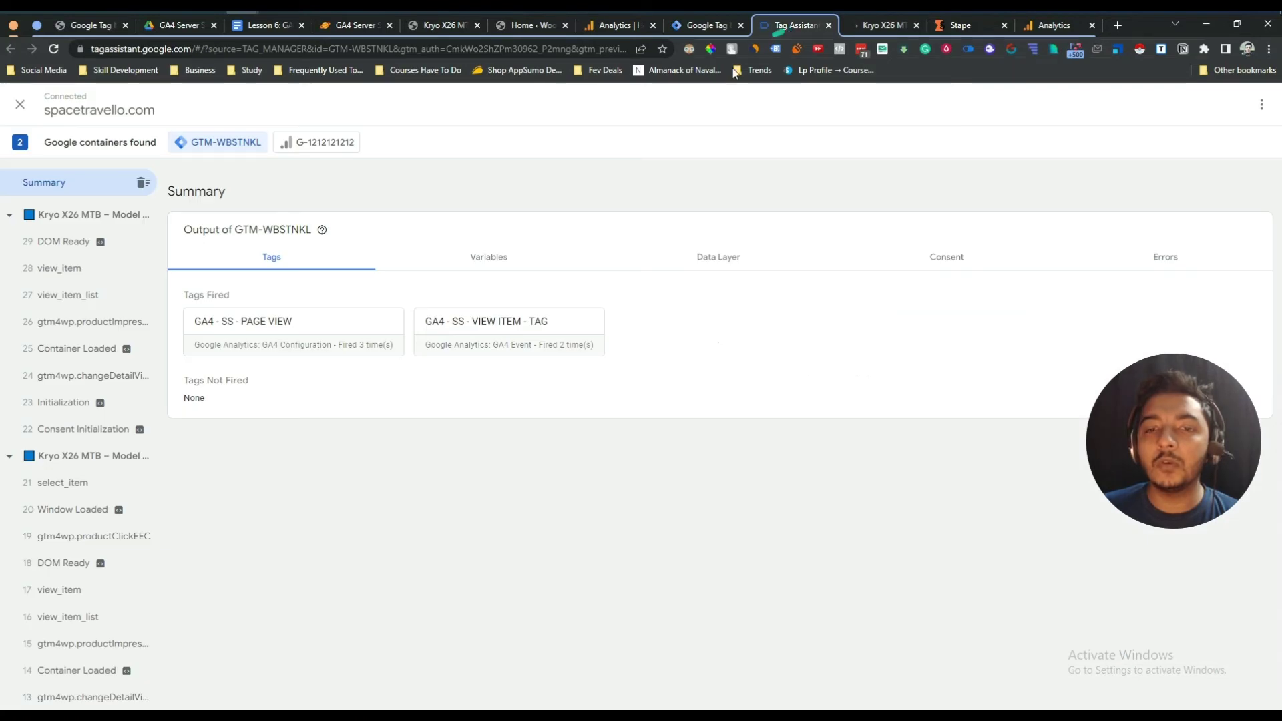
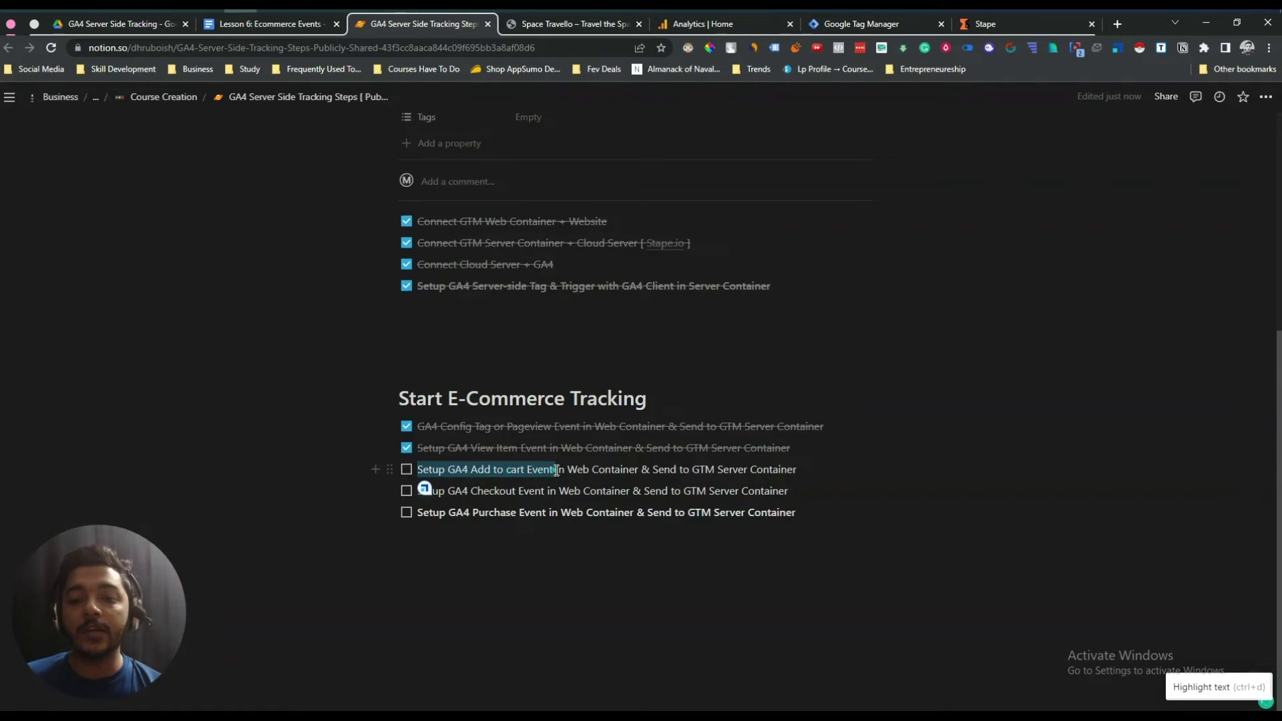
- Switch to the Space Travello site and add KRYO X26 MTB – Model Y to the cart
{"action": "left_click", "coordinate": [591, 25]}
{"action": "scroll", "coordinate": [701, 468], "scroll_direction": "down", "scroll_amount": 10}
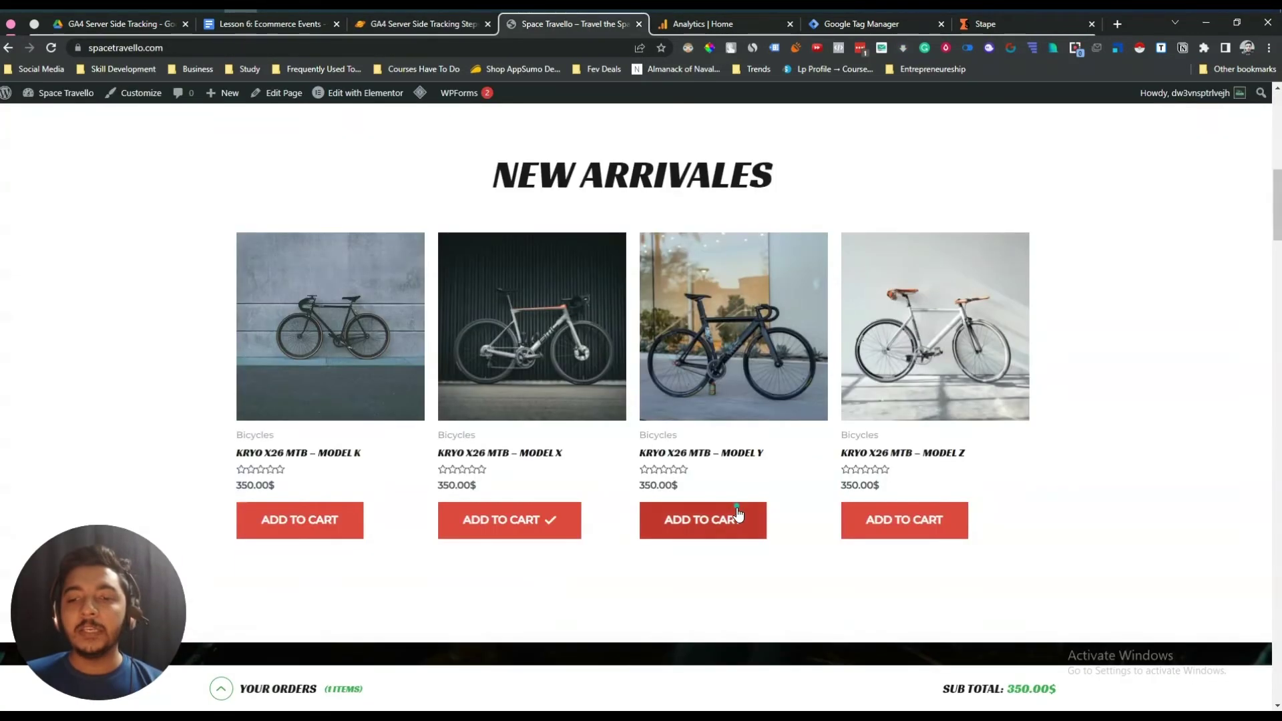
{"action": "left_click", "coordinate": [700, 529]}
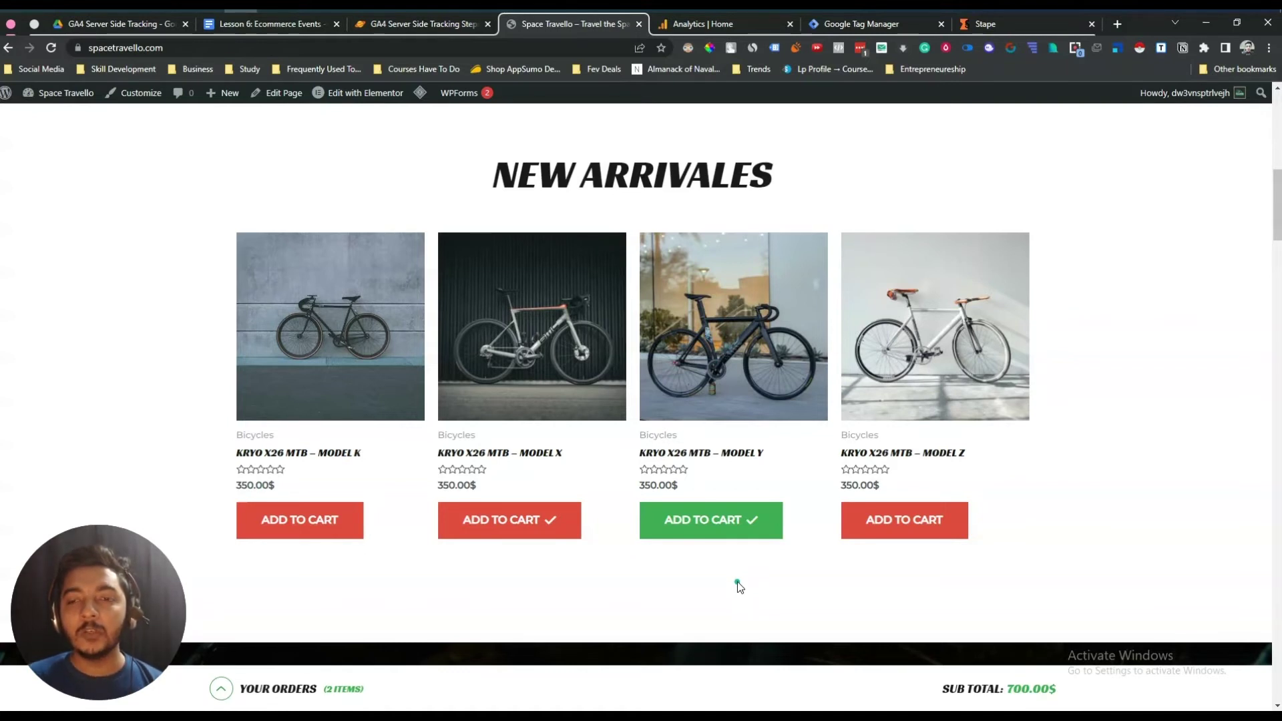
- Switch to Tag Manager and look over the containers of the Space Travello account
{"action": "left_click", "coordinate": [882, 25]}
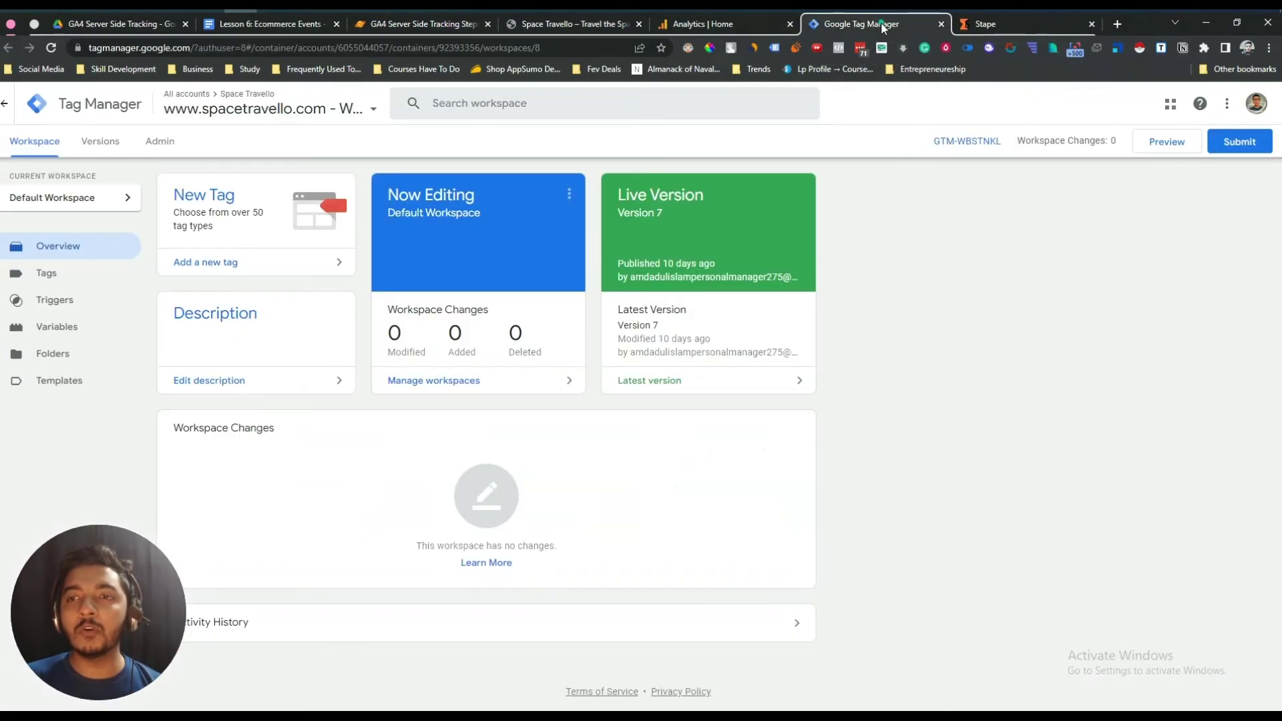
{"action": "left_click", "coordinate": [337, 110]}
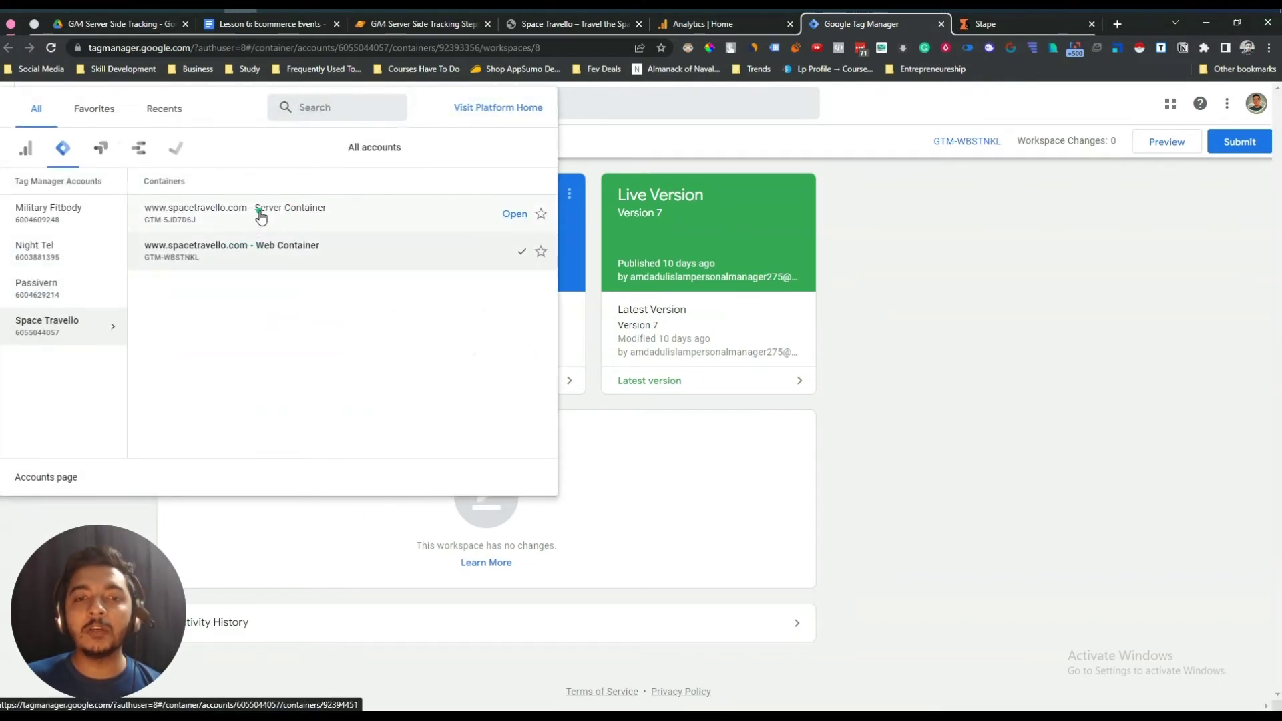
{"action": "left_click", "coordinate": [991, 304]}
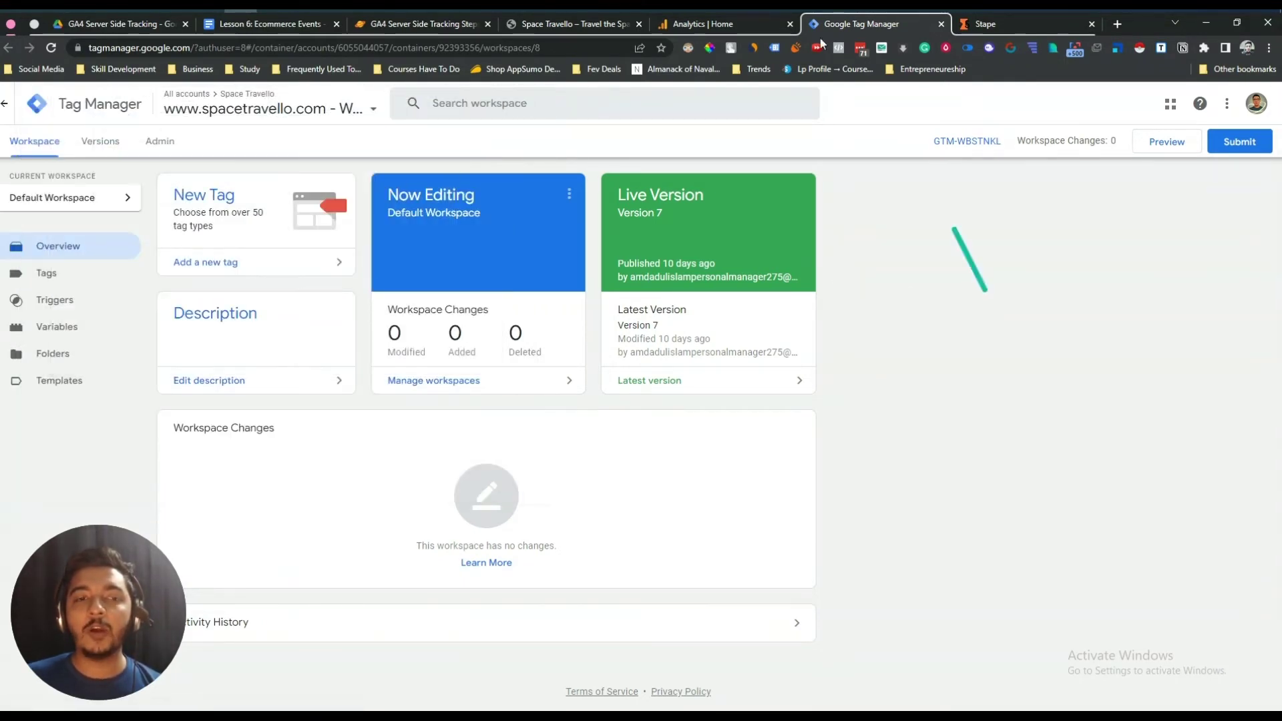
- Create a new trigger in the web container named GA4 - SS - Add To Cart - Trigger
{"action": "left_click", "coordinate": [63, 306]}
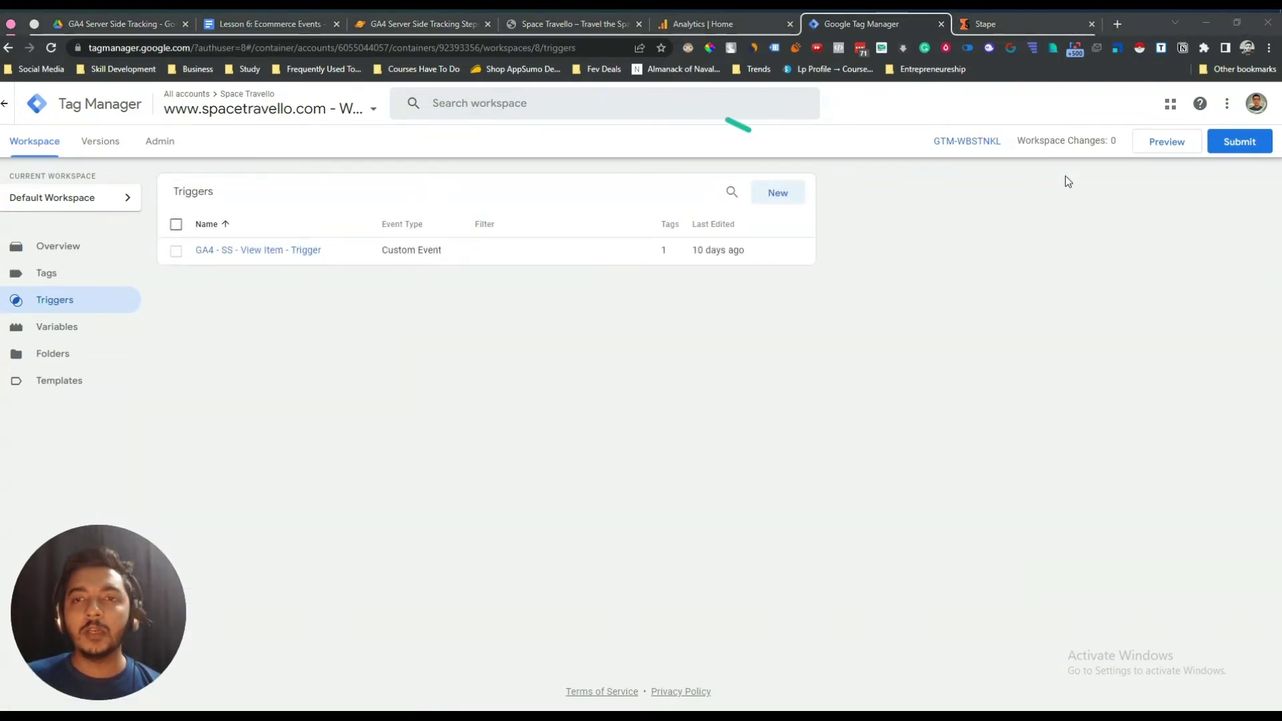
{"action": "left_click", "coordinate": [778, 193]}
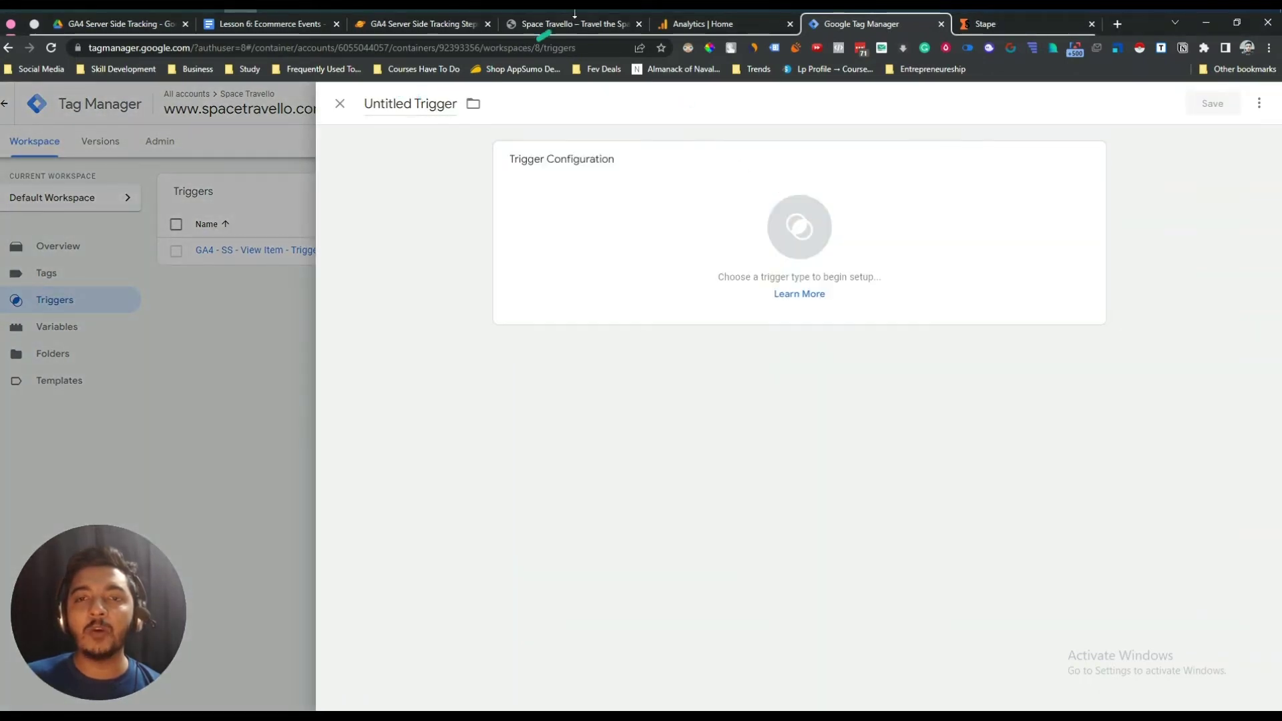
{"action": "left_click", "coordinate": [409, 107]}
{"action": "type", "text": "GA"}
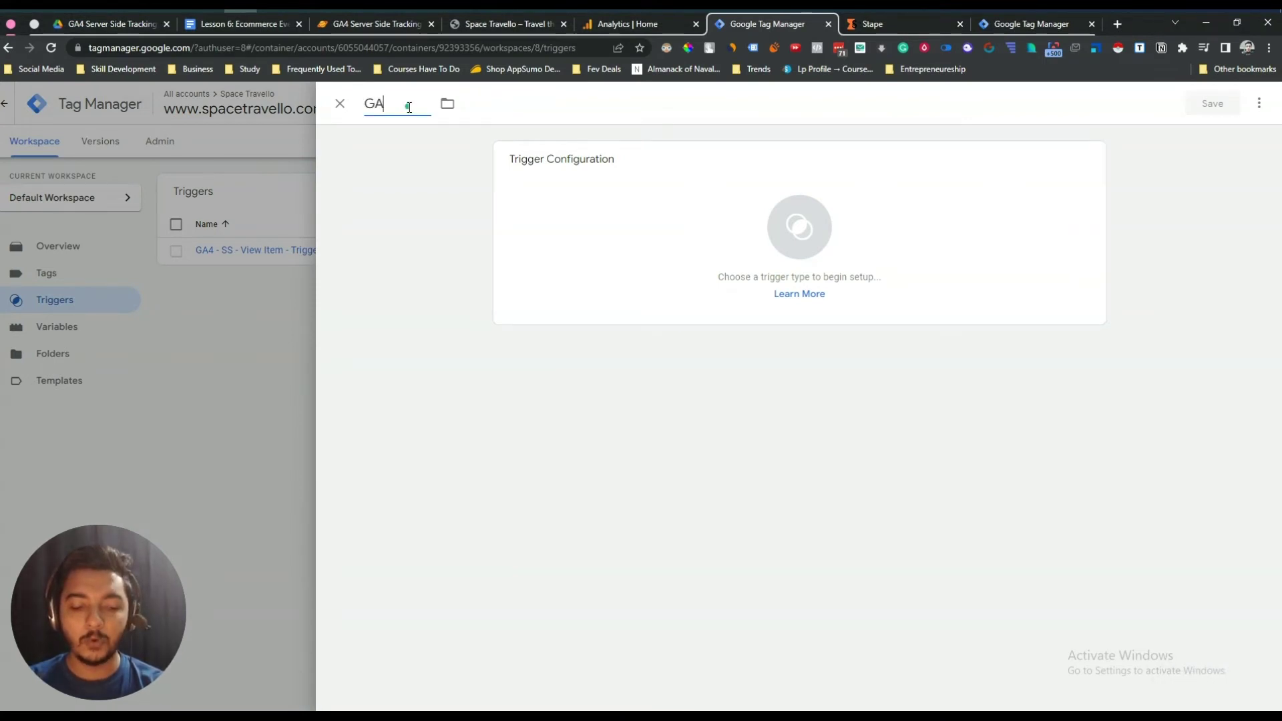
{"action": "type", "text": "4 - SS - Add"}
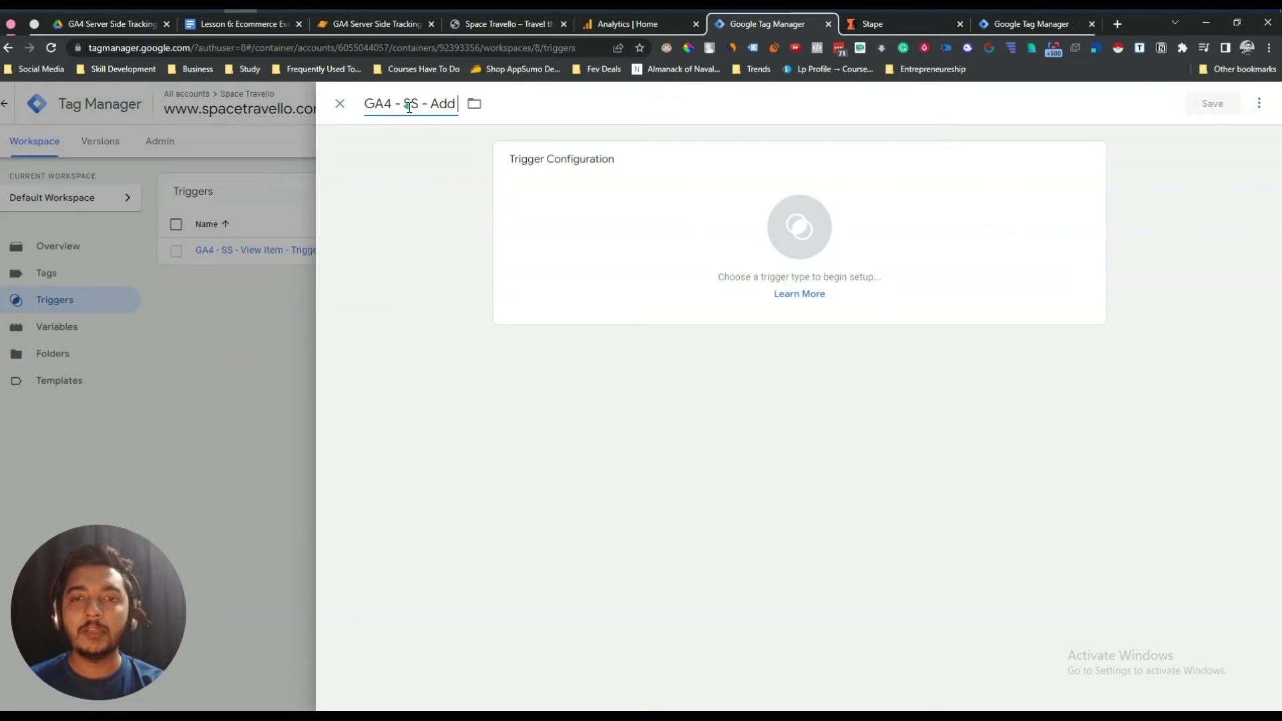
{"action": "type", "text": " To Car"}
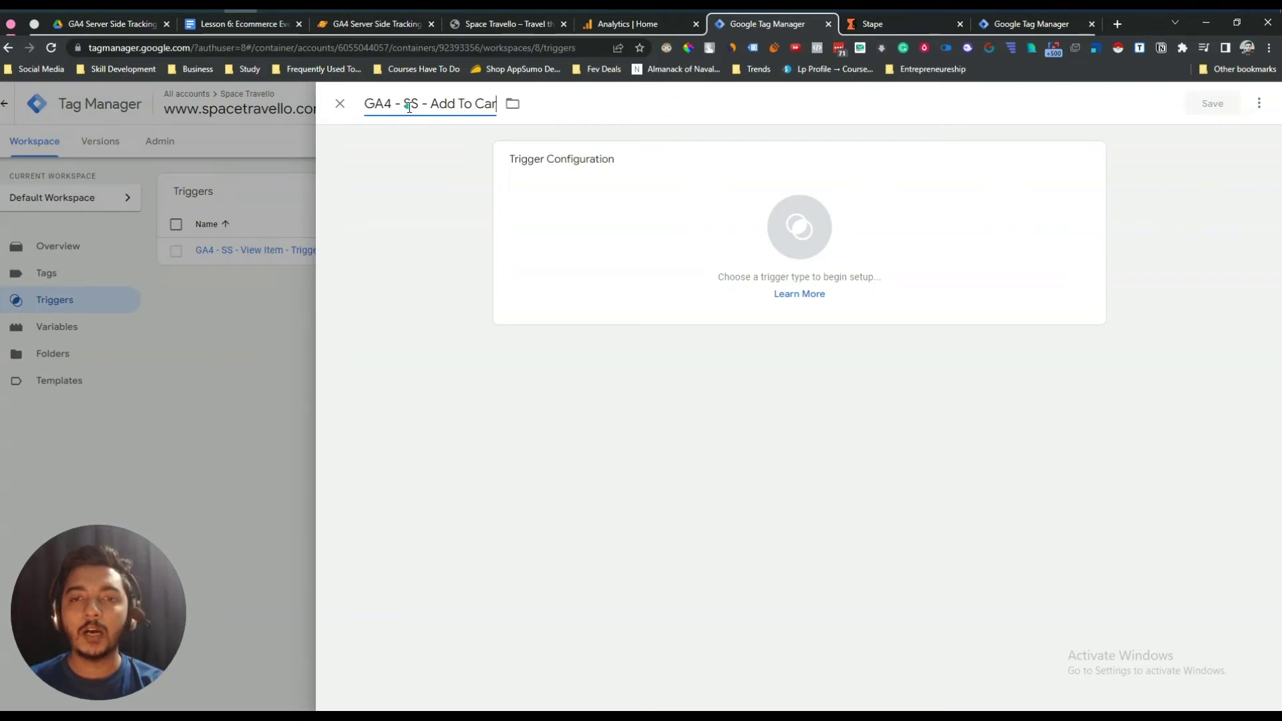
{"action": "type", "text": "t - Trigger"}
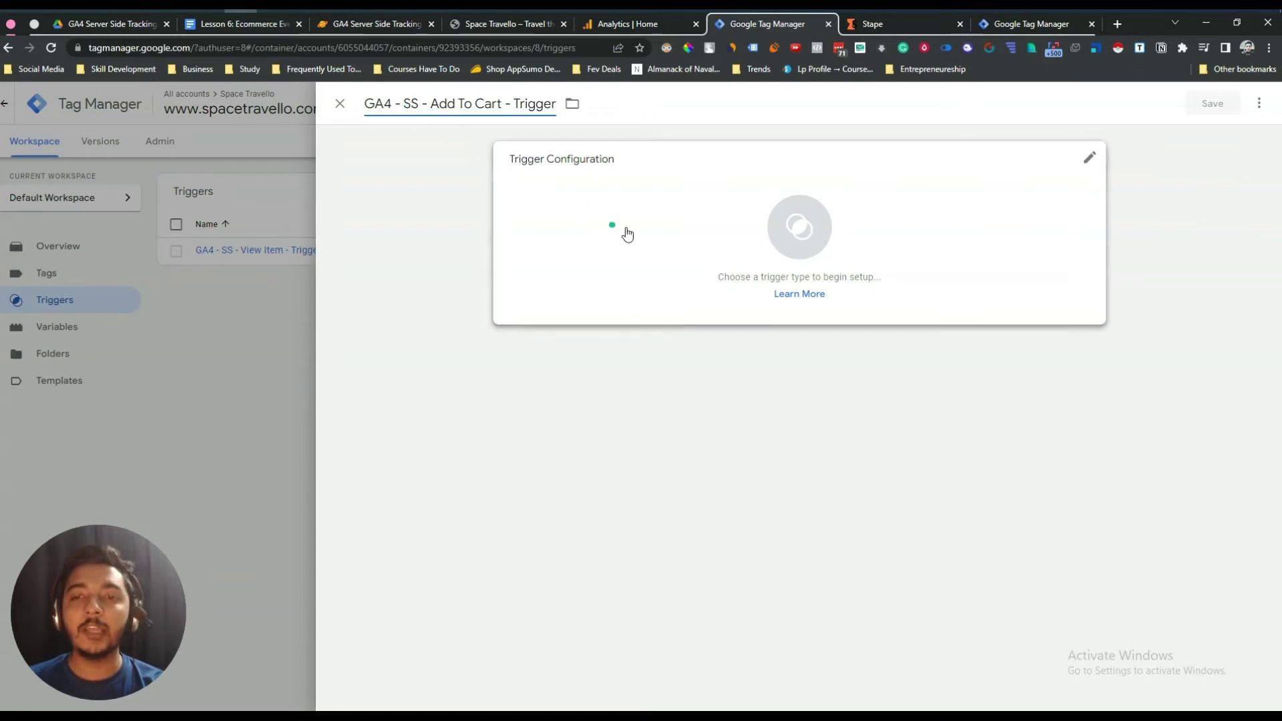
- Set the trigger type to Custom Event and go to its event name
{"action": "left_click", "coordinate": [729, 247]}
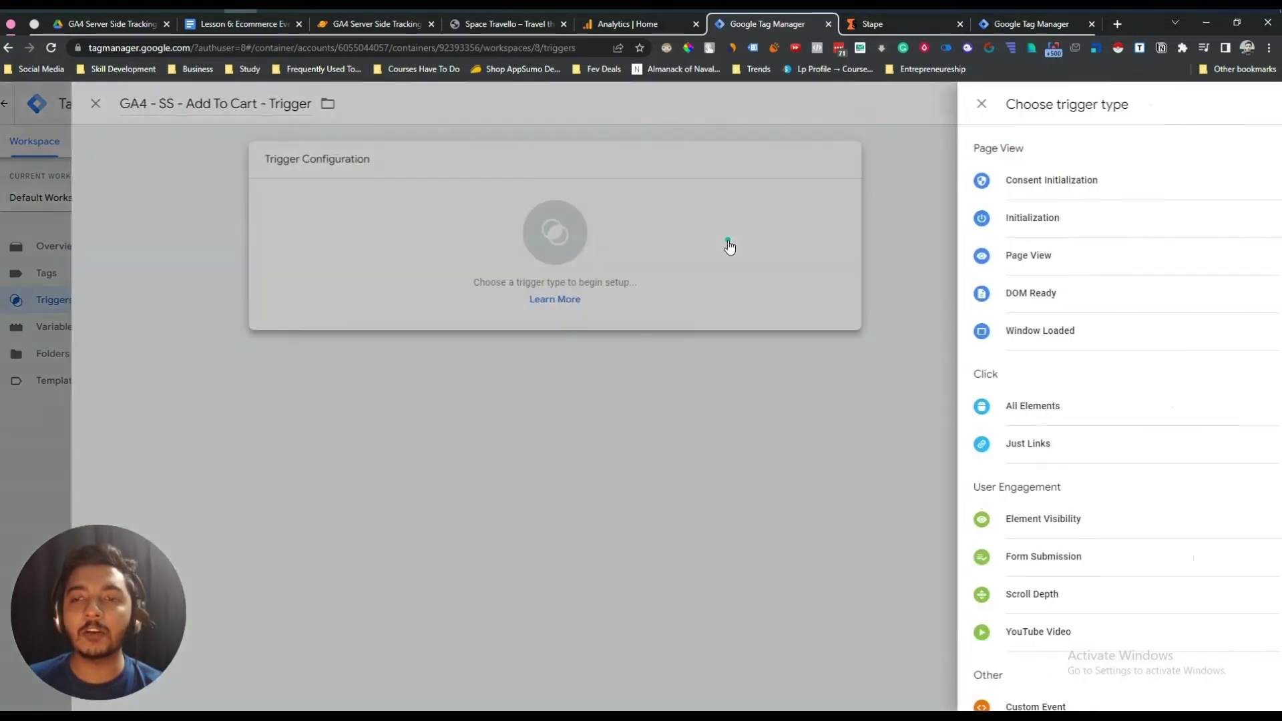
{"action": "scroll", "coordinate": [979, 668], "scroll_direction": "down", "scroll_amount": 2}
{"action": "left_click", "coordinate": [925, 573]}
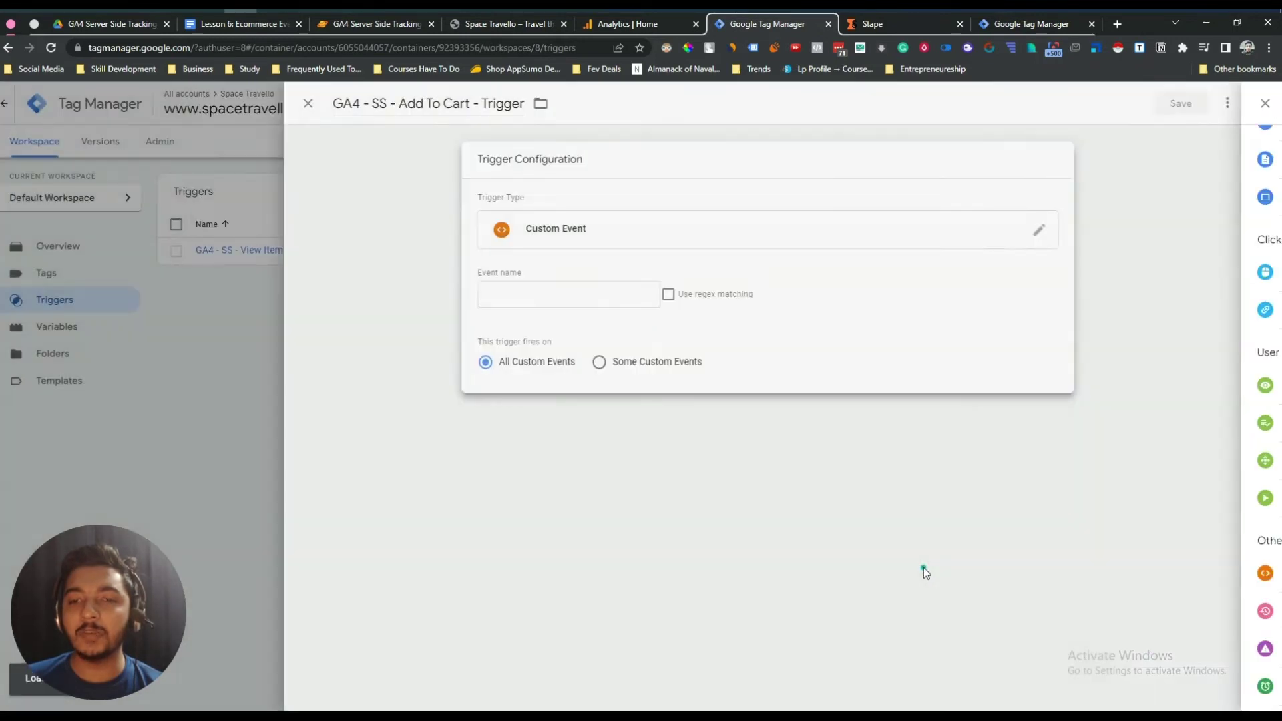
{"action": "left_click", "coordinate": [533, 296]}
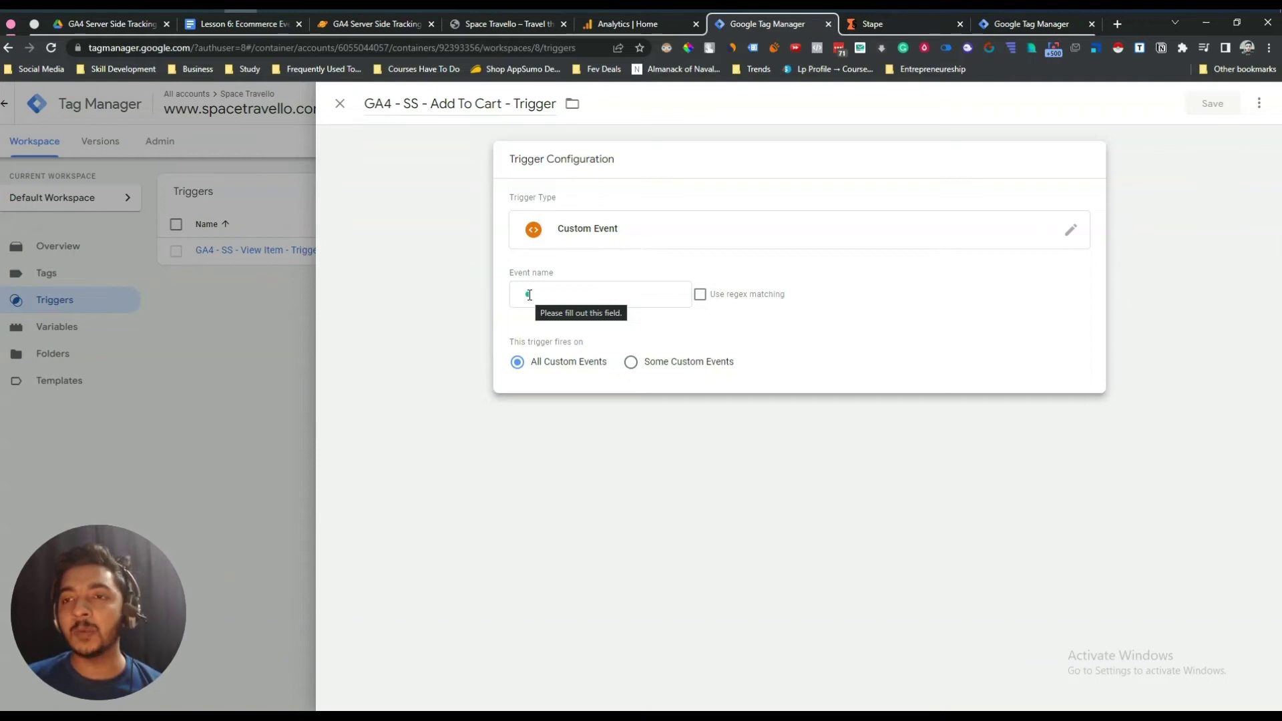
{"action": "left_click", "coordinate": [1005, 27]}
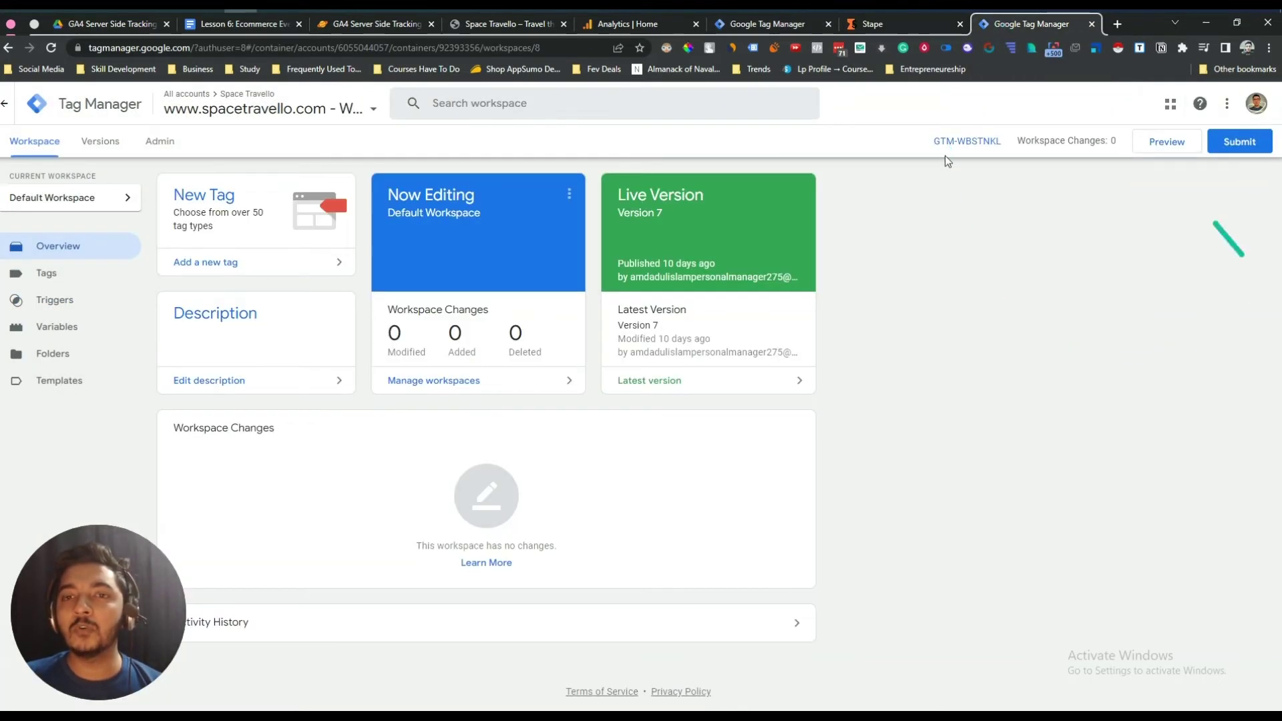
{"action": "left_click", "coordinate": [1178, 142]}
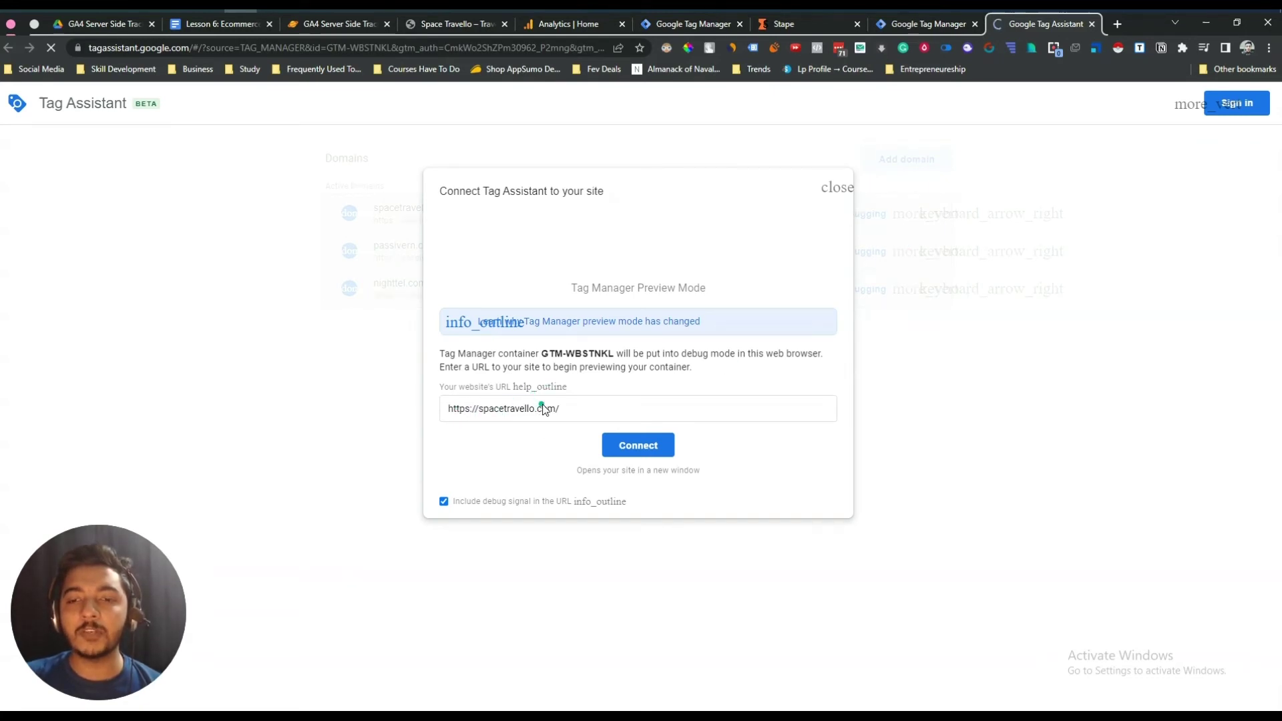
{"action": "left_click", "coordinate": [633, 454]}
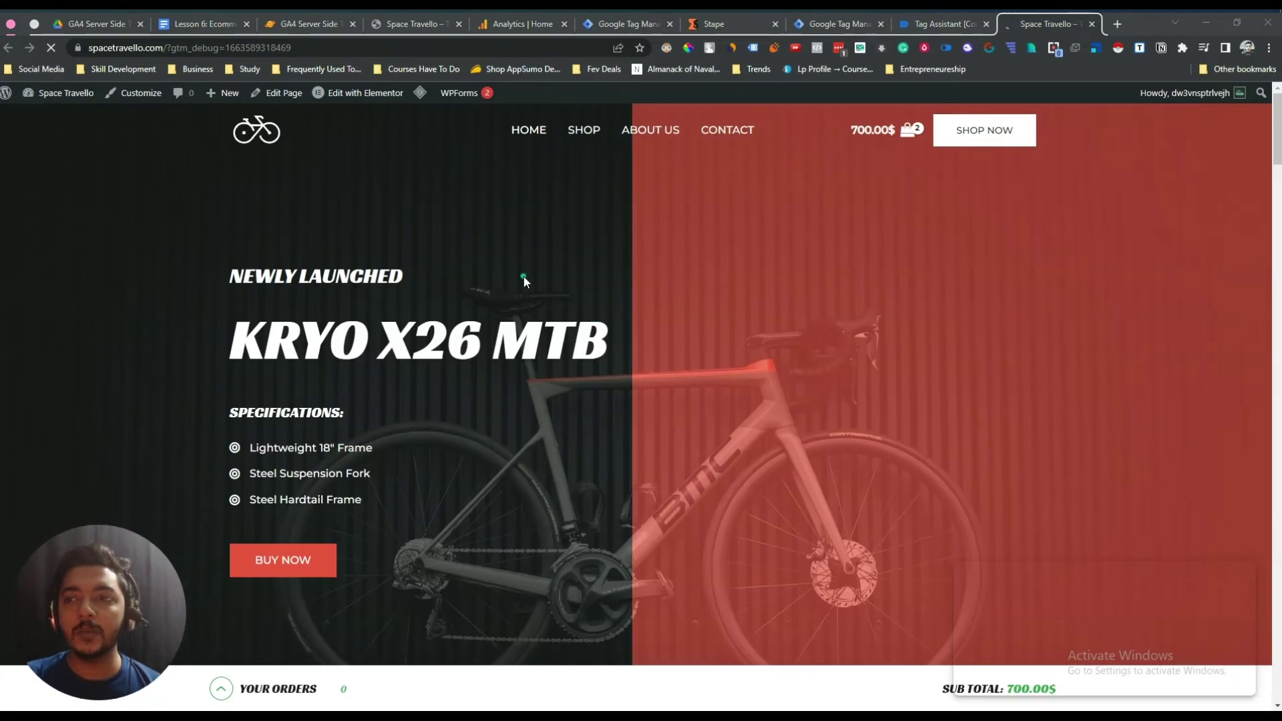
- Look over the New Arrivales bicycles on the preview site and continue into the connected Tag Assistant session
{"action": "scroll", "coordinate": [607, 292], "scroll_direction": "down", "scroll_amount": 7}
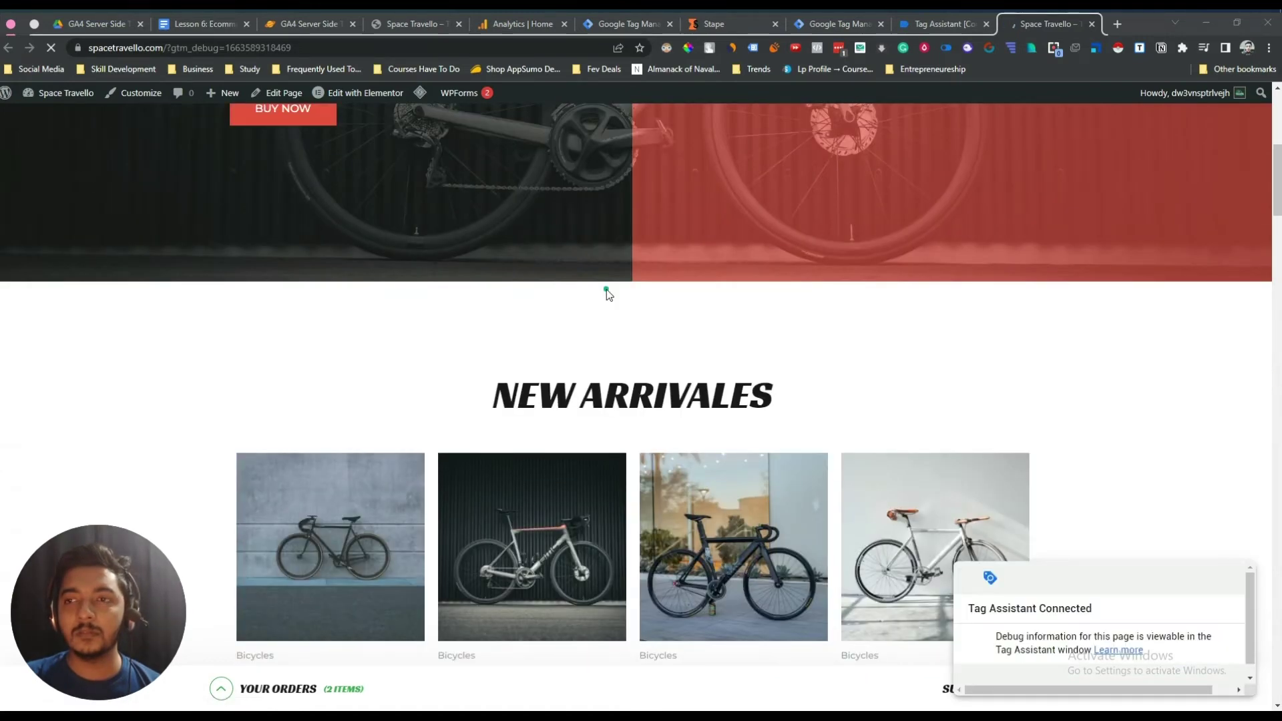
{"action": "scroll", "coordinate": [607, 290], "scroll_direction": "down", "scroll_amount": 4}
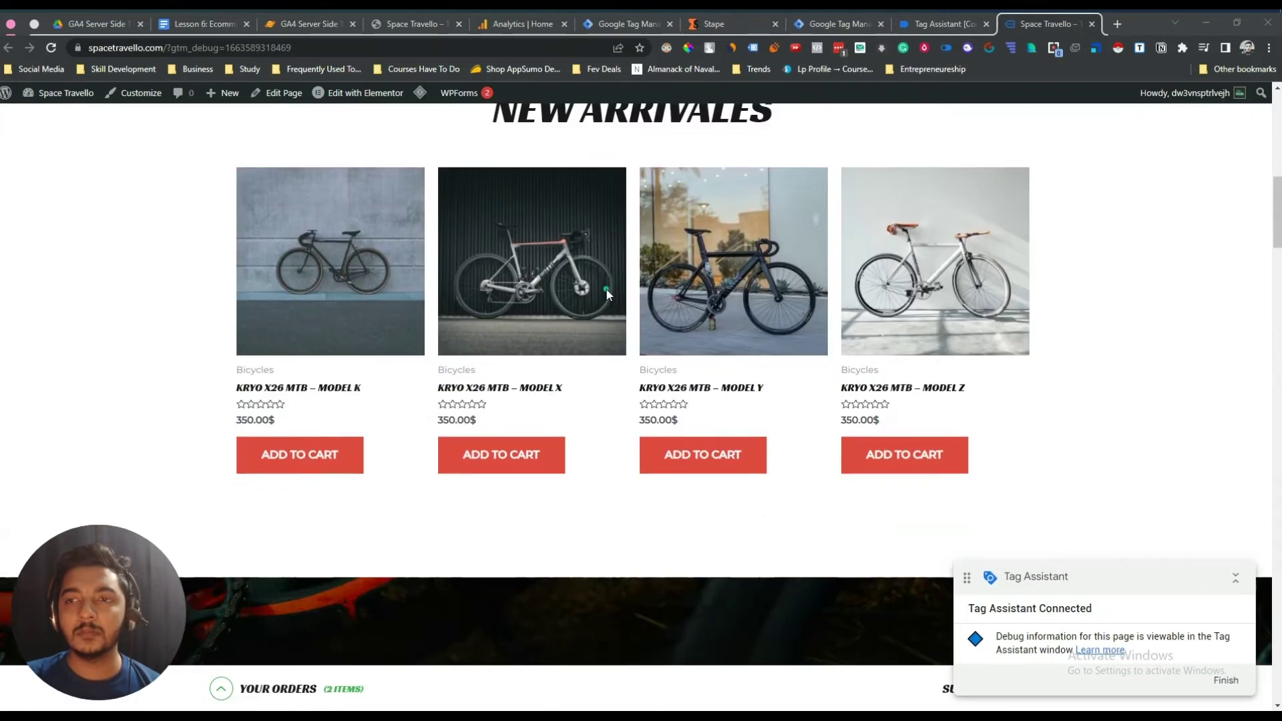
{"action": "scroll", "coordinate": [606, 290], "scroll_direction": "up", "scroll_amount": 2}
{"action": "scroll", "coordinate": [607, 290], "scroll_direction": "down", "scroll_amount": 2}
{"action": "scroll", "coordinate": [607, 290], "scroll_direction": "up", "scroll_amount": 3}
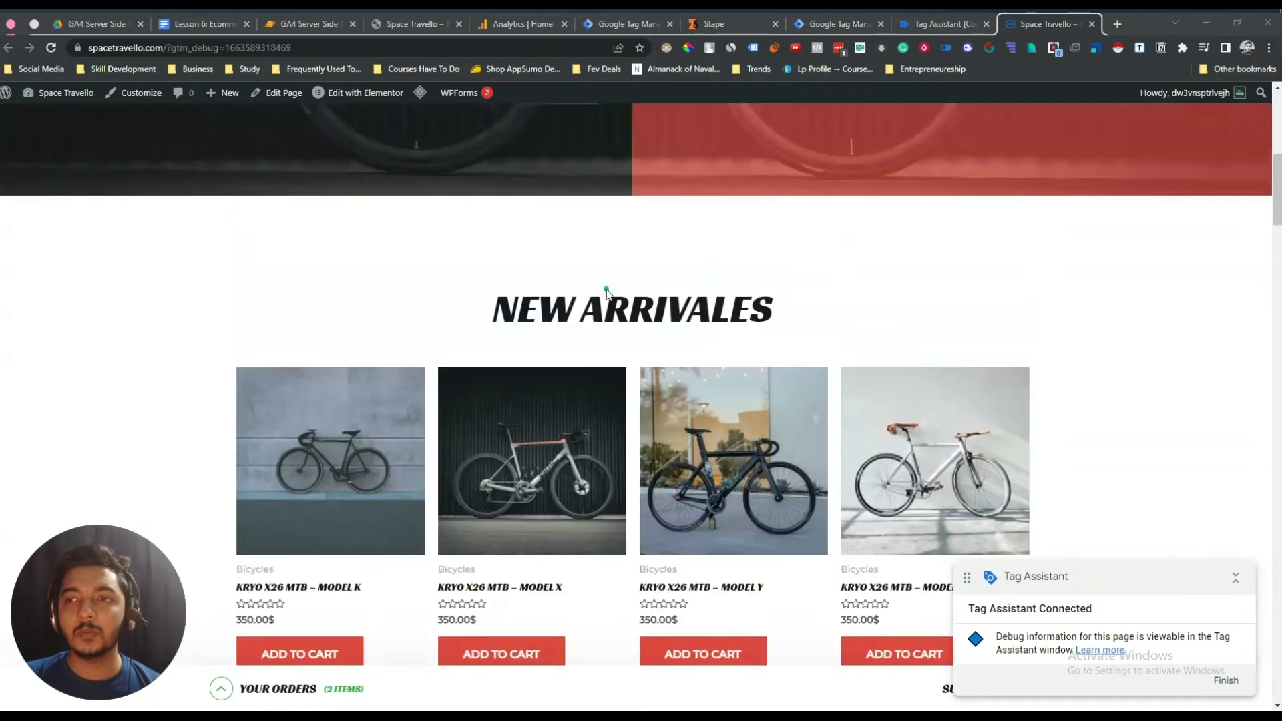
{"action": "scroll", "coordinate": [606, 290], "scroll_direction": "down", "scroll_amount": 1}
{"action": "left_click", "coordinate": [922, 27]}
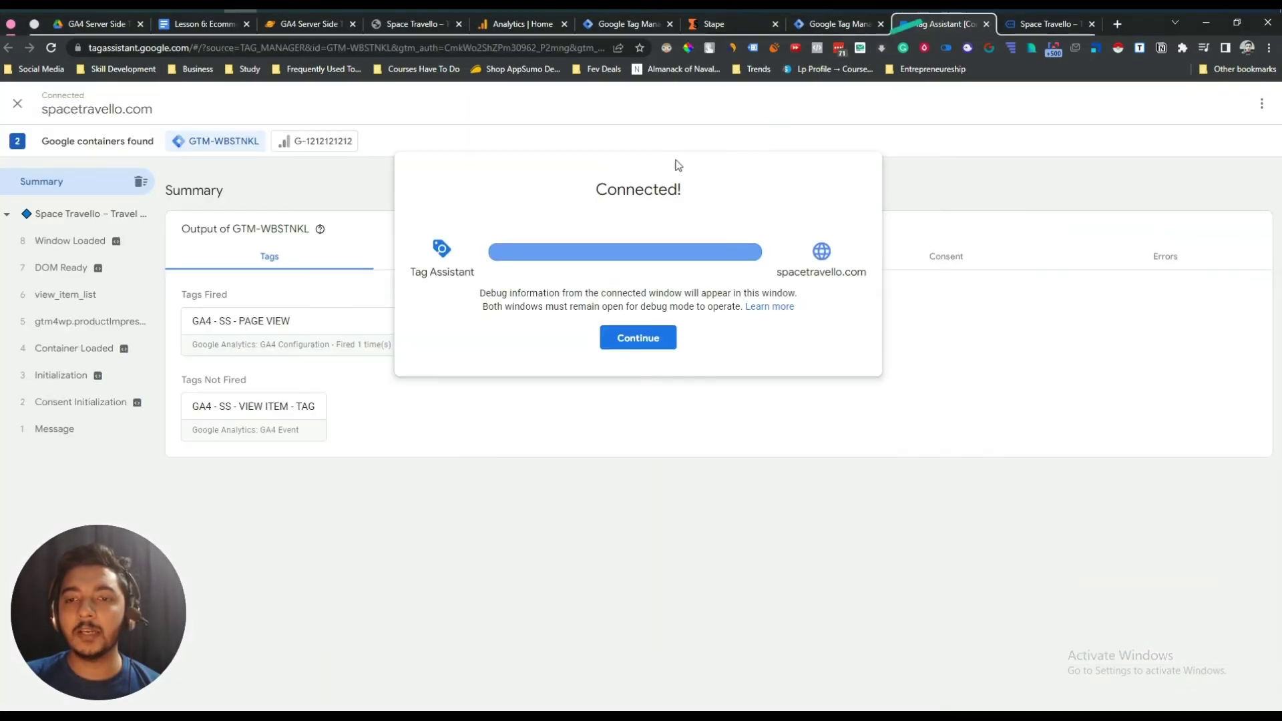
{"action": "left_click", "coordinate": [628, 341]}
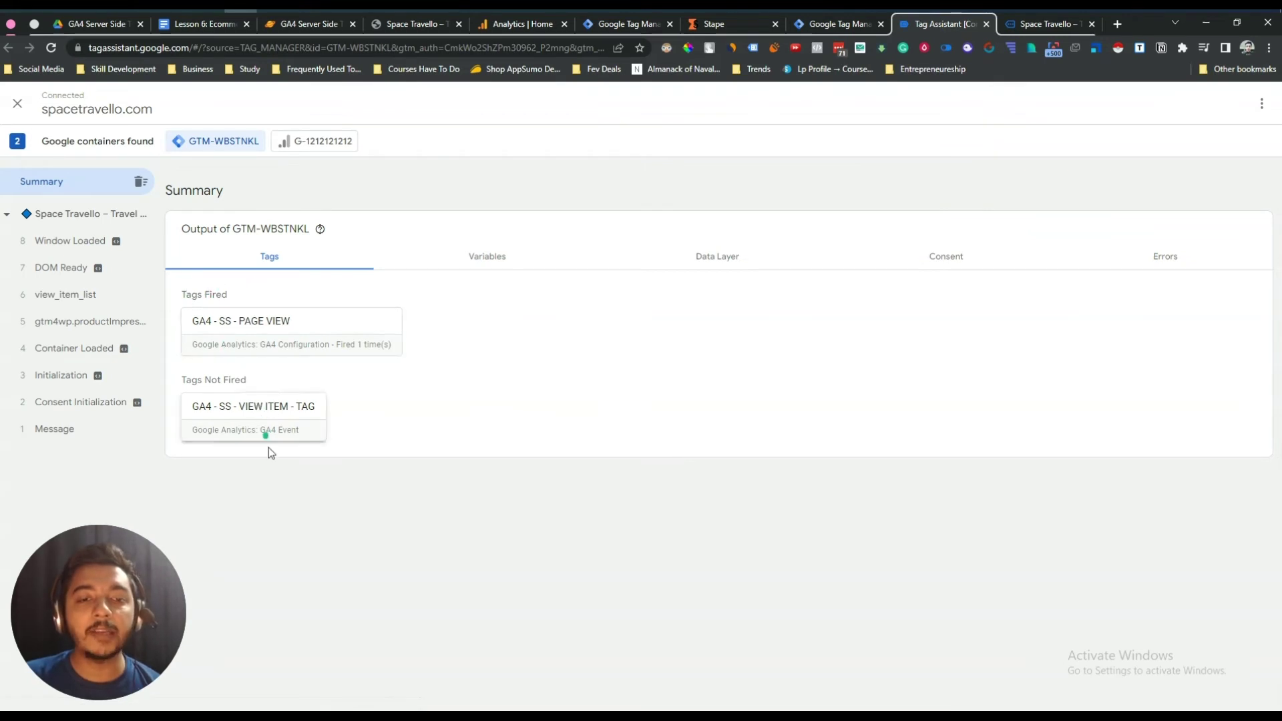
- Add the KRYO X26 MTB – Model X bicycle to the cart on the preview site and return to Tag Assistant
{"action": "left_click", "coordinate": [1055, 25]}
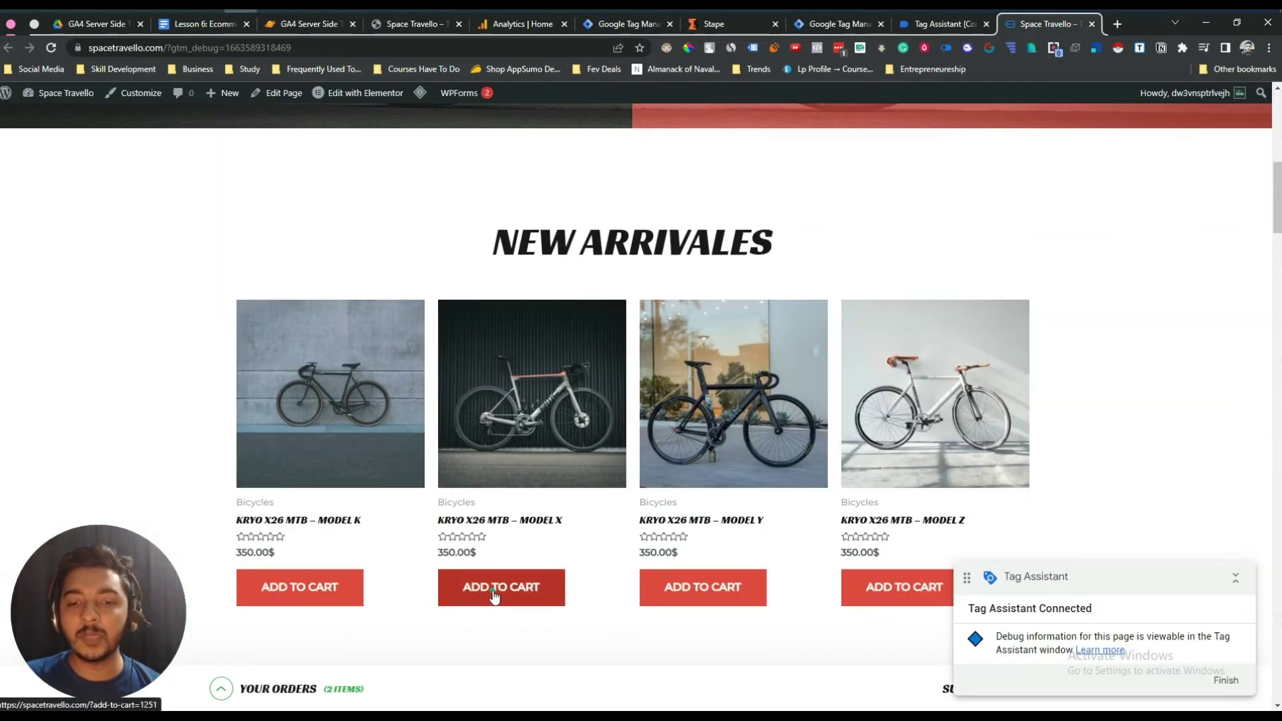
{"action": "left_click", "coordinate": [494, 594]}
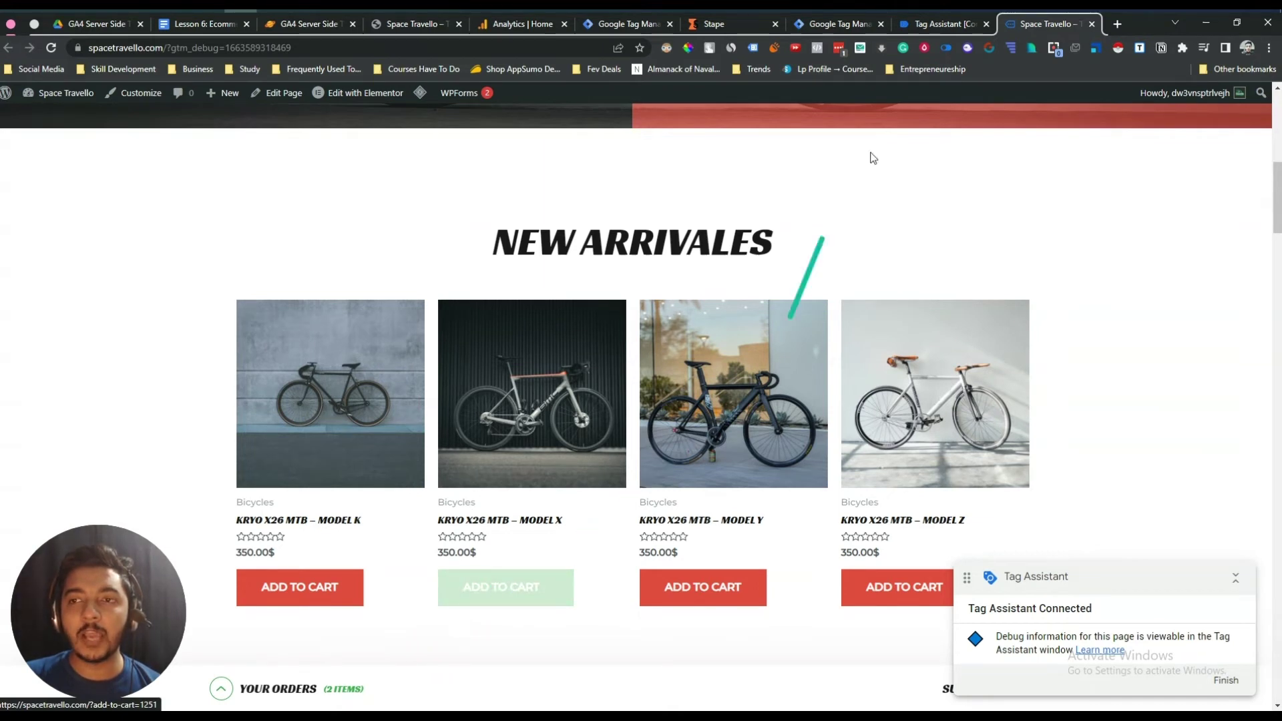
{"action": "left_click", "coordinate": [933, 23]}
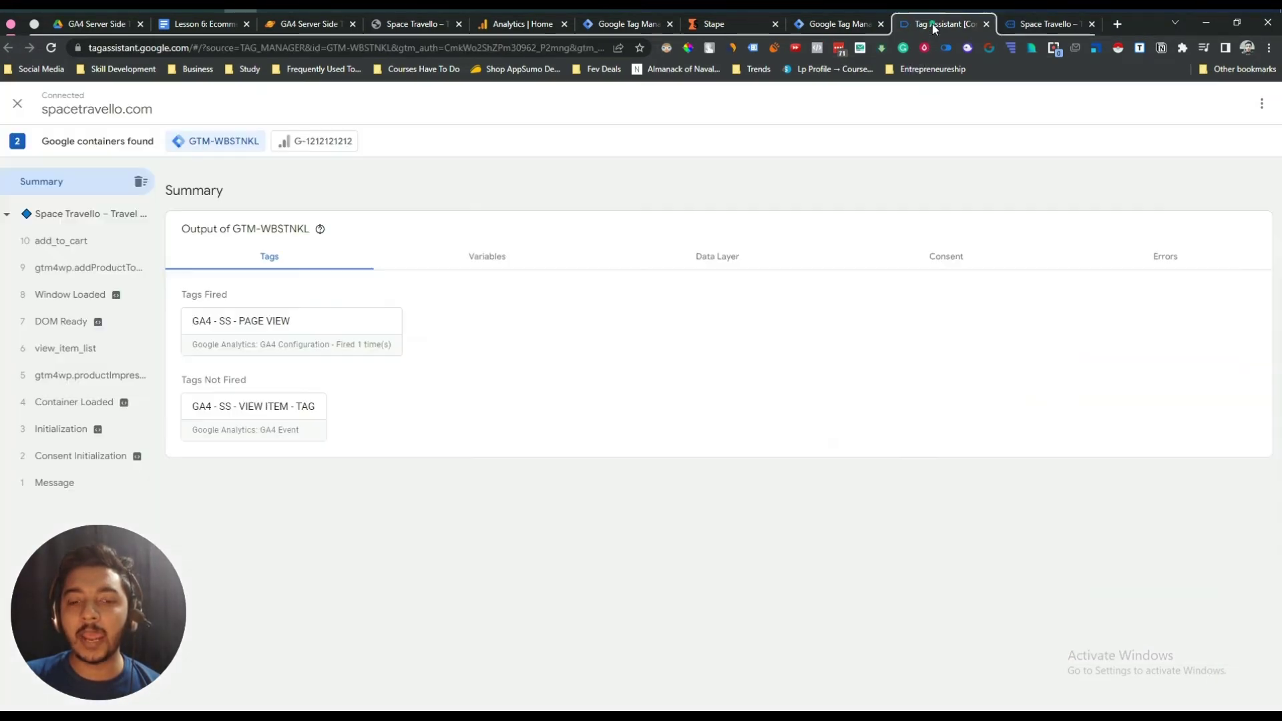
- Open the add_to_cart event in Tag Assistant and copy the event name from its dataLayer push
{"action": "left_click", "coordinate": [52, 252]}
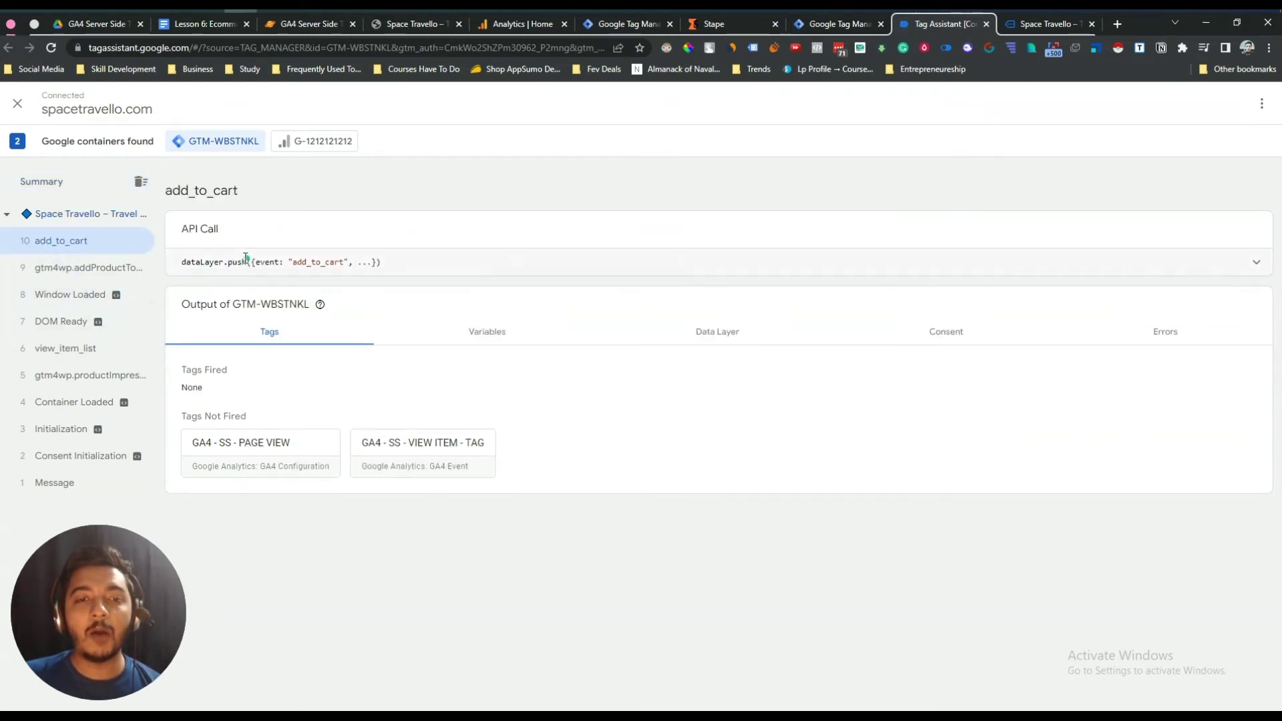
{"action": "left_click_drag", "start_coordinate": [293, 262], "coordinate": [344, 262]}
{"action": "right_click", "coordinate": [317, 263]}
{"action": "left_click", "coordinate": [358, 274]}
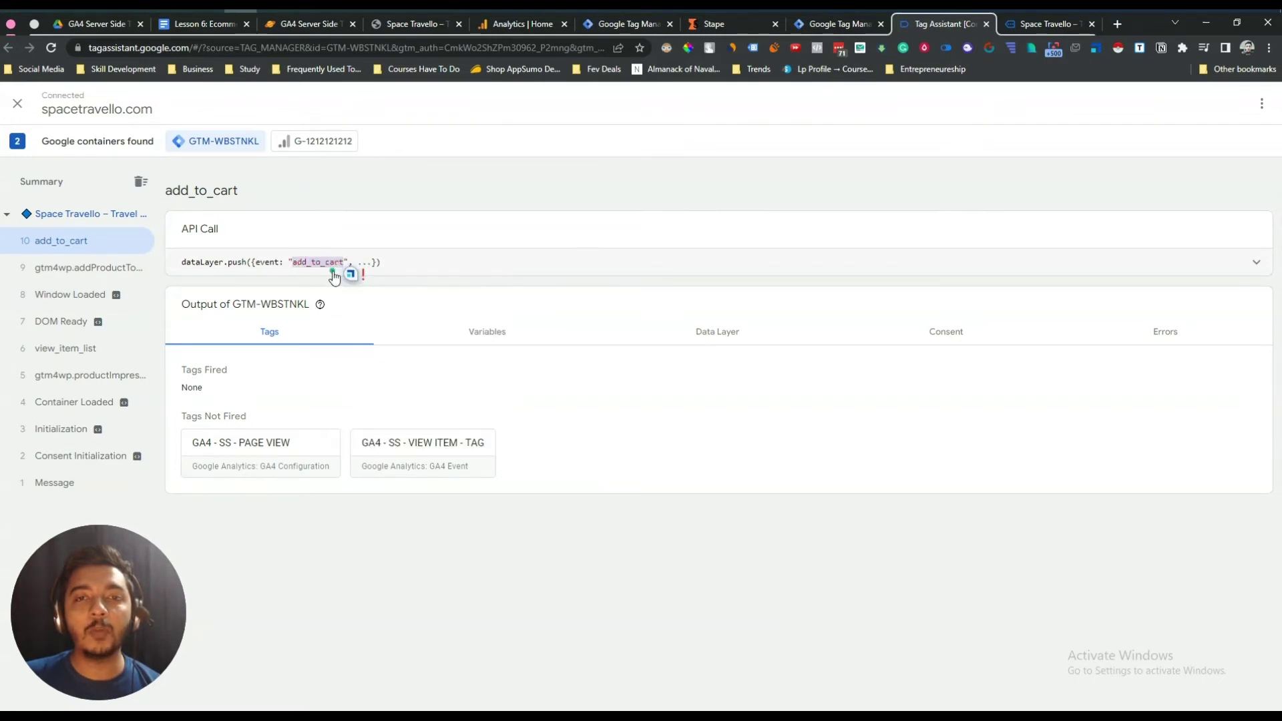
- Review the Add to cart specification in the Lesson 6: Ecommerce Events document and copy its event name add_to_cart
{"action": "left_click", "coordinate": [206, 26]}
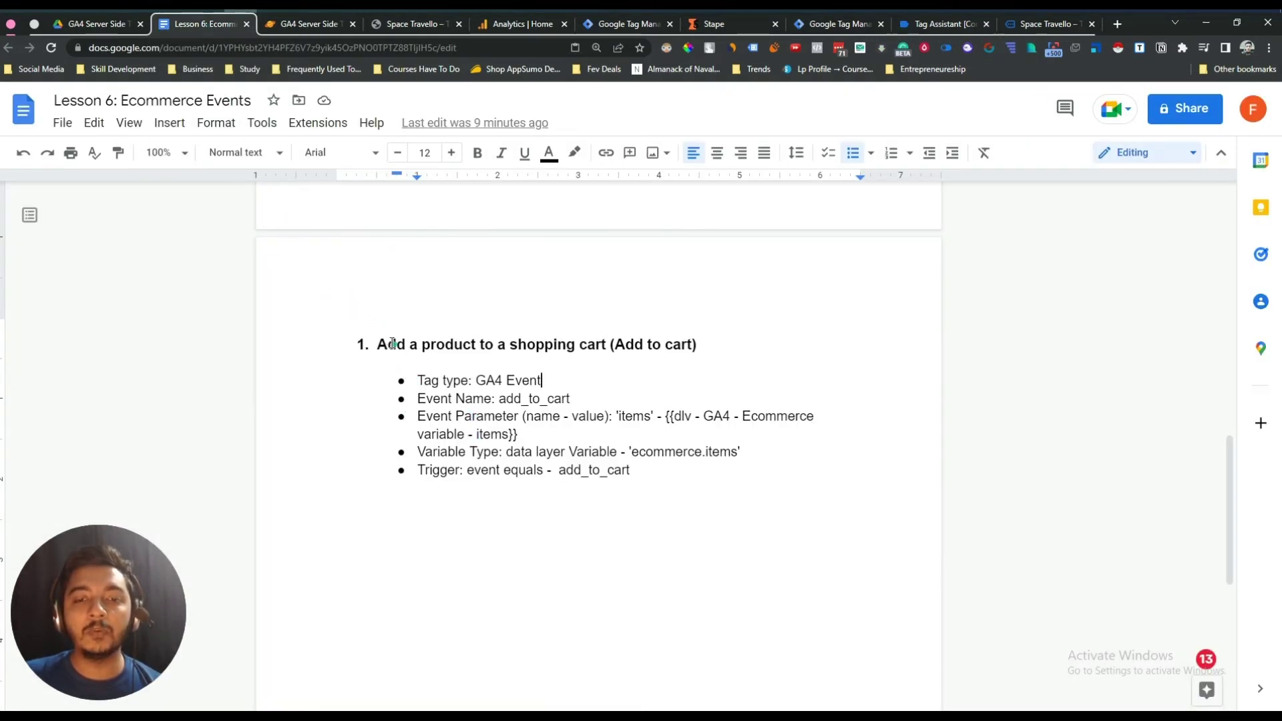
{"action": "left_click_drag", "start_coordinate": [378, 343], "coordinate": [620, 449]}
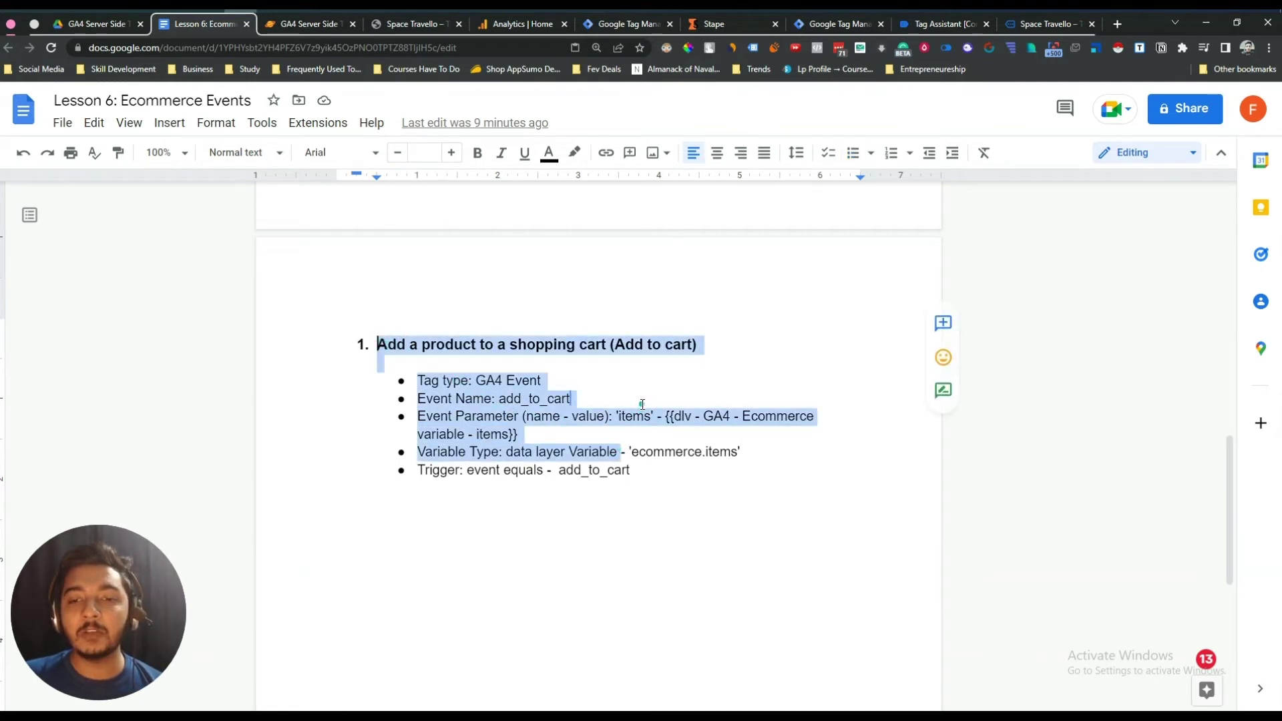
{"action": "left_click", "coordinate": [575, 398]}
{"action": "left_click_drag", "start_coordinate": [502, 399], "coordinate": [566, 398]}
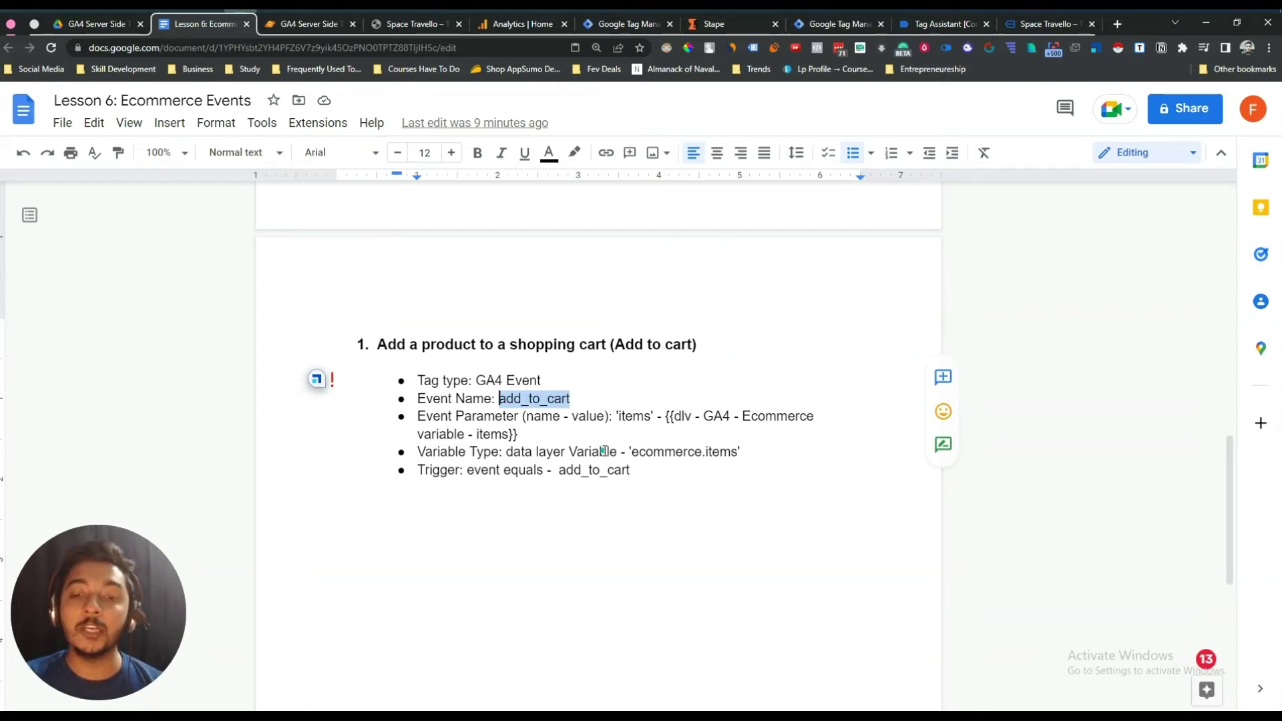
{"action": "left_click", "coordinate": [559, 437]}
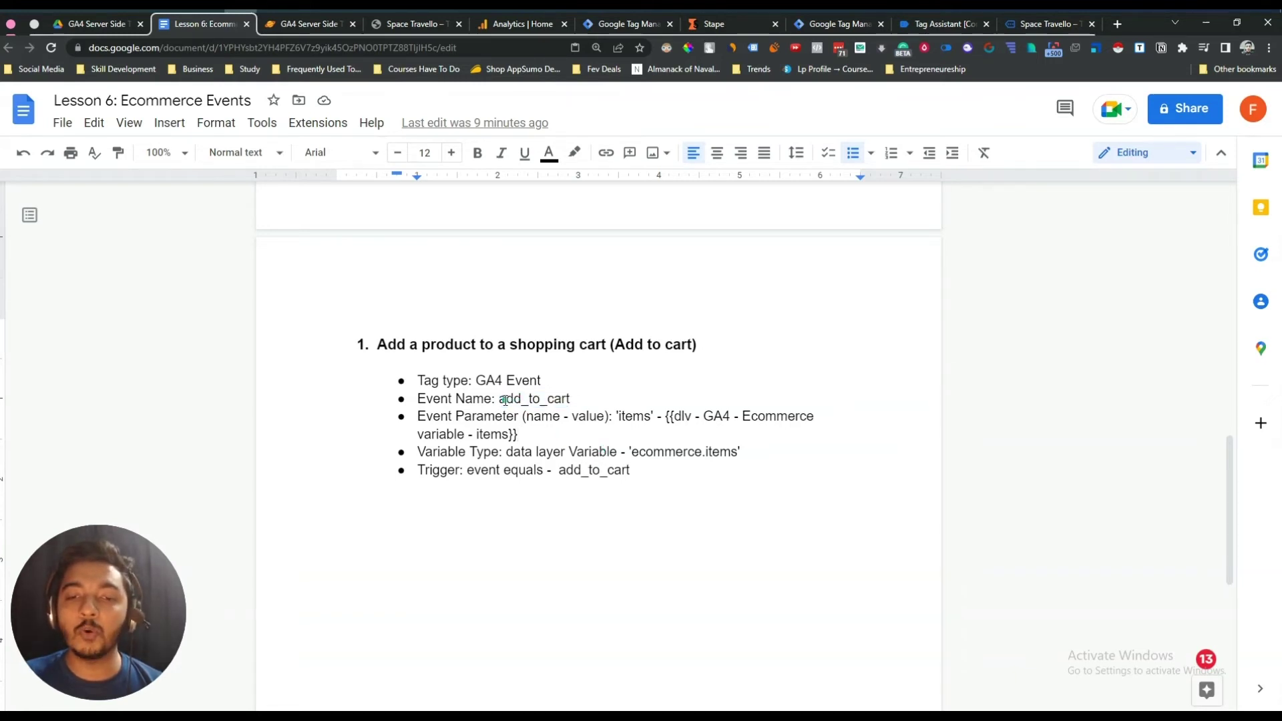
{"action": "left_click_drag", "start_coordinate": [503, 399], "coordinate": [570, 397]}
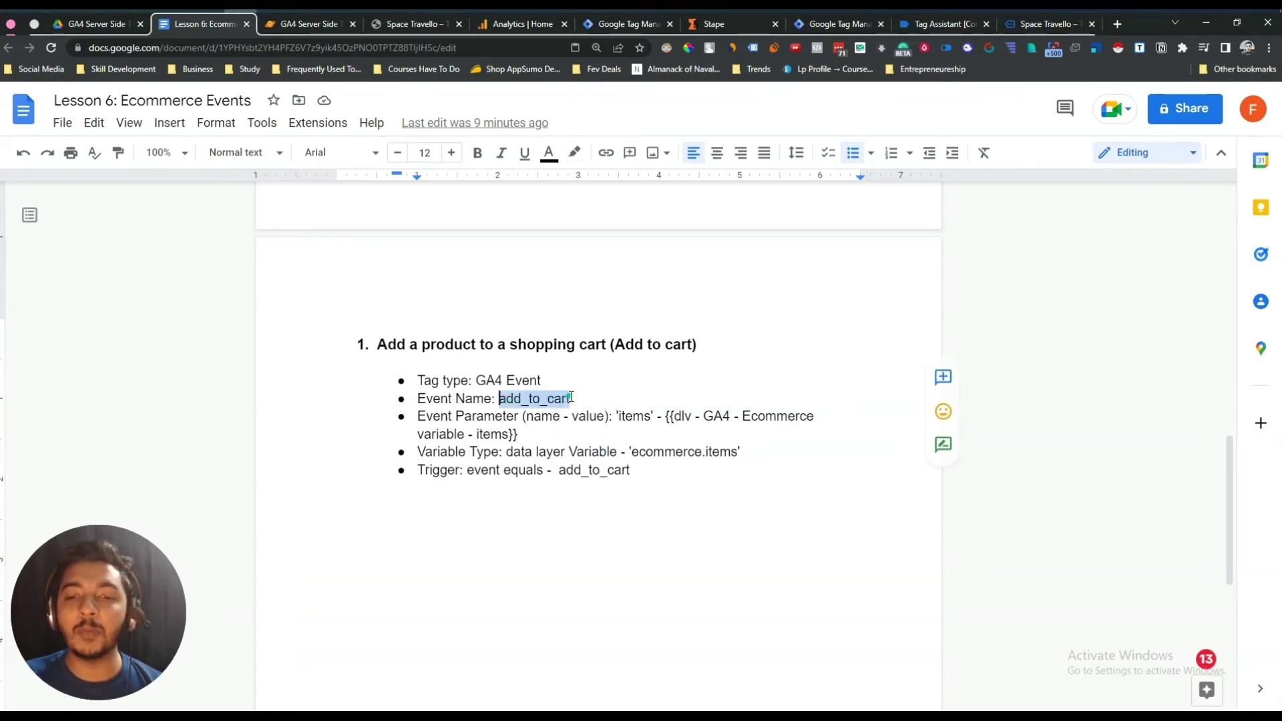
{"action": "key", "text": "ctrl+c"}
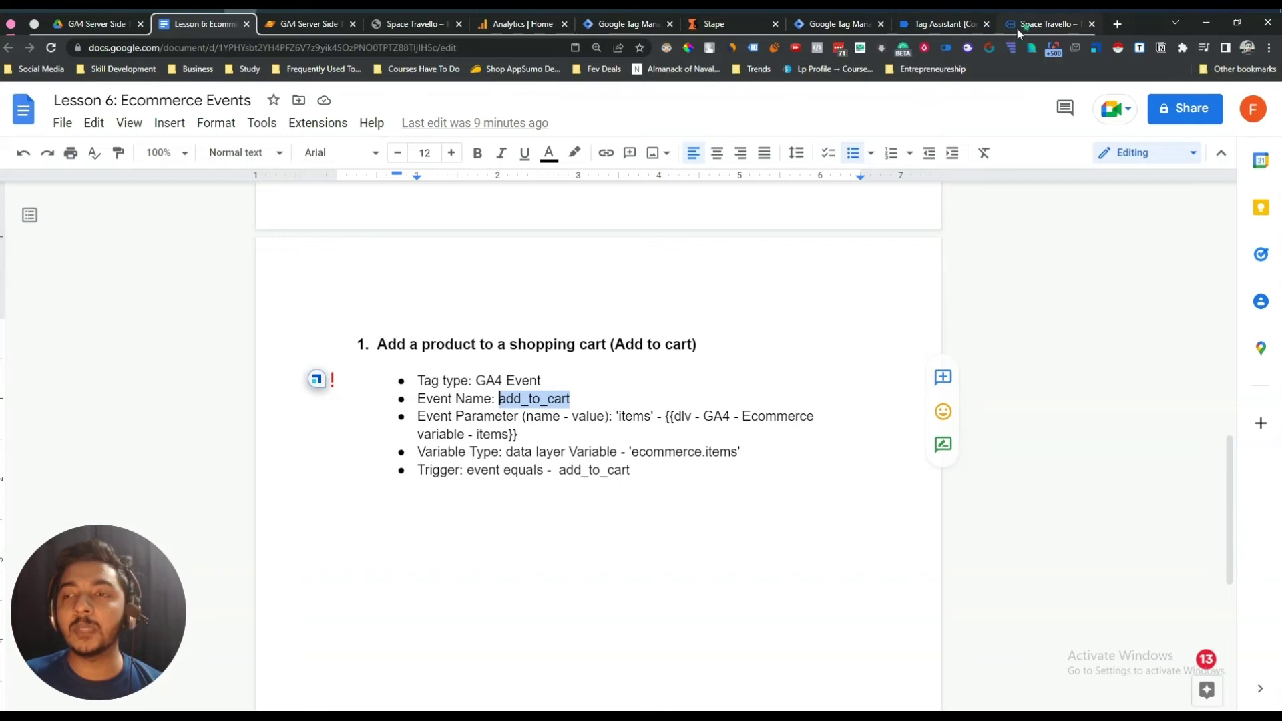
- Set the Add To Cart trigger's event name to add_to_cart, copied from the event in Tag Assistant, and save the trigger
{"action": "left_click", "coordinate": [947, 26]}
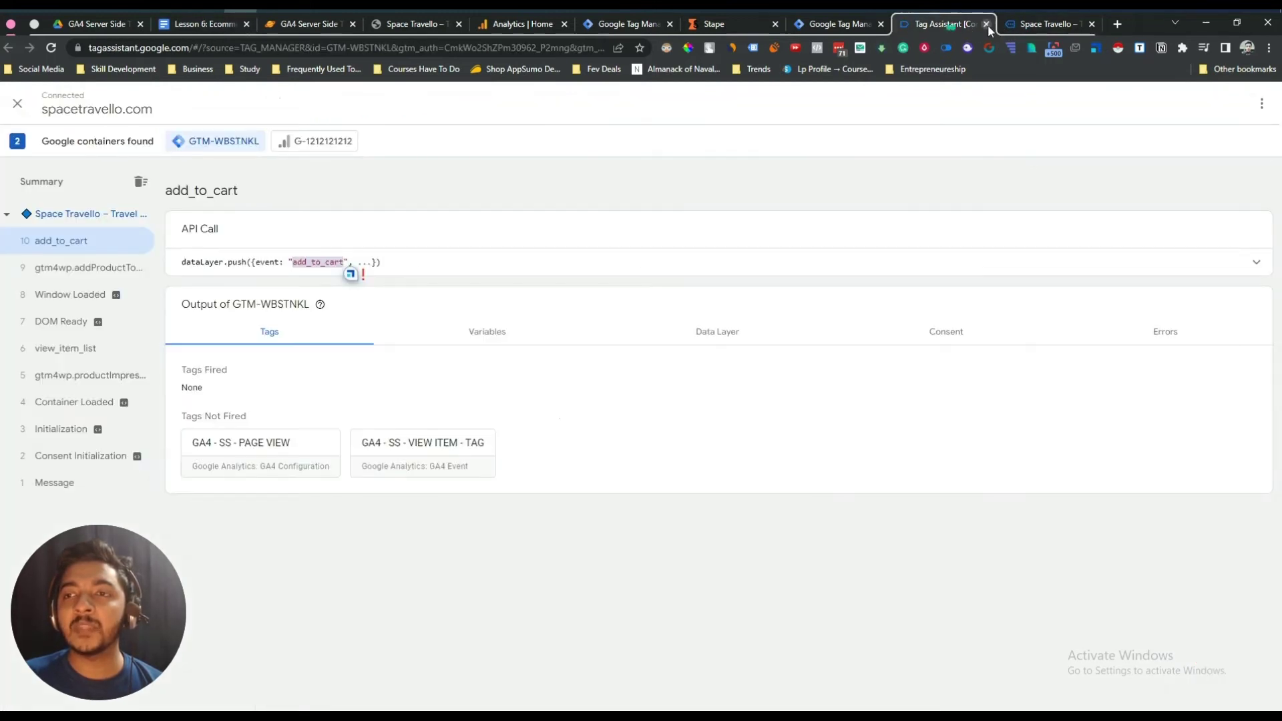
{"action": "right_click", "coordinate": [298, 267]}
{"action": "left_click", "coordinate": [319, 275]}
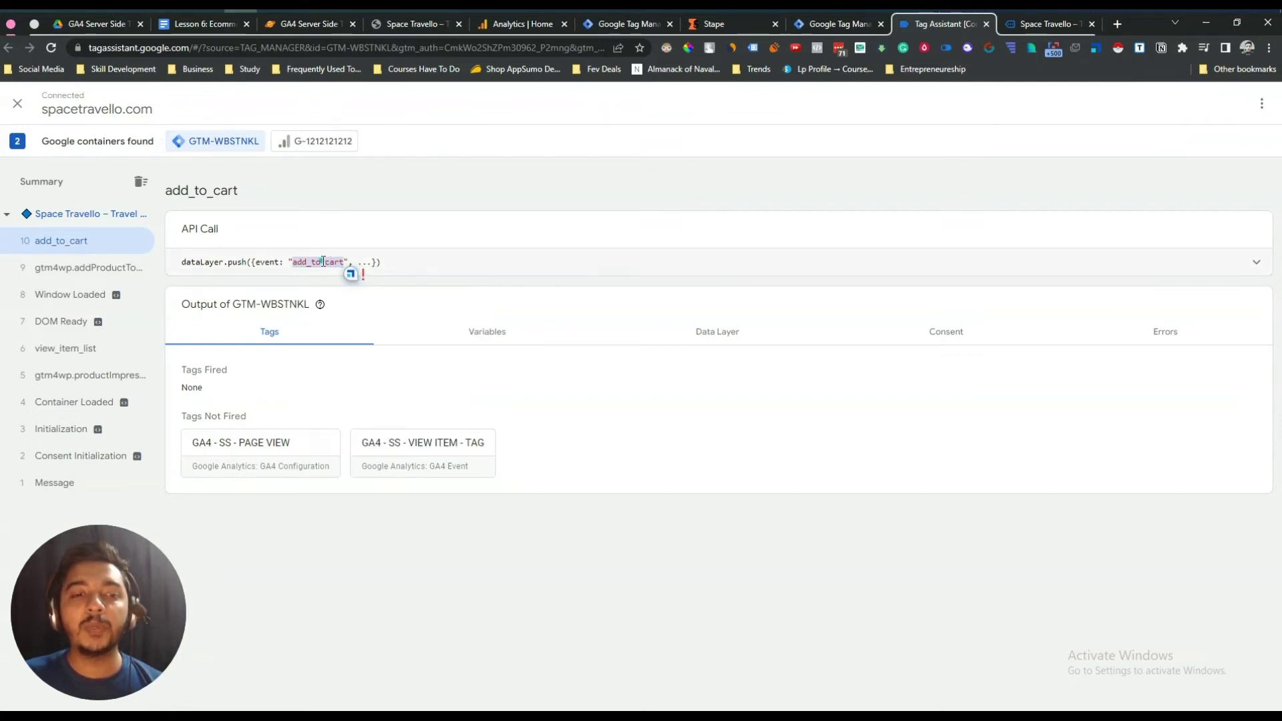
{"action": "left_click", "coordinate": [631, 27]}
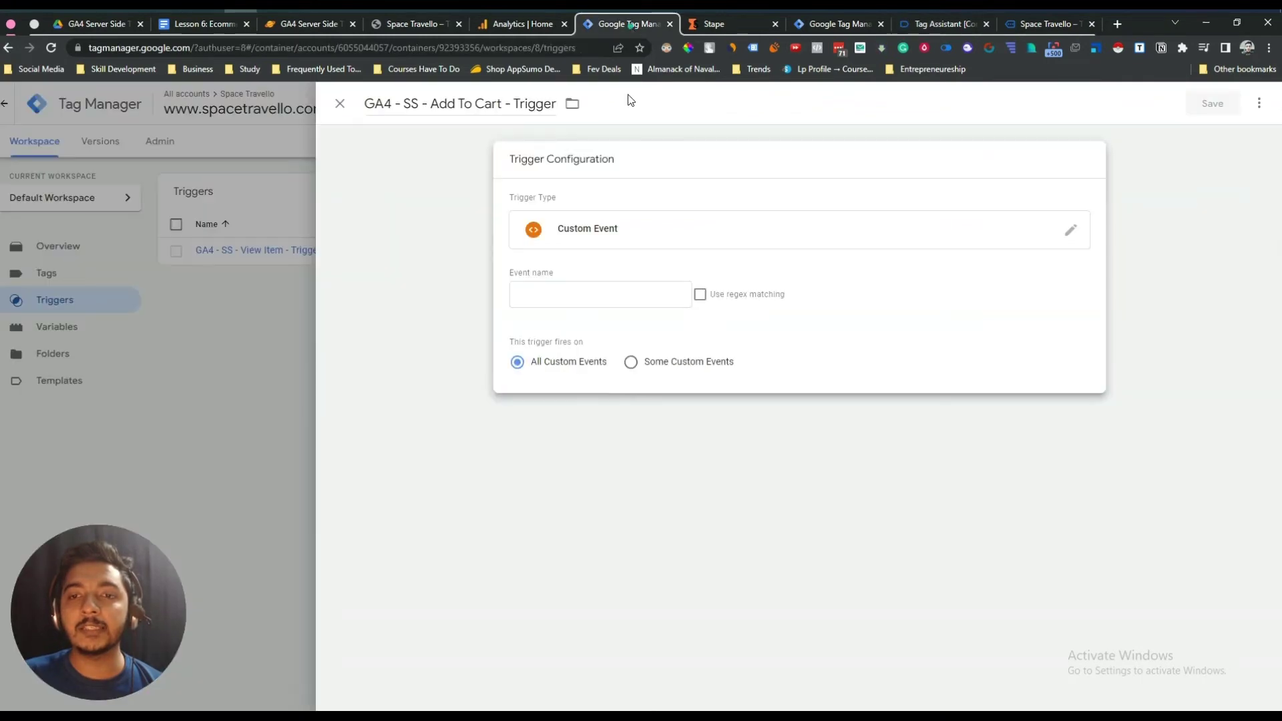
{"action": "left_click", "coordinate": [601, 239]}
{"action": "left_click", "coordinate": [611, 242]}
{"action": "left_click", "coordinate": [579, 296]}
{"action": "right_click", "coordinate": [578, 296]}
{"action": "left_click", "coordinate": [627, 394]}
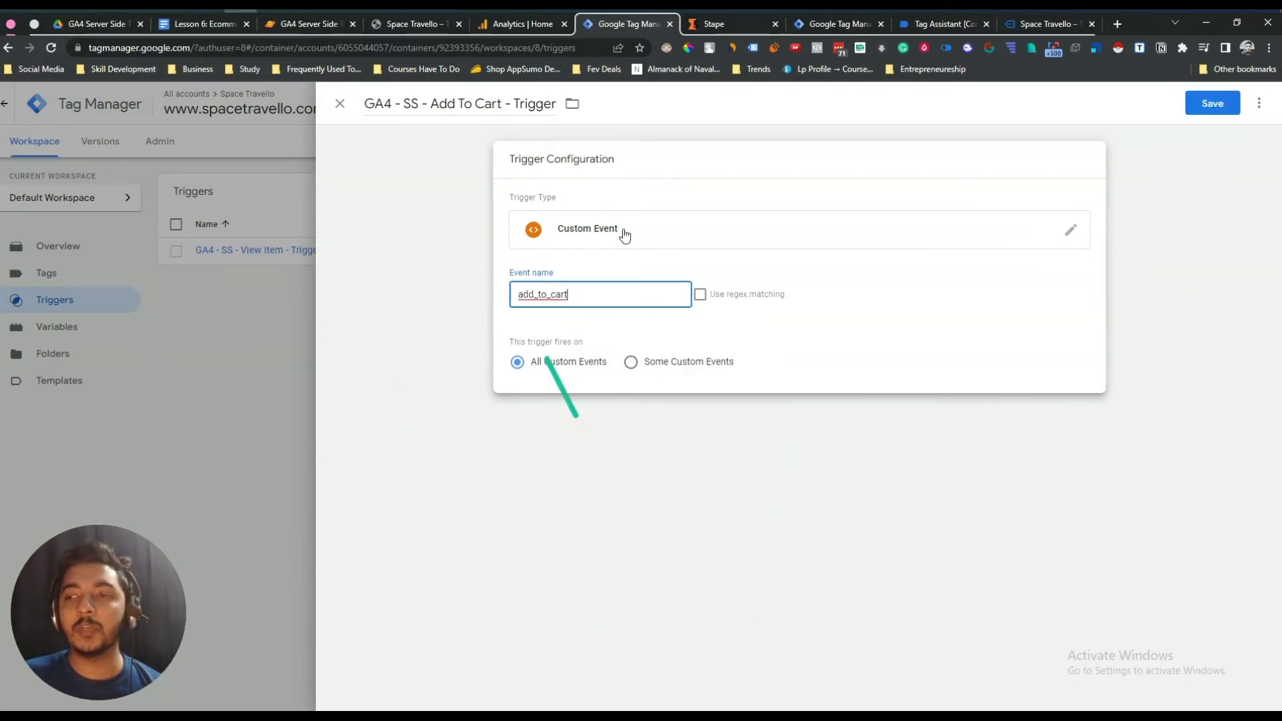
{"action": "left_click", "coordinate": [706, 167]}
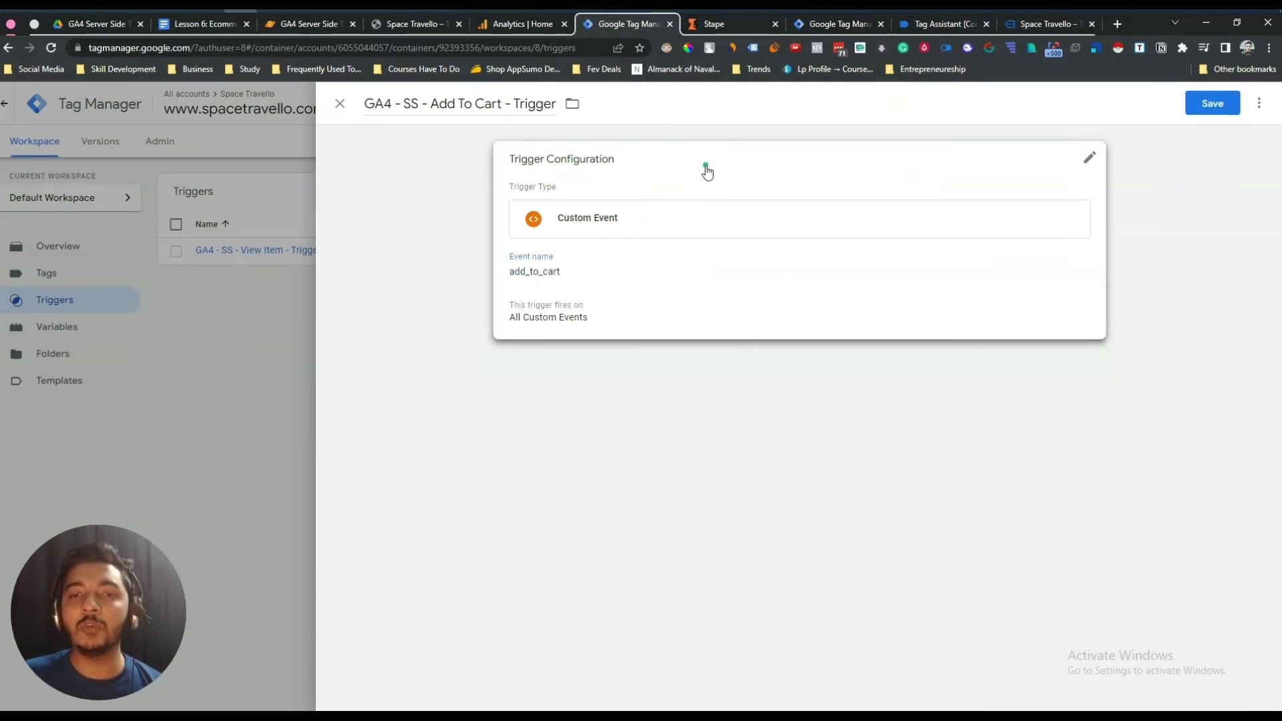
{"action": "left_click", "coordinate": [1216, 108]}
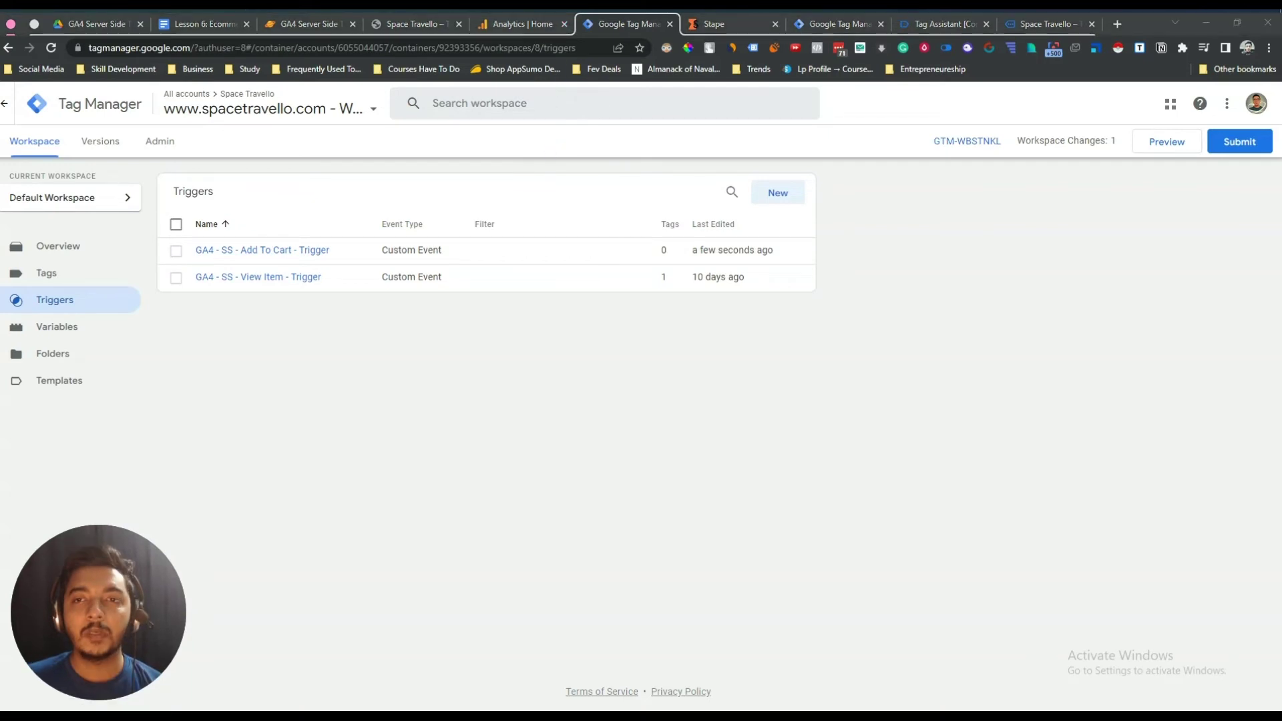
- Start a new tag in the web container
{"action": "left_click", "coordinate": [58, 280]}
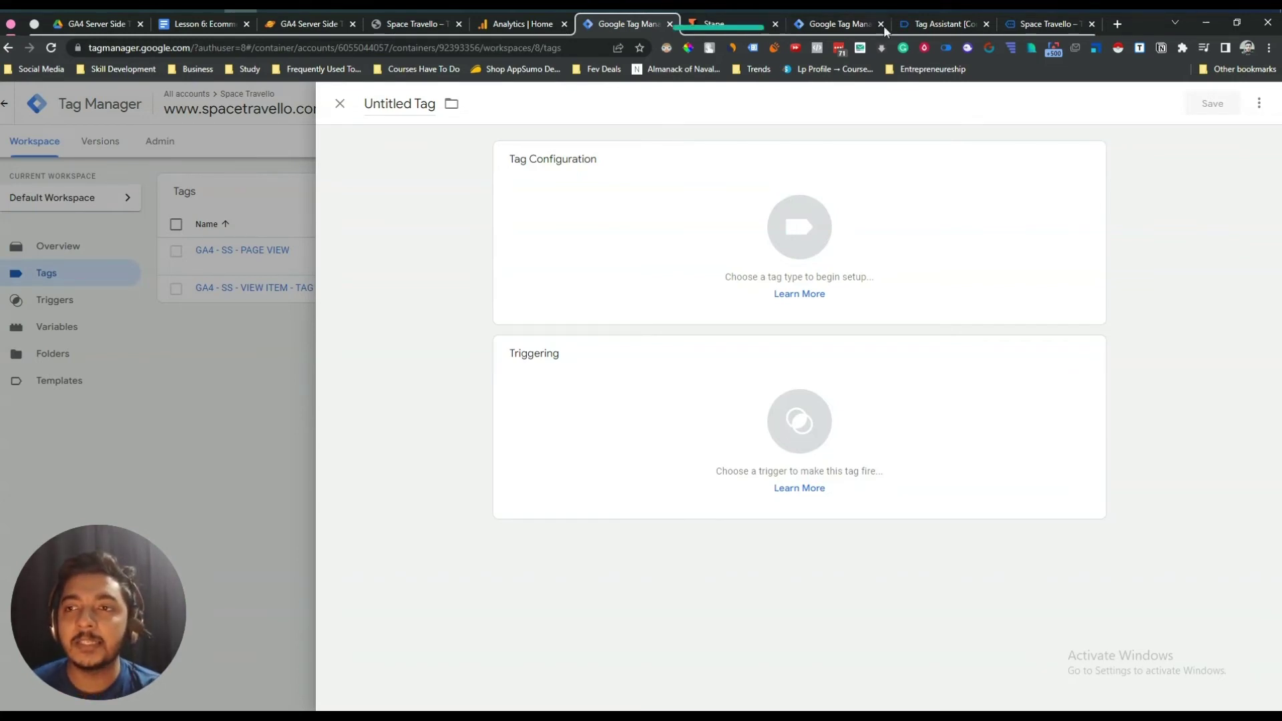
- Add the KRYO X26 MTB – Model K bicycle to the cart on the Space Travello site and point out its price
{"action": "left_click", "coordinate": [396, 26]}
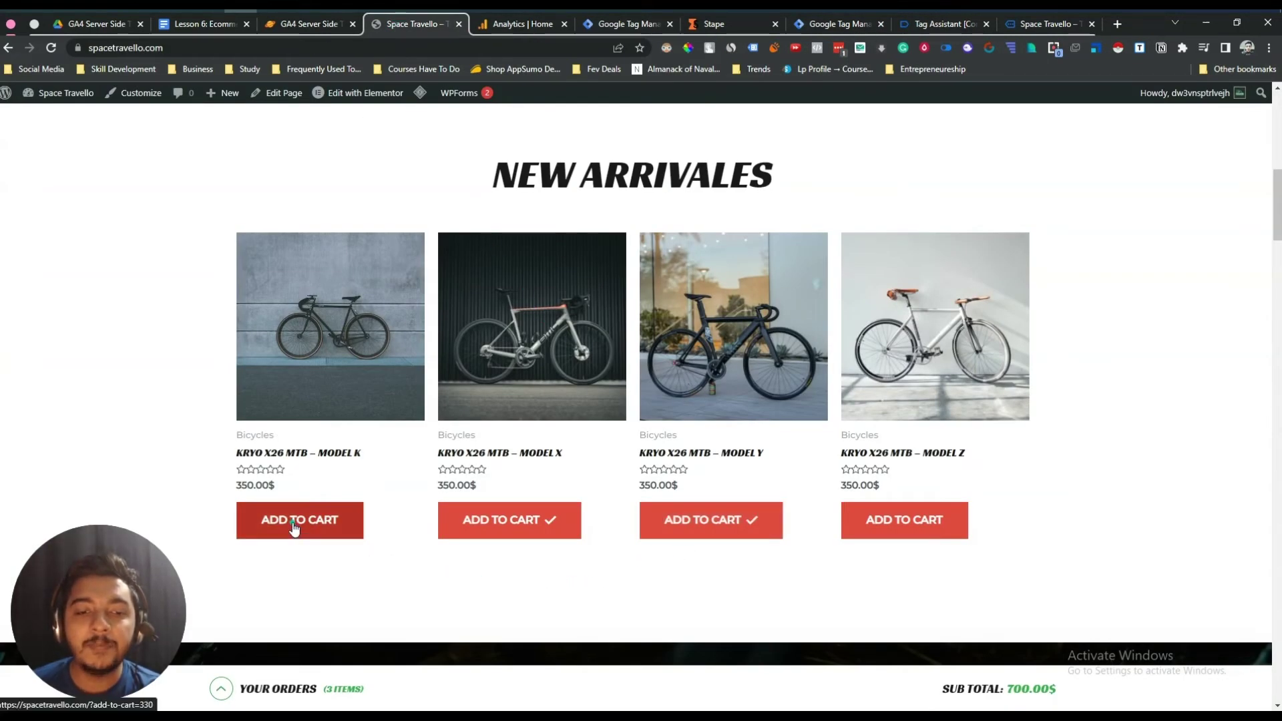
{"action": "left_click", "coordinate": [267, 529]}
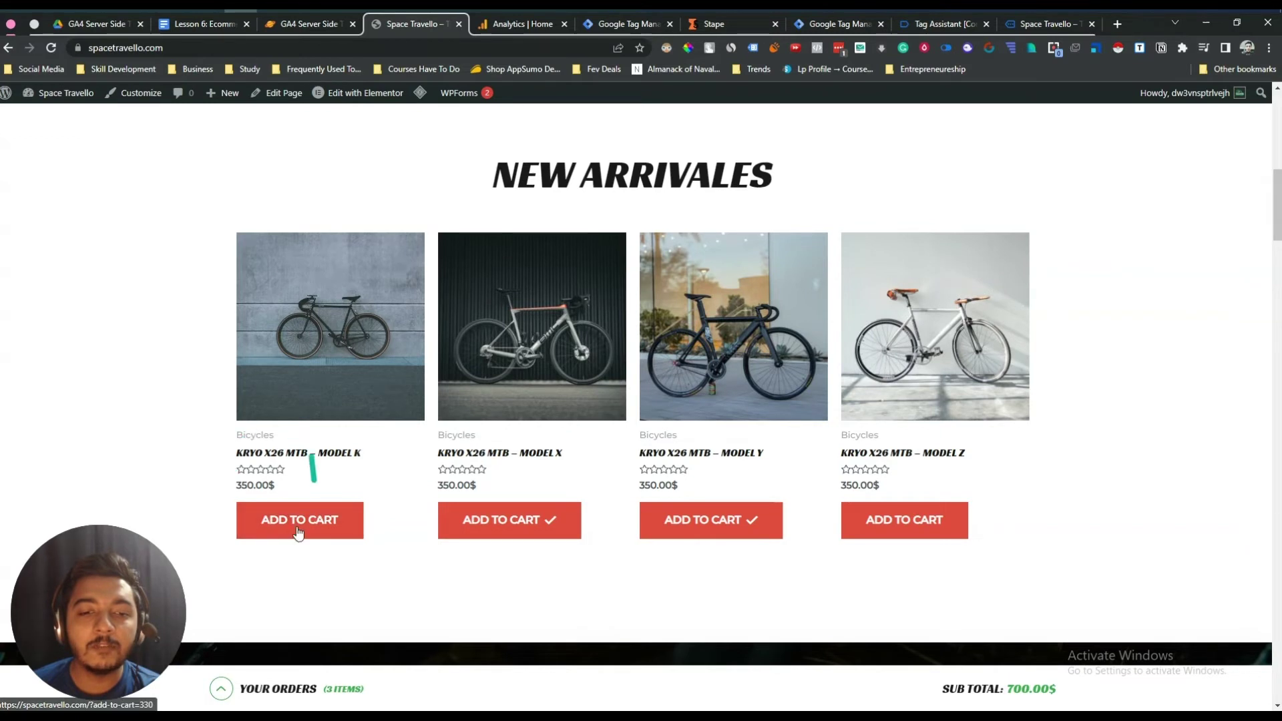
{"action": "left_click", "coordinate": [301, 522]}
{"action": "left_click_drag", "start_coordinate": [230, 459], "coordinate": [291, 482]}
{"action": "left_click", "coordinate": [287, 482]}
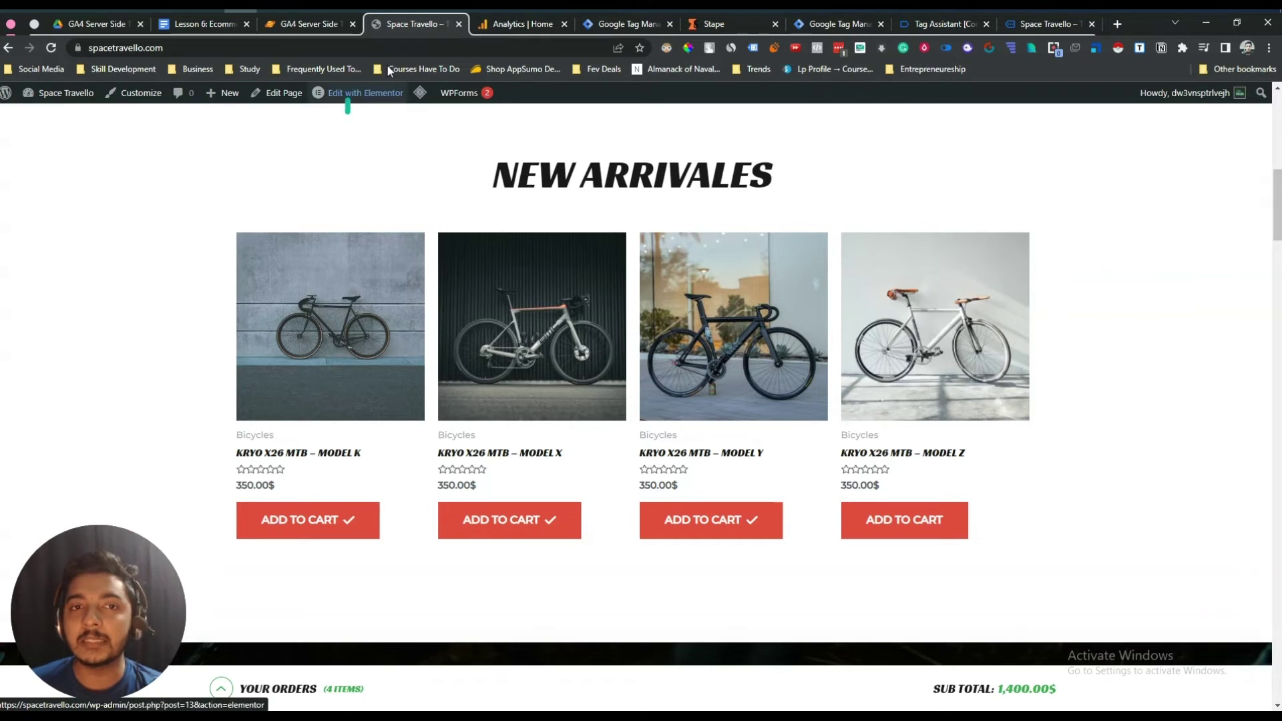
- Configure the new tag as Google Analytics: GA4 Event with GA4 - SS - PAGE VIEW as its configuration tag
{"action": "left_click", "coordinate": [627, 24]}
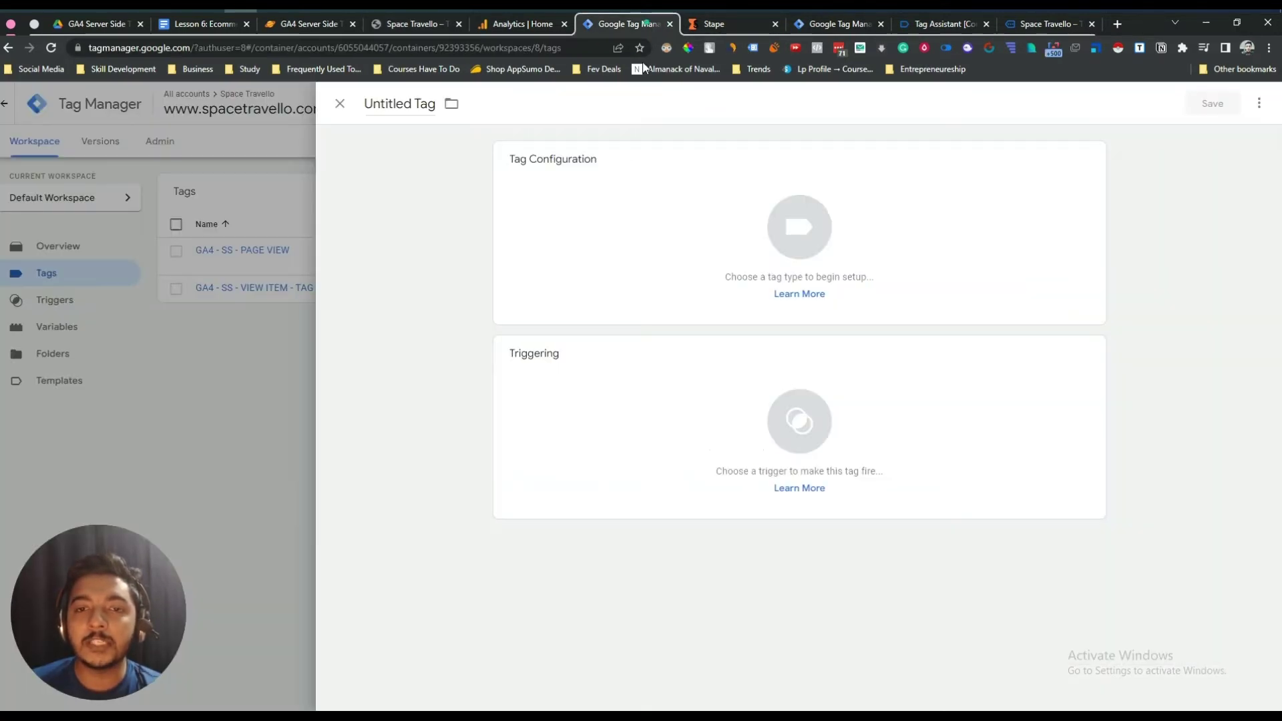
{"action": "left_click", "coordinate": [764, 223]}
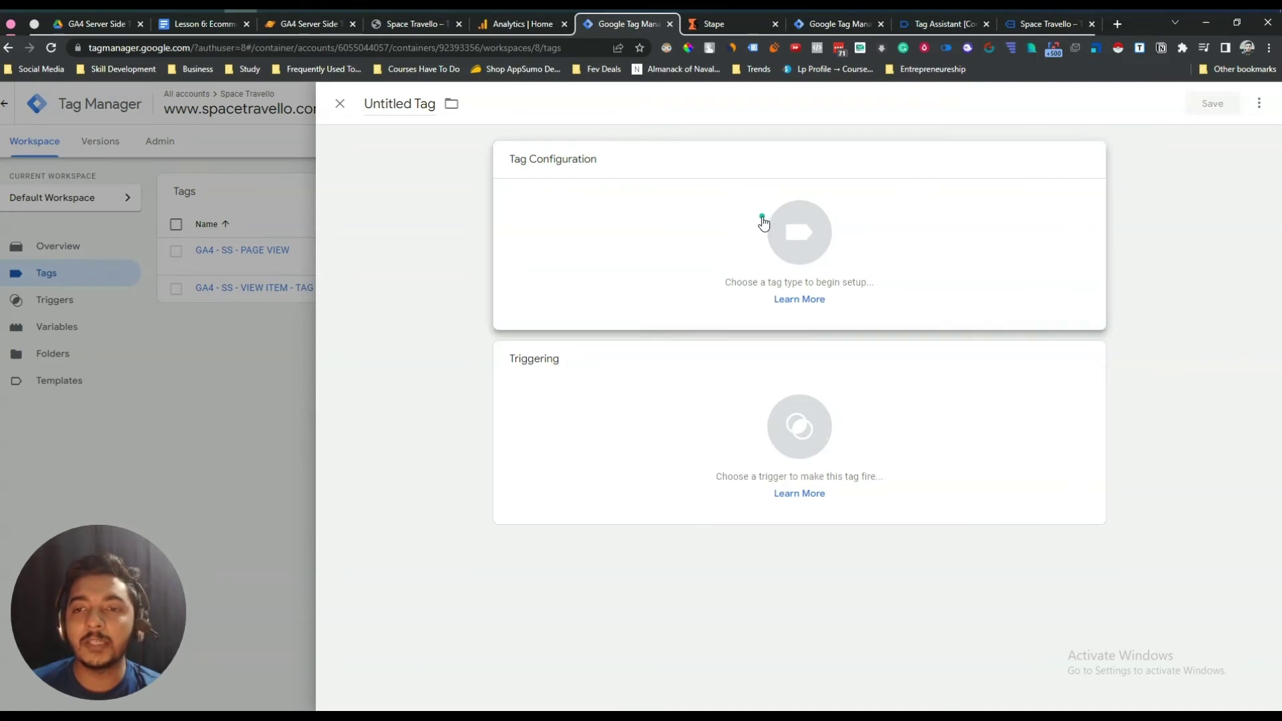
{"action": "left_click", "coordinate": [763, 223]}
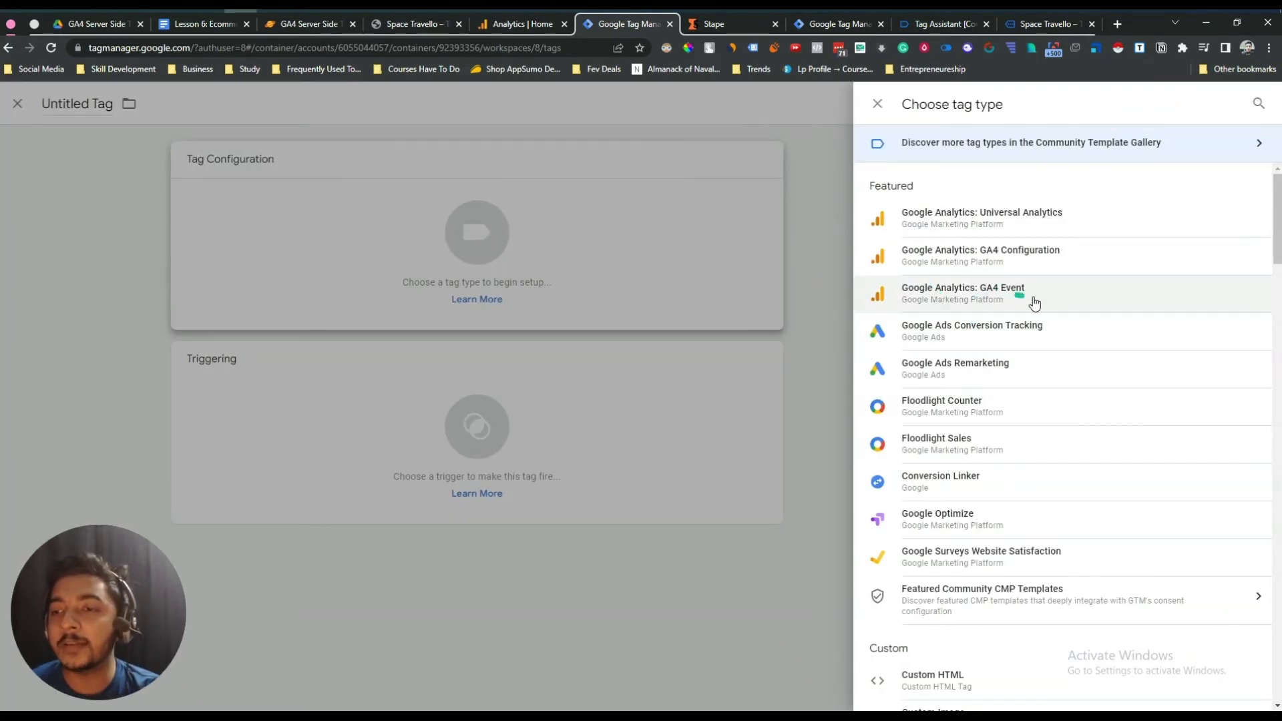
{"action": "left_click", "coordinate": [1002, 298]}
{"action": "left_click", "coordinate": [548, 294]}
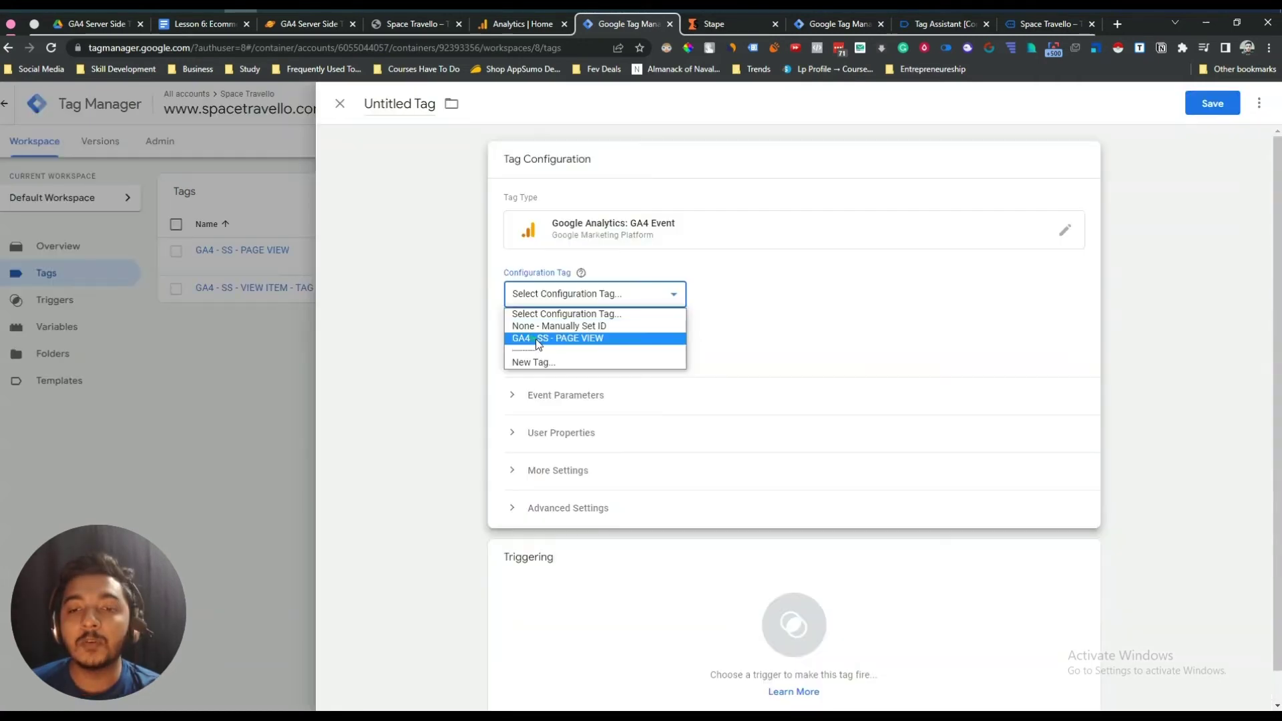
{"action": "left_click", "coordinate": [579, 340]}
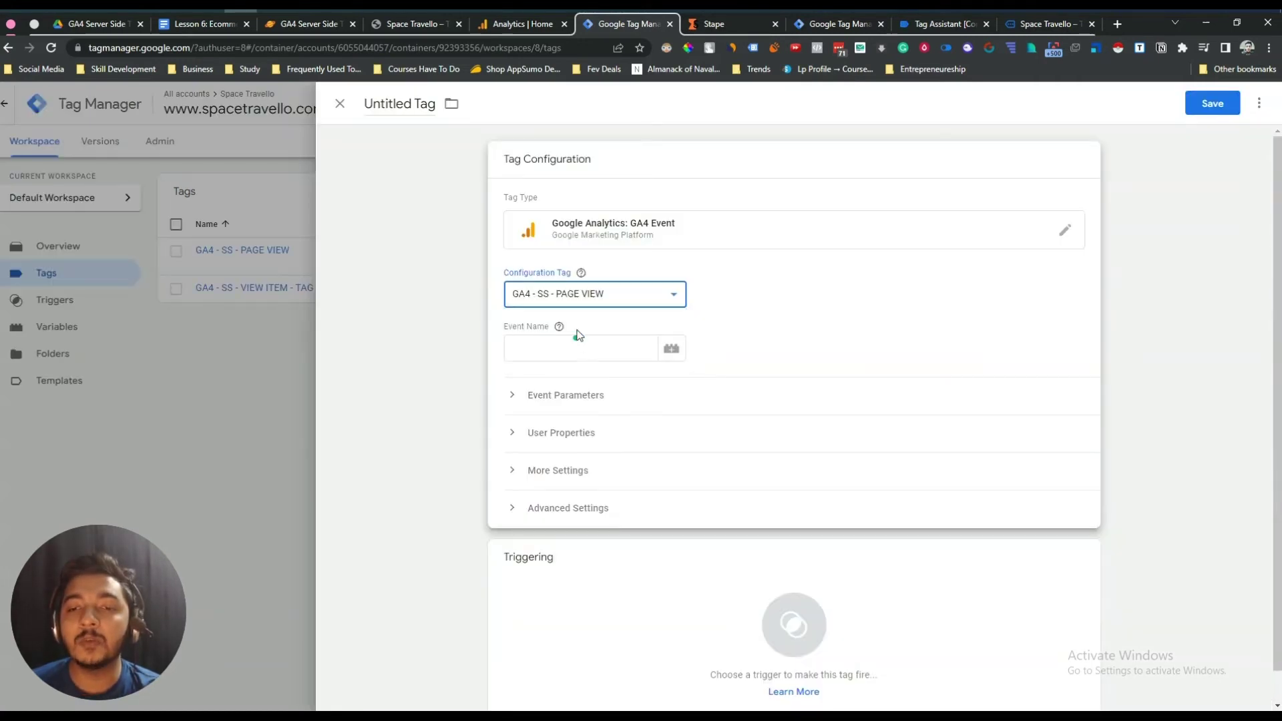
- Set the new tag's event name to add_to_cart, copied from the event's API call in Tag Assistant
{"action": "left_click", "coordinate": [531, 350]}
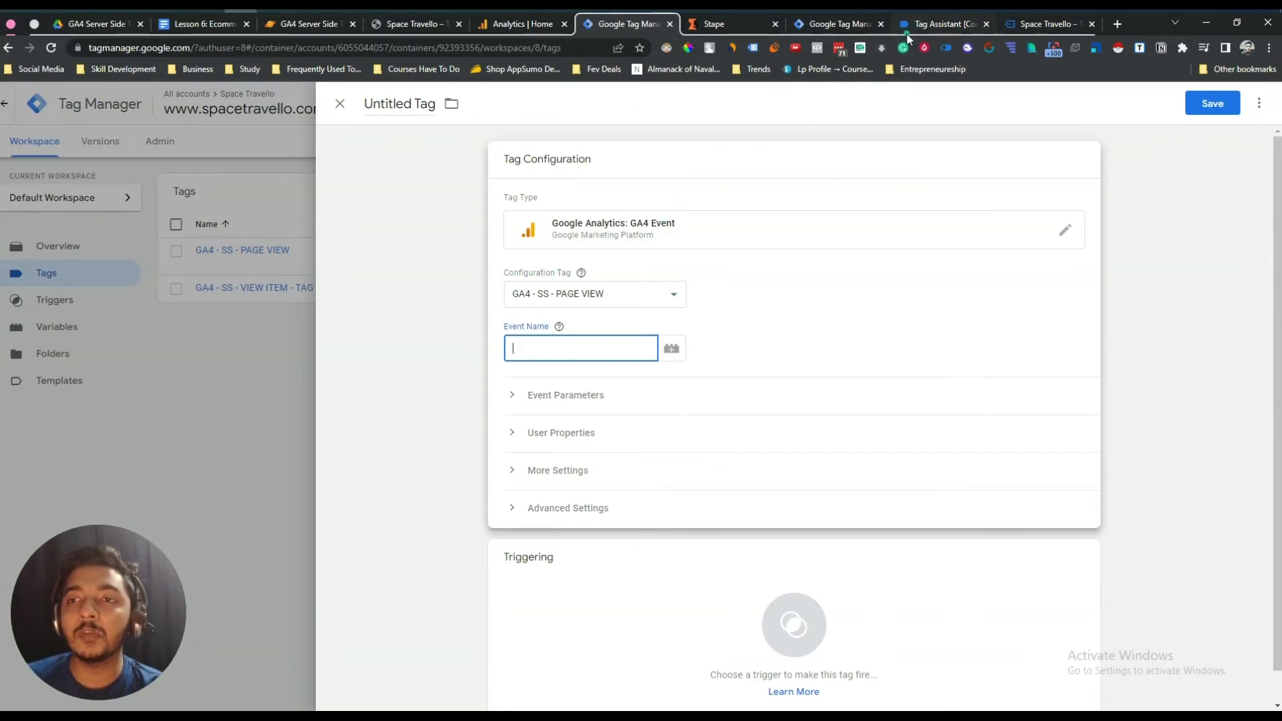
{"action": "left_click", "coordinate": [939, 24]}
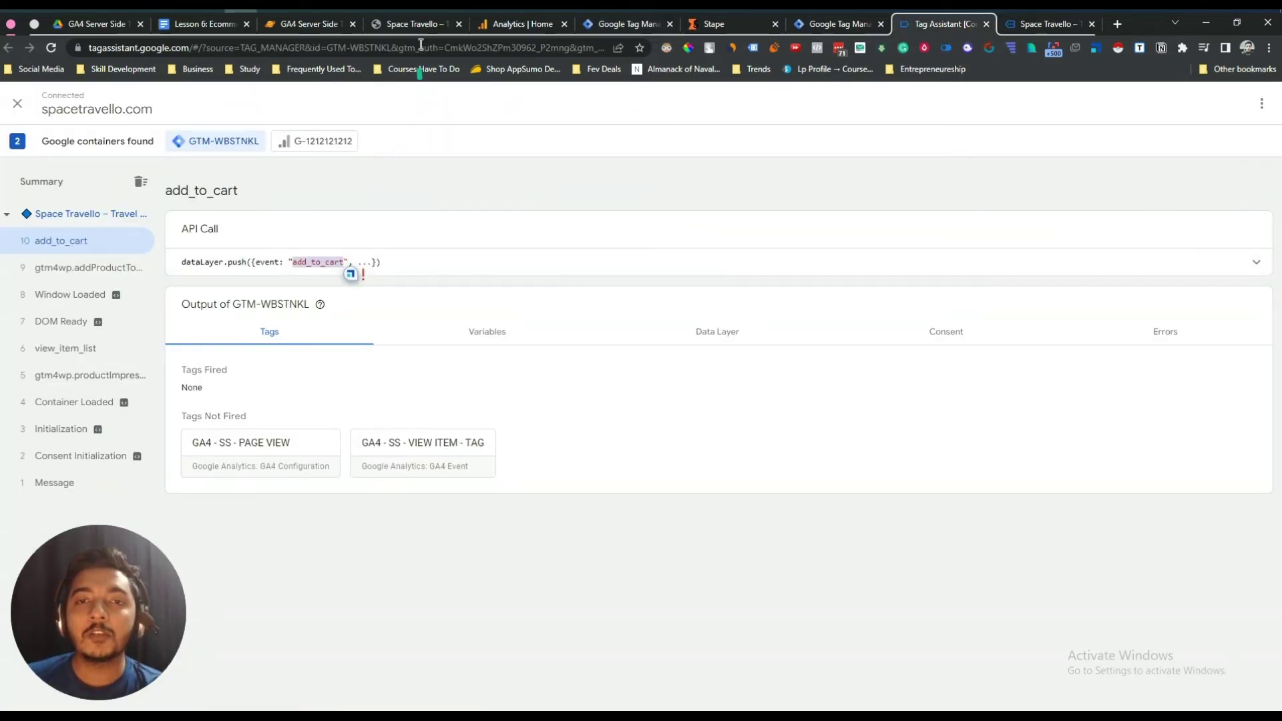
{"action": "right_click", "coordinate": [324, 261]}
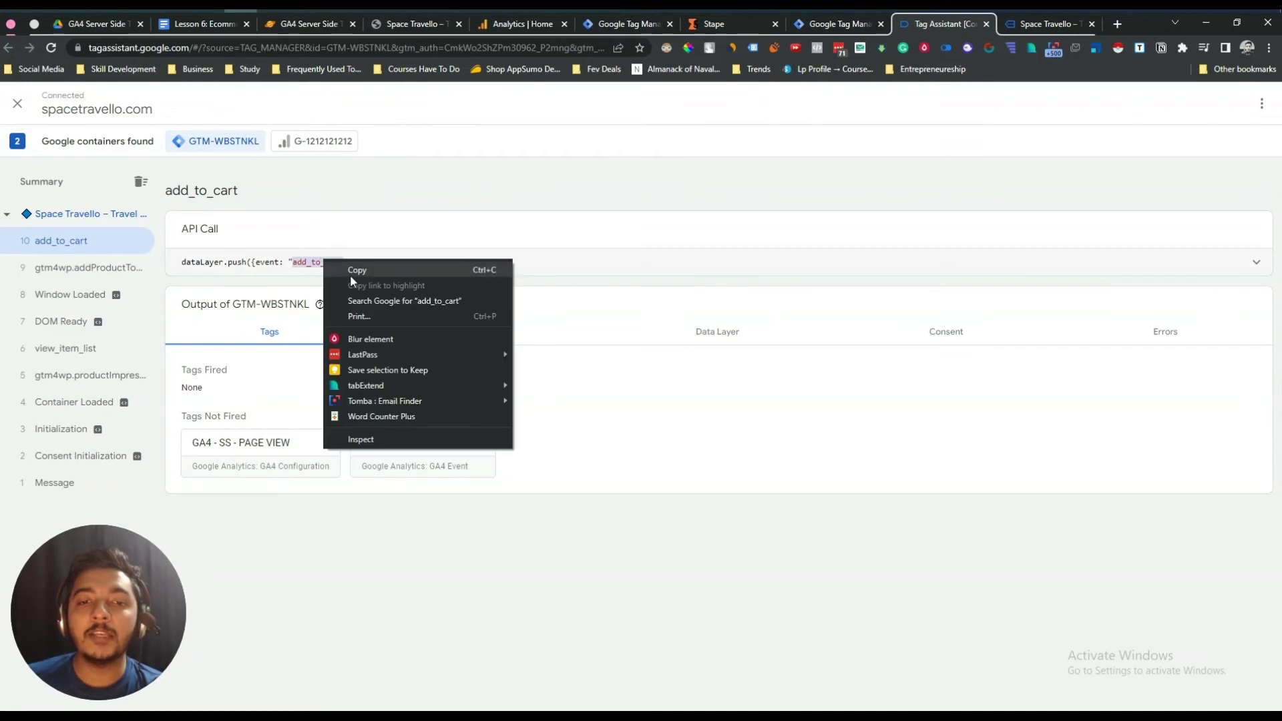
{"action": "left_click", "coordinate": [350, 275]}
{"action": "left_click", "coordinate": [618, 27]}
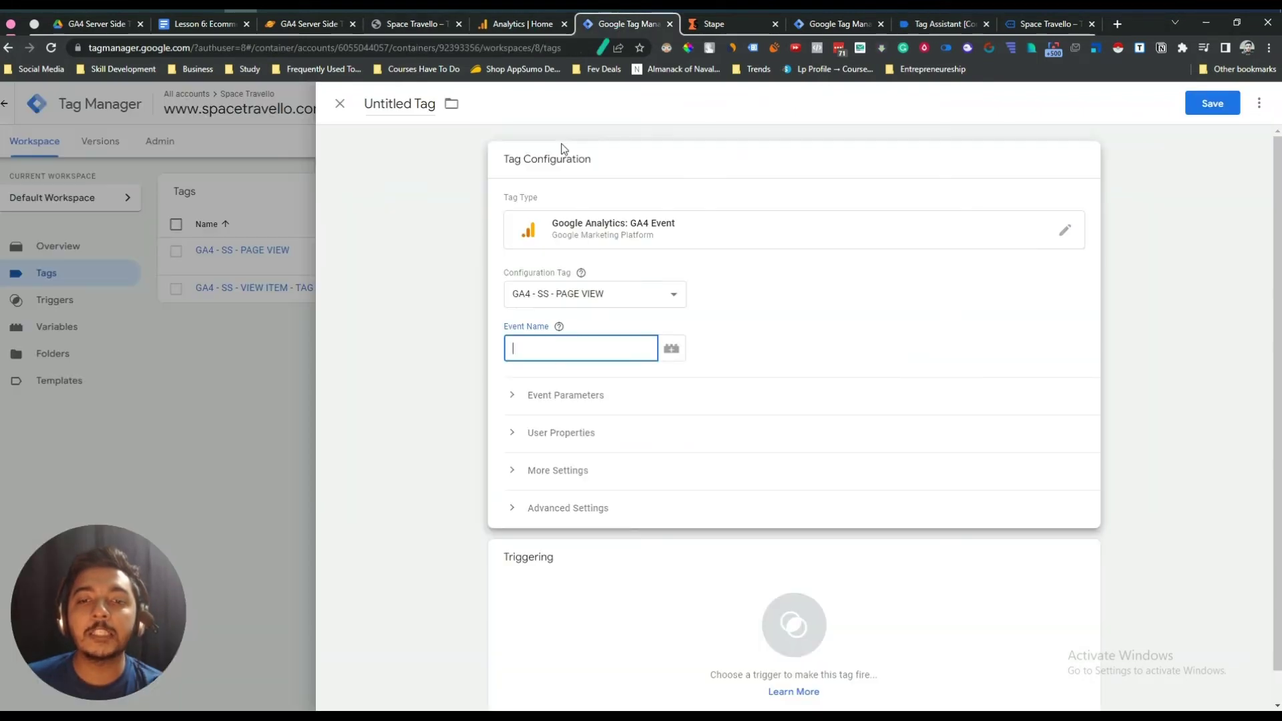
{"action": "left_click", "coordinate": [564, 352]}
{"action": "type", "text": "add_to_cart"}
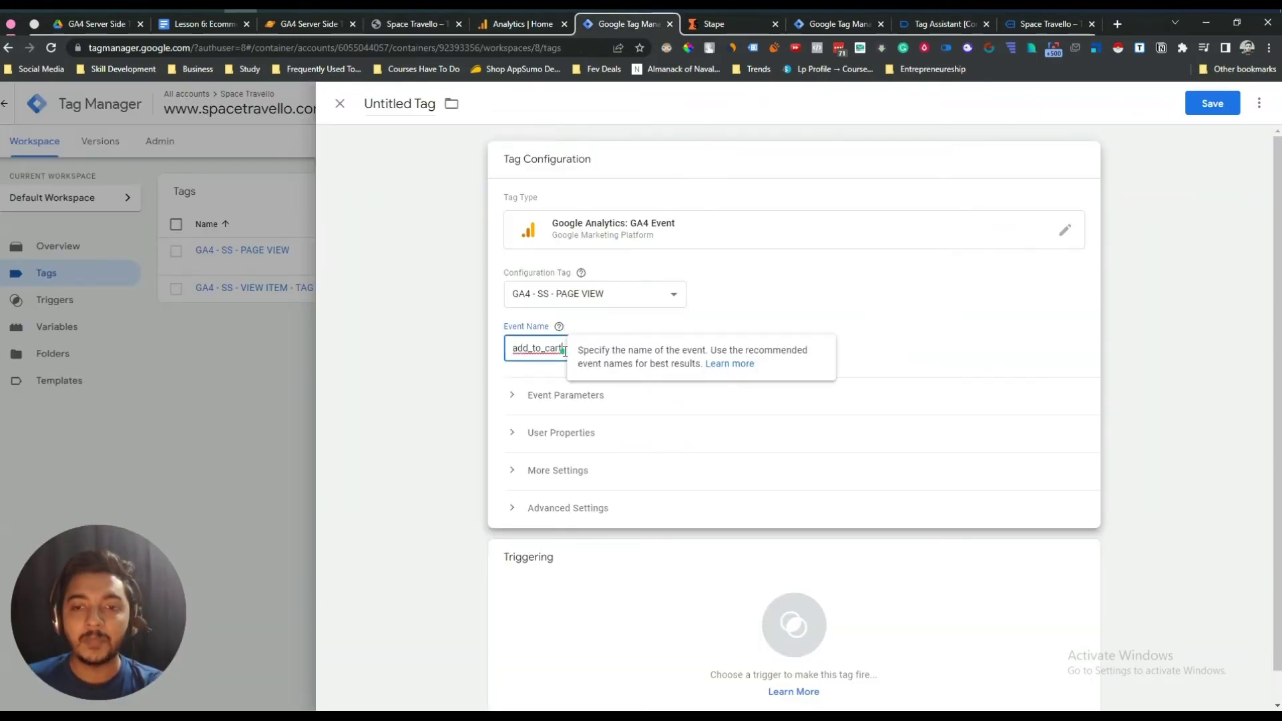
- Expand the tag's event parameters and add two empty parameter rows, checking the bicycle price on the Space Travello site
{"action": "left_click", "coordinate": [513, 397]}
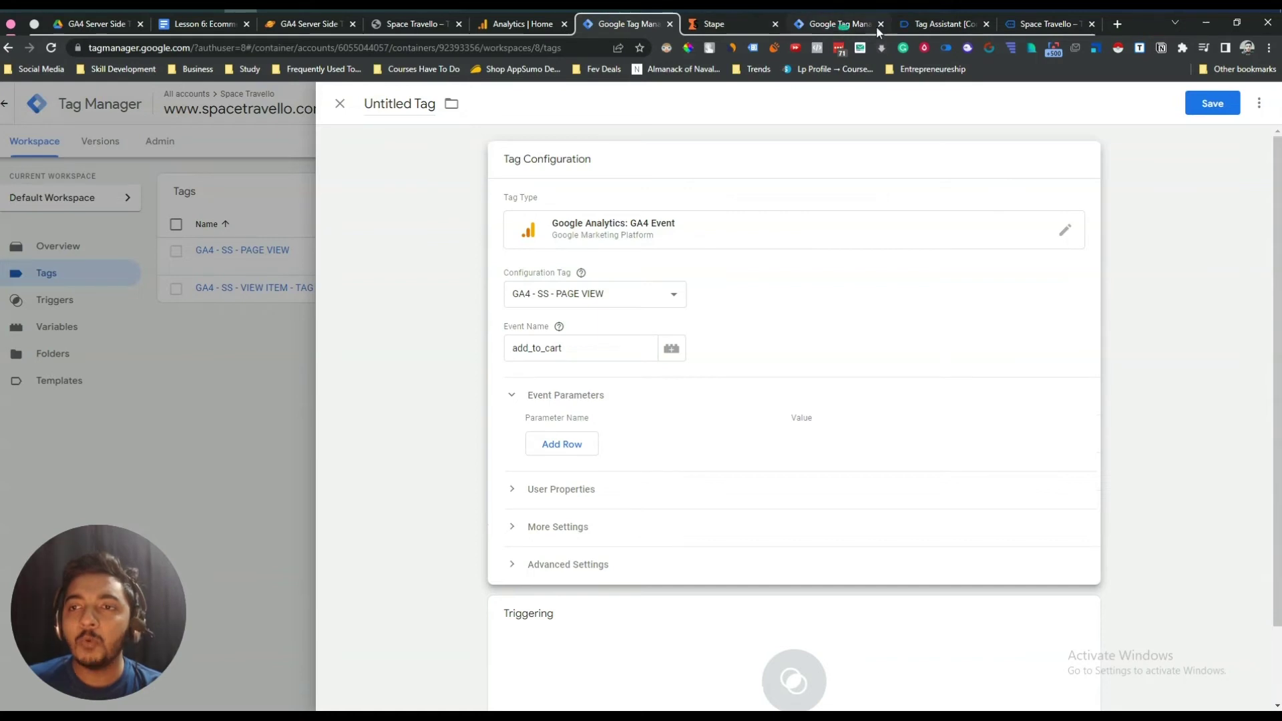
{"action": "left_click", "coordinate": [407, 26]}
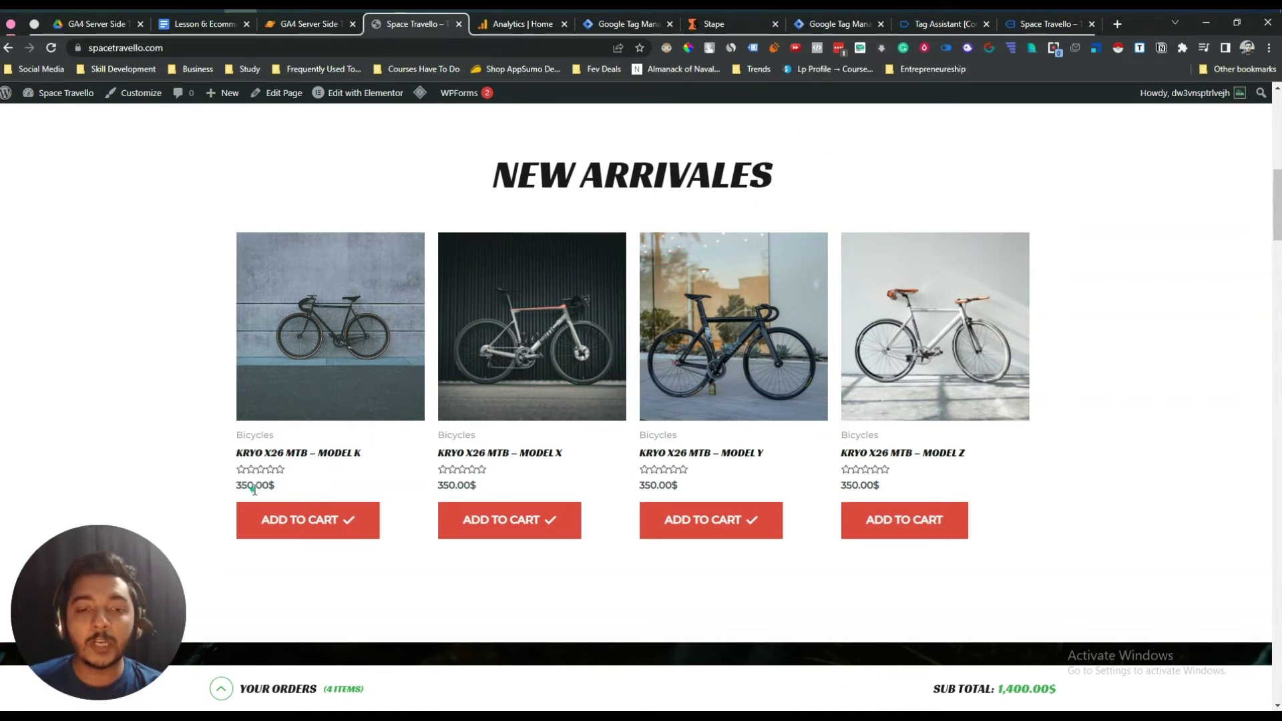
{"action": "left_click", "coordinate": [639, 26]}
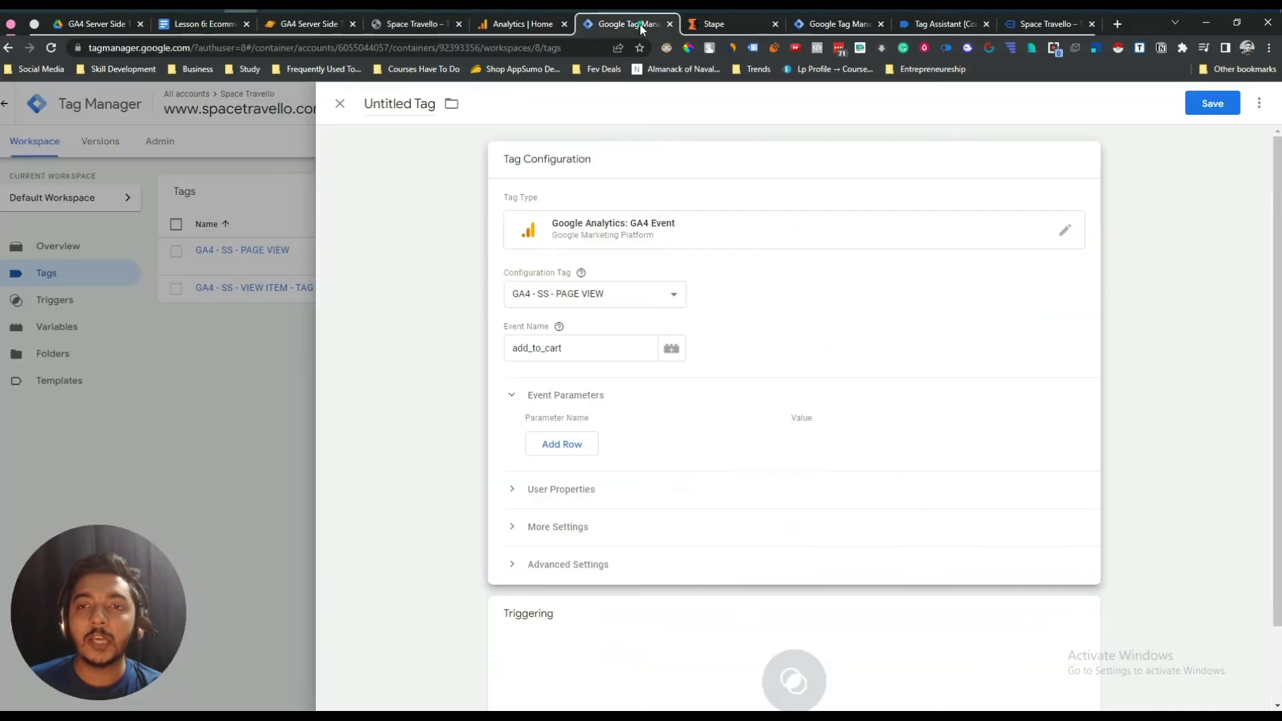
{"action": "left_click", "coordinate": [552, 451]}
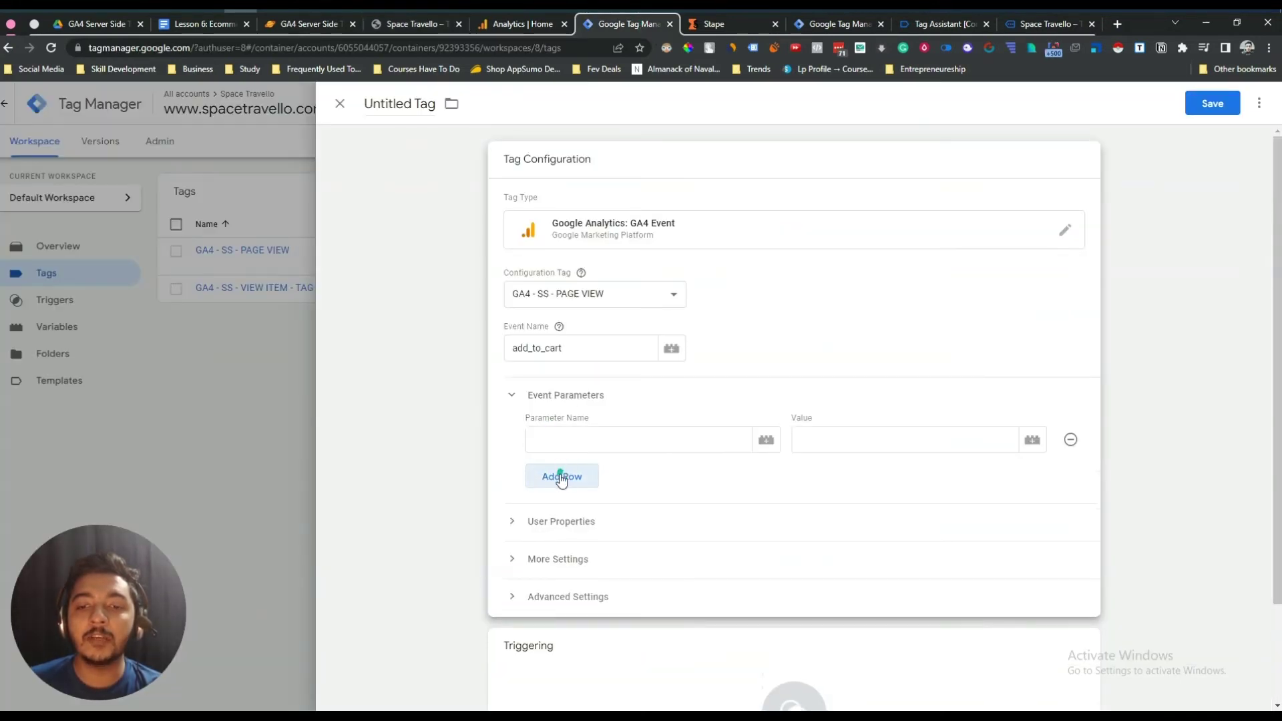
{"action": "left_click", "coordinate": [560, 475]}
{"action": "left_click", "coordinate": [569, 441]}
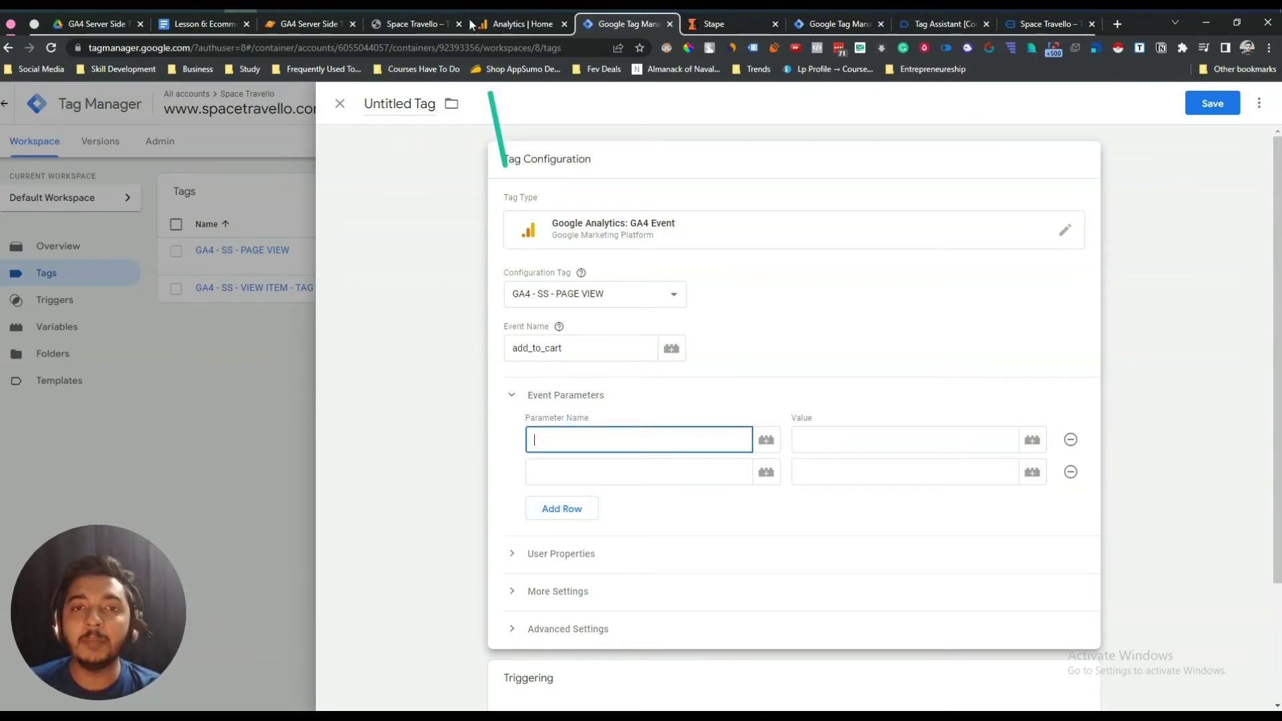
- Copy the event parameter name items from the Add to cart section of the Lesson 6: Ecommerce Events document
{"action": "left_click", "coordinate": [199, 26]}
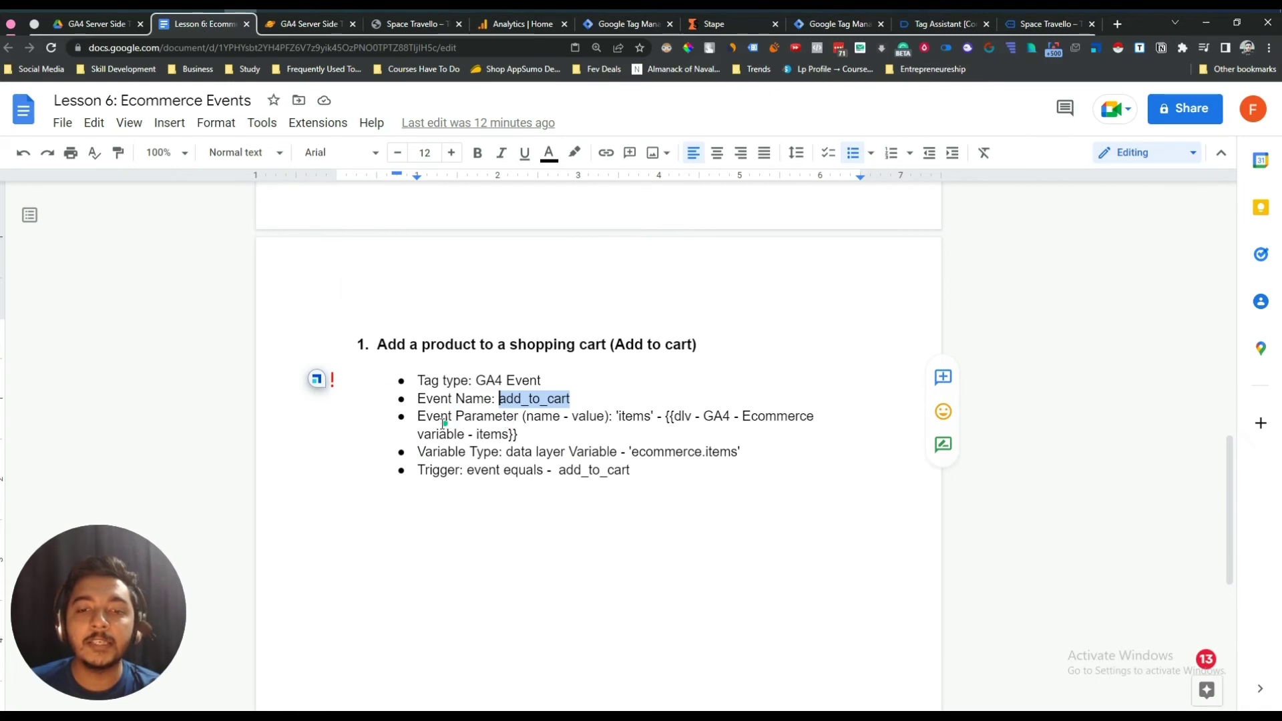
{"action": "left_click_drag", "start_coordinate": [621, 418], "coordinate": [649, 413]}
{"action": "right_click", "coordinate": [644, 416]}
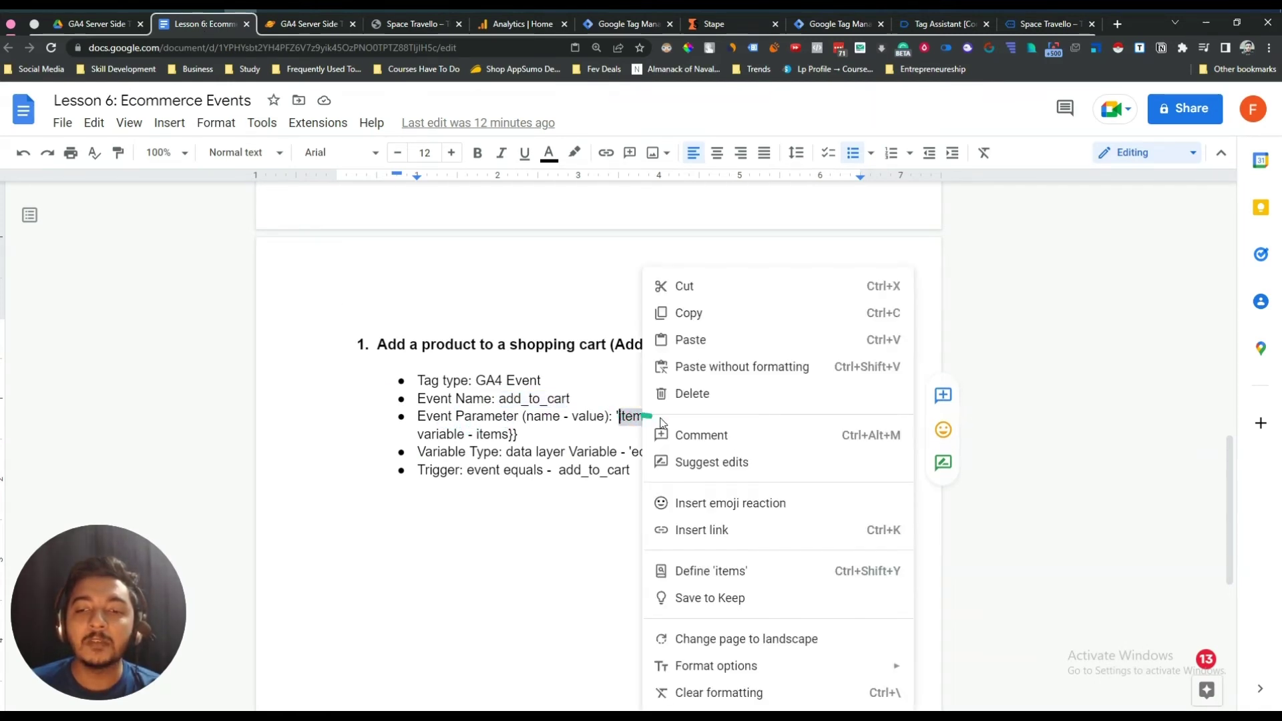
{"action": "left_click", "coordinate": [703, 317]}
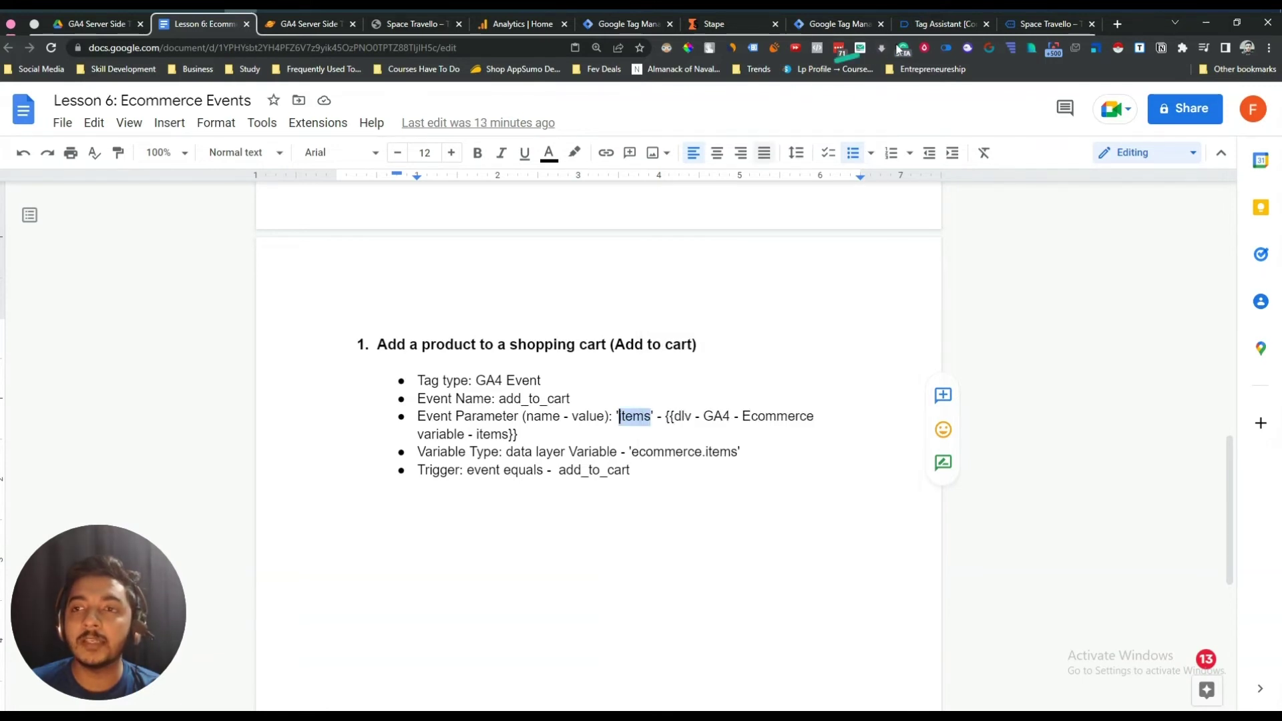
- Examine the items array and its product details in the add_to_cart event's data layer in Tag Assistant
{"action": "left_click", "coordinate": [1032, 26]}
{"action": "left_click", "coordinate": [942, 27]}
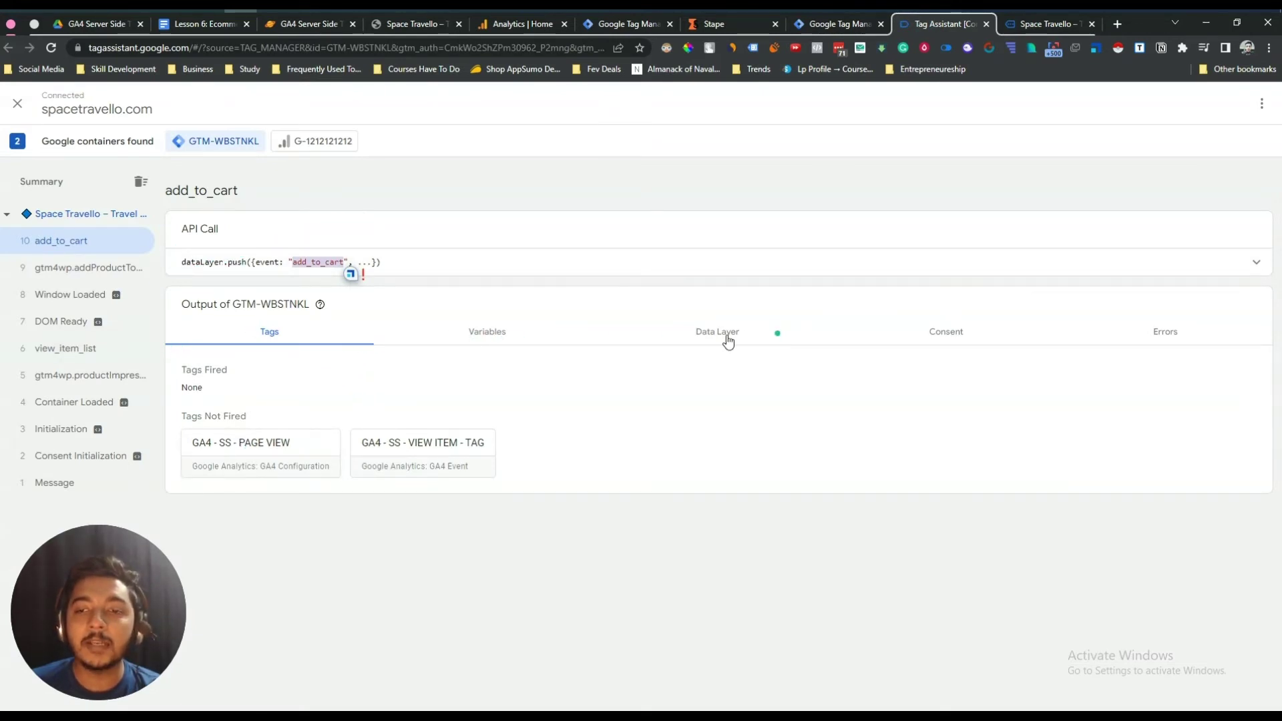
{"action": "left_click", "coordinate": [726, 339]}
{"action": "scroll", "coordinate": [392, 415], "scroll_direction": "down", "scroll_amount": 9}
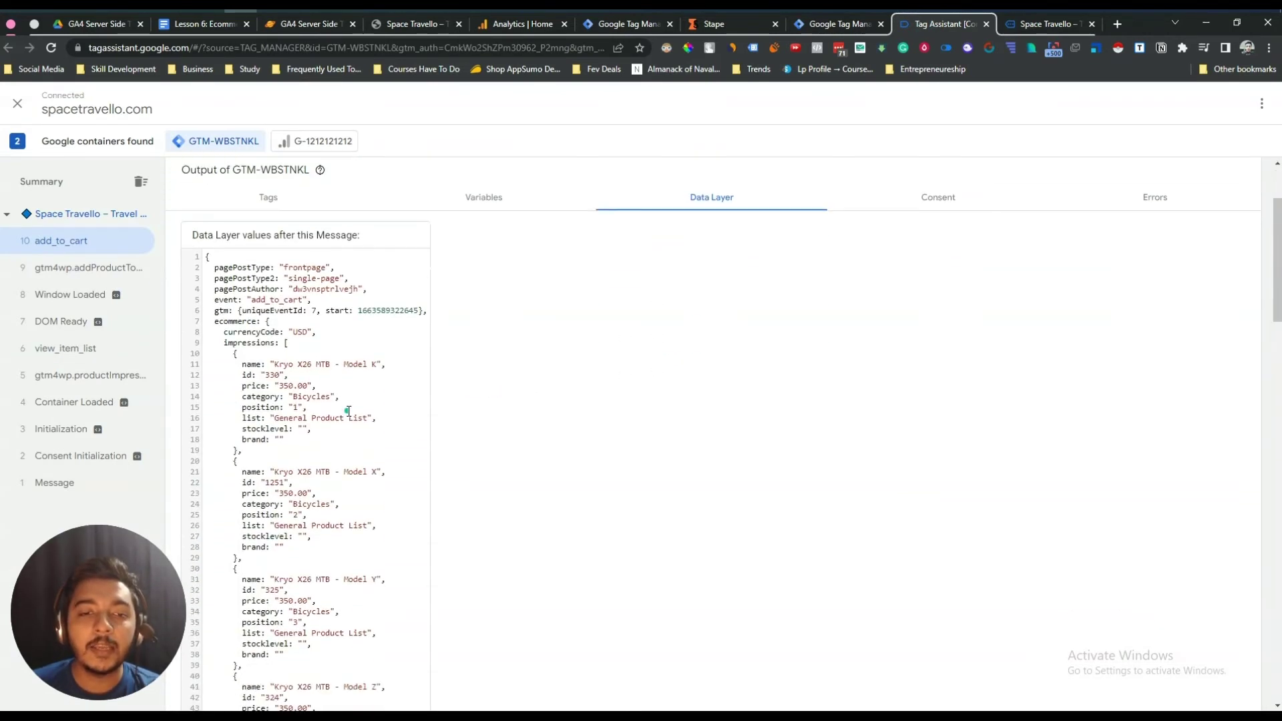
{"action": "scroll", "coordinate": [349, 406], "scroll_direction": "down", "scroll_amount": 8}
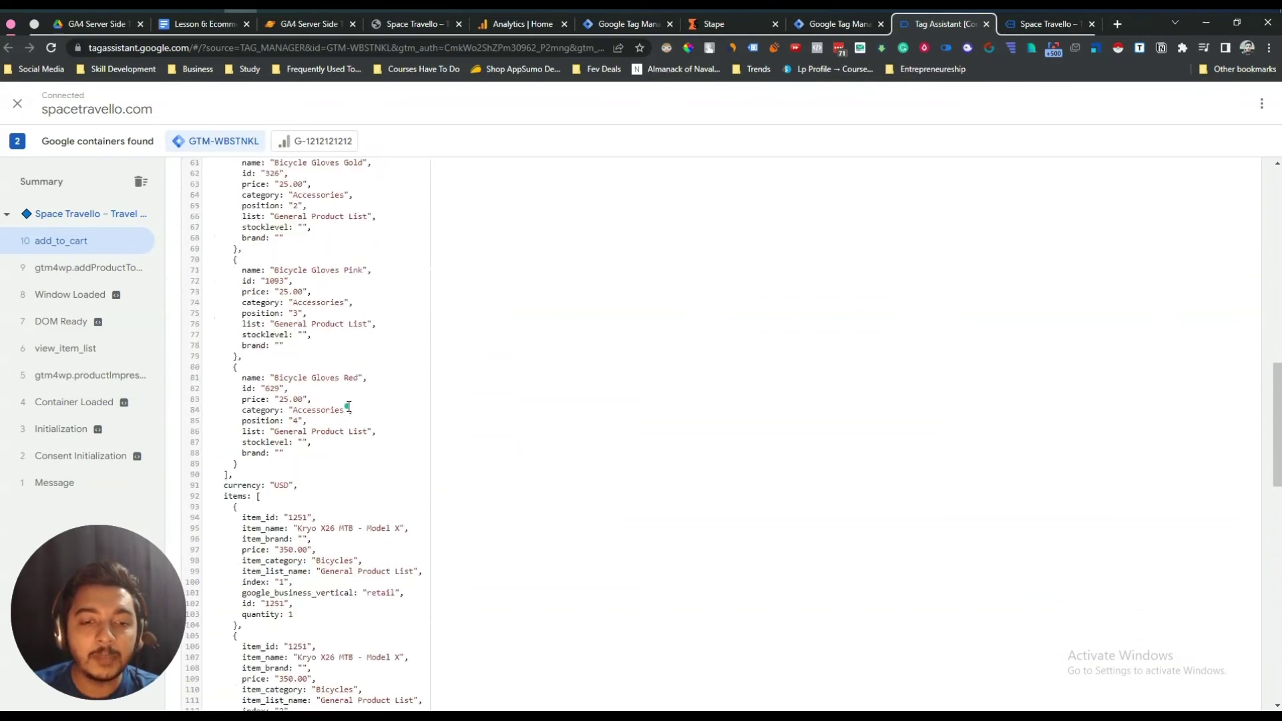
{"action": "scroll", "coordinate": [273, 291], "scroll_direction": "up", "scroll_amount": 1}
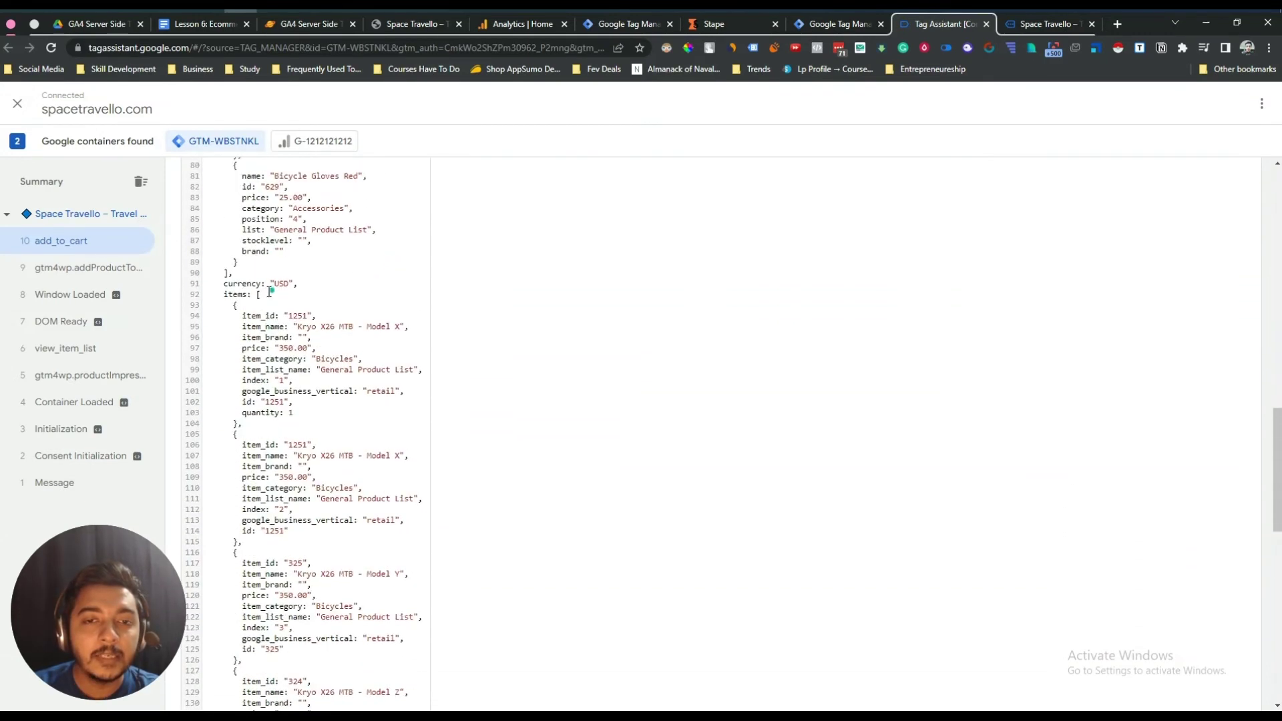
{"action": "left_click_drag", "start_coordinate": [226, 297], "coordinate": [248, 294]}
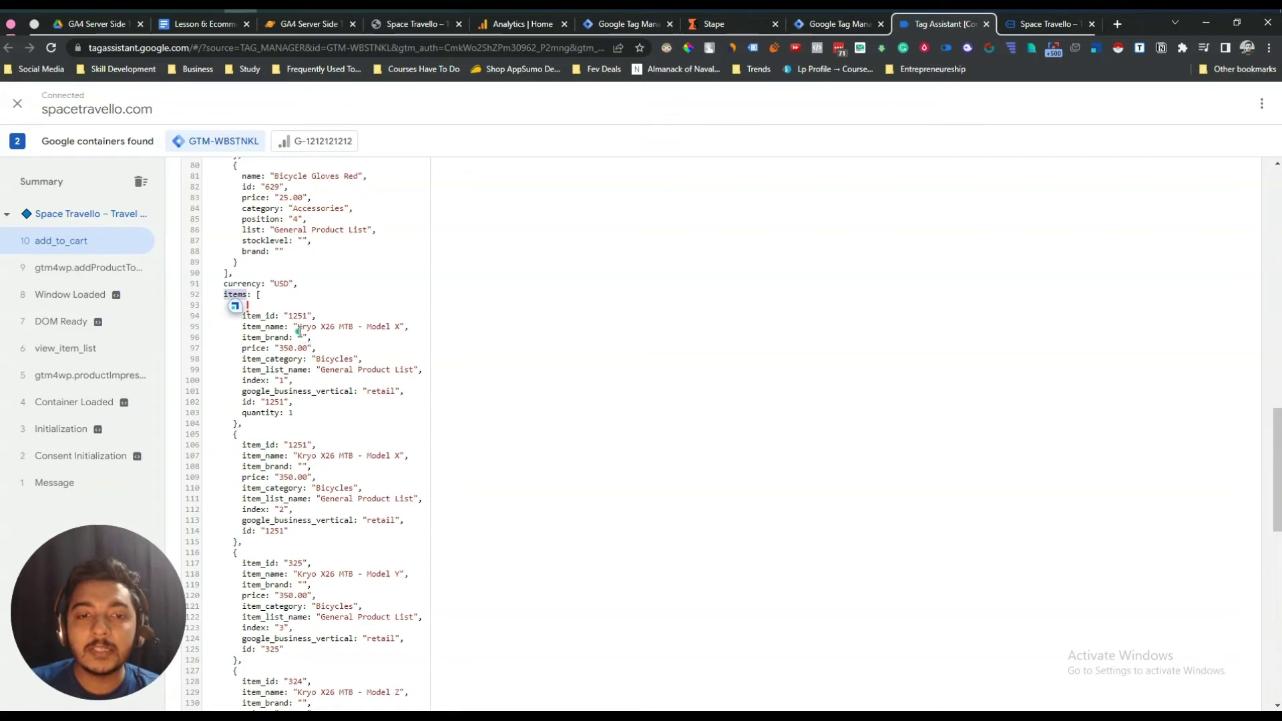
{"action": "left_click_drag", "start_coordinate": [299, 327], "coordinate": [404, 328]}
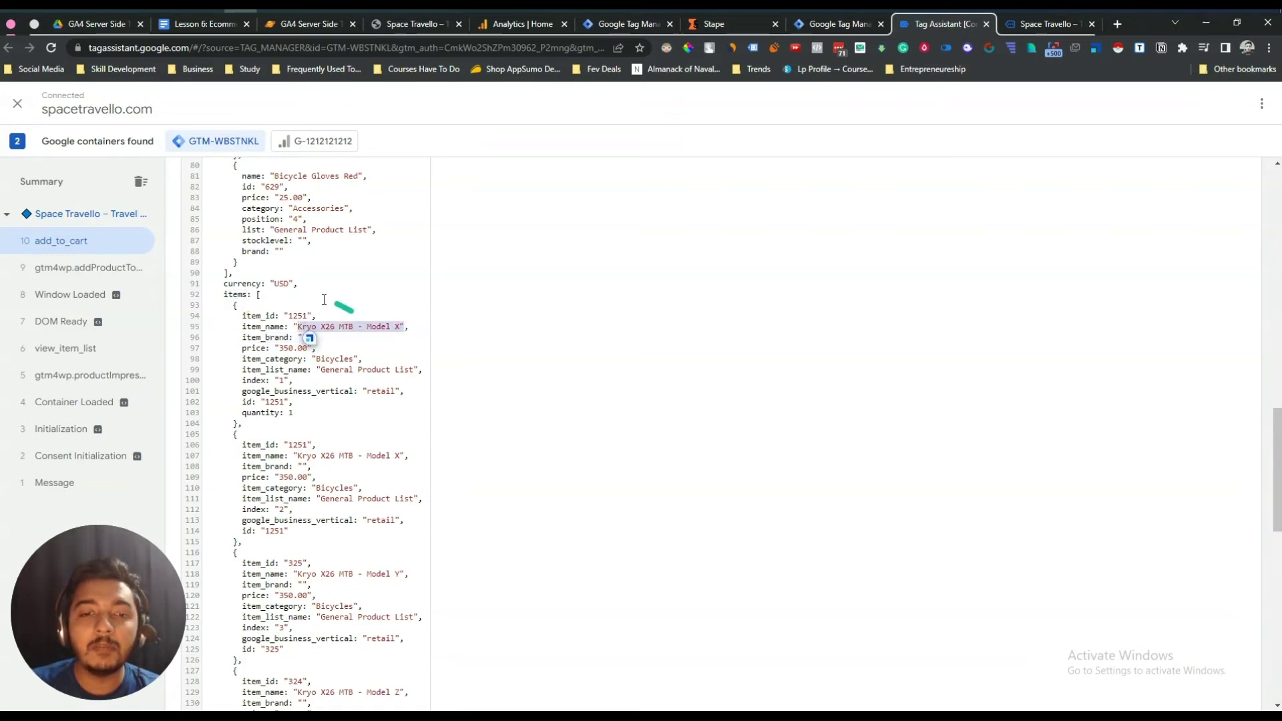
{"action": "double_click", "coordinate": [235, 295]}
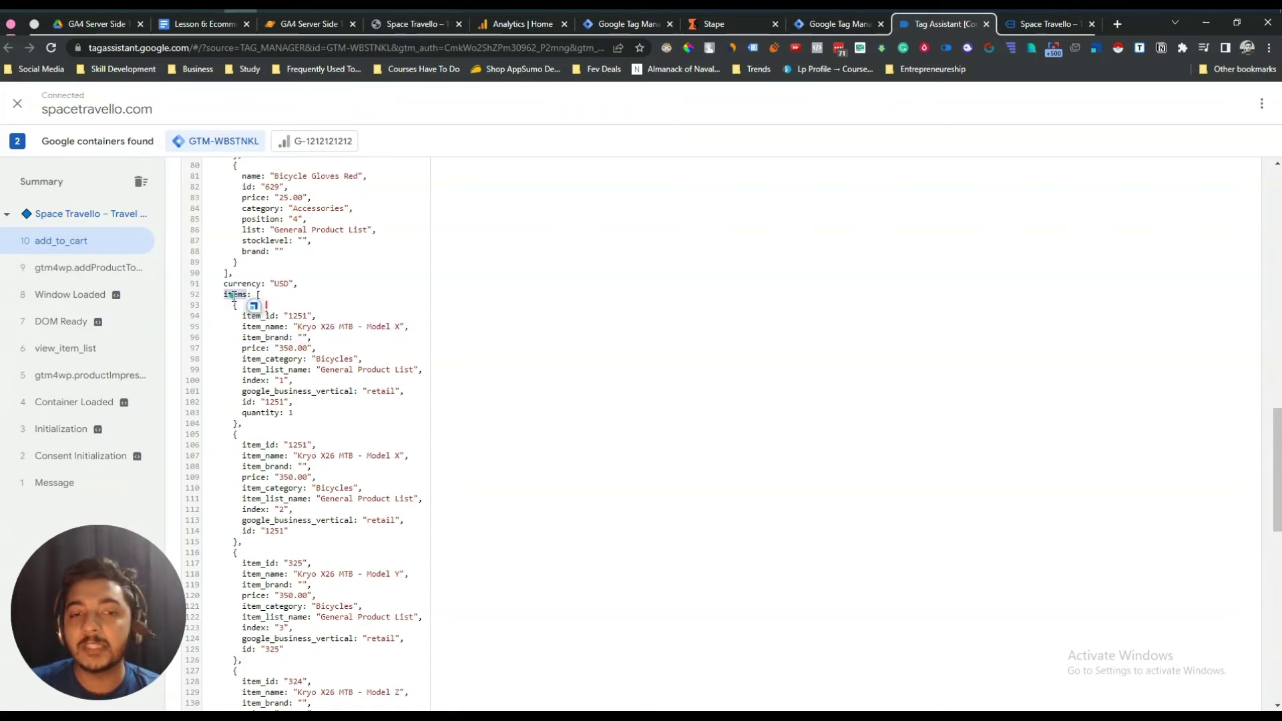
{"action": "left_click", "coordinate": [234, 295]}
{"action": "double_click", "coordinate": [233, 294]}
{"action": "left_click", "coordinate": [362, 318]}
{"action": "left_click_drag", "start_coordinate": [243, 315], "coordinate": [311, 420]}
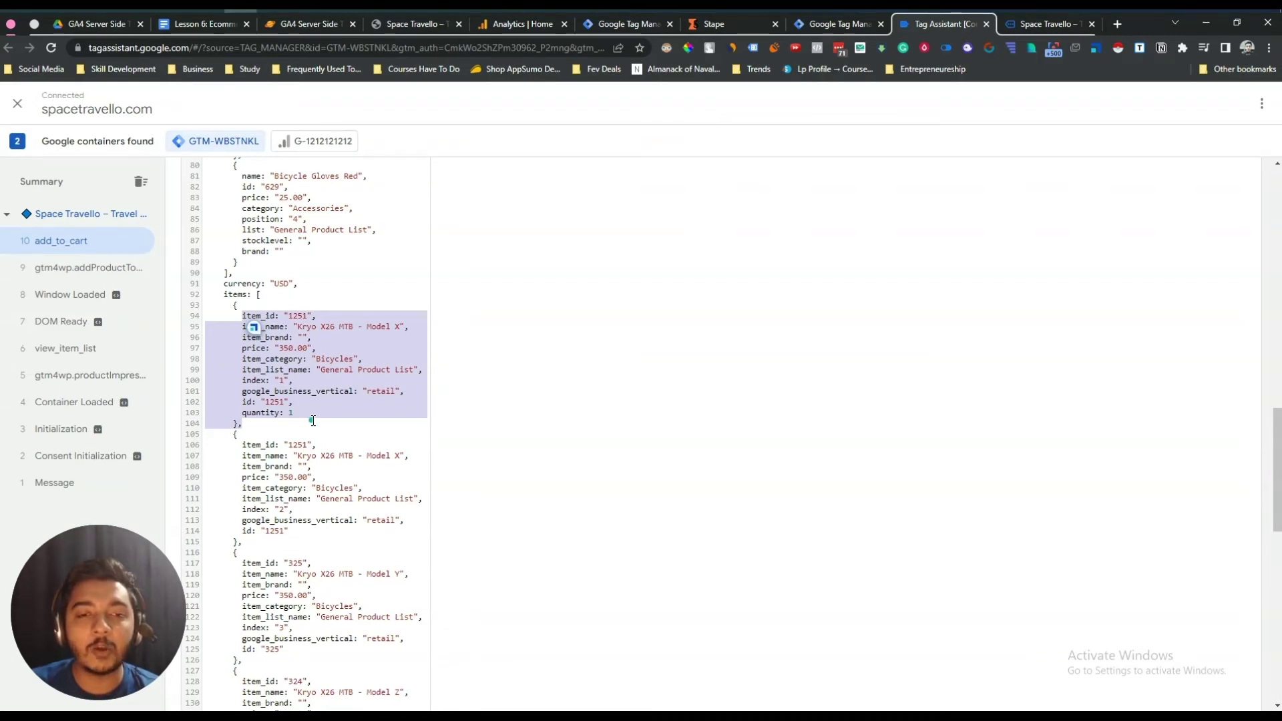
{"action": "left_click", "coordinate": [327, 394]}
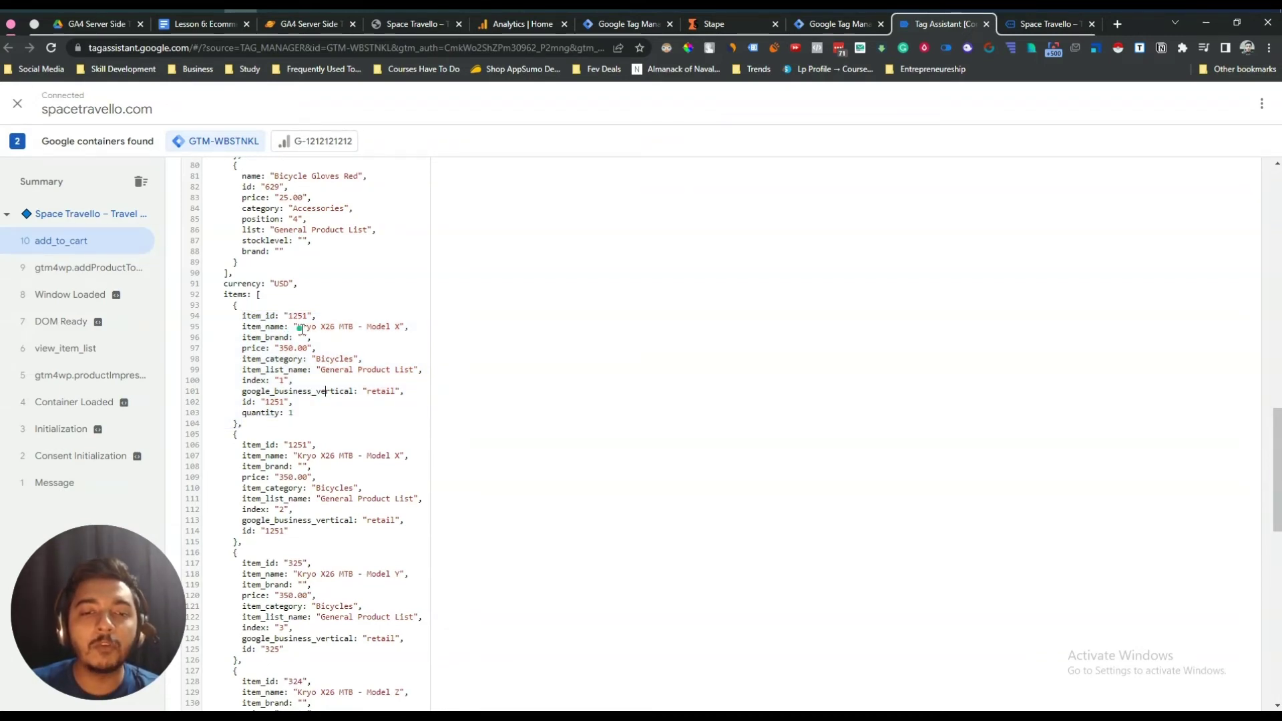
{"action": "left_click_drag", "start_coordinate": [301, 329], "coordinate": [398, 327]}
{"action": "left_click", "coordinate": [395, 327]}
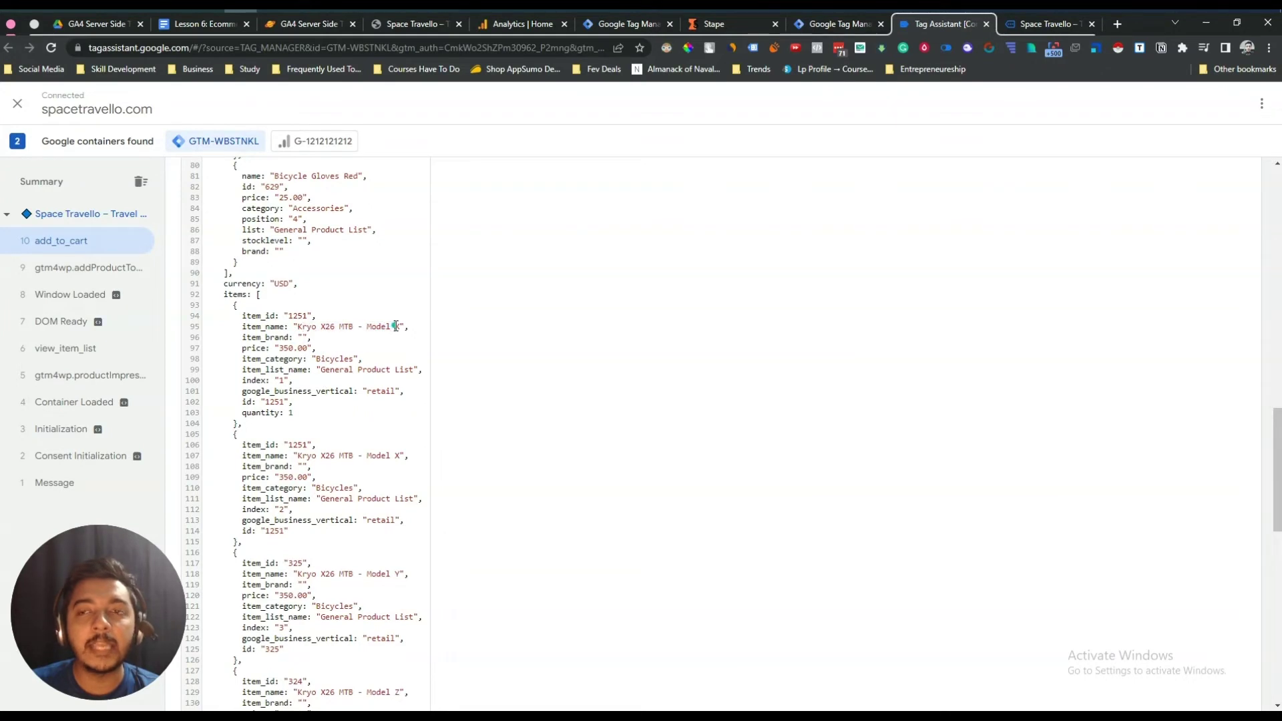
{"action": "left_click_drag", "start_coordinate": [398, 129], "coordinate": [472, 99]}
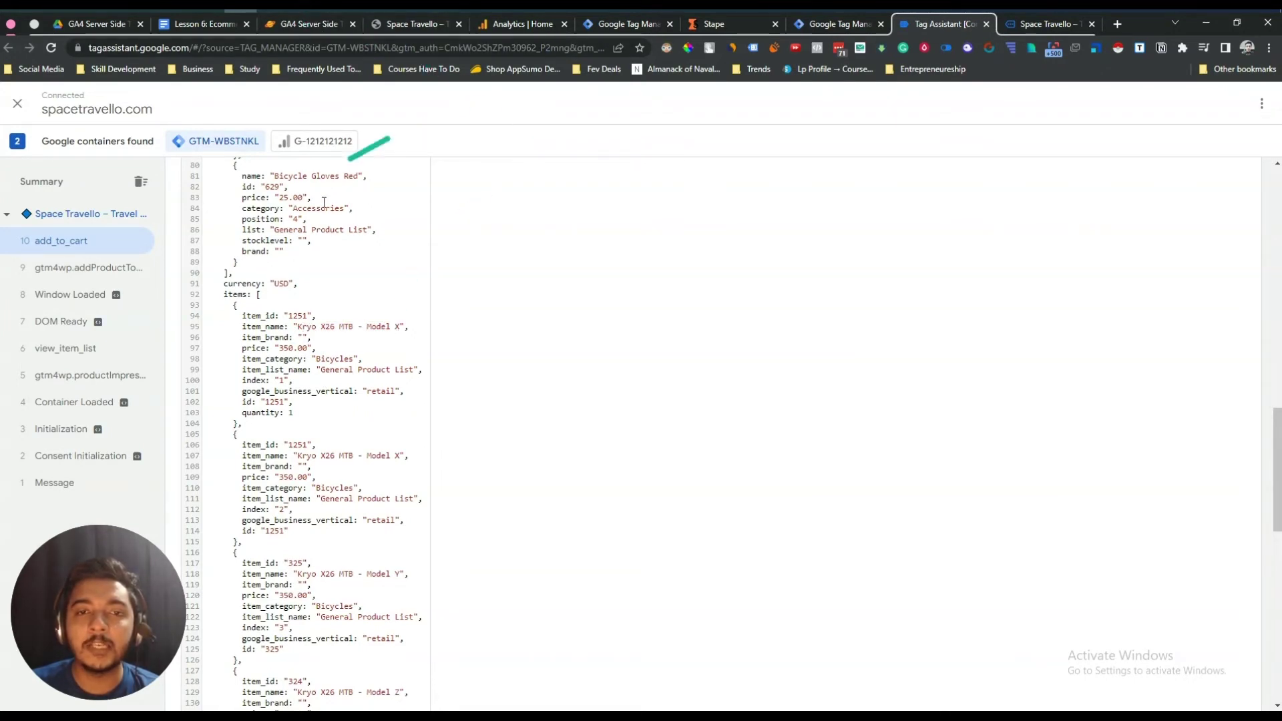
- Copy the key items from the data layer and enter it as the tag's first event parameter name in Tag Manager
{"action": "double_click", "coordinate": [235, 297]}
{"action": "right_click", "coordinate": [235, 297]}
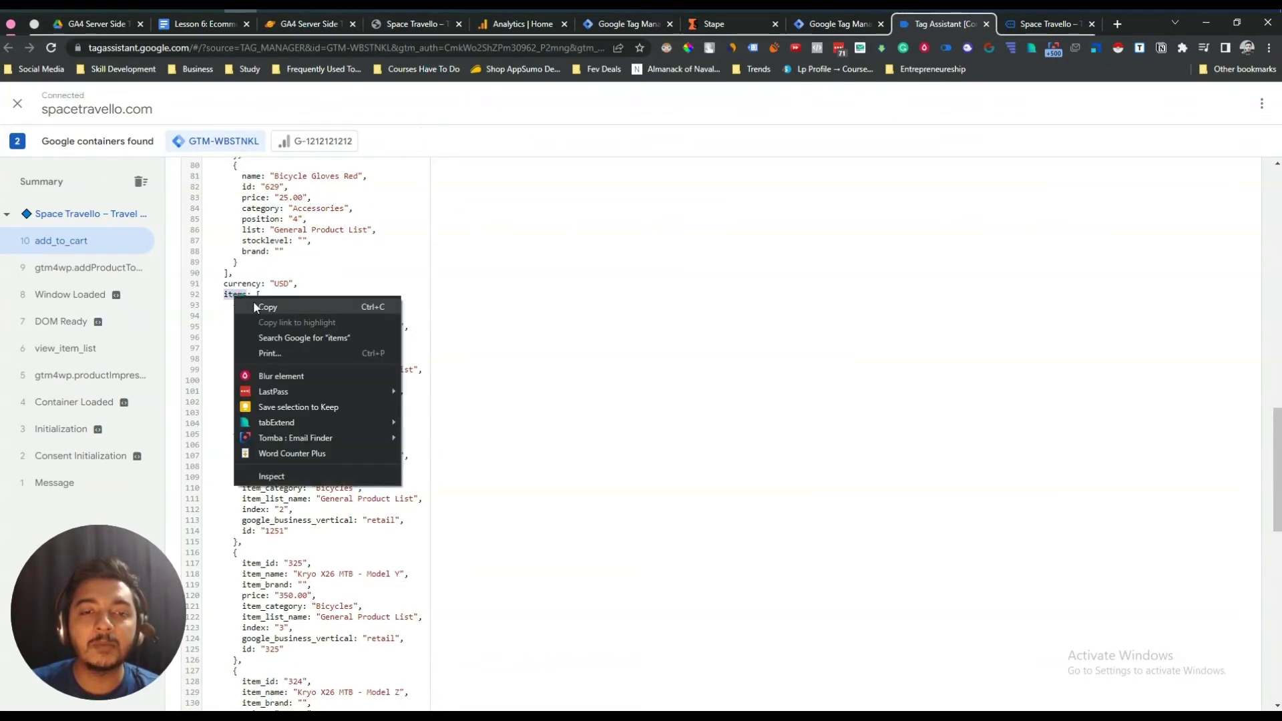
{"action": "left_click", "coordinate": [255, 307]}
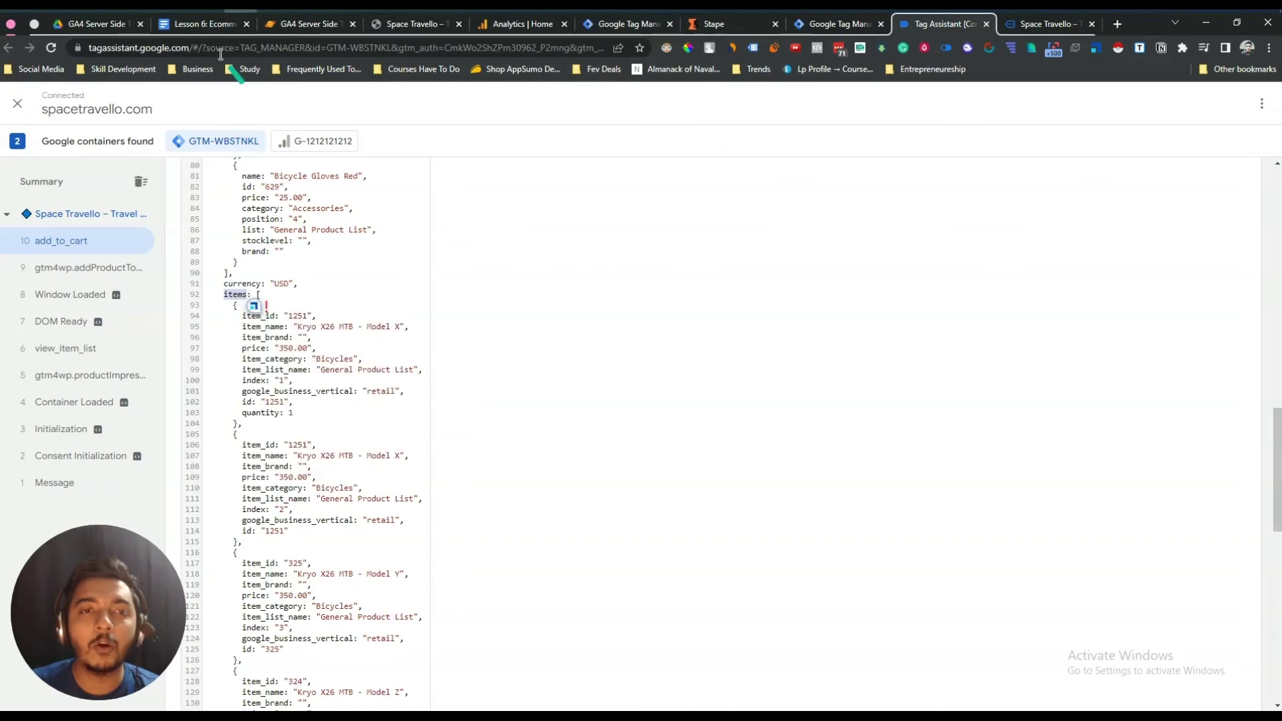
{"action": "left_click", "coordinate": [194, 26]}
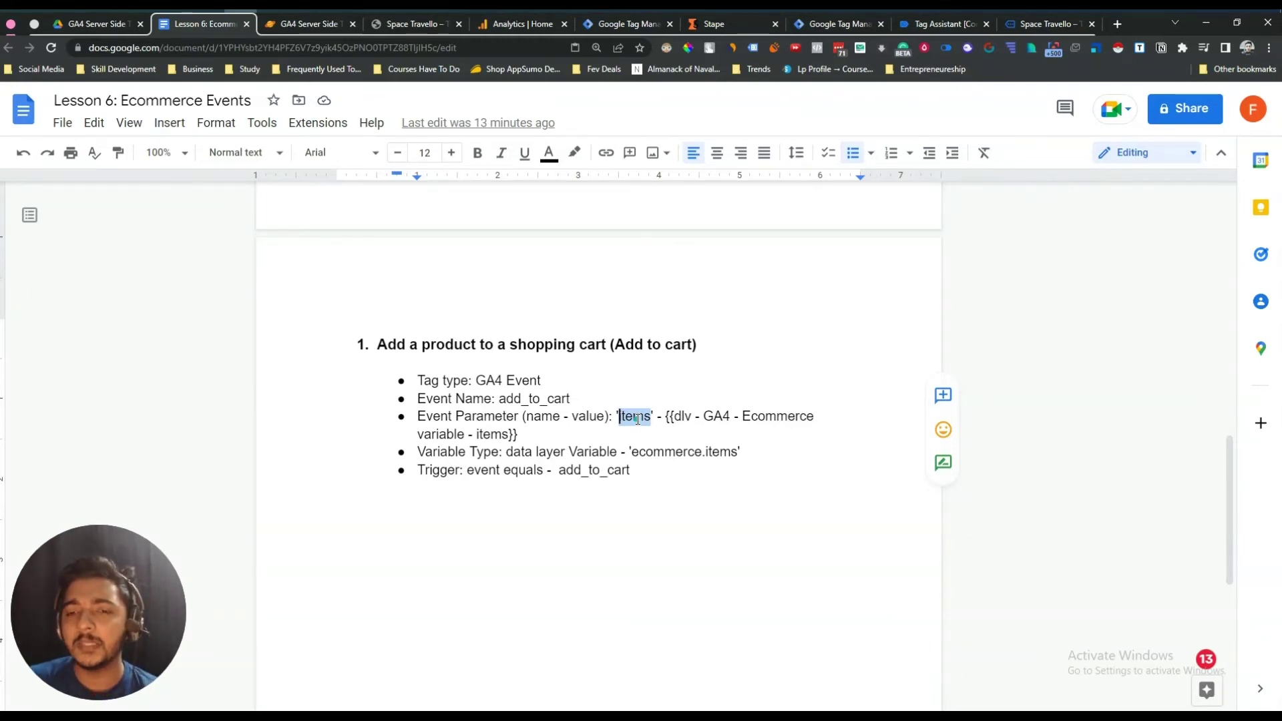
{"action": "left_click", "coordinate": [631, 24]}
{"action": "left_click", "coordinate": [593, 441]}
{"action": "type", "text": "items"}
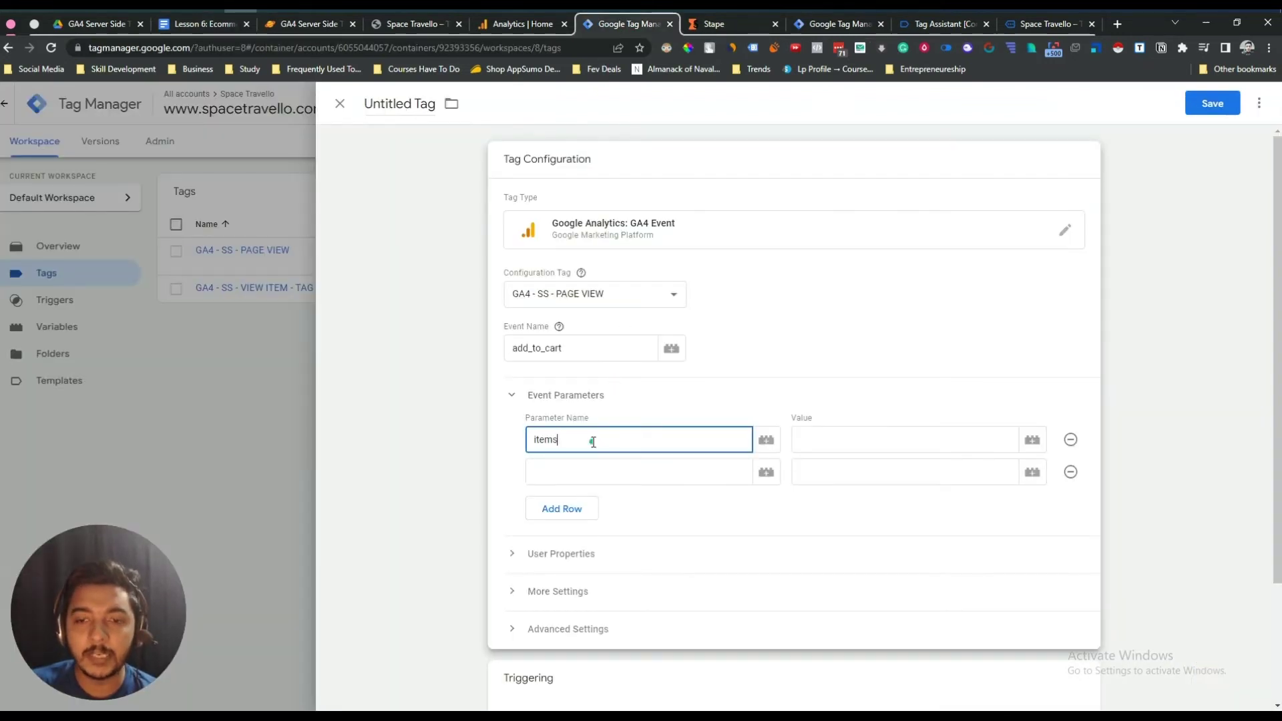
- Set the items parameter's value to the variable dlv - GA4 - ecommerce Items
{"action": "left_click", "coordinate": [536, 440]}
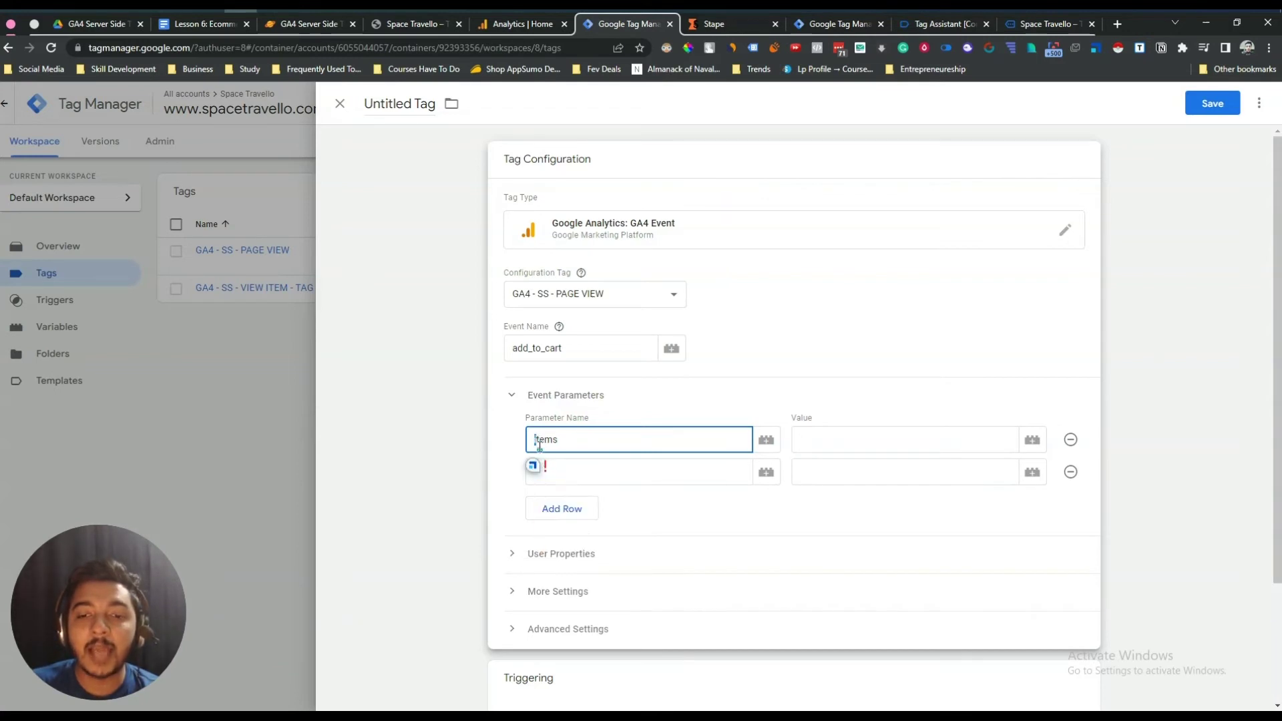
{"action": "left_click", "coordinate": [789, 397]}
{"action": "left_click", "coordinate": [605, 409]}
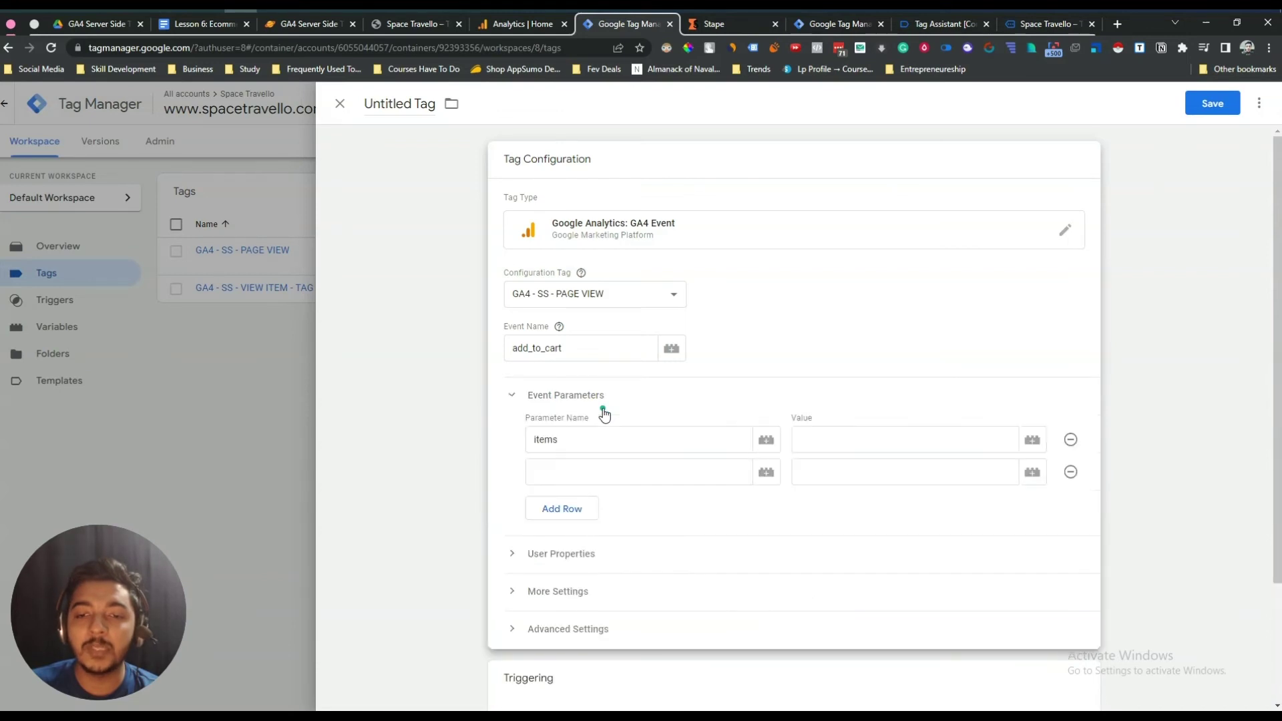
{"action": "left_click", "coordinate": [1035, 440]}
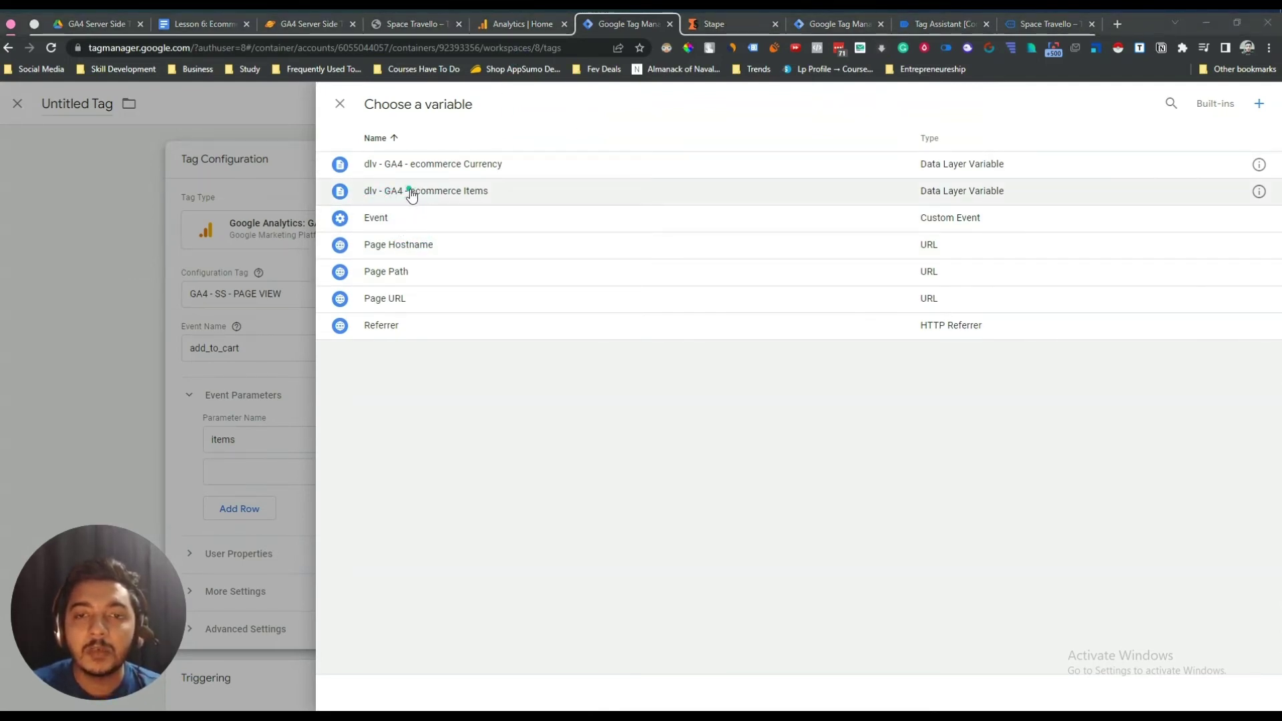
{"action": "left_click", "coordinate": [410, 192]}
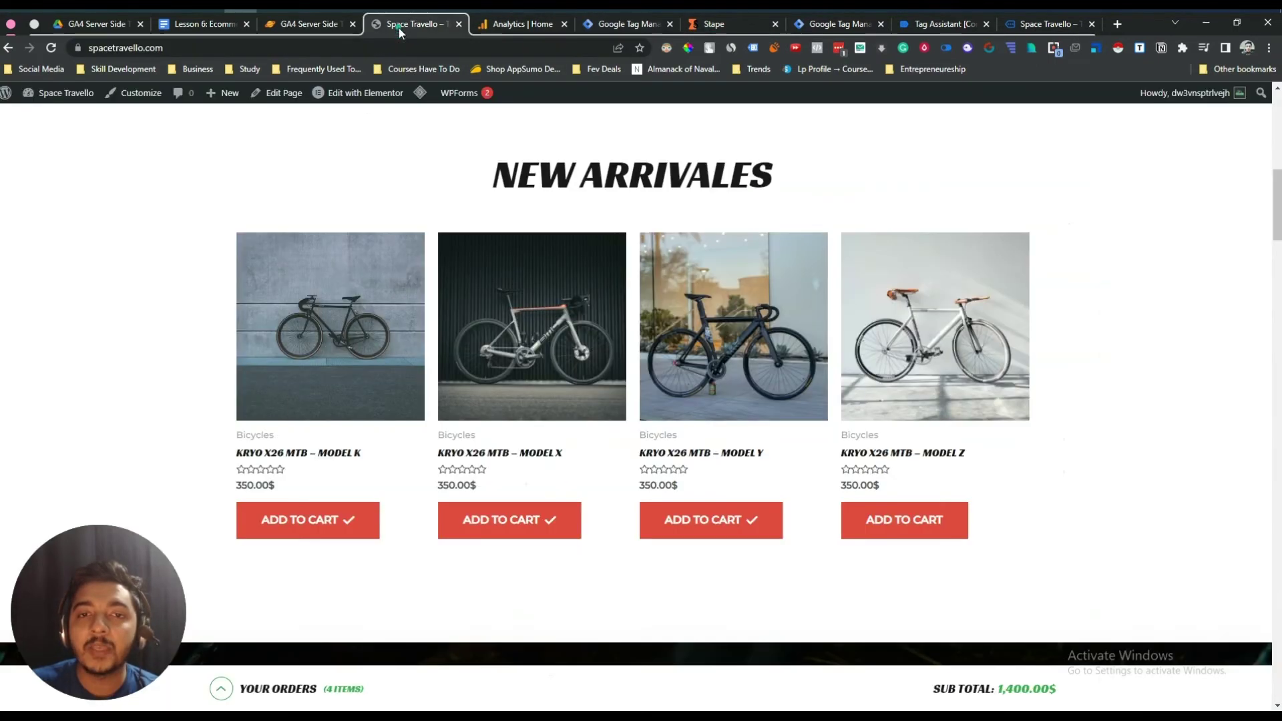
- Copy the key currency from the add_to_cart event's data layer in Tag Assistant for the tag's second event parameter
{"action": "left_click", "coordinate": [399, 24]}
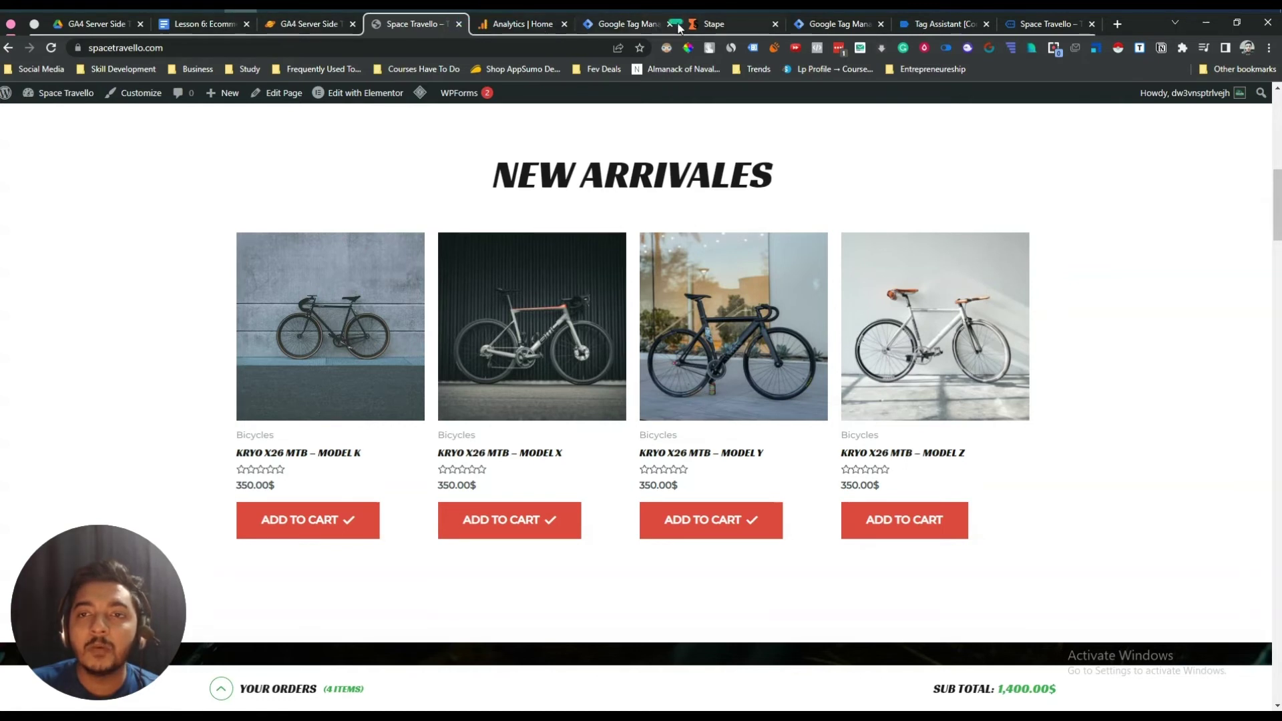
{"action": "left_click", "coordinate": [628, 24]}
{"action": "left_click", "coordinate": [609, 471]}
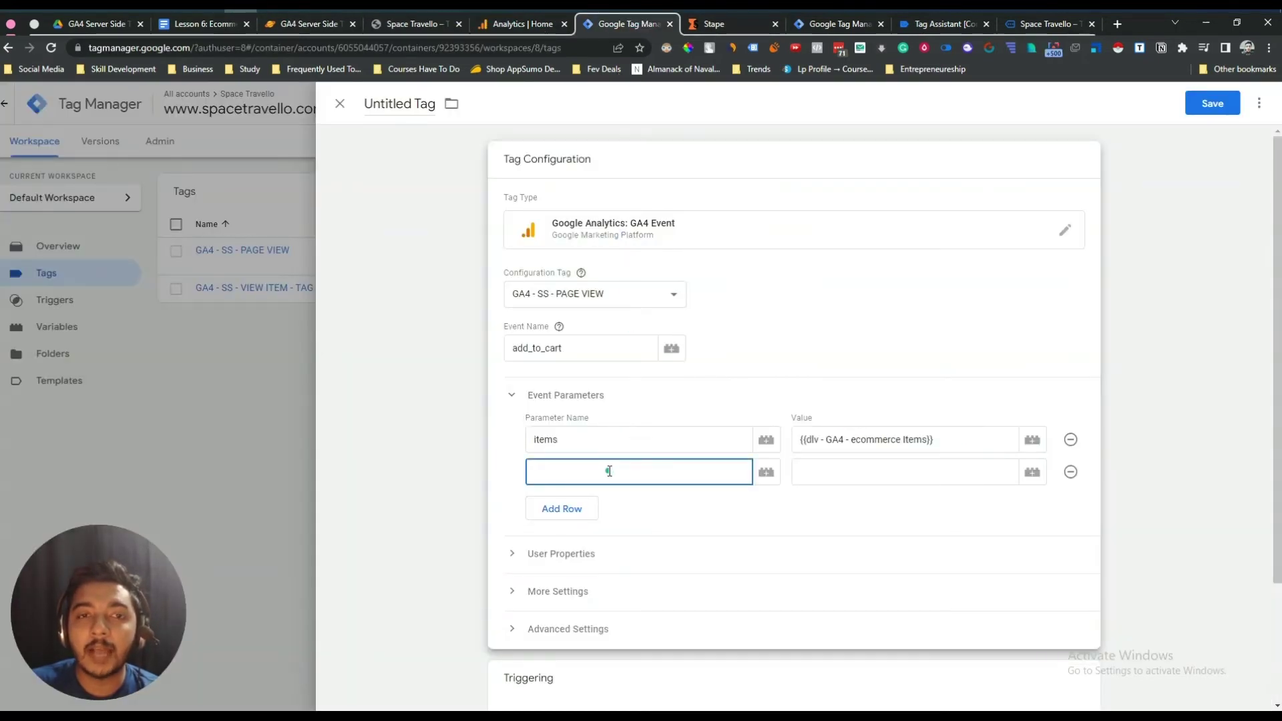
{"action": "left_click", "coordinate": [953, 25]}
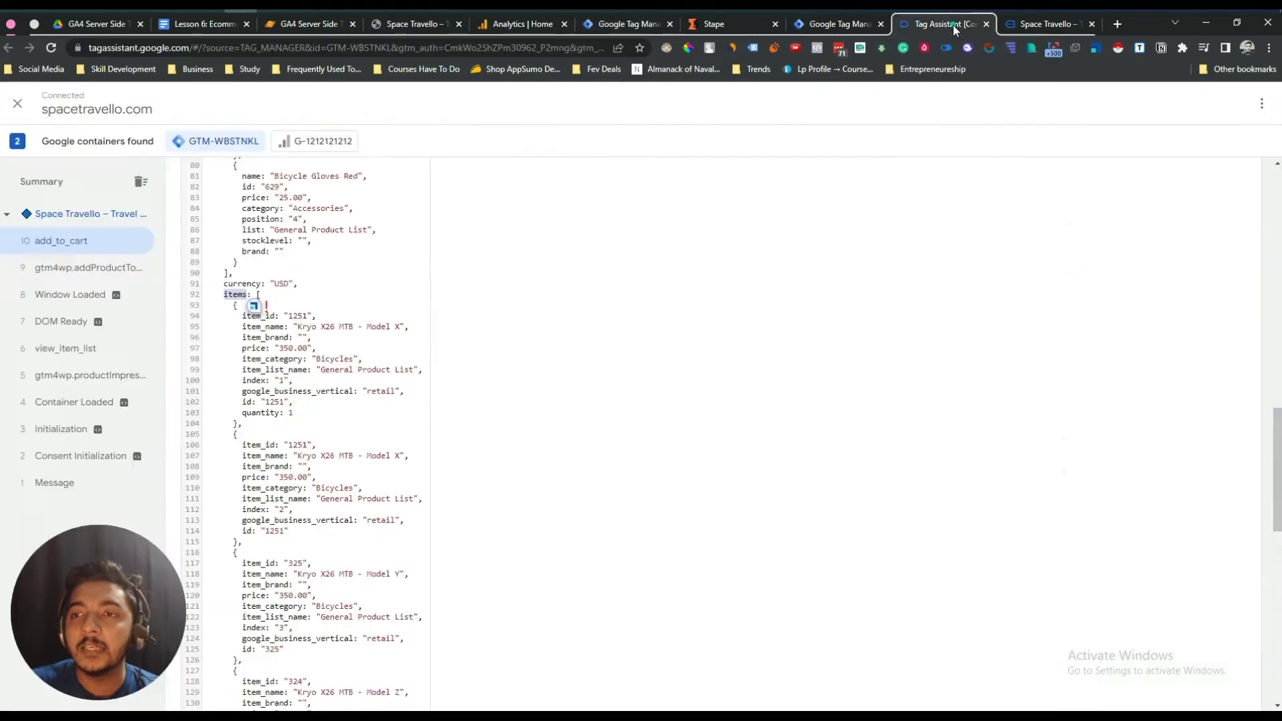
{"action": "left_click", "coordinate": [251, 358]}
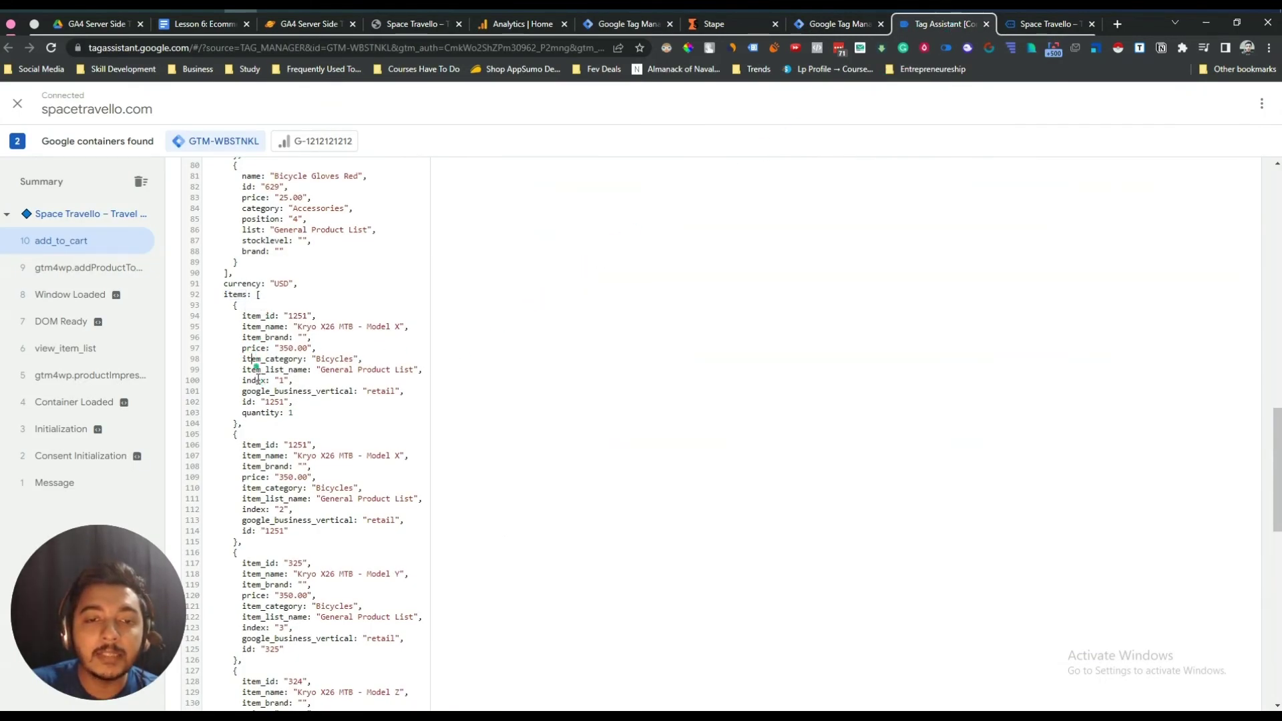
{"action": "scroll", "coordinate": [264, 430], "scroll_direction": "down", "scroll_amount": 7}
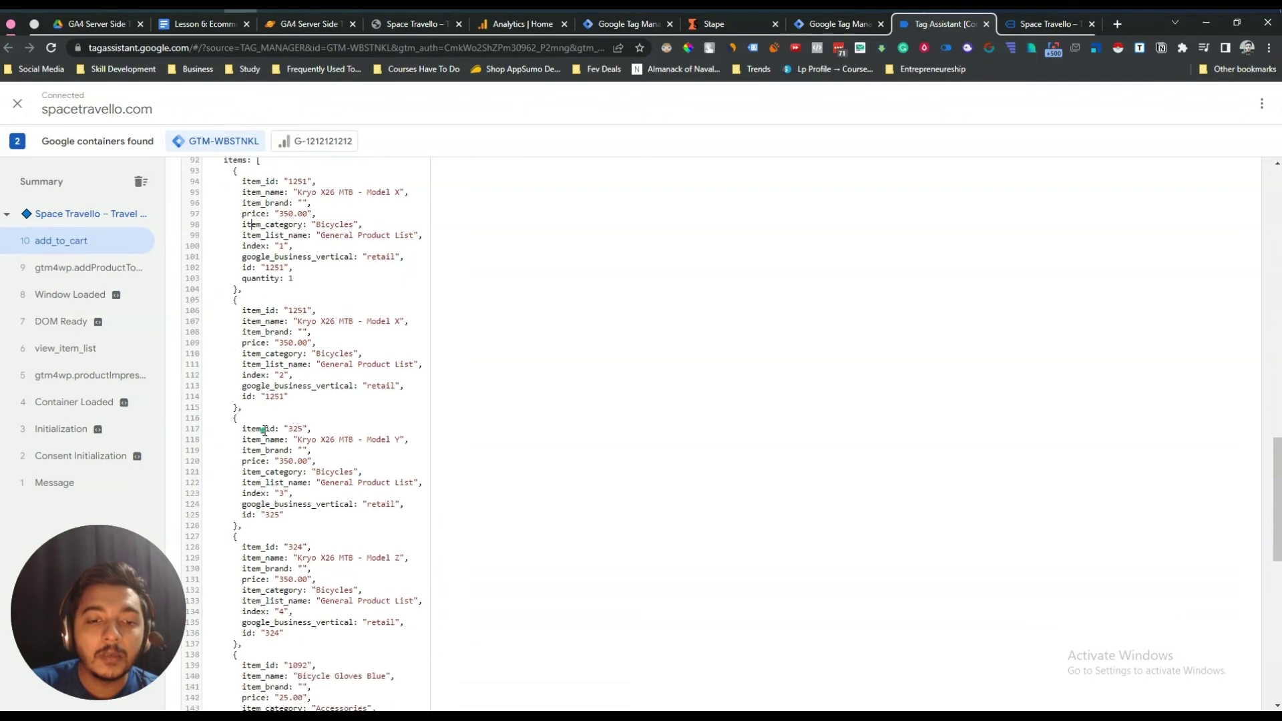
{"action": "scroll", "coordinate": [263, 430], "scroll_direction": "down", "scroll_amount": 4}
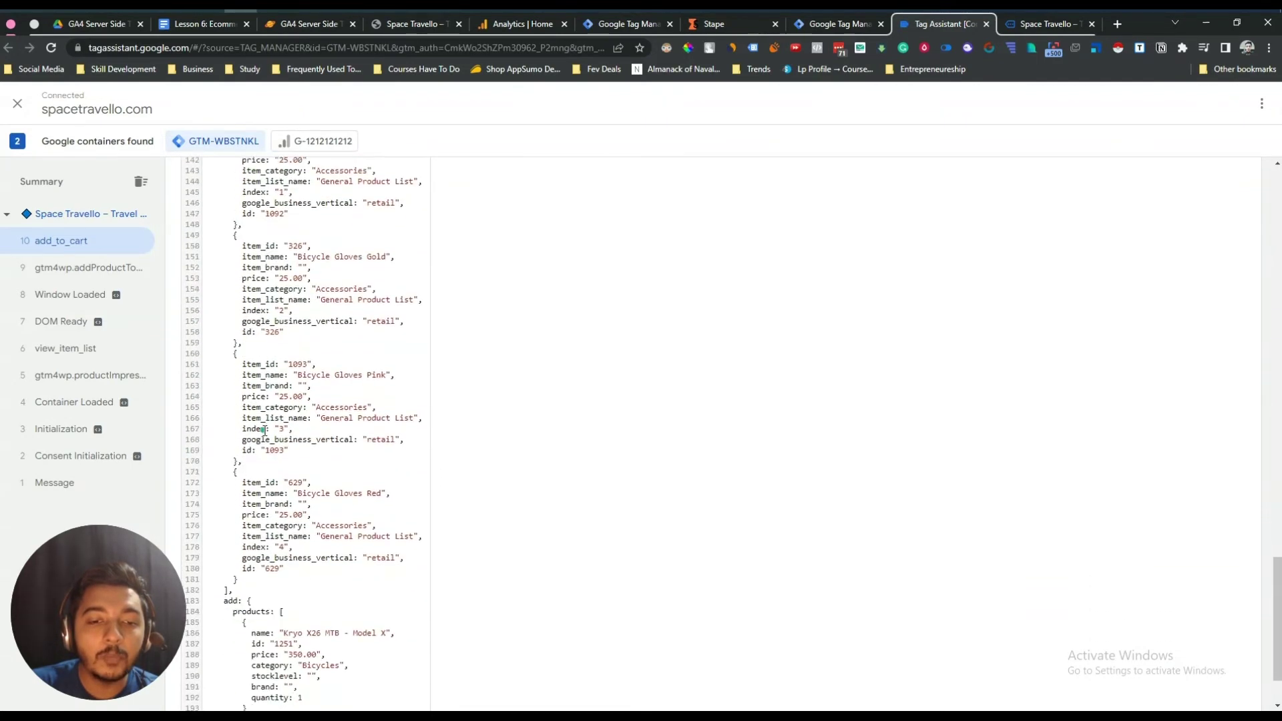
{"action": "scroll", "coordinate": [264, 430], "scroll_direction": "up", "scroll_amount": 12}
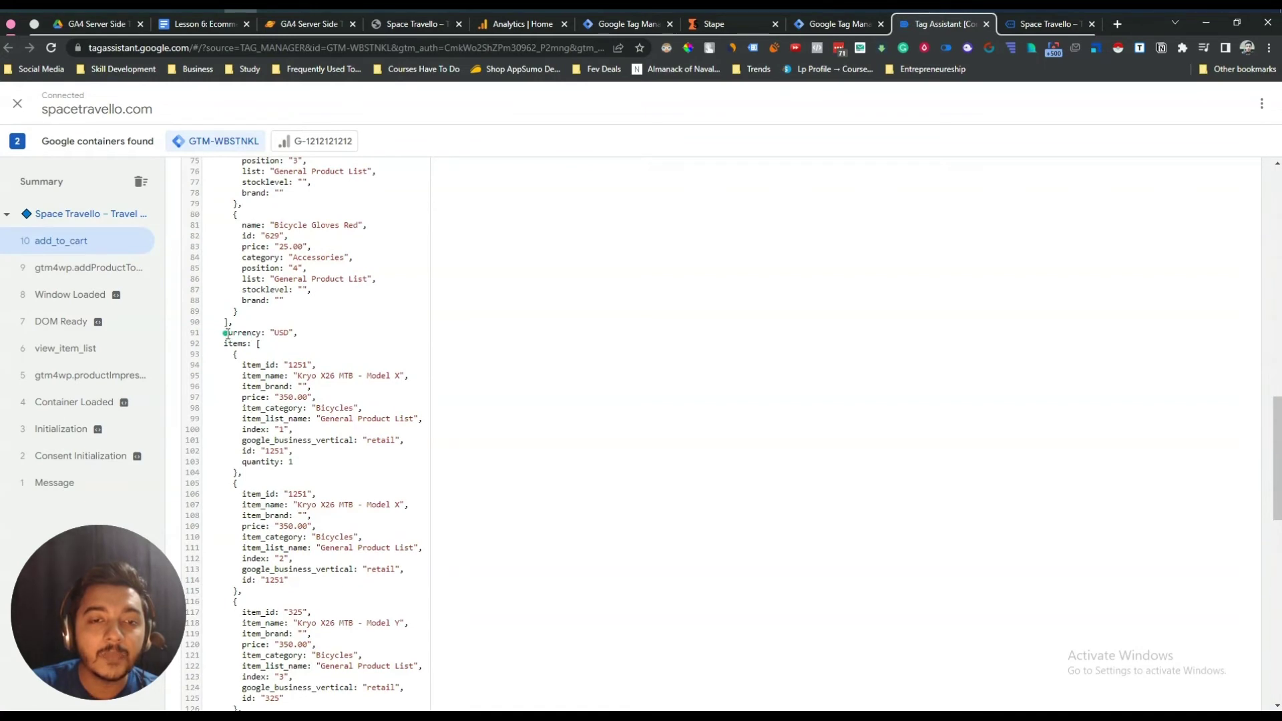
{"action": "left_click_drag", "start_coordinate": [226, 334], "coordinate": [261, 333]}
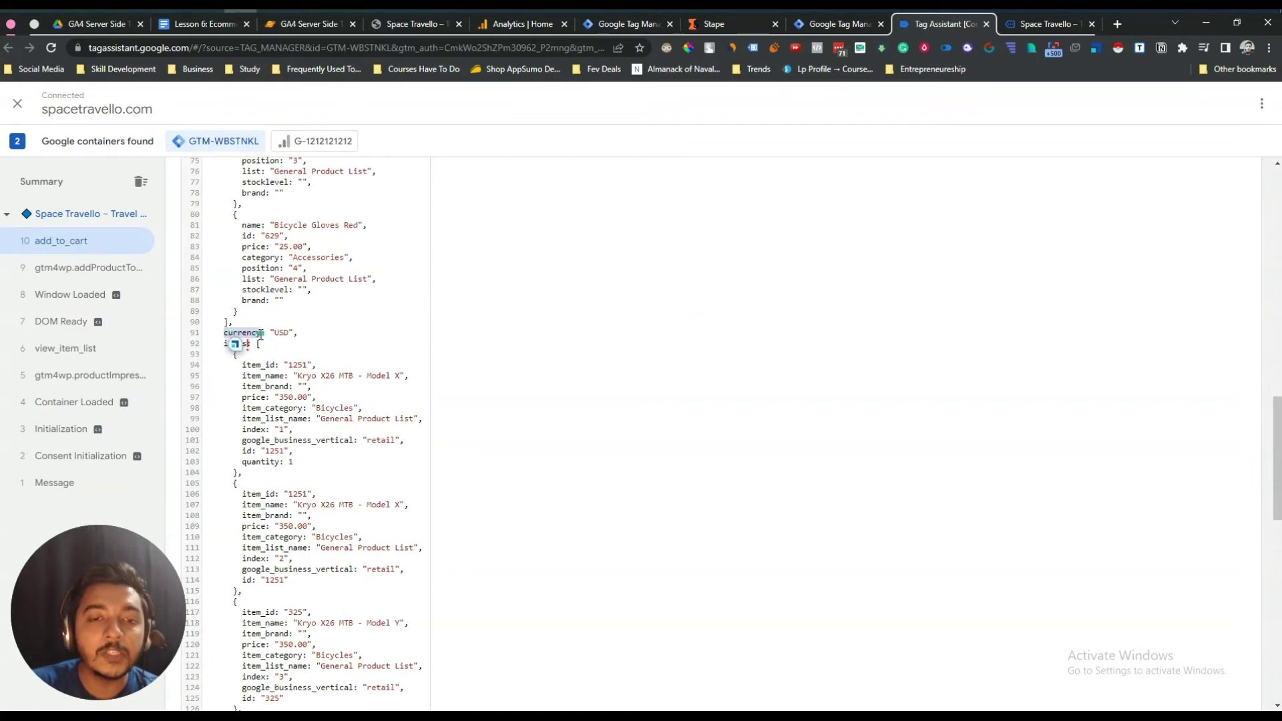
{"action": "right_click", "coordinate": [261, 339]}
{"action": "left_click", "coordinate": [266, 346]}
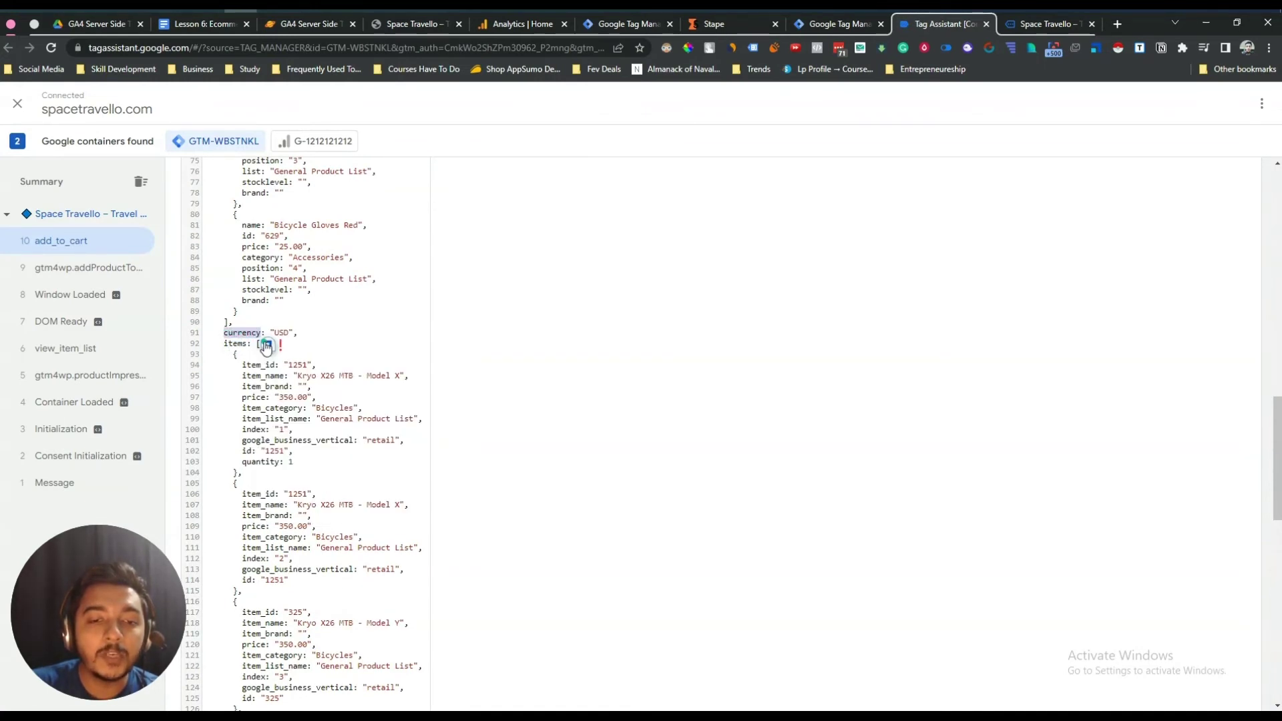
- In Tag Manager, enter currency as the second event parameter name and set its value to the variable dlv - GA4 - ecommerce Currency
{"action": "scroll", "coordinate": [265, 346], "scroll_direction": "down", "scroll_amount": 3}
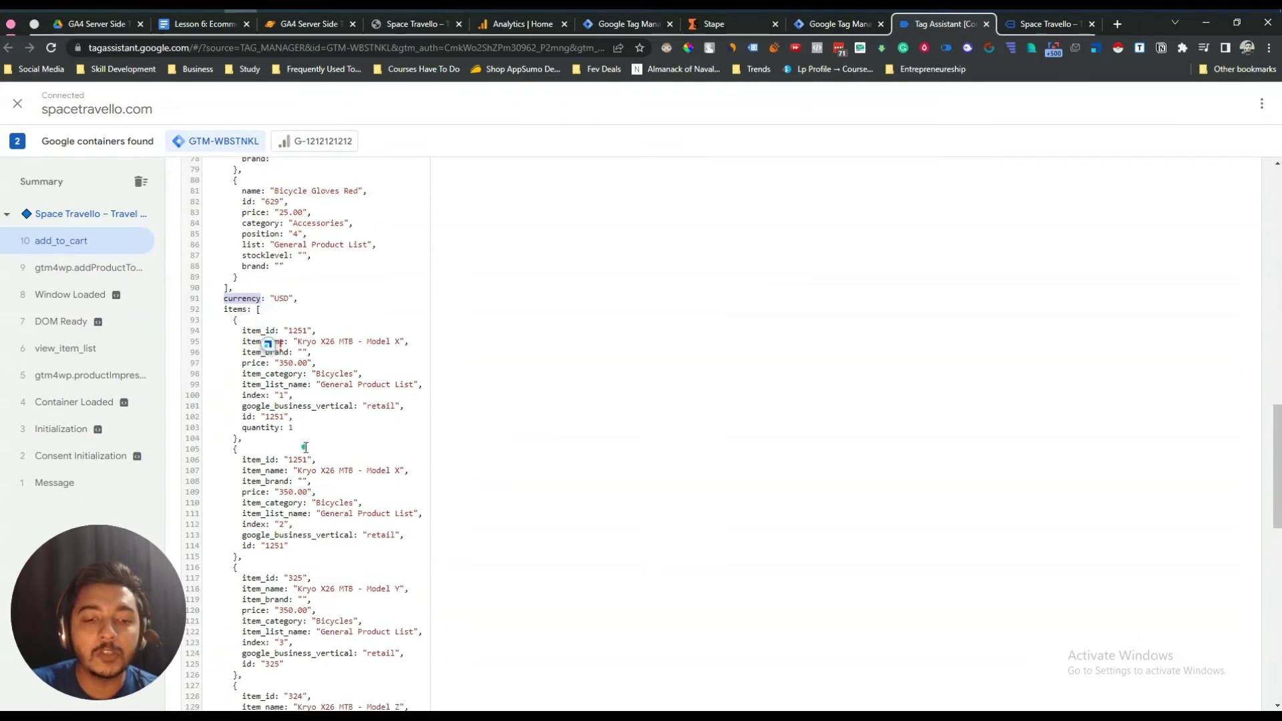
{"action": "scroll", "coordinate": [267, 344], "scroll_direction": "up", "scroll_amount": 4}
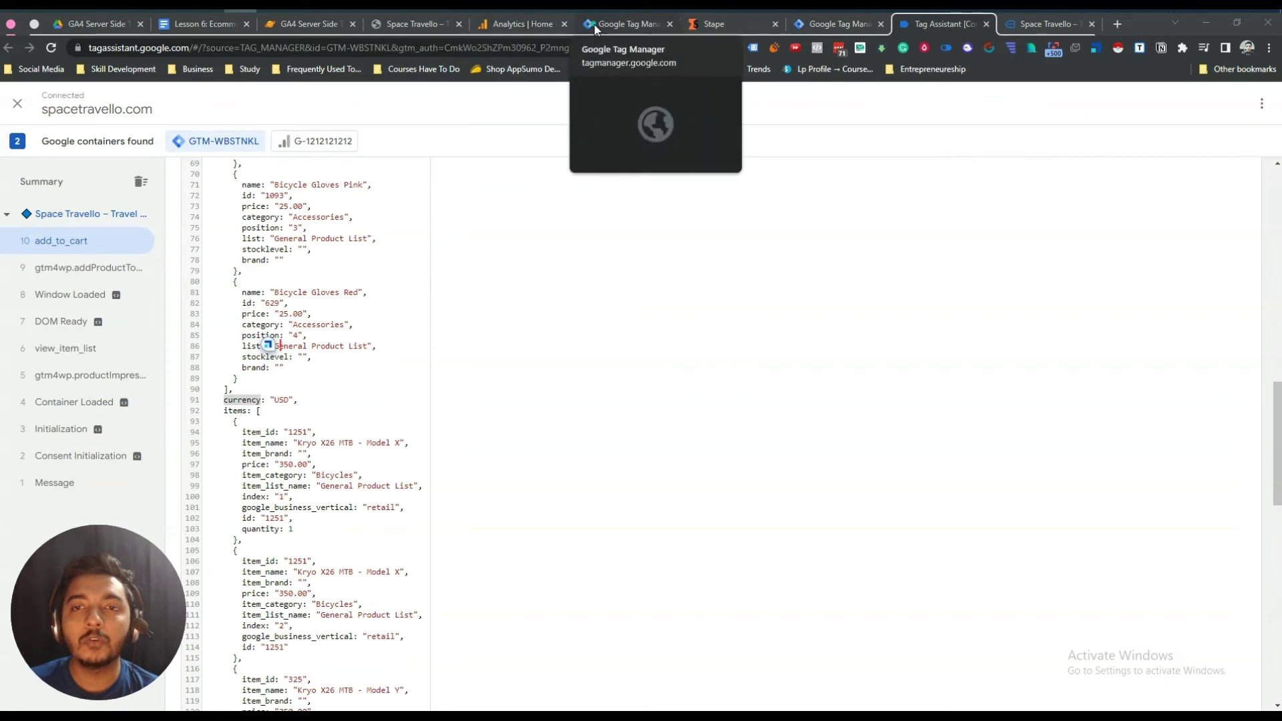
{"action": "left_click", "coordinate": [622, 24]}
{"action": "type", "text": "currency"}
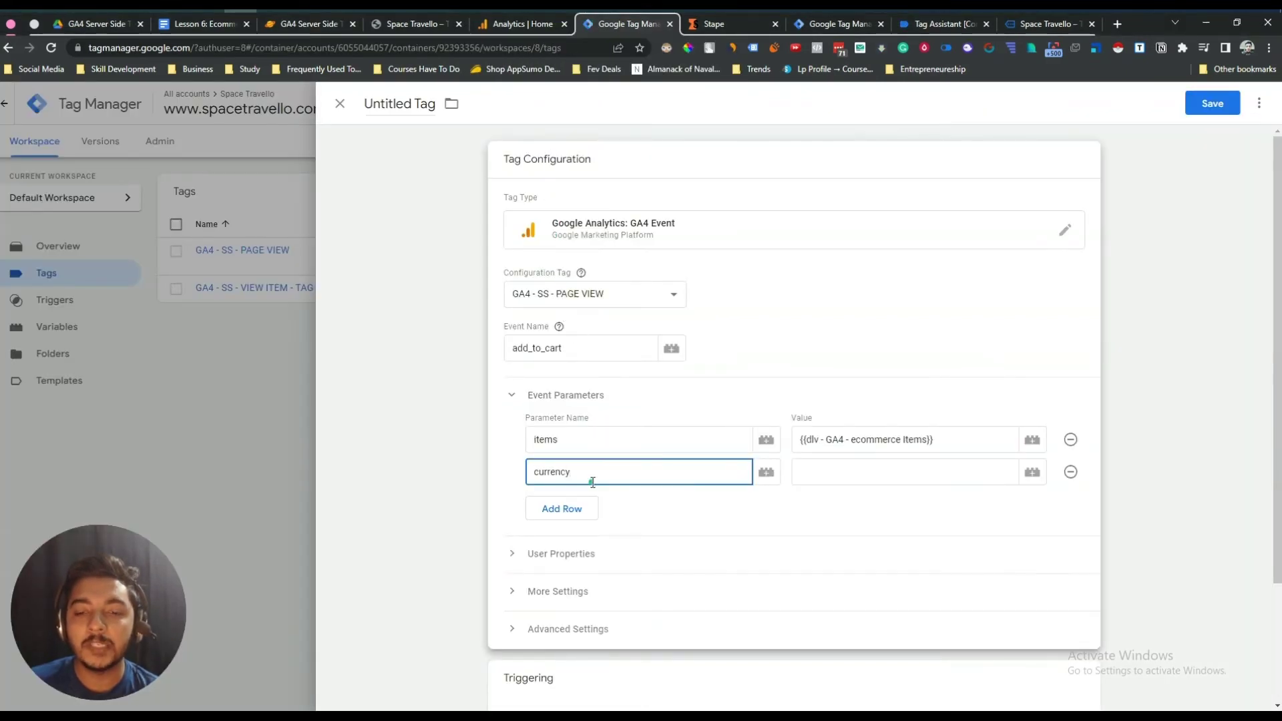
{"action": "left_click", "coordinate": [1033, 475]}
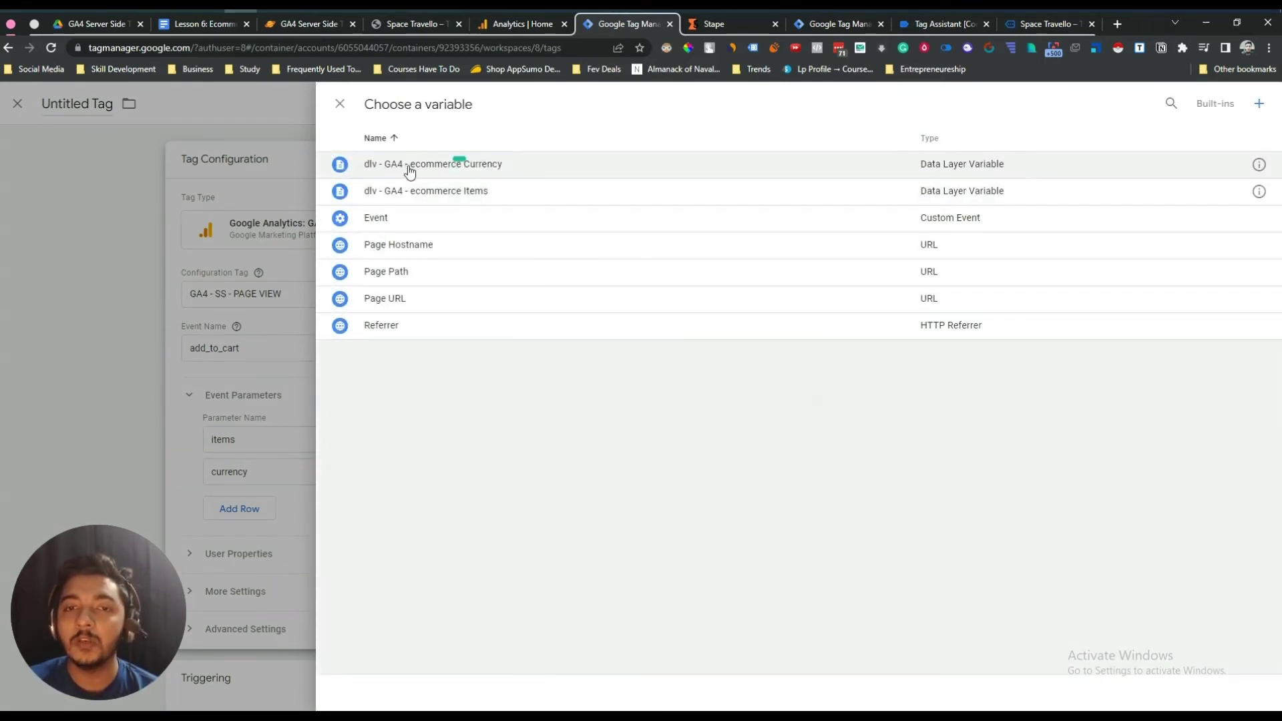
{"action": "left_click", "coordinate": [510, 161]}
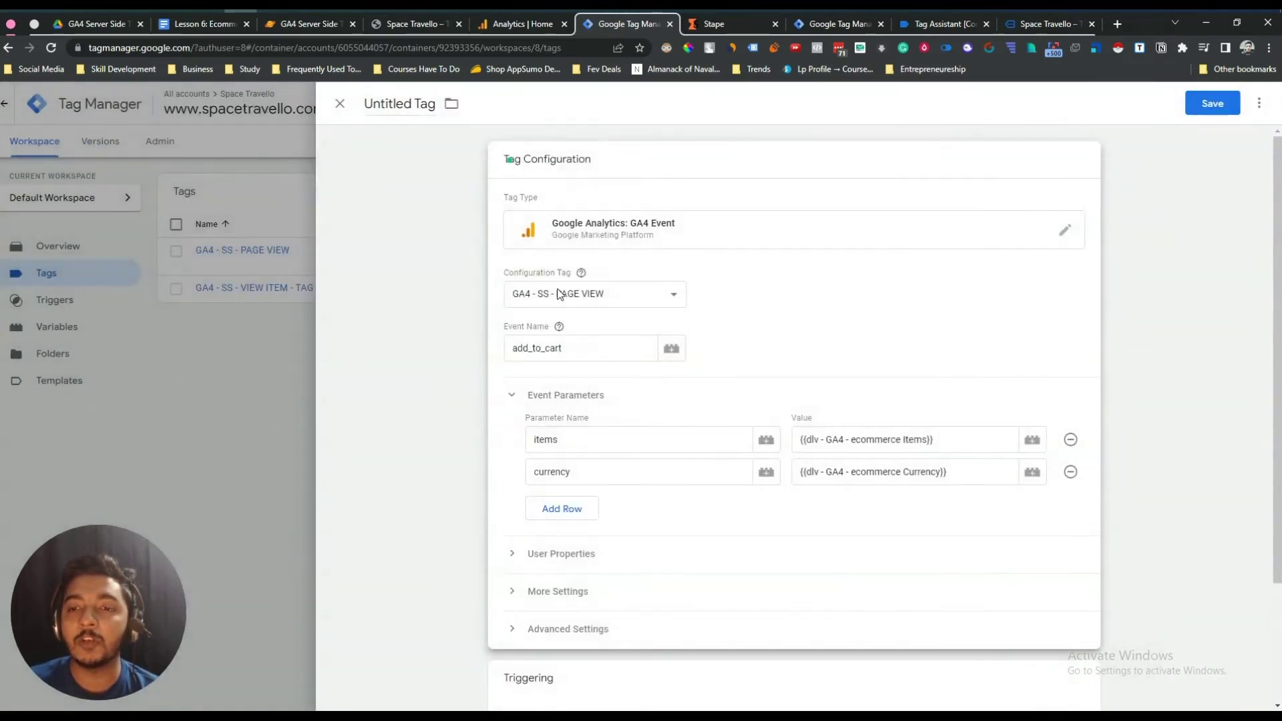
{"action": "left_click", "coordinate": [602, 473]}
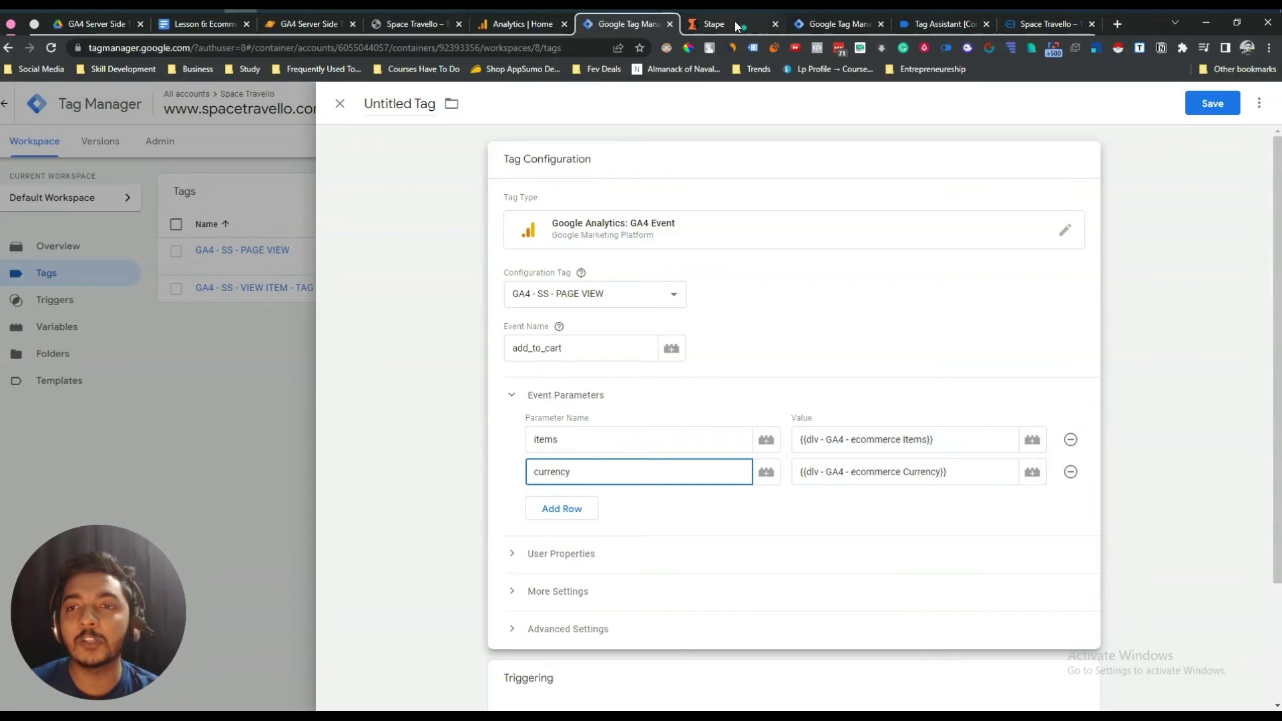
- Examine the currency key and the first product's name and price in the items array of the data layer in Tag Assistant
{"action": "left_click", "coordinate": [955, 22]}
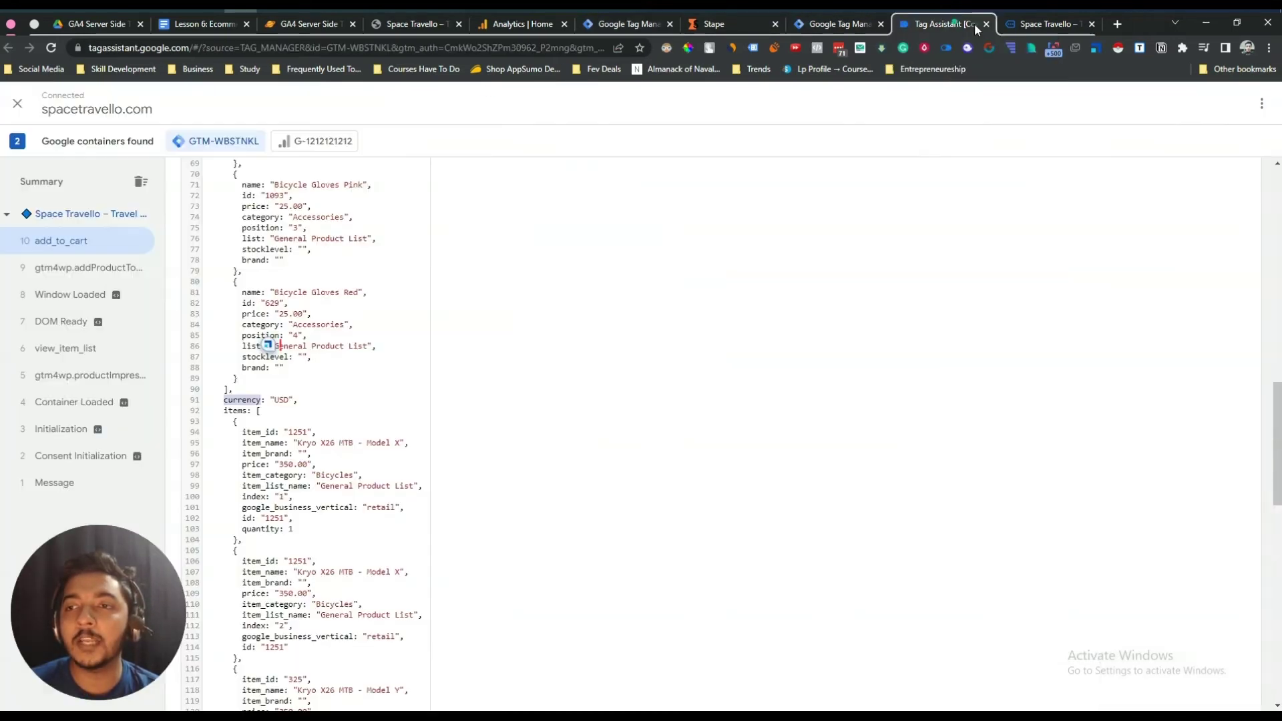
{"action": "left_click_drag", "start_coordinate": [223, 411], "coordinate": [396, 444]}
{"action": "left_click", "coordinate": [275, 436]}
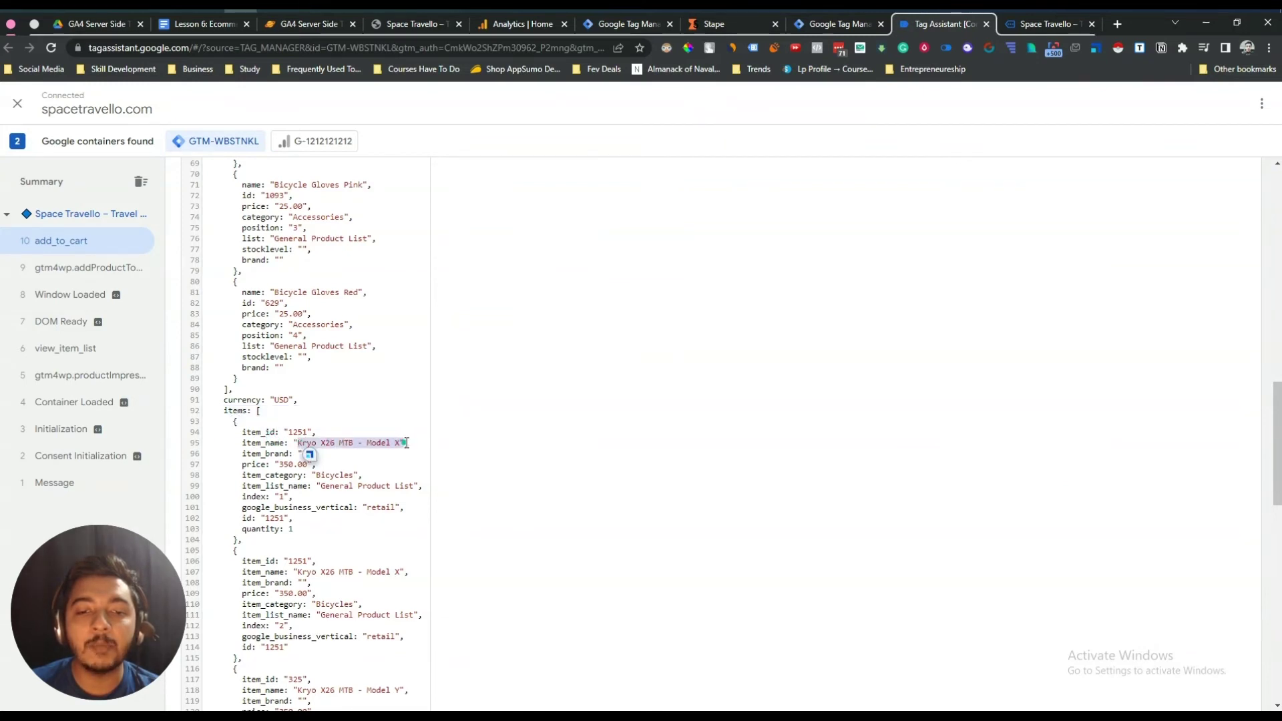
{"action": "left_click_drag", "start_coordinate": [275, 464], "coordinate": [323, 466]}
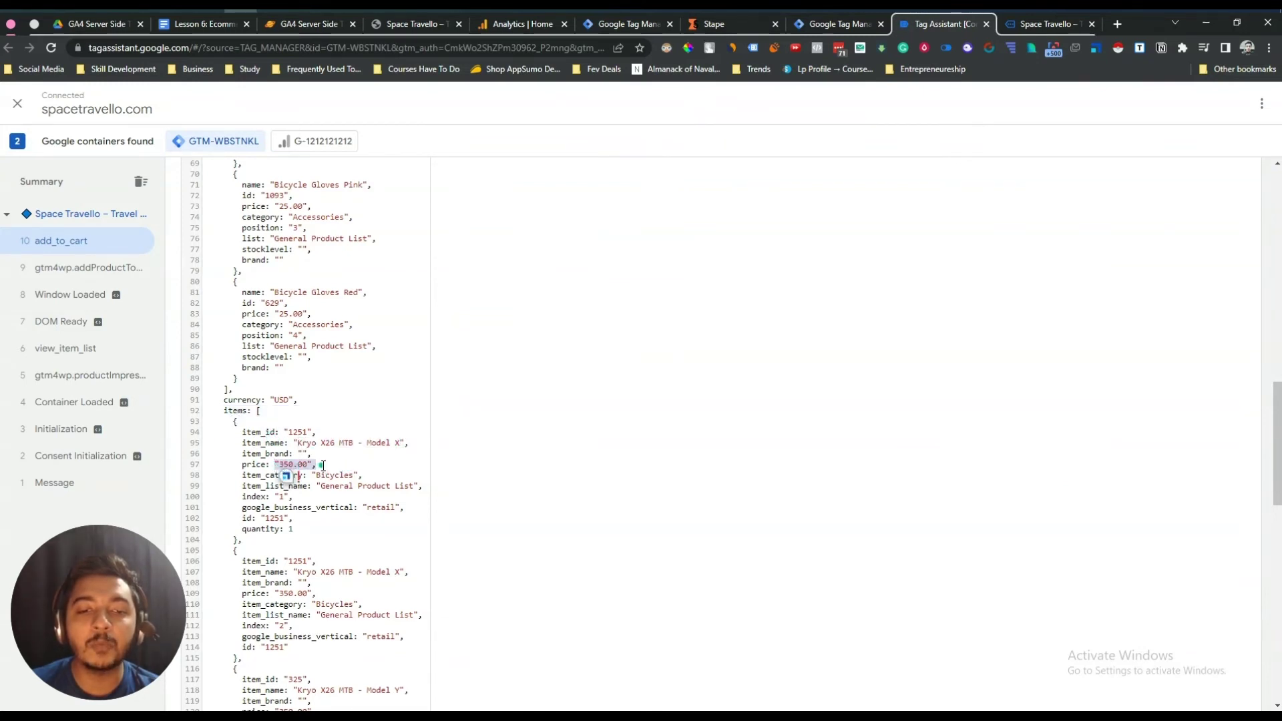
{"action": "left_click", "coordinate": [312, 461]}
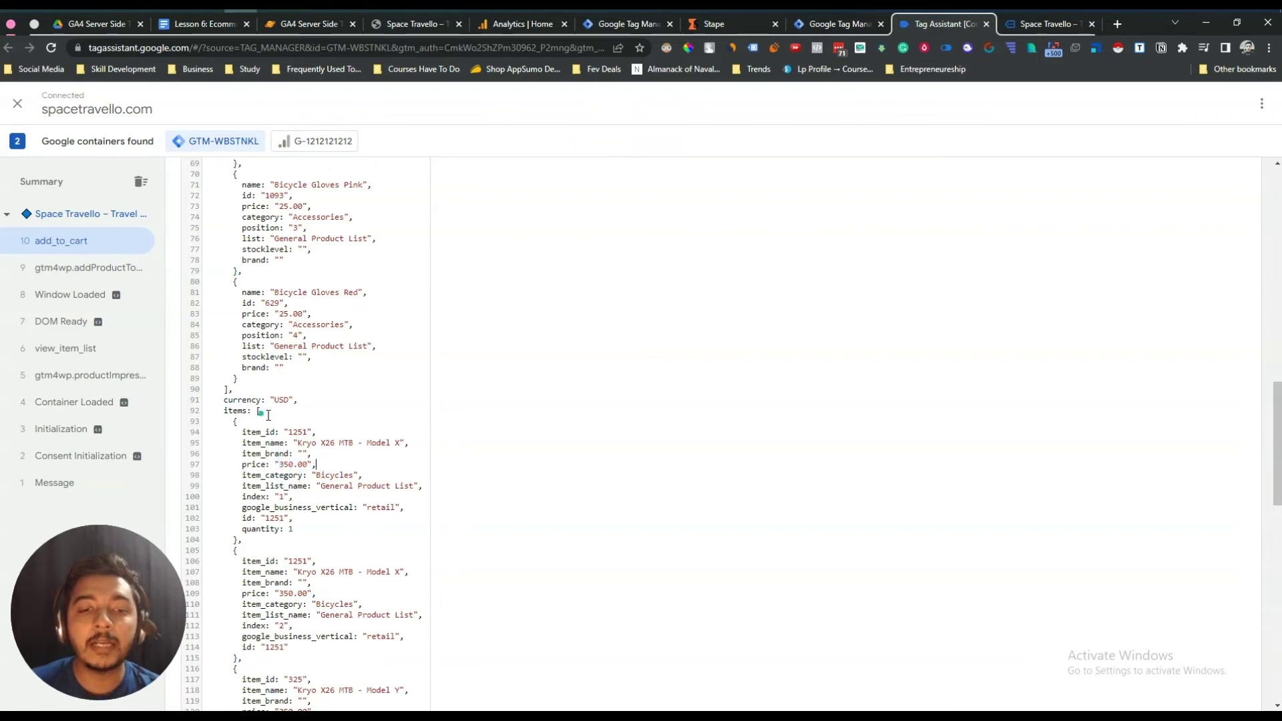
{"action": "left_click_drag", "start_coordinate": [275, 399], "coordinate": [289, 399]}
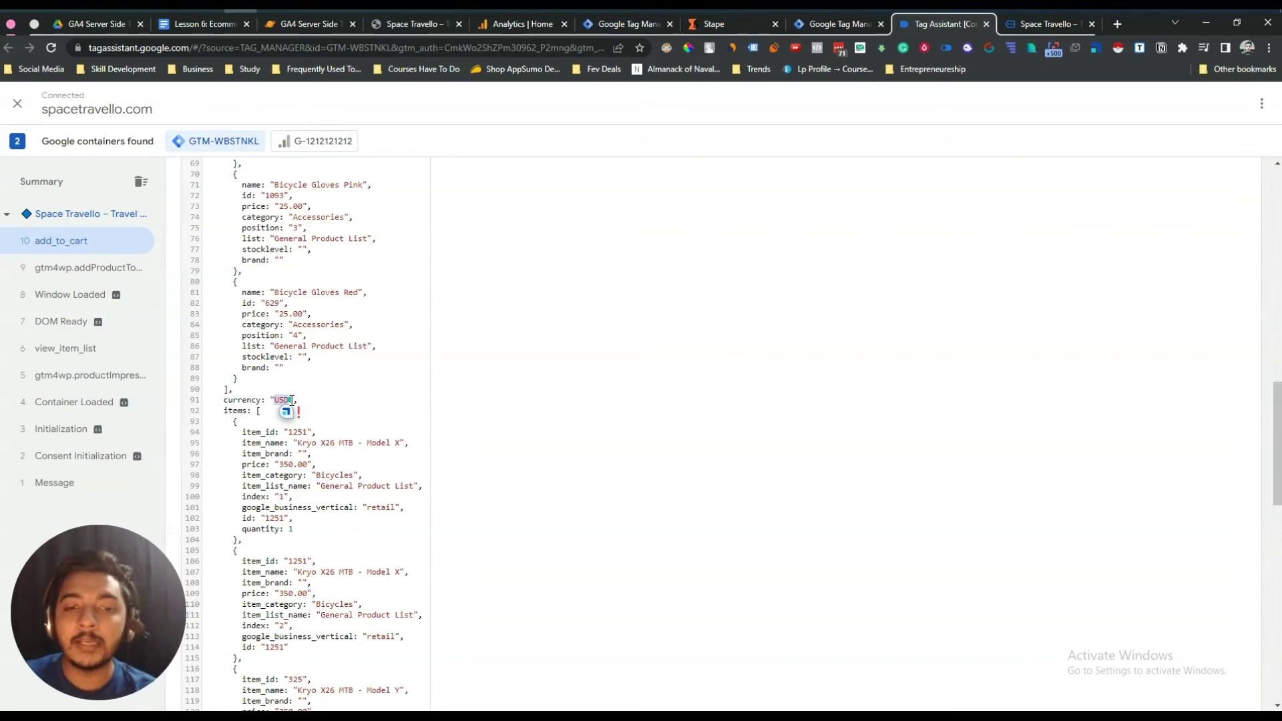
{"action": "left_click", "coordinate": [291, 400]}
{"action": "left_click_drag", "start_coordinate": [291, 400], "coordinate": [273, 405]}
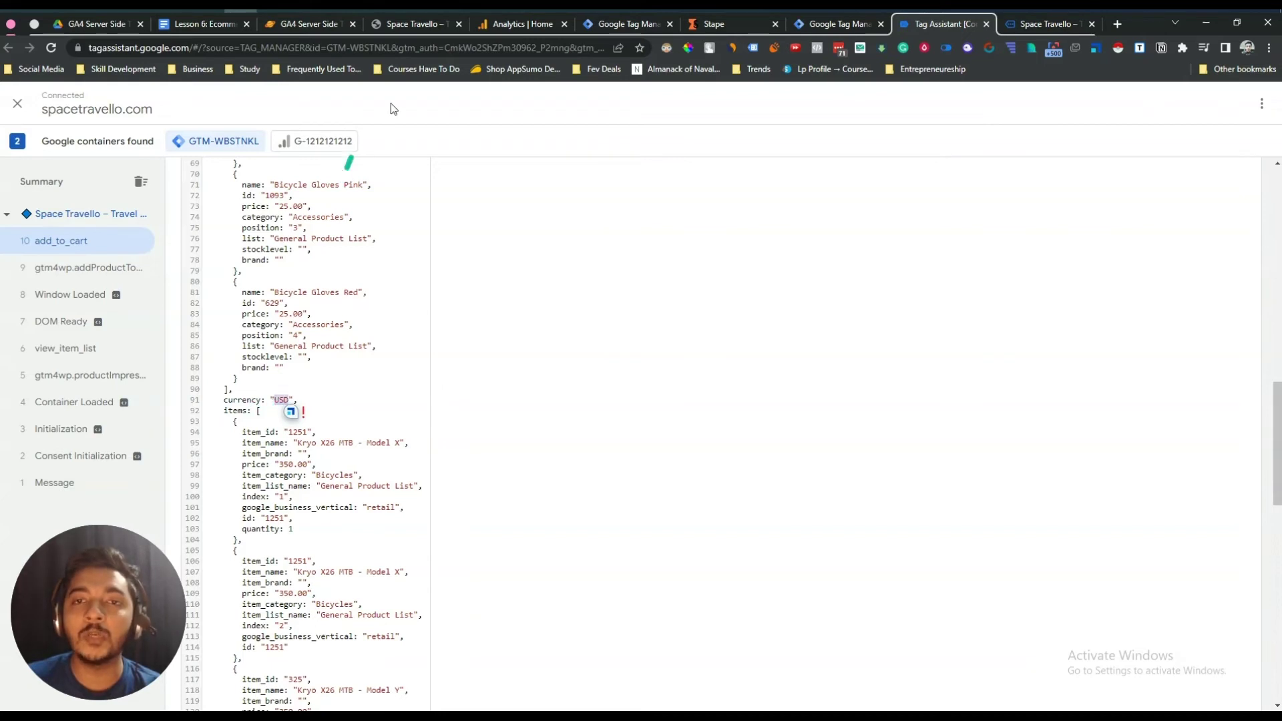
{"action": "left_click", "coordinate": [311, 471]}
{"action": "left_click_drag", "start_coordinate": [315, 465], "coordinate": [223, 412]}
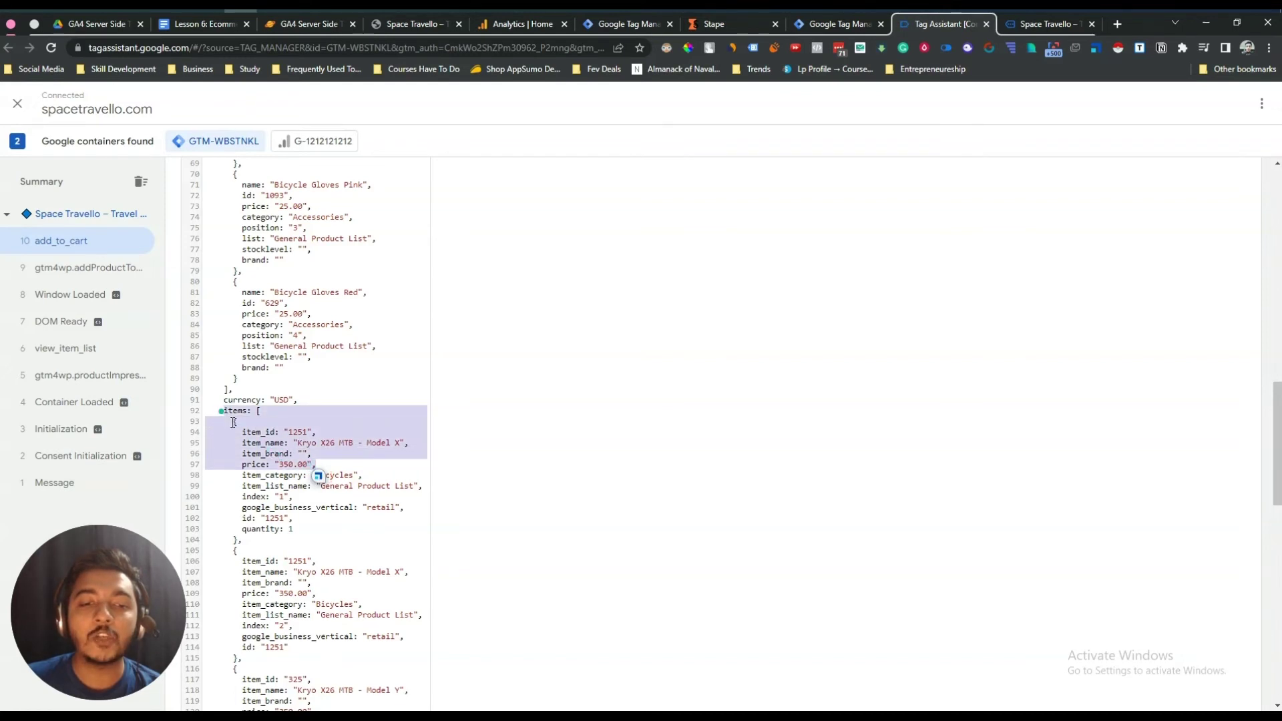
{"action": "left_click", "coordinate": [267, 467]}
{"action": "left_click_drag", "start_coordinate": [235, 467], "coordinate": [322, 446]}
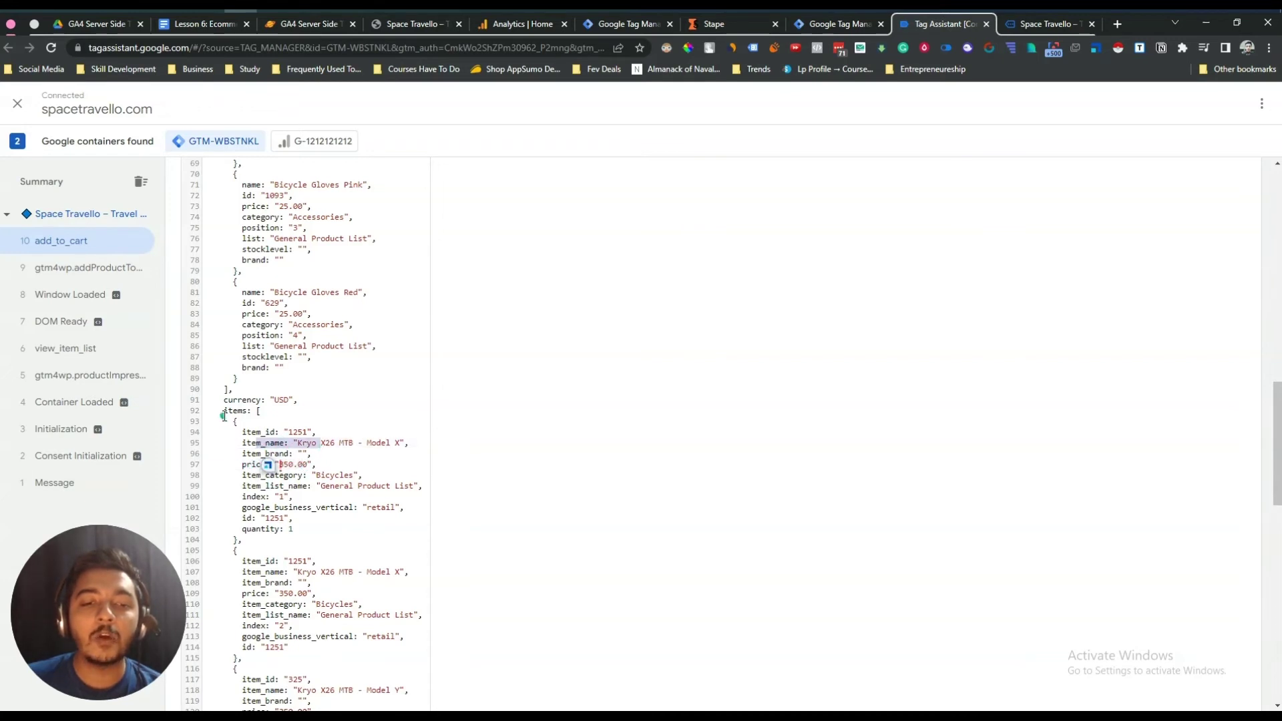
{"action": "left_click_drag", "start_coordinate": [223, 415], "coordinate": [252, 421]}
{"action": "left_click", "coordinate": [295, 399]}
{"action": "left_click_drag", "start_coordinate": [294, 399], "coordinate": [259, 404]}
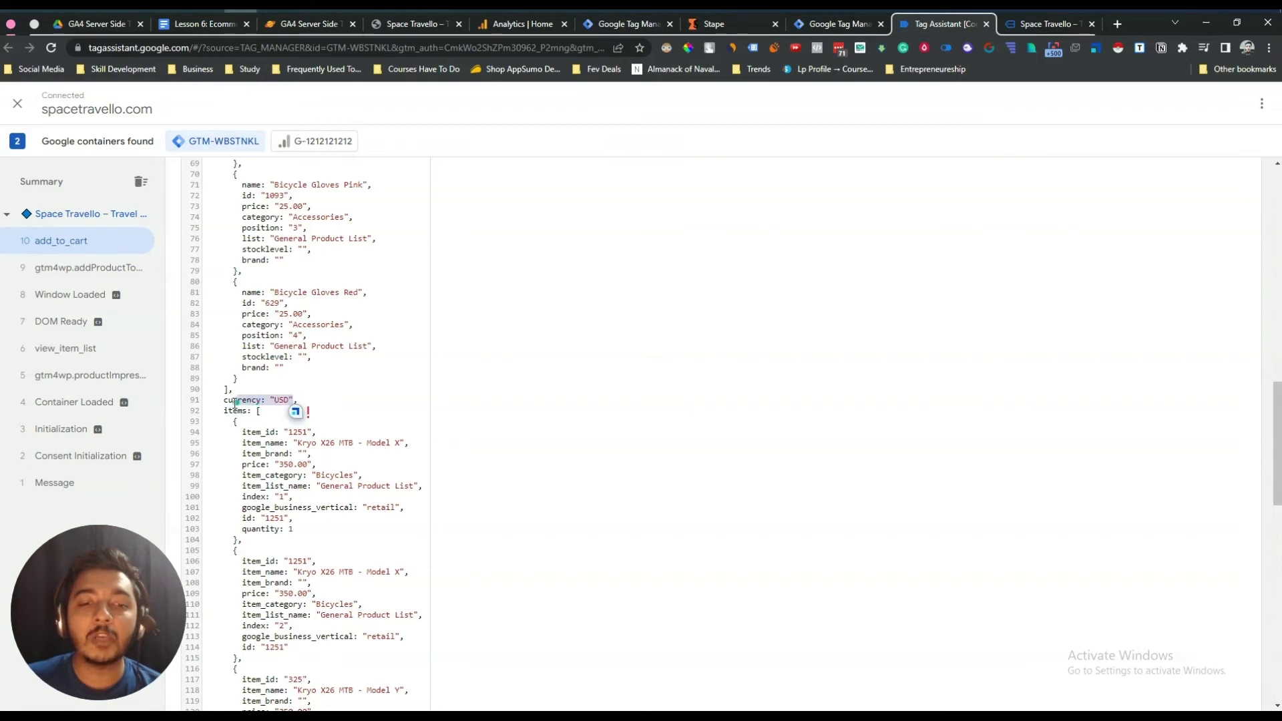
- Assign GA4 - SS - Add To Cart - Trigger as the firing trigger of the add_to_cart tag in Tag Manager
{"action": "left_click", "coordinate": [626, 24]}
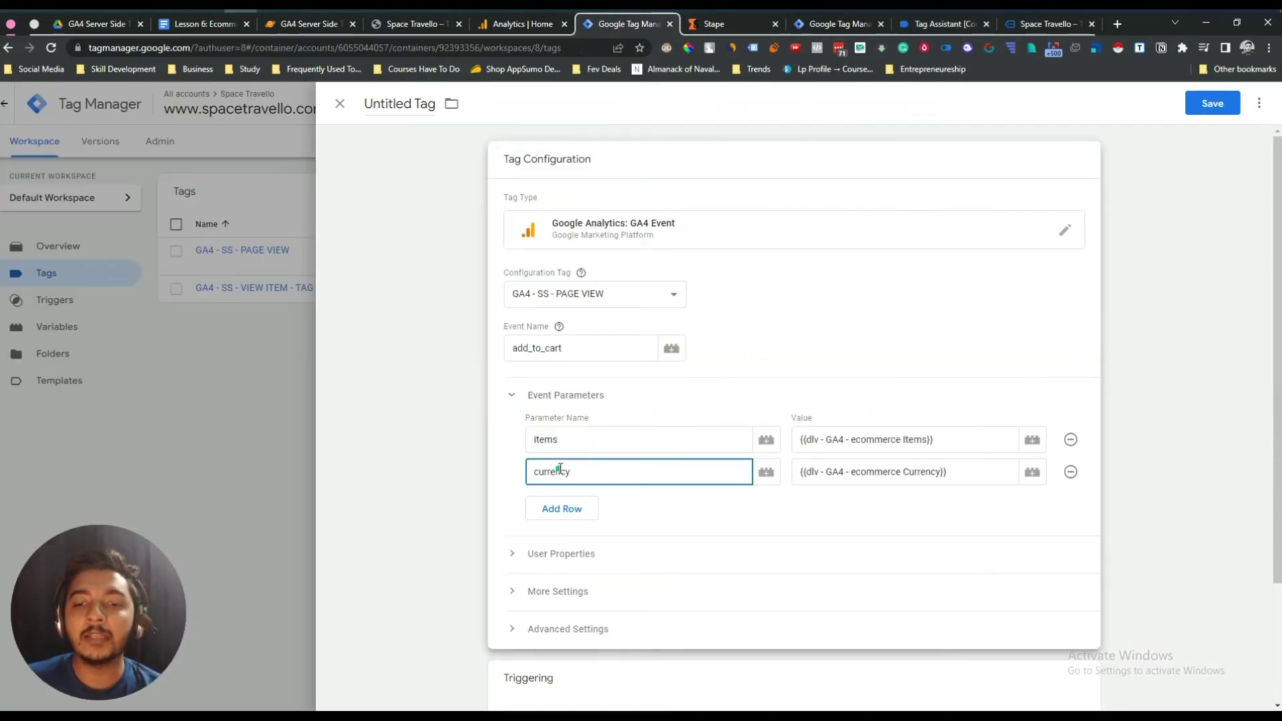
{"action": "scroll", "coordinate": [608, 495], "scroll_direction": "down", "scroll_amount": 2}
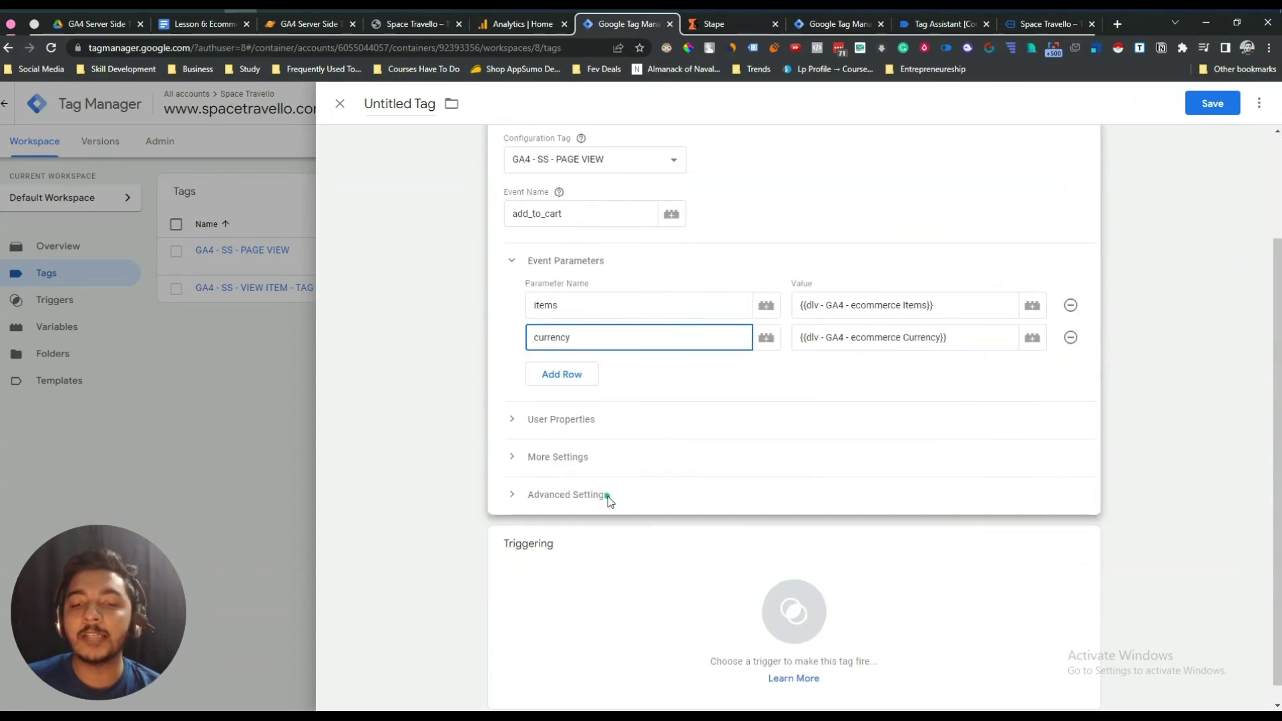
{"action": "left_click", "coordinate": [806, 606]}
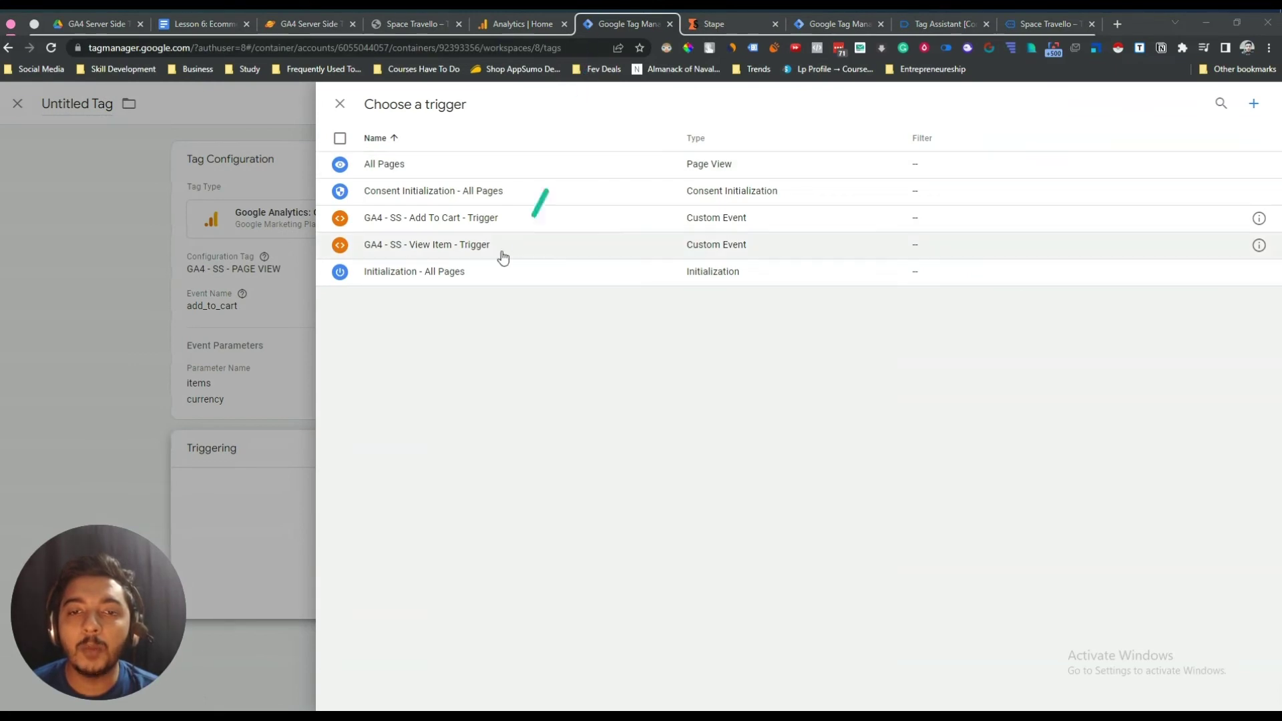
{"action": "left_click", "coordinate": [466, 220]}
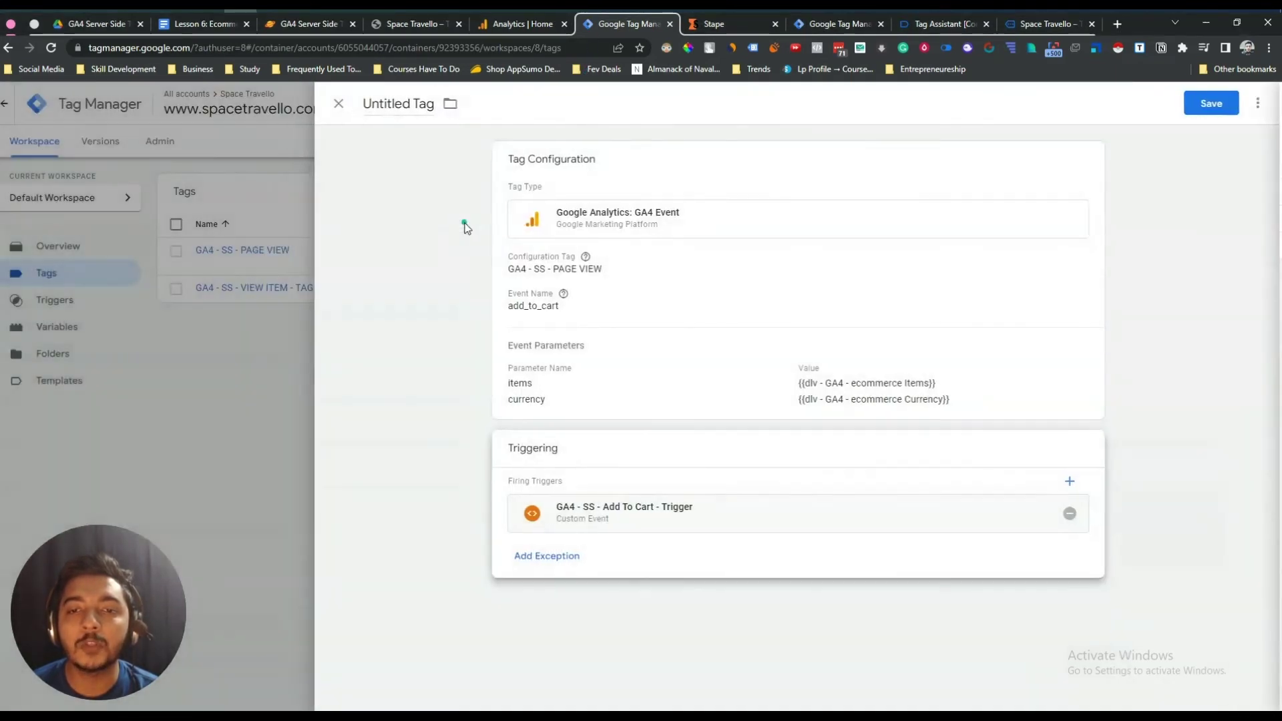
- Name the untitled tag GA4 - SS - Add to Cart - Tag
{"action": "left_click", "coordinate": [405, 107]}
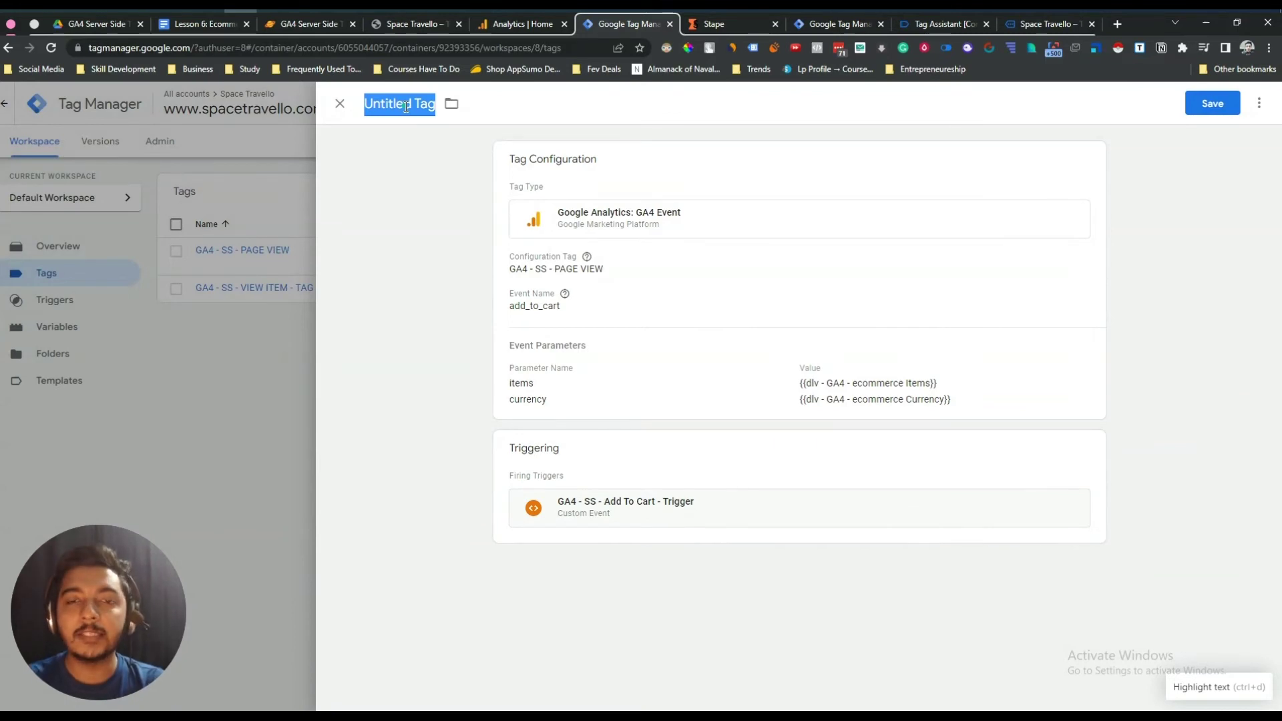
{"action": "type", "text": "GA"}
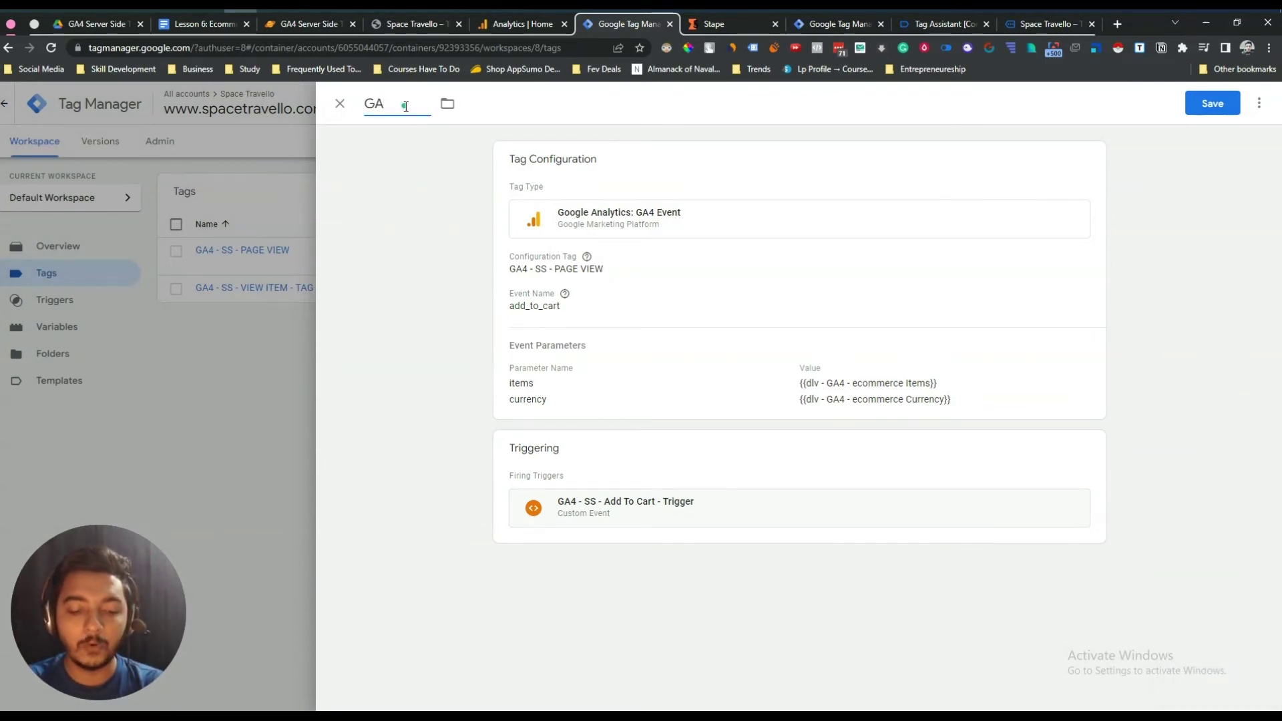
{"action": "type", "text": "4 - SS "}
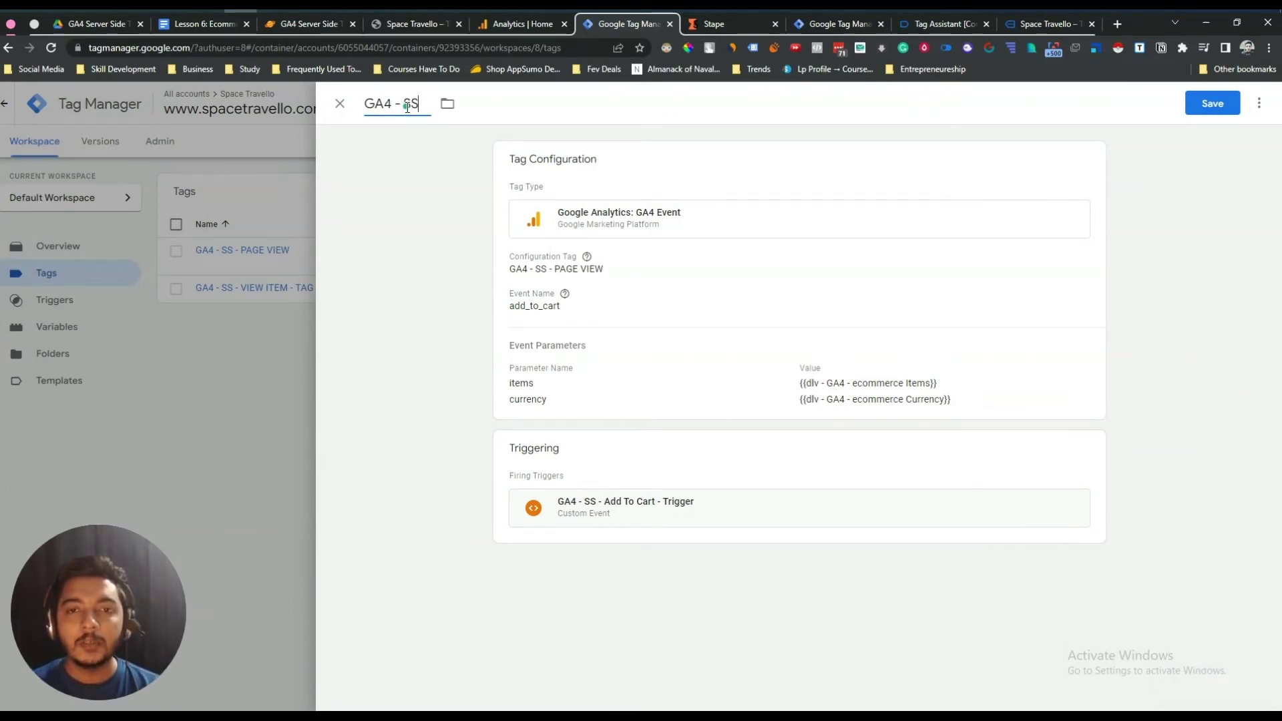
{"action": "type", "text": "- A"}
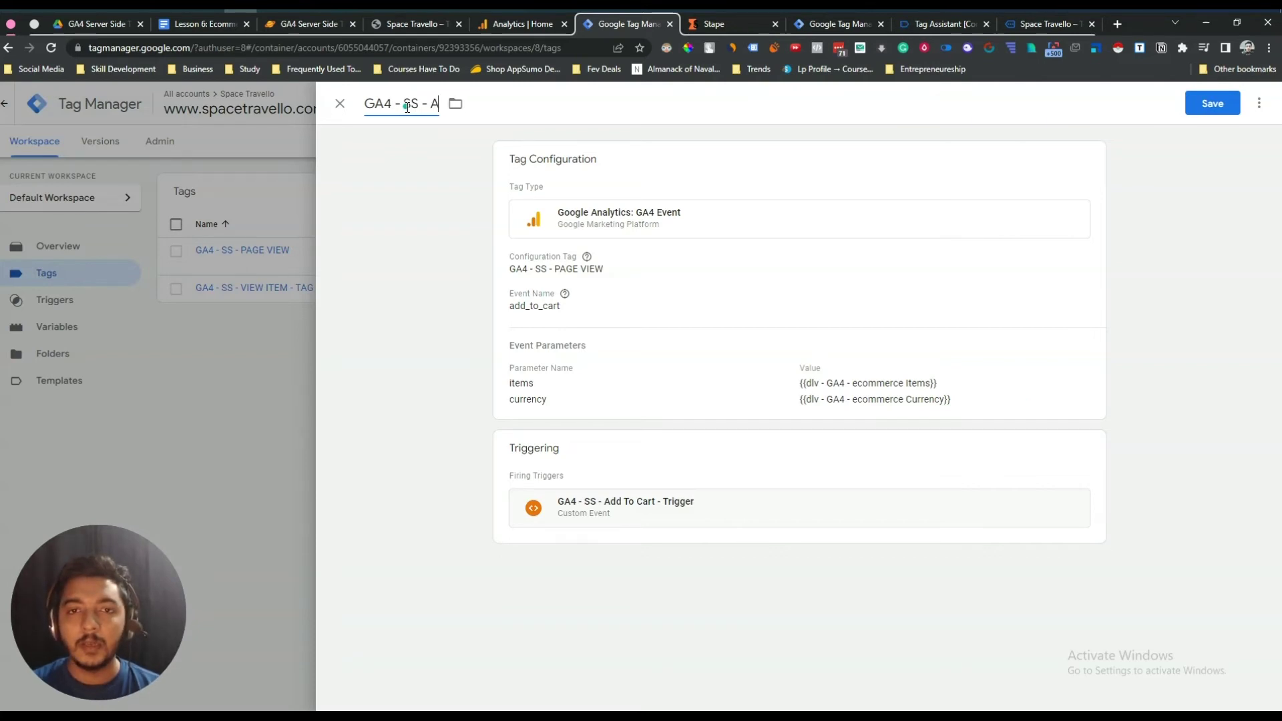
{"action": "type", "text": "dd to Cart -"}
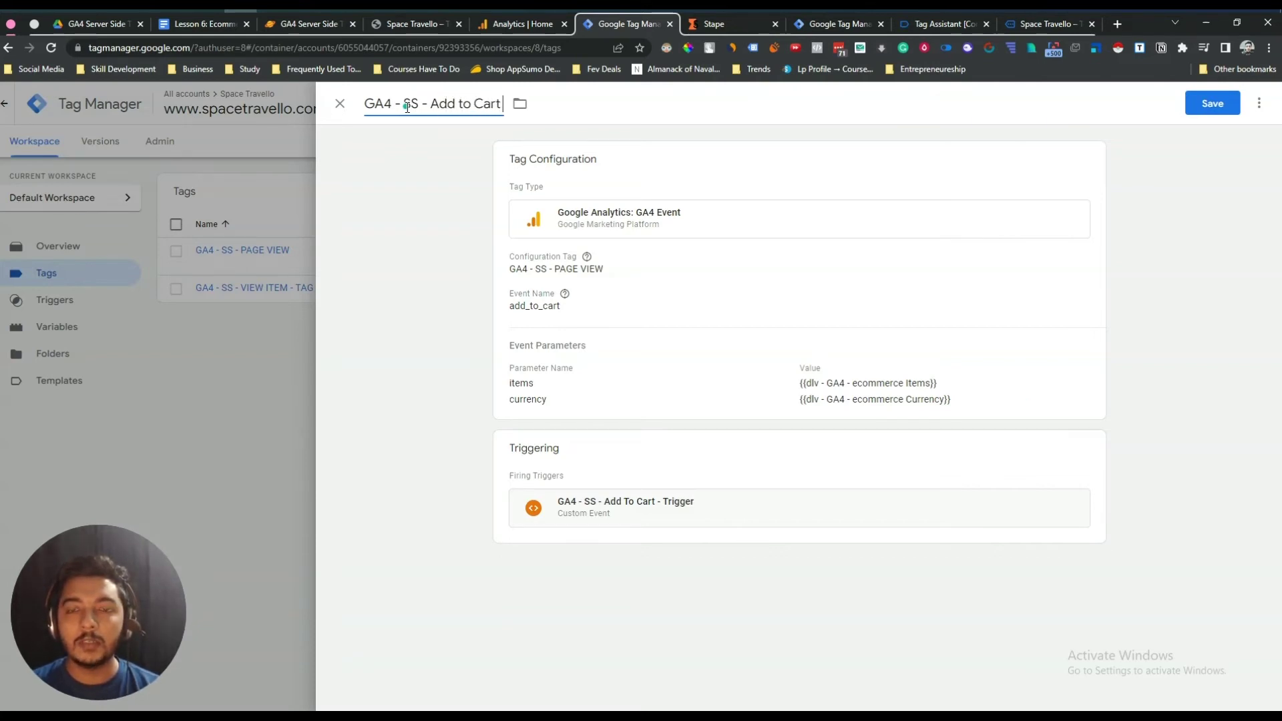
{"action": "key", "text": "BackSpace"}
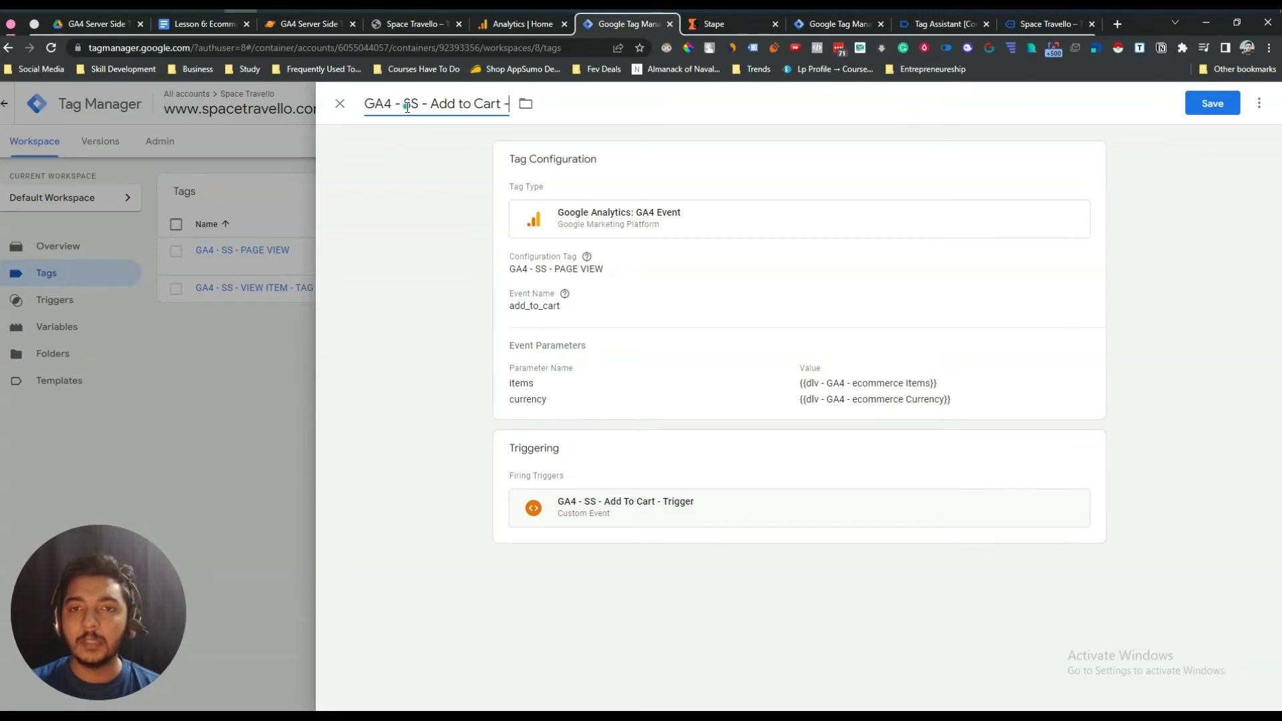
{"action": "type", "text": "Tag"}
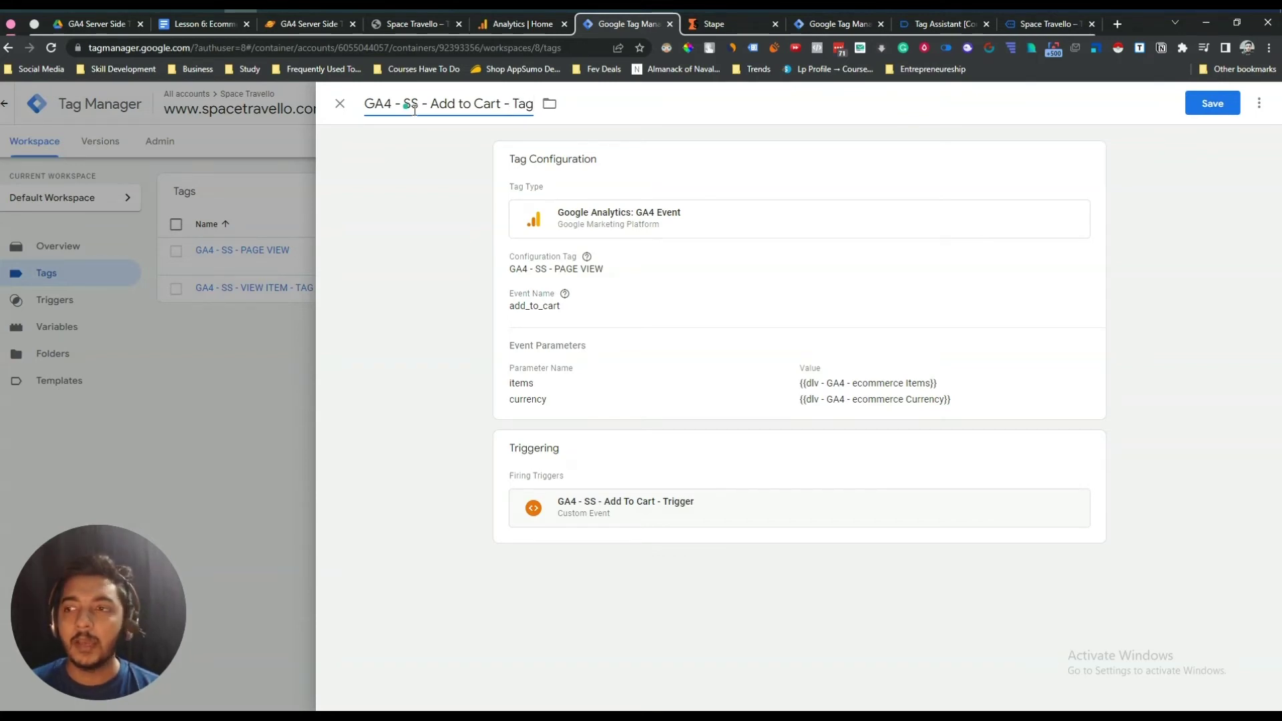
- Save the Add to Cart tag, publish the workspace changes as version GA4 - SS - Add to Cart, and return to the workspace
{"action": "left_click", "coordinate": [1217, 103]}
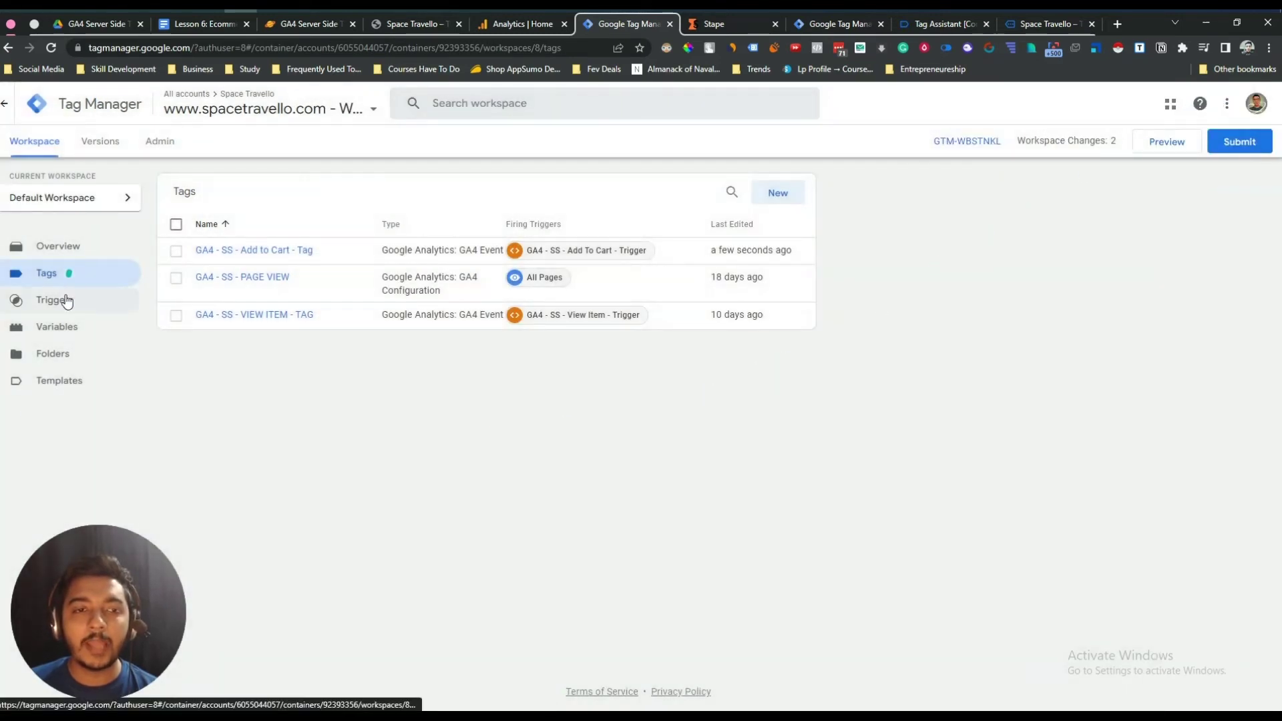
{"action": "left_click", "coordinate": [1228, 146]}
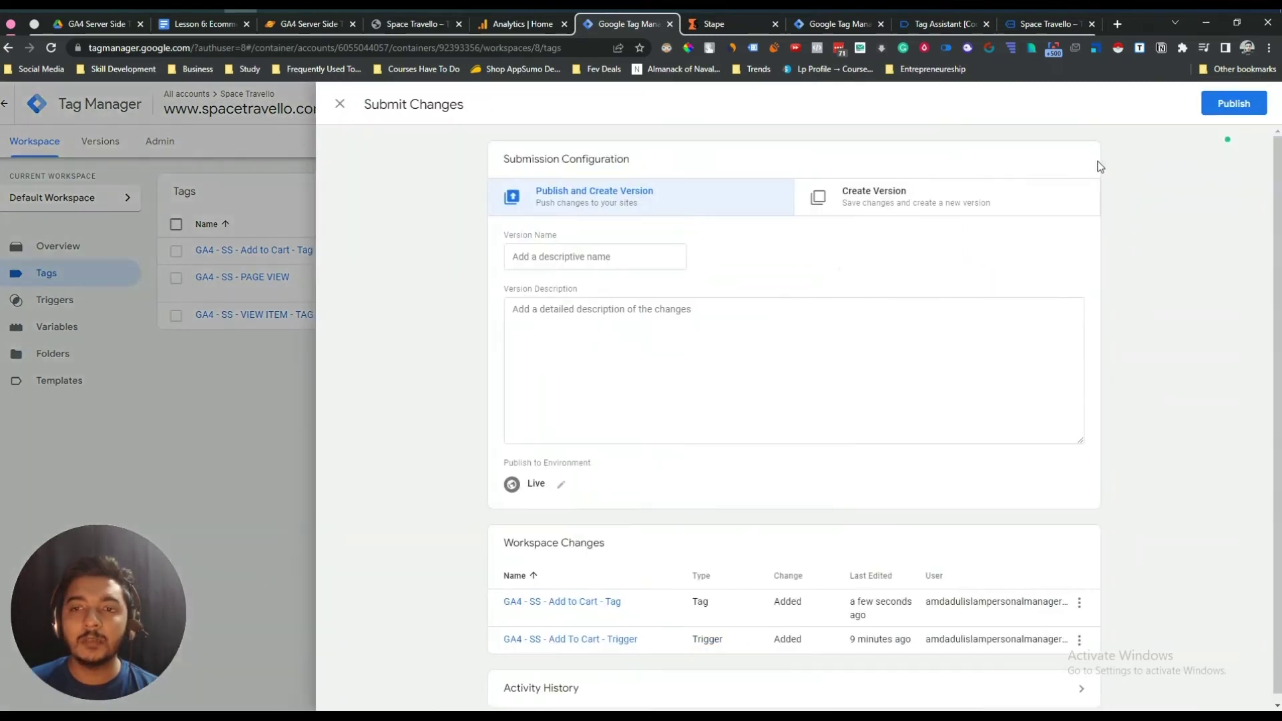
{"action": "left_click", "coordinate": [610, 257]}
{"action": "type", "text": "GA"}
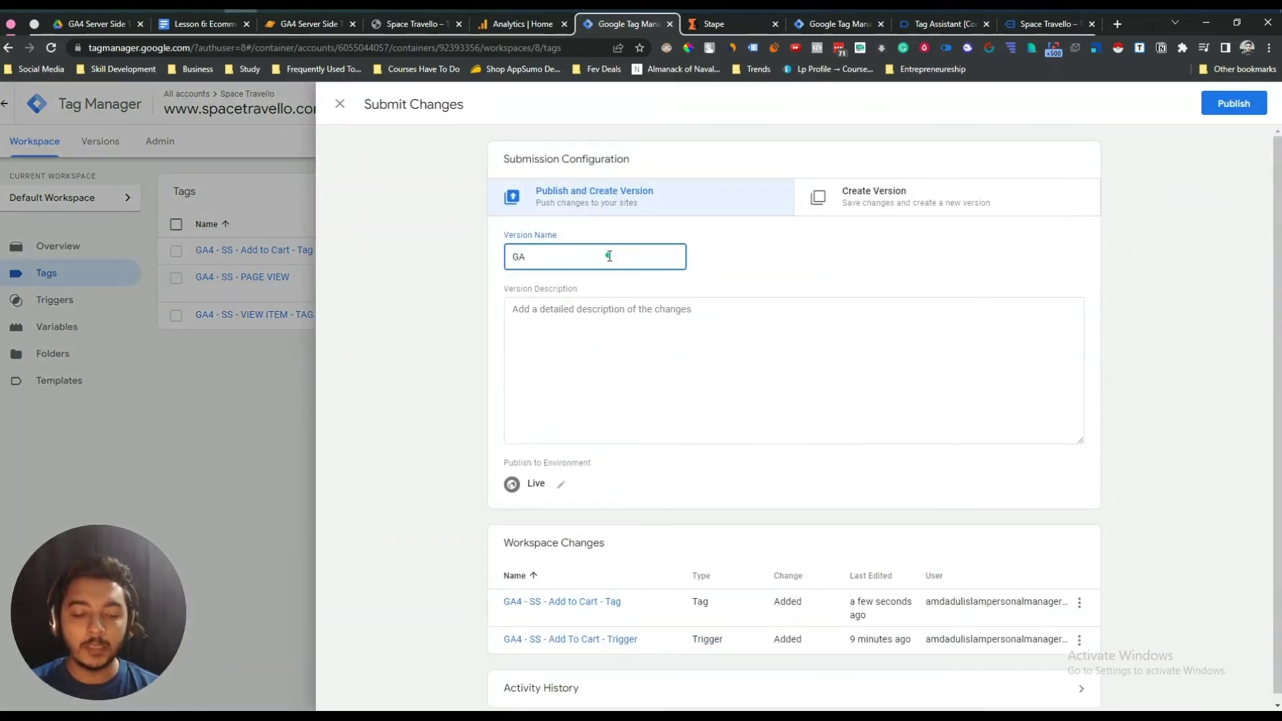
{"action": "type", "text": "4 - SS - Add to Cart"}
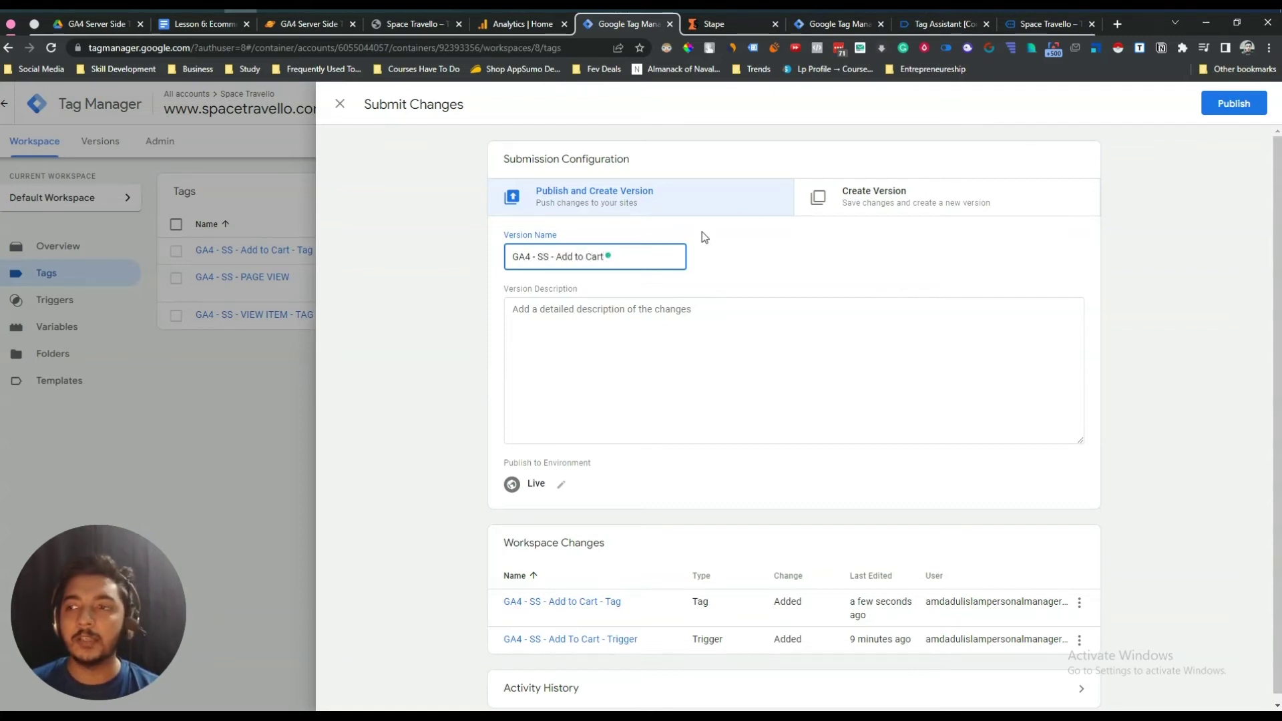
{"action": "left_click", "coordinate": [1248, 109]}
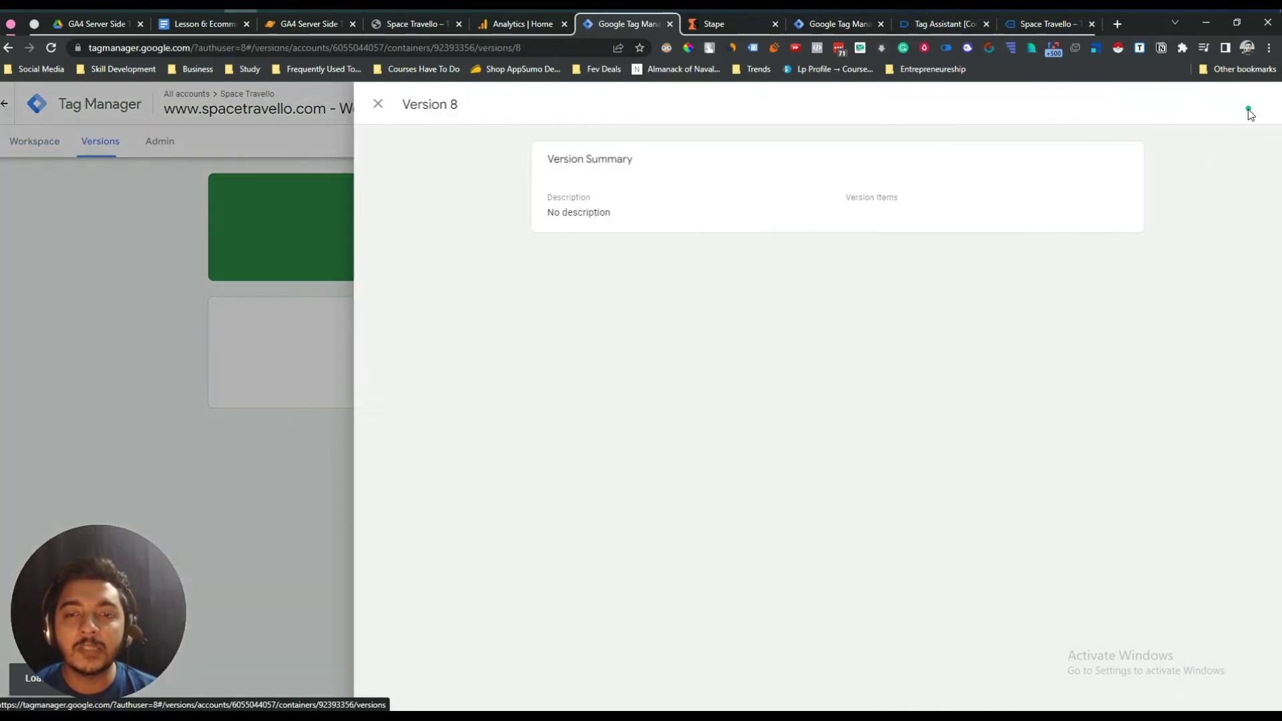
{"action": "left_click", "coordinate": [155, 211]}
{"action": "left_click", "coordinate": [18, 143]}
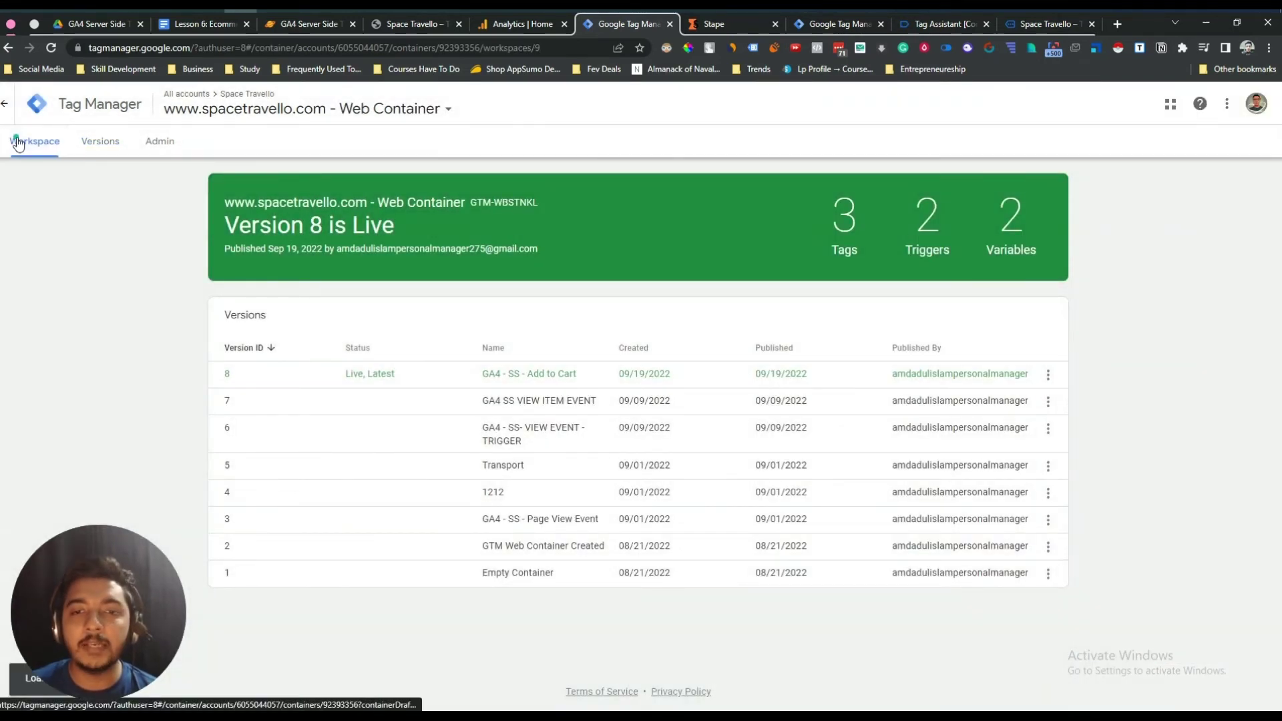
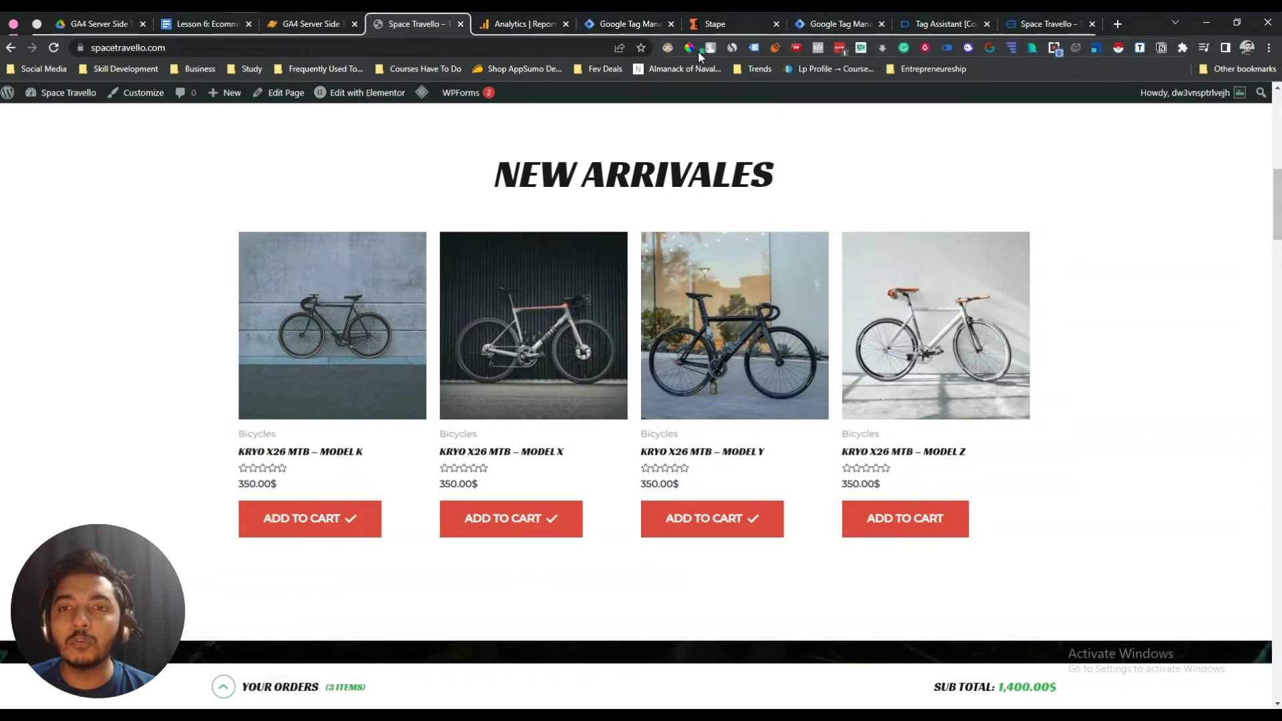
- In Tag Manager, start a new user-defined variable and set its type to Data Layer Variable
{"action": "left_click", "coordinate": [634, 31]}
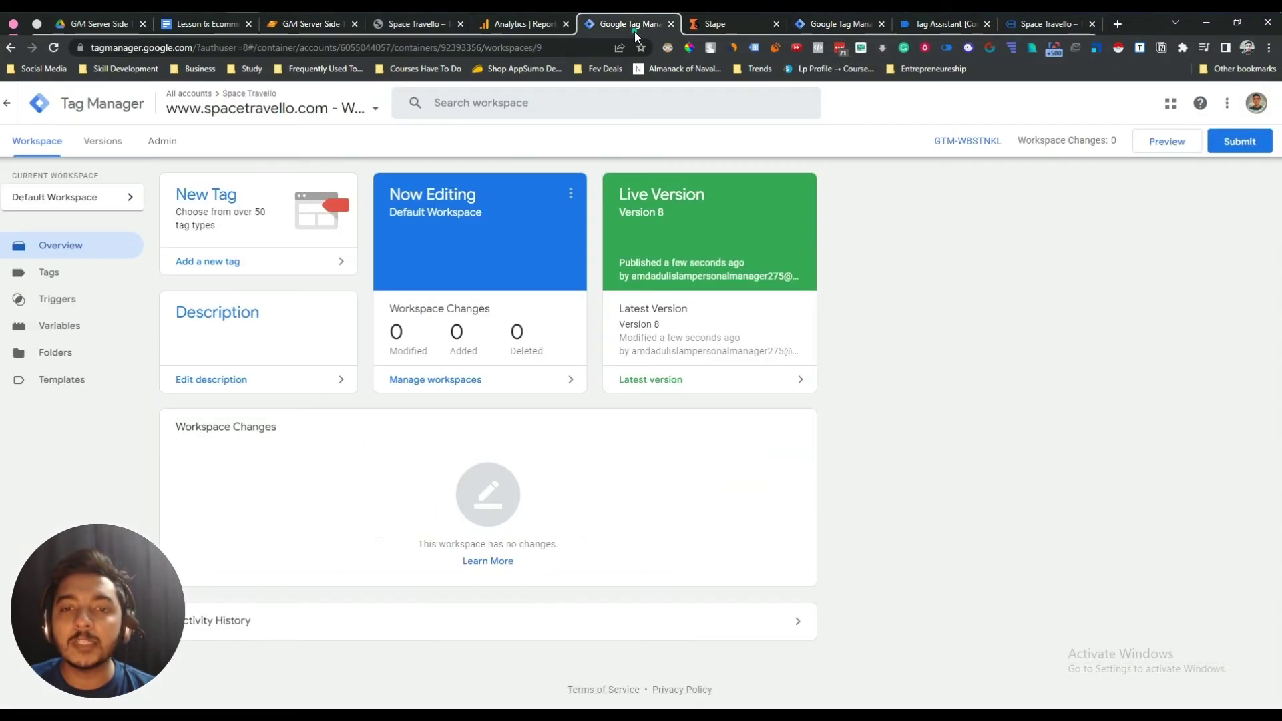
{"action": "left_click", "coordinate": [79, 327]}
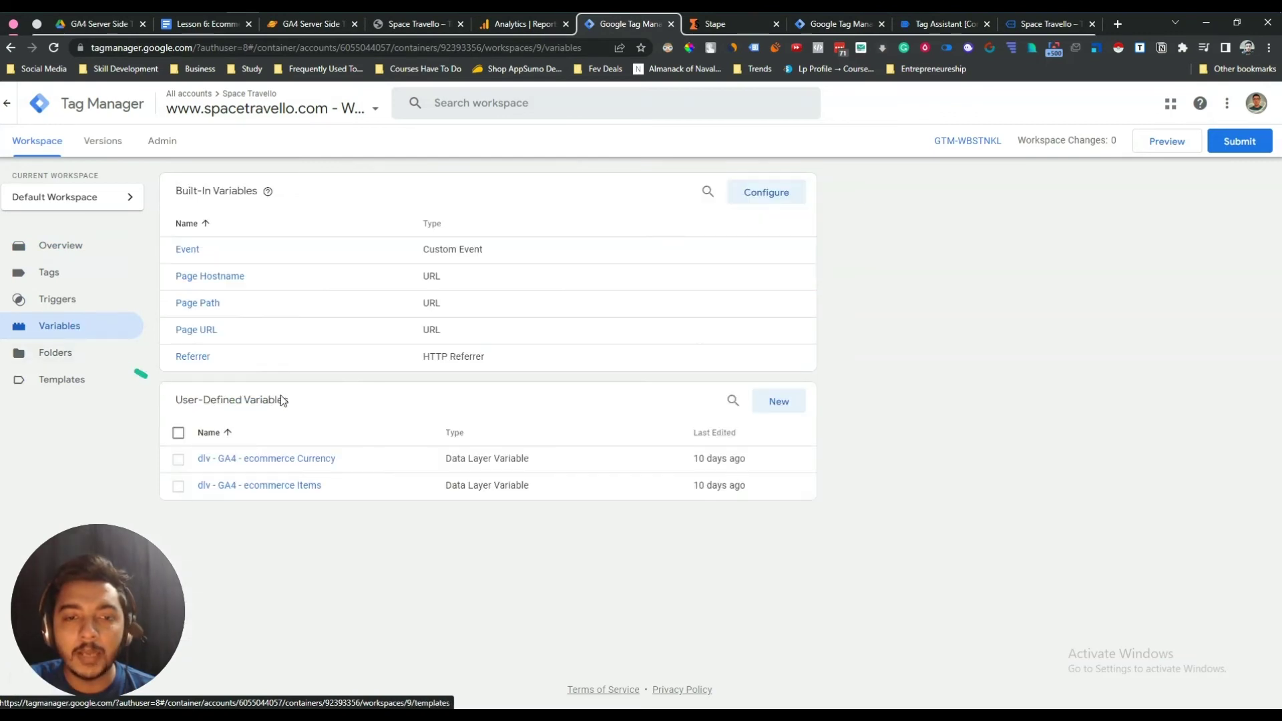
{"action": "left_click", "coordinate": [776, 404]}
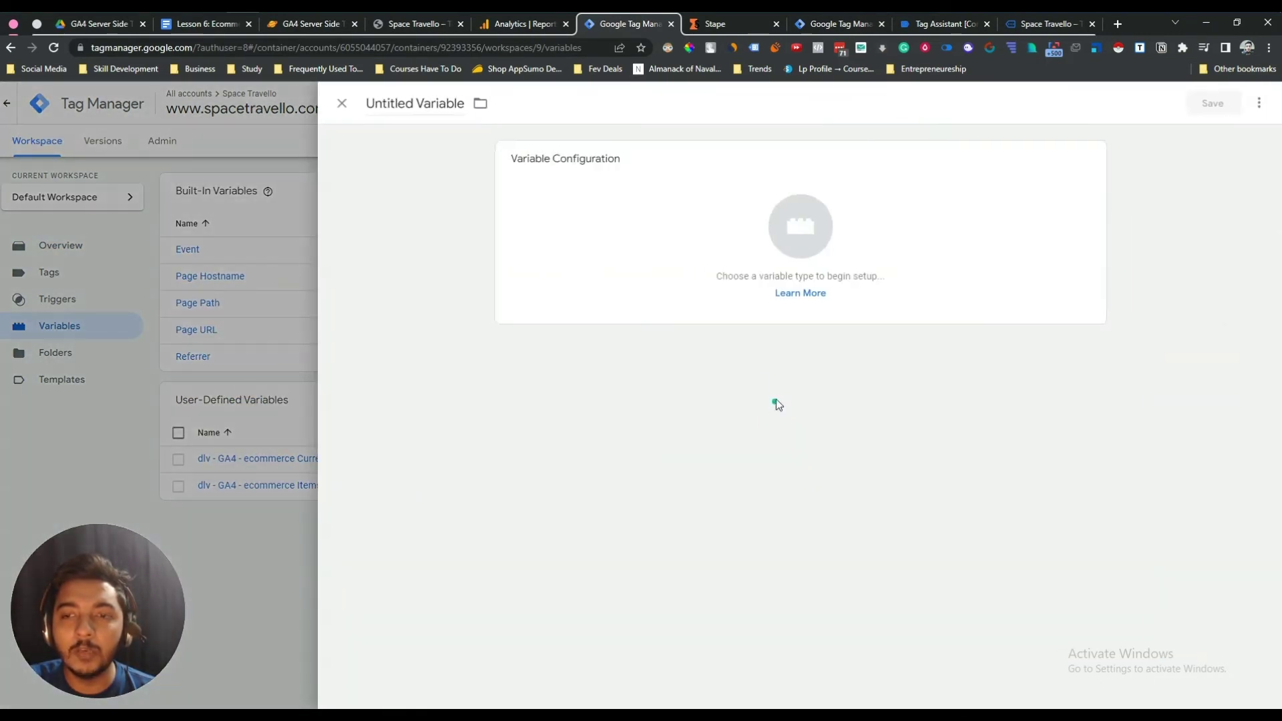
{"action": "left_click", "coordinate": [748, 224]}
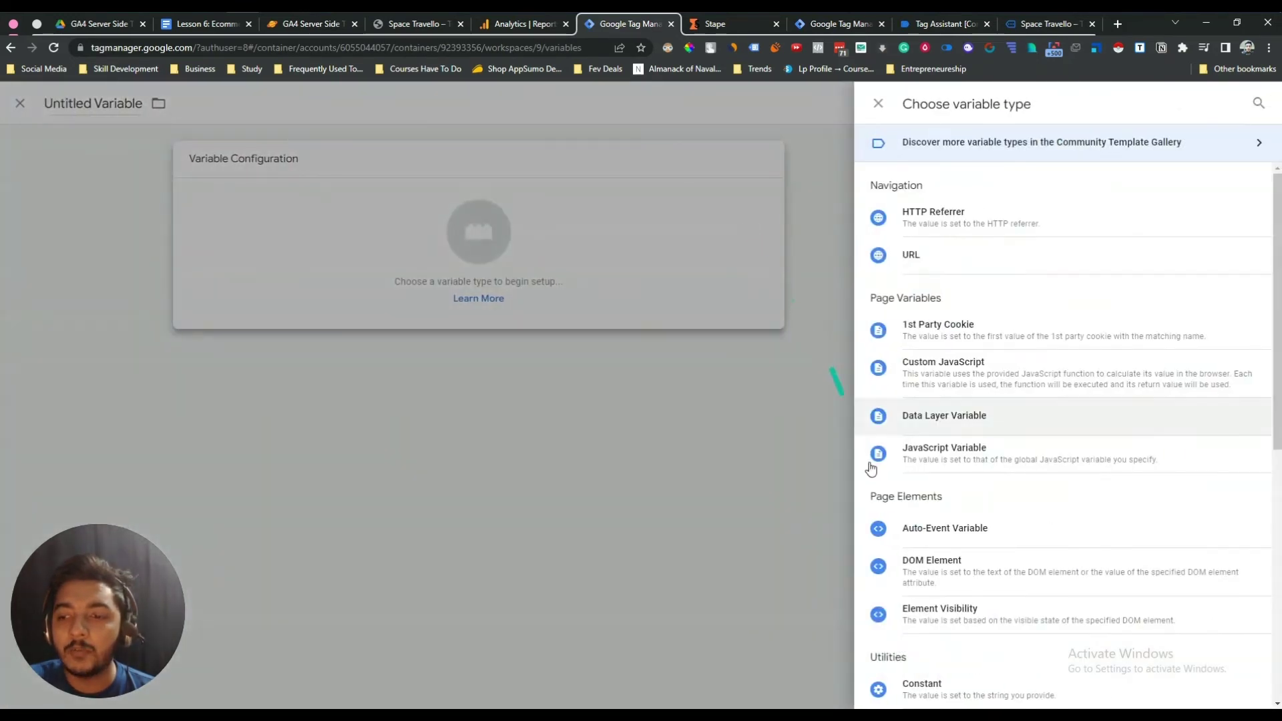
{"action": "key", "text": "slash"}
{"action": "scroll", "coordinate": [1008, 390], "scroll_direction": "down", "scroll_amount": 5}
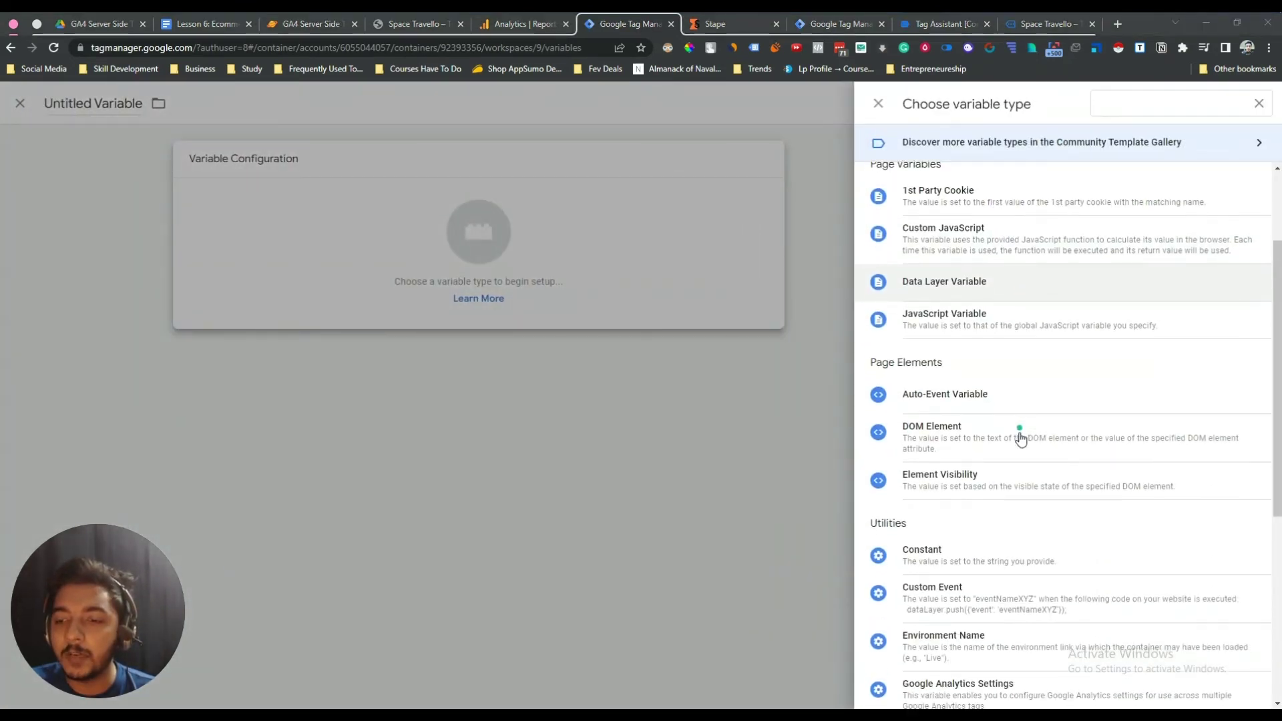
{"action": "scroll", "coordinate": [960, 593], "scroll_direction": "down", "scroll_amount": 3}
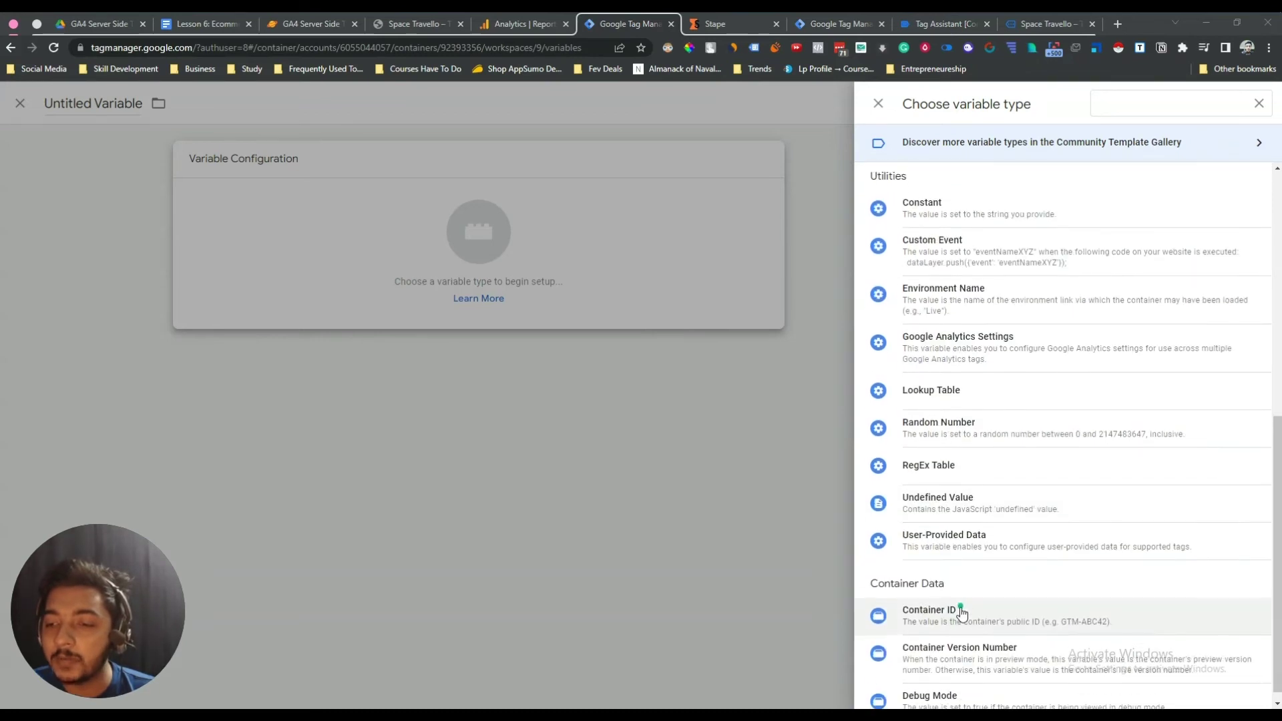
{"action": "scroll", "coordinate": [988, 502], "scroll_direction": "up", "scroll_amount": 8}
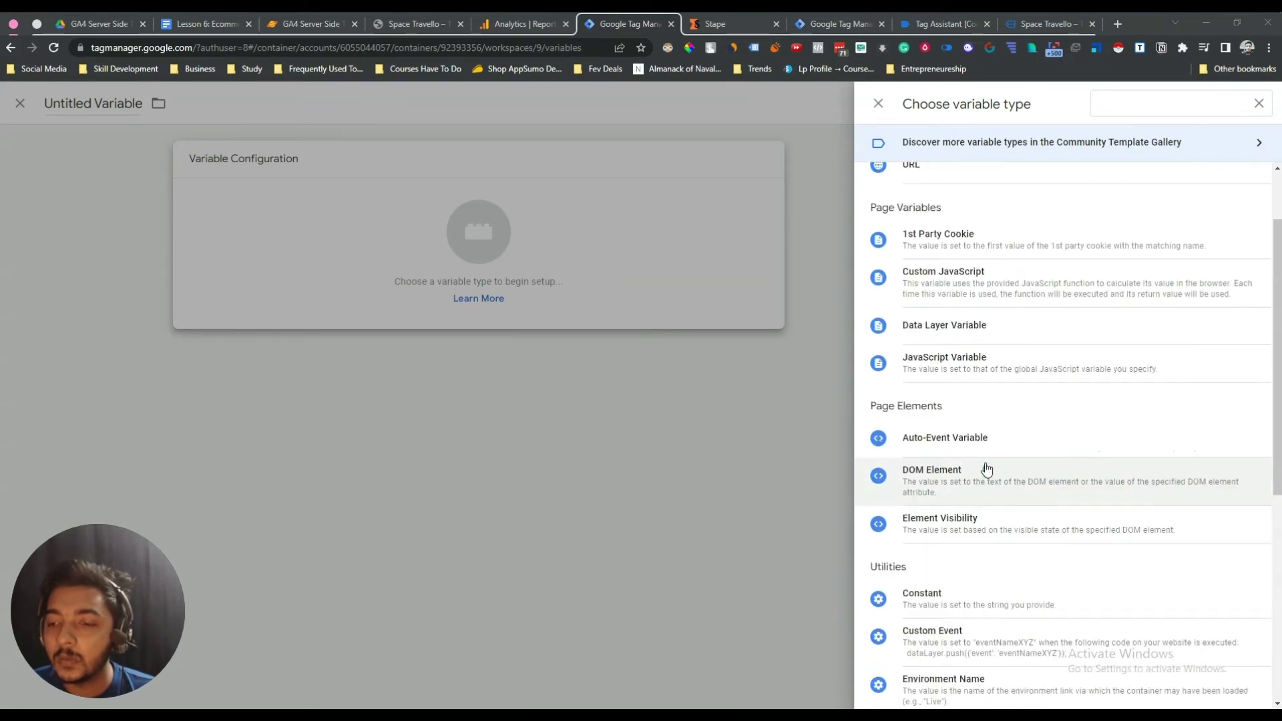
{"action": "left_click", "coordinate": [1195, 100]}
{"action": "type", "text": "data"}
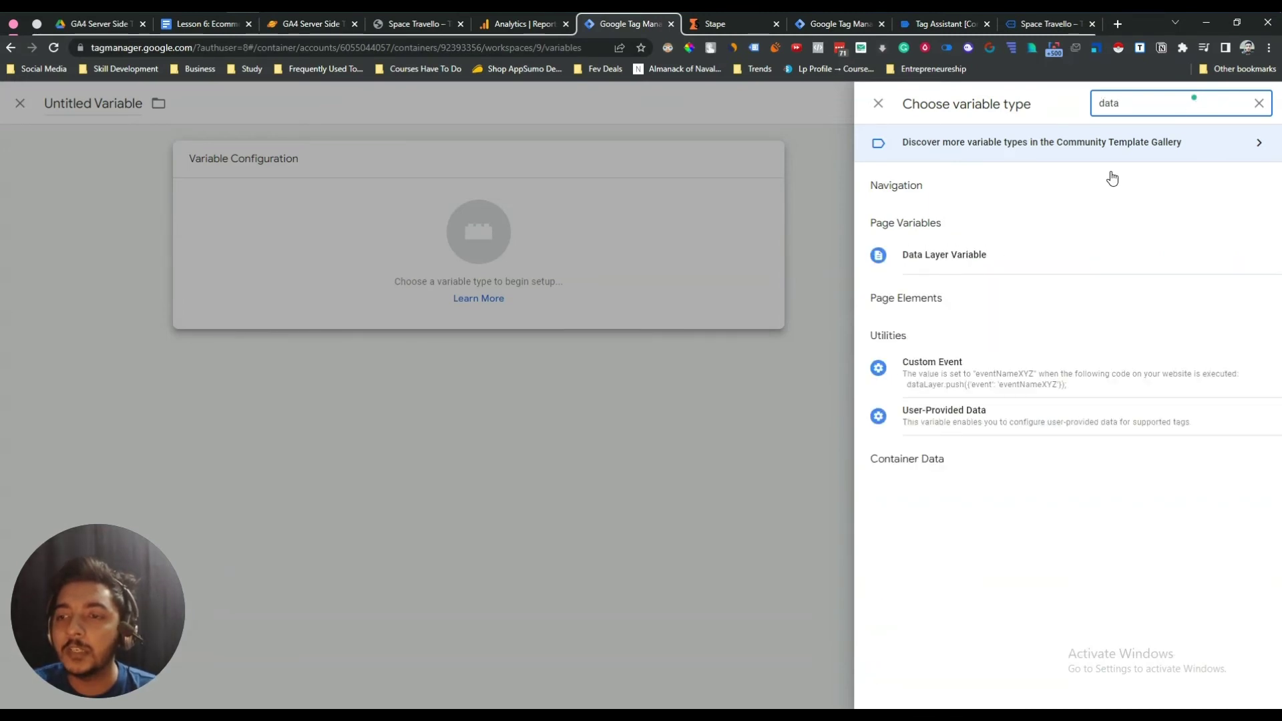
{"action": "left_click", "coordinate": [959, 260]}
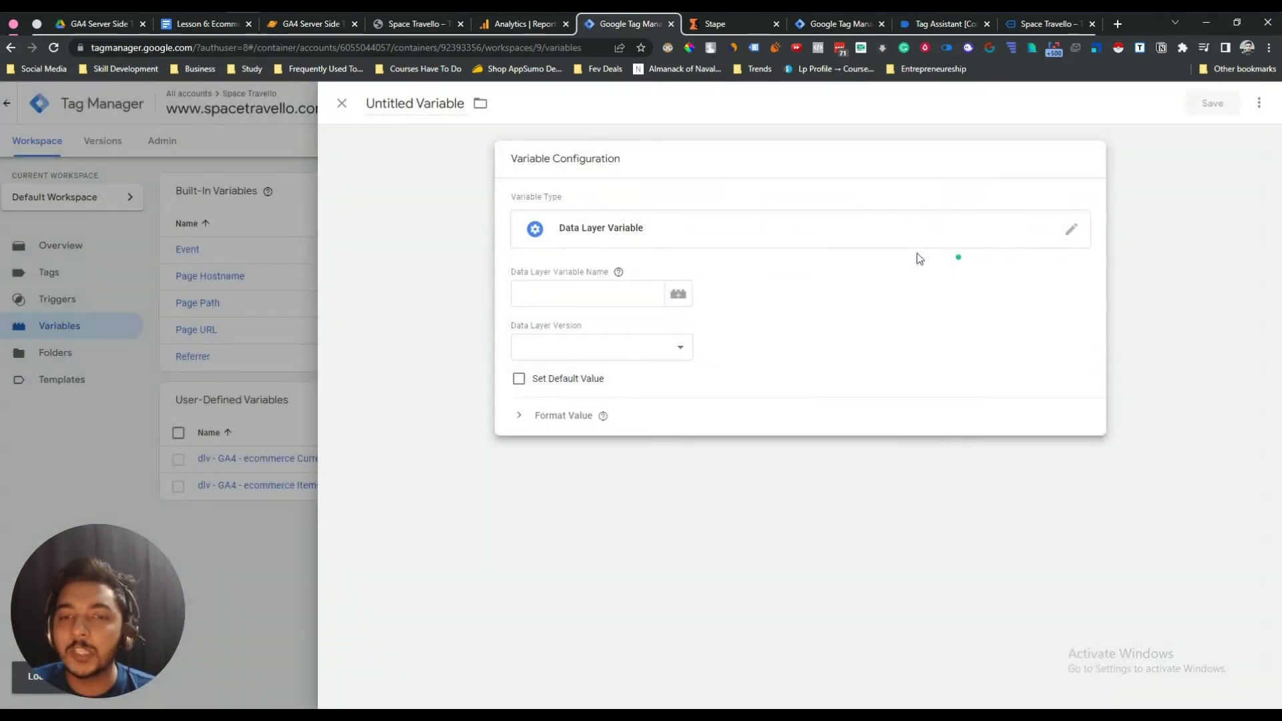
{"action": "left_click", "coordinate": [544, 295]}
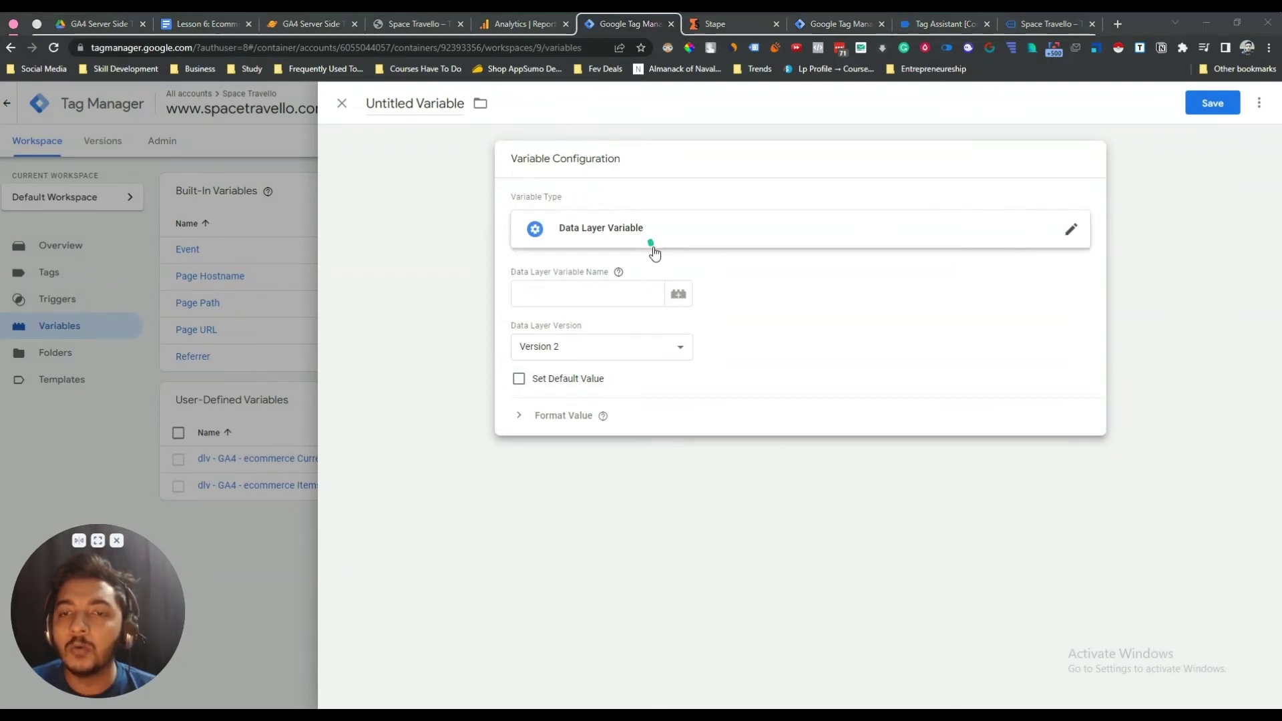
{"action": "mouse_move", "coordinate": [619, 273]}
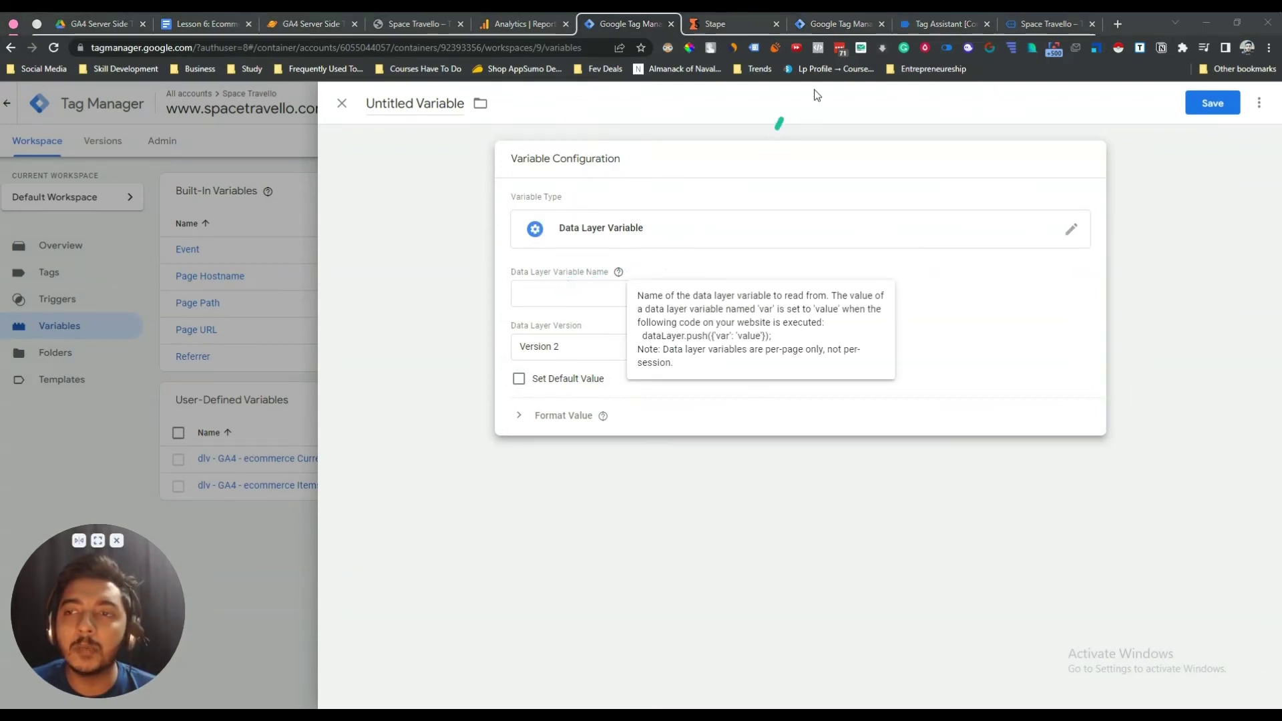
- In the store preview connected to Tag Assistant, add the Kryo X26 MTB Model X, Model Y and Model Z bikes to the cart
{"action": "left_click", "coordinate": [1015, 23]}
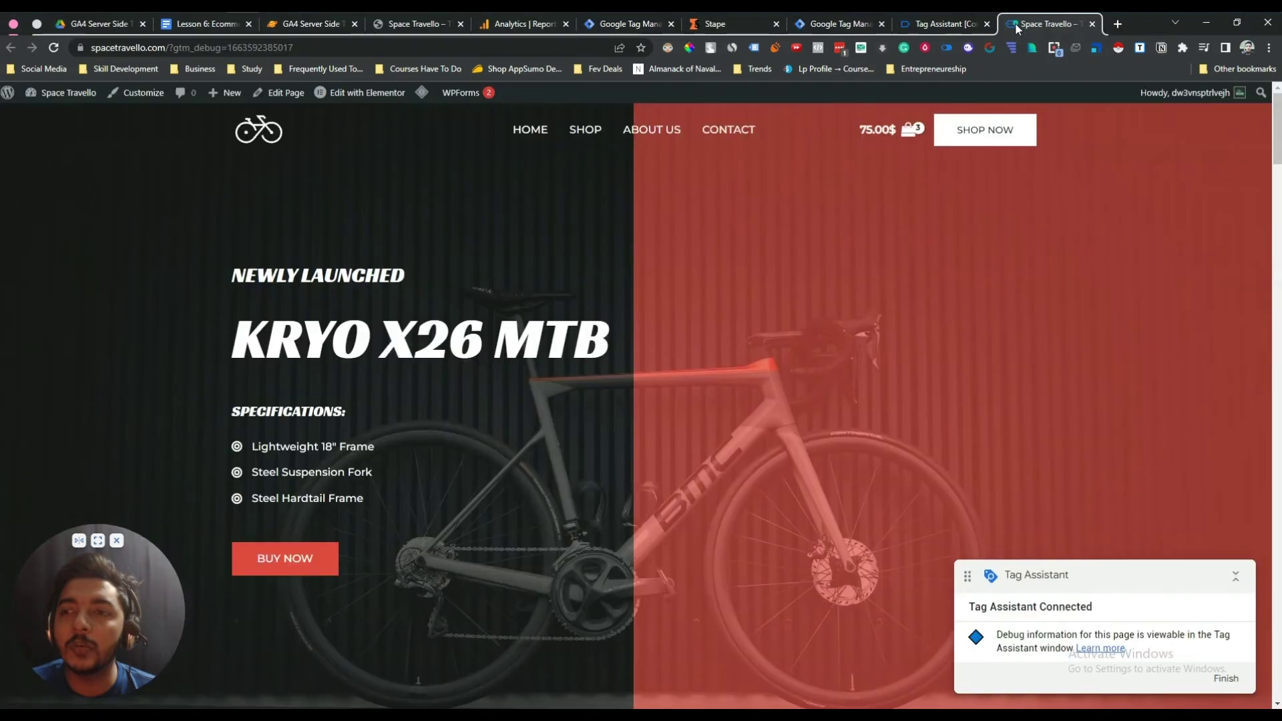
{"action": "left_click", "coordinate": [948, 27]}
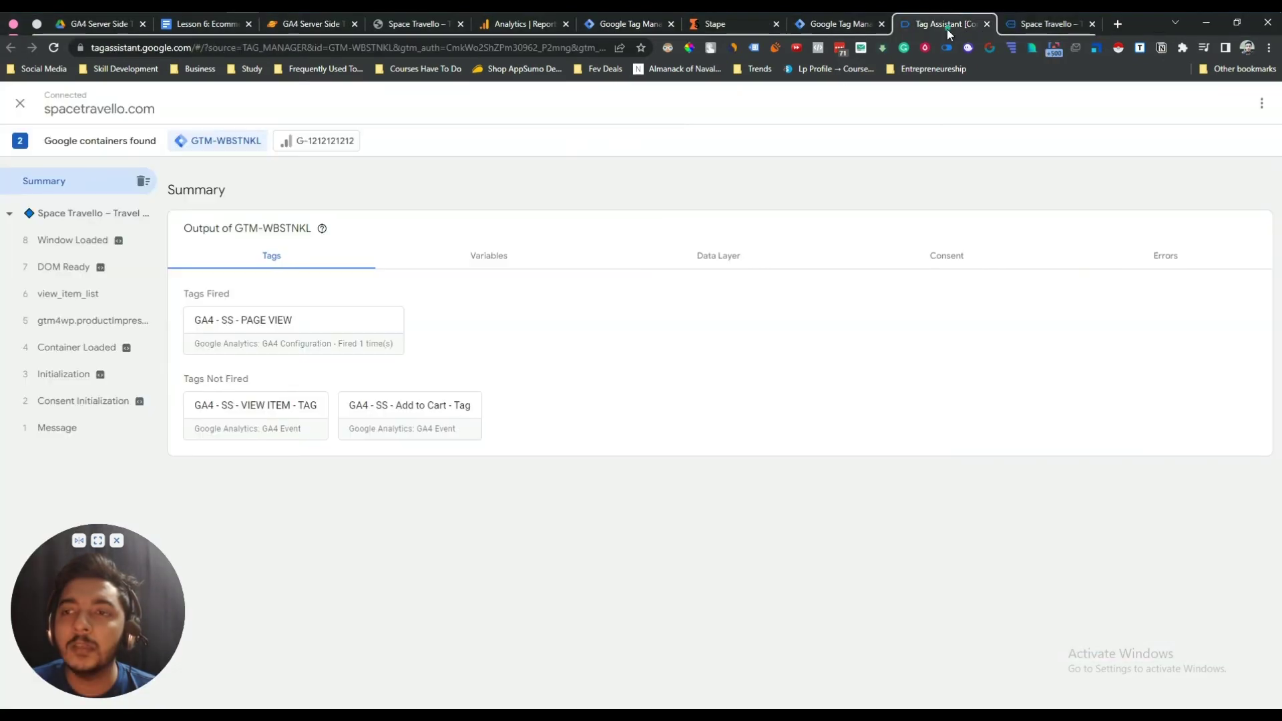
{"action": "left_click", "coordinate": [1040, 24]}
{"action": "scroll", "coordinate": [576, 247], "scroll_direction": "down", "scroll_amount": 10}
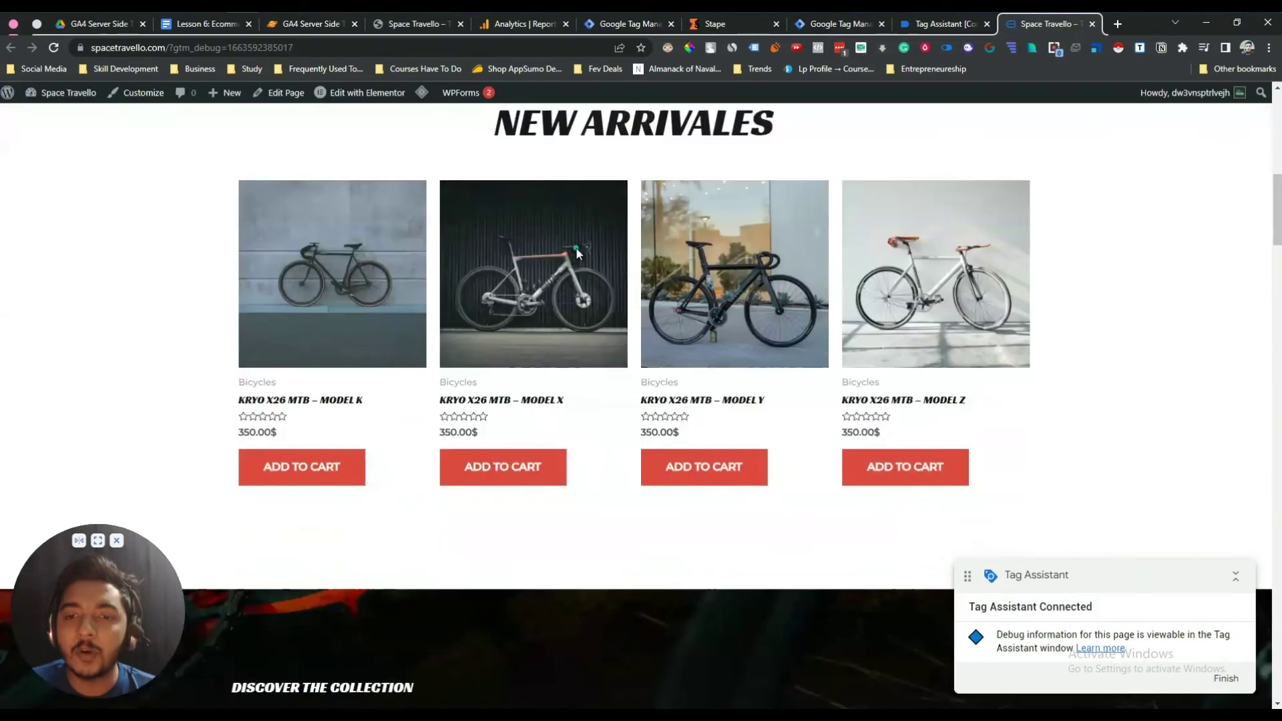
{"action": "scroll", "coordinate": [571, 254], "scroll_direction": "up", "scroll_amount": 2}
{"action": "left_click", "coordinate": [519, 319]}
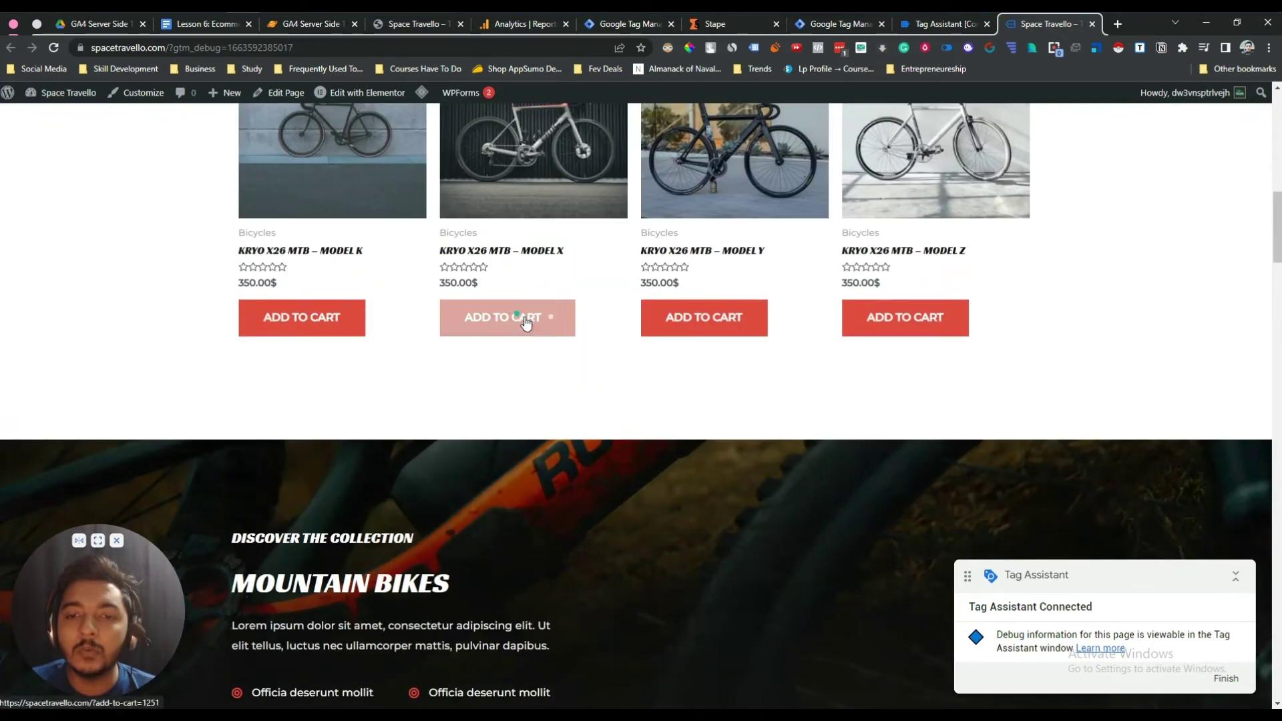
{"action": "left_click", "coordinate": [666, 323]}
{"action": "left_click", "coordinate": [909, 324]}
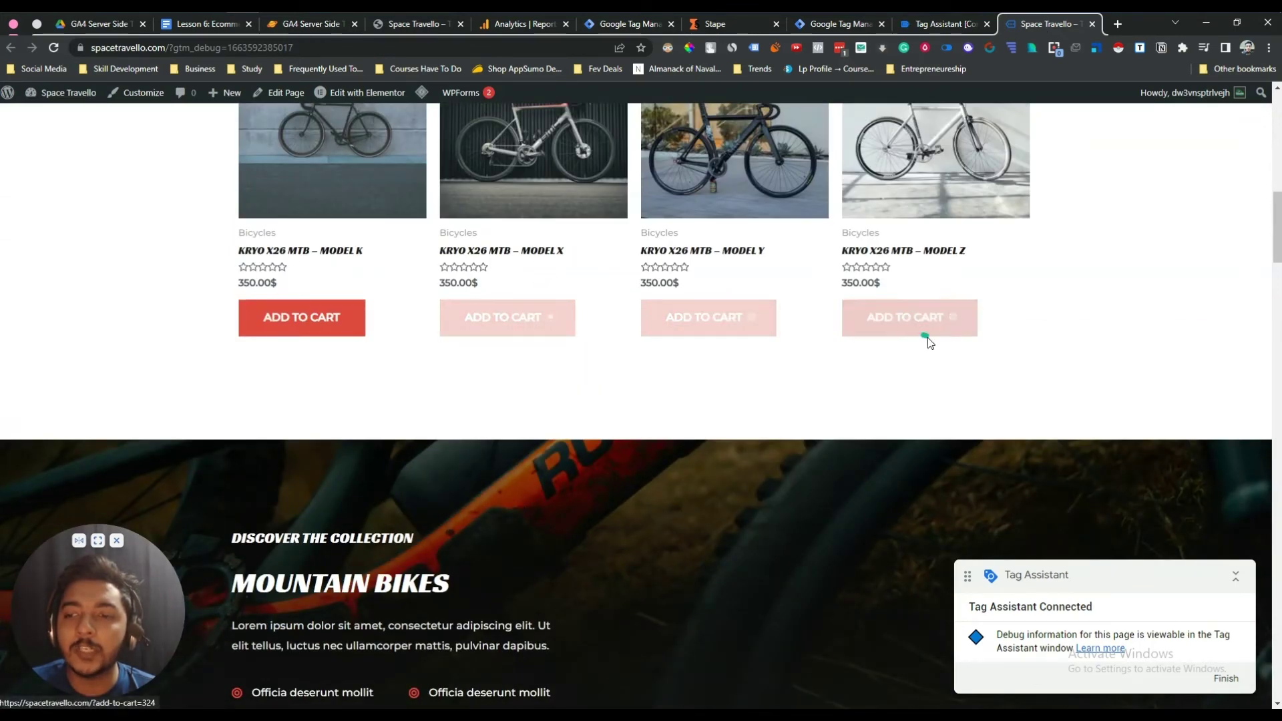
- Open the store's cart page and proceed to checkout
{"action": "scroll", "coordinate": [928, 344], "scroll_direction": "up", "scroll_amount": 8}
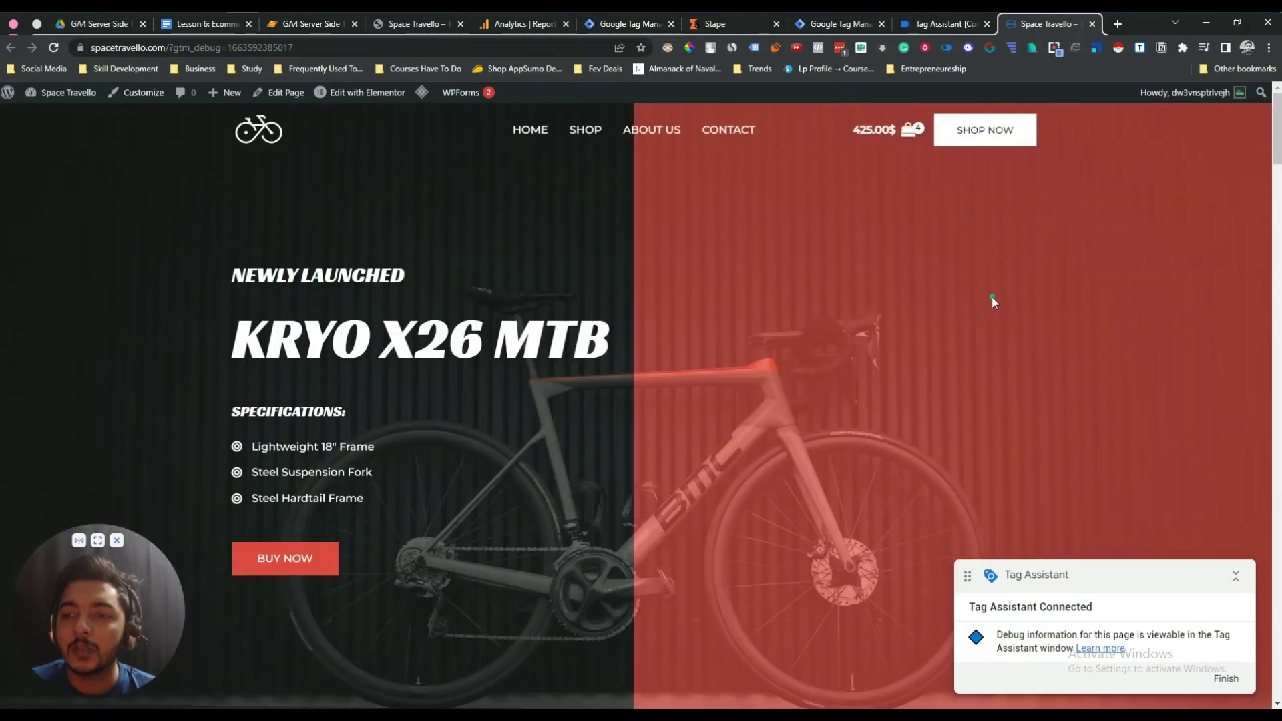
{"action": "left_click", "coordinate": [862, 137]}
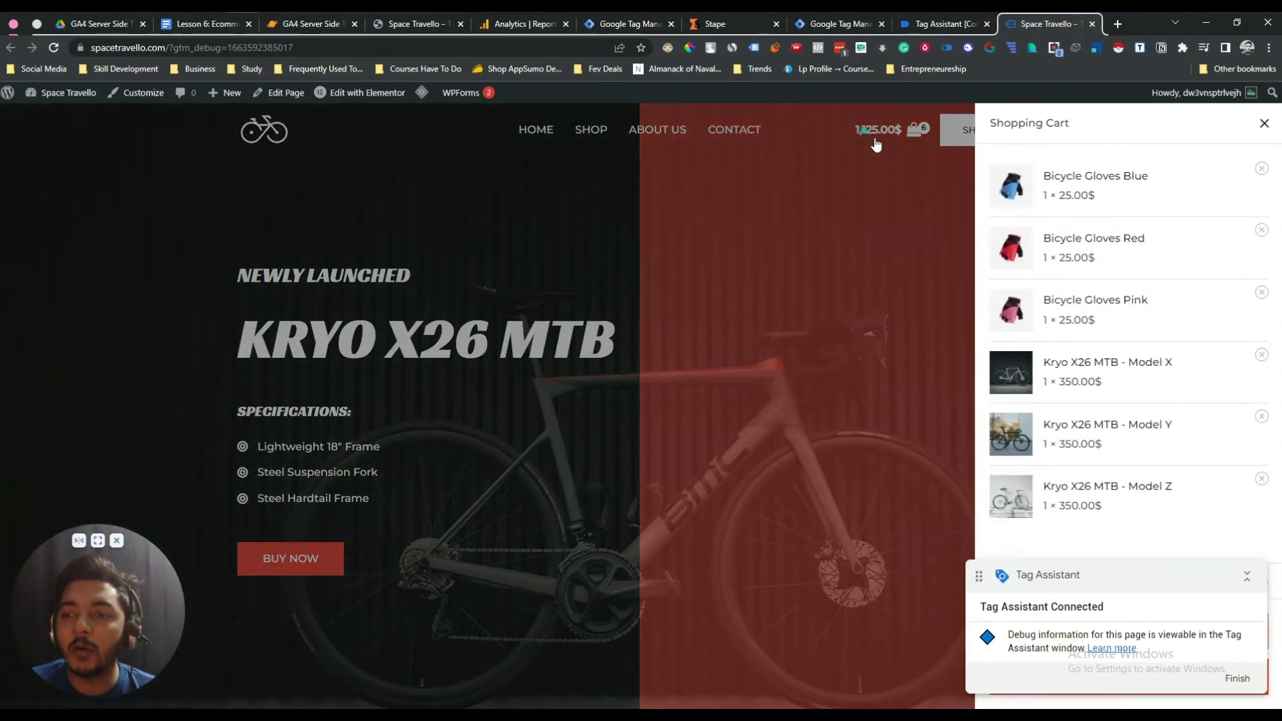
{"action": "left_click", "coordinate": [1264, 123]}
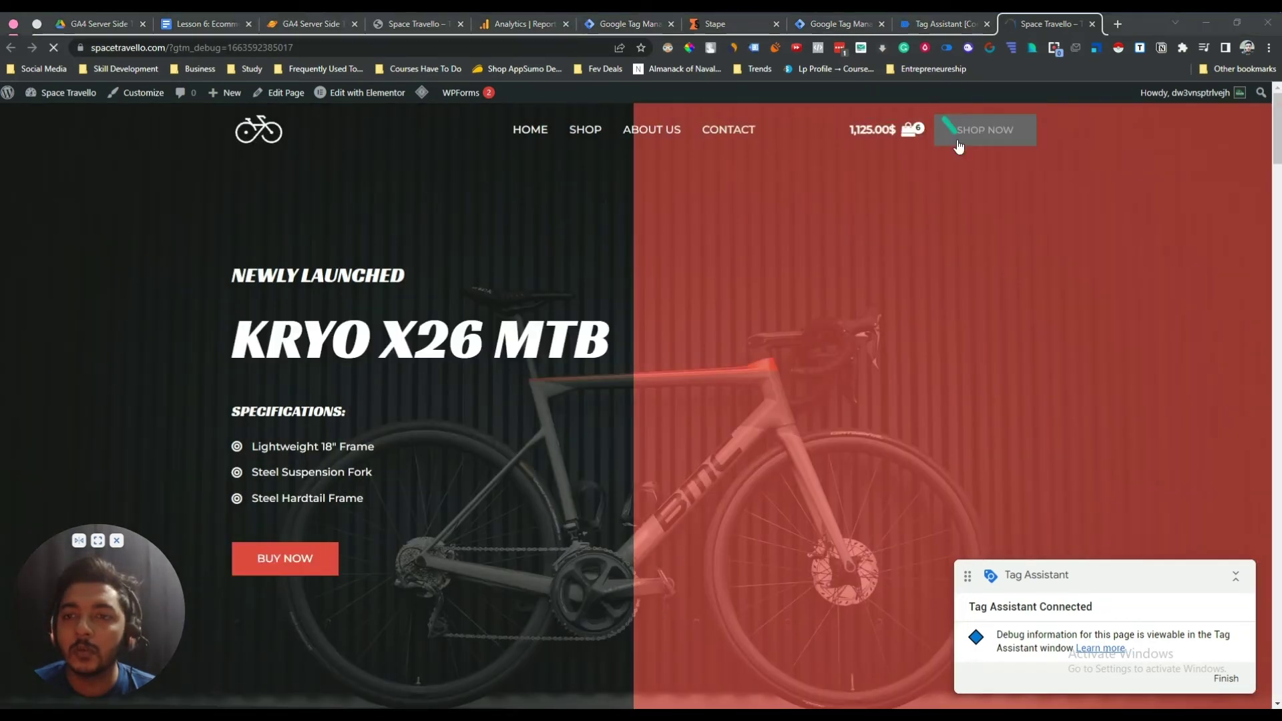
{"action": "left_click", "coordinate": [907, 132]}
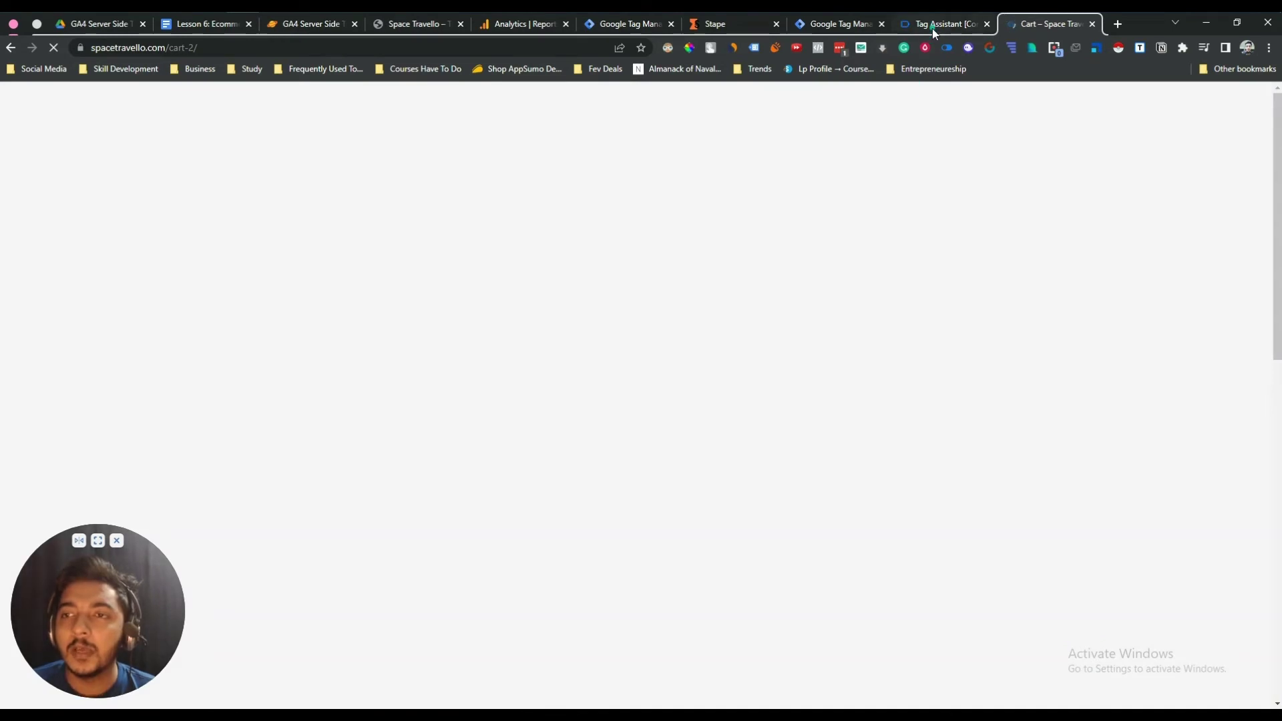
{"action": "left_click", "coordinate": [932, 25]}
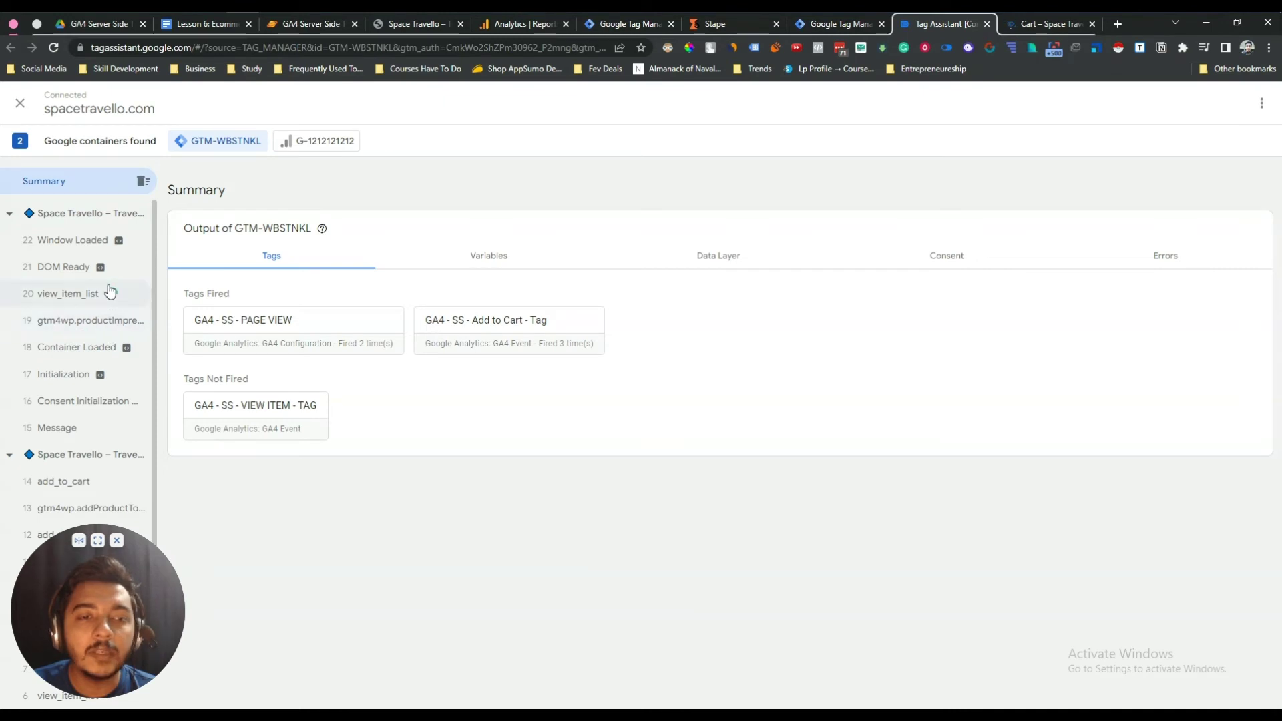
{"action": "left_click", "coordinate": [1008, 25]}
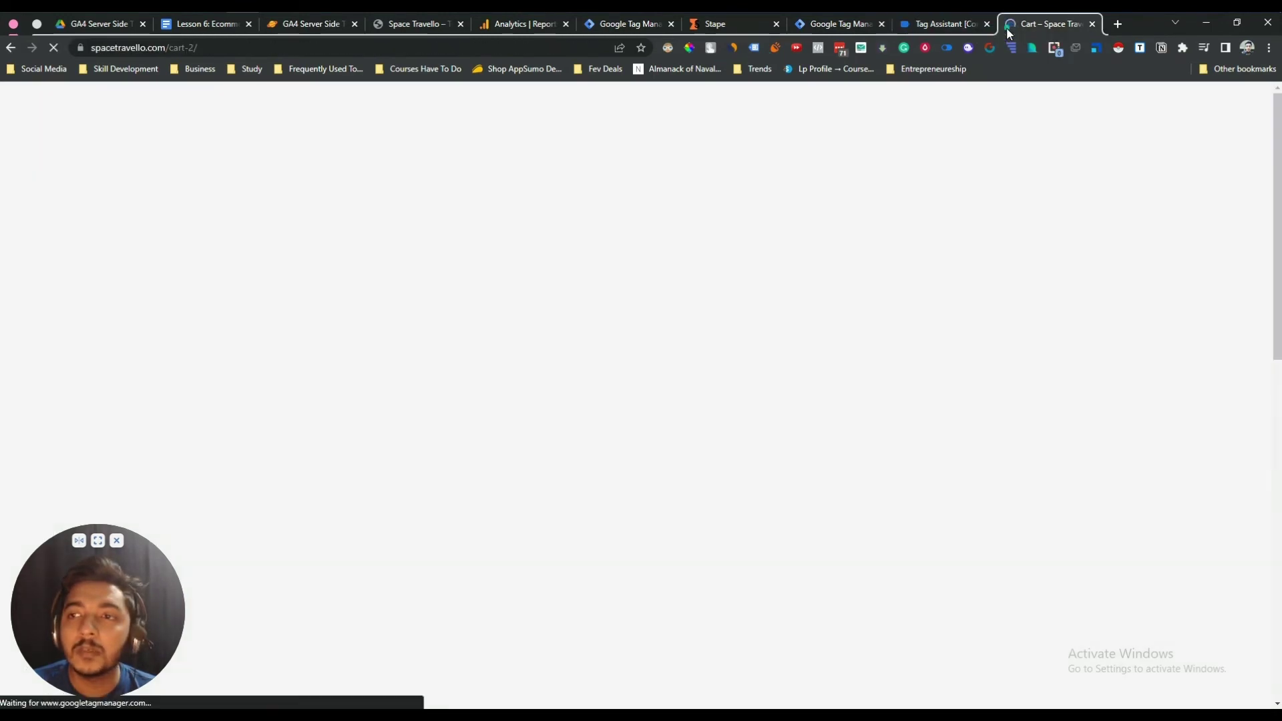
{"action": "scroll", "coordinate": [793, 317], "scroll_direction": "down", "scroll_amount": 8}
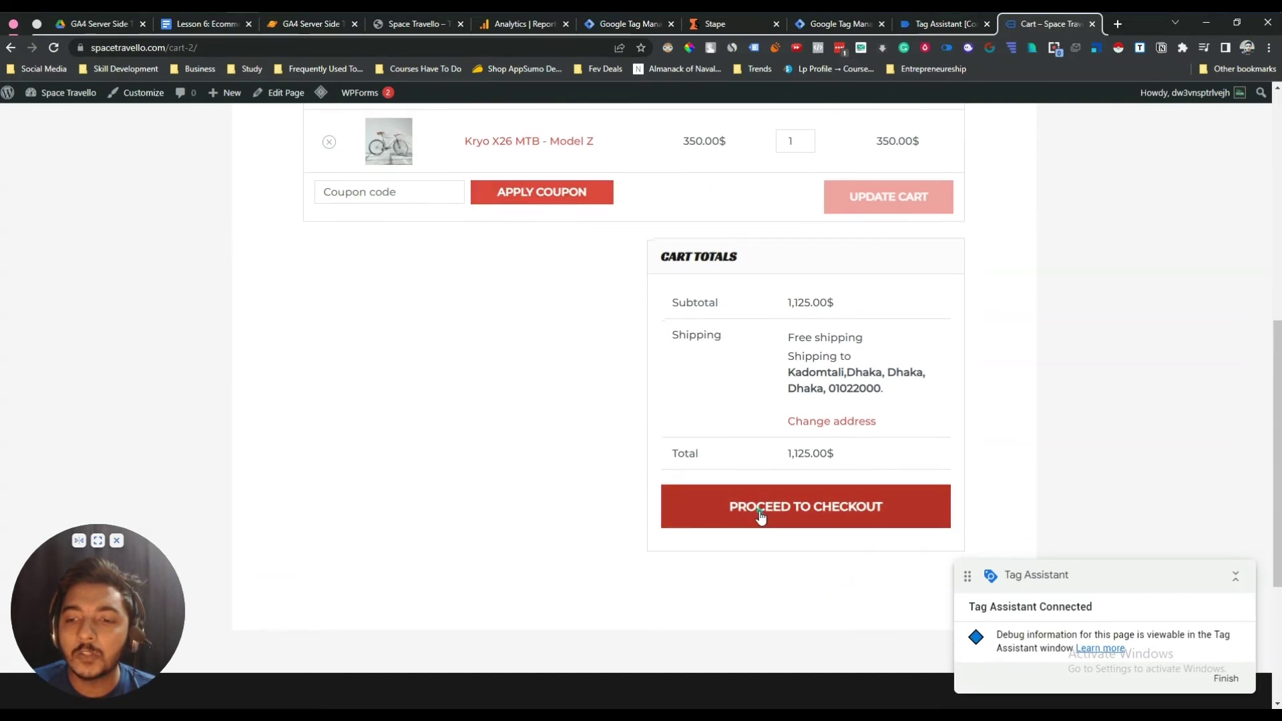
{"action": "left_click", "coordinate": [799, 522]}
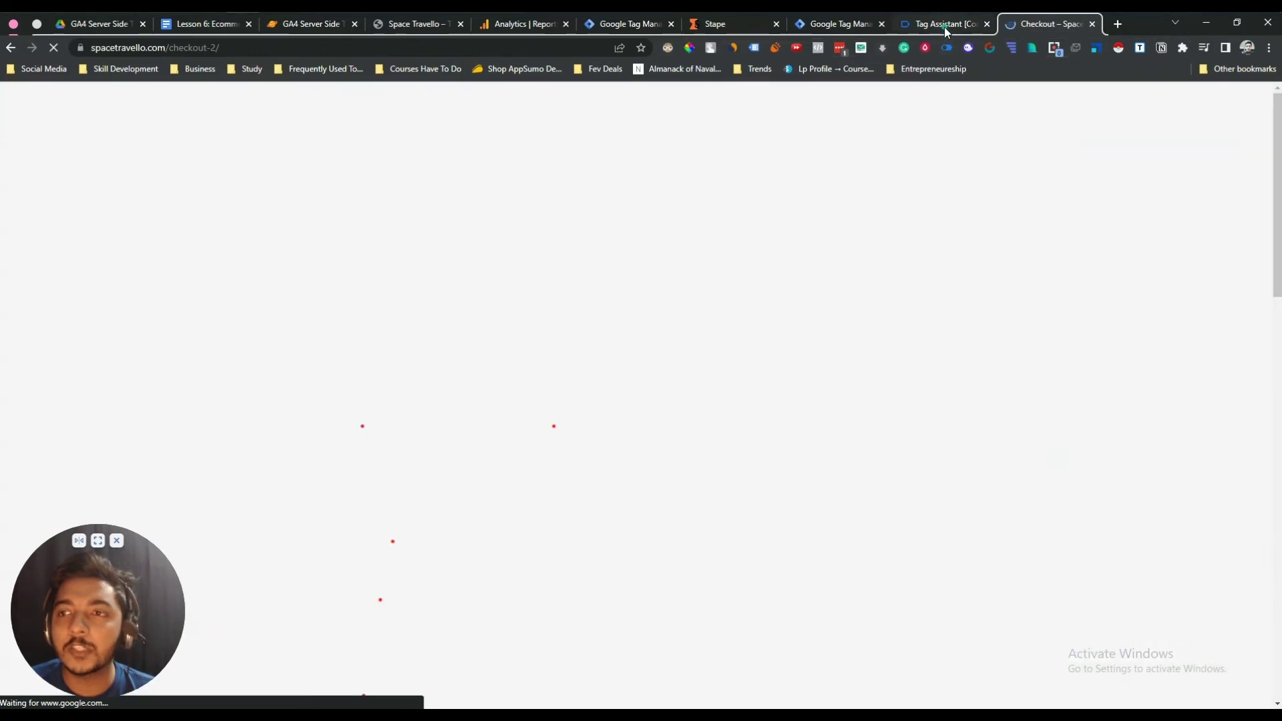
- In Tag Assistant, examine the data layer values of the begin_checkout event on the checkout page
{"action": "left_click", "coordinate": [944, 27]}
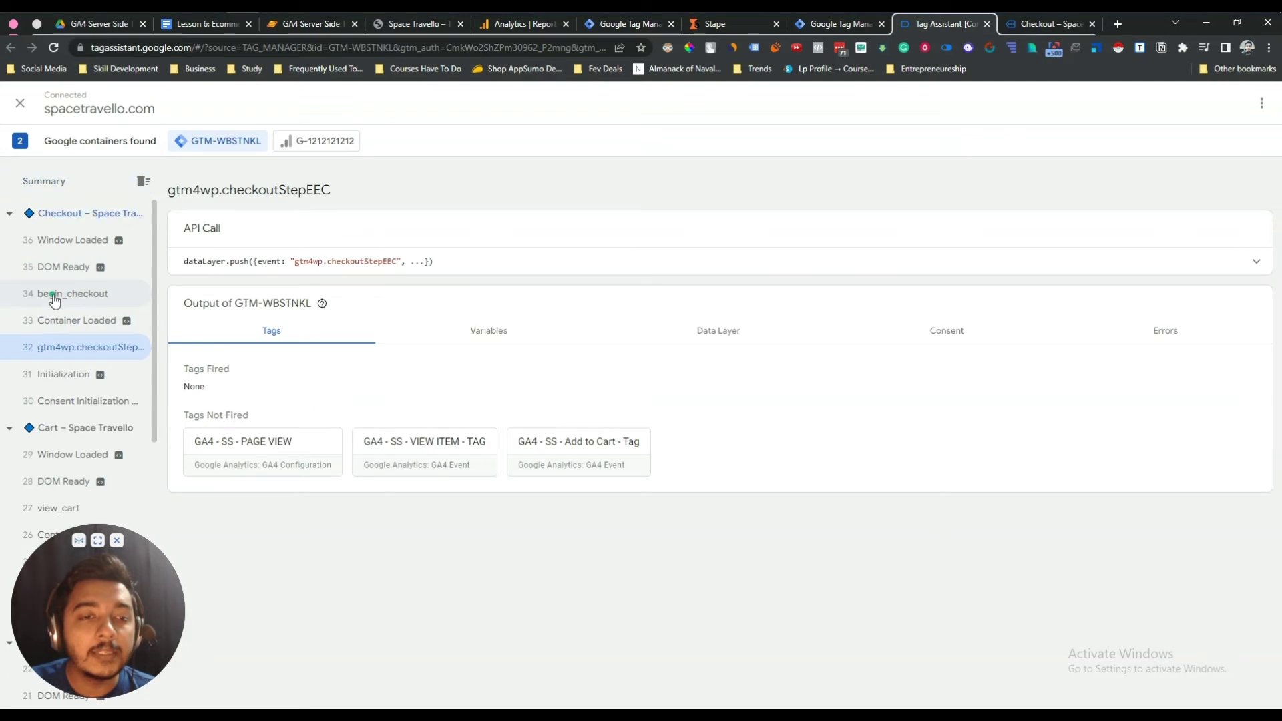
{"action": "left_click", "coordinate": [53, 294]}
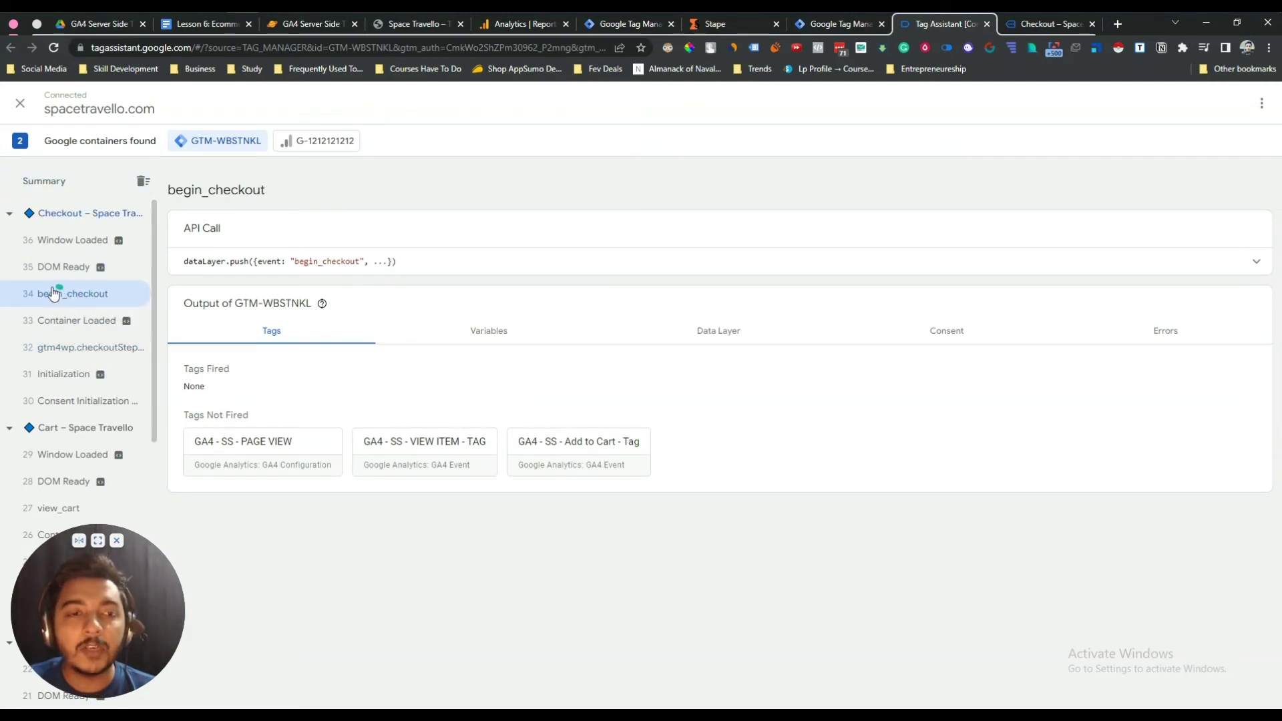
{"action": "left_click", "coordinate": [723, 332]}
{"action": "scroll", "coordinate": [394, 430], "scroll_direction": "down", "scroll_amount": 3}
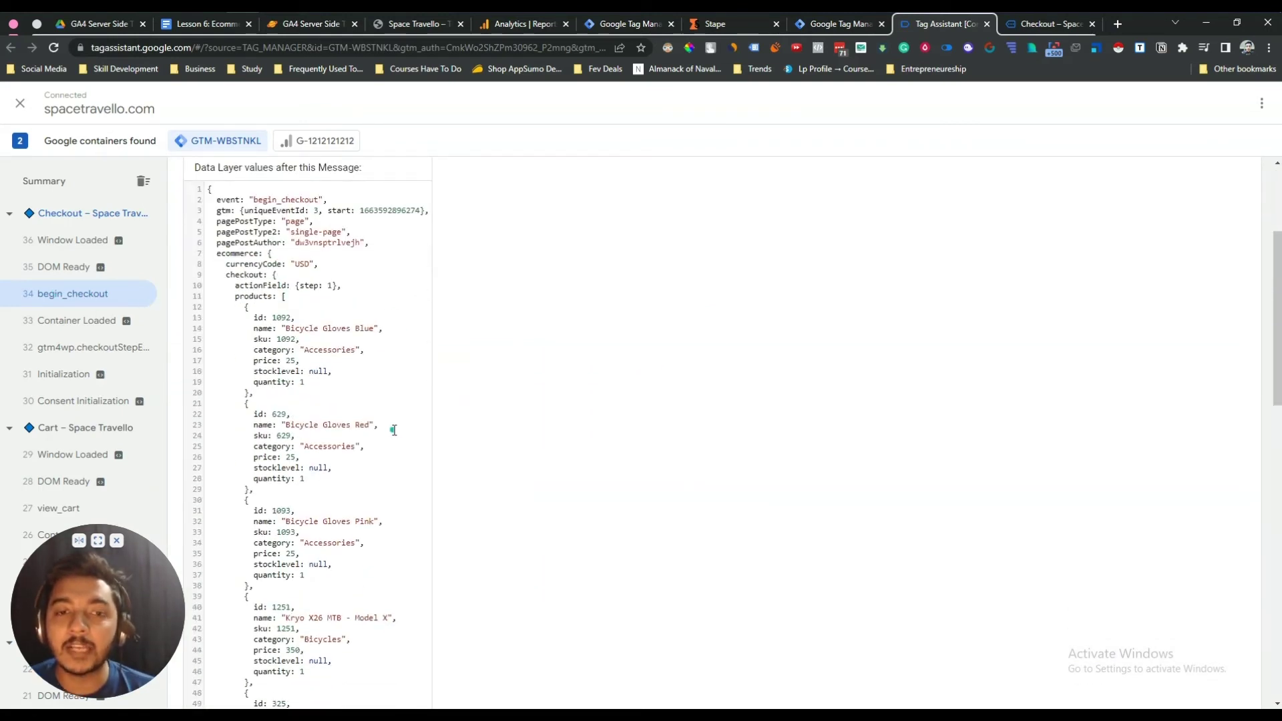
{"action": "scroll", "coordinate": [323, 522], "scroll_direction": "up", "scroll_amount": 3}
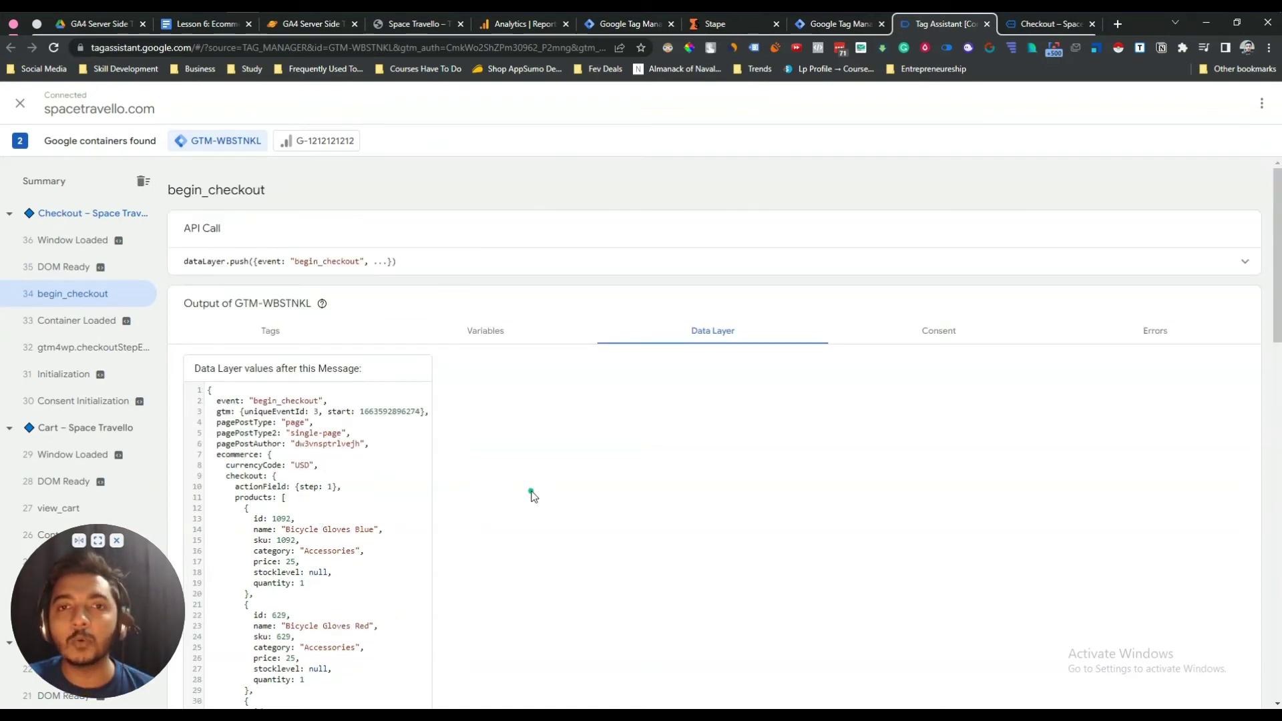
- Review the ordered products and the order total on the store's checkout page
{"action": "left_click", "coordinate": [1026, 38]}
{"action": "scroll", "coordinate": [541, 415], "scroll_direction": "down", "scroll_amount": 6}
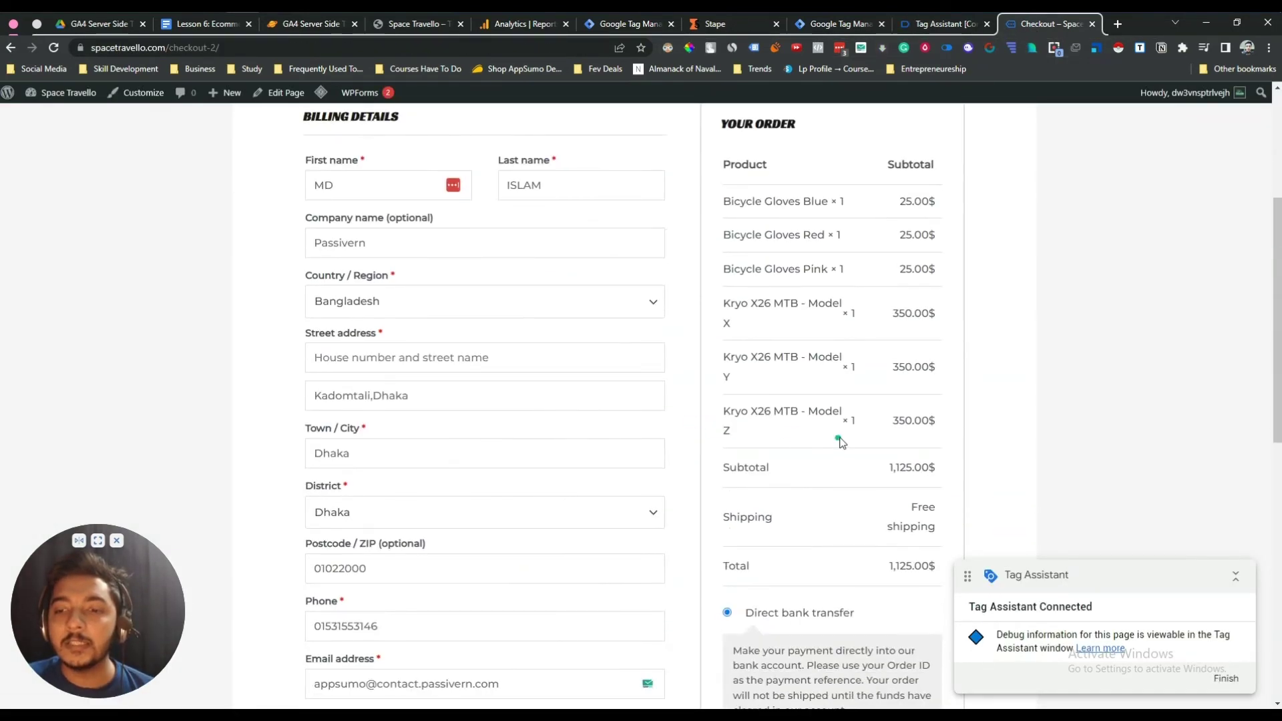
{"action": "scroll", "coordinate": [595, 564], "scroll_direction": "up", "scroll_amount": 6}
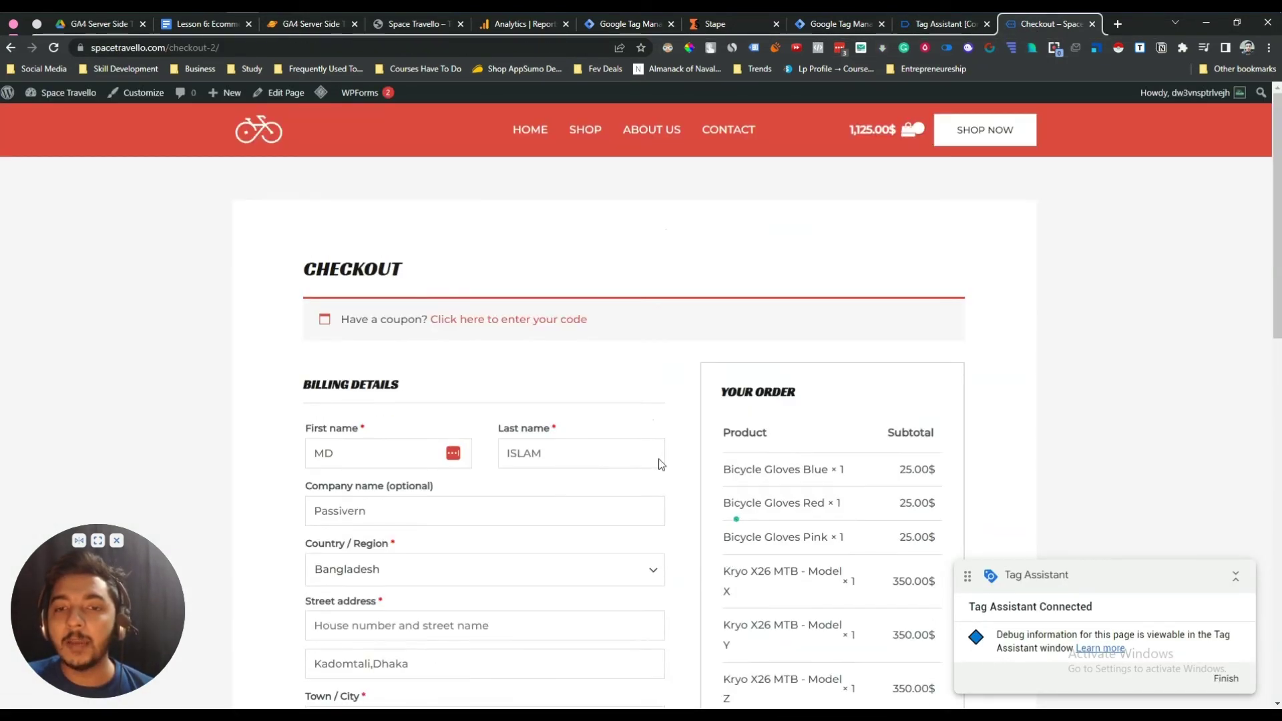
{"action": "scroll", "coordinate": [891, 460], "scroll_direction": "down", "scroll_amount": 5}
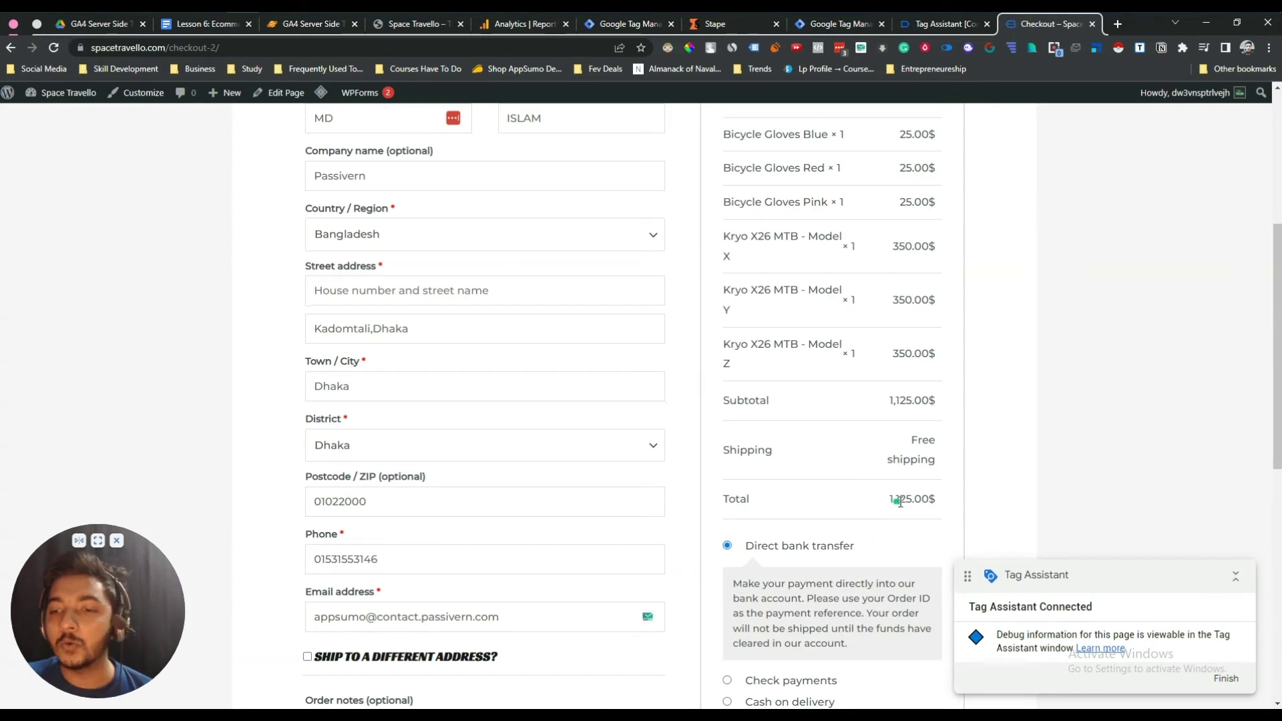
{"action": "left_click_drag", "start_coordinate": [890, 499], "coordinate": [956, 498]}
{"action": "left_click", "coordinate": [935, 503]}
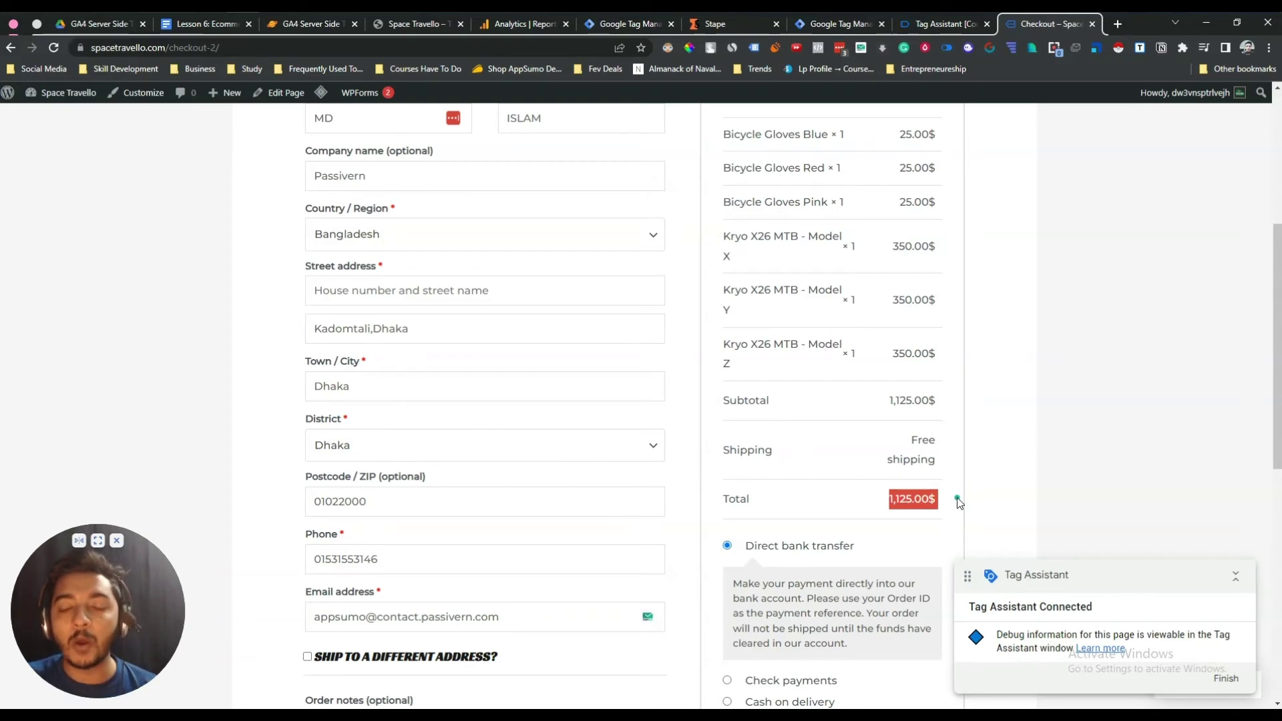
- In Tag Assistant, find the value key in the begin_checkout data layer and compare it with the checkout total
{"action": "left_click", "coordinate": [937, 27]}
{"action": "scroll", "coordinate": [369, 491], "scroll_direction": "down", "scroll_amount": 7}
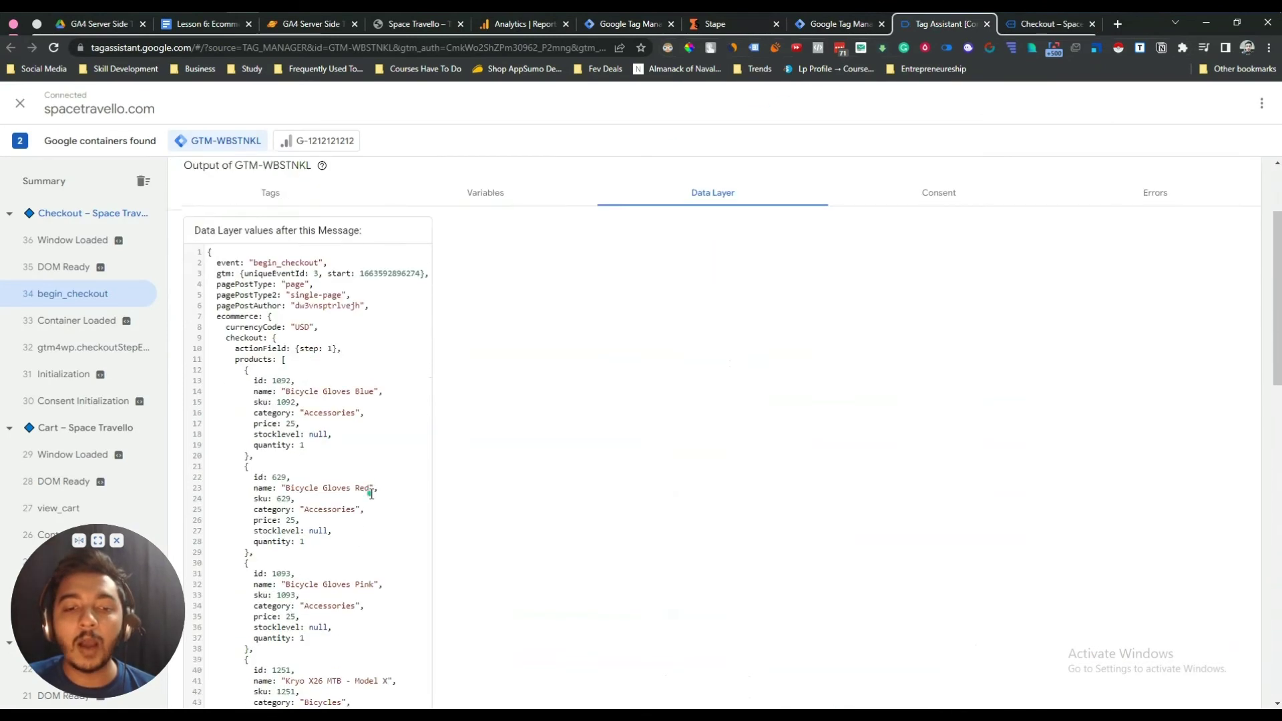
{"action": "scroll", "coordinate": [368, 493], "scroll_direction": "down", "scroll_amount": 2}
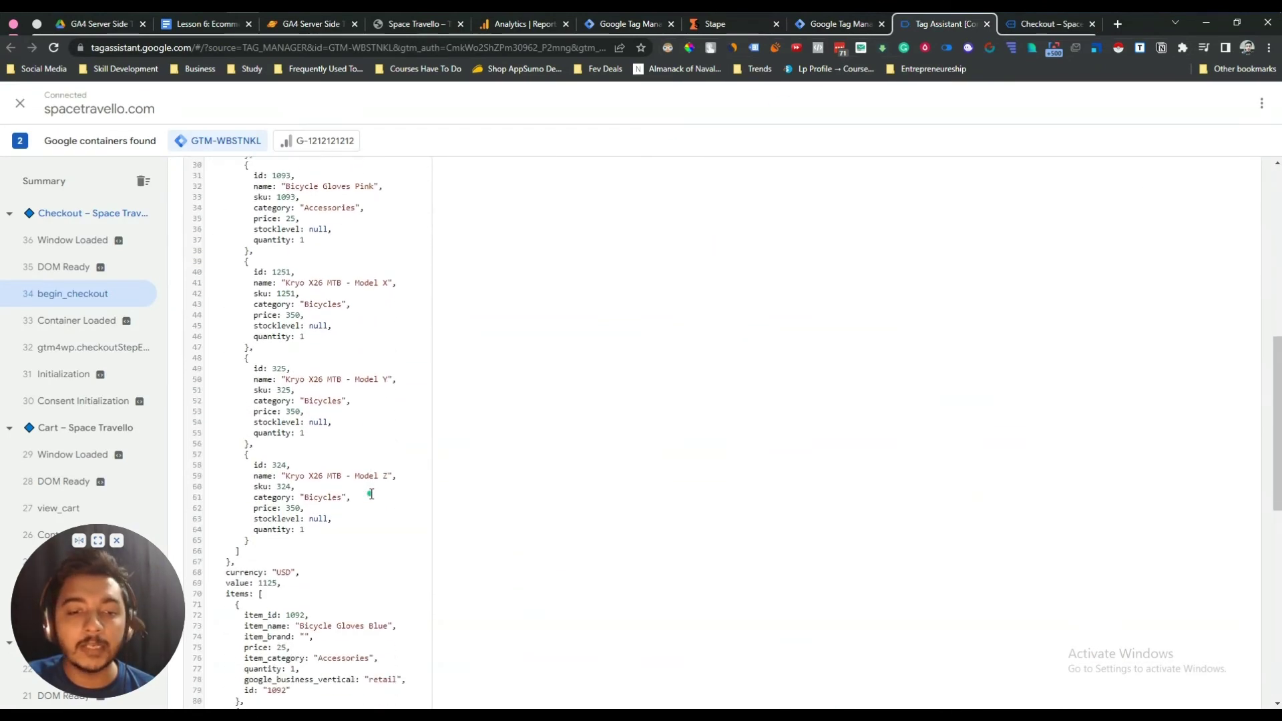
{"action": "scroll", "coordinate": [269, 515], "scroll_direction": "down", "scroll_amount": 2}
{"action": "left_click_drag", "start_coordinate": [268, 516], "coordinate": [277, 515]}
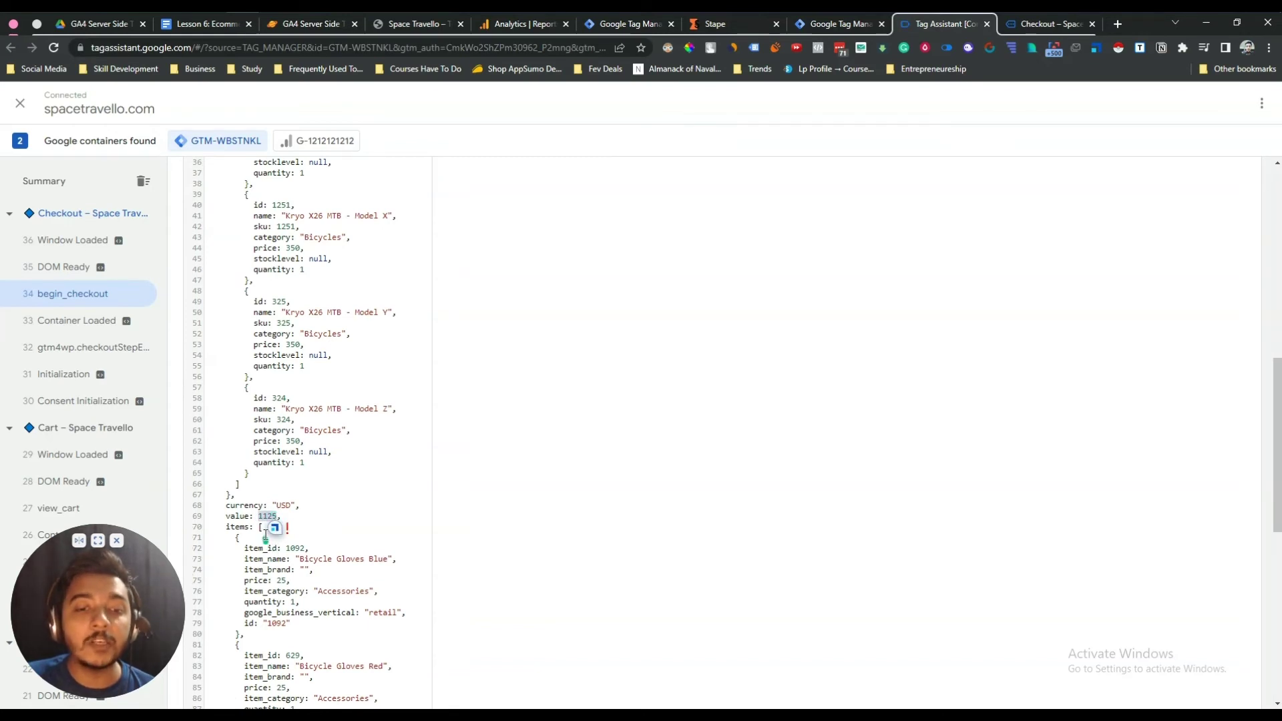
{"action": "left_click_drag", "start_coordinate": [258, 516], "coordinate": [238, 519]}
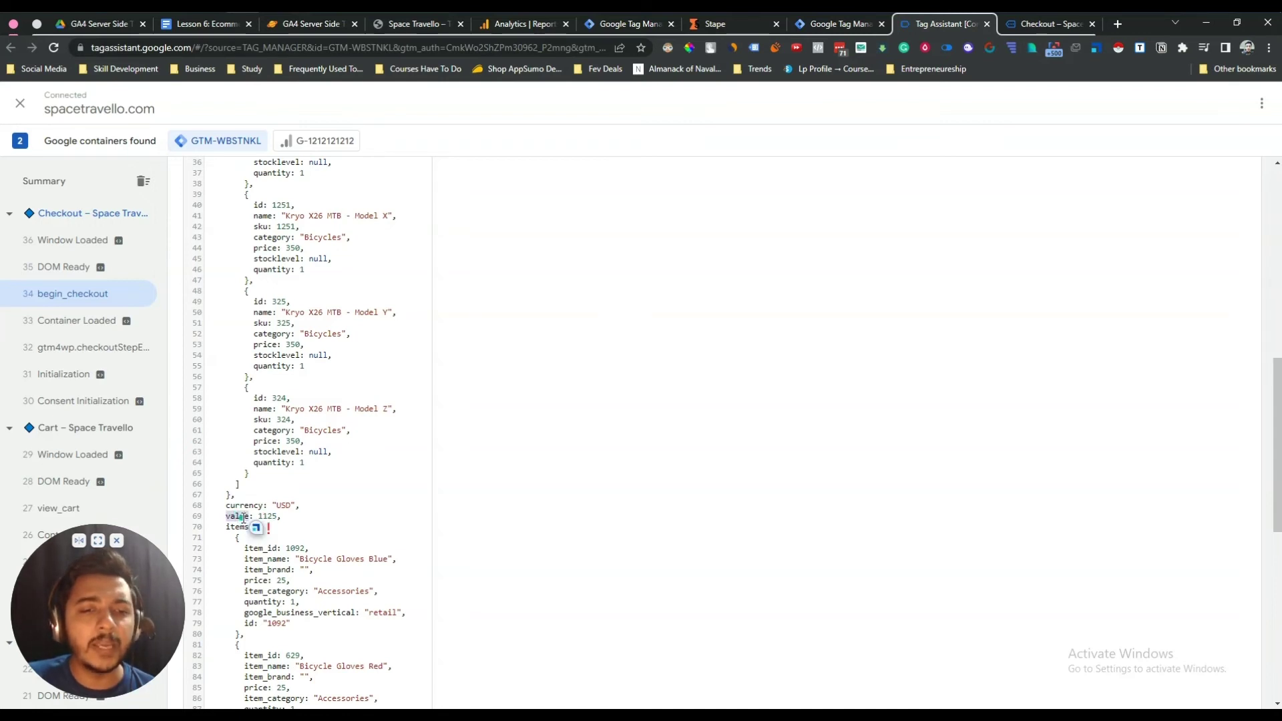
- Examine how the value key is nested within the ecommerce object of the begin_checkout data layer
{"action": "scroll", "coordinate": [243, 518], "scroll_direction": "up", "scroll_amount": 9}
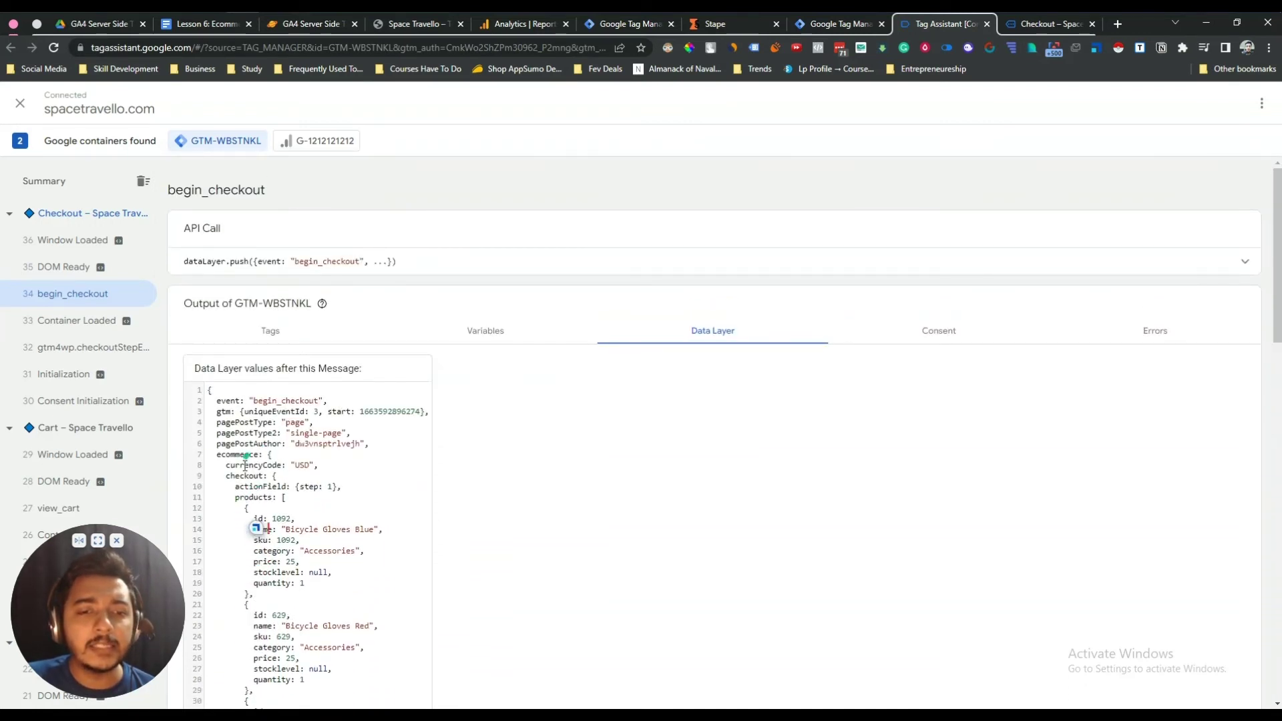
{"action": "double_click", "coordinate": [235, 454]}
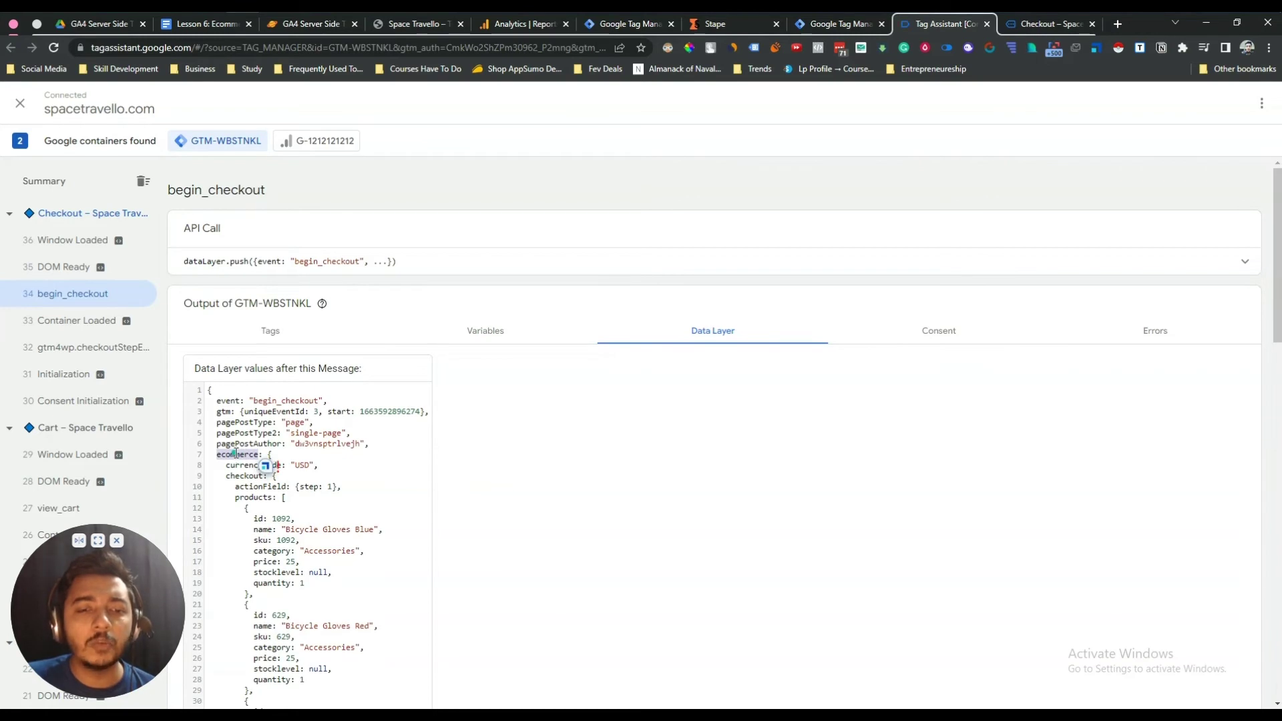
{"action": "scroll", "coordinate": [235, 454], "scroll_direction": "down", "scroll_amount": 3}
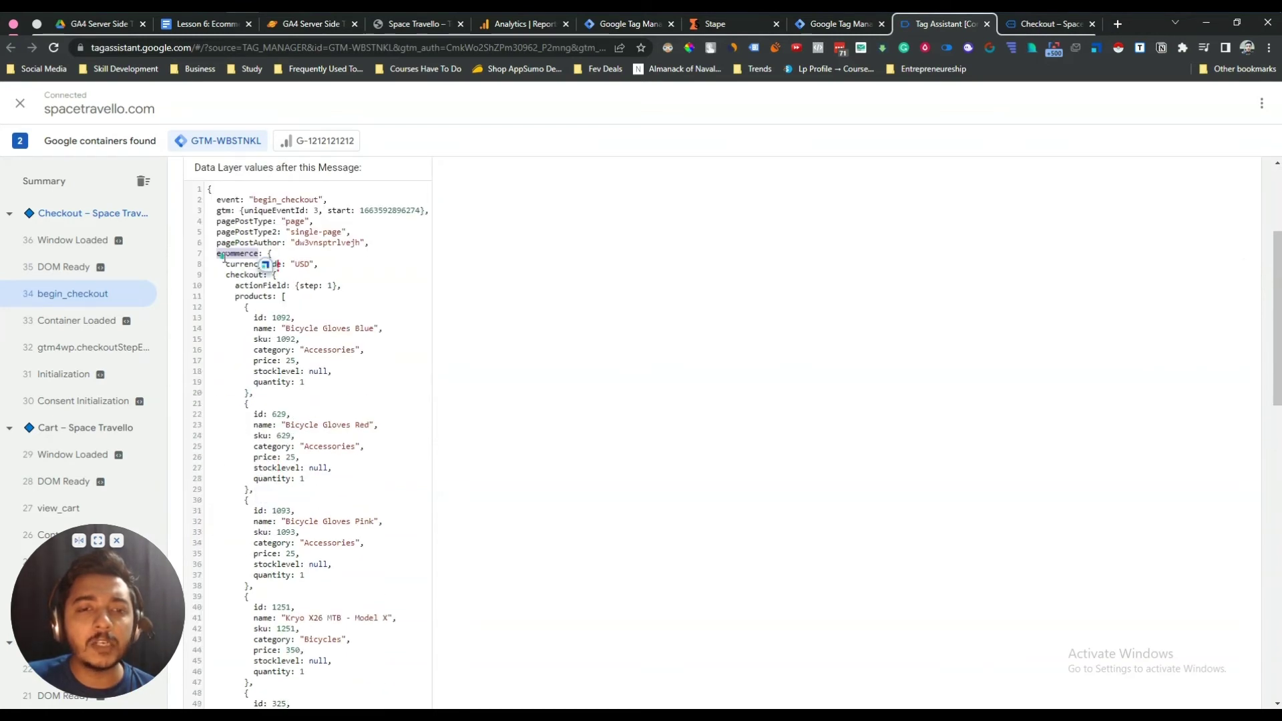
{"action": "scroll", "coordinate": [265, 472], "scroll_direction": "down", "scroll_amount": 7}
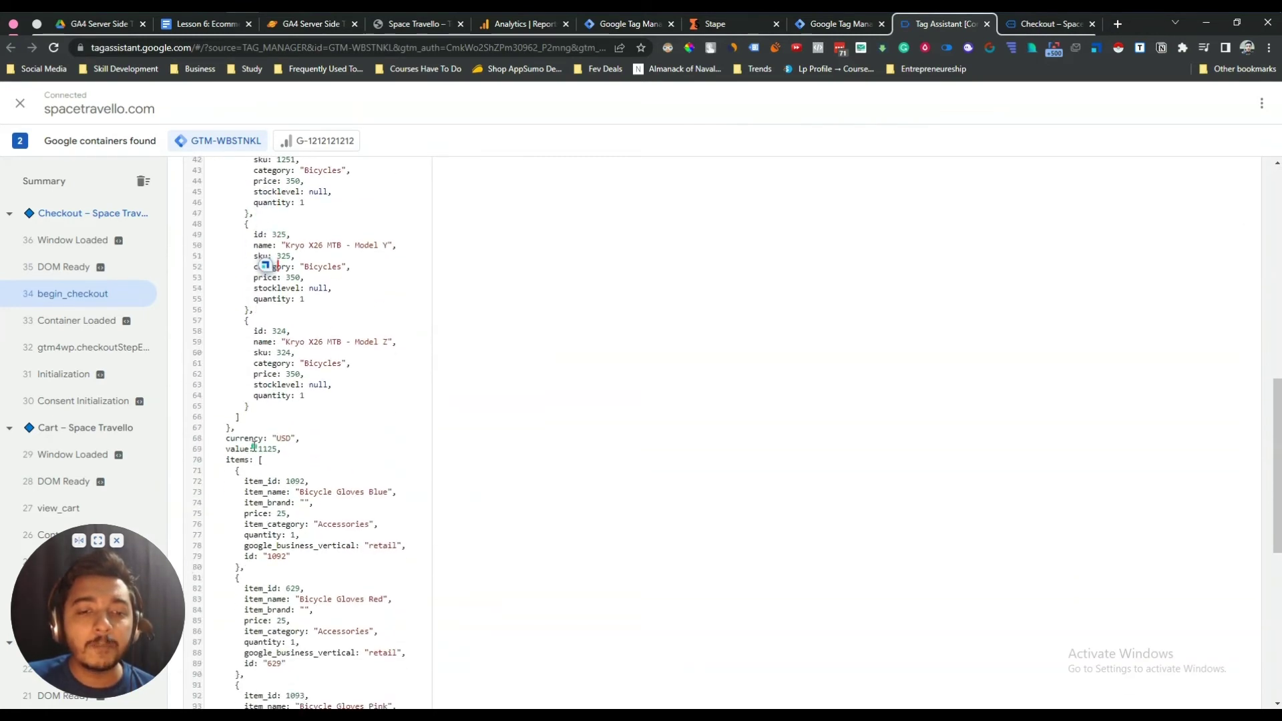
{"action": "double_click", "coordinate": [240, 449]}
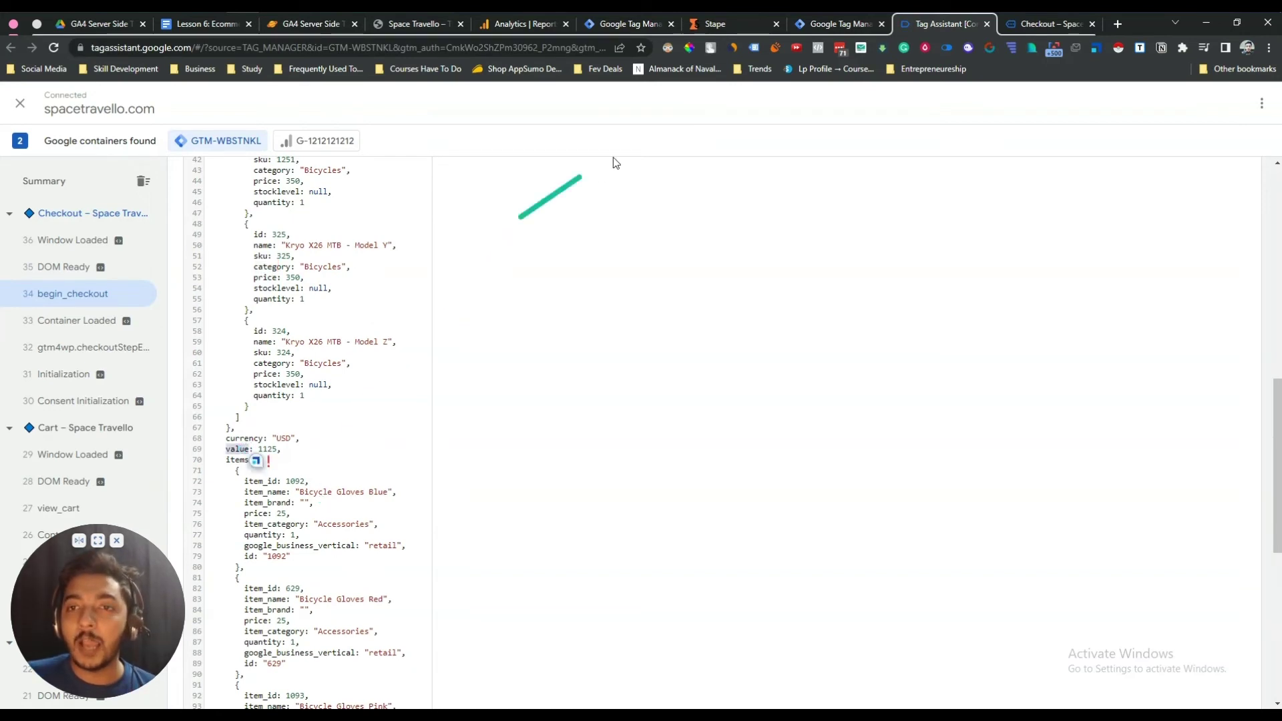
{"action": "left_click", "coordinate": [335, 473]}
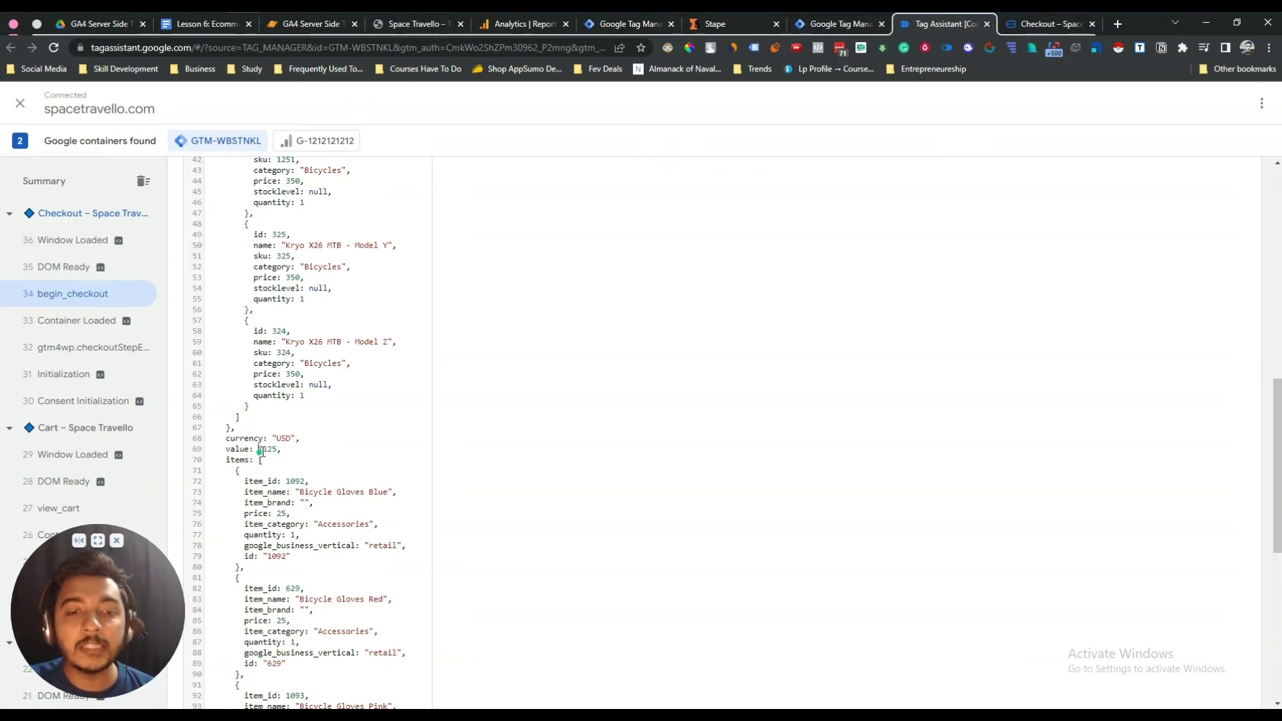
{"action": "left_click_drag", "start_coordinate": [259, 449], "coordinate": [274, 449]}
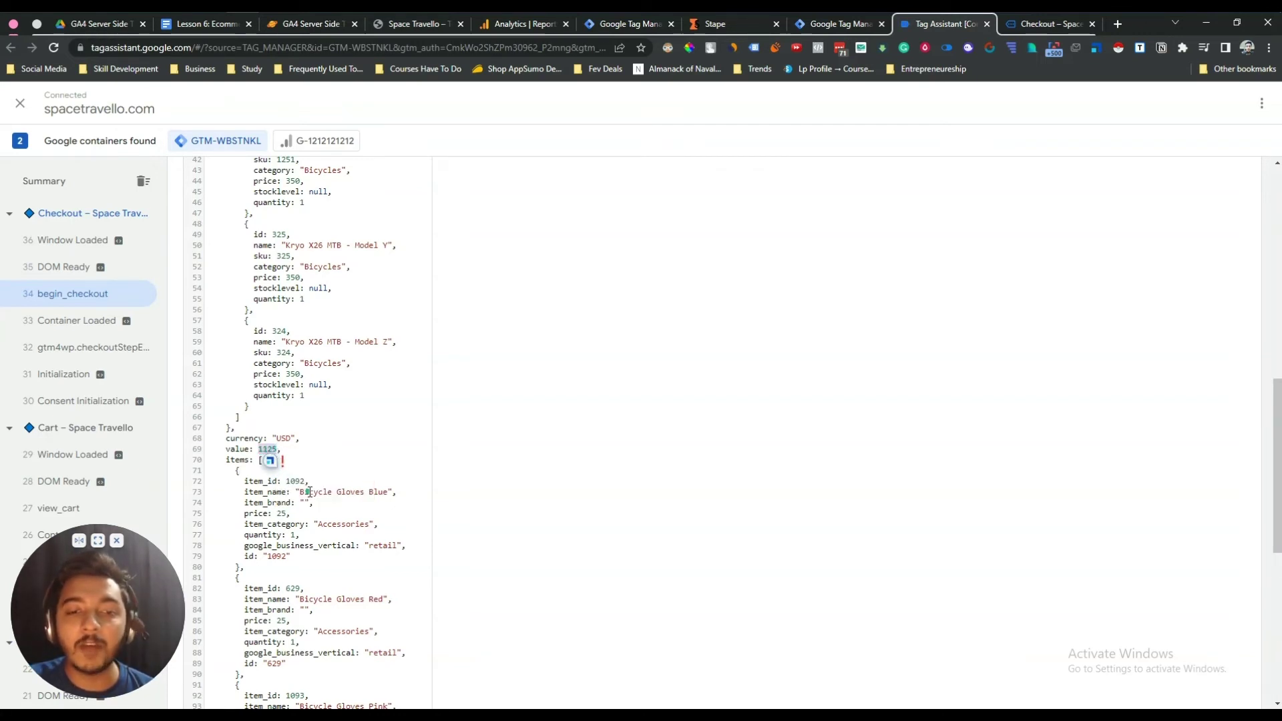
{"action": "scroll", "coordinate": [310, 493], "scroll_direction": "up", "scroll_amount": 10}
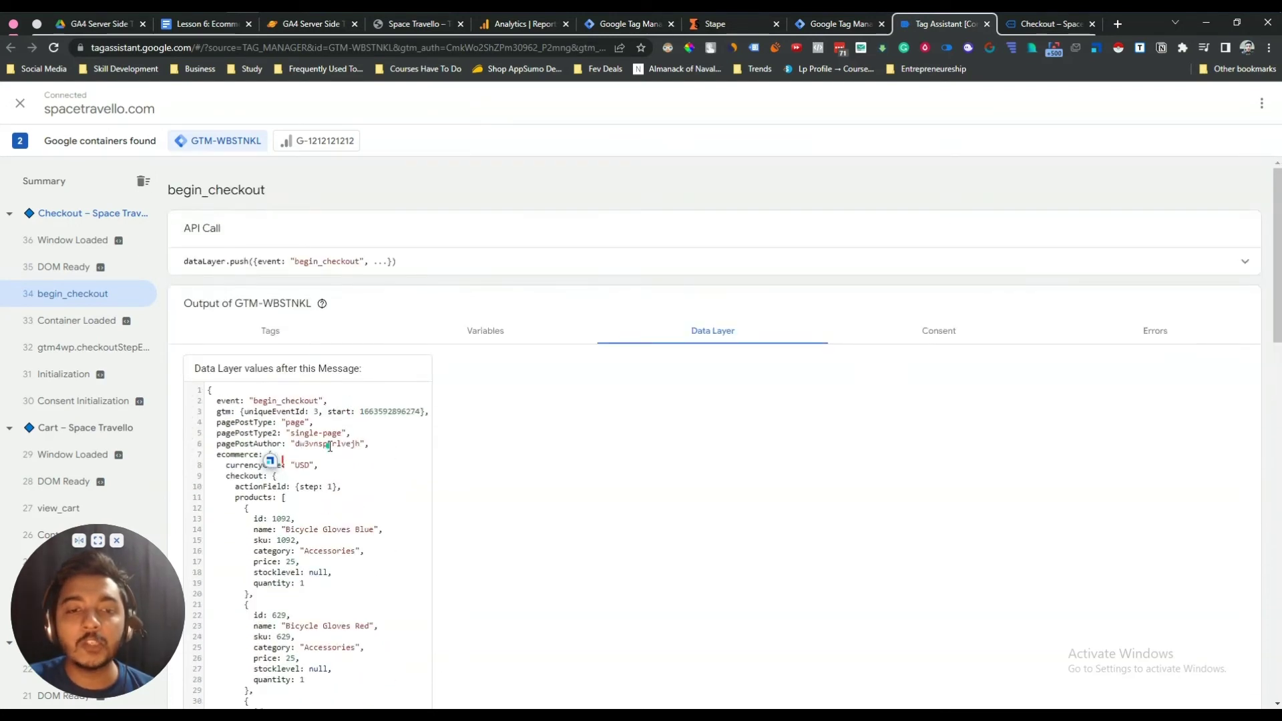
{"action": "scroll", "coordinate": [329, 446], "scroll_direction": "down", "scroll_amount": 3}
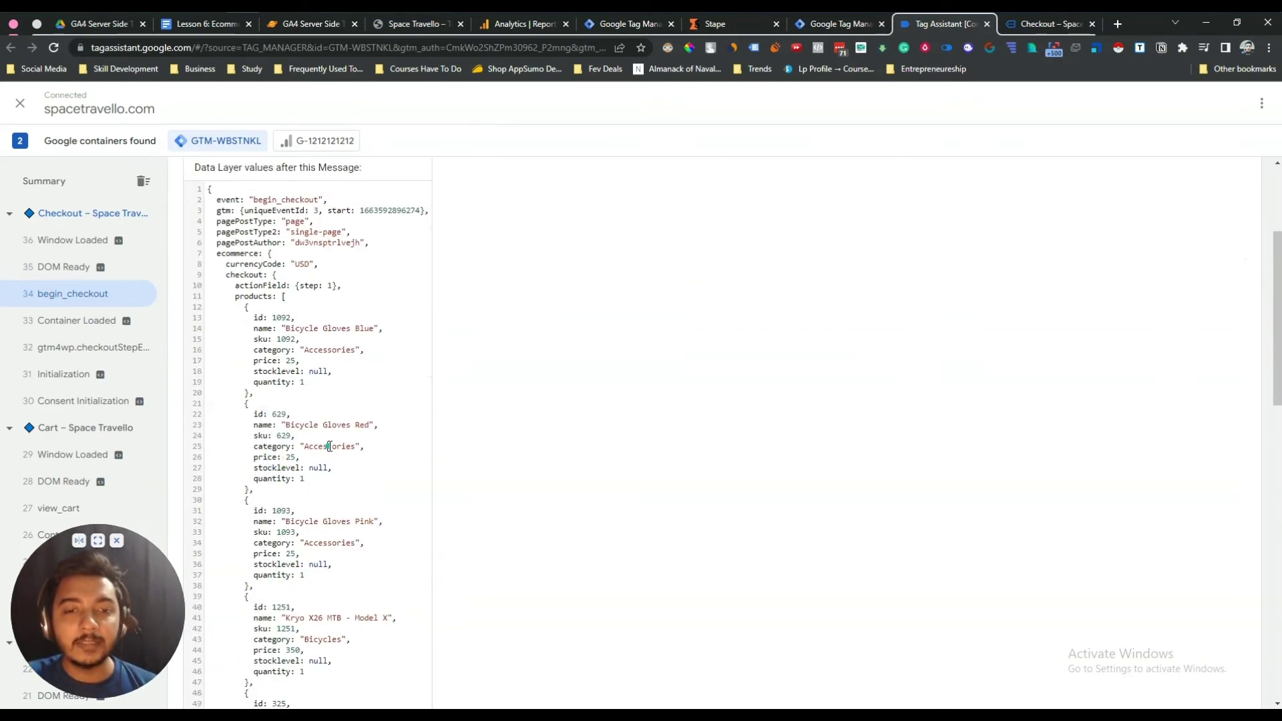
{"action": "scroll", "coordinate": [329, 446], "scroll_direction": "down", "scroll_amount": 3}
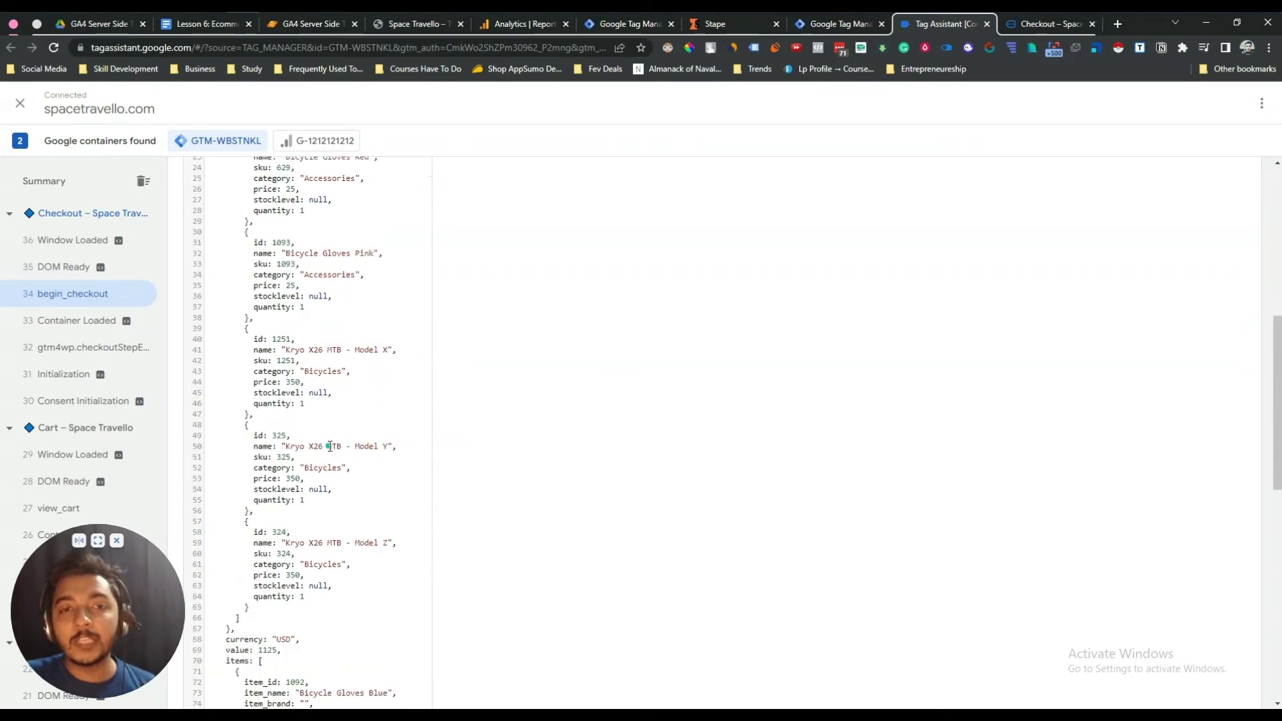
{"action": "scroll", "coordinate": [329, 446], "scroll_direction": "up", "scroll_amount": 4}
{"action": "scroll", "coordinate": [292, 352], "scroll_direction": "down", "scroll_amount": 7}
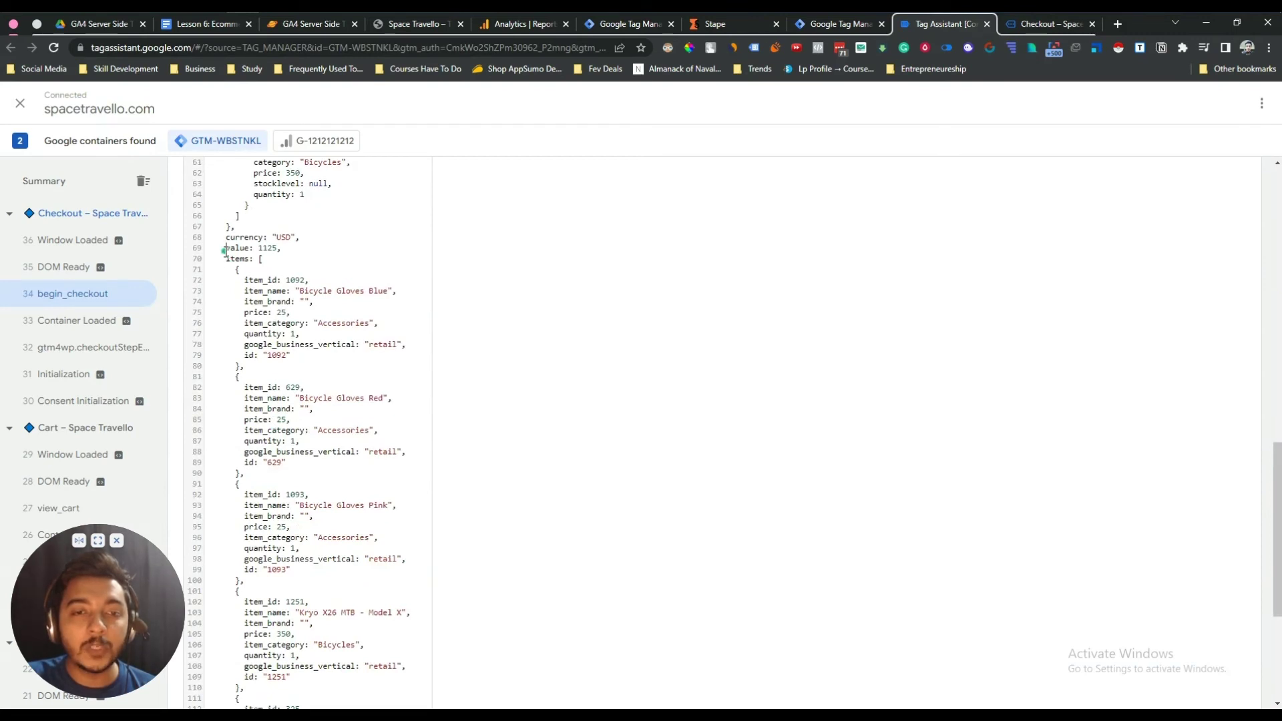
{"action": "left_click_drag", "start_coordinate": [225, 252], "coordinate": [292, 253]}
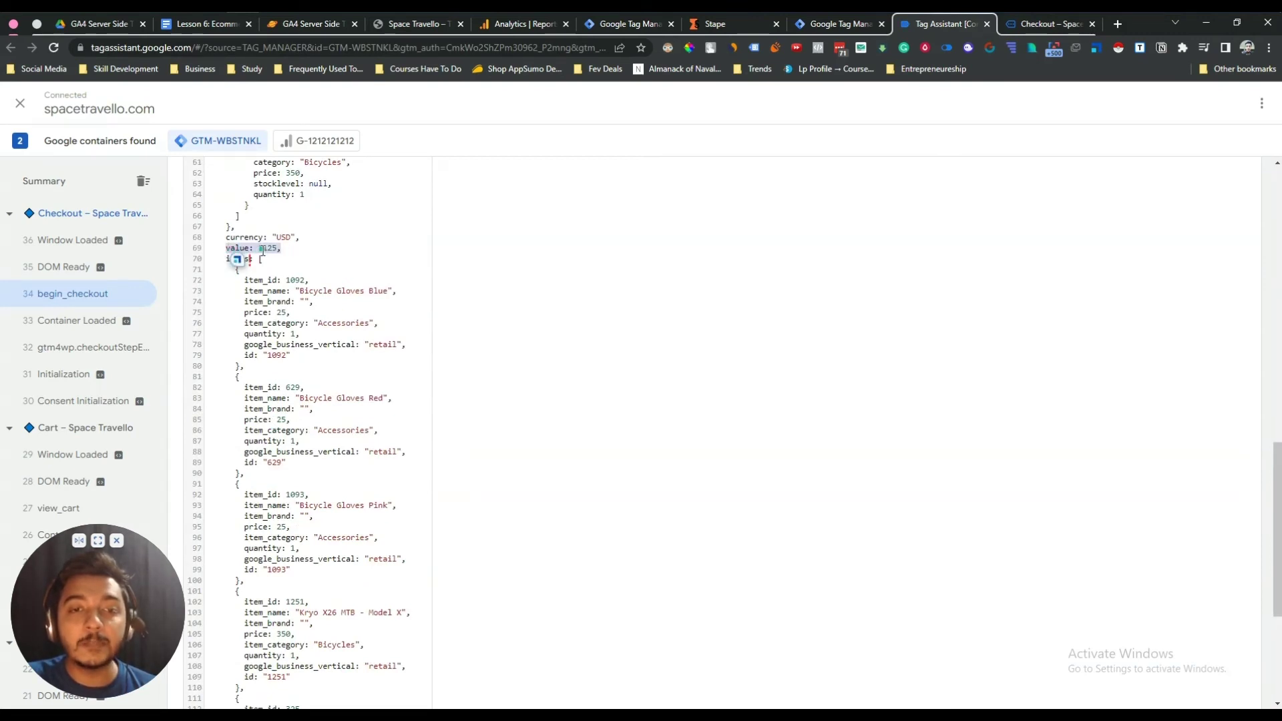
- Copy the ecommerce key name from the data layer and enter "ecommerce." as the Data Layer Variable Name in Tag Manager
{"action": "scroll", "coordinate": [267, 252], "scroll_direction": "up", "scroll_amount": 7}
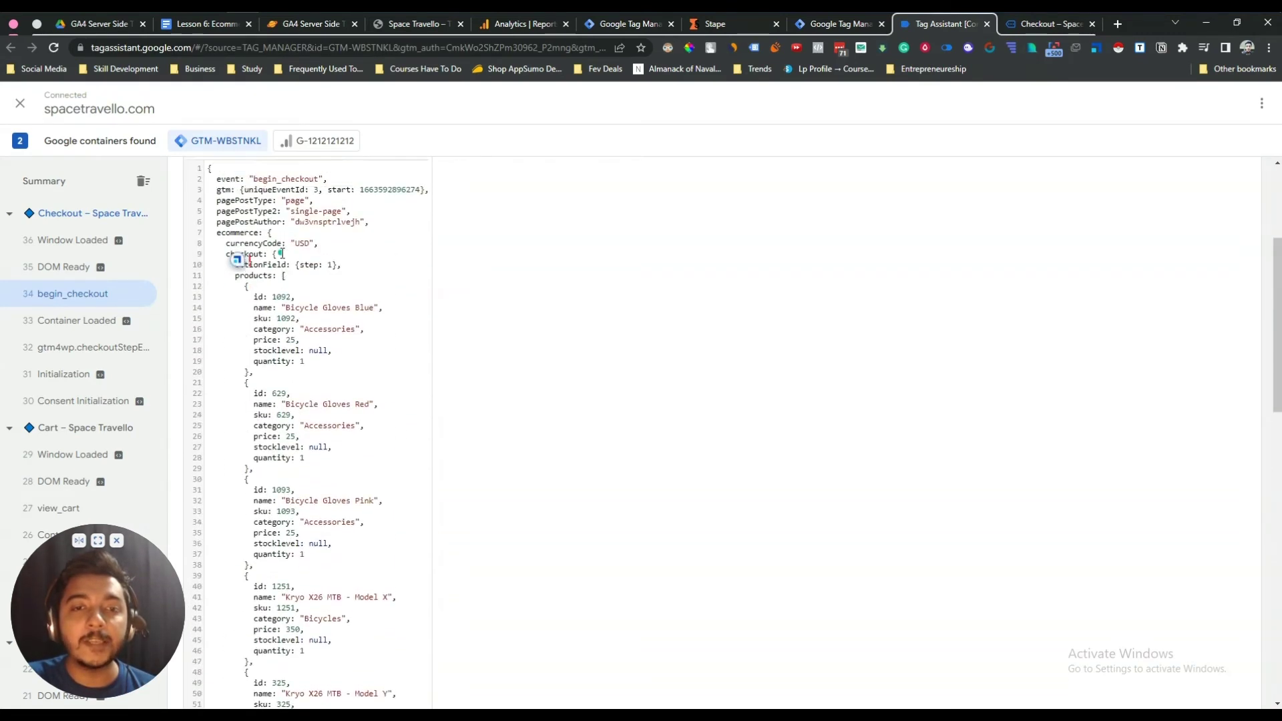
{"action": "scroll", "coordinate": [280, 260], "scroll_direction": "up", "scroll_amount": 1}
{"action": "left_click", "coordinate": [281, 266]}
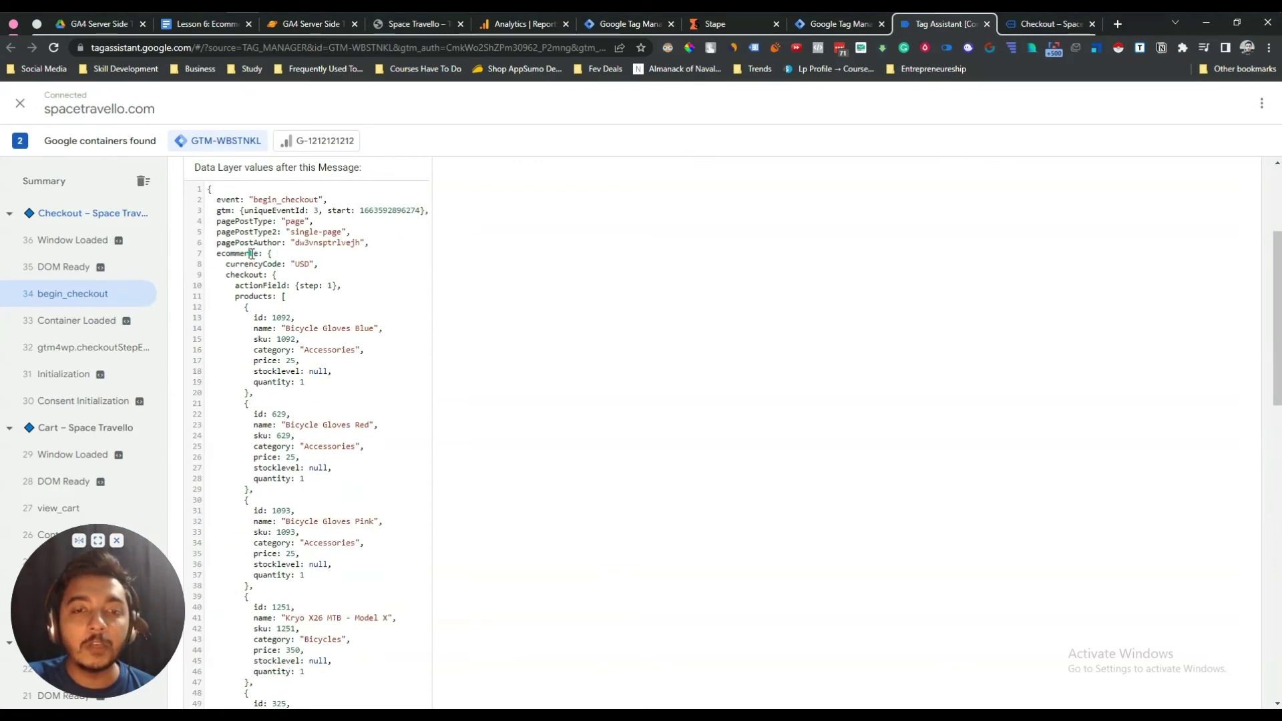
{"action": "double_click", "coordinate": [252, 254]}
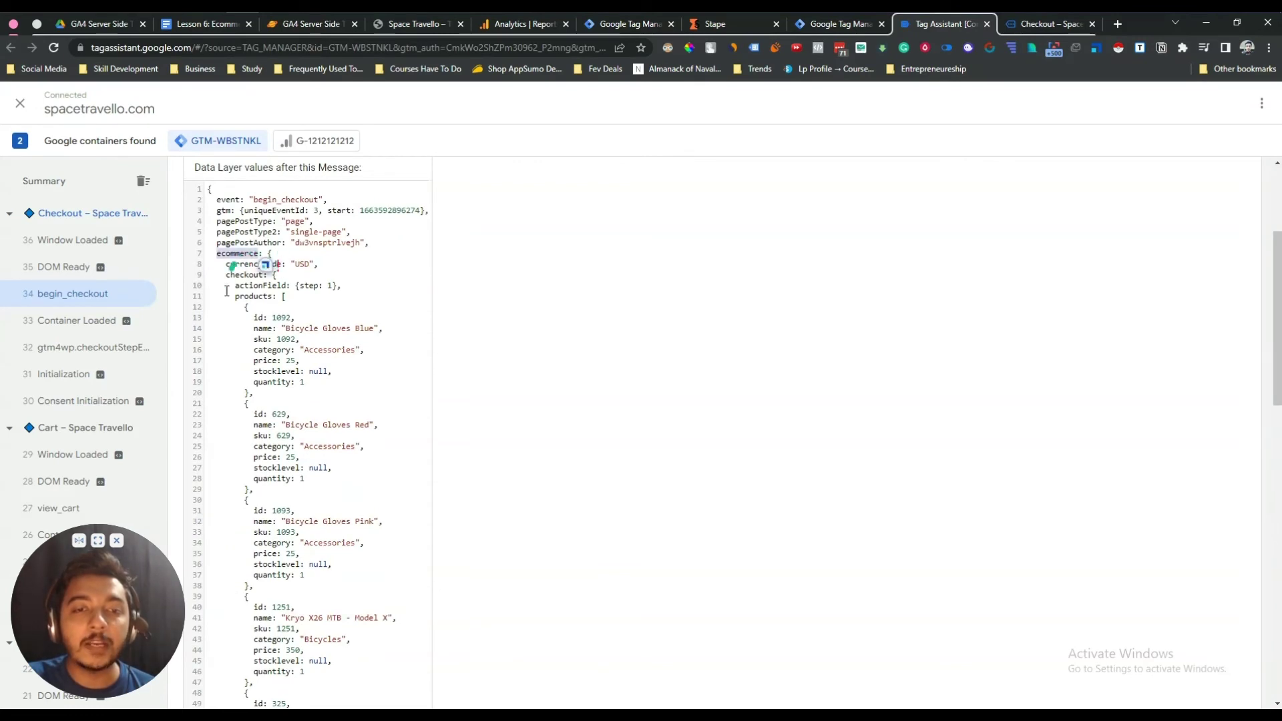
{"action": "double_click", "coordinate": [236, 254]}
{"action": "right_click", "coordinate": [235, 254]}
{"action": "left_click", "coordinate": [264, 263]}
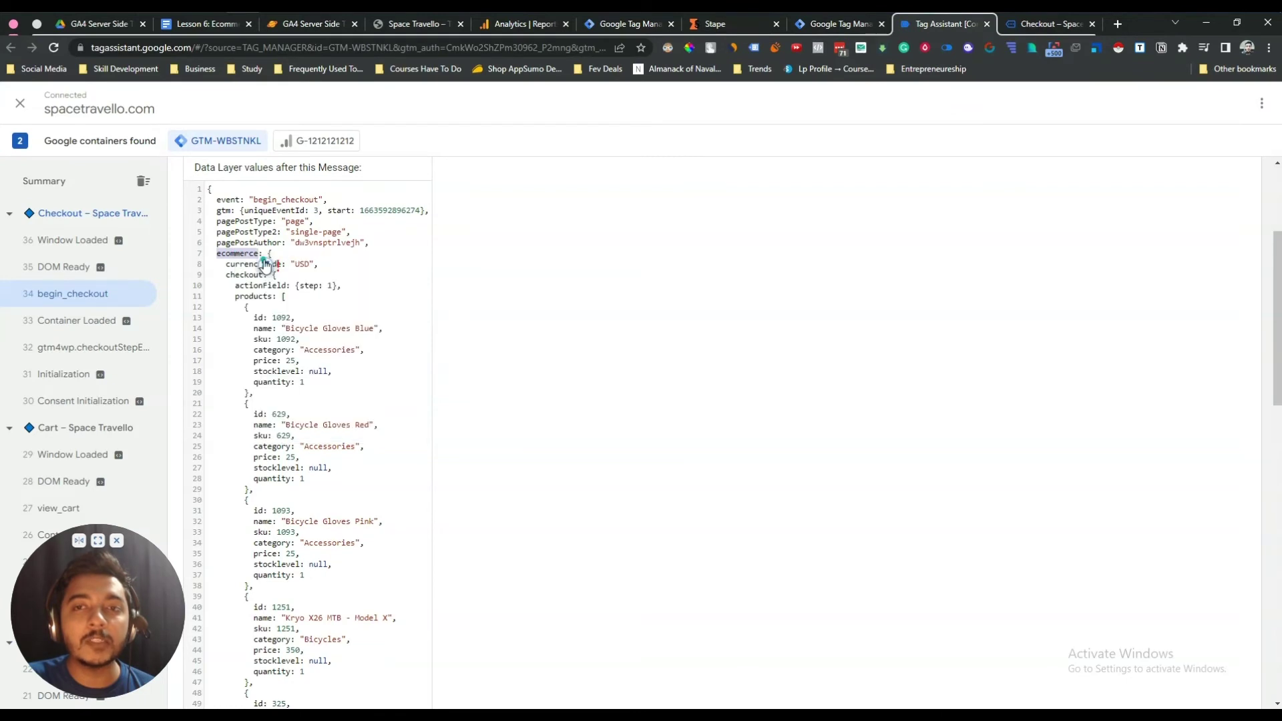
{"action": "left_click", "coordinate": [639, 25]}
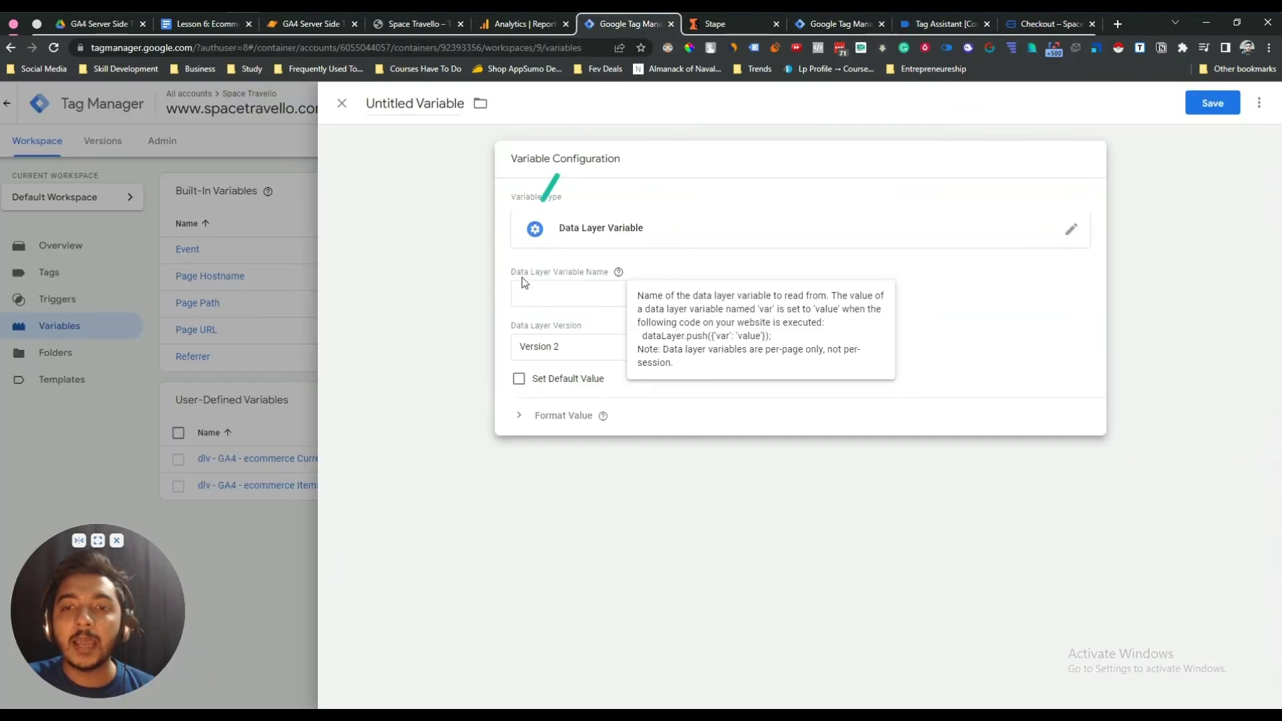
{"action": "left_click", "coordinate": [528, 298]}
{"action": "key", "text": "ctrl+v"}
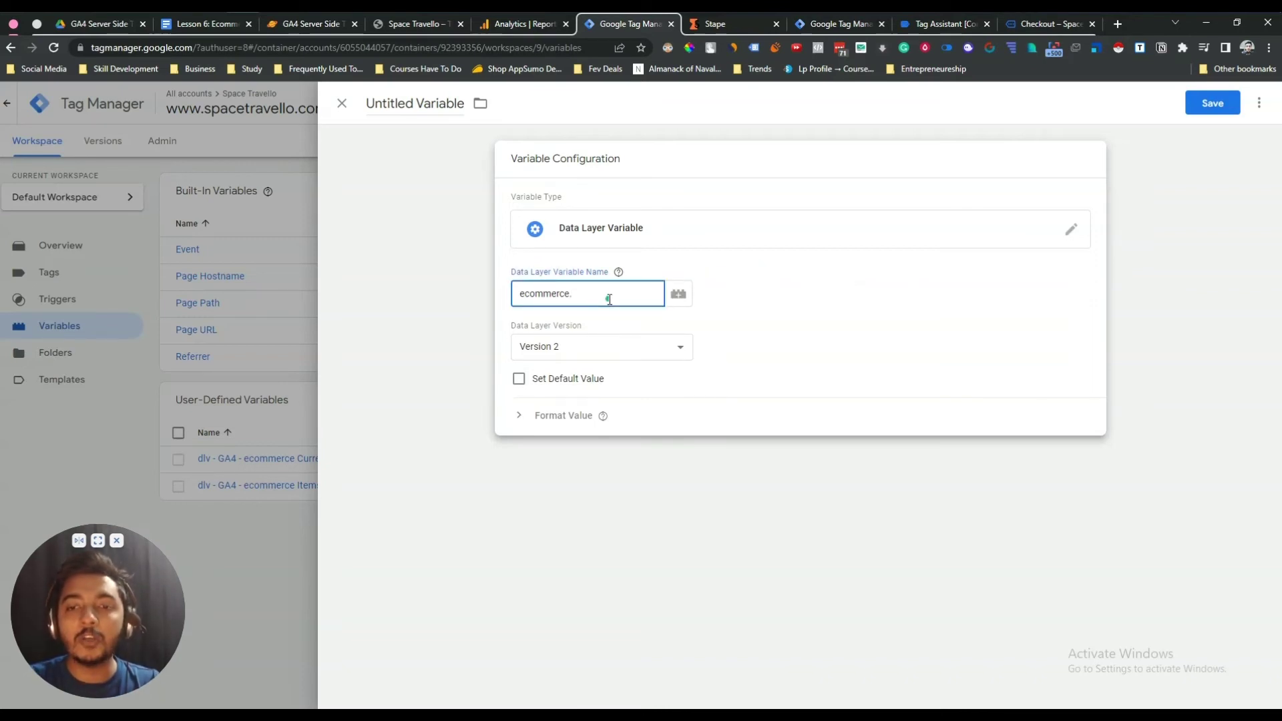
- In Tag Assistant, copy the value key name located just below currency in the begin_checkout data layer
{"action": "left_click", "coordinate": [952, 22]}
{"action": "scroll", "coordinate": [260, 492], "scroll_direction": "down", "scroll_amount": 5}
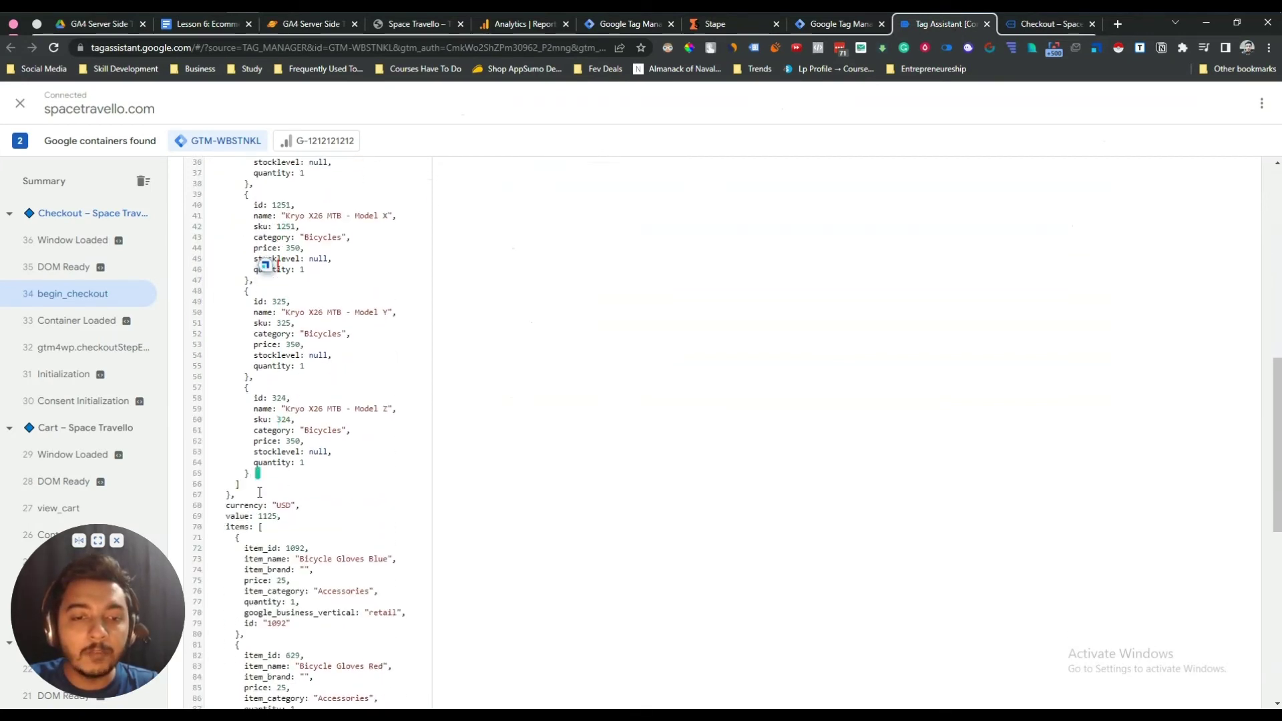
{"action": "mouse_move", "coordinate": [225, 516]}
{"action": "left_mouse_down"}
{"action": "mouse_move", "coordinate": [264, 531]}
{"action": "mouse_move", "coordinate": [242, 515]}
{"action": "left_mouse_up"}
{"action": "right_click", "coordinate": [250, 514]}
{"action": "left_click", "coordinate": [262, 522]}
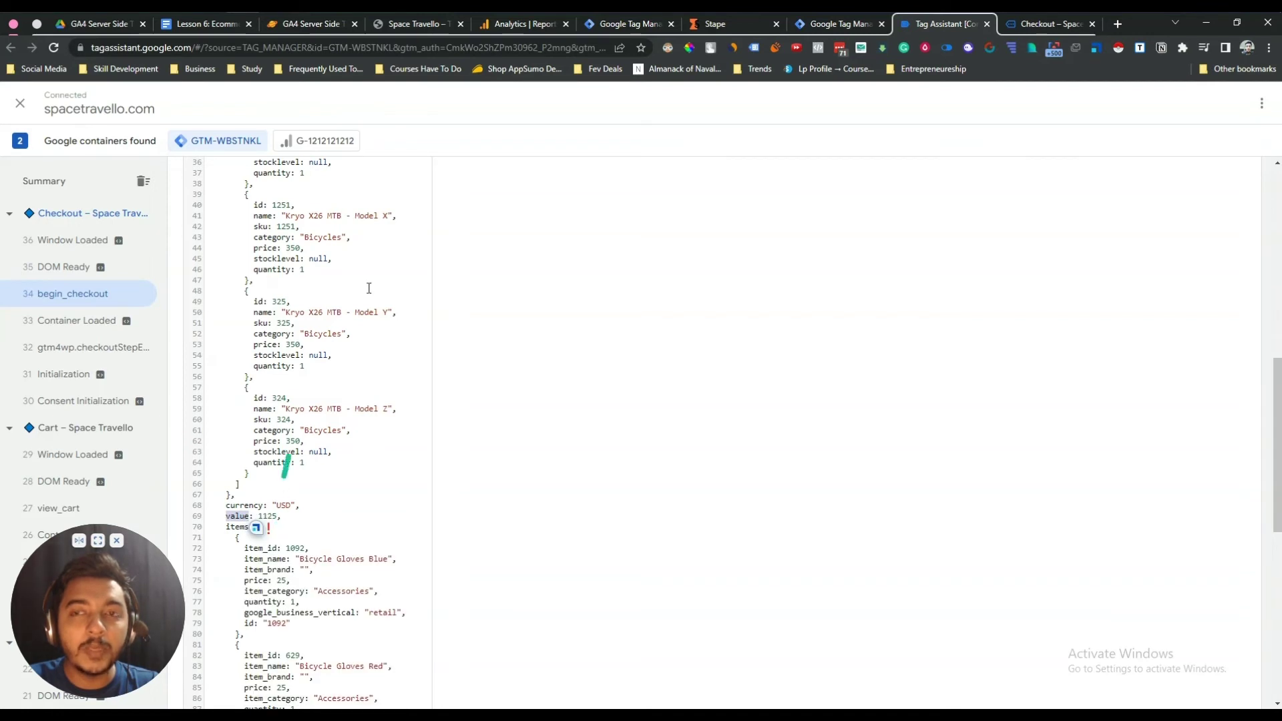
- Switch to Tag Manager and complete the new variable's data layer variable name as ecommerce.value
{"action": "left_click", "coordinate": [604, 24]}
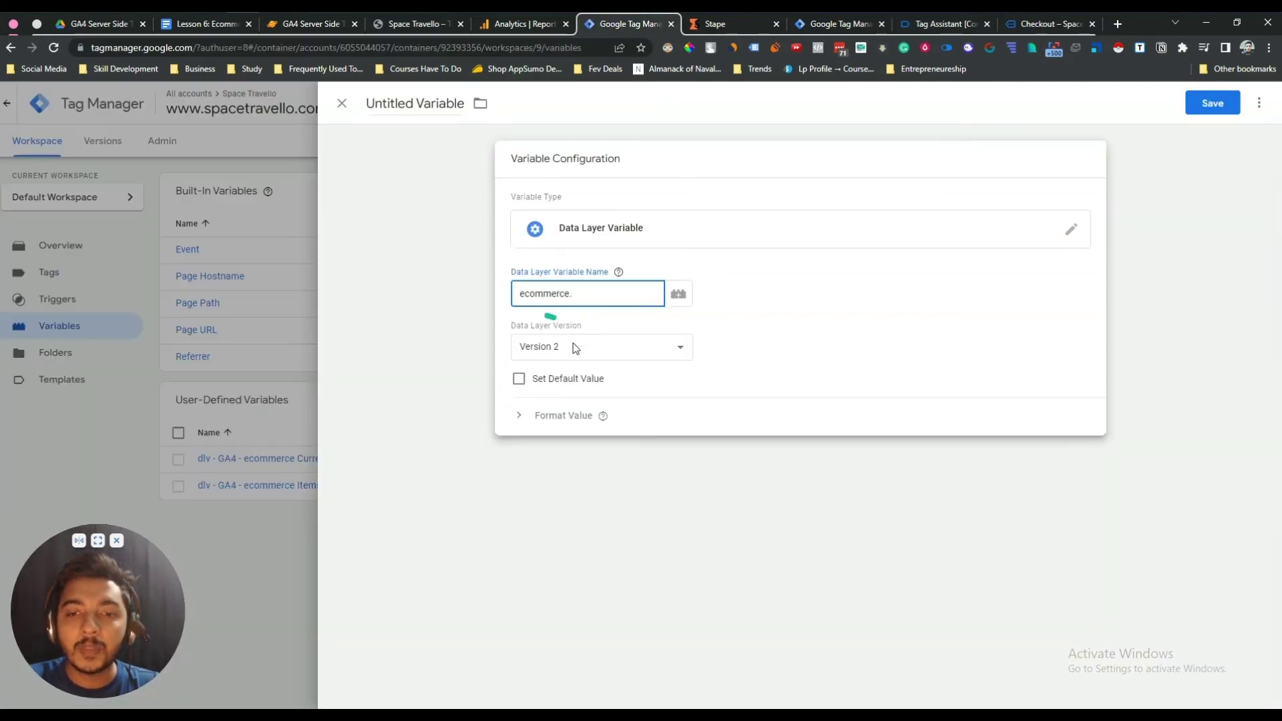
{"action": "key", "text": "ctrl+v"}
{"action": "left_click", "coordinate": [749, 304]}
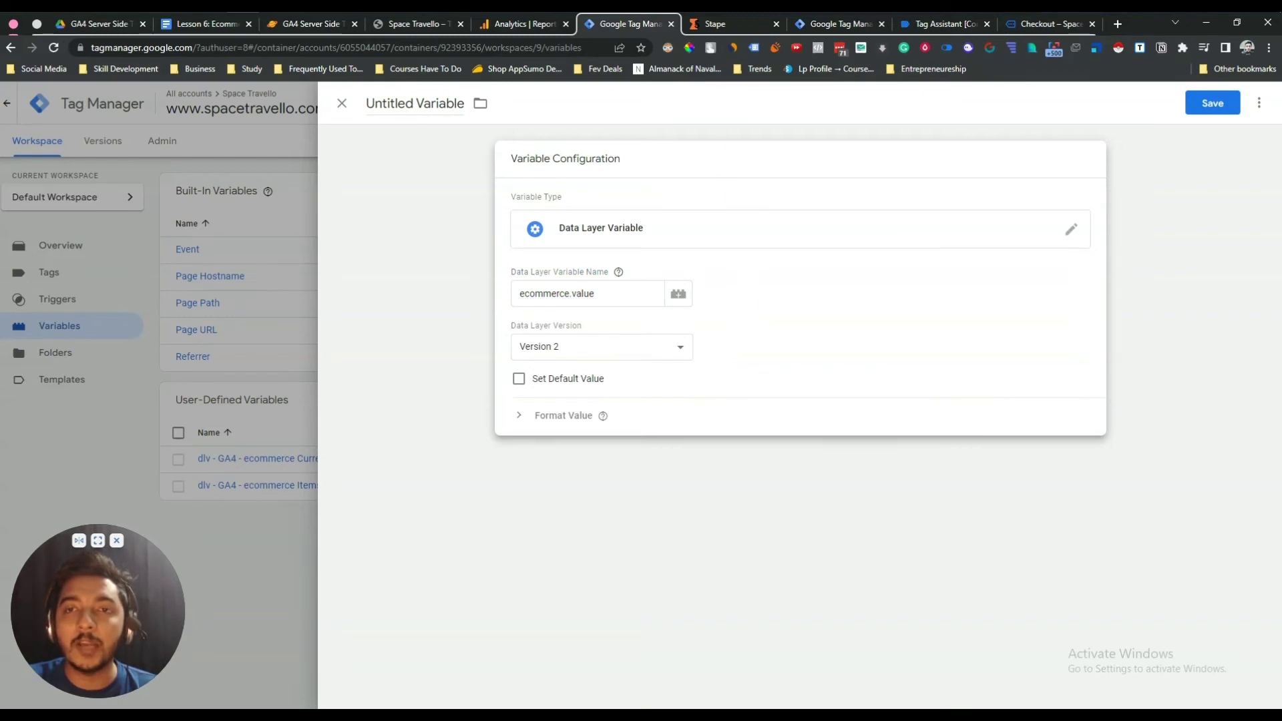
- Name the data layer variable "GA4 - SS - Checkout Variable" and save it
{"action": "triple_click", "coordinate": [423, 103]}
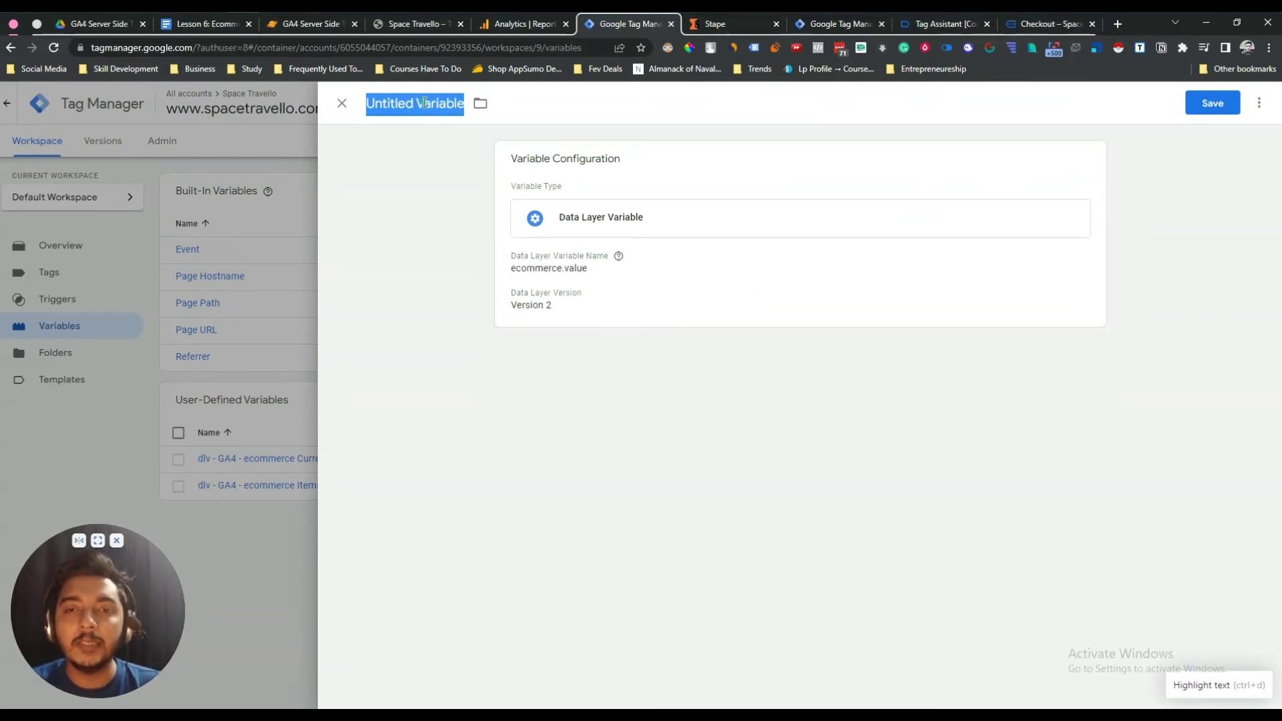
{"action": "type", "text": "GA4 -"}
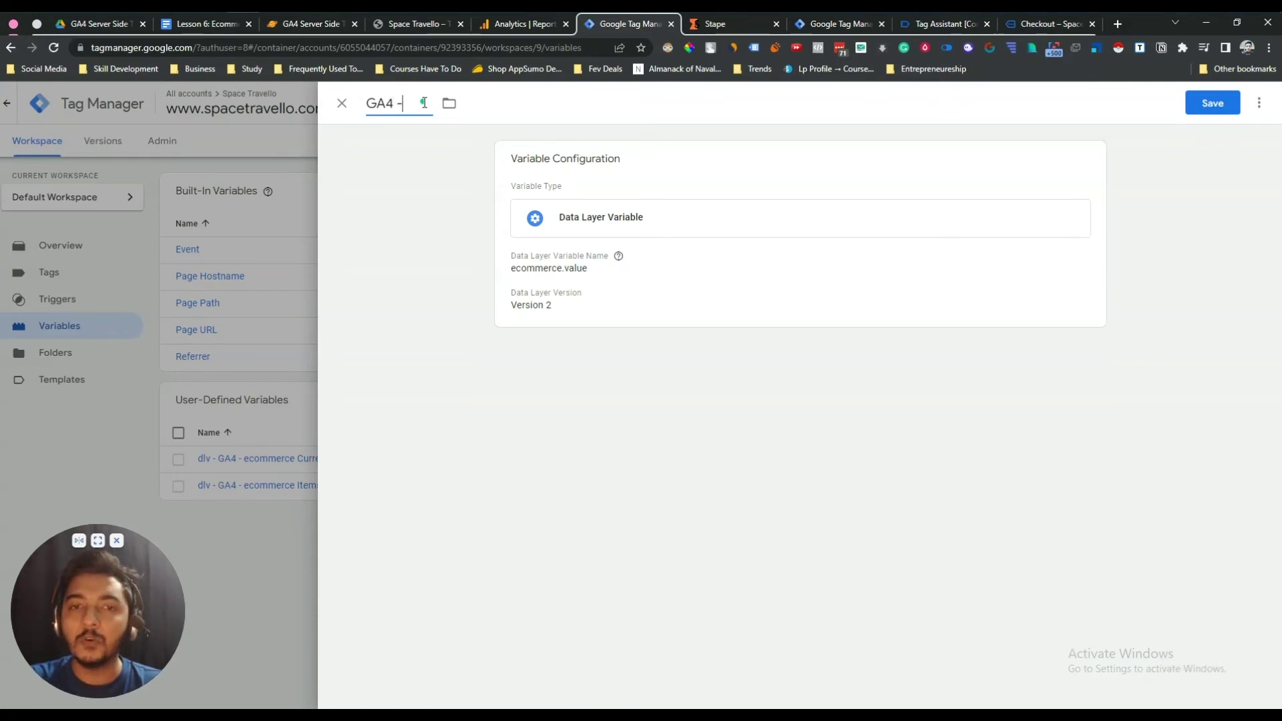
{"action": "type", "text": " SST Checkout"}
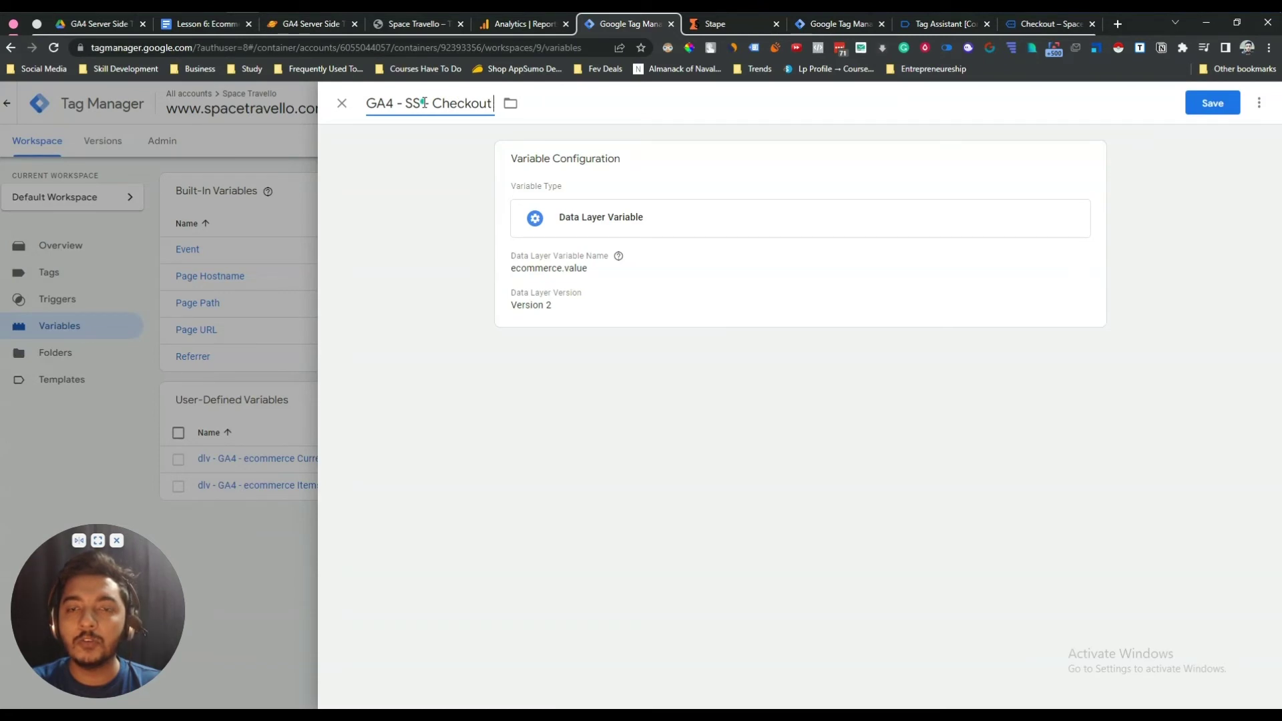
{"action": "type", "text": " Variable"}
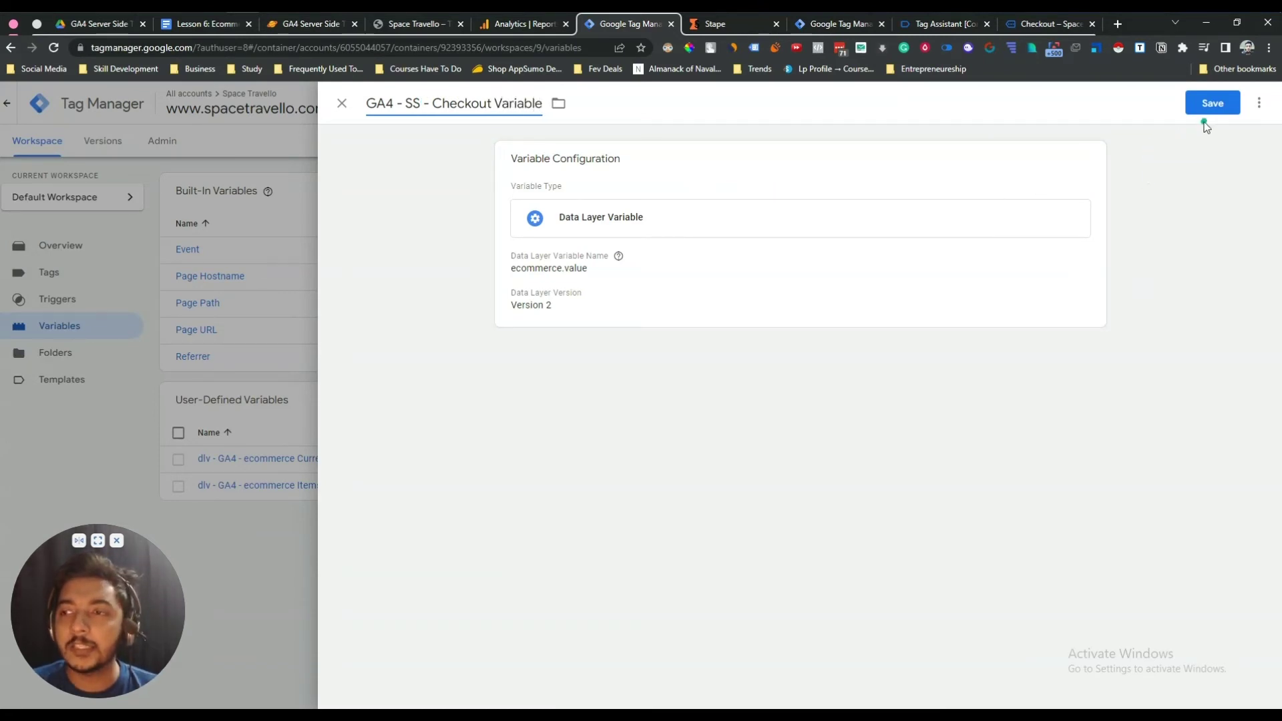
{"action": "left_click", "coordinate": [1212, 105]}
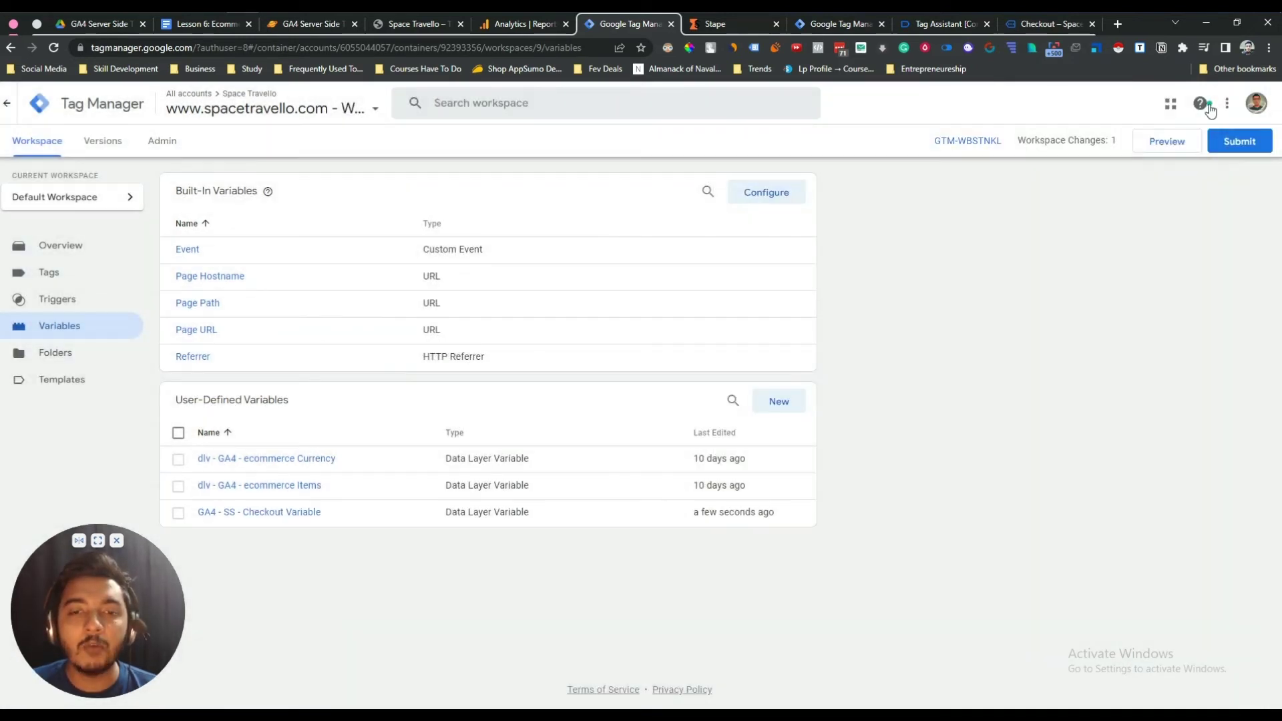
- Create a new trigger and name it "GA4 - SS - Checkout - Trigger"
{"action": "left_click", "coordinate": [59, 295]}
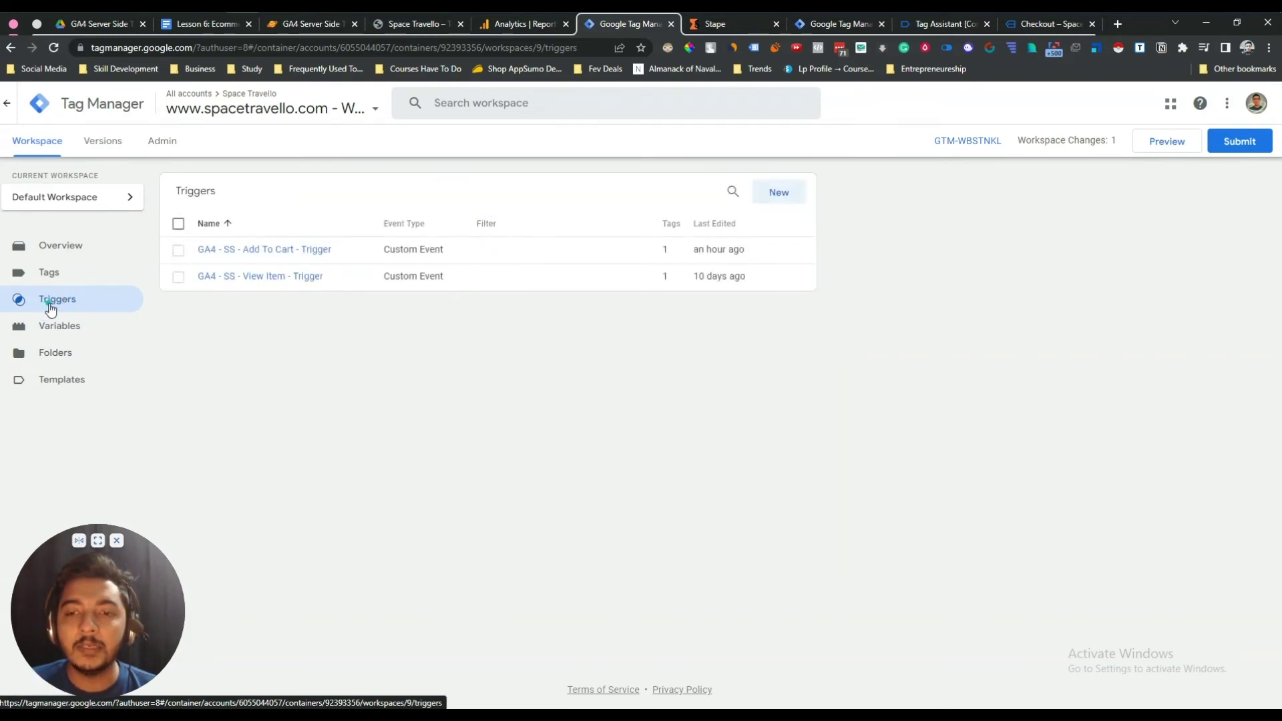
{"action": "left_click", "coordinate": [779, 193]}
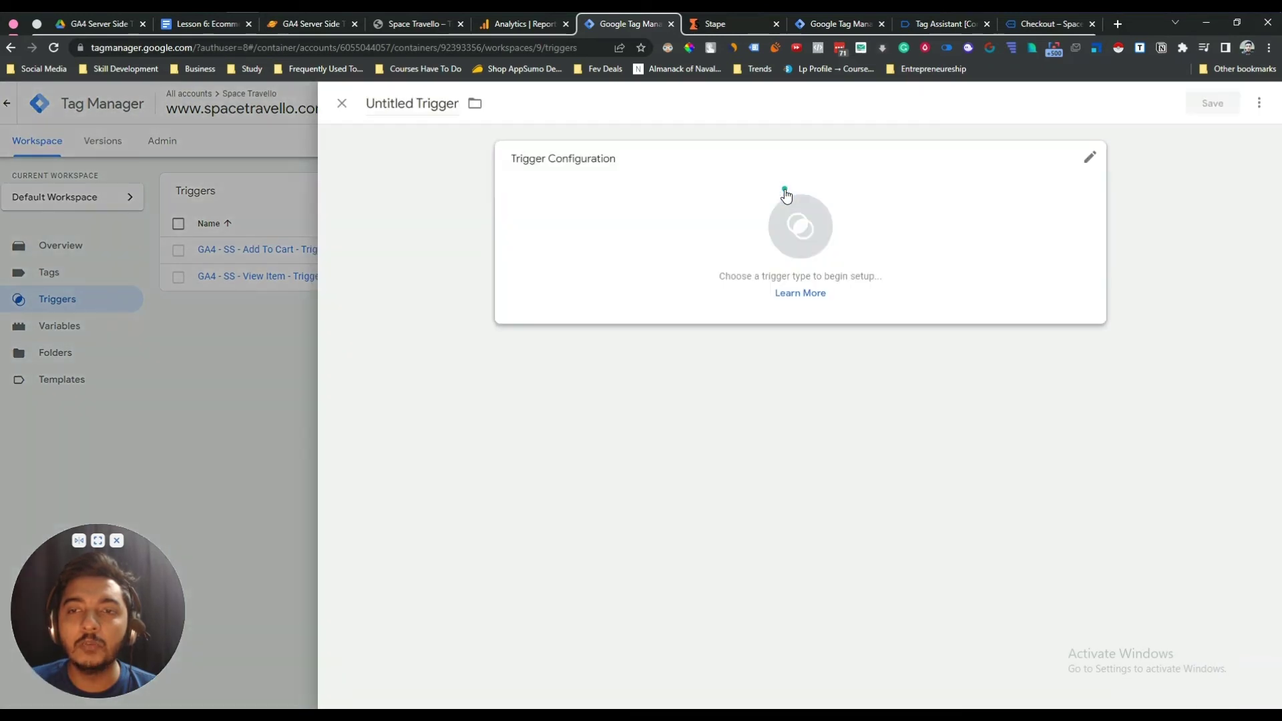
{"action": "left_click", "coordinate": [408, 102]}
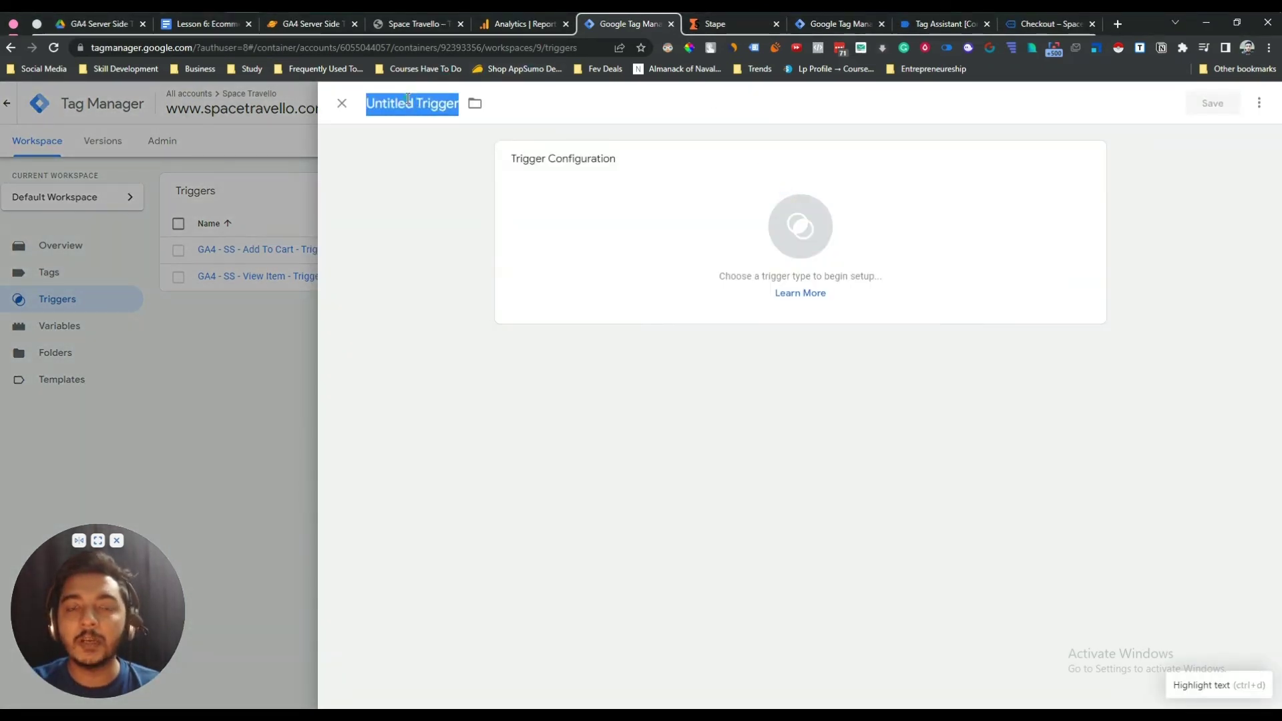
{"action": "type", "text": "GA4 - SS -"}
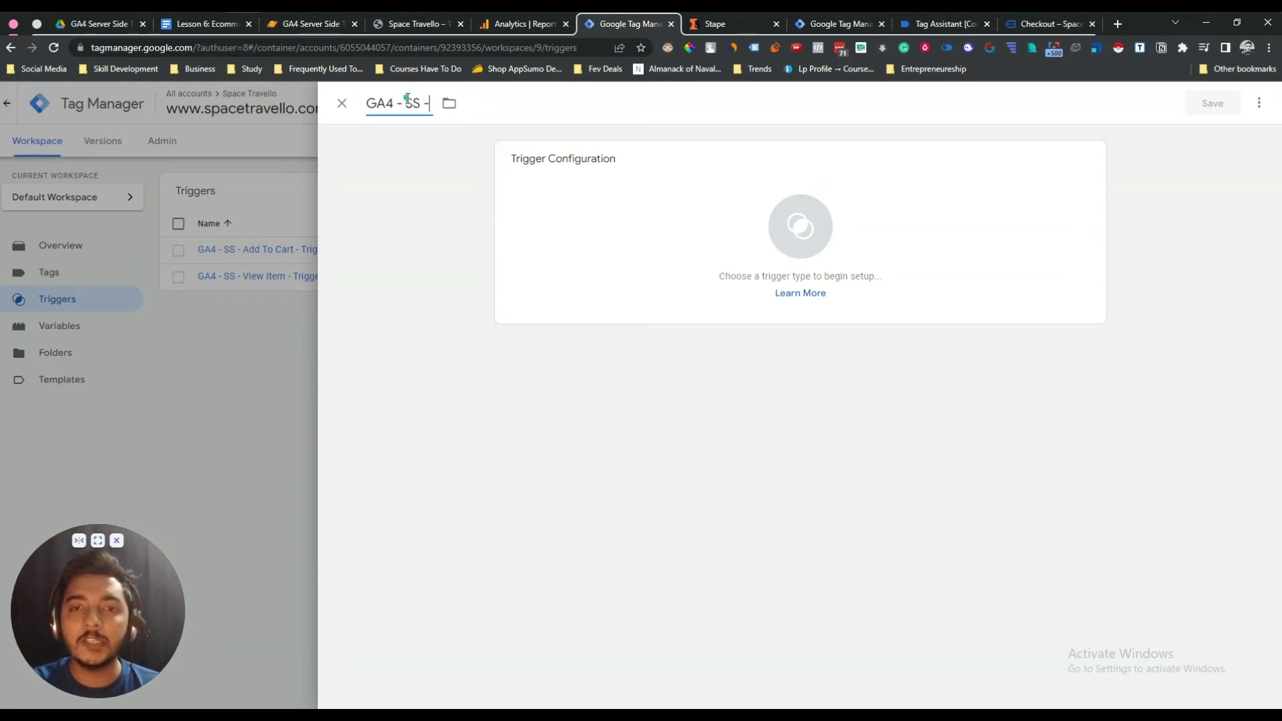
{"action": "type", "text": " Checkou"}
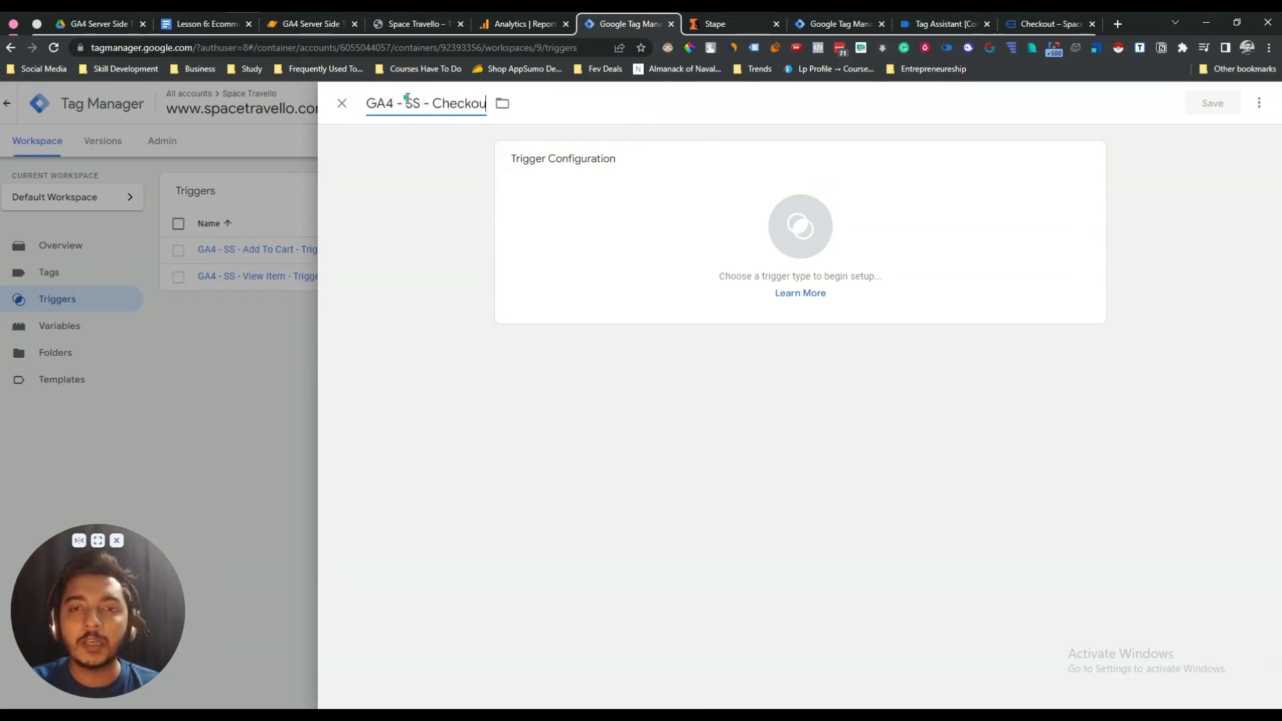
{"action": "type", "text": "t -"}
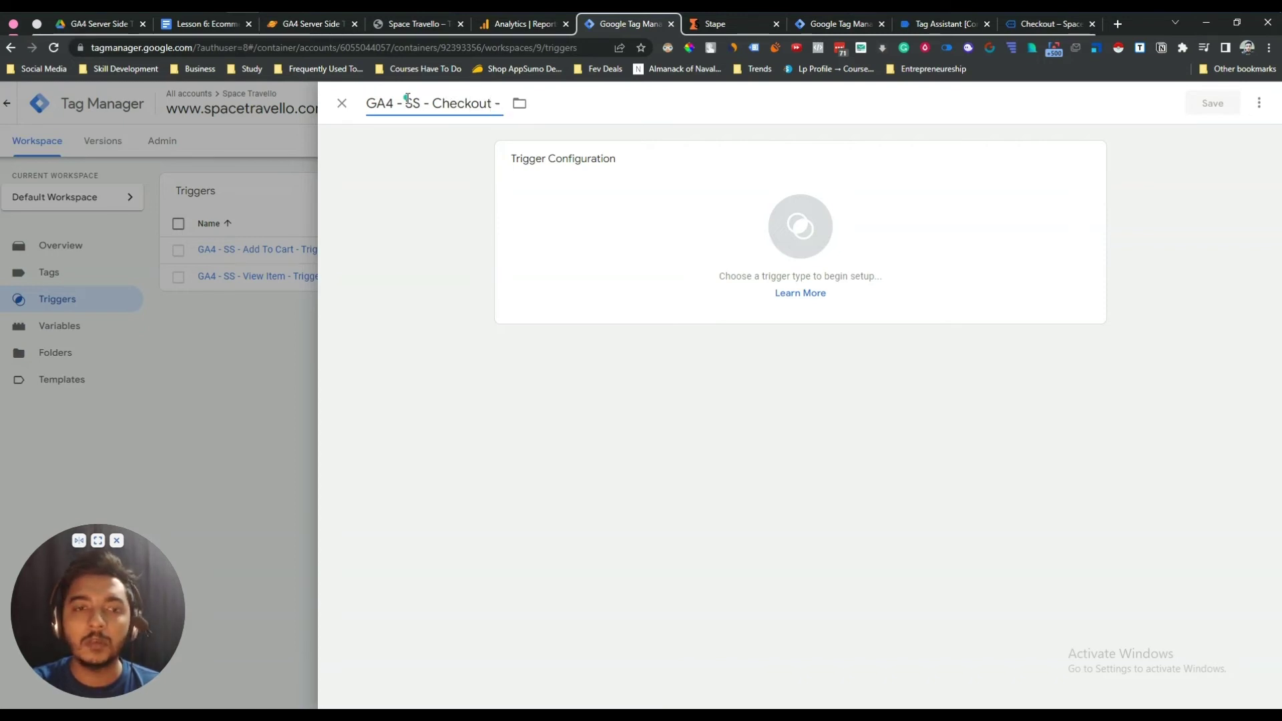
{"action": "type", "text": " Trigger"}
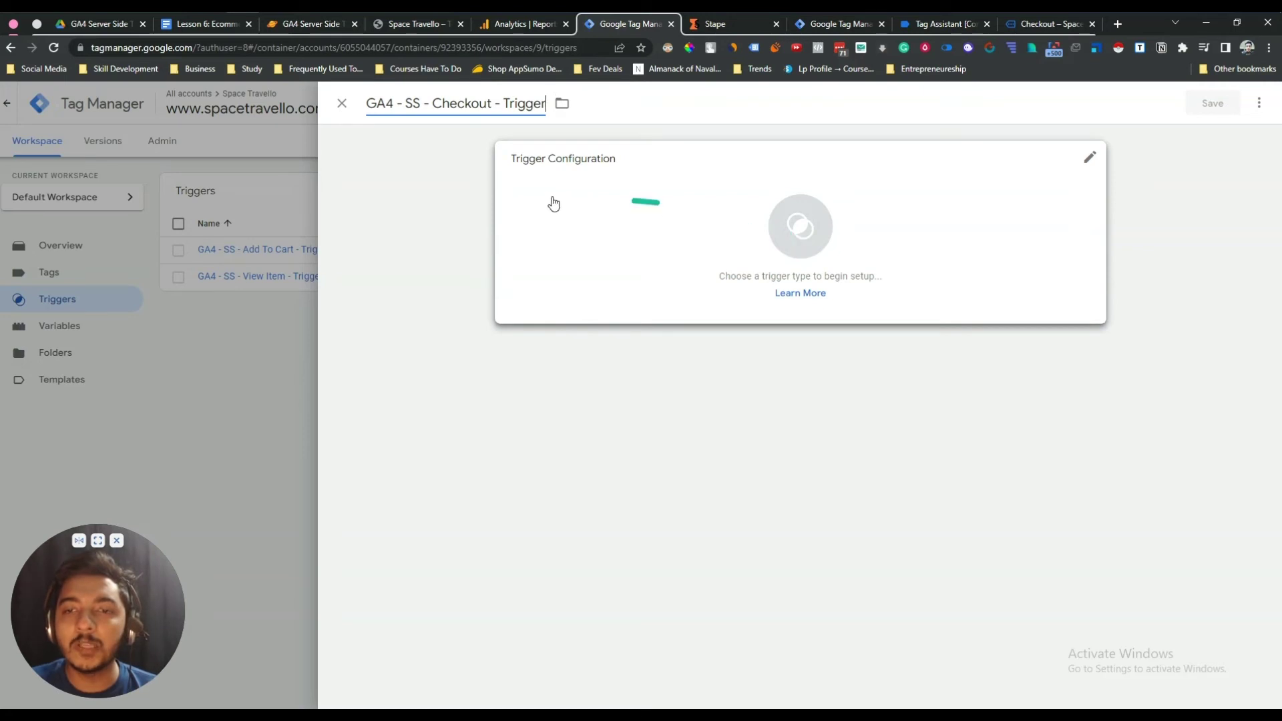
- Set the checkout trigger's type to Custom Event
{"action": "left_click", "coordinate": [831, 234]}
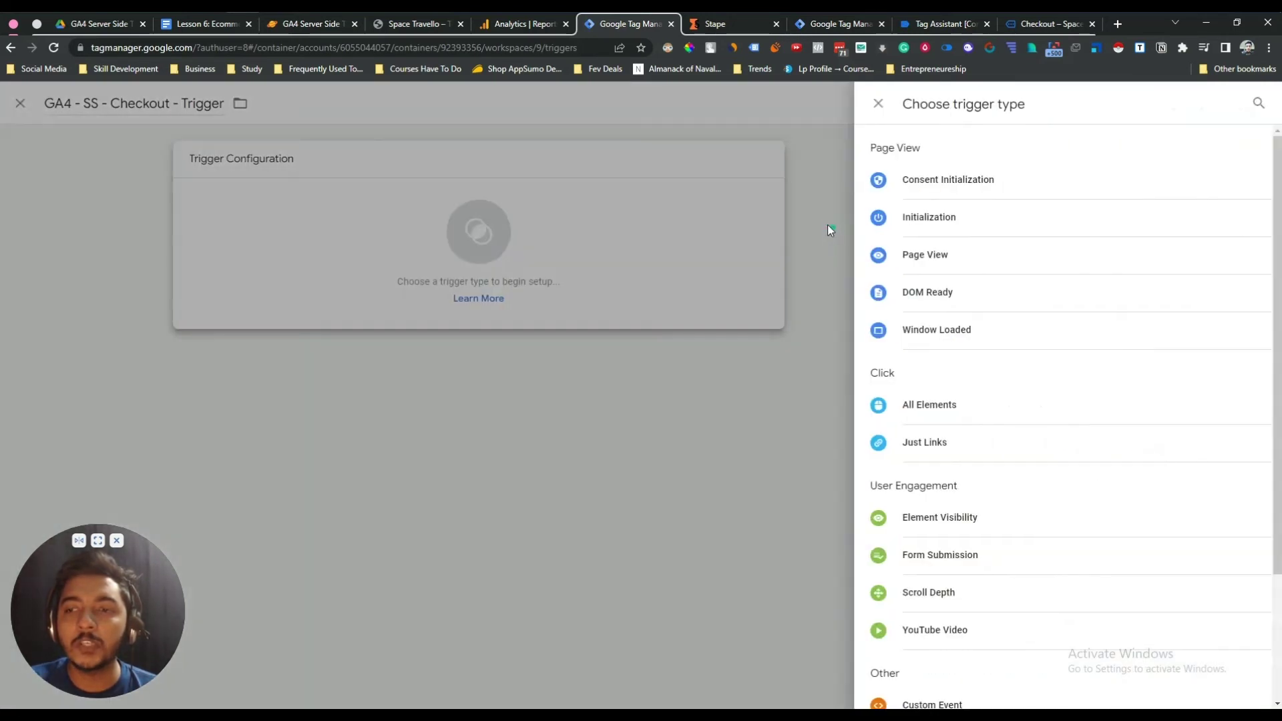
{"action": "scroll", "coordinate": [981, 595], "scroll_direction": "down", "scroll_amount": 3}
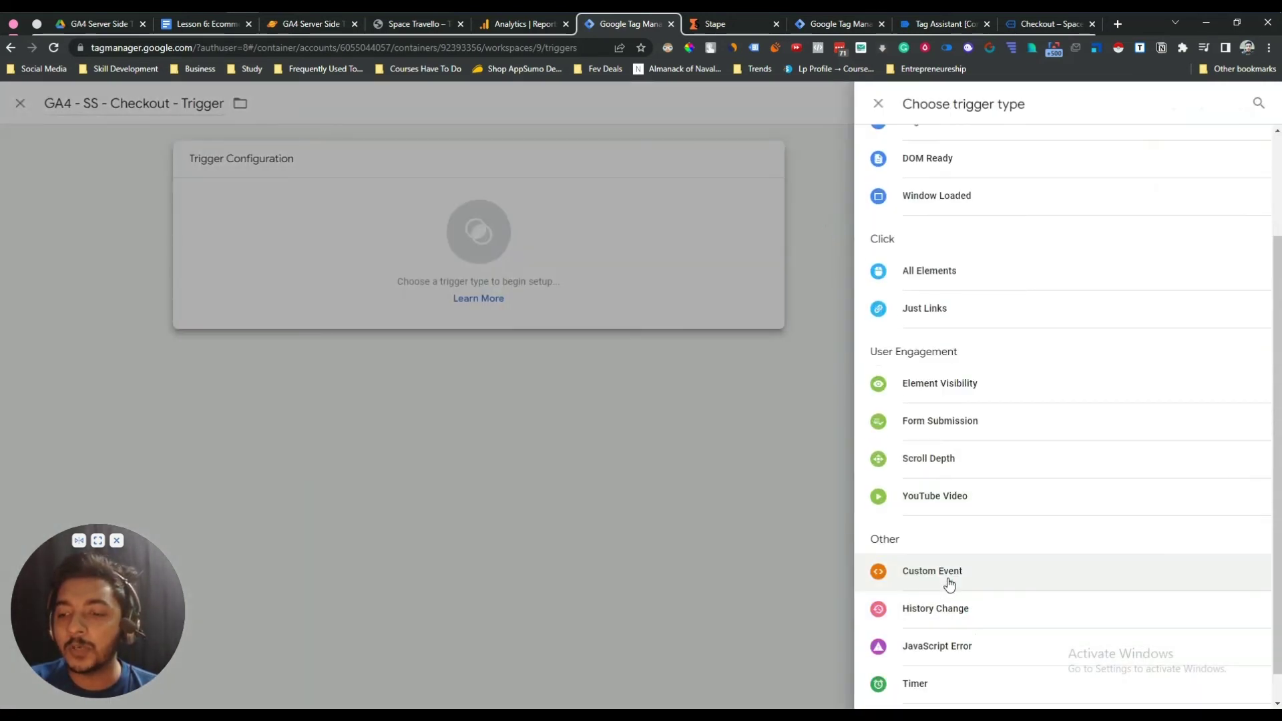
{"action": "left_click", "coordinate": [949, 576]}
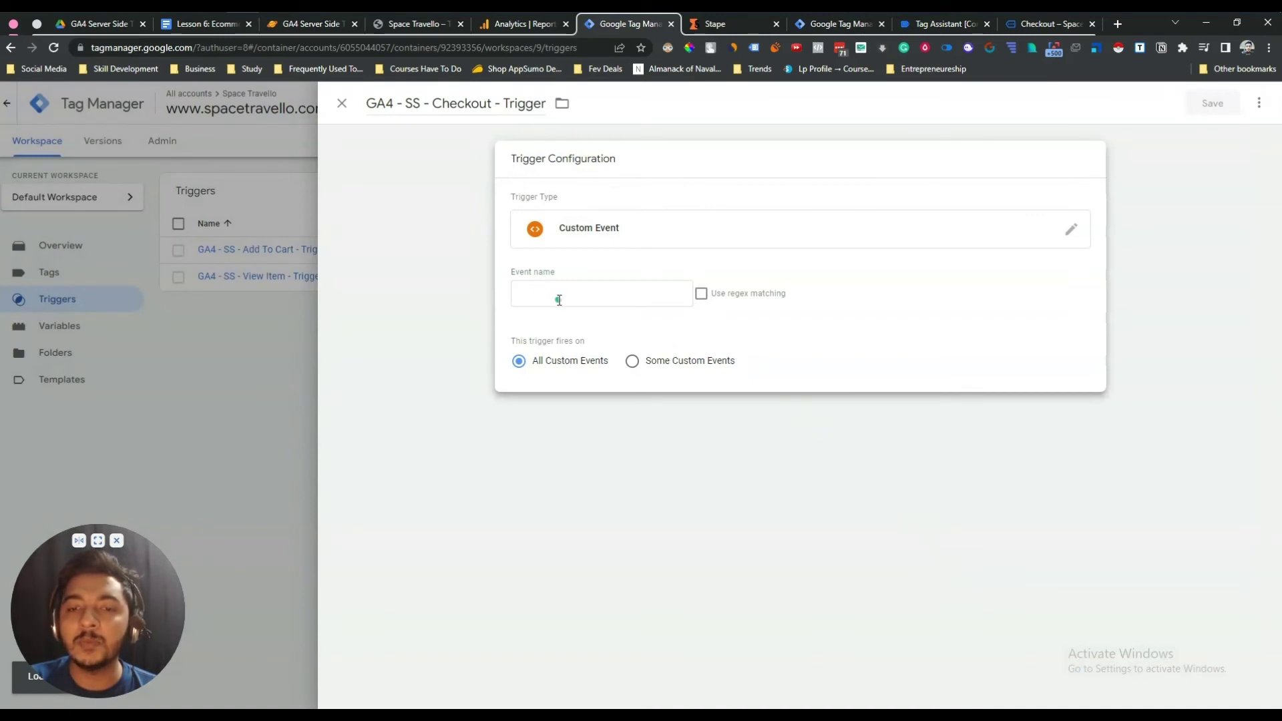
- Switch to Tag Assistant and copy the event name begin_checkout from the API call for the trigger's event name
{"action": "left_click", "coordinate": [559, 300]}
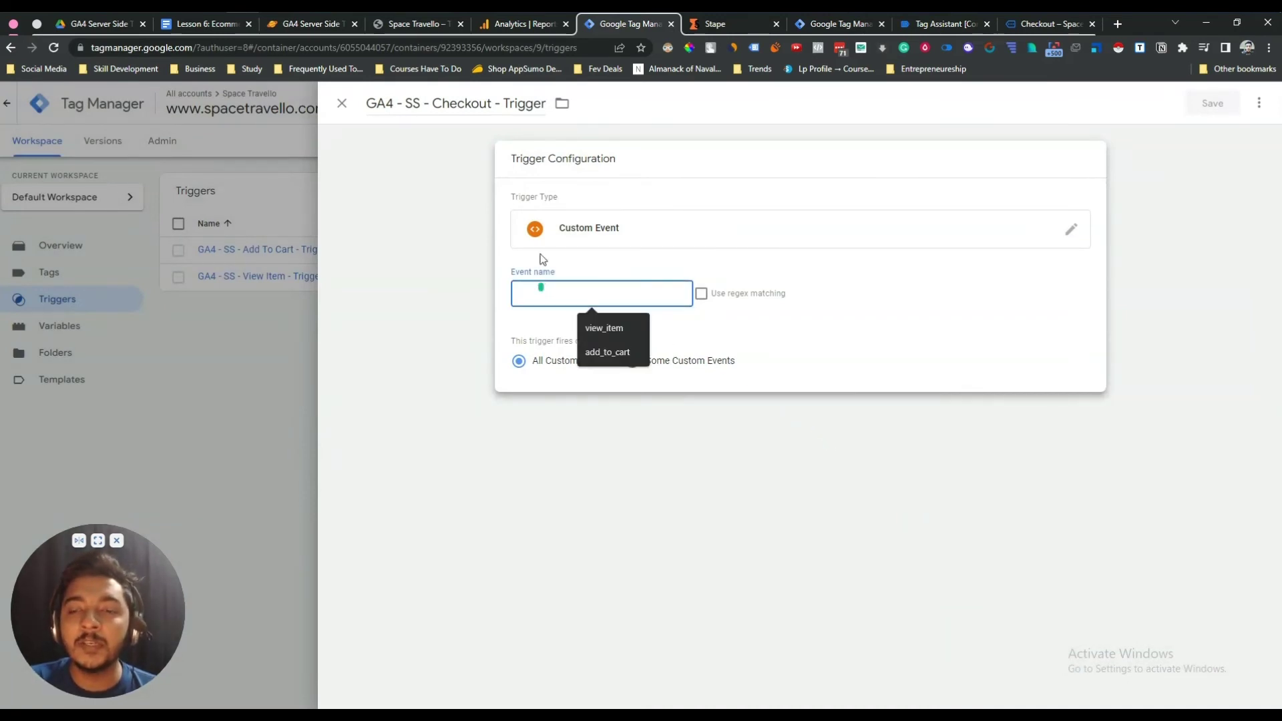
{"action": "left_click", "coordinate": [948, 32]}
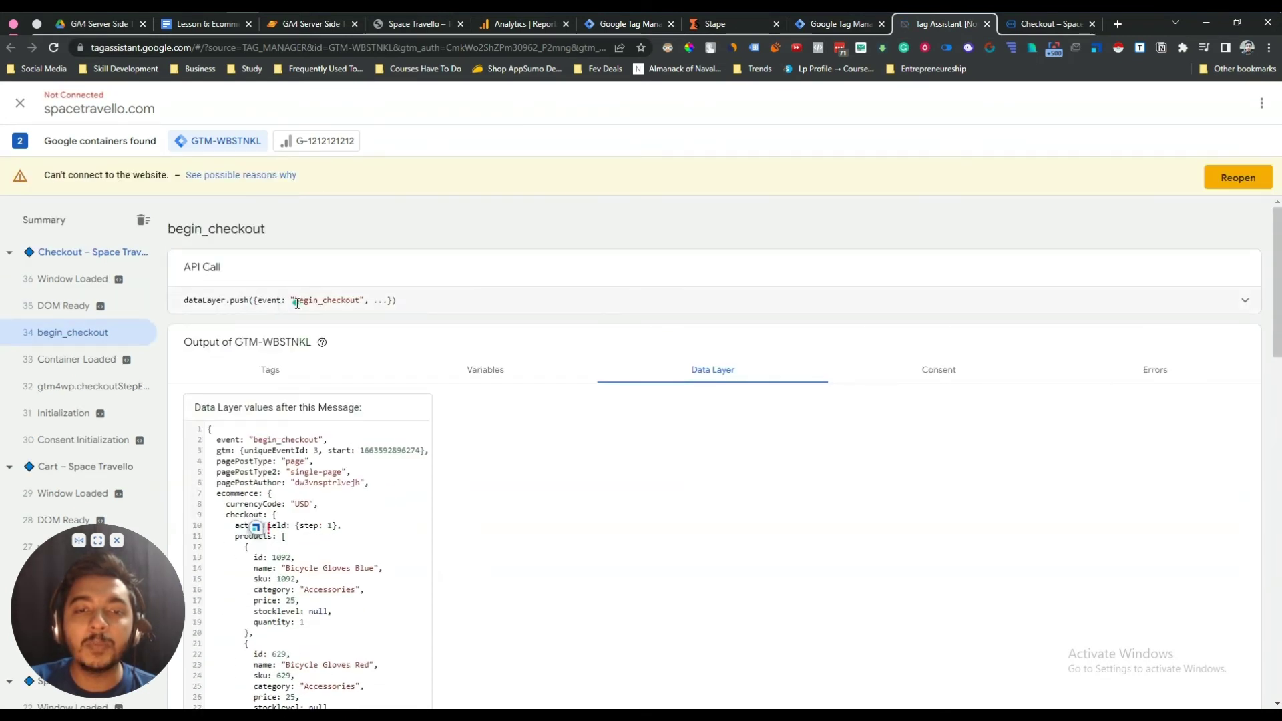
{"action": "left_click_drag", "start_coordinate": [296, 301], "coordinate": [358, 298]}
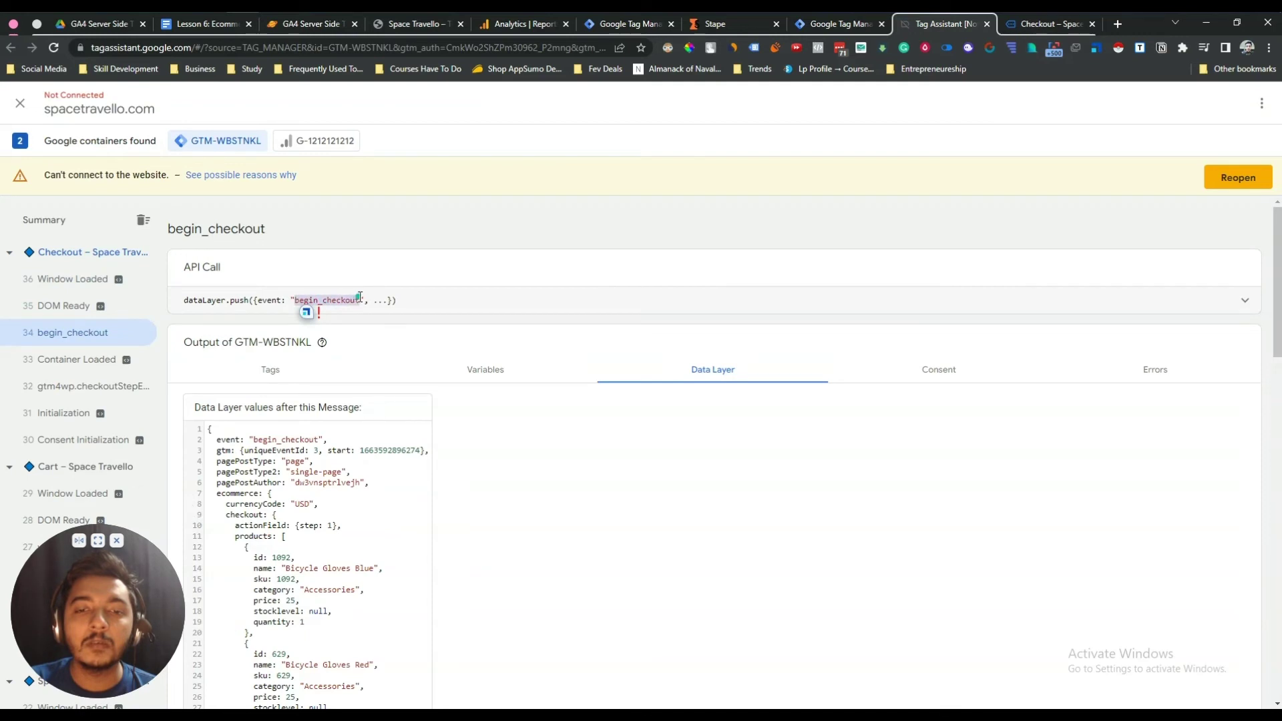
{"action": "right_click", "coordinate": [351, 300]}
{"action": "left_click", "coordinate": [383, 309]}
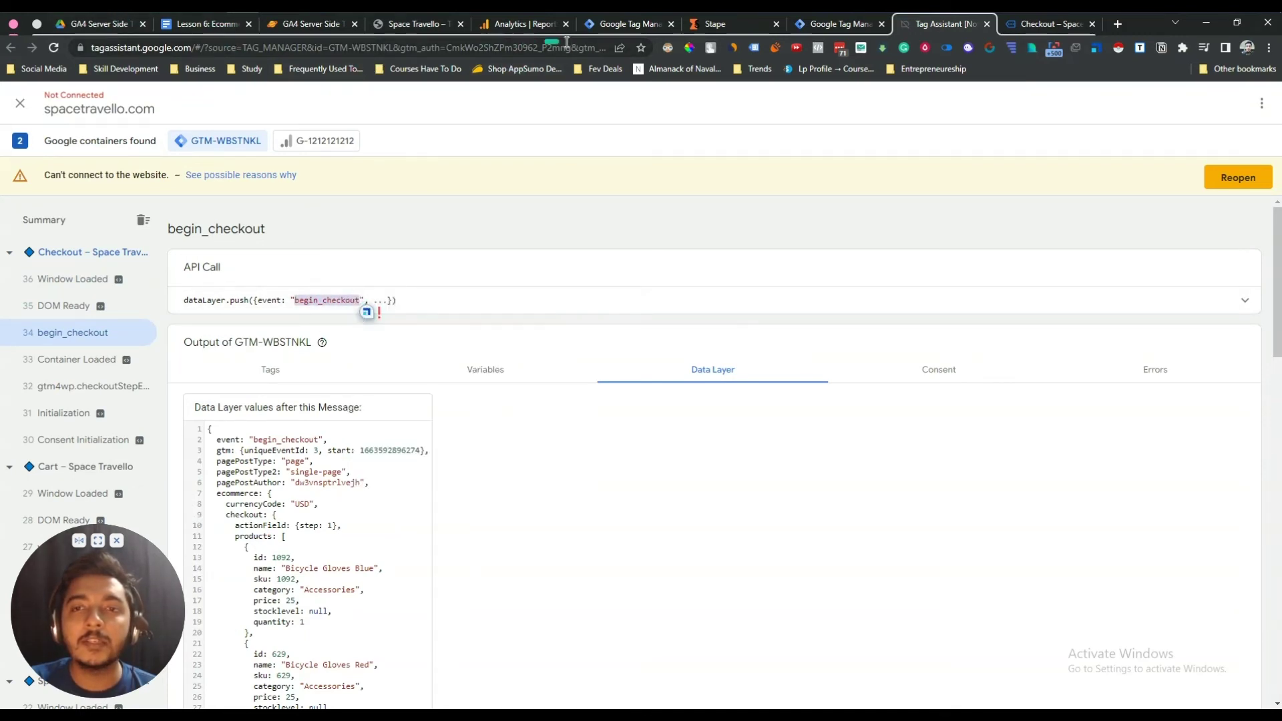
- Back in Tag Manager, set the trigger's event name to begin_checkout and save the trigger
{"action": "left_click", "coordinate": [541, 25]}
{"action": "left_click", "coordinate": [622, 27]}
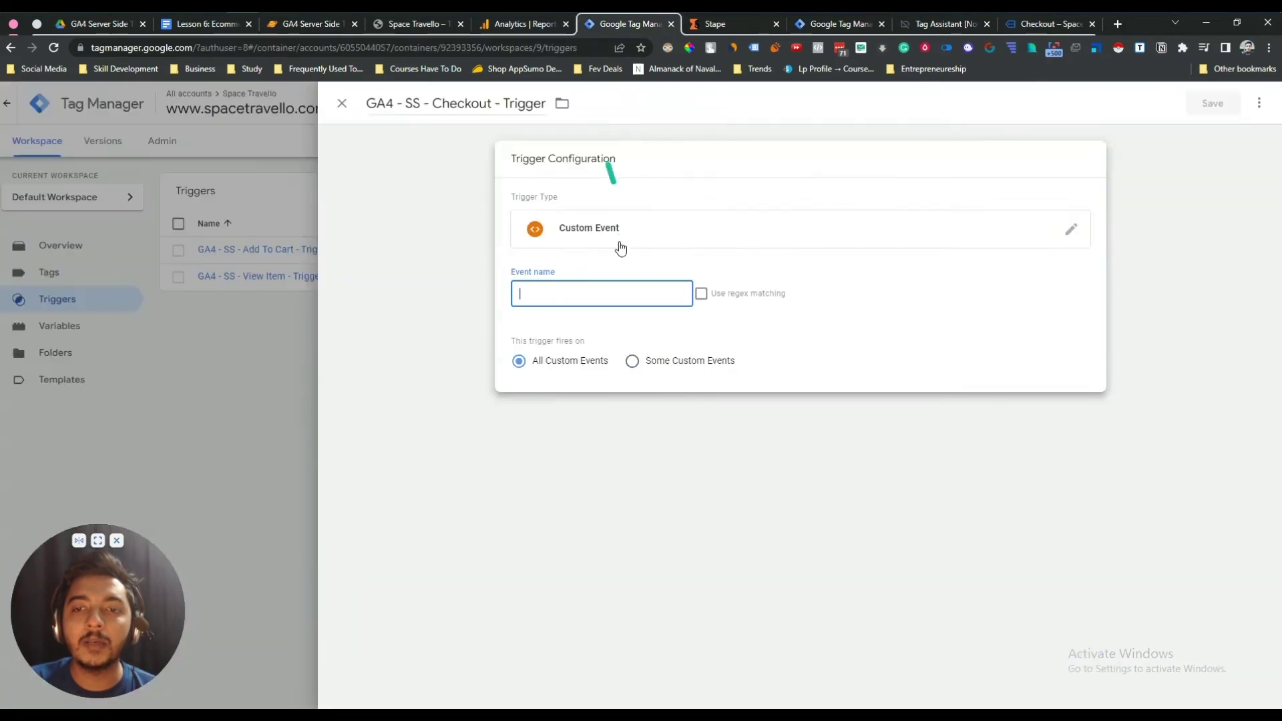
{"action": "left_click", "coordinate": [591, 286]}
{"action": "key", "text": "ctrl+v"}
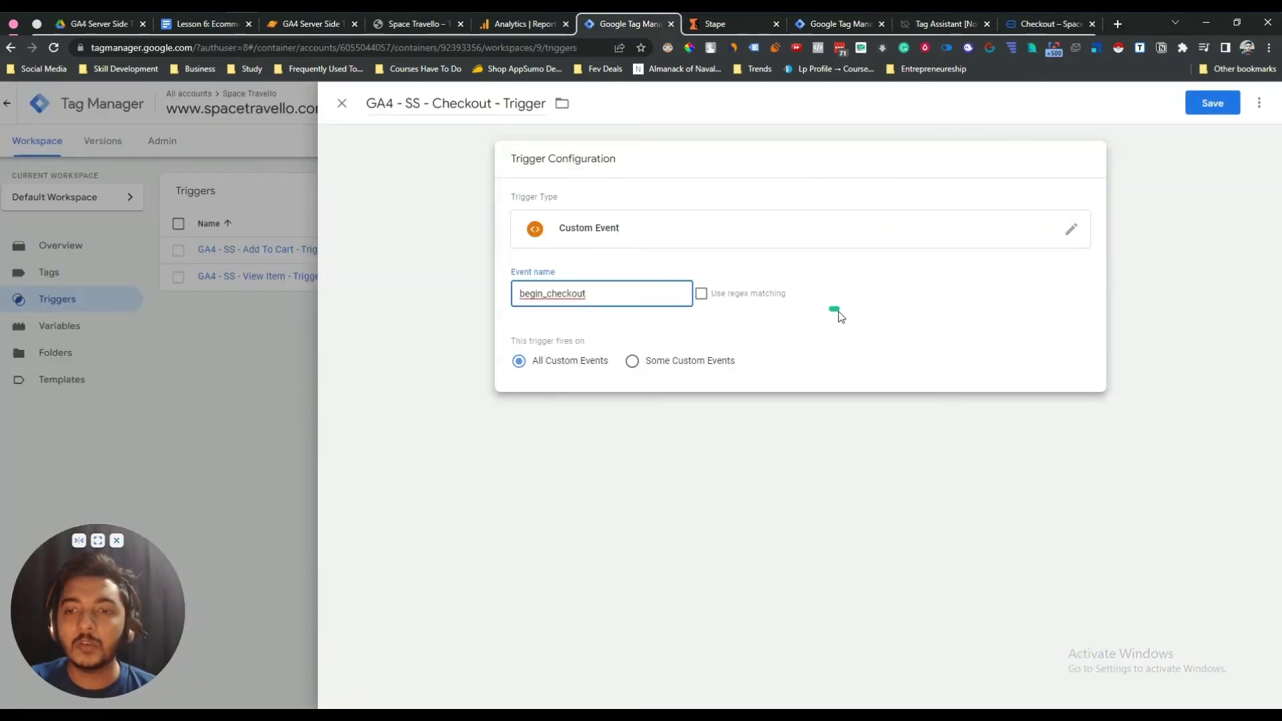
{"action": "left_click", "coordinate": [486, 236]}
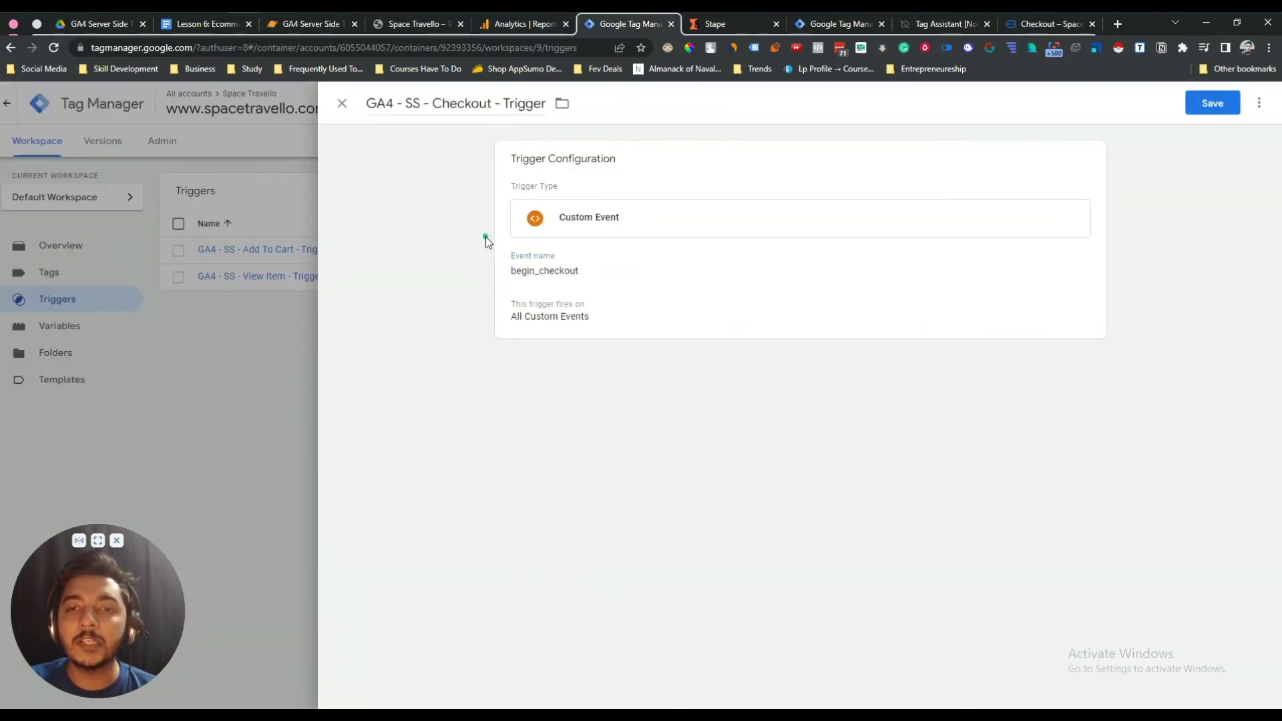
{"action": "left_click", "coordinate": [1207, 107]}
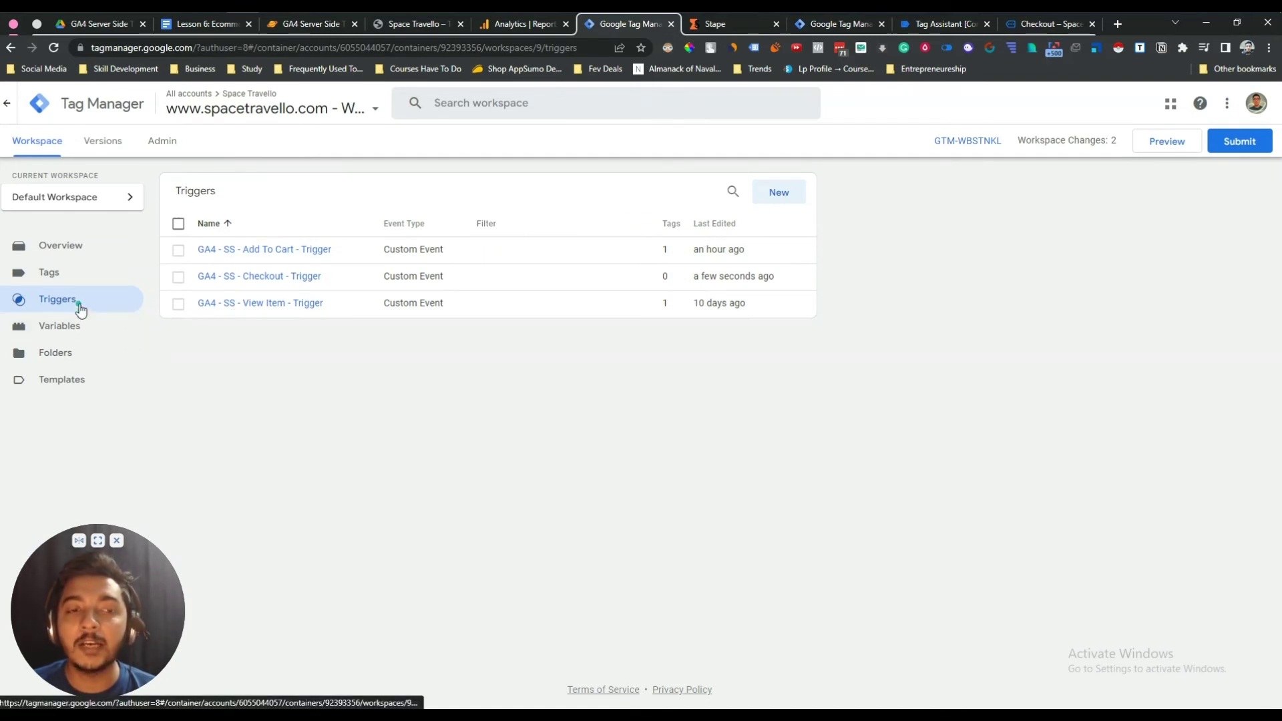
- Create a new tag and name it "GA4 - SS - Checkout - Tag"
{"action": "left_click", "coordinate": [61, 278]}
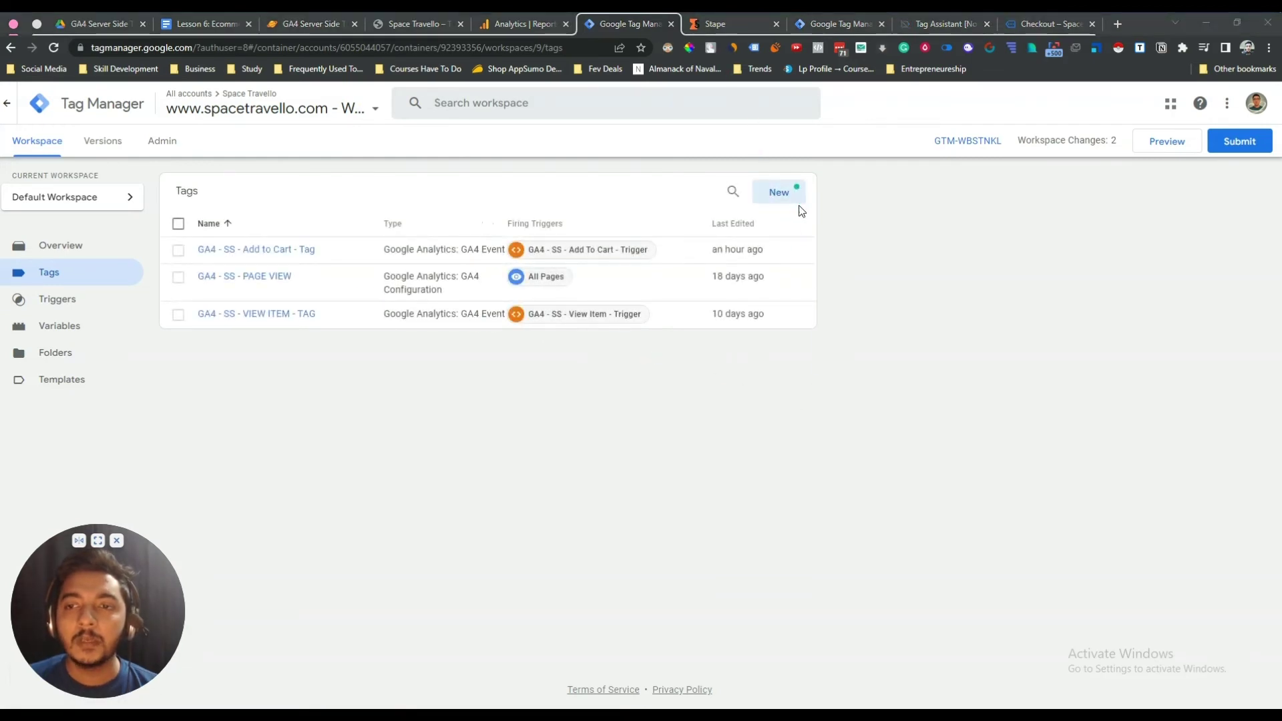
{"action": "left_click", "coordinate": [787, 198]}
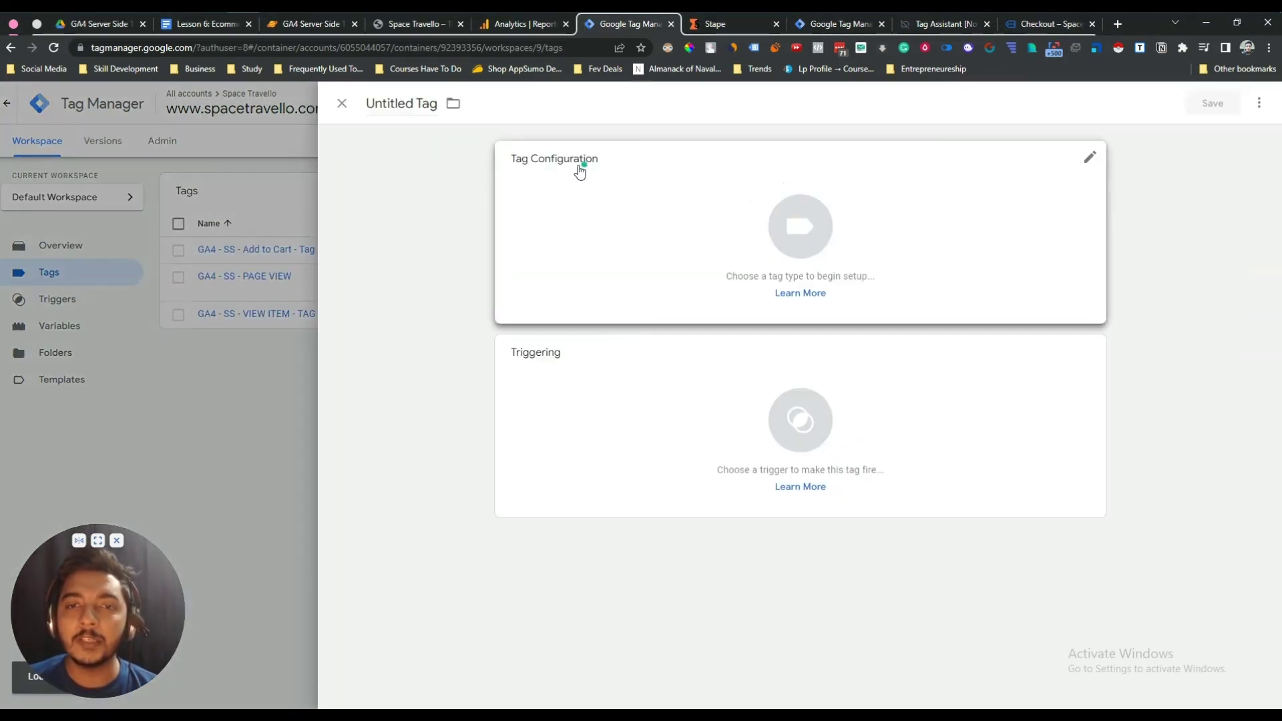
{"action": "left_click", "coordinate": [409, 107]}
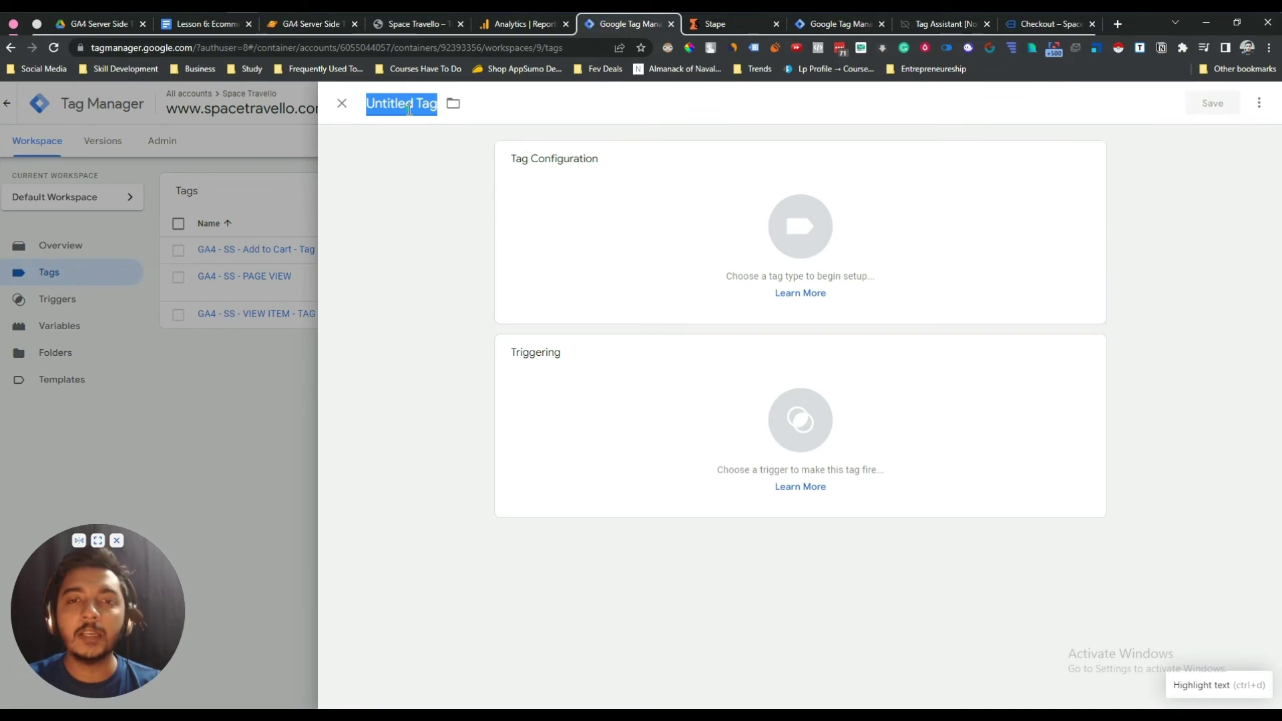
{"action": "type", "text": "GA4 - SS"}
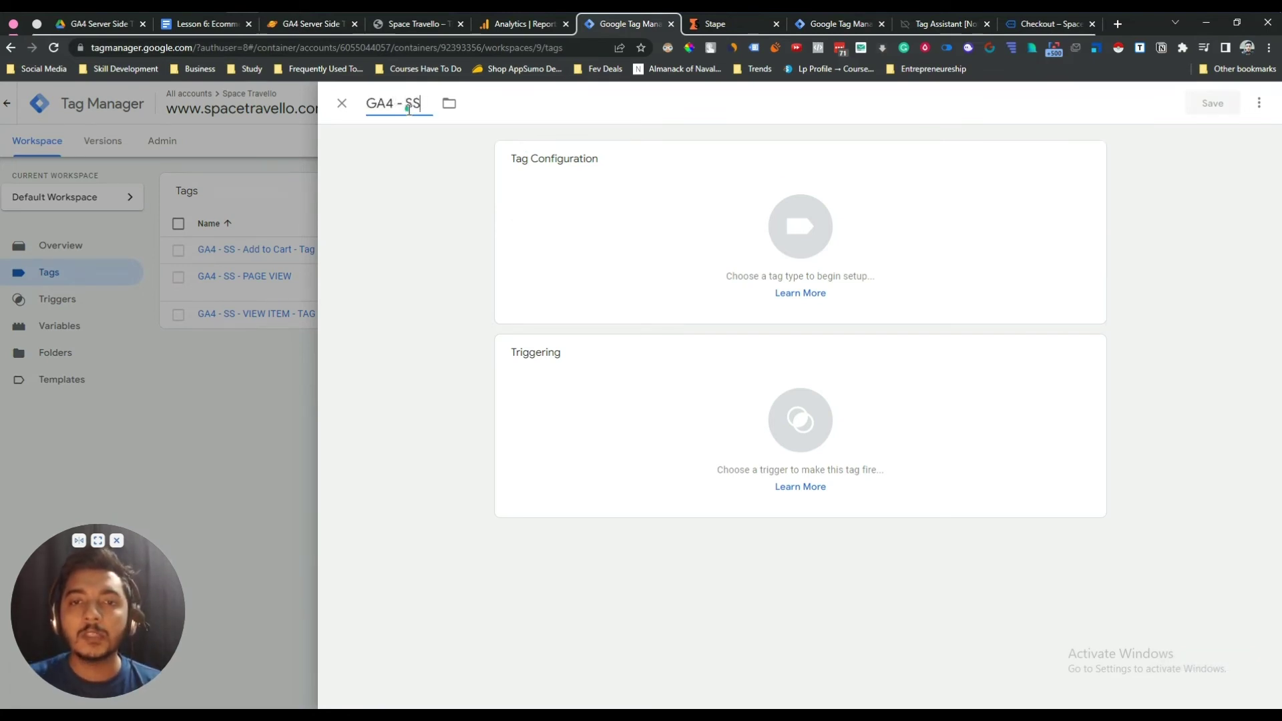
{"action": "type", "text": " - Check"}
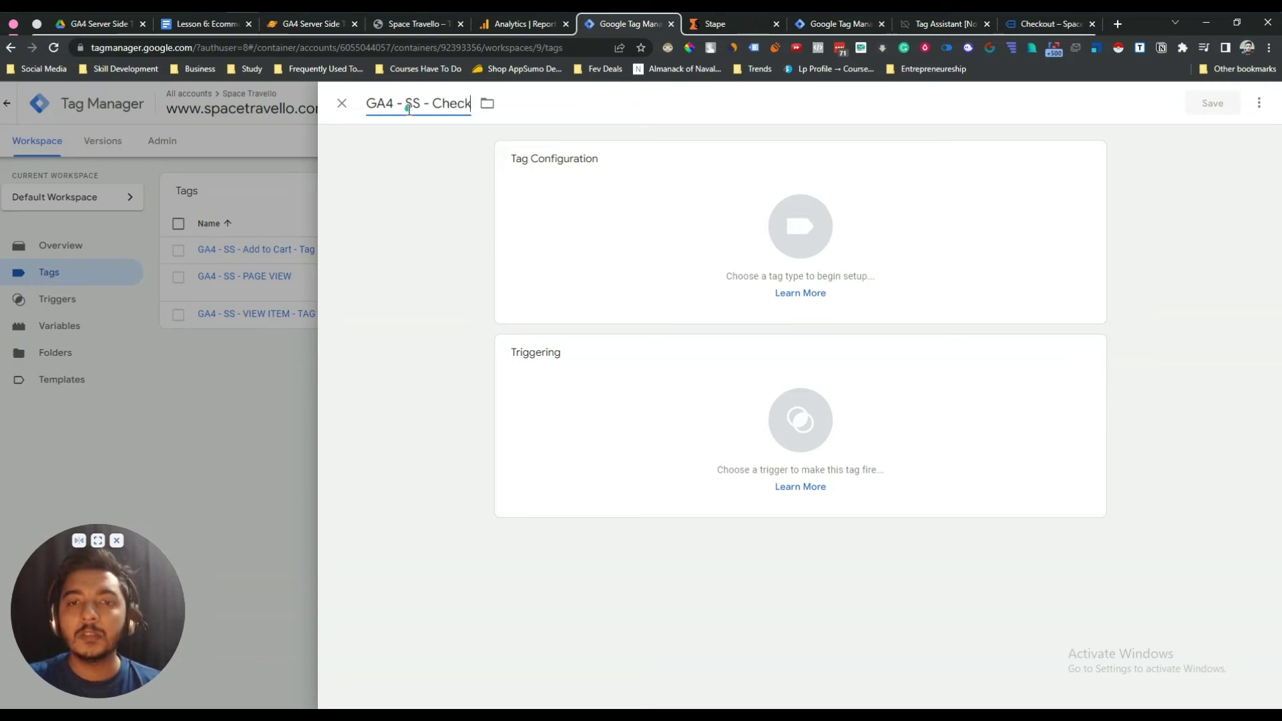
{"action": "type", "text": "out - Tag"}
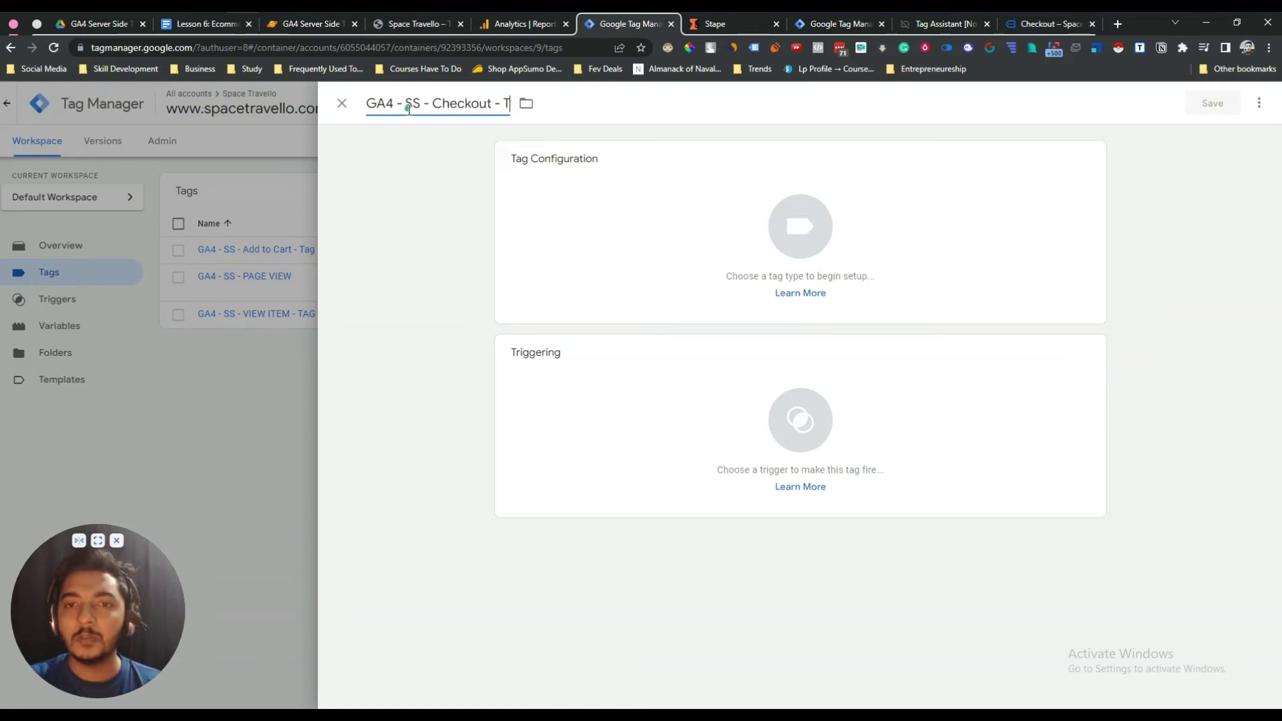
- Set the tag type to Google Analytics: GA4 Event with "GA4 - SS - PAGE VIEW" as its configuration tag
{"action": "left_click", "coordinate": [825, 240]}
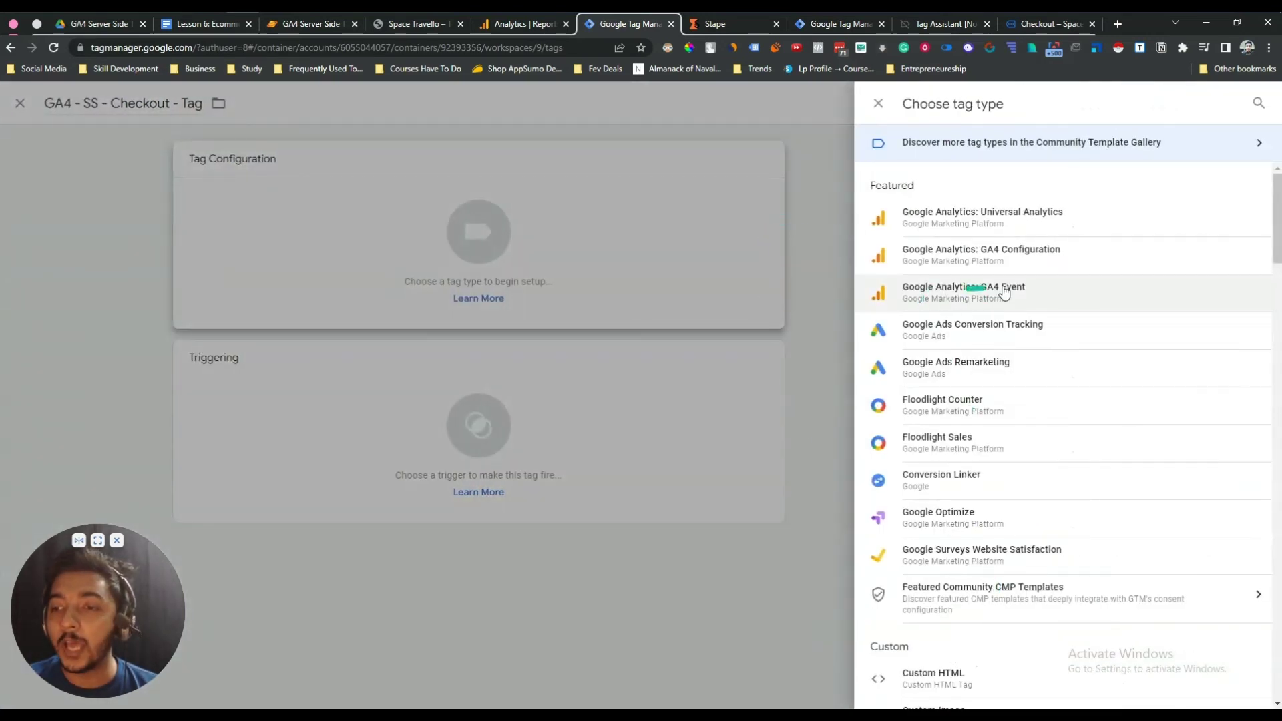
{"action": "left_click", "coordinate": [1025, 293]}
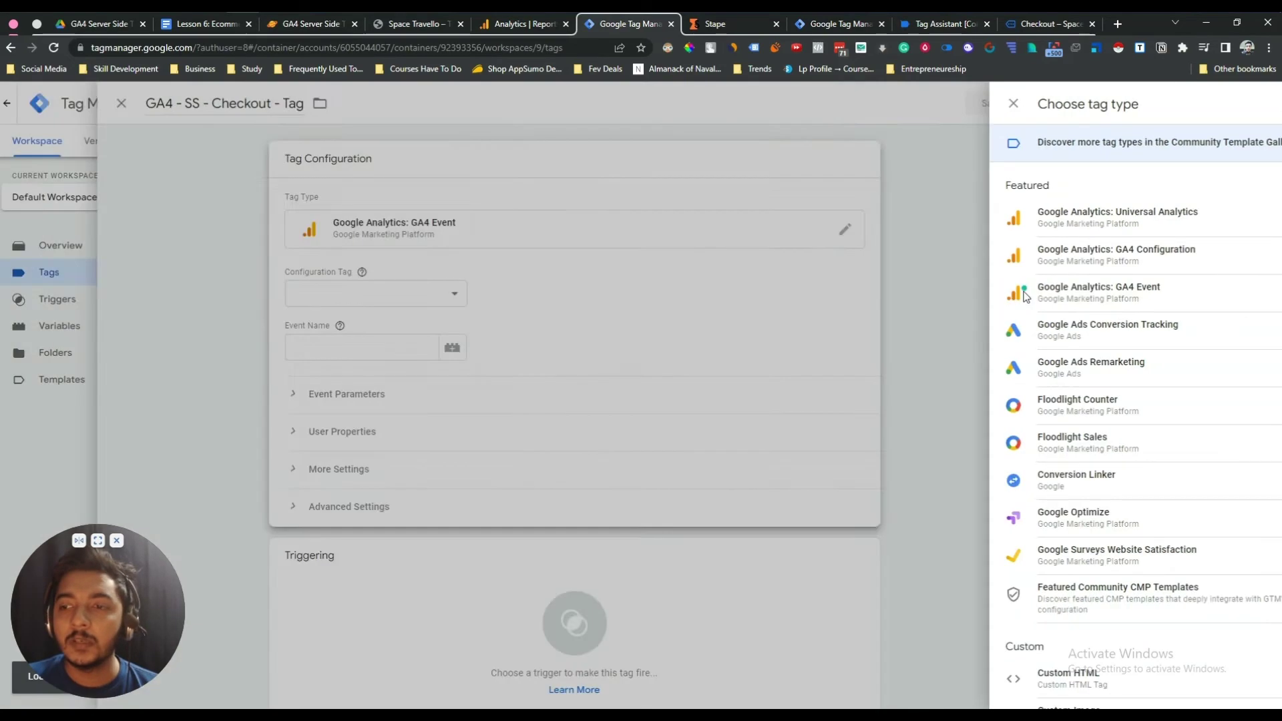
{"action": "left_click", "coordinate": [541, 294]}
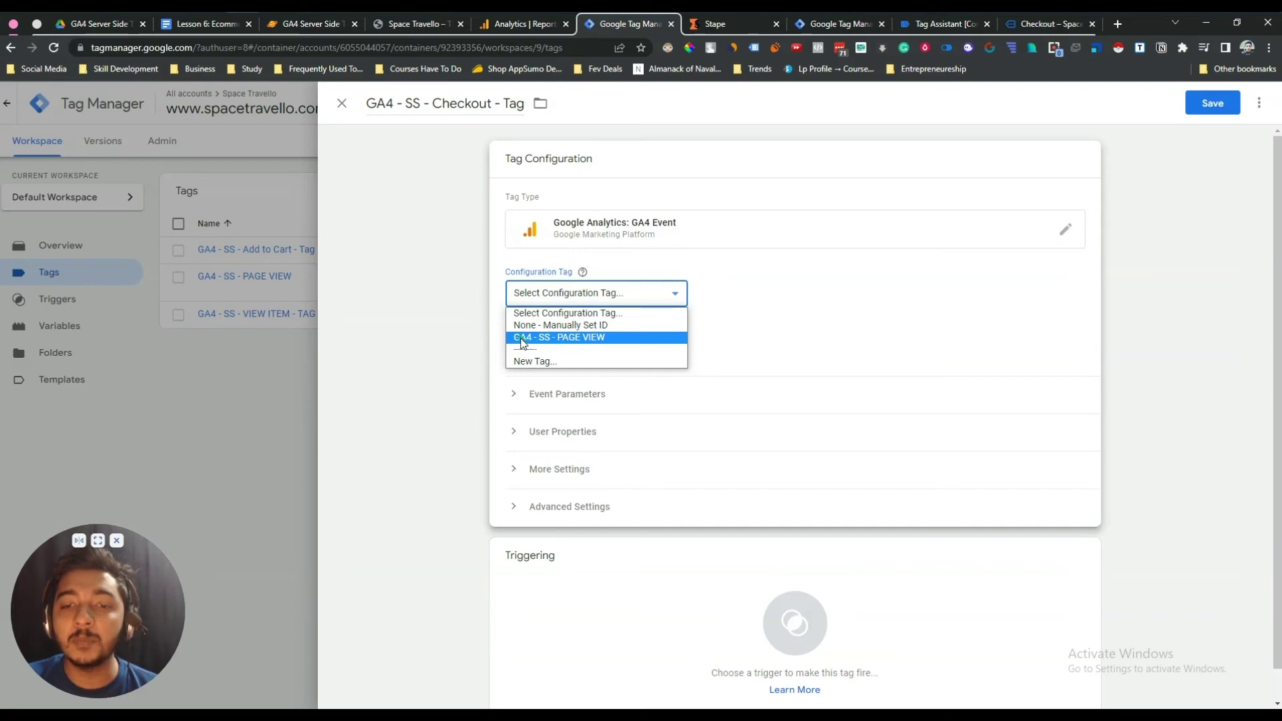
{"action": "left_click", "coordinate": [576, 338]}
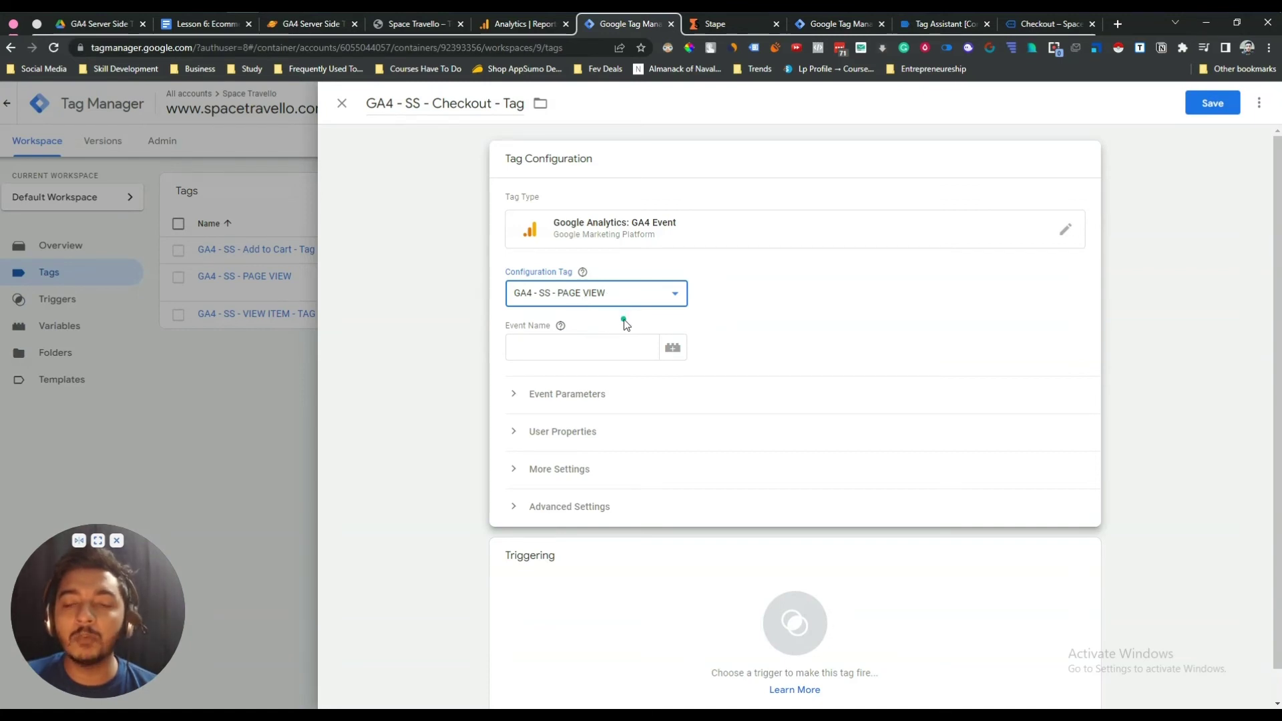
- Copy the event name begin_checkout from the API call in Tag Assistant and enter it as the tag's event name in Tag Manager
{"action": "left_click", "coordinate": [535, 347]}
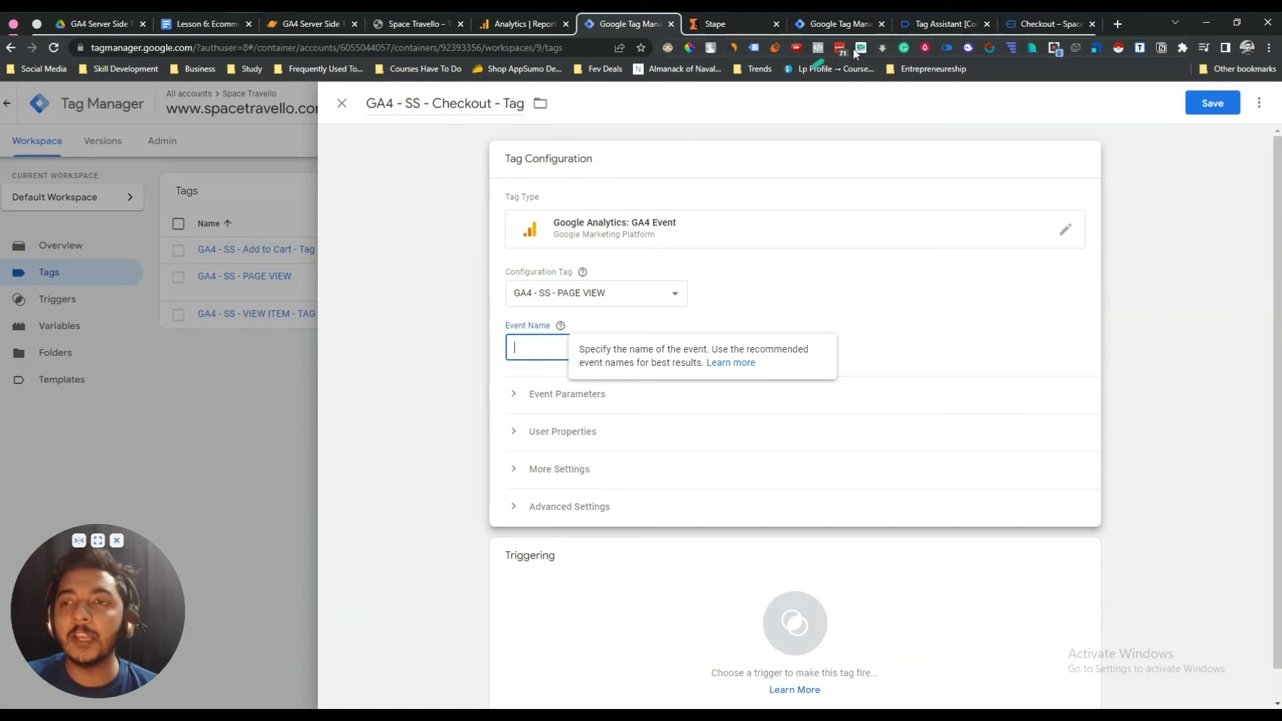
{"action": "left_click", "coordinate": [953, 32]}
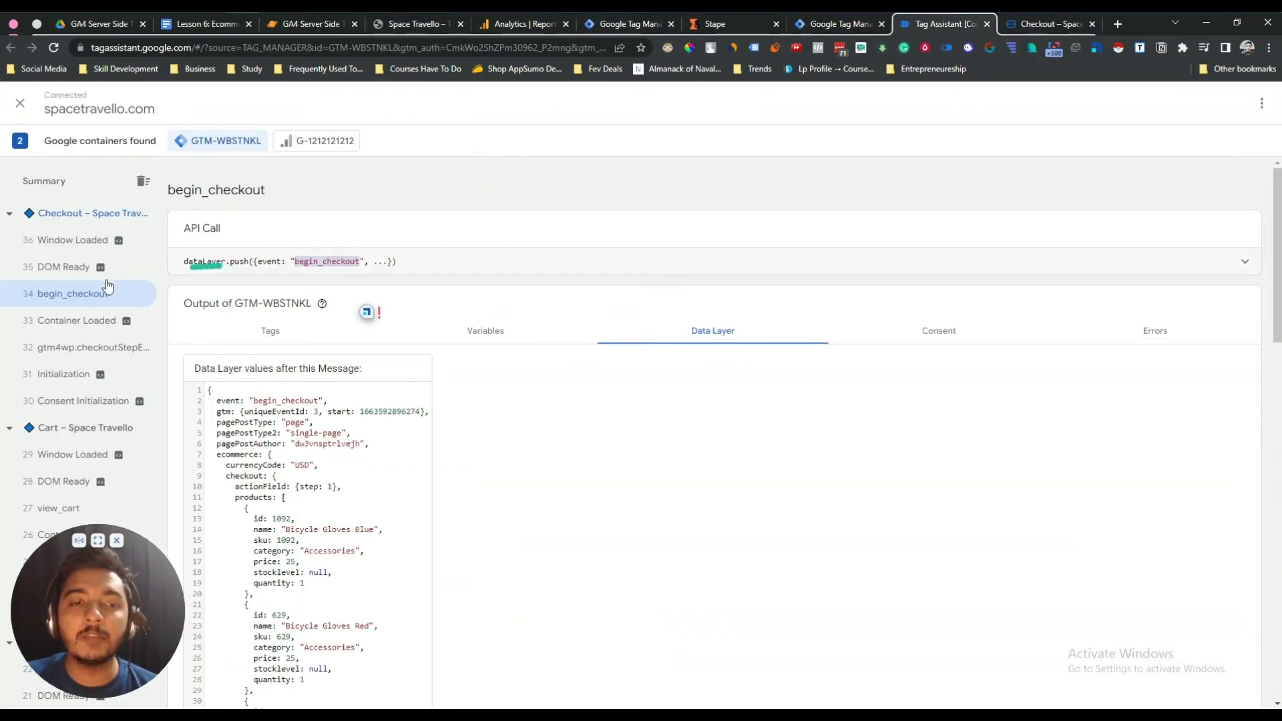
{"action": "right_click", "coordinate": [325, 263]}
{"action": "left_click", "coordinate": [358, 272]}
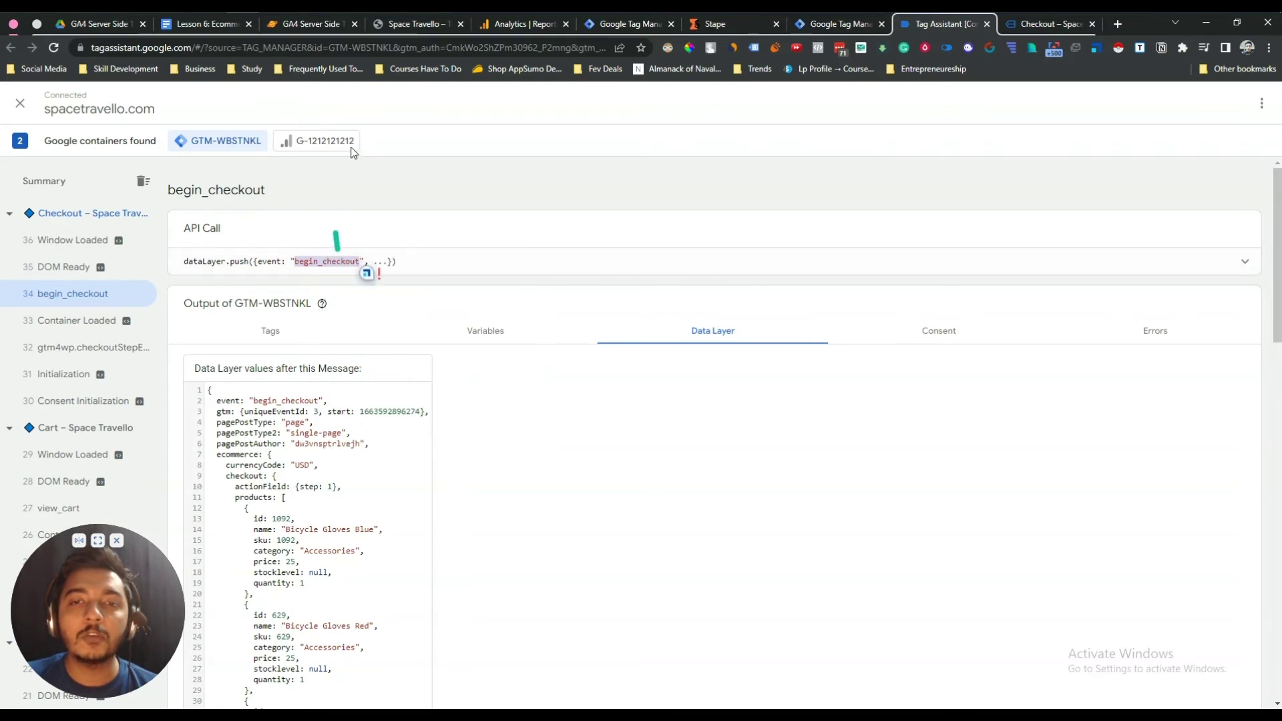
{"action": "left_click", "coordinate": [591, 28]}
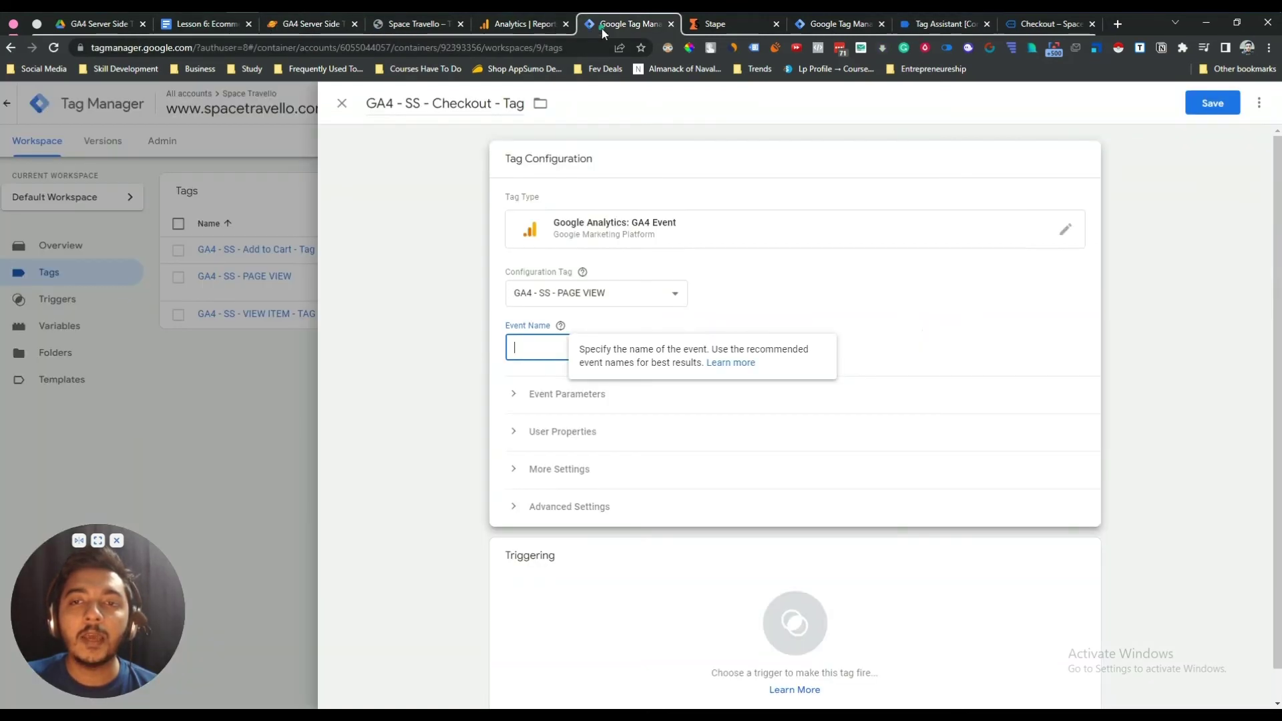
{"action": "left_click", "coordinate": [553, 347]}
{"action": "key", "text": "ctrl+v"}
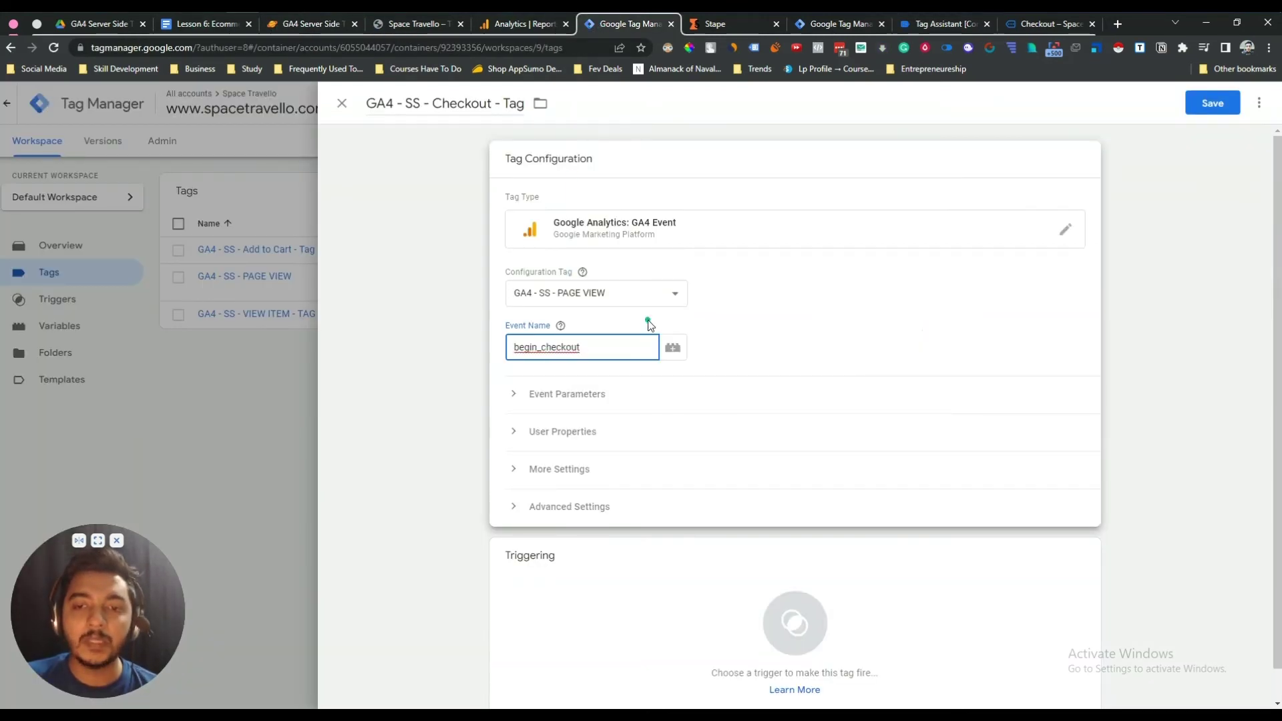
{"action": "left_click", "coordinate": [648, 320]}
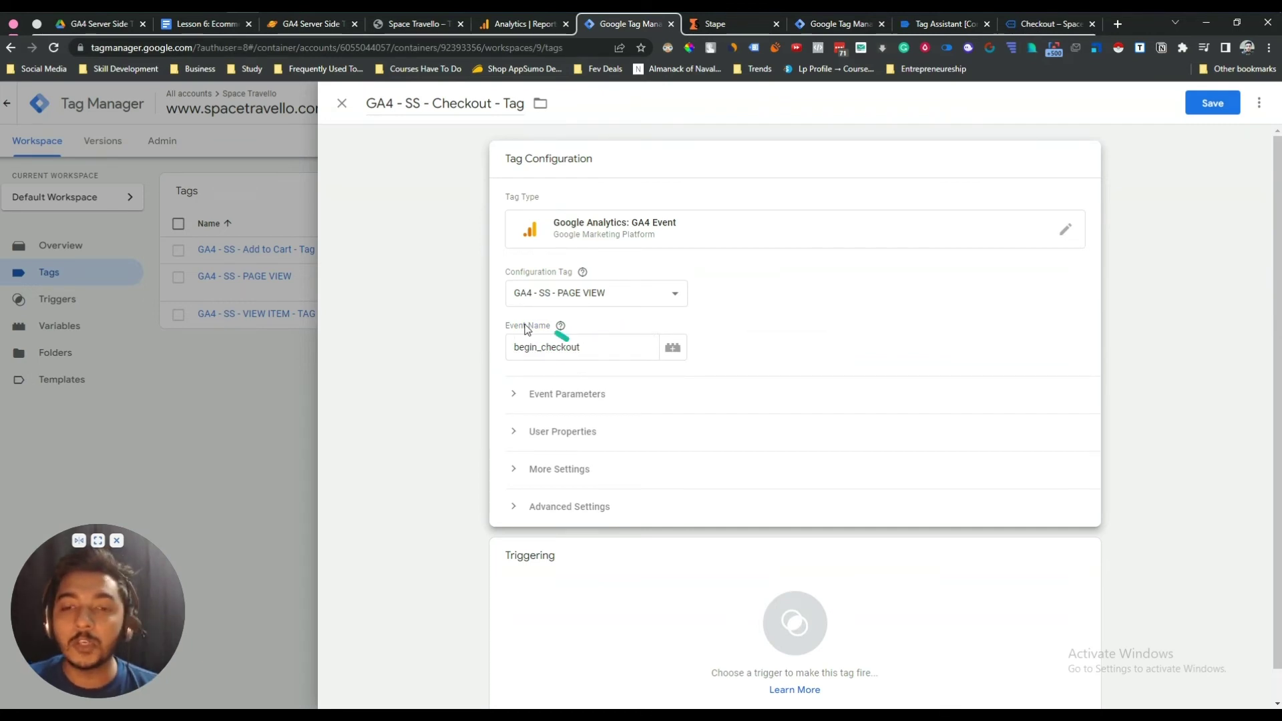
- Expand the tag's event parameters and add three empty parameter rows
{"action": "left_click", "coordinate": [517, 395]}
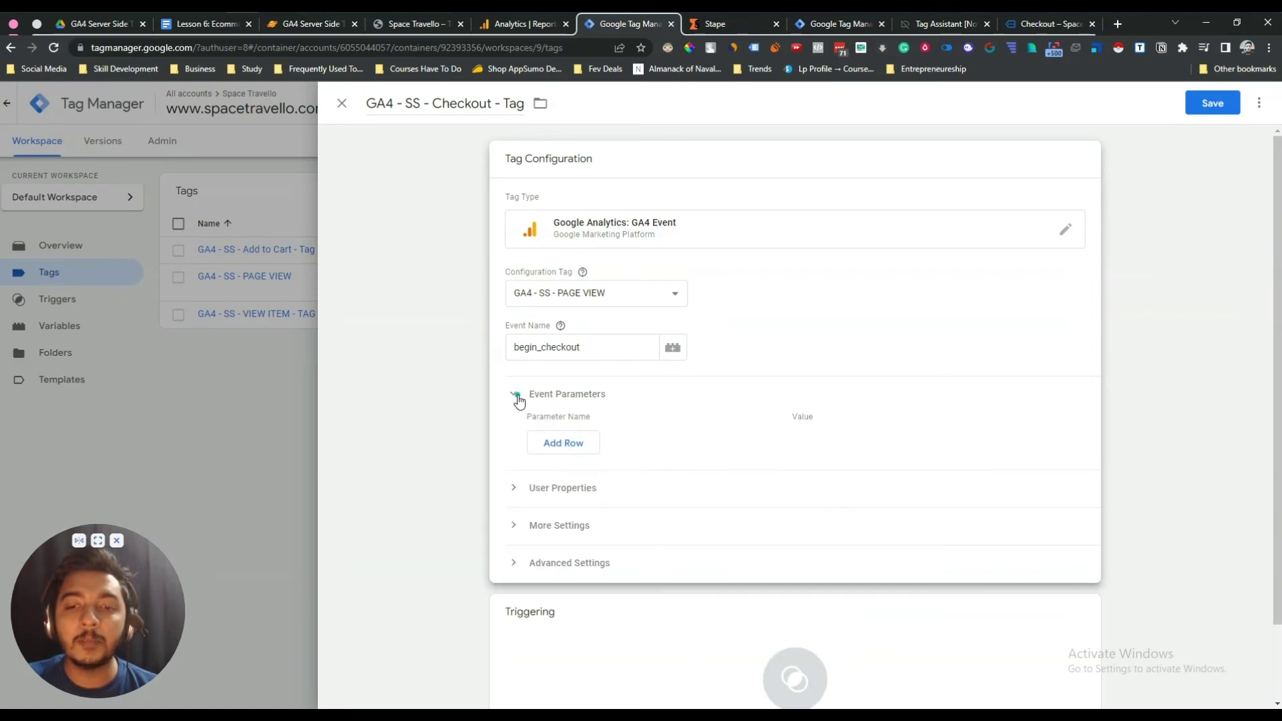
{"action": "left_click", "coordinate": [559, 449]}
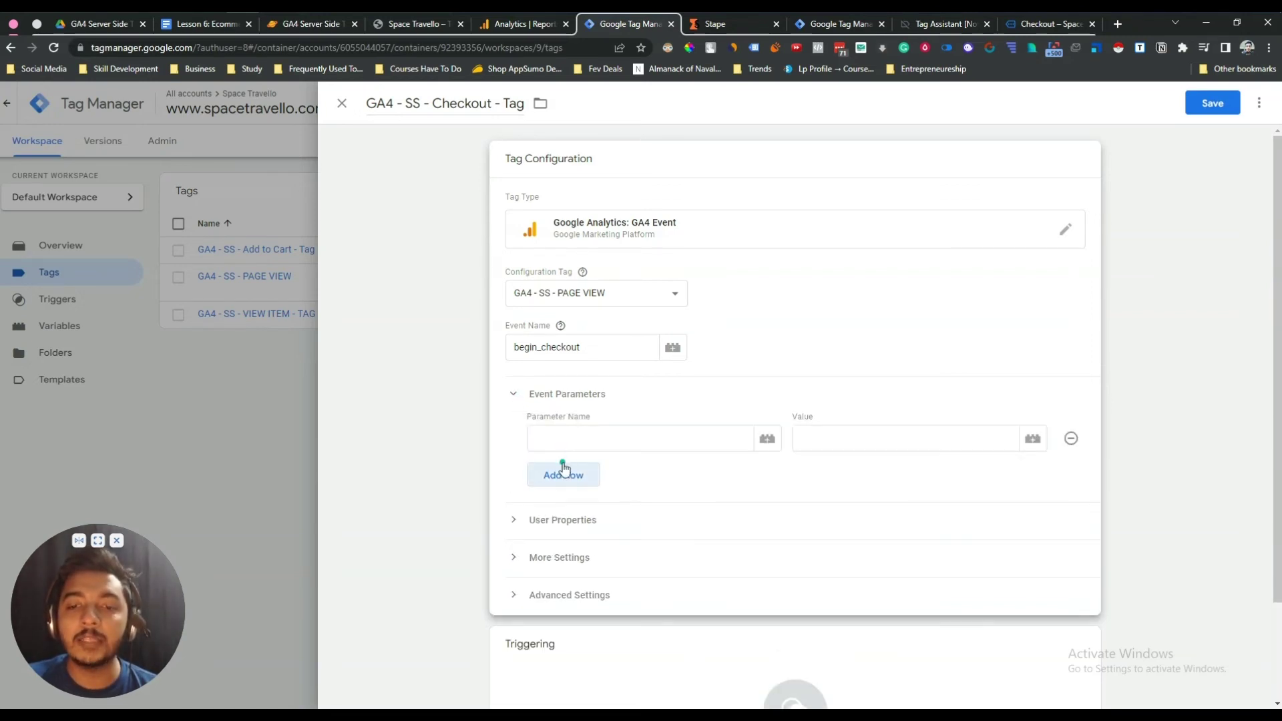
{"action": "left_click", "coordinate": [563, 471]}
{"action": "left_click", "coordinate": [567, 506]}
{"action": "left_click", "coordinate": [576, 447]}
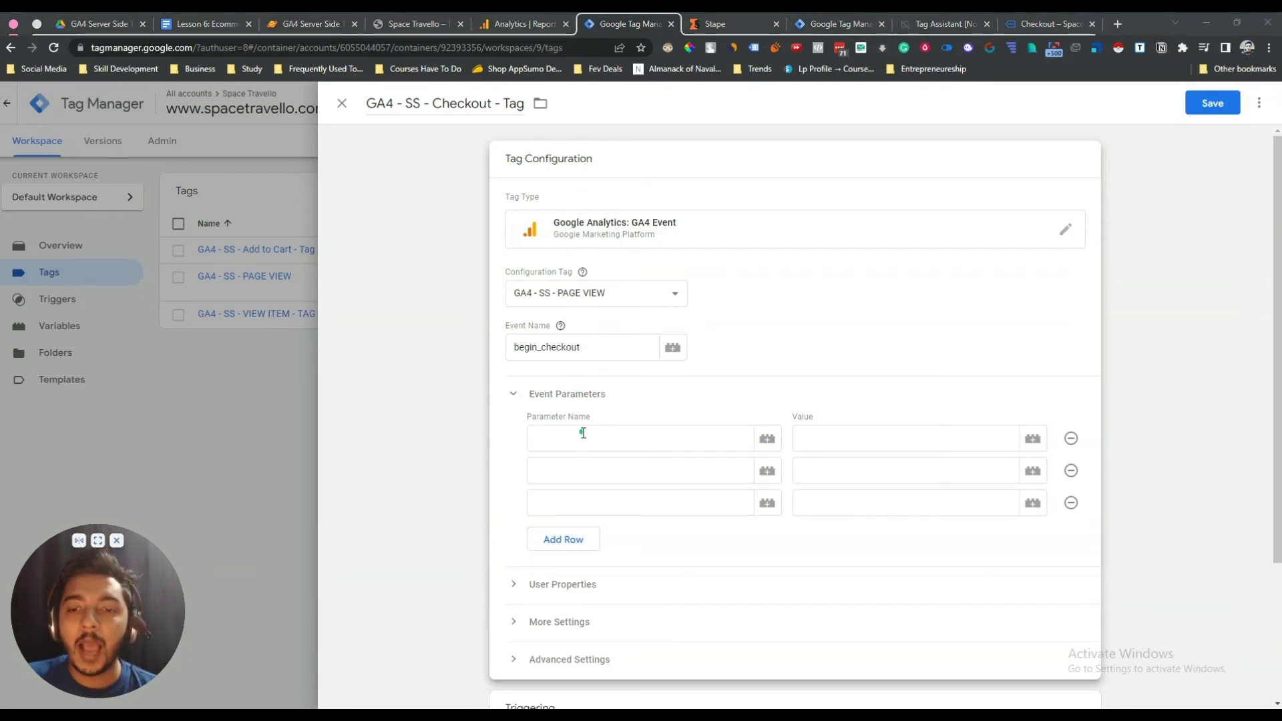
- Name the three event parameters items, currency and value
{"action": "left_click", "coordinate": [583, 434]}
{"action": "type", "text": "ite"}
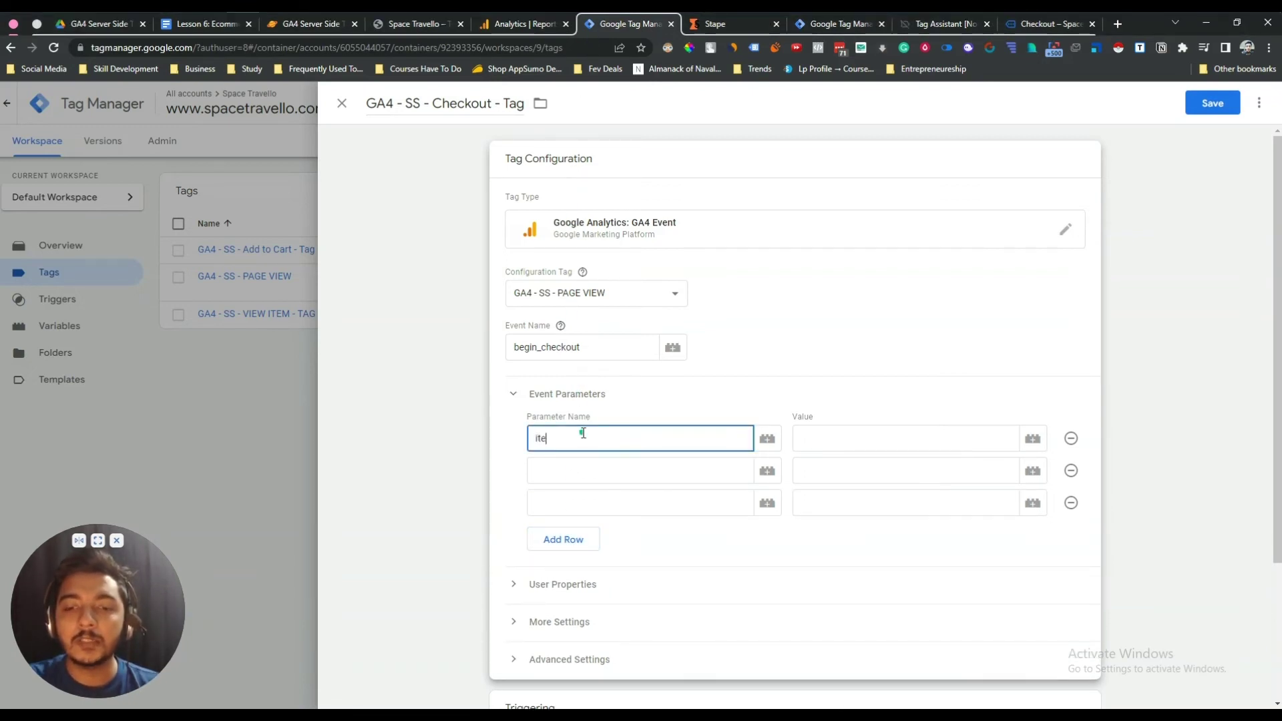
{"action": "type", "text": "ms"}
{"action": "left_click", "coordinate": [581, 469]}
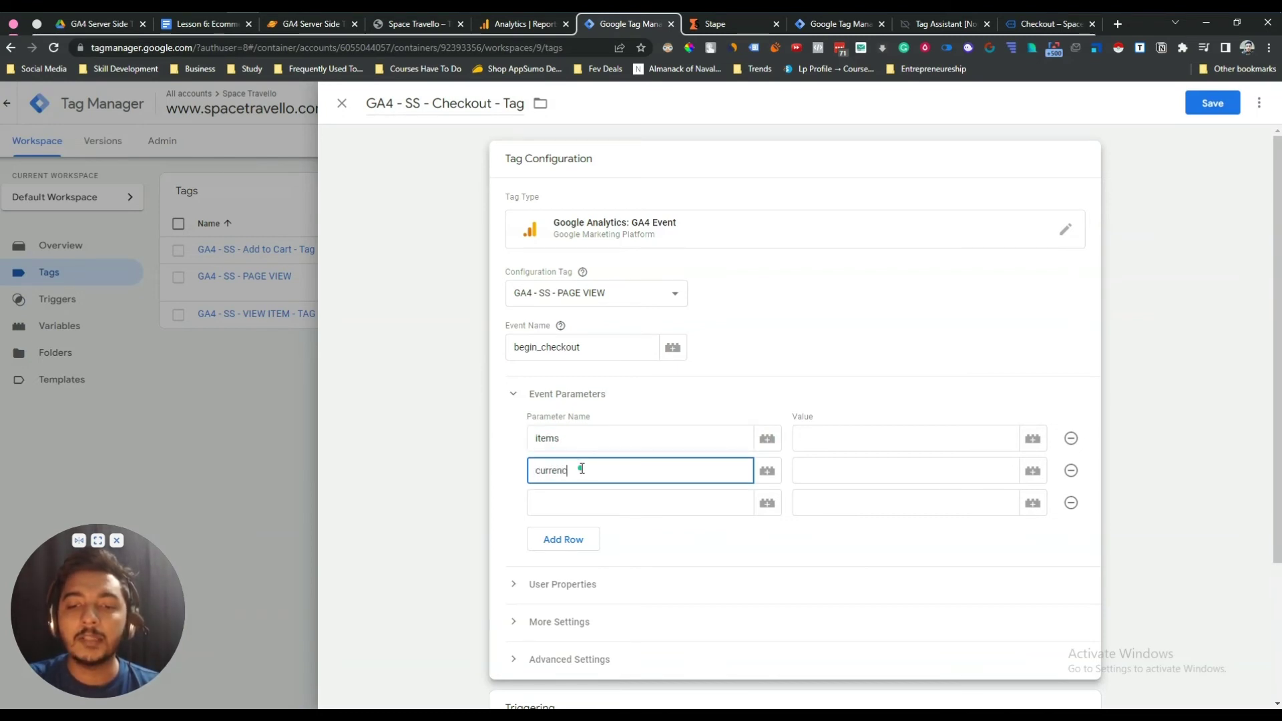
{"action": "left_click", "coordinate": [581, 505]}
{"action": "type", "text": "v"}
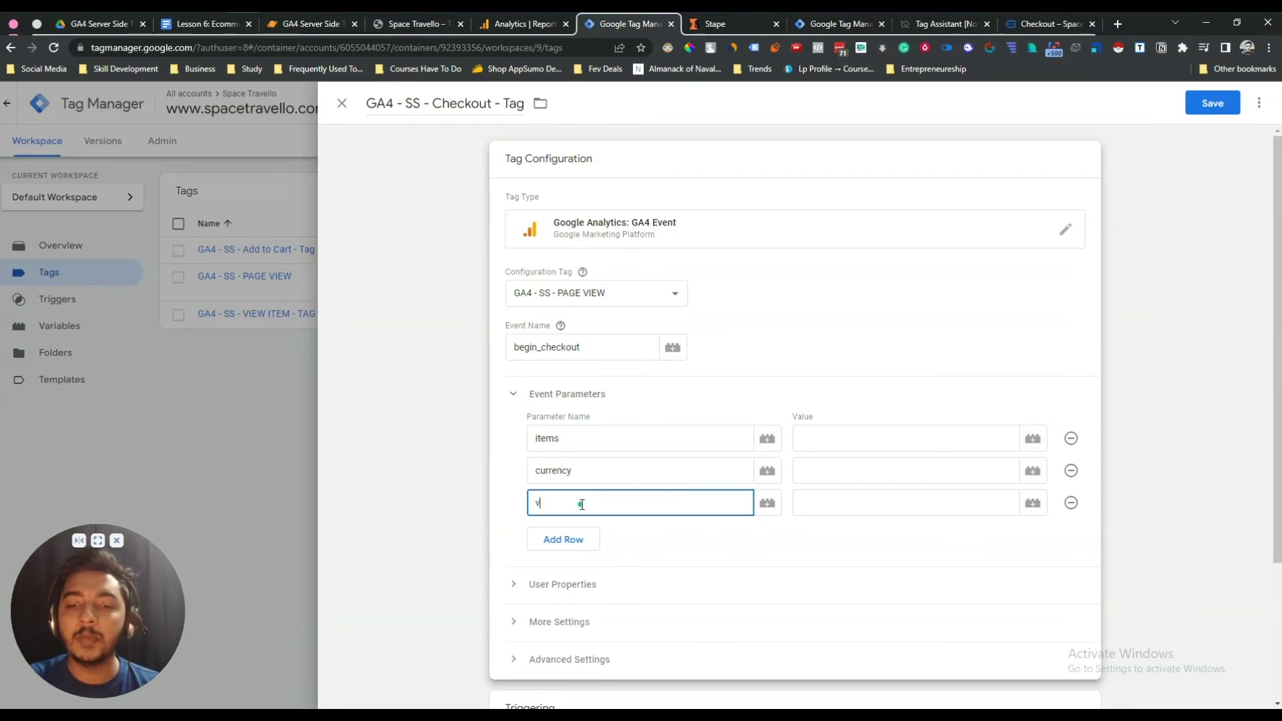
{"action": "type", "text": "alue"}
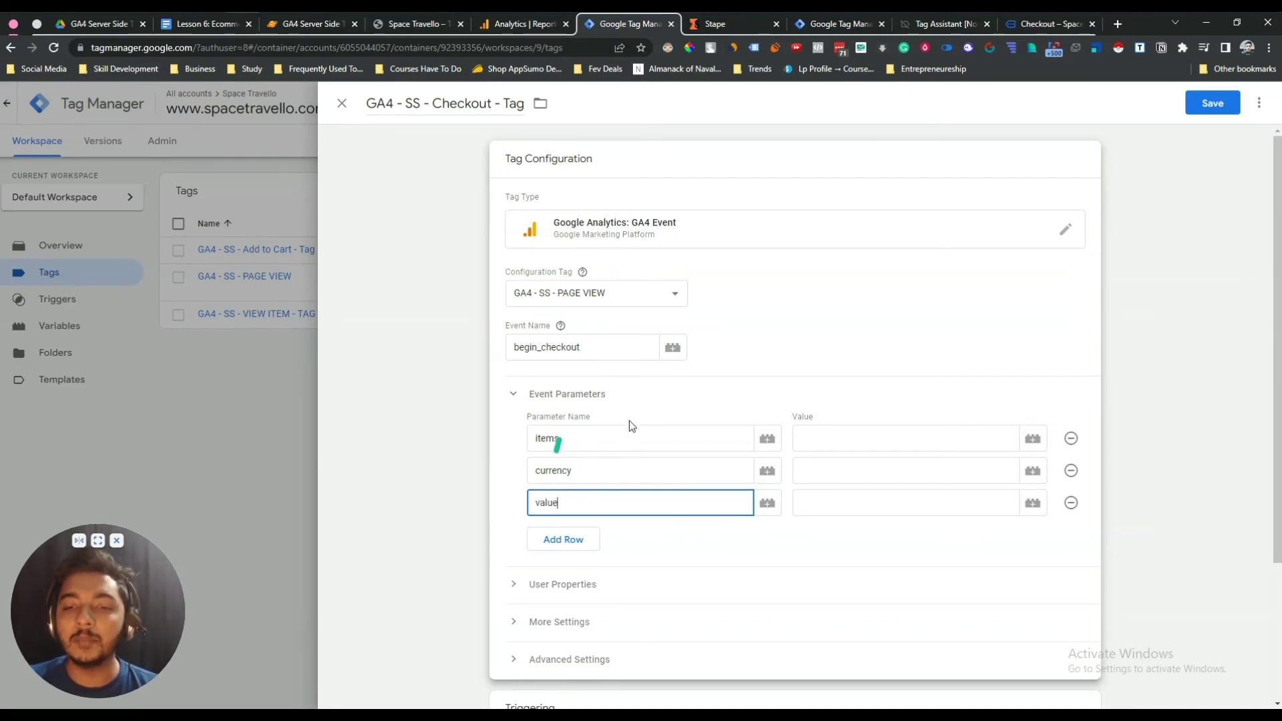
{"action": "left_click", "coordinate": [661, 419]}
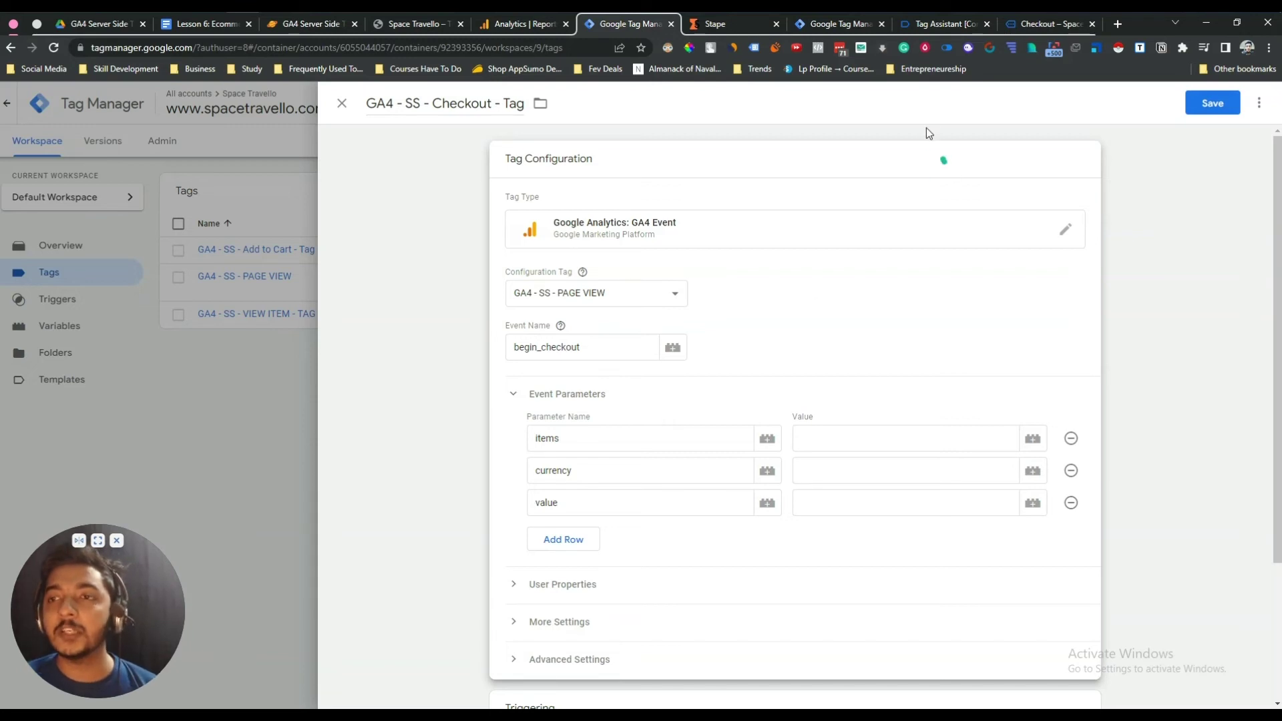
- Switch to Tag Assistant and examine the items array and its product entries in the begin_checkout data layer
{"action": "left_click_drag", "start_coordinate": [537, 437], "coordinate": [565, 438]}
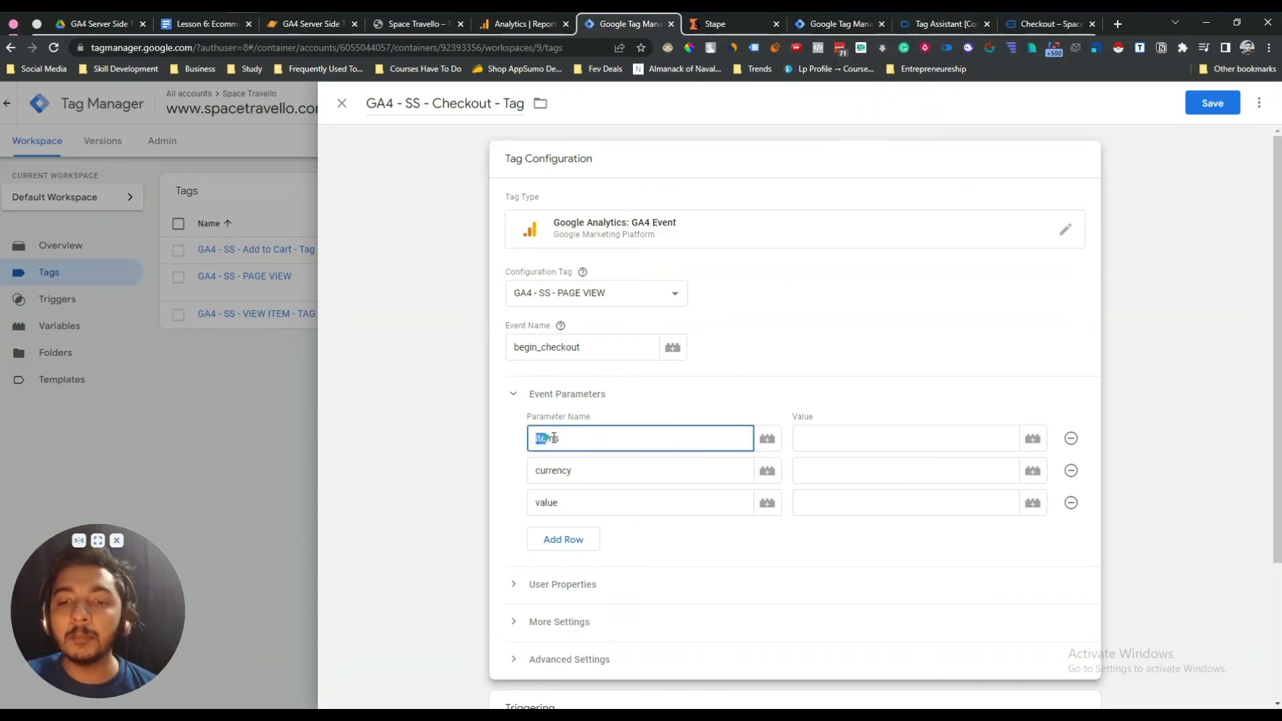
{"action": "left_click", "coordinate": [940, 29]}
{"action": "scroll", "coordinate": [480, 508], "scroll_direction": "down", "scroll_amount": 9}
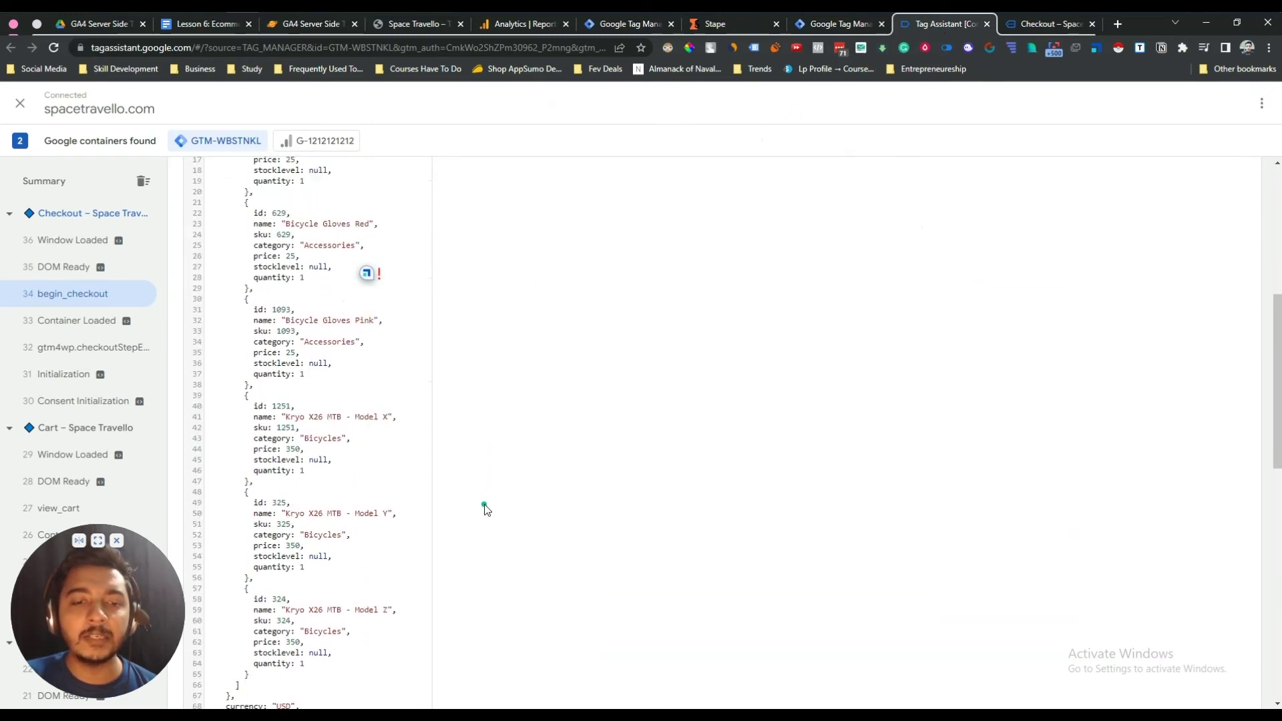
{"action": "scroll", "coordinate": [486, 503], "scroll_direction": "down", "scroll_amount": 2}
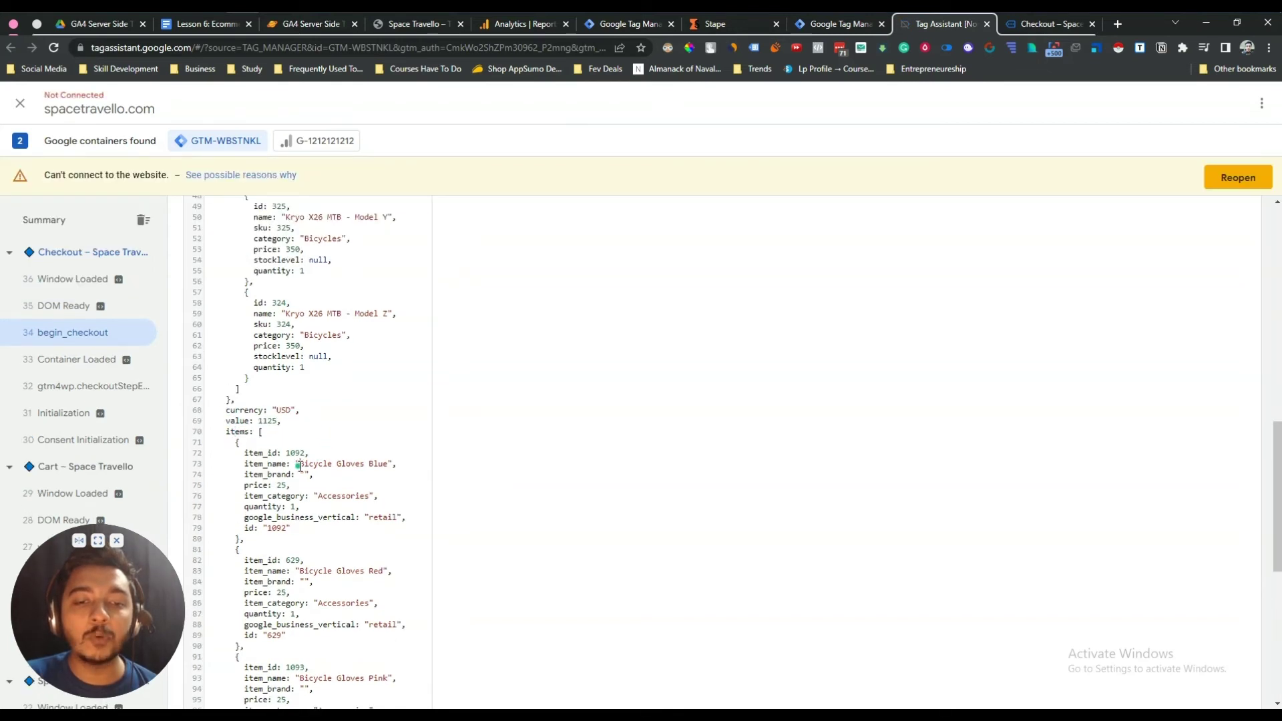
{"action": "left_click_drag", "start_coordinate": [299, 465], "coordinate": [389, 465]}
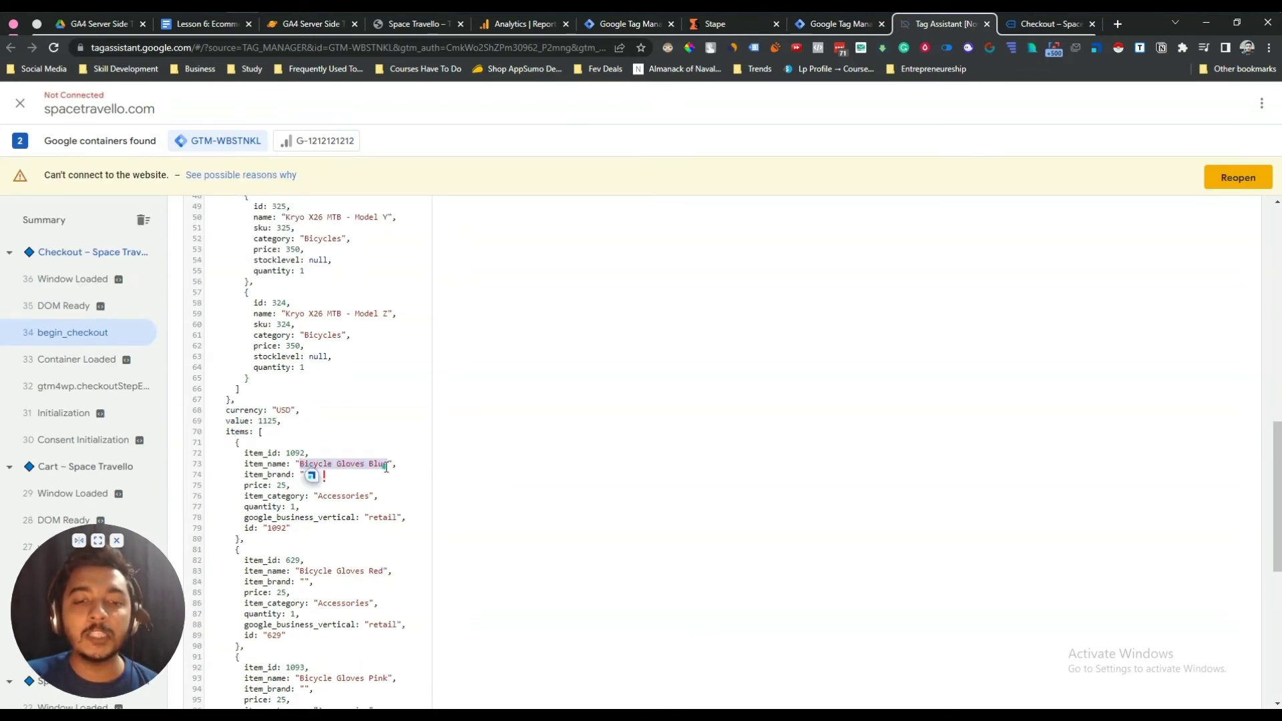
{"action": "scroll", "coordinate": [386, 467], "scroll_direction": "down", "scroll_amount": 2}
{"action": "left_click", "coordinate": [305, 440]}
{"action": "left_click_drag", "start_coordinate": [311, 438], "coordinate": [384, 439]}
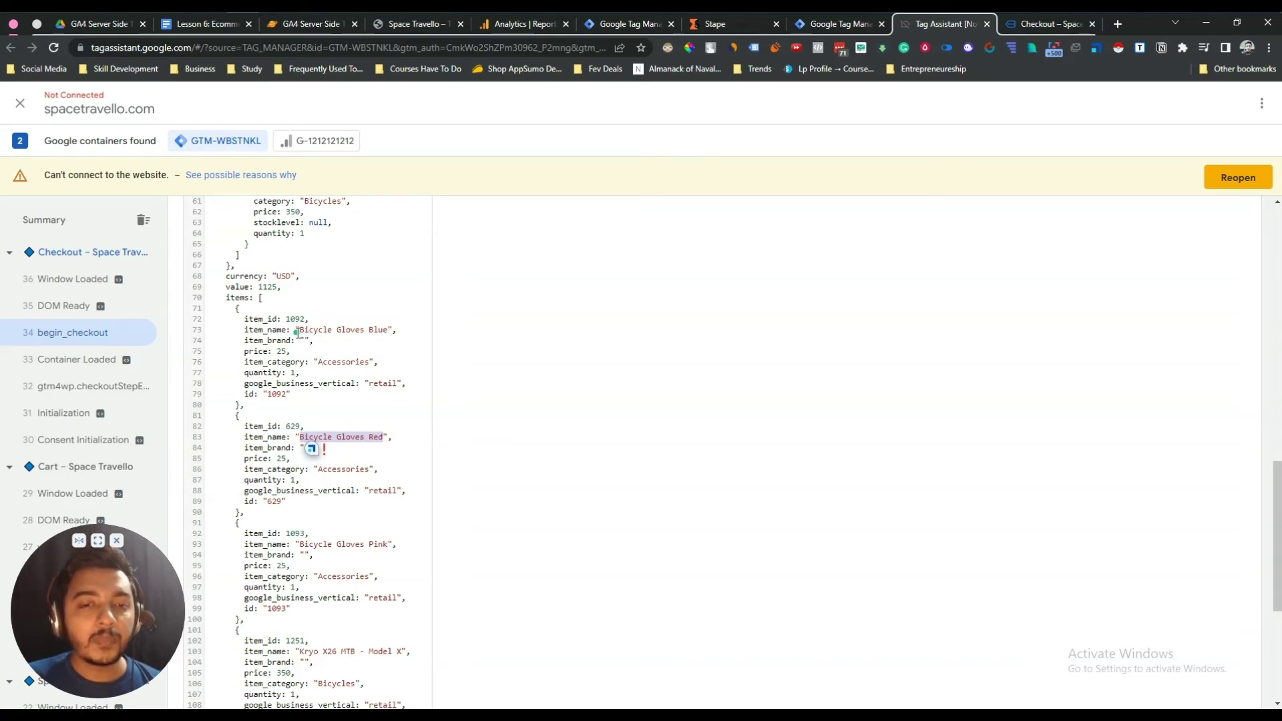
{"action": "left_click_drag", "start_coordinate": [300, 332], "coordinate": [389, 329]}
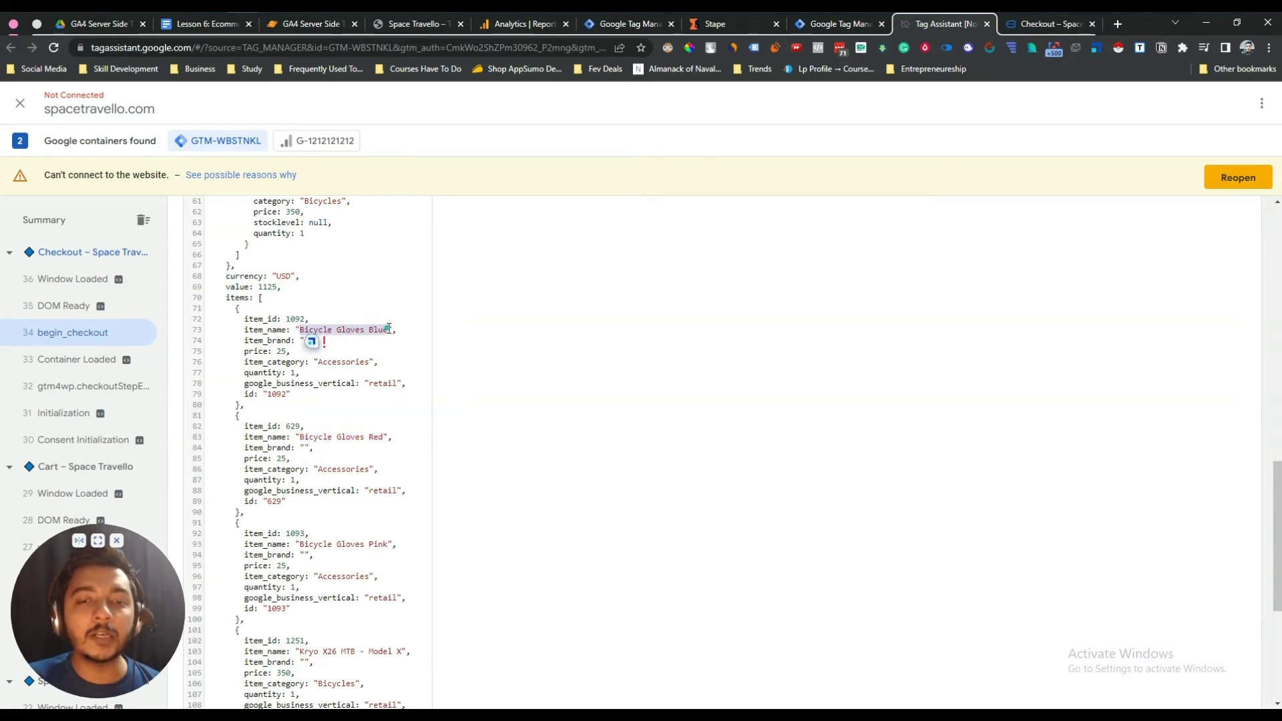
{"action": "double_click", "coordinate": [234, 298]}
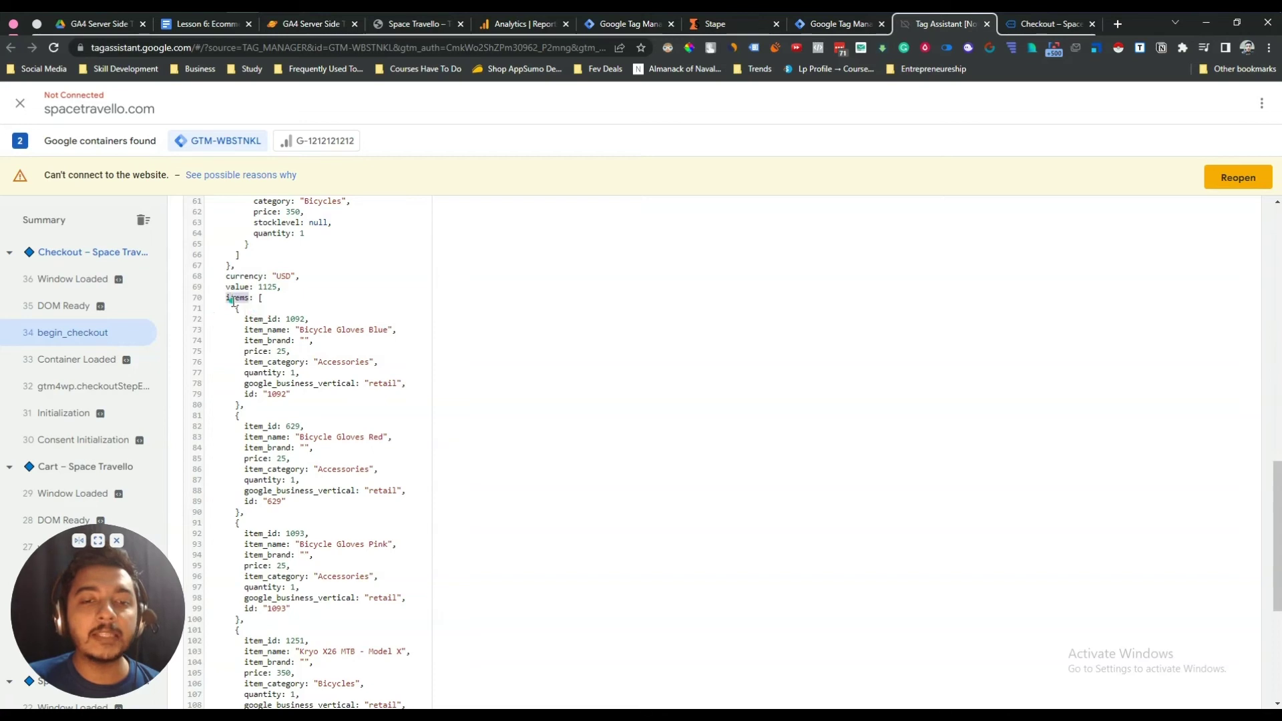
{"action": "right_click", "coordinate": [238, 302]}
{"action": "left_click", "coordinate": [281, 312]}
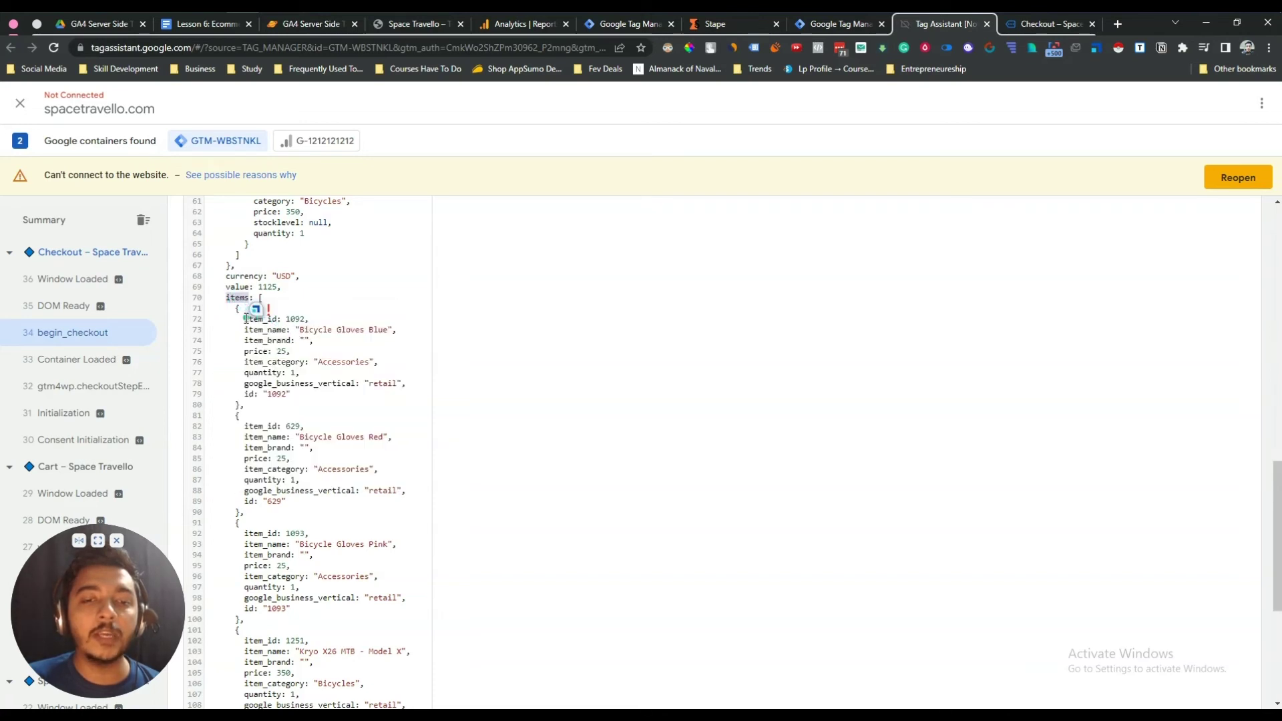
{"action": "left_click_drag", "start_coordinate": [245, 319], "coordinate": [300, 398]}
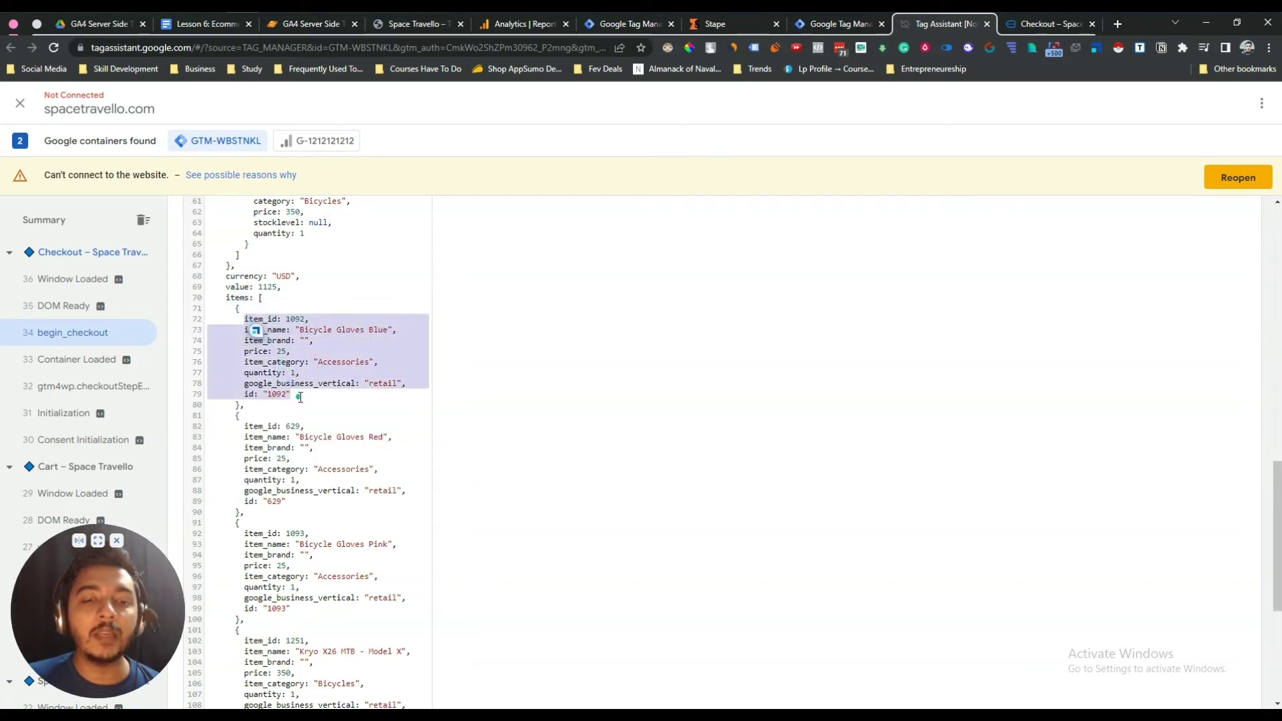
{"action": "left_click", "coordinate": [310, 336]}
{"action": "triple_click", "coordinate": [296, 331]}
{"action": "left_click", "coordinate": [297, 332]}
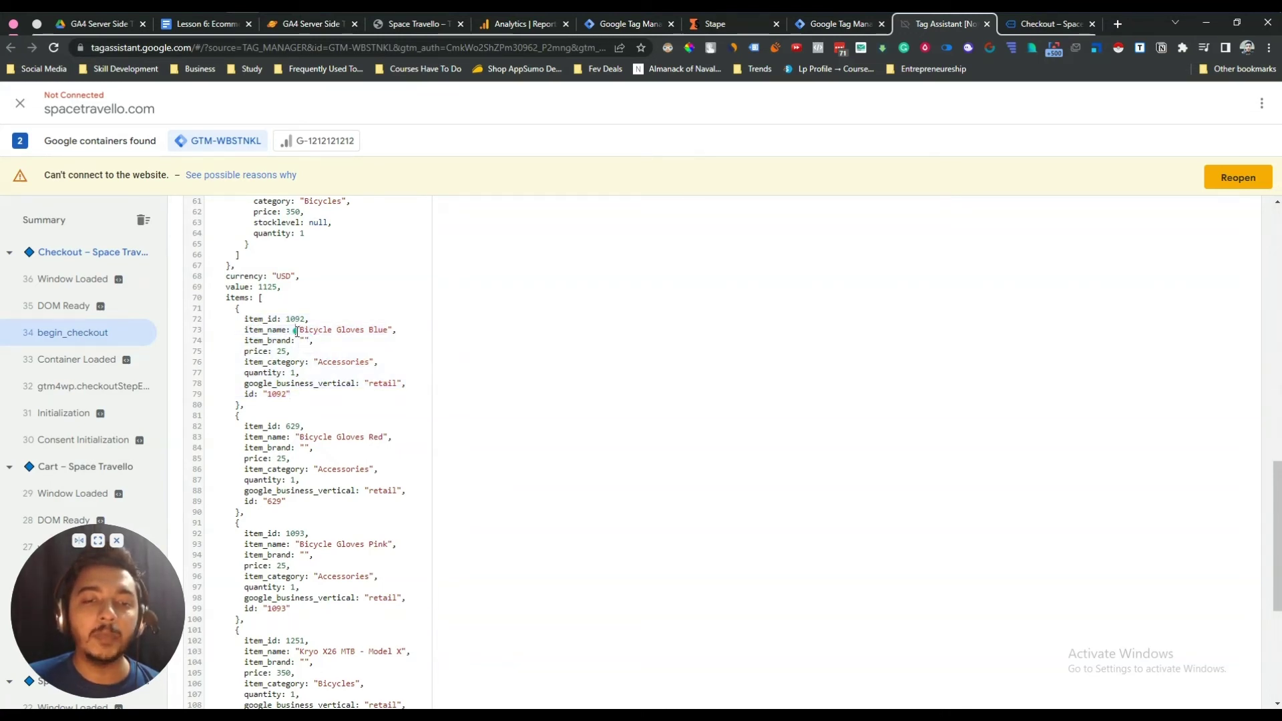
- Copy the key name items from the data layer and paste it over the first parameter name in the Tag Manager tag
{"action": "double_click", "coordinate": [234, 298]}
{"action": "right_click", "coordinate": [239, 306]}
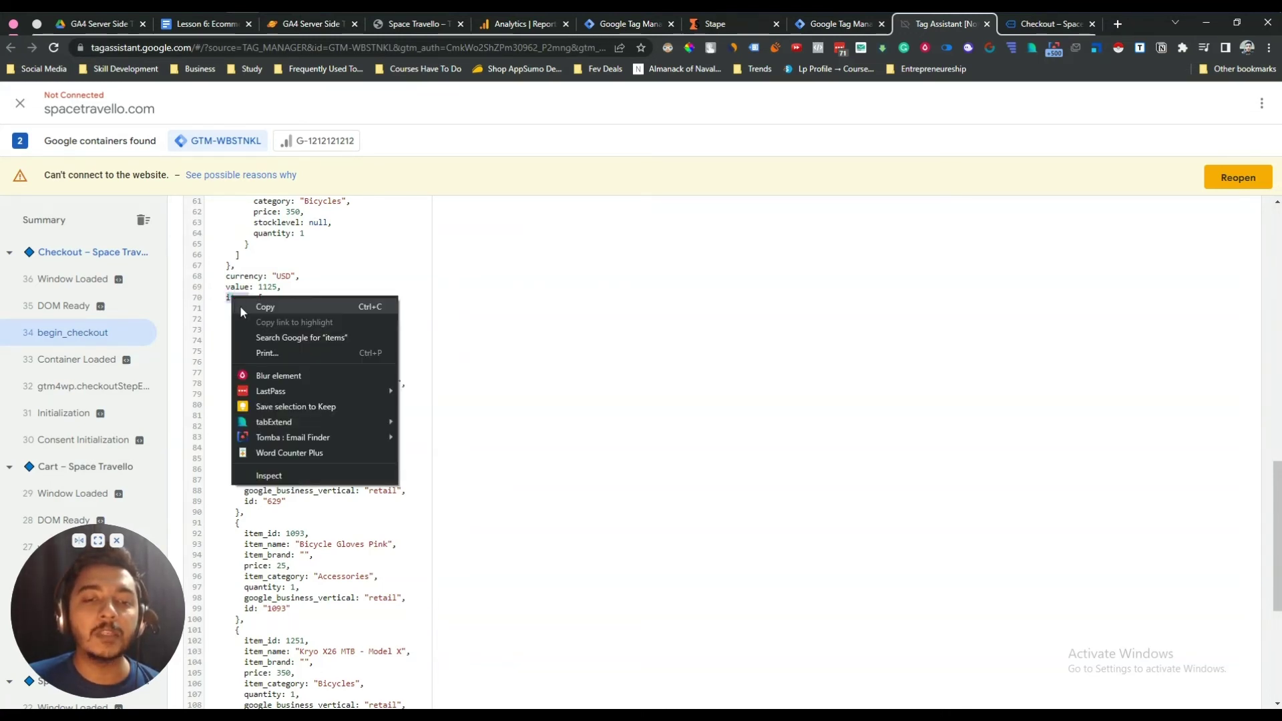
{"action": "left_click", "coordinate": [280, 311]}
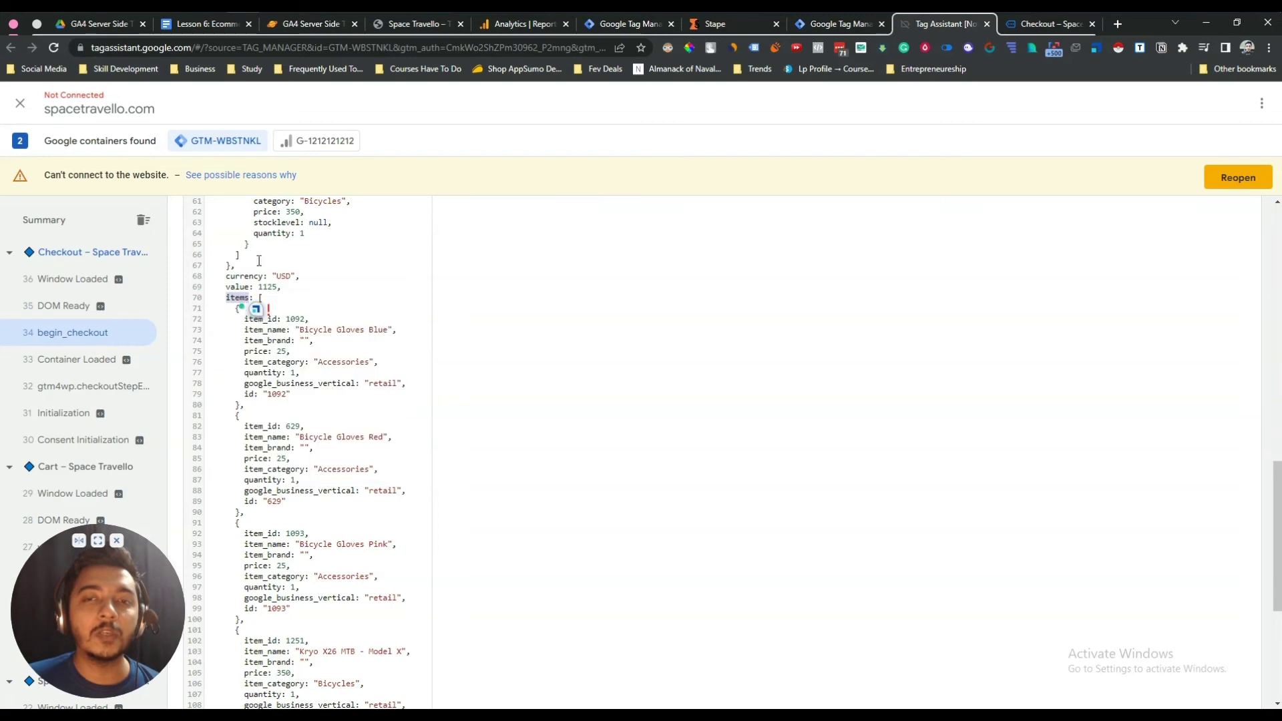
{"action": "left_click", "coordinate": [633, 26]}
{"action": "right_click", "coordinate": [587, 438]}
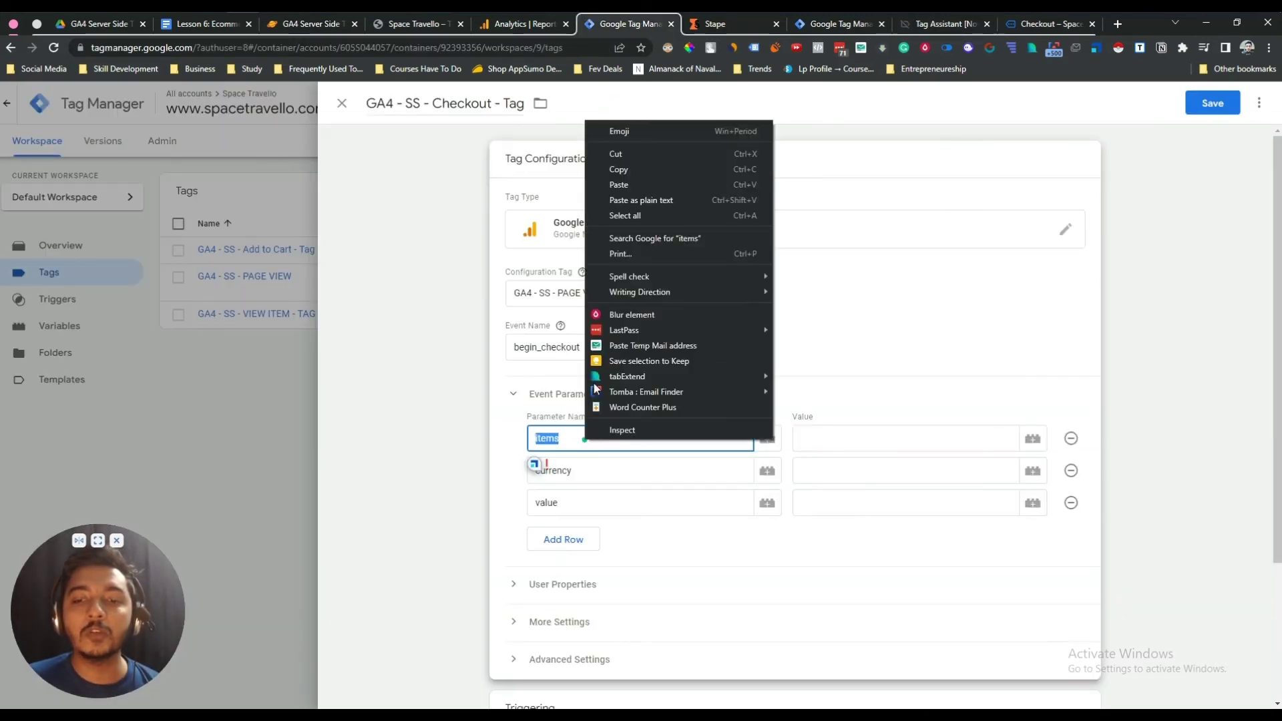
{"action": "left_click", "coordinate": [642, 185]}
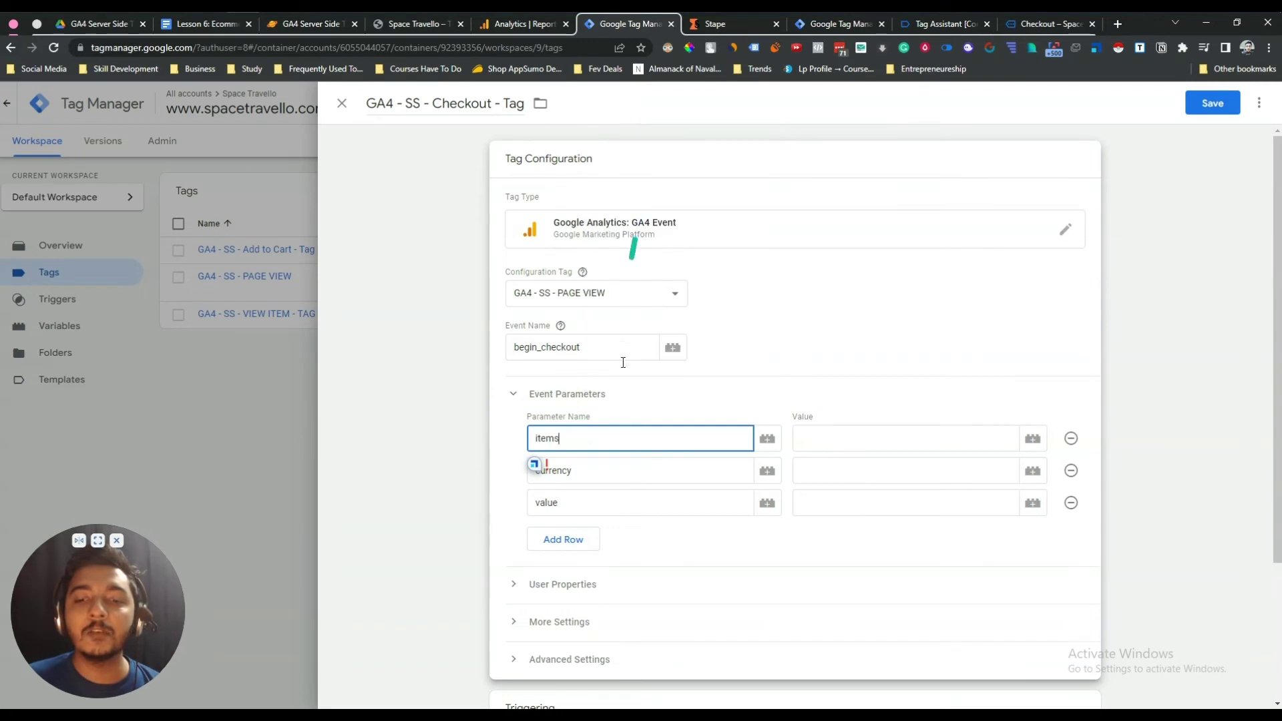
- Check the currency, value and items keys in Tag Assistant's begin_checkout data layer against the parameter names, and return to the Tag Manager tag
{"action": "left_click", "coordinate": [591, 478]}
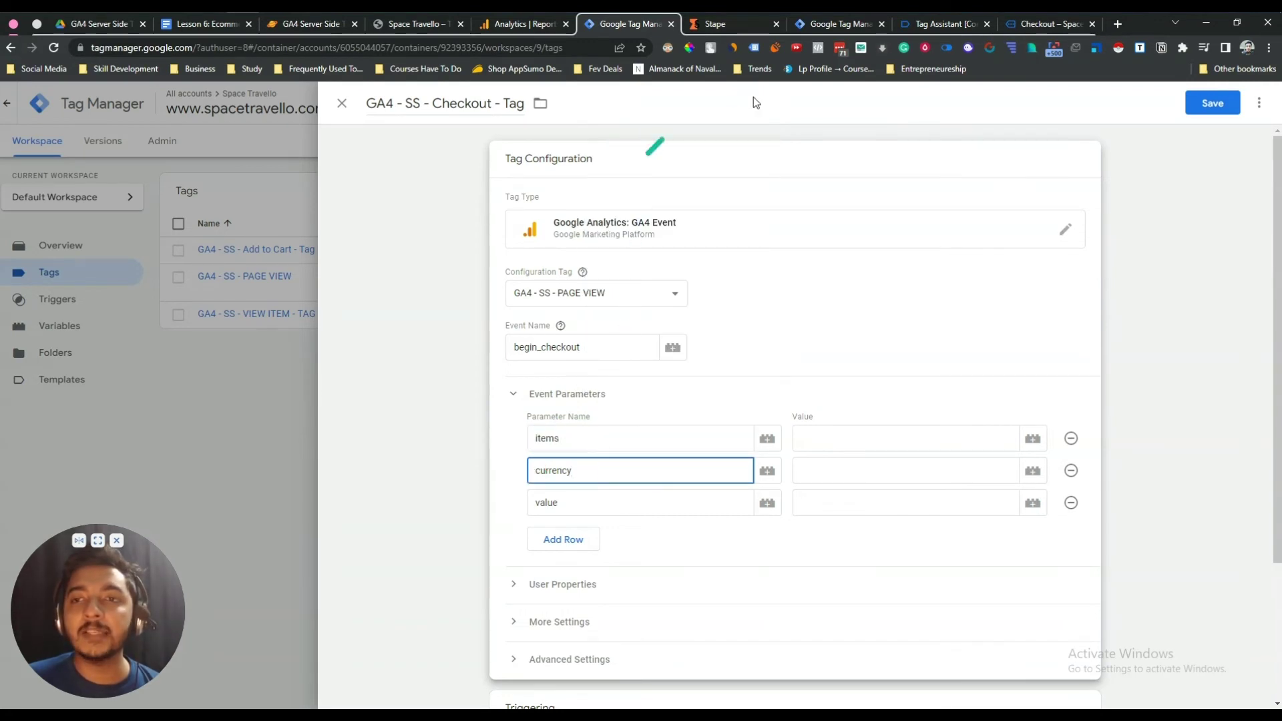
{"action": "left_click", "coordinate": [943, 23]}
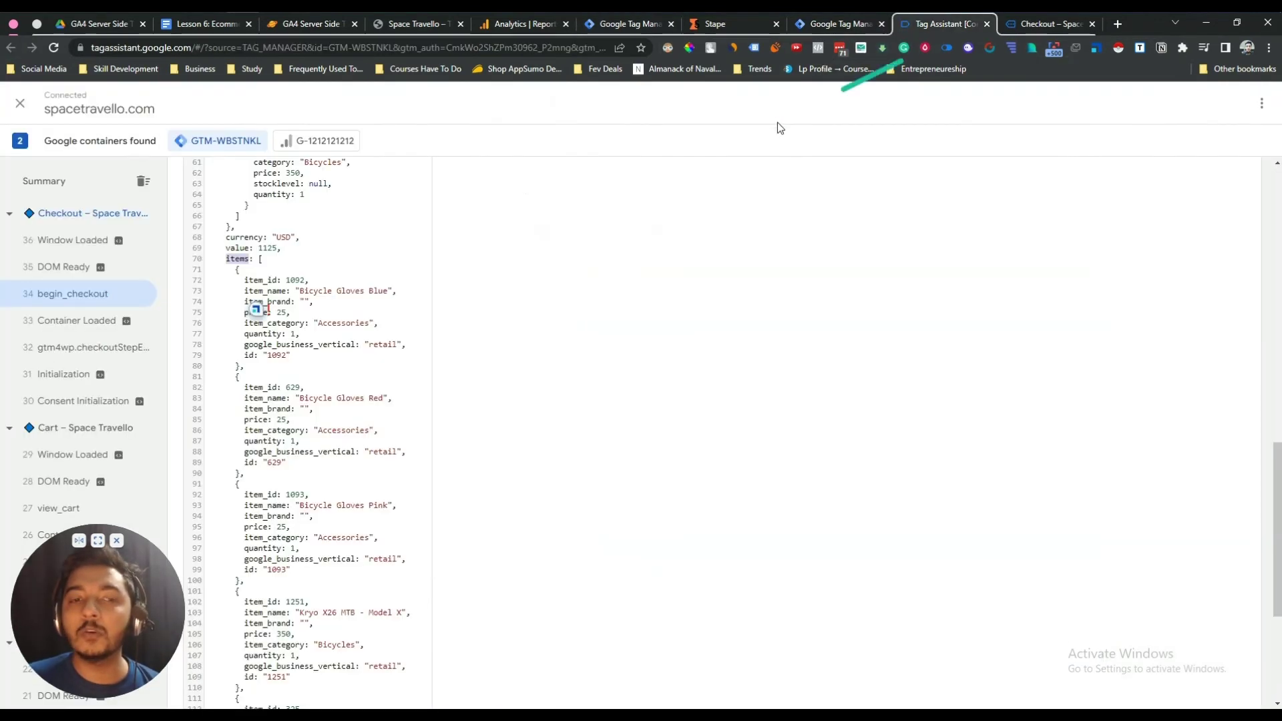
{"action": "scroll", "coordinate": [326, 363], "scroll_direction": "up", "scroll_amount": 3}
{"action": "left_click", "coordinate": [327, 387]}
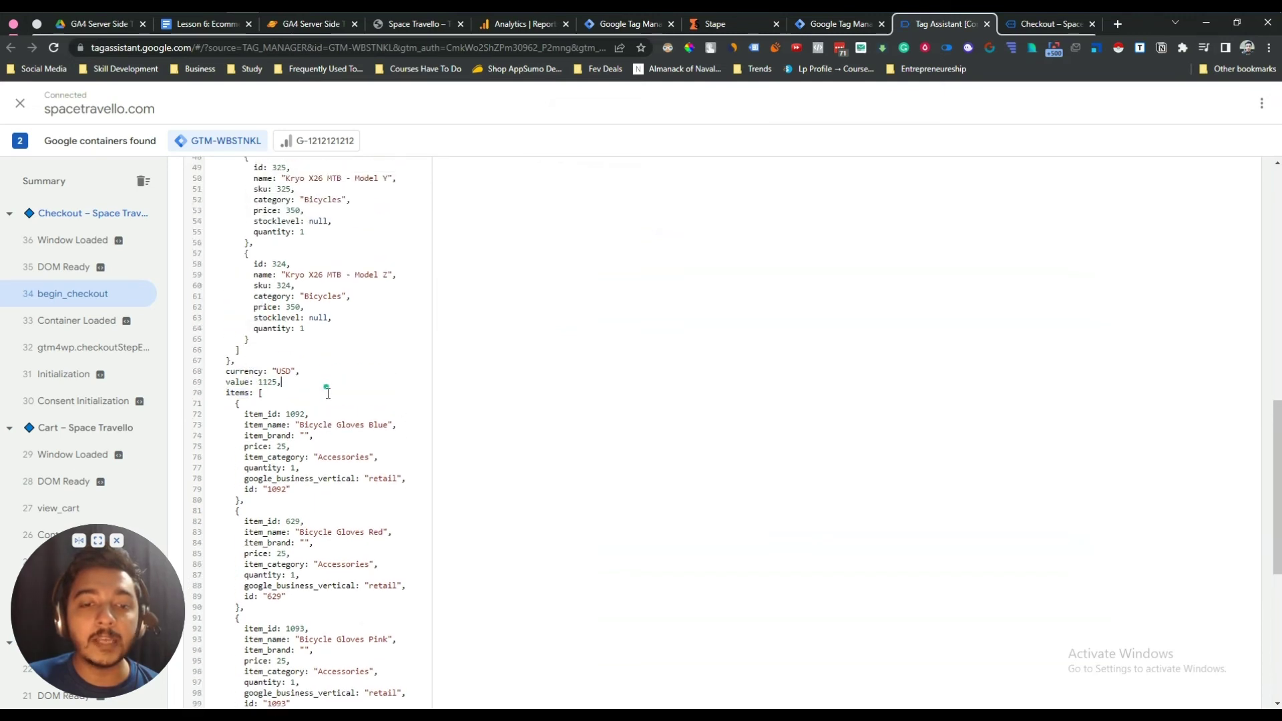
{"action": "scroll", "coordinate": [314, 442], "scroll_direction": "down", "scroll_amount": 6}
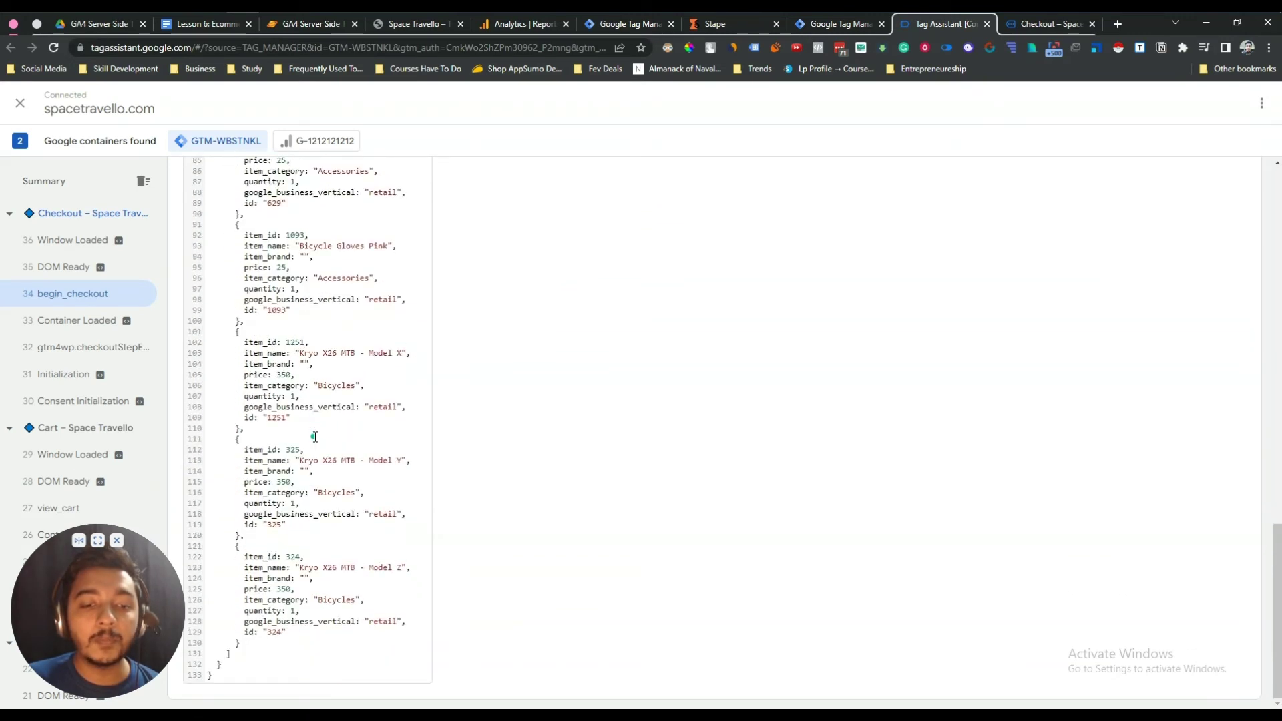
{"action": "scroll", "coordinate": [315, 437], "scroll_direction": "up", "scroll_amount": 15}
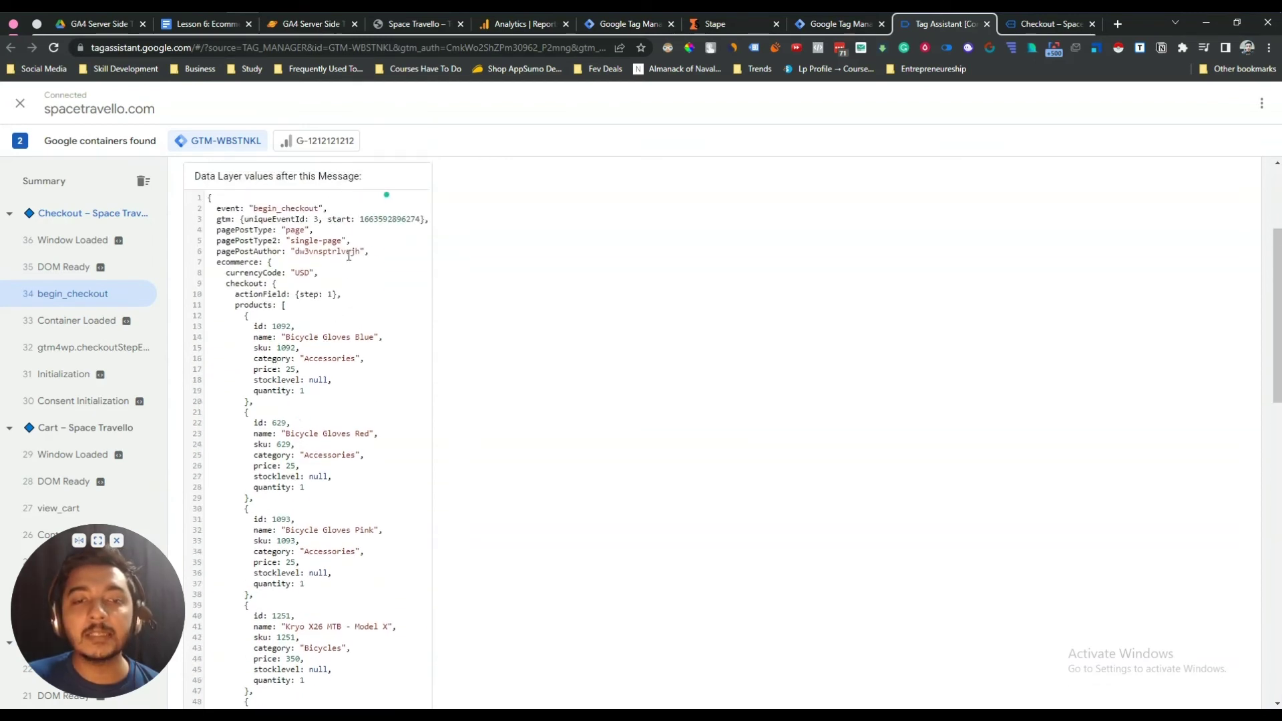
{"action": "left_click", "coordinate": [722, 26]}
{"action": "left_click", "coordinate": [609, 27]}
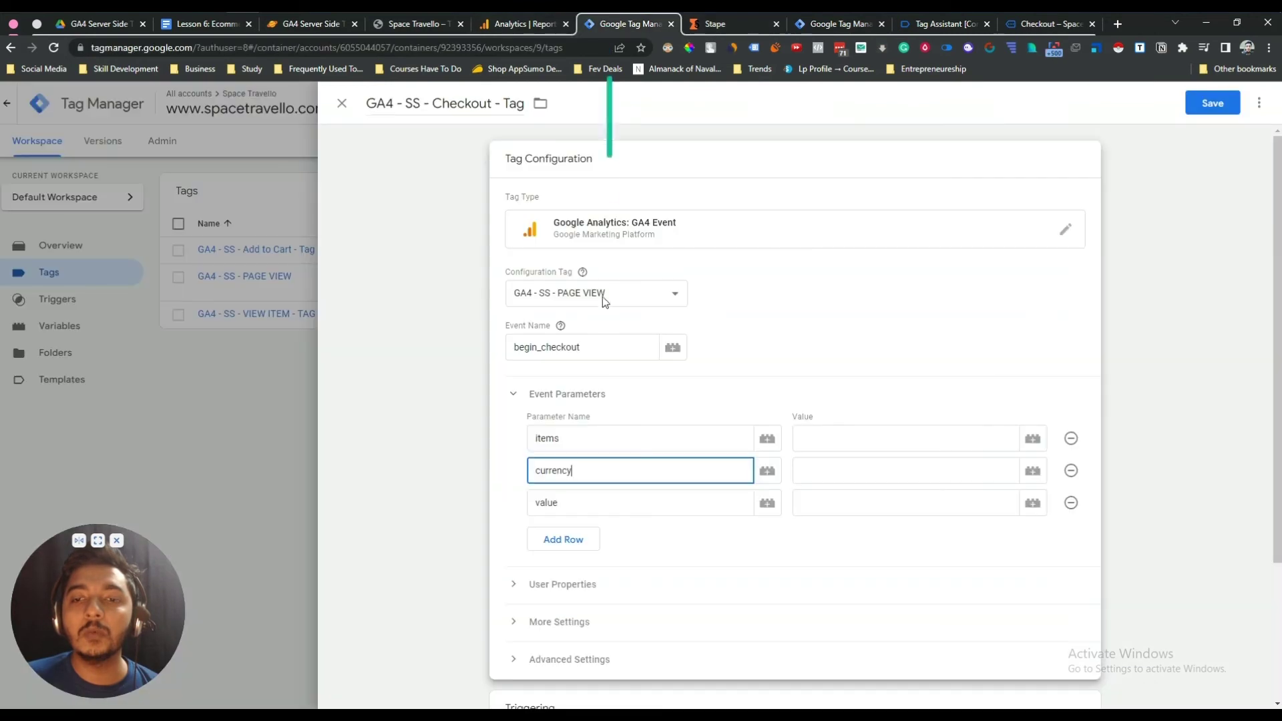
{"action": "left_click", "coordinate": [557, 508]}
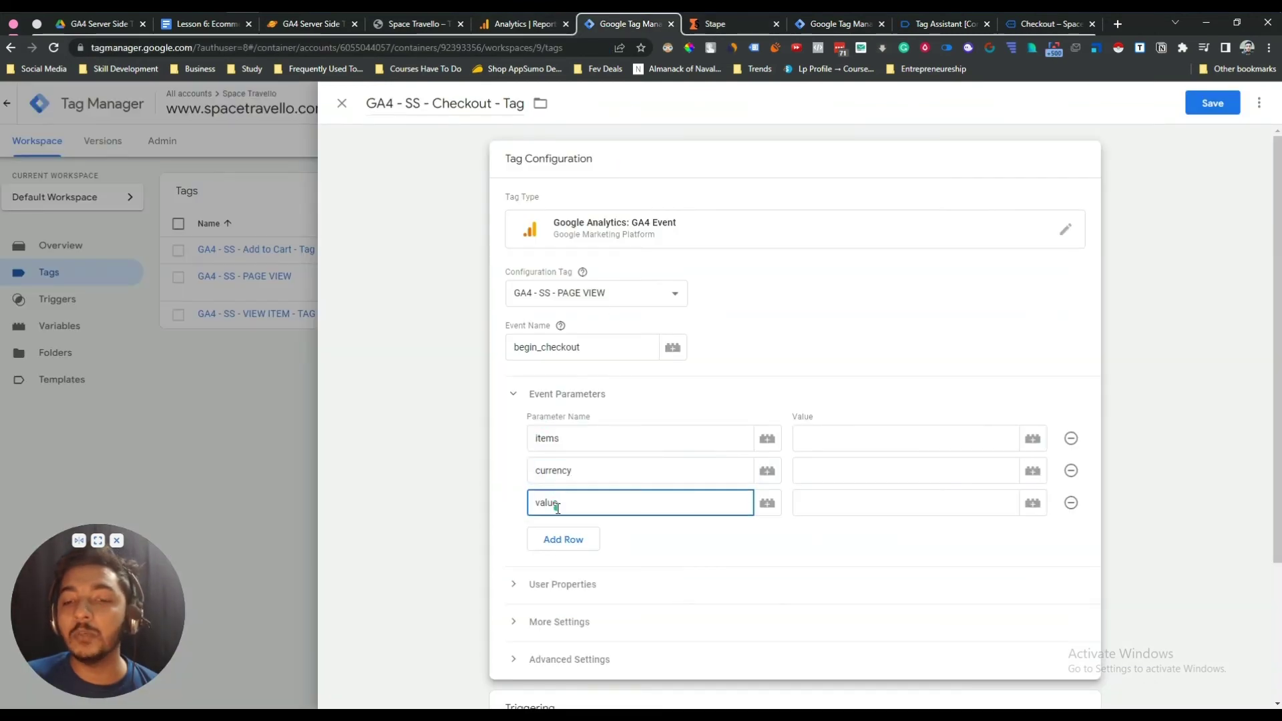
- Assign dlv - GA4 - ecommerce Items to items, dlv - GA4 - ecommerce Currency to currency, and GA4 - SS - Checkout Variable to value
{"action": "left_click", "coordinate": [914, 395]}
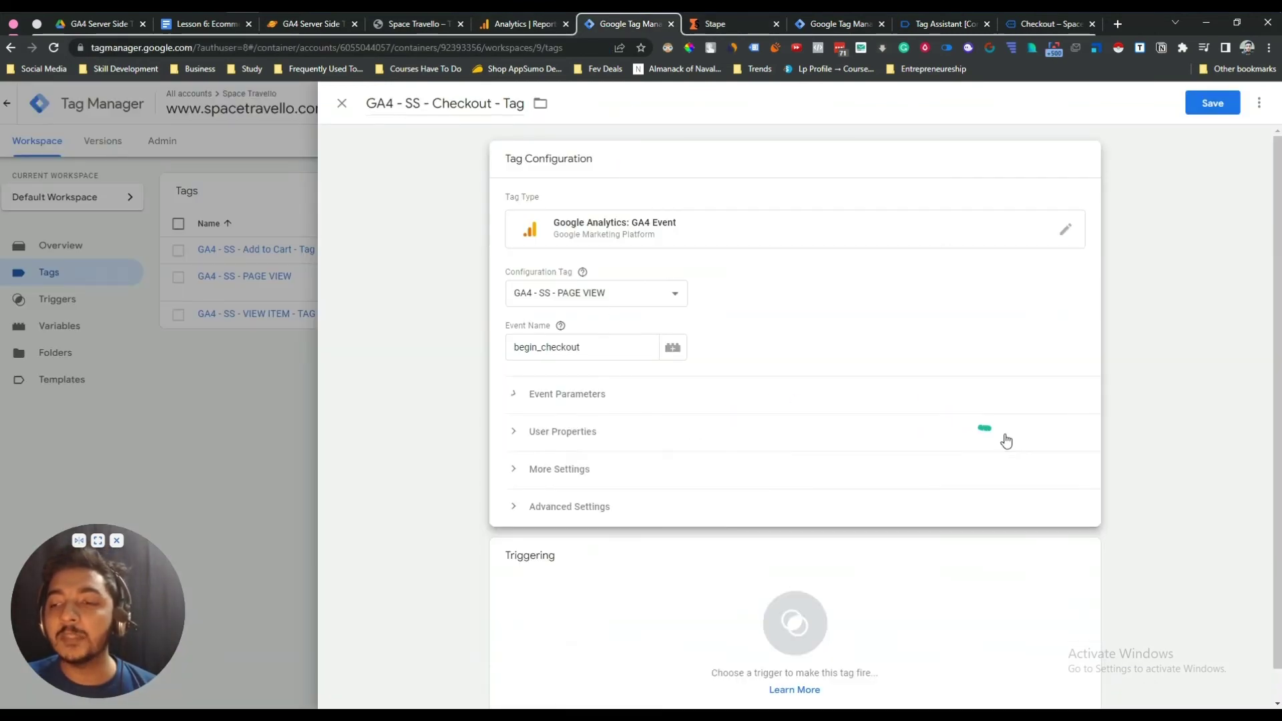
{"action": "left_click", "coordinate": [704, 400]}
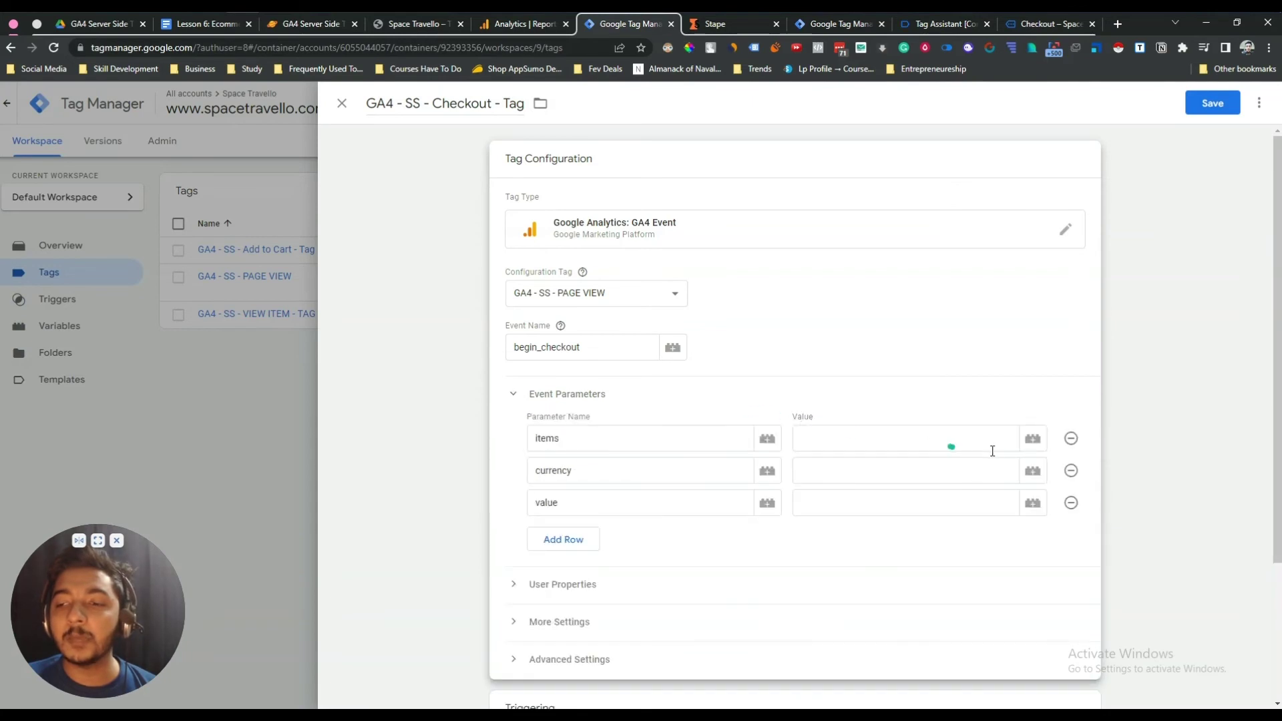
{"action": "left_click", "coordinate": [1030, 446]}
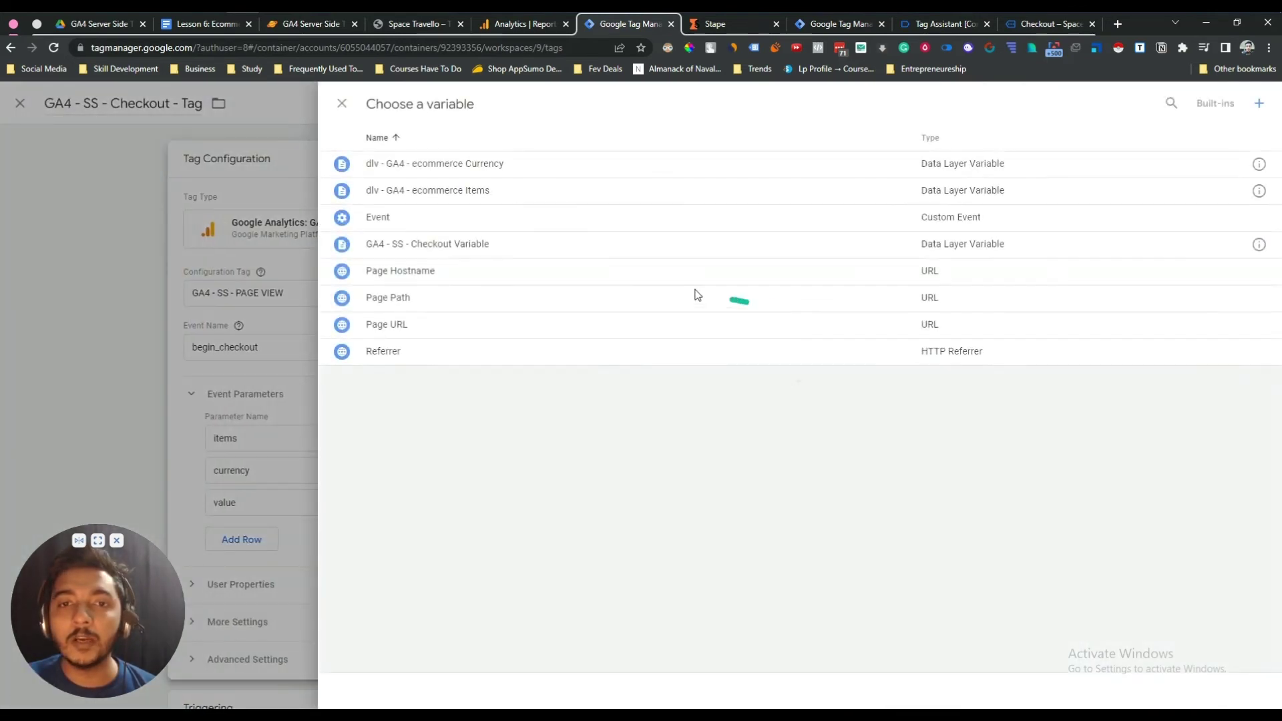
{"action": "left_click", "coordinate": [443, 193]}
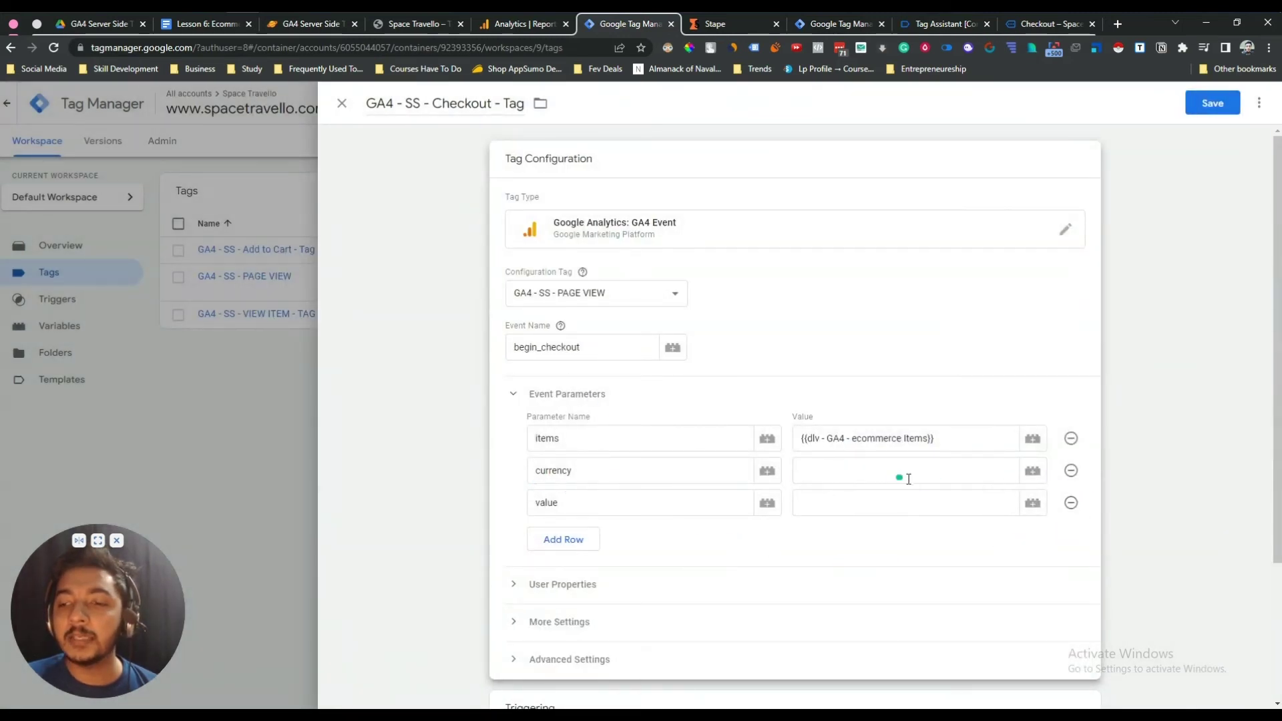
{"action": "left_click", "coordinate": [1036, 473]}
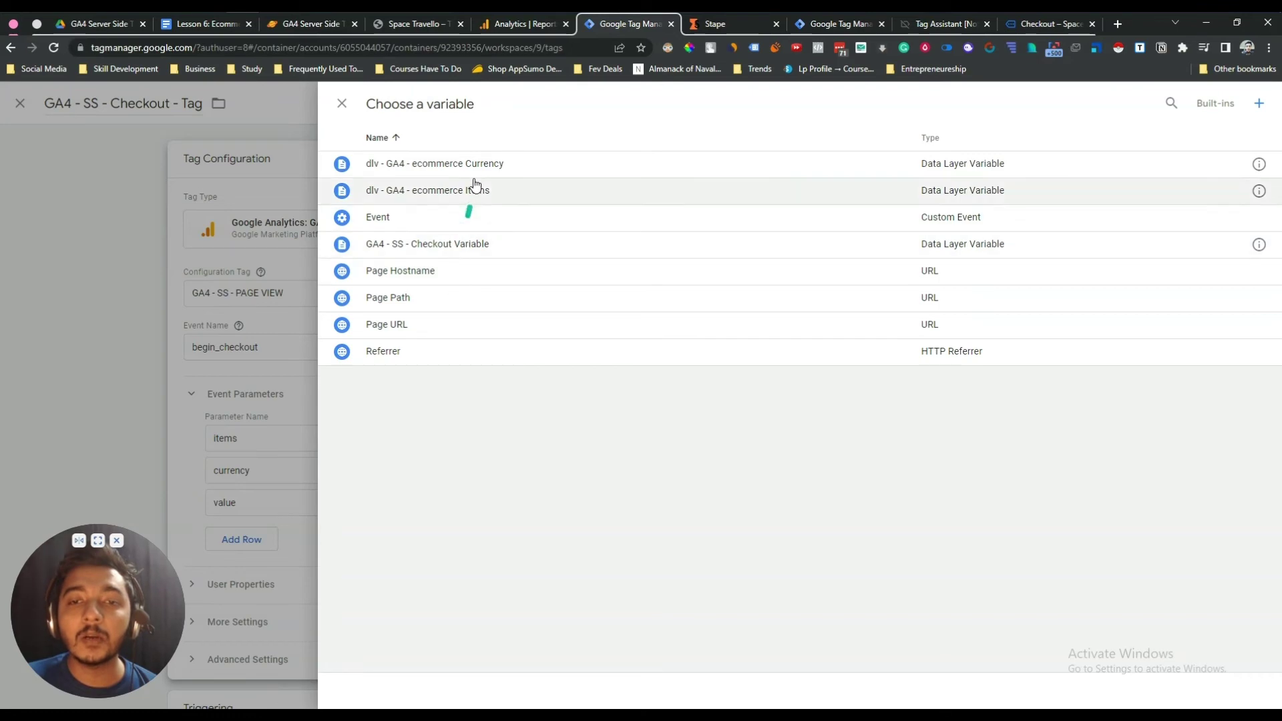
{"action": "left_click", "coordinate": [444, 170]}
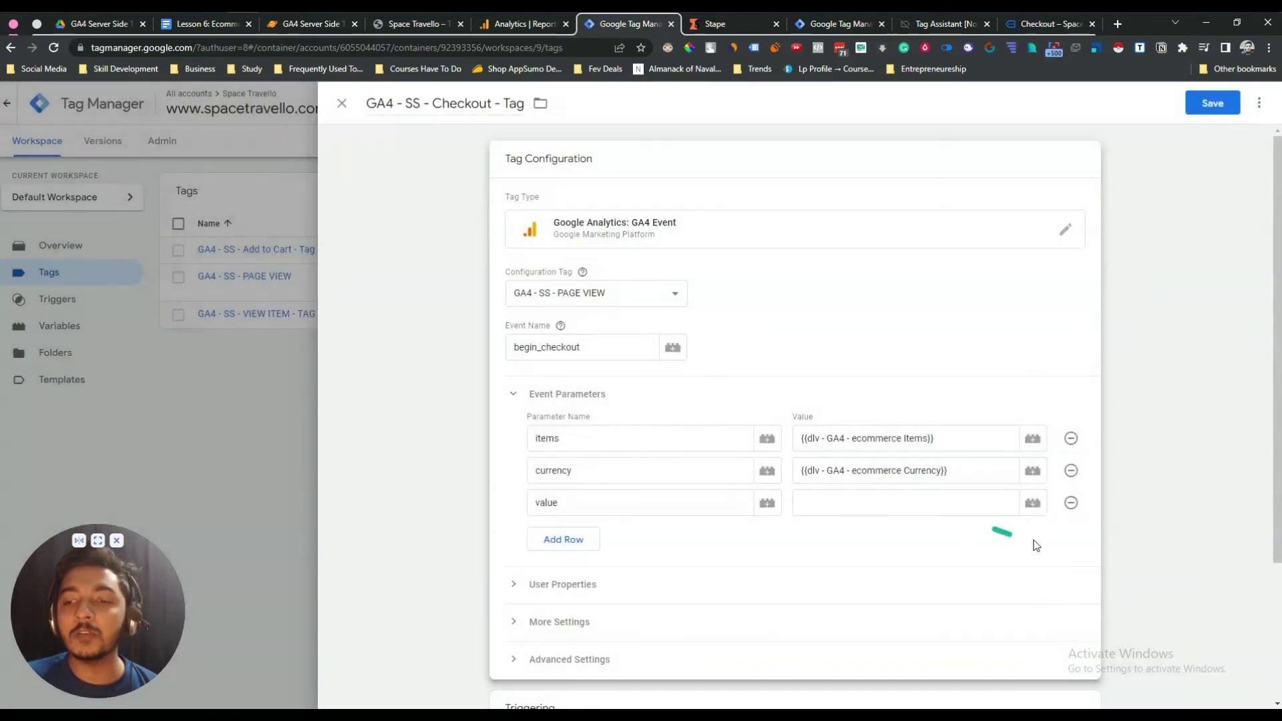
{"action": "left_click", "coordinate": [1032, 506]}
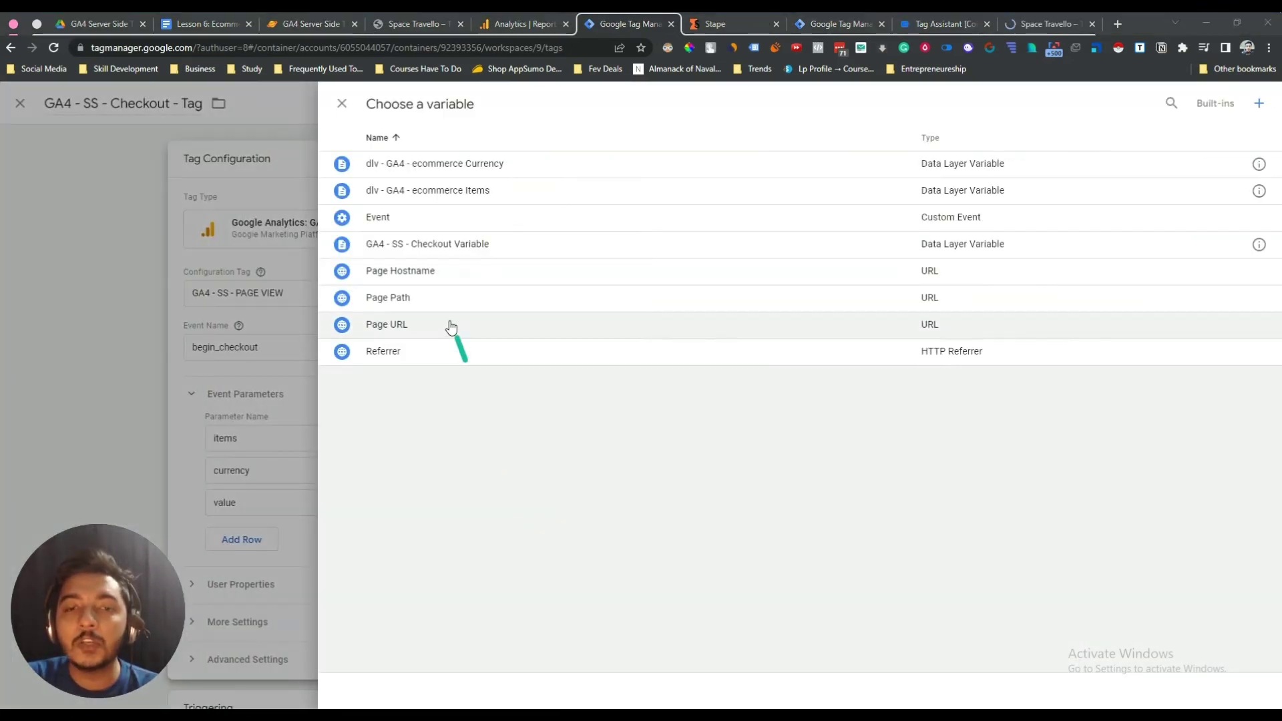
{"action": "left_click", "coordinate": [455, 246]}
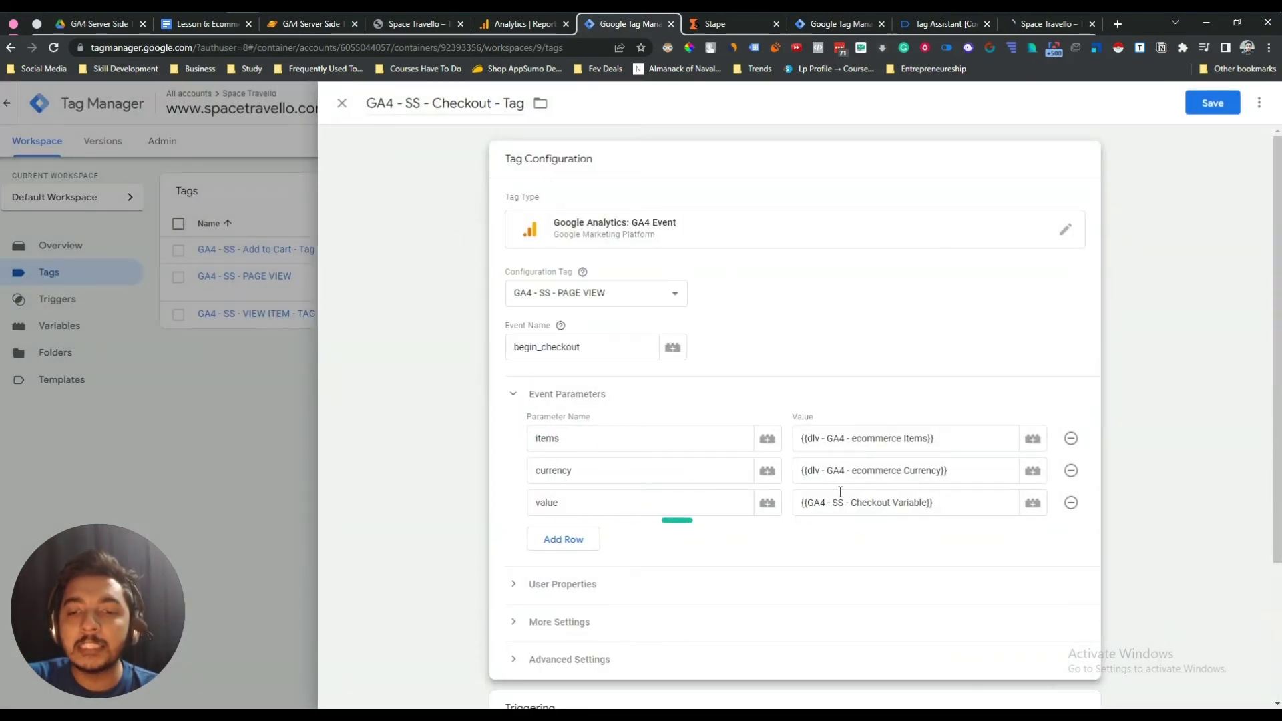
- Add GA4 - SS - Checkout - Trigger as the tag's firing trigger and save the tag
{"action": "left_click", "coordinate": [1206, 105]}
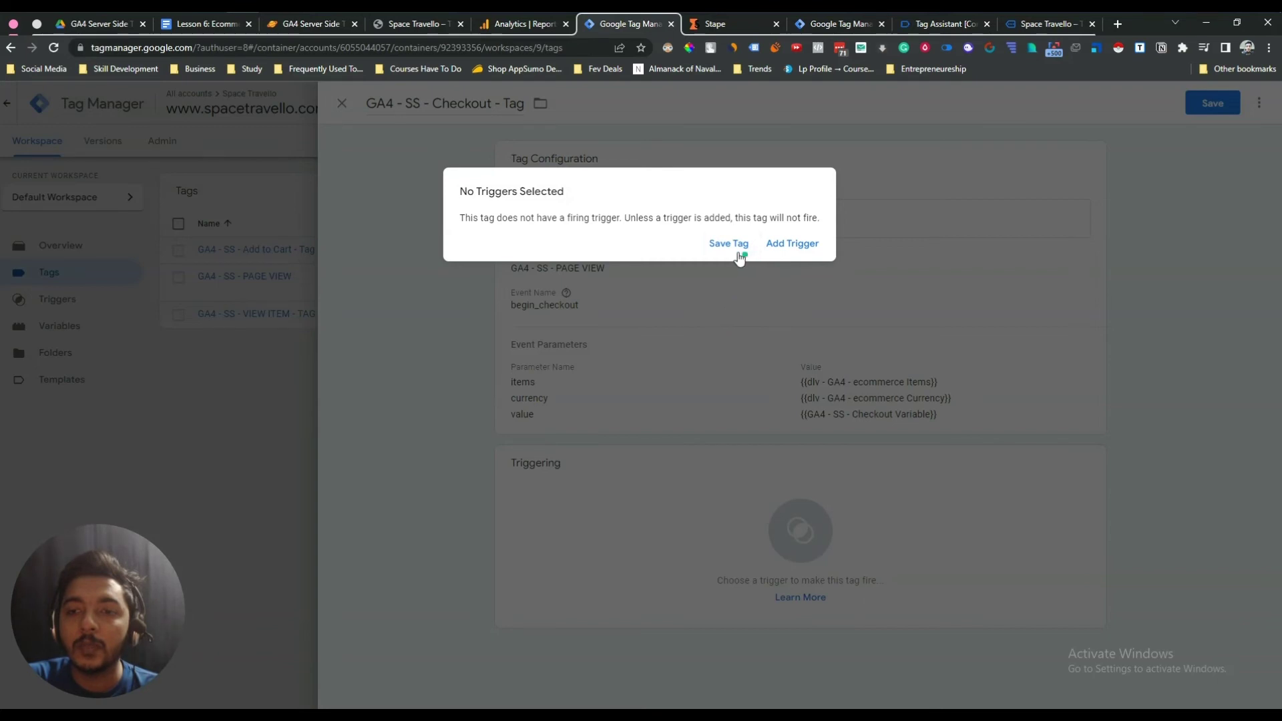
{"action": "left_click", "coordinate": [808, 246]}
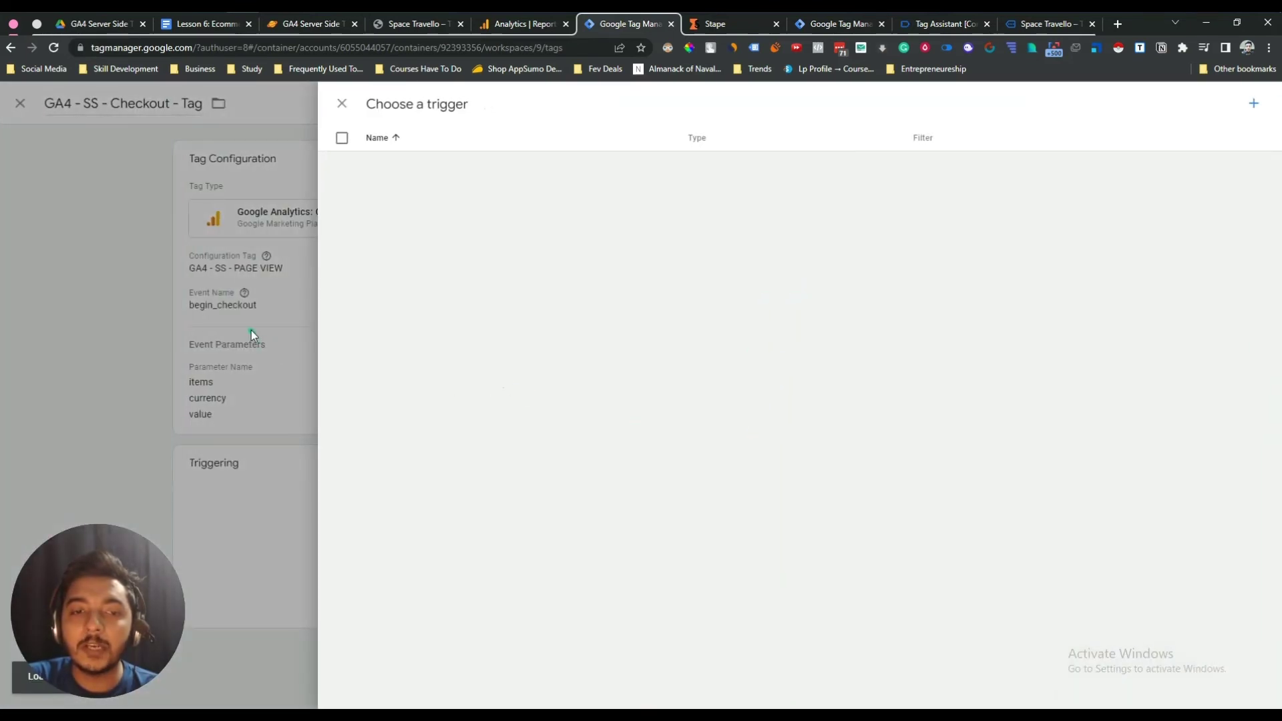
{"action": "left_click", "coordinate": [251, 330]}
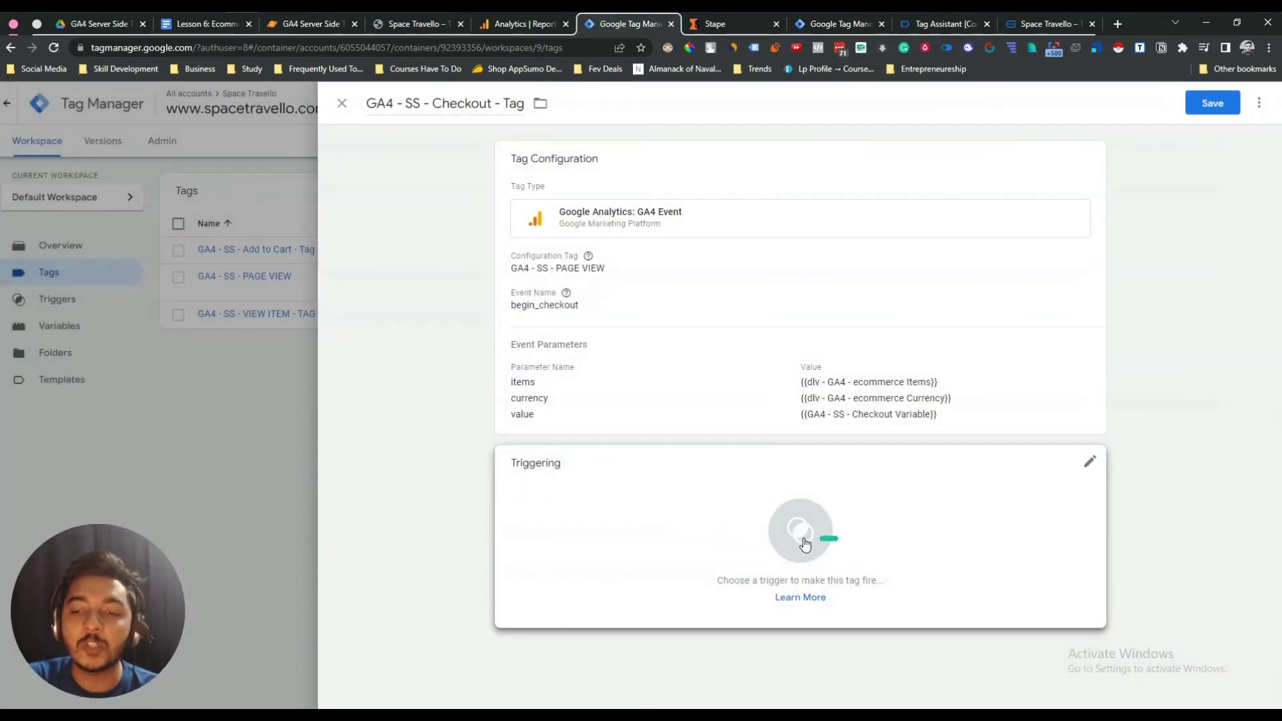
{"action": "left_click", "coordinate": [801, 532]}
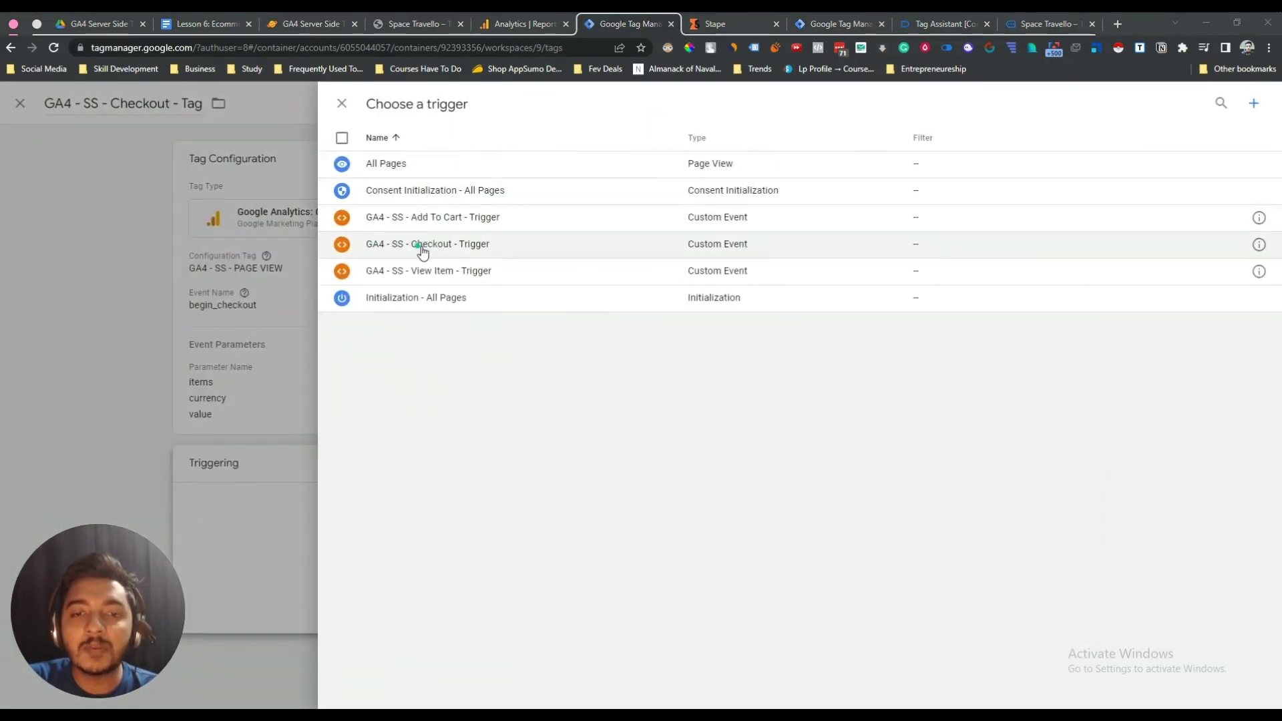
{"action": "left_click", "coordinate": [498, 245]}
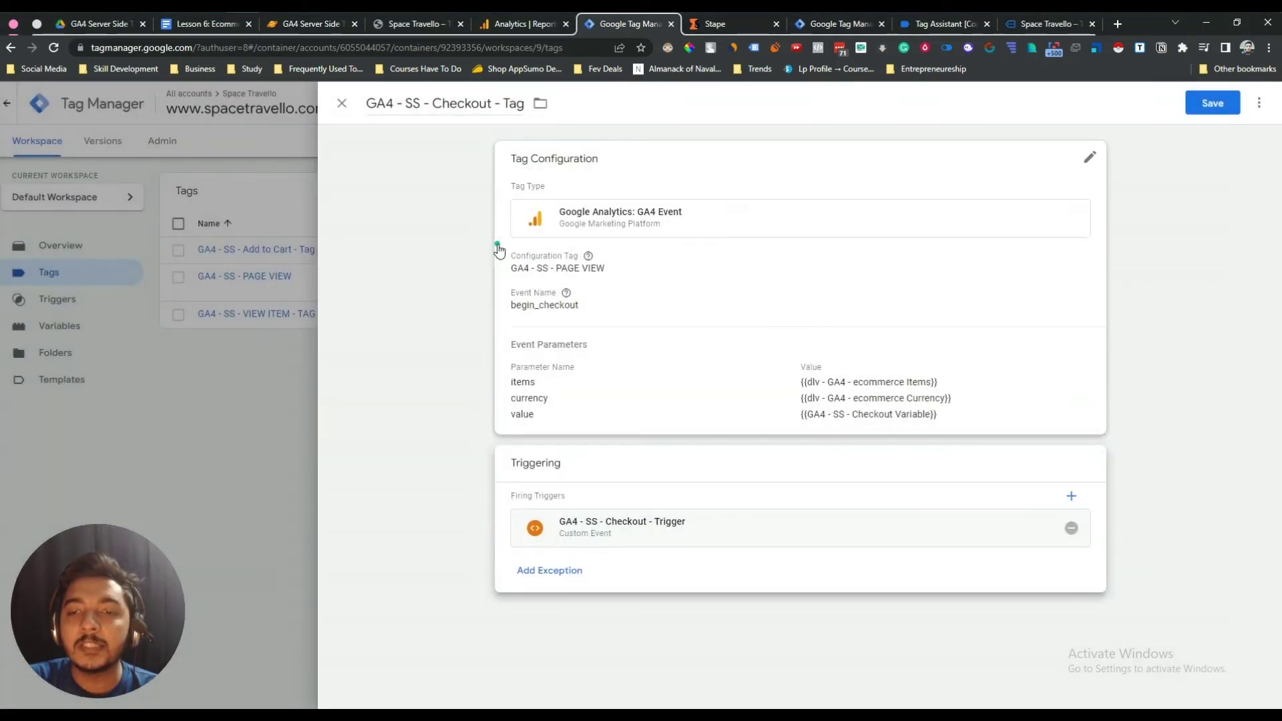
{"action": "left_click", "coordinate": [1222, 107]}
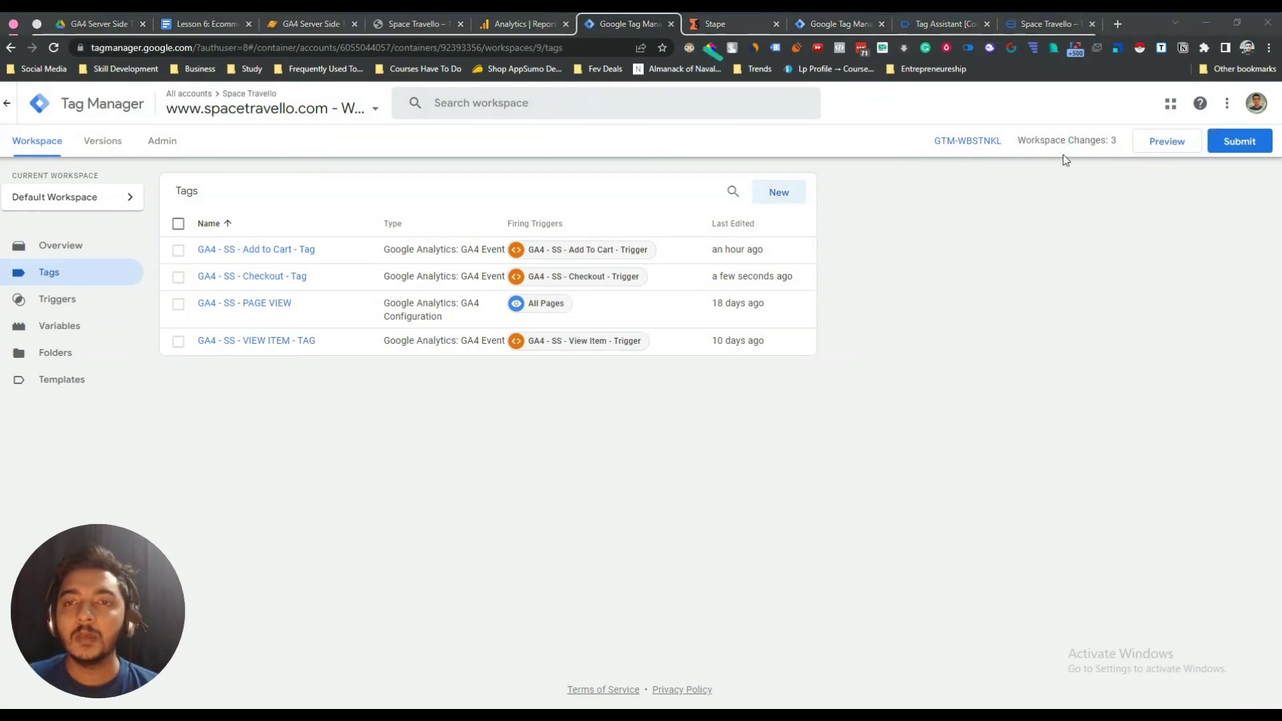
- Publish the workspace changes as a version named GA4 - SS - Checkout Event and return to the workspace
{"action": "left_click", "coordinate": [1233, 145]}
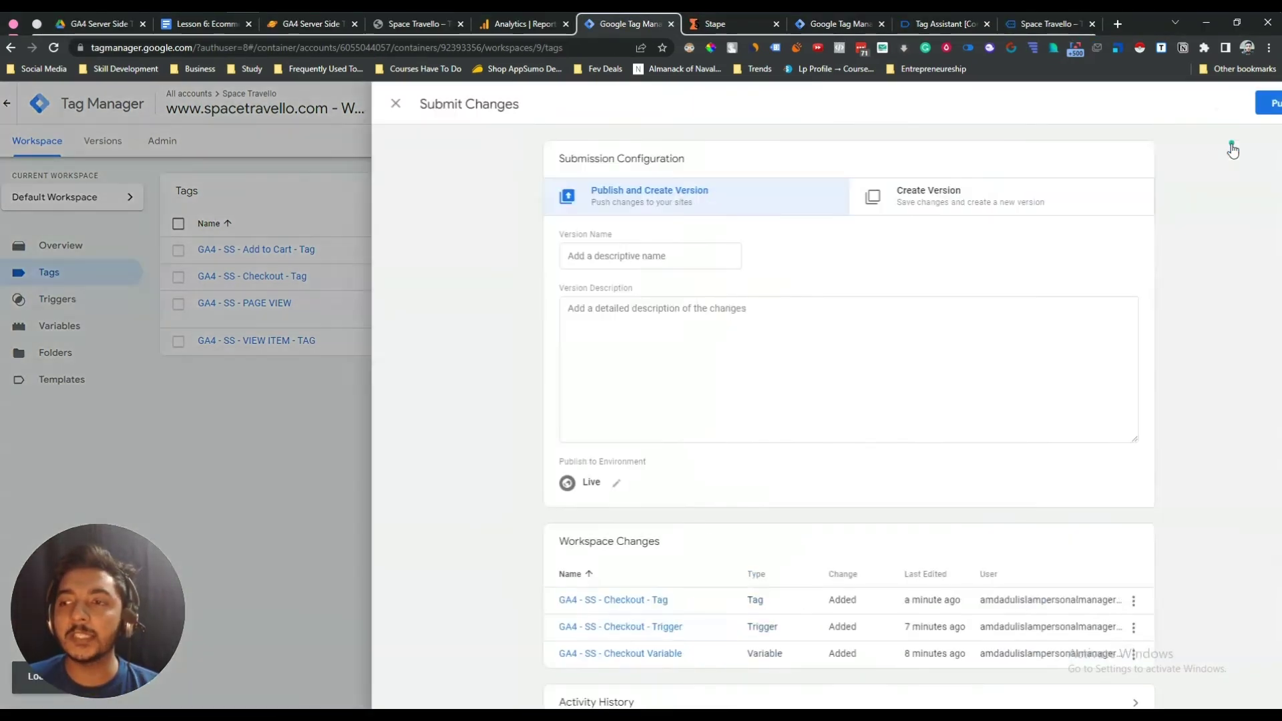
{"action": "left_click", "coordinate": [618, 260]}
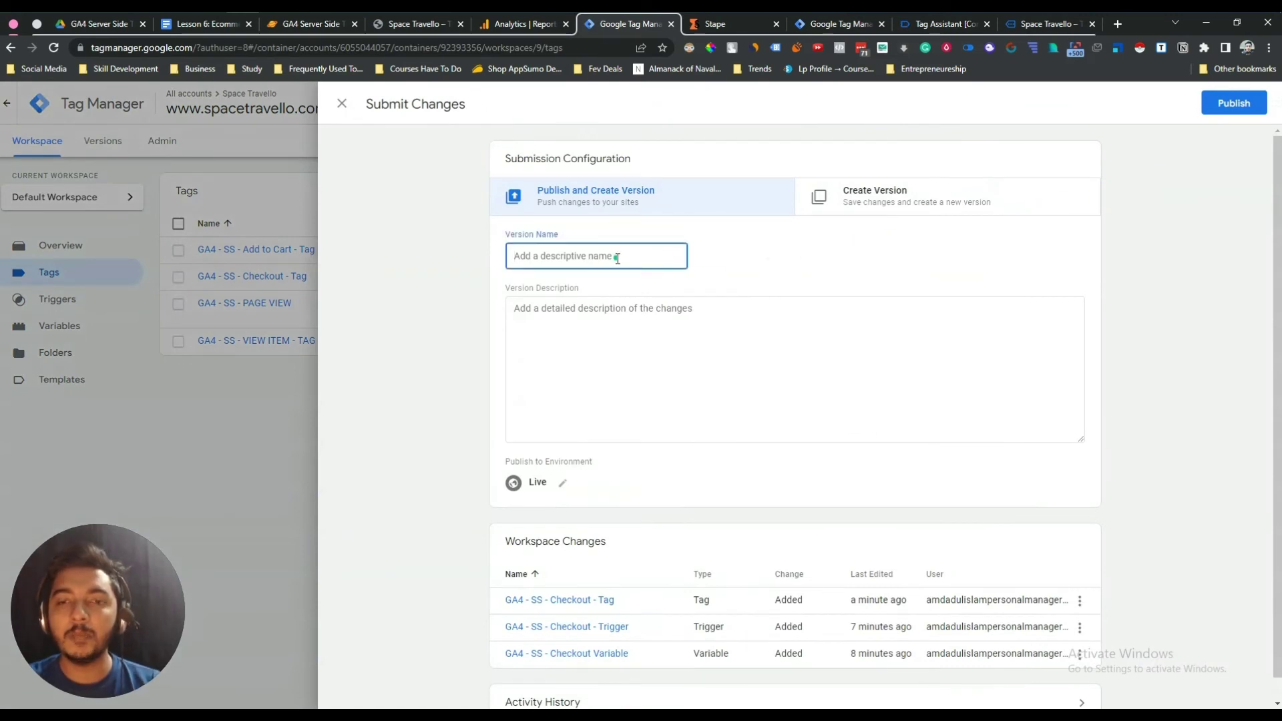
{"action": "type", "text": "GA4"}
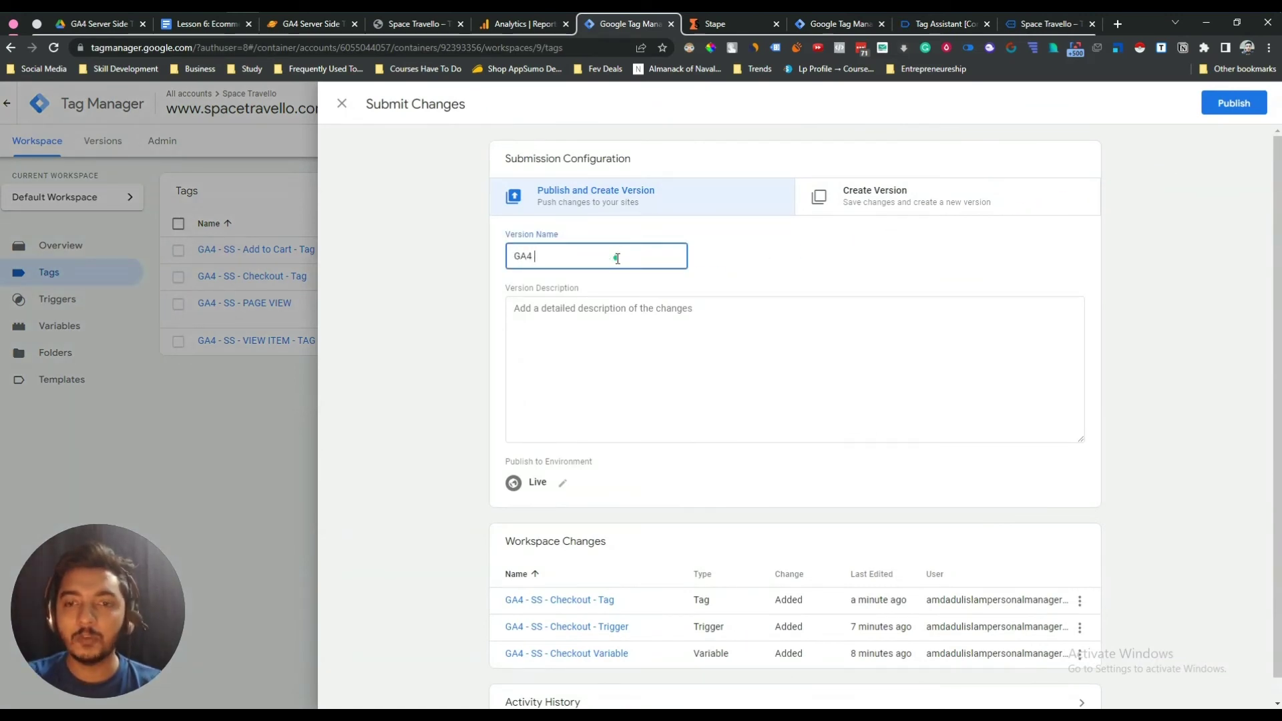
{"action": "type", "text": " - SS - Checkout Event"}
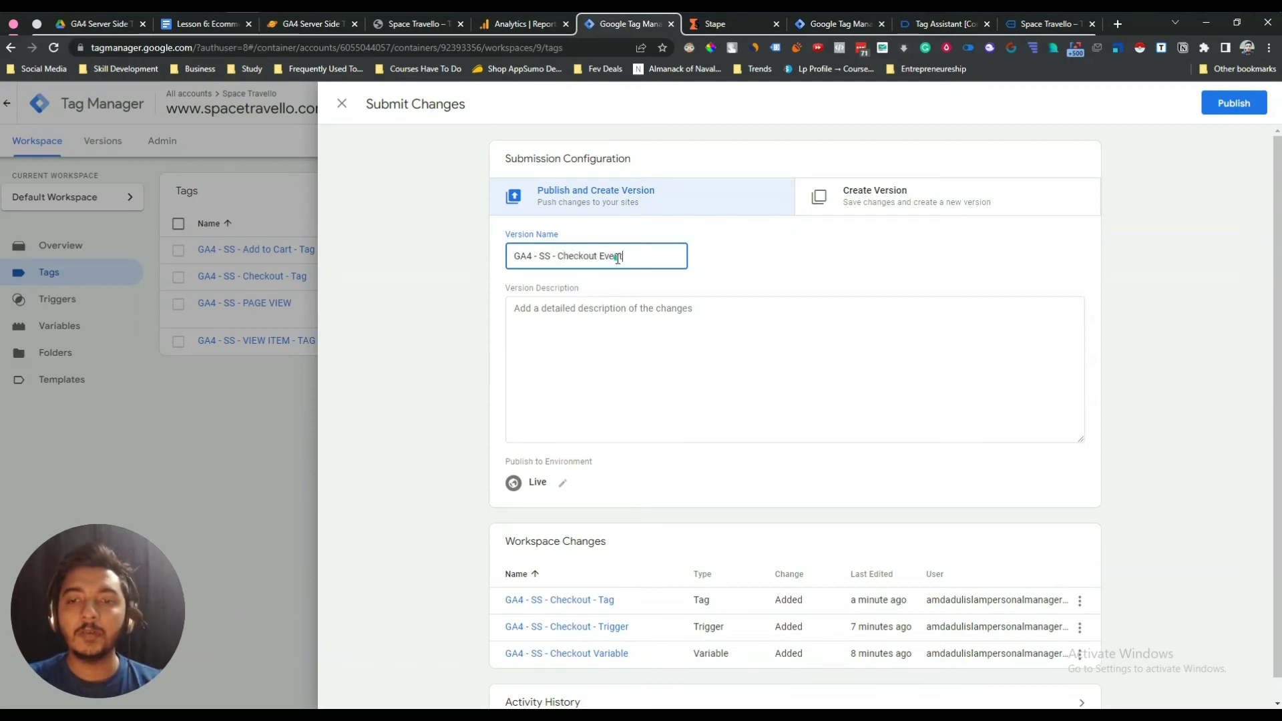
{"action": "left_click", "coordinate": [1216, 105]}
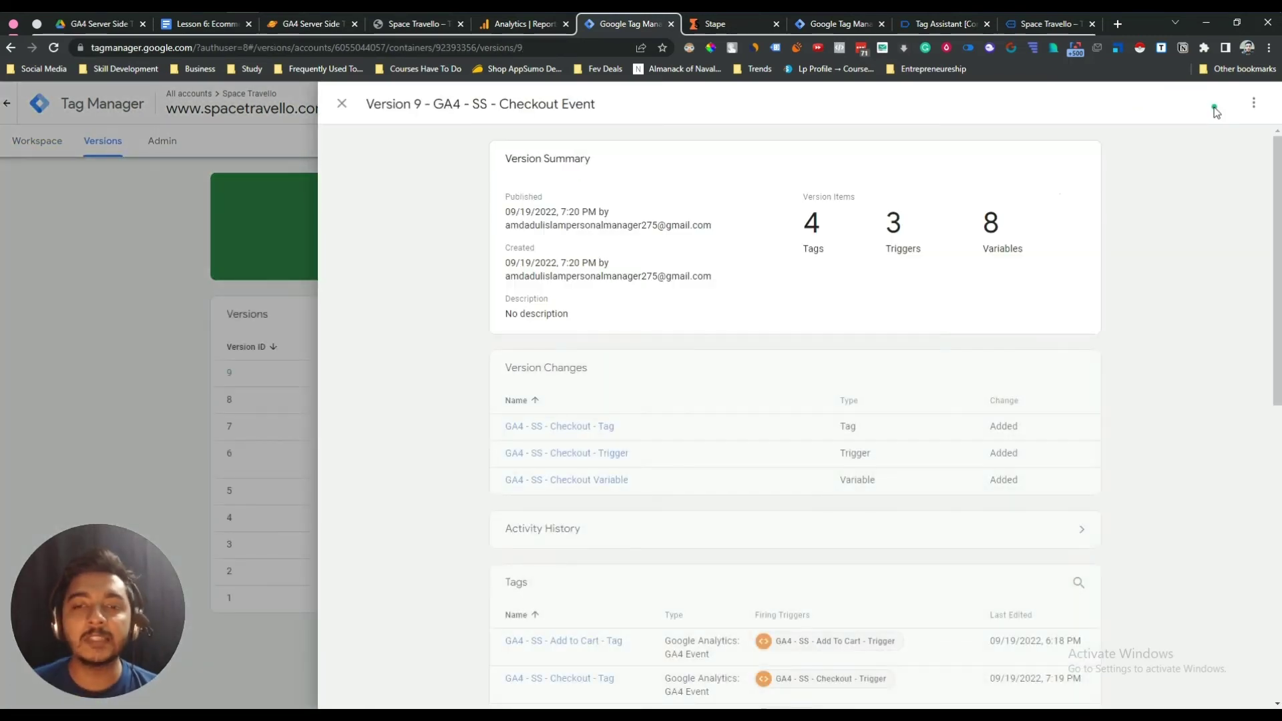
{"action": "left_click", "coordinate": [341, 103]}
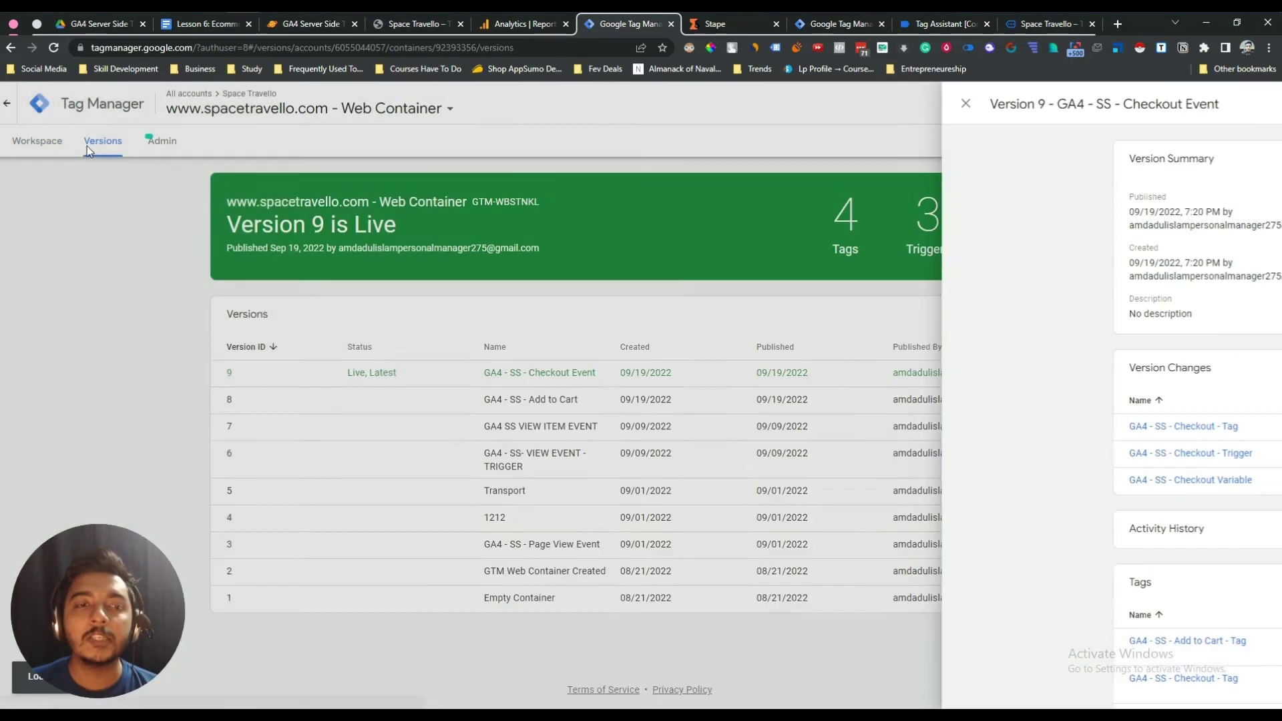
{"action": "left_click", "coordinate": [27, 150]}
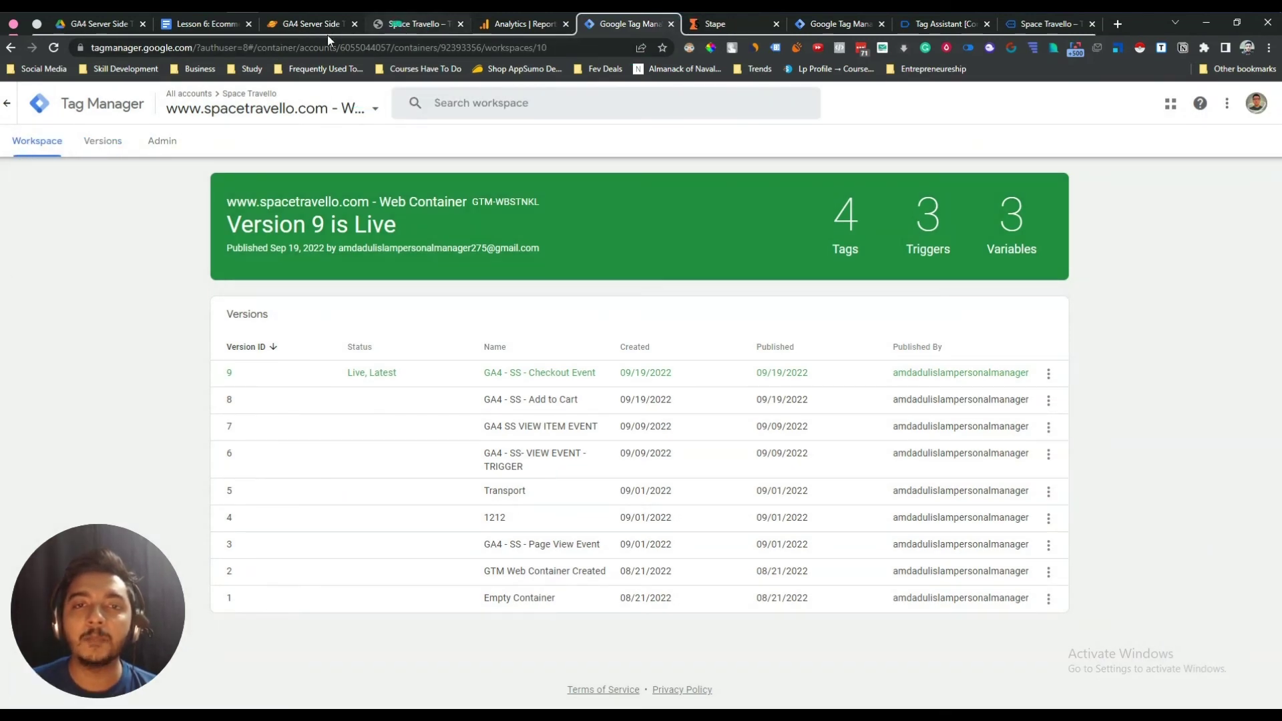
- Switch to the Notion tracking checklist and mark the GA4 Checkout Event setup item as done
{"action": "left_click", "coordinate": [294, 26]}
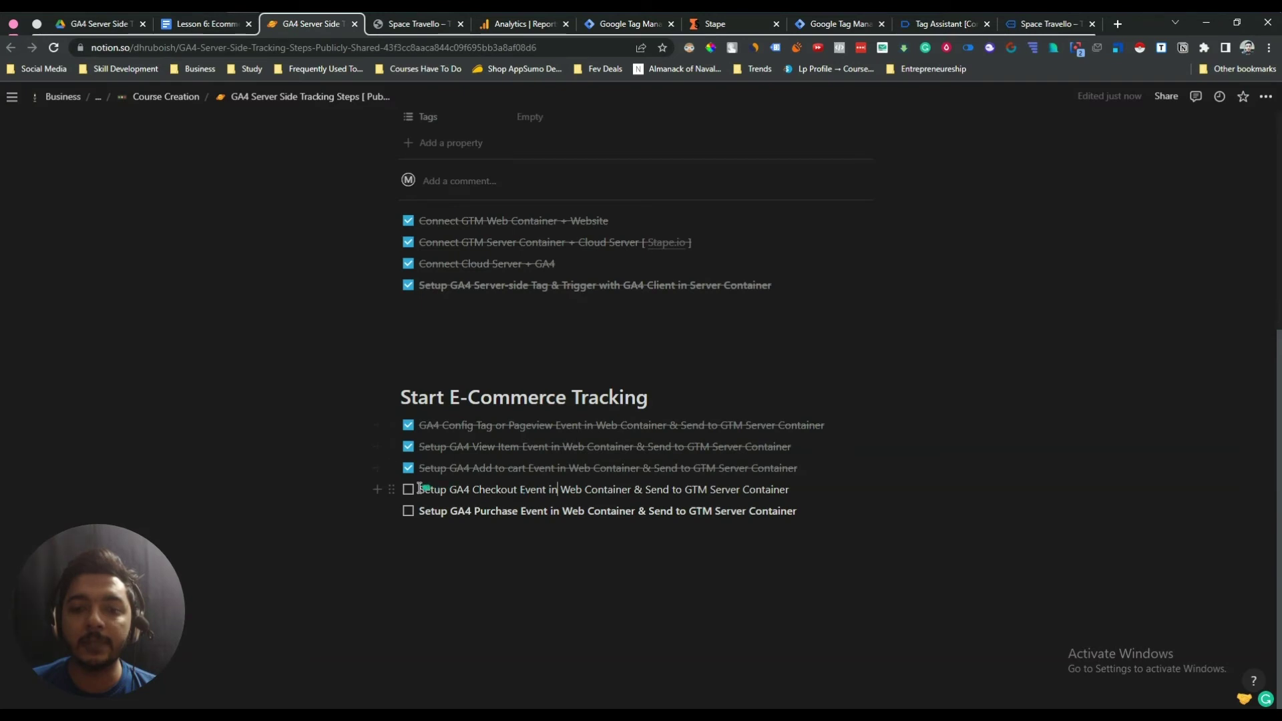
{"action": "left_click", "coordinate": [408, 490]}
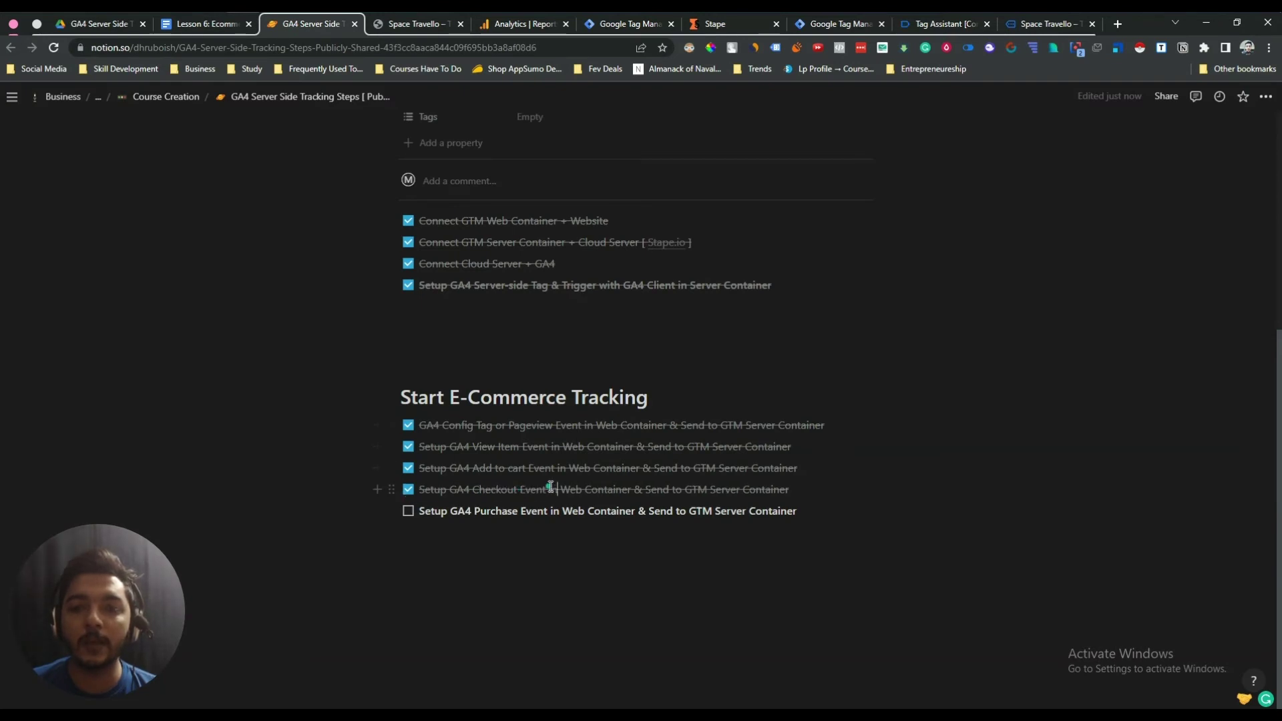
- Switch to the Lesson 6: Ecommerce Events document in Google Docs and review its Add to cart event notes
{"action": "left_click", "coordinate": [920, 28]}
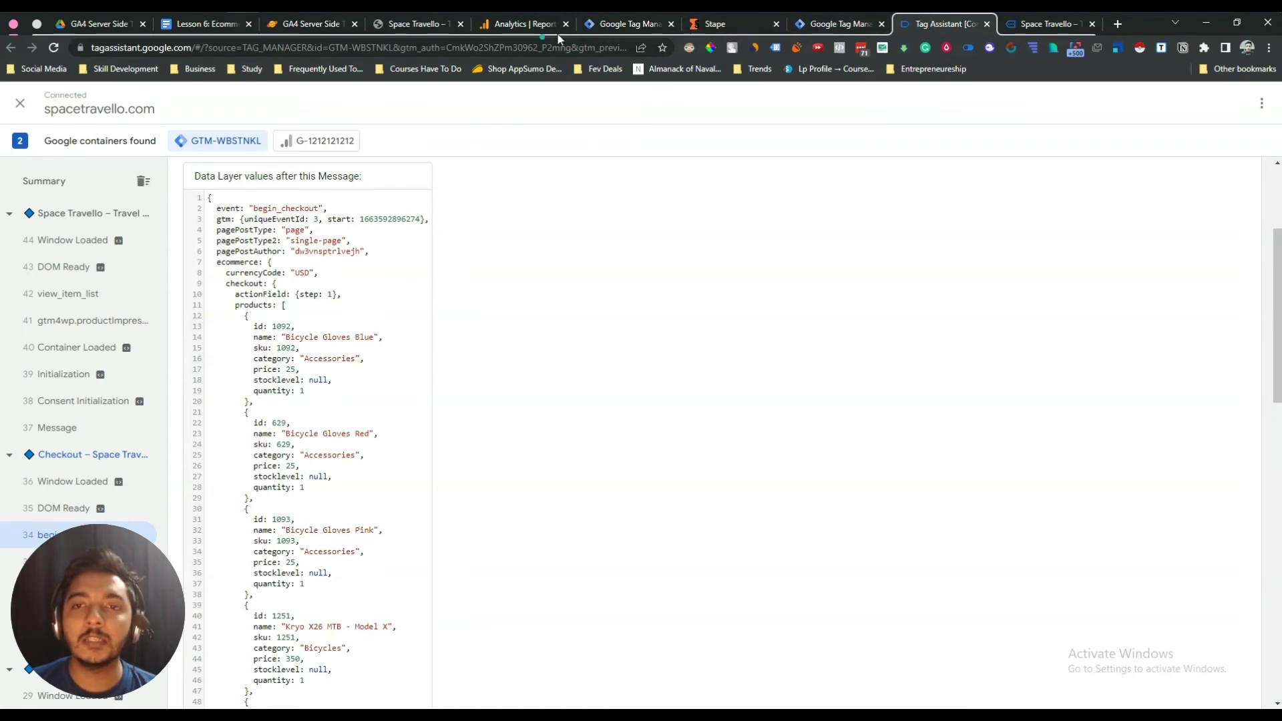
{"action": "left_click", "coordinate": [403, 28]}
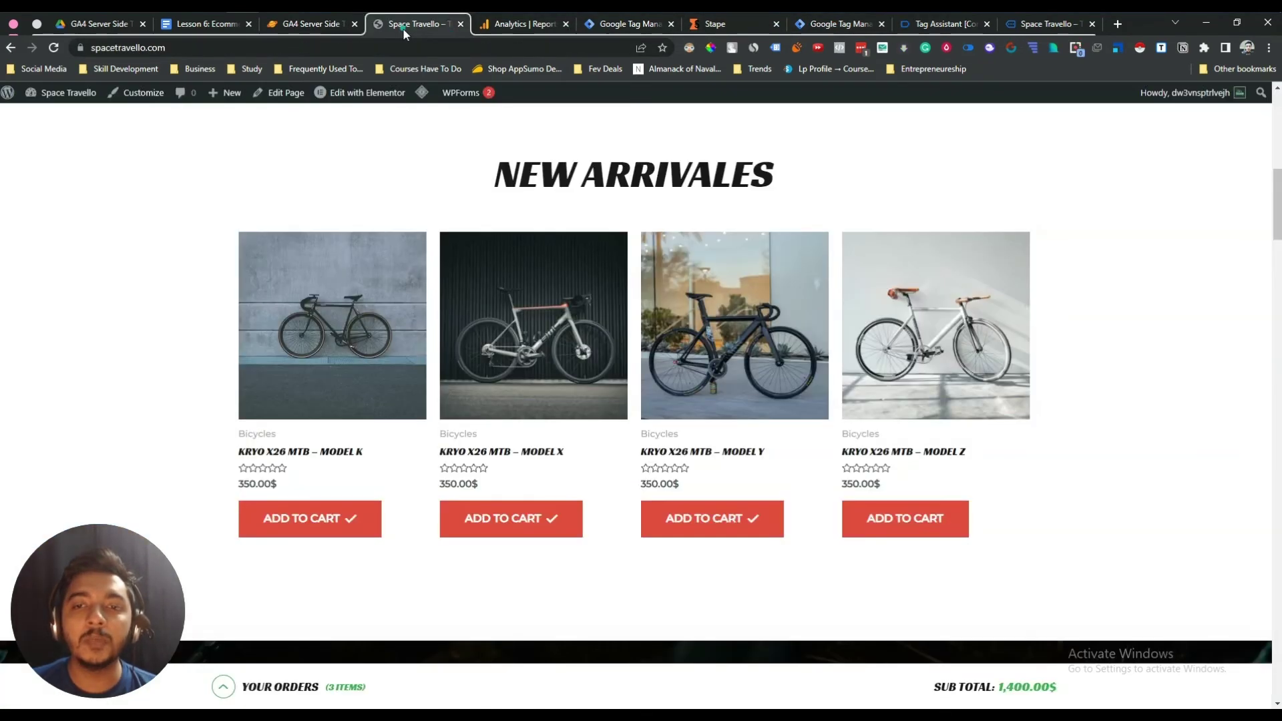
{"action": "left_click", "coordinate": [519, 27]}
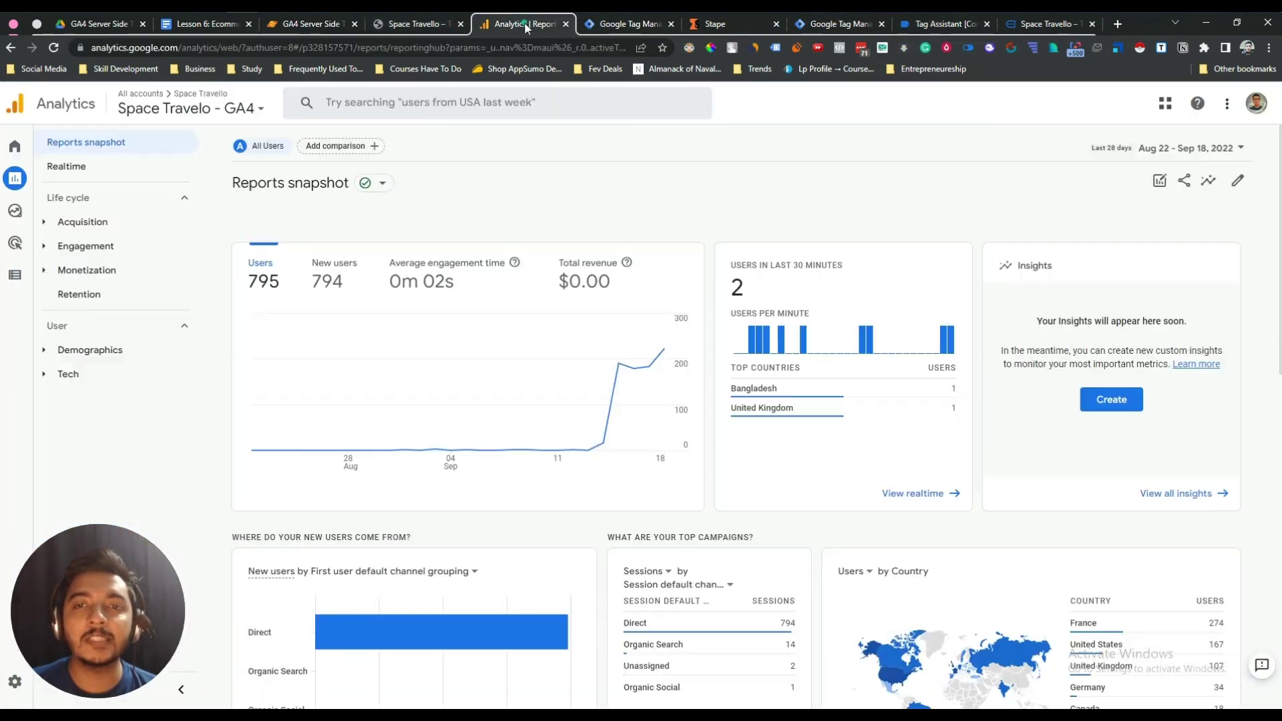
{"action": "left_click", "coordinate": [307, 26]}
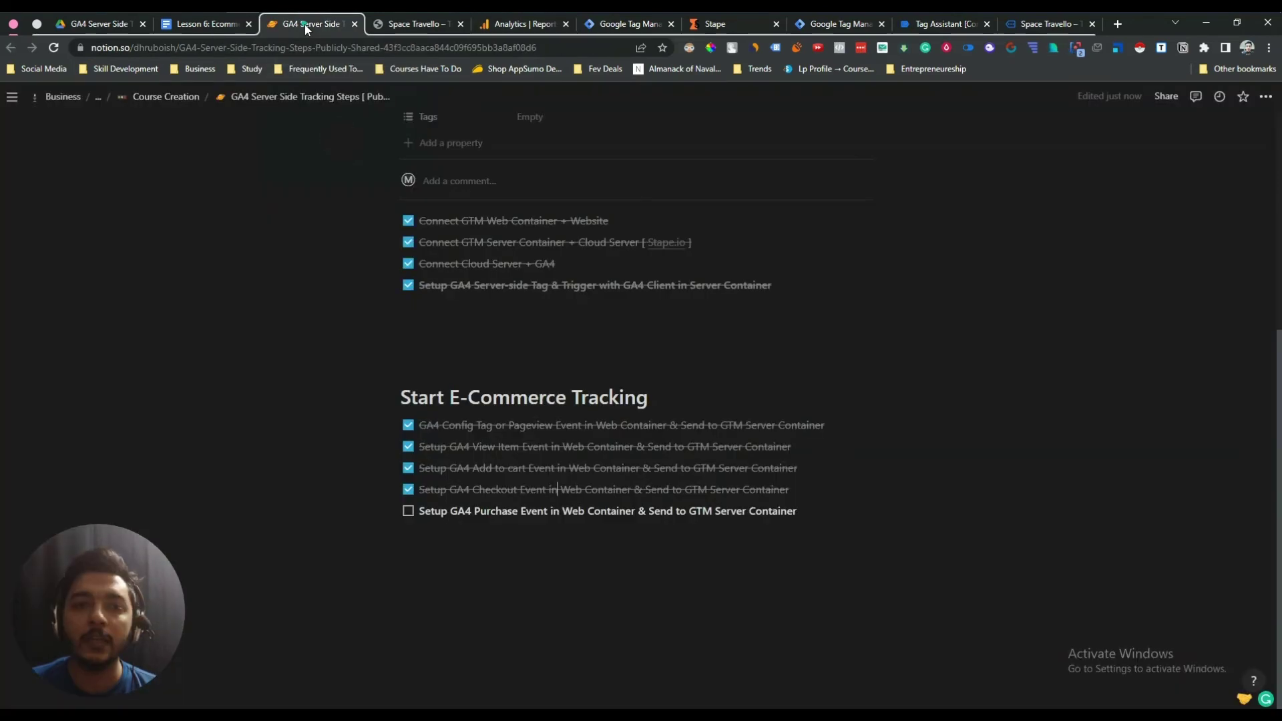
{"action": "left_click", "coordinate": [221, 25]}
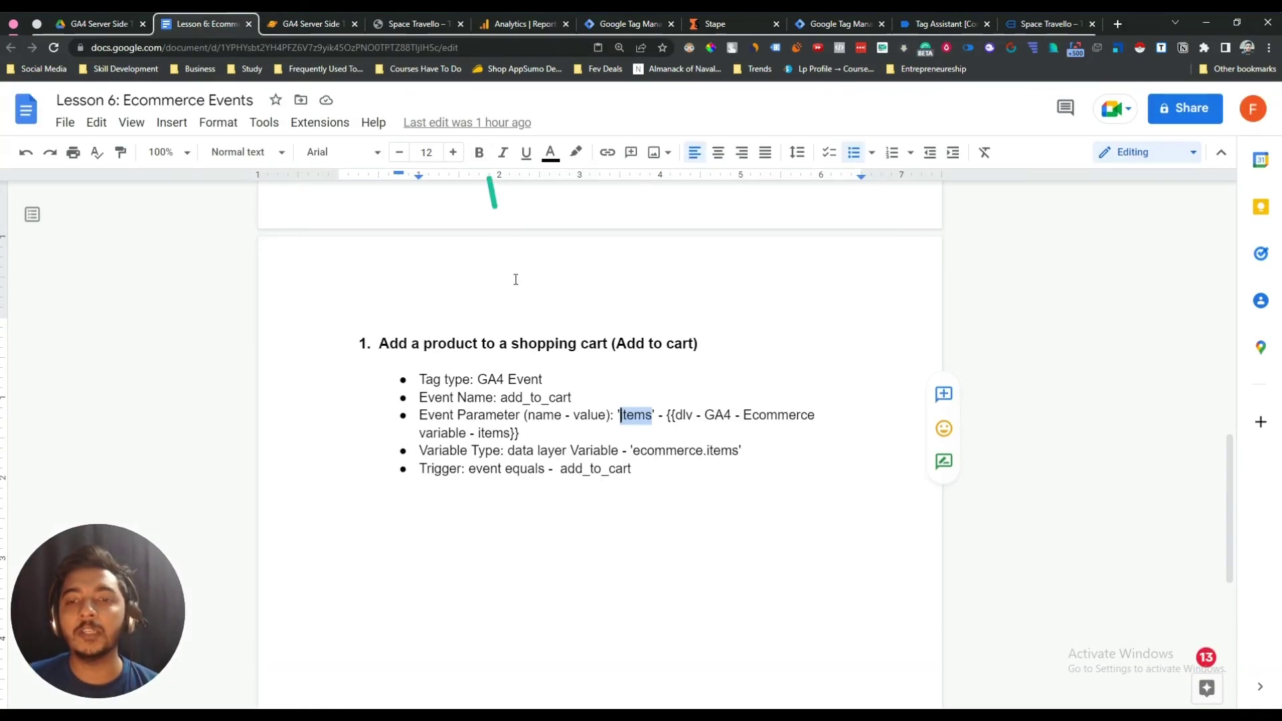
{"action": "left_click", "coordinate": [689, 396]}
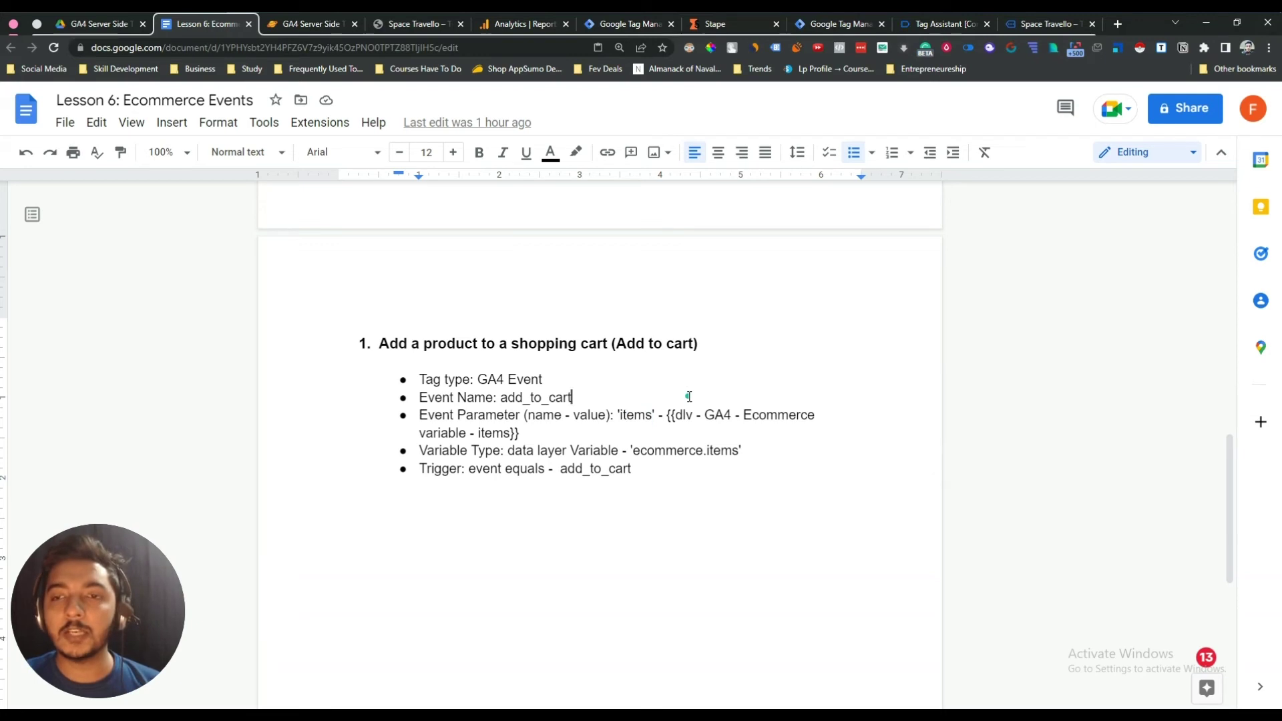
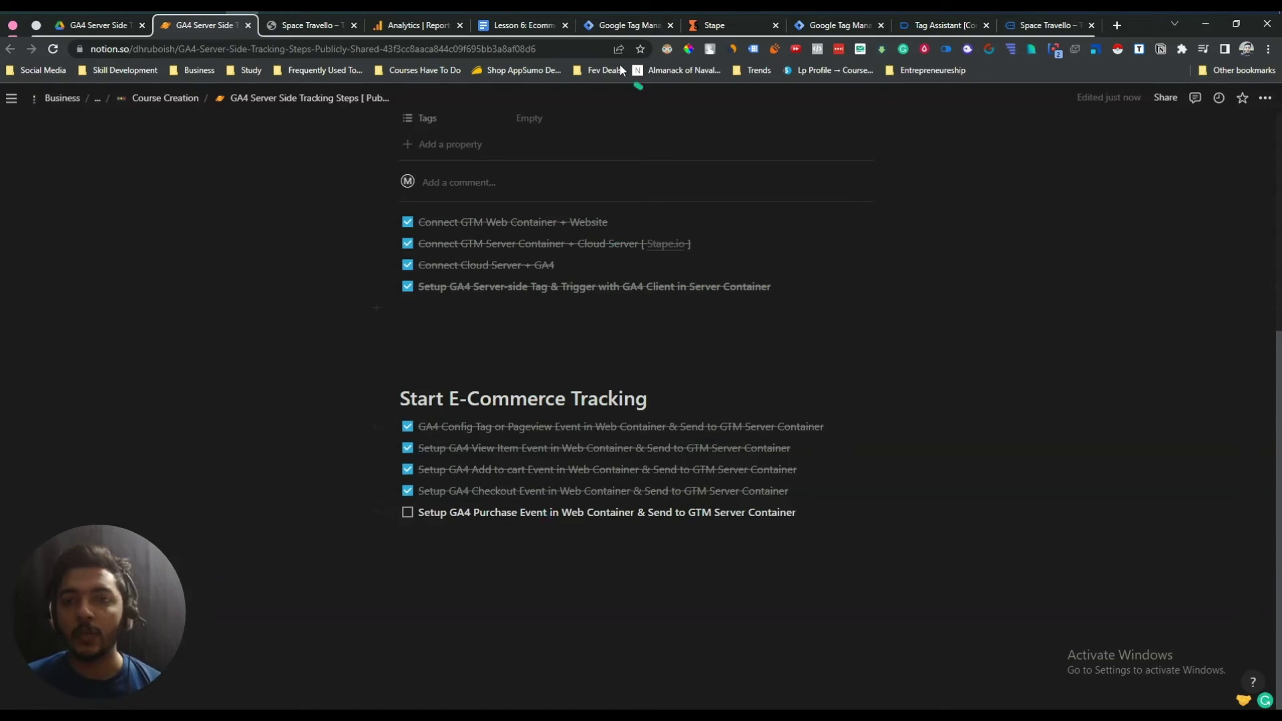
- Return to the Notion tracking checklist and review the GA4 Checkout Event item, highlighting its text
{"action": "left_click", "coordinate": [404, 28]}
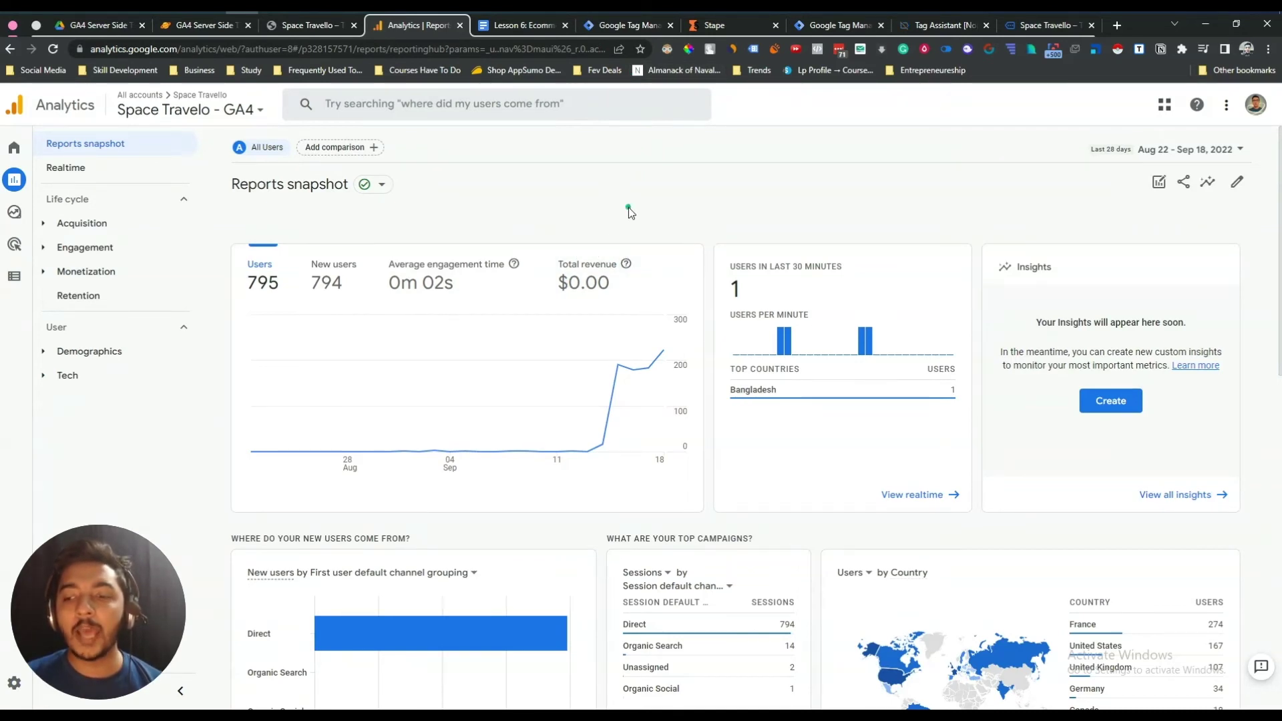
{"action": "left_click", "coordinate": [525, 25]}
{"action": "left_click", "coordinate": [299, 28]}
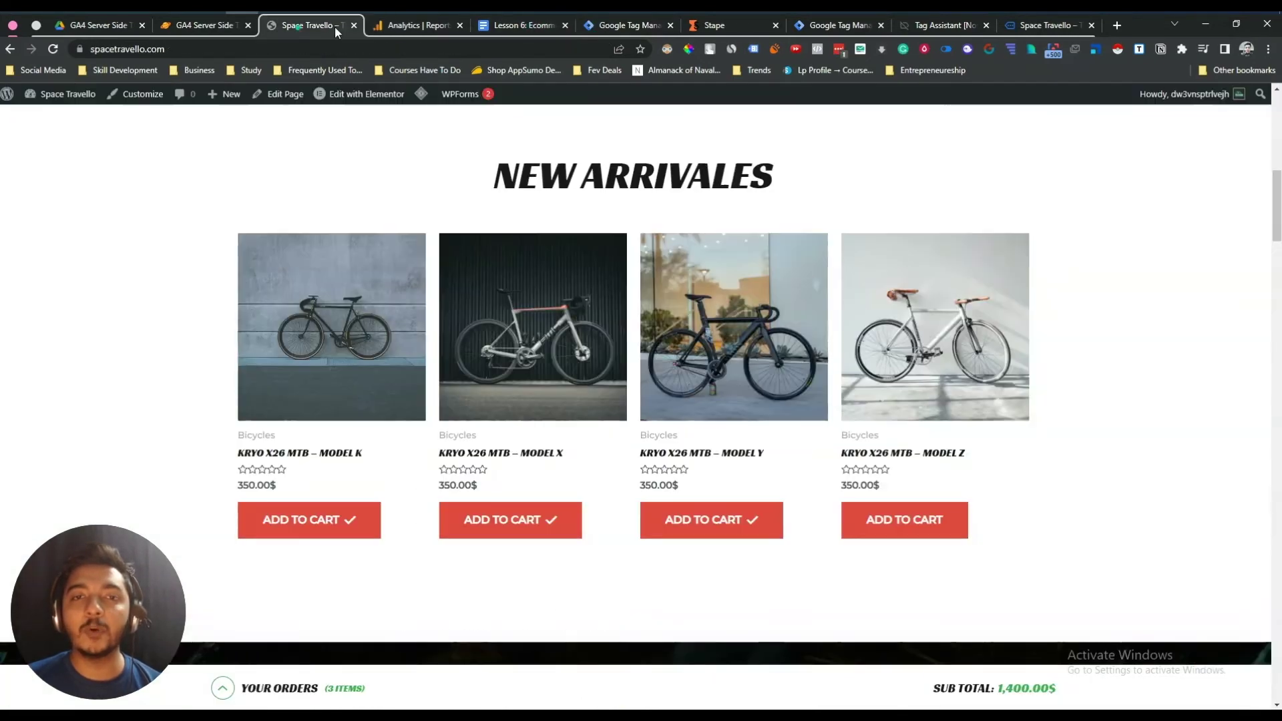
{"action": "left_click", "coordinate": [628, 28]}
{"action": "left_click", "coordinate": [536, 28]}
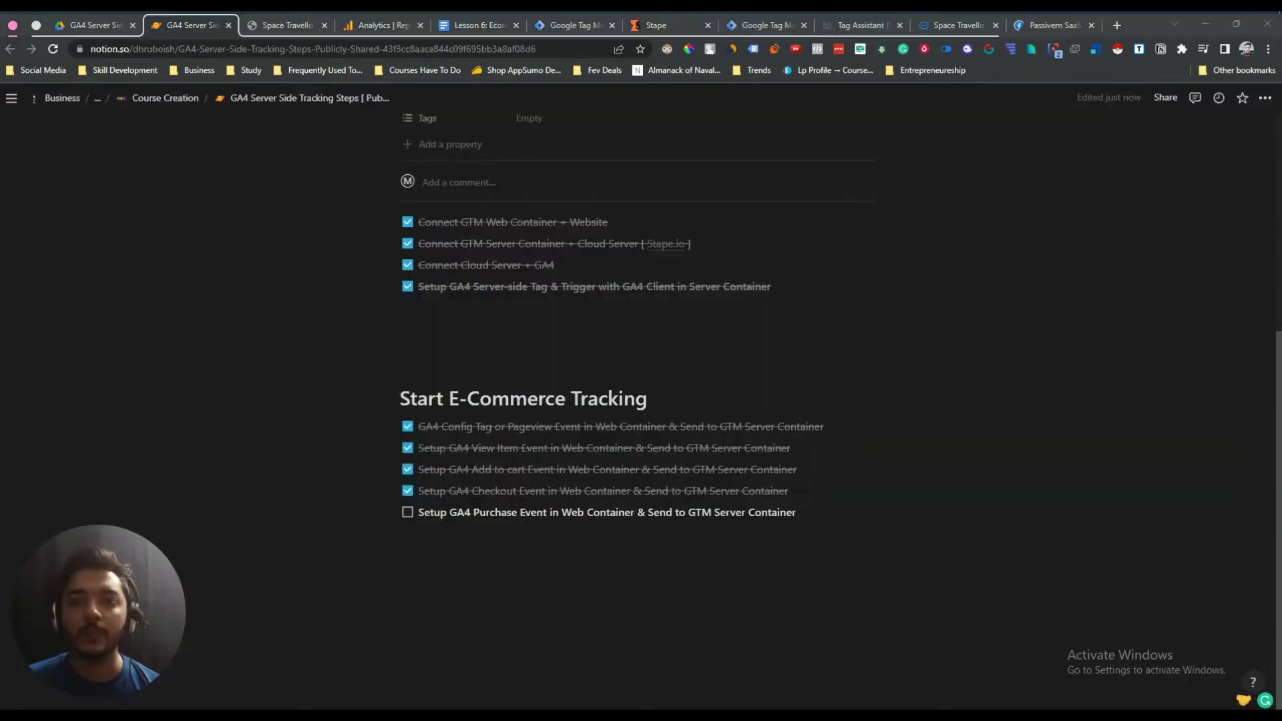
{"action": "left_click", "coordinate": [176, 24]}
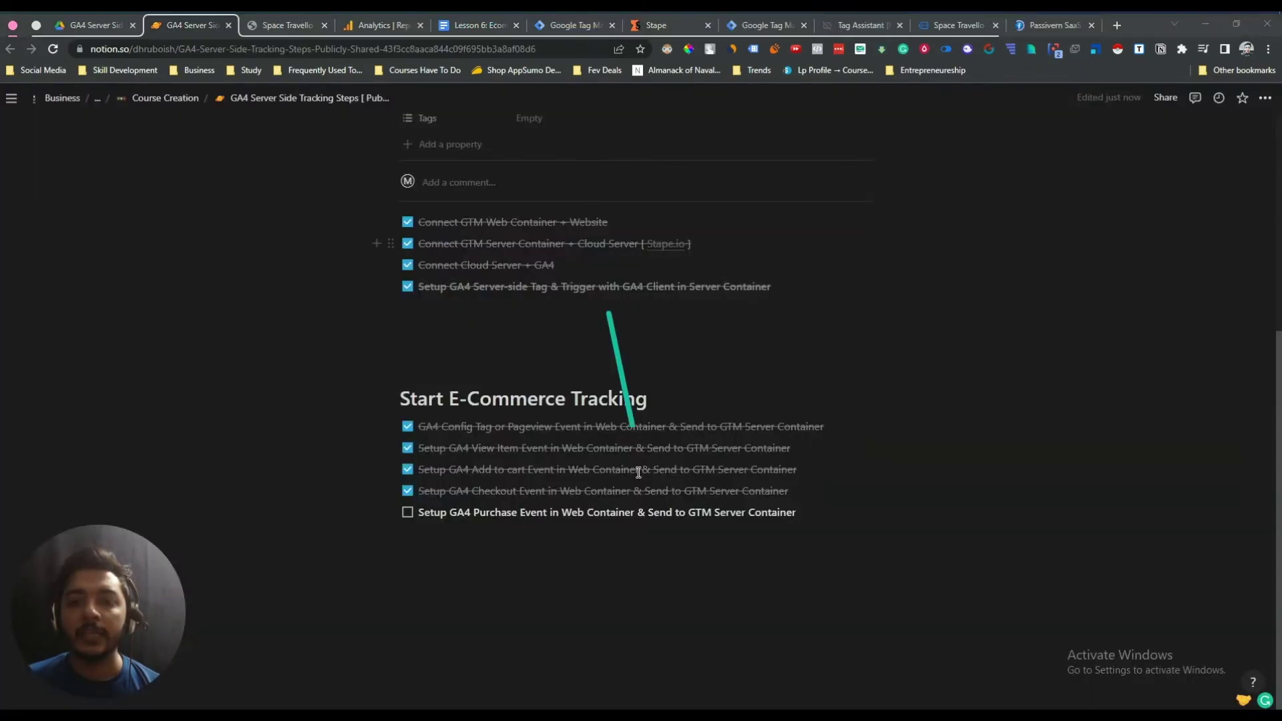
{"action": "left_click_drag", "start_coordinate": [425, 493], "coordinate": [546, 494]}
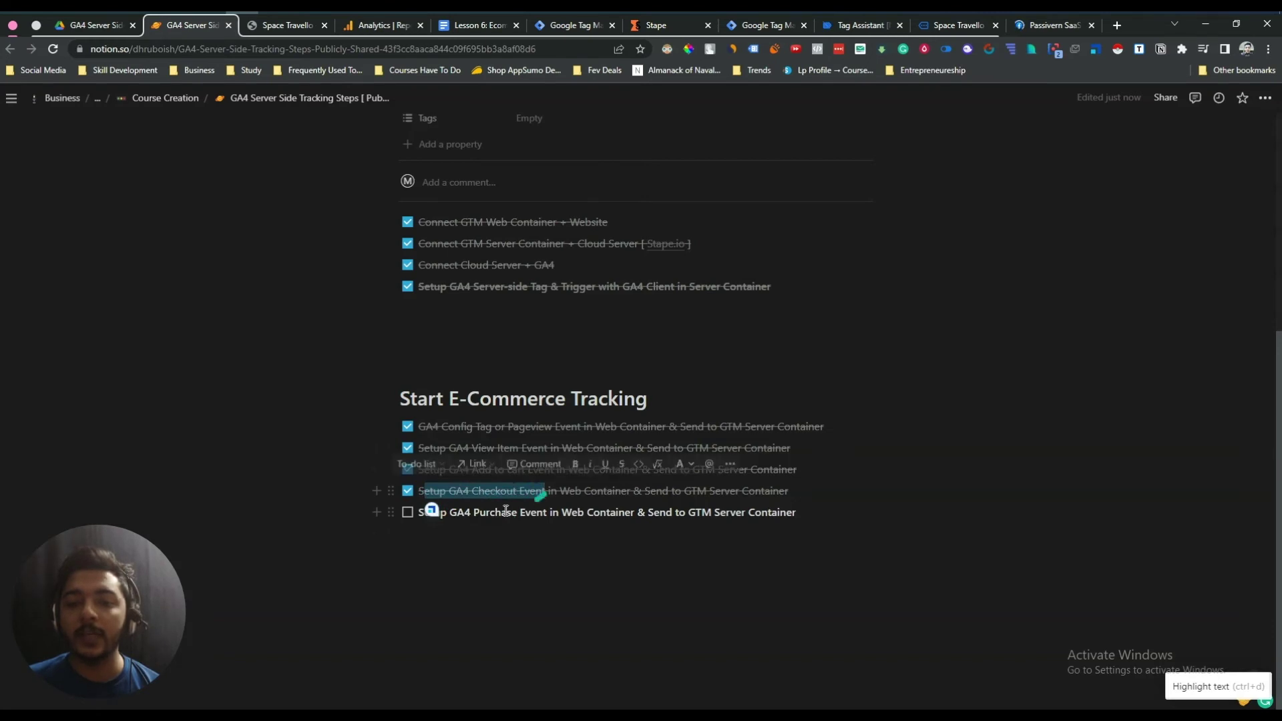
- Review the GA4 Checkout Event and GA4 Purchase Event items in the checklist, highlighting their text in turn
{"action": "left_click", "coordinate": [458, 511]}
{"action": "left_click_drag", "start_coordinate": [458, 513], "coordinate": [708, 518]}
{"action": "left_click", "coordinate": [558, 512]}
{"action": "left_click", "coordinate": [708, 517]}
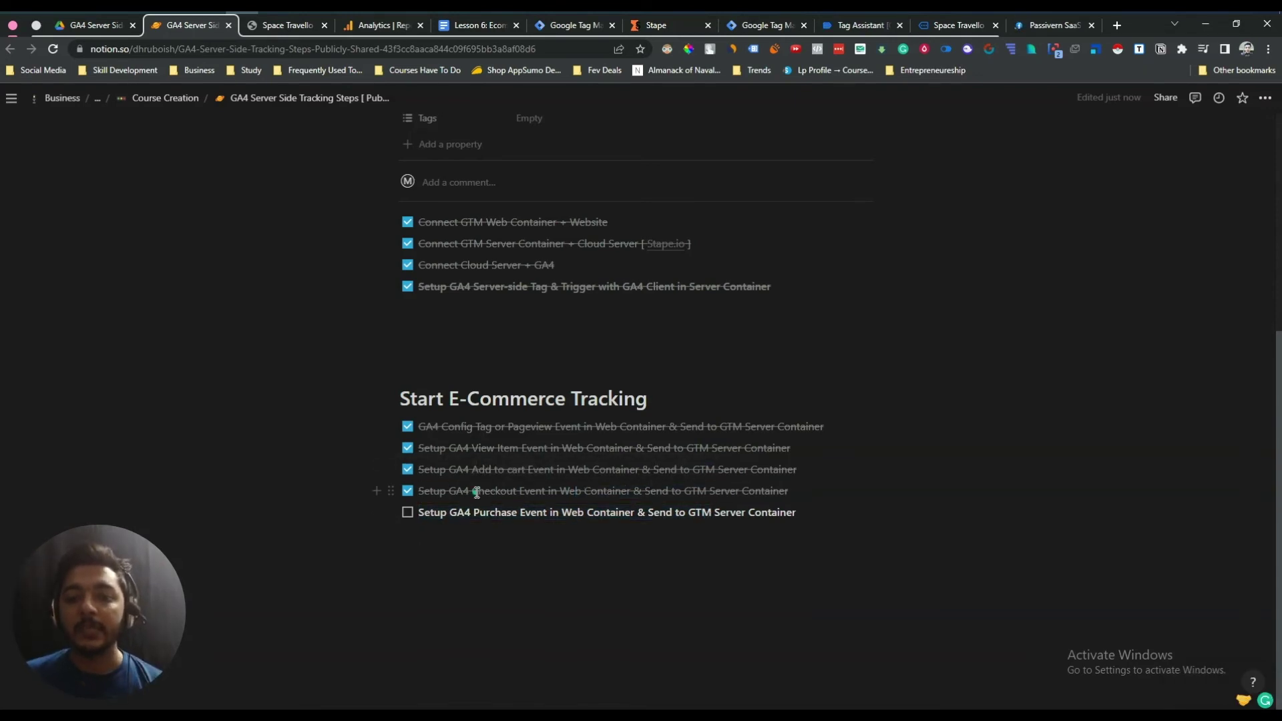
{"action": "left_click_drag", "start_coordinate": [476, 491], "coordinate": [585, 487]}
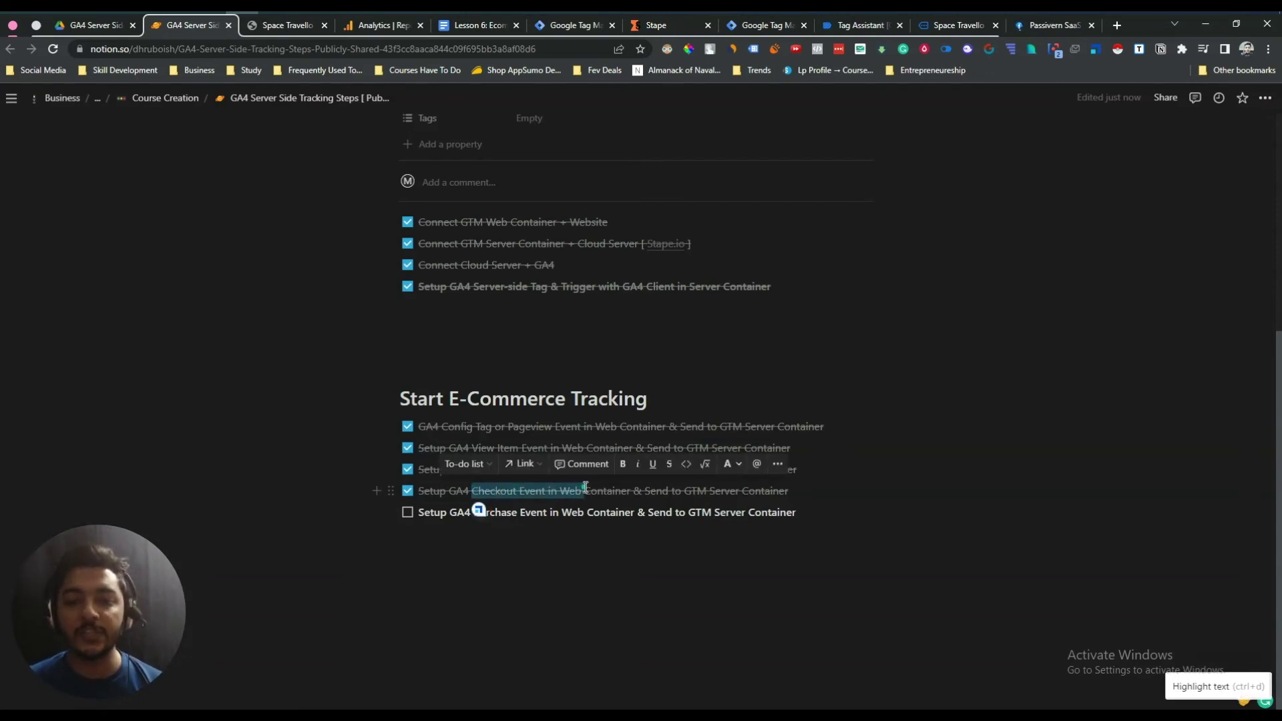
{"action": "left_click", "coordinate": [585, 488]}
{"action": "left_click", "coordinate": [564, 514], "text": "shift"}
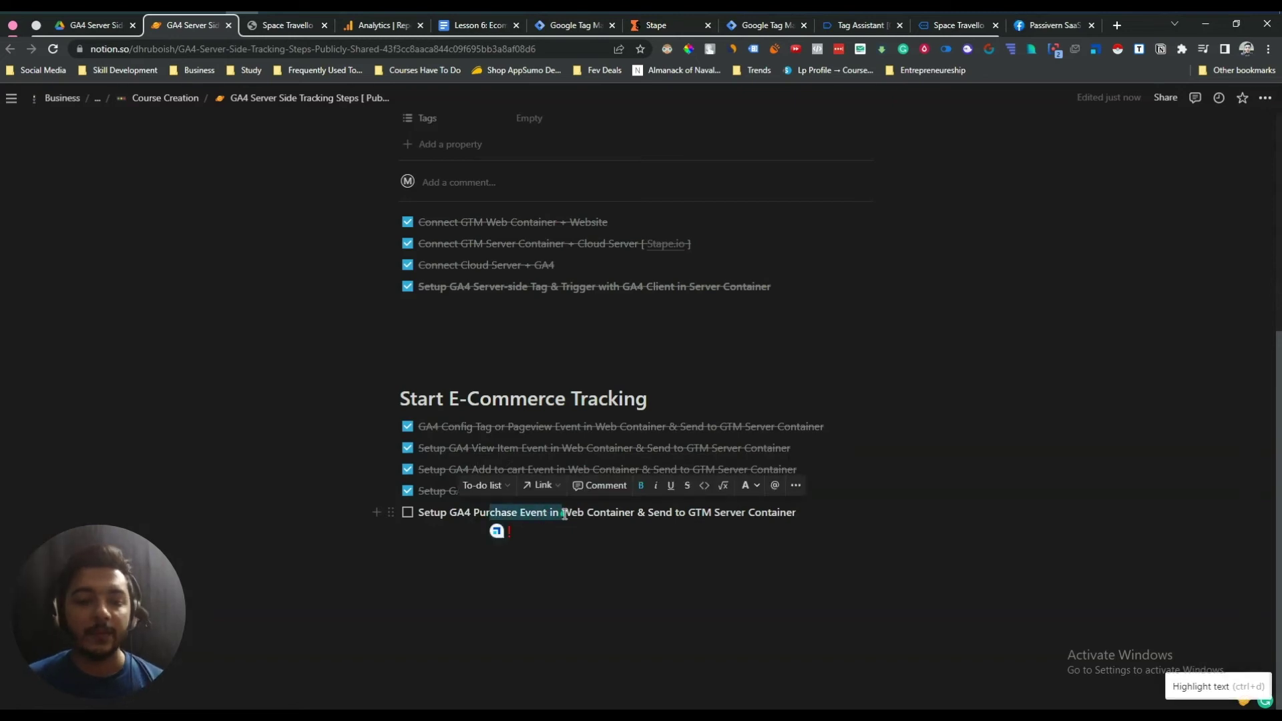
{"action": "left_click", "coordinate": [564, 515]}
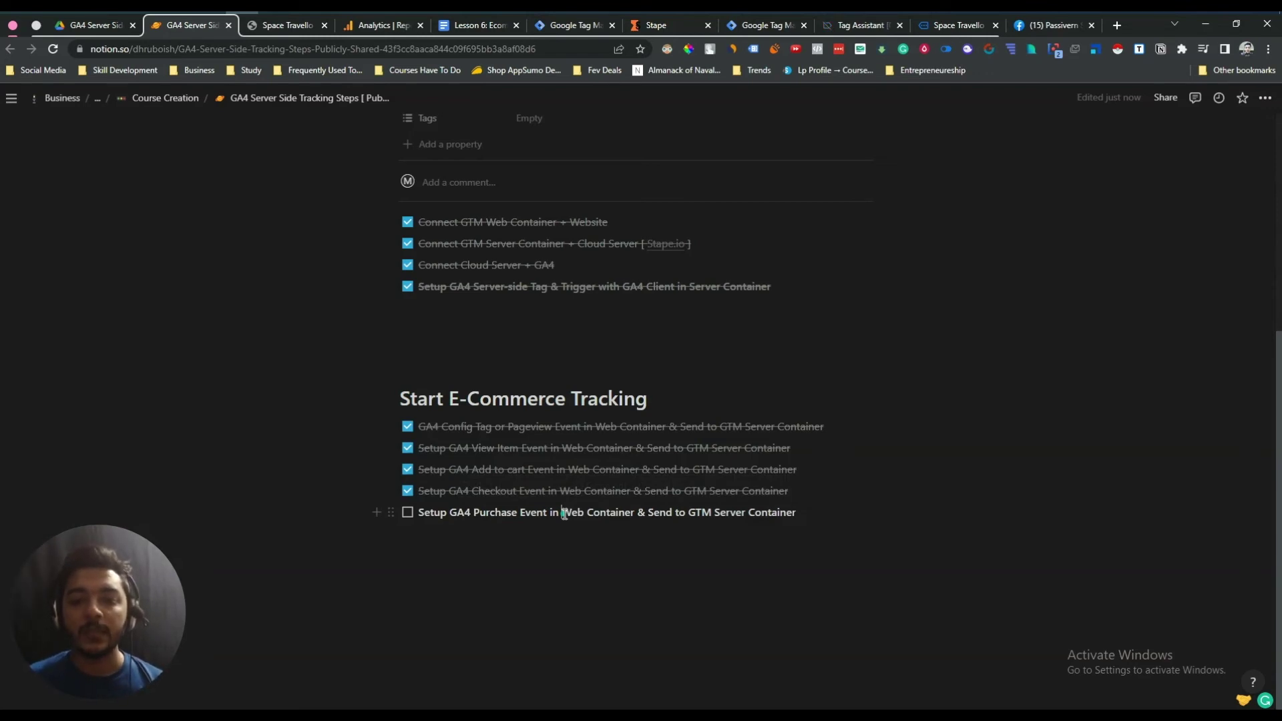
{"action": "left_click_drag", "start_coordinate": [454, 491], "coordinate": [565, 488]}
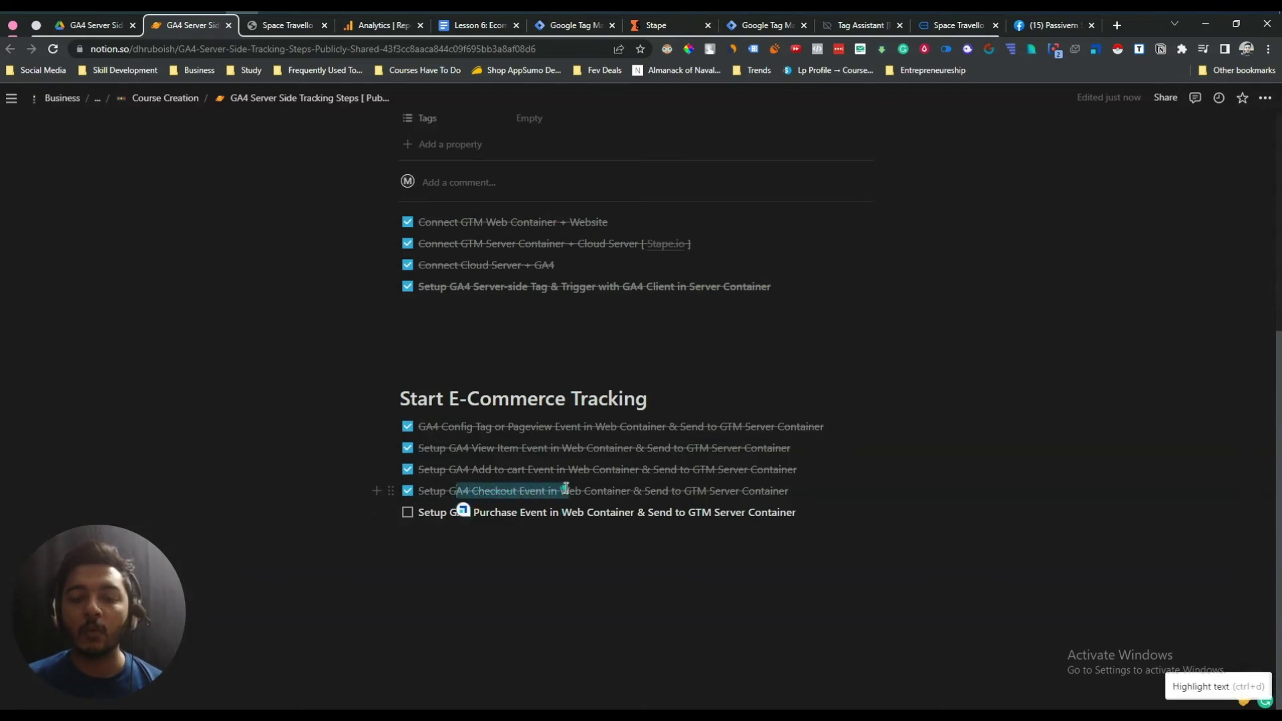
{"action": "left_click", "coordinate": [487, 511]}
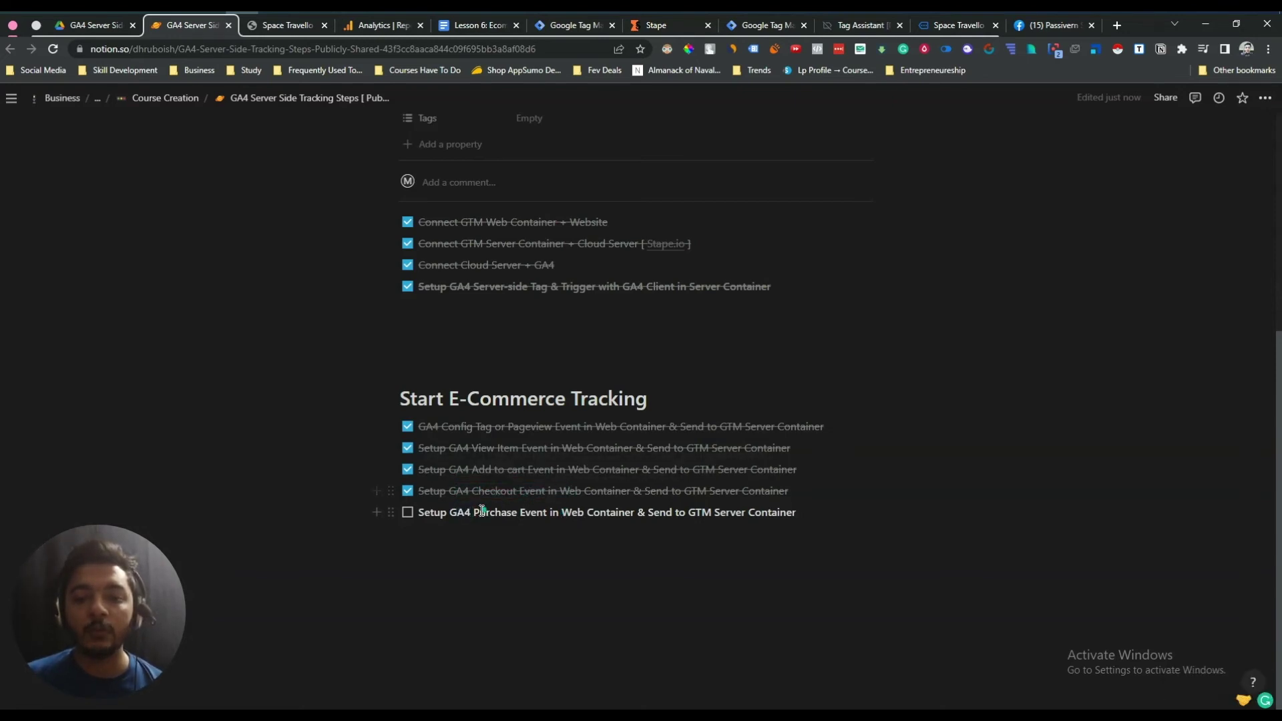
{"action": "left_click_drag", "start_coordinate": [472, 513], "coordinate": [578, 510]}
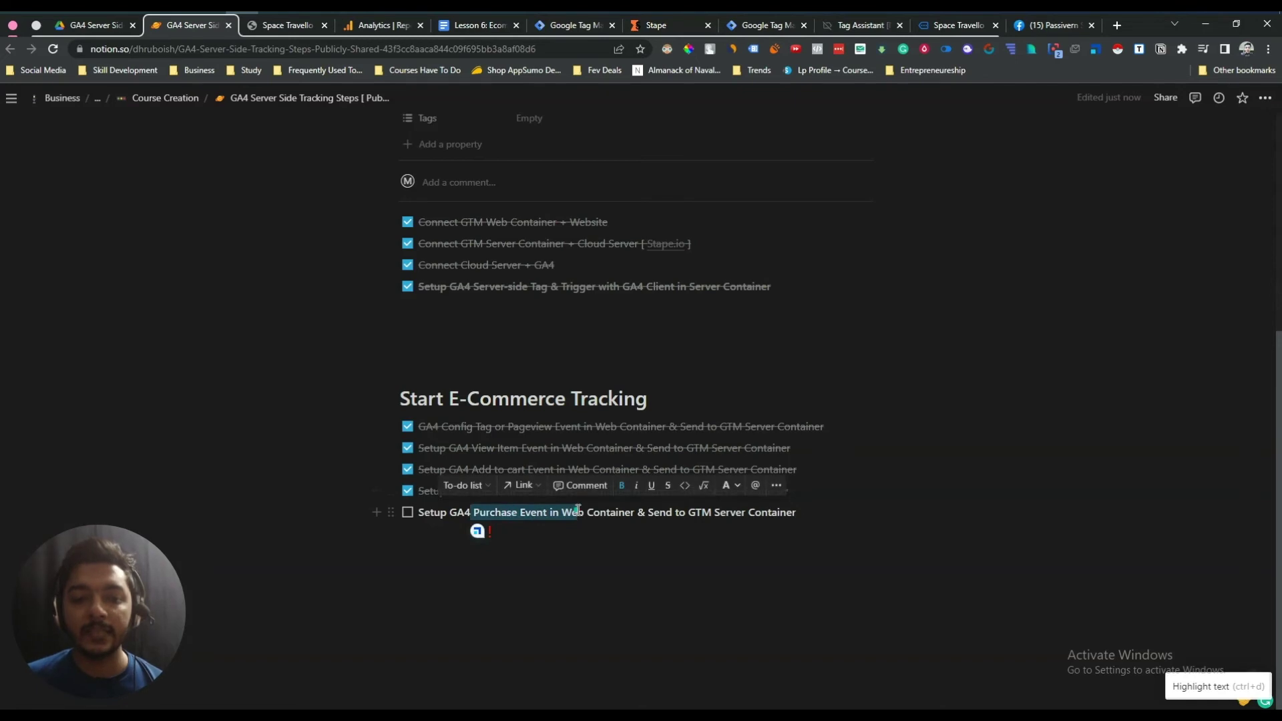
{"action": "left_click", "coordinate": [577, 510]}
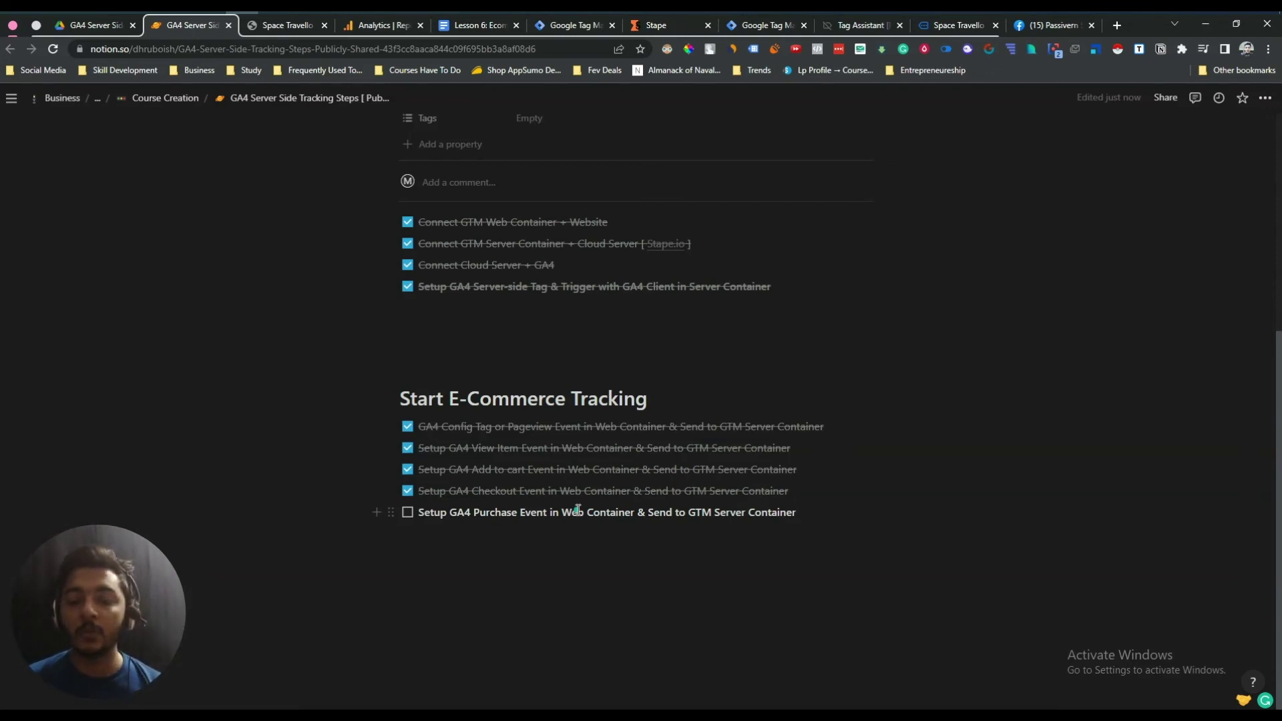
{"action": "left_click_drag", "start_coordinate": [464, 492], "coordinate": [544, 510]}
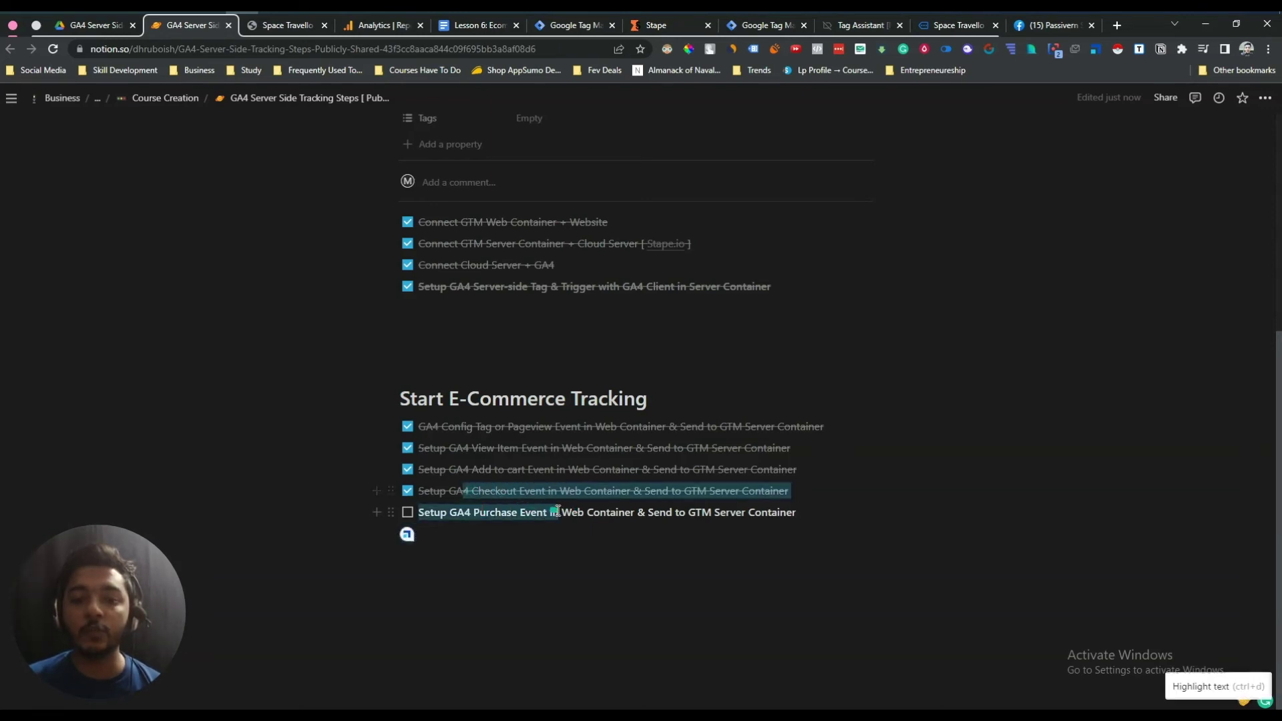
{"action": "left_click", "coordinate": [516, 498]}
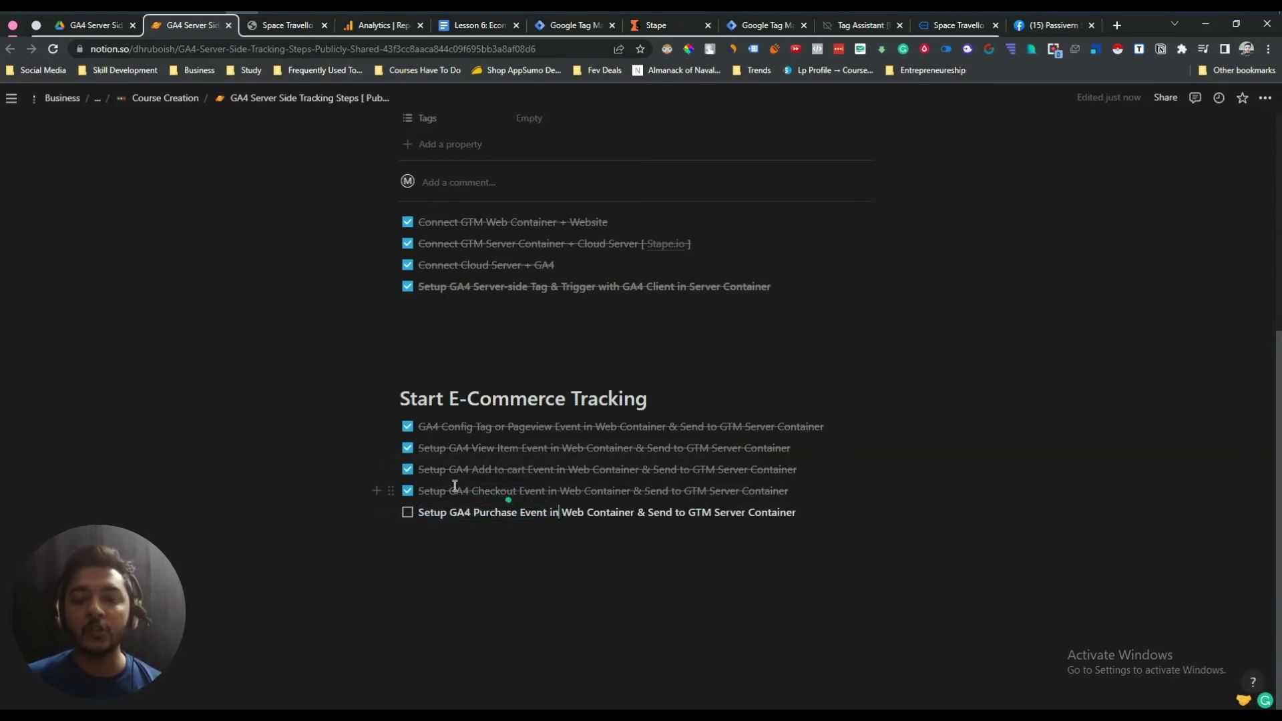
{"action": "left_click_drag", "start_coordinate": [493, 486], "coordinate": [598, 492]}
{"action": "left_click_drag", "start_coordinate": [465, 513], "coordinate": [578, 512]}
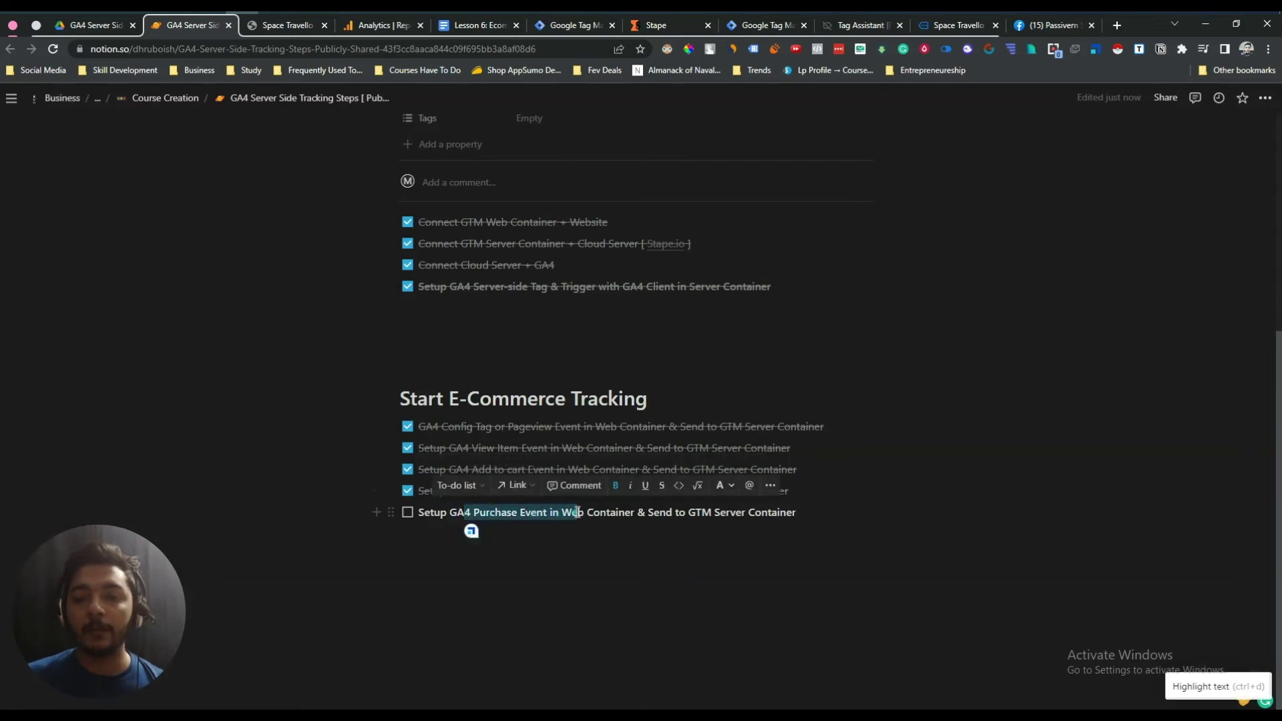
{"action": "left_click", "coordinate": [578, 513]}
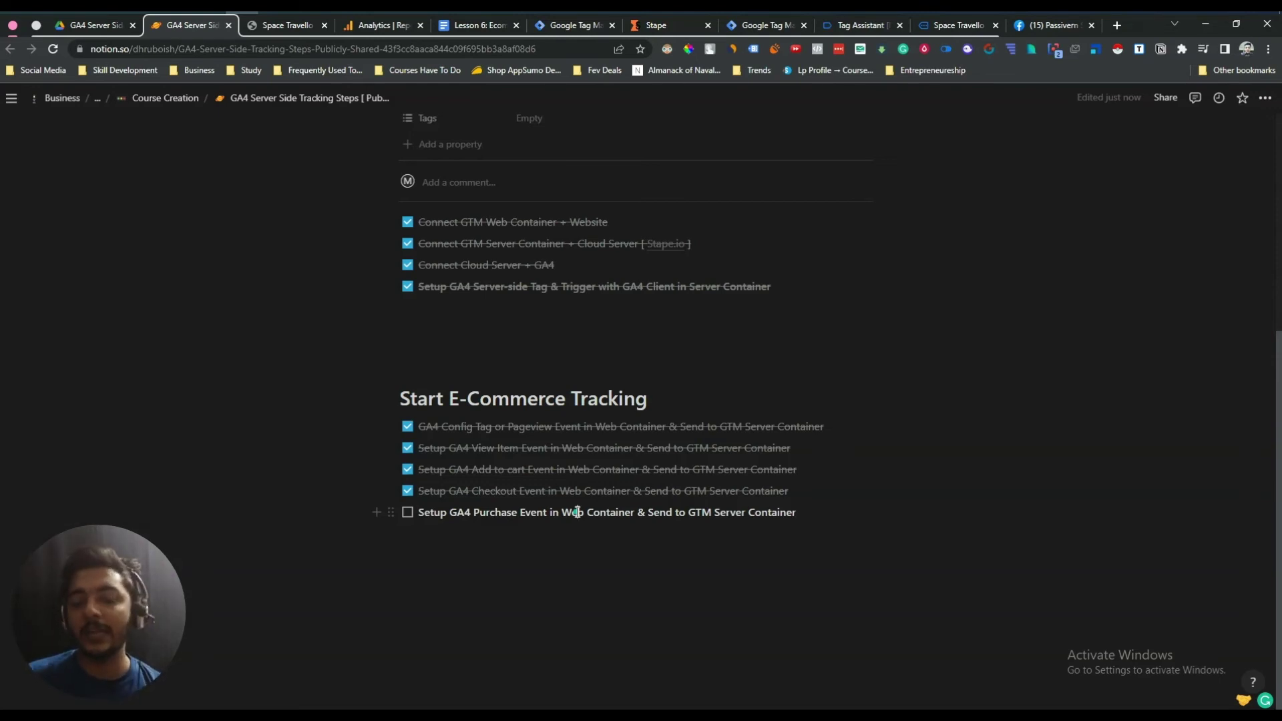
{"action": "double_click", "coordinate": [465, 493]}
{"action": "left_click", "coordinate": [547, 494]}
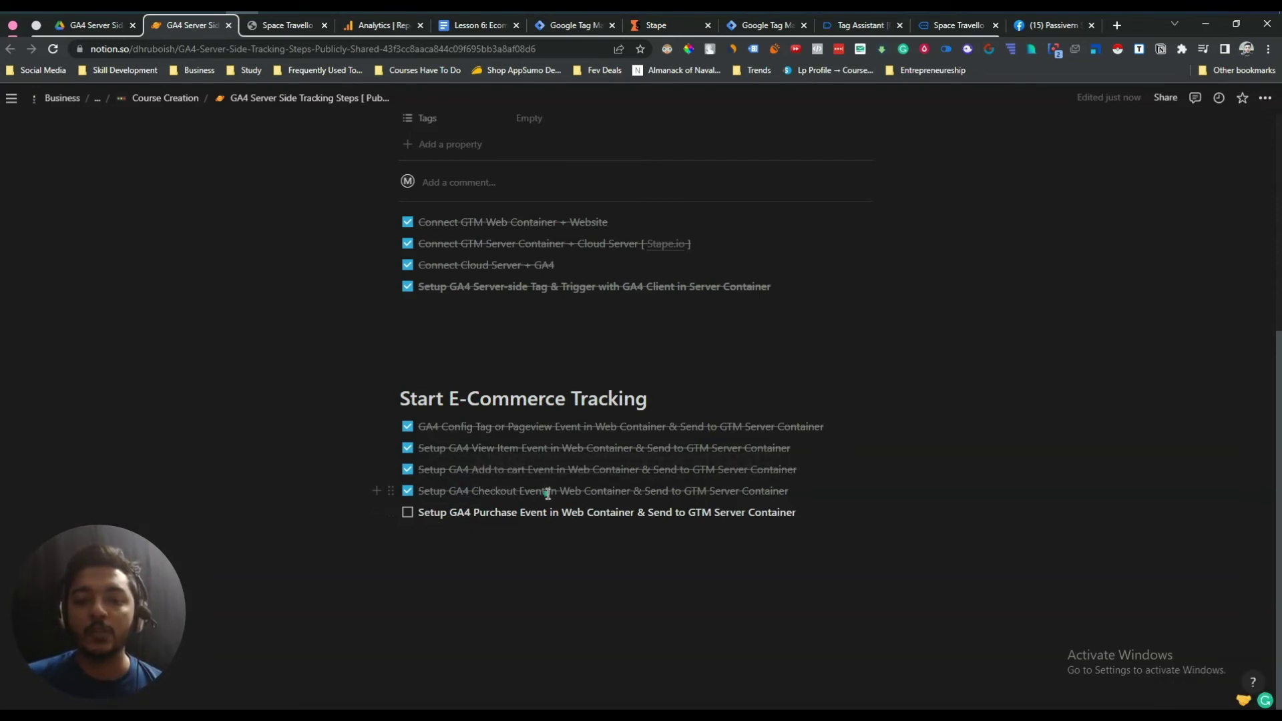
{"action": "double_click", "coordinate": [491, 493]}
{"action": "left_click", "coordinate": [492, 492]}
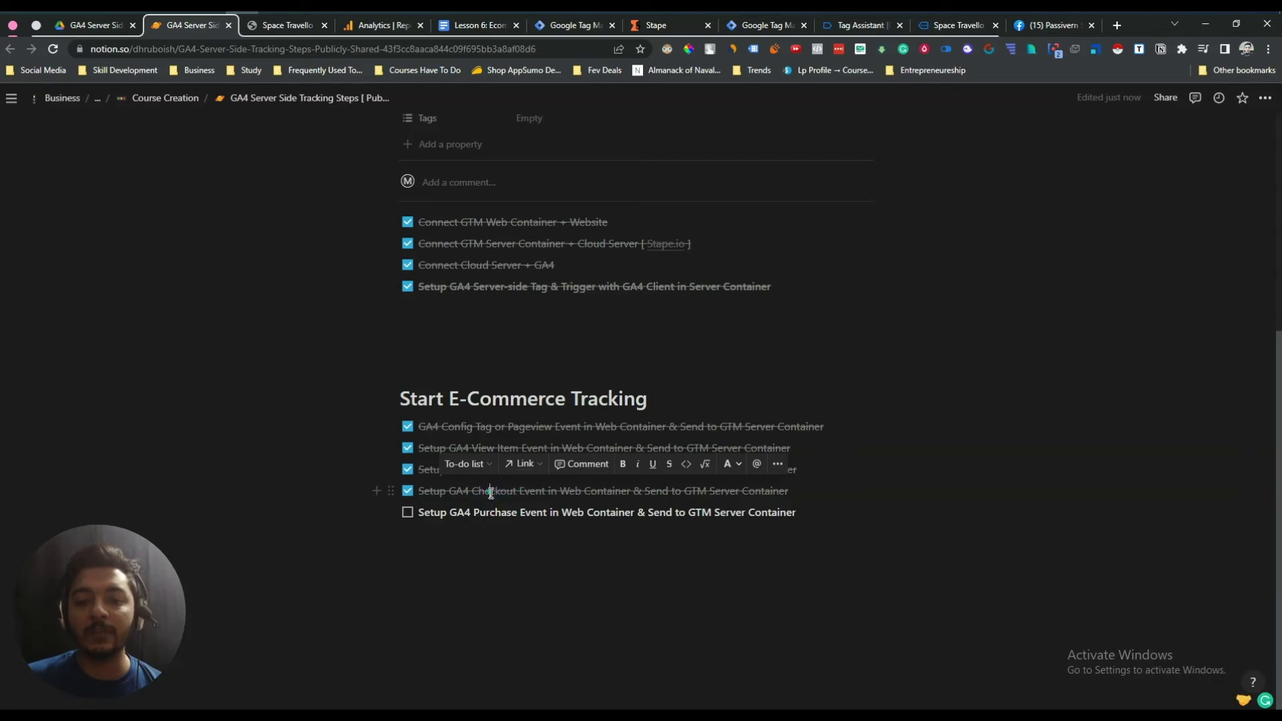
{"action": "left_click_drag", "start_coordinate": [471, 512], "coordinate": [568, 512]}
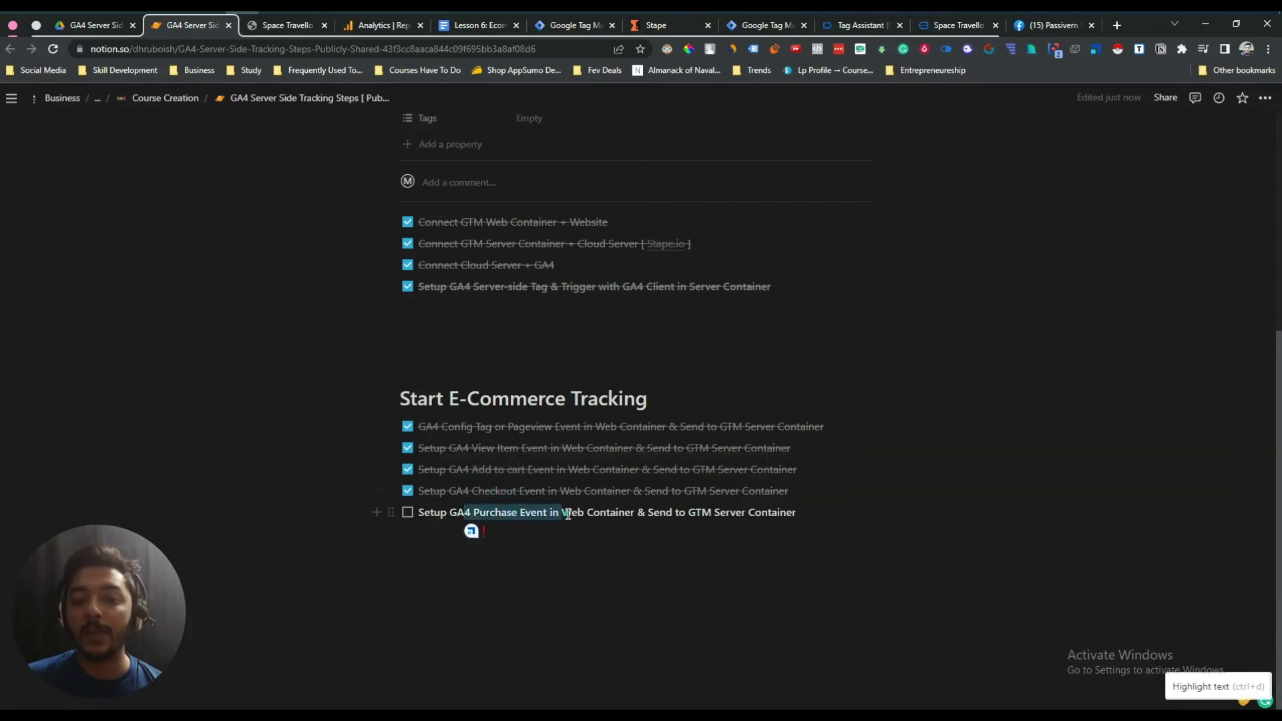
{"action": "left_click", "coordinate": [568, 512]}
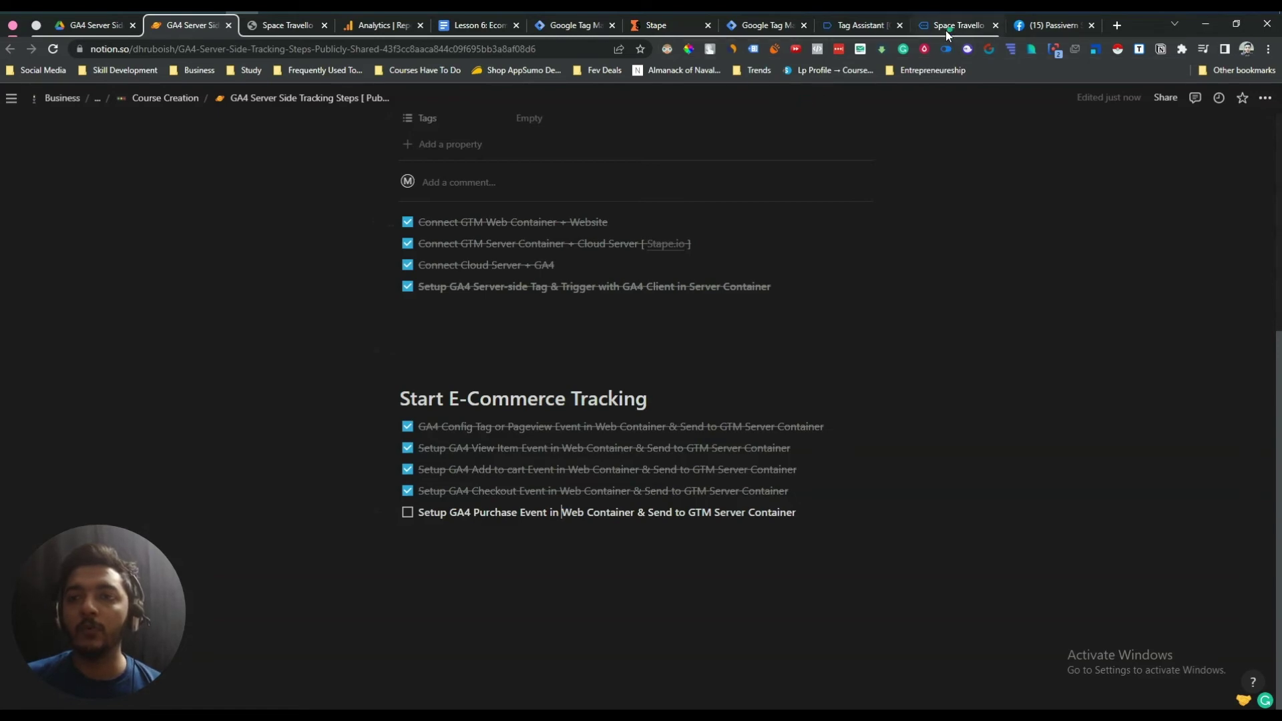
- Switch to Tag Assistant to view the begin_checkout data layer, and go to the Space Travello store and reload its home page
{"action": "left_click", "coordinate": [858, 27]}
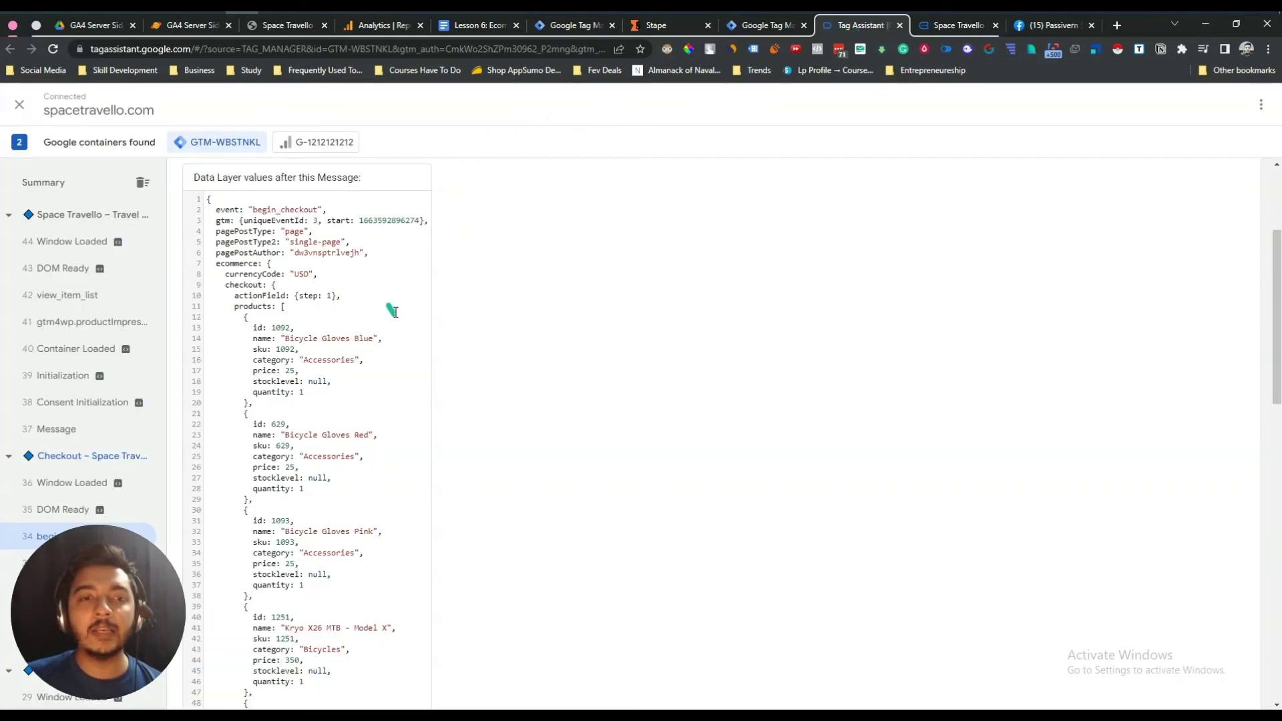
{"action": "left_click_drag", "start_coordinate": [175, 643], "coordinate": [1156, 589]}
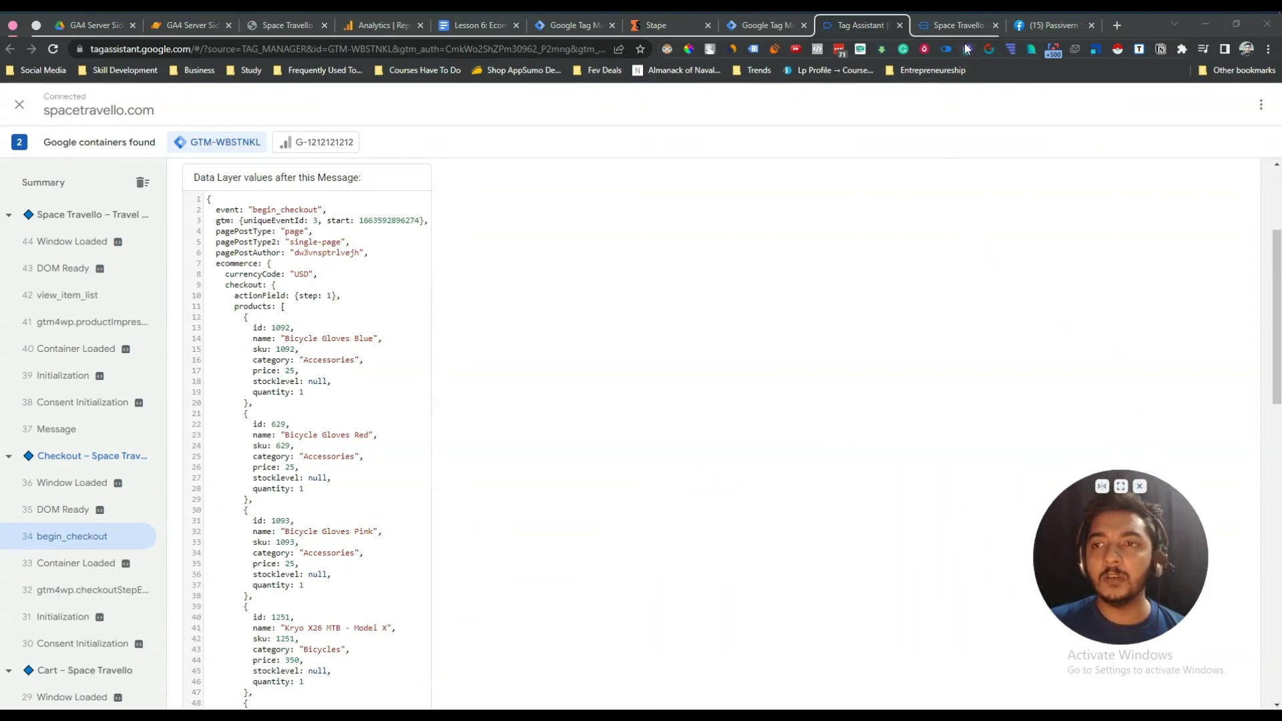
{"action": "left_click", "coordinate": [956, 26]}
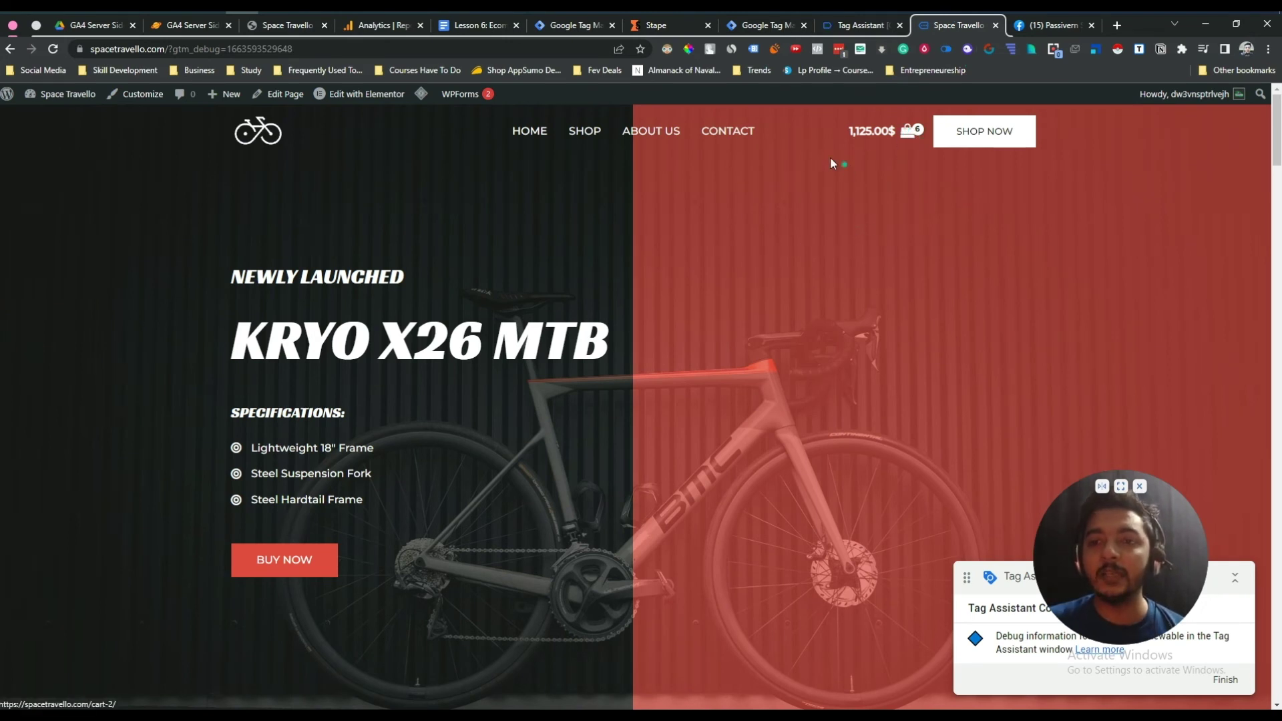
{"action": "left_click", "coordinate": [49, 49]}
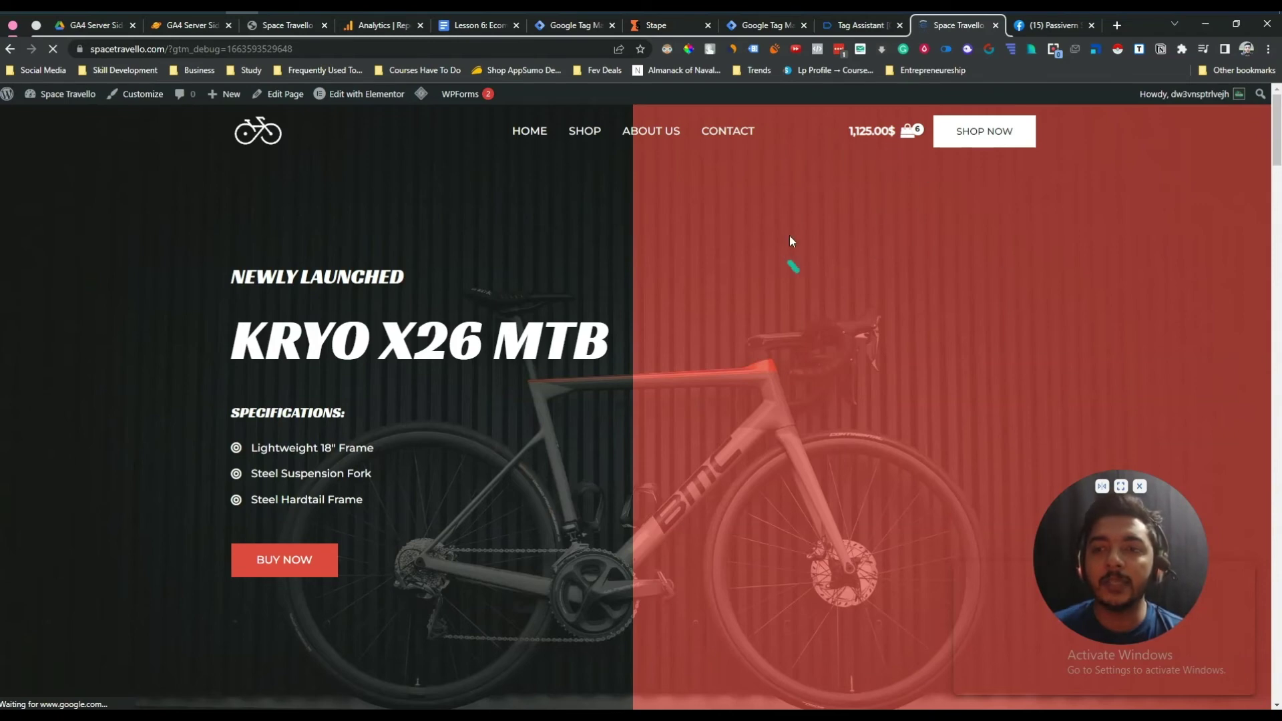
- Add the Kryo X26 MTB Model Y, Model Z and Model X from New Arrivals to the cart
{"action": "scroll", "coordinate": [902, 130], "scroll_direction": "down", "scroll_amount": 9}
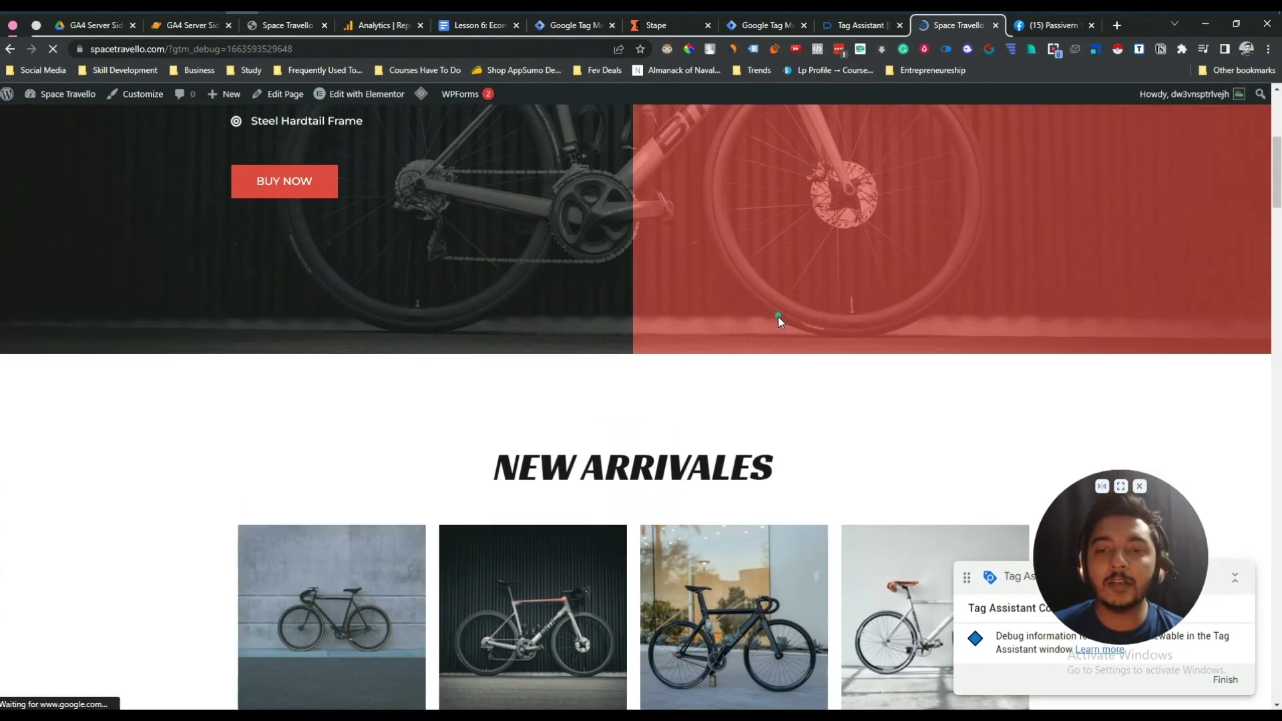
{"action": "scroll", "coordinate": [726, 494], "scroll_direction": "down", "scroll_amount": 4}
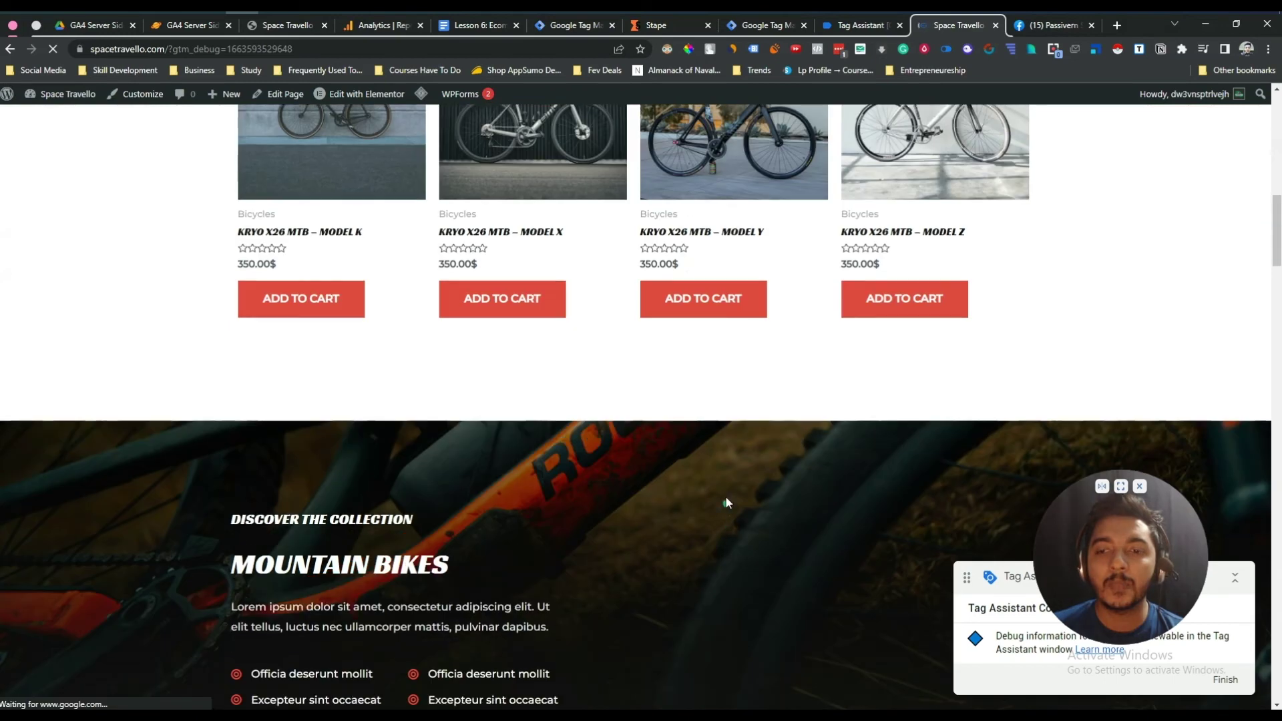
{"action": "left_click", "coordinate": [709, 321]}
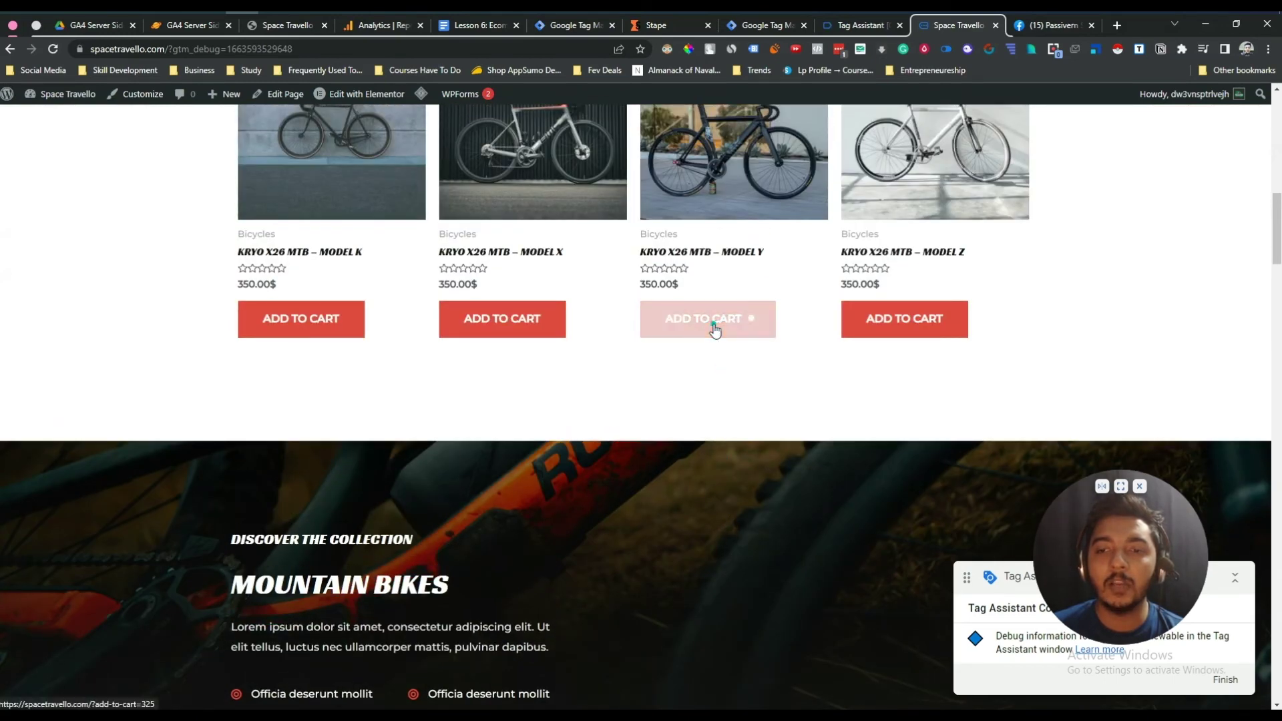
{"action": "left_click", "coordinate": [887, 323]}
{"action": "left_click", "coordinate": [507, 331]}
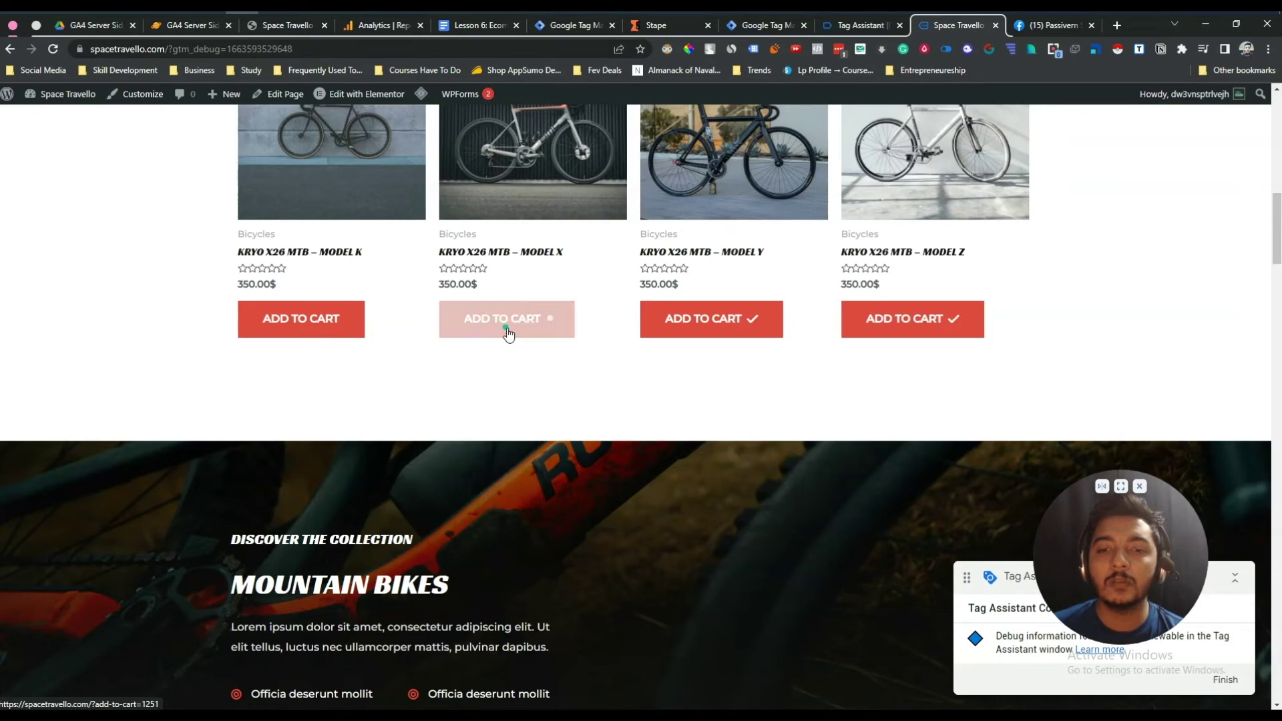
- Open the store's shopping cart summary, move the Tag Assistant notice off it, and view the full cart page
{"action": "key", "text": "Home"}
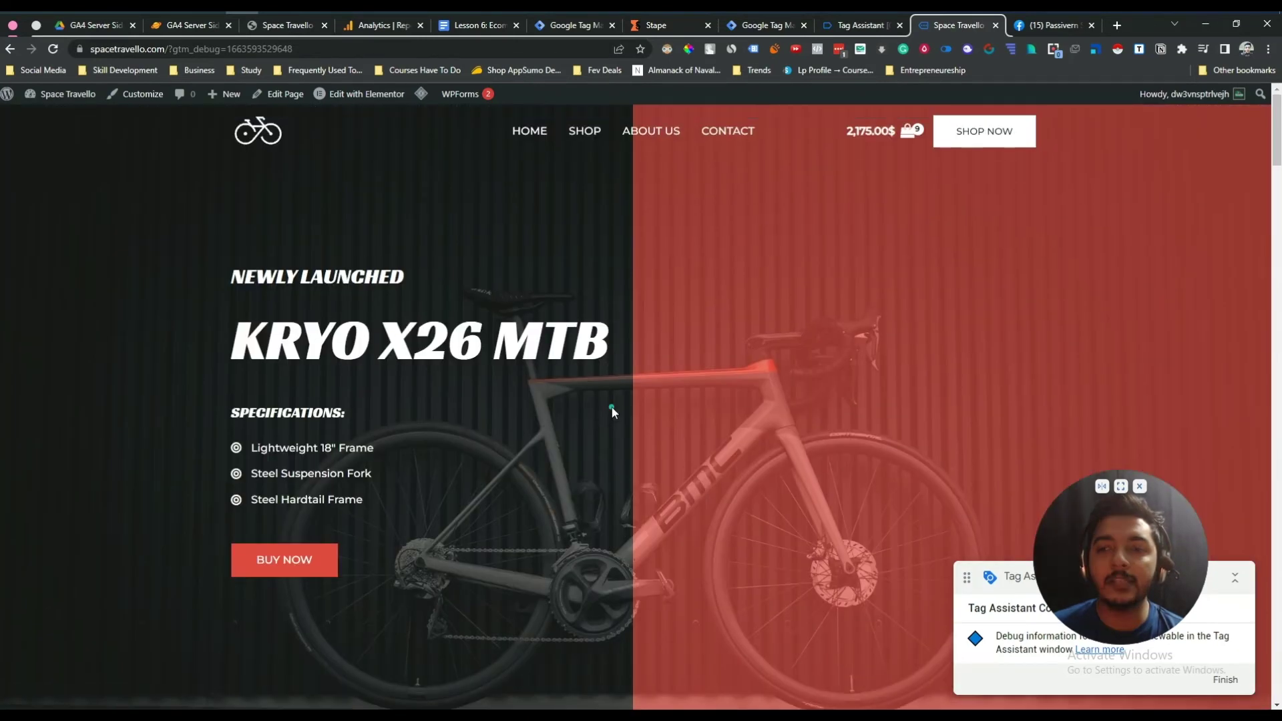
{"action": "left_click", "coordinate": [910, 131]}
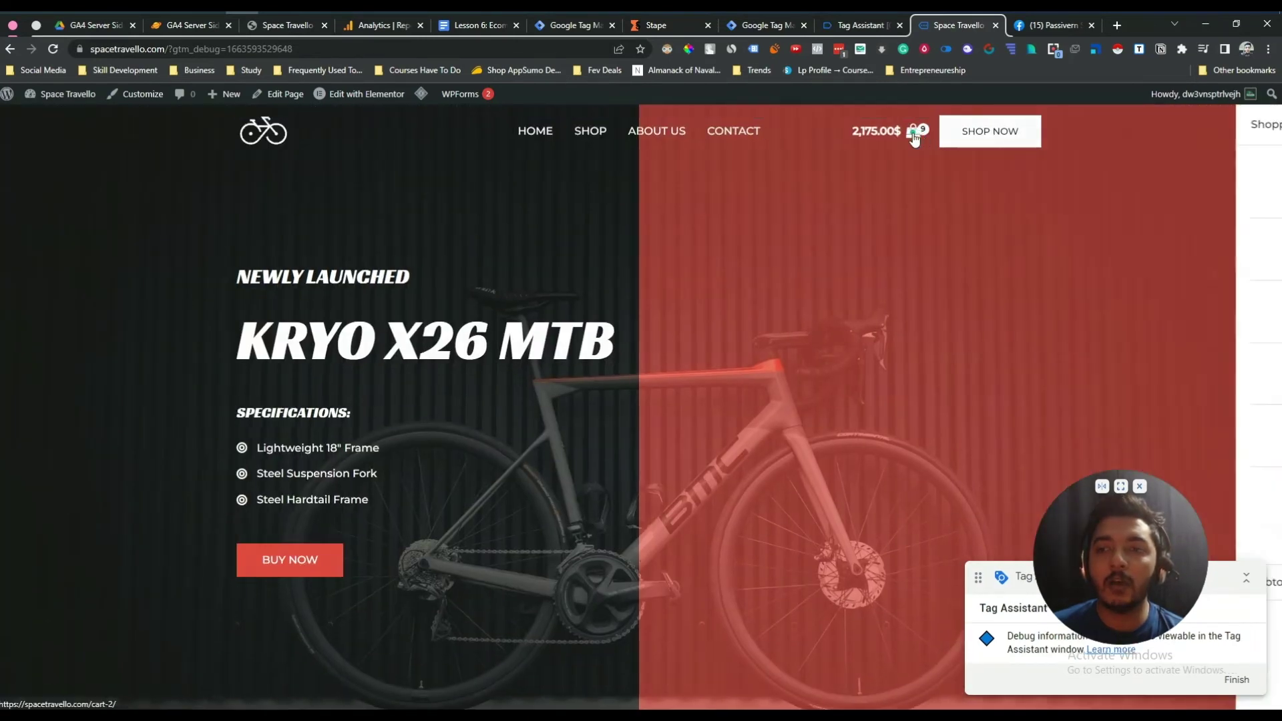
{"action": "left_click", "coordinate": [914, 137]}
{"action": "left_click", "coordinate": [882, 133]}
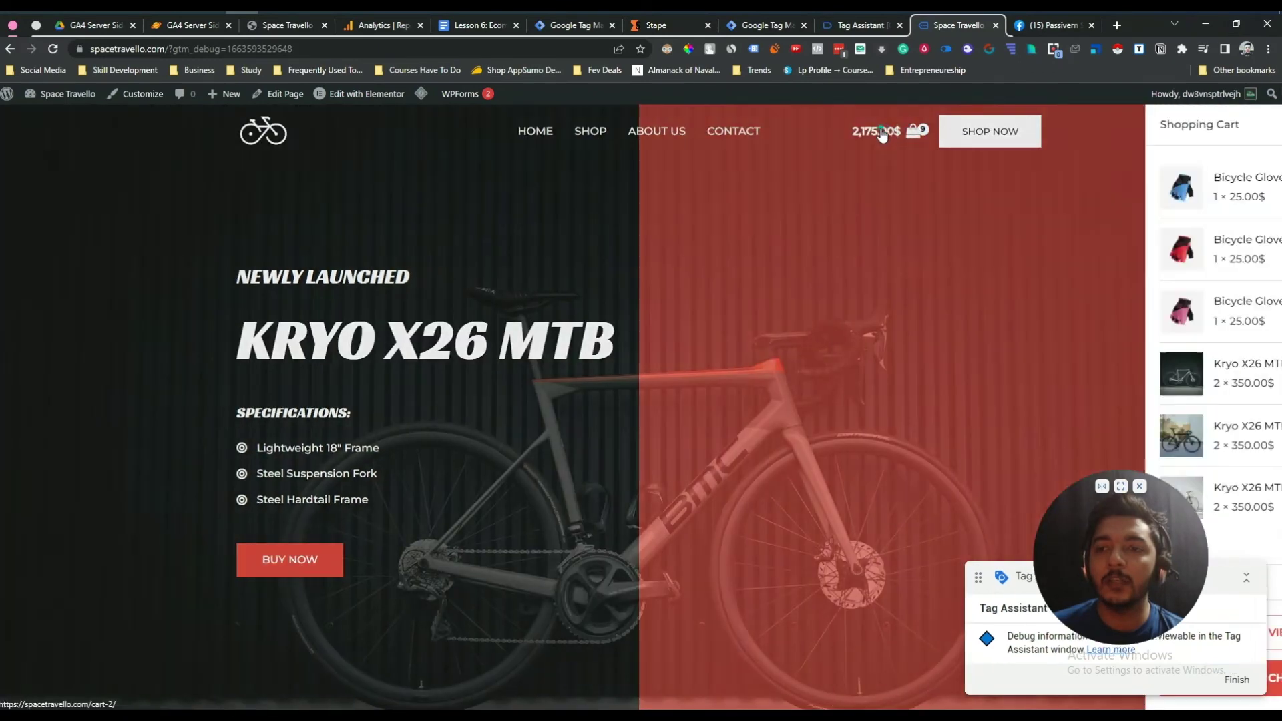
{"action": "left_click", "coordinate": [907, 139]}
{"action": "left_click", "coordinate": [906, 138]}
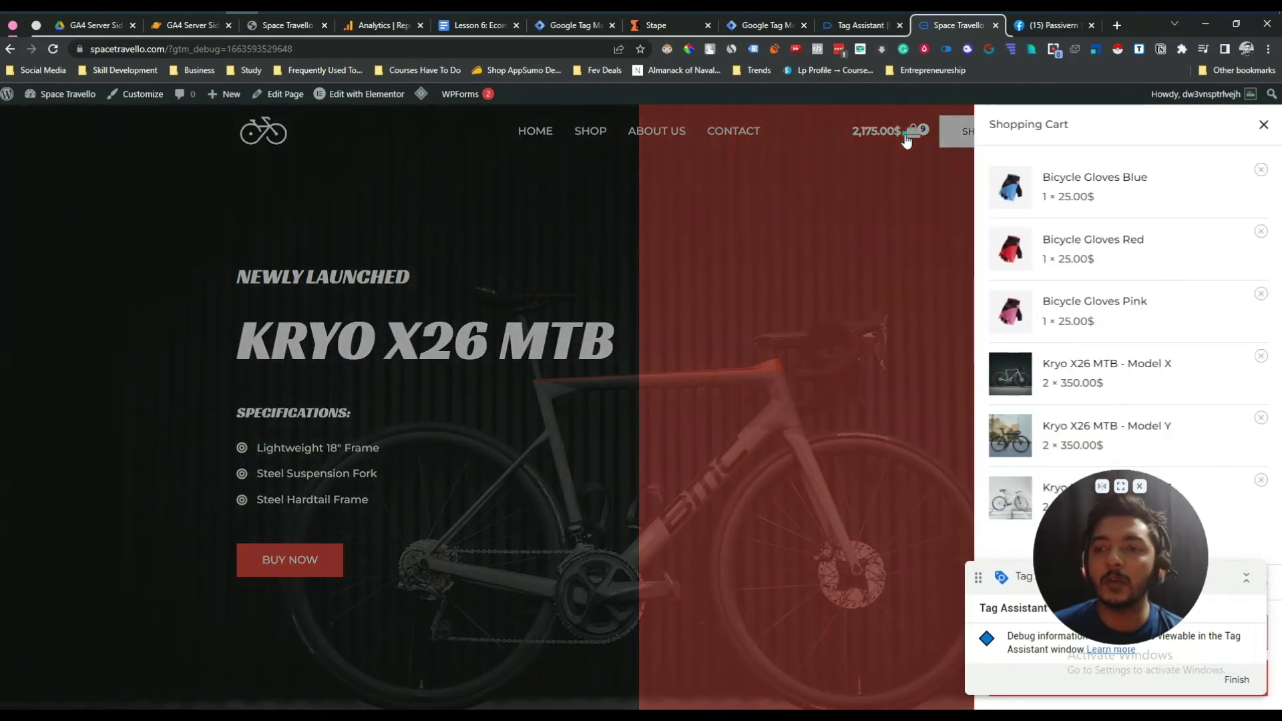
{"action": "left_click_drag", "start_coordinate": [1129, 587], "coordinate": [457, 580]}
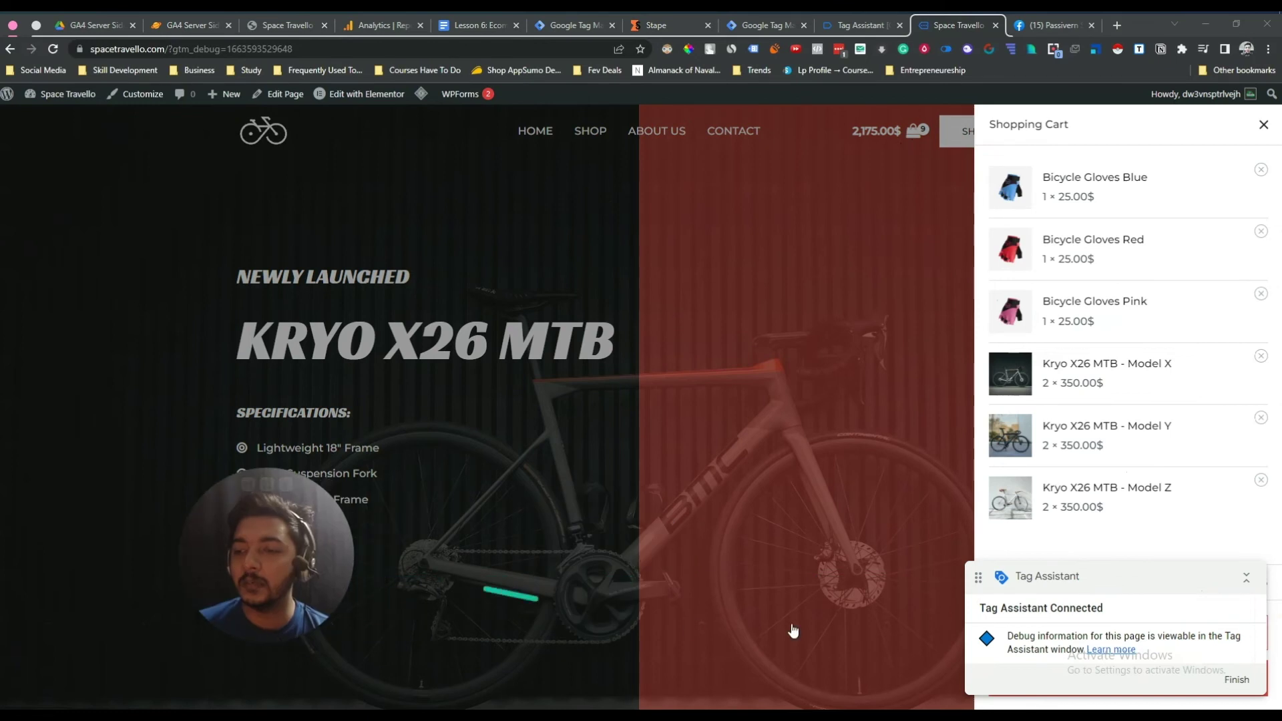
{"action": "left_click_drag", "start_coordinate": [1062, 576], "coordinate": [658, 566]}
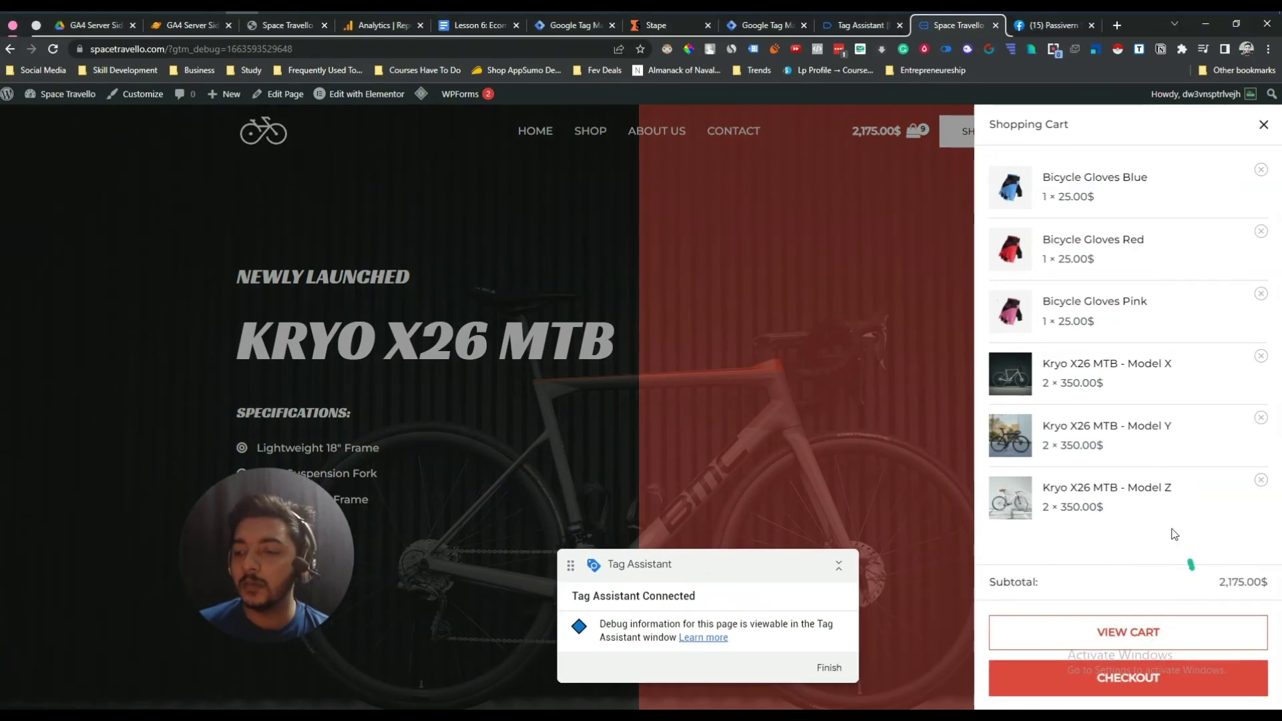
{"action": "left_click", "coordinate": [1149, 637]}
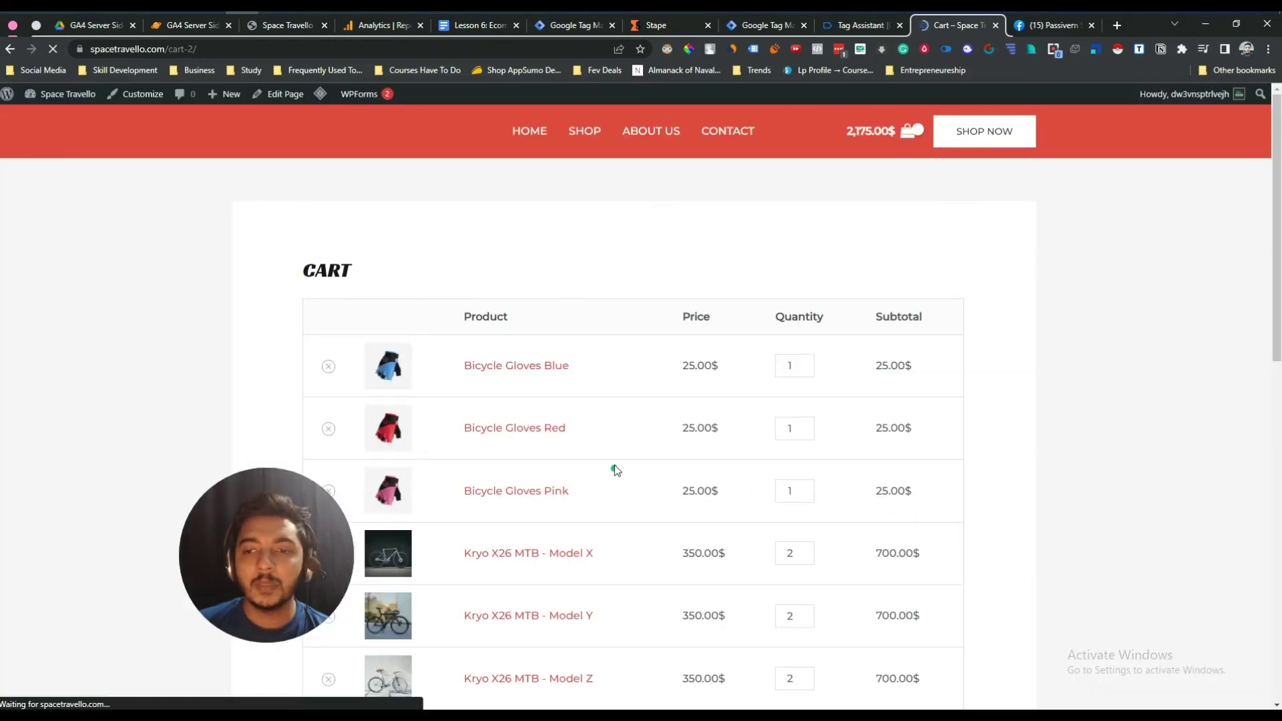
- Proceed from the cart to checkout and autofill the billing details with the saved customer contact and address information
{"action": "scroll", "coordinate": [811, 419], "scroll_direction": "down", "scroll_amount": 8}
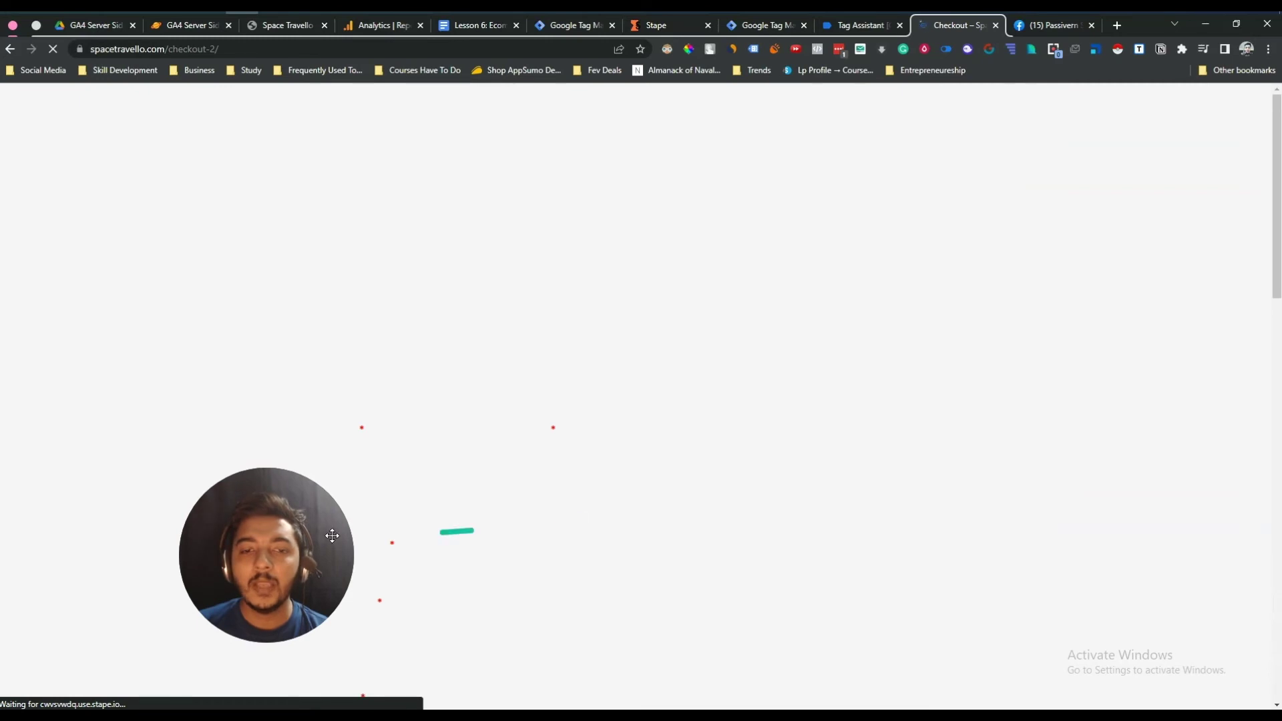
{"action": "left_click_drag", "start_coordinate": [335, 543], "coordinate": [1157, 475]}
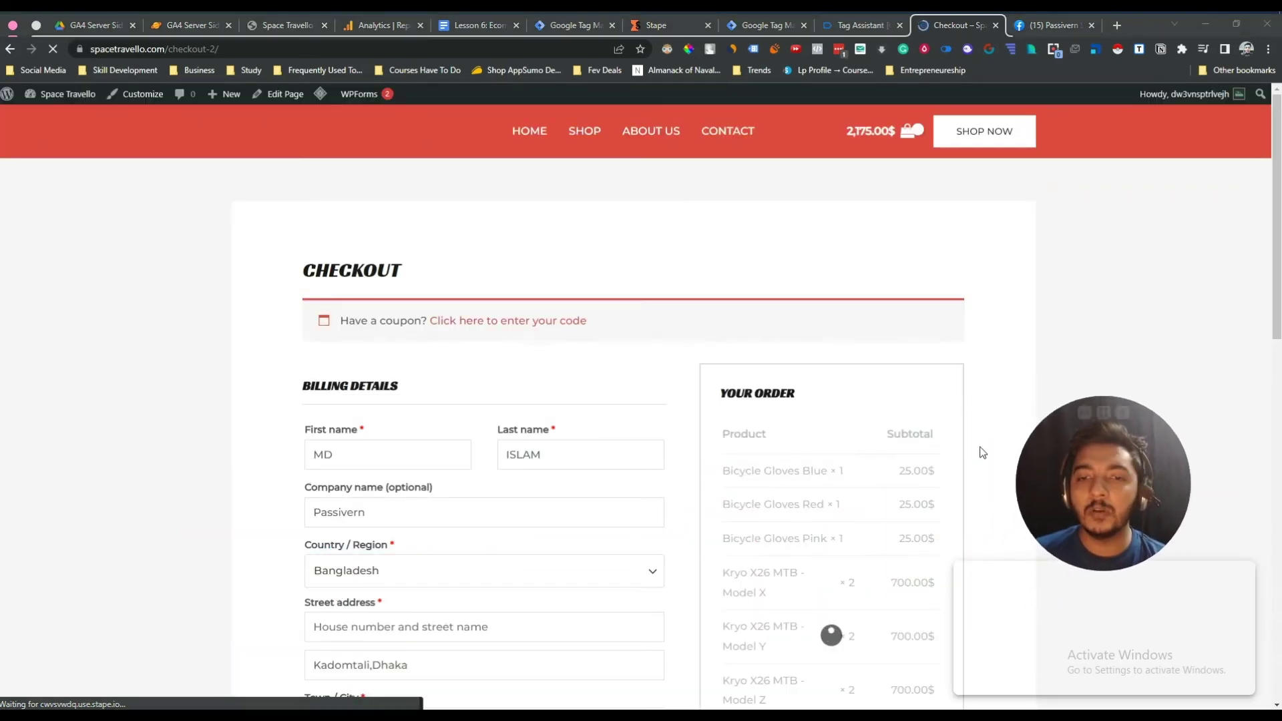
{"action": "scroll", "coordinate": [873, 423], "scroll_direction": "down", "scroll_amount": 2}
{"action": "scroll", "coordinate": [873, 424], "scroll_direction": "down", "scroll_amount": 2}
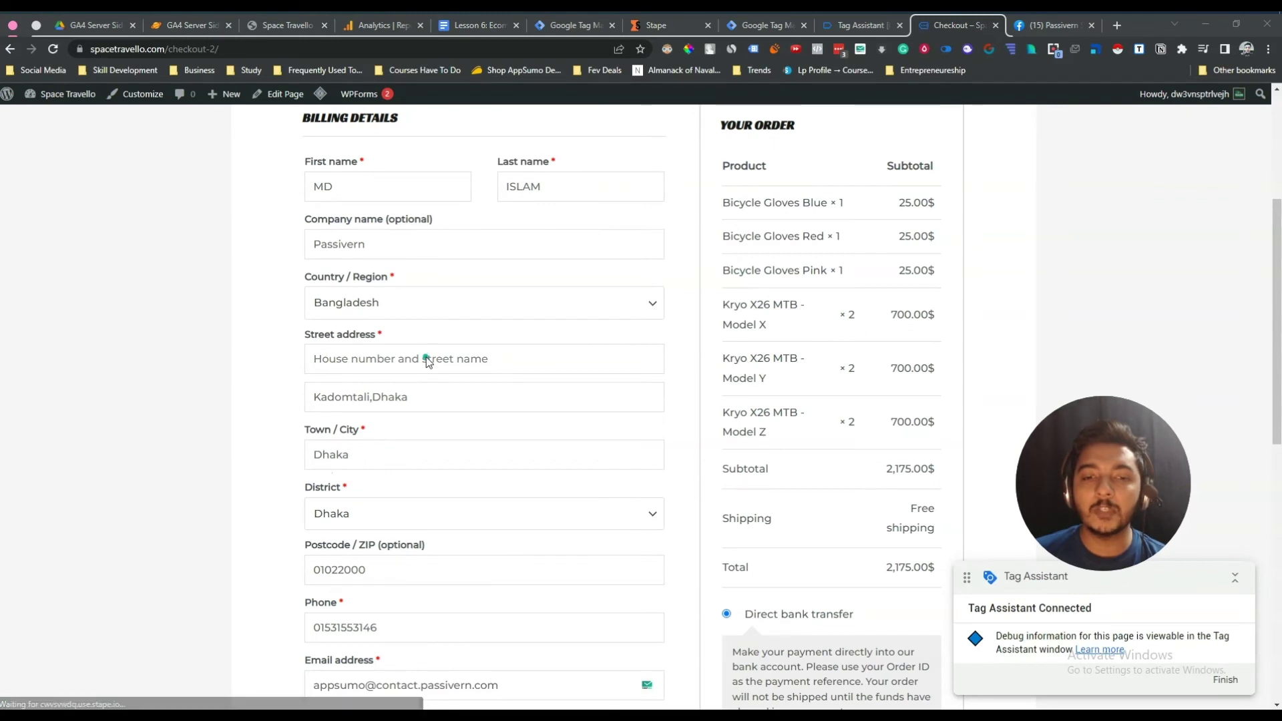
{"action": "left_click", "coordinate": [454, 187]}
{"action": "scroll", "coordinate": [608, 124], "scroll_direction": "down", "scroll_amount": 2}
{"action": "scroll", "coordinate": [724, 500], "scroll_direction": "down", "scroll_amount": 4}
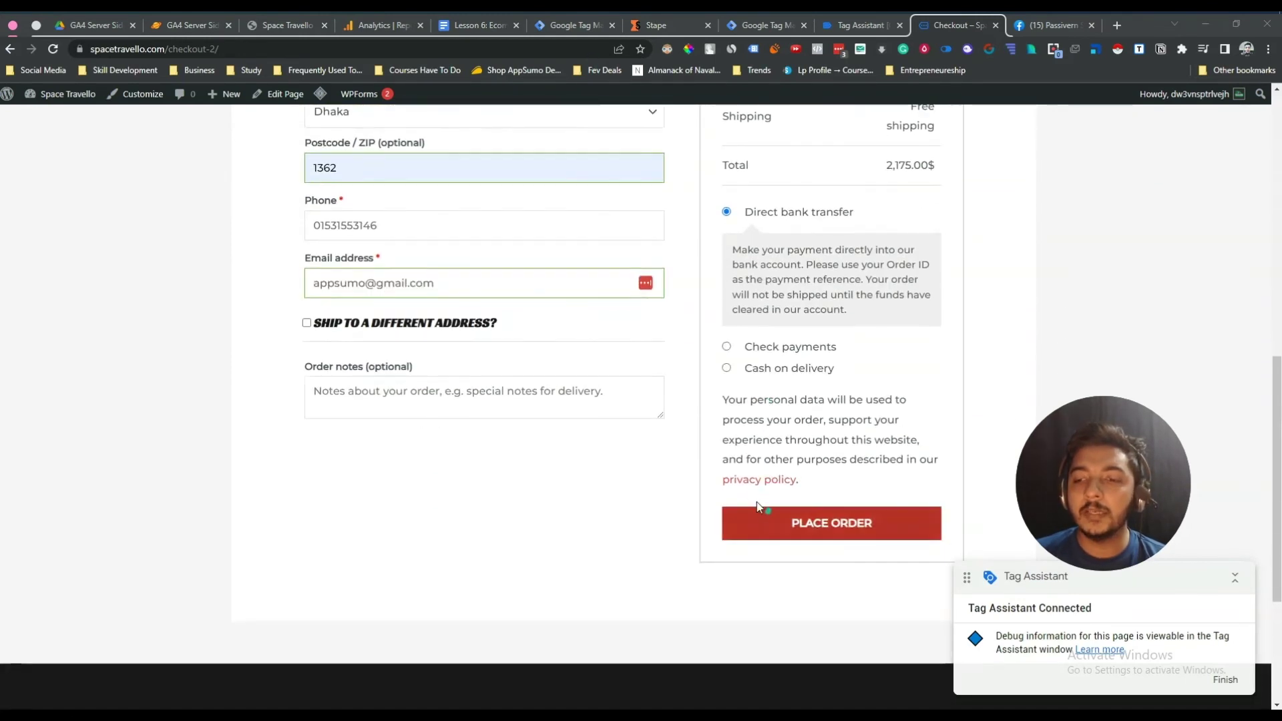
- Choose Cash on delivery as the payment method at checkout and place the order
{"action": "left_click", "coordinate": [726, 368]}
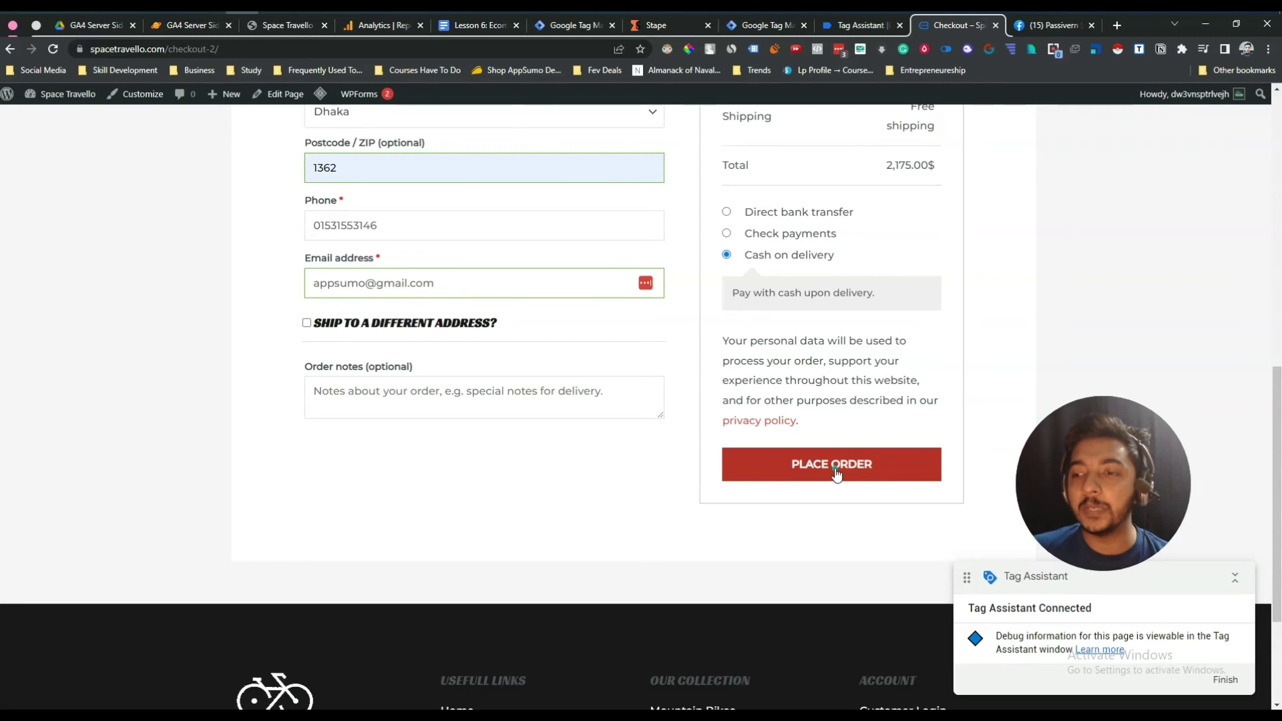
{"action": "left_click", "coordinate": [861, 25]}
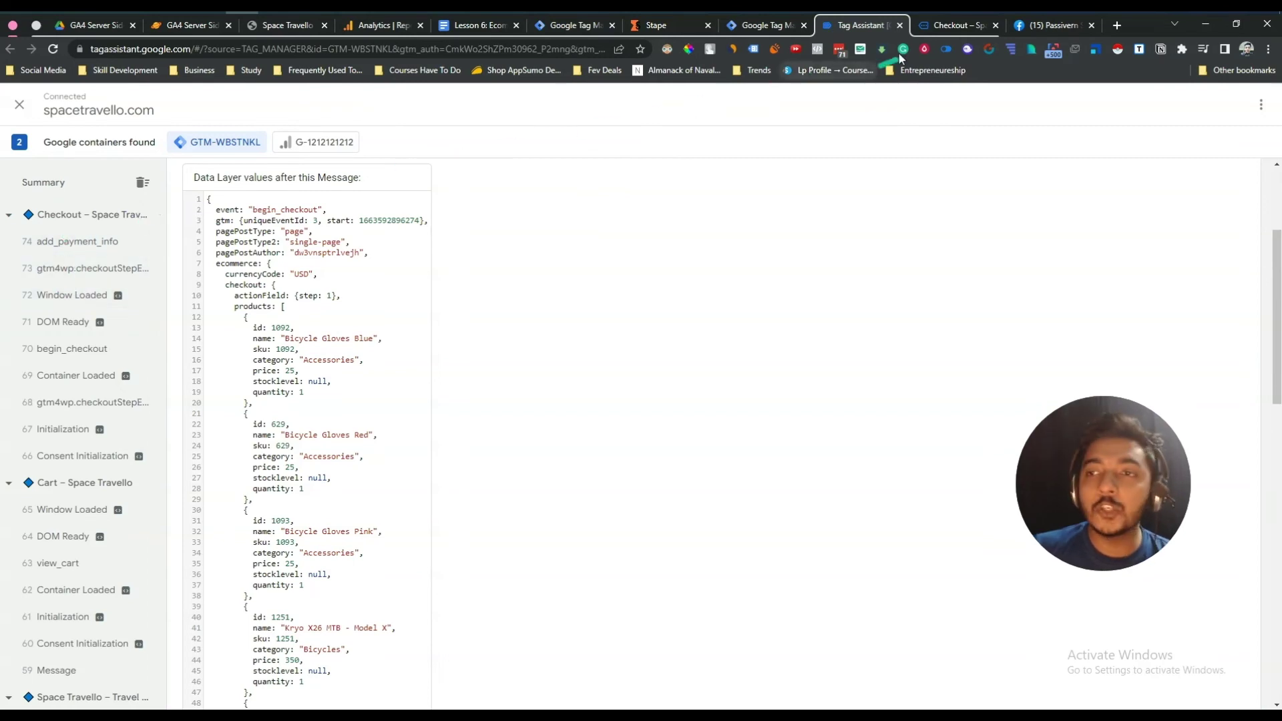
{"action": "left_click", "coordinate": [919, 33]}
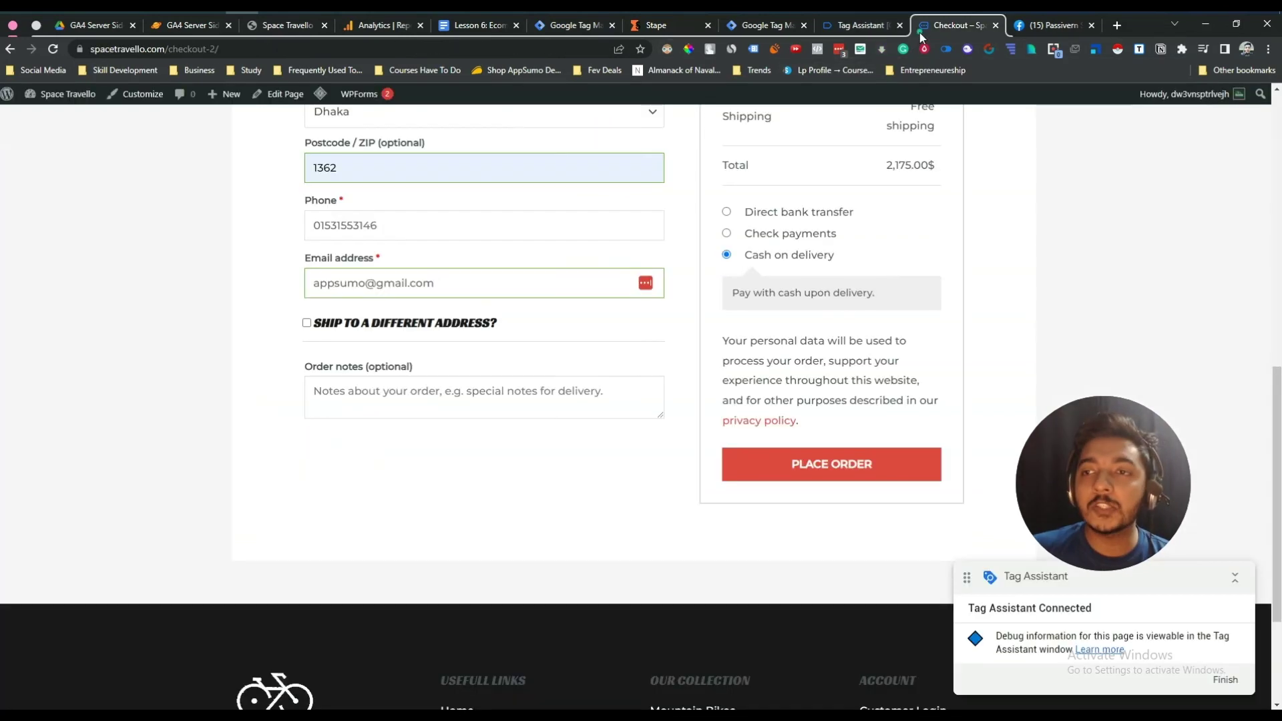
{"action": "left_click", "coordinate": [836, 461]}
- Switch to Tag Assistant, open the purchase event and view its data layer values through to the end
{"action": "left_click", "coordinate": [852, 27]}
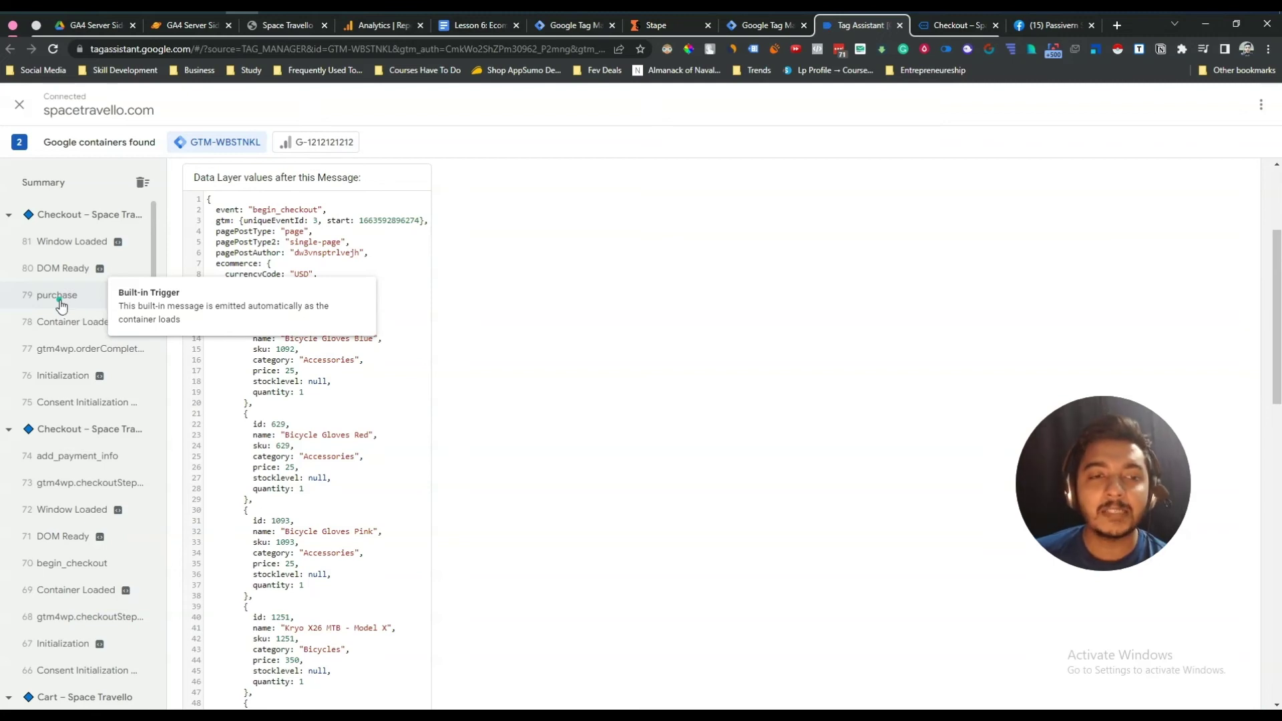
{"action": "left_click", "coordinate": [58, 300]}
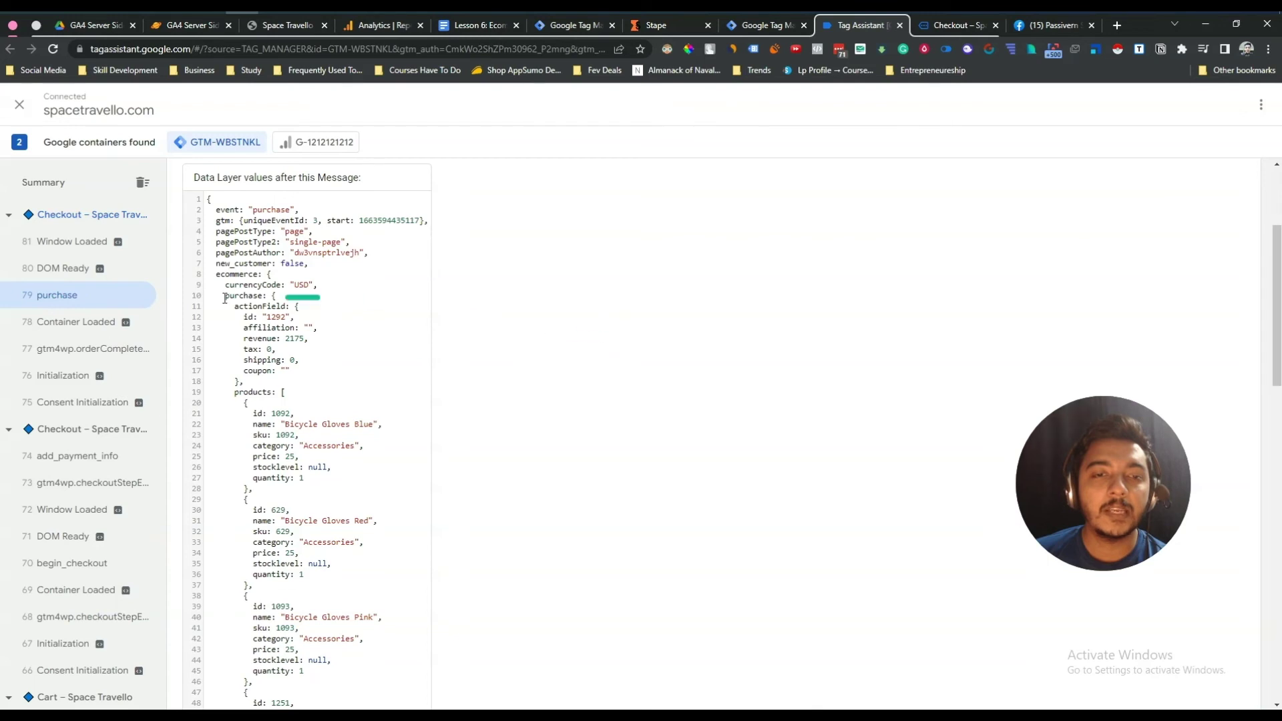
{"action": "scroll", "coordinate": [300, 267], "scroll_direction": "up", "scroll_amount": 3}
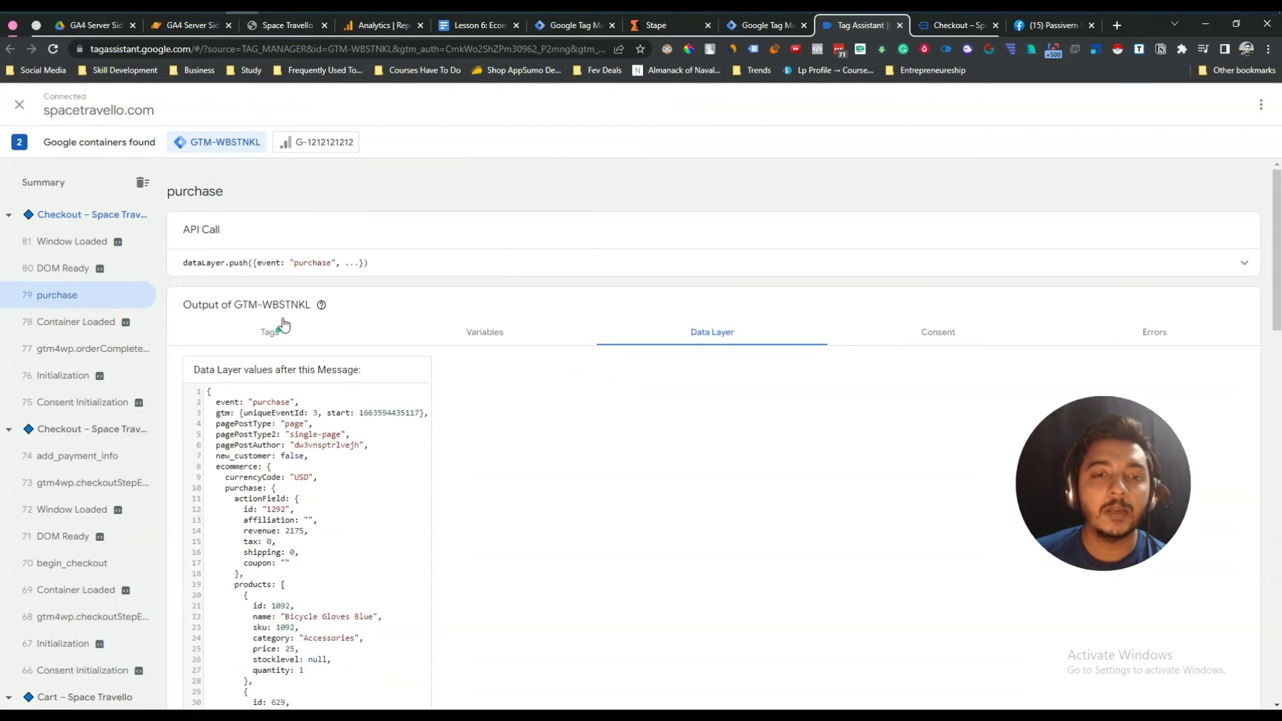
{"action": "double_click", "coordinate": [306, 263]}
{"action": "left_click", "coordinate": [307, 264]}
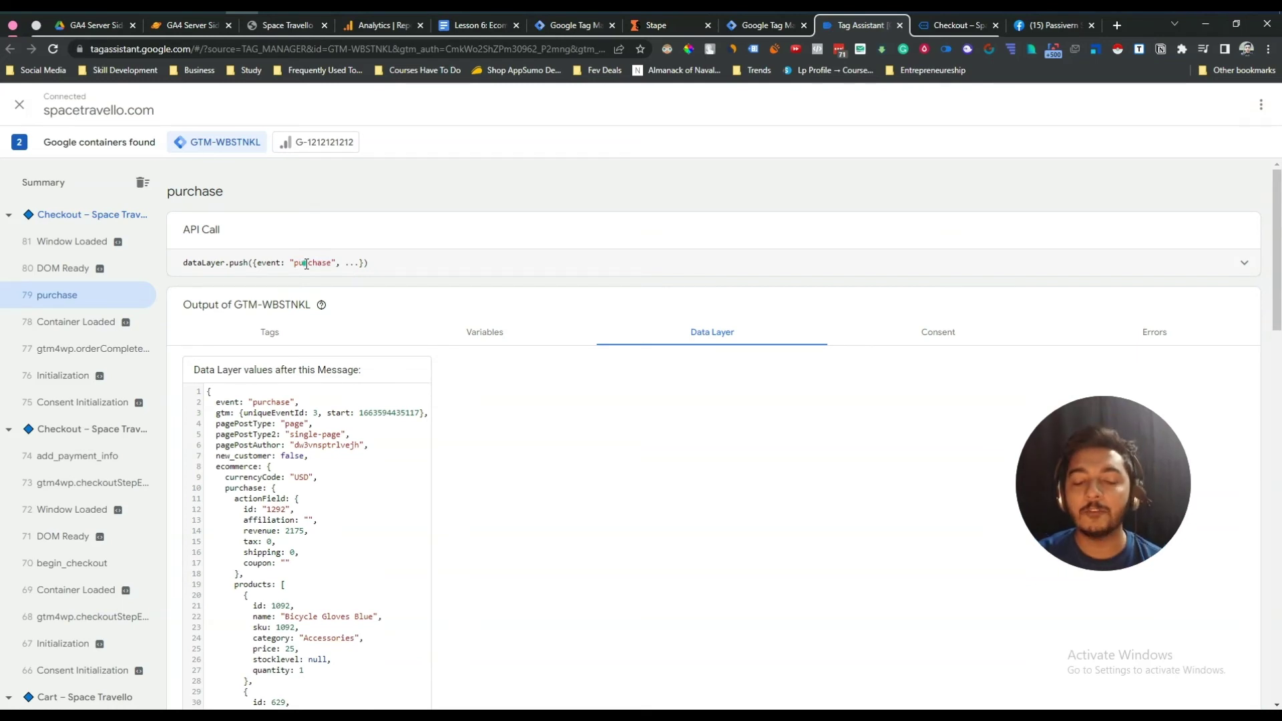
{"action": "scroll", "coordinate": [543, 447], "scroll_direction": "down", "scroll_amount": 8}
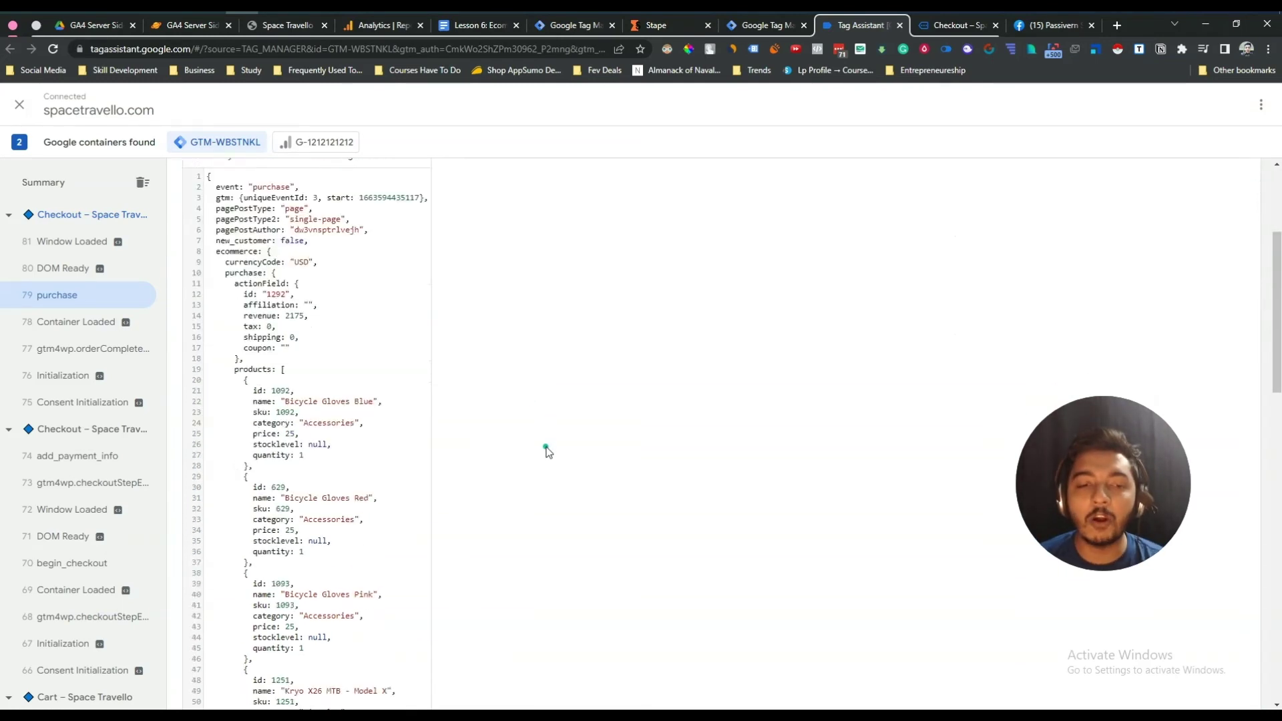
{"action": "scroll", "coordinate": [546, 452], "scroll_direction": "down", "scroll_amount": 10}
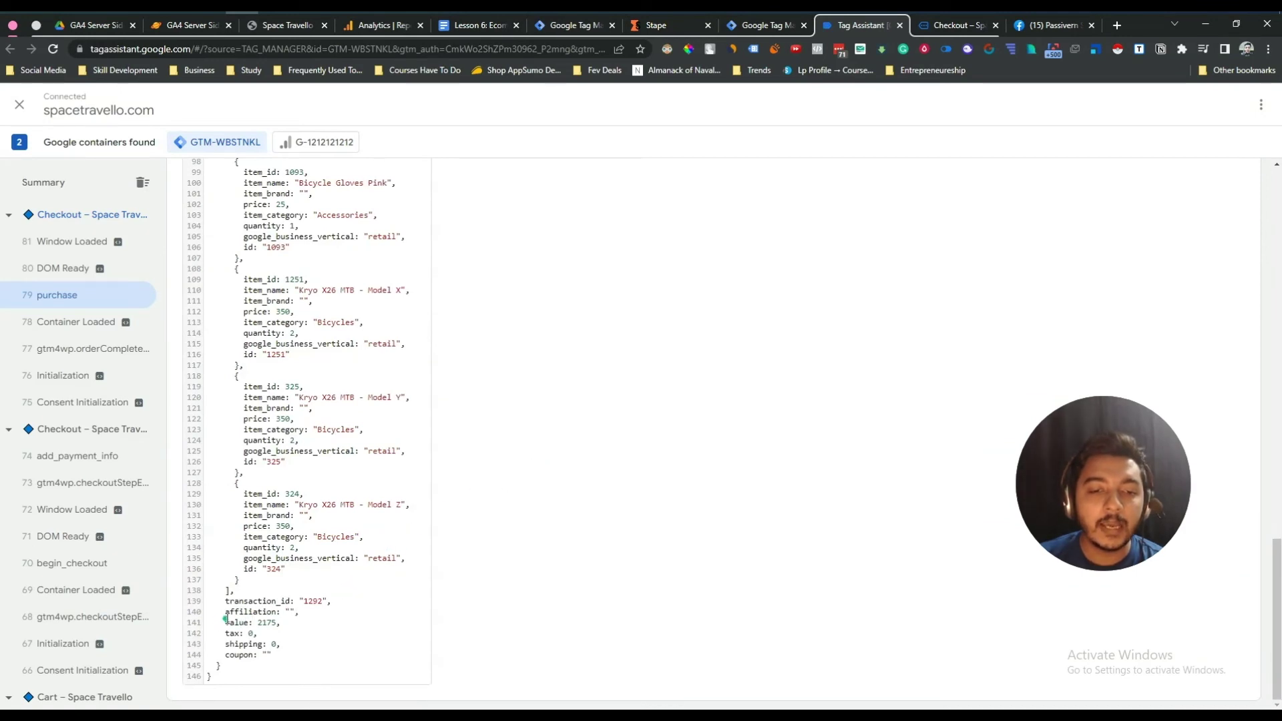
- Examine the affiliation, value, tax, shipping and coupon fields at the end of the purchase data layer
{"action": "left_click_drag", "start_coordinate": [225, 613], "coordinate": [296, 612]}
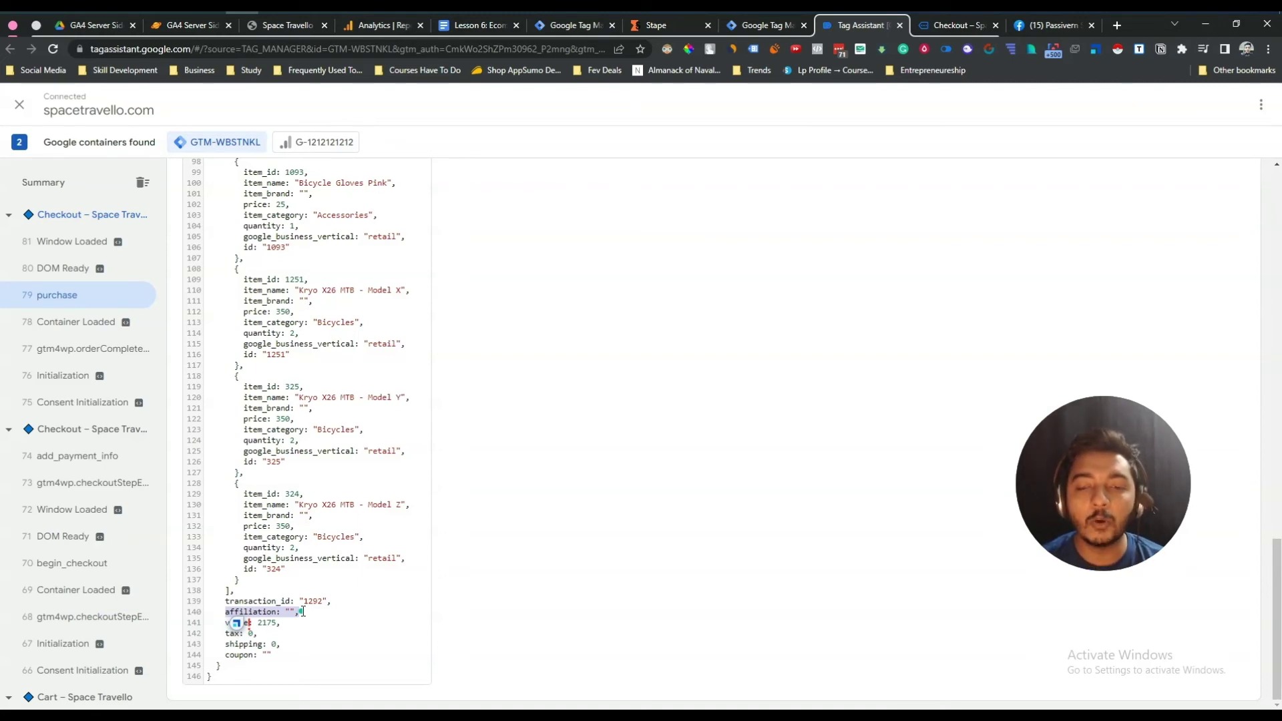
{"action": "left_click", "coordinate": [303, 612]}
{"action": "left_click_drag", "start_coordinate": [222, 622], "coordinate": [285, 619]}
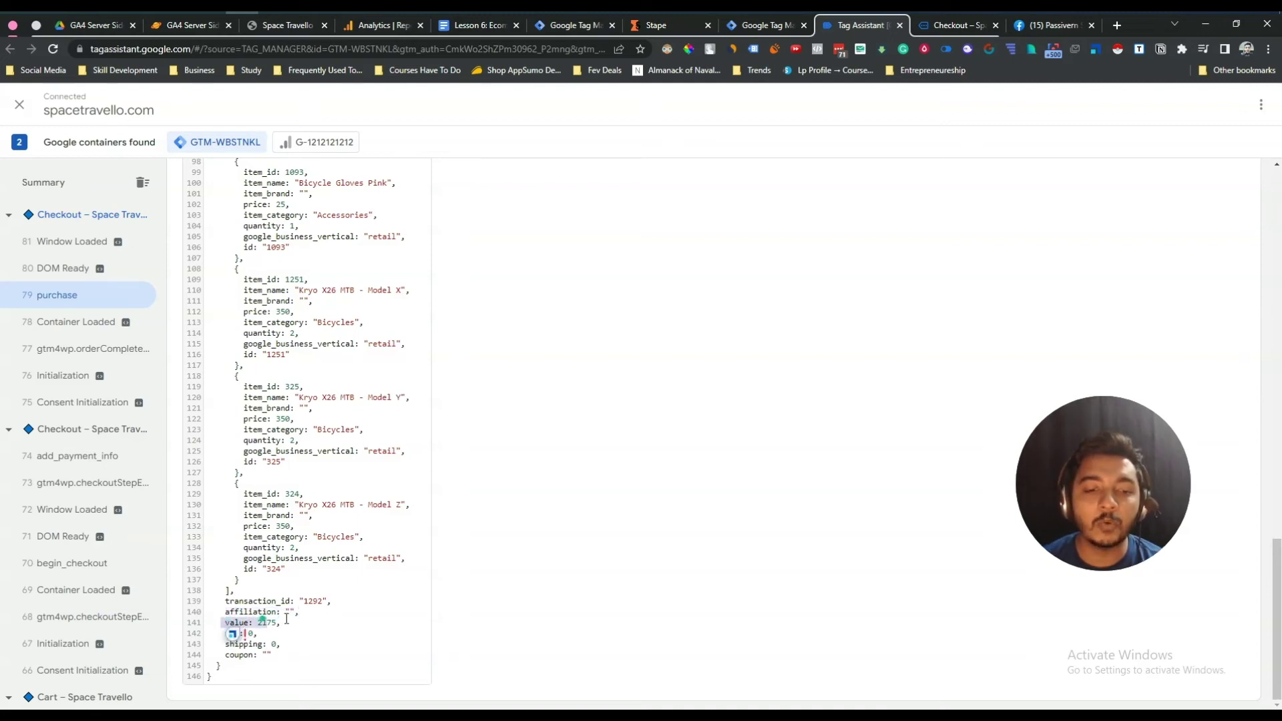
{"action": "left_click", "coordinate": [231, 633]}
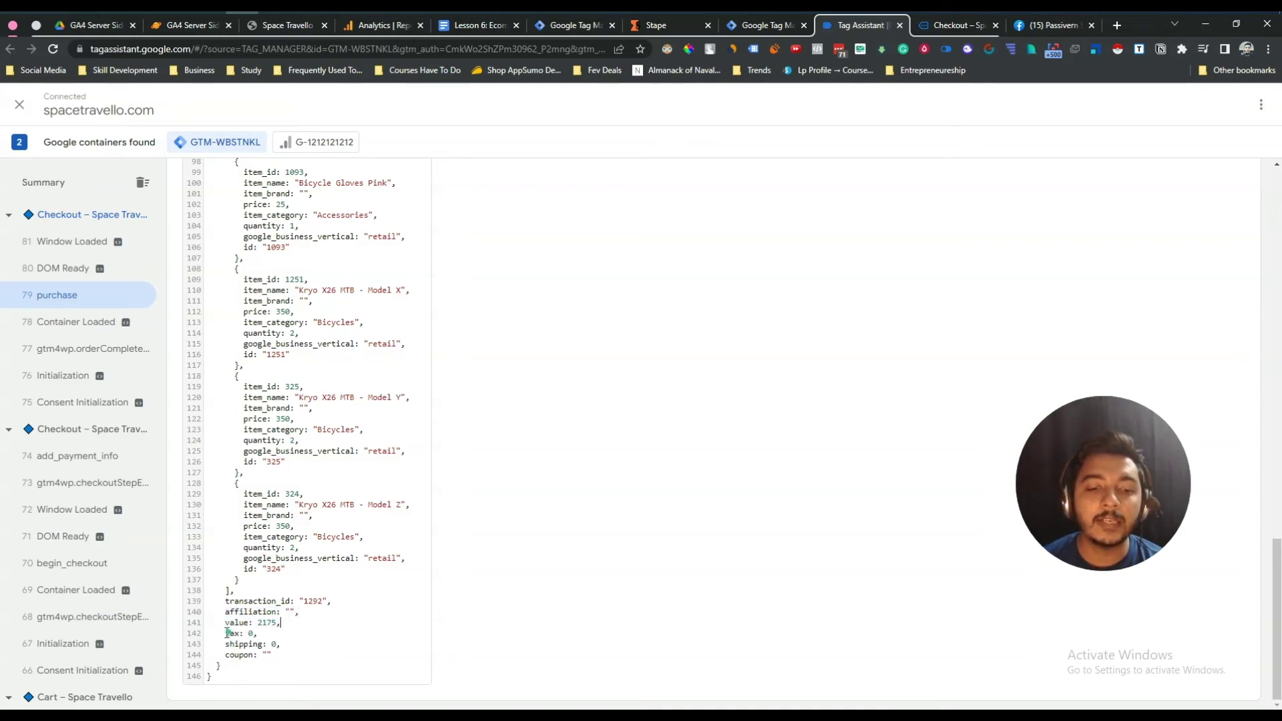
{"action": "left_click_drag", "start_coordinate": [225, 633], "coordinate": [305, 642]}
{"action": "left_click", "coordinate": [231, 638]}
{"action": "left_click", "coordinate": [304, 641]}
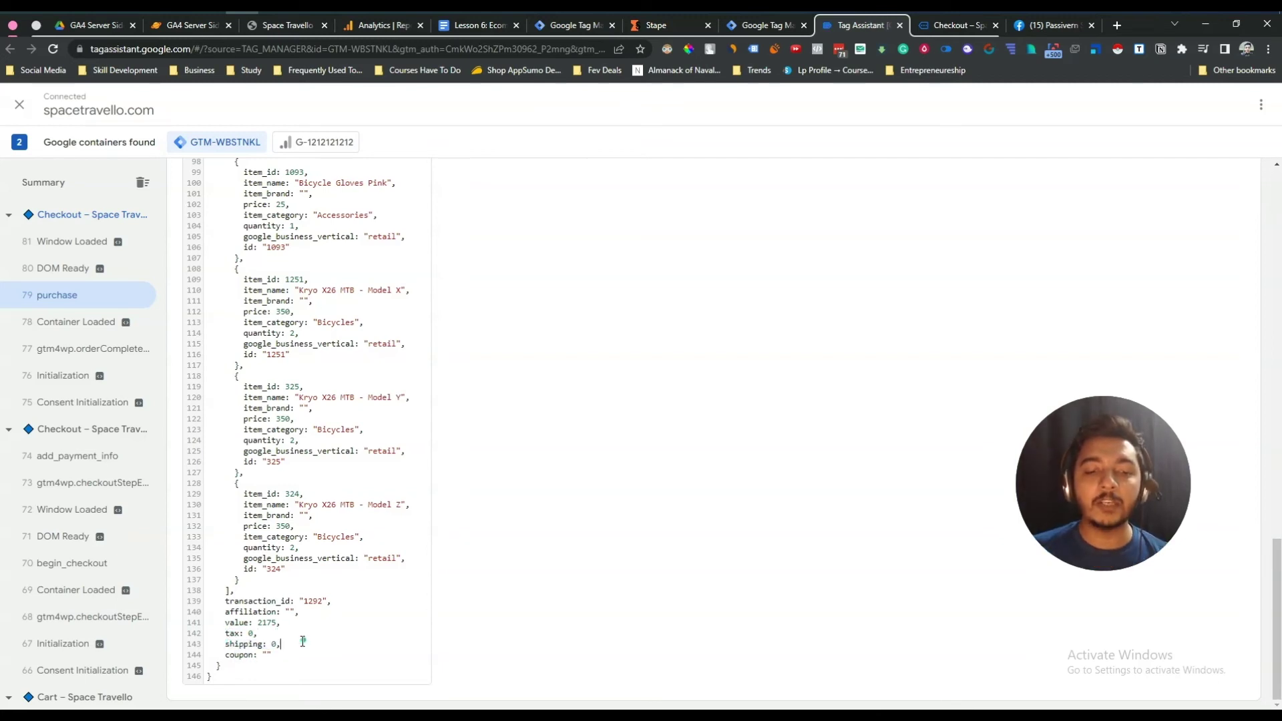
{"action": "left_click_drag", "start_coordinate": [226, 656], "coordinate": [297, 657]}
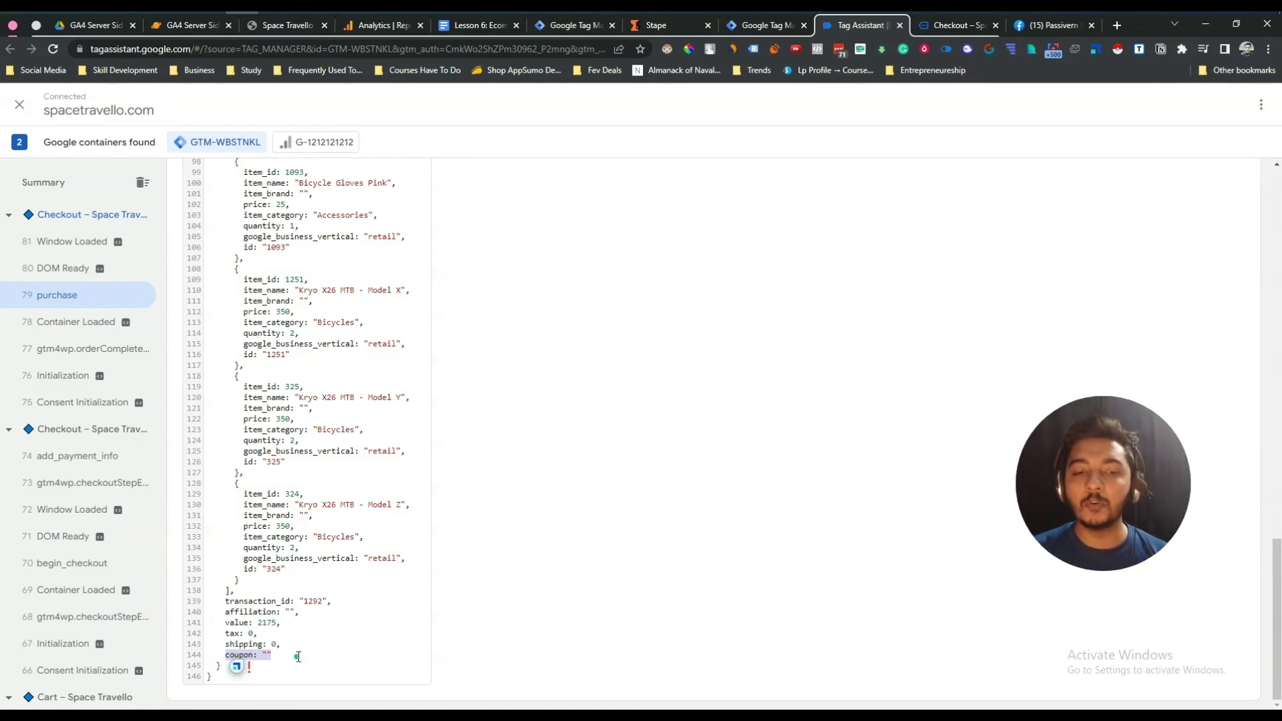
{"action": "left_click", "coordinate": [297, 656]}
{"action": "left_click_drag", "start_coordinate": [225, 623], "coordinate": [283, 634]}
{"action": "left_click", "coordinate": [295, 623]}
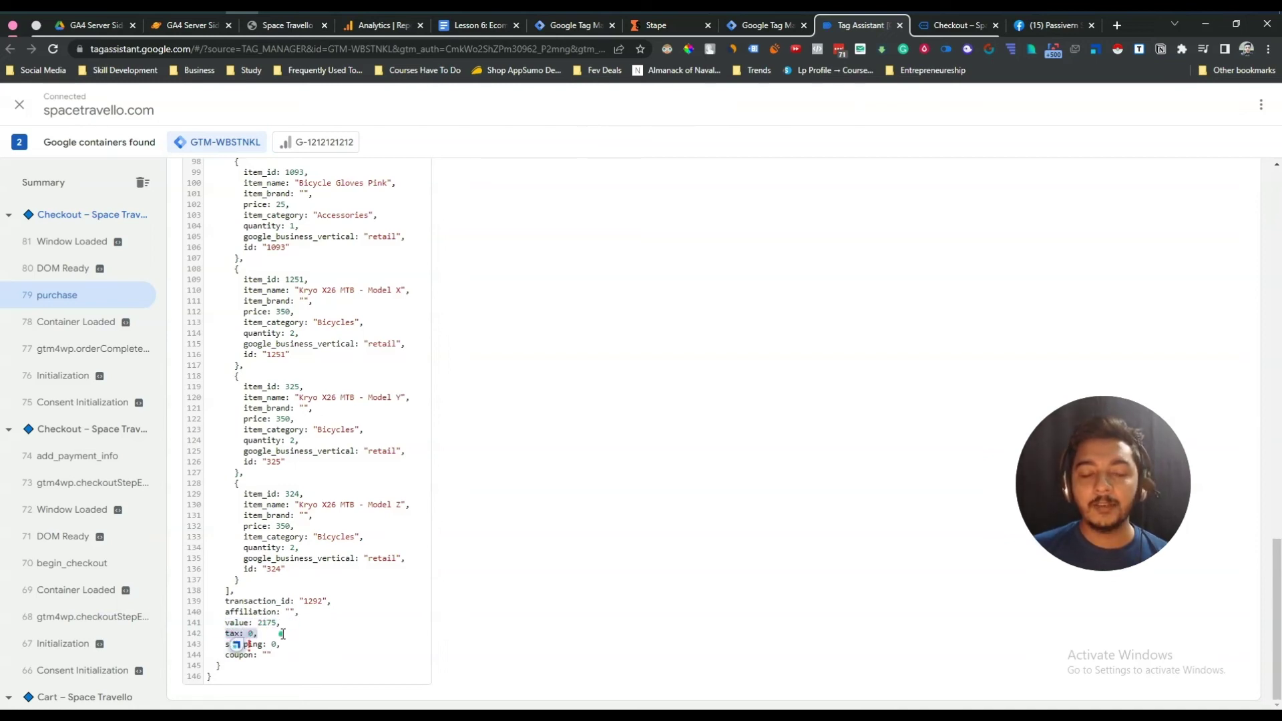
{"action": "left_click", "coordinate": [283, 634]}
{"action": "left_click_drag", "start_coordinate": [226, 644], "coordinate": [302, 645]}
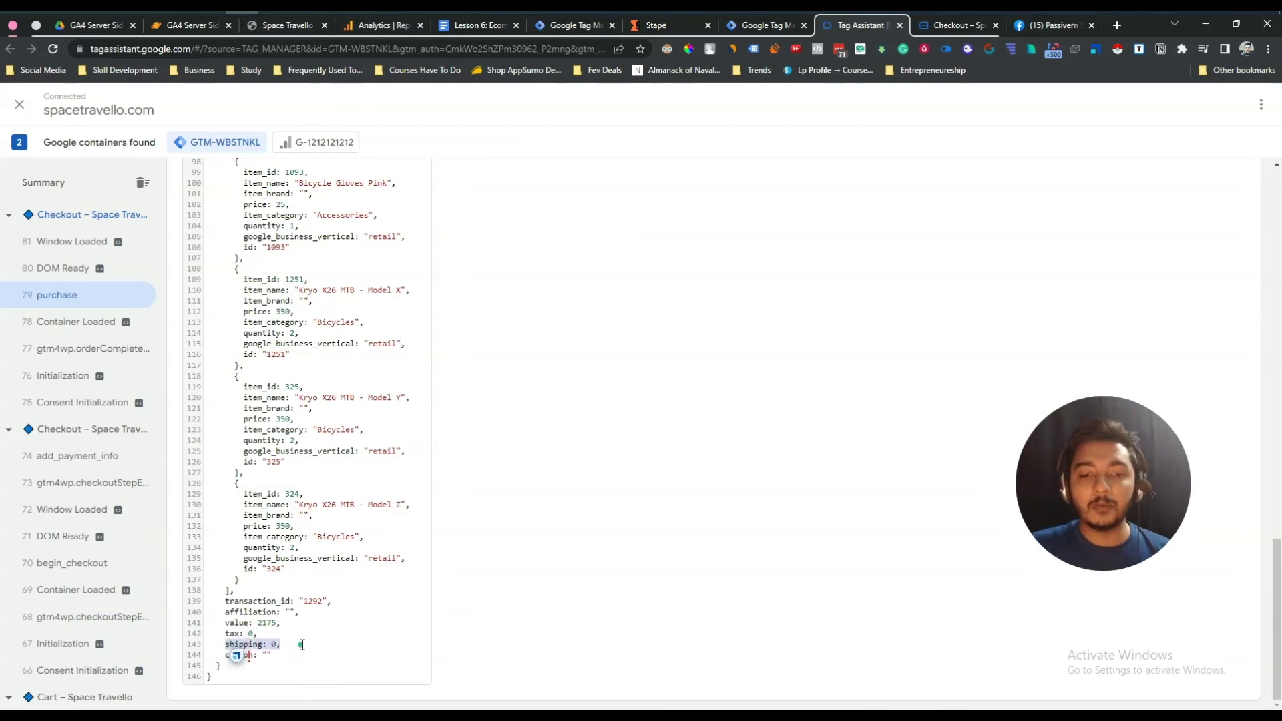
{"action": "left_click", "coordinate": [300, 643]}
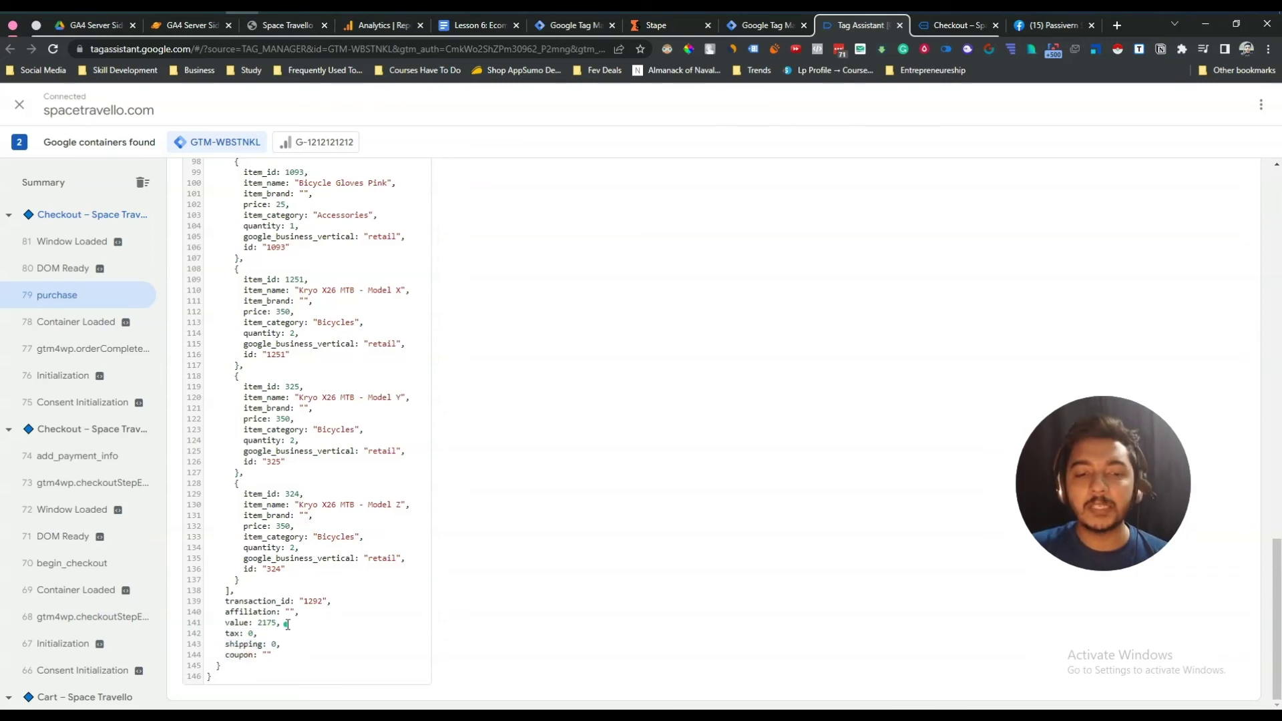
- Switch to the Lesson 6: Ecommerce Events document and check the ecommerce.items data layer variable name under Purchase
{"action": "scroll", "coordinate": [266, 442], "scroll_direction": "up", "scroll_amount": 7}
{"action": "scroll", "coordinate": [265, 441], "scroll_direction": "up", "scroll_amount": 9}
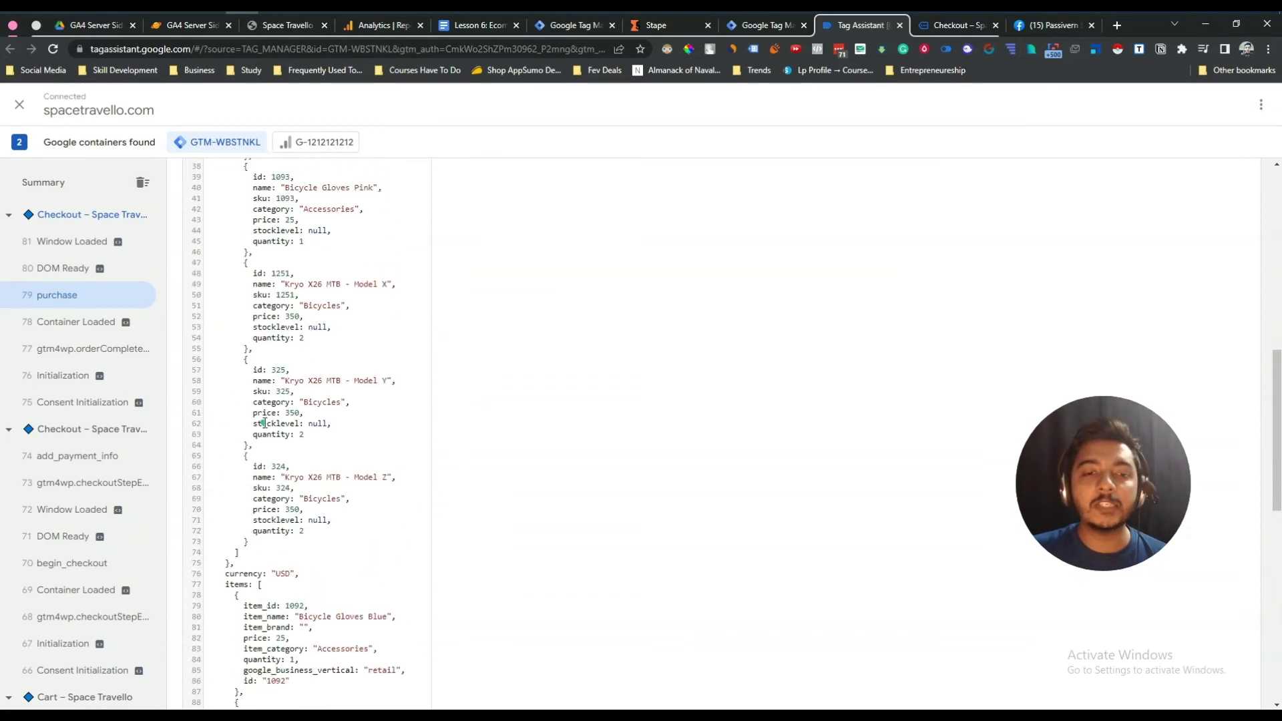
{"action": "scroll", "coordinate": [266, 441], "scroll_direction": "down", "scroll_amount": 4}
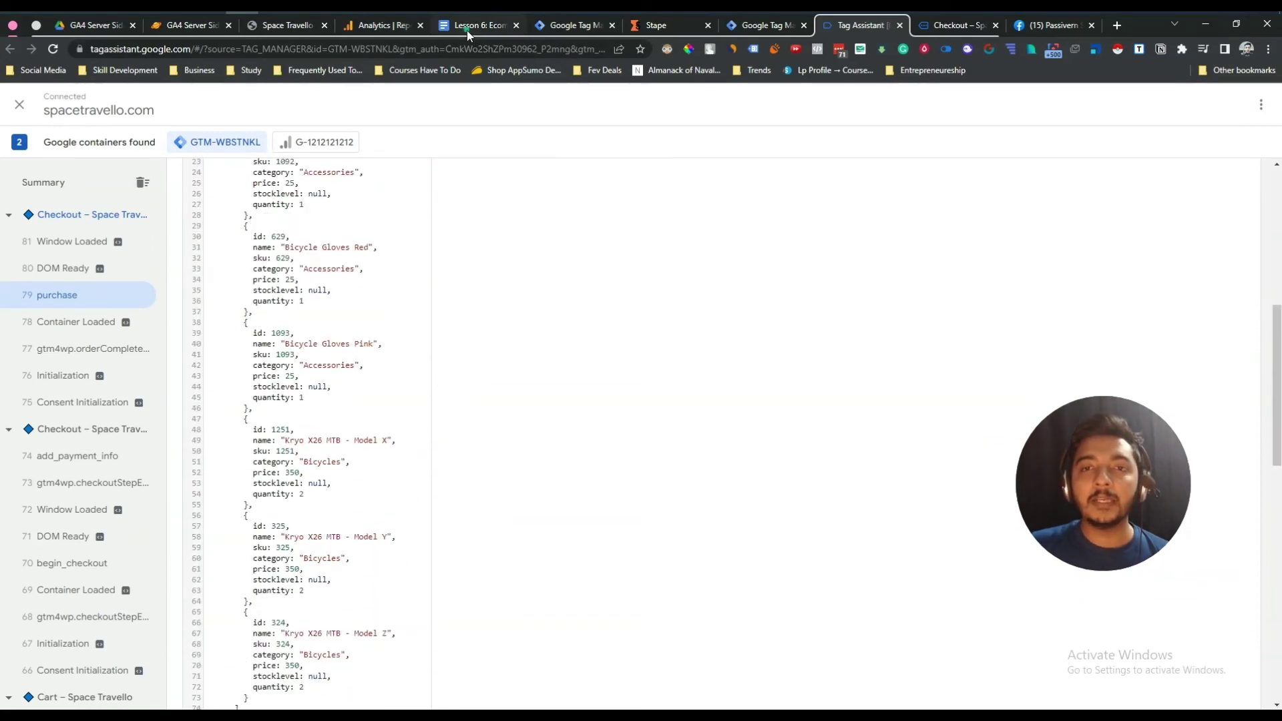
{"action": "left_click", "coordinate": [467, 30]}
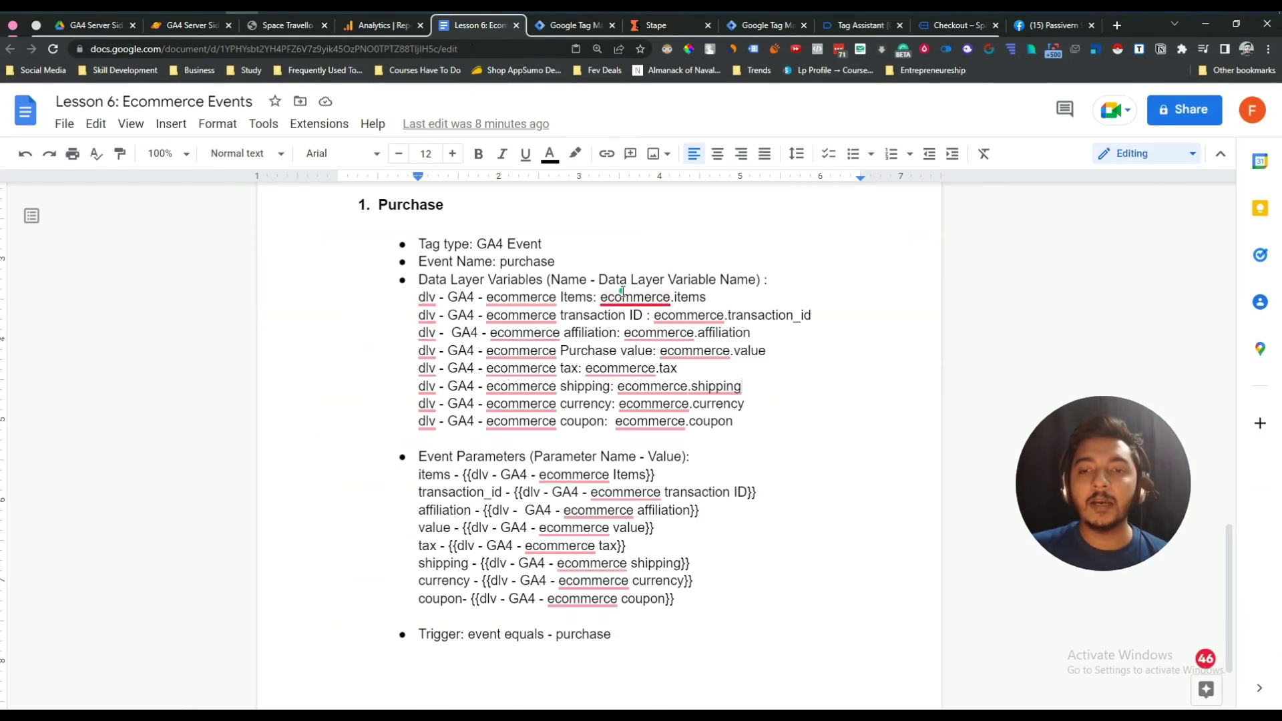
{"action": "left_click", "coordinate": [634, 296]}
{"action": "left_click", "coordinate": [698, 297]}
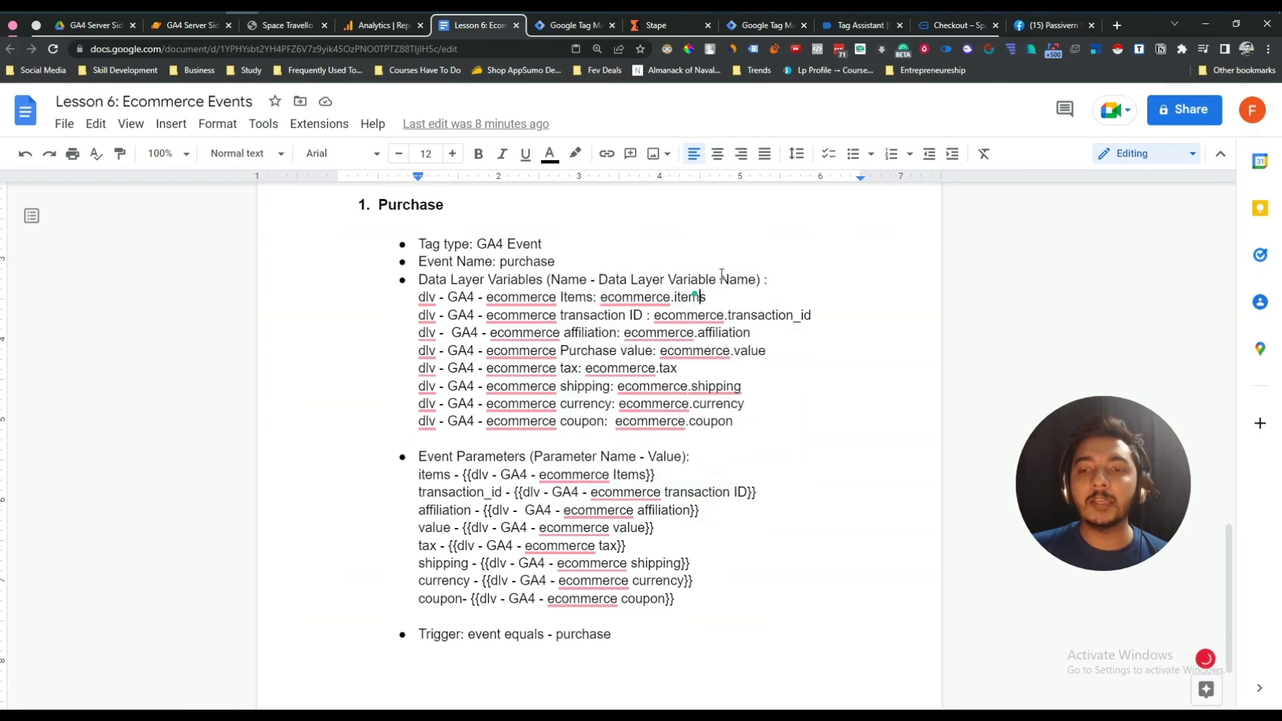
- Return to Tag Assistant and locate the ecommerce object in the purchase data layer
{"action": "left_click", "coordinate": [860, 24]}
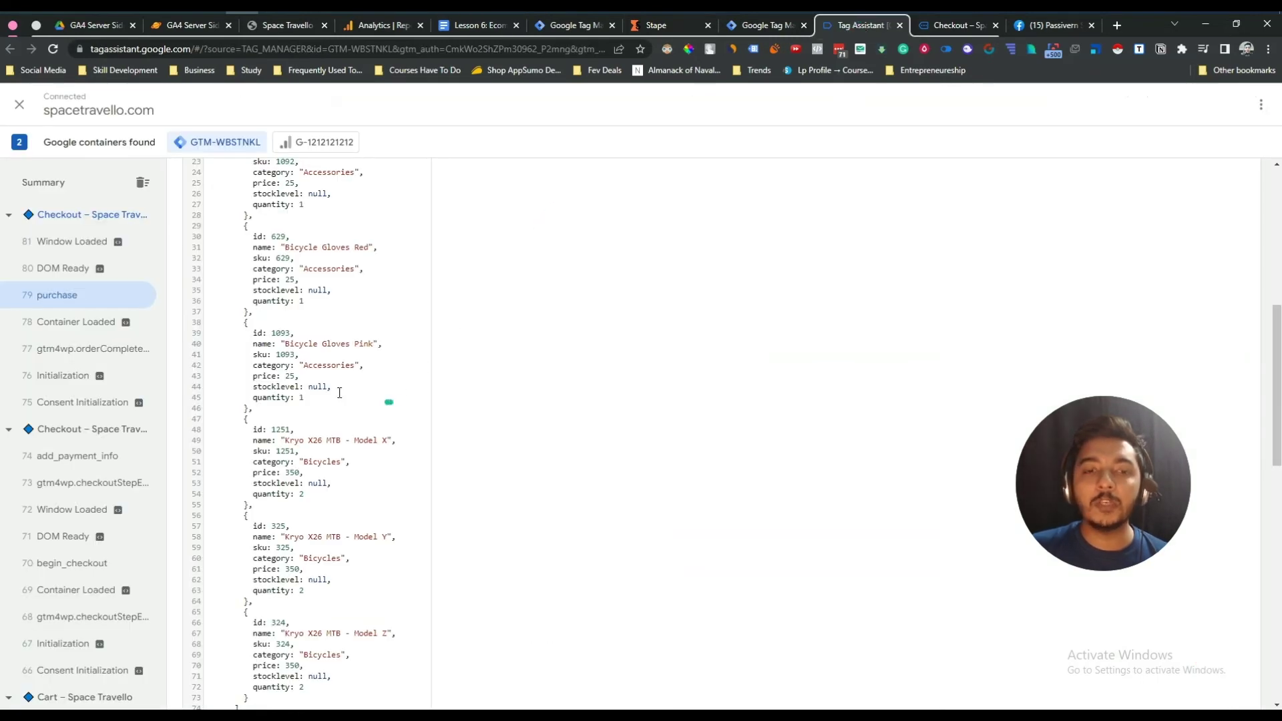
{"action": "scroll", "coordinate": [332, 392], "scroll_direction": "up", "scroll_amount": 4}
{"action": "left_click_drag", "start_coordinate": [238, 274], "coordinate": [294, 298]}
{"action": "left_click", "coordinate": [239, 271]}
{"action": "double_click", "coordinate": [237, 268]}
{"action": "right_click", "coordinate": [238, 271]}
{"action": "left_click", "coordinate": [253, 282]}
{"action": "scroll", "coordinate": [254, 389], "scroll_direction": "down", "scroll_amount": 4}
{"action": "scroll", "coordinate": [253, 390], "scroll_direction": "up", "scroll_amount": 4}
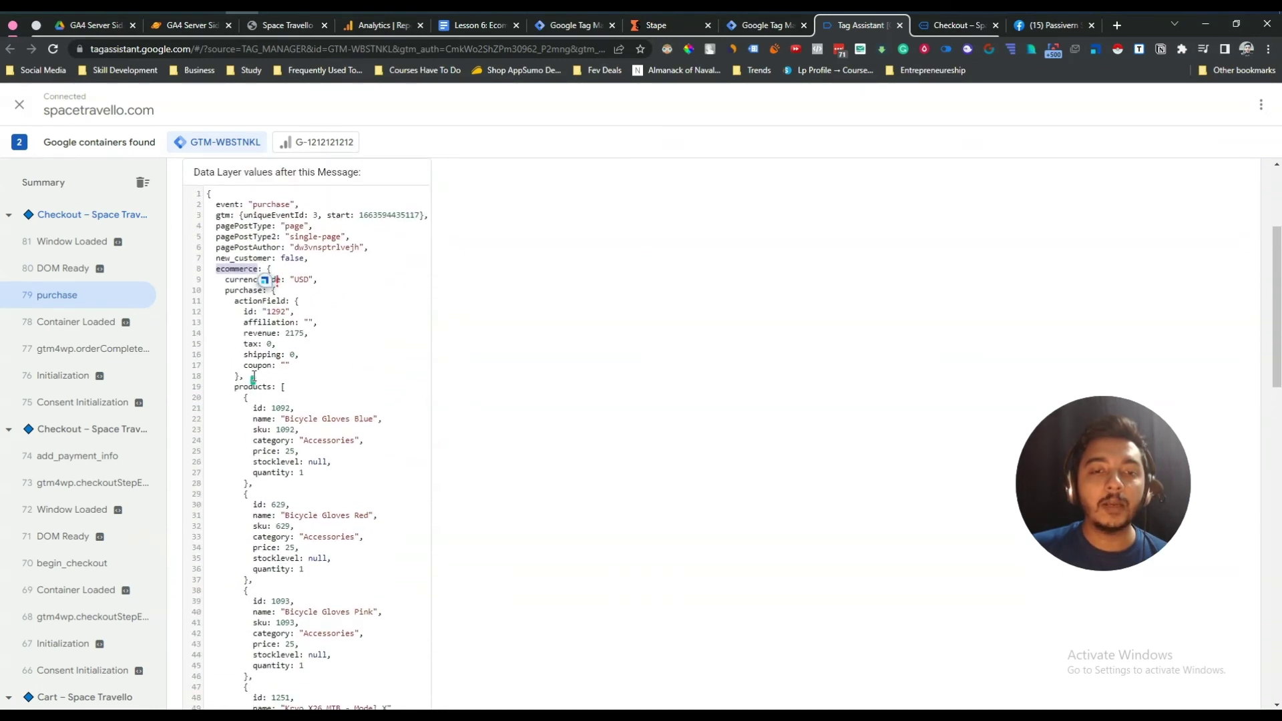
- Locate the items array inside the ecommerce object and examine its first product's fields
{"action": "scroll", "coordinate": [257, 341], "scroll_direction": "down", "scroll_amount": 10}
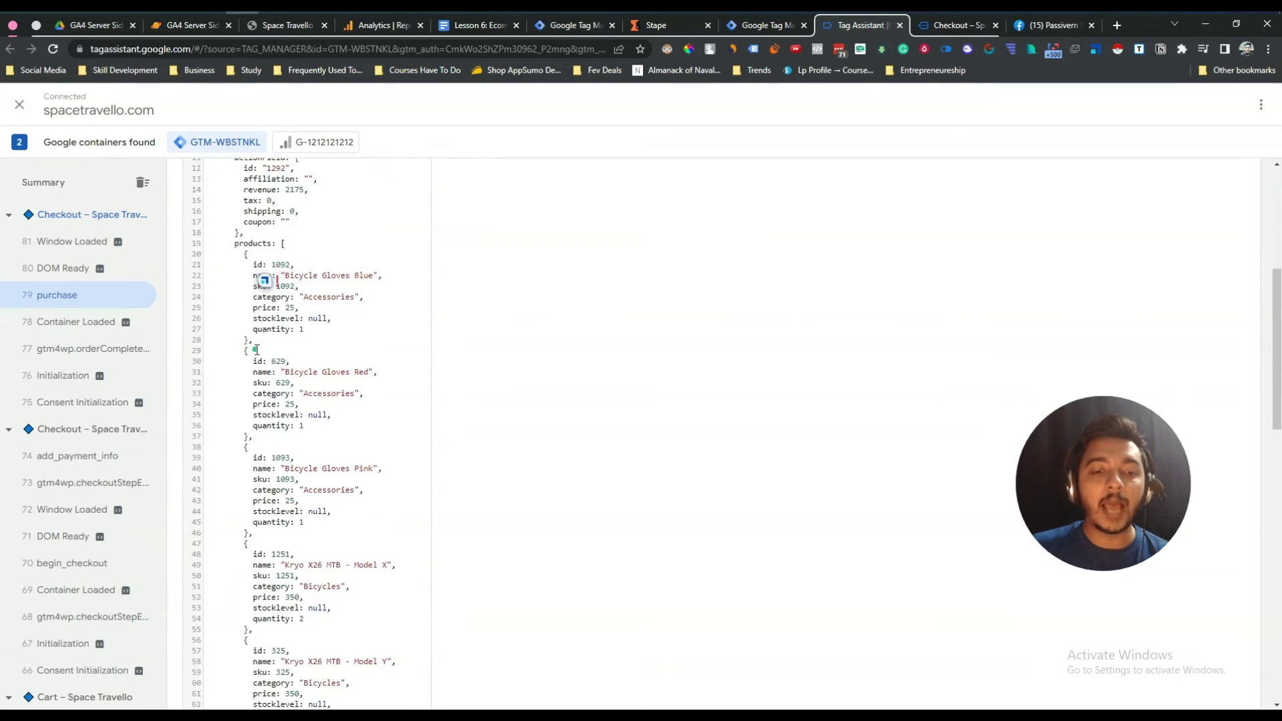
{"action": "double_click", "coordinate": [235, 405]}
{"action": "right_click", "coordinate": [238, 404]}
{"action": "left_click", "coordinate": [252, 413]}
{"action": "left_click", "coordinate": [247, 405]}
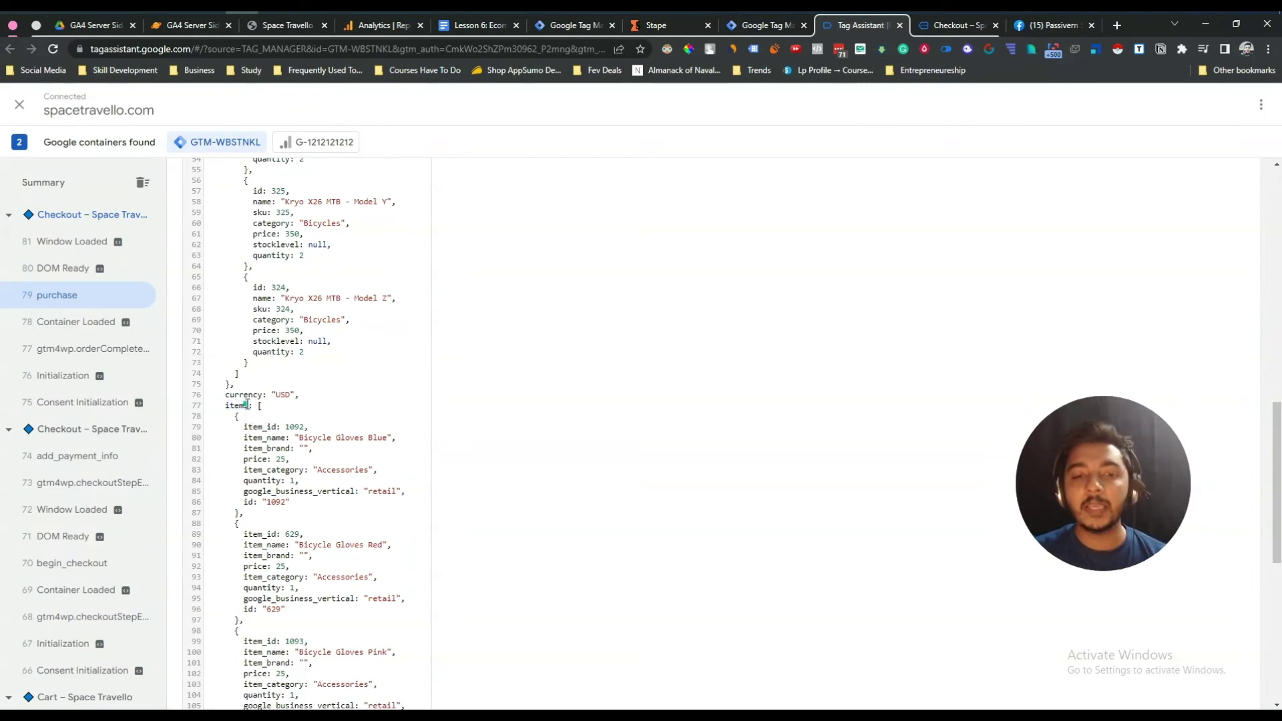
{"action": "left_click_drag", "start_coordinate": [289, 430], "coordinate": [339, 489]}
{"action": "left_click", "coordinate": [339, 487]}
{"action": "scroll", "coordinate": [338, 486], "scroll_direction": "up", "scroll_amount": 6}
{"action": "scroll", "coordinate": [338, 486], "scroll_direction": "up", "scroll_amount": 1}
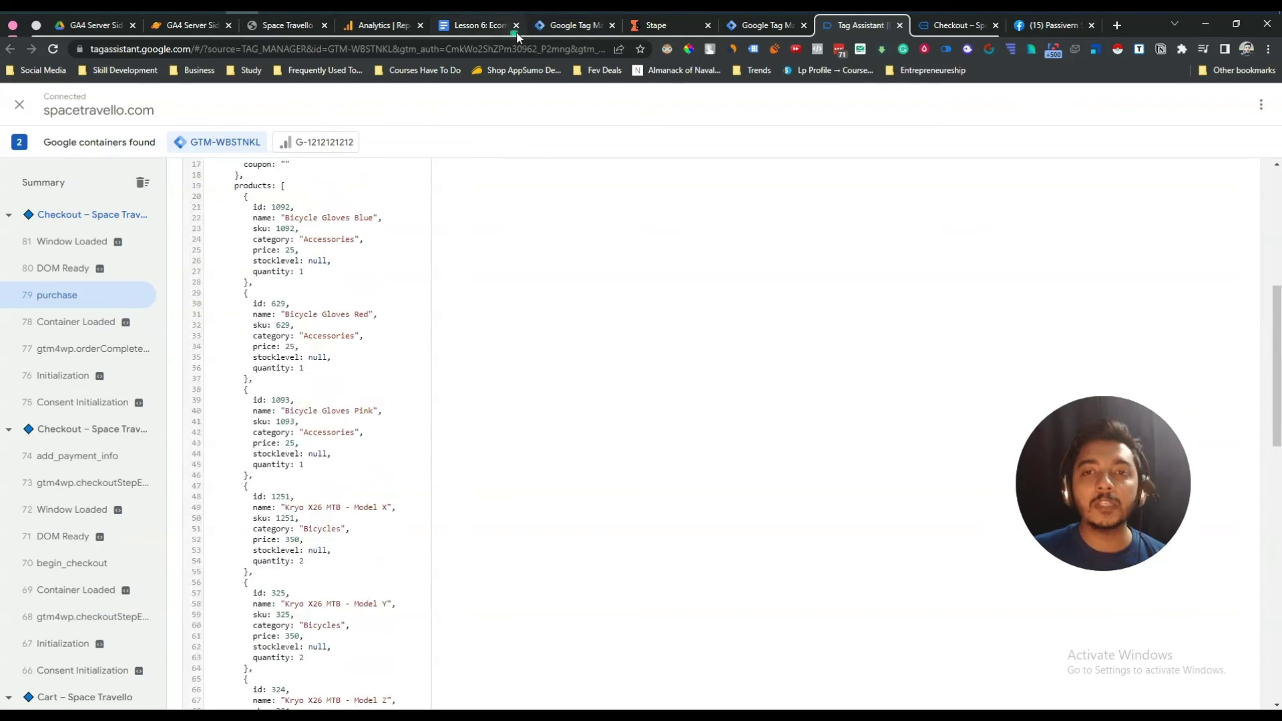
- Compare the affiliation variable name in the lesson document with the affiliation key in Tag Assistant's purchase data layer
{"action": "left_click", "coordinate": [461, 26]}
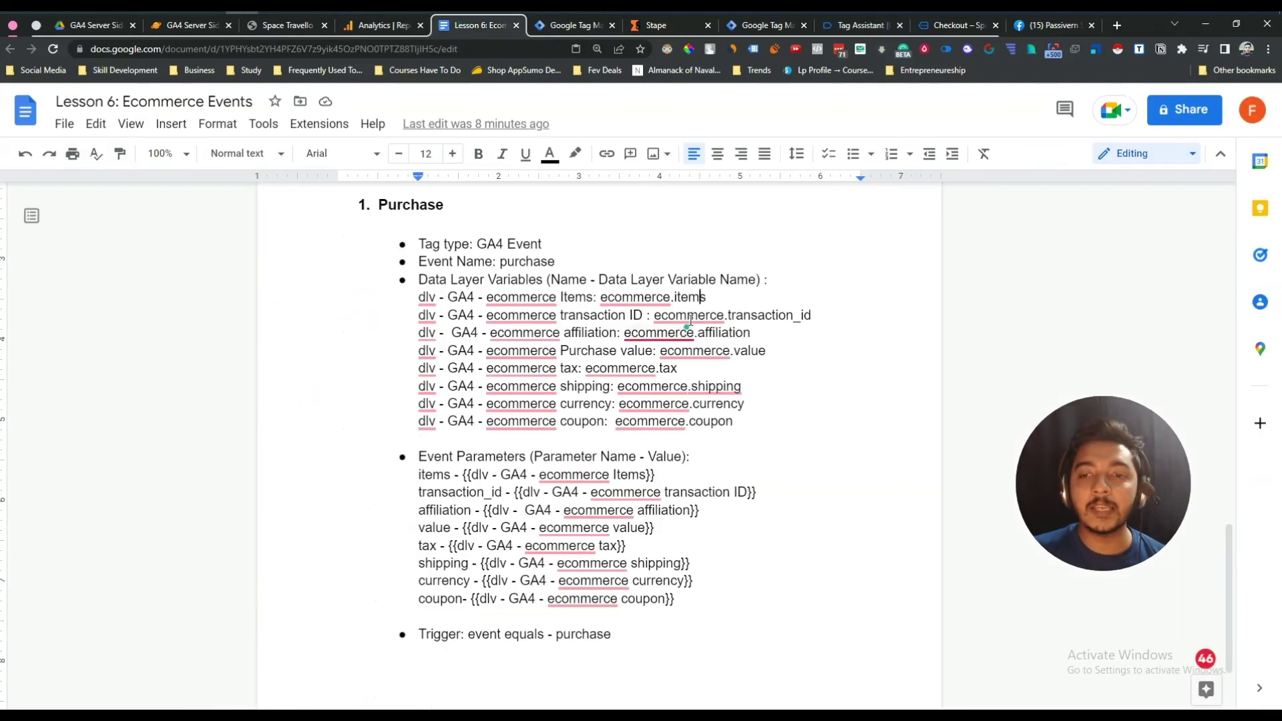
{"action": "mouse_move", "coordinate": [737, 314]}
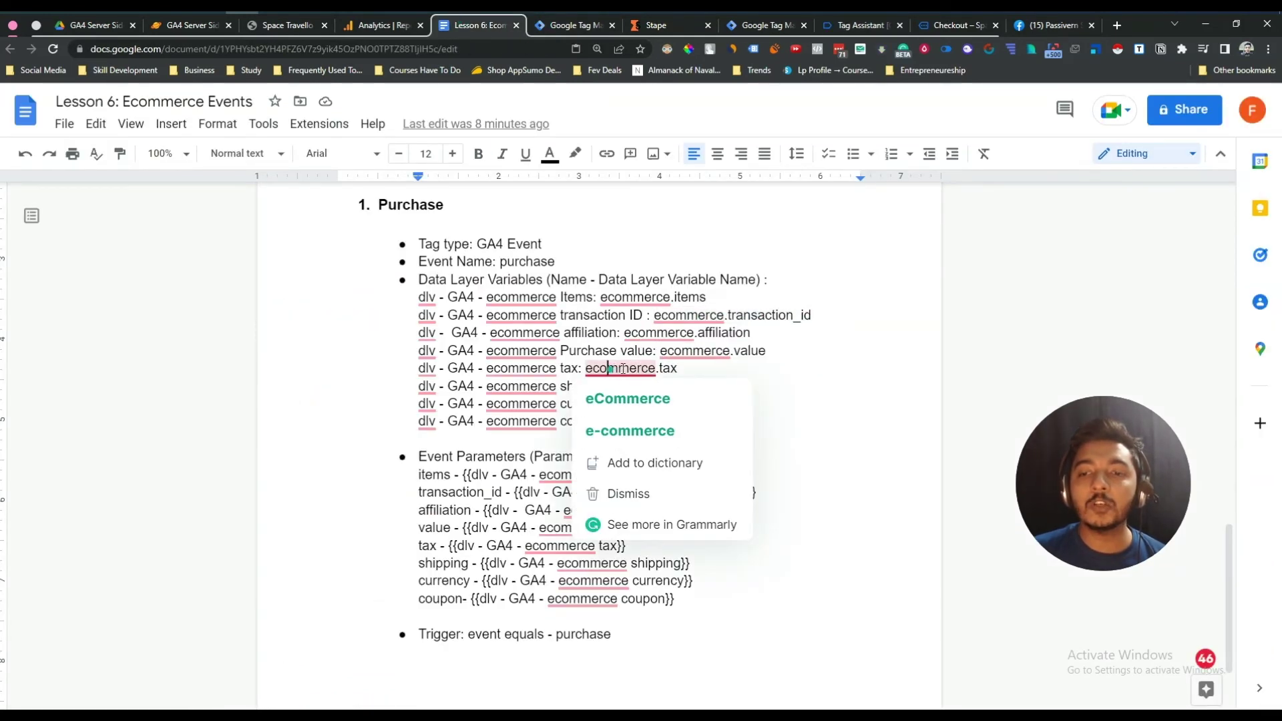
{"action": "left_click", "coordinate": [733, 334]}
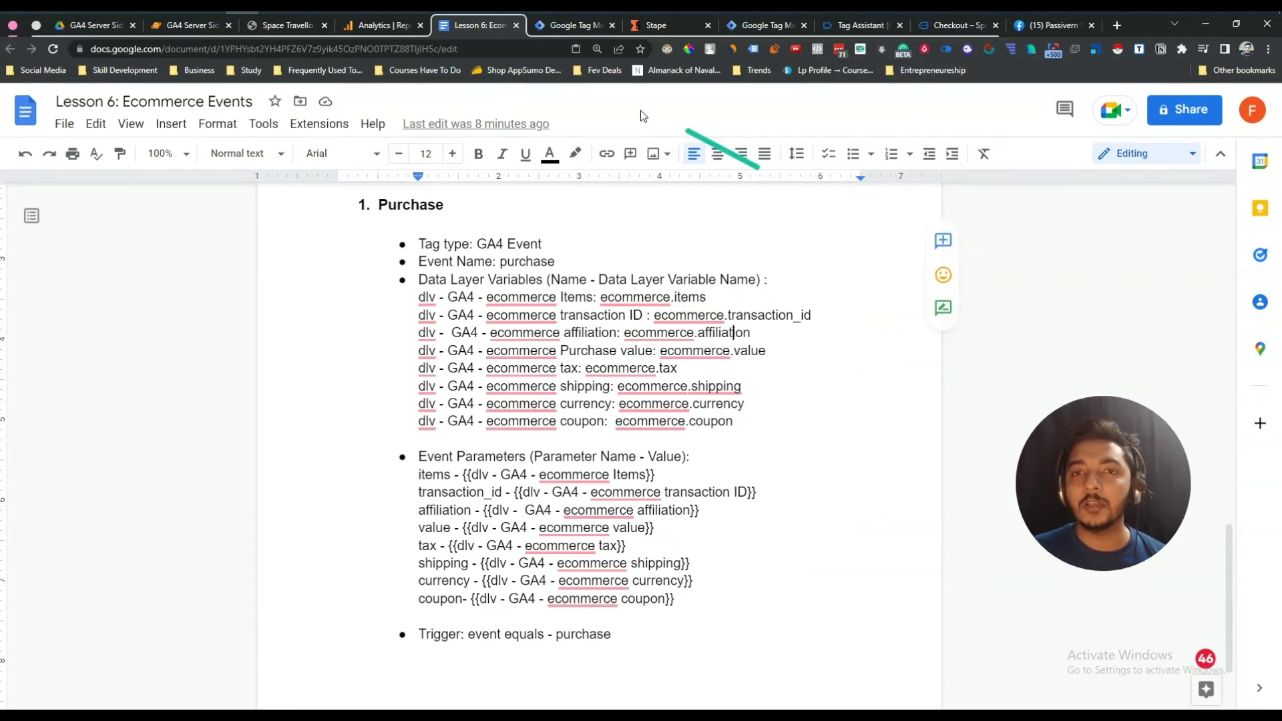
{"action": "left_click", "coordinate": [859, 25]}
{"action": "scroll", "coordinate": [301, 413], "scroll_direction": "down", "scroll_amount": 13}
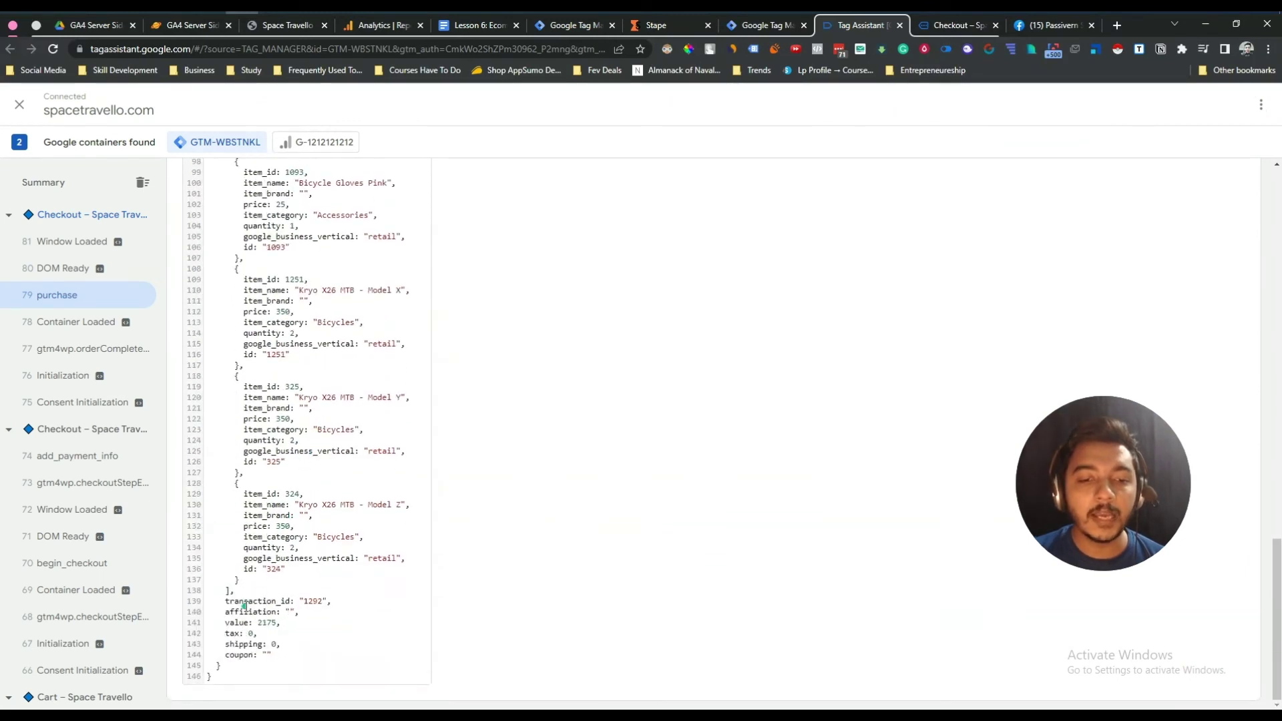
{"action": "mouse_move", "coordinate": [245, 610]}
{"action": "left_mouse_down"}
{"action": "mouse_move", "coordinate": [254, 631]}
{"action": "mouse_move", "coordinate": [248, 613]}
{"action": "left_mouse_up"}
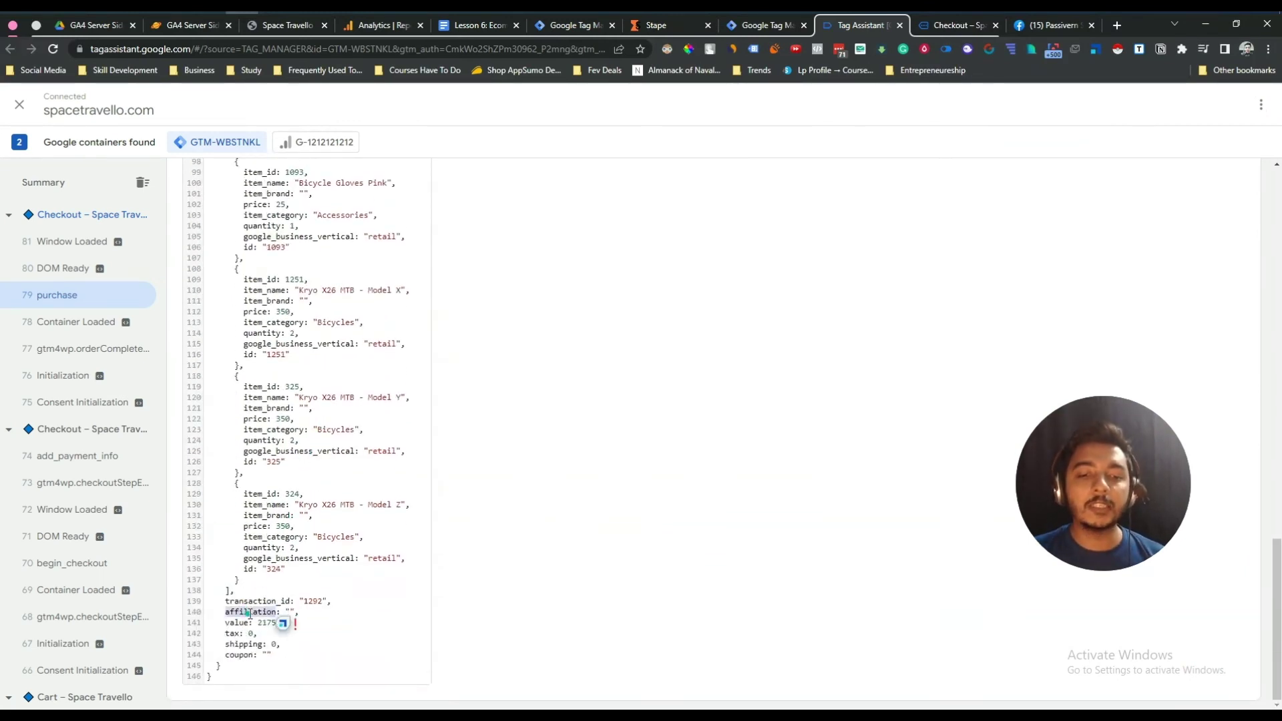
{"action": "left_click_drag", "start_coordinate": [236, 549], "coordinate": [227, 416]}
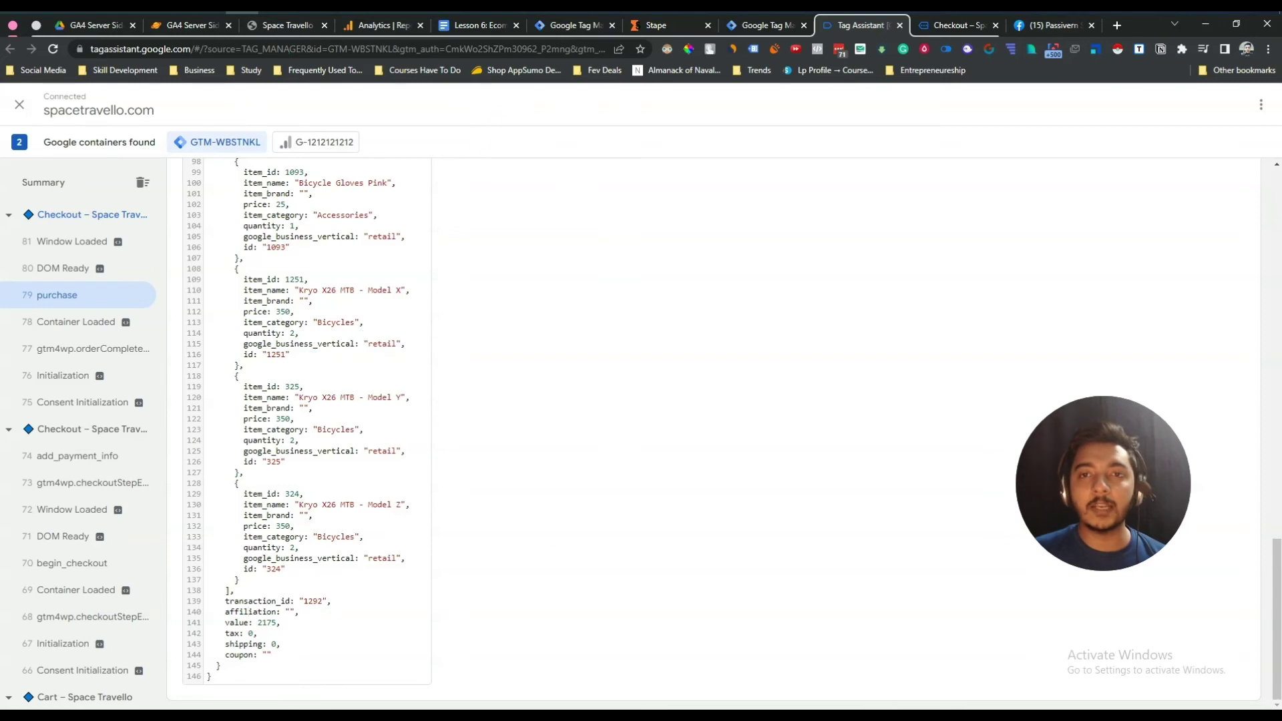
- Return to the lesson document and review the Purchase section's data layer variable names for items, transaction ID and affiliation
{"action": "left_click", "coordinate": [470, 25]}
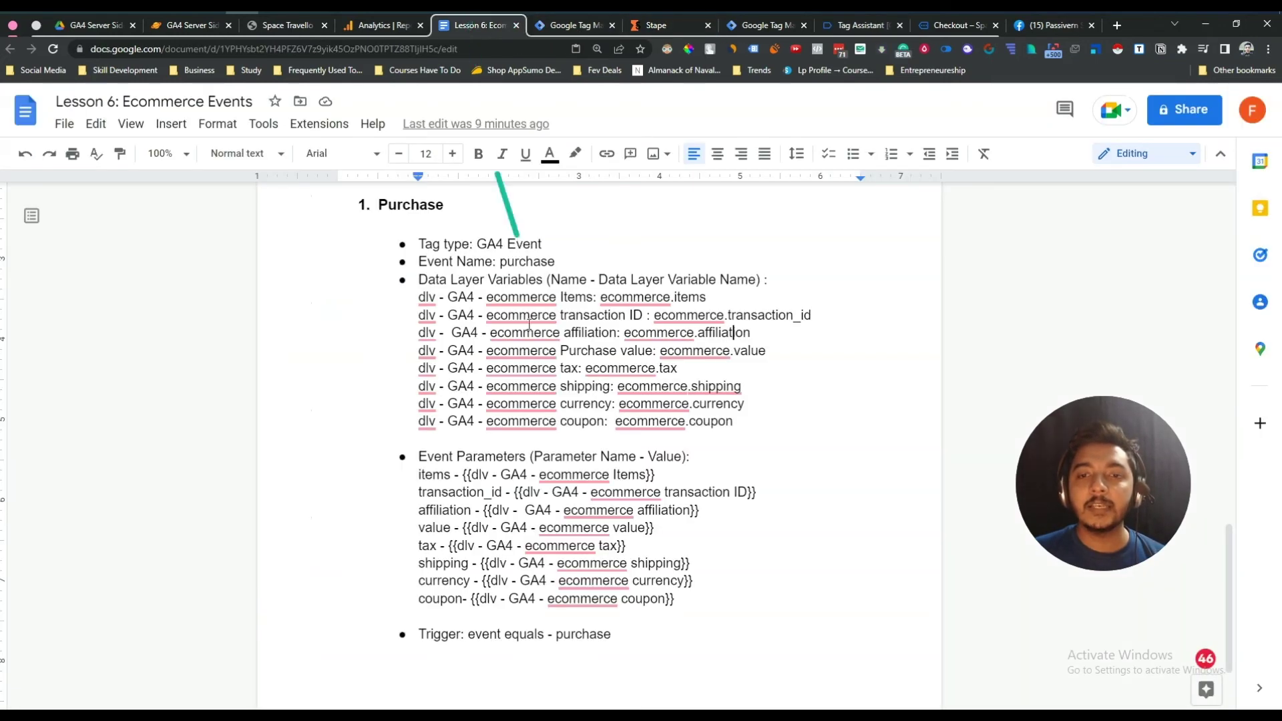
{"action": "left_click_drag", "start_coordinate": [768, 273], "coordinate": [832, 229]}
{"action": "left_click_drag", "start_coordinate": [820, 509], "coordinate": [728, 542]}
{"action": "left_click_drag", "start_coordinate": [454, 342], "coordinate": [559, 339]}
{"action": "left_click_drag", "start_coordinate": [625, 338], "coordinate": [694, 334]}
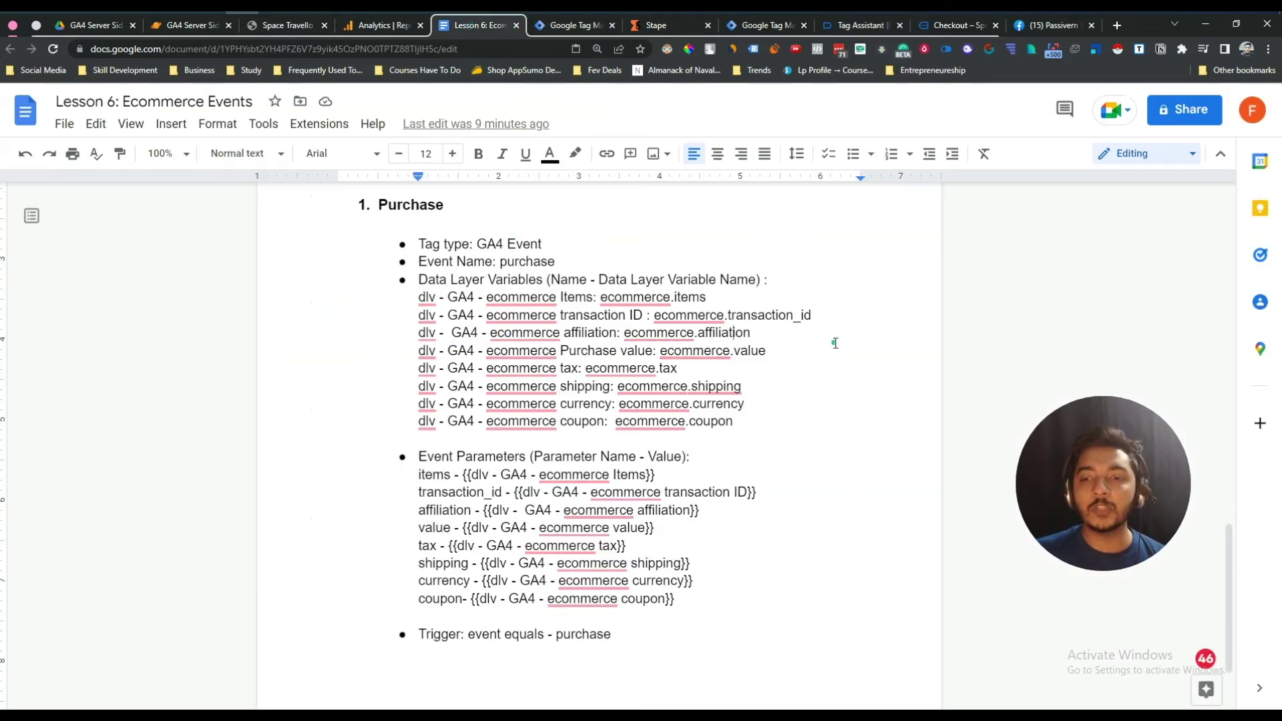
{"action": "left_click_drag", "start_coordinate": [593, 305], "coordinate": [670, 306]}
{"action": "left_click_drag", "start_coordinate": [418, 305], "coordinate": [435, 305]}
{"action": "left_click_drag", "start_coordinate": [594, 305], "coordinate": [670, 304]}
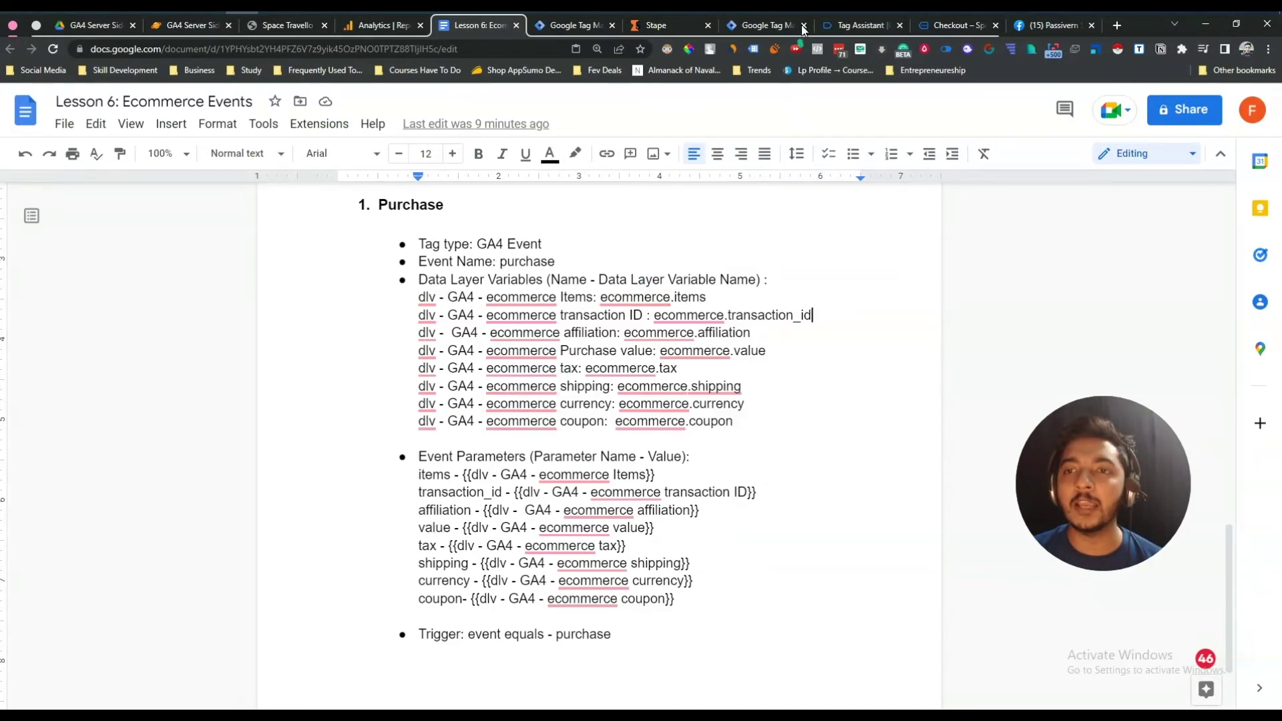
- Go to the web container's variables in Tag Manager and start a new user-defined variable
{"action": "left_click", "coordinate": [864, 26]}
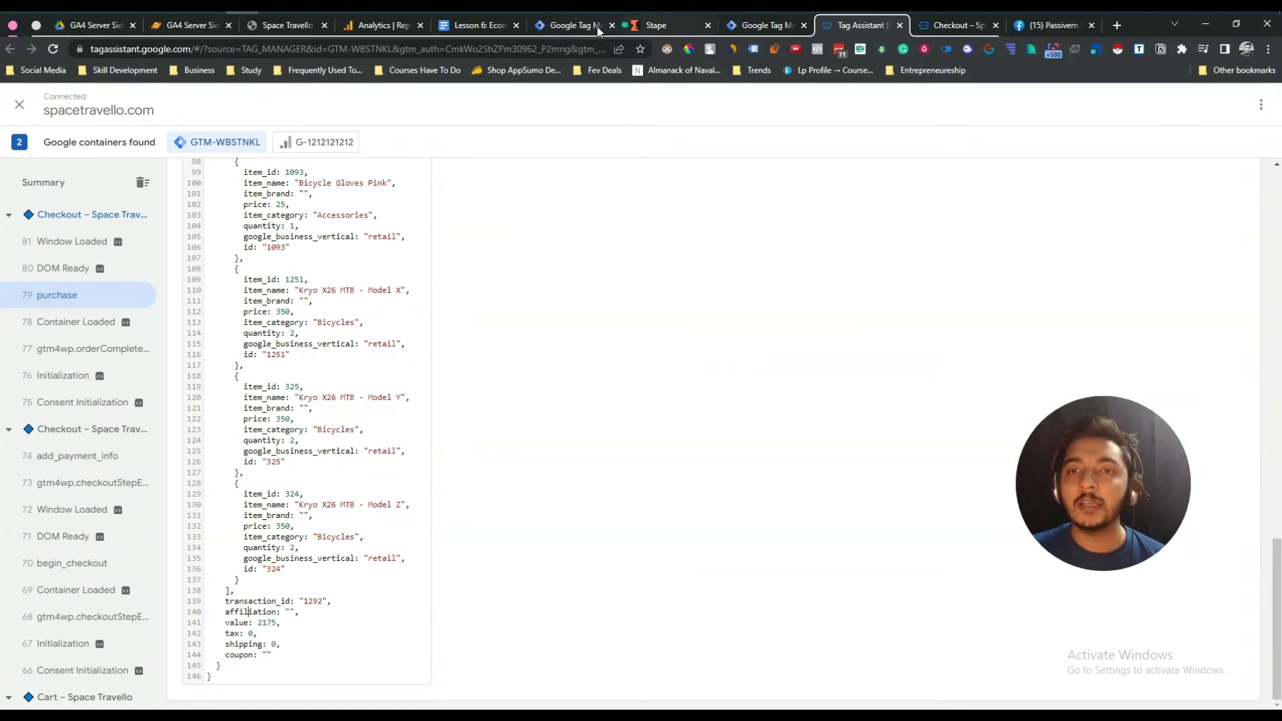
{"action": "left_click", "coordinate": [565, 27]}
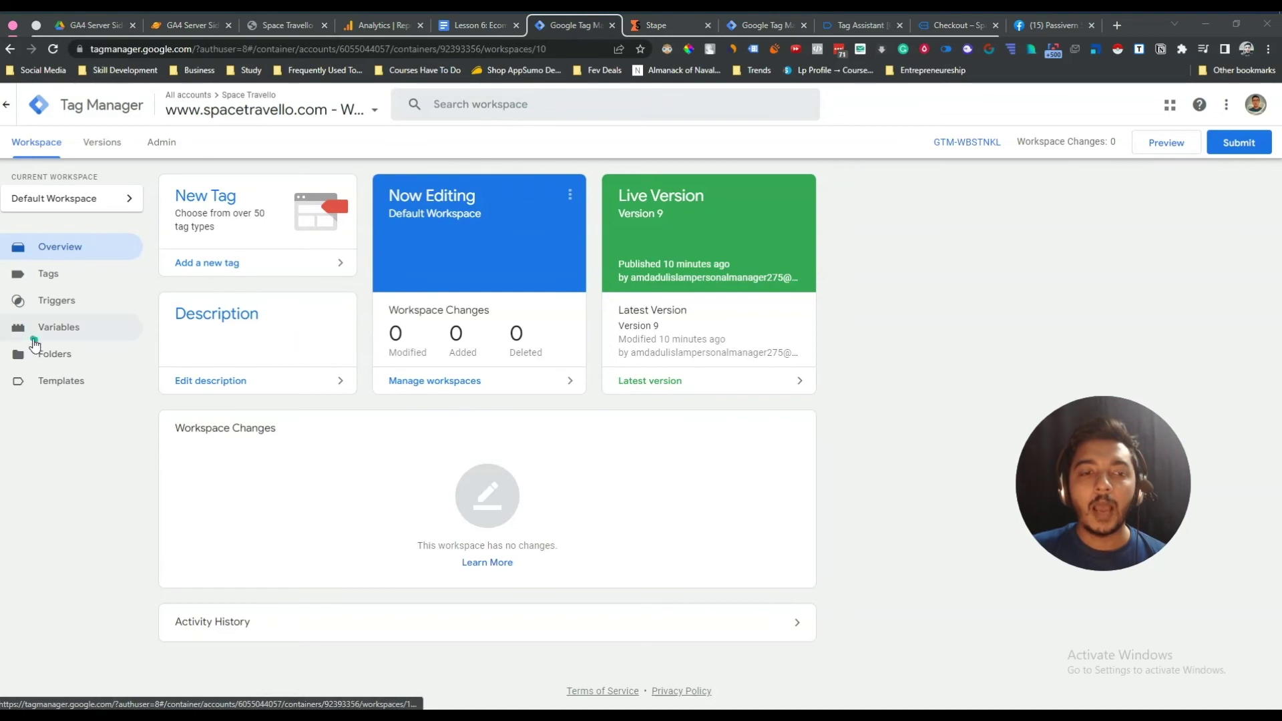
{"action": "left_click", "coordinate": [59, 331]}
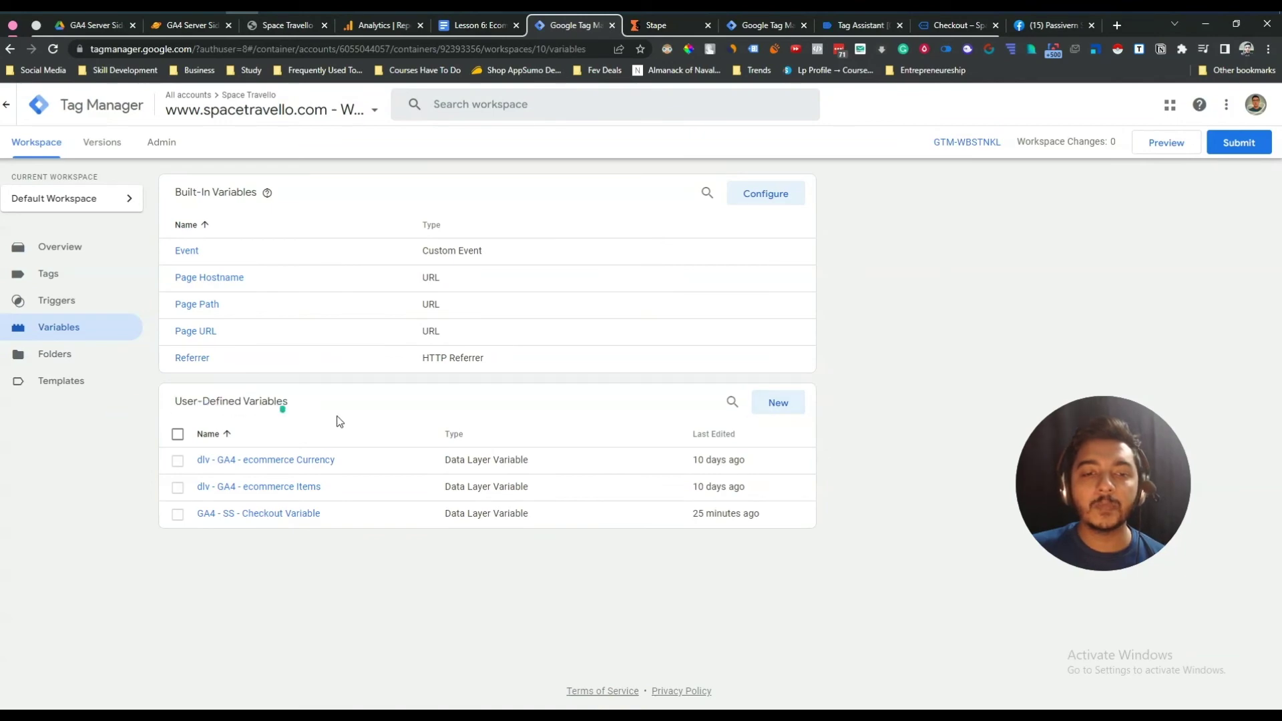
{"action": "left_click", "coordinate": [779, 404]}
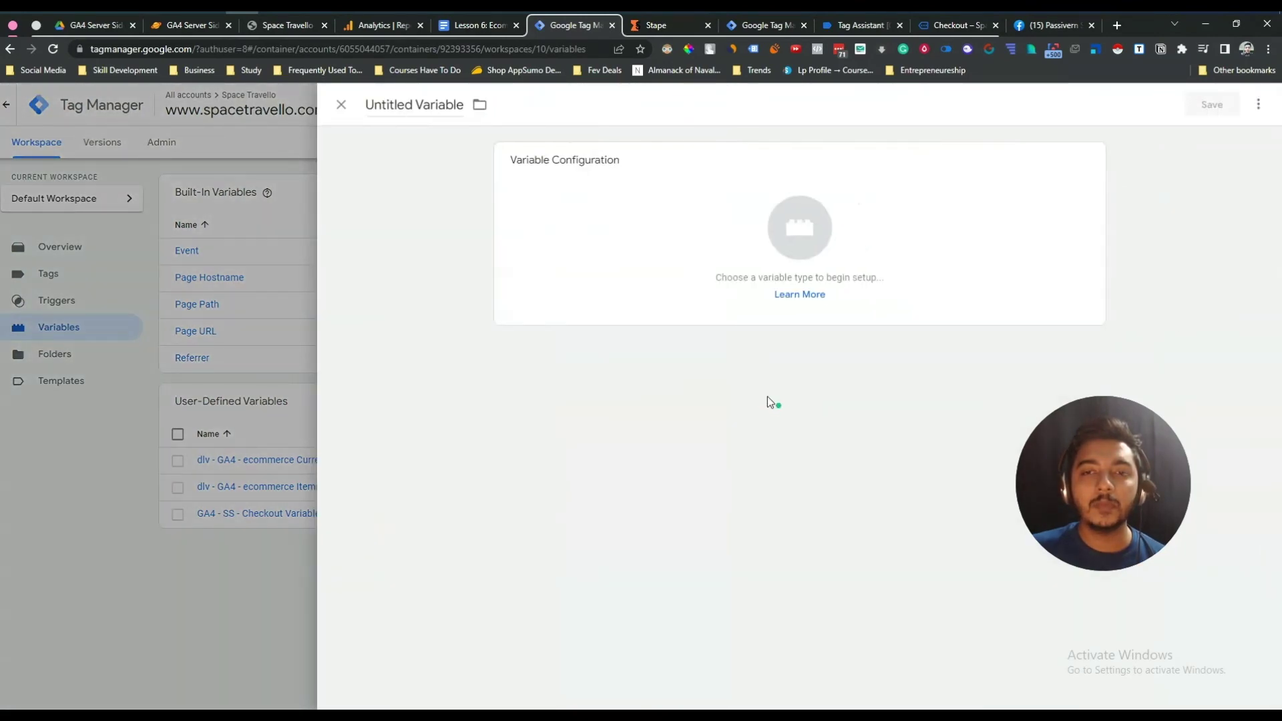
- Copy the items variable name from the lesson document's Purchase section and name the new variable "dlv - GA4 - ecommerce Items"
{"action": "left_click", "coordinate": [475, 27]}
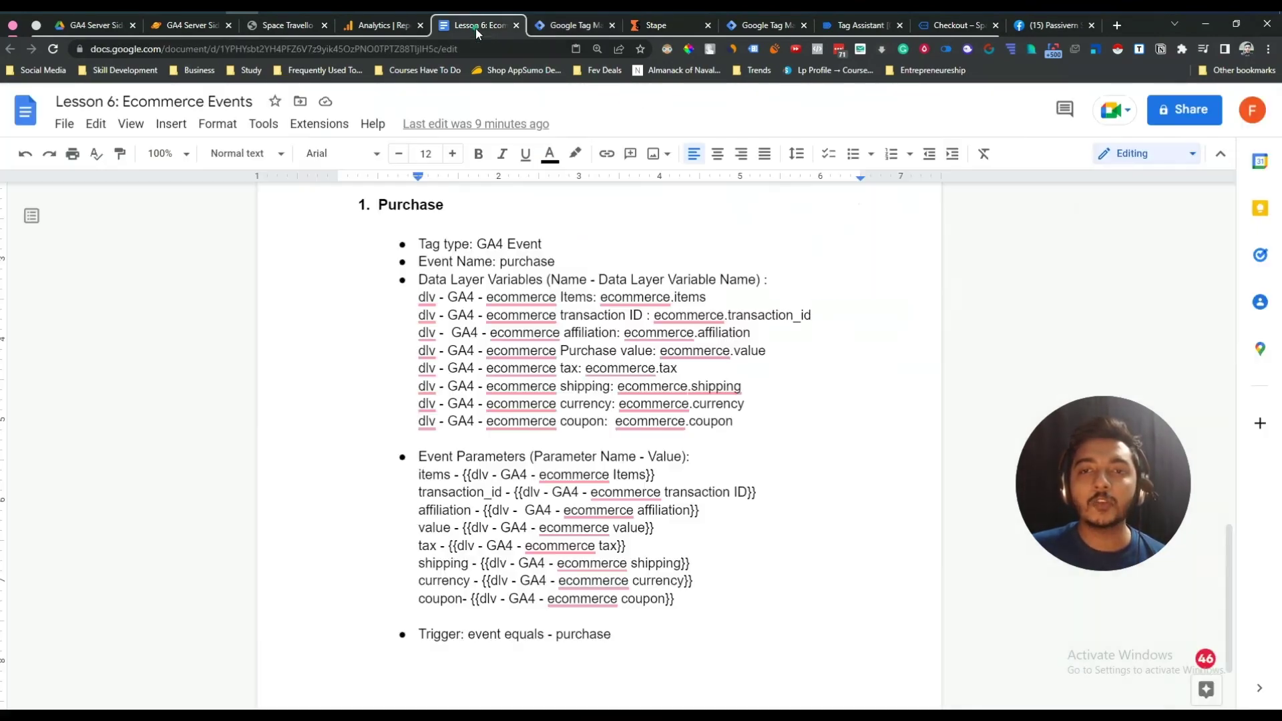
{"action": "left_click_drag", "start_coordinate": [419, 280], "coordinate": [735, 422]}
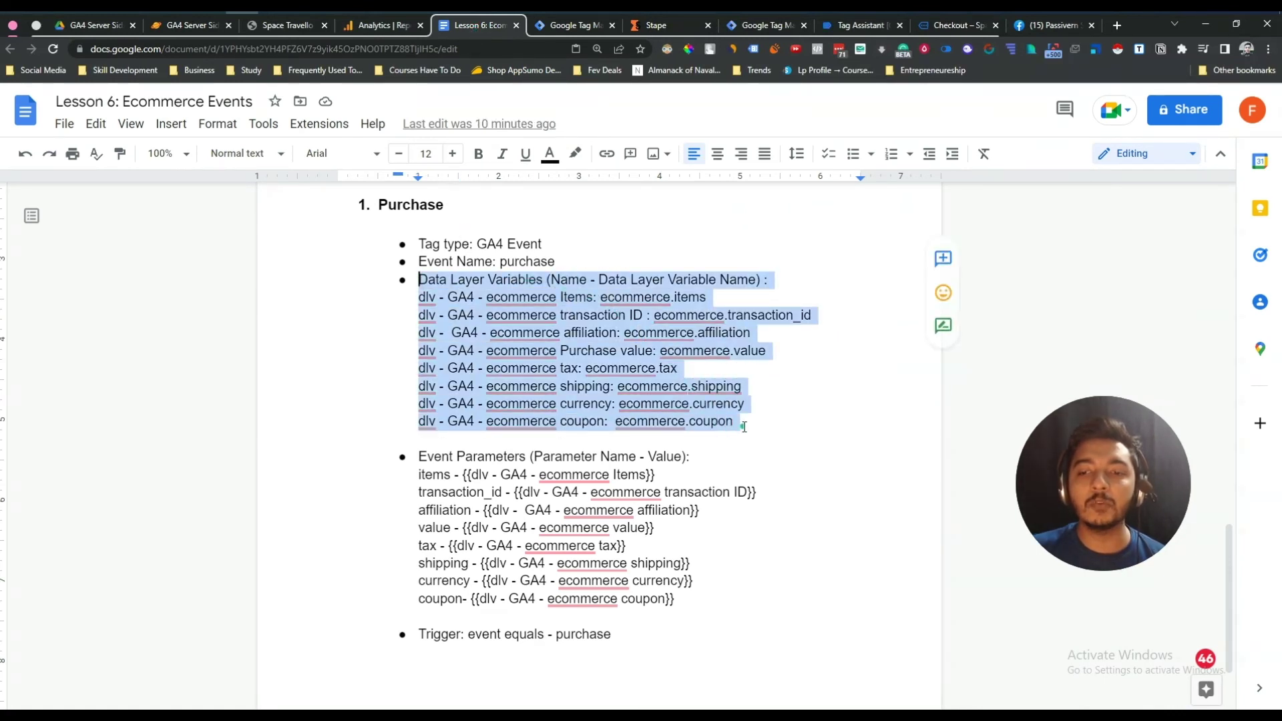
{"action": "left_click", "coordinate": [735, 422]}
{"action": "left_click_drag", "start_coordinate": [419, 297], "coordinate": [593, 298]}
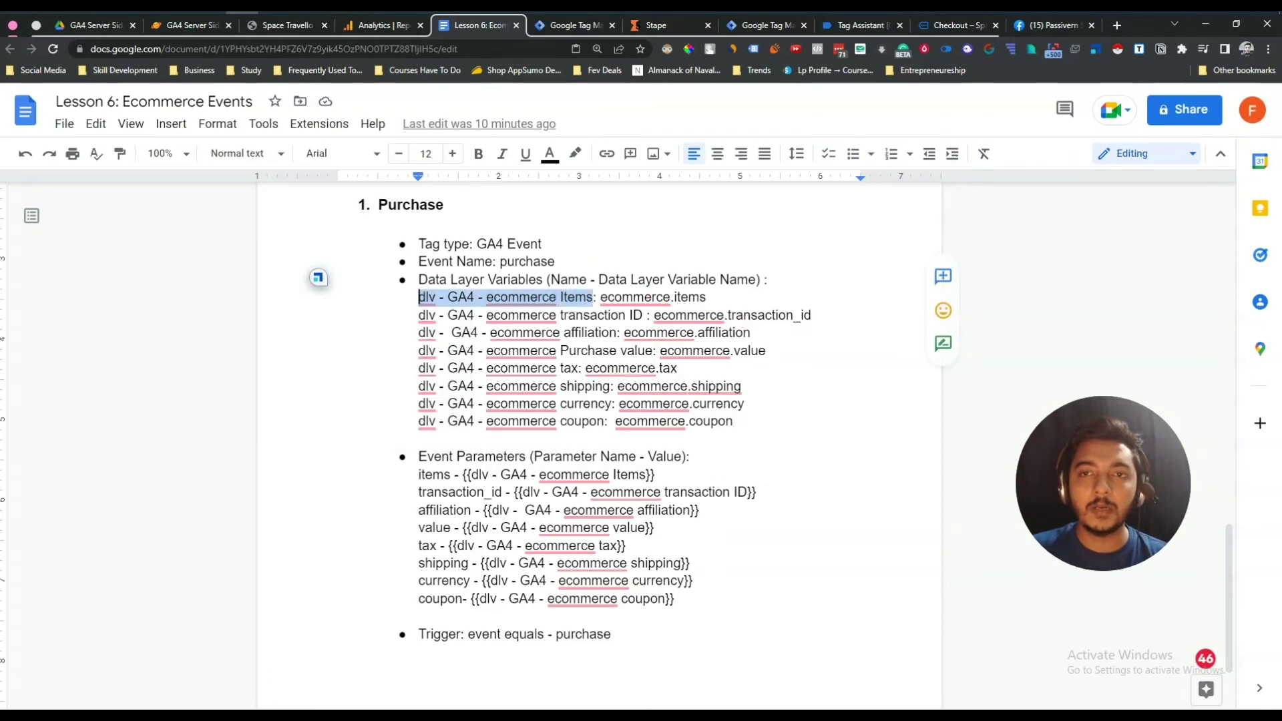
{"action": "key", "text": "F5"}
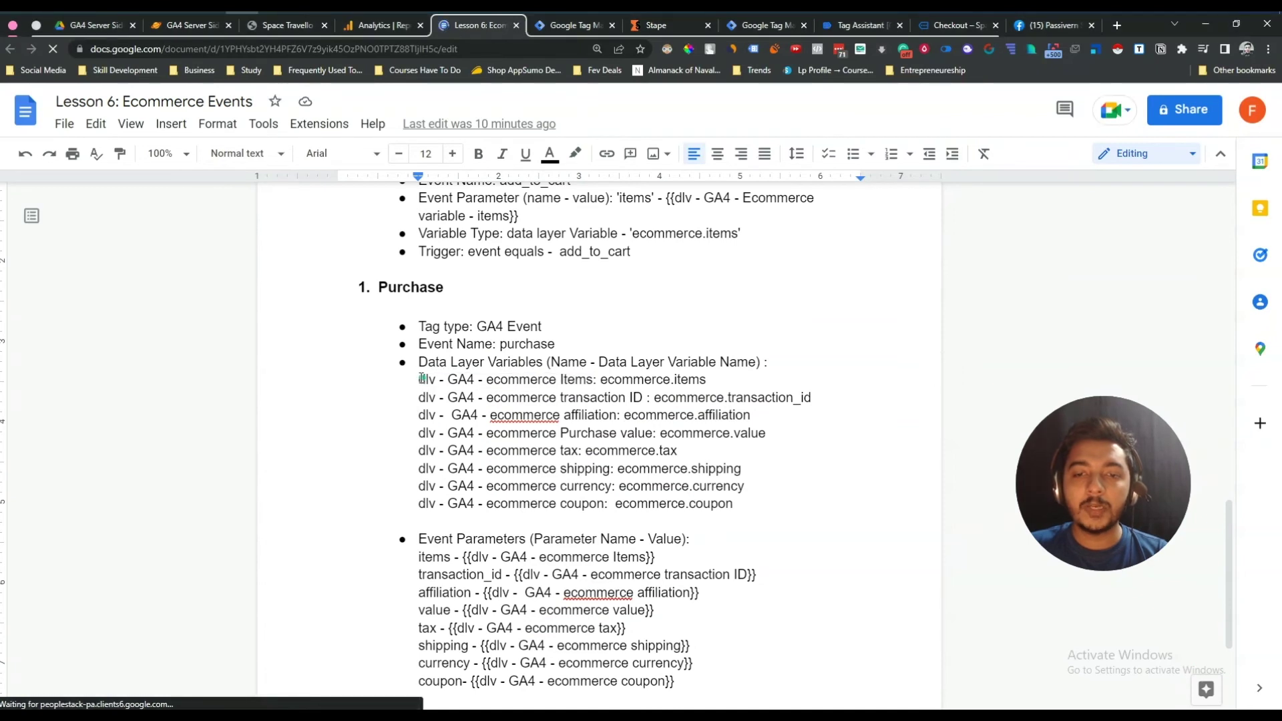
{"action": "left_click_drag", "start_coordinate": [419, 380], "coordinate": [585, 377]}
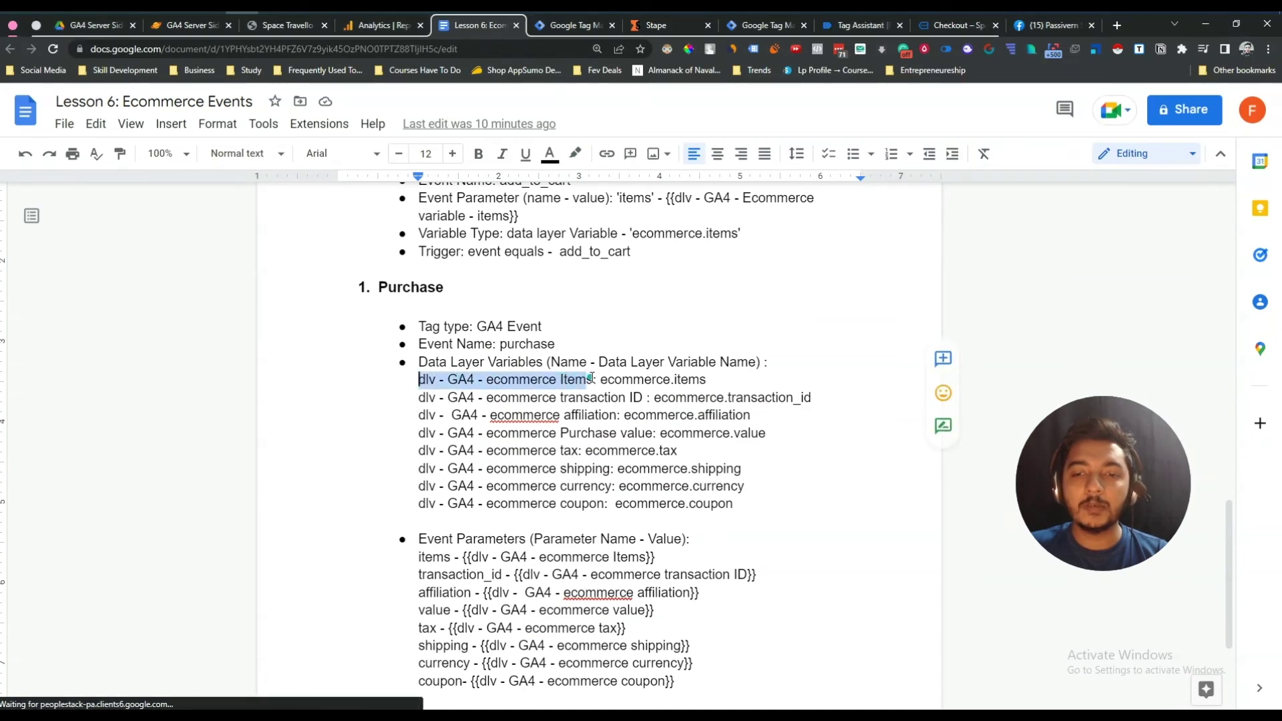
{"action": "right_click", "coordinate": [578, 386]}
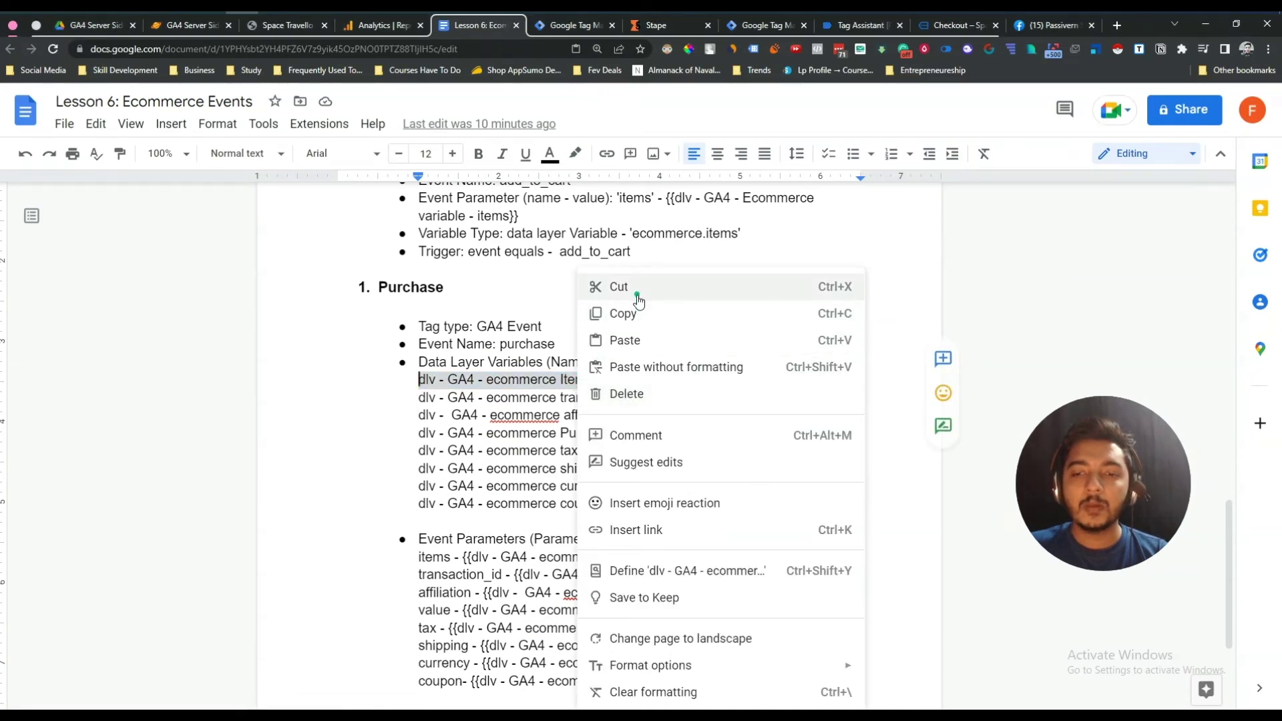
{"action": "left_click", "coordinate": [623, 313]}
{"action": "left_click", "coordinate": [580, 34]}
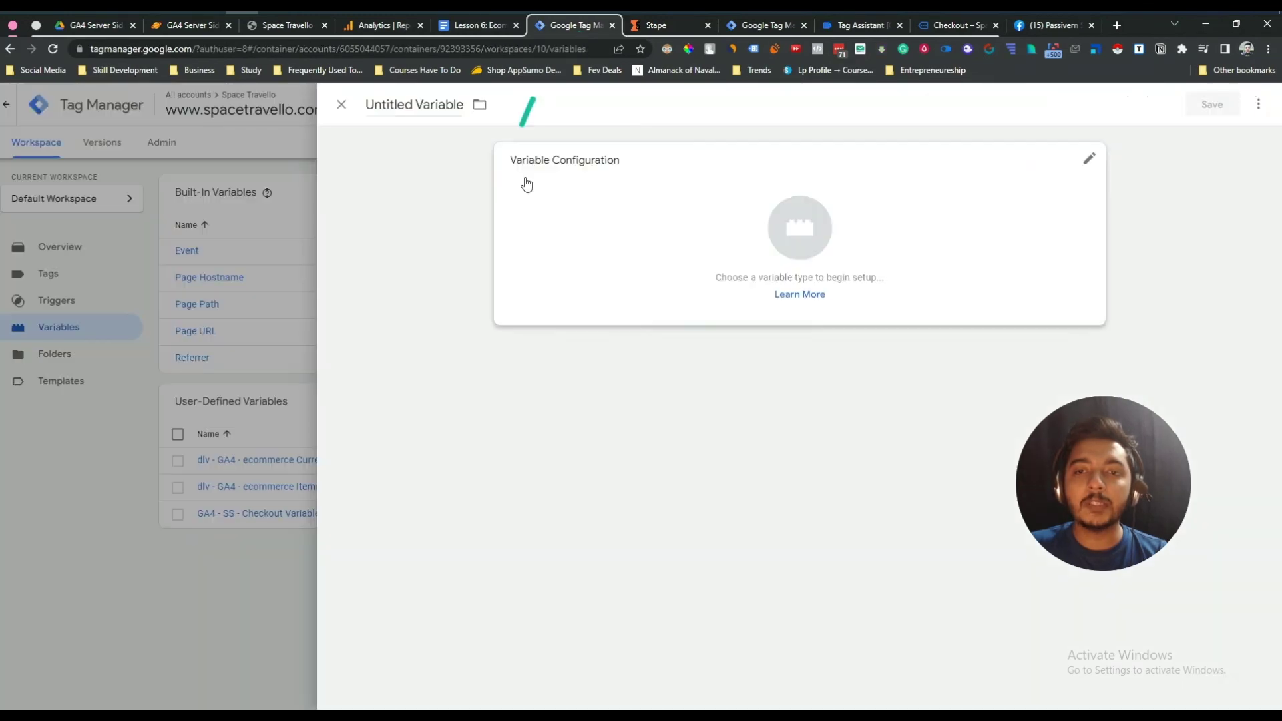
{"action": "left_click", "coordinate": [405, 104]}
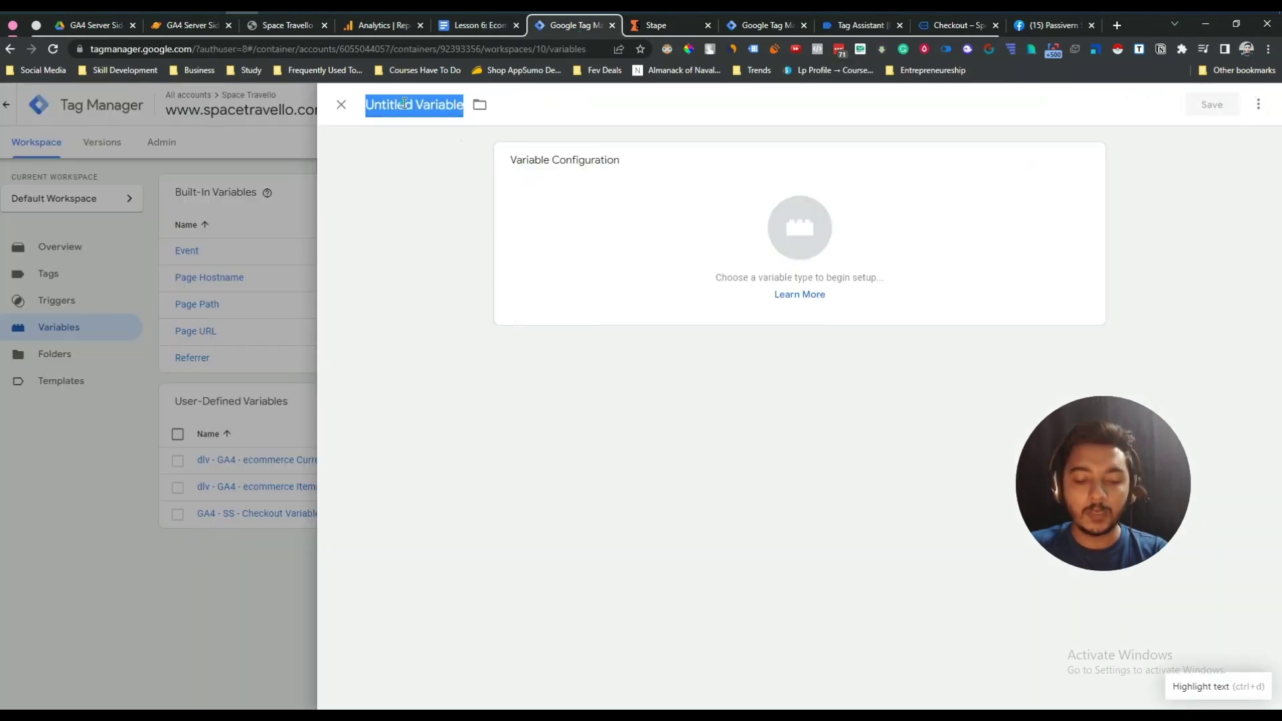
{"action": "key", "text": "ctrl+v"}
- Configure it as a Data Layer Variable with the data layer variable name ecommerce.items, copied from the lesson document
{"action": "left_click", "coordinate": [492, 33]}
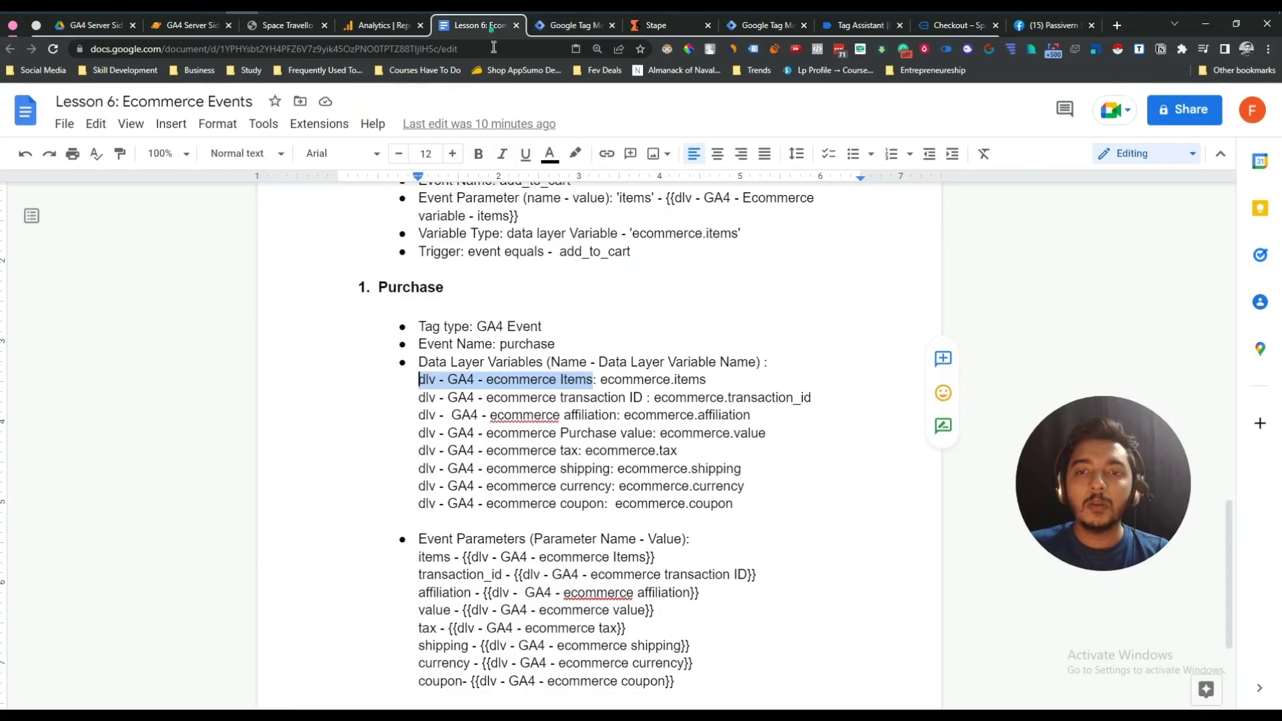
{"action": "left_click_drag", "start_coordinate": [600, 380], "coordinate": [706, 379]}
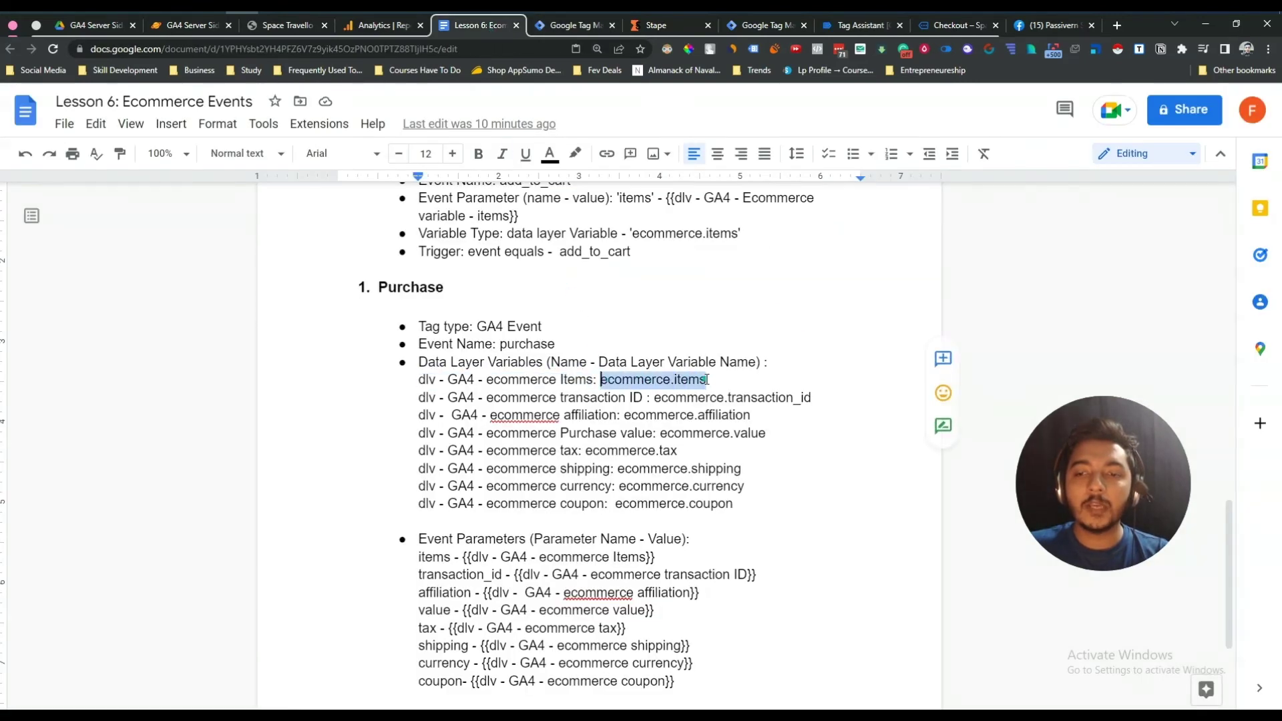
{"action": "right_click", "coordinate": [699, 379]}
{"action": "left_click", "coordinate": [743, 324]}
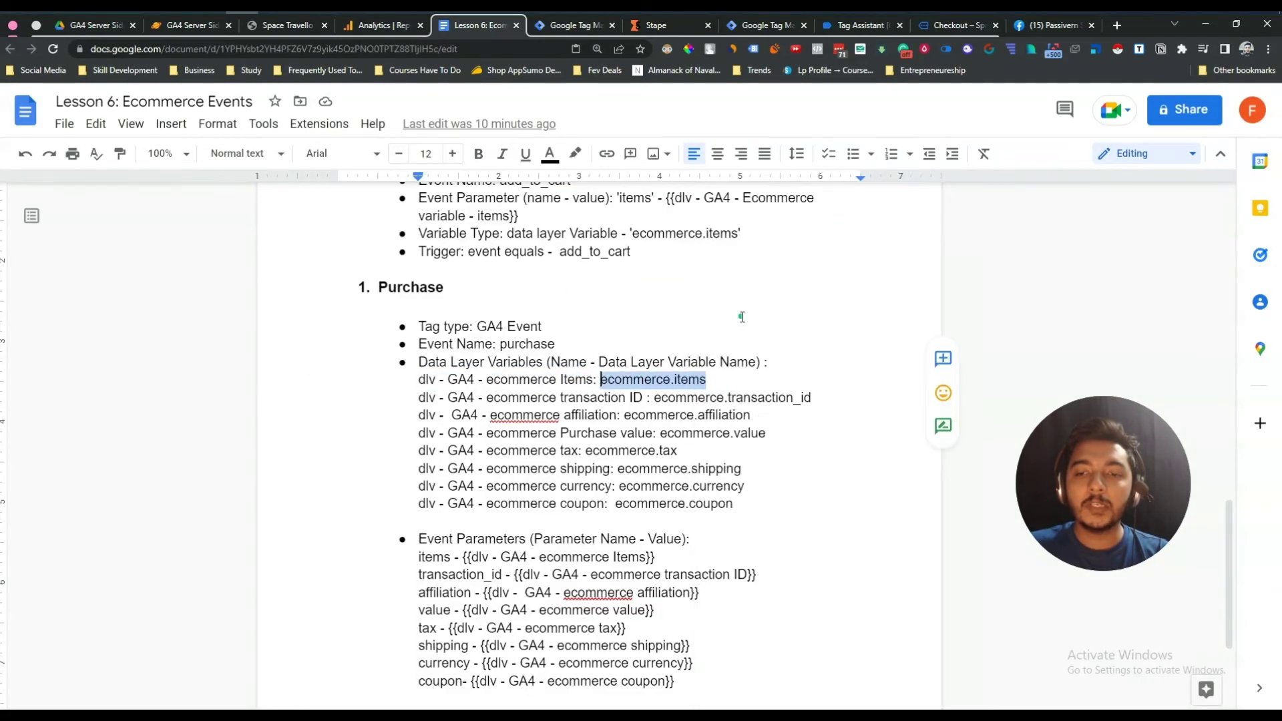
{"action": "left_click", "coordinate": [568, 25]}
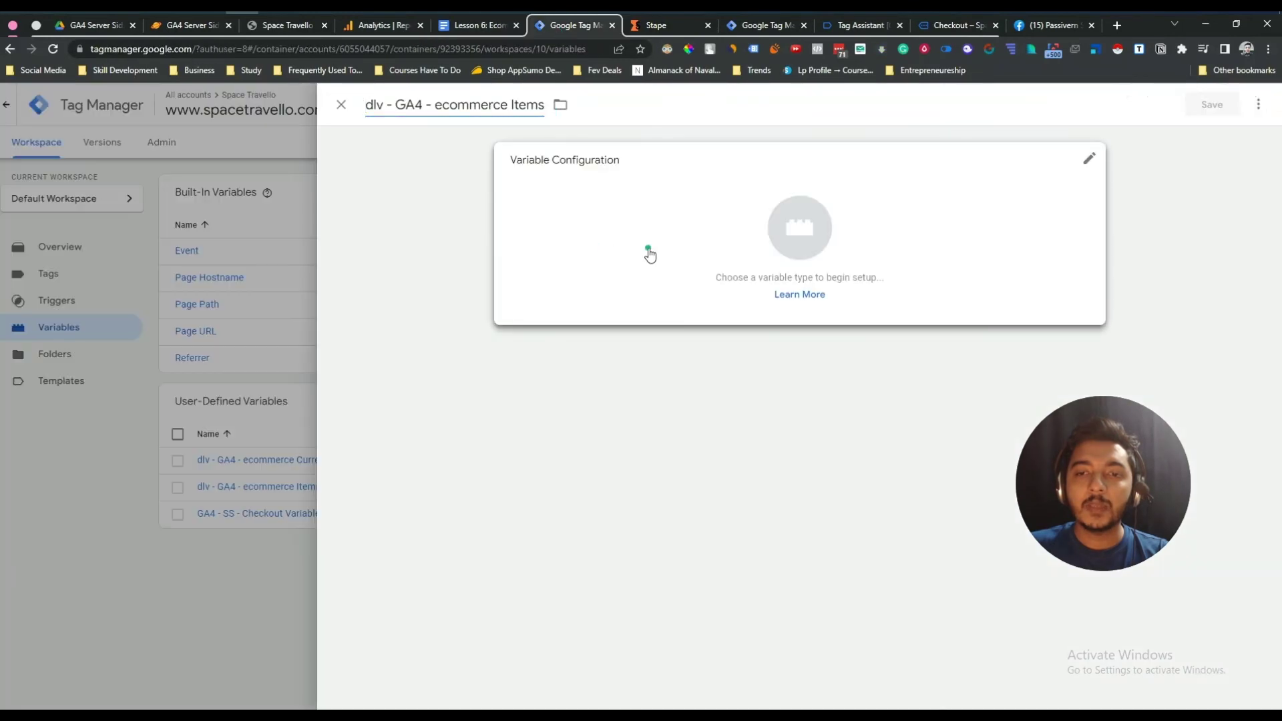
{"action": "left_click", "coordinate": [648, 254]}
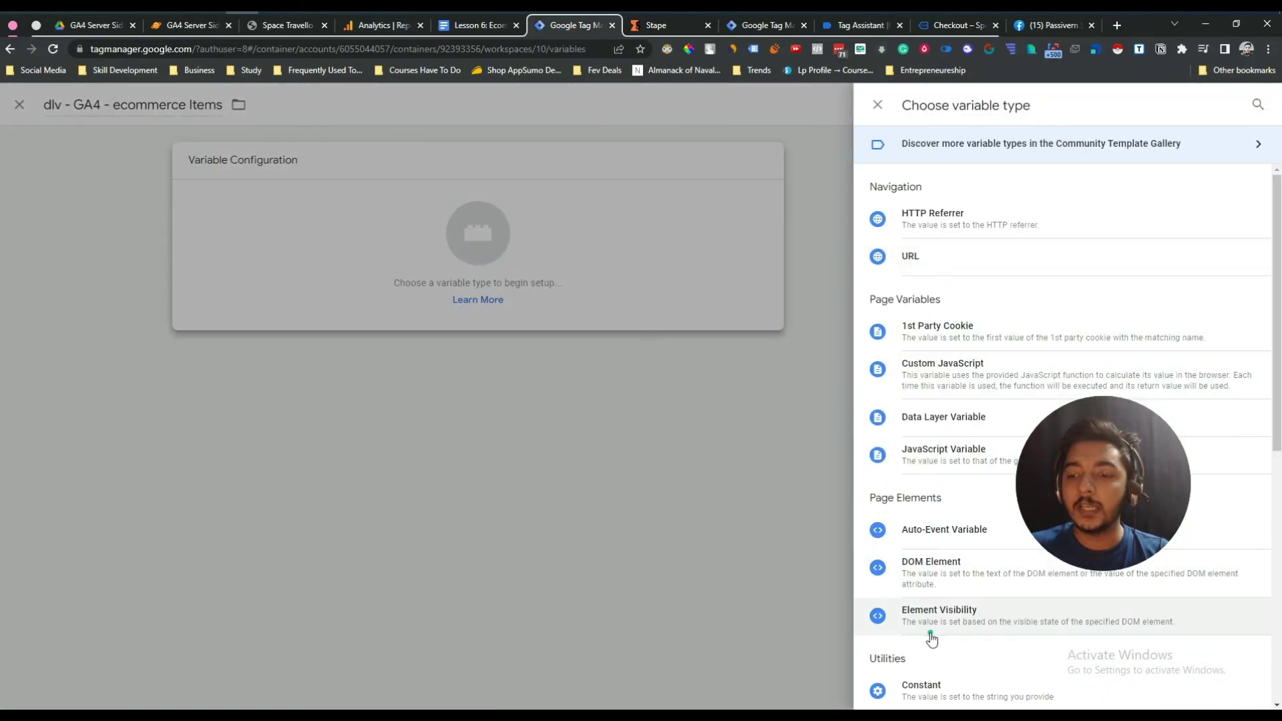
{"action": "left_click", "coordinate": [942, 419]}
{"action": "left_click", "coordinate": [542, 296]}
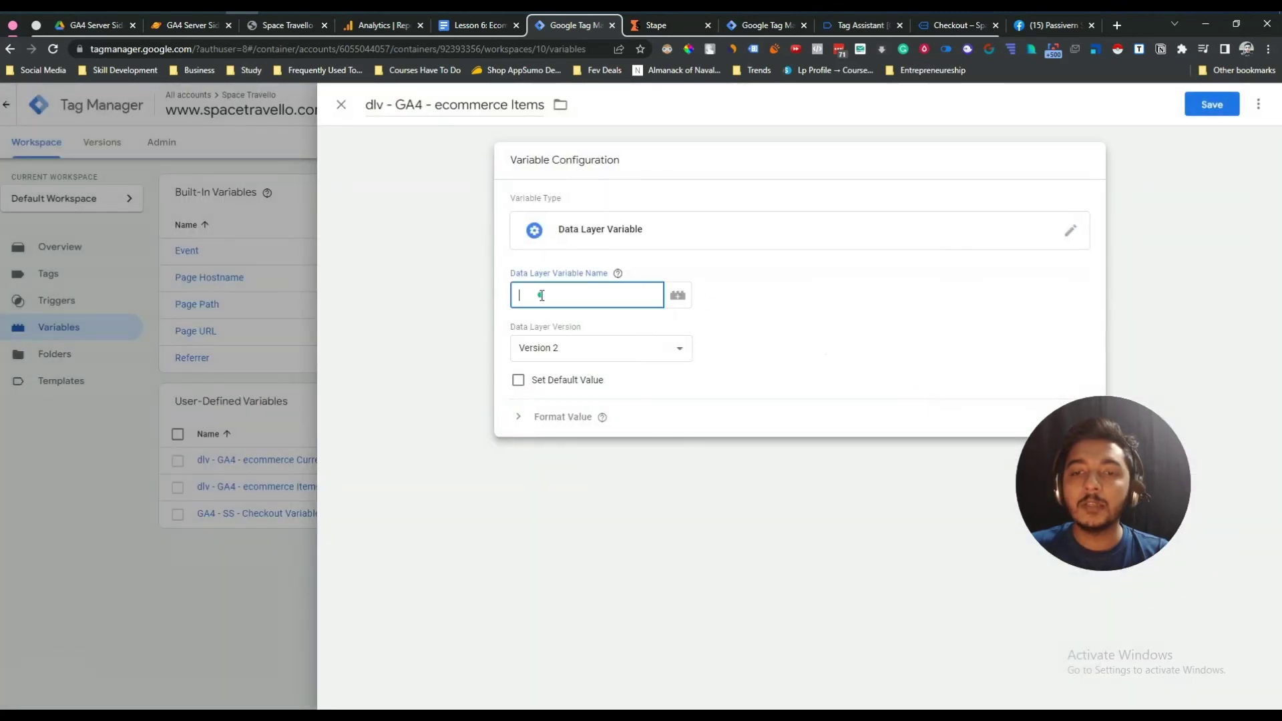
{"action": "key", "text": "ctrl+v"}
{"action": "left_click", "coordinate": [791, 308]}
{"action": "left_click", "coordinate": [435, 271]}
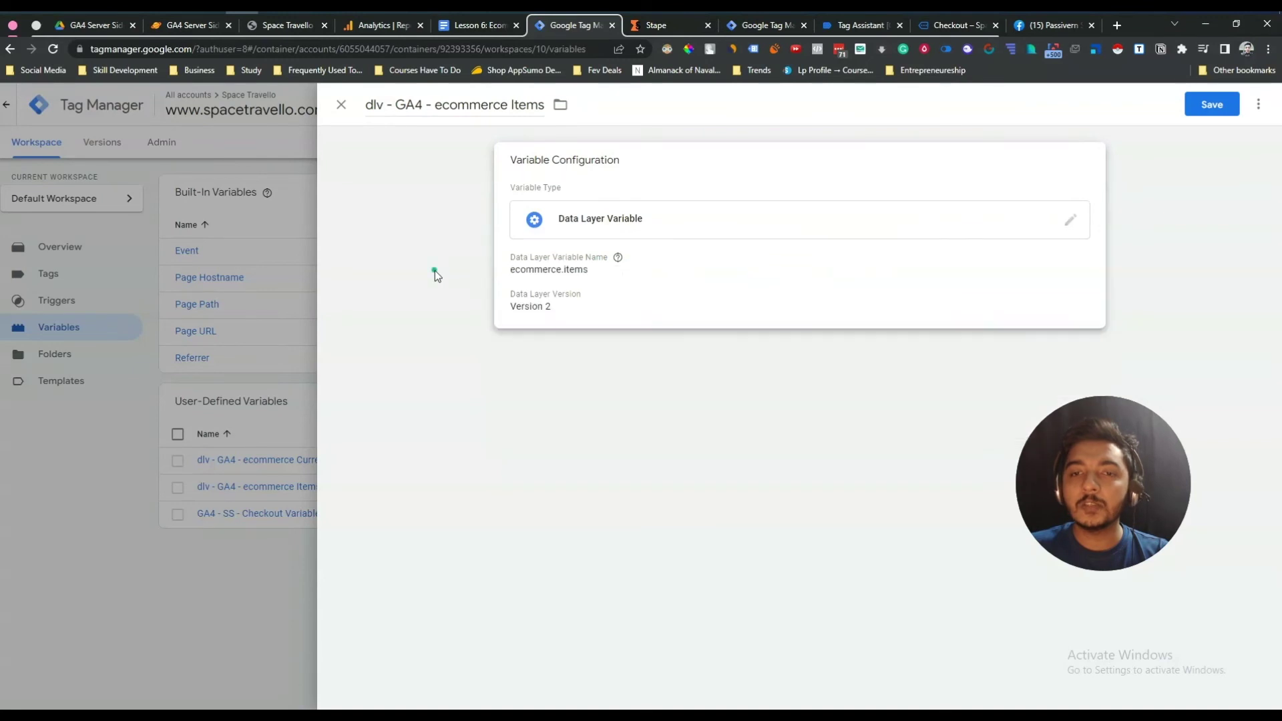
- Rename the items variable as "dlv - GA4 - ecommerce Purchase Items" and save it
{"action": "left_click", "coordinate": [1228, 105]}
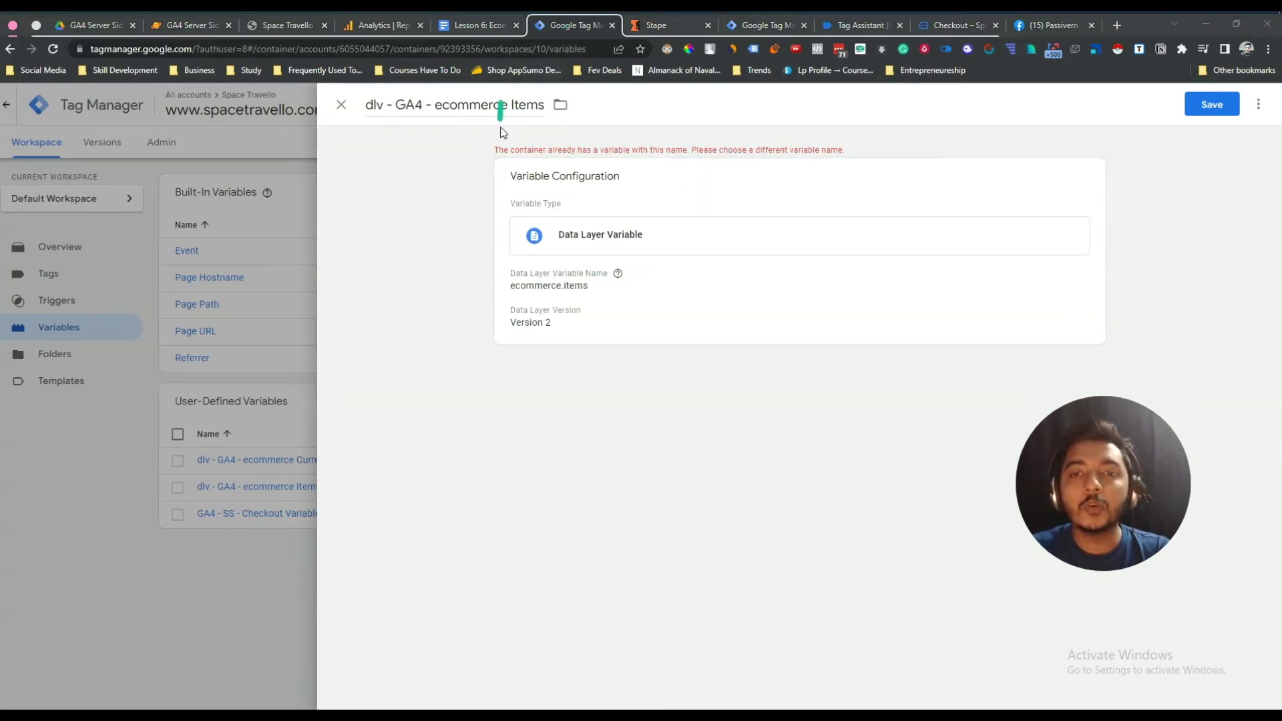
{"action": "left_click", "coordinate": [511, 107]}
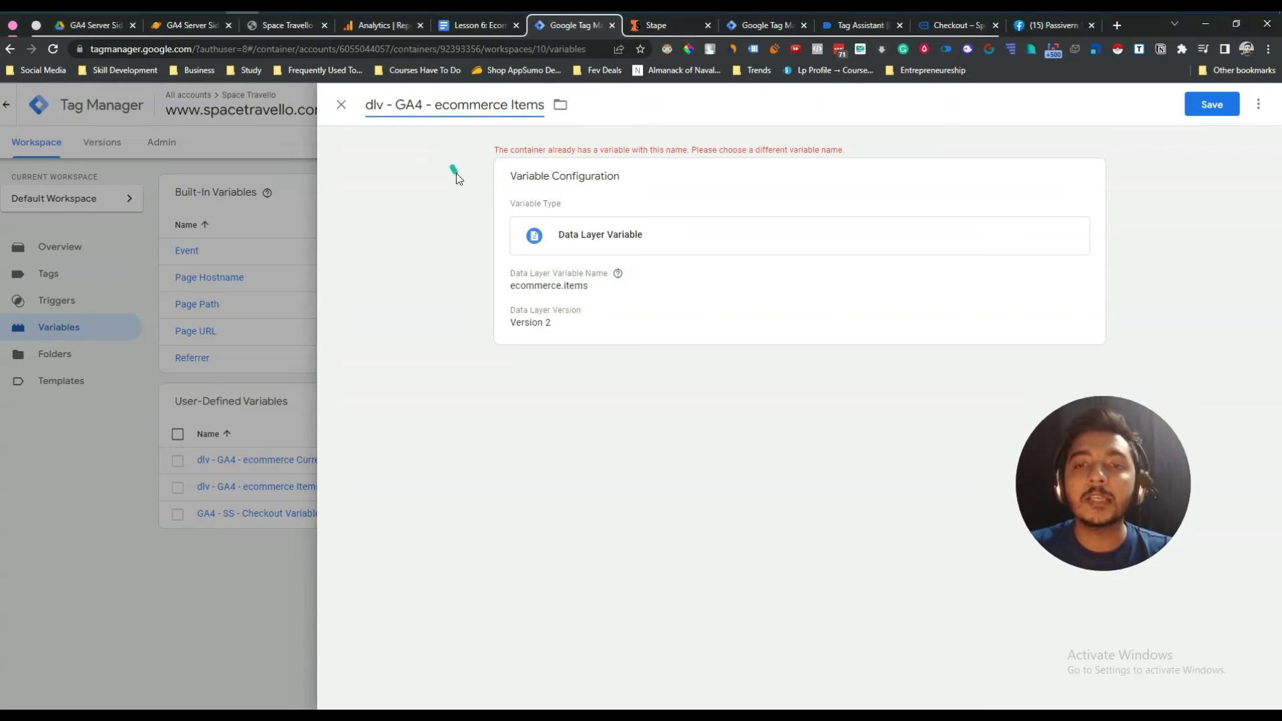
{"action": "type", "text": "Purchase"}
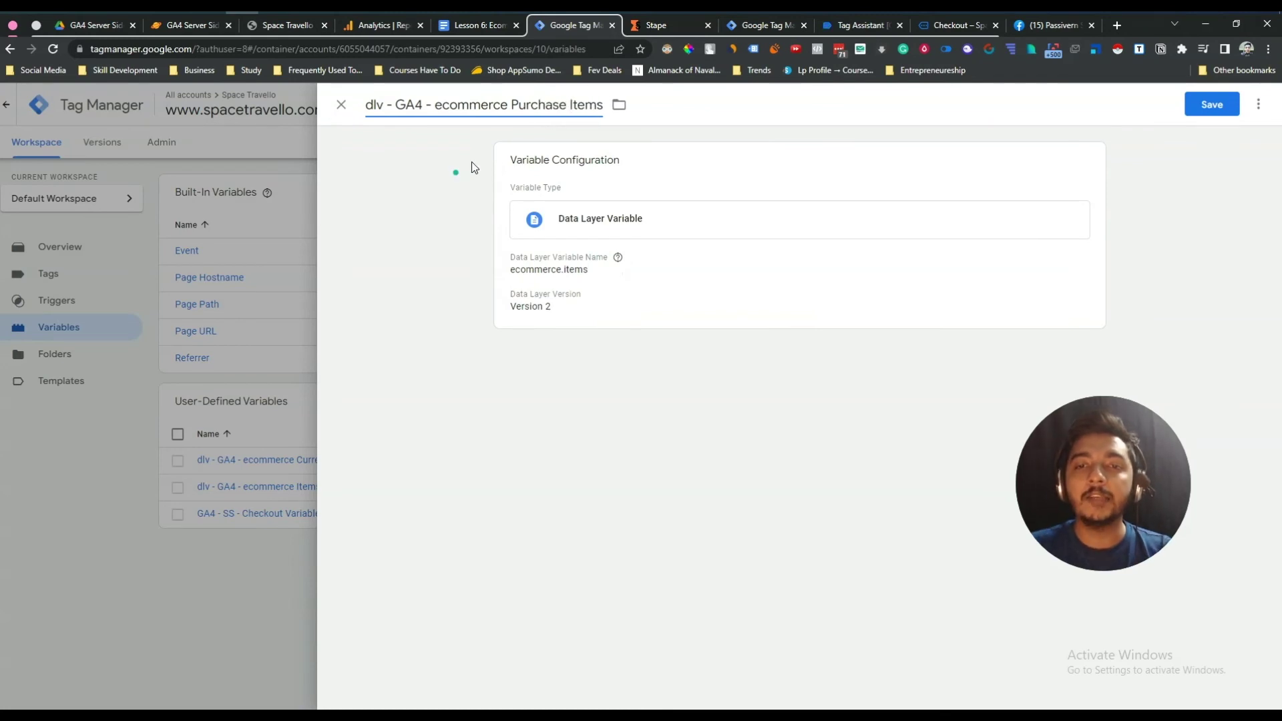
{"action": "key", "text": "ctrl+a"}
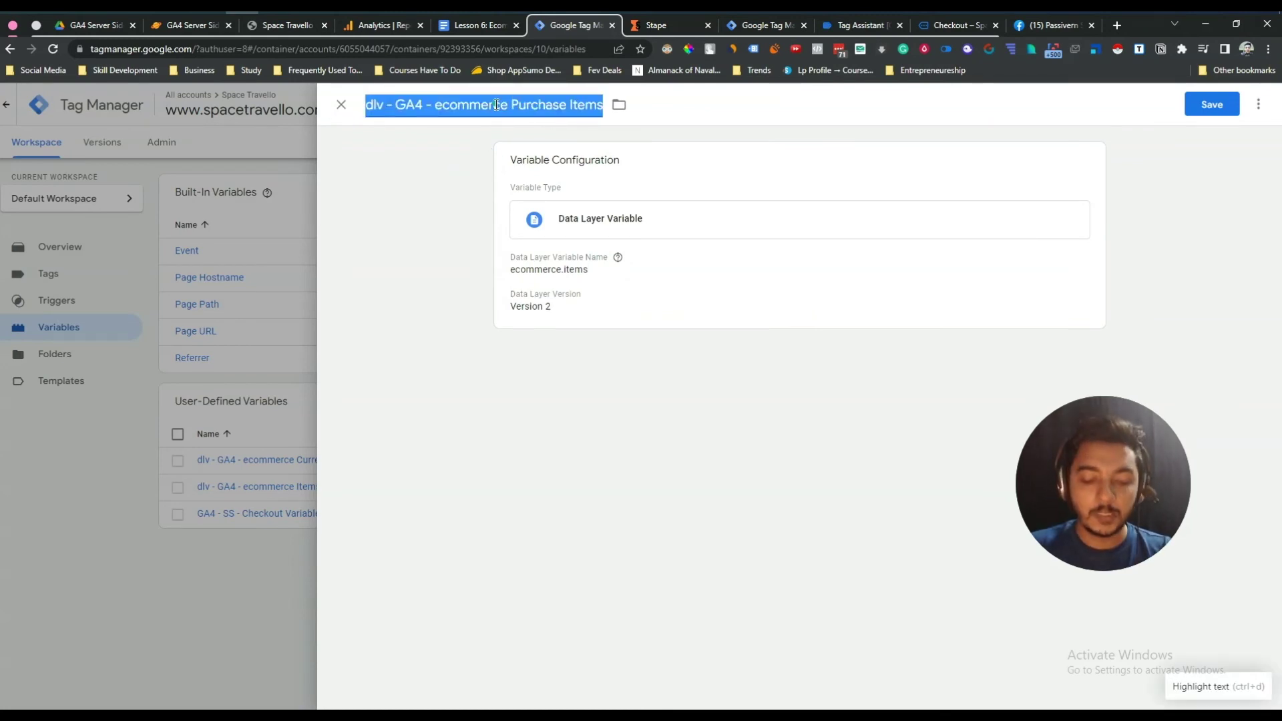
{"action": "left_click", "coordinate": [495, 105]}
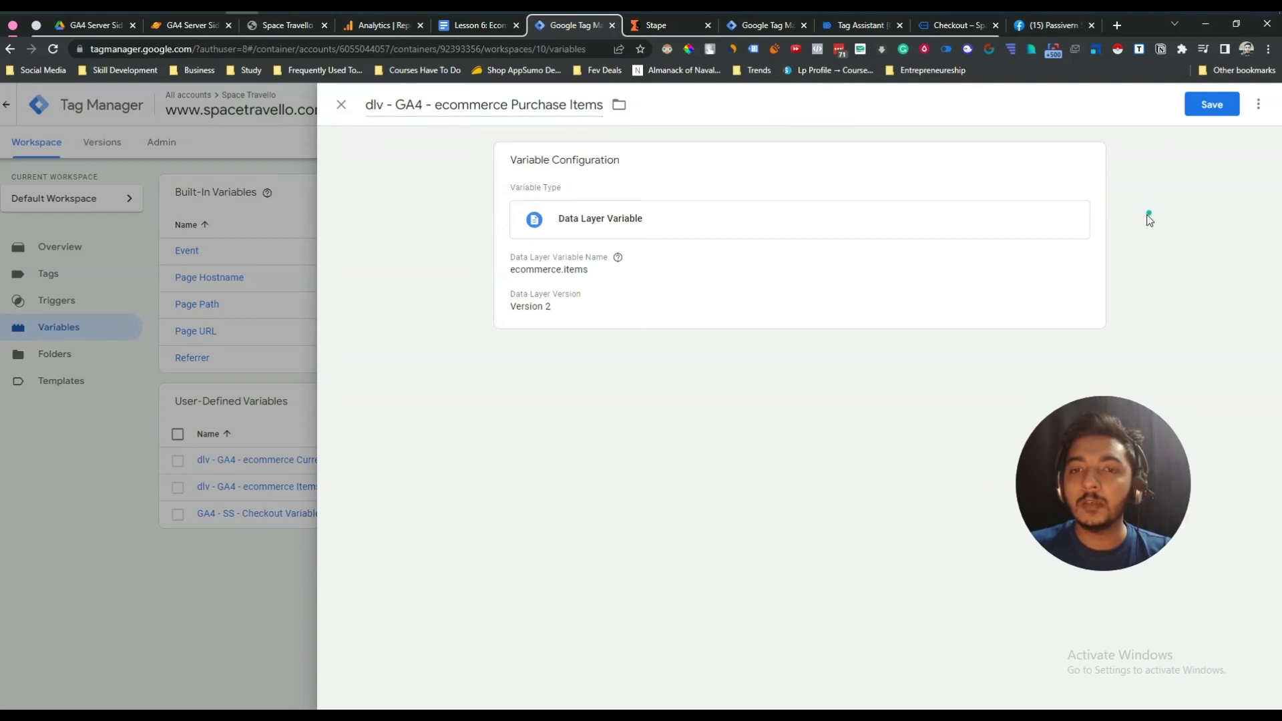
{"action": "left_click", "coordinate": [1209, 107]}
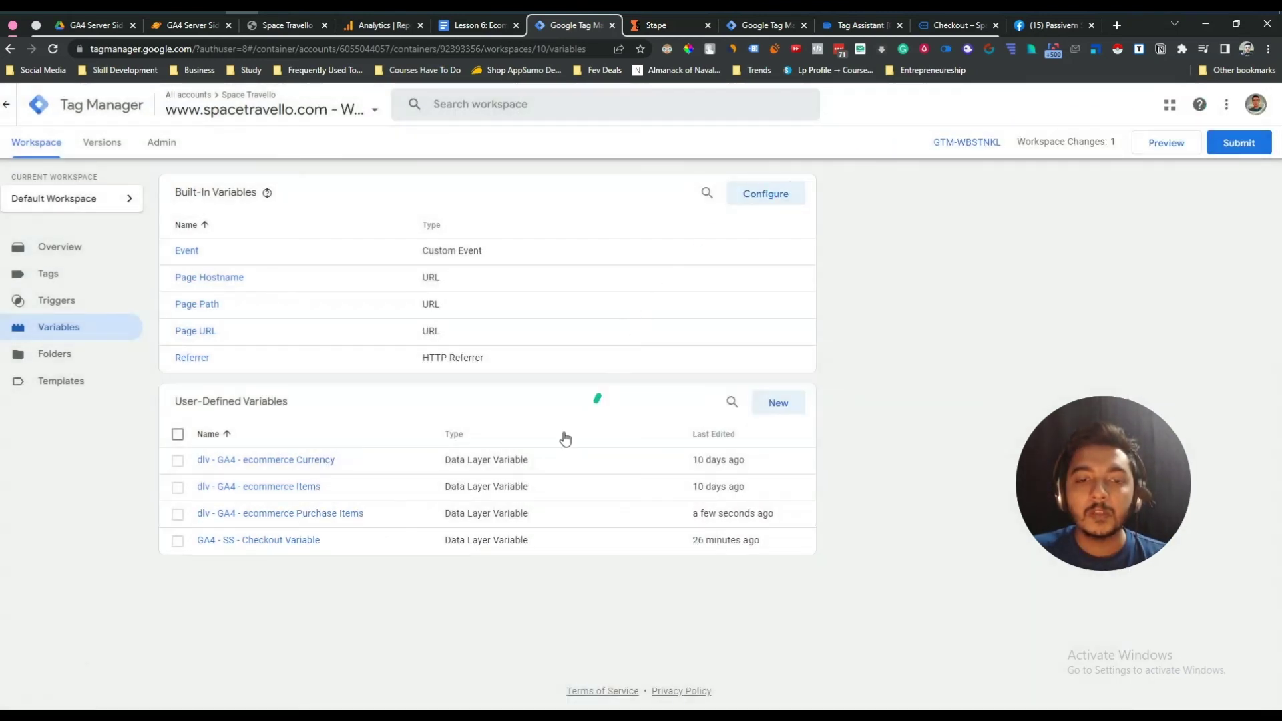
- Update the items variable name in the lesson document's Purchase list to "dlv - GA4 - ecommerce Purchase Items"
{"action": "left_click", "coordinate": [470, 27]}
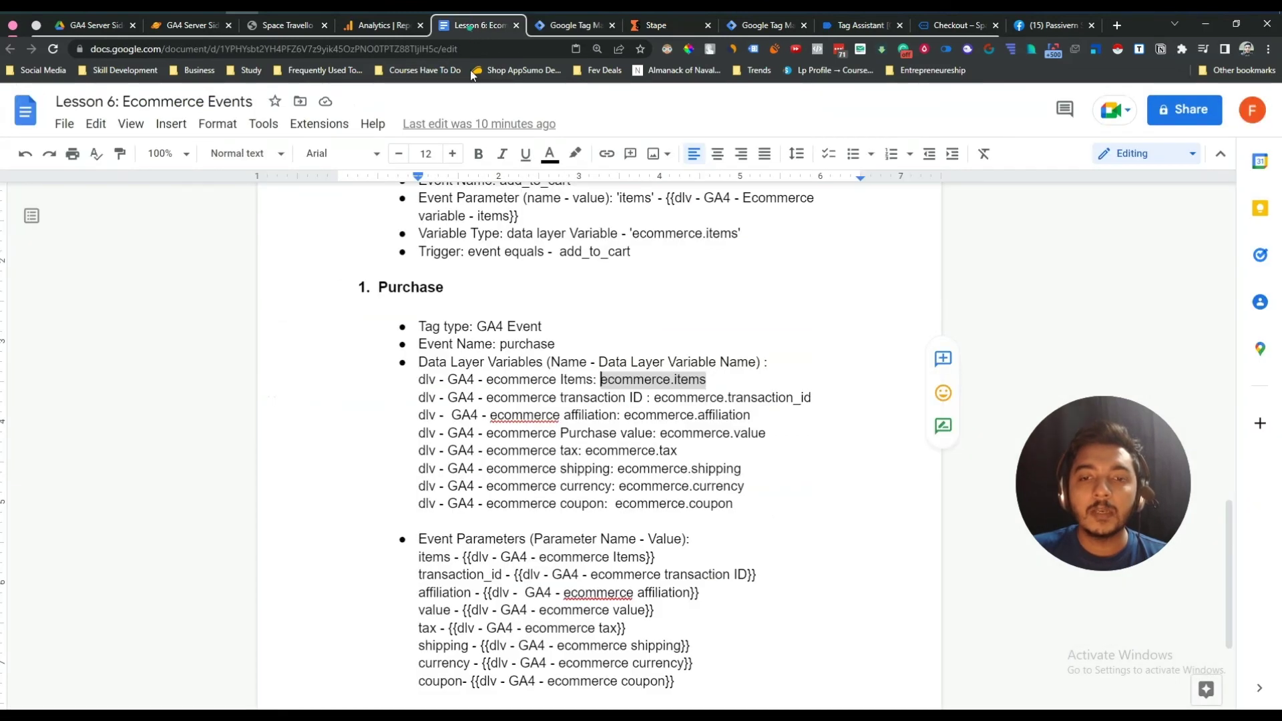
{"action": "left_click", "coordinate": [479, 398]}
{"action": "left_click_drag", "start_coordinate": [421, 381], "coordinate": [578, 376]}
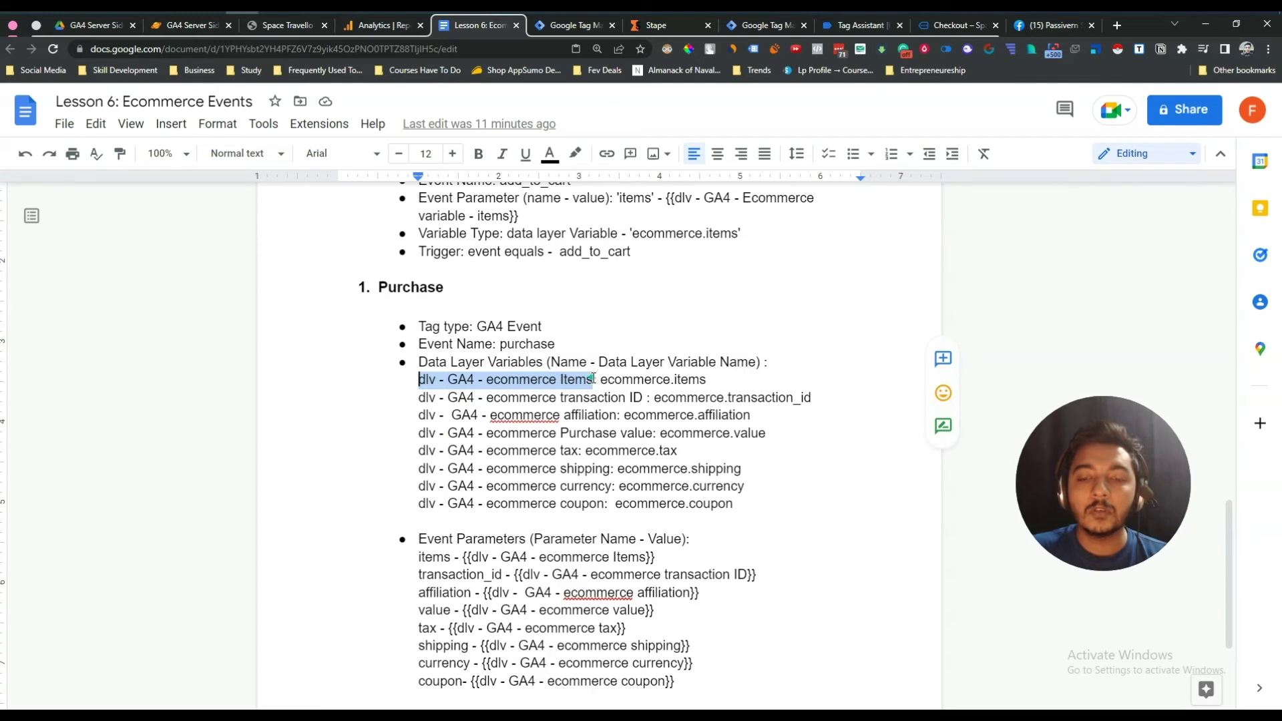
{"action": "key", "text": "ctrl+c"}
{"action": "left_click", "coordinate": [560, 379]}
{"action": "type", "text": "Purchase"}
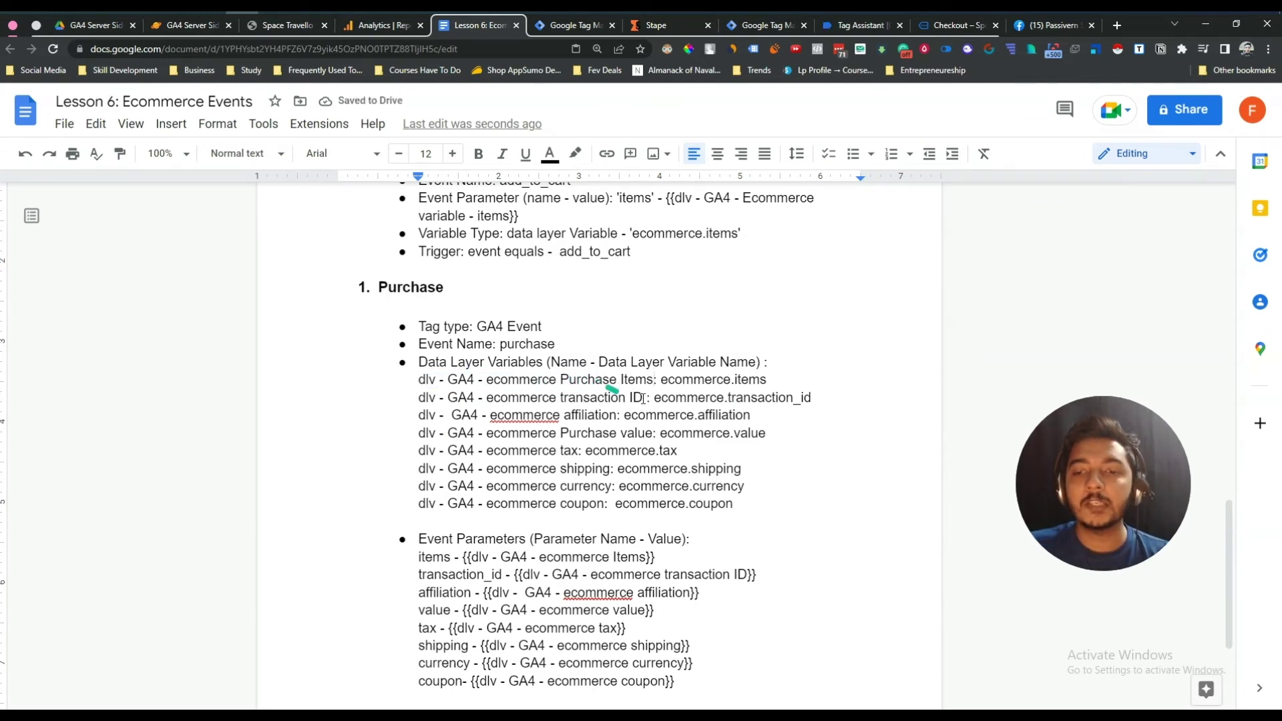
- Create another user-defined variable in Tag Manager named "dlv - GA4 - ecommerce transaction ID", copied from the lesson document
{"action": "left_click_drag", "start_coordinate": [420, 398], "coordinate": [627, 398]}
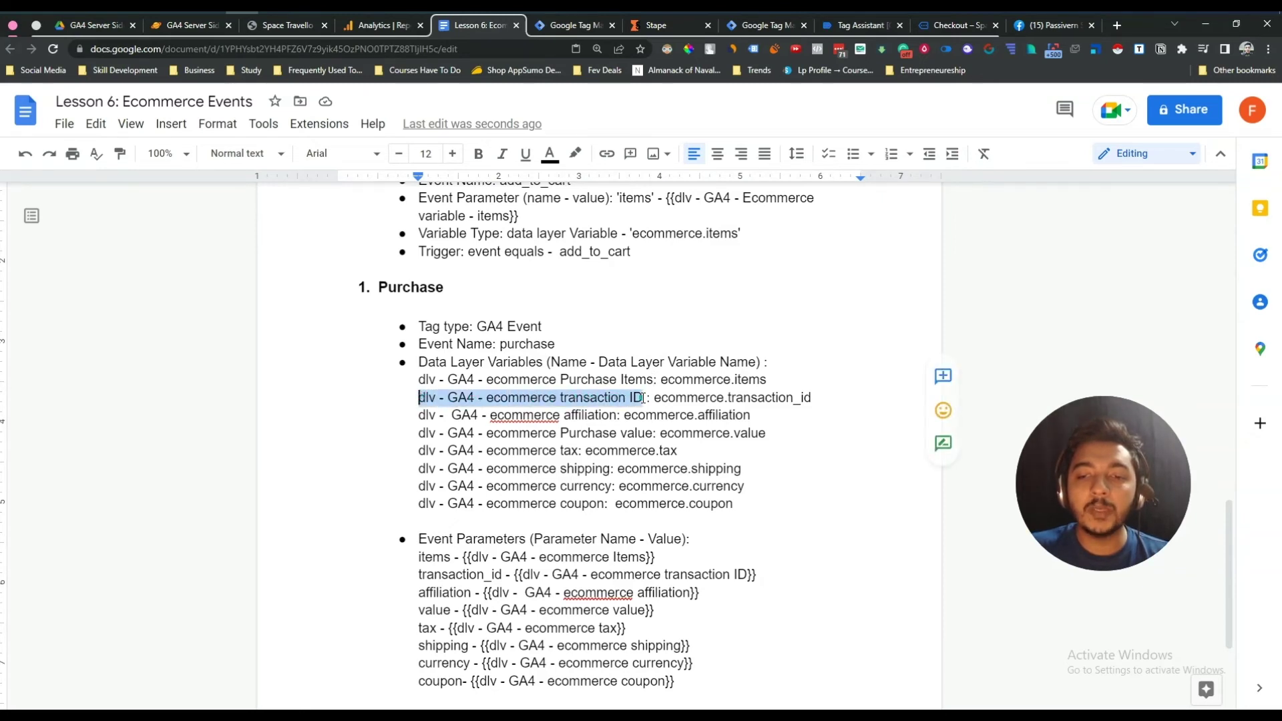
{"action": "right_click", "coordinate": [642, 399]}
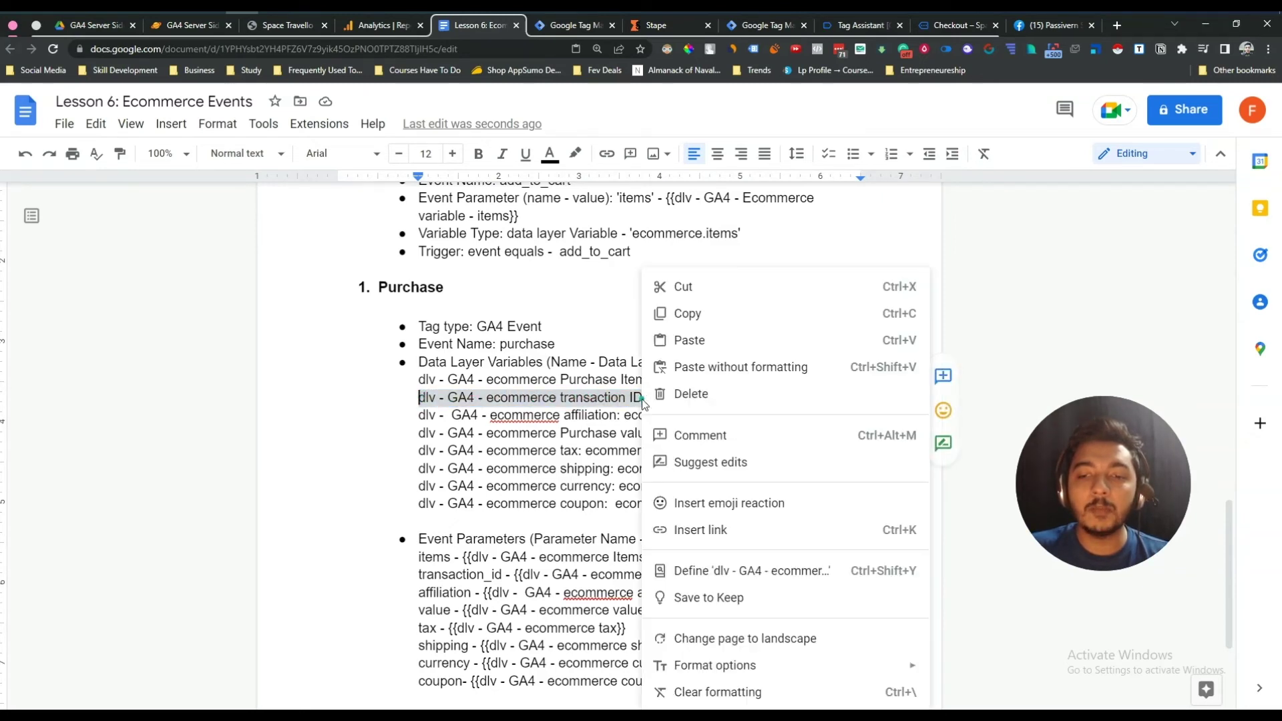
{"action": "left_click", "coordinate": [687, 313]}
{"action": "left_click", "coordinate": [567, 25]}
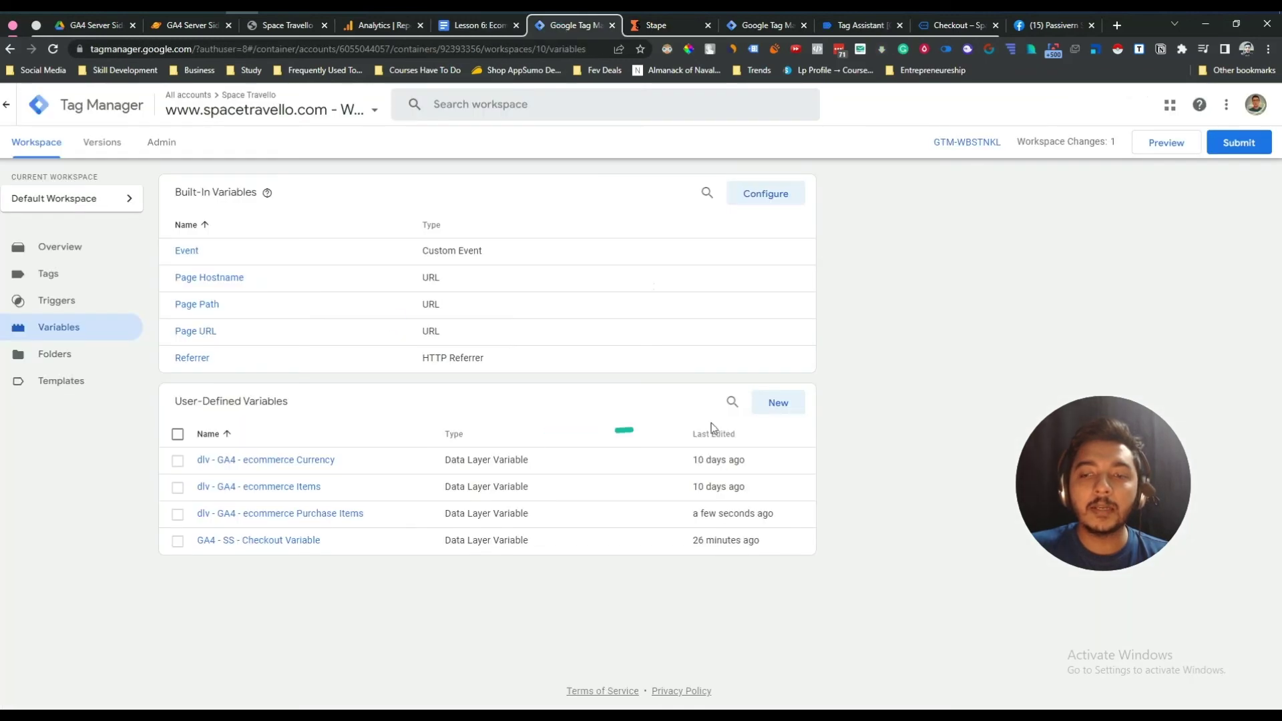
{"action": "left_click", "coordinate": [775, 403]}
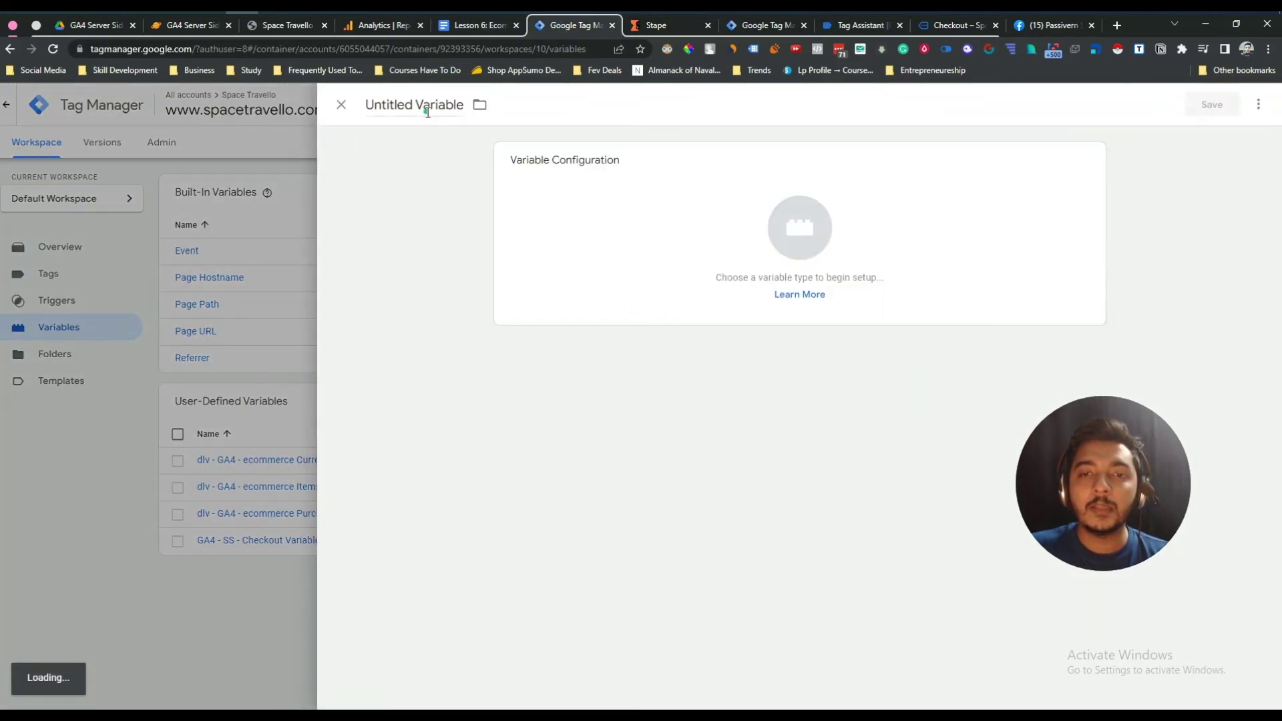
{"action": "left_click", "coordinate": [427, 114]}
{"action": "key", "text": "ctrl+v"}
- Configure the transaction ID variable as a Data Layer Variable named ecommerce.transaction_id, copied from the lesson document, and save it
{"action": "left_click", "coordinate": [785, 247]}
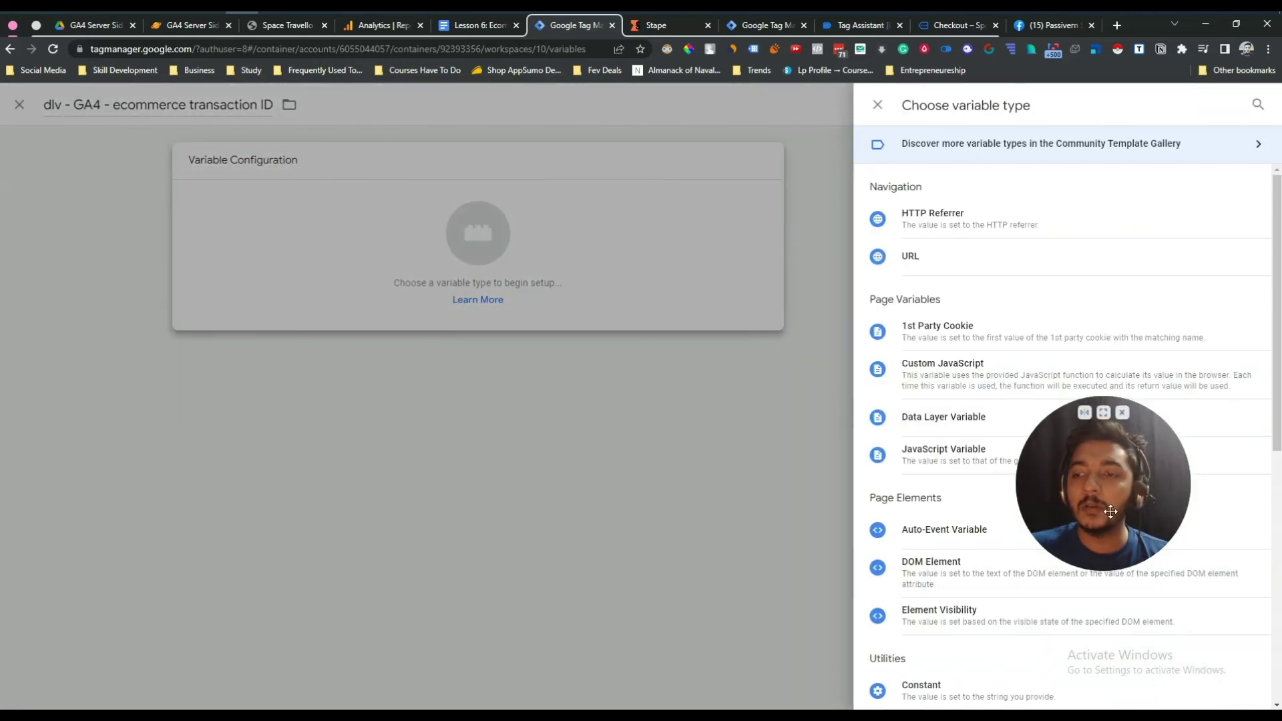
{"action": "left_click_drag", "start_coordinate": [1111, 512], "coordinate": [1174, 533]}
{"action": "left_click", "coordinate": [956, 421]}
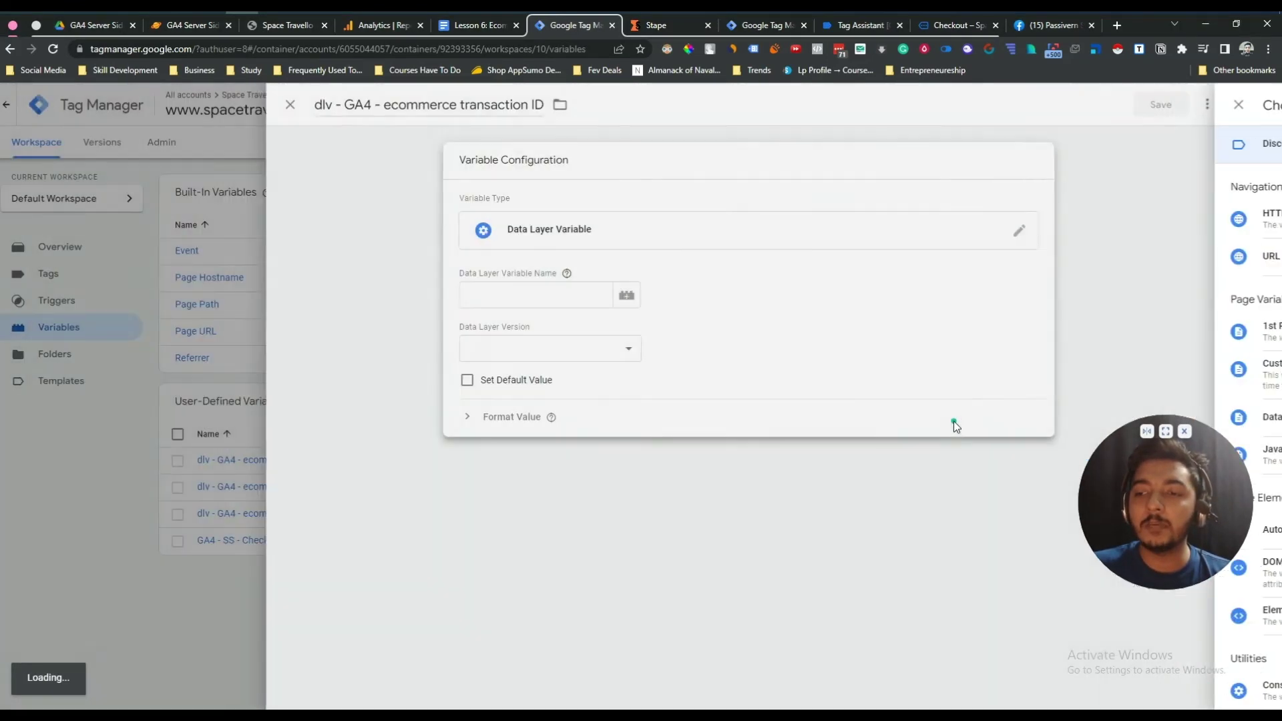
{"action": "left_click", "coordinate": [474, 29]}
{"action": "left_click_drag", "start_coordinate": [656, 401], "coordinate": [803, 396]}
{"action": "right_click", "coordinate": [803, 396]}
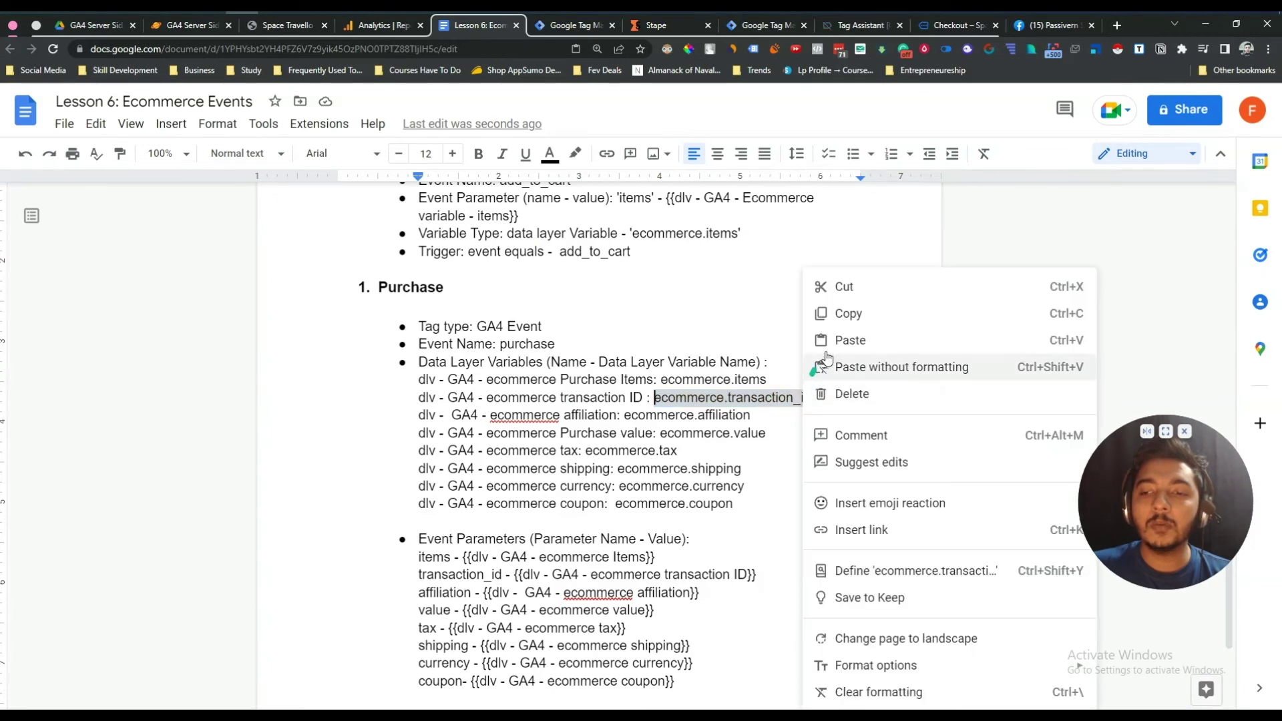
{"action": "left_click", "coordinate": [837, 322]}
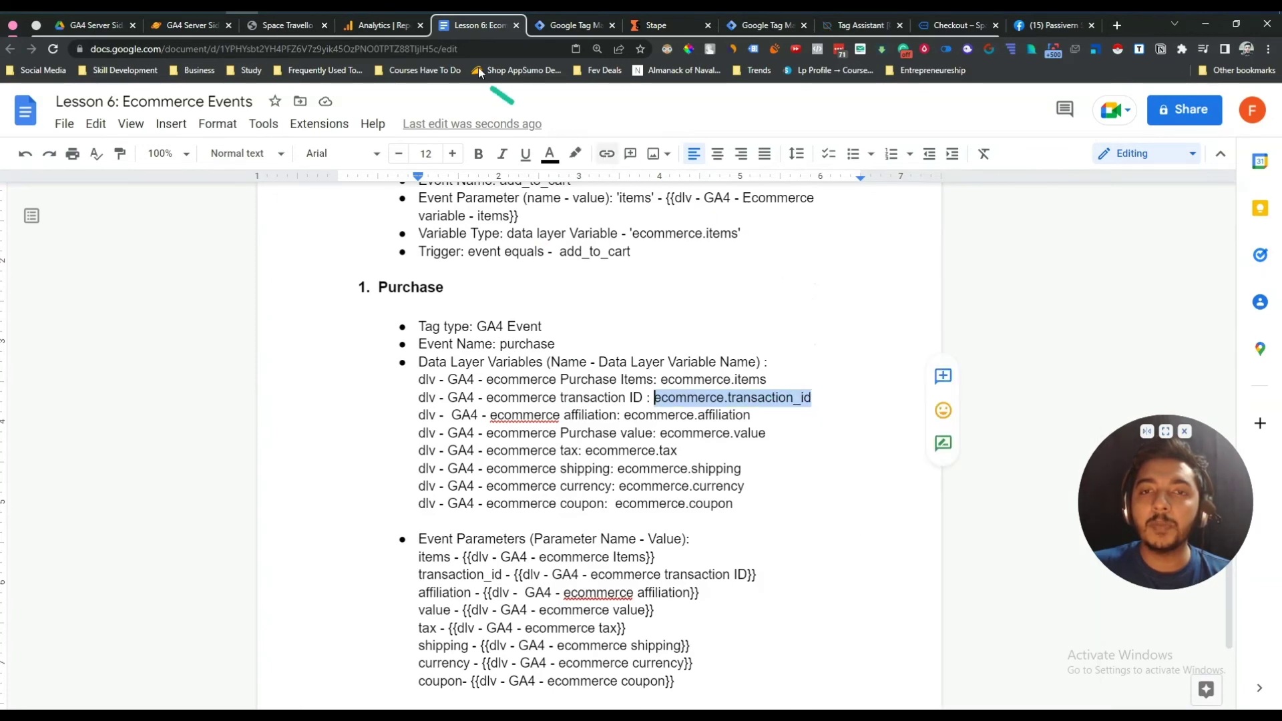
{"action": "left_click", "coordinate": [542, 27]}
{"action": "left_click", "coordinate": [588, 304]}
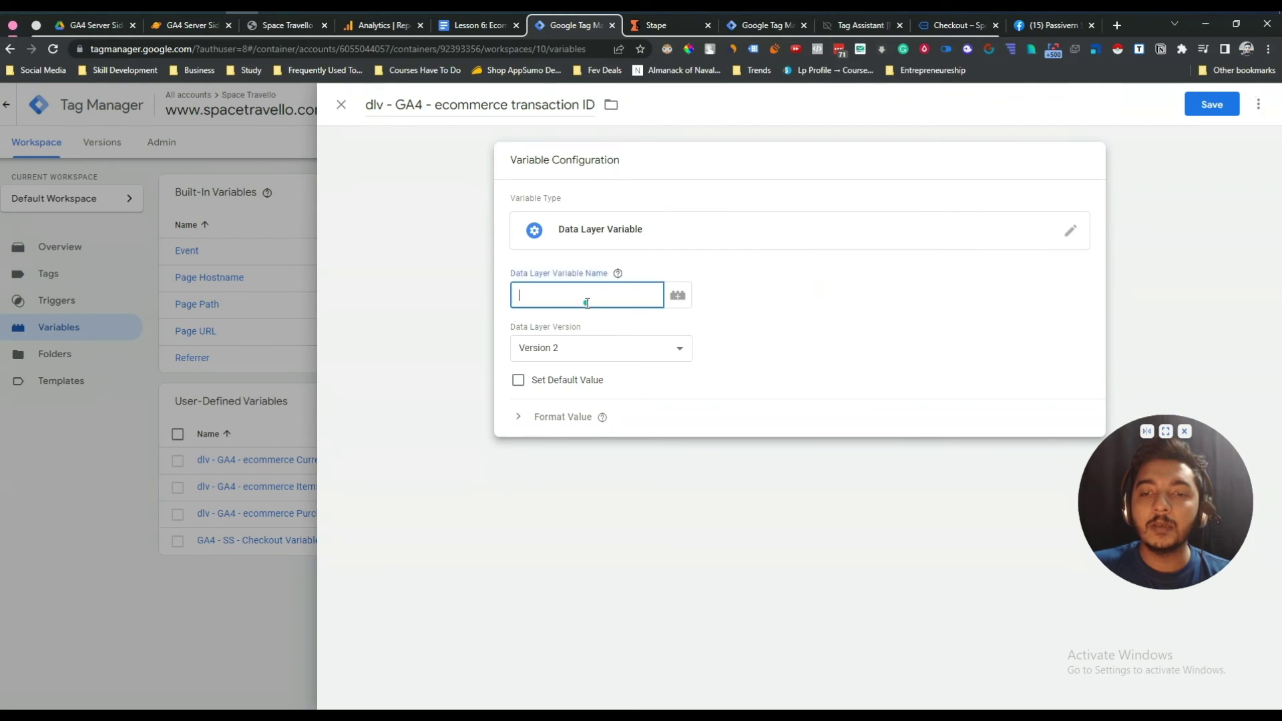
{"action": "key", "text": "ctrl+v"}
{"action": "left_click", "coordinate": [438, 303]}
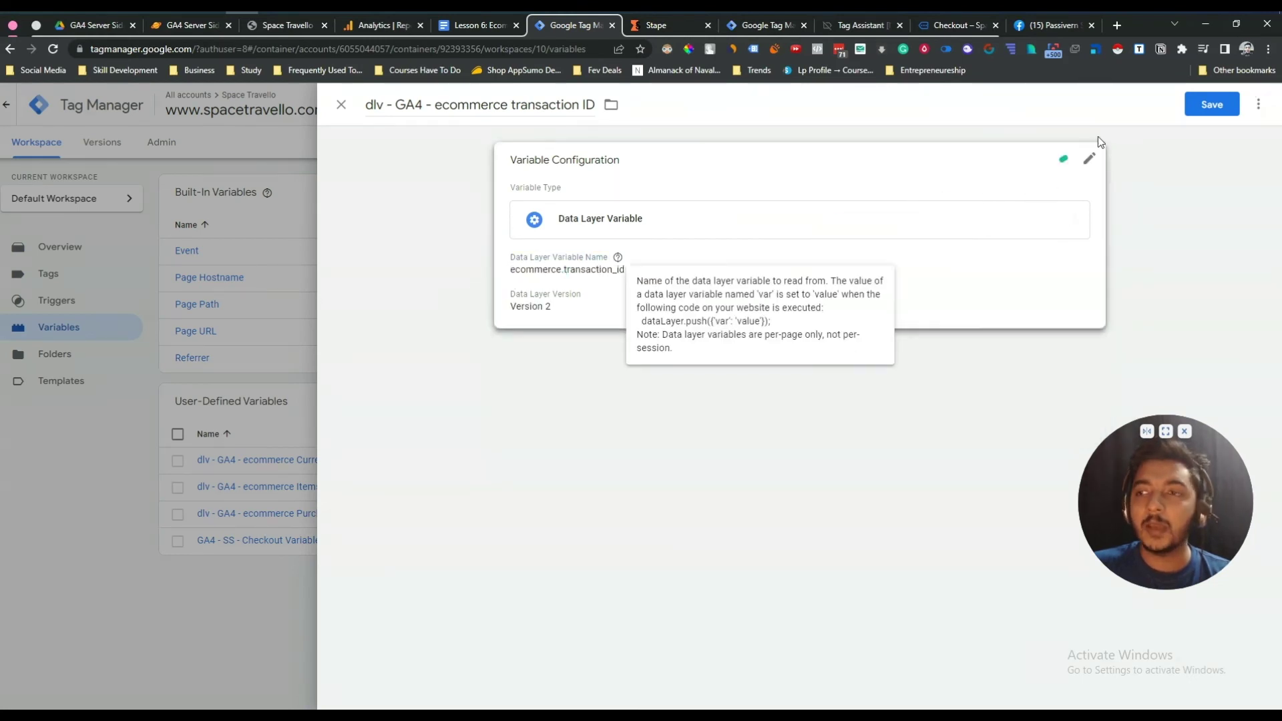
{"action": "left_click", "coordinate": [1204, 107]}
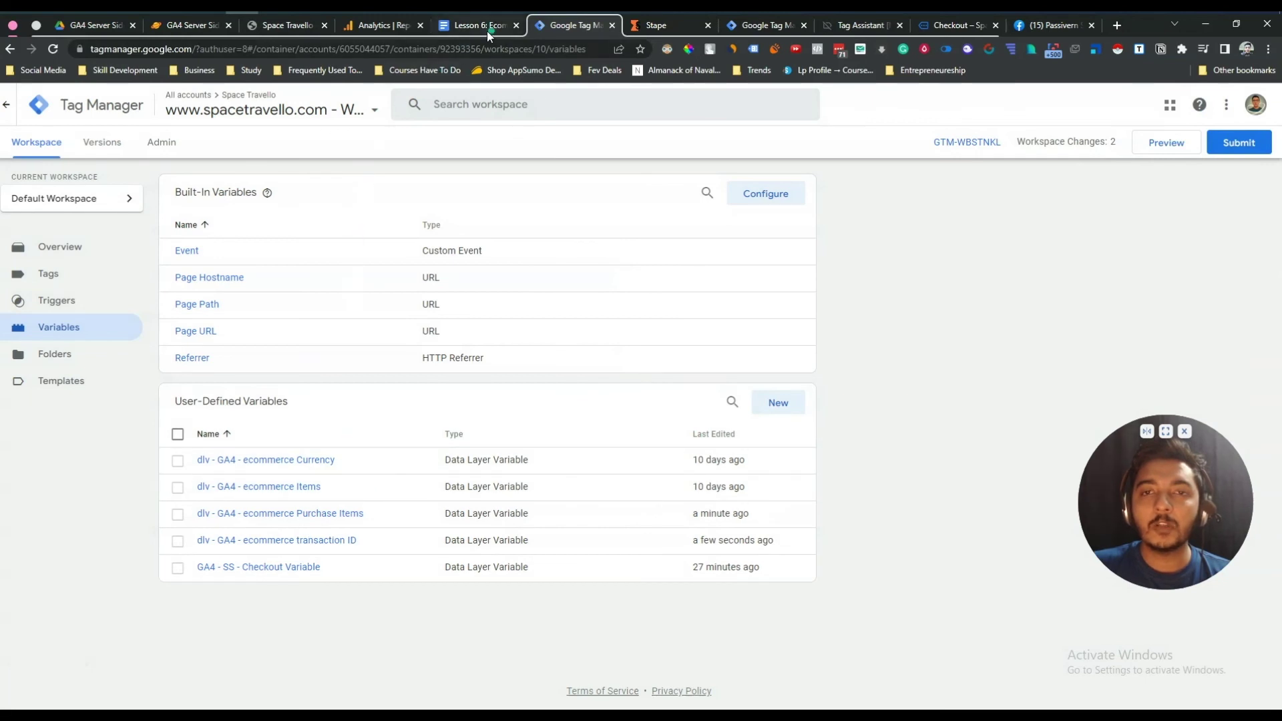
- Create another user-defined variable in Tag Manager named "dlv - GA4 - ecommerce affiliation", copied from the lesson document
{"action": "left_click", "coordinate": [486, 30]}
{"action": "left_click_drag", "start_coordinate": [421, 415], "coordinate": [609, 417]}
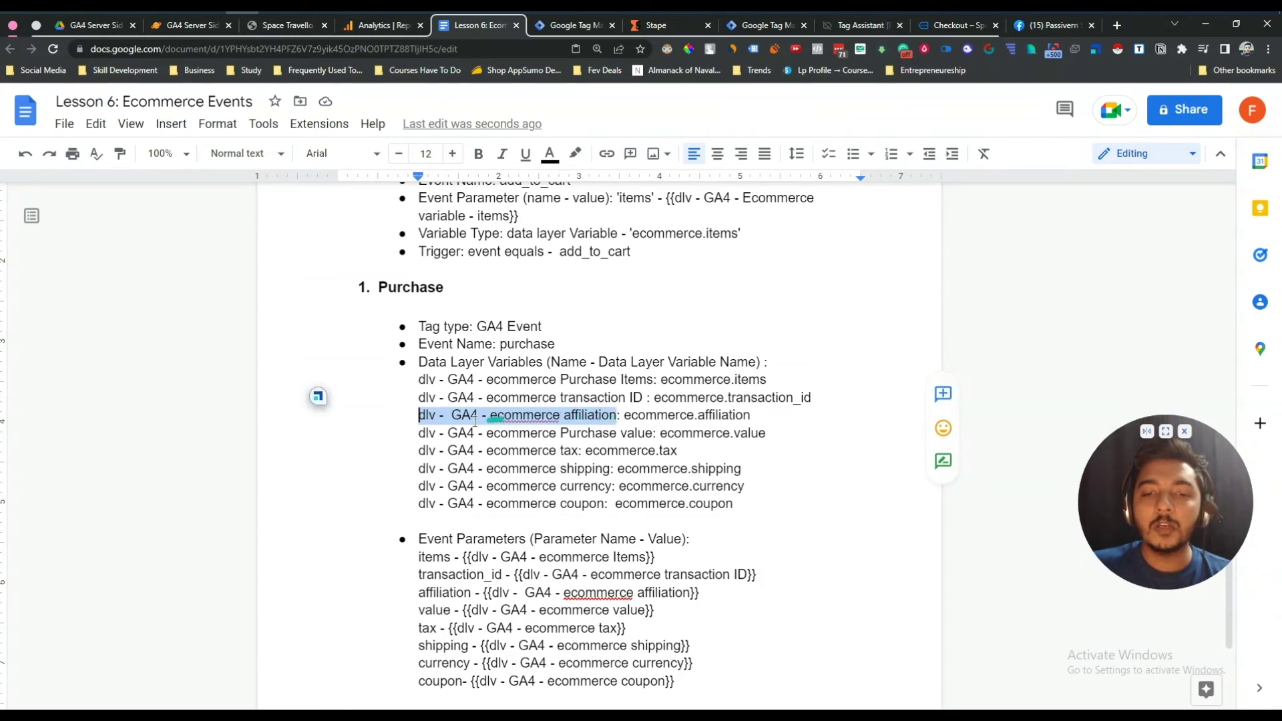
{"action": "right_click", "coordinate": [588, 420]}
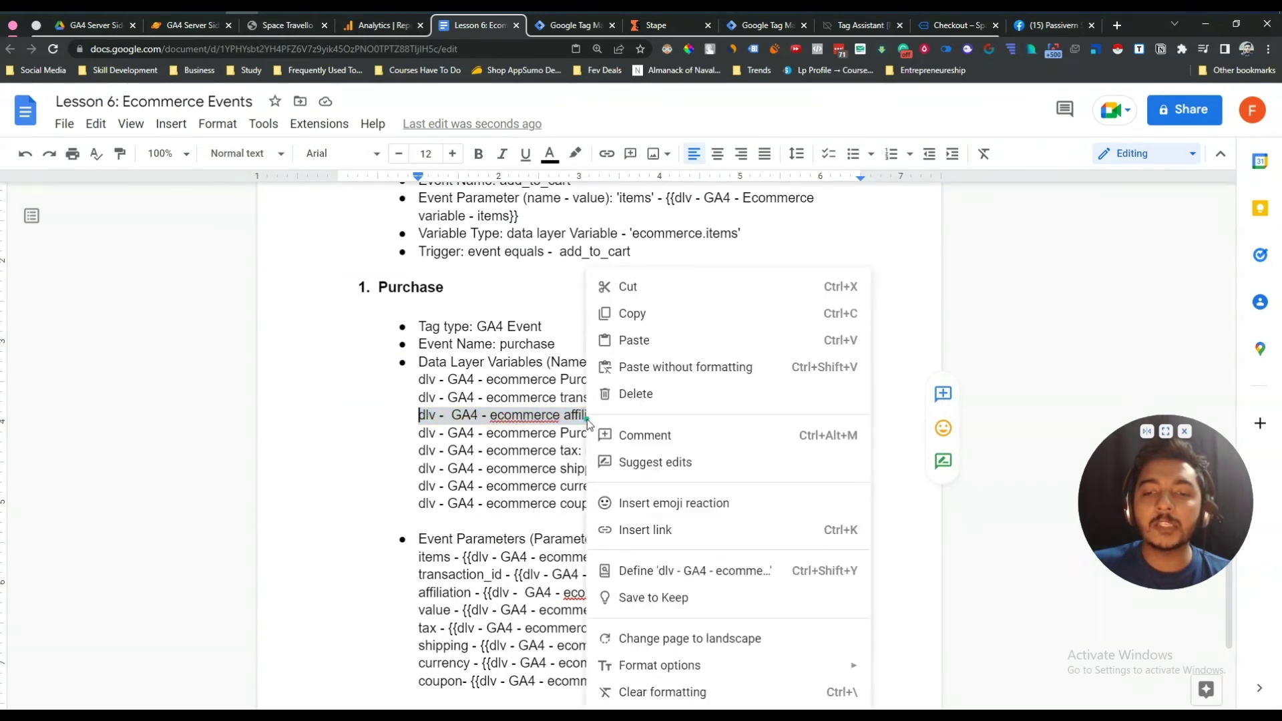
{"action": "left_click", "coordinate": [624, 314]}
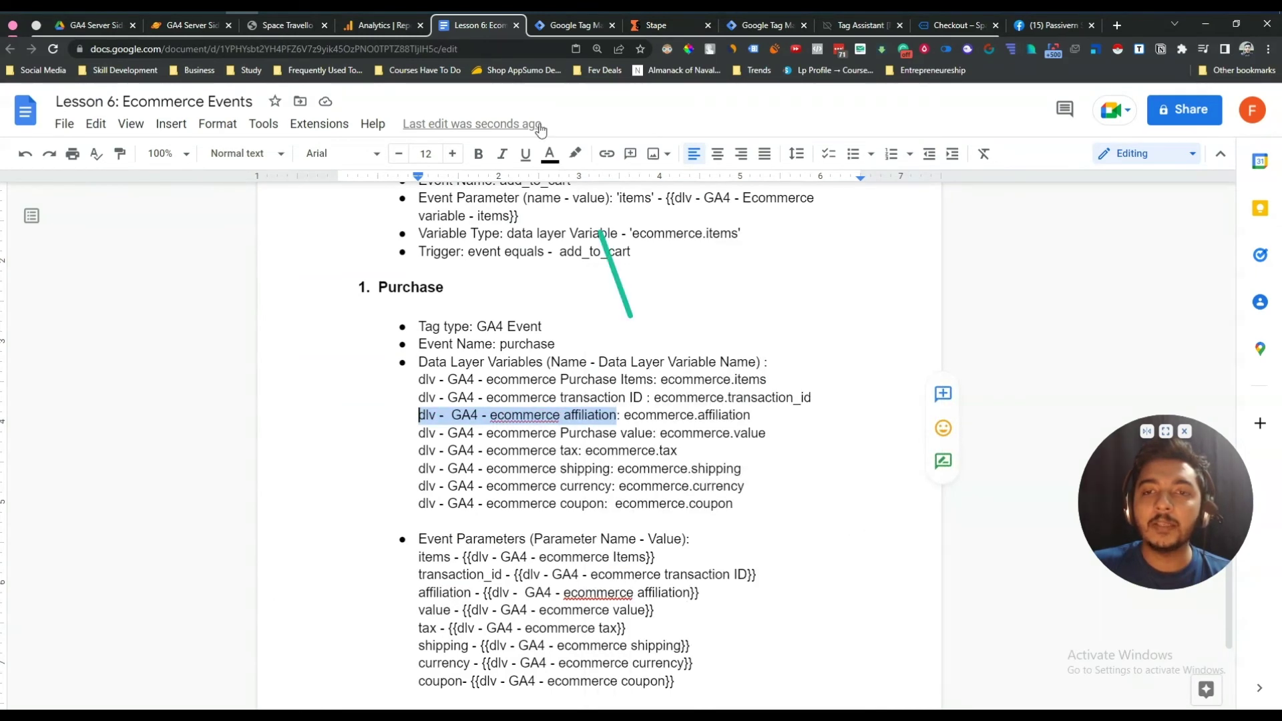
{"action": "left_click", "coordinate": [572, 25]}
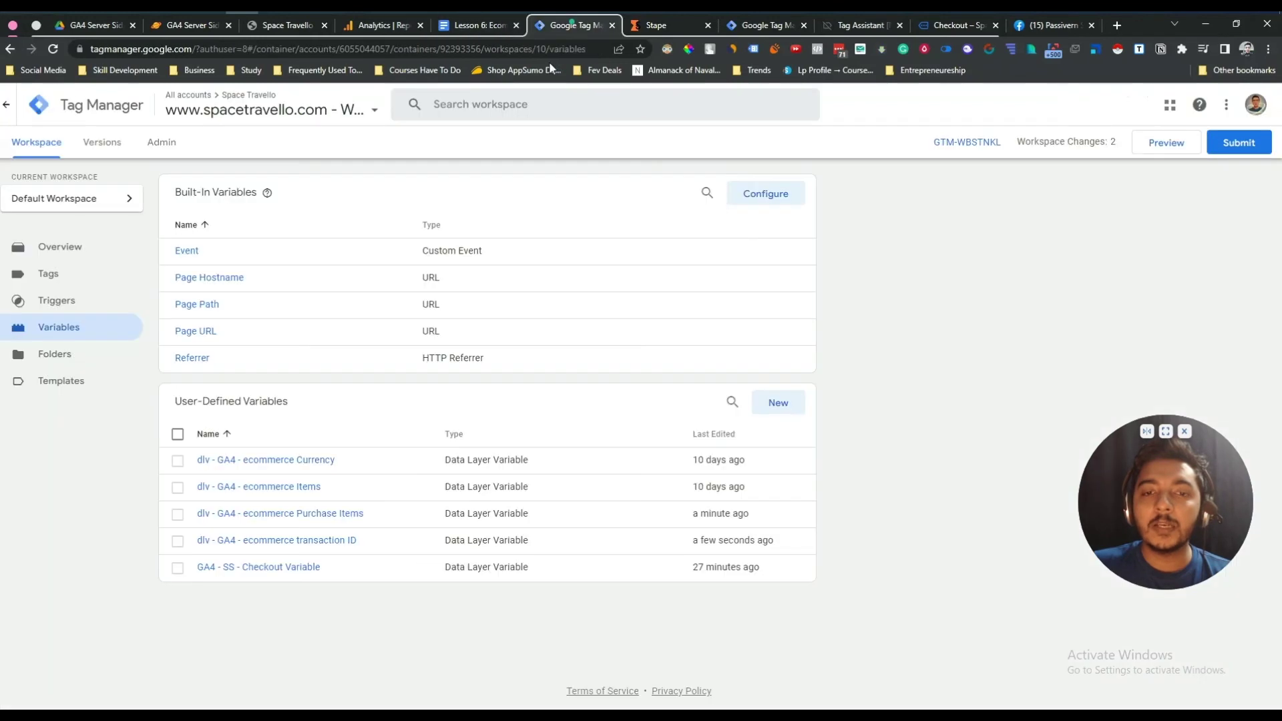
{"action": "left_click", "coordinate": [773, 403]}
{"action": "triple_click", "coordinate": [428, 107]}
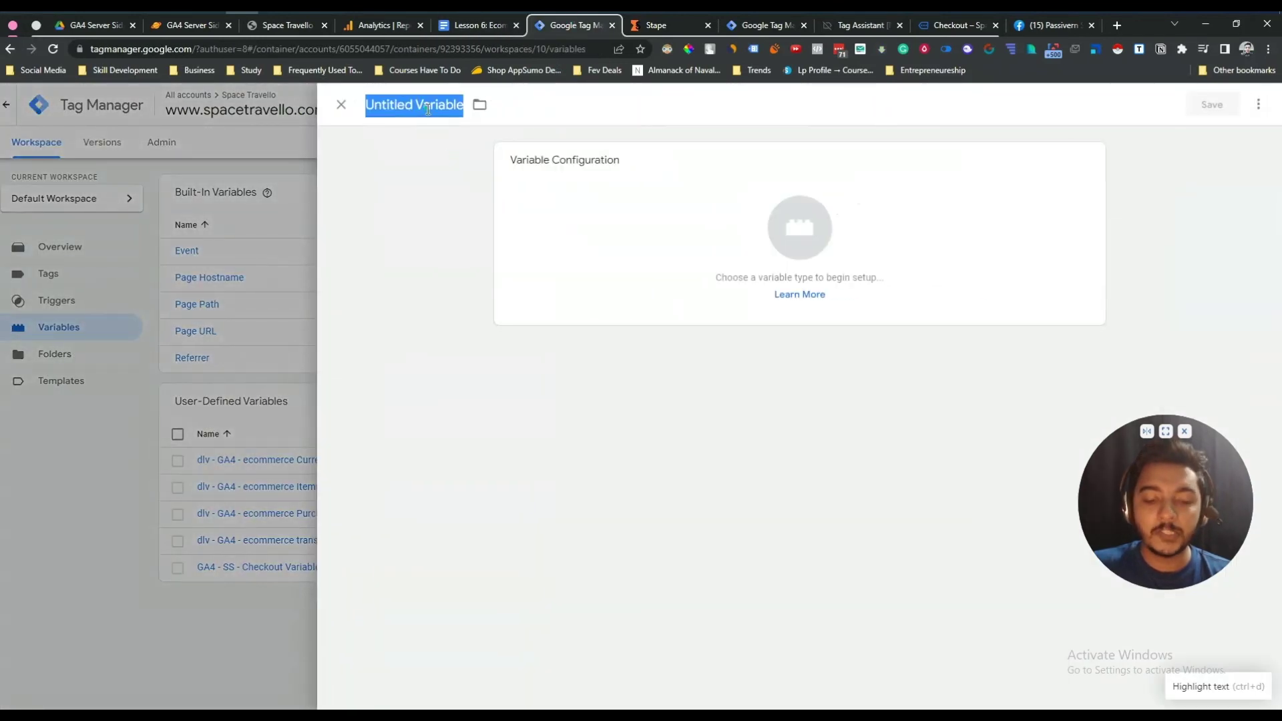
{"action": "key", "text": "ctrl+v"}
- Configure the affiliation variable as a Data Layer Variable with the data layer variable name ecommerce.affiliation from the lesson document, and save it
{"action": "left_click", "coordinate": [647, 240]}
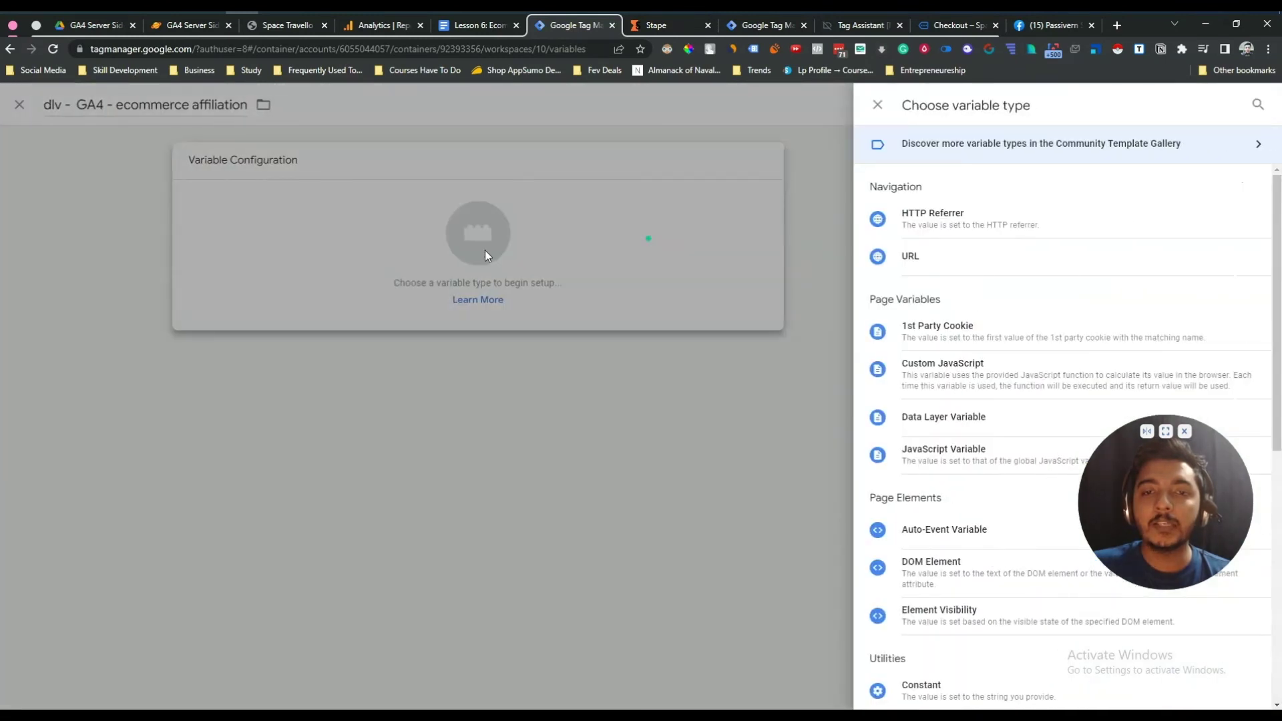
{"action": "left_click", "coordinate": [933, 421]}
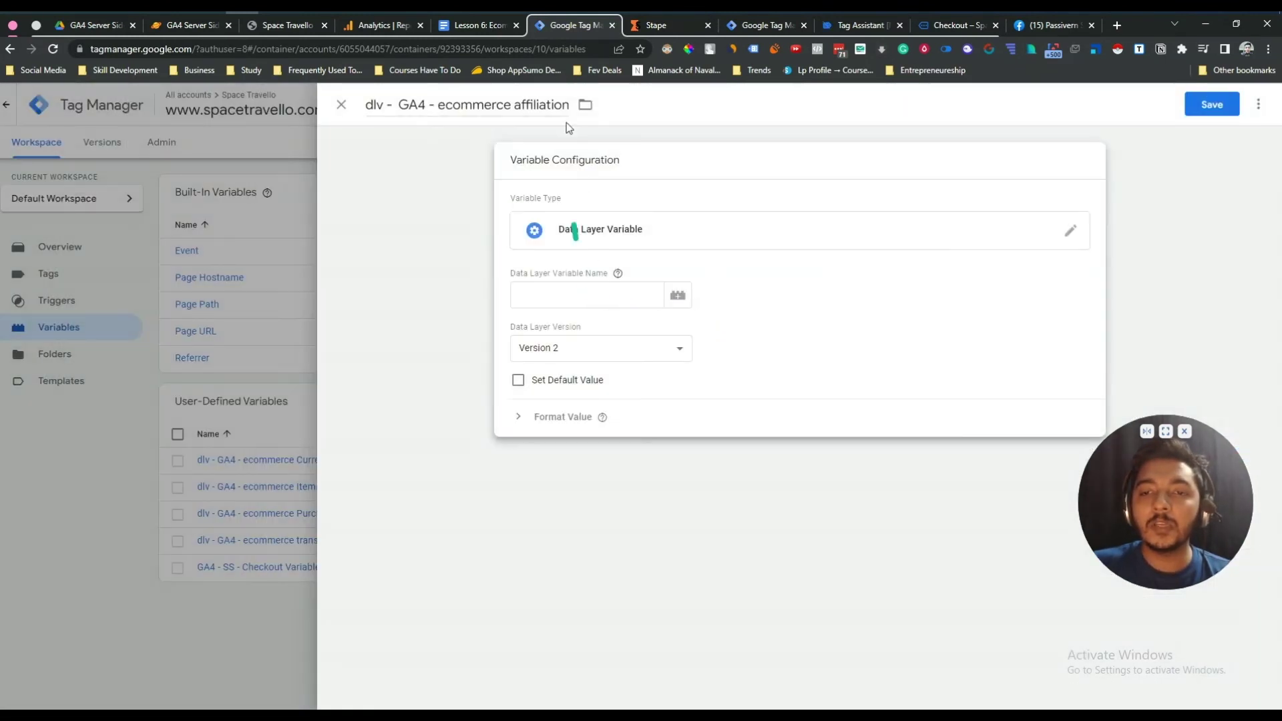
{"action": "left_click", "coordinate": [459, 32]}
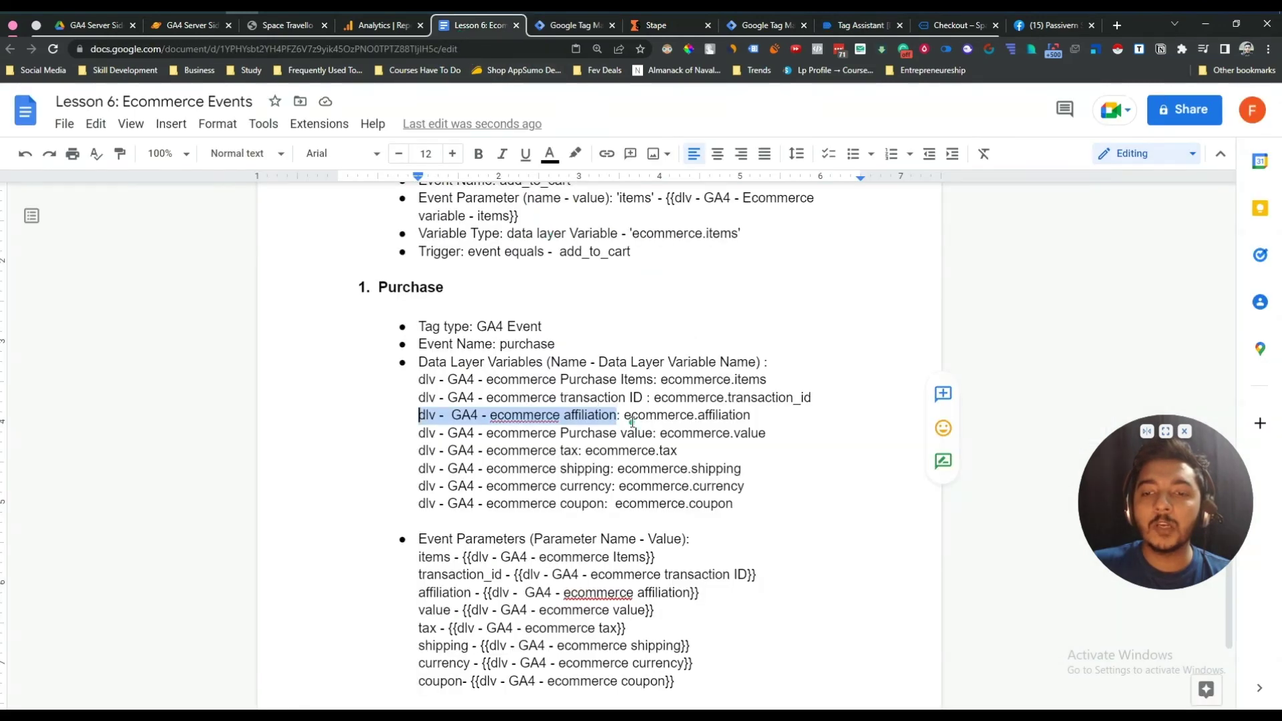
{"action": "left_click_drag", "start_coordinate": [625, 415], "coordinate": [746, 414]}
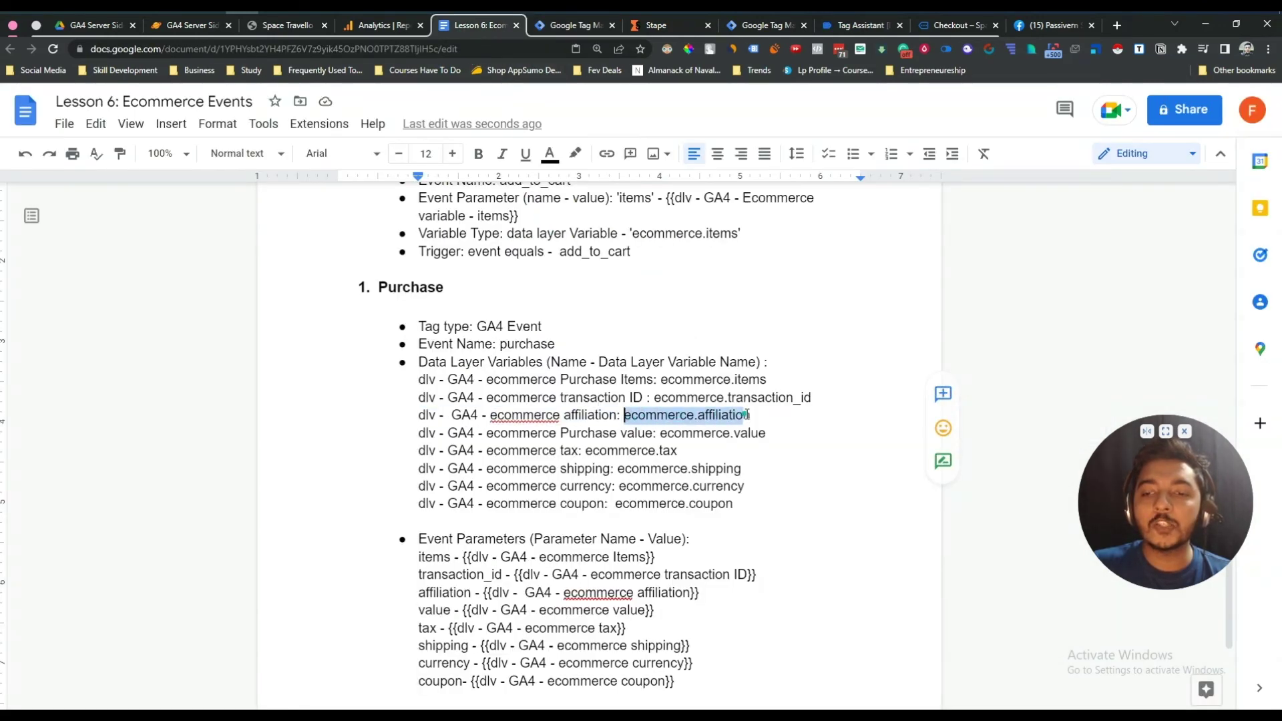
{"action": "right_click", "coordinate": [740, 417]}
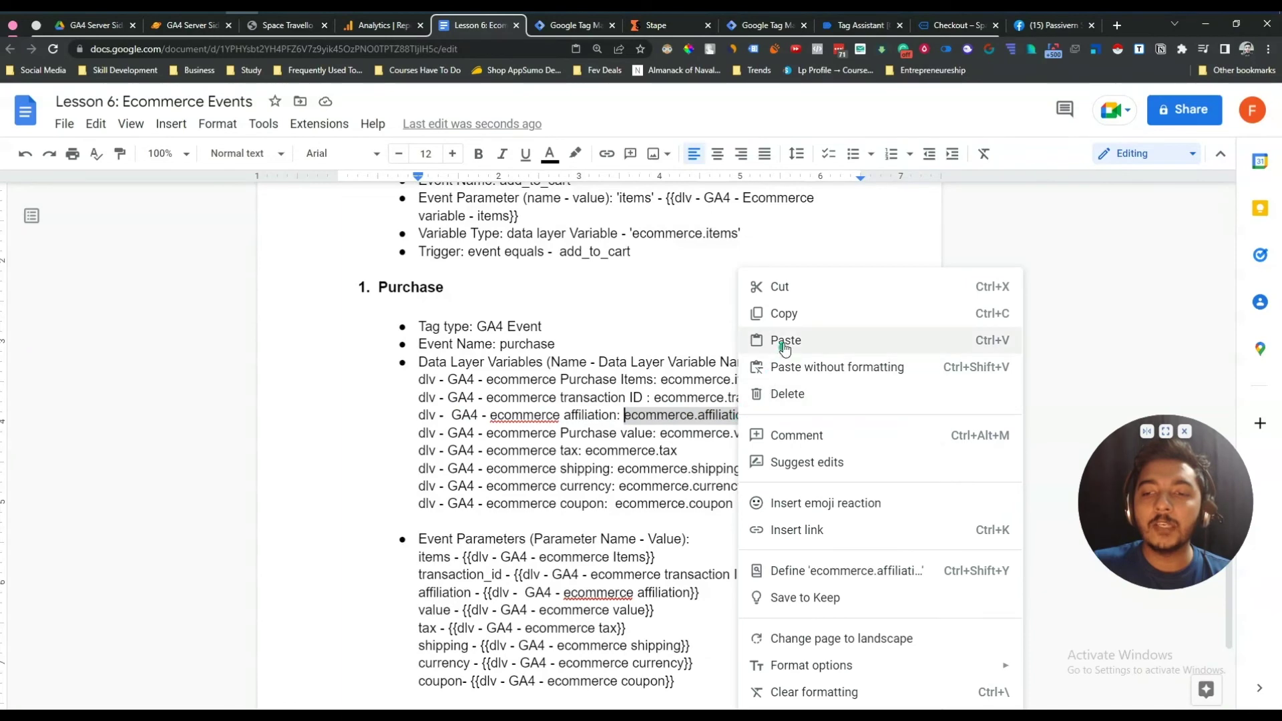
{"action": "left_click", "coordinate": [782, 310]}
{"action": "left_click", "coordinate": [574, 32]}
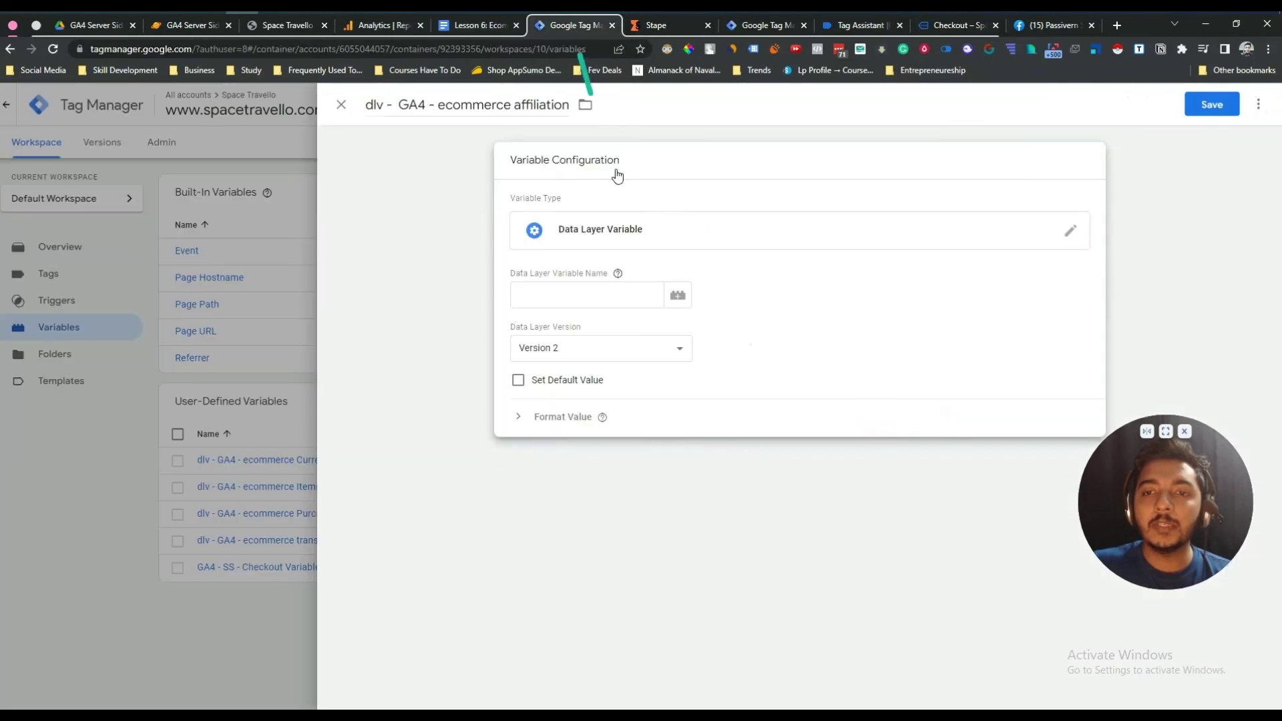
{"action": "left_click", "coordinate": [614, 294]}
{"action": "key", "text": "ctrl+v"}
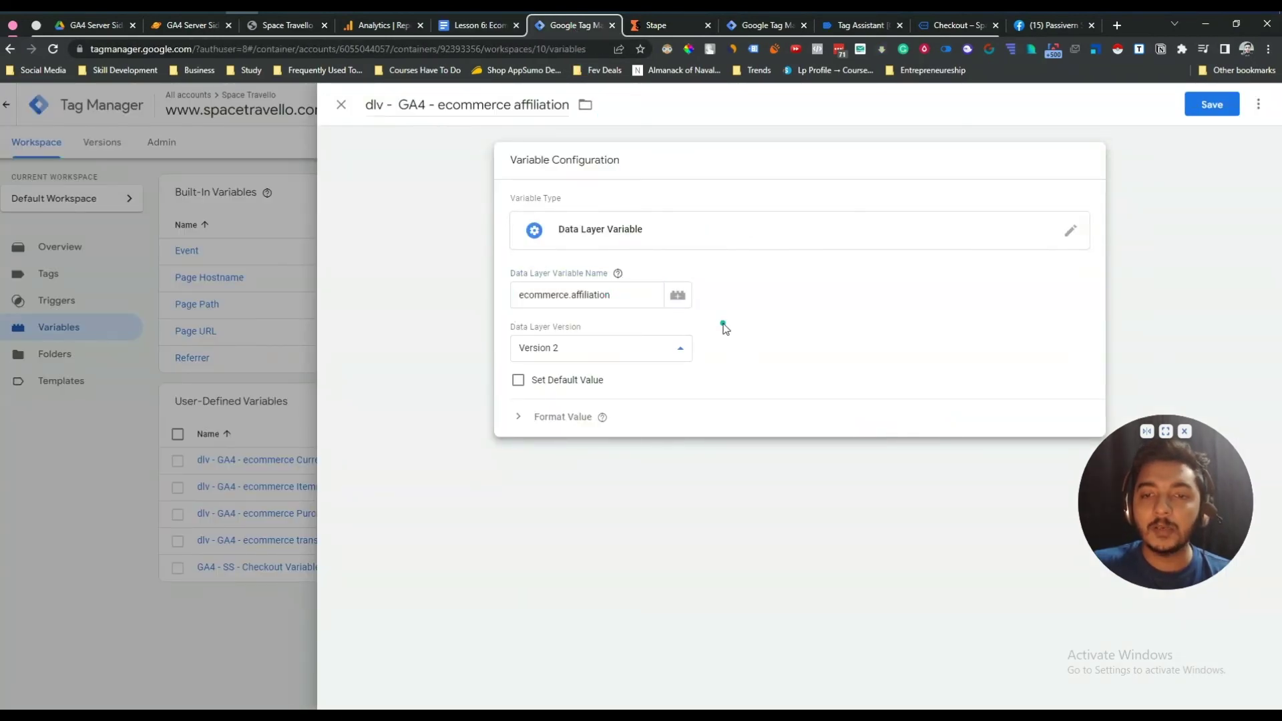
{"action": "left_click", "coordinate": [1128, 246]}
{"action": "left_click", "coordinate": [1194, 117]}
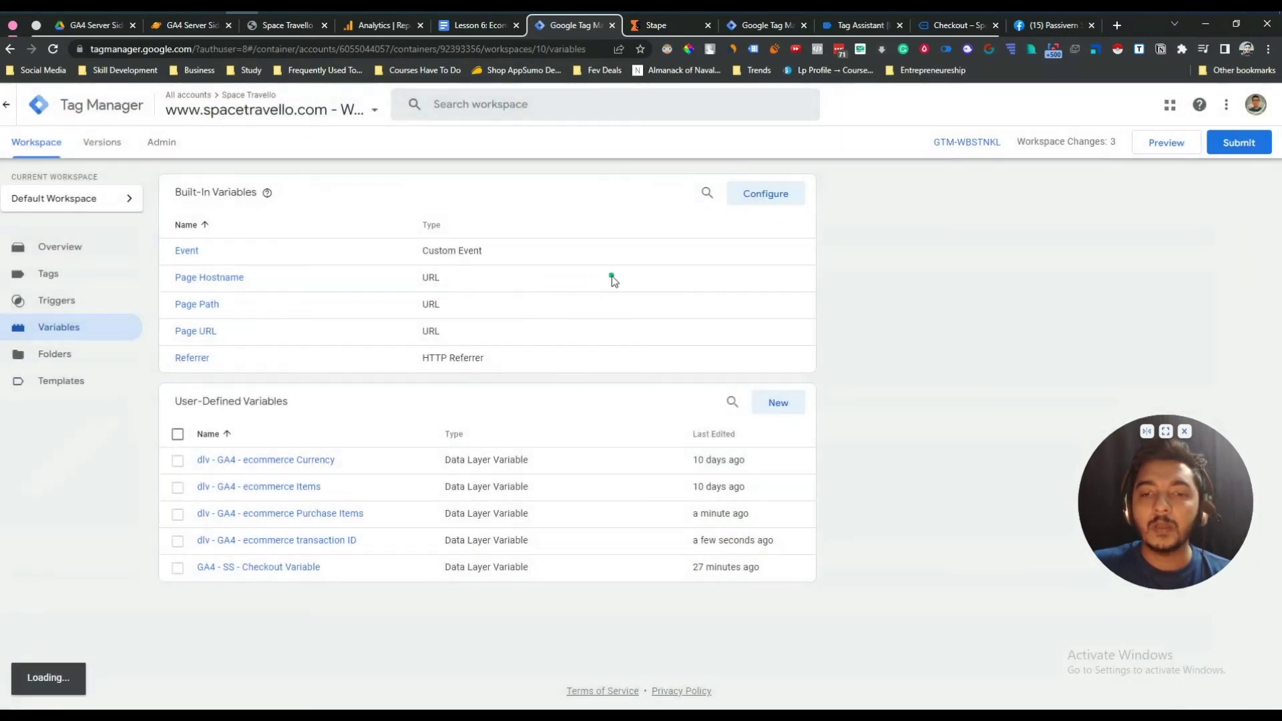
- Create another user-defined variable in Tag Manager named "dlv - GA4 - ecommerce Purchase value", copied from the lesson document
{"action": "left_click", "coordinate": [487, 31]}
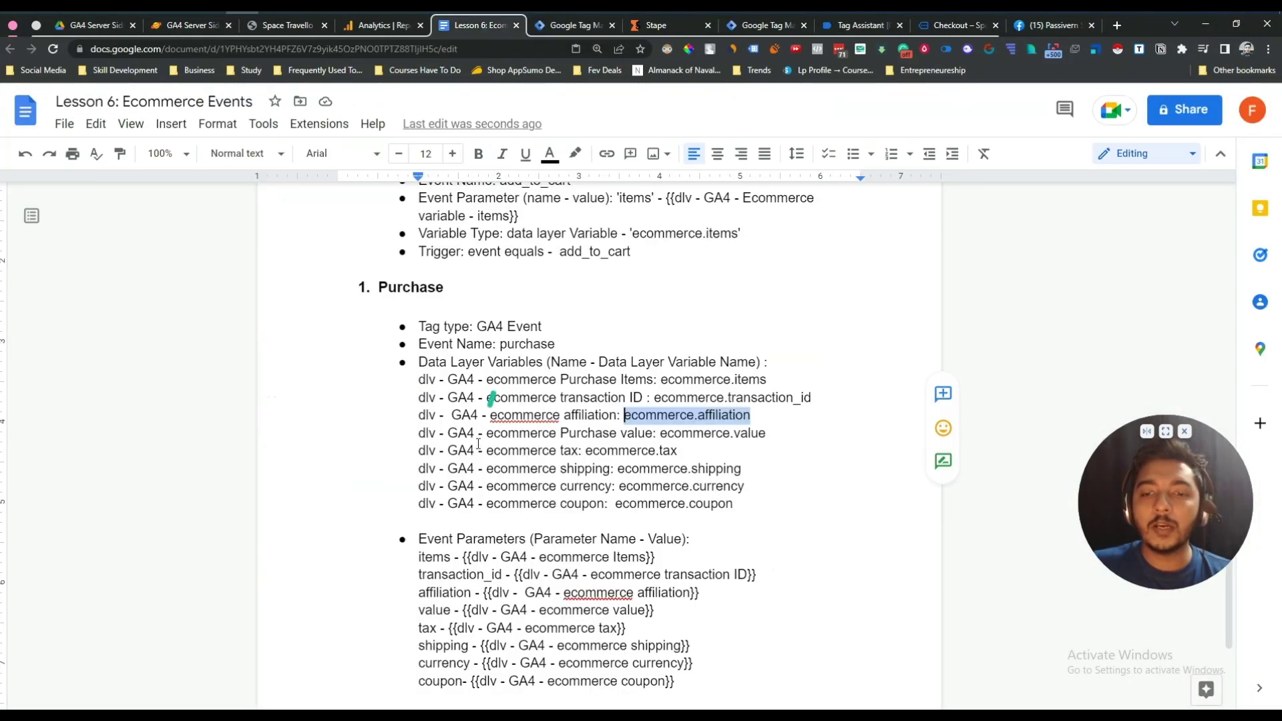
{"action": "left_click_drag", "start_coordinate": [421, 431], "coordinate": [651, 433]}
{"action": "right_click", "coordinate": [651, 432]}
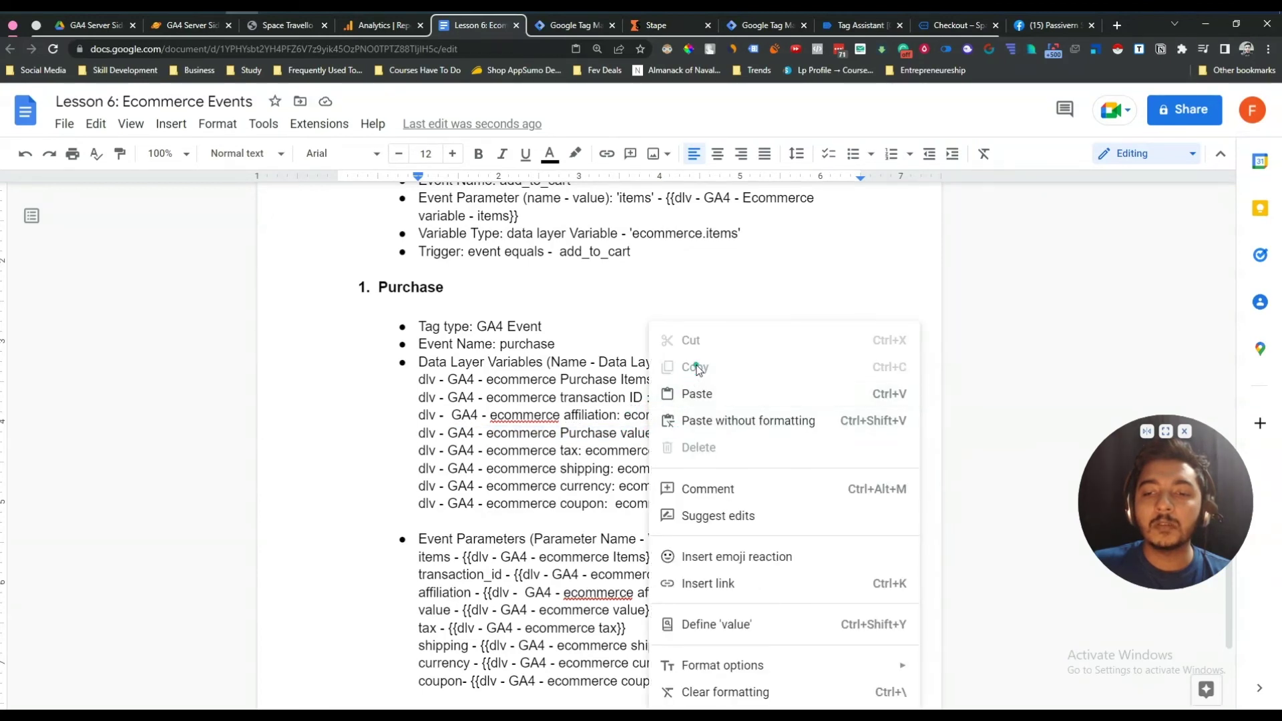
{"action": "left_click", "coordinate": [607, 421]}
{"action": "left_click_drag", "start_coordinate": [651, 433], "coordinate": [443, 432]}
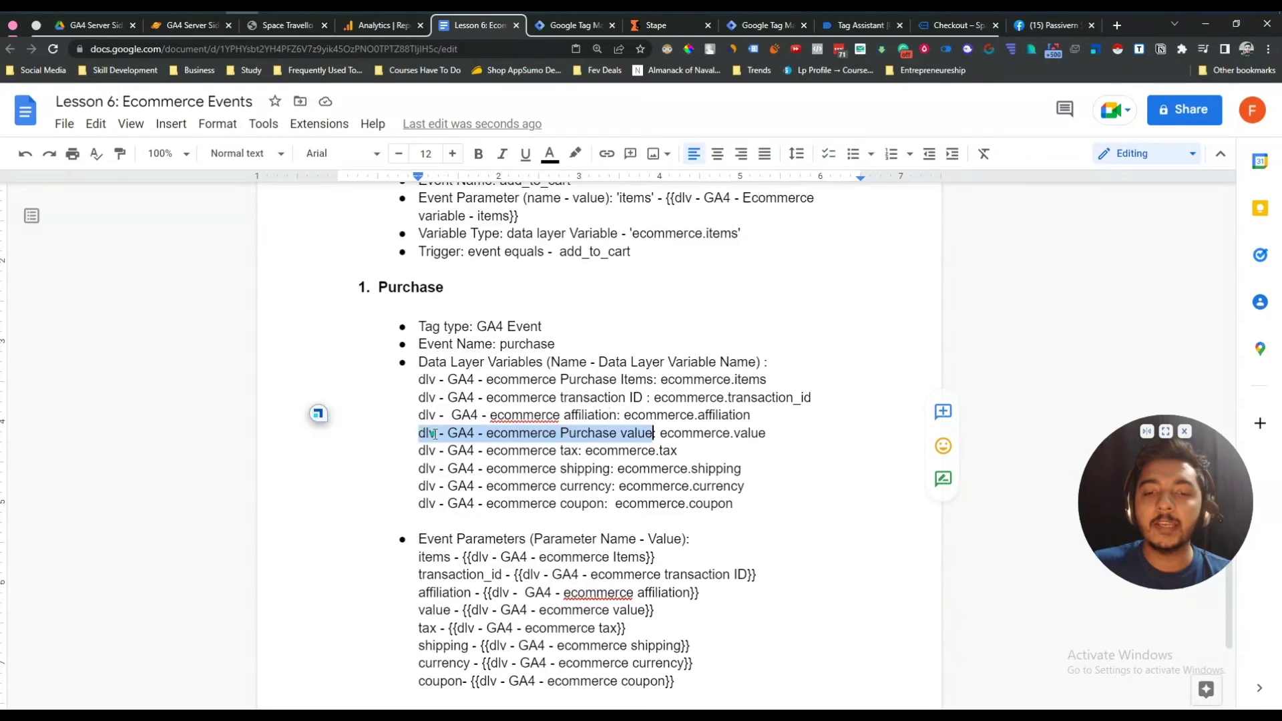
{"action": "right_click", "coordinate": [433, 433]}
{"action": "left_click", "coordinate": [487, 318]}
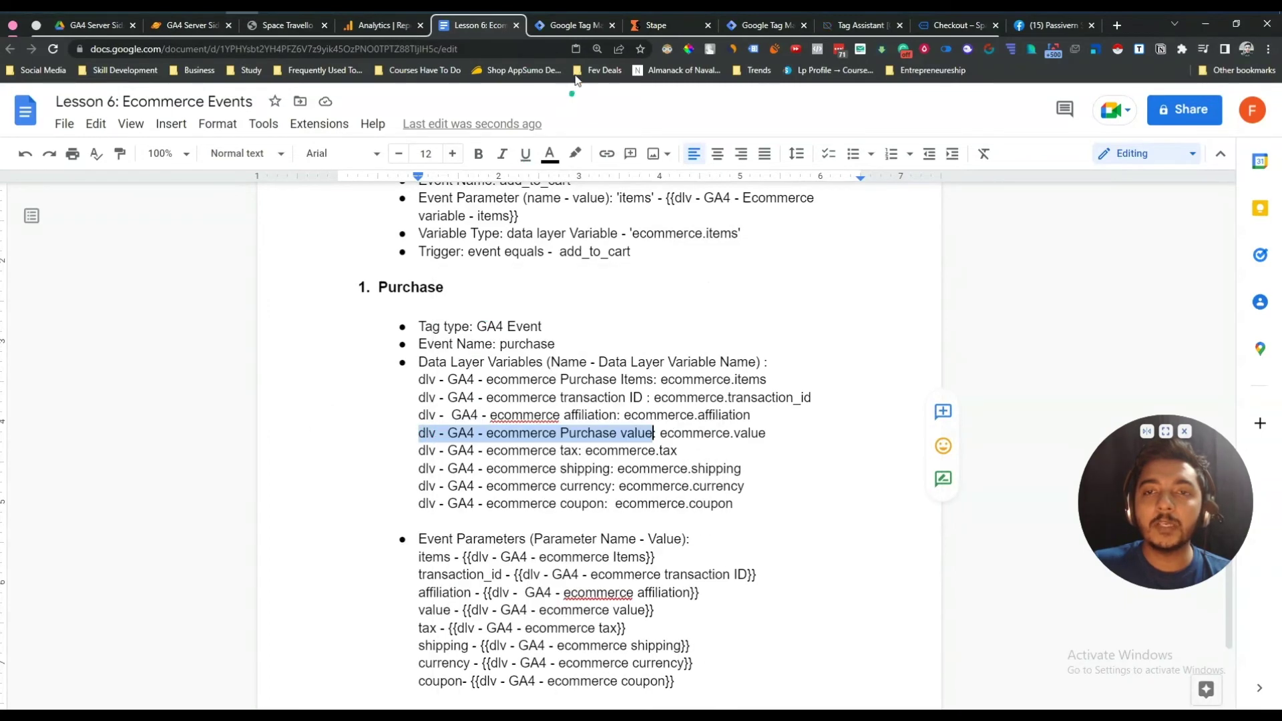
{"action": "left_click", "coordinate": [567, 29]}
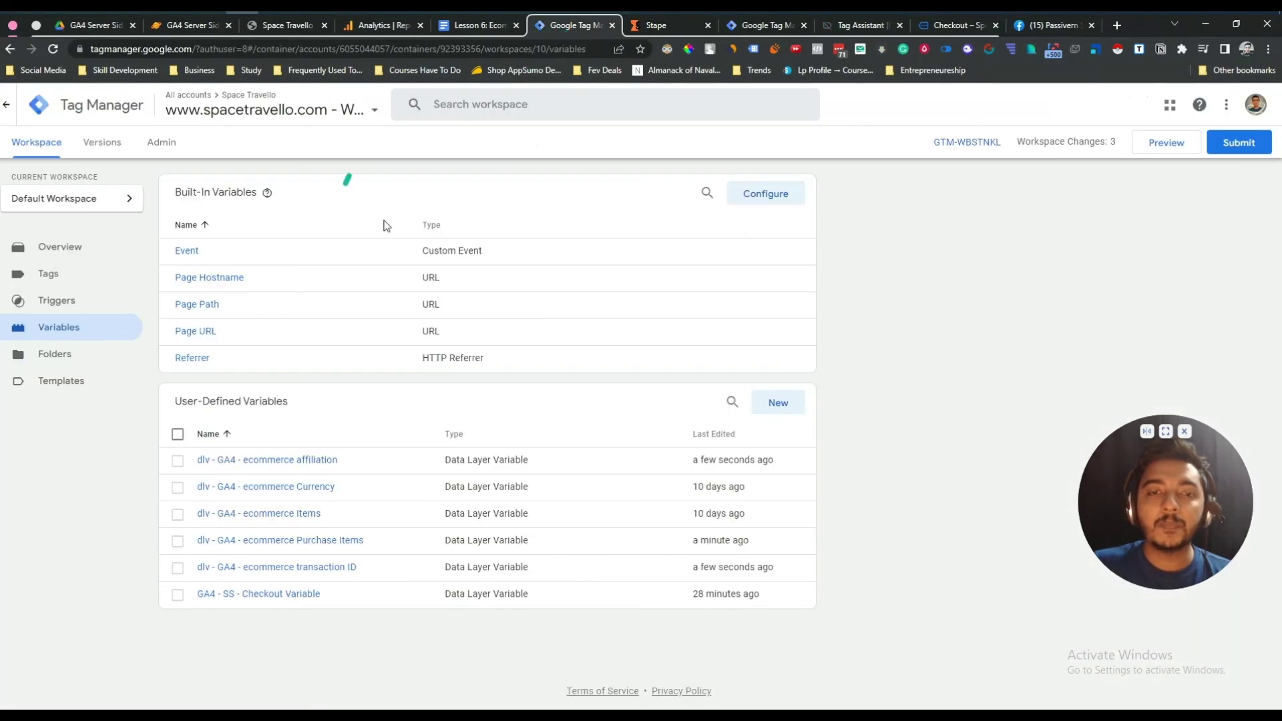
{"action": "left_click", "coordinate": [776, 403]}
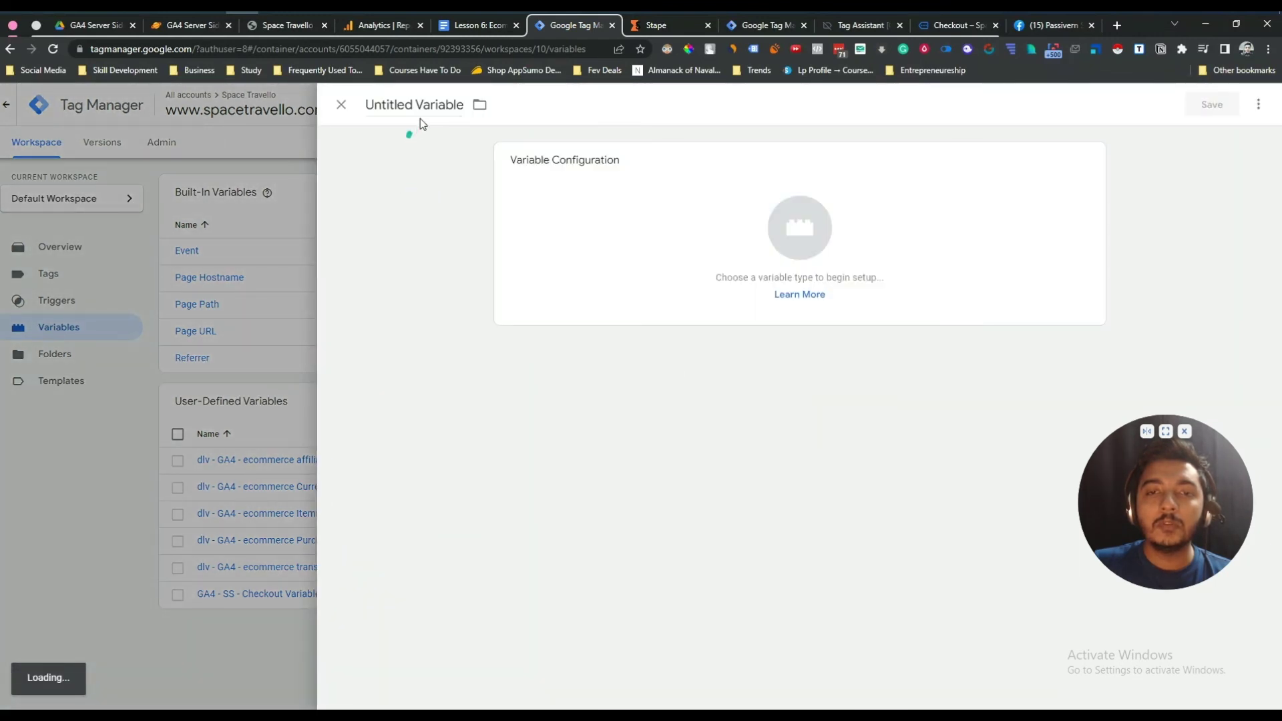
{"action": "double_click", "coordinate": [427, 105]}
{"action": "key", "text": "ctrl+a"}
{"action": "key", "text": "ctrl+v"}
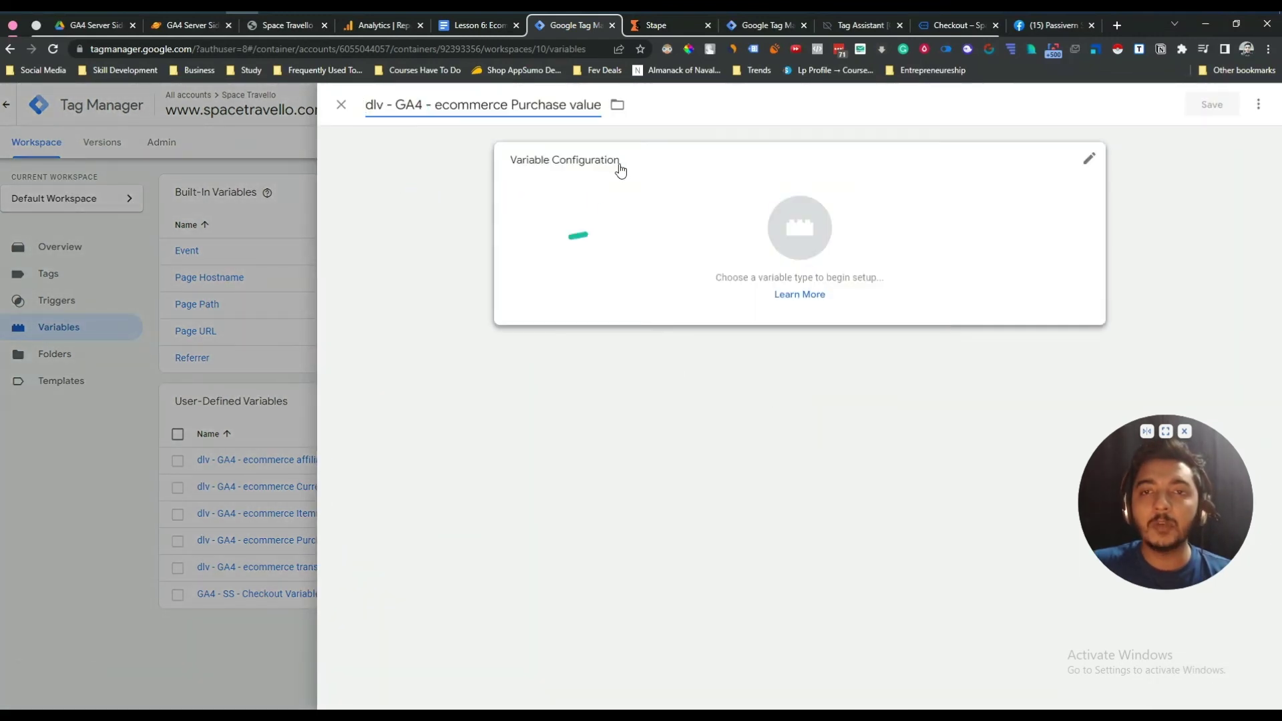
- Configure the purchase value variable as a Data Layer Variable with the data layer variable name ecommerce.value from the lesson document, and save it
{"action": "left_click", "coordinate": [698, 219]}
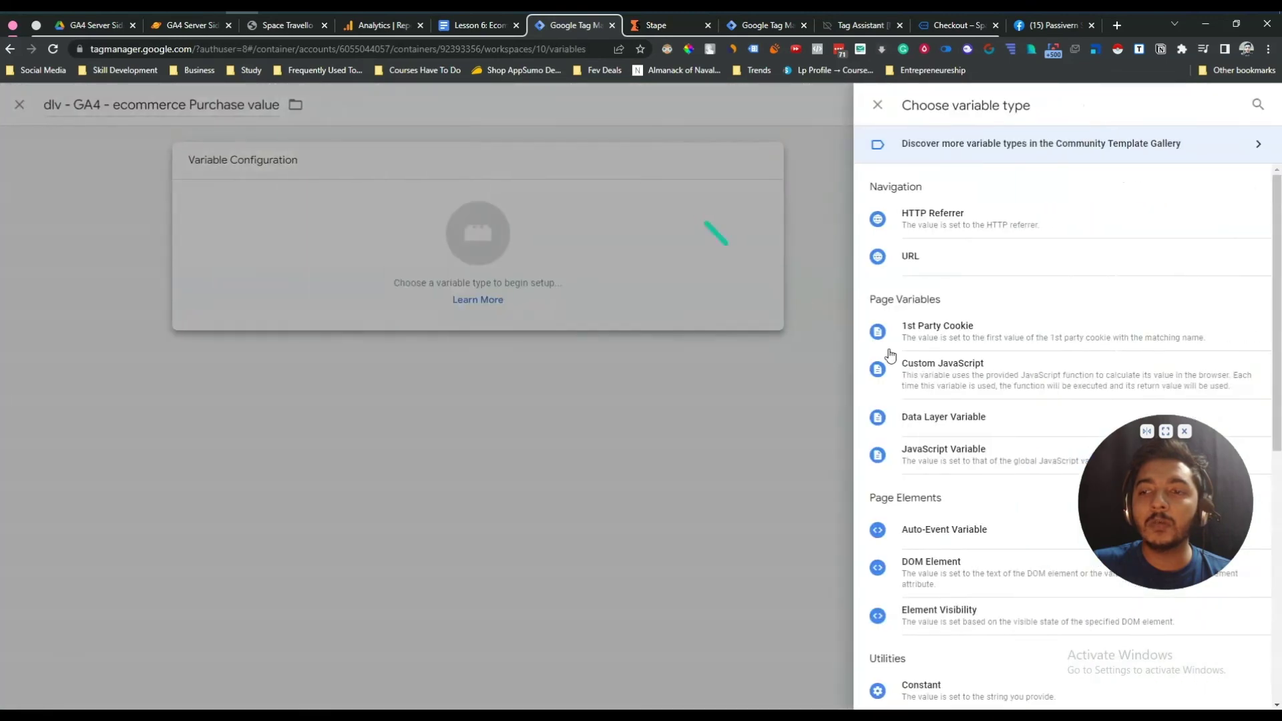
{"action": "left_click", "coordinate": [936, 423]}
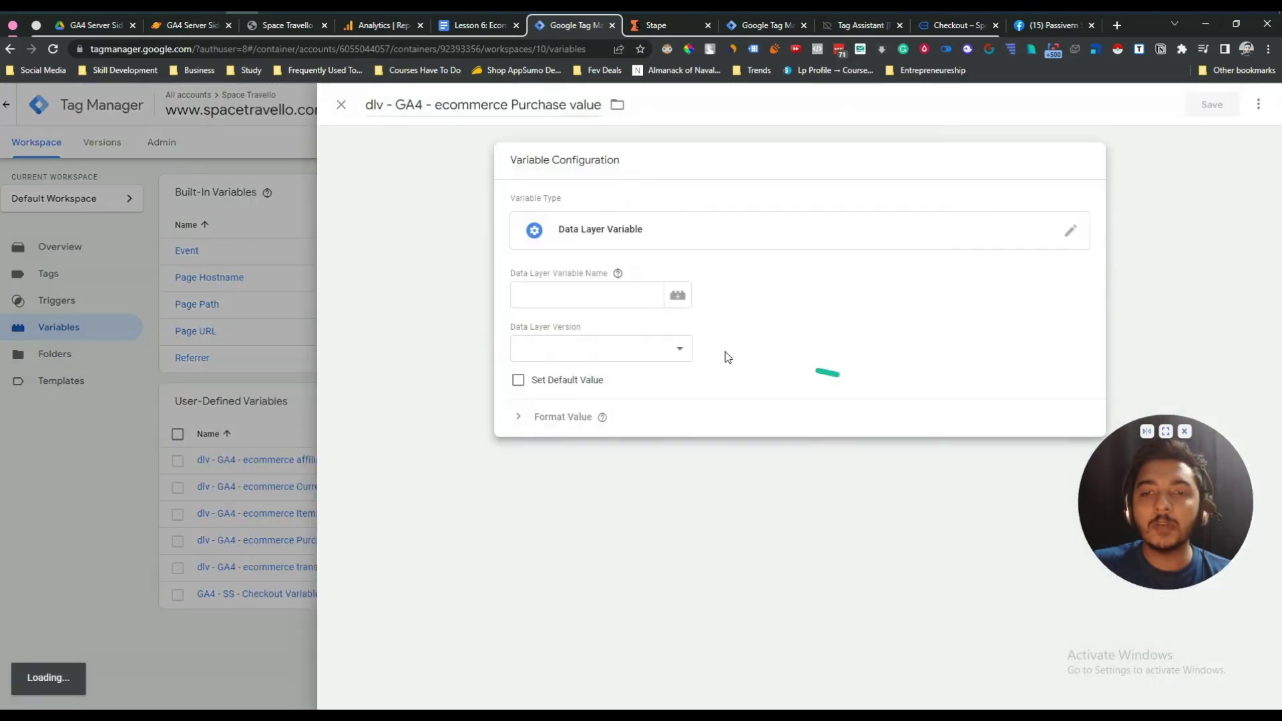
{"action": "left_click", "coordinate": [483, 23]}
{"action": "left_click_drag", "start_coordinate": [661, 433], "coordinate": [772, 435]}
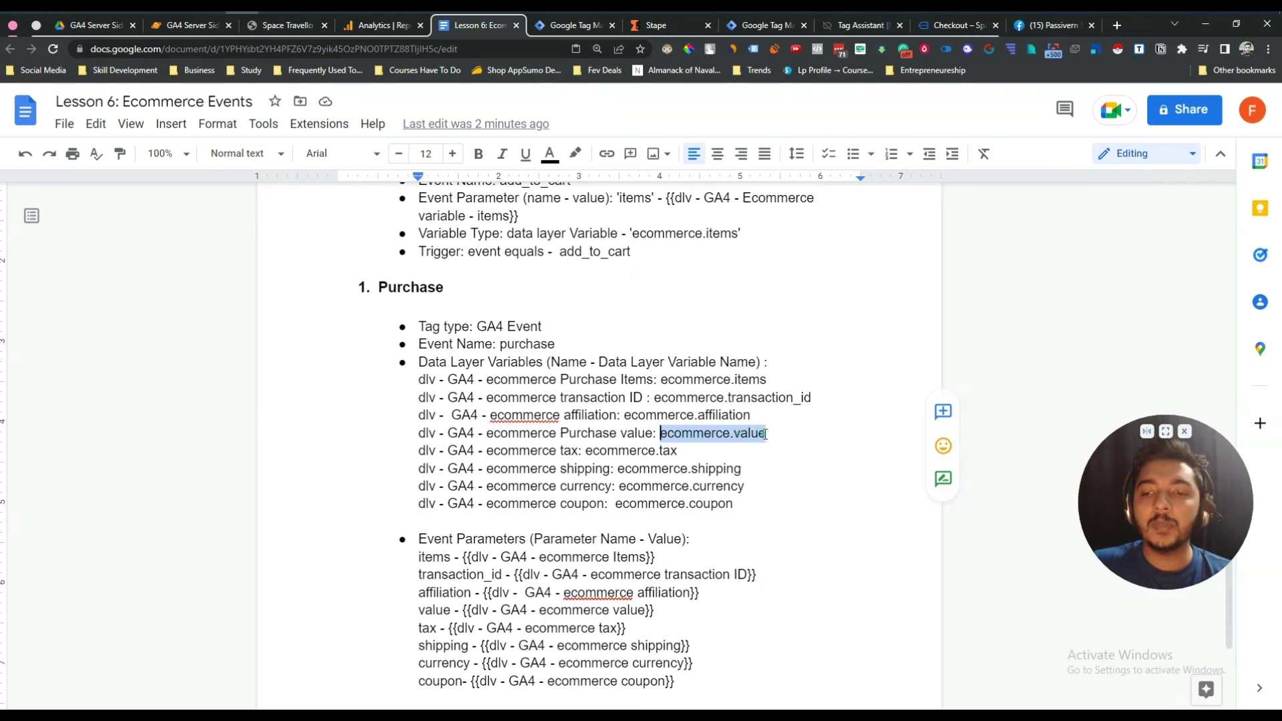
{"action": "right_click", "coordinate": [765, 438]}
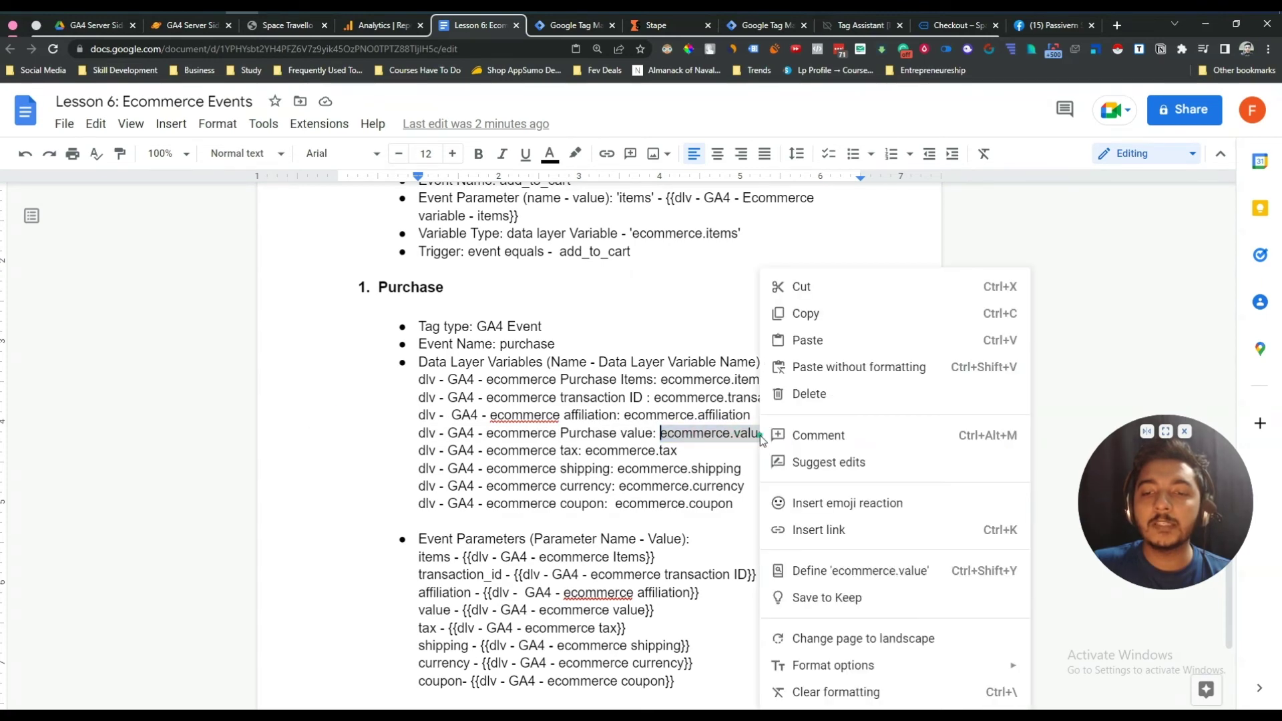
{"action": "left_click", "coordinate": [806, 314]}
{"action": "left_click", "coordinate": [550, 25]}
{"action": "left_click", "coordinate": [574, 287]}
{"action": "key", "text": "ctrl+v"}
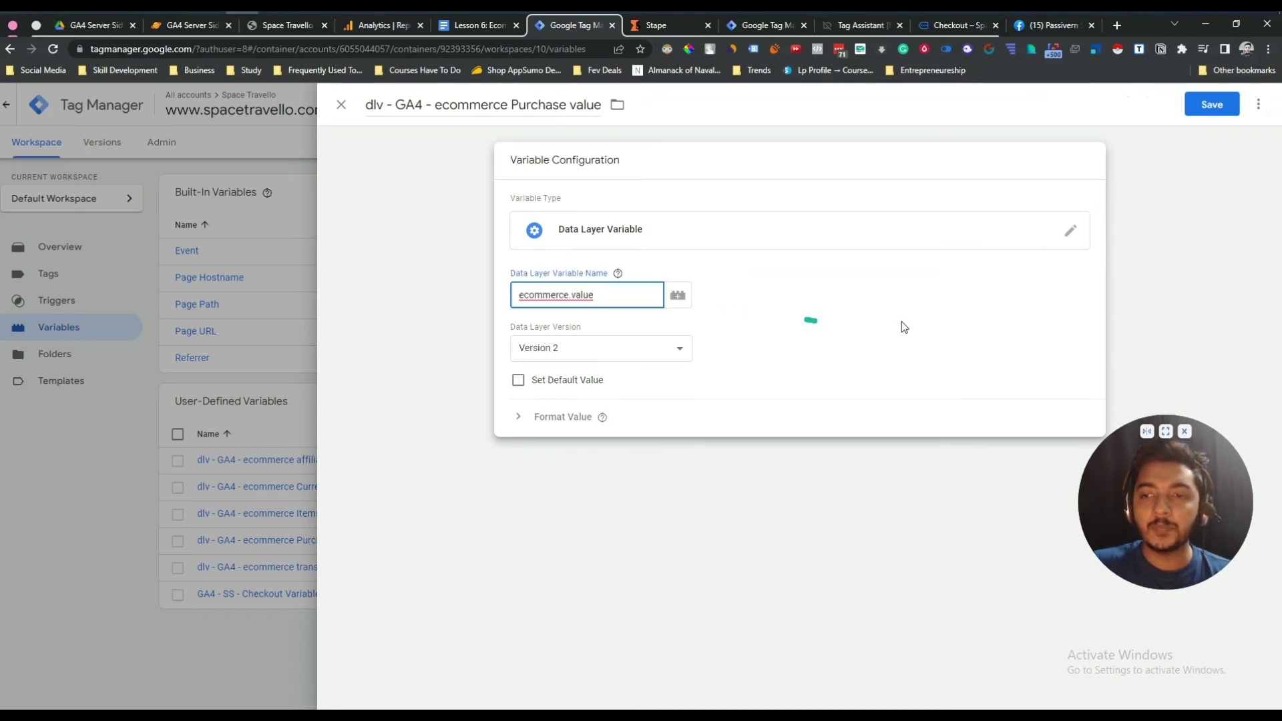
{"action": "left_click", "coordinate": [1145, 274]}
{"action": "left_click", "coordinate": [1212, 104]}
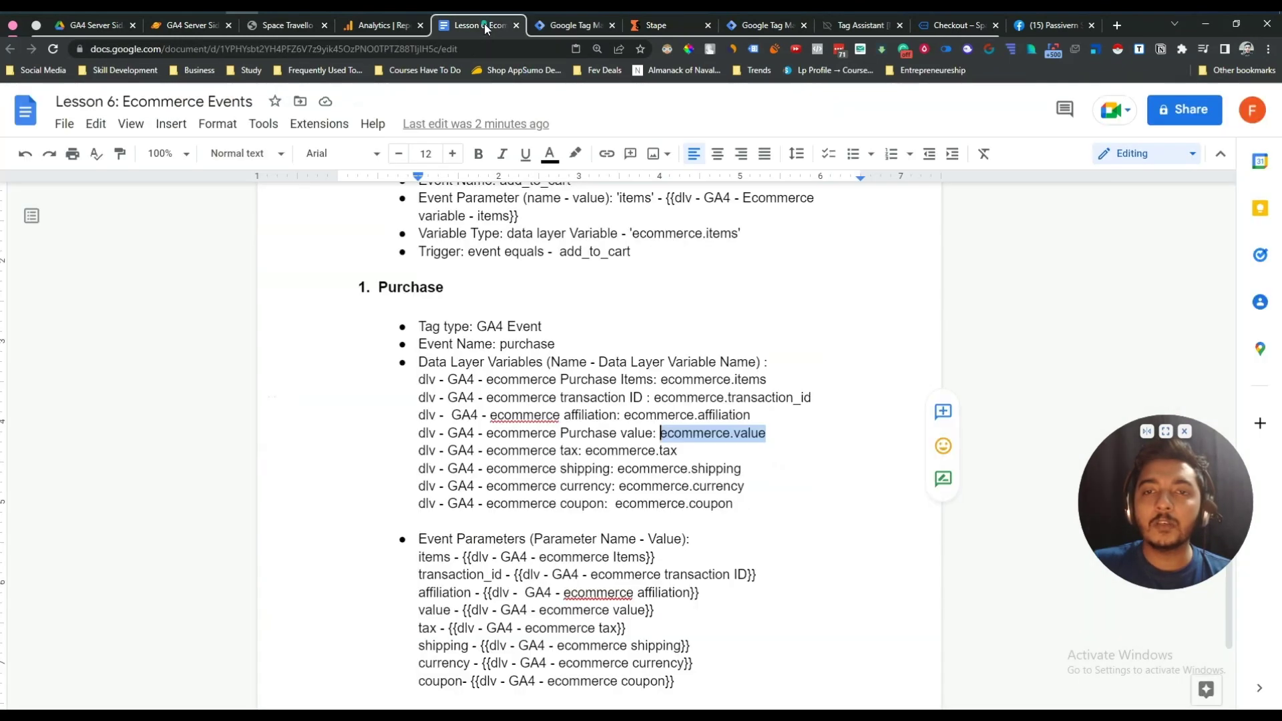
- Create another user-defined variable in Tag Manager named "dlv - GA4 - ecommerce tax", copied from the lesson document
{"action": "left_click", "coordinate": [483, 25]}
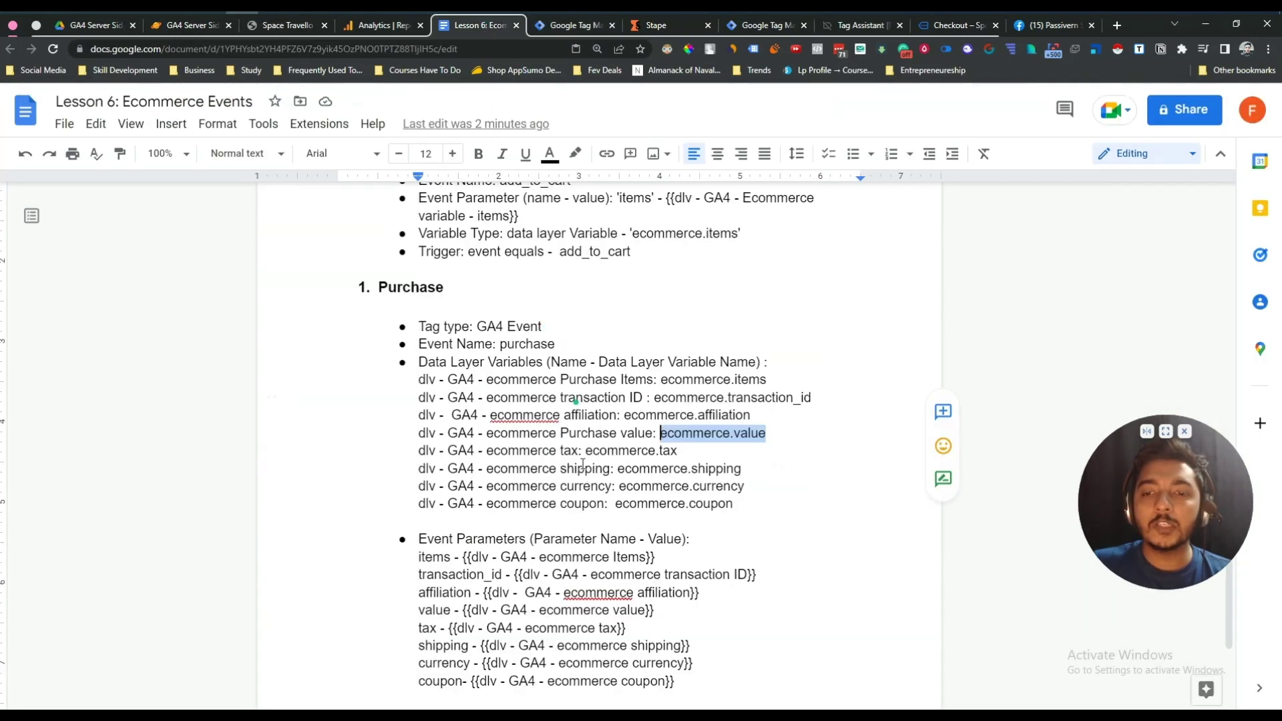
{"action": "left_click_drag", "start_coordinate": [420, 452], "coordinate": [562, 452]}
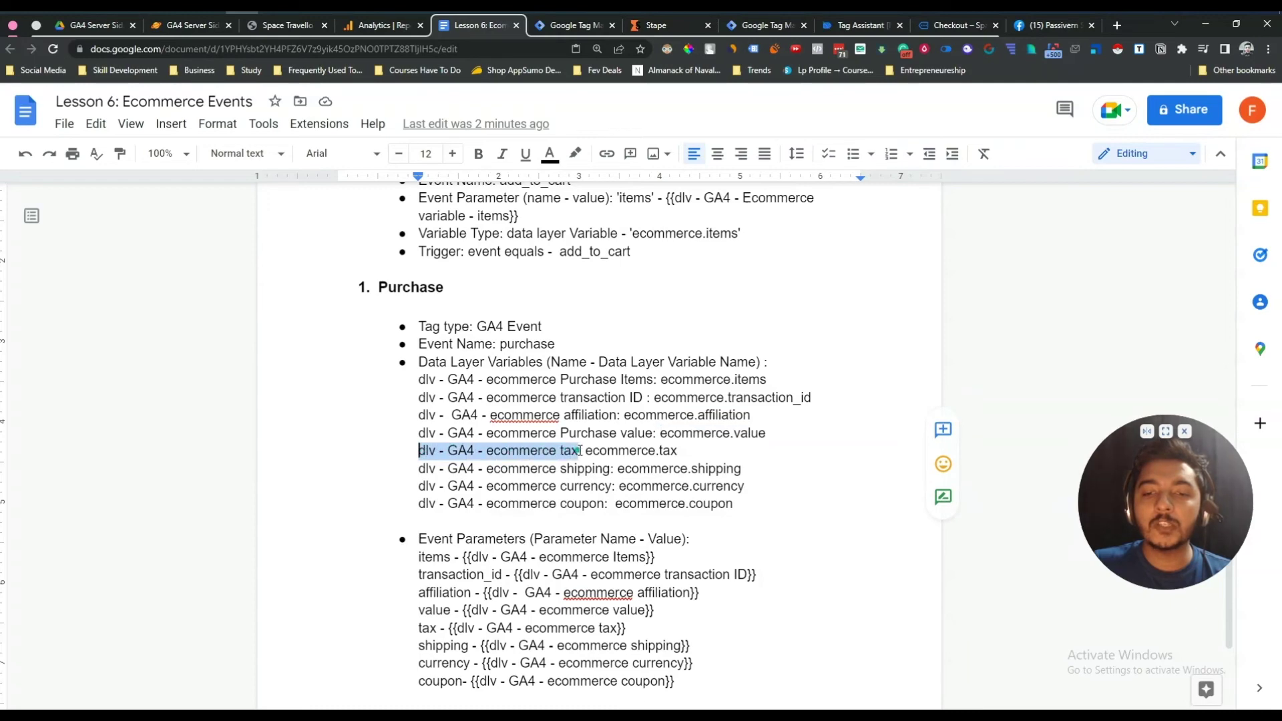
{"action": "right_click", "coordinate": [569, 452]}
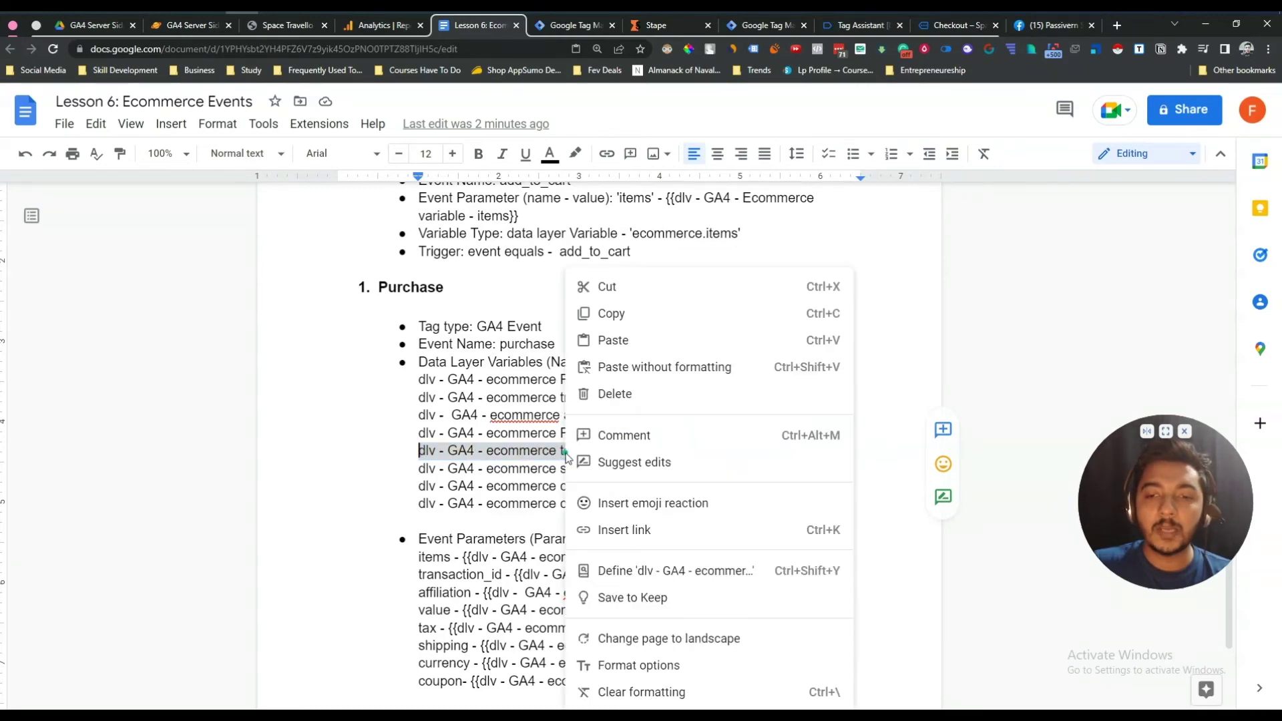
{"action": "left_click", "coordinate": [615, 324]}
{"action": "left_click", "coordinate": [575, 27]}
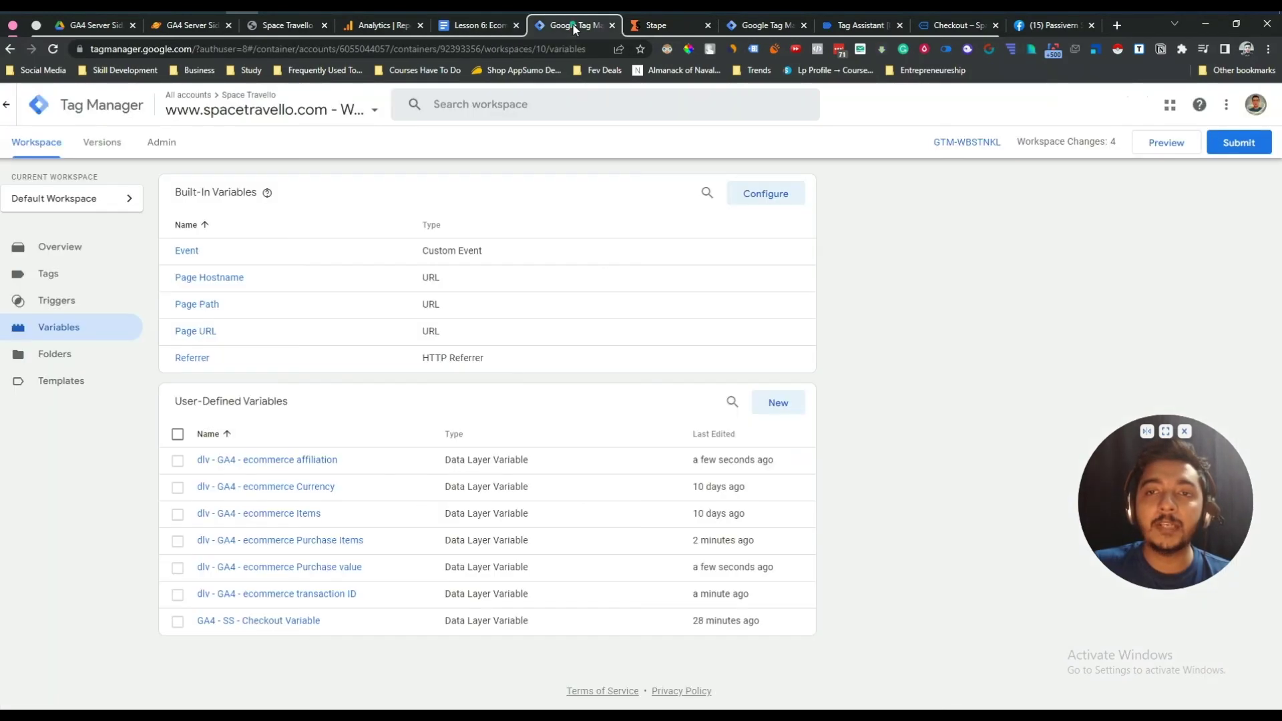
{"action": "left_click", "coordinate": [780, 404]}
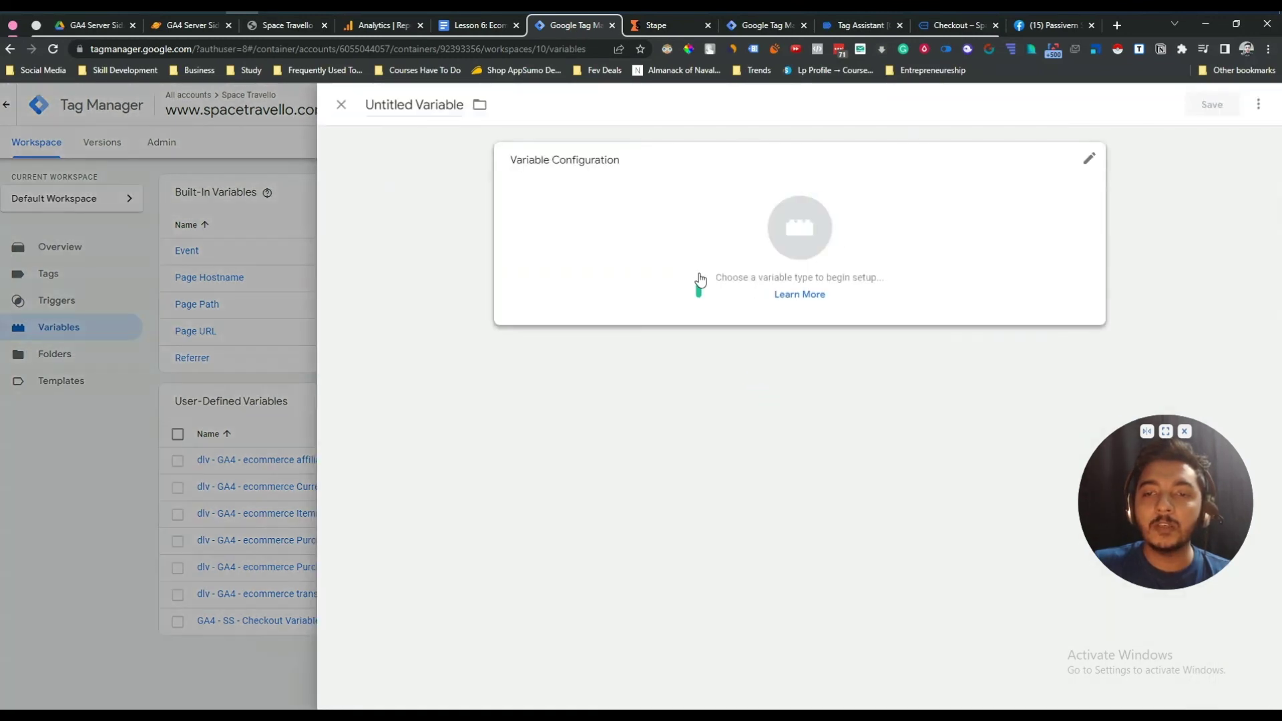
{"action": "double_click", "coordinate": [457, 109]}
{"action": "key", "text": "ctrl+a"}
{"action": "key", "text": "ctrl+v"}
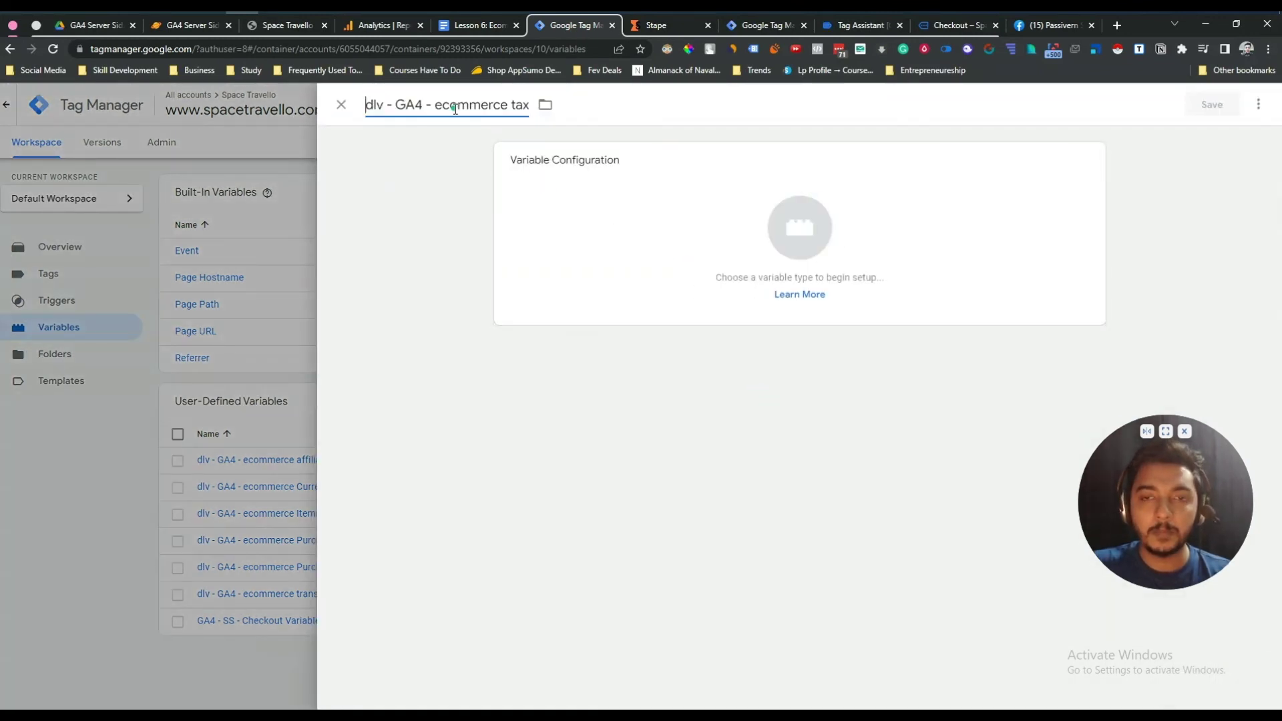
- Configure the tax variable as a Data Layer Variable with the data layer variable name ecommerce.tax from the lesson document, and save it
{"action": "left_click", "coordinate": [742, 255]}
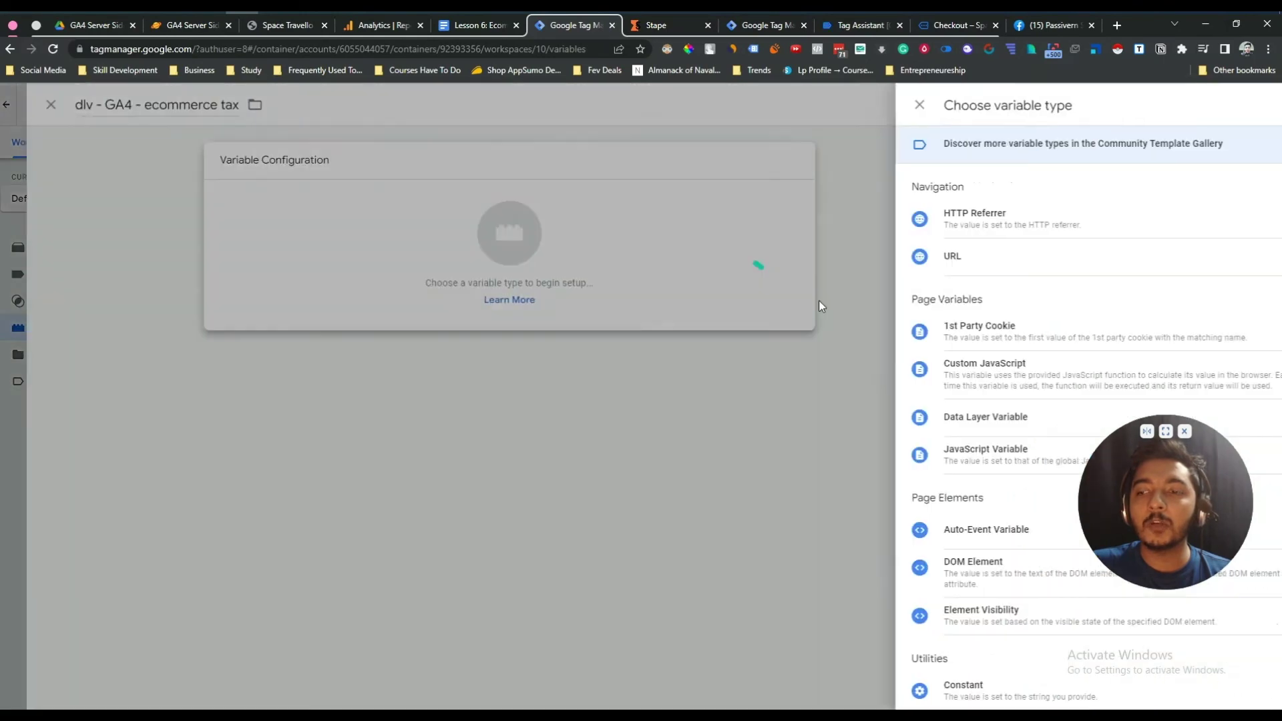
{"action": "left_click", "coordinate": [898, 425]}
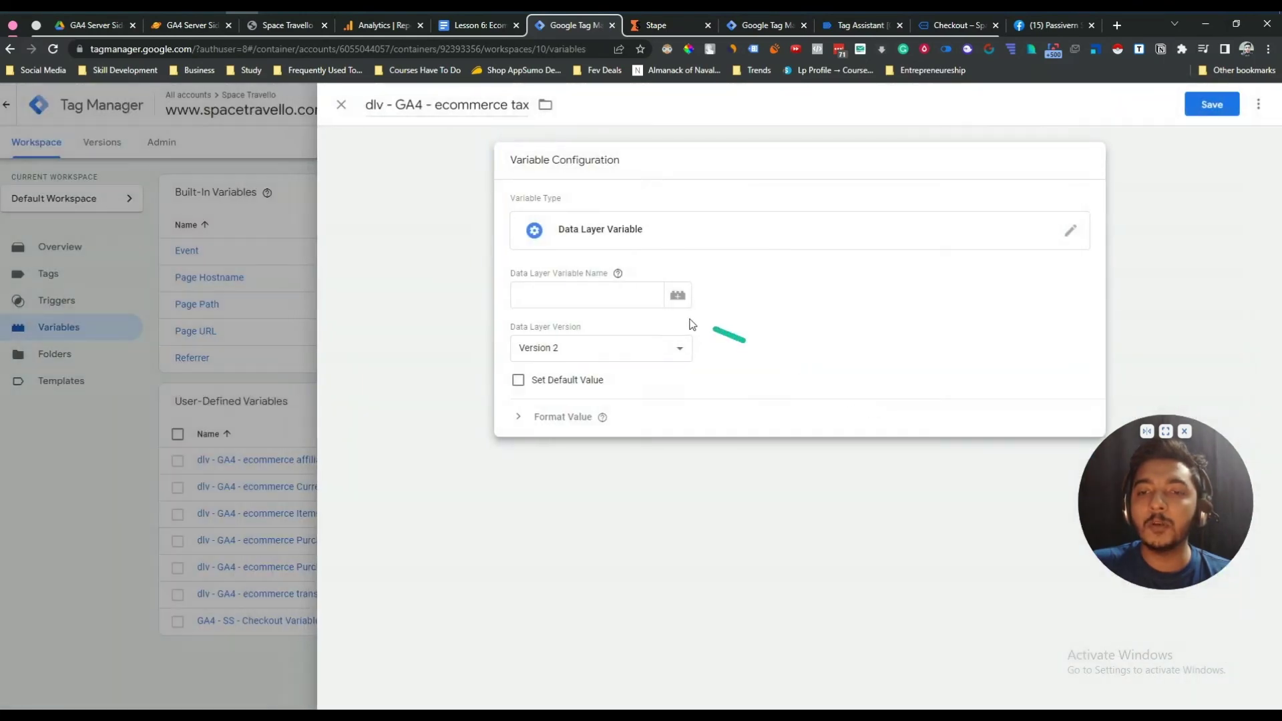
{"action": "left_click", "coordinate": [480, 25]}
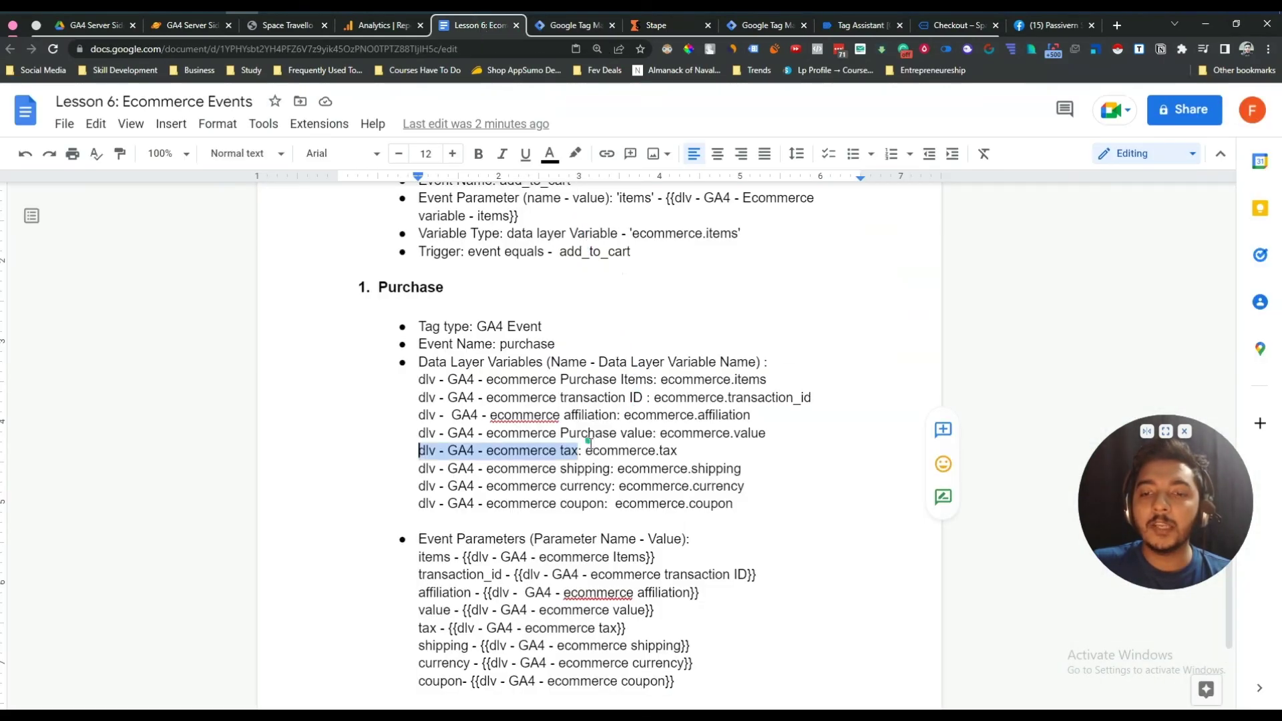
{"action": "left_click_drag", "start_coordinate": [586, 451], "coordinate": [681, 449]}
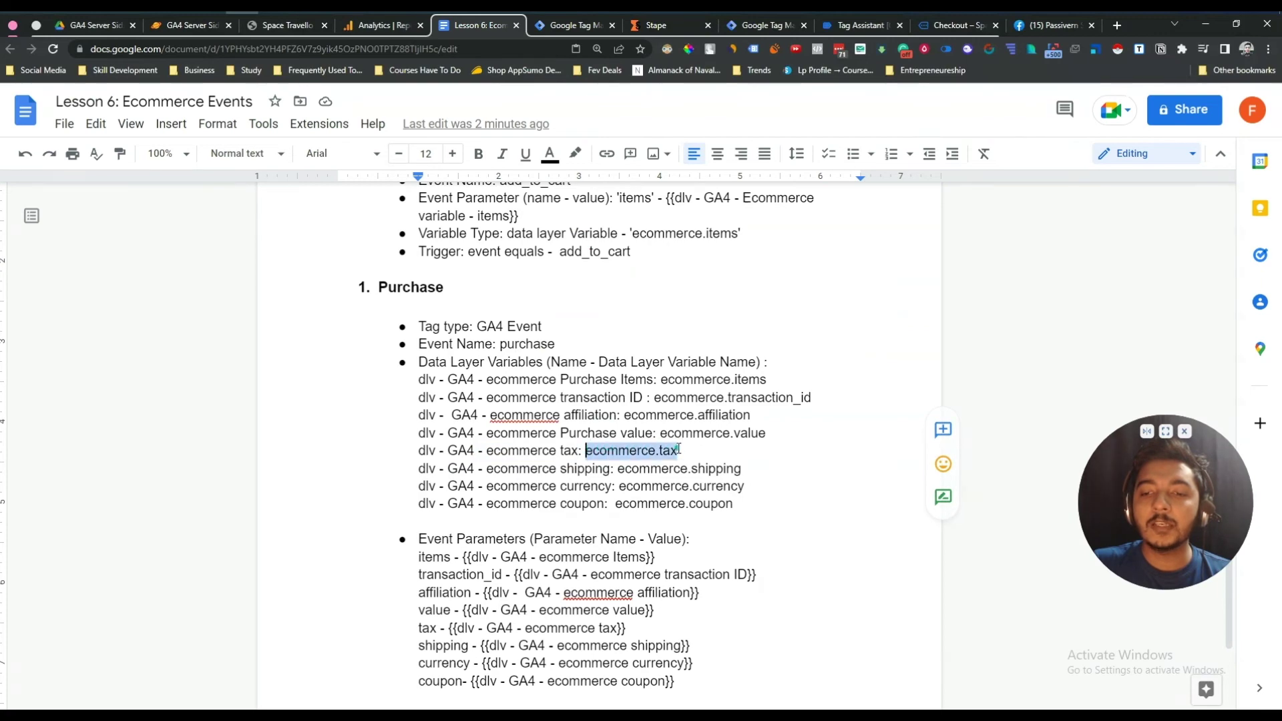
{"action": "right_click", "coordinate": [668, 451]}
{"action": "left_click", "coordinate": [704, 310]}
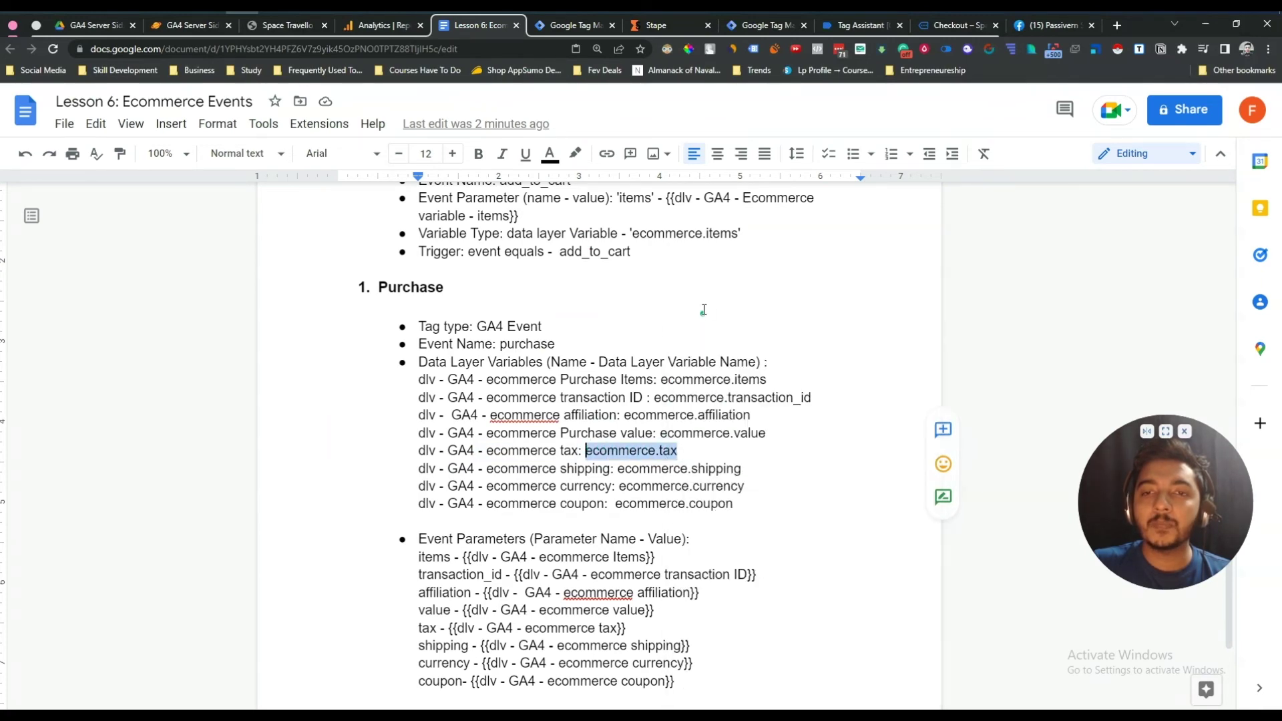
{"action": "left_click", "coordinate": [574, 25]}
{"action": "left_click", "coordinate": [567, 295]}
{"action": "key", "text": "ctrl+v"}
{"action": "left_click", "coordinate": [1212, 104]}
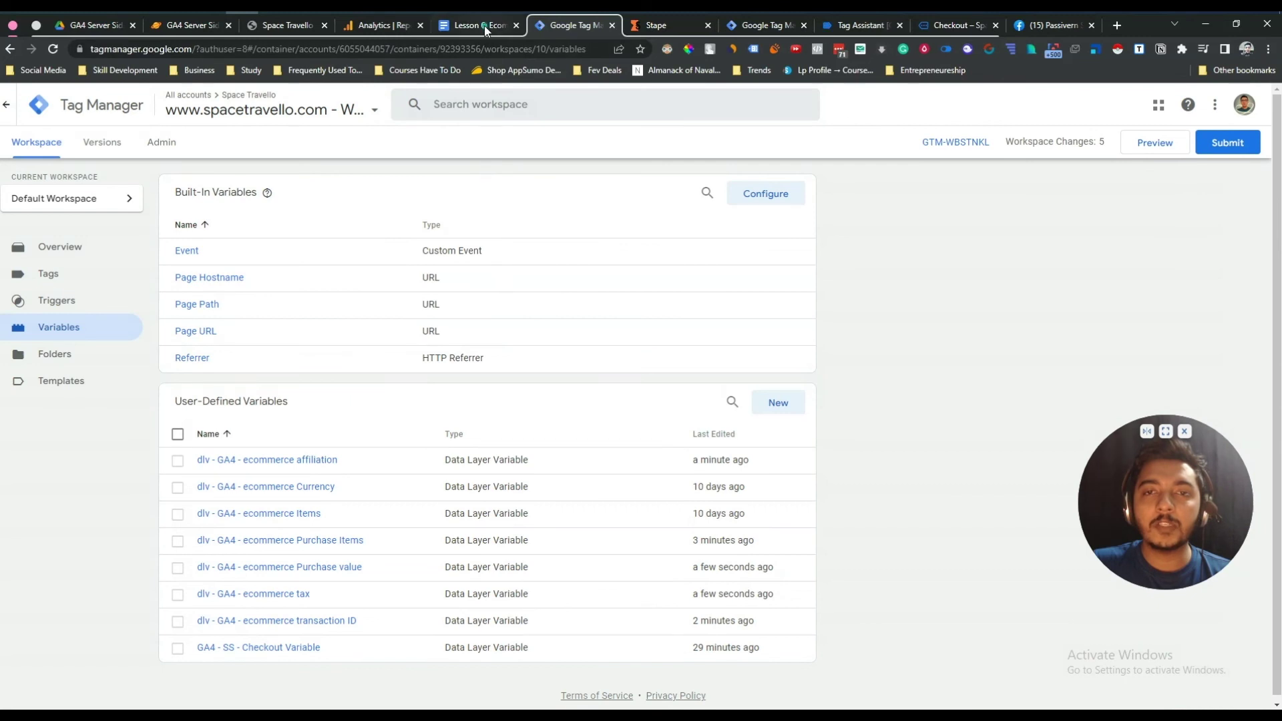
- Create another user-defined variable in Tag Manager named "dlv - GA4 - ecommerce shipping", copied from the lesson document
{"action": "left_click", "coordinate": [484, 25]}
{"action": "left_click_drag", "start_coordinate": [421, 472], "coordinate": [612, 469]}
{"action": "right_click", "coordinate": [596, 472]}
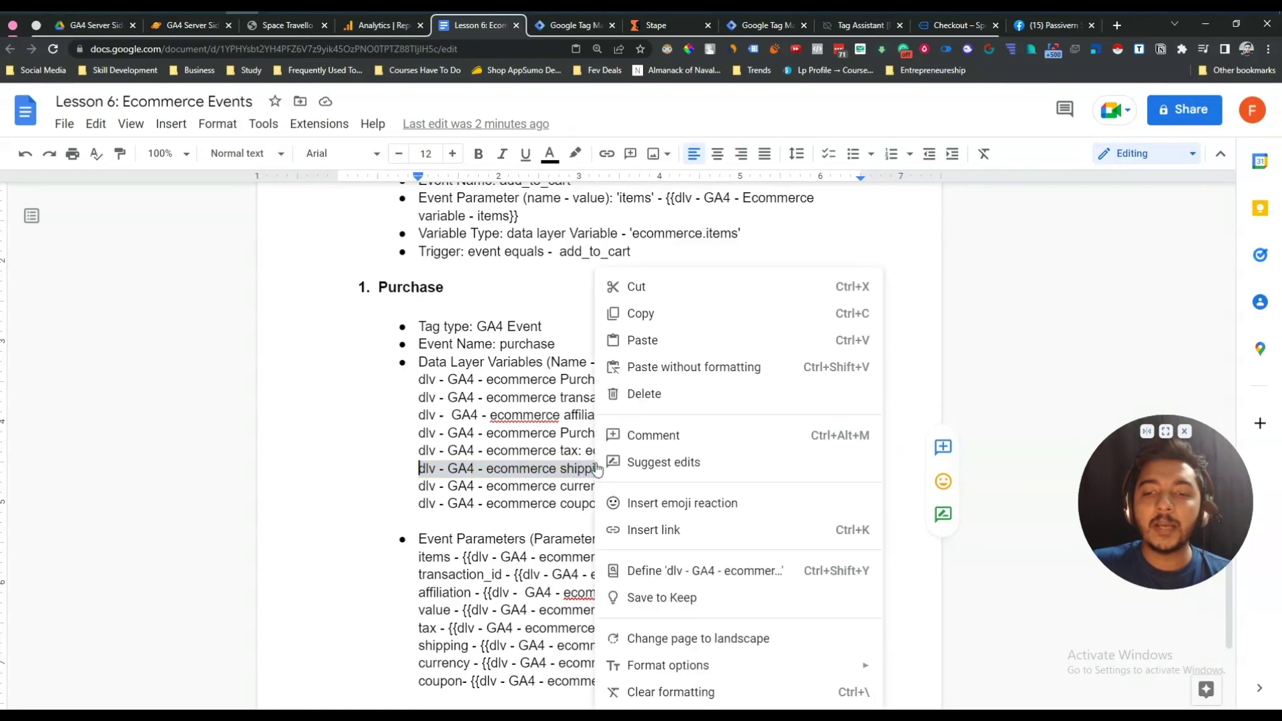
{"action": "left_click", "coordinate": [632, 314]}
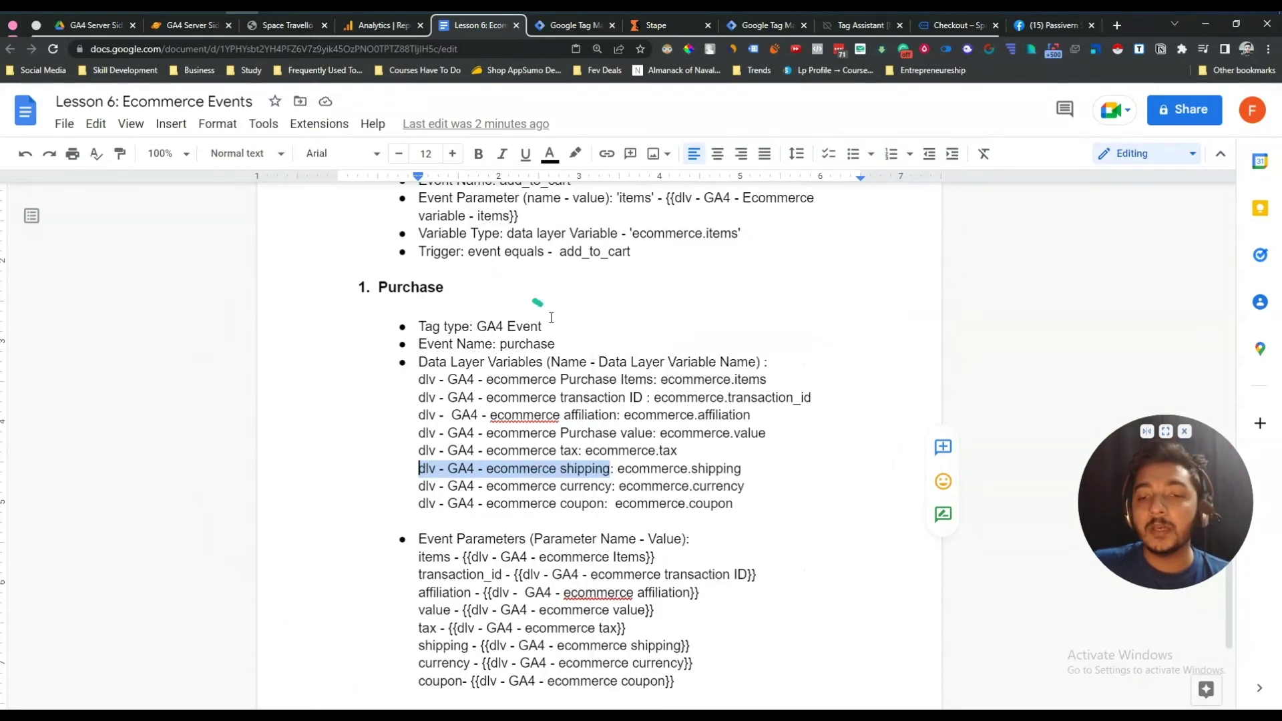
{"action": "left_click", "coordinate": [573, 26]}
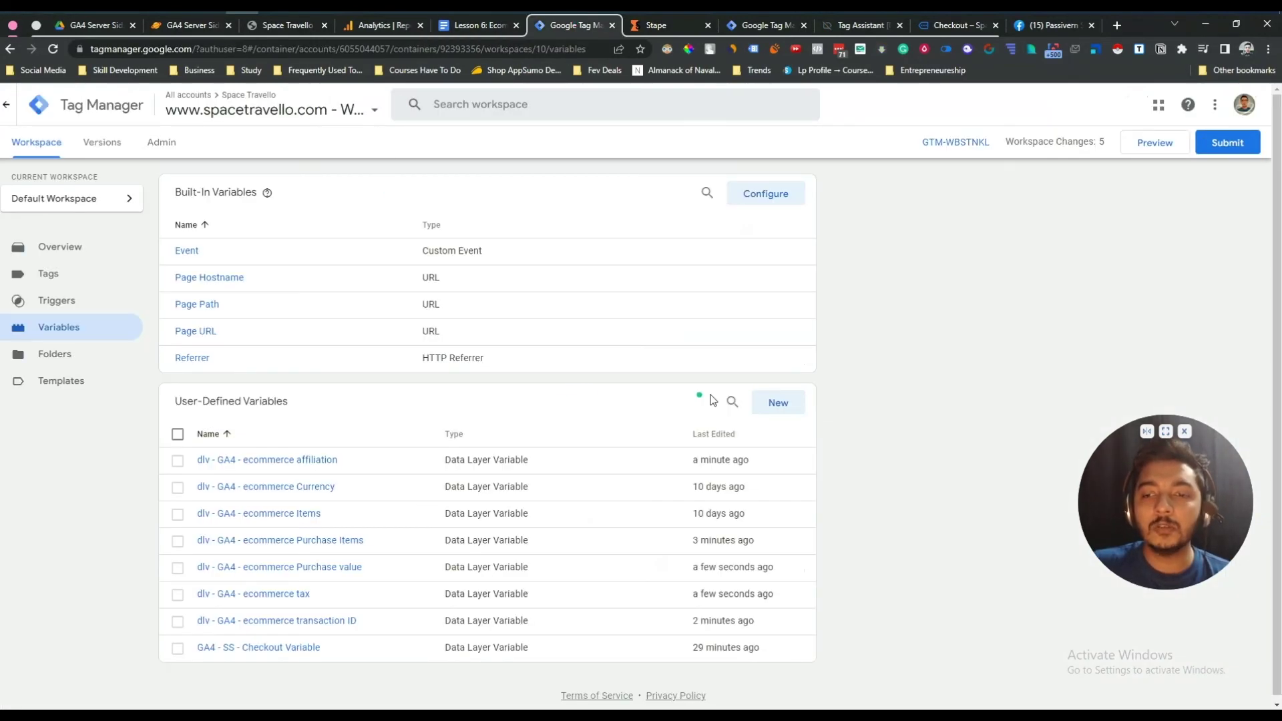
{"action": "left_click", "coordinate": [779, 402]}
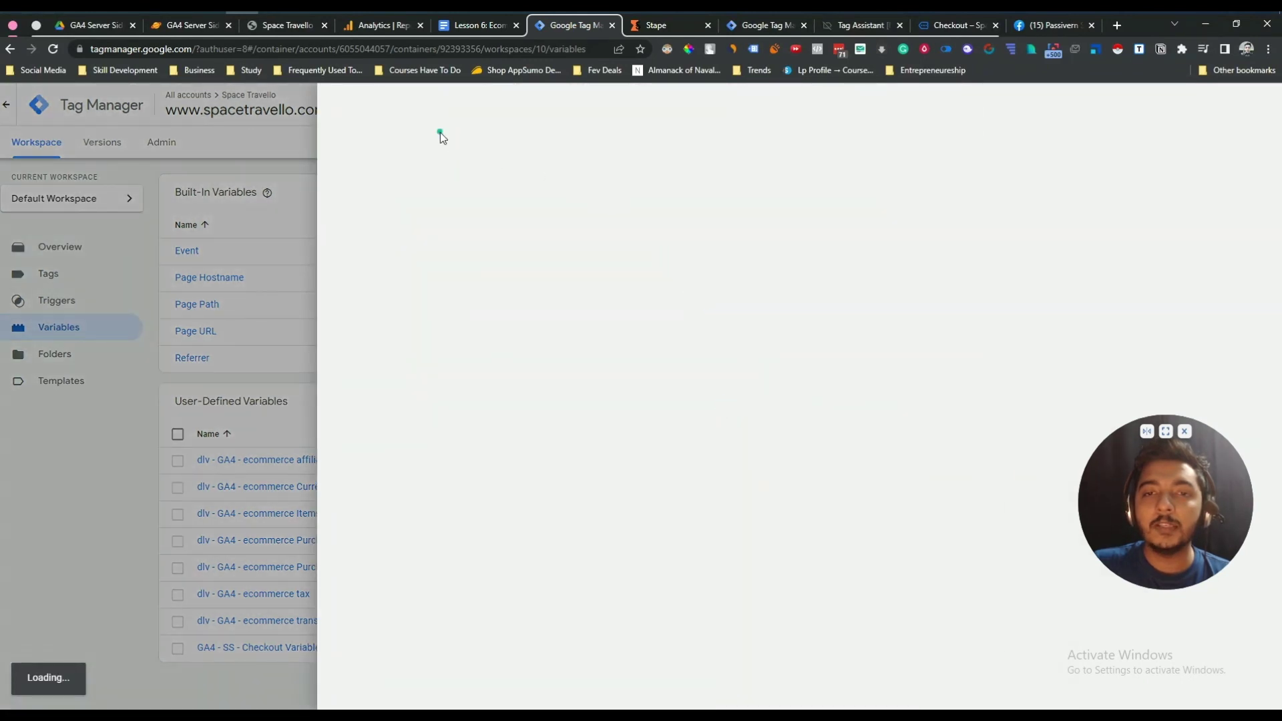
{"action": "left_click", "coordinate": [442, 107]}
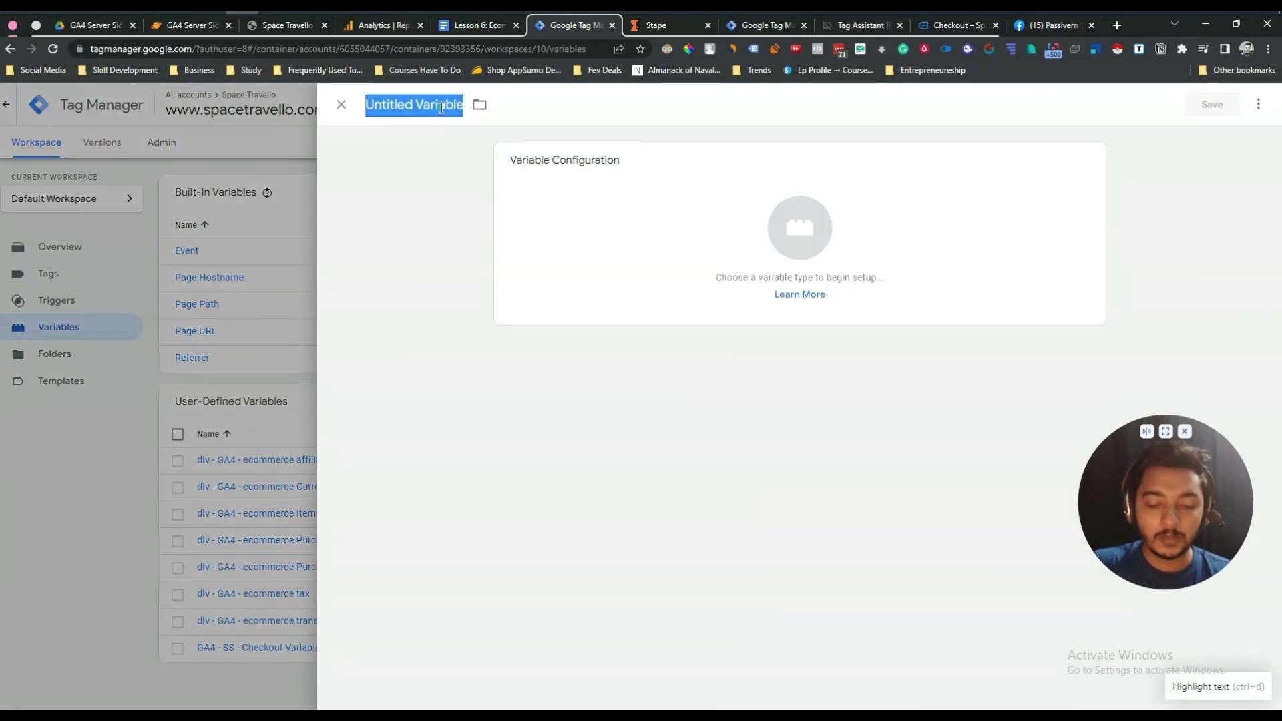
{"action": "key", "text": "ctrl+v"}
- Configure the shipping variable as a Data Layer Variable with the data layer variable name ecommerce.shipping from the lesson document, and save it
{"action": "left_click", "coordinate": [740, 242]}
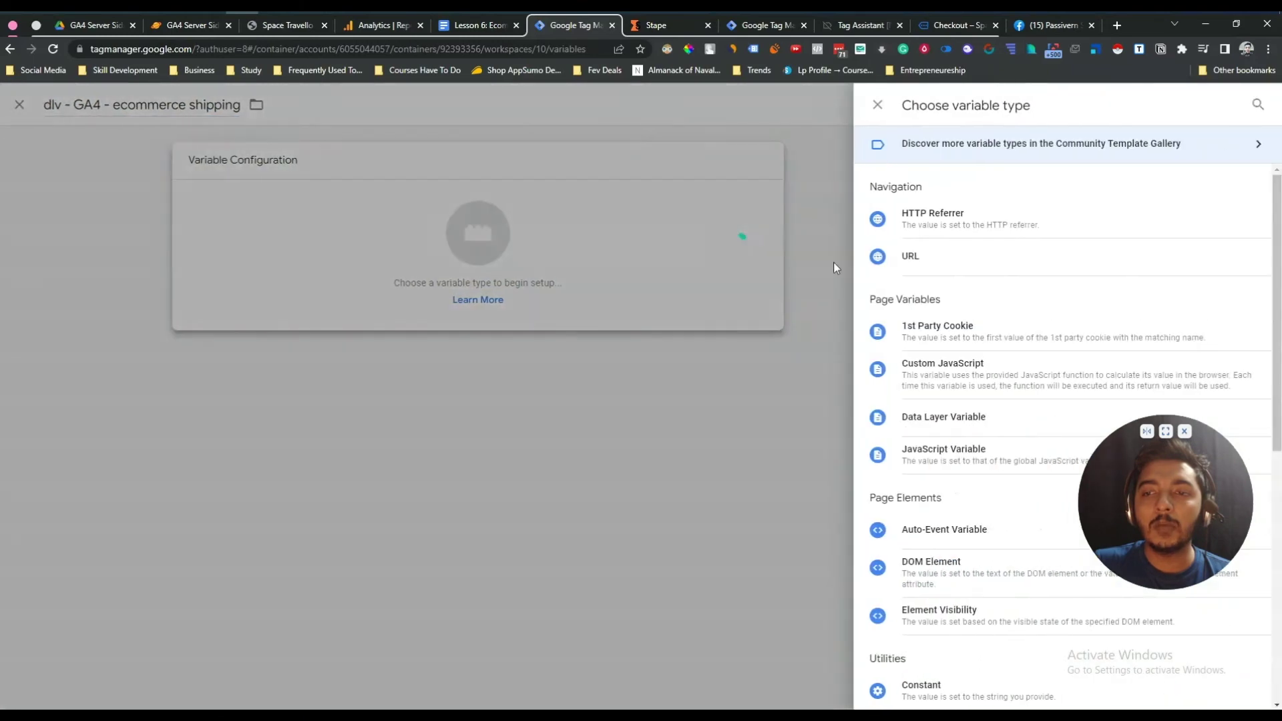
{"action": "left_click", "coordinate": [947, 419]}
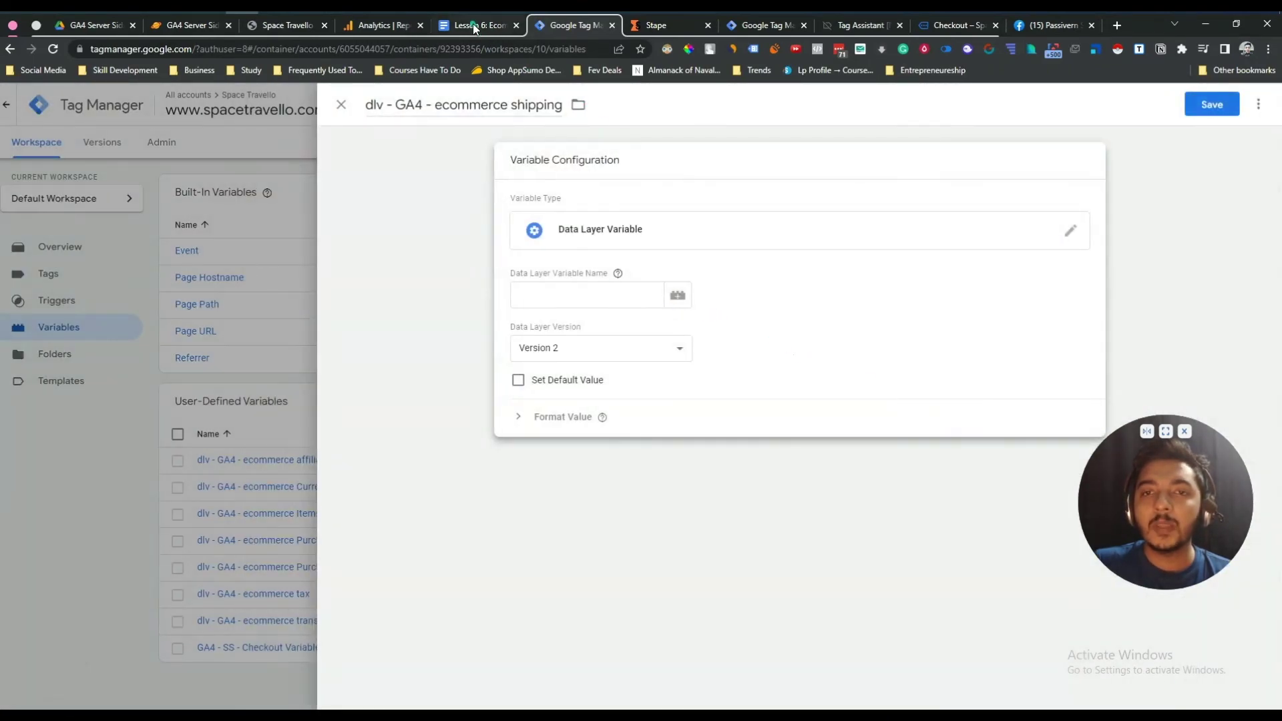
{"action": "left_click", "coordinate": [475, 28]}
{"action": "left_click_drag", "start_coordinate": [617, 468], "coordinate": [737, 468]}
{"action": "right_click", "coordinate": [740, 467]}
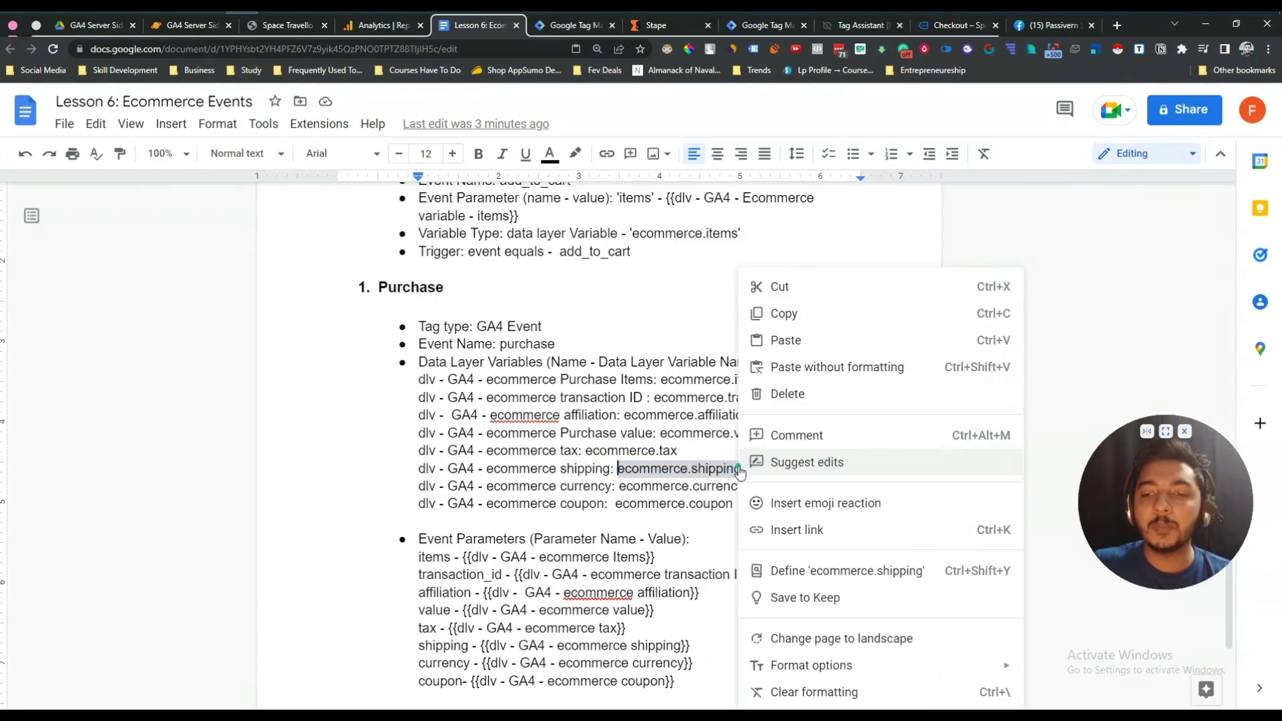
{"action": "left_click", "coordinate": [774, 312]}
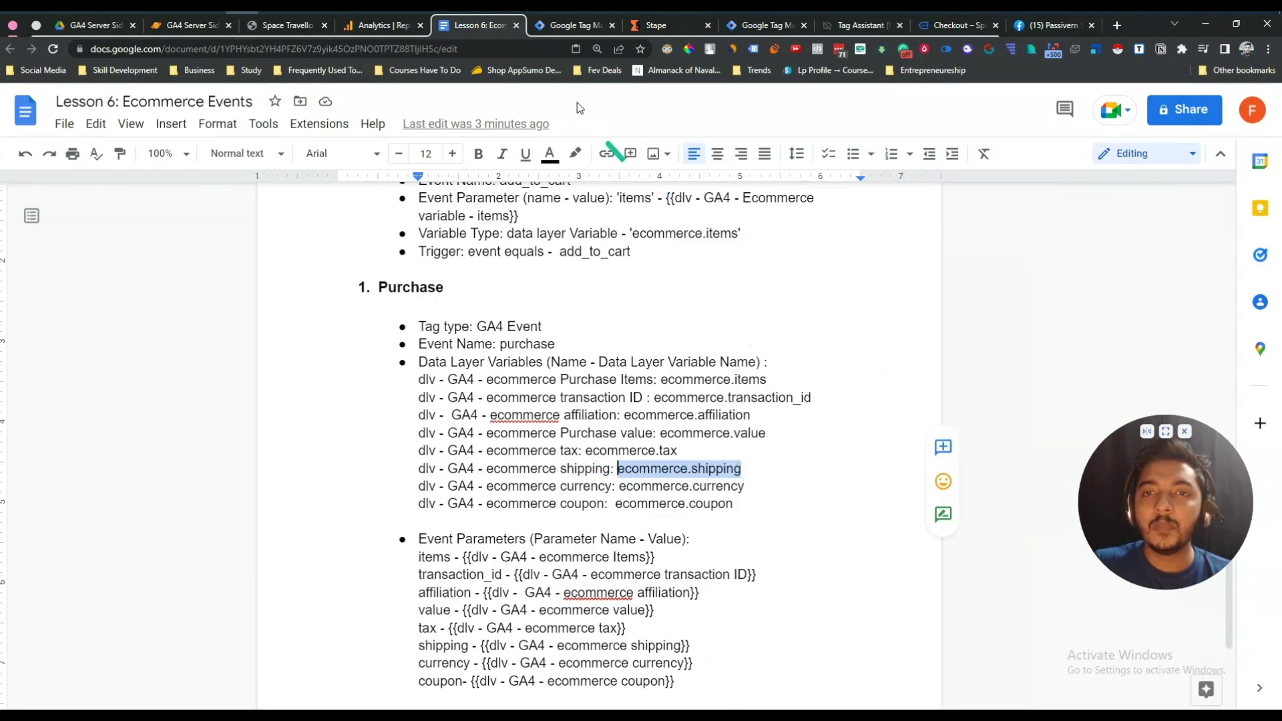
{"action": "left_click", "coordinate": [573, 24]}
{"action": "left_click", "coordinate": [579, 285]}
{"action": "key", "text": "ctrl+v"}
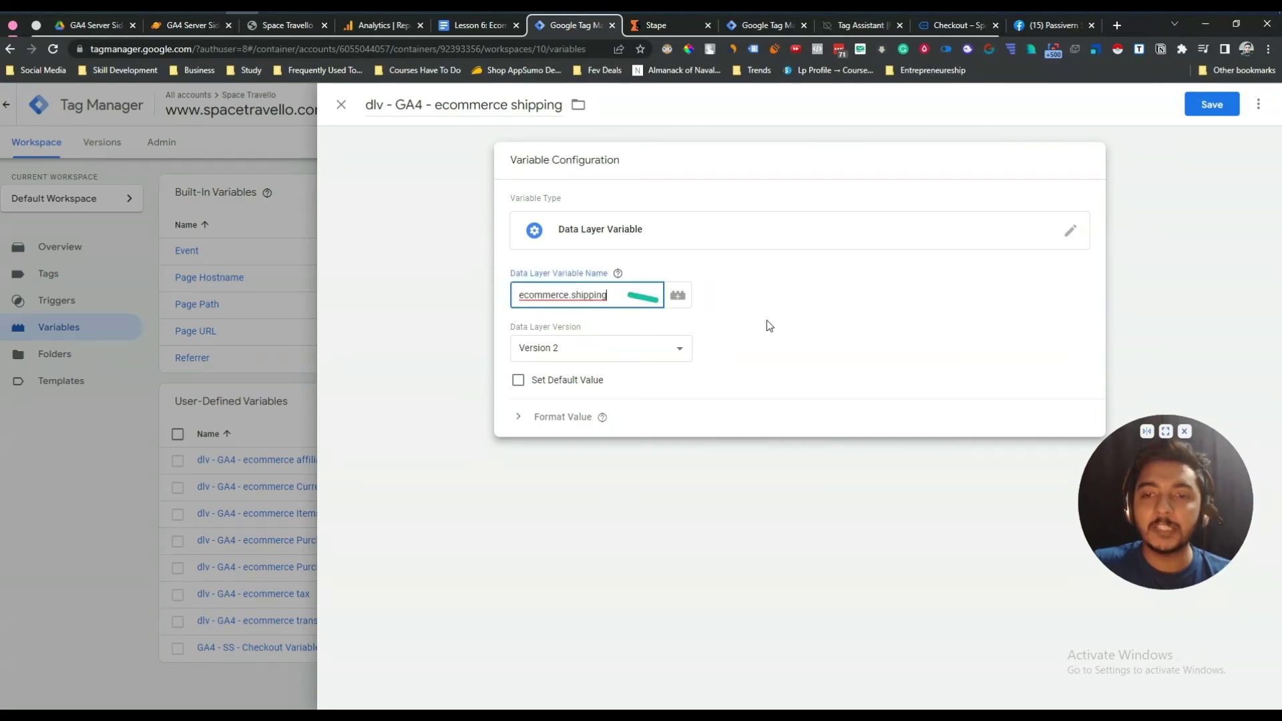
{"action": "left_click", "coordinate": [1160, 224]}
{"action": "left_click", "coordinate": [1208, 107]}
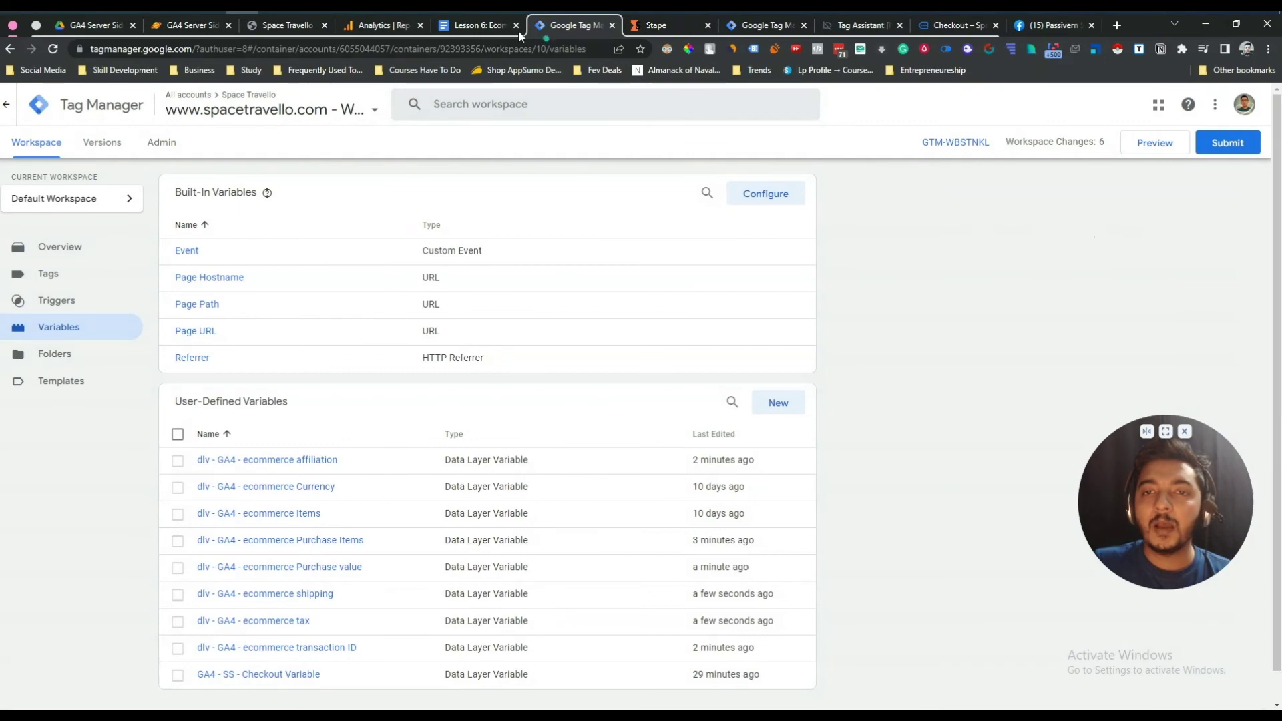
- Create another user-defined variable in Tag Manager named "dlv - GA4 - ecommerce currency", copied from the lesson document
{"action": "left_click", "coordinate": [495, 30]}
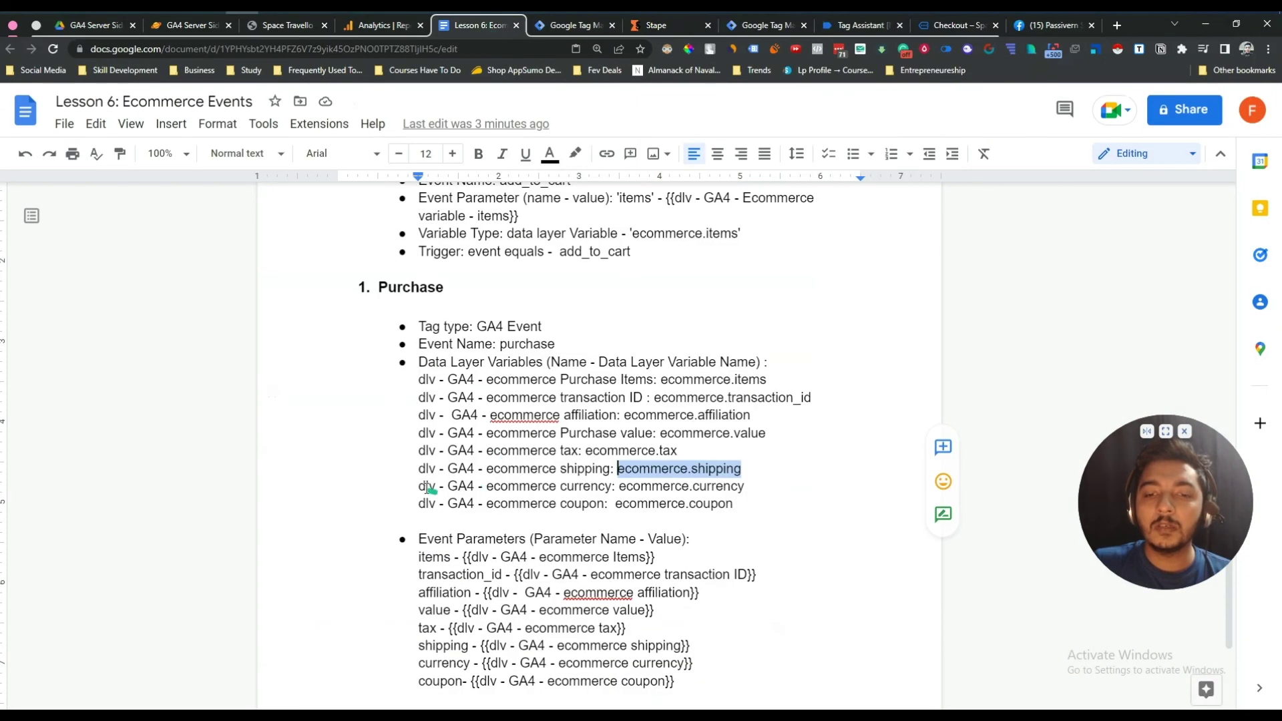
{"action": "left_click_drag", "start_coordinate": [421, 486], "coordinate": [612, 488]}
{"action": "right_click", "coordinate": [608, 487]}
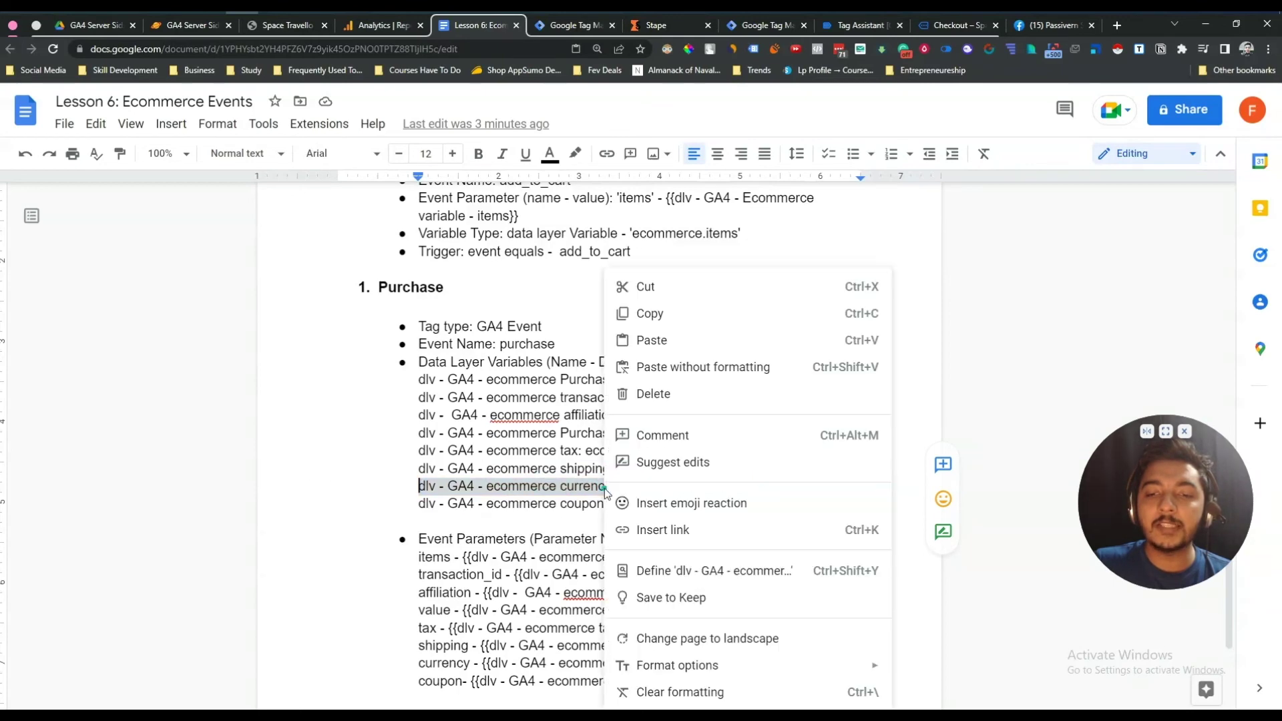
{"action": "left_click", "coordinate": [667, 306]}
{"action": "left_click", "coordinate": [556, 27]}
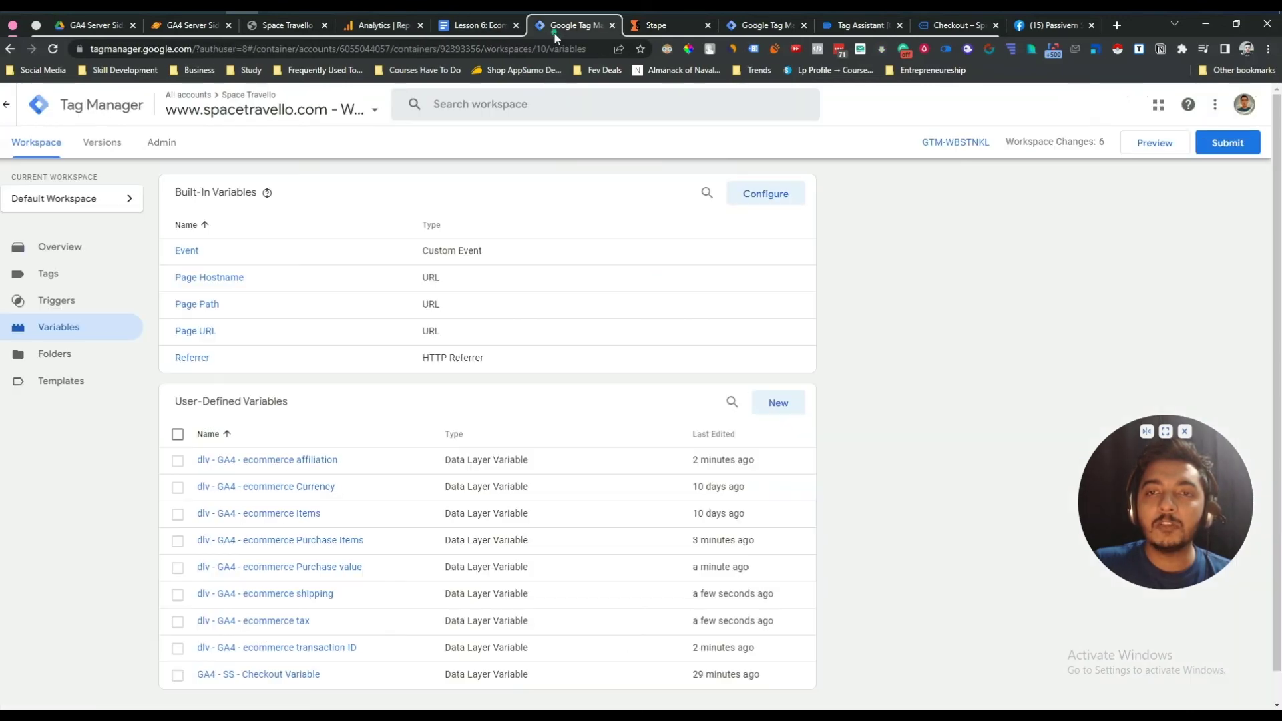
{"action": "left_click", "coordinate": [773, 408]}
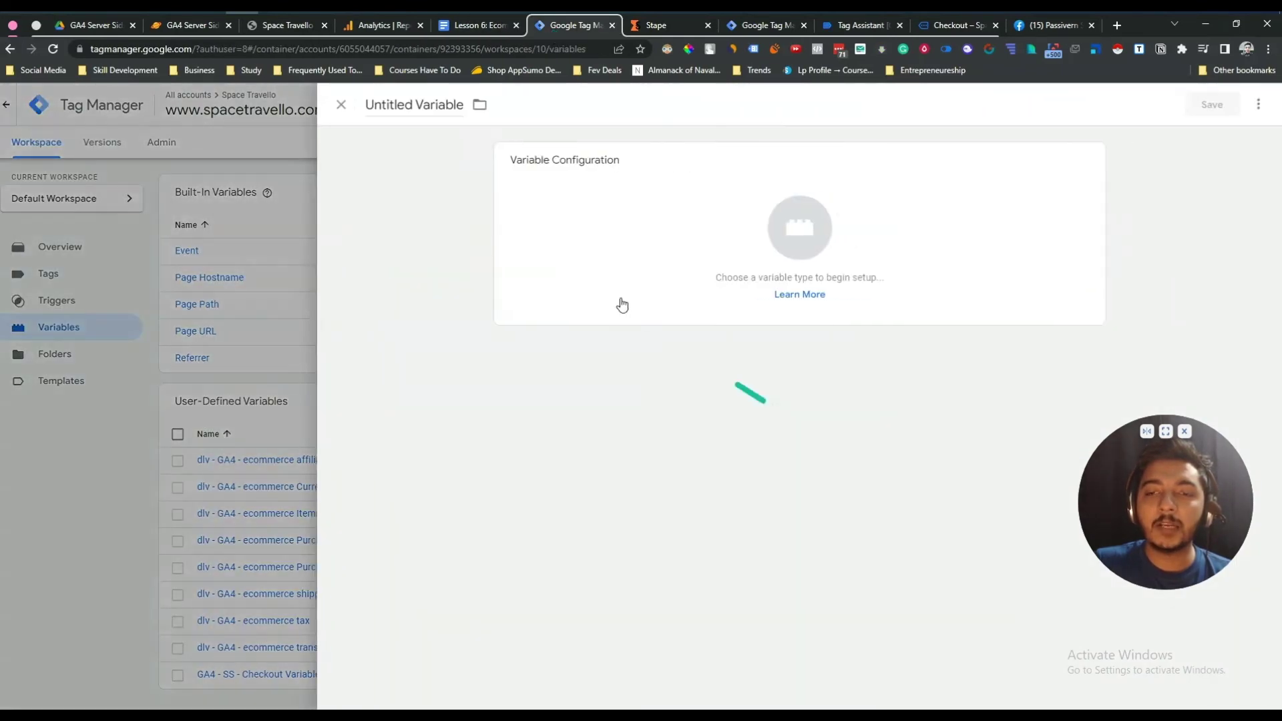
{"action": "left_click", "coordinate": [436, 109]}
{"action": "key", "text": "ctrl+v"}
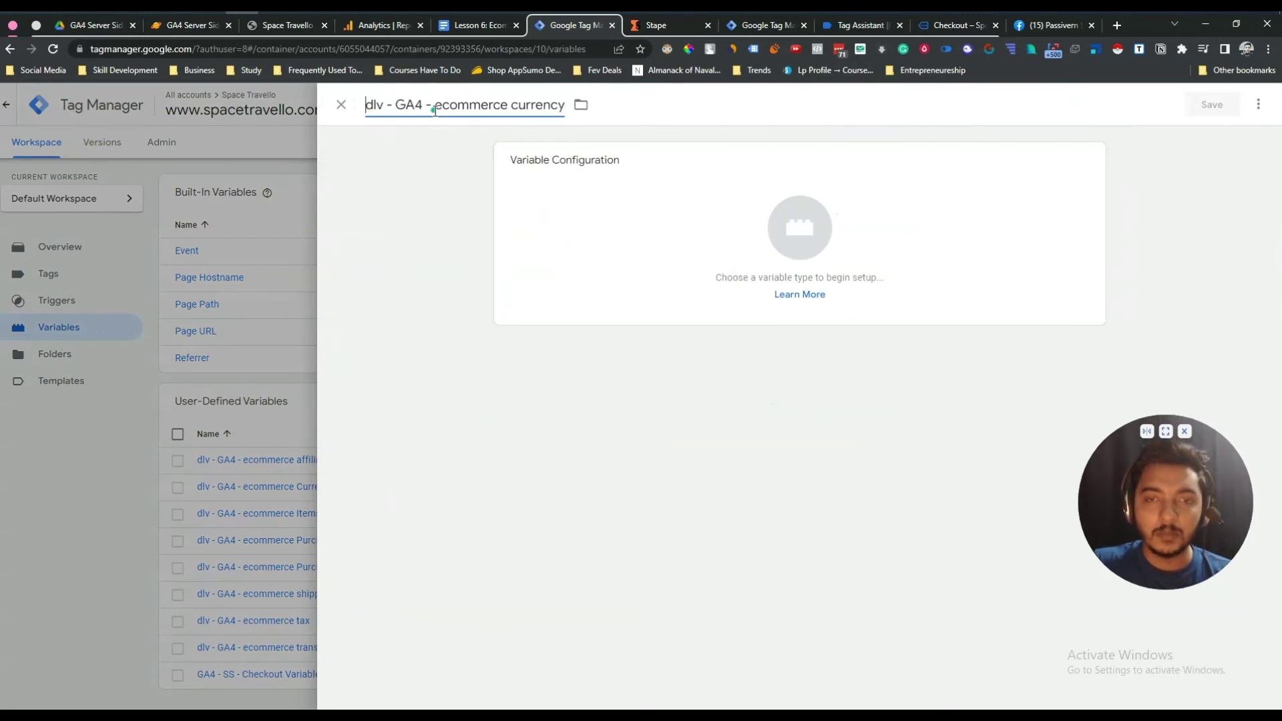
- Configure the currency variable as a Data Layer Variable with the data layer variable name ecommerce.currency from the lesson document, and save it
{"action": "left_click", "coordinate": [701, 281]}
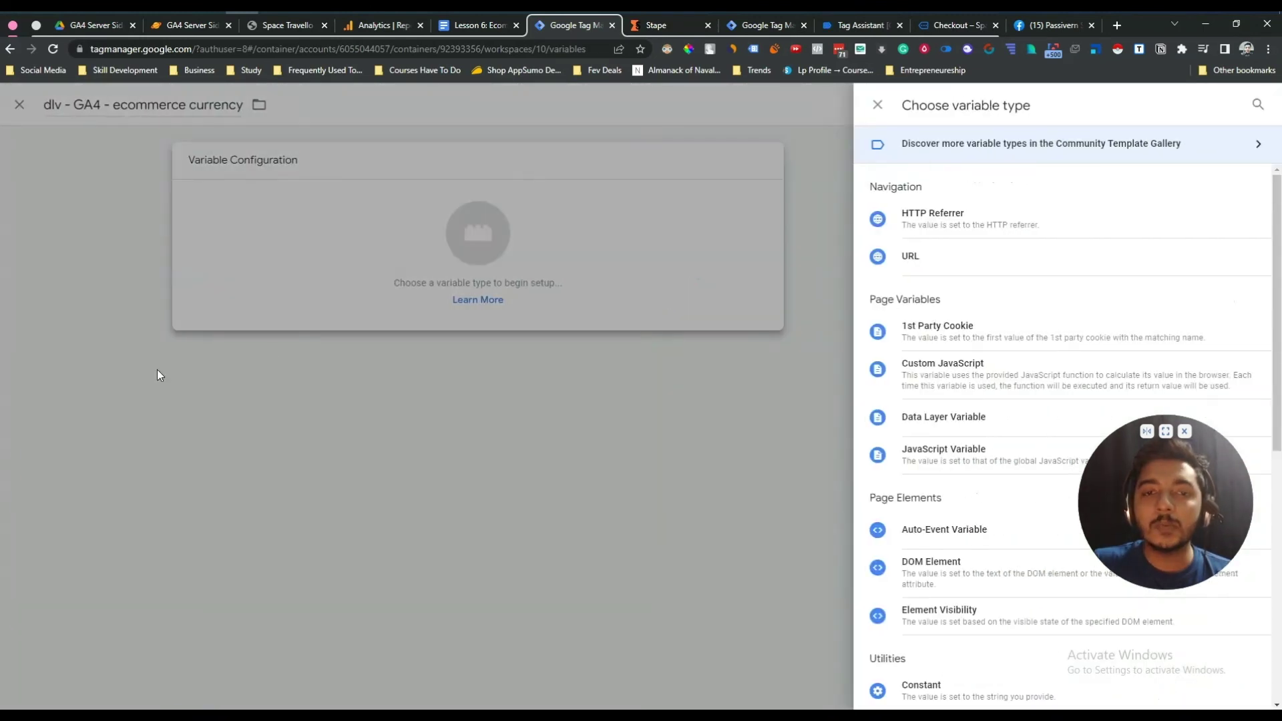
{"action": "left_click", "coordinate": [952, 415]}
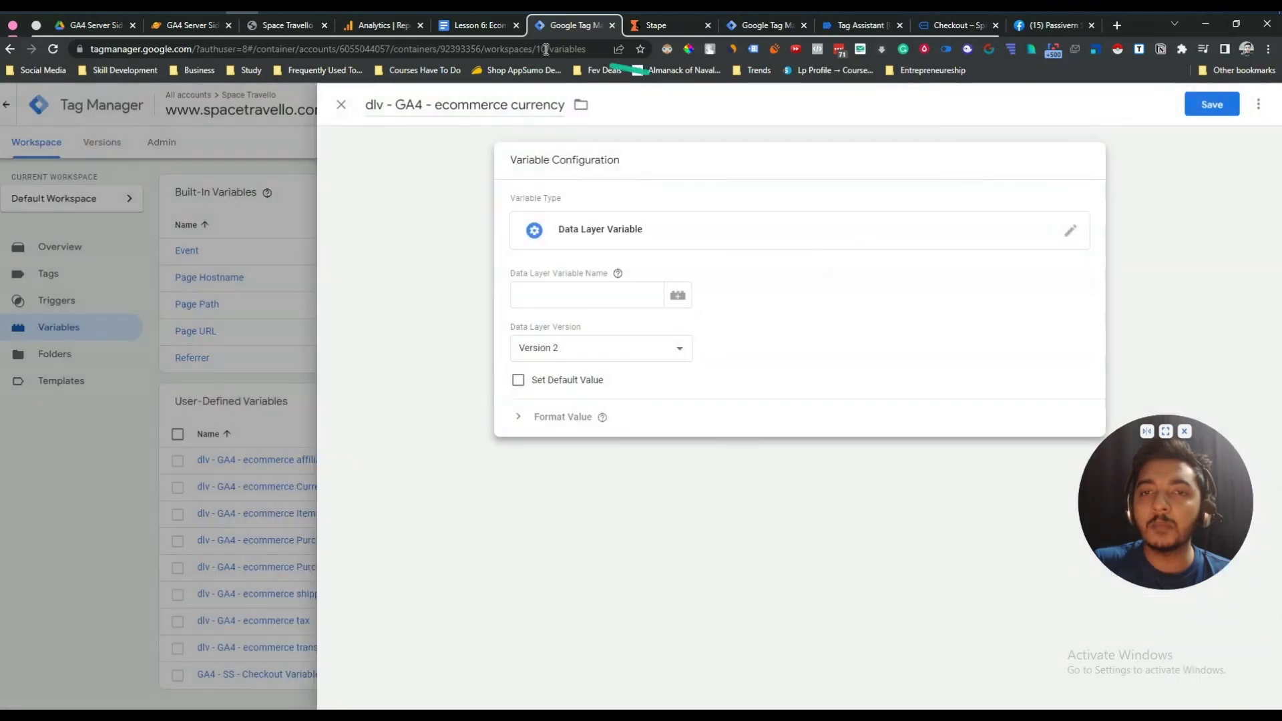
{"action": "left_click", "coordinate": [466, 27]}
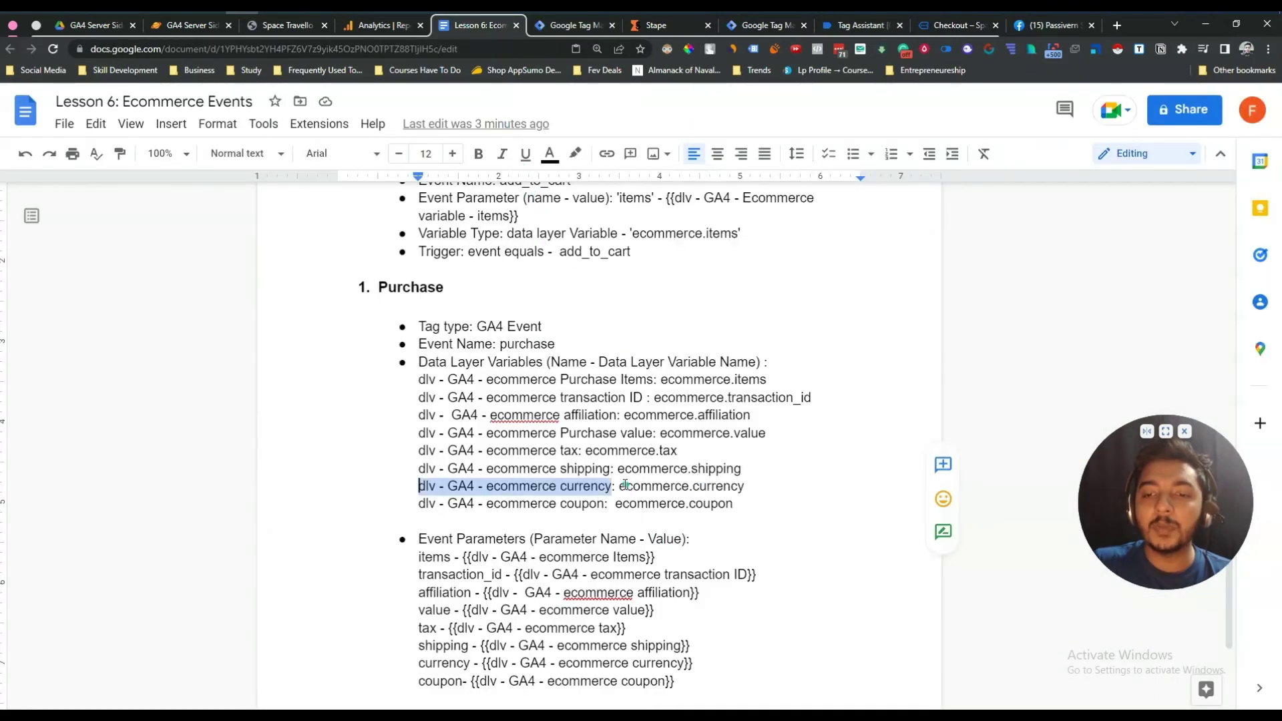
{"action": "left_click_drag", "start_coordinate": [620, 486], "coordinate": [749, 486]}
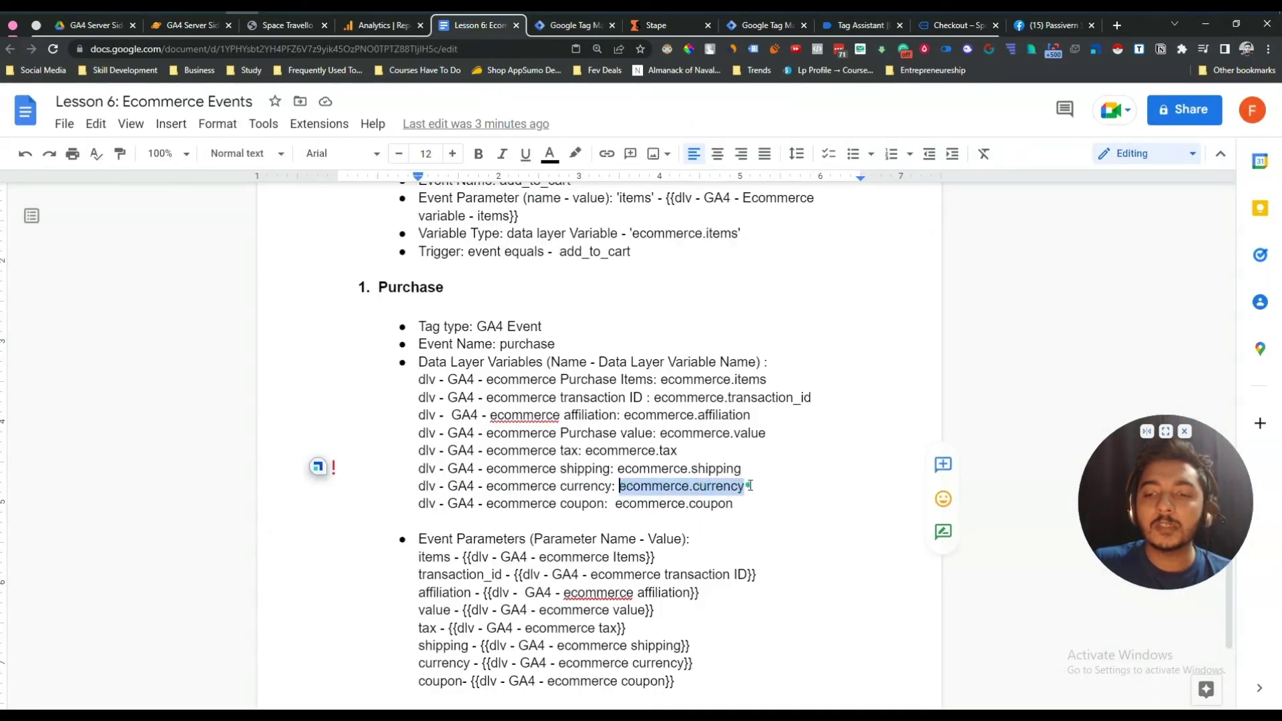
{"action": "right_click", "coordinate": [747, 486]}
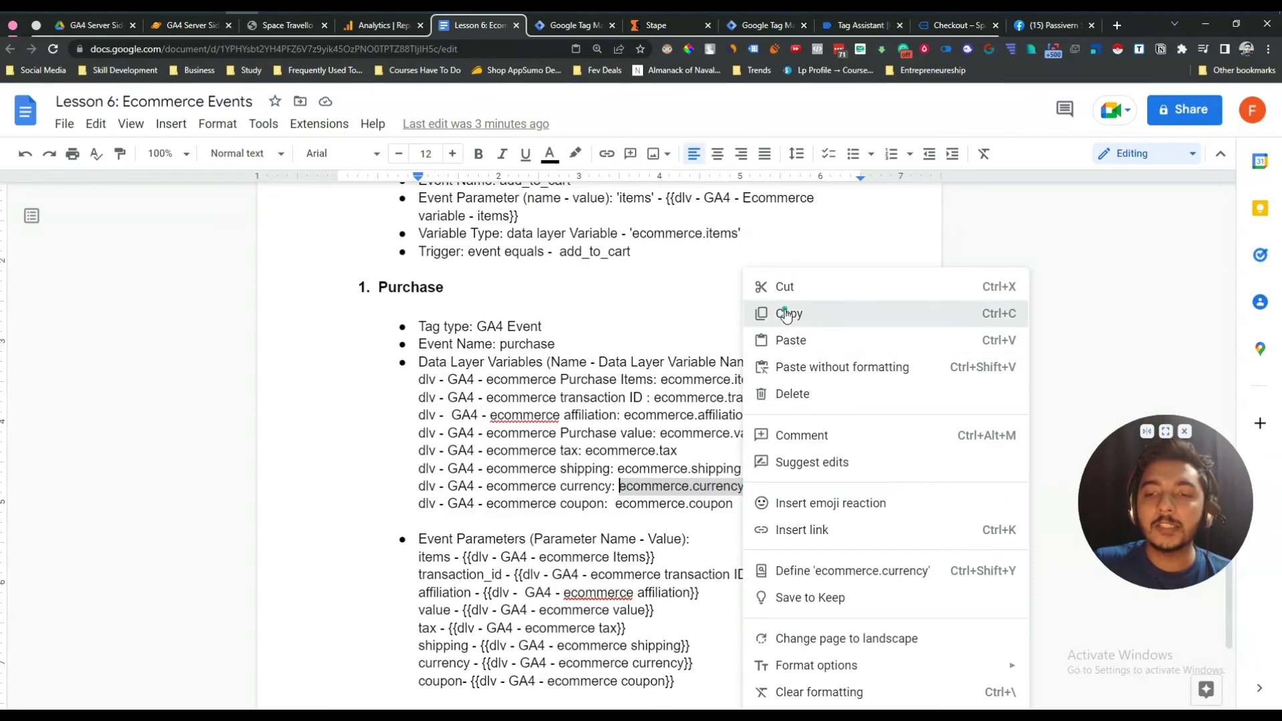
{"action": "left_click", "coordinate": [786, 313]}
{"action": "left_click", "coordinate": [569, 25]}
{"action": "left_click", "coordinate": [549, 295]}
{"action": "key", "text": "ctrl+v"}
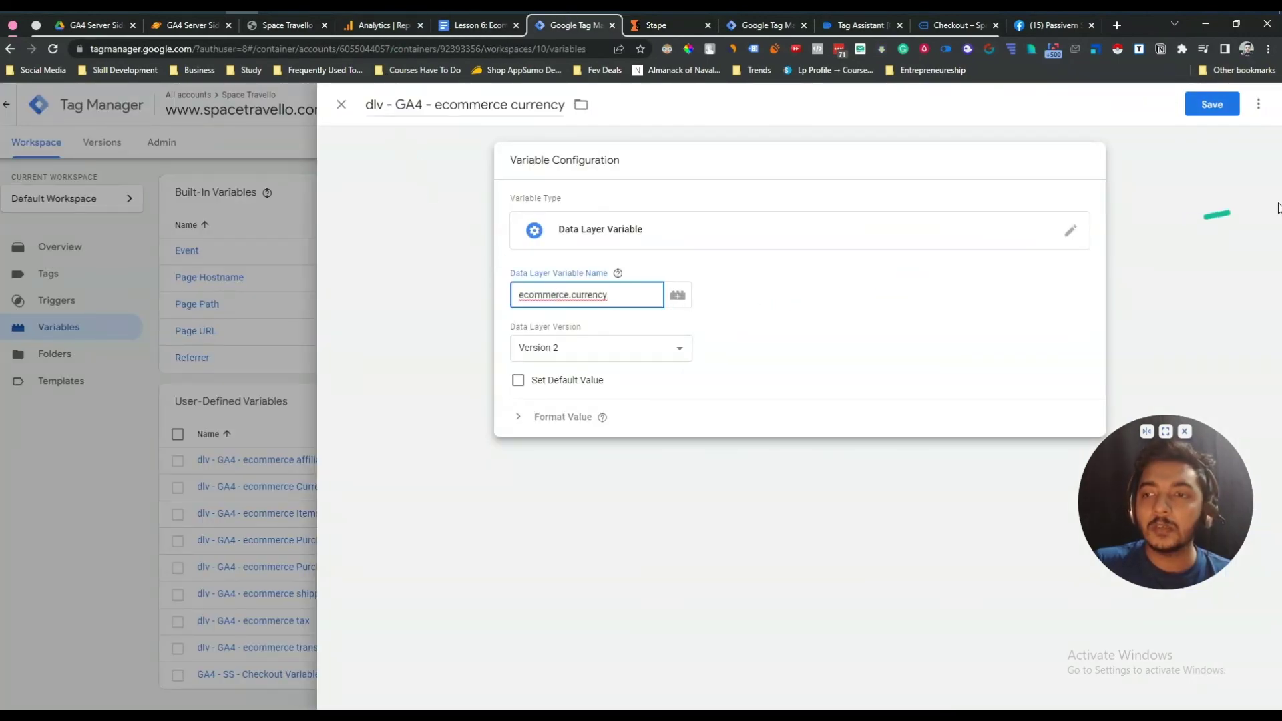
{"action": "left_click", "coordinate": [1212, 106]}
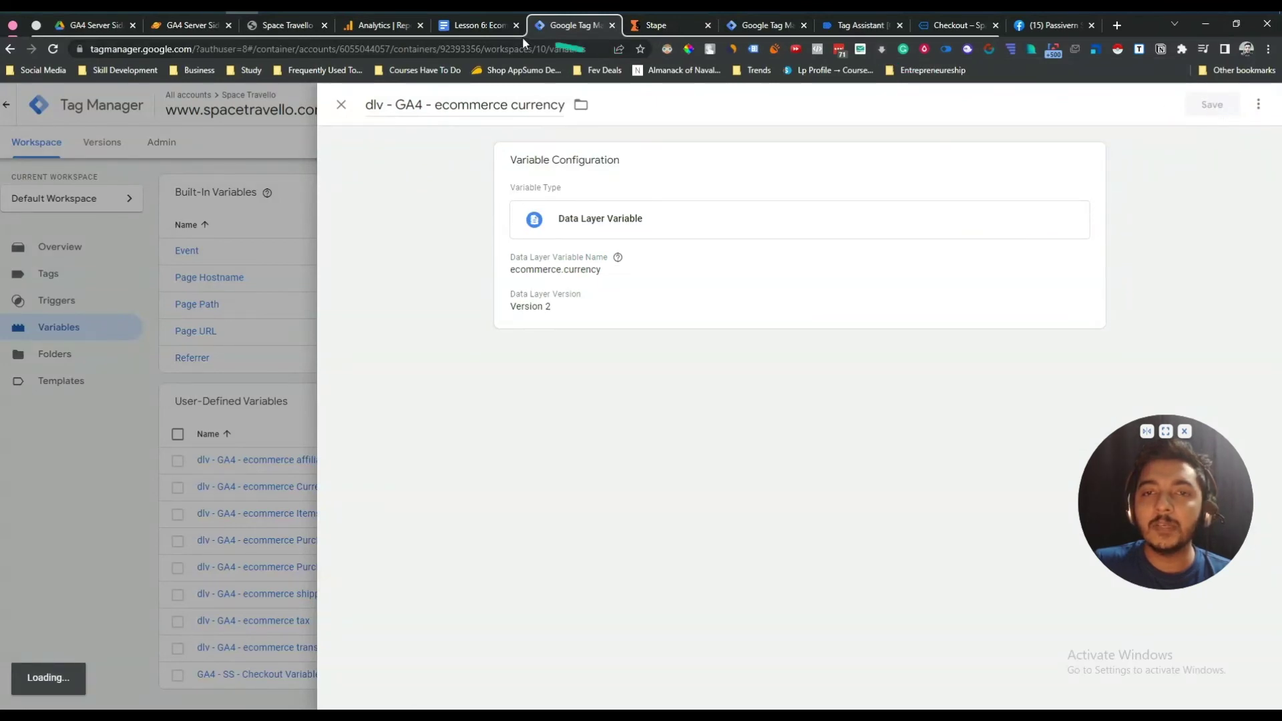
- Create another user-defined variable in Tag Manager named "dlv - GA4 - ecommerce coupon", copied from the lesson document
{"action": "left_click", "coordinate": [480, 27]}
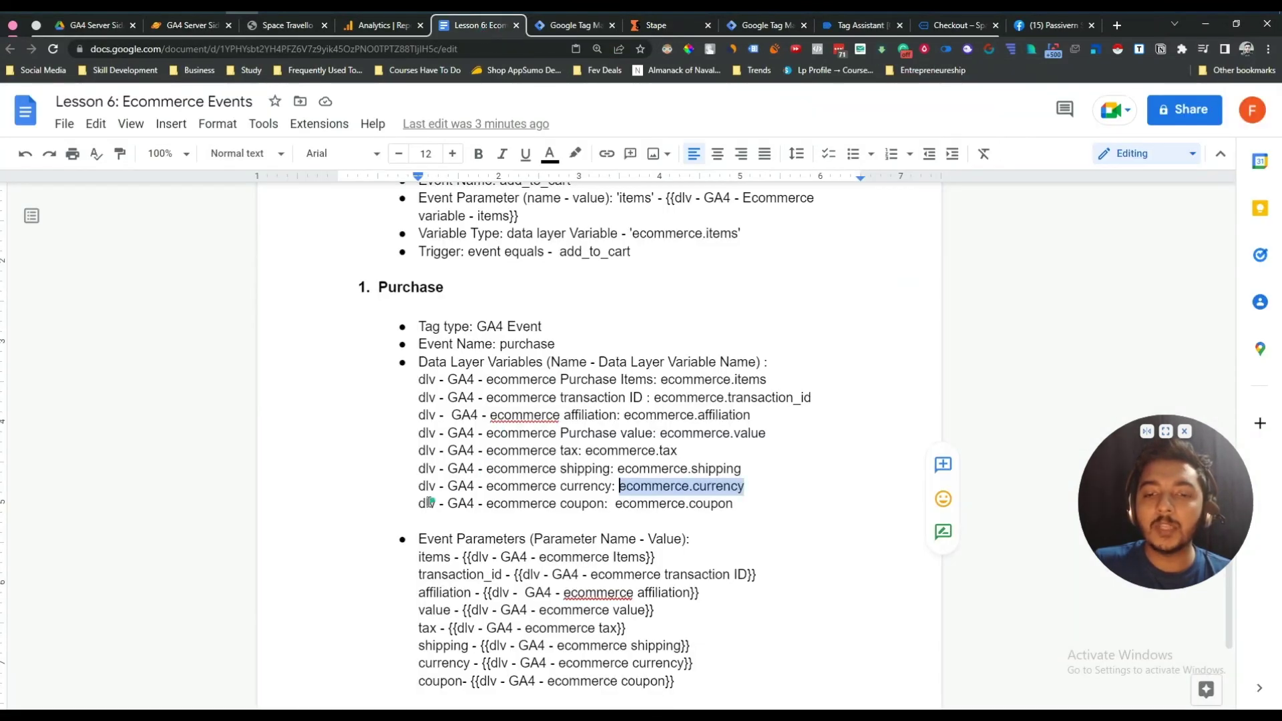
{"action": "left_click_drag", "start_coordinate": [420, 504], "coordinate": [602, 501]}
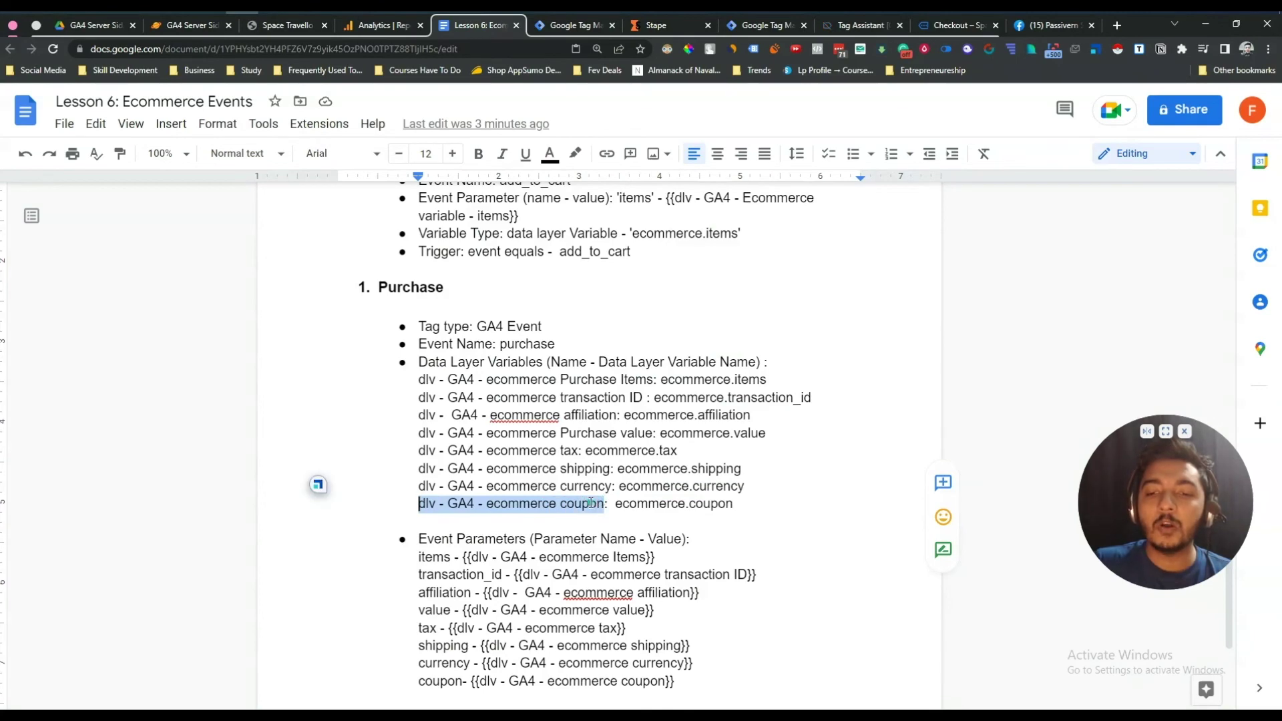
{"action": "right_click", "coordinate": [586, 505]}
{"action": "left_click", "coordinate": [633, 317]}
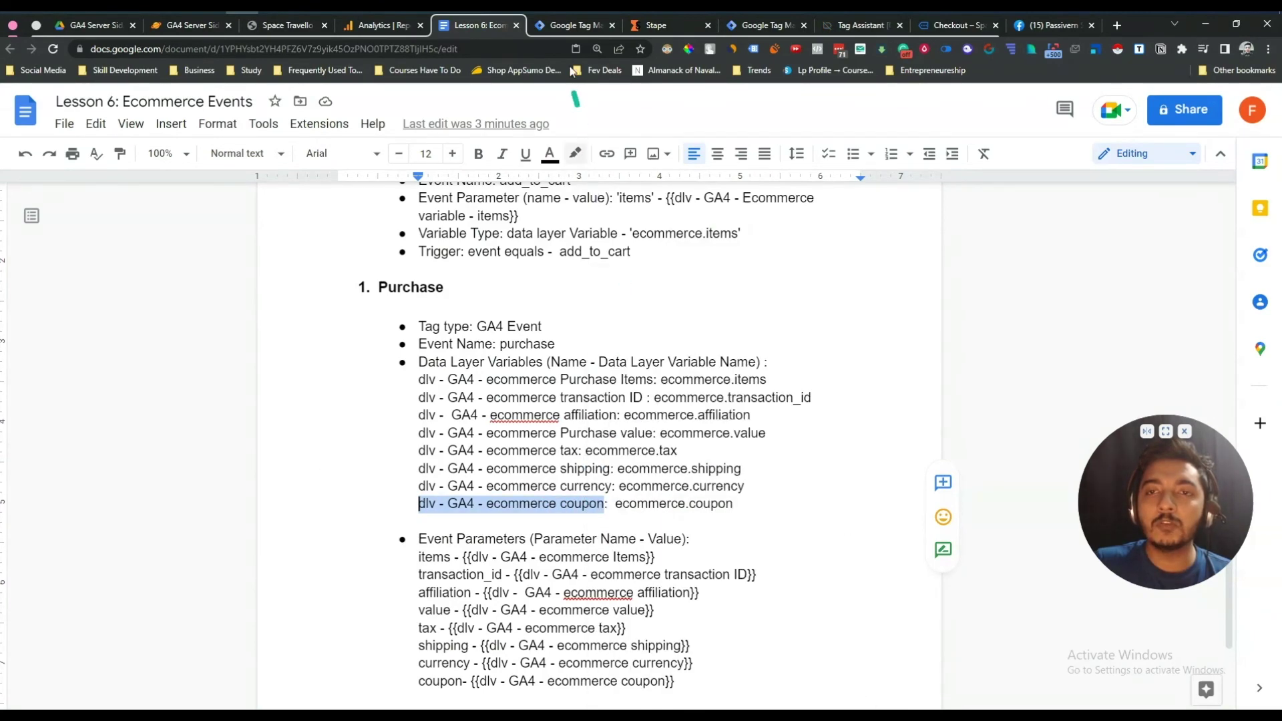
{"action": "left_click", "coordinate": [575, 24]}
{"action": "left_click", "coordinate": [783, 407]}
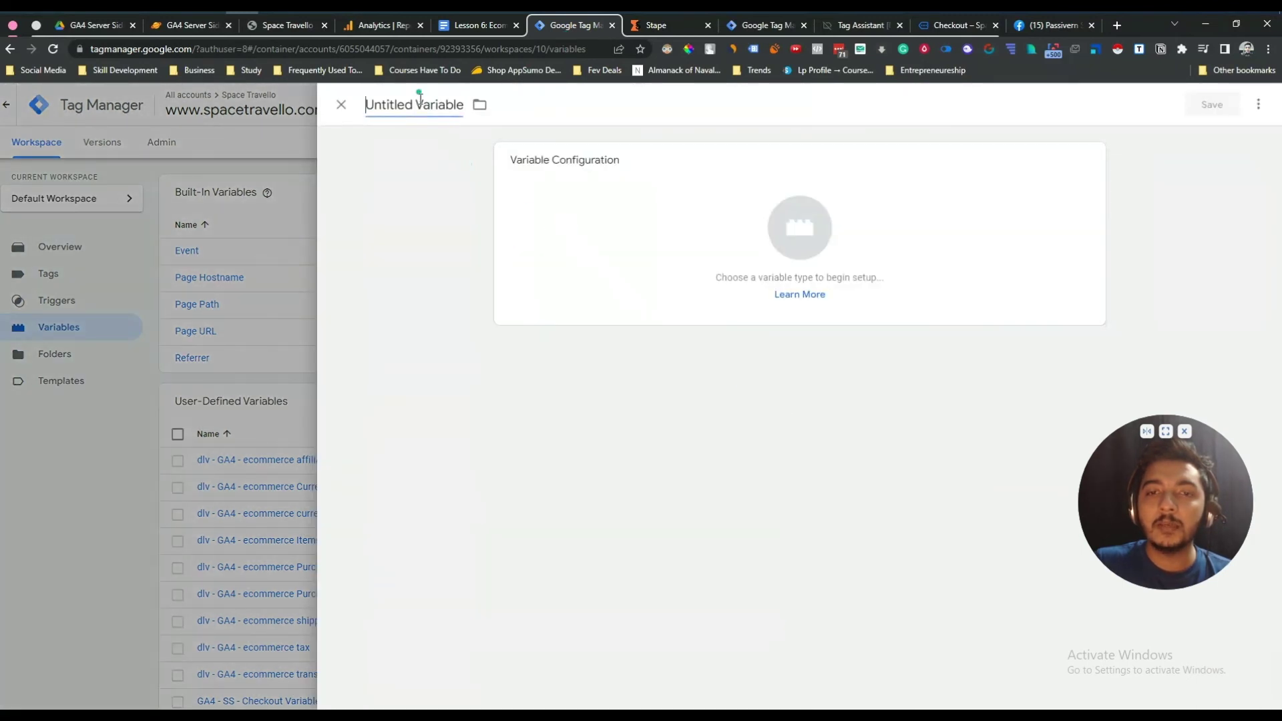
{"action": "triple_click", "coordinate": [419, 97]}
{"action": "key", "text": "ctrl+v"}
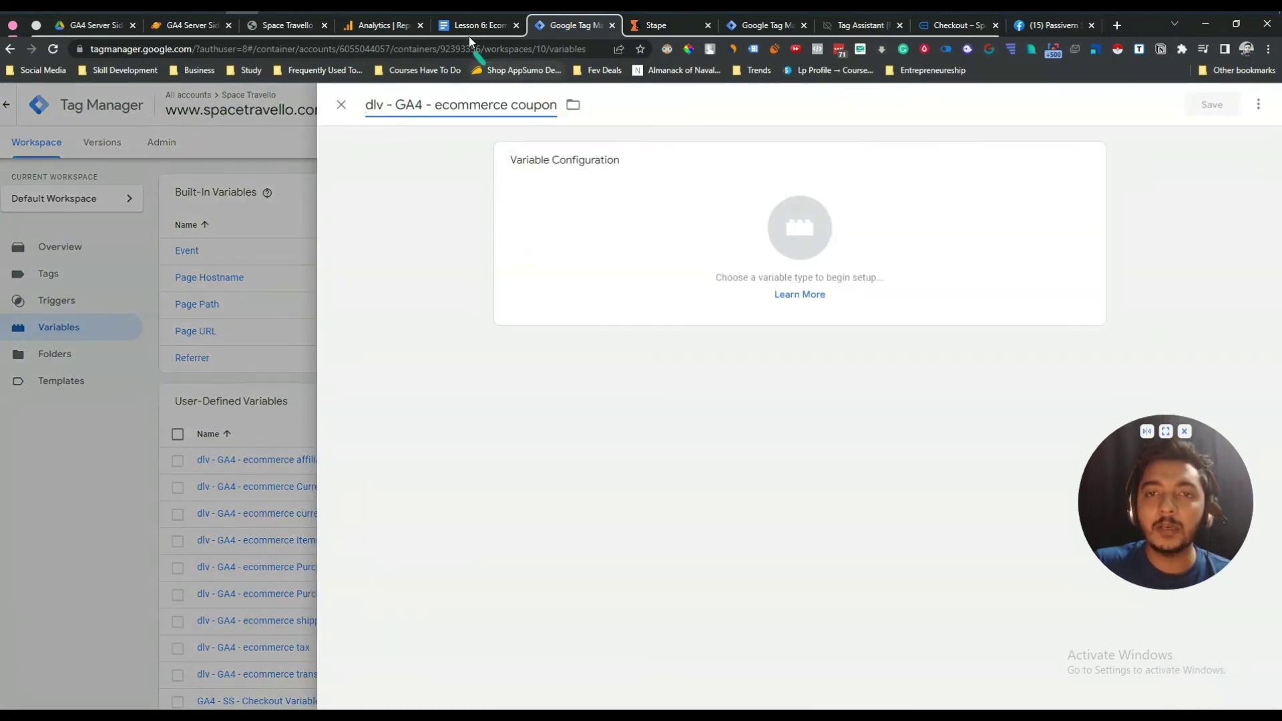
- Configure the coupon variable as a Data Layer Variable with the data layer variable name ecommerce.coupon from the lesson document, and save it
{"action": "left_click", "coordinate": [470, 29]}
{"action": "left_click_drag", "start_coordinate": [617, 504], "coordinate": [734, 503]}
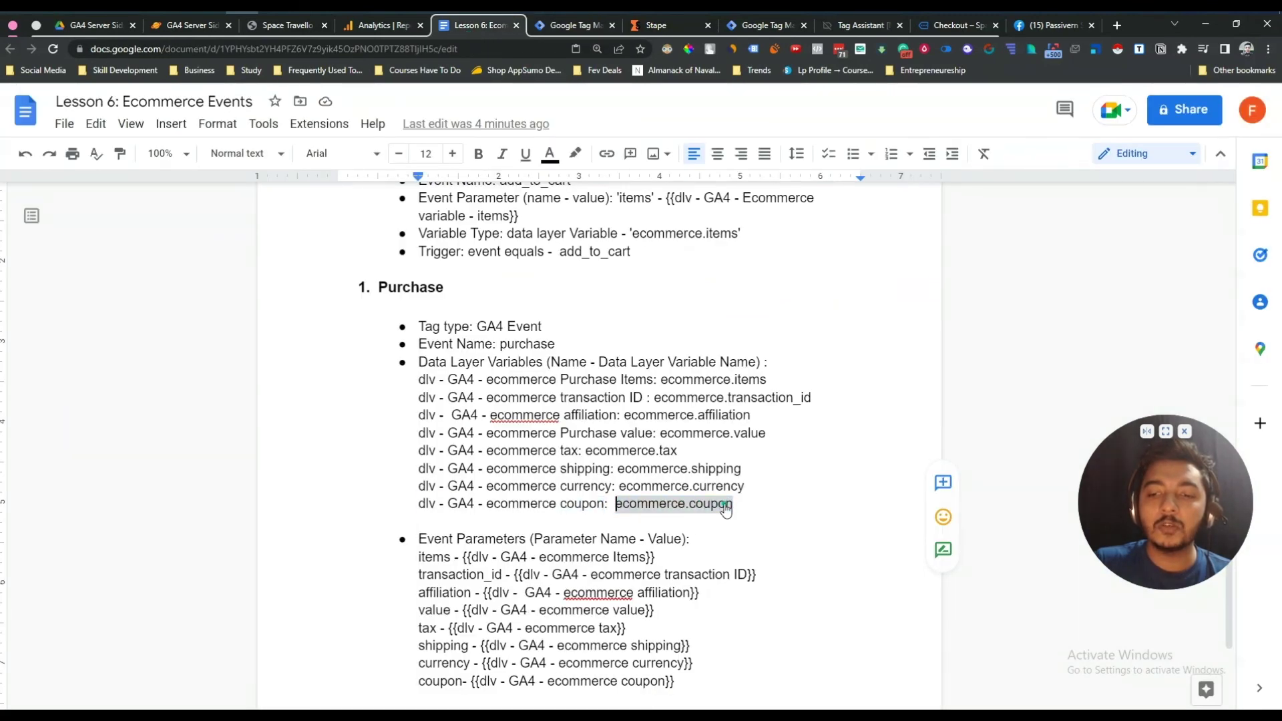
{"action": "right_click", "coordinate": [734, 504]}
{"action": "left_click", "coordinate": [761, 316]}
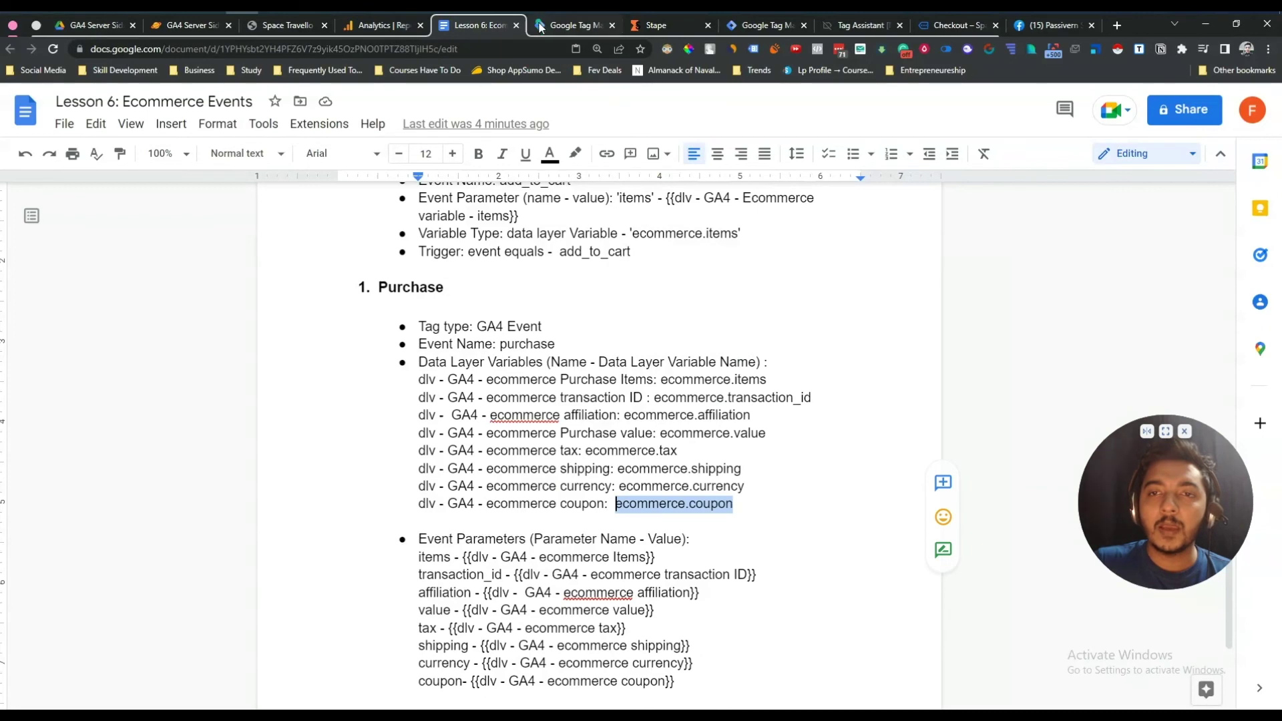
{"action": "left_click", "coordinate": [540, 27]}
{"action": "left_click", "coordinate": [707, 270]}
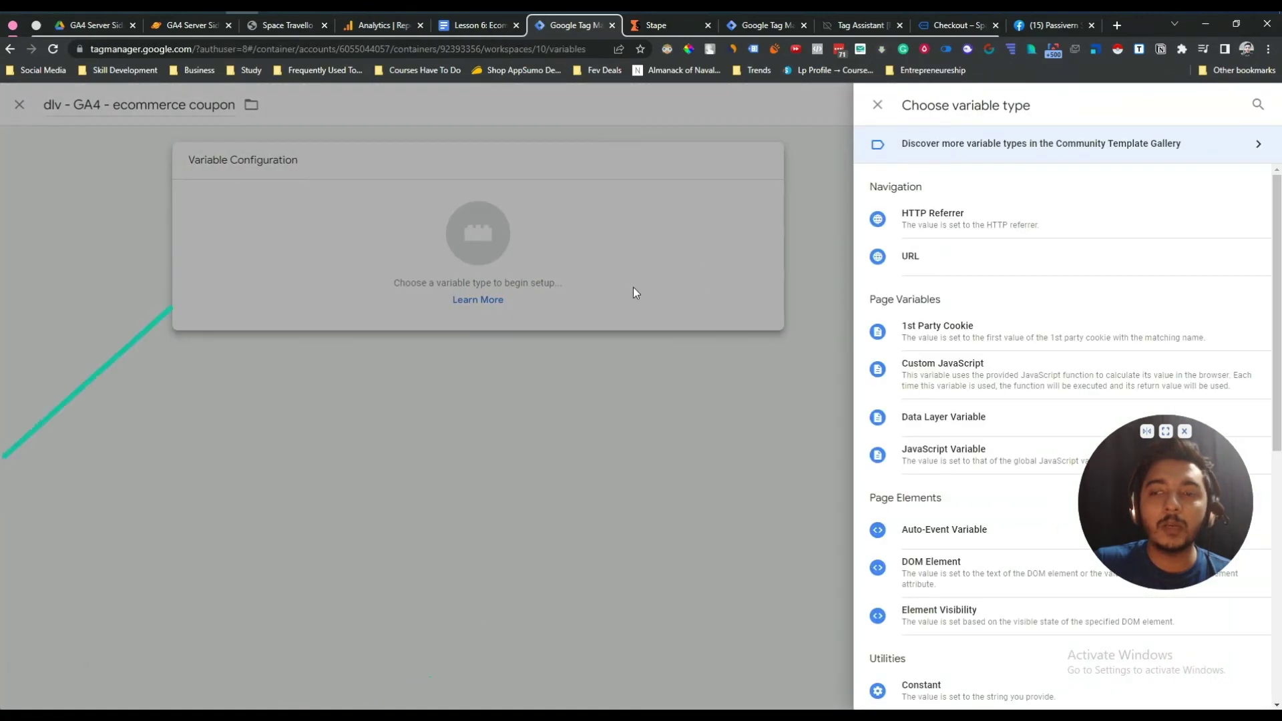
{"action": "left_click", "coordinate": [954, 420]}
{"action": "key", "text": "ctrl+v"}
{"action": "left_click", "coordinate": [475, 298]}
{"action": "left_click", "coordinate": [1214, 106]}
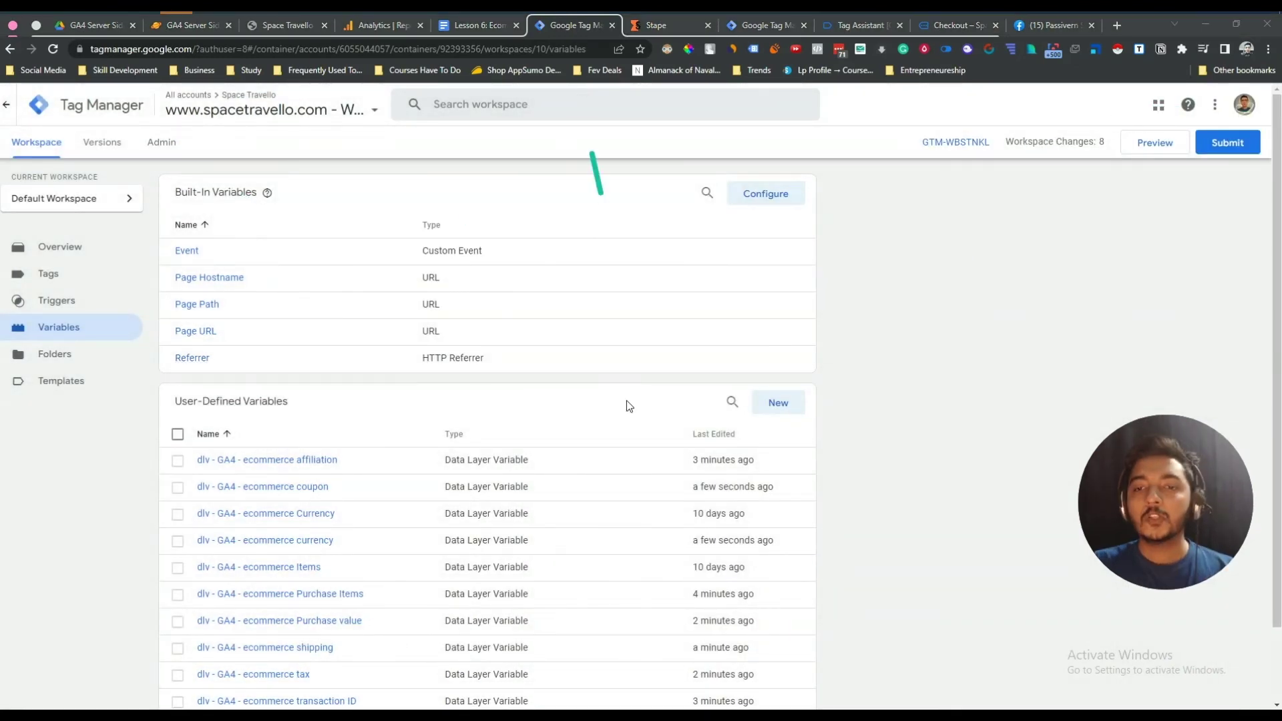
- Compare the user-defined variables in Tag Manager with the purchase event's data layer in Tag Assistant and the lesson document's variable list
{"action": "scroll", "coordinate": [347, 508], "scroll_direction": "down", "scroll_amount": 1}
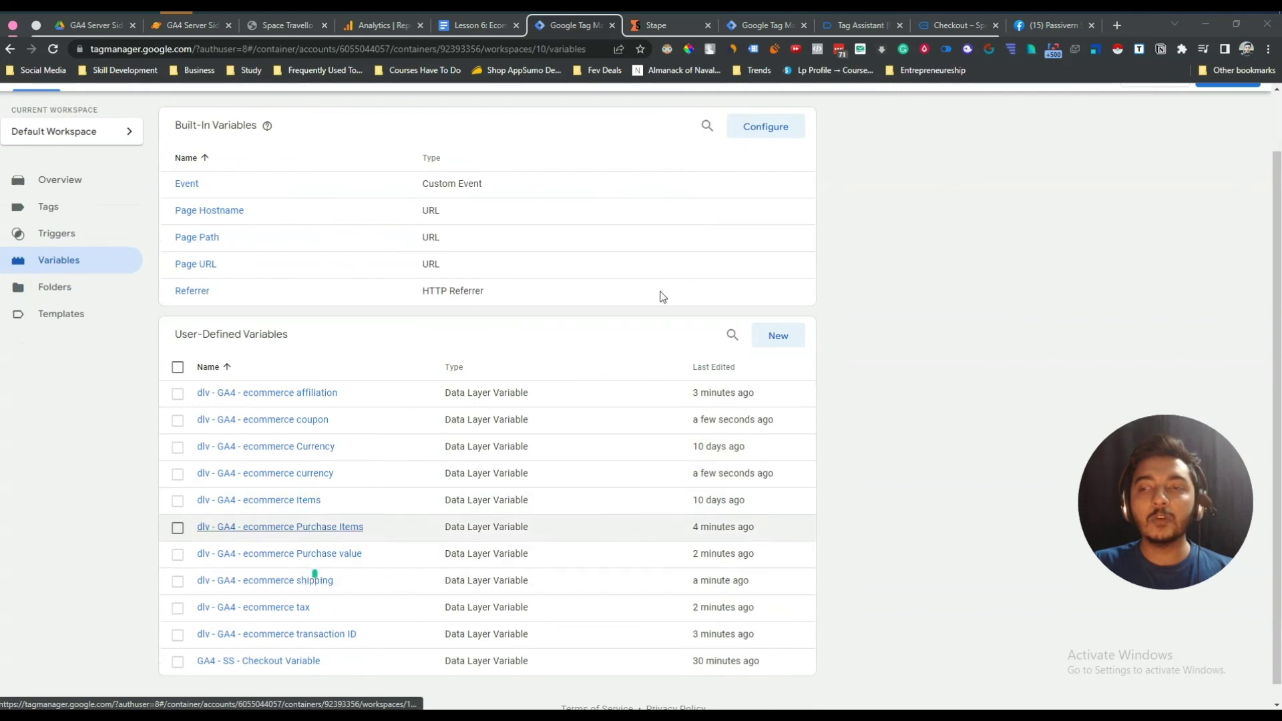
{"action": "left_click", "coordinate": [931, 26]}
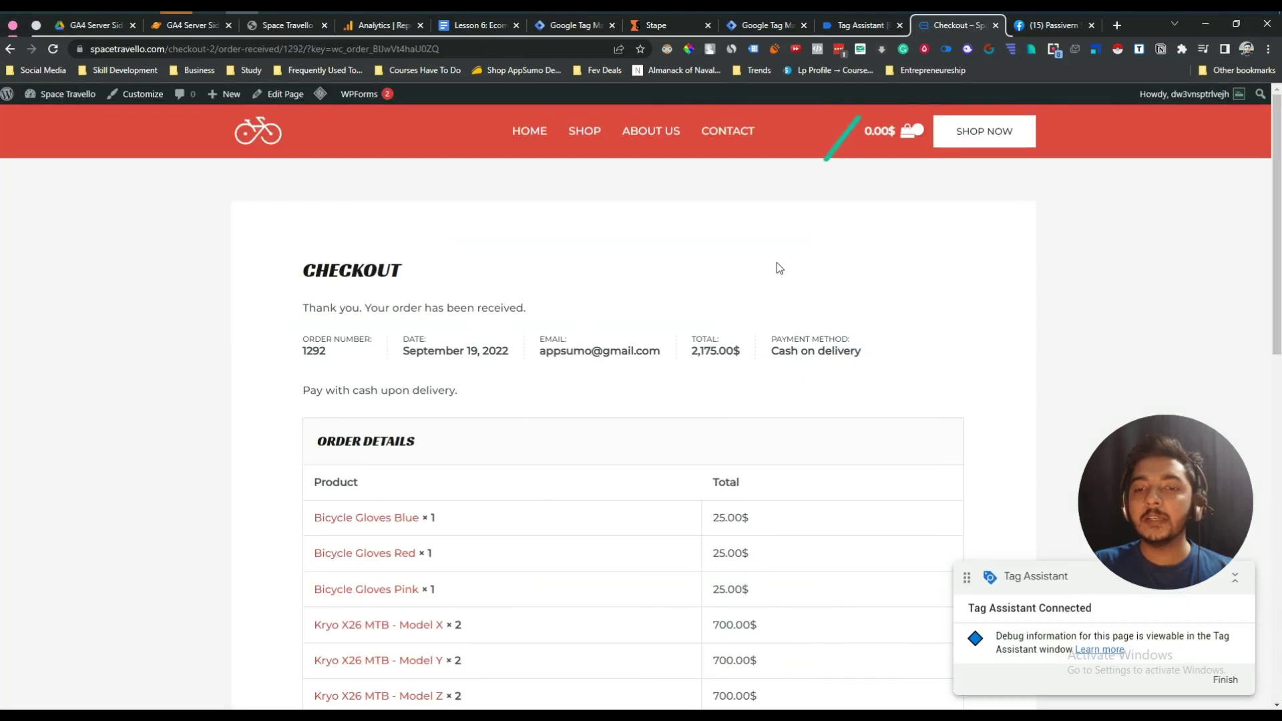
{"action": "left_click", "coordinate": [854, 27]}
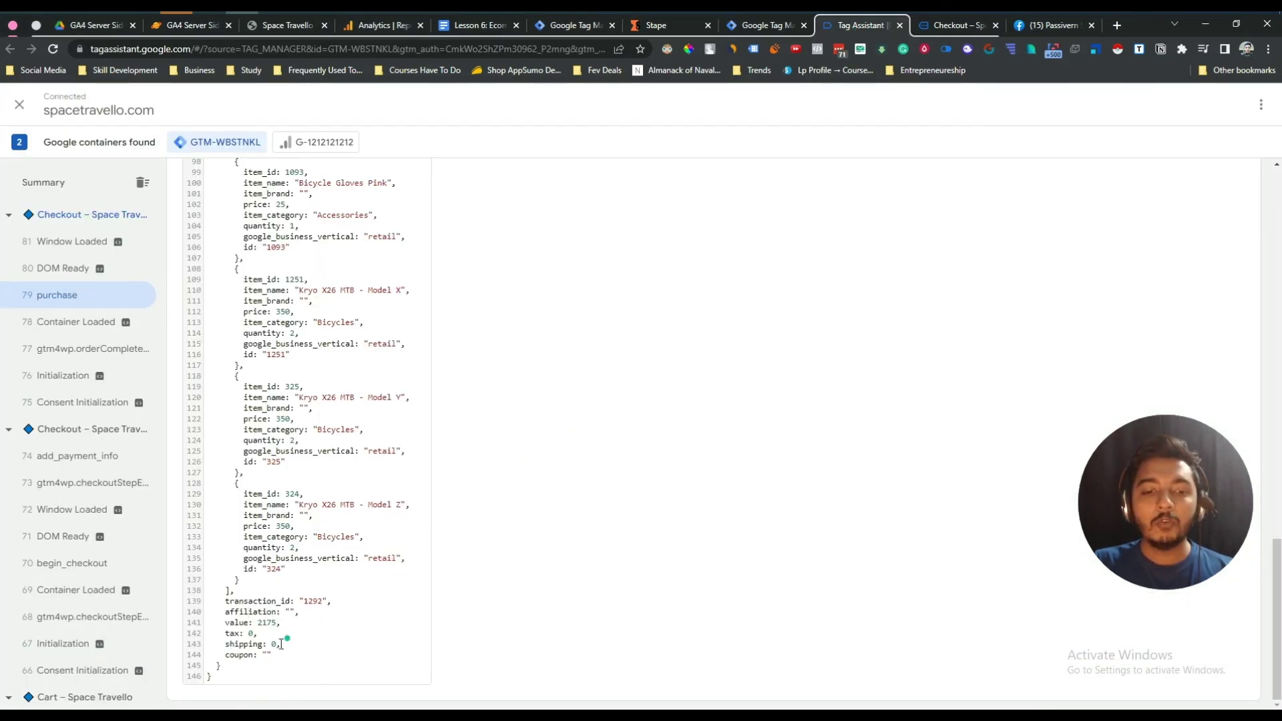
{"action": "left_click_drag", "start_coordinate": [275, 655], "coordinate": [222, 602]}
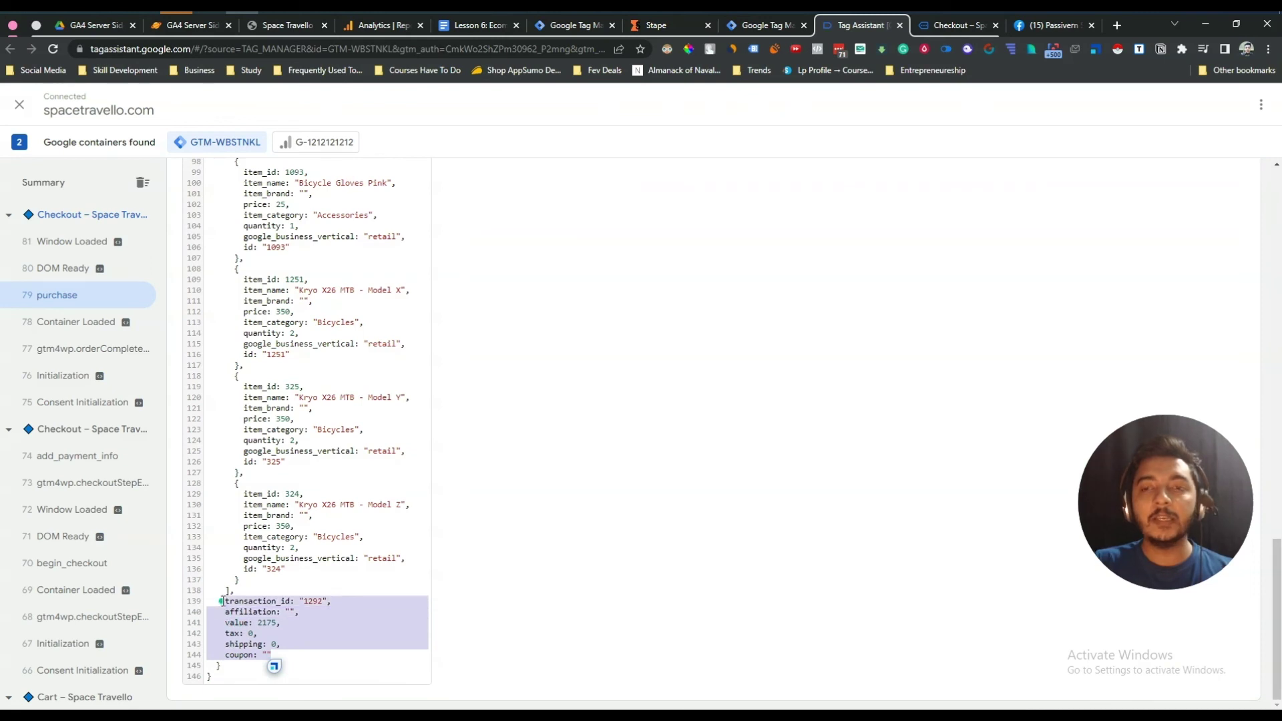
{"action": "left_click", "coordinate": [758, 27]}
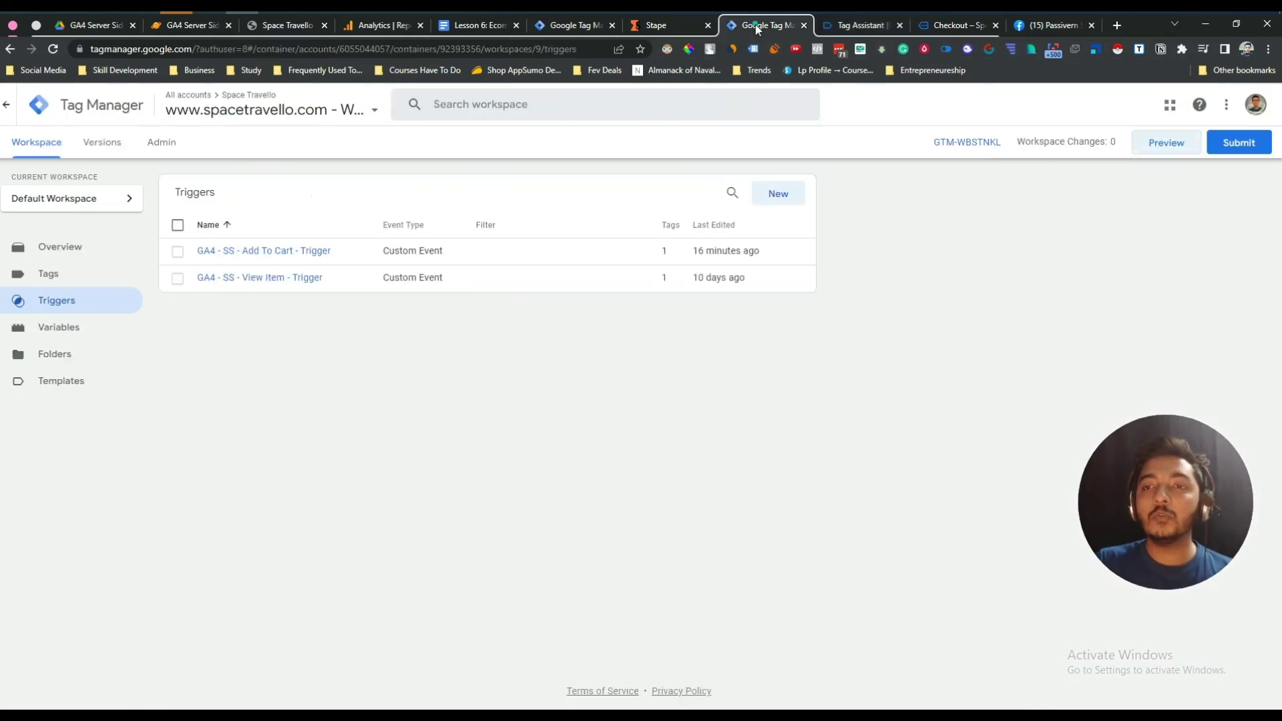
{"action": "left_click", "coordinate": [563, 26]}
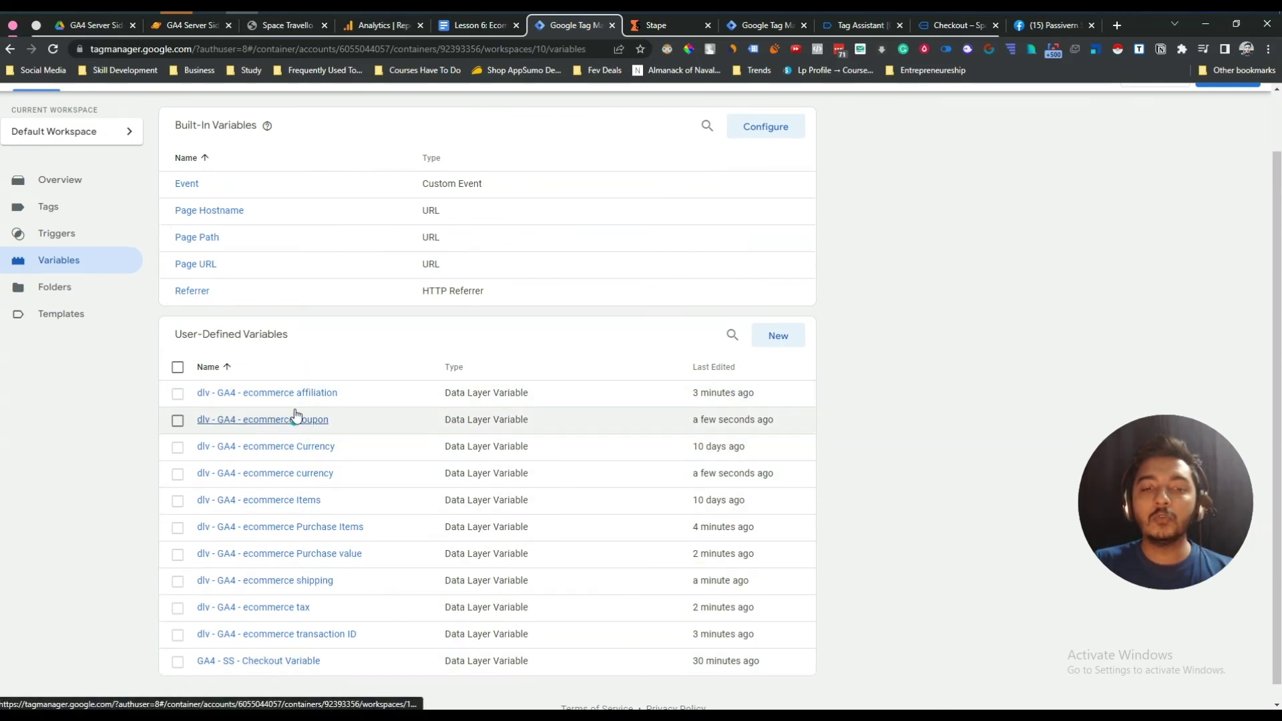
{"action": "left_click", "coordinate": [485, 16]}
{"action": "left_click_drag", "start_coordinate": [486, 414], "coordinate": [572, 506]}
{"action": "left_click", "coordinate": [318, 399]}
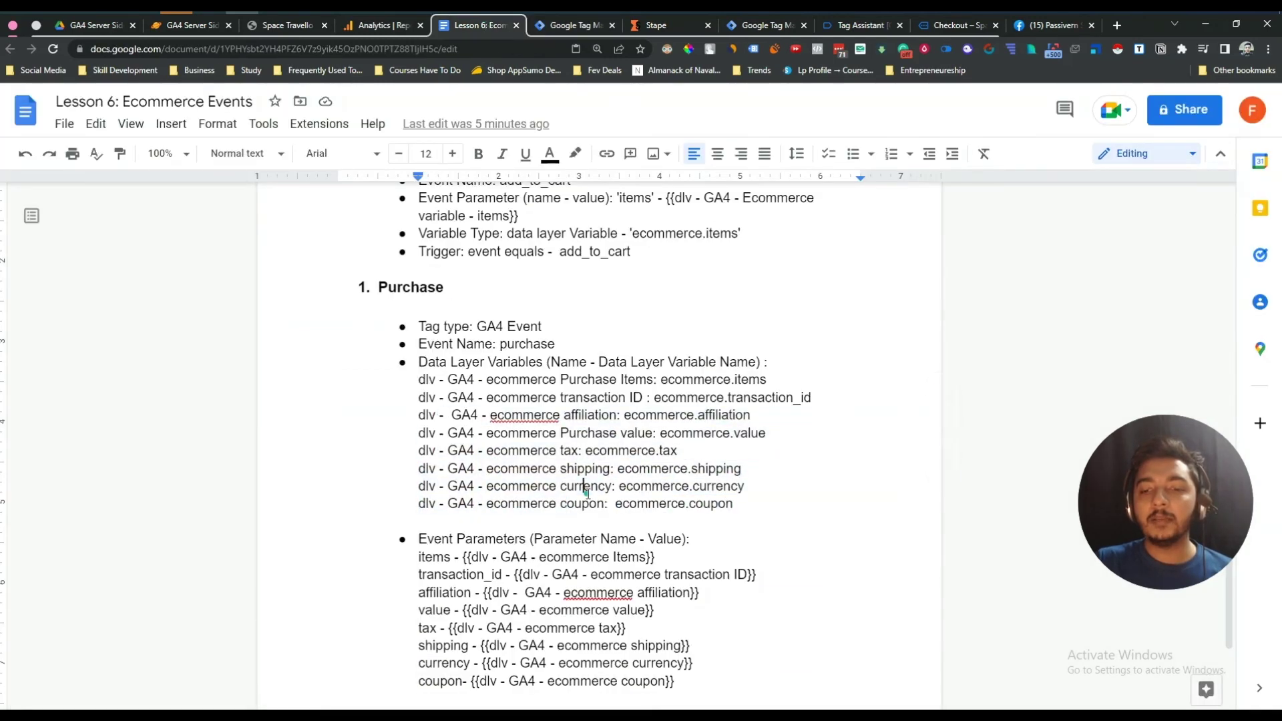
{"action": "left_click", "coordinate": [864, 26]}
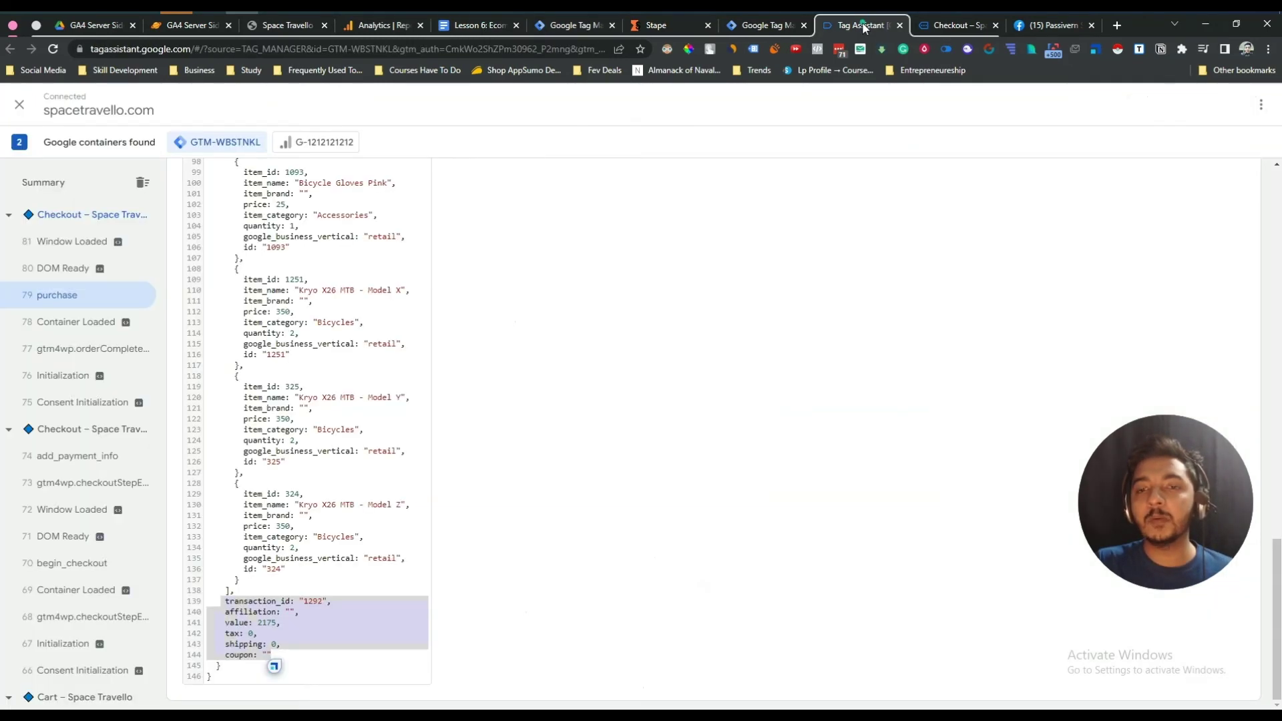
{"action": "left_click", "coordinate": [575, 26]}
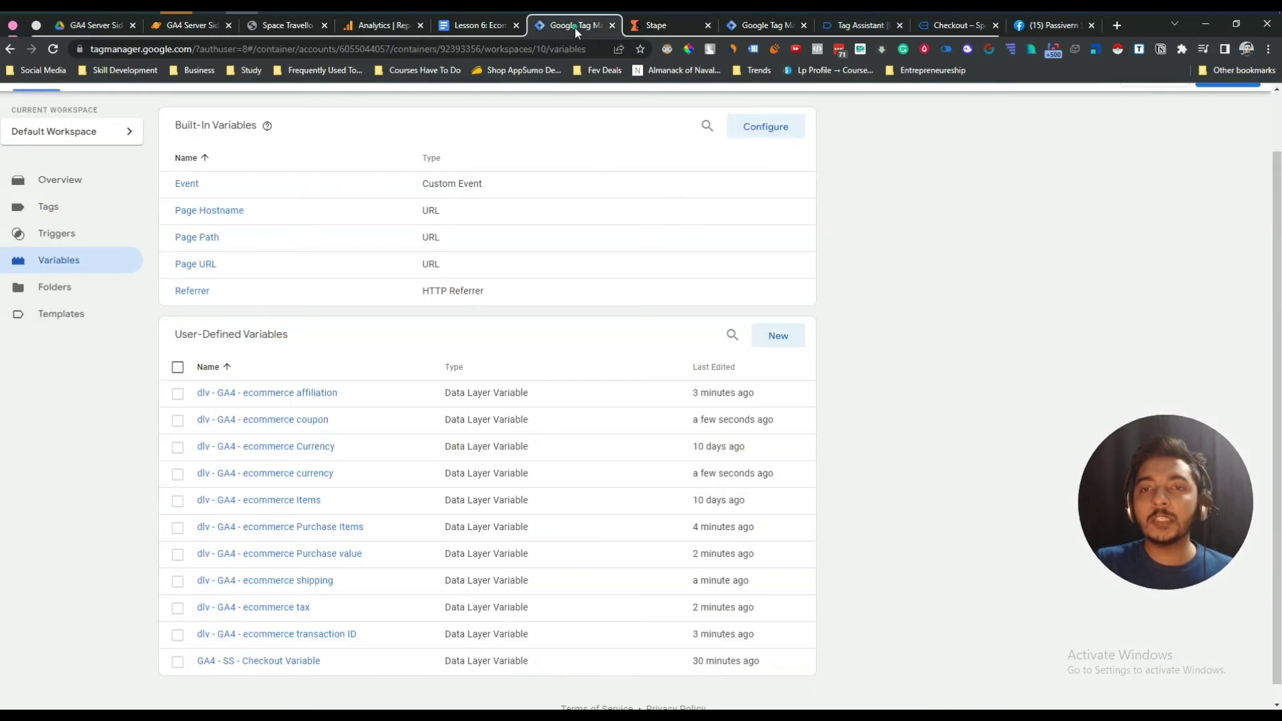
- Create a new trigger in the web container named "GA4 - SS - Purchase Trigger" with the Custom Event trigger type
{"action": "left_click", "coordinate": [70, 242]}
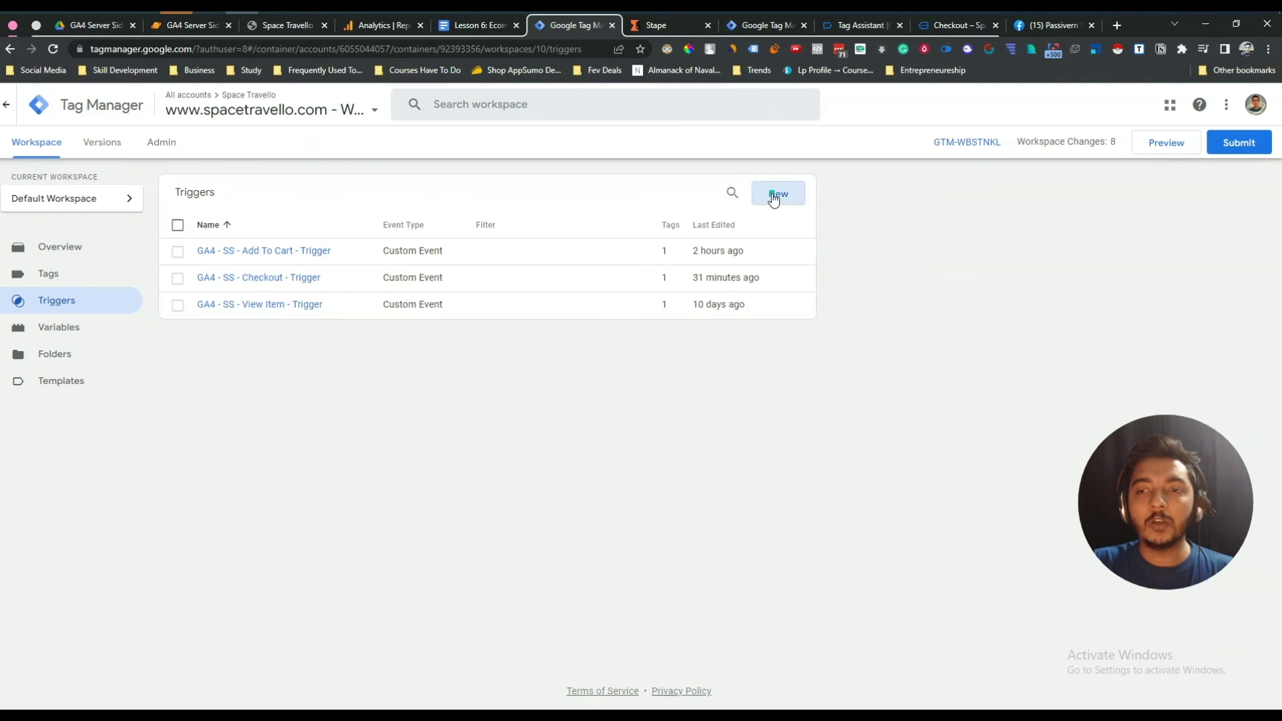
{"action": "left_click", "coordinate": [775, 196]}
{"action": "left_click", "coordinate": [423, 108]}
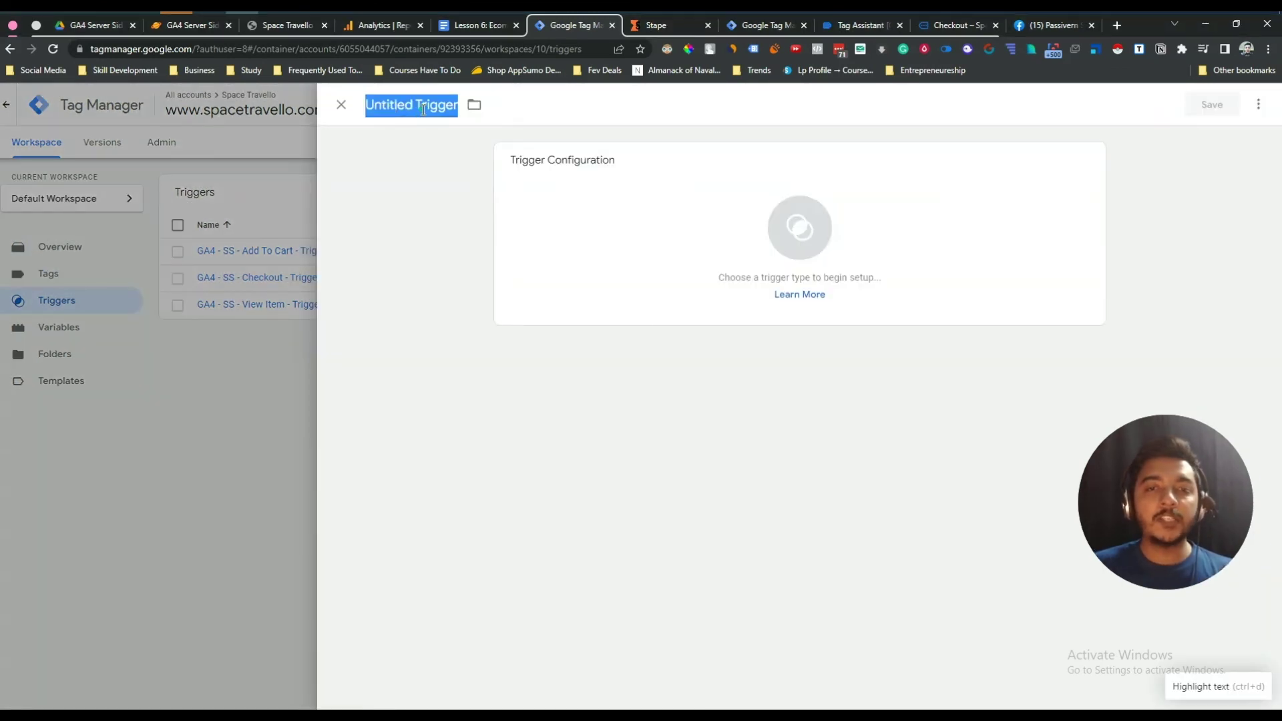
{"action": "type", "text": "GA4 - SS -"}
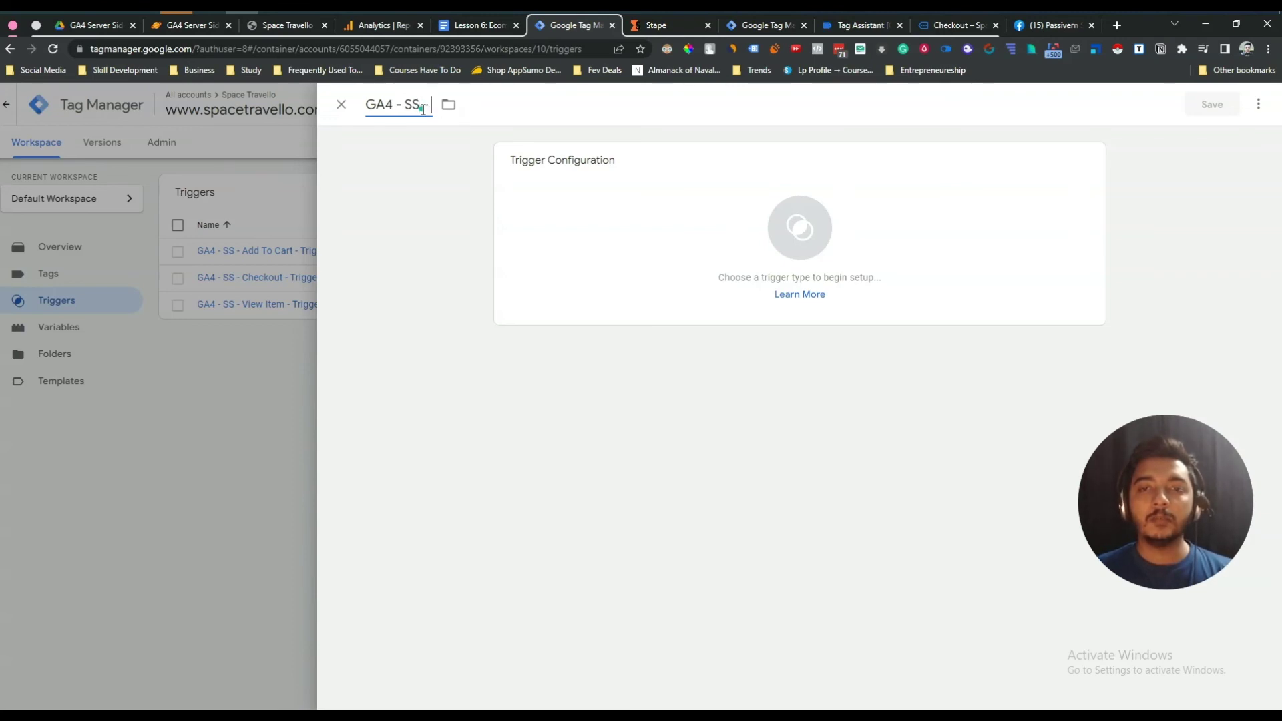
{"action": "type", "text": "Purchase"}
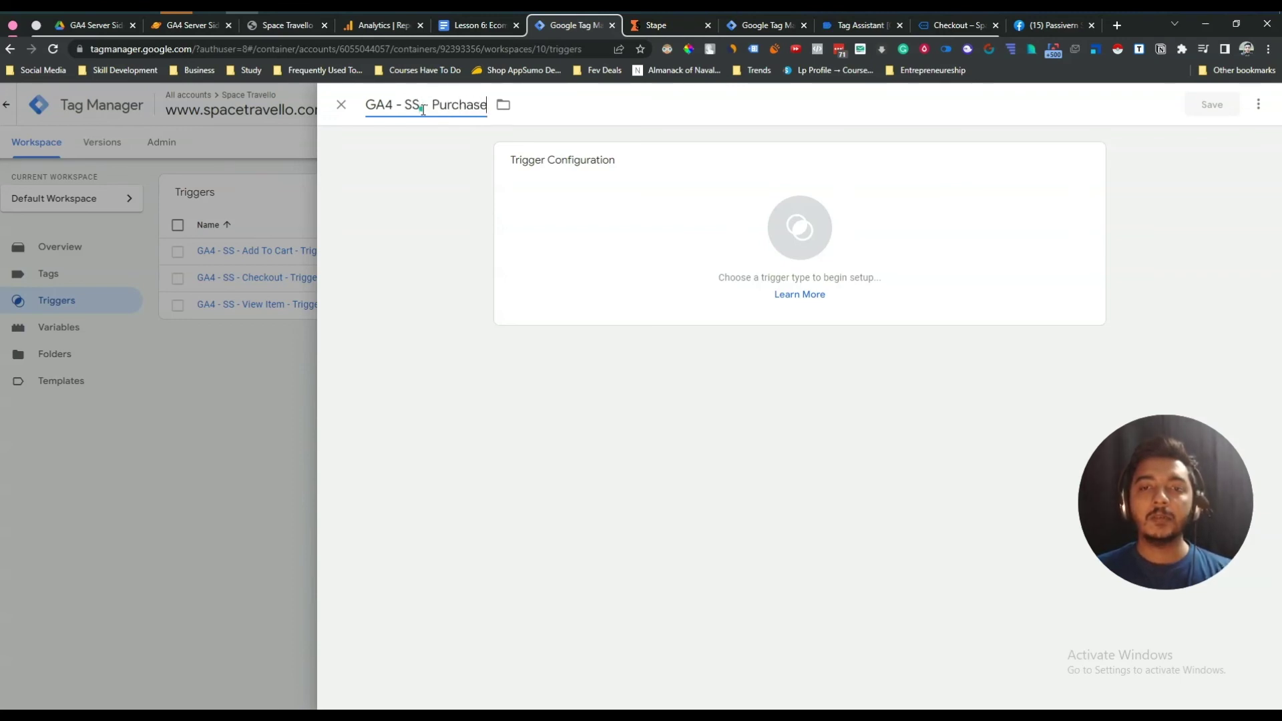
{"action": "type", "text": " Trigger"}
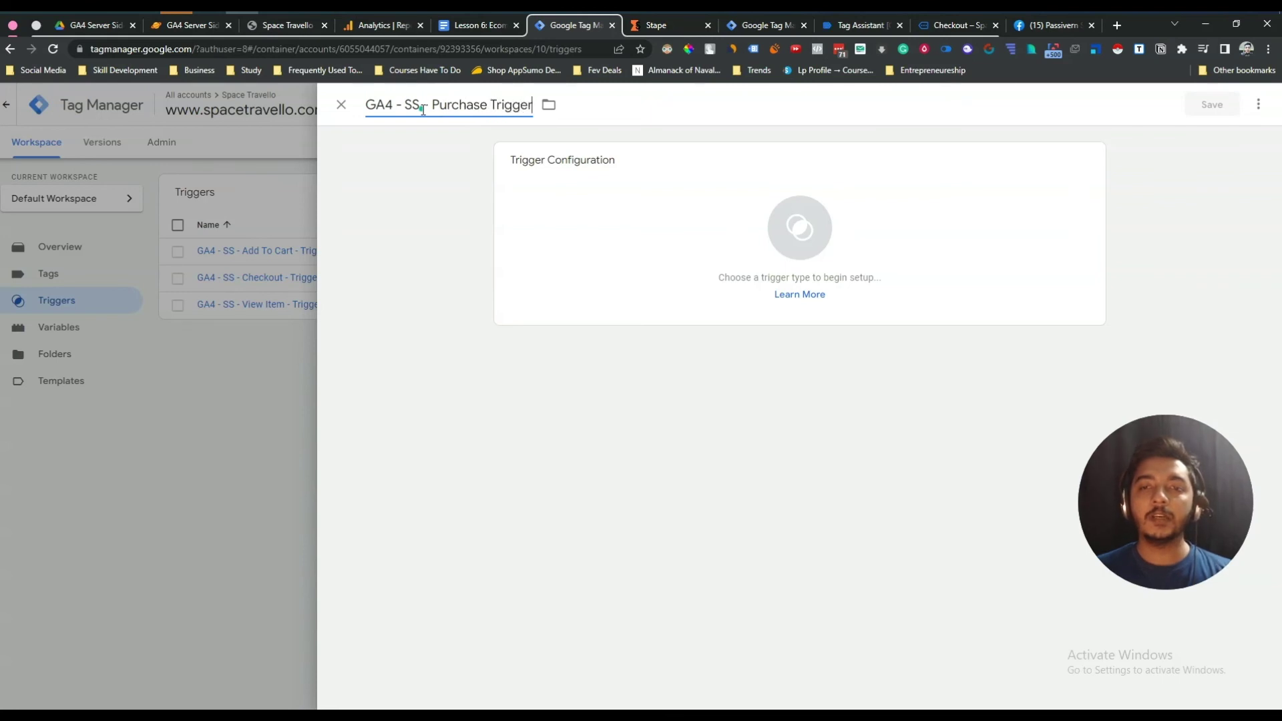
{"action": "left_click", "coordinate": [692, 217]}
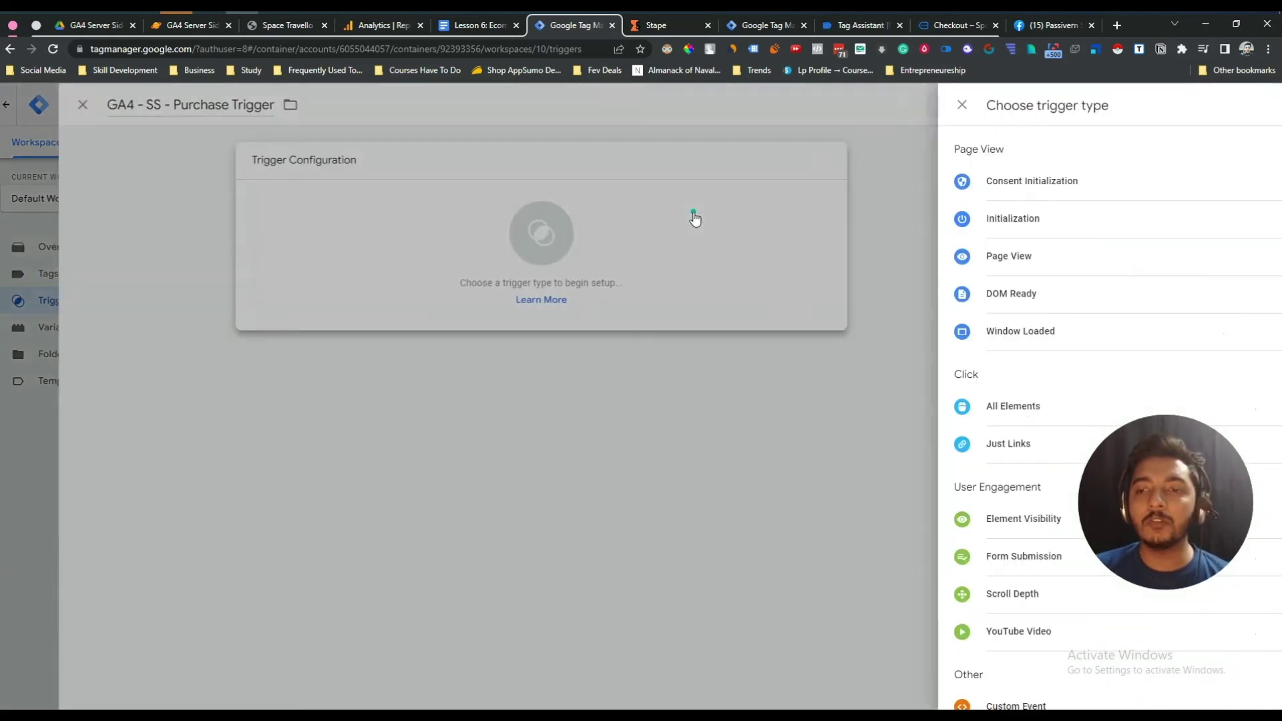
{"action": "scroll", "coordinate": [968, 658], "scroll_direction": "down", "scroll_amount": 2}
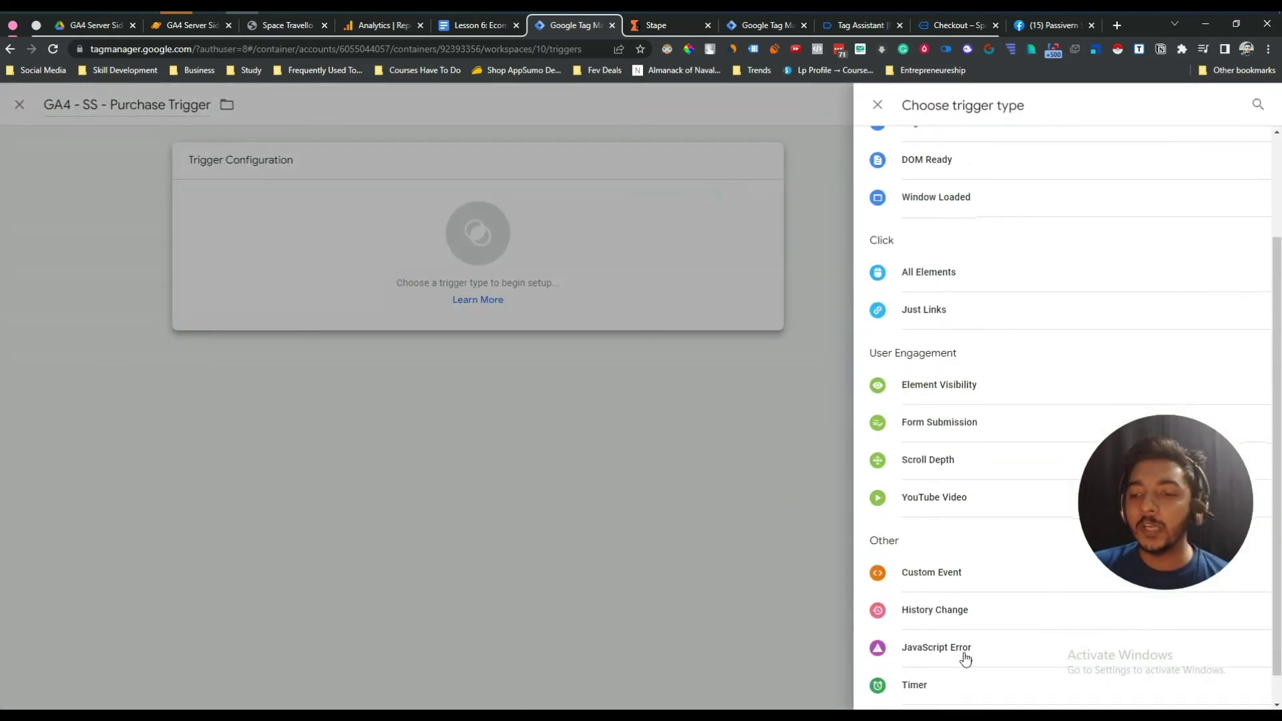
{"action": "left_click", "coordinate": [920, 579]}
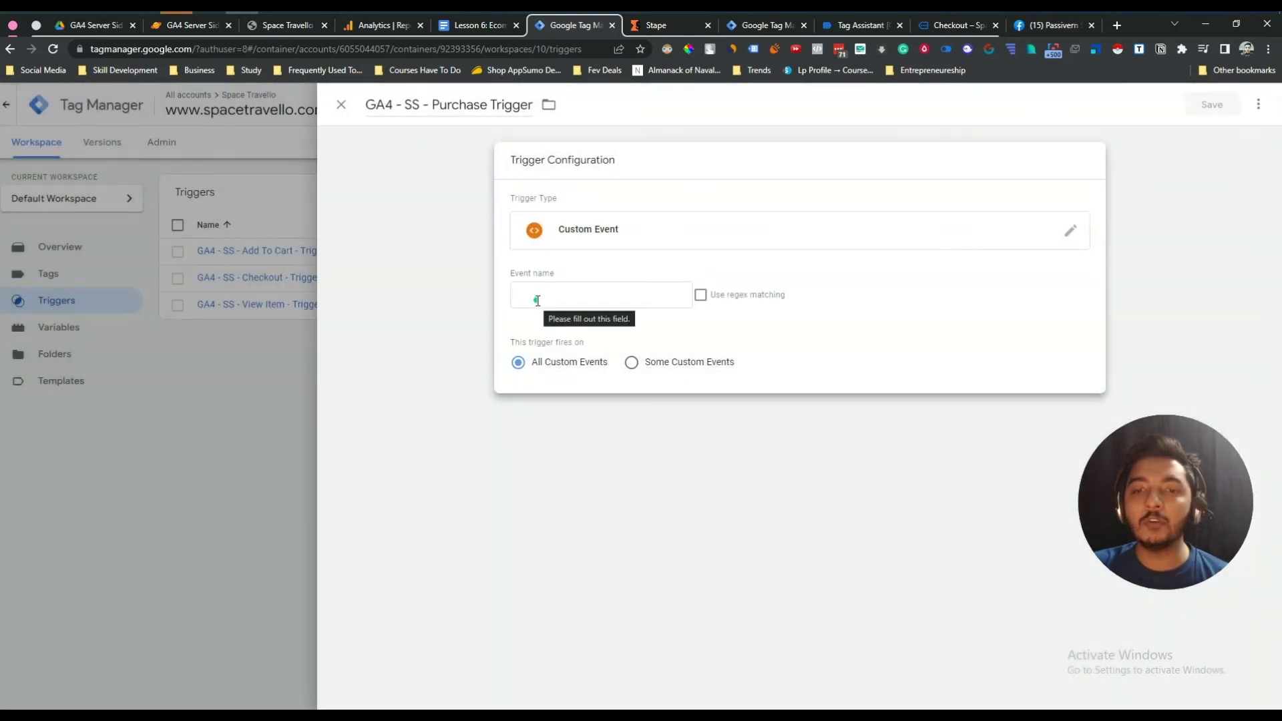
- Set the trigger's event name to purchase, copied from the purchase event's API call in Tag Assistant, and save the trigger
{"action": "left_click", "coordinate": [837, 26]}
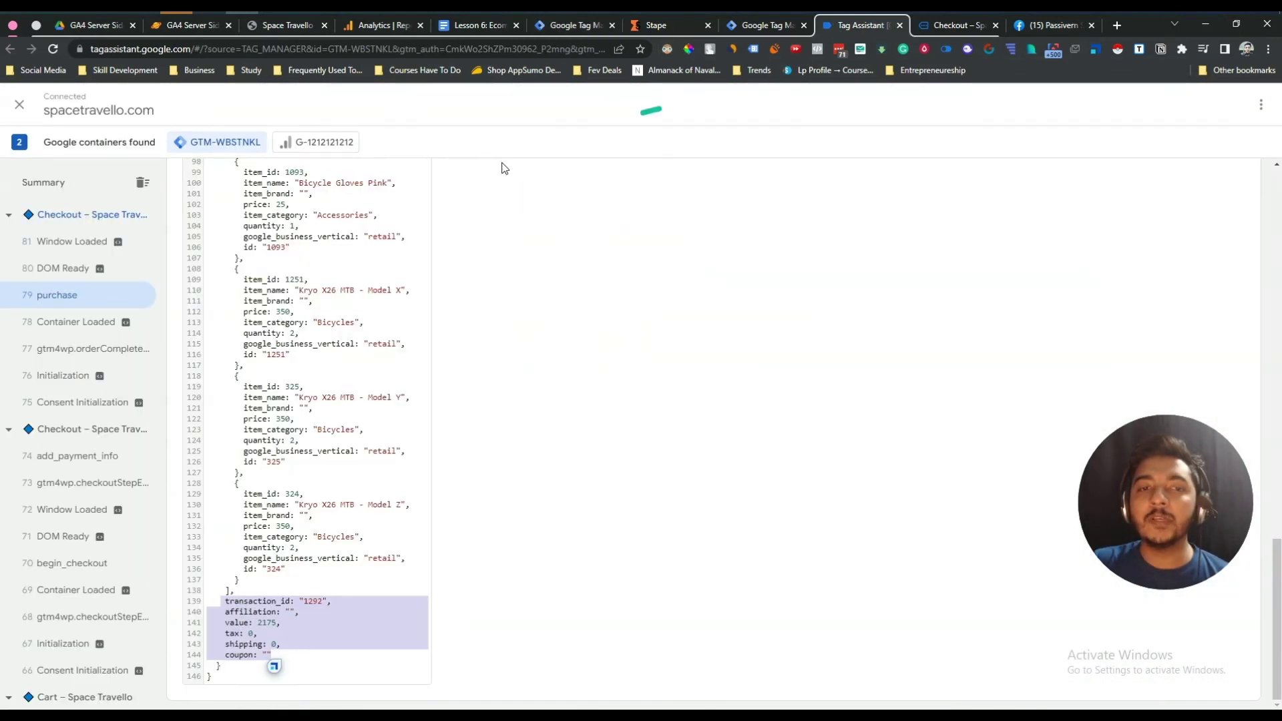
{"action": "scroll", "coordinate": [267, 401], "scroll_direction": "up", "scroll_amount": 5}
{"action": "scroll", "coordinate": [472, 298], "scroll_direction": "up", "scroll_amount": 8}
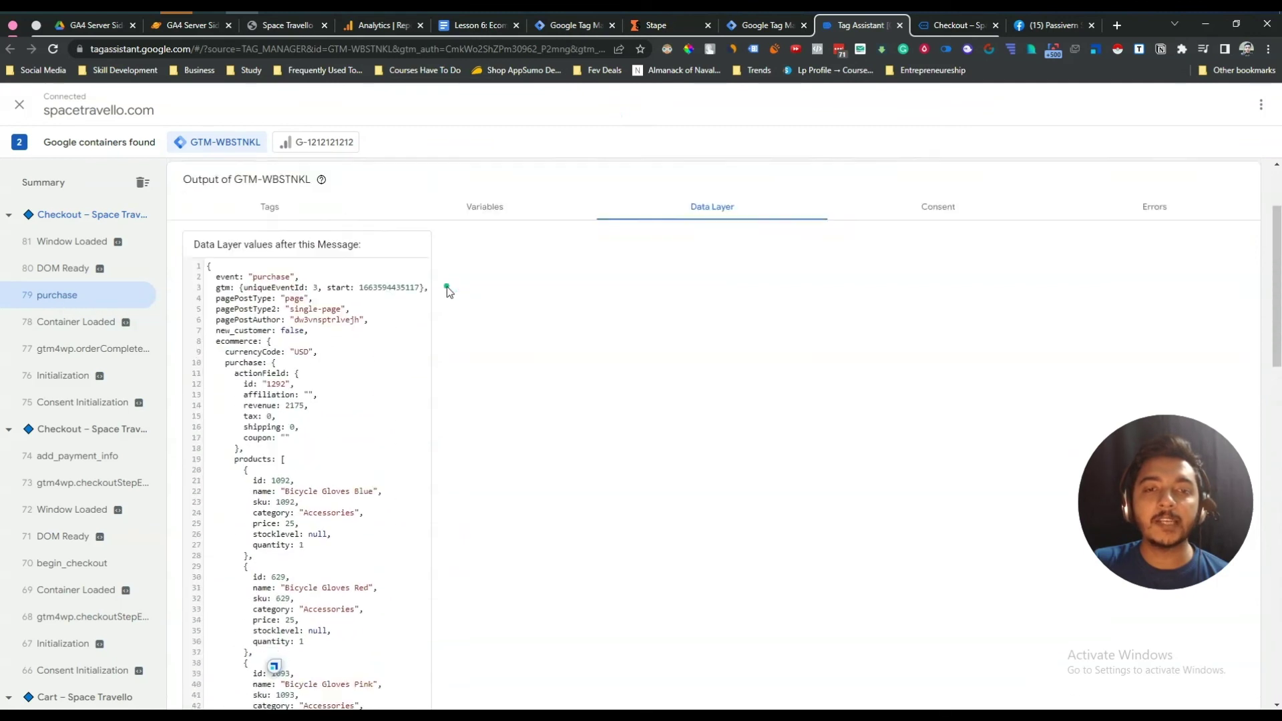
{"action": "double_click", "coordinate": [312, 264]}
{"action": "right_click", "coordinate": [329, 268]}
{"action": "left_click", "coordinate": [354, 276]}
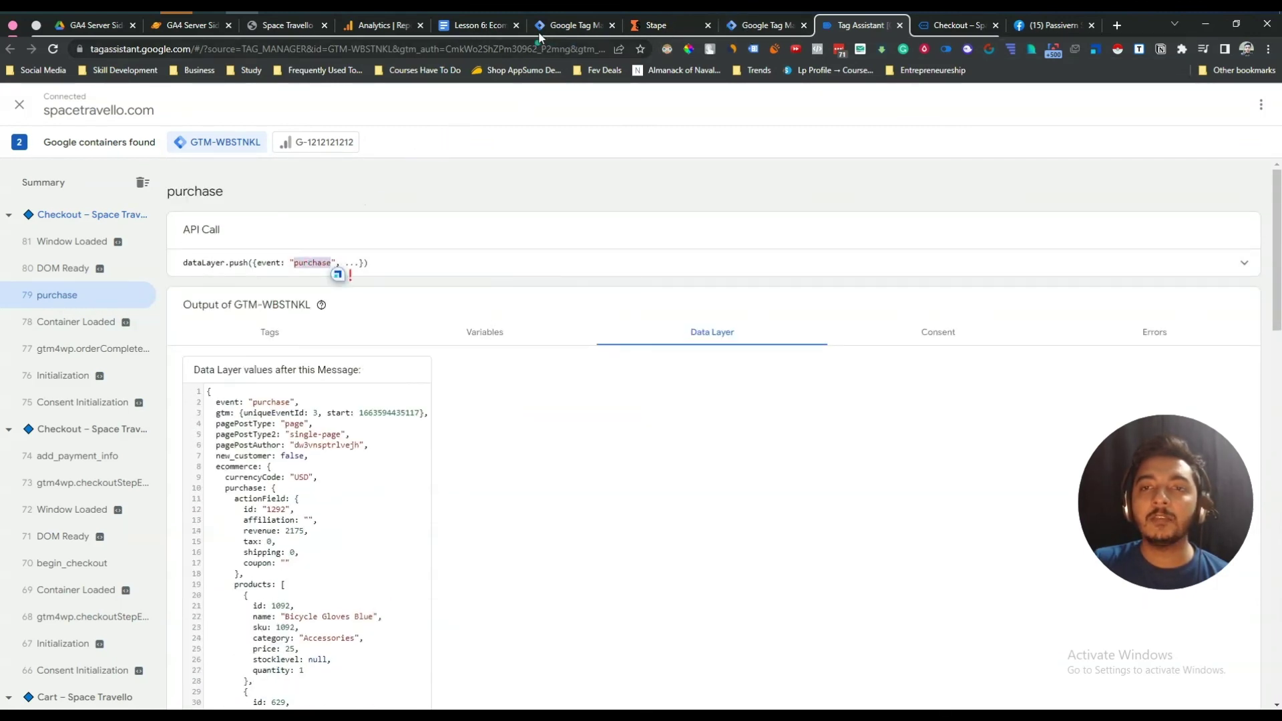
{"action": "left_click", "coordinate": [542, 25]}
{"action": "left_click", "coordinate": [569, 285]}
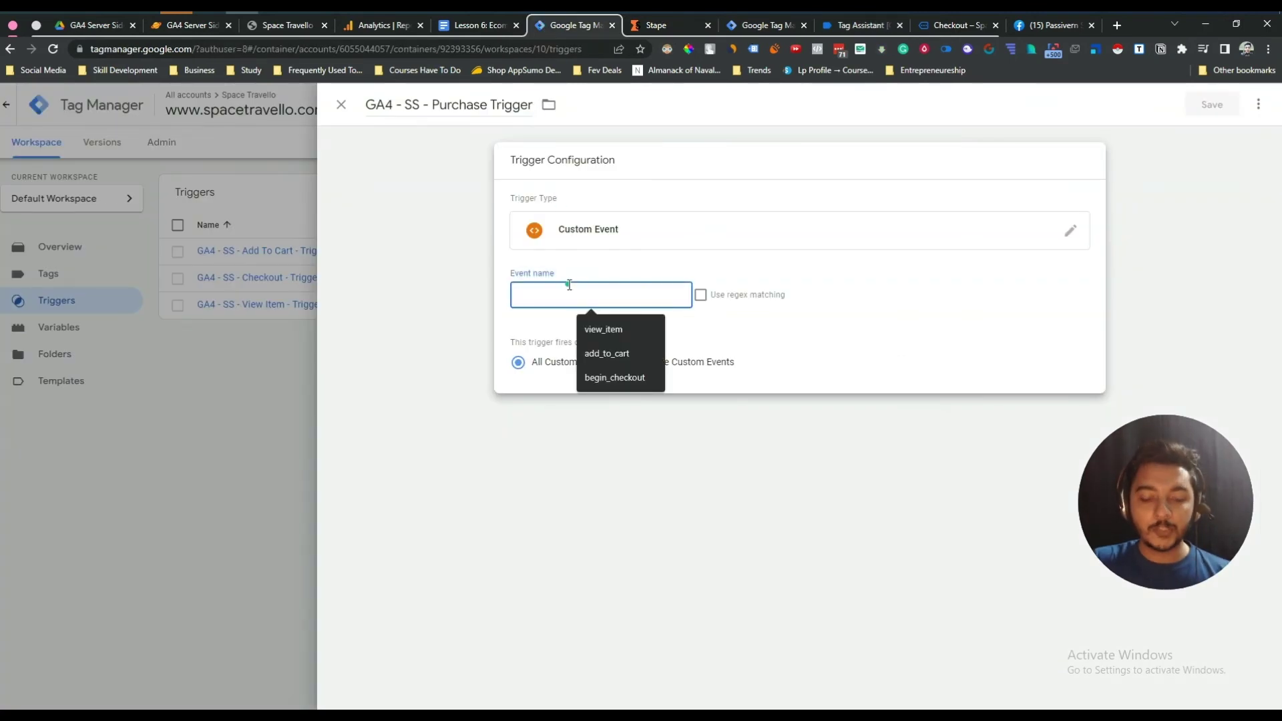
{"action": "key", "text": "ctrl+v"}
{"action": "left_click", "coordinate": [747, 462]}
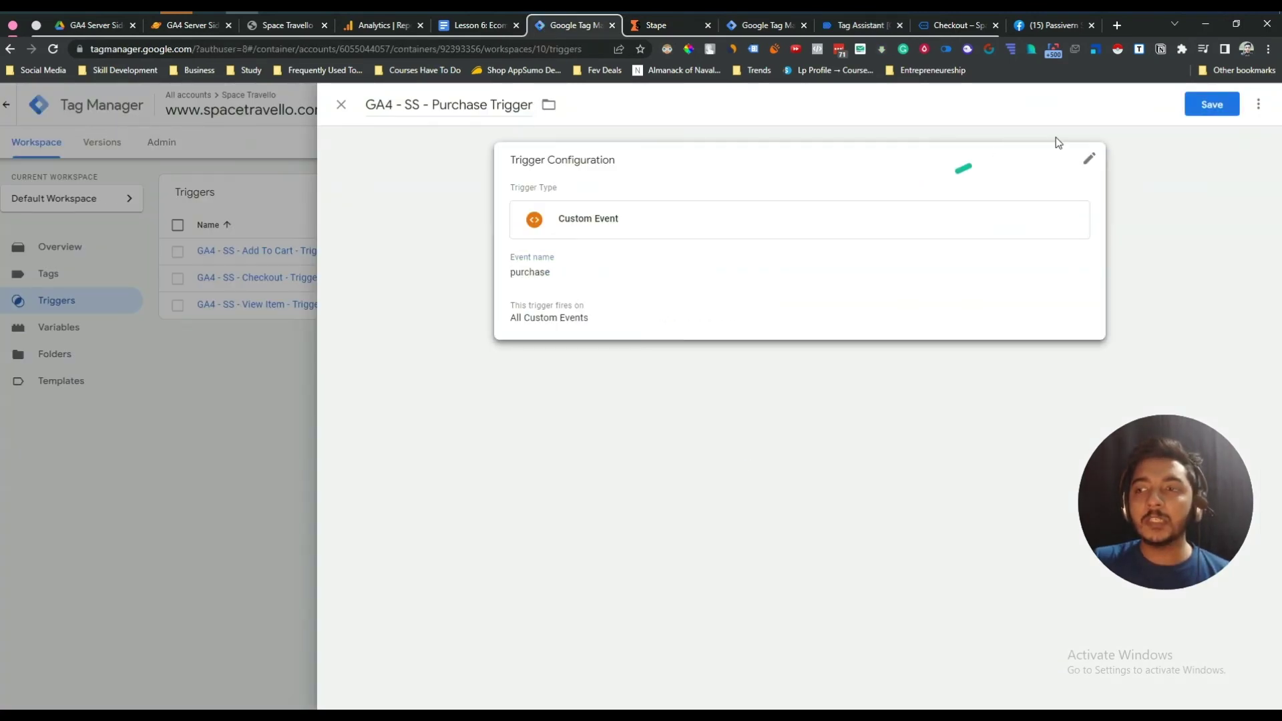
{"action": "left_click", "coordinate": [1211, 107]}
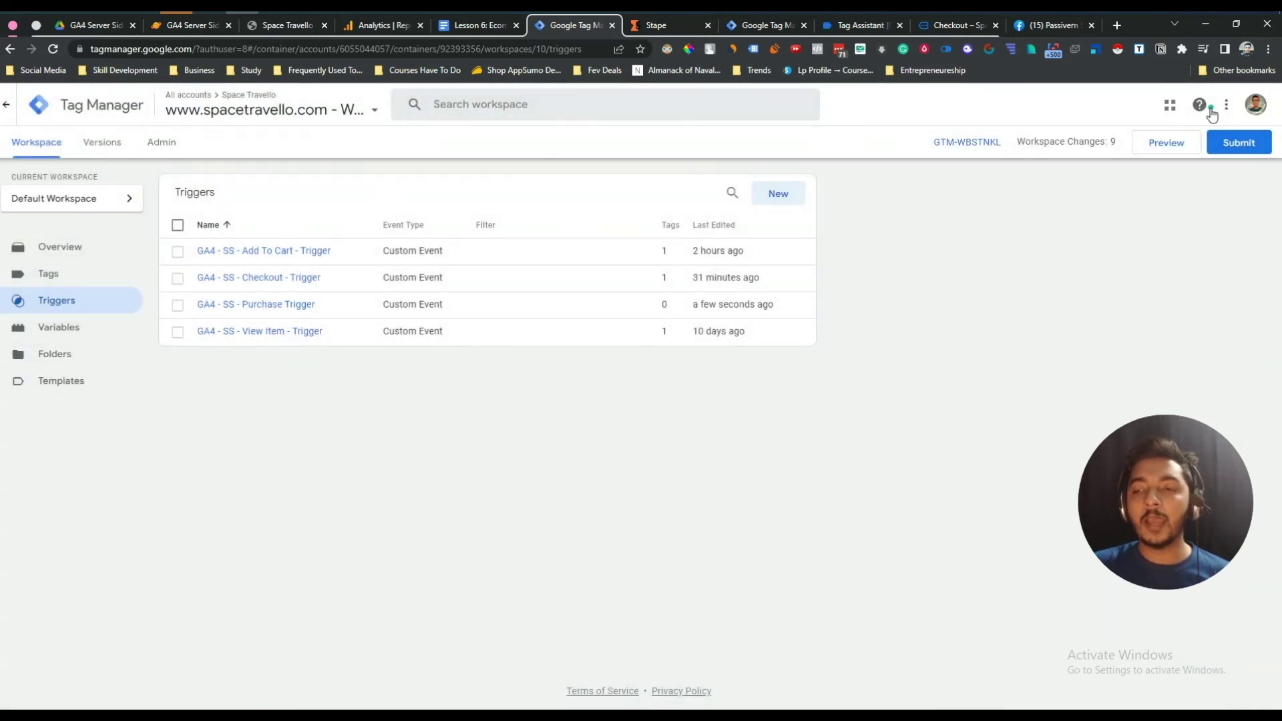
- Create a new tag in the web container named "GA4 - SS - Purchase - Tag"
{"action": "left_click", "coordinate": [74, 276]}
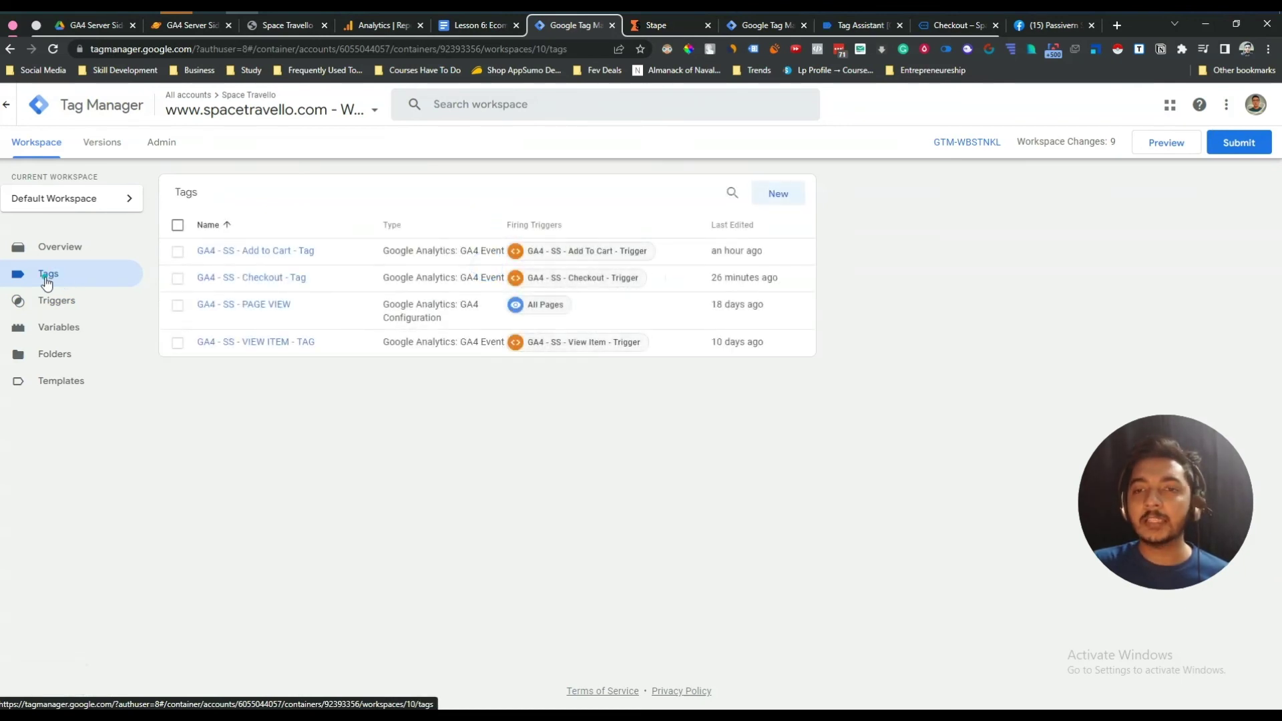
{"action": "left_click", "coordinate": [776, 191]}
{"action": "left_click", "coordinate": [436, 117]}
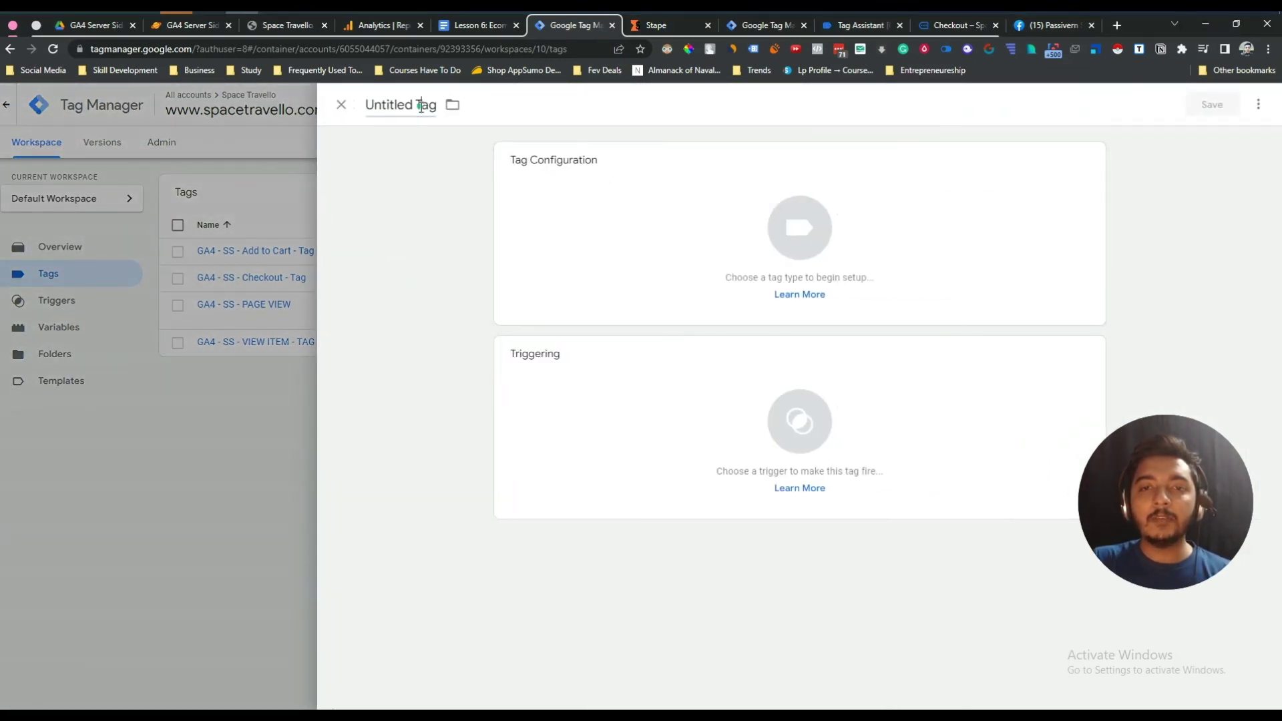
{"action": "triple_click", "coordinate": [422, 107]}
{"action": "type", "text": "GA4 -"}
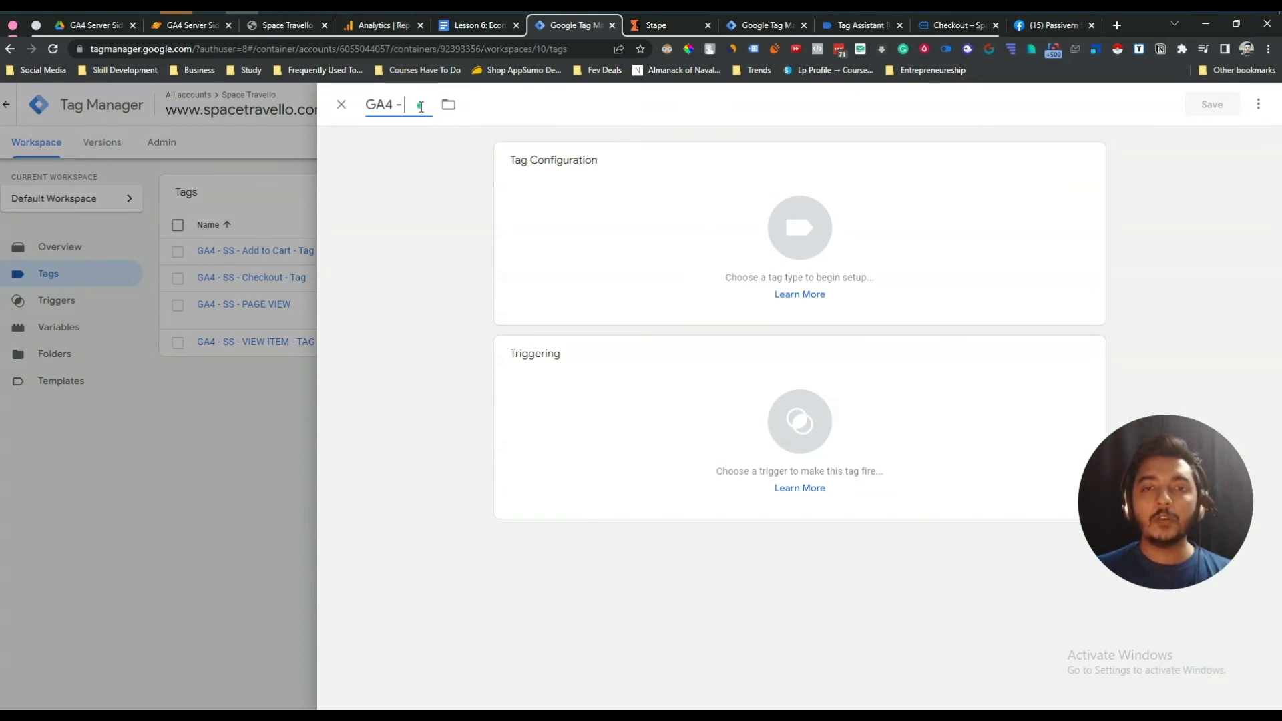
{"action": "type", "text": " SS- Pu"}
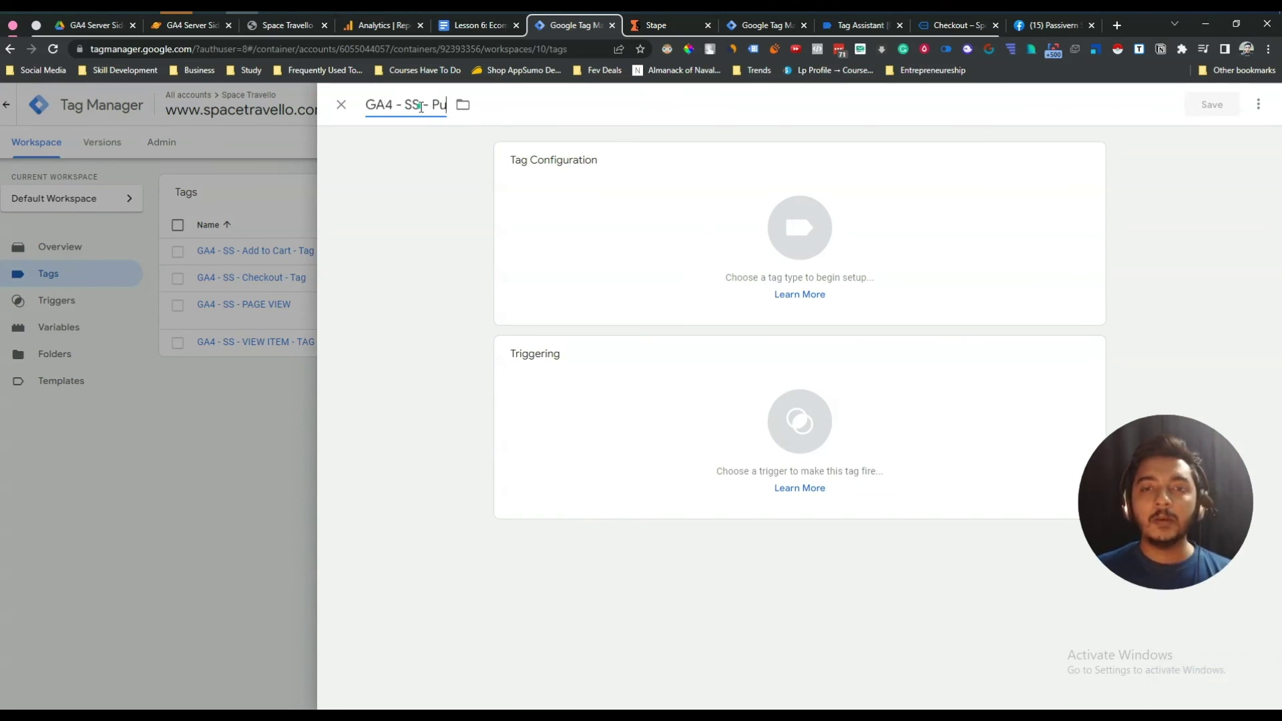
{"action": "type", "text": "rchase - Tag"}
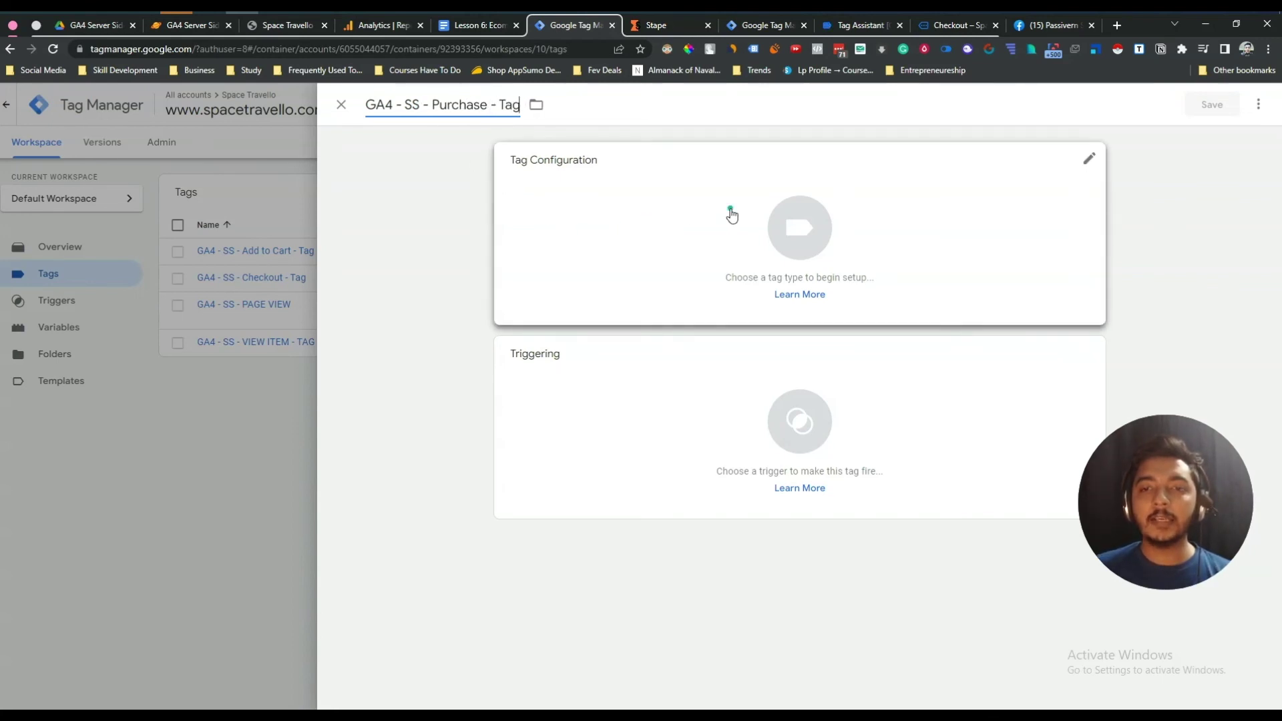
- Set the tag type to Google Analytics: GA4 Event with GA4 - SS - PAGE VIEW as the configuration tag
{"action": "left_click", "coordinate": [731, 241]}
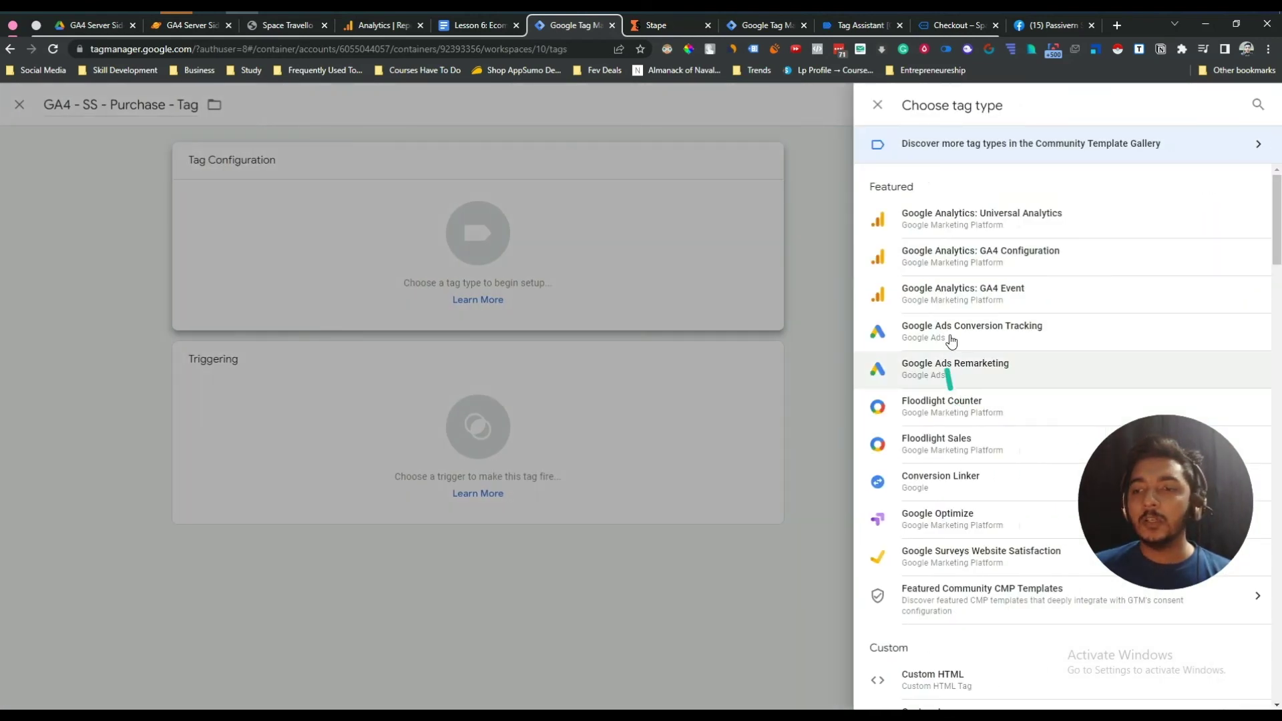
{"action": "left_click", "coordinate": [990, 294]}
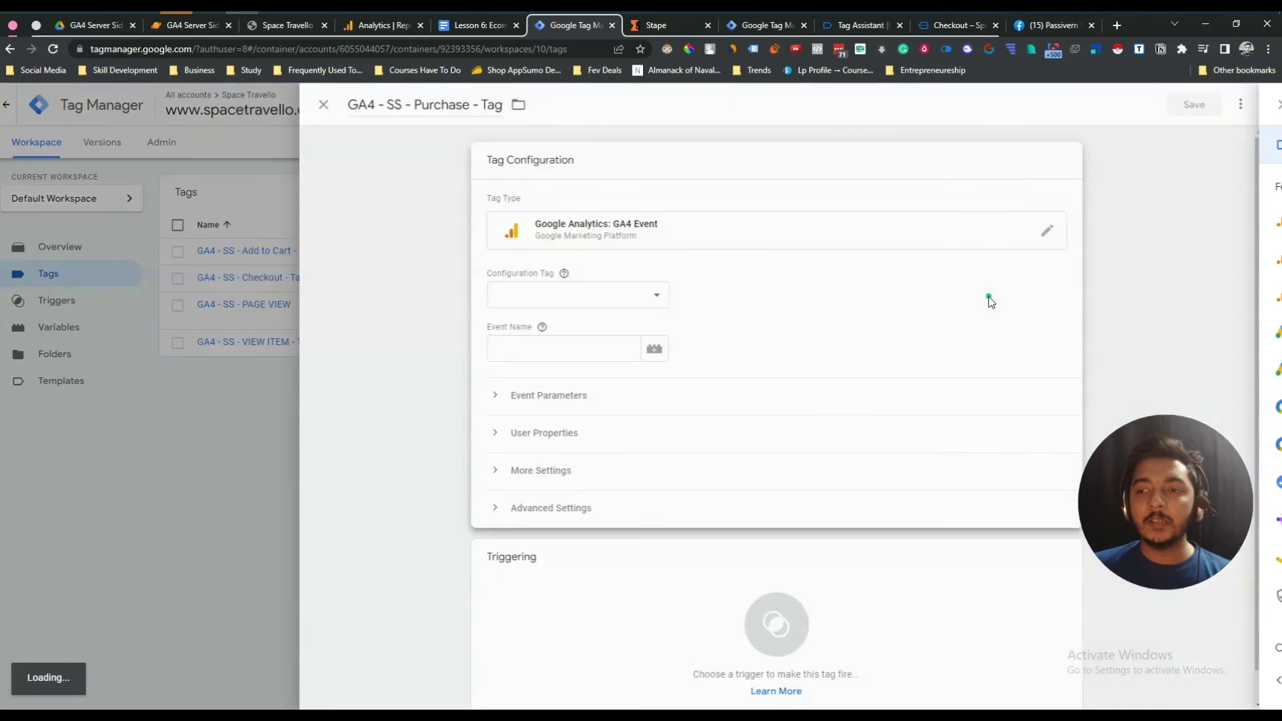
{"action": "left_click", "coordinate": [540, 304]}
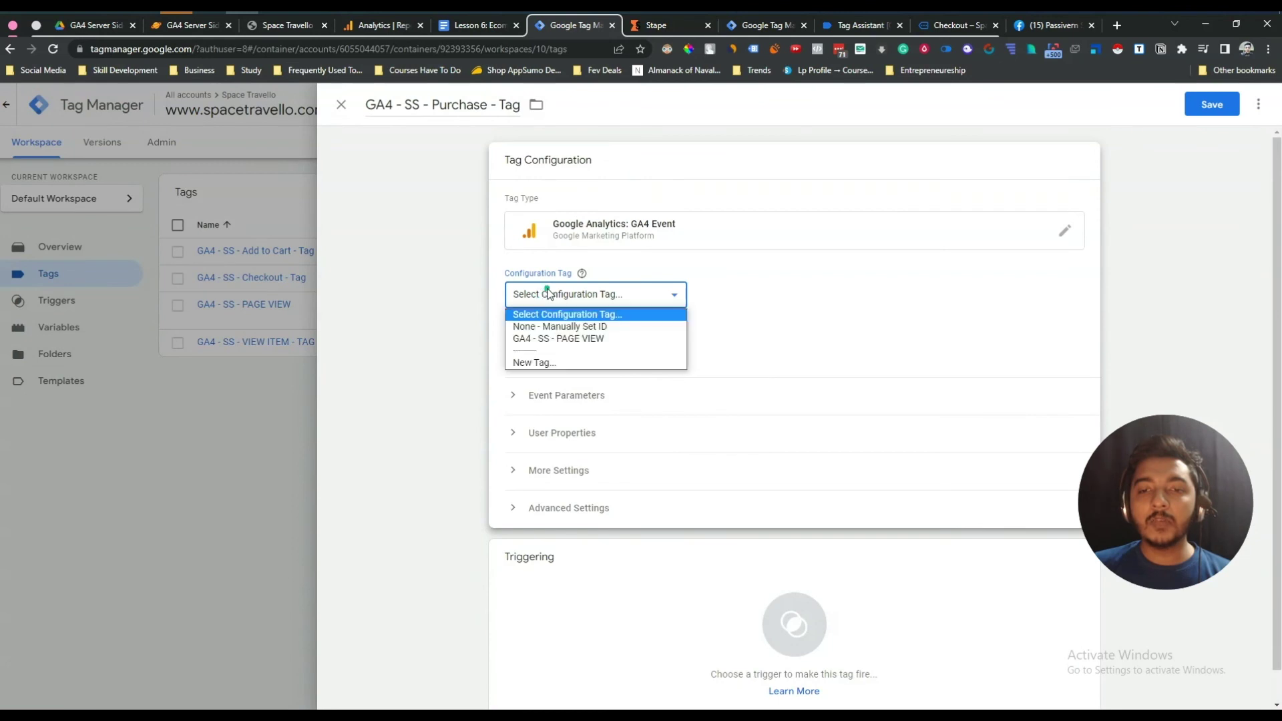
{"action": "left_click", "coordinate": [549, 340]}
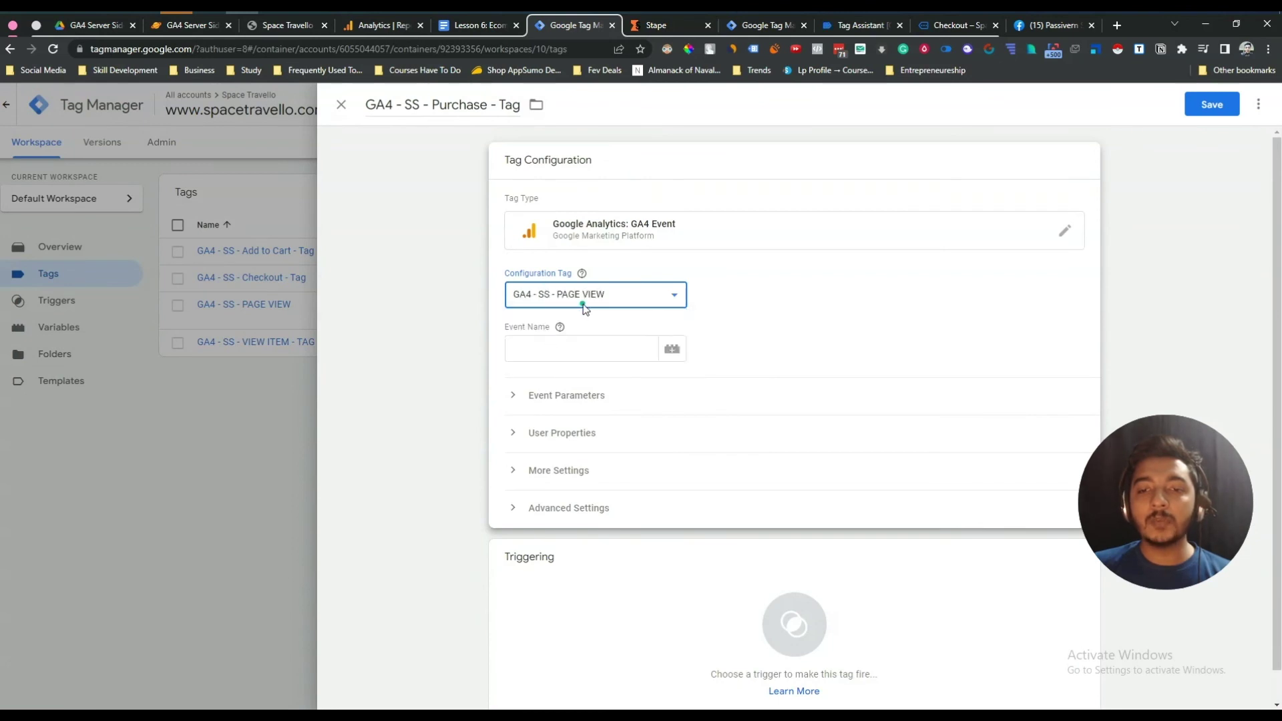
- Set the tag's event name to purchase, copied from the purchase event's API call in Tag Assistant
{"action": "left_click", "coordinate": [529, 355]}
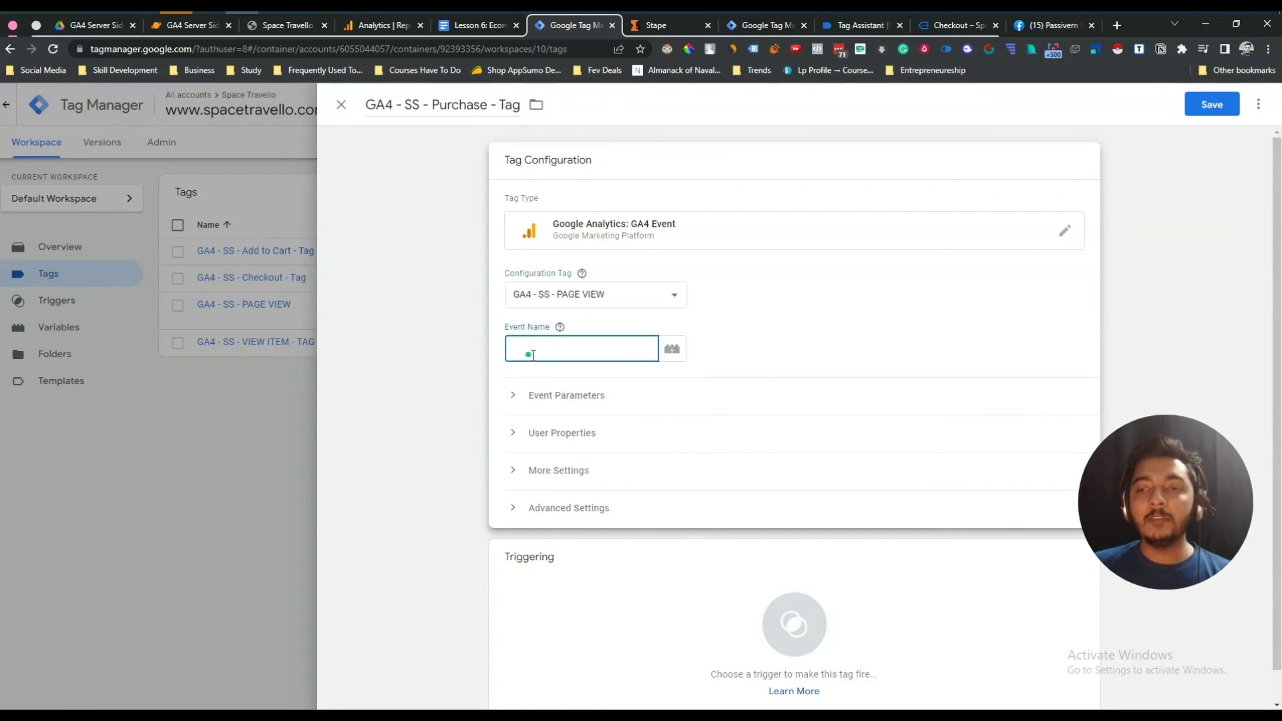
{"action": "left_click", "coordinate": [861, 27]}
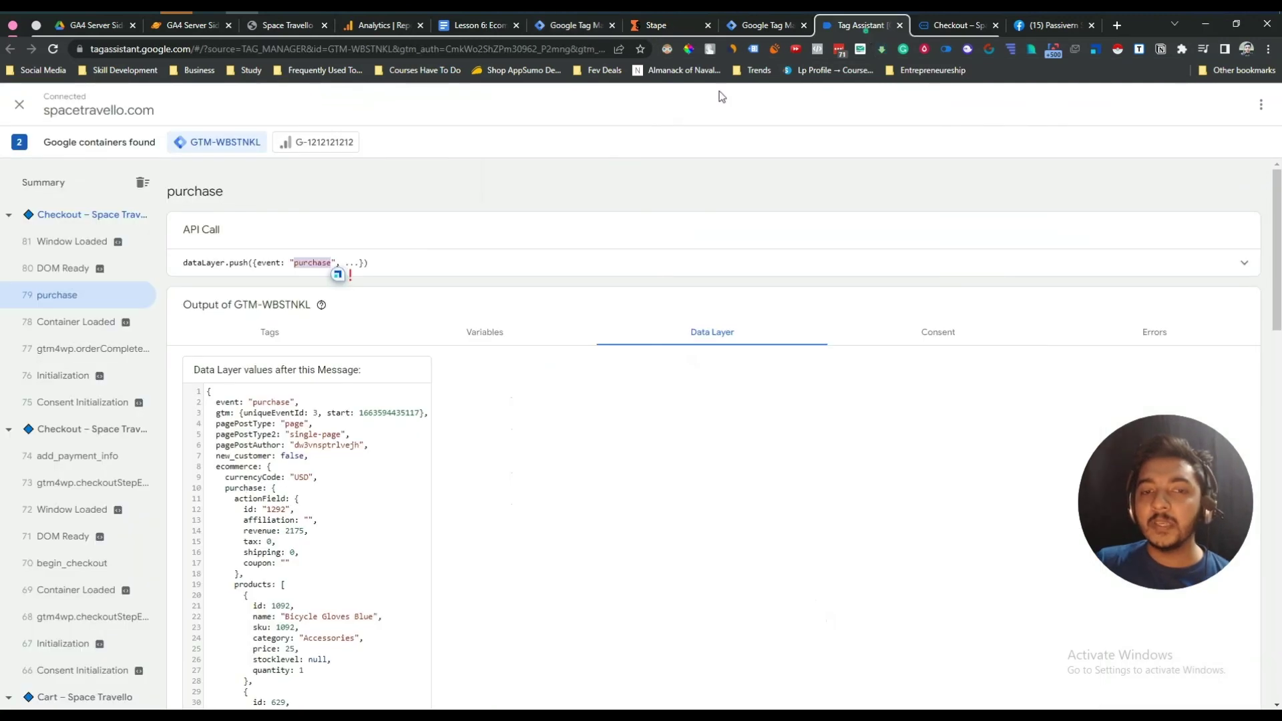
{"action": "right_click", "coordinate": [310, 265]}
{"action": "left_click", "coordinate": [354, 275]}
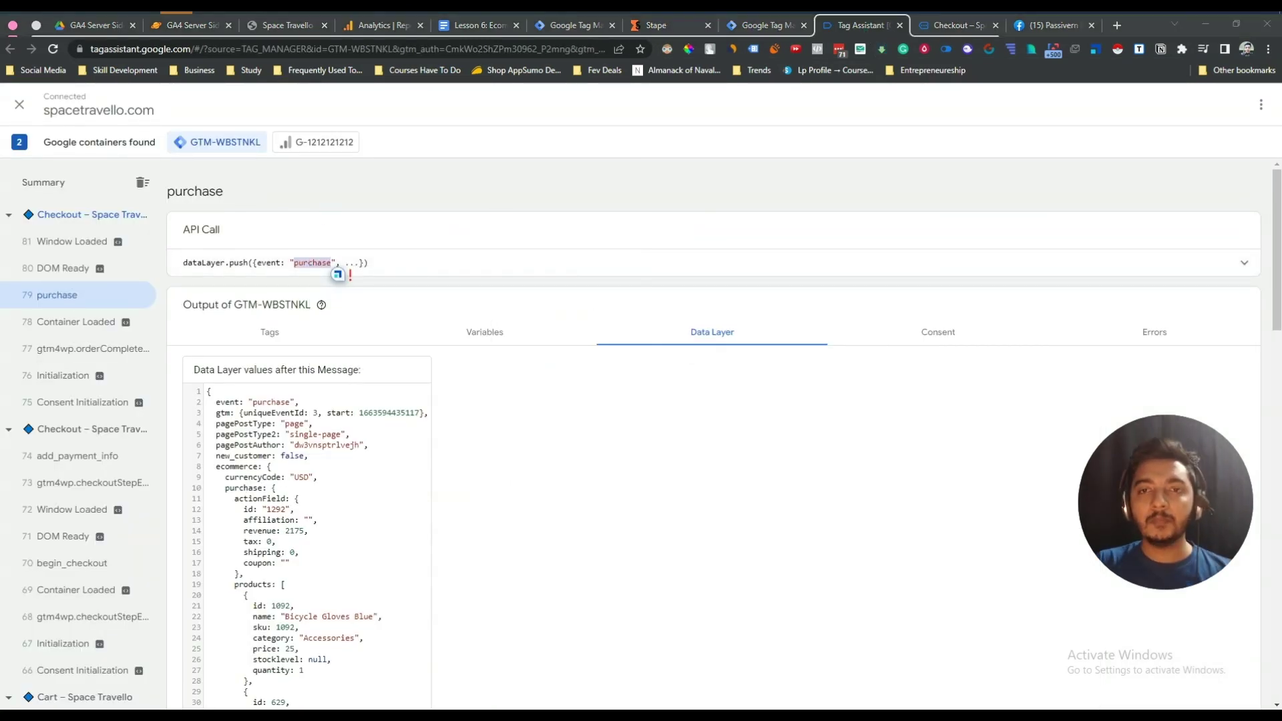
{"action": "left_click", "coordinate": [538, 31]}
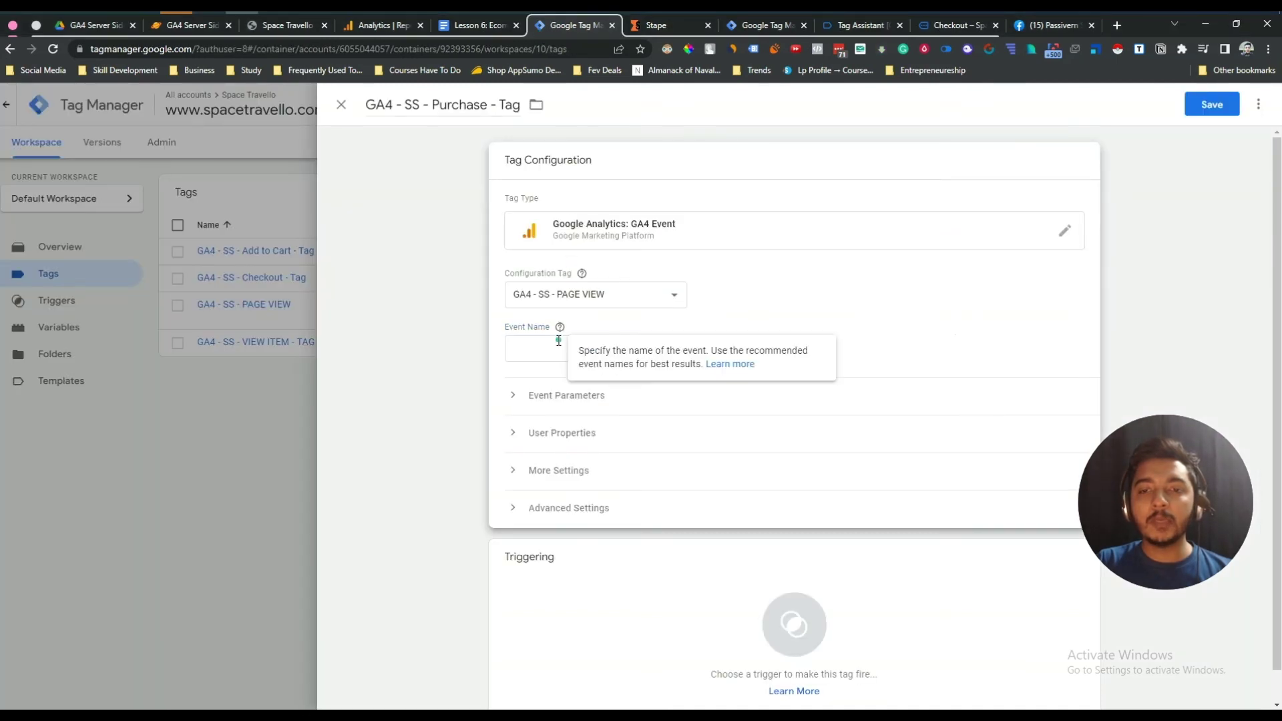
{"action": "left_click", "coordinate": [733, 321]}
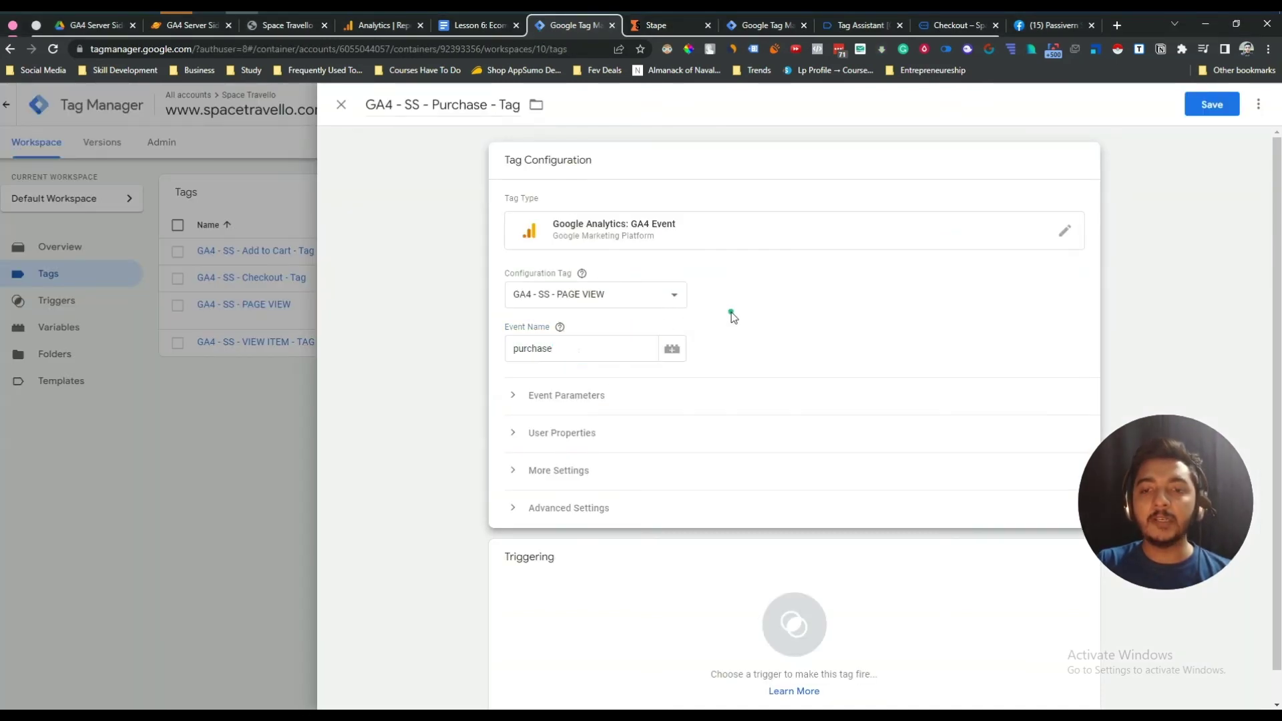
- Add eight empty event parameter rows to the purchase tag, matching the data layer variables listed in the lesson document
{"action": "left_click", "coordinate": [559, 397]}
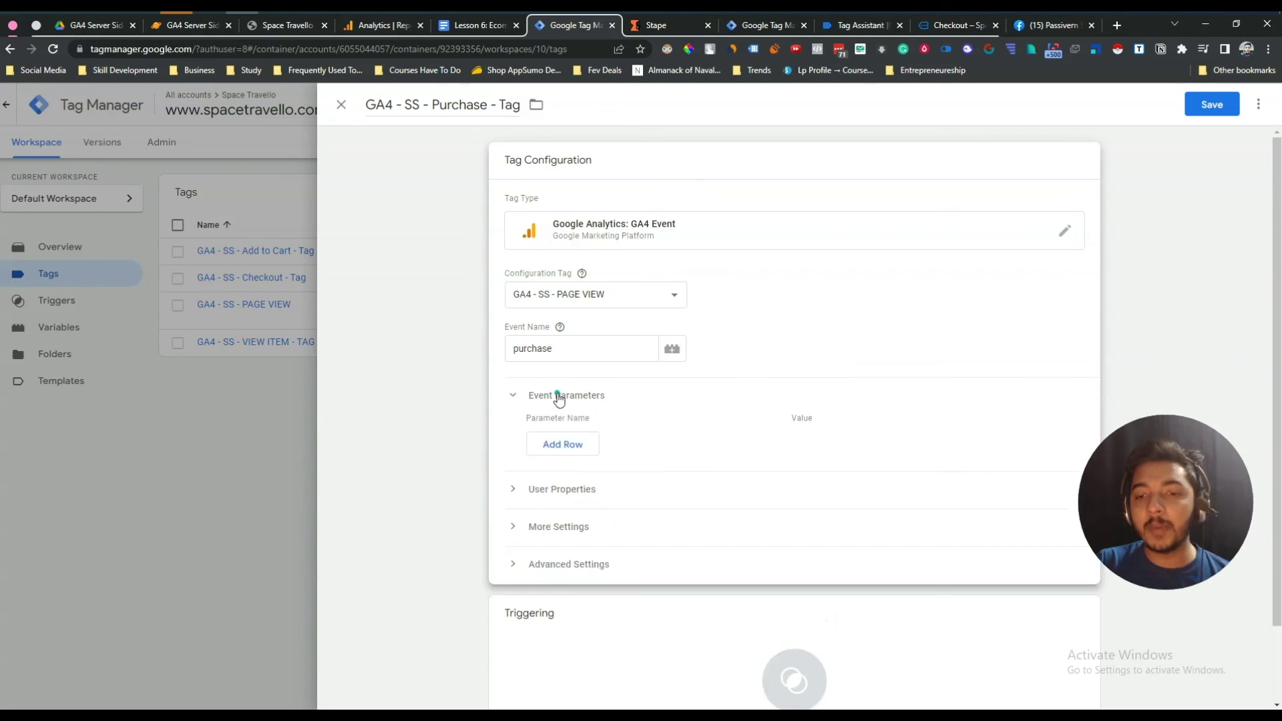
{"action": "left_click", "coordinate": [474, 22]}
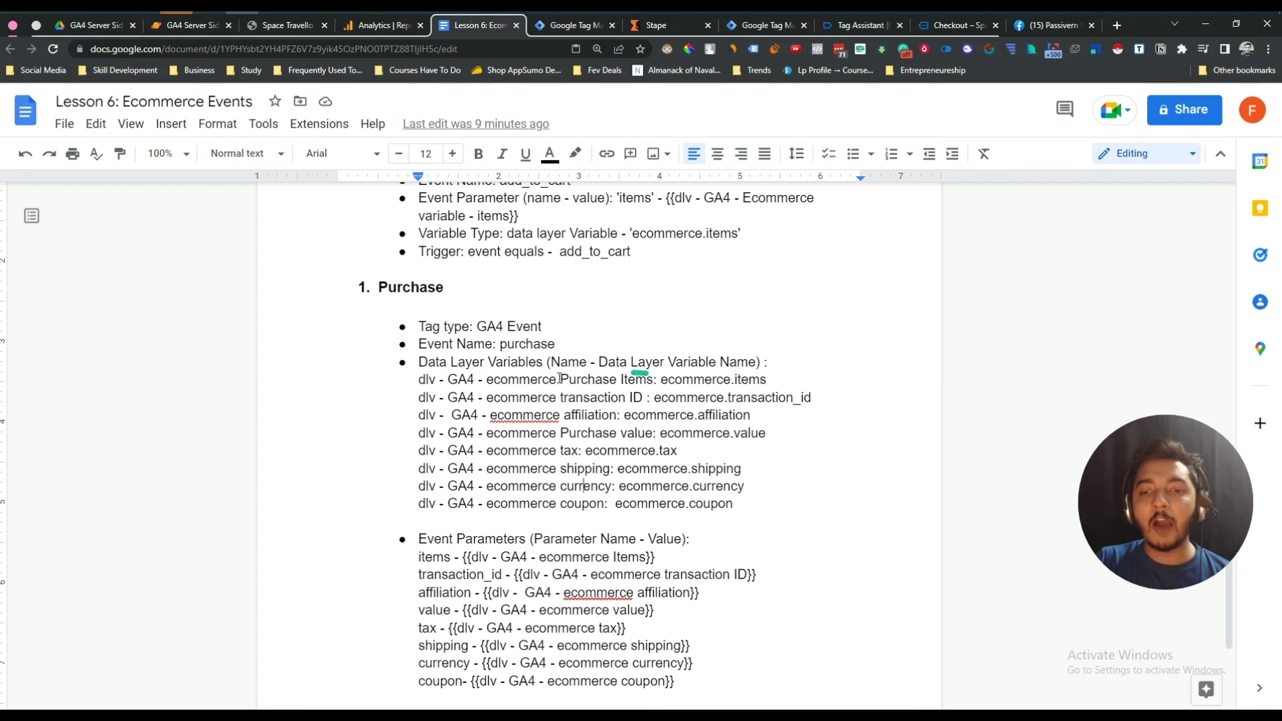
{"action": "left_click_drag", "start_coordinate": [428, 386], "coordinate": [790, 505]}
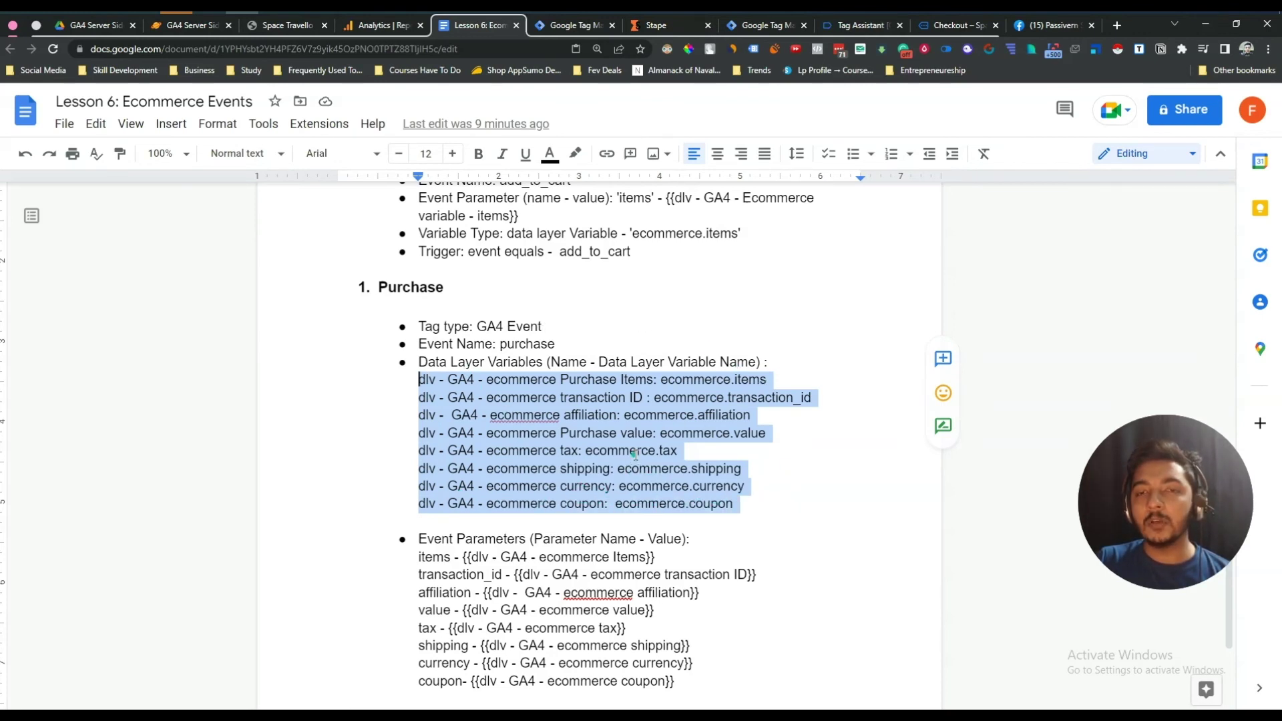
{"action": "left_click", "coordinate": [564, 30]}
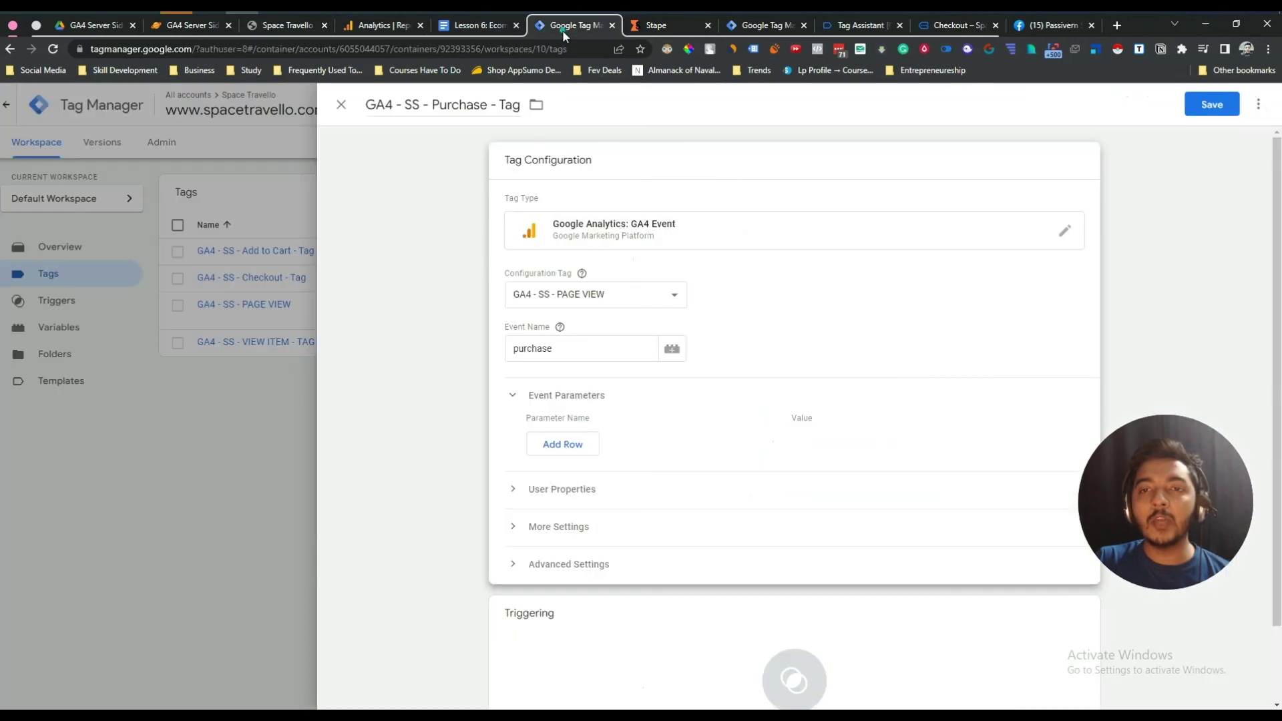
{"action": "left_click", "coordinate": [567, 447]}
{"action": "left_click", "coordinate": [559, 481]}
{"action": "left_click", "coordinate": [558, 514]}
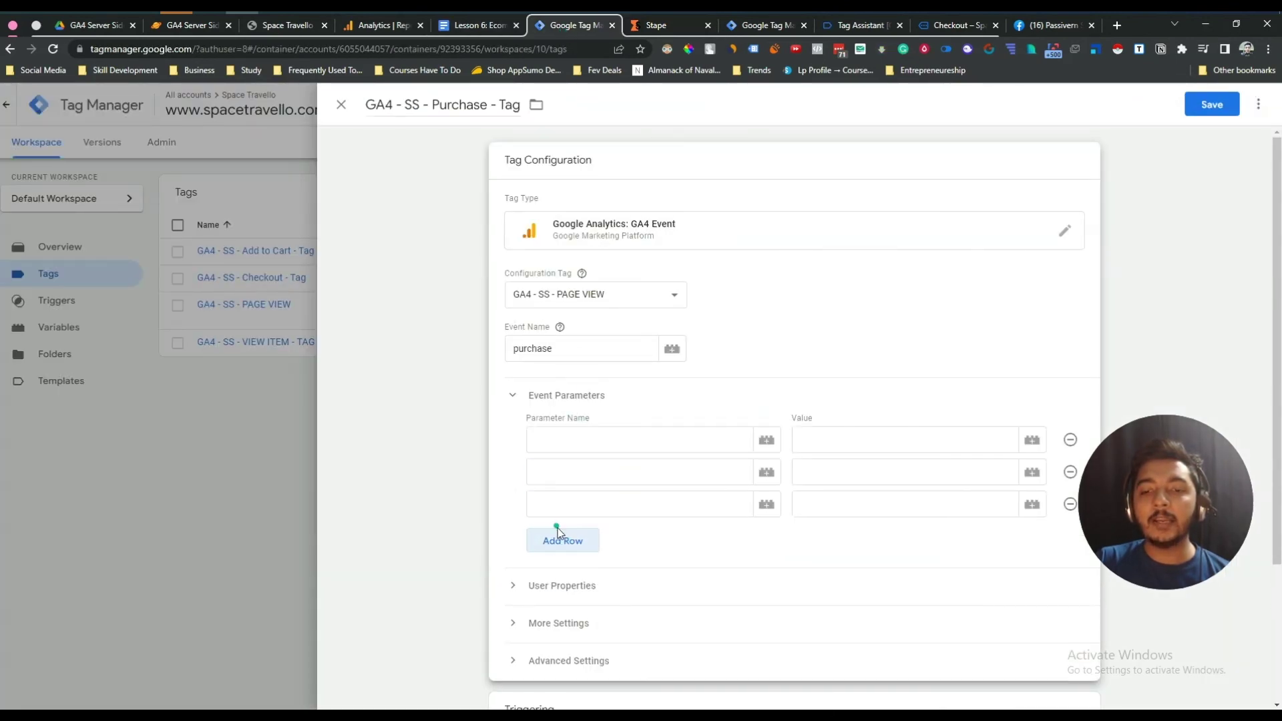
{"action": "left_click", "coordinate": [559, 549]}
{"action": "scroll", "coordinate": [561, 564], "scroll_direction": "down", "scroll_amount": 1}
{"action": "left_click_drag", "start_coordinate": [562, 564], "coordinate": [565, 588]}
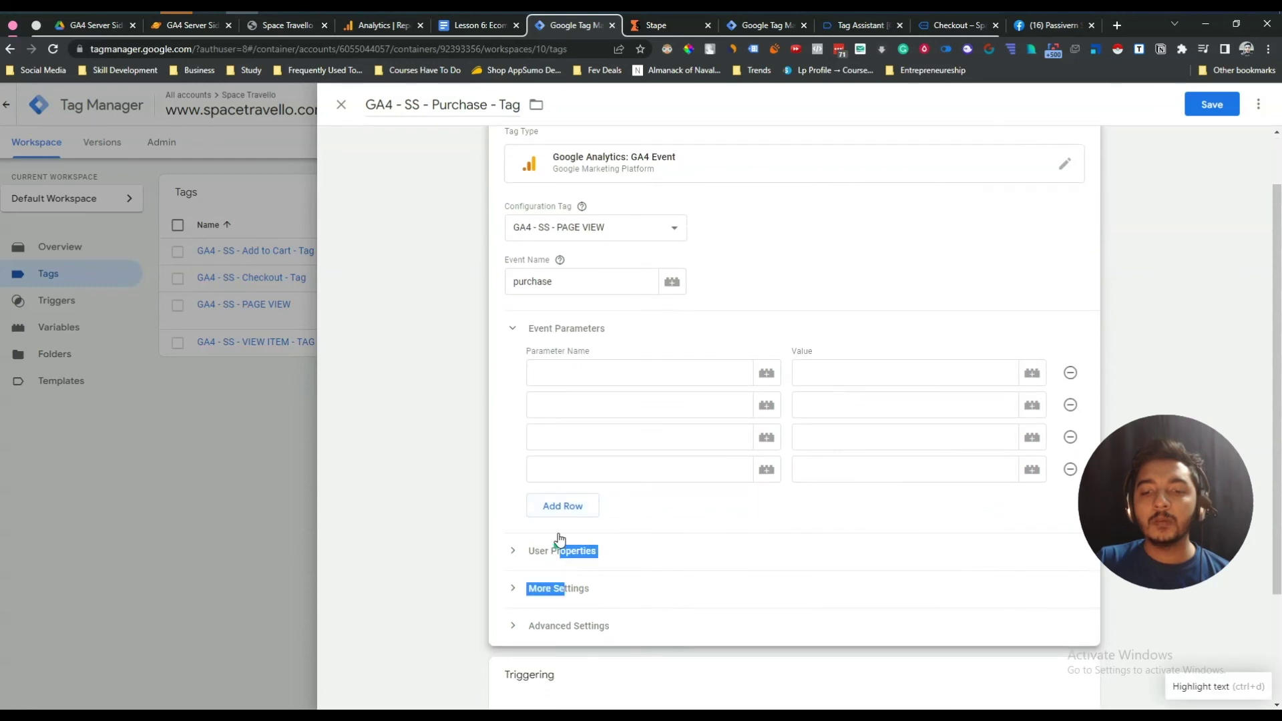
{"action": "left_click", "coordinate": [573, 509]}
{"action": "left_click", "coordinate": [572, 539]}
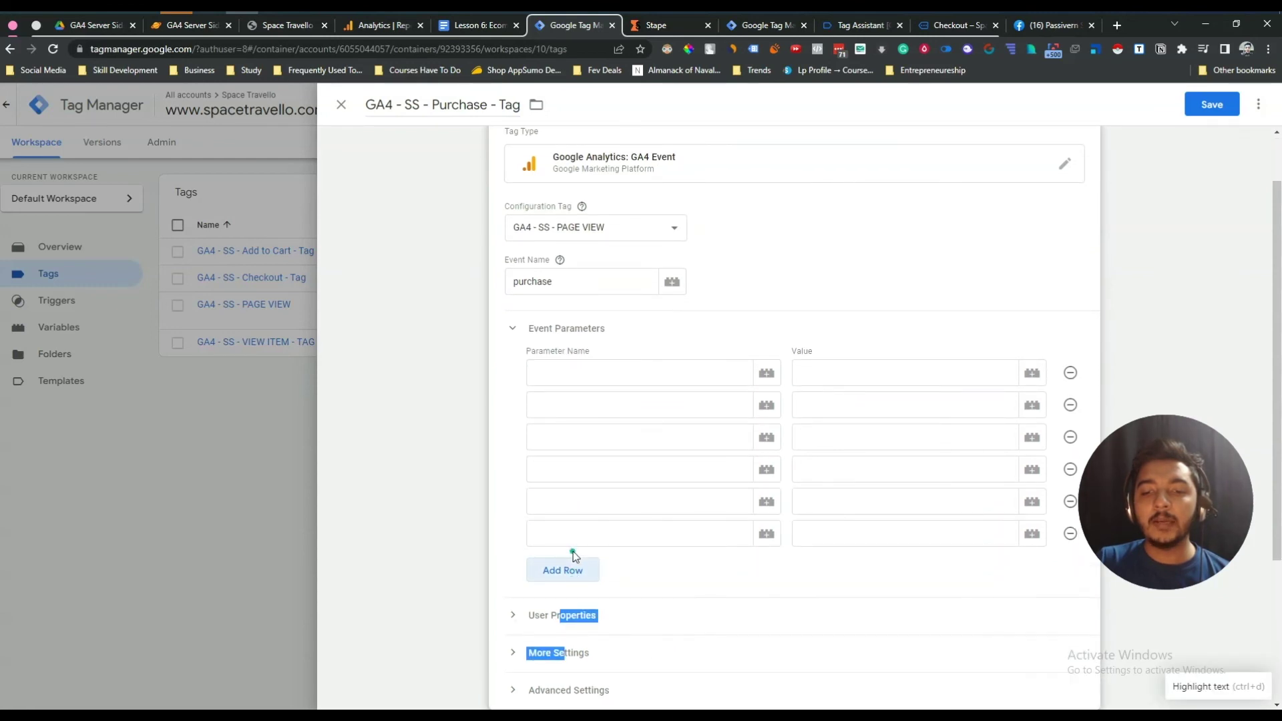
{"action": "left_click", "coordinate": [572, 574]}
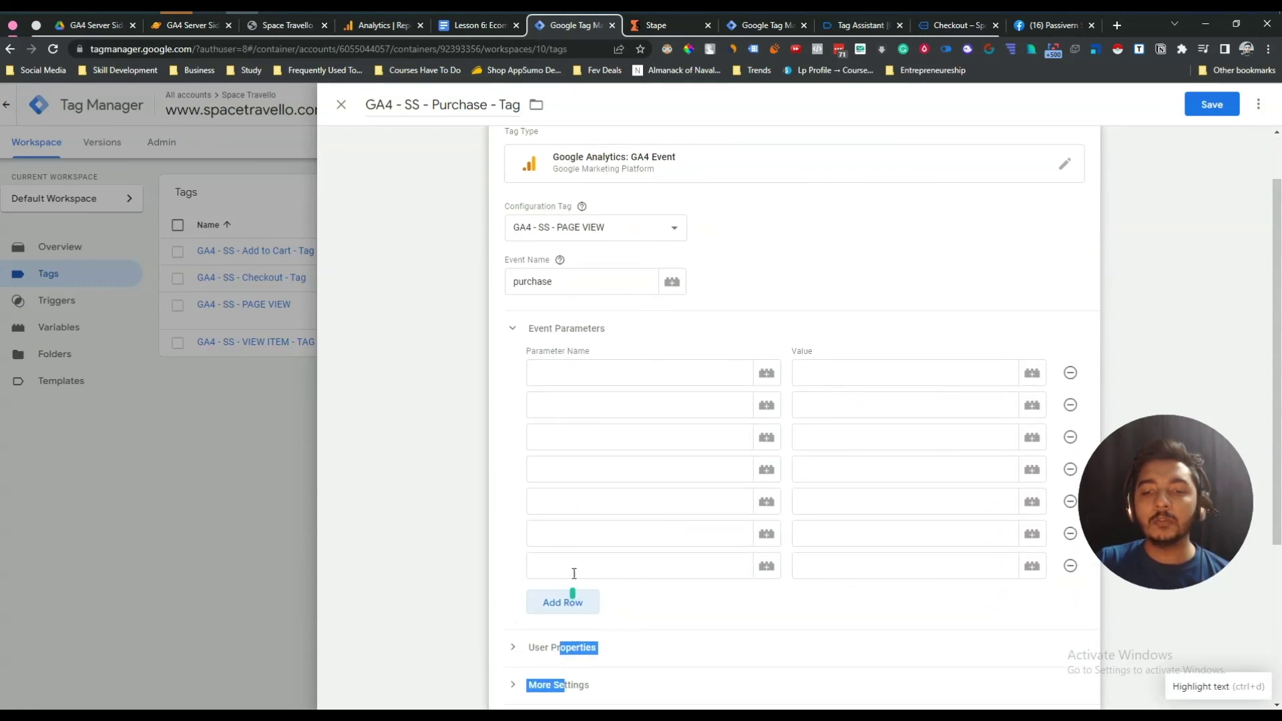
{"action": "left_click", "coordinate": [573, 594]}
{"action": "left_click", "coordinate": [515, 368]}
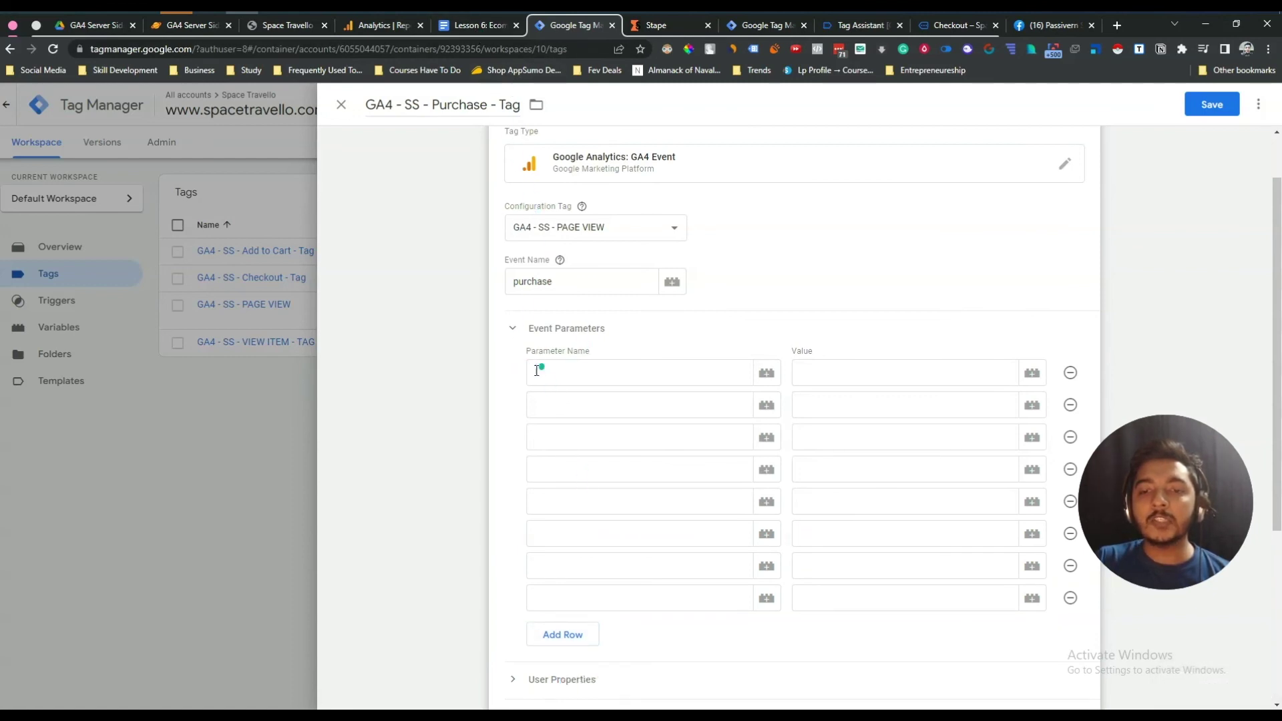
- Fill the first event parameter with the name items from the lesson document and the variable dlv - GA4 - ecommerce Purchase Items
{"action": "left_click", "coordinate": [471, 27]}
{"action": "left_click", "coordinate": [579, 436]}
{"action": "scroll", "coordinate": [521, 441], "scroll_direction": "down", "scroll_amount": 3}
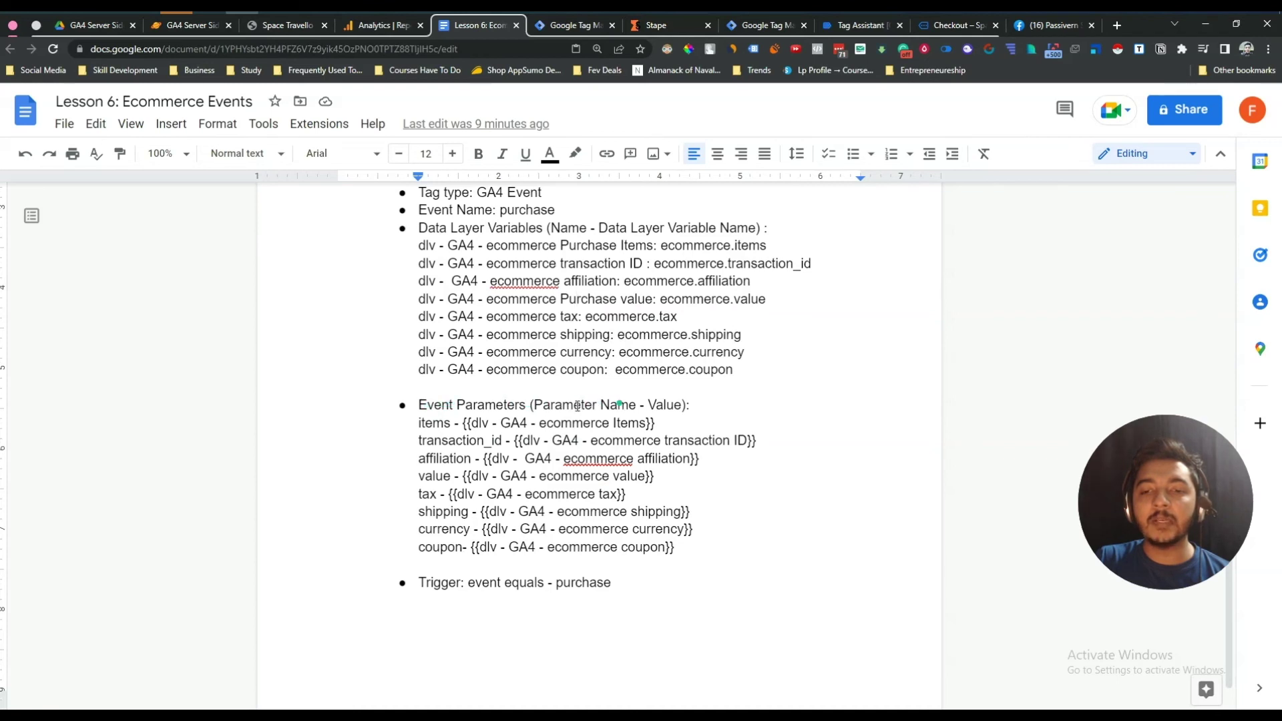
{"action": "left_click_drag", "start_coordinate": [420, 423], "coordinate": [445, 425]}
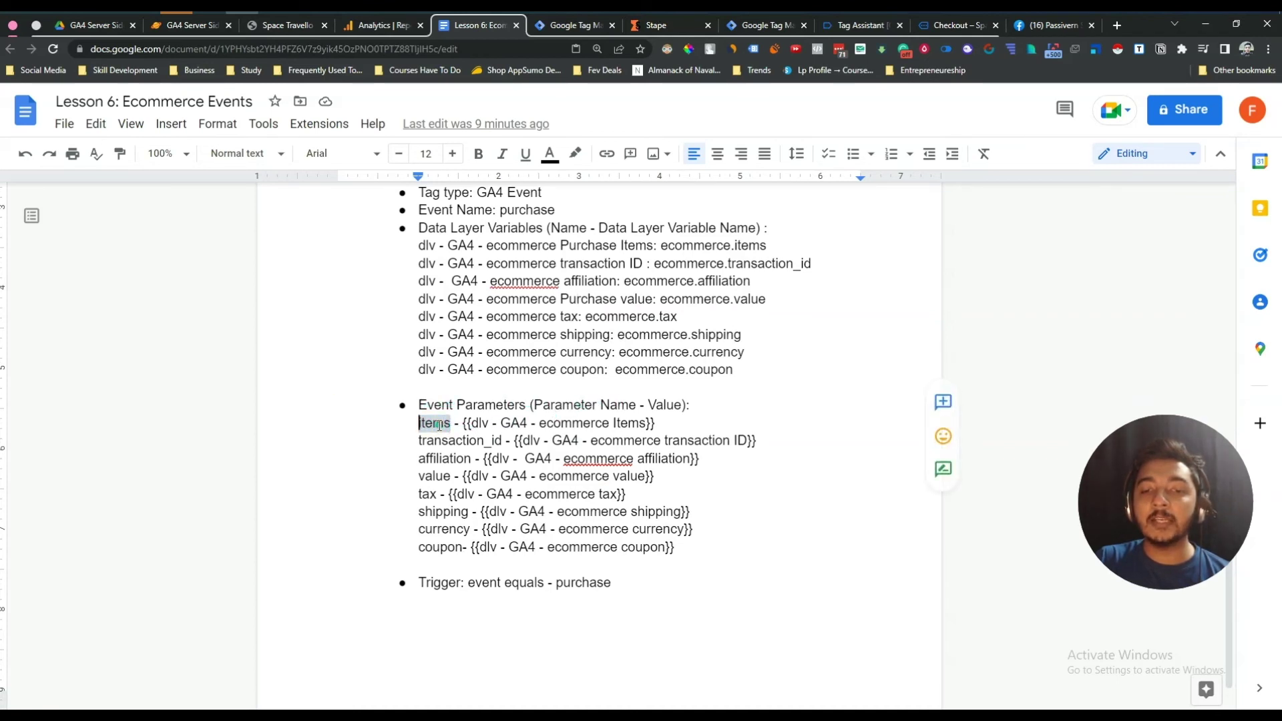
{"action": "right_click", "coordinate": [438, 426]}
{"action": "left_click", "coordinate": [483, 314]}
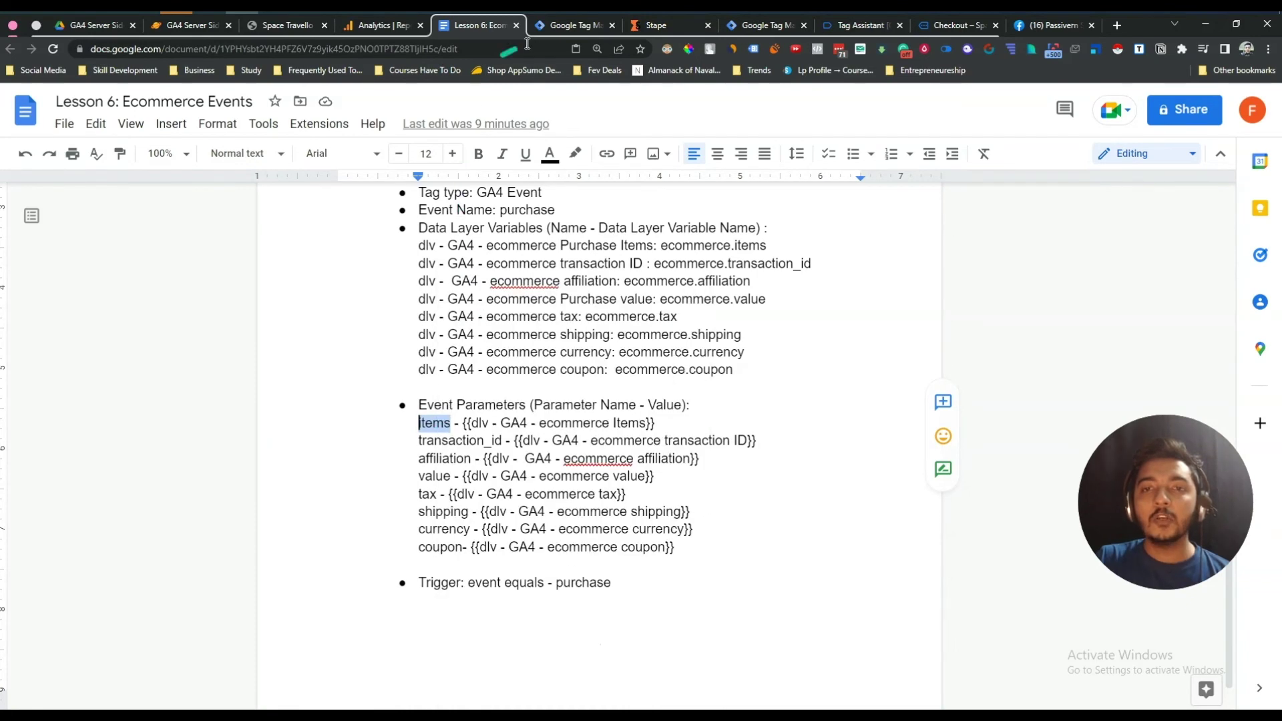
{"action": "left_click", "coordinate": [571, 25]}
{"action": "left_click", "coordinate": [581, 371]}
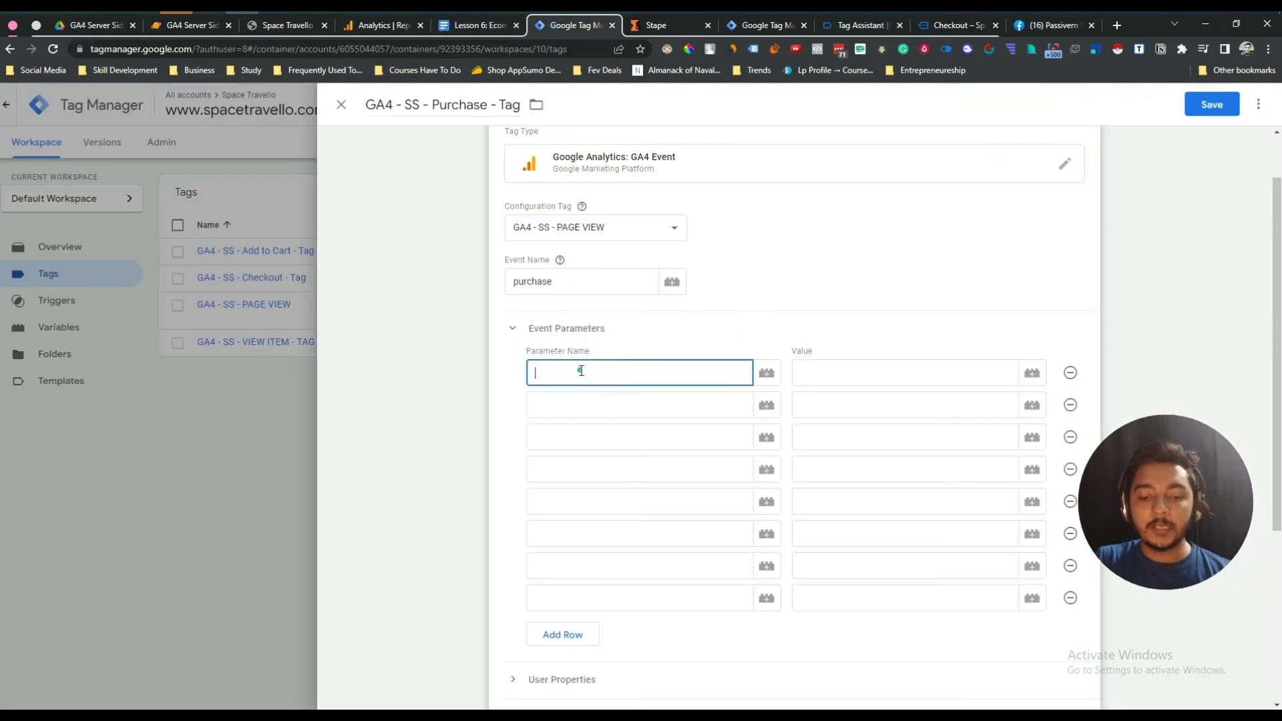
{"action": "left_click", "coordinate": [480, 28]}
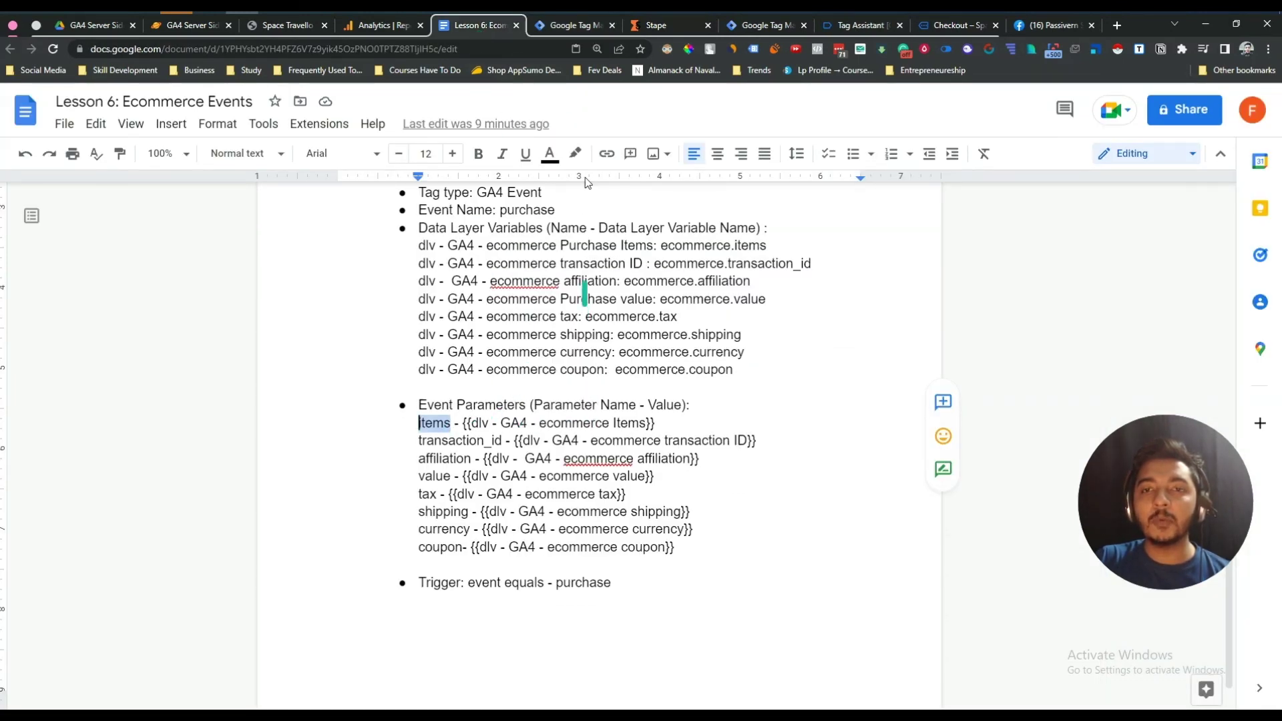
{"action": "left_click", "coordinate": [572, 30]}
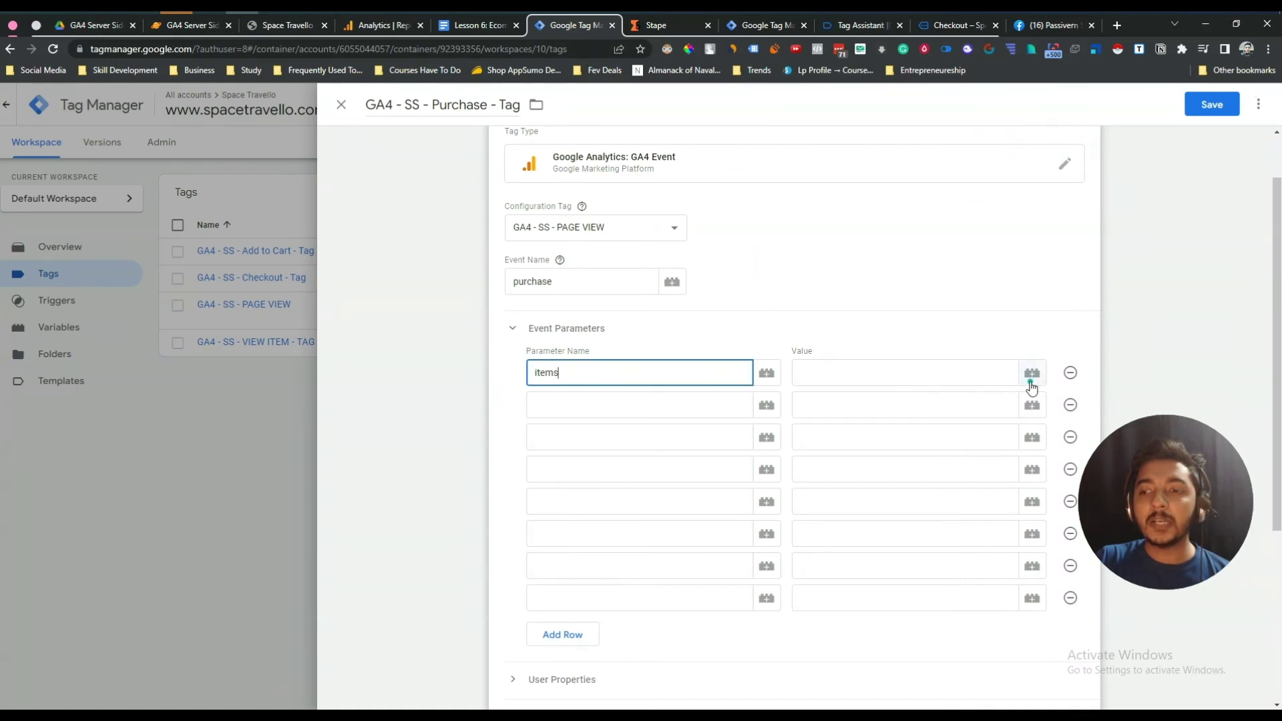
{"action": "left_click", "coordinate": [1021, 375]}
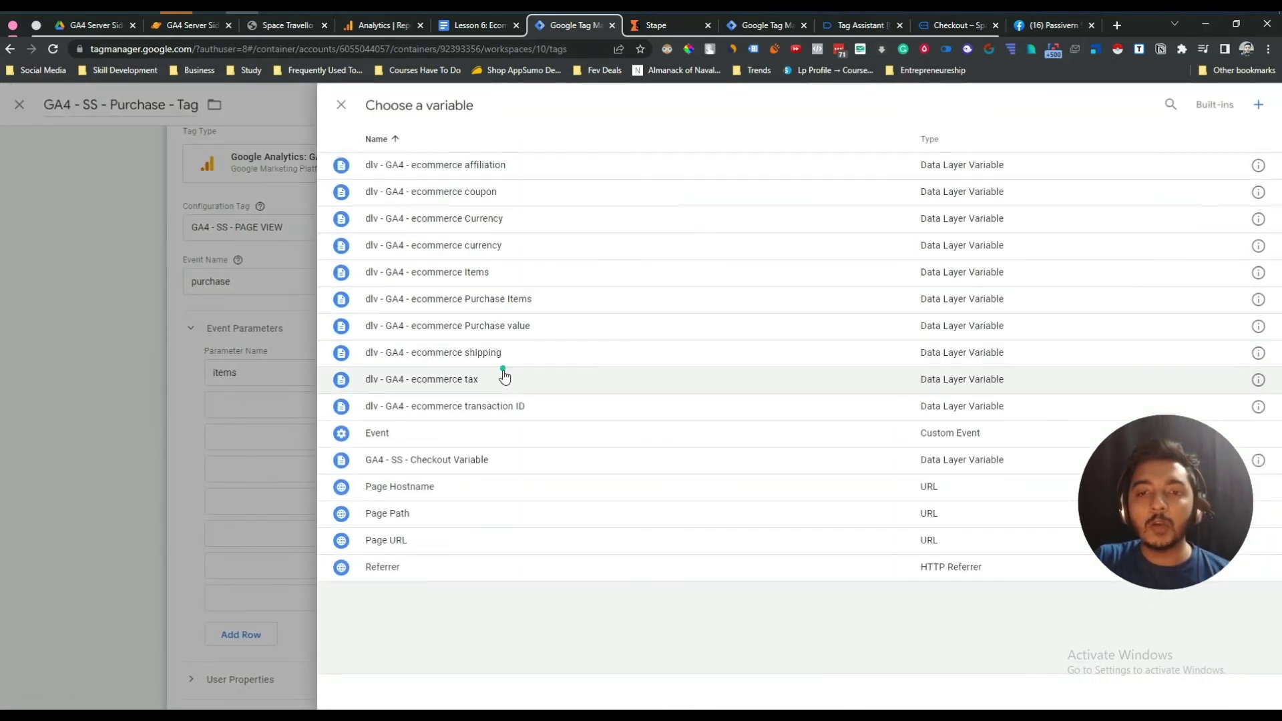
{"action": "left_click", "coordinate": [486, 300]}
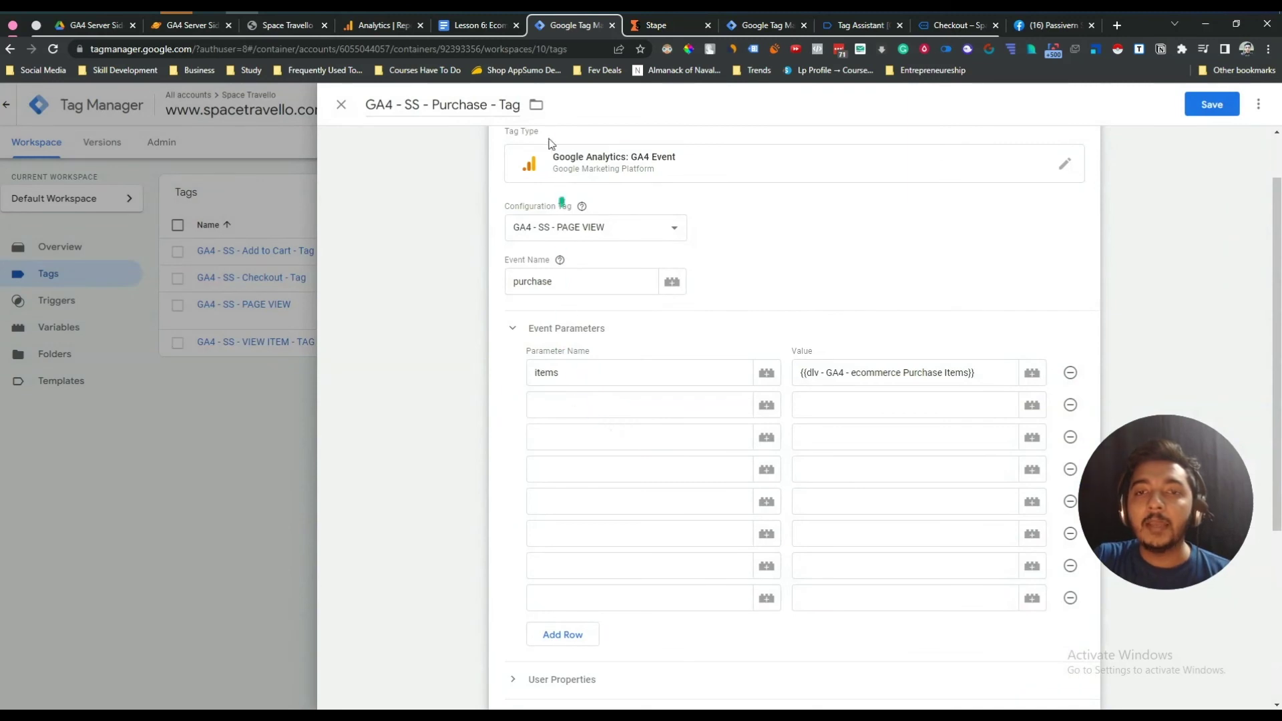
- Fill the second event parameter with the name transaction_id from the lesson document and the variable dlv - GA4 - ecommerce transaction ID
{"action": "left_click", "coordinate": [495, 27]}
{"action": "left_click_drag", "start_coordinate": [419, 442], "coordinate": [506, 441]}
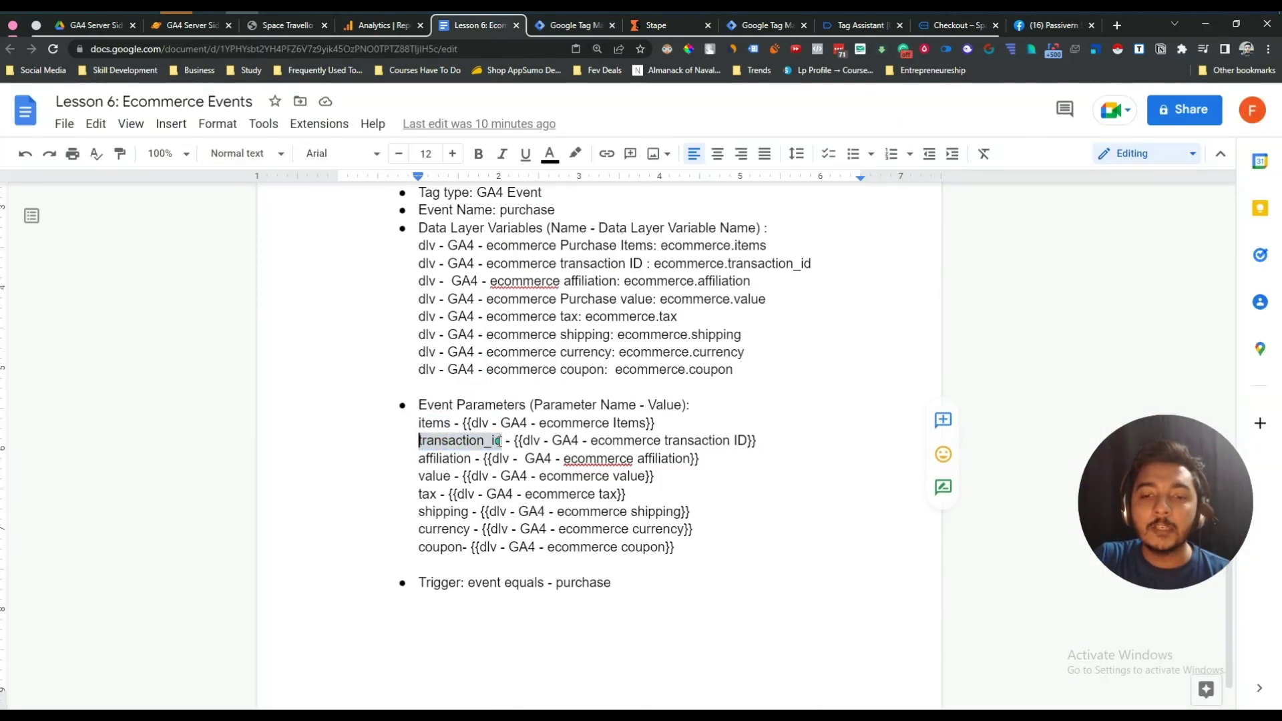
{"action": "right_click", "coordinate": [503, 441]}
{"action": "left_click", "coordinate": [568, 315]}
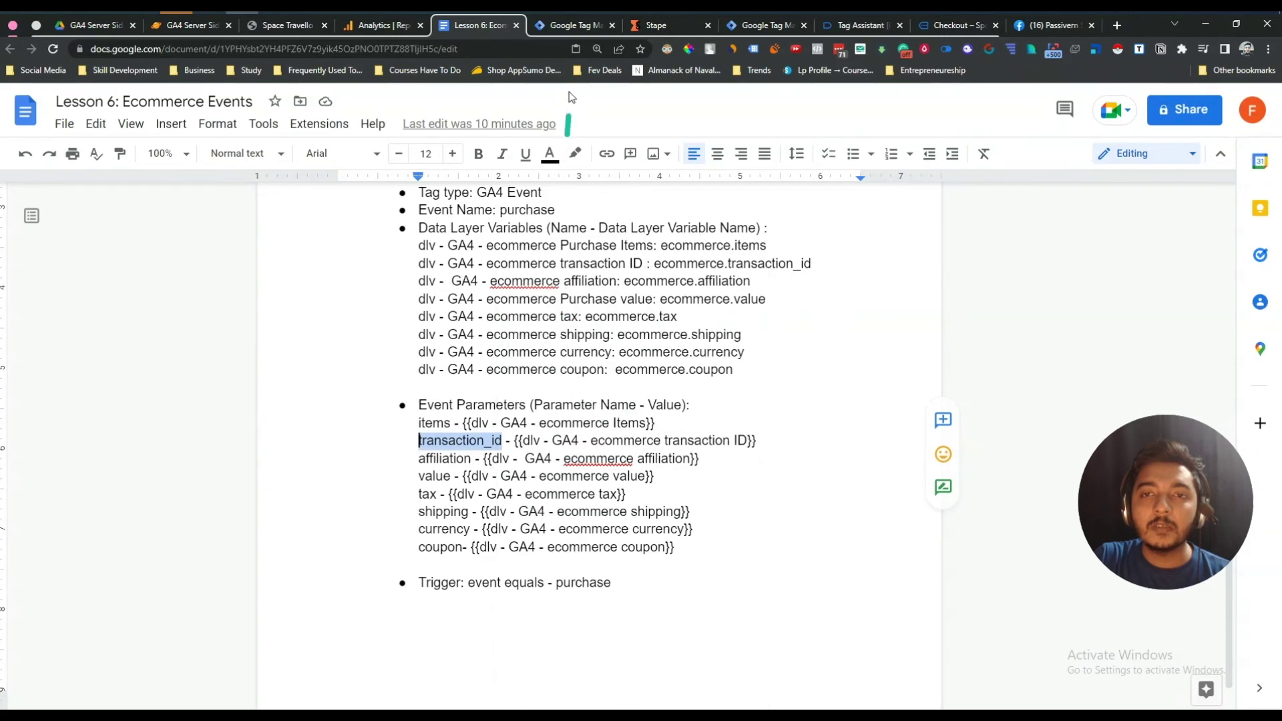
{"action": "left_click", "coordinate": [568, 26]}
{"action": "left_click", "coordinate": [563, 415]}
{"action": "key", "text": "ctrl+v"}
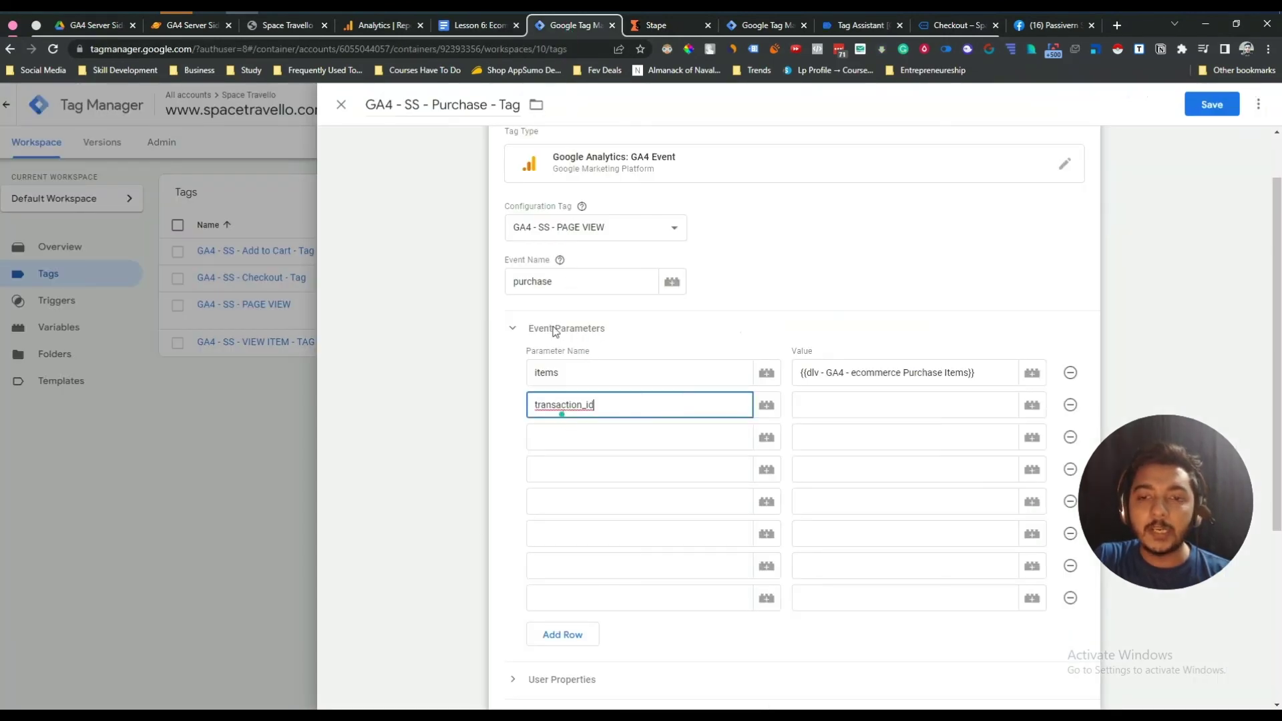
{"action": "left_click", "coordinate": [1032, 407]}
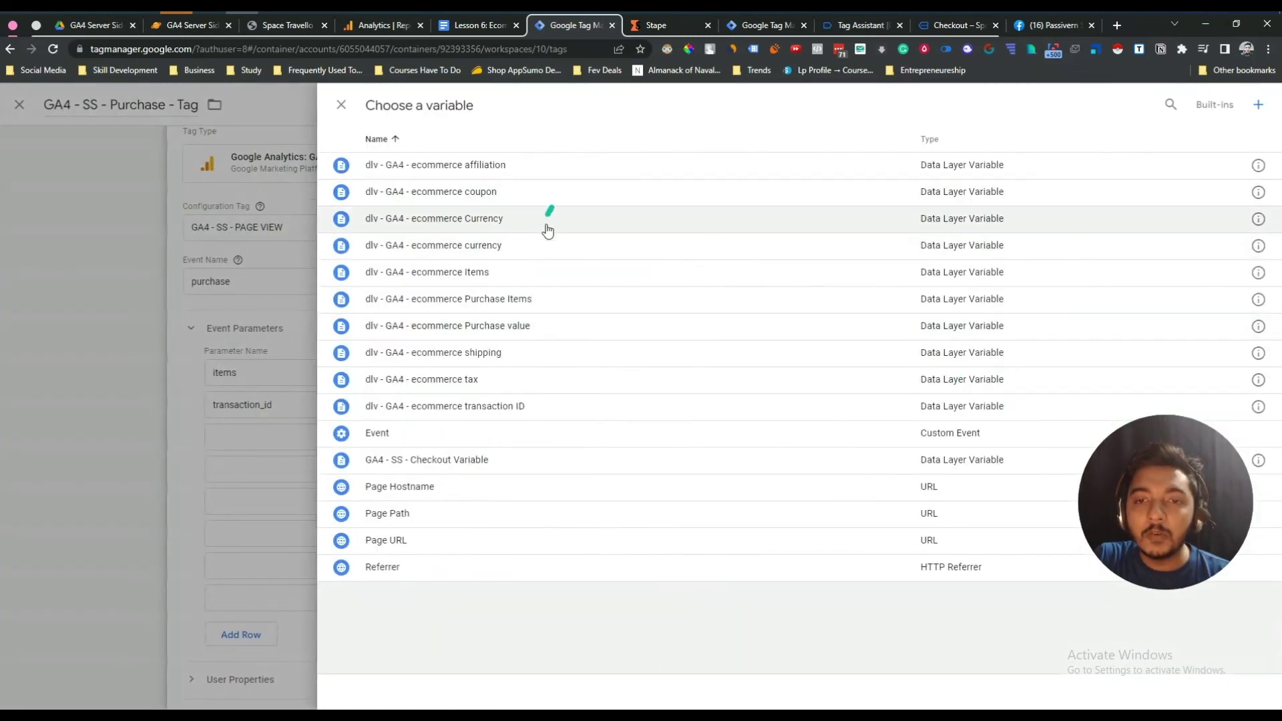
{"action": "left_click", "coordinate": [503, 406]}
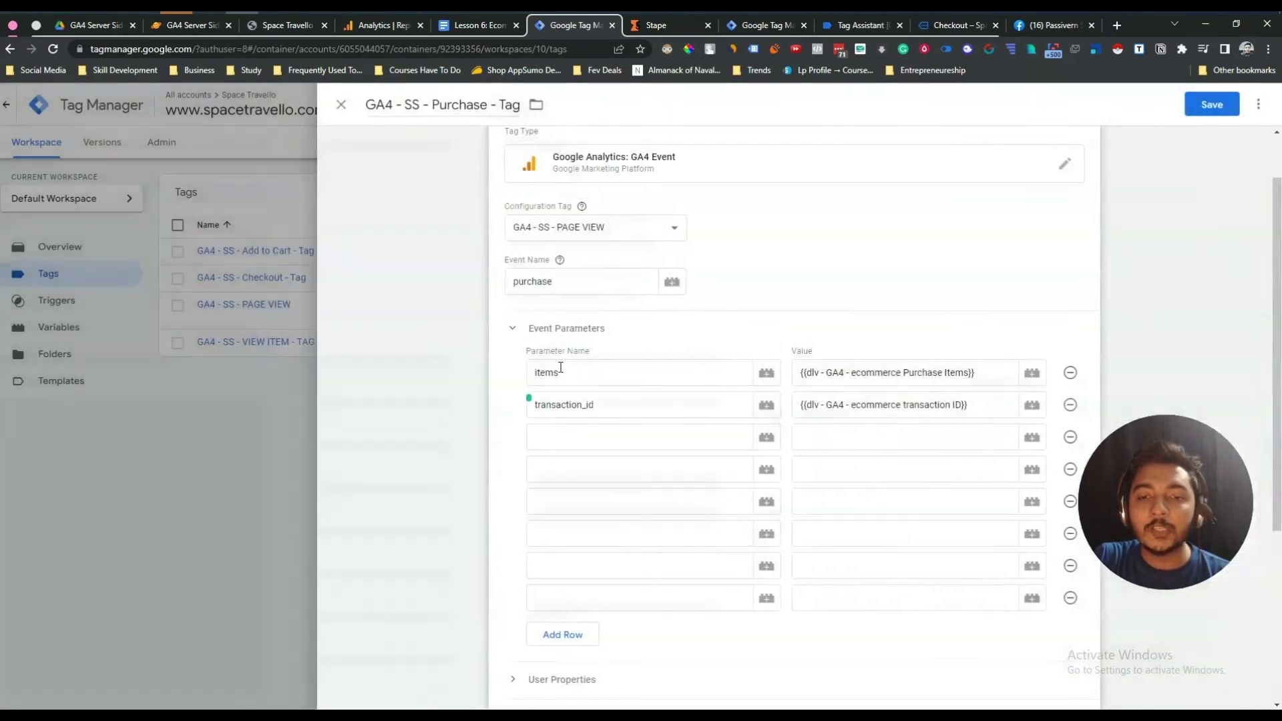
- Fill the third event parameter with the name affiliation from the lesson document and the variable dlv - GA4 - ecommerce affiliation
{"action": "left_click", "coordinate": [476, 25]}
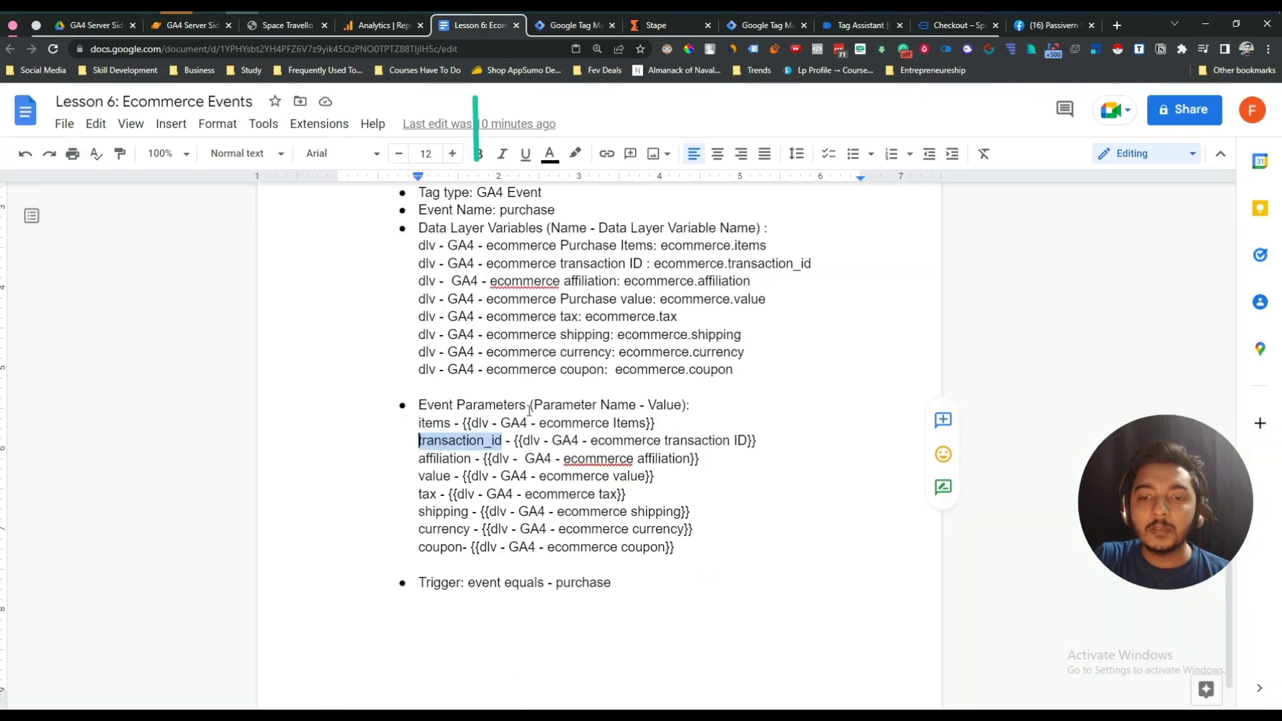
{"action": "left_click", "coordinate": [561, 476]}
{"action": "left_click_drag", "start_coordinate": [419, 458], "coordinate": [468, 460]}
{"action": "right_click", "coordinate": [469, 460]}
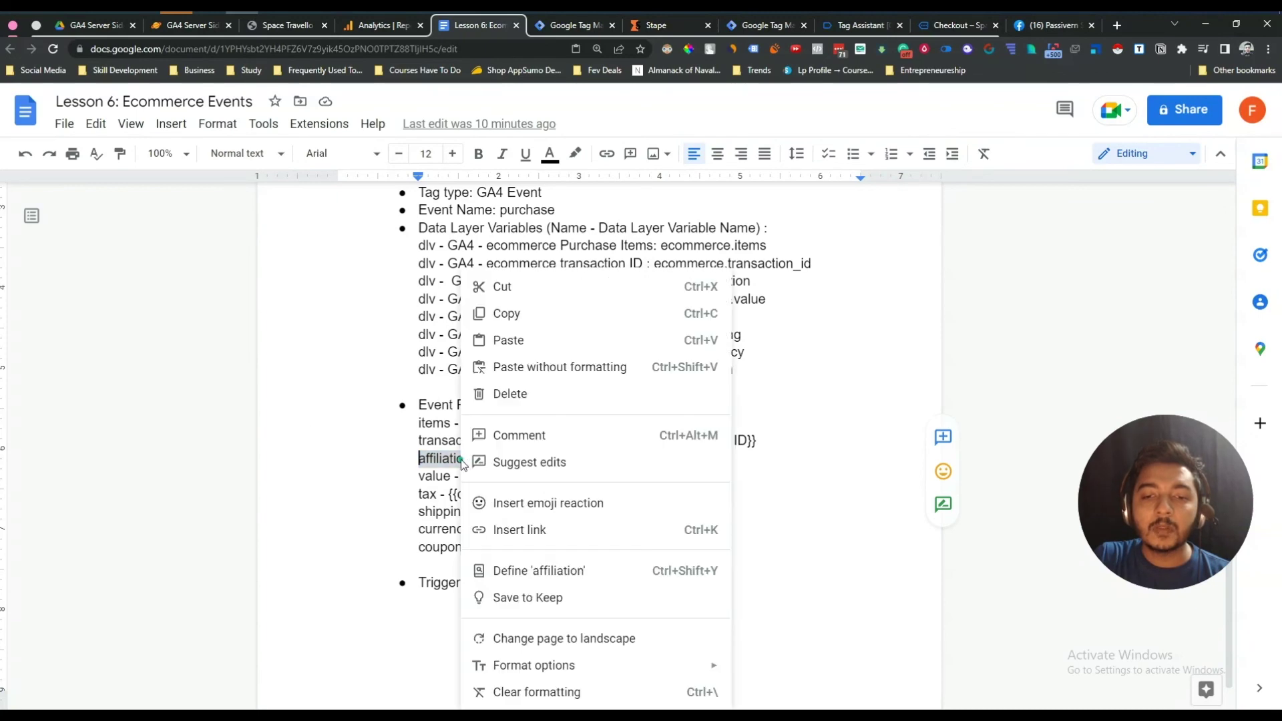
{"action": "left_click", "coordinate": [508, 313]}
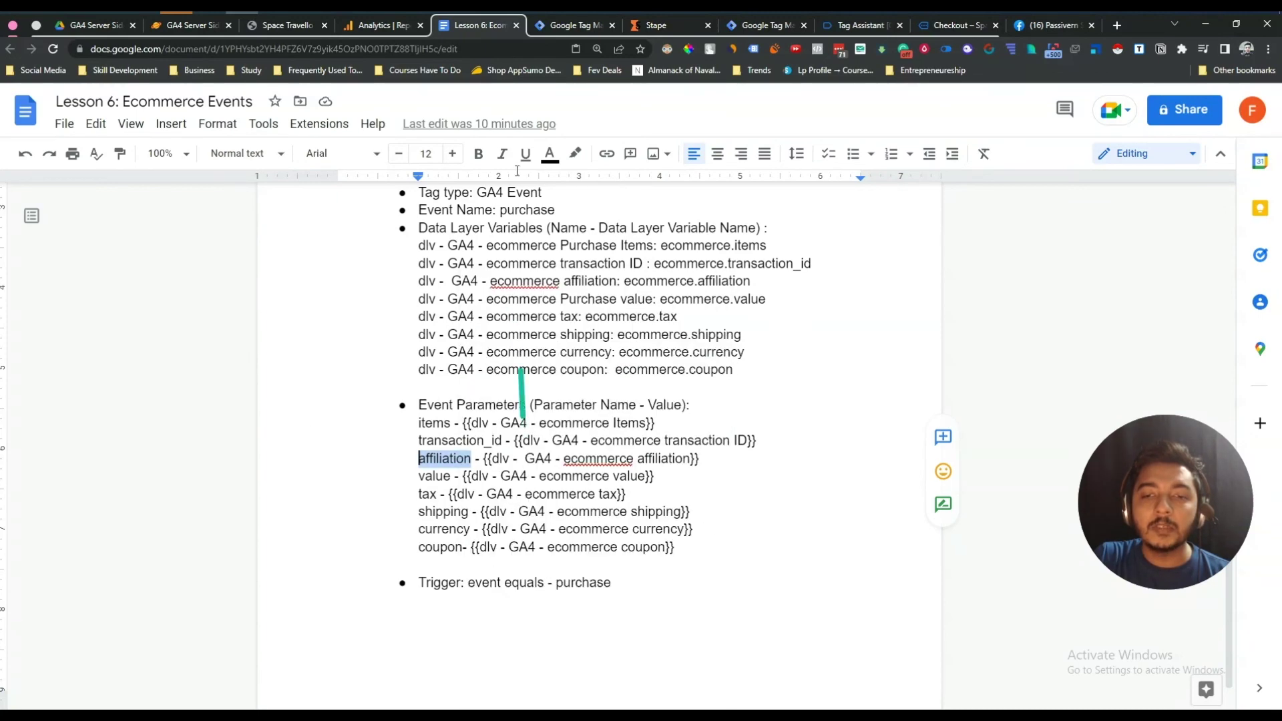
{"action": "left_click", "coordinate": [566, 31]}
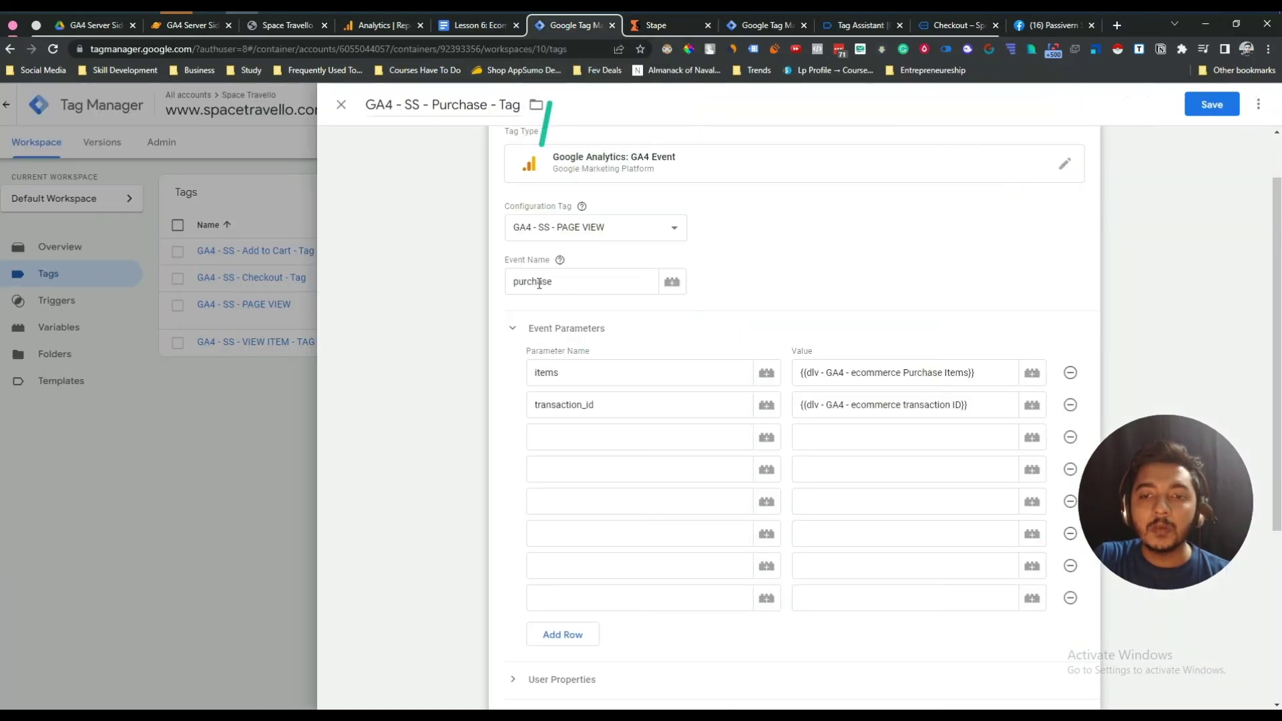
{"action": "left_click", "coordinate": [566, 444]}
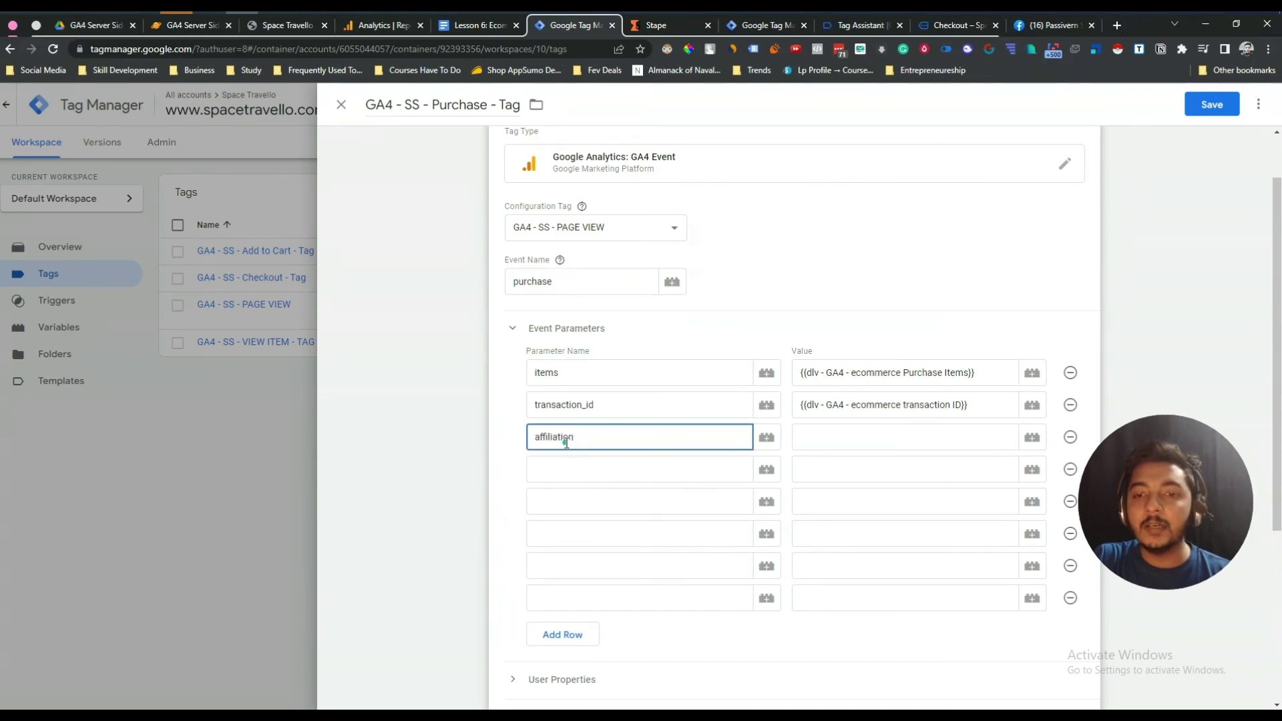
{"action": "left_click", "coordinate": [1033, 437]}
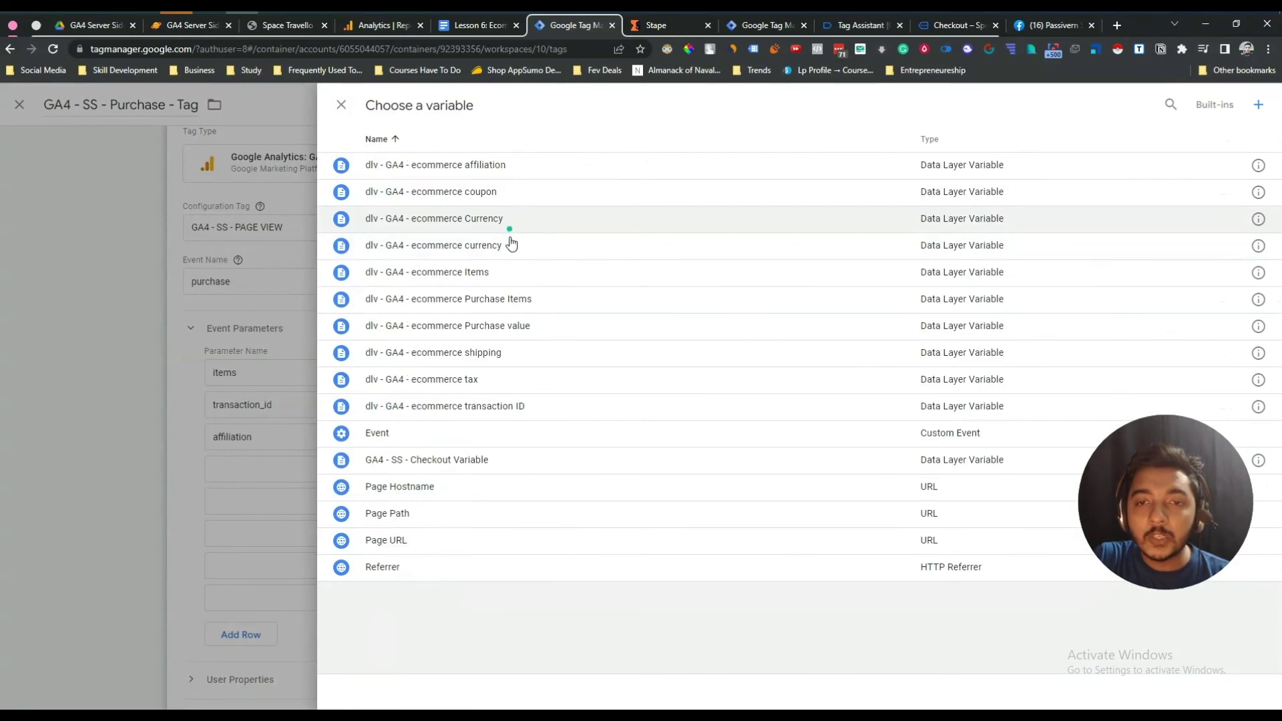
{"action": "left_click", "coordinate": [453, 167]}
- Fill the fourth event parameter with the name value from the lesson document and the variable dlv - GA4 - ecommerce Purchase value
{"action": "left_click", "coordinate": [476, 25]}
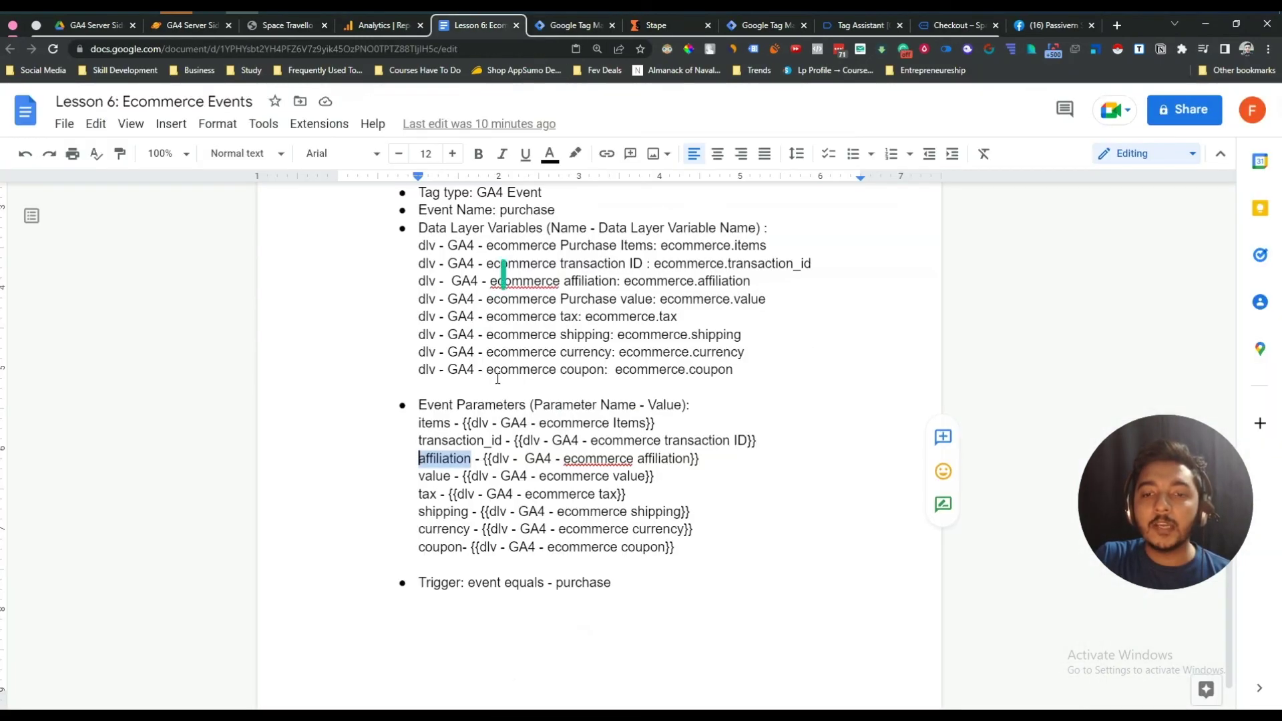
{"action": "left_click_drag", "start_coordinate": [419, 478], "coordinate": [442, 474]}
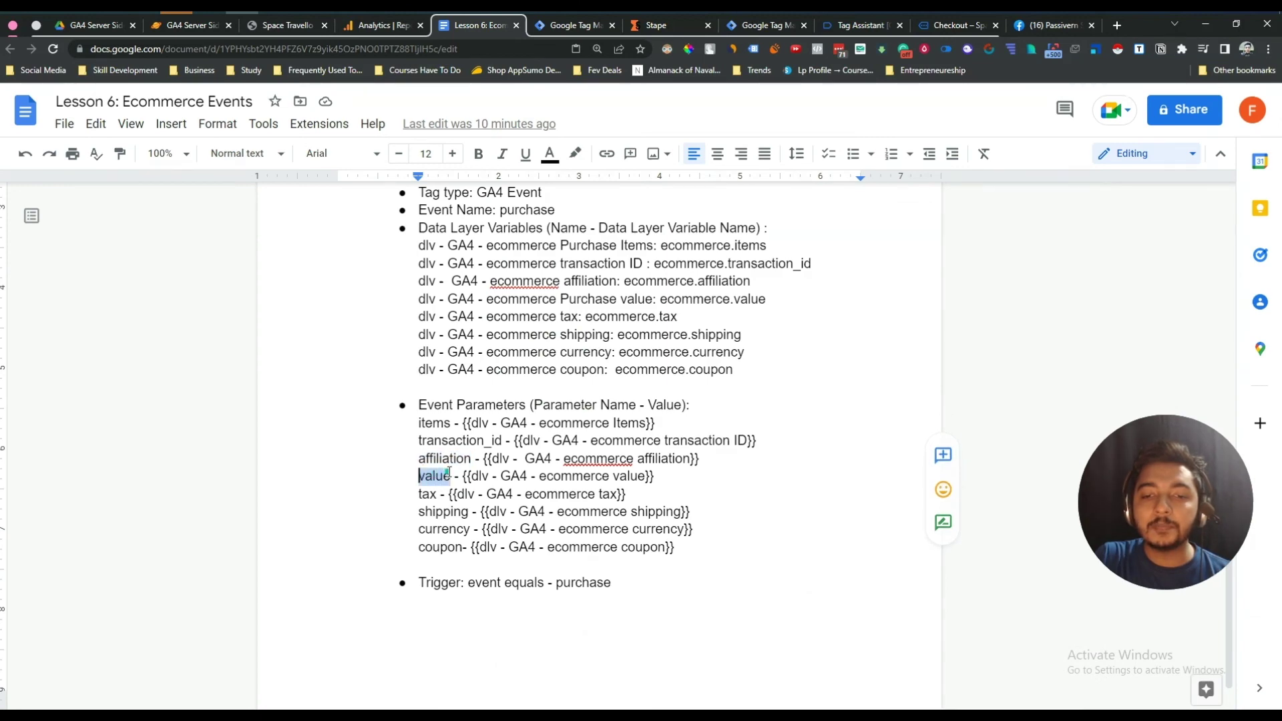
{"action": "right_click", "coordinate": [446, 480]}
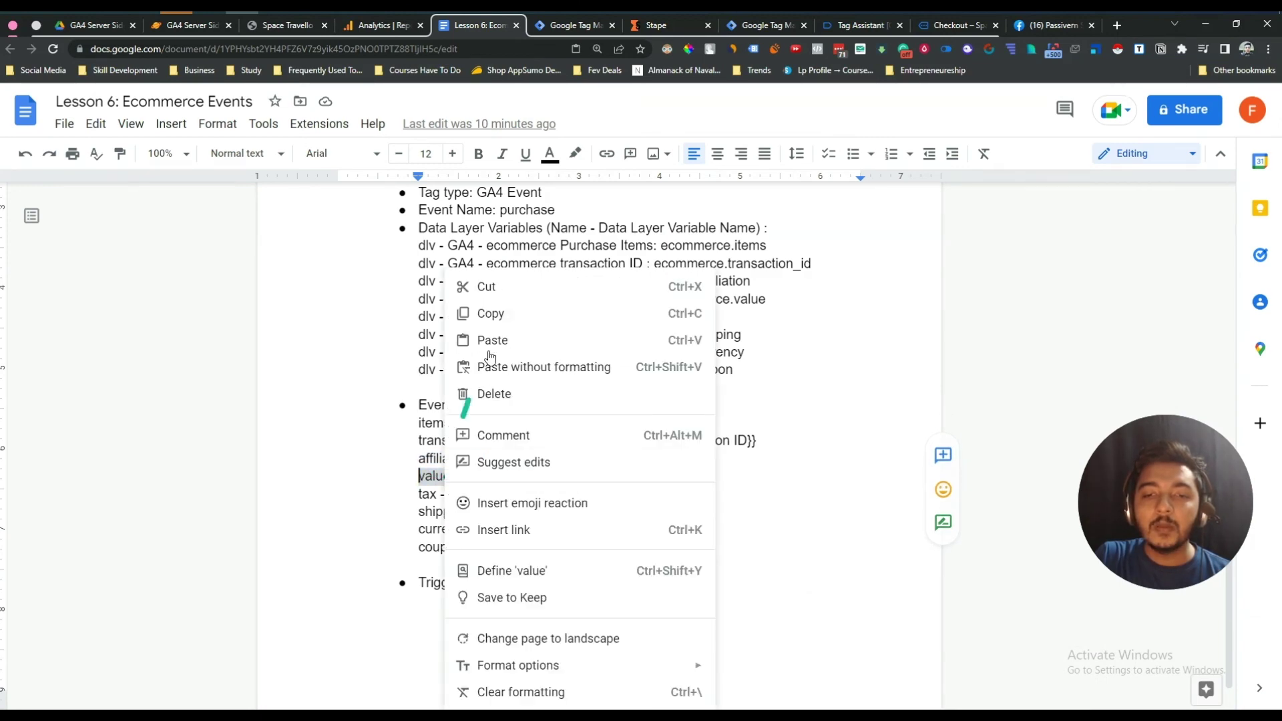
{"action": "left_click", "coordinate": [514, 313]}
{"action": "left_click", "coordinate": [573, 24]}
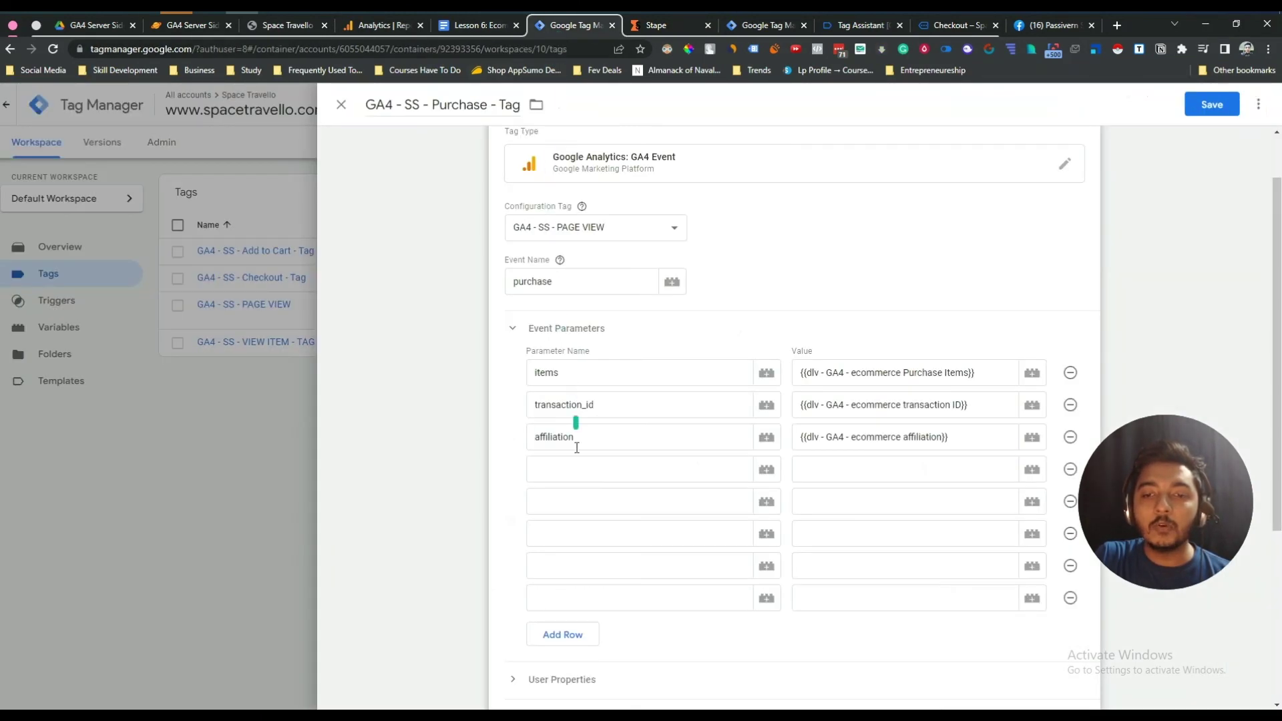
{"action": "left_click", "coordinate": [561, 476]}
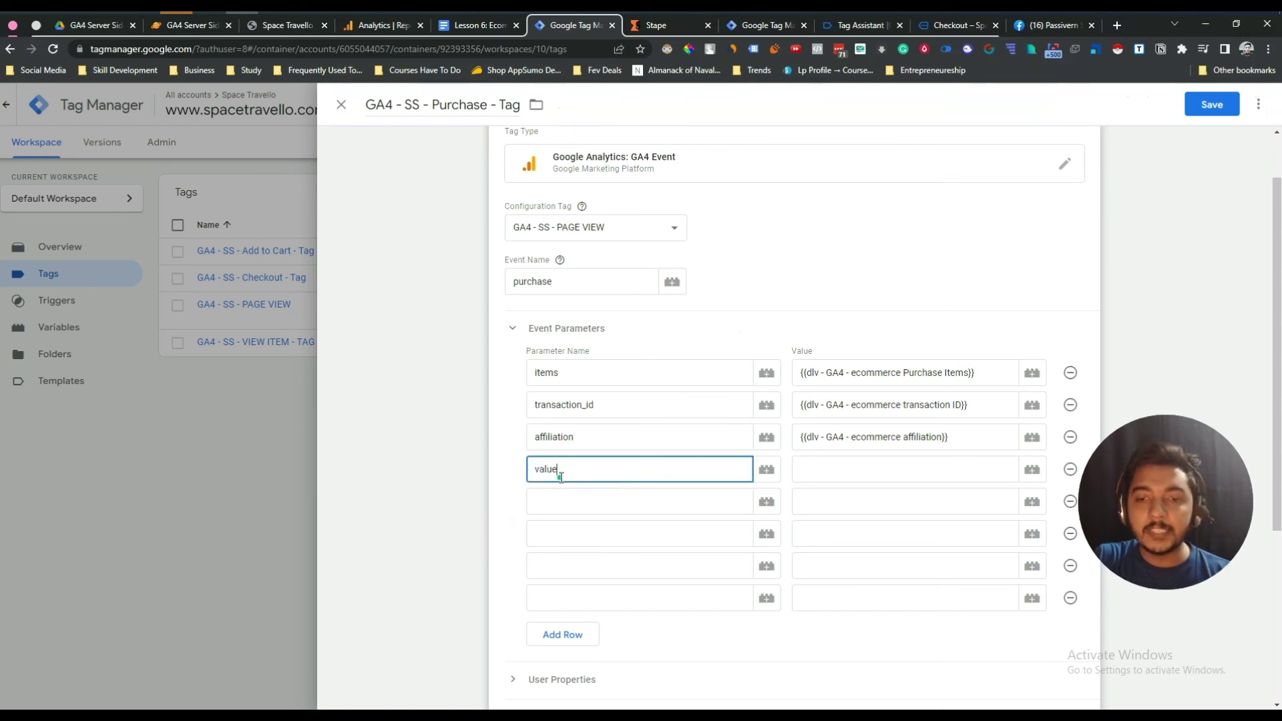
{"action": "left_click", "coordinate": [1033, 474]}
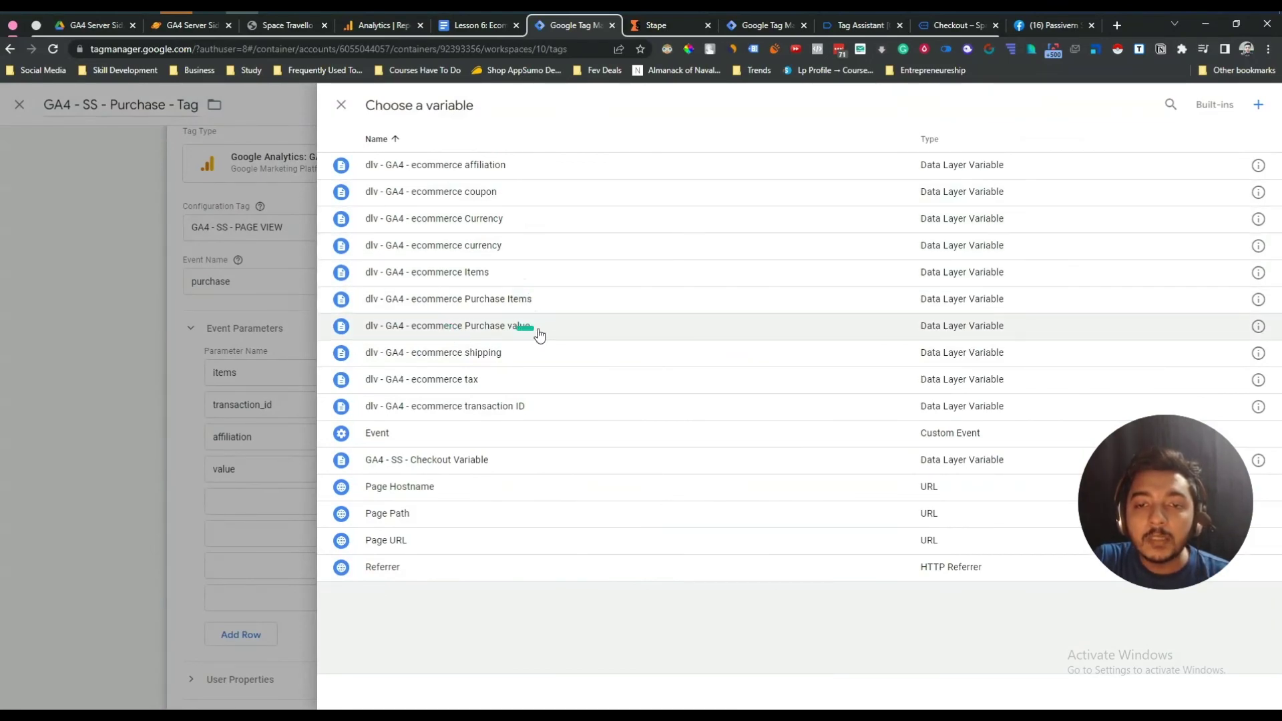
{"action": "left_click", "coordinate": [505, 327]}
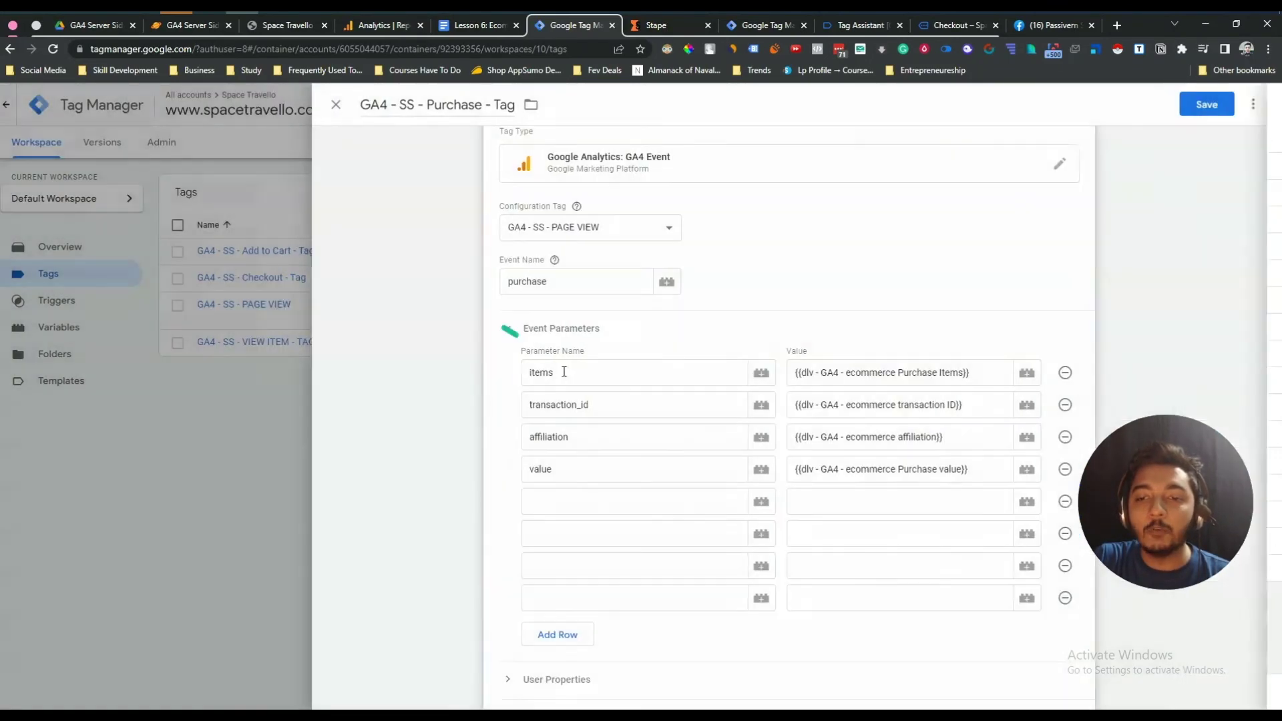
- Fill the fifth event parameter with the name tax from the lesson document and the variable dlv - GA4 - ecommerce tax
{"action": "left_click", "coordinate": [487, 28]}
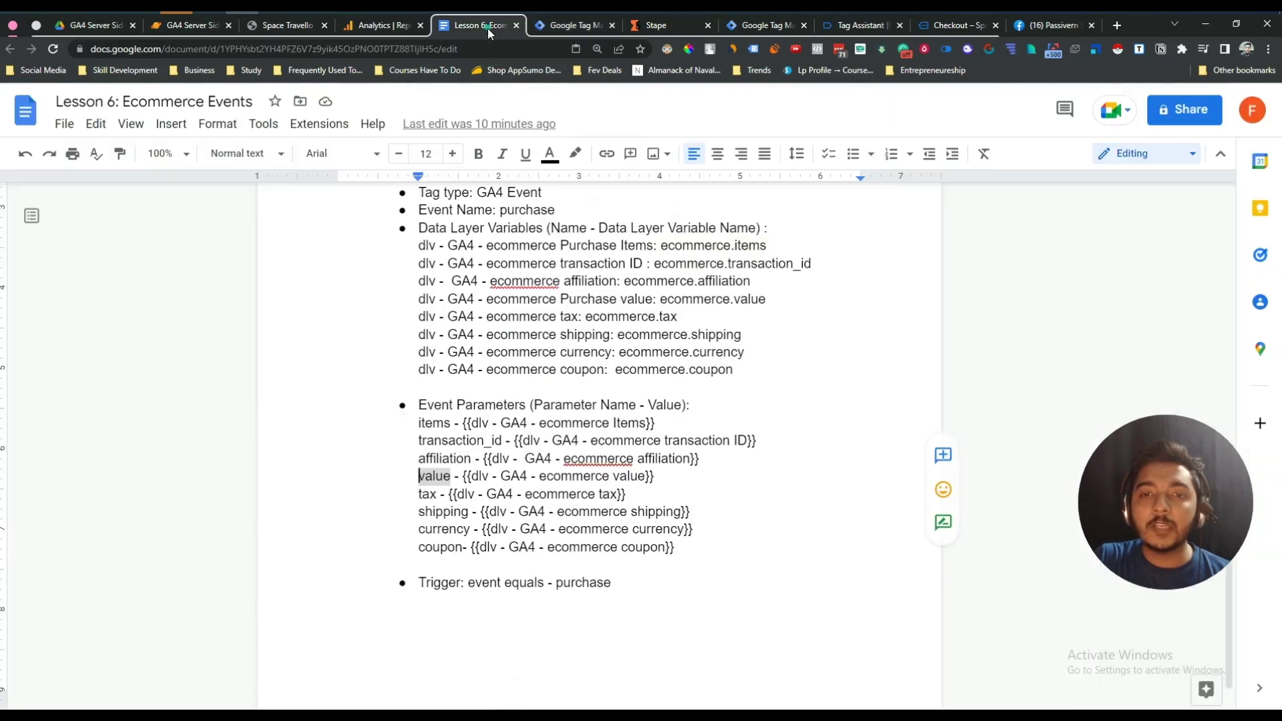
{"action": "left_click_drag", "start_coordinate": [419, 494], "coordinate": [433, 494]}
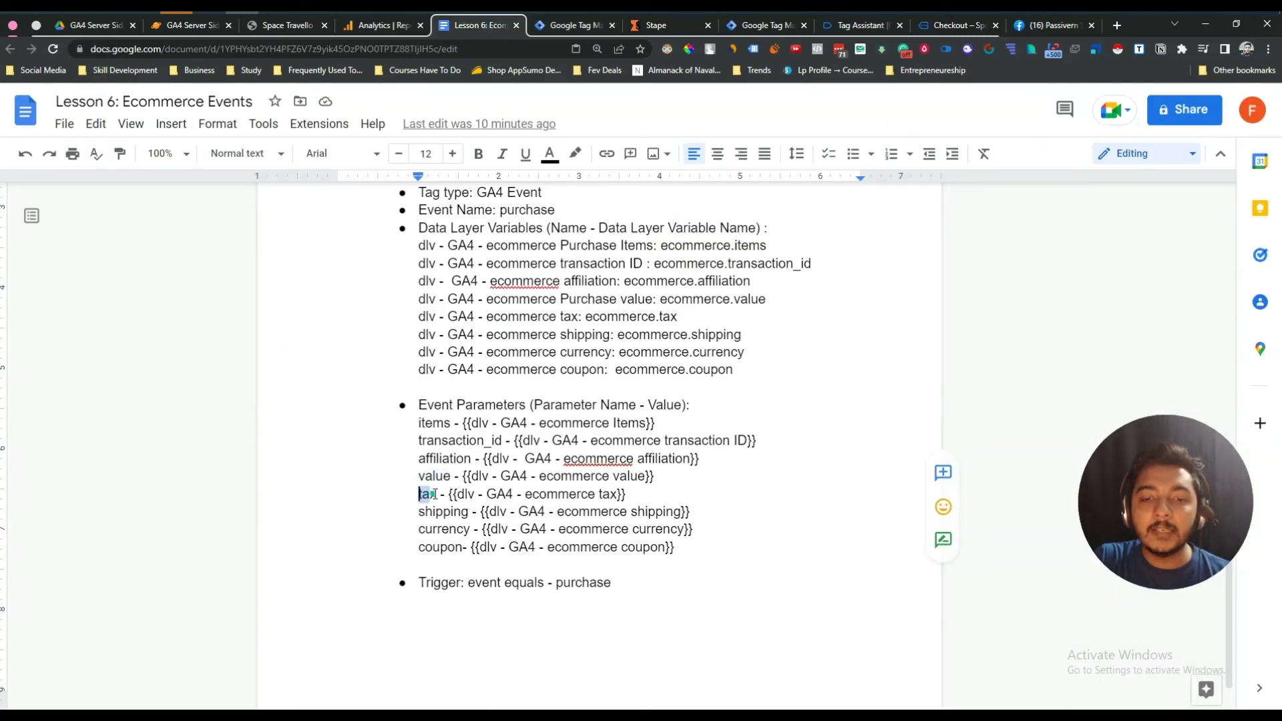
{"action": "right_click", "coordinate": [433, 494]}
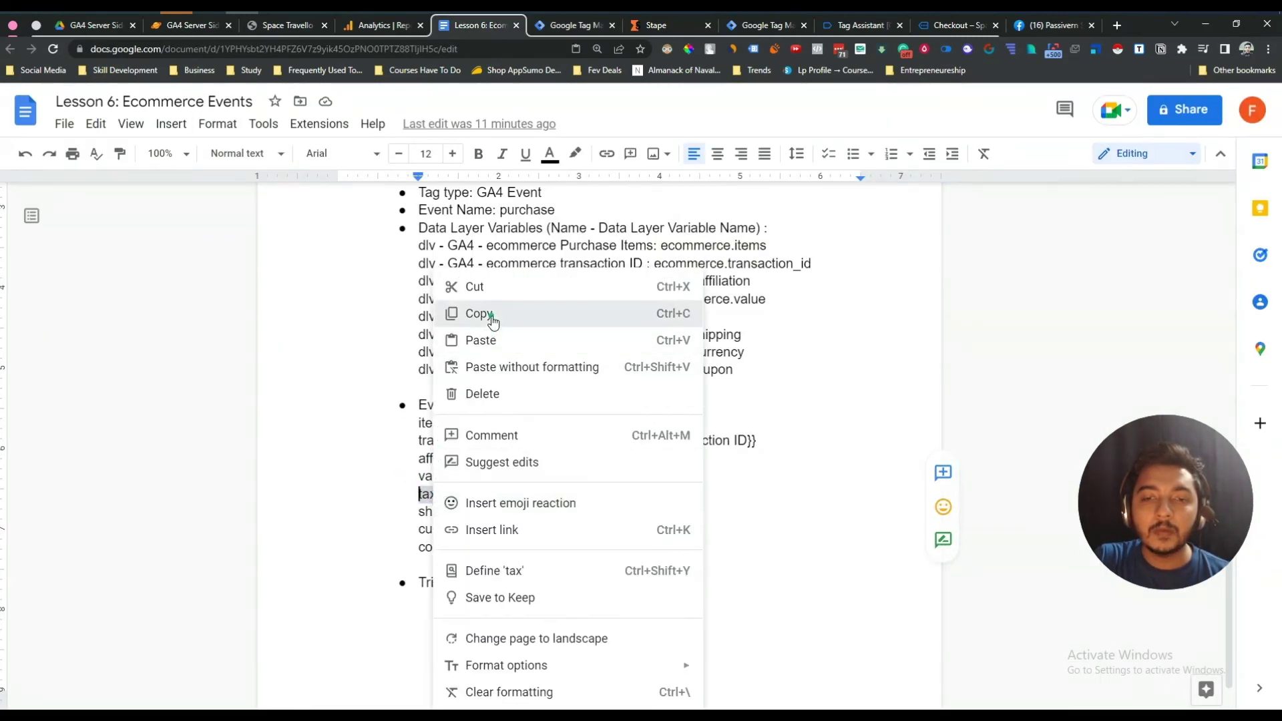
{"action": "left_click", "coordinate": [452, 314]}
{"action": "left_click", "coordinate": [570, 29]}
{"action": "left_click", "coordinate": [576, 512]}
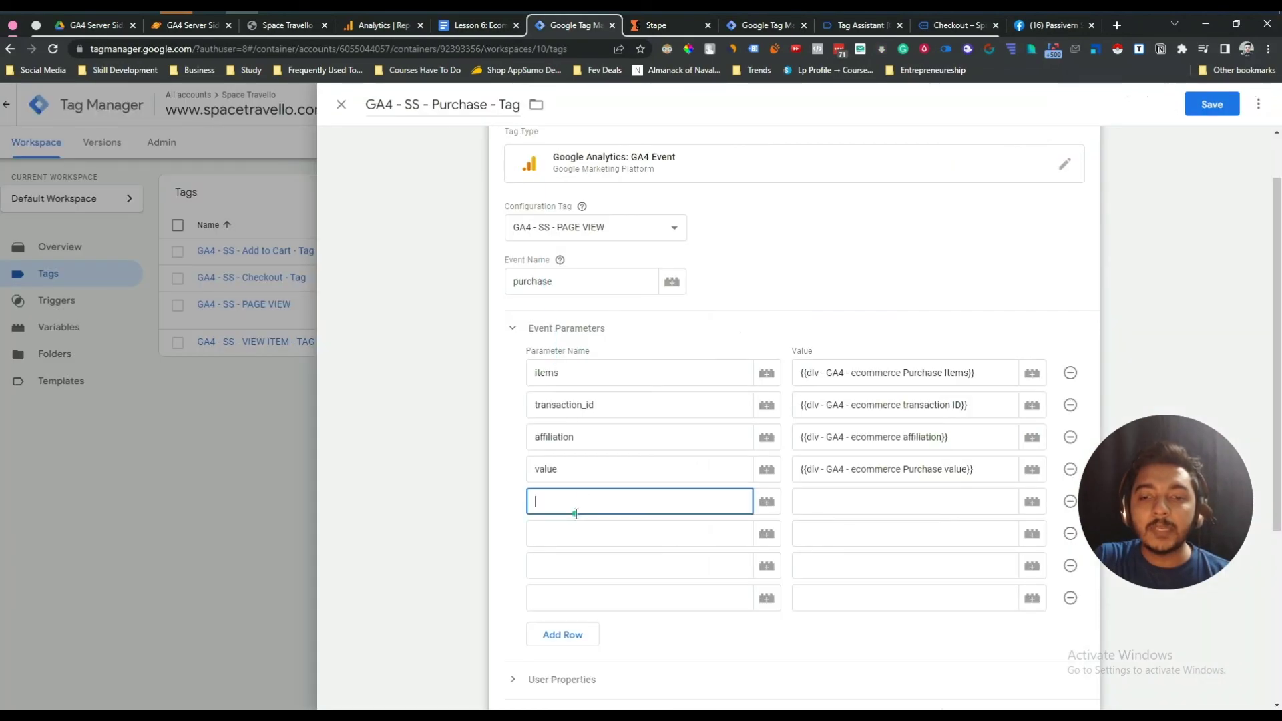
{"action": "key", "text": "ctrl+v"}
{"action": "left_click", "coordinate": [1032, 501]}
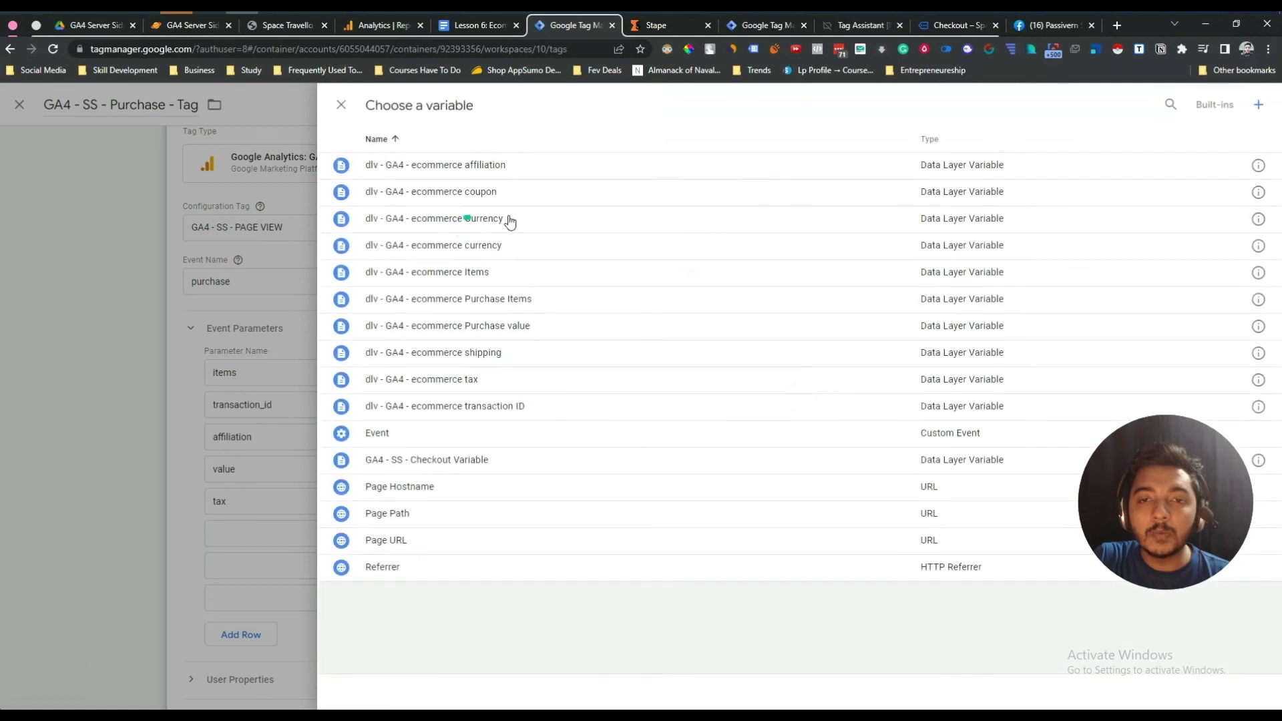
{"action": "left_click", "coordinate": [454, 380]}
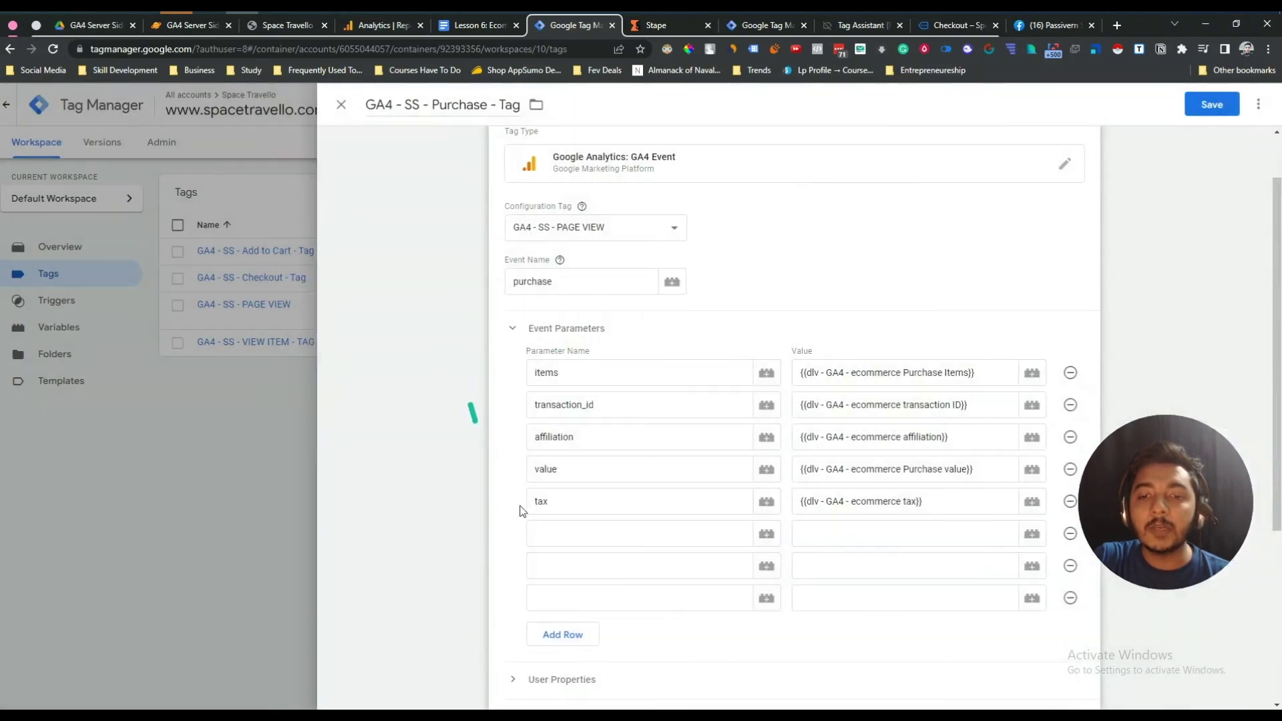
- Fill the sixth event parameter with the name shipping from the lesson document and the variable dlv - GA4 - ecommerce shipping
{"action": "left_click", "coordinate": [472, 30]}
{"action": "left_click_drag", "start_coordinate": [419, 511], "coordinate": [456, 513]}
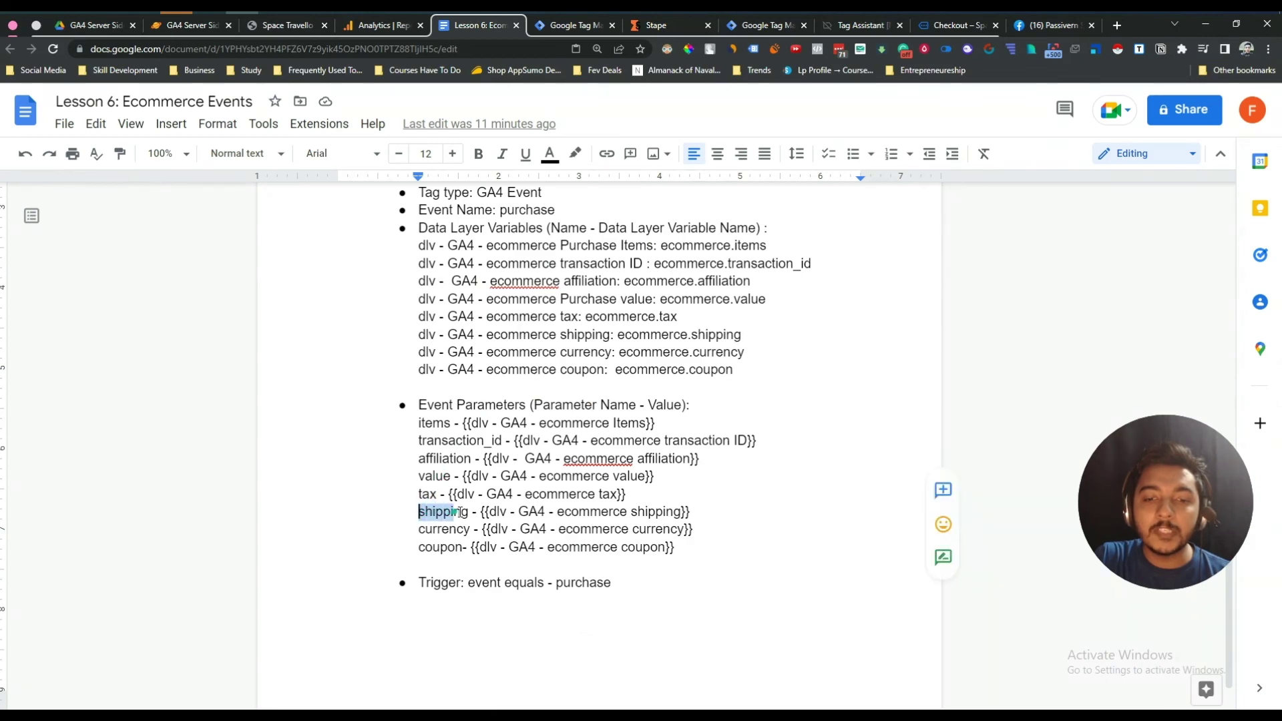
{"action": "right_click", "coordinate": [469, 512]}
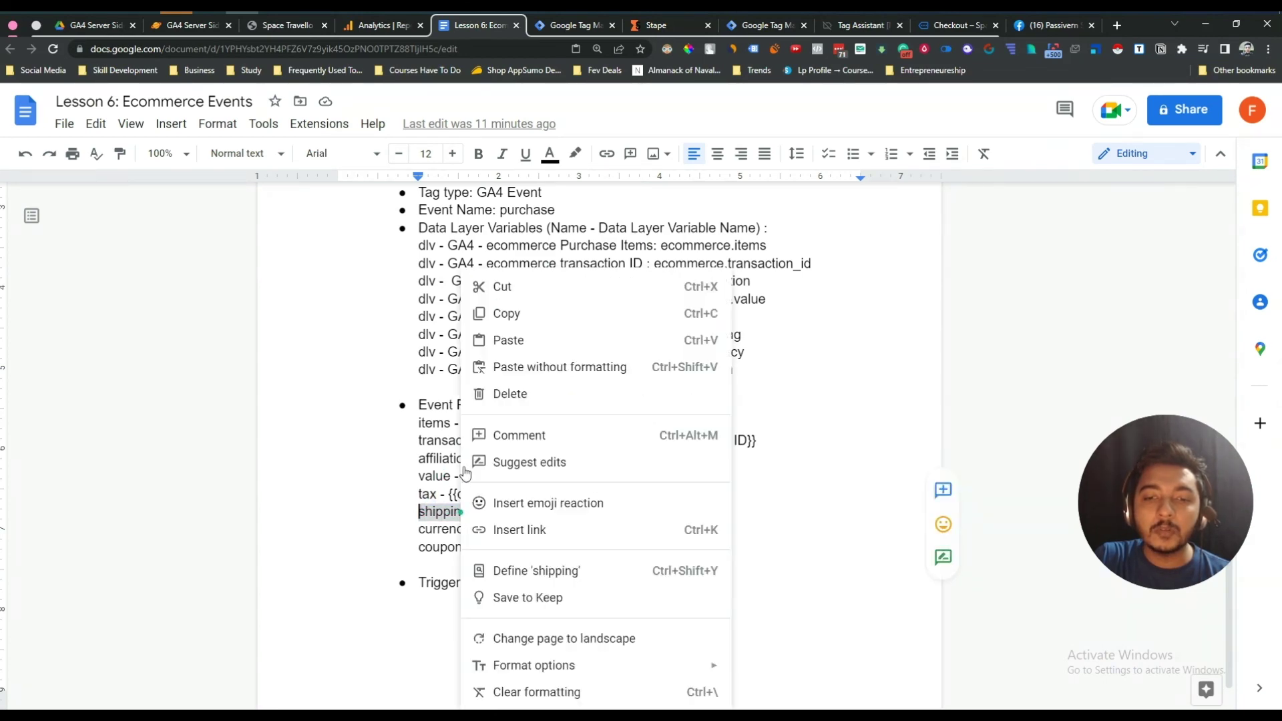
{"action": "left_click", "coordinate": [520, 316]}
{"action": "left_click", "coordinate": [568, 27]}
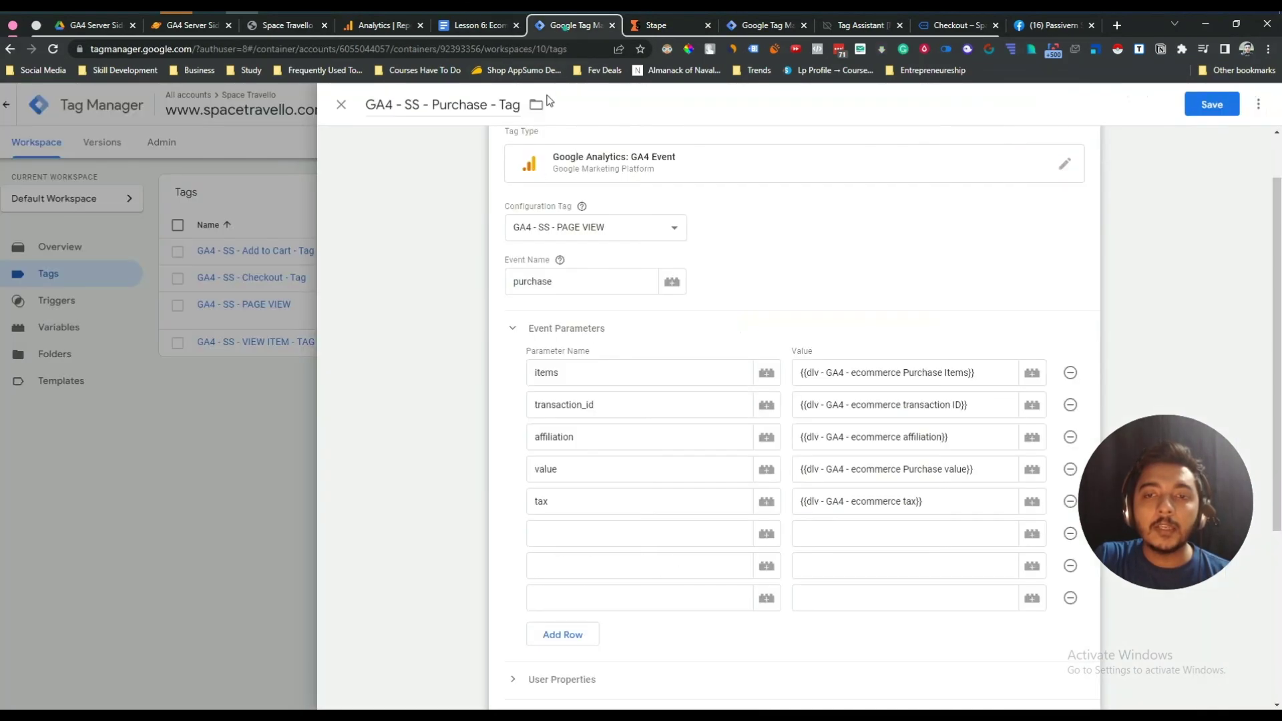
{"action": "left_click", "coordinate": [564, 532]}
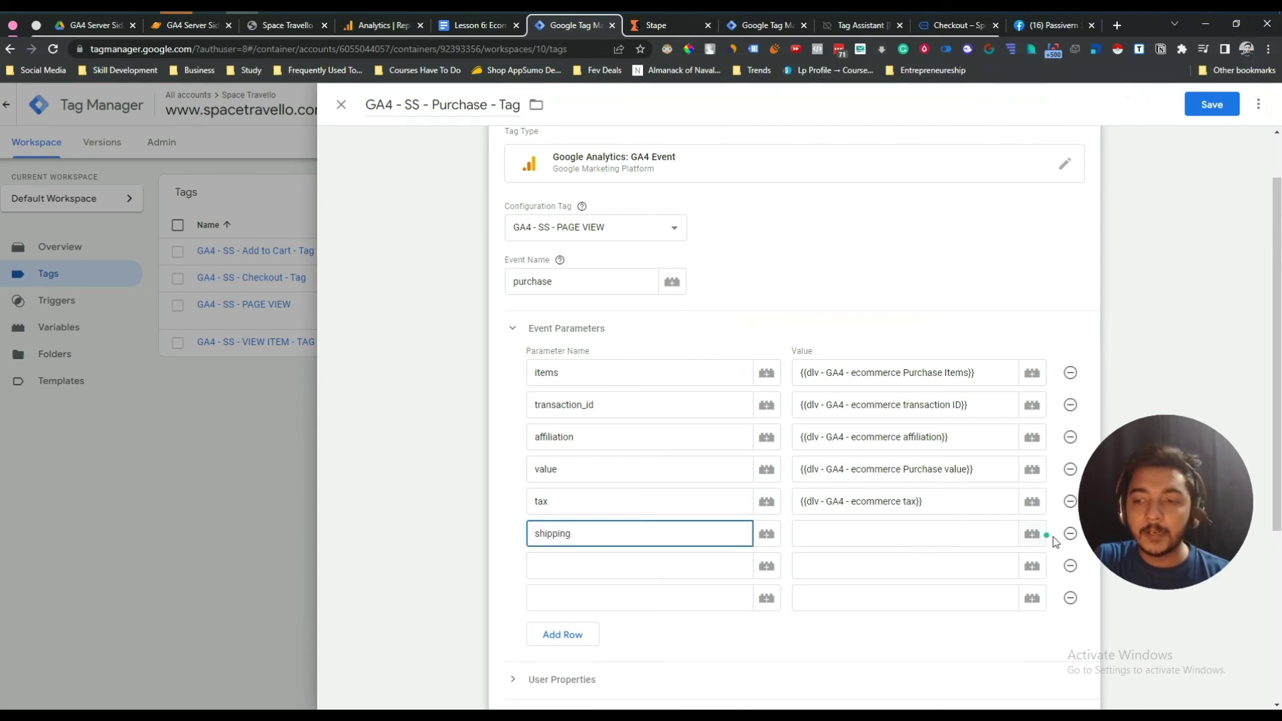
{"action": "left_click", "coordinate": [1033, 533]}
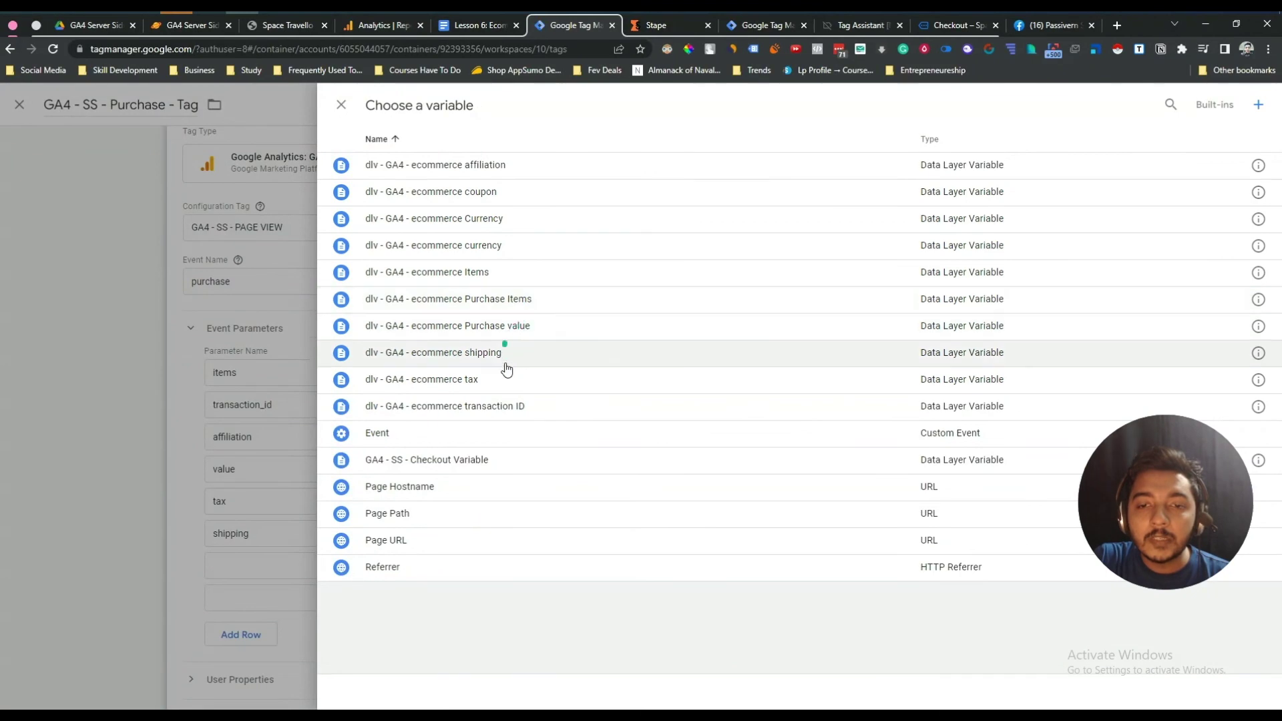
{"action": "left_click", "coordinate": [475, 361]}
- Fill the seventh event parameter with the name currency from the lesson document and the lowercase variable dlv - GA4 - ecommerce currency
{"action": "left_click", "coordinate": [585, 573]}
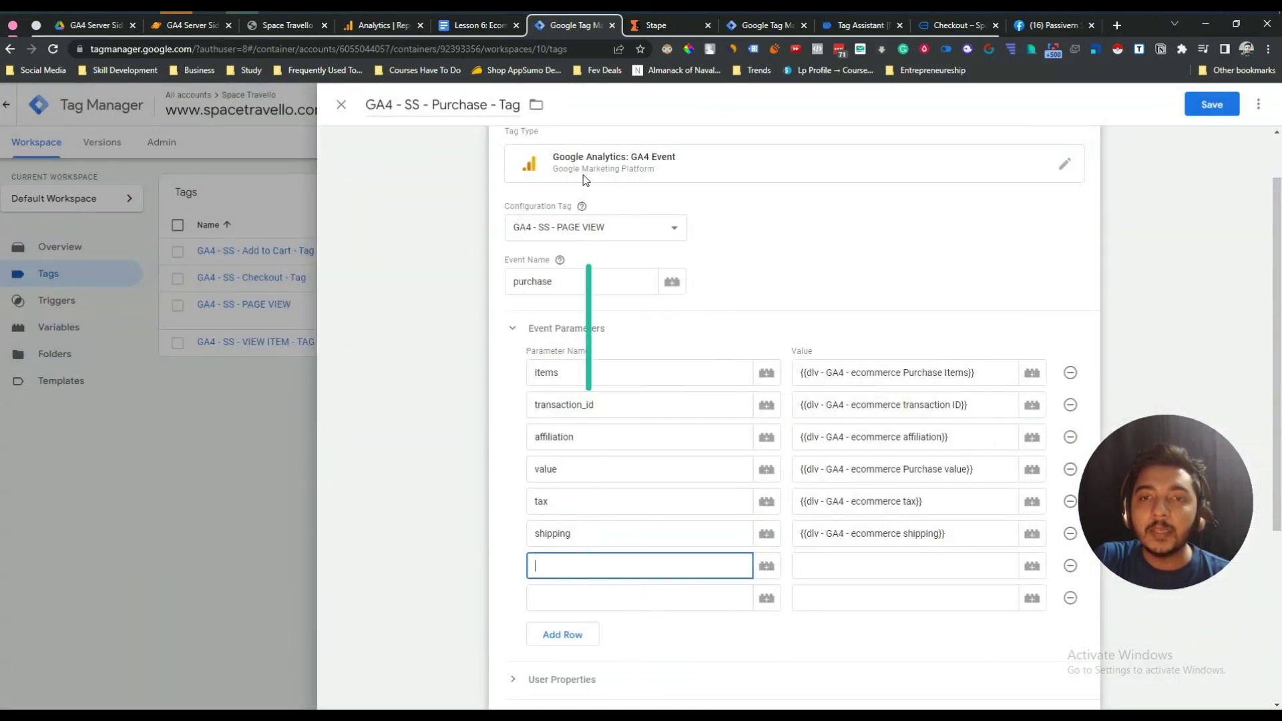
{"action": "left_click", "coordinate": [485, 26]}
{"action": "left_click_drag", "start_coordinate": [419, 531], "coordinate": [469, 533]}
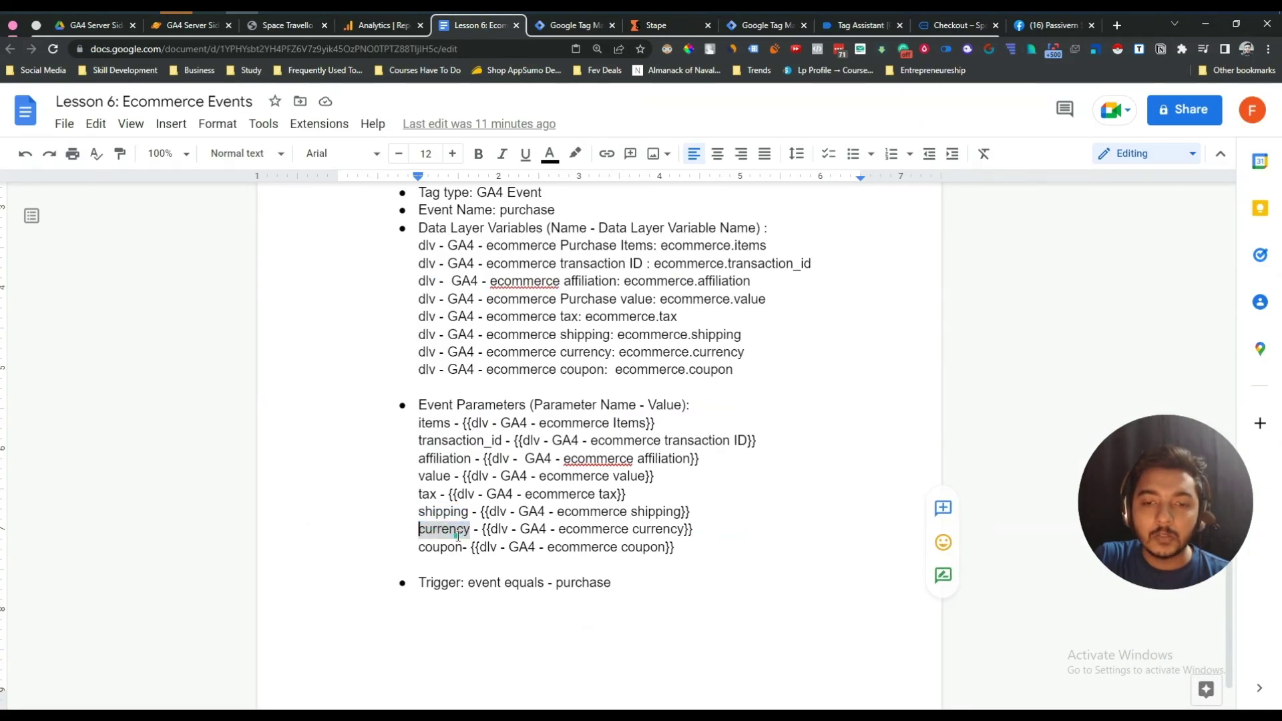
{"action": "right_click", "coordinate": [461, 531]}
{"action": "left_click", "coordinate": [511, 135]}
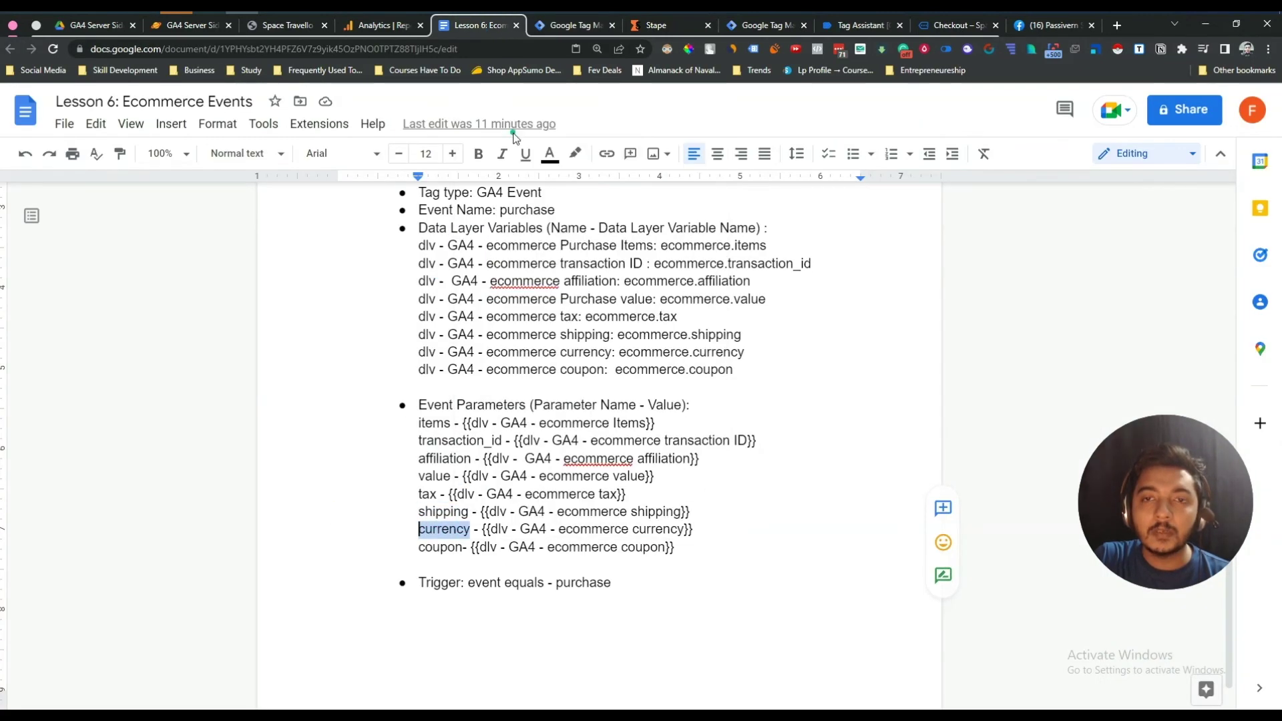
{"action": "left_click", "coordinate": [561, 27]}
{"action": "left_click", "coordinate": [573, 564]}
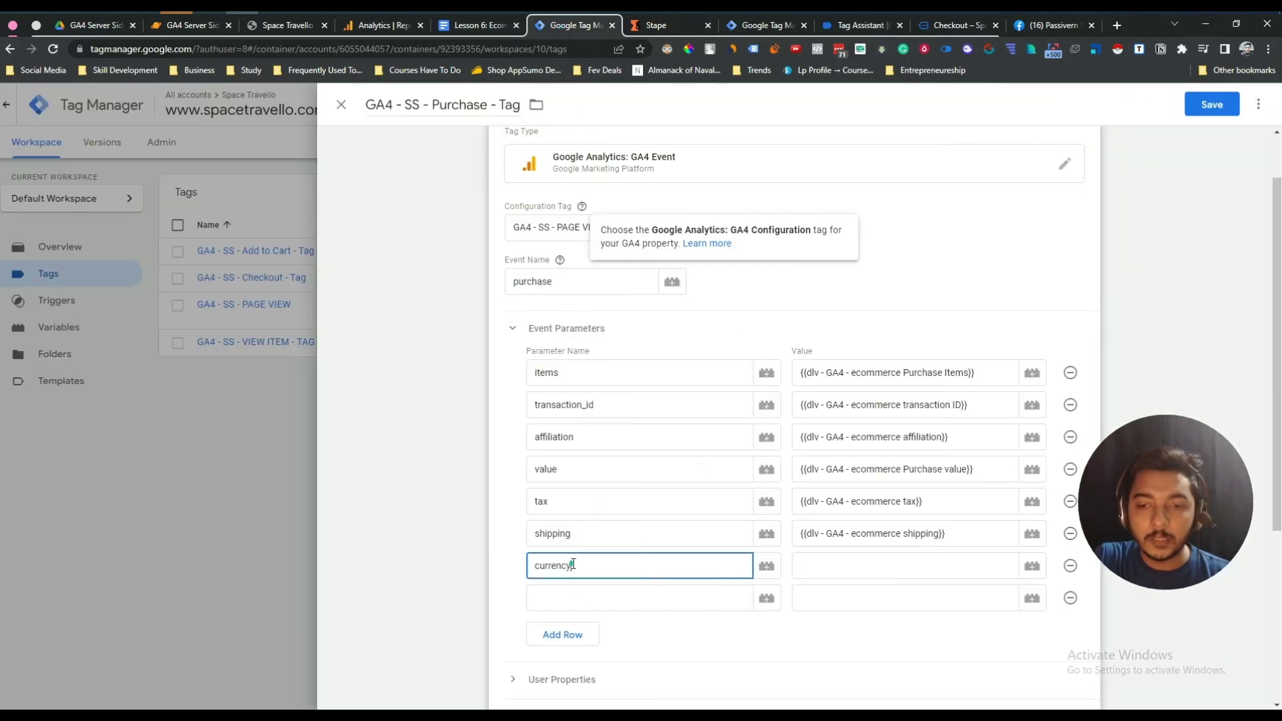
{"action": "left_click", "coordinate": [1032, 566]}
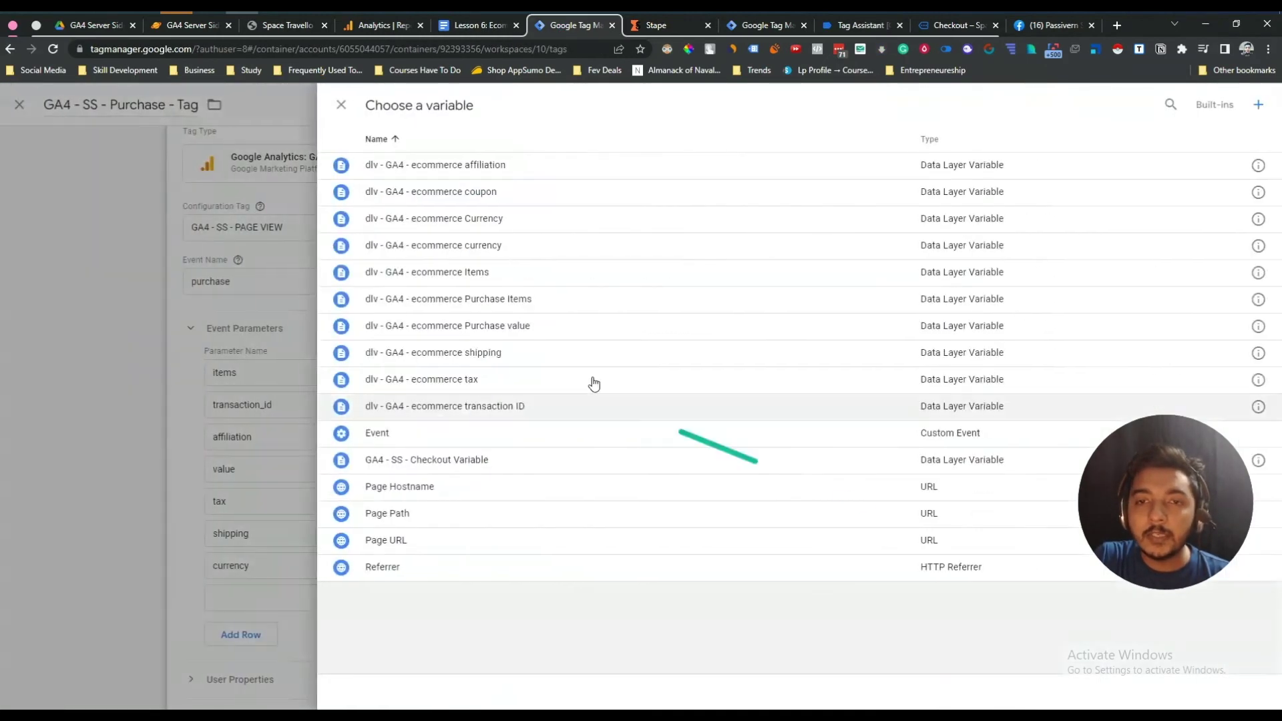
{"action": "left_click", "coordinate": [472, 247]}
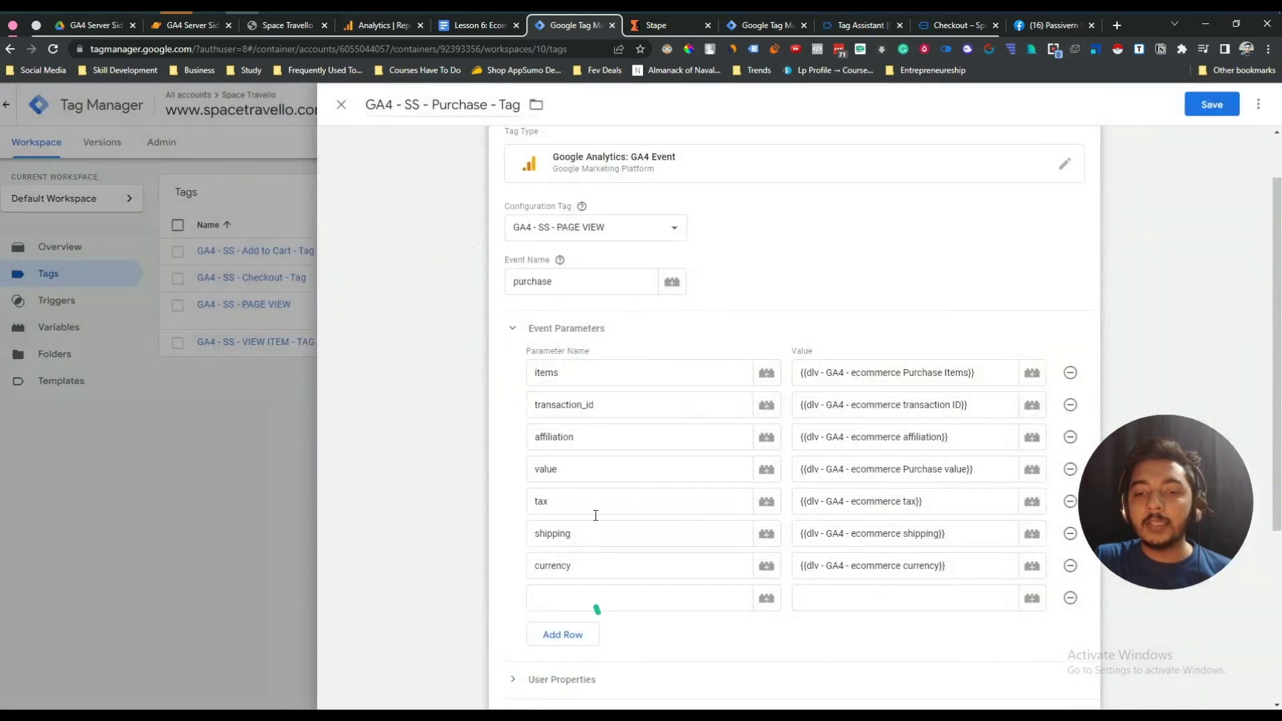
- Fill the eighth event parameter with the name coupon from the lesson document and the variable dlv - GA4 - ecommerce coupon
{"action": "left_click", "coordinate": [461, 25]}
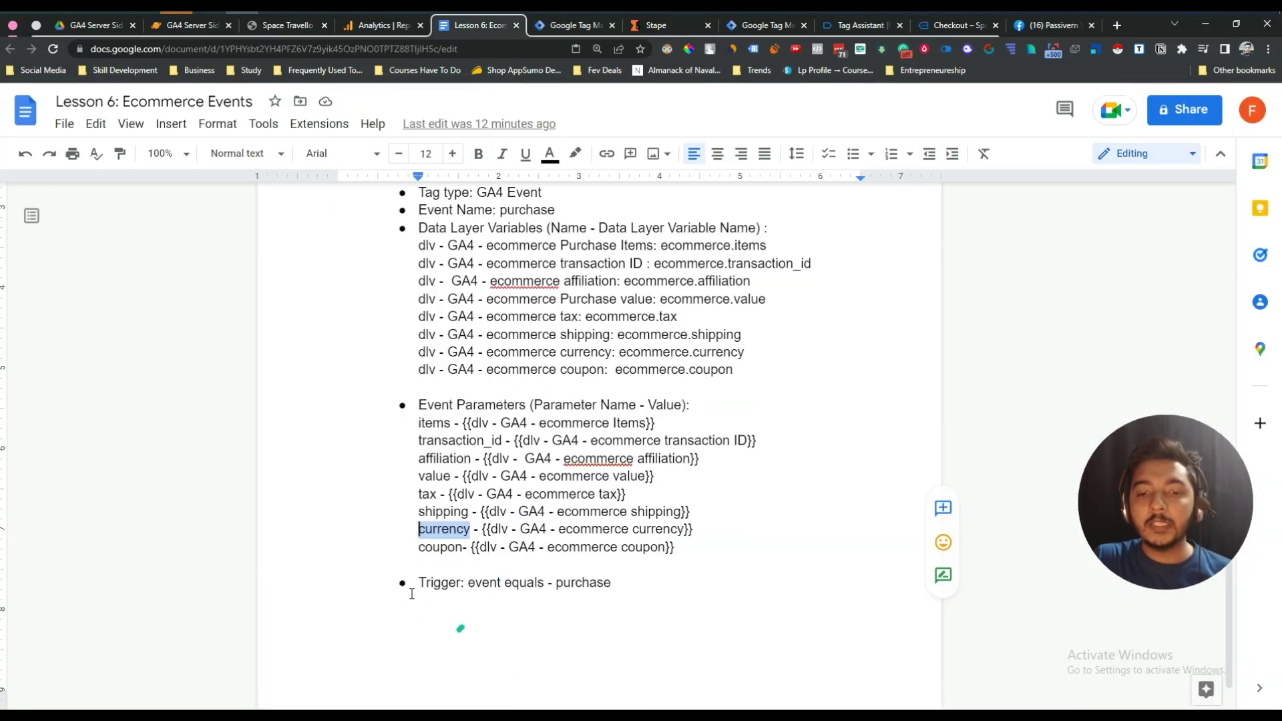
{"action": "left_click_drag", "start_coordinate": [419, 547], "coordinate": [461, 547]}
{"action": "right_click", "coordinate": [461, 546]}
{"action": "left_click", "coordinate": [494, 198]}
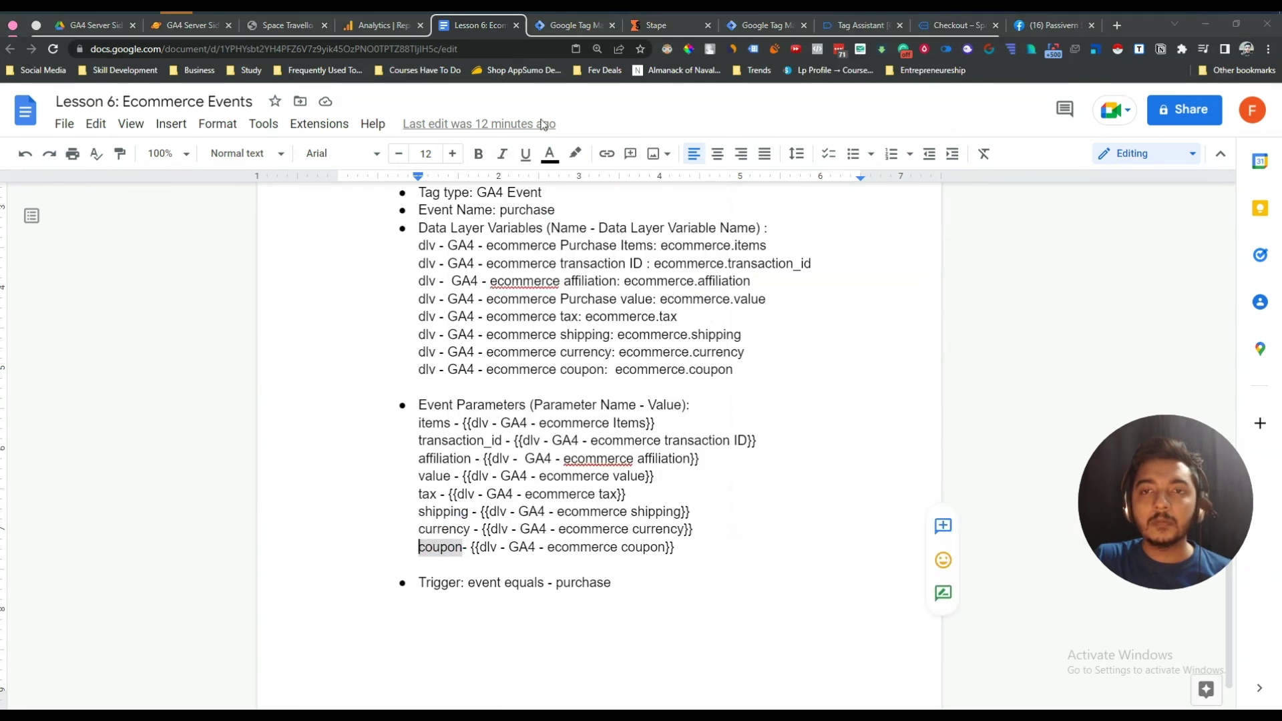
{"action": "triple_click", "coordinate": [440, 552]}
{"action": "double_click", "coordinate": [441, 552]}
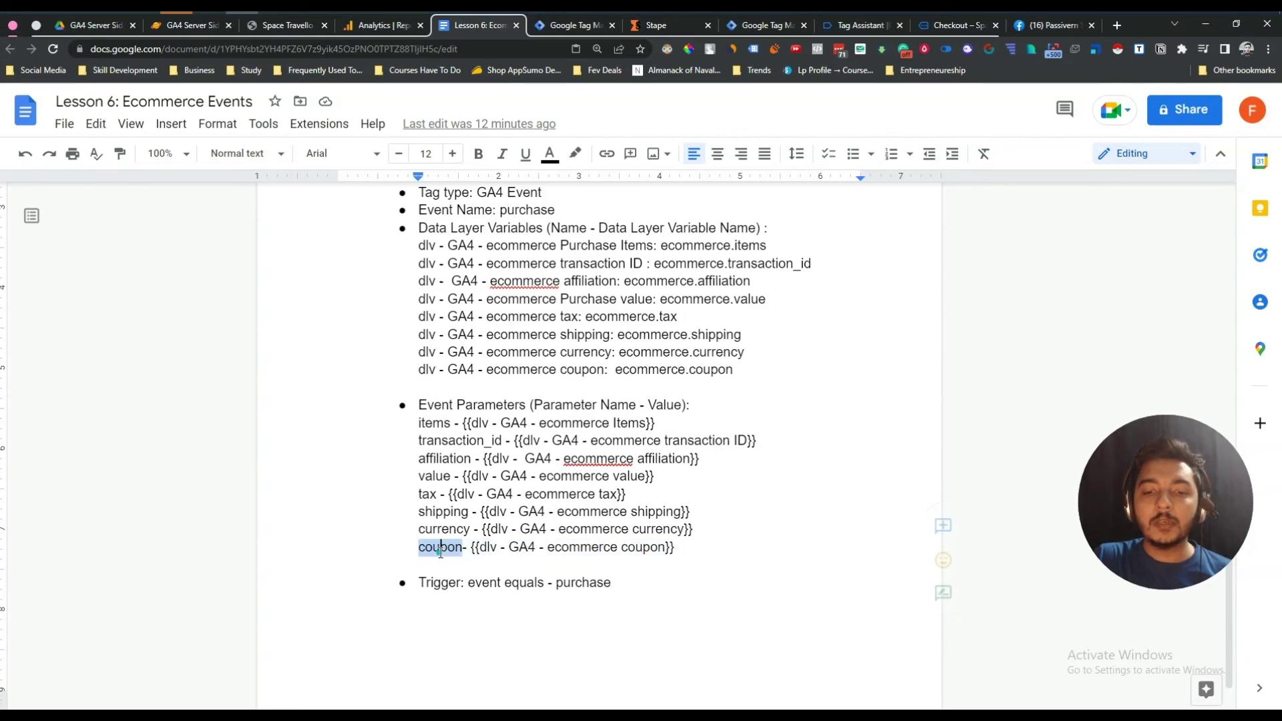
{"action": "right_click", "coordinate": [440, 552]}
{"action": "left_click", "coordinate": [506, 161]}
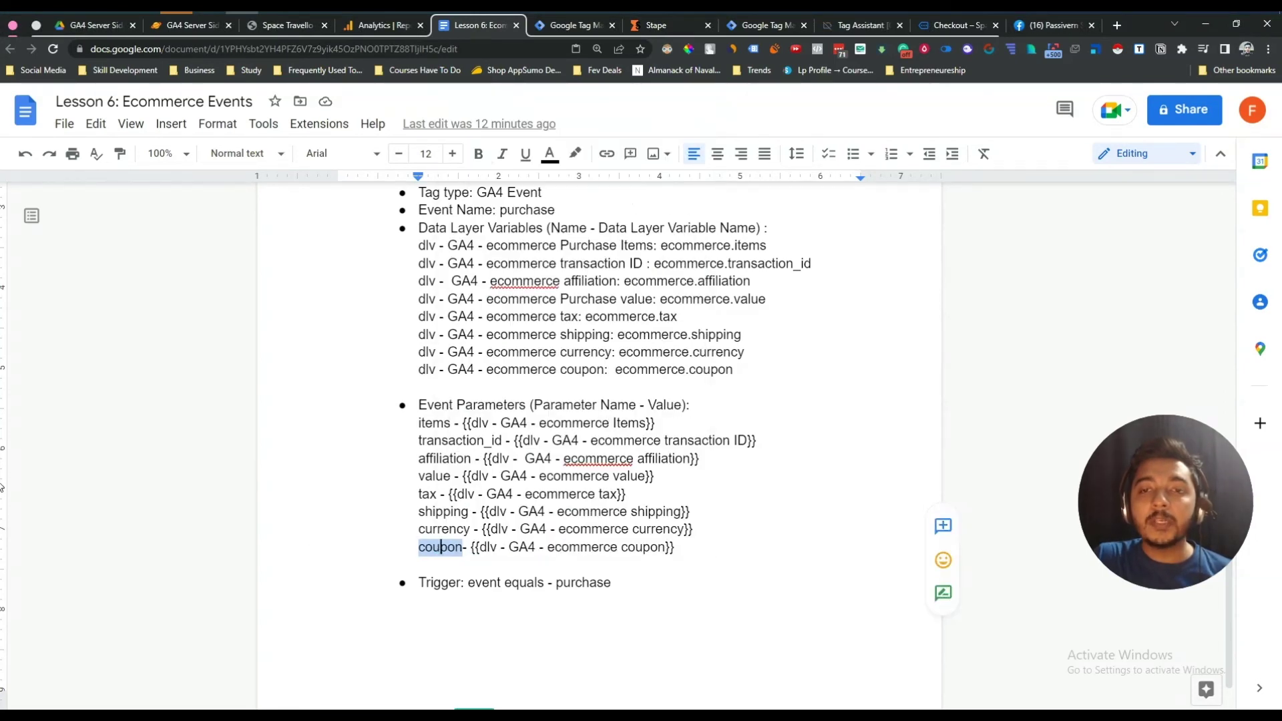
{"action": "left_click", "coordinate": [559, 27]}
{"action": "left_click", "coordinate": [550, 587]}
{"action": "key", "text": "ctrl+v"}
{"action": "left_click", "coordinate": [1032, 598]}
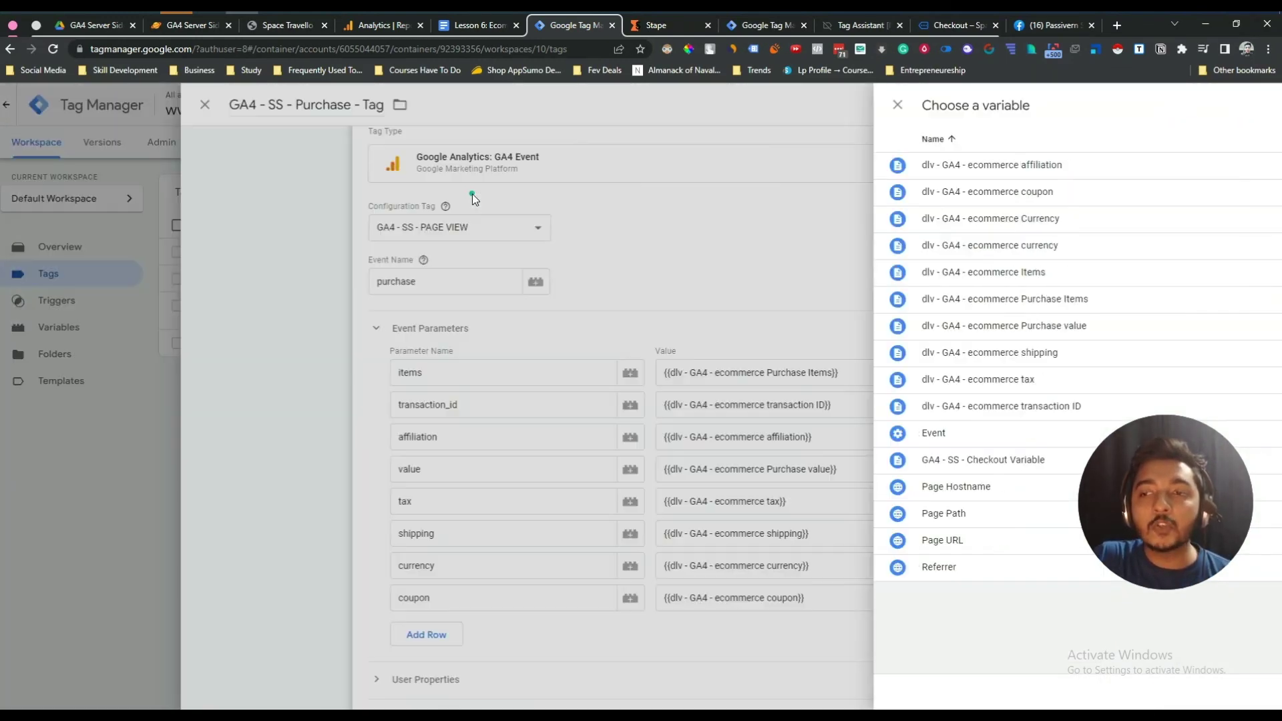
{"action": "left_click", "coordinate": [471, 194]}
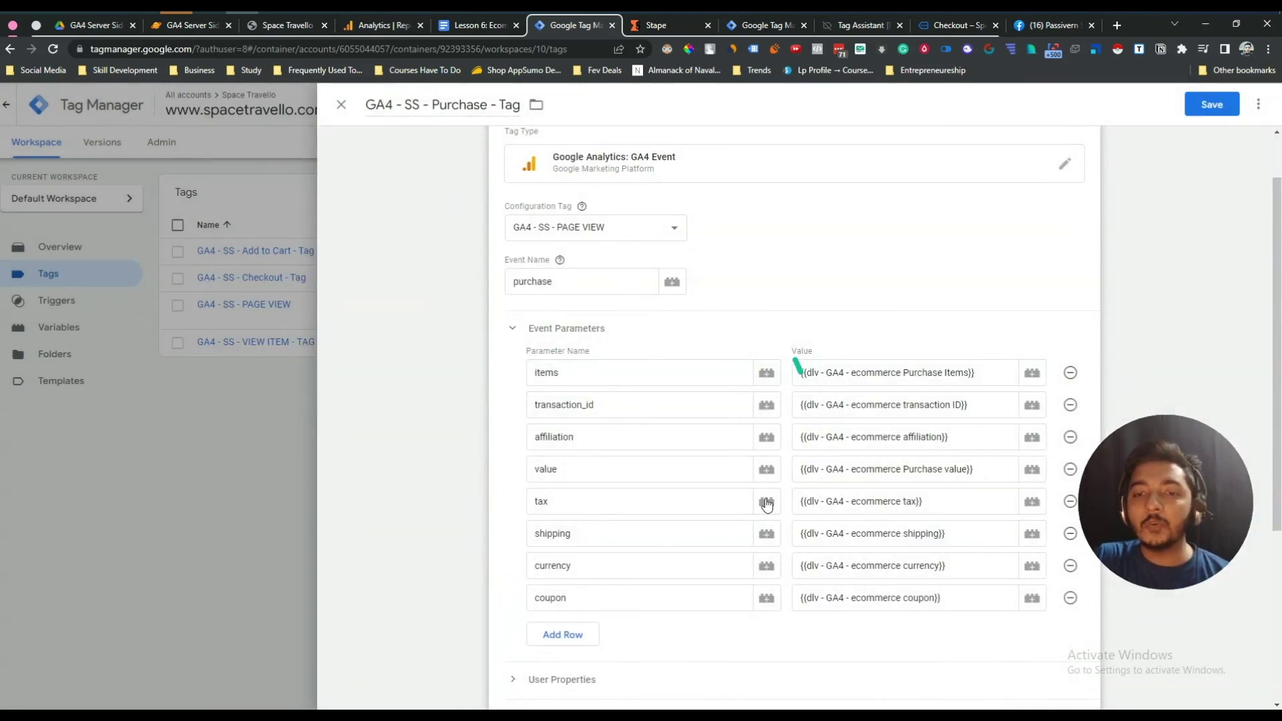
- Assign GA4 - SS - Purchase Trigger as the purchase tag's firing trigger and save the tag
{"action": "scroll", "coordinate": [627, 395], "scroll_direction": "down", "scroll_amount": 4}
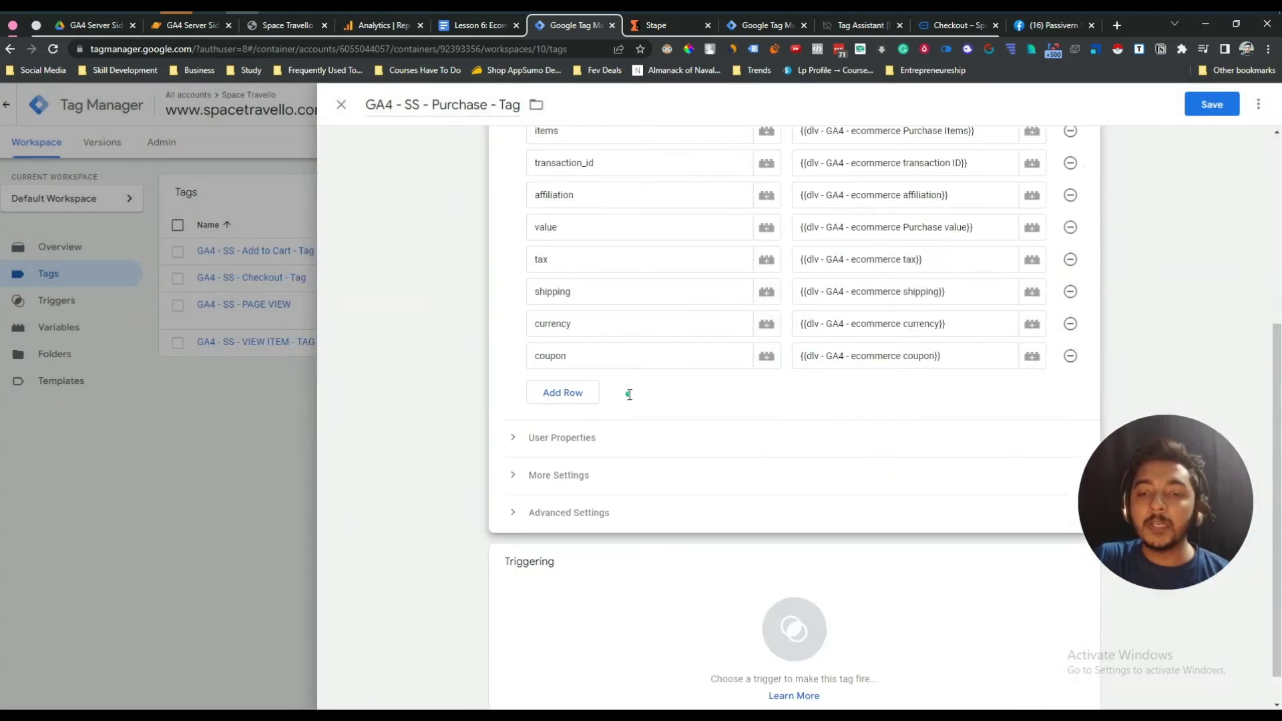
{"action": "left_click", "coordinate": [630, 568]}
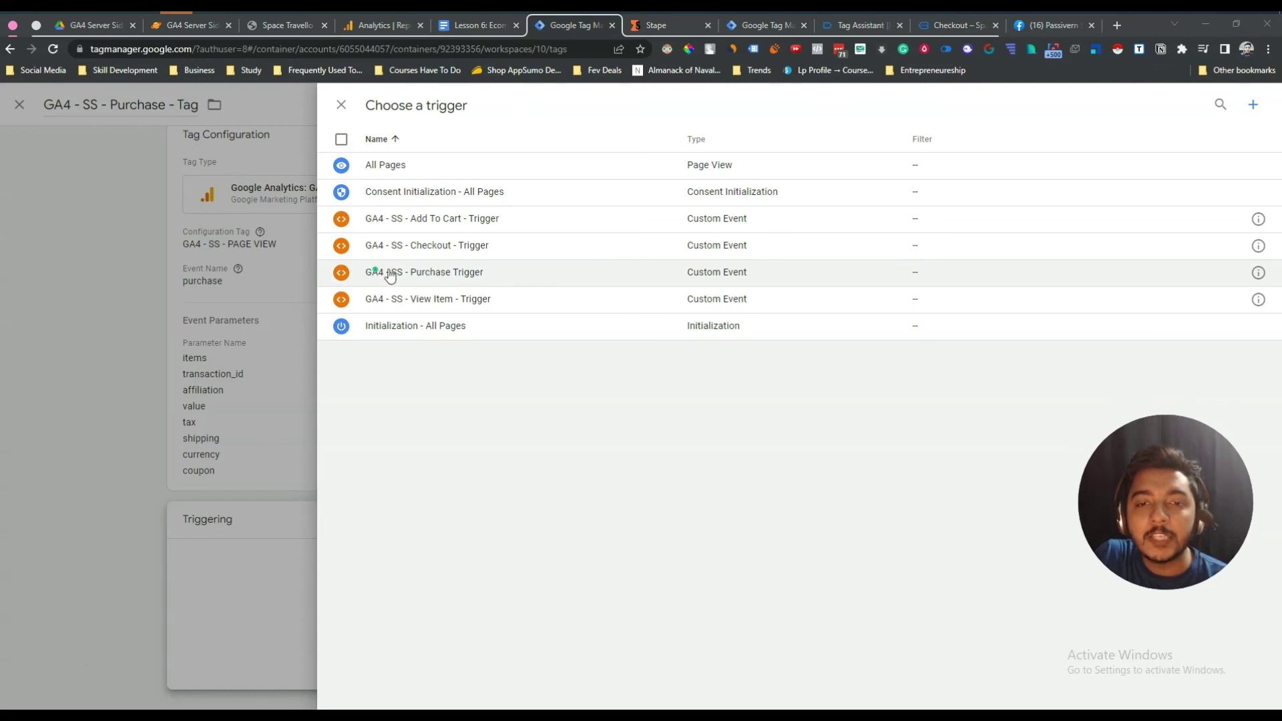
{"action": "left_click", "coordinate": [471, 274]}
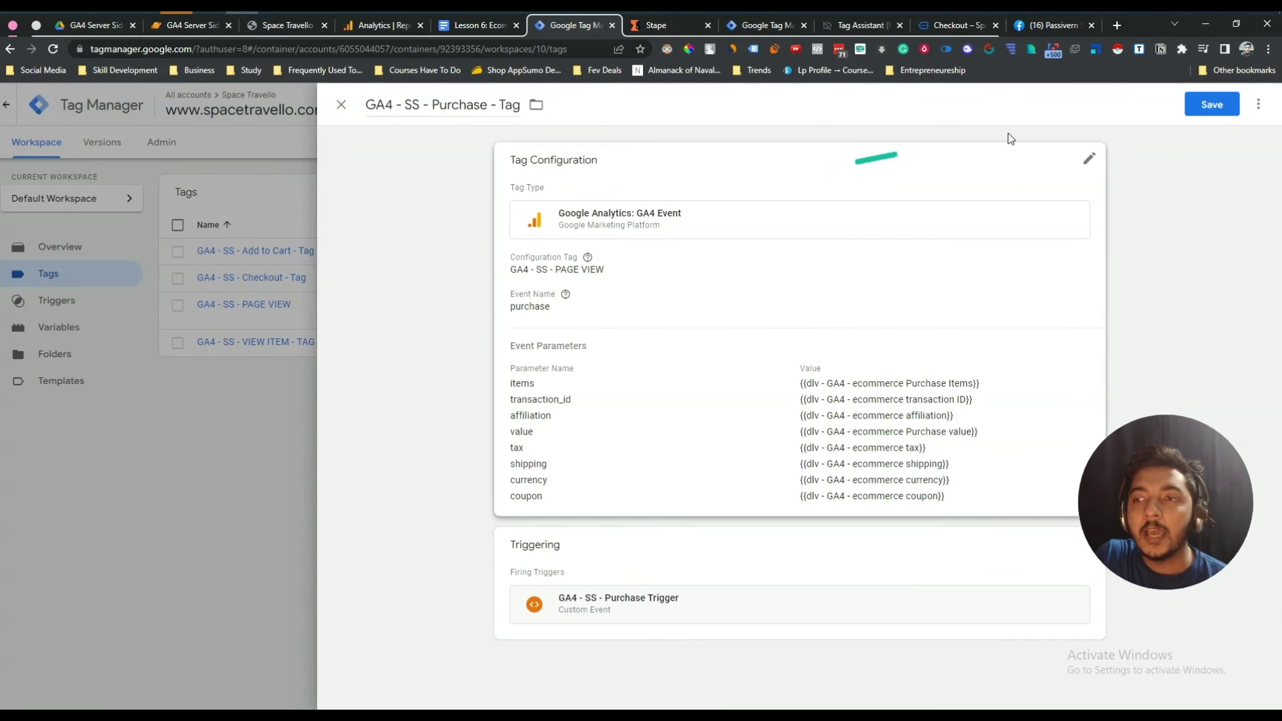
{"action": "left_click", "coordinate": [1214, 107]}
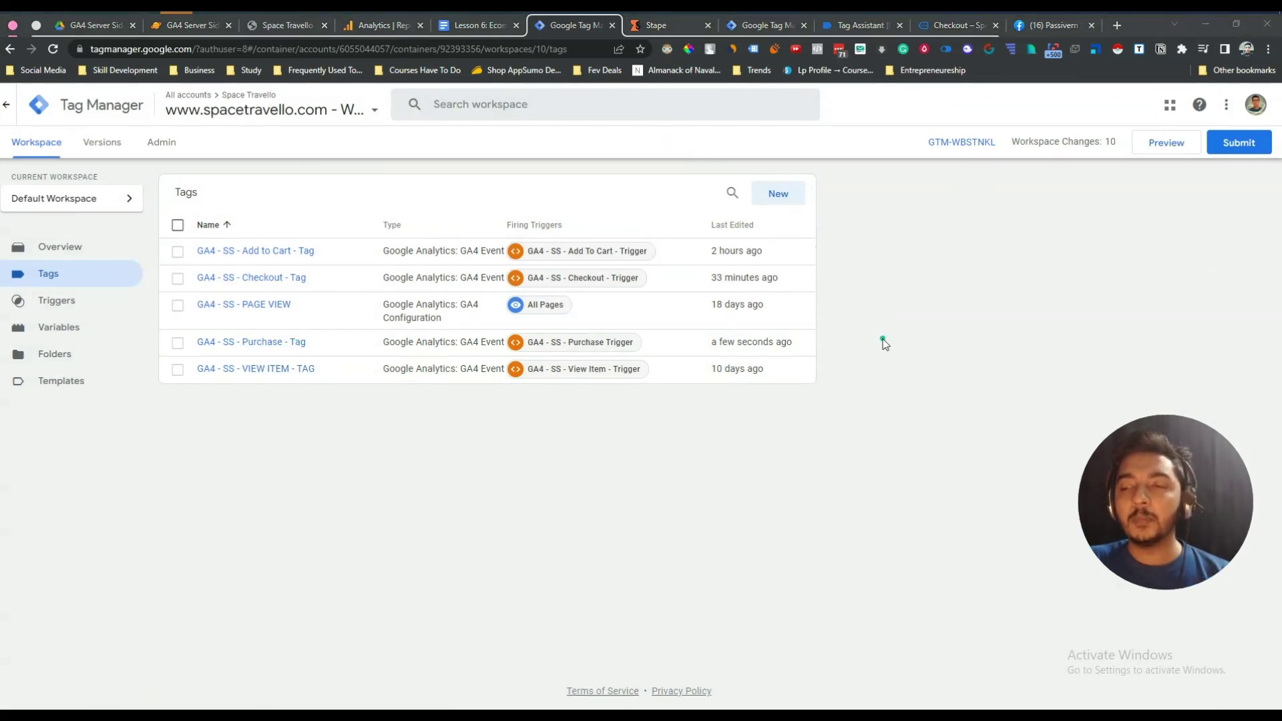
- Submit the workspace changes and publish them as a version named GA4 - SS - Purchase
{"action": "left_click", "coordinate": [1237, 142]}
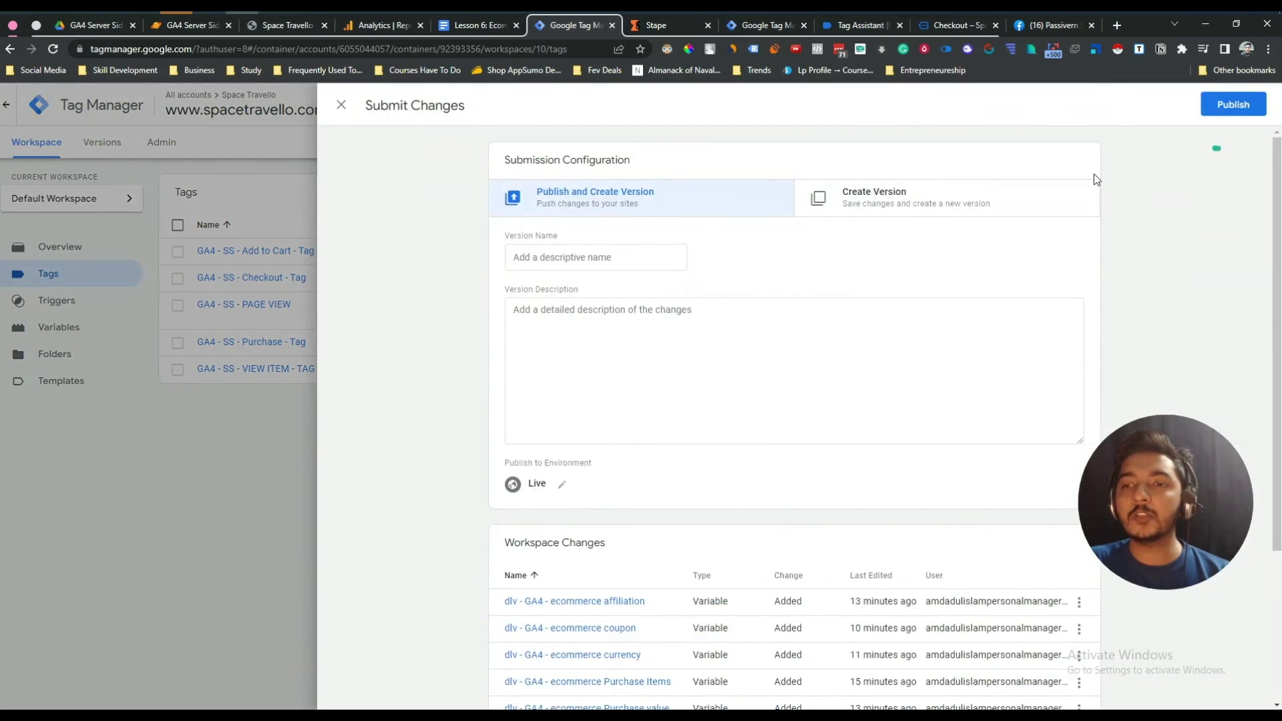
{"action": "left_click", "coordinate": [604, 246]}
{"action": "type", "text": "GA4 - "}
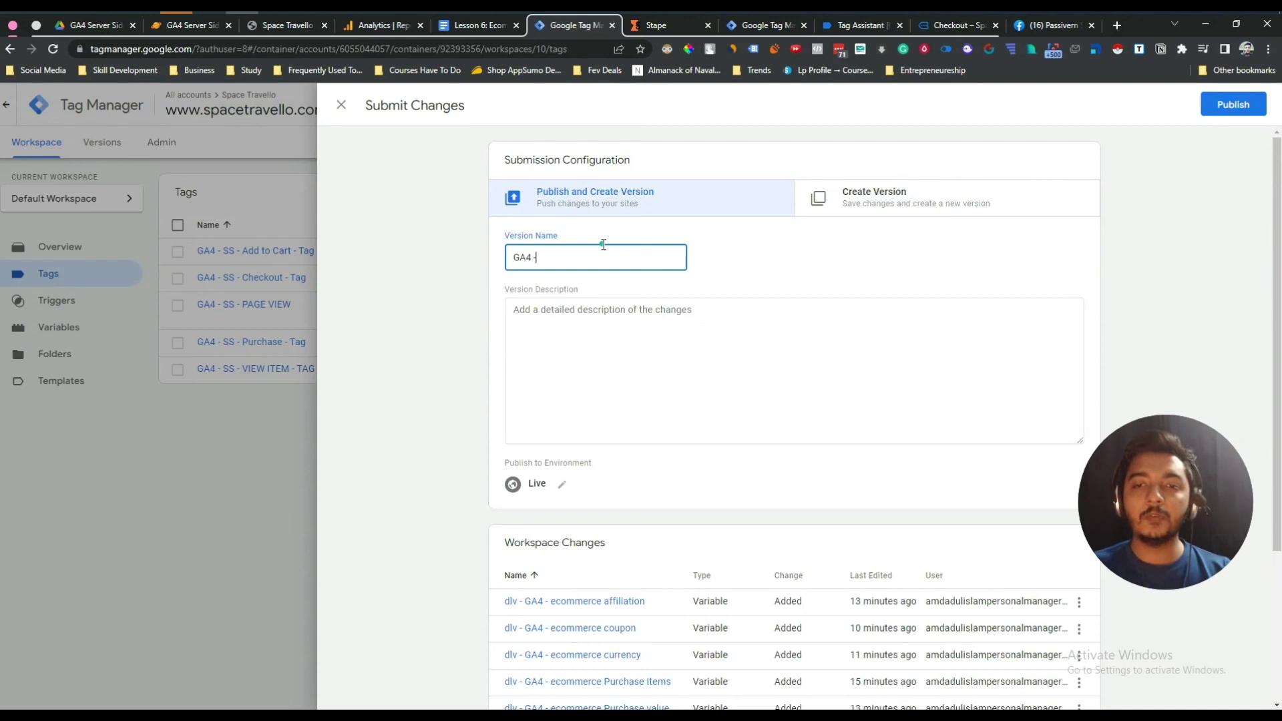
{"action": "type", "text": "SS - C"}
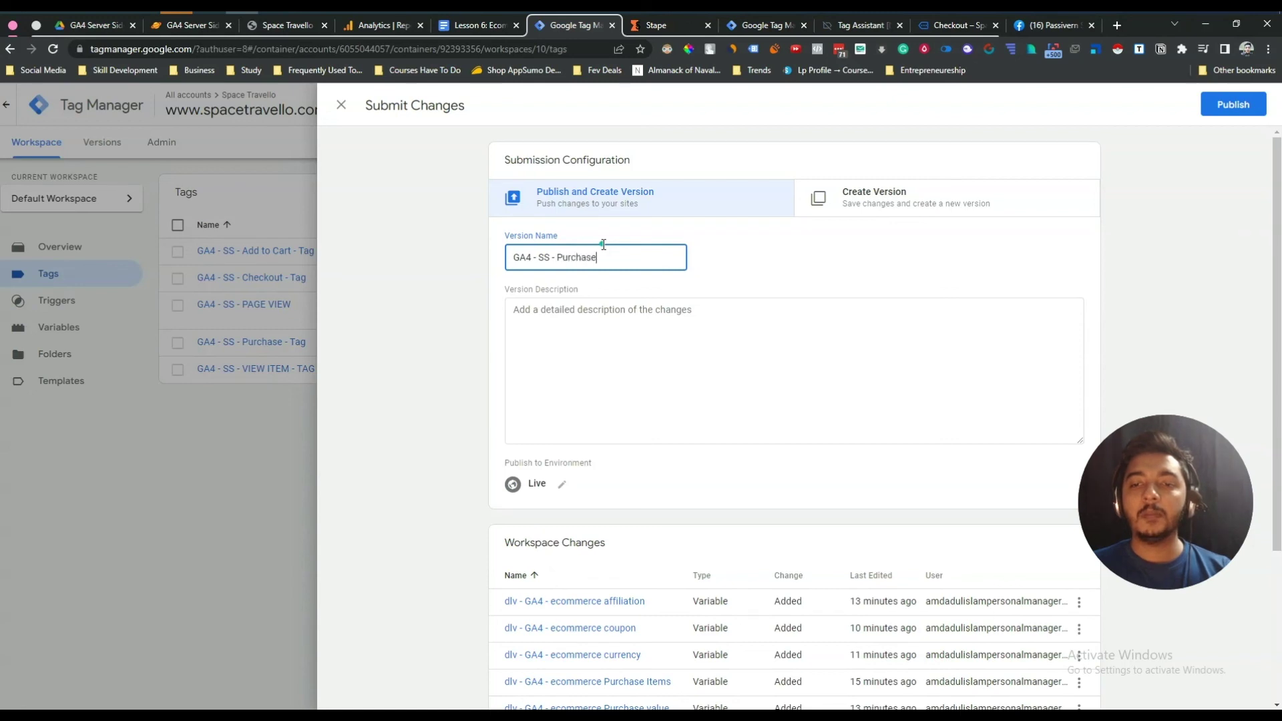
{"action": "left_click", "coordinate": [1232, 105]}
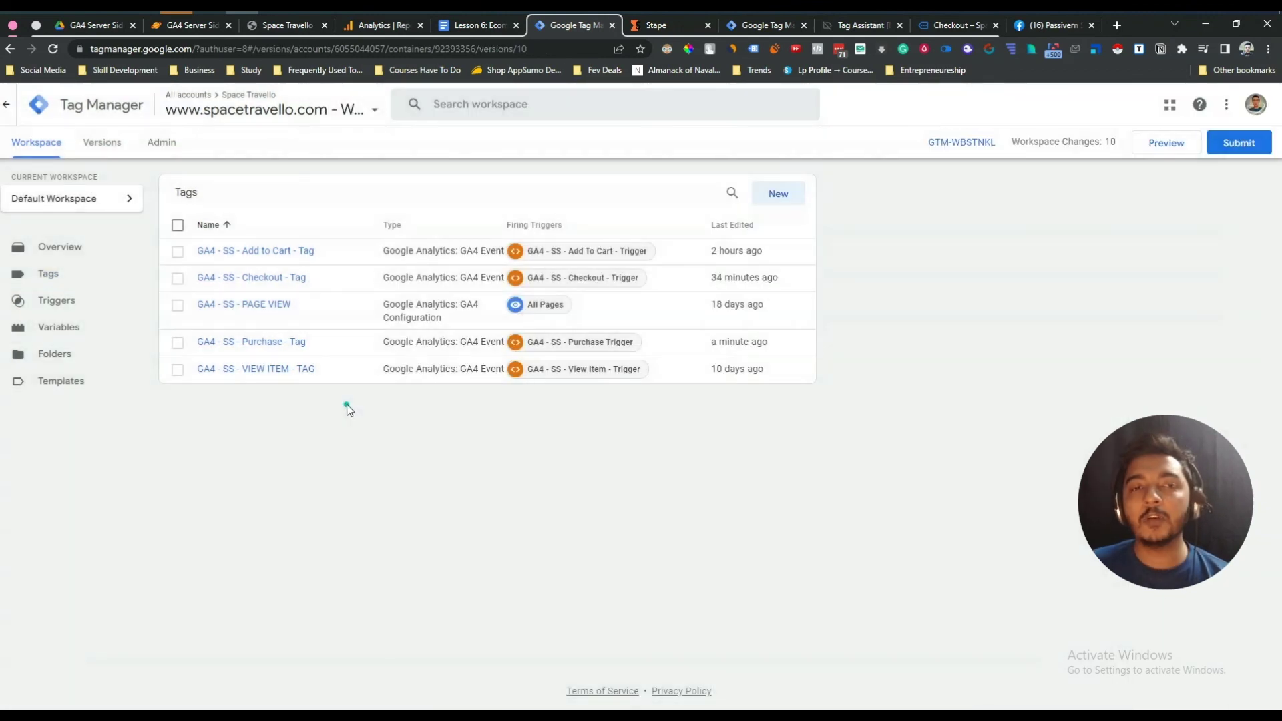
- Switch to the Notion checklist and mark Setup GA4 Purchase Event in Web Container & Send to GTM Server Container as done
{"action": "left_click", "coordinate": [199, 28]}
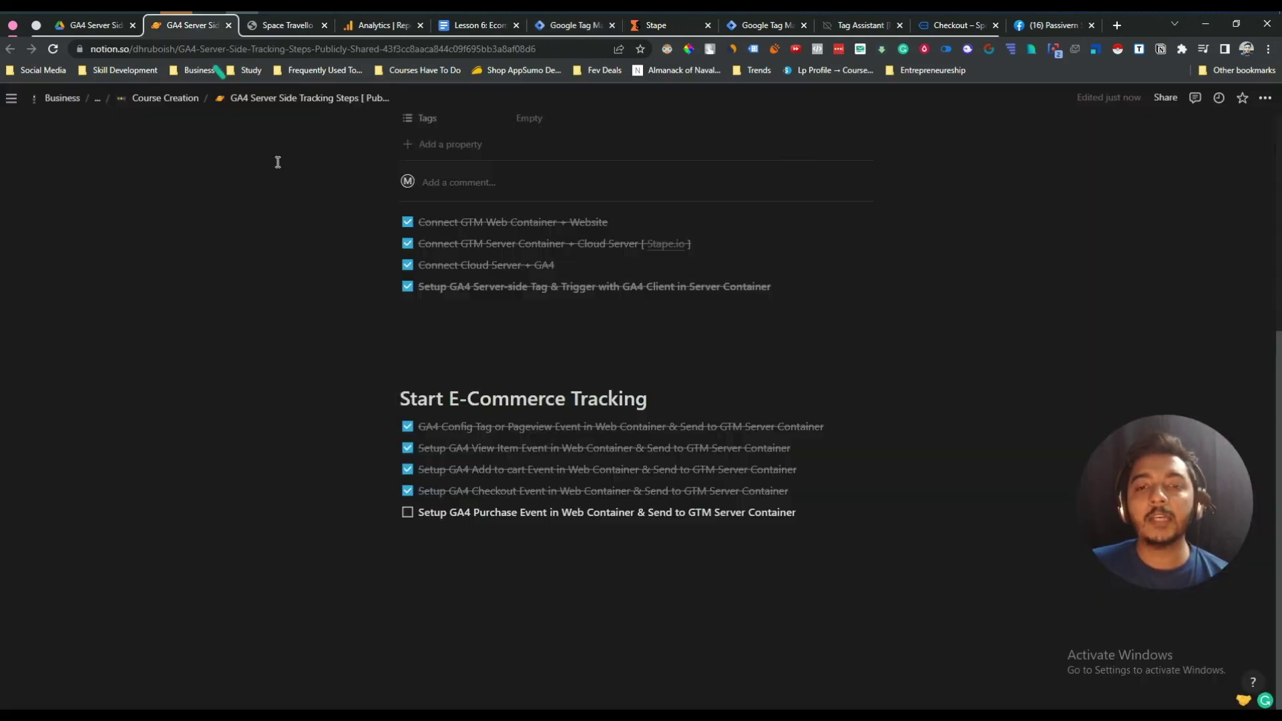
{"action": "left_click", "coordinate": [409, 513]}
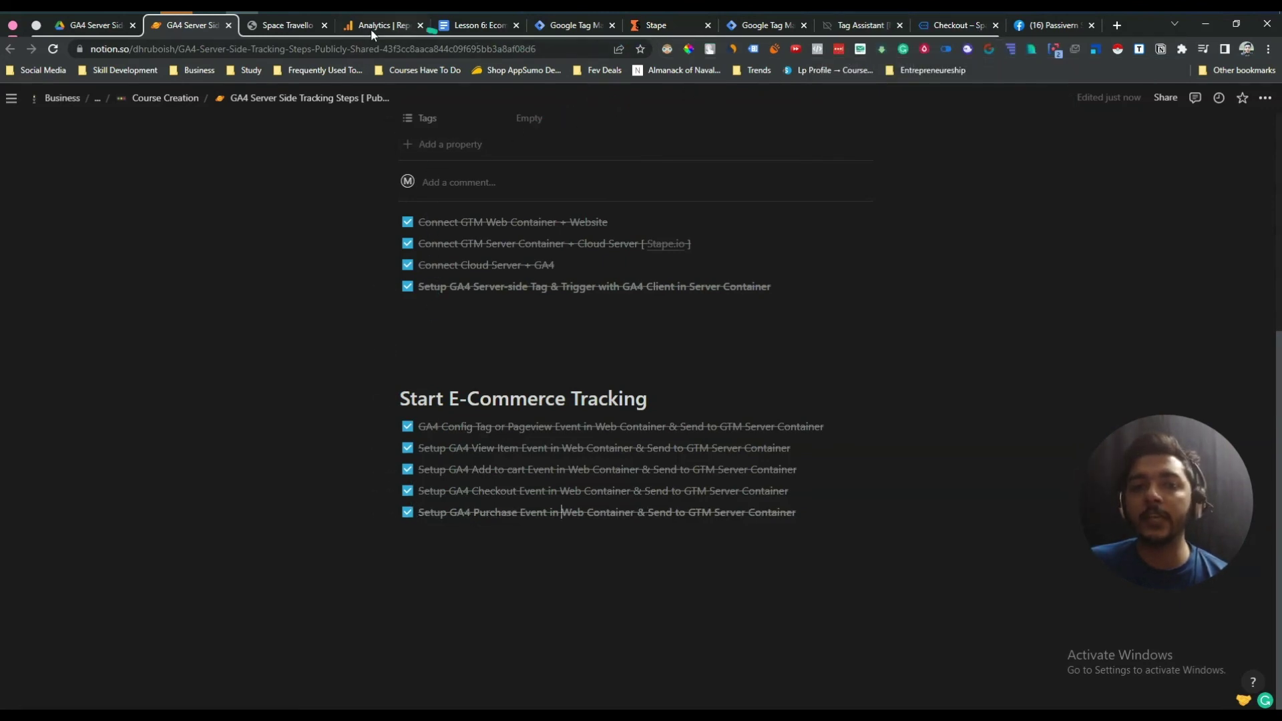
{"action": "left_click", "coordinate": [287, 25]}
{"action": "left_click", "coordinate": [367, 29]}
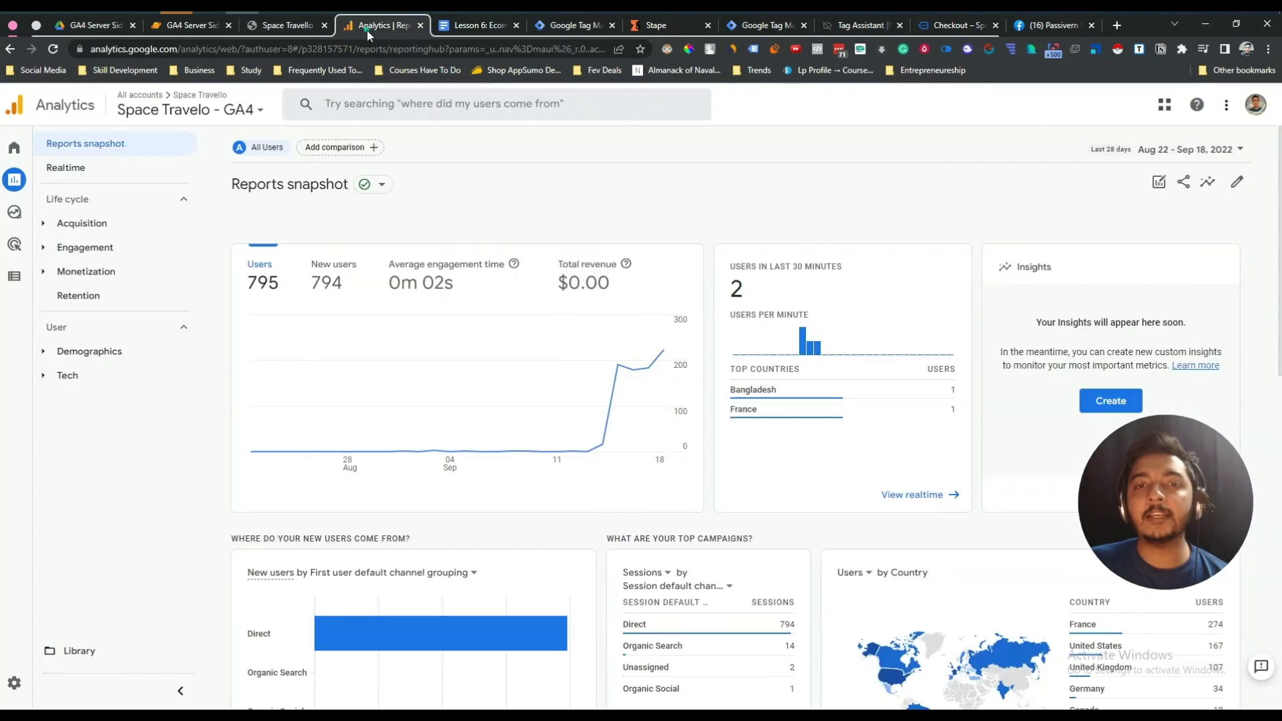
{"action": "left_click", "coordinate": [556, 30]}
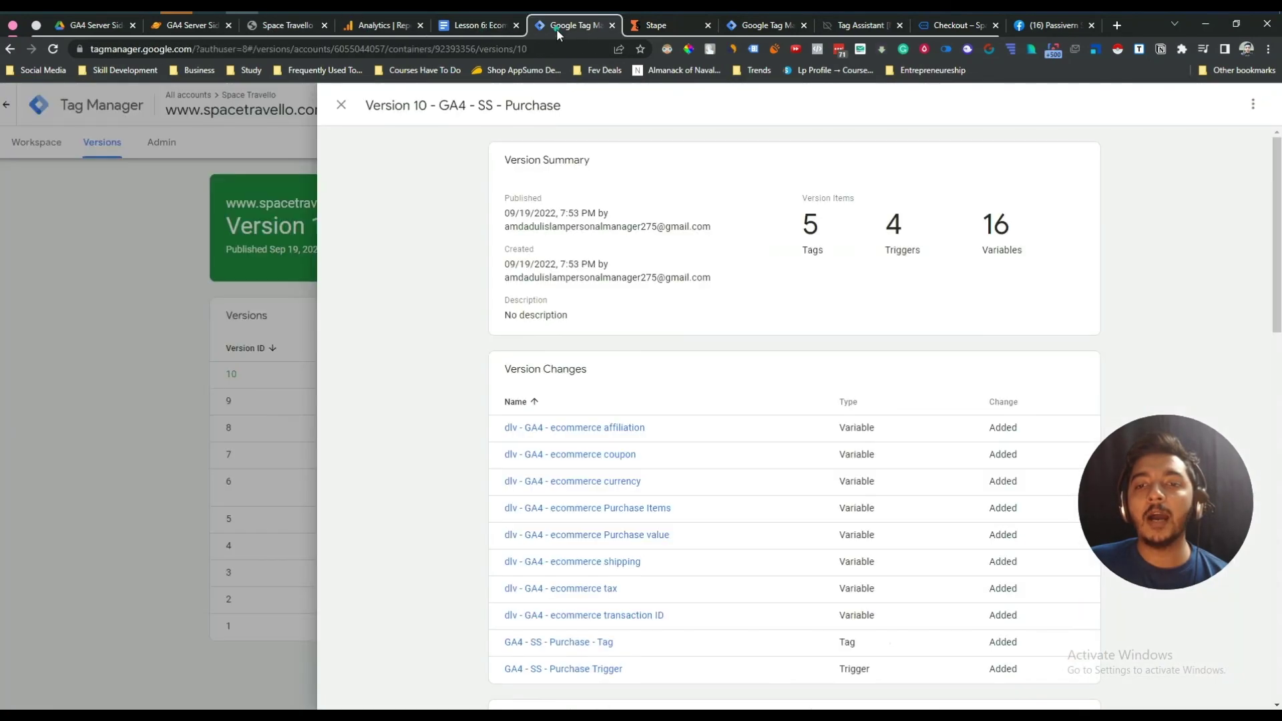
{"action": "left_click", "coordinate": [198, 292]}
{"action": "left_click", "coordinate": [35, 152]}
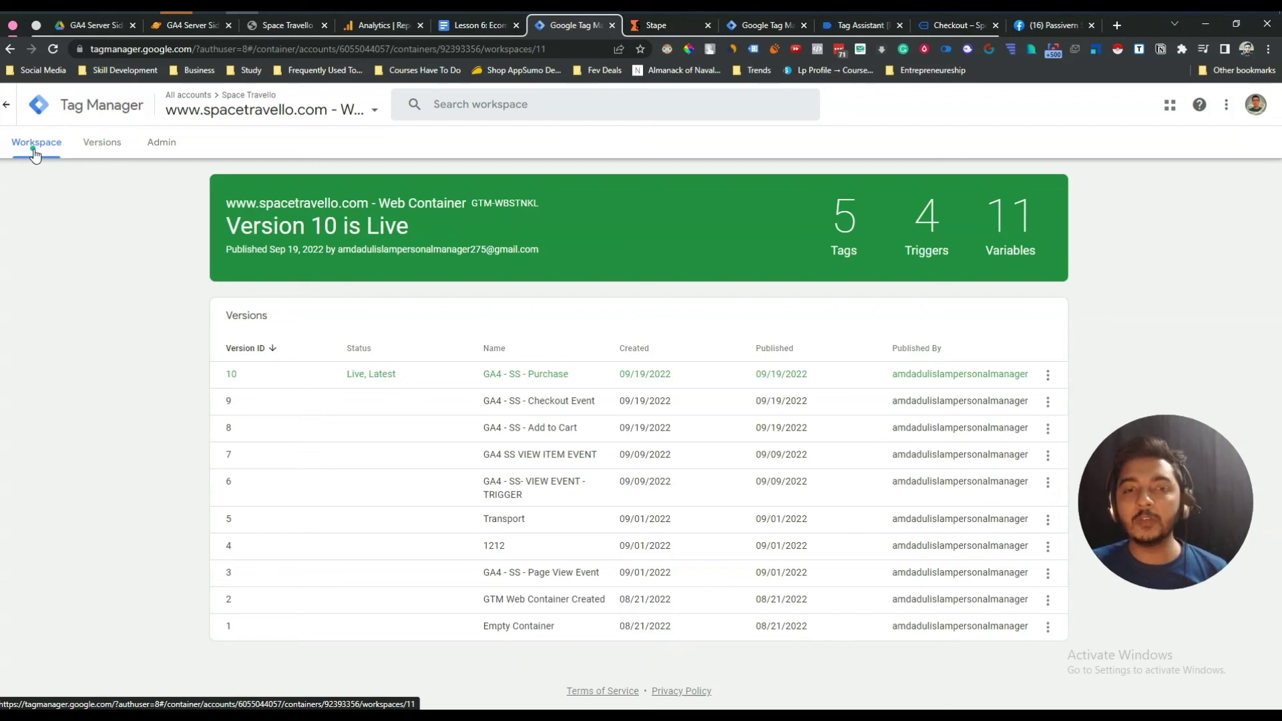
{"action": "left_click", "coordinate": [7, 104]}
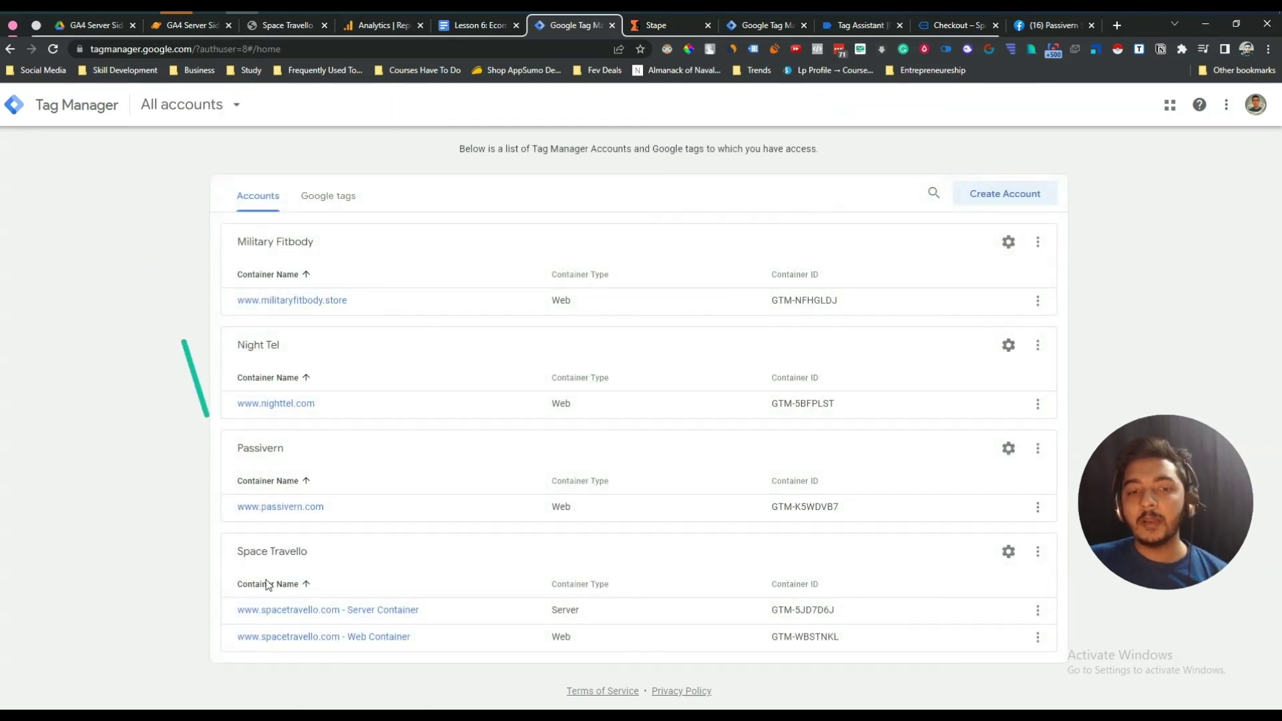
{"action": "left_click", "coordinate": [348, 638]}
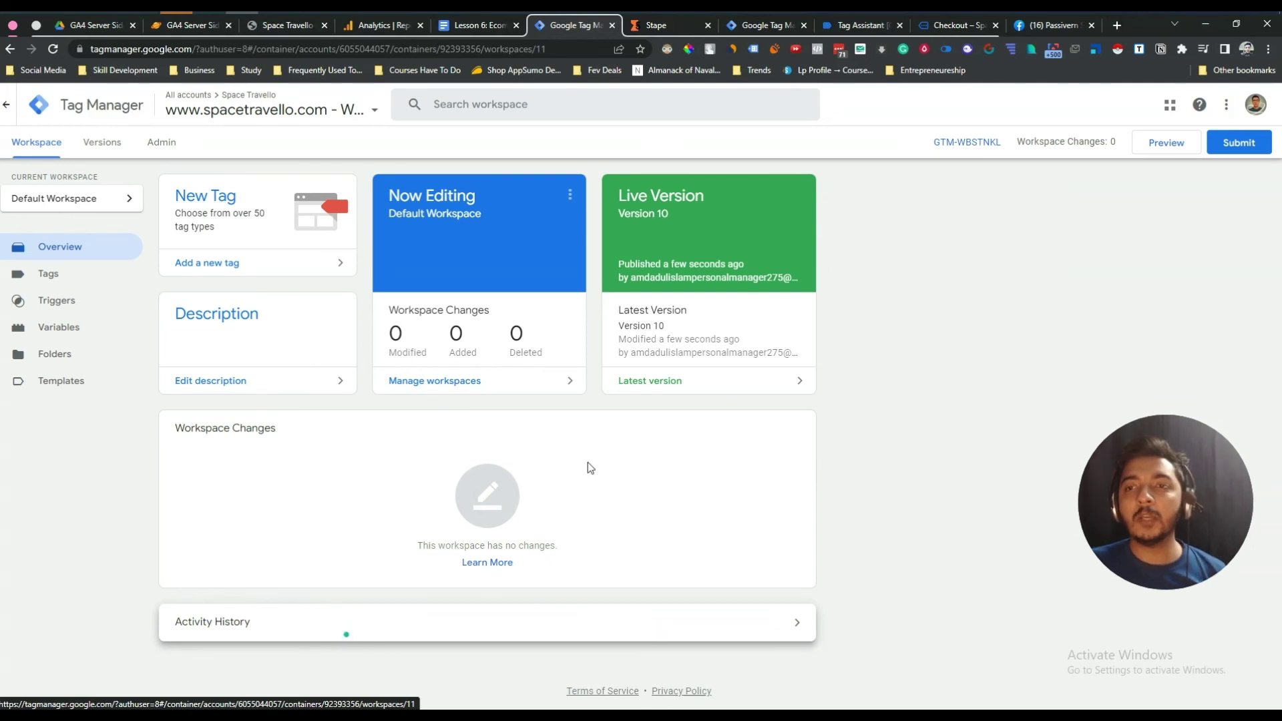
{"action": "left_click", "coordinate": [862, 25]}
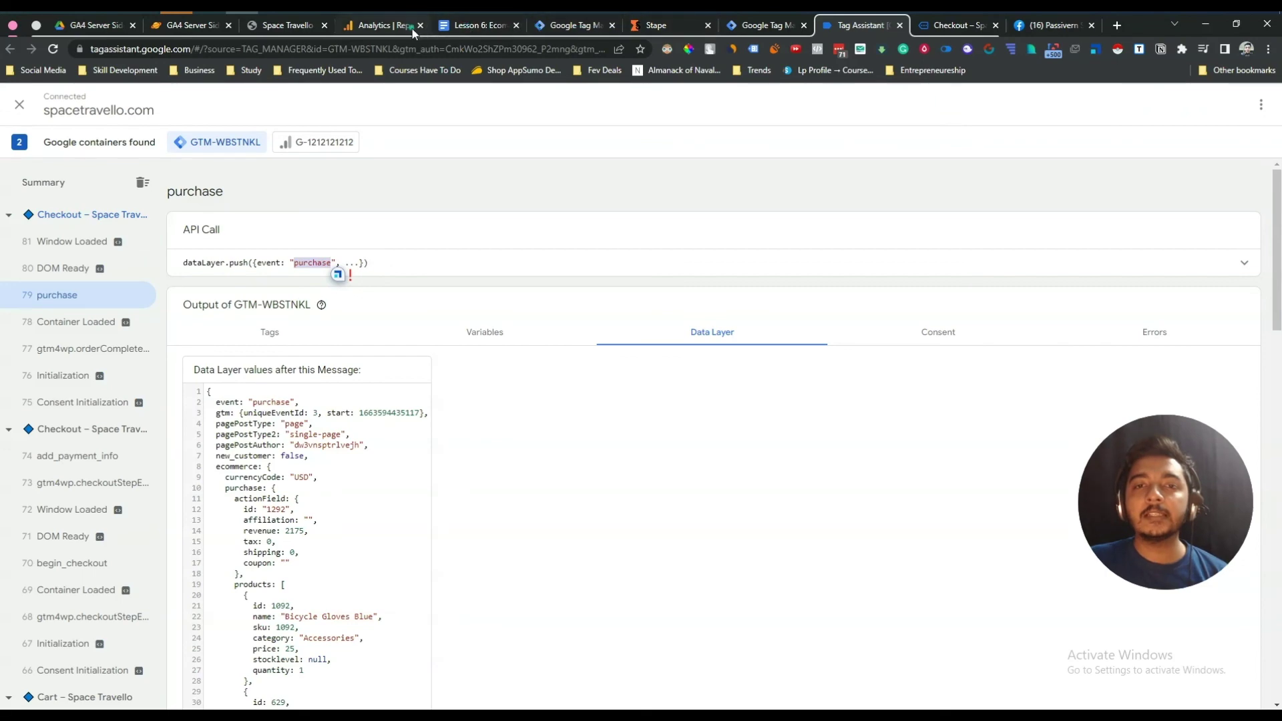
{"action": "left_click", "coordinate": [570, 26]}
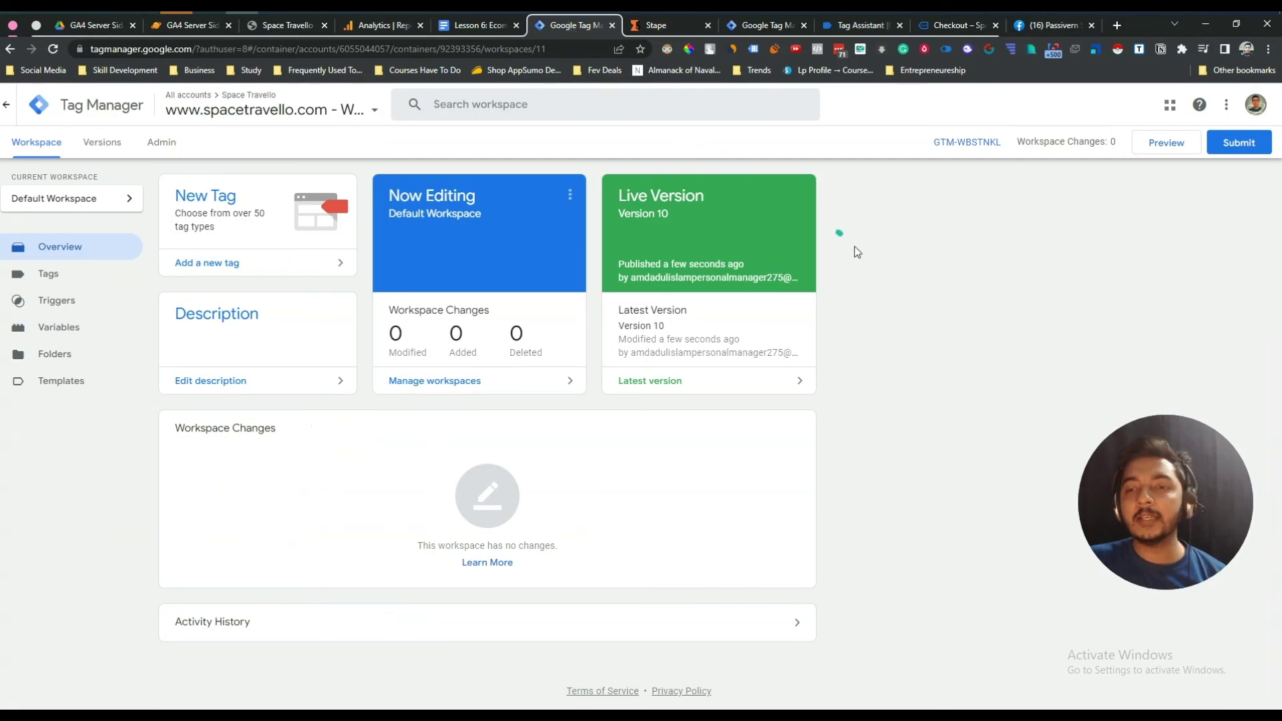